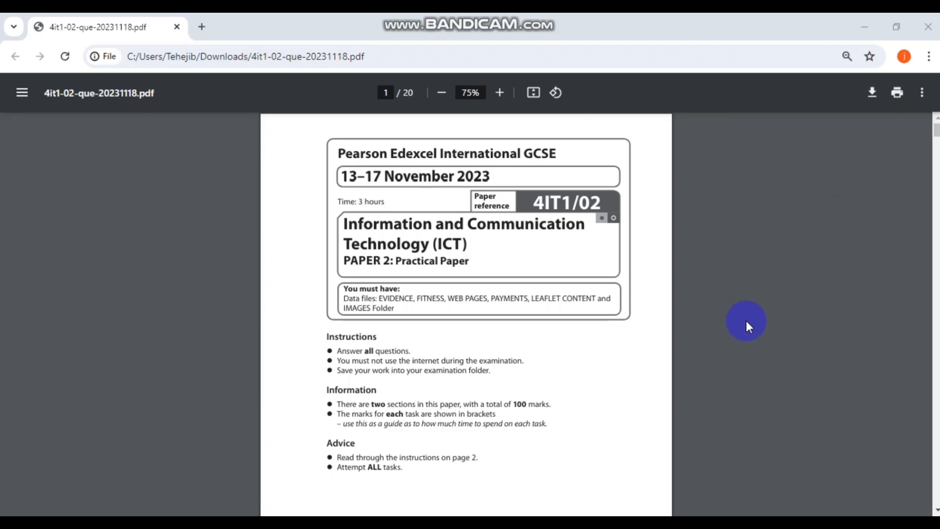
# - Scroll the exam paper past the page 2 instructions to page 3's fitness-company Scenario
pyautogui.scroll(-10, 466, 314)
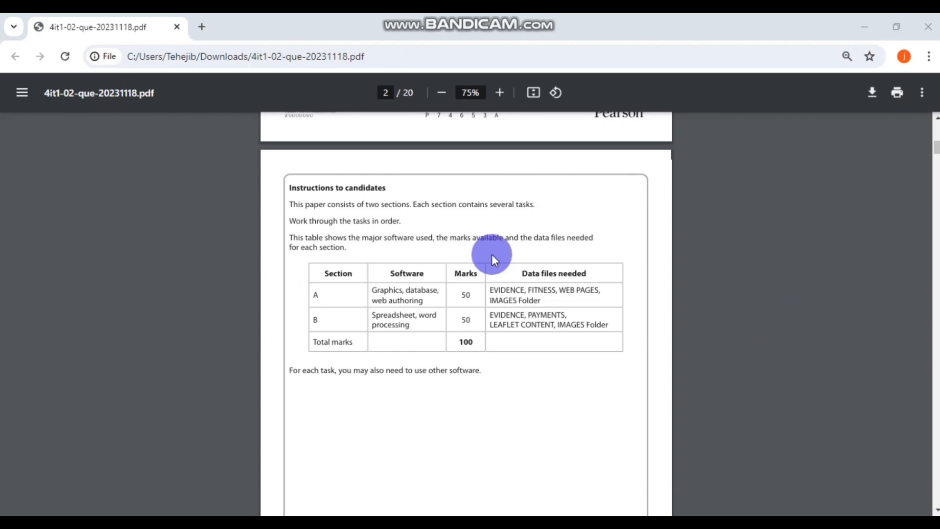
pyautogui.scroll(-2, 684, 269)
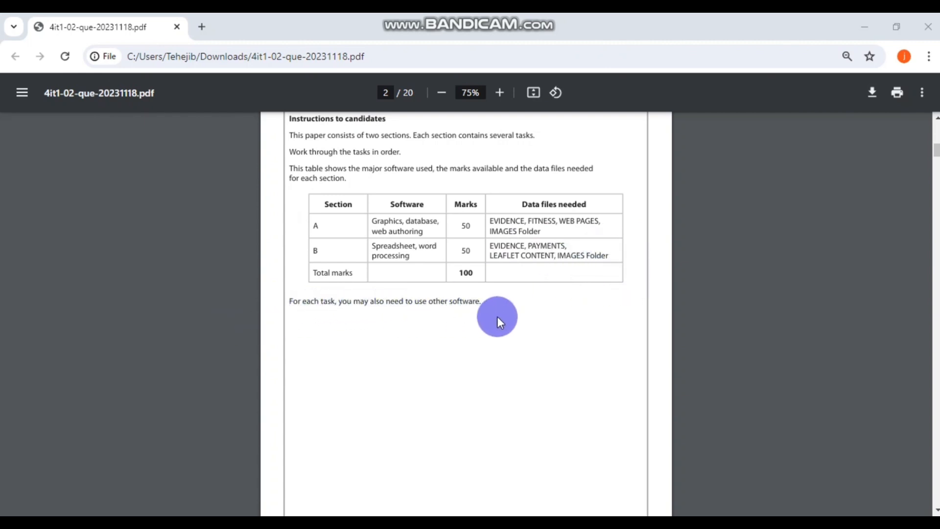
pyautogui.scroll(3, 562, 314)
pyautogui.scroll(-10, 562, 313)
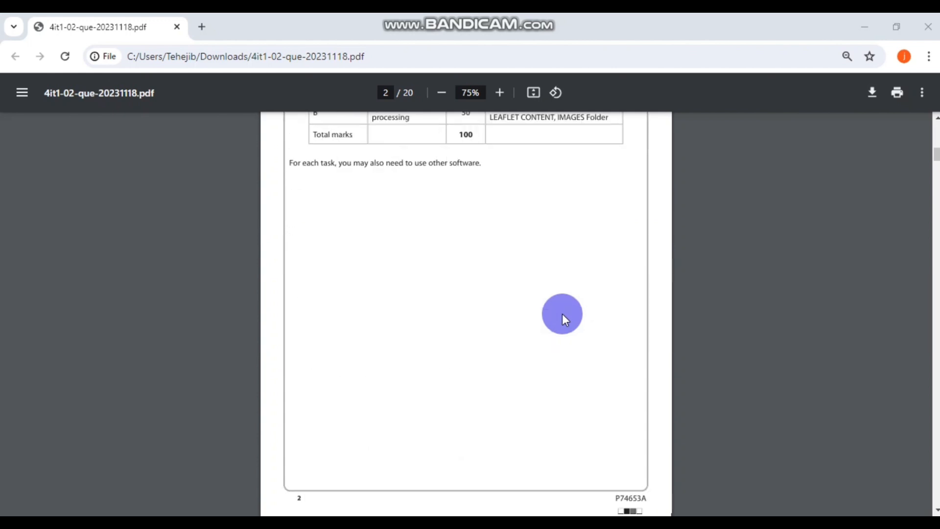
pyautogui.scroll(1, 563, 313)
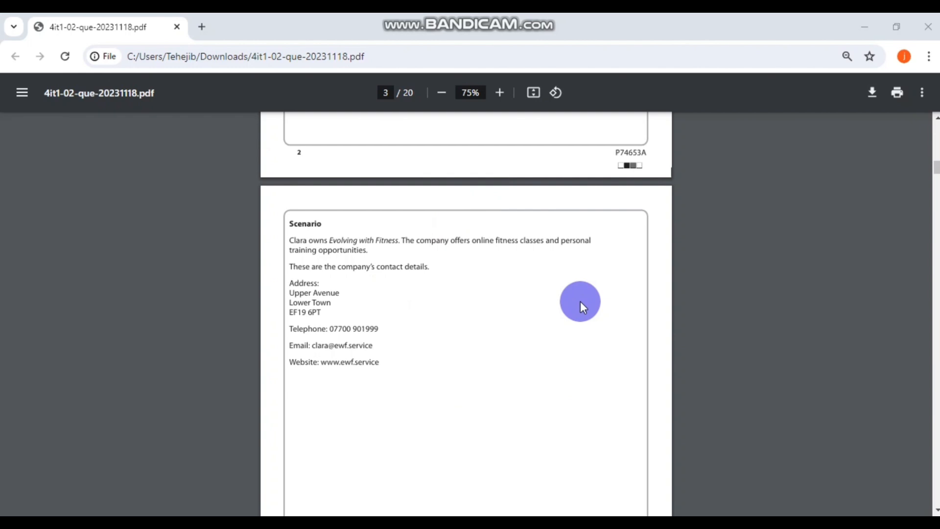
# - Scroll on to page 4, Section A Task A1 about creating the EWF logo
pyautogui.scroll(-1, 580, 301)
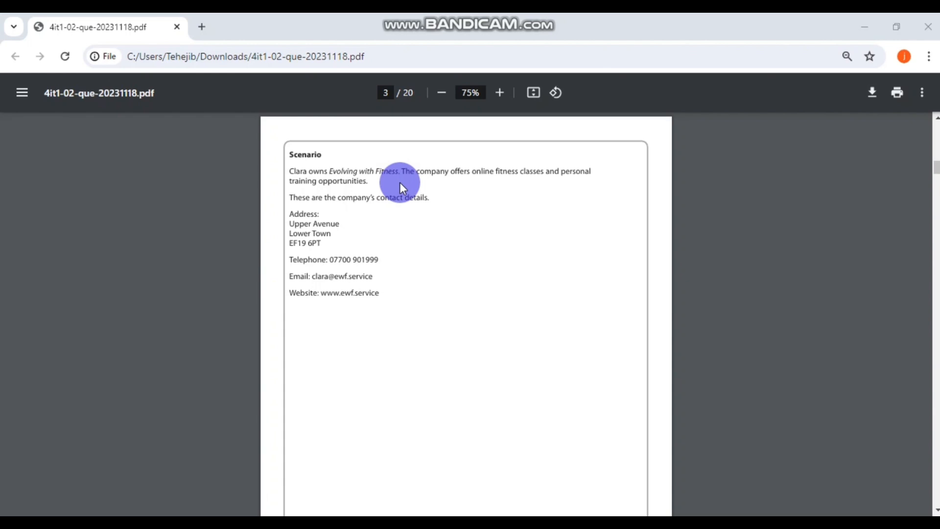
pyautogui.scroll(5, 446, 381)
pyautogui.scroll(-7, 445, 381)
pyautogui.scroll(-10, 446, 381)
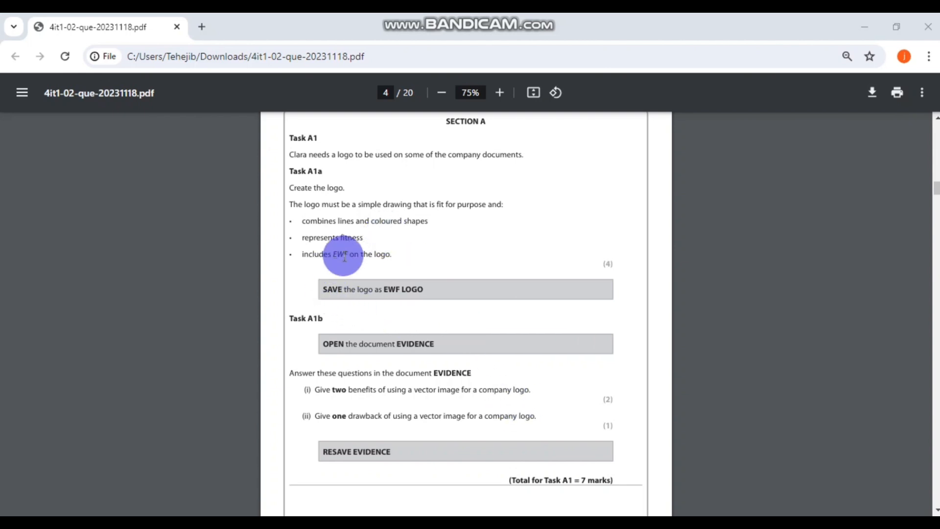
# - Select the save name EWF LOGO in the task text and switch to Photoshop
pyautogui.doubleClick(405, 290)
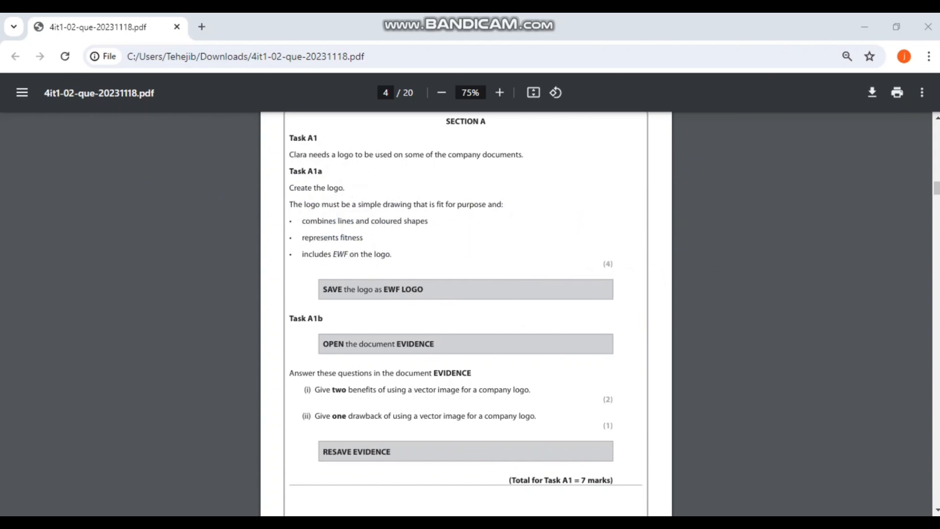
pyautogui.hotkey('alt', 'Tab')
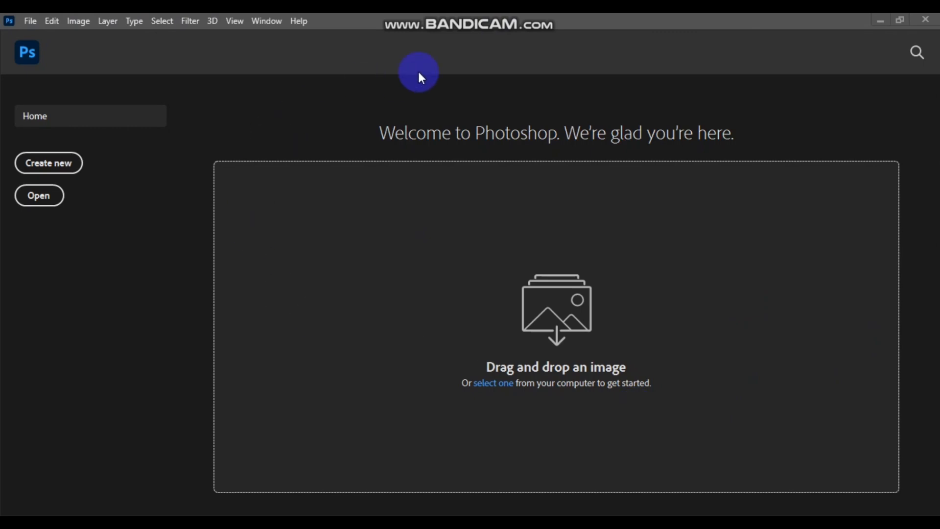
# - Create a blank 7 × 5 in, 300 ppi (2100 × 1500 px) document, then minimize Photoshop
pyautogui.click(66, 165)
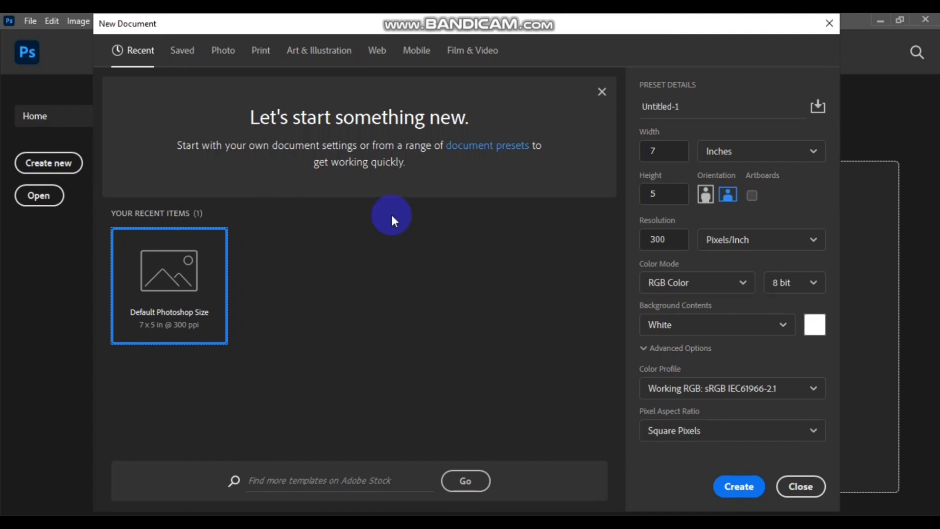
pyautogui.click(740, 487)
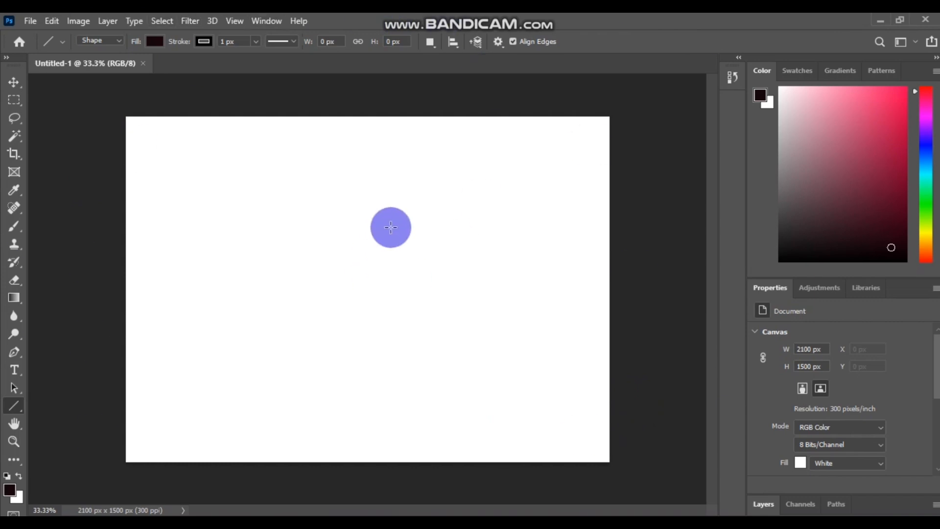
pyautogui.click(875, 19)
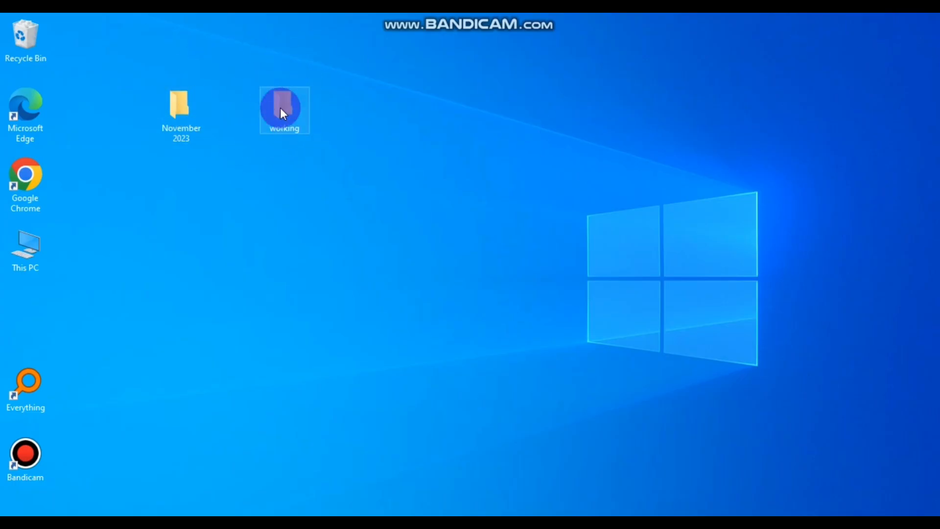
# - Open the November 2023 > 4IT1_02_DATA_FILES_2311 folder in File Explorer
pyautogui.click(374, 133)
pyautogui.click(307, 110)
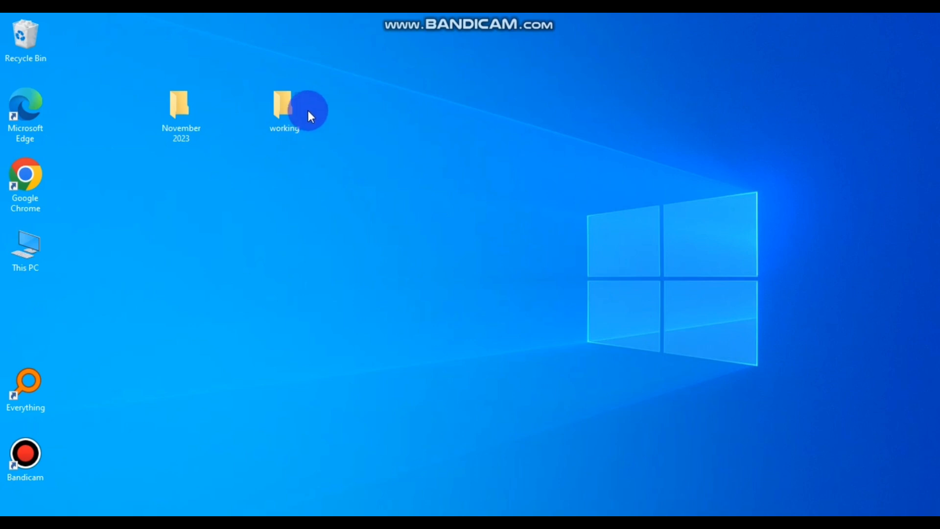
pyautogui.click(436, 131)
pyautogui.click(301, 108)
pyautogui.click(59, 303)
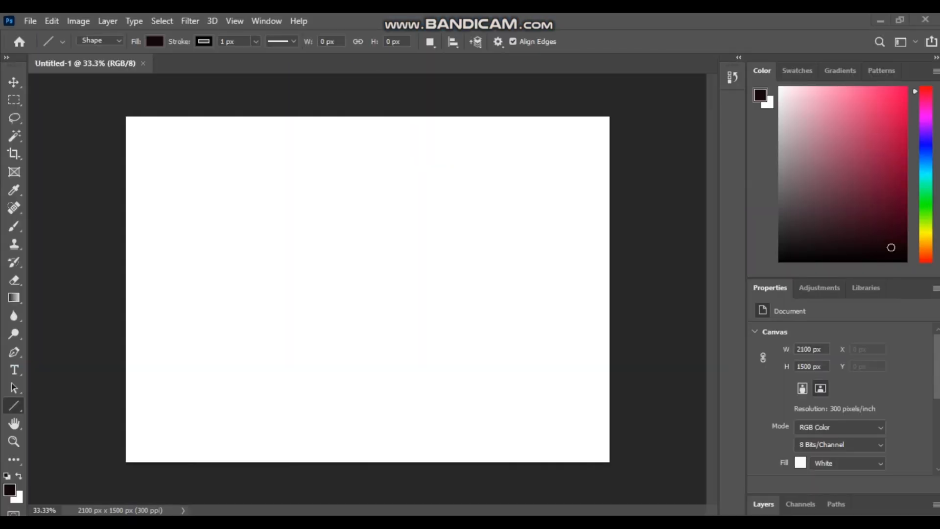
pyautogui.click(881, 21)
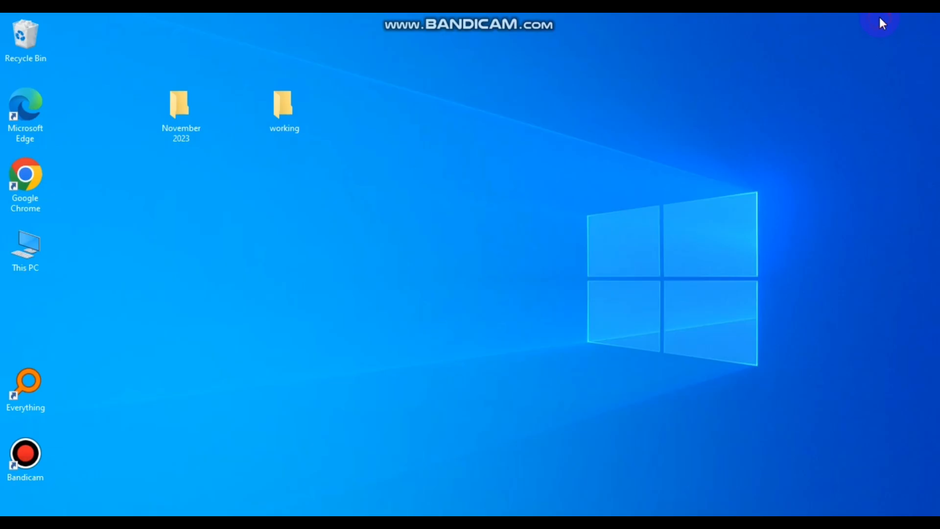
pyautogui.click(324, 81)
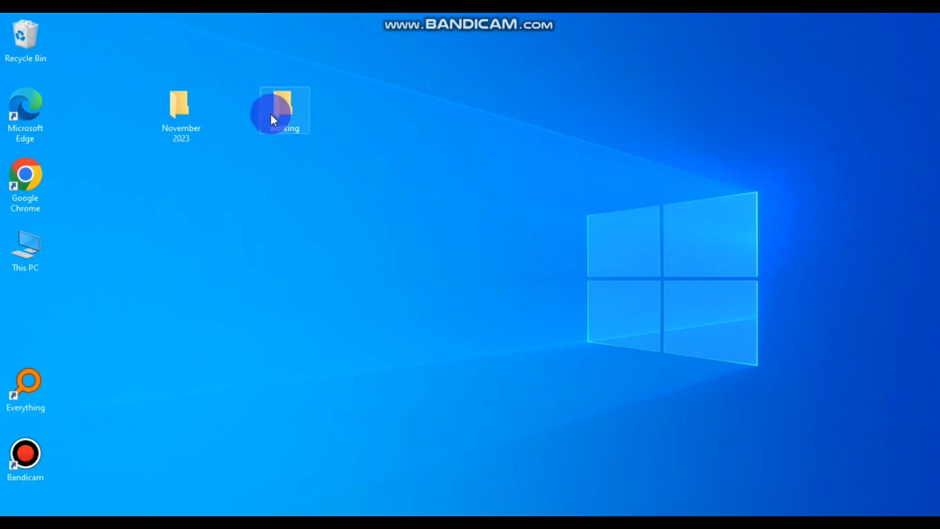
pyautogui.doubleClick(177, 103)
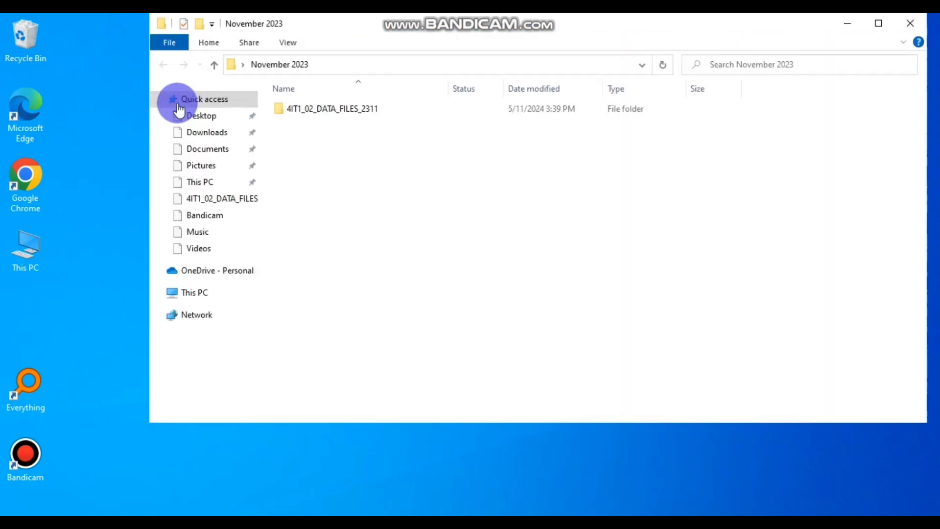
pyautogui.doubleClick(336, 111)
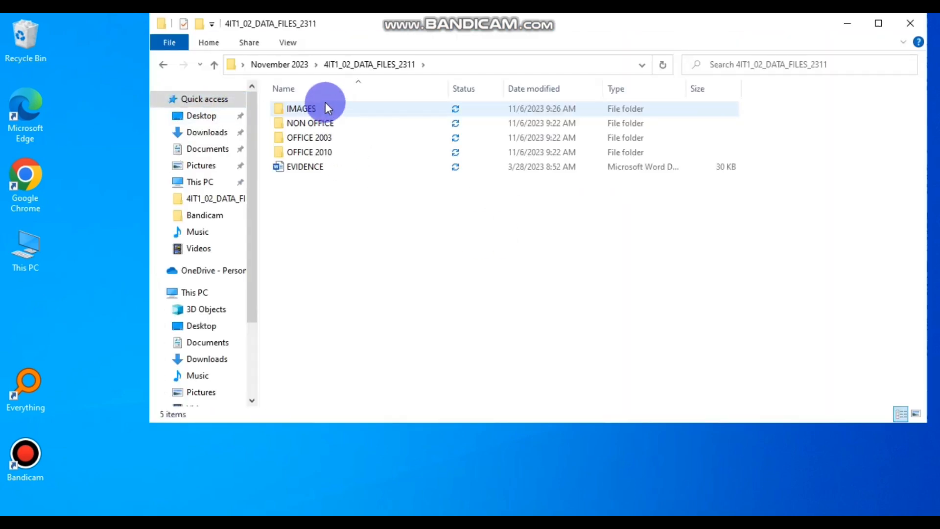
# - Copy the EVIDENCE document from the data files folder and close that window
pyautogui.rightClick(340, 169)
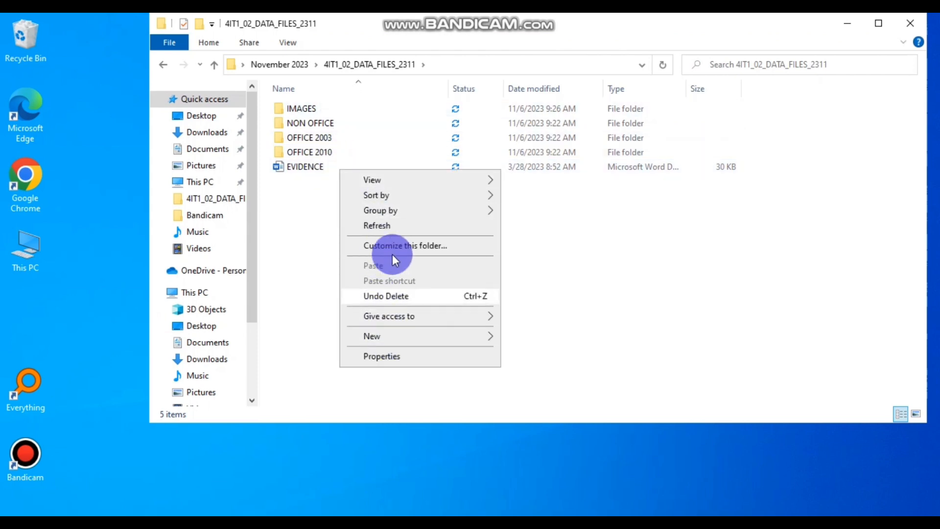
pyautogui.click(716, 309)
pyautogui.click(363, 168)
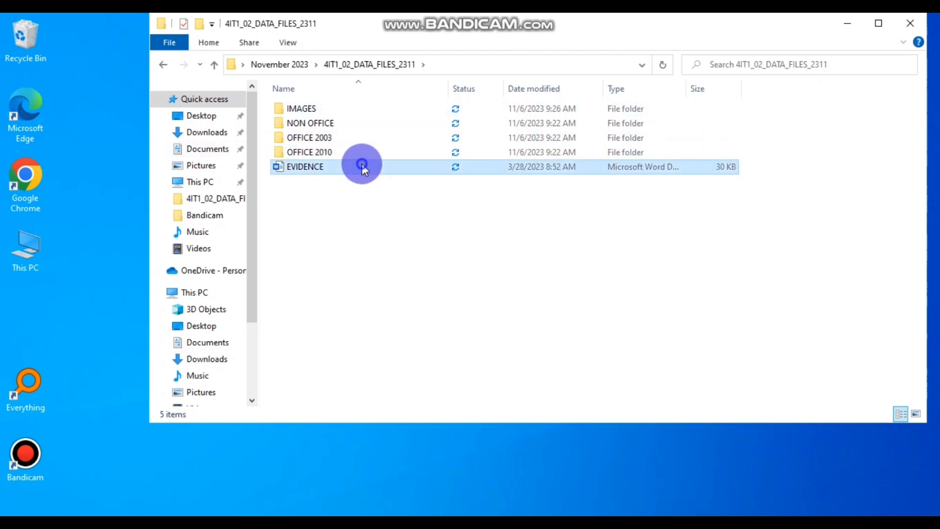
pyautogui.rightClick(363, 169)
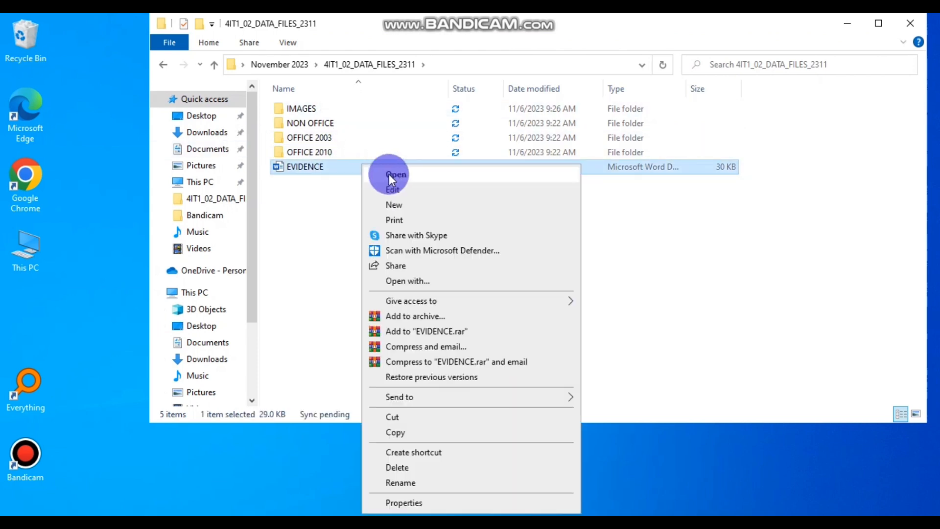
pyautogui.click(399, 427)
pyautogui.click(319, 301)
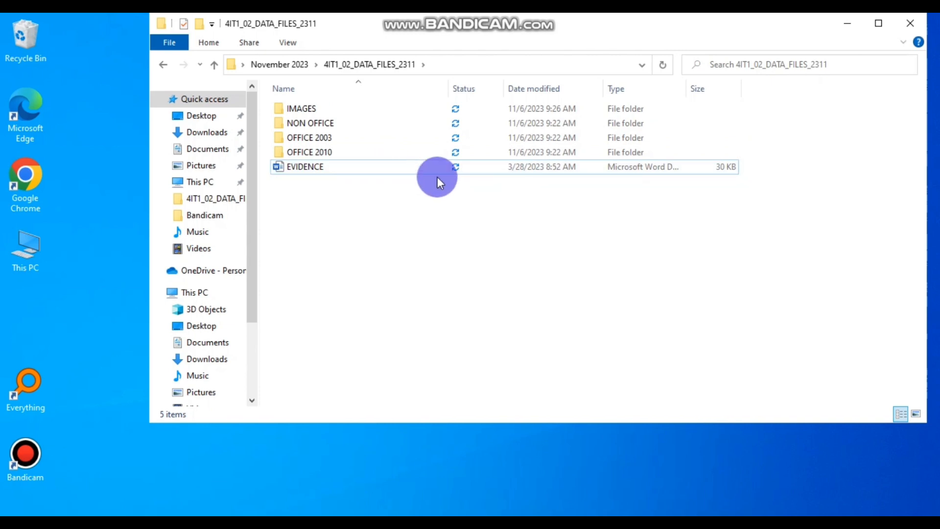
pyautogui.click(910, 23)
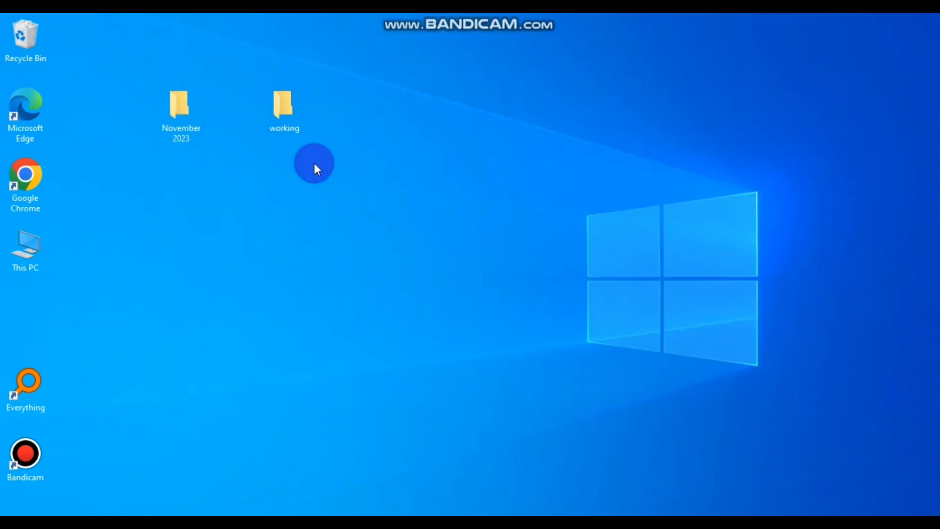
# - Paste EVIDENCE into the working folder and return to the blank Photoshop canvas
pyautogui.doubleClick(290, 104)
pyautogui.rightClick(357, 207)
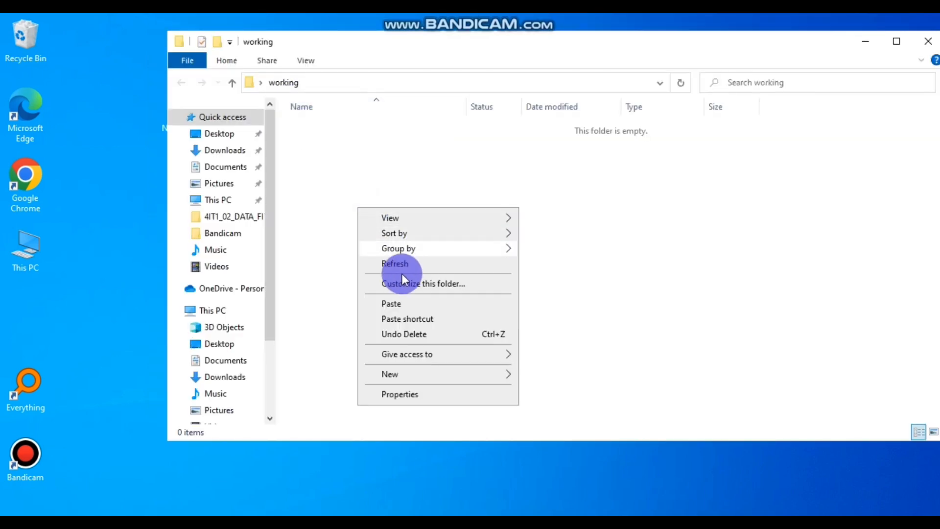
pyautogui.click(403, 304)
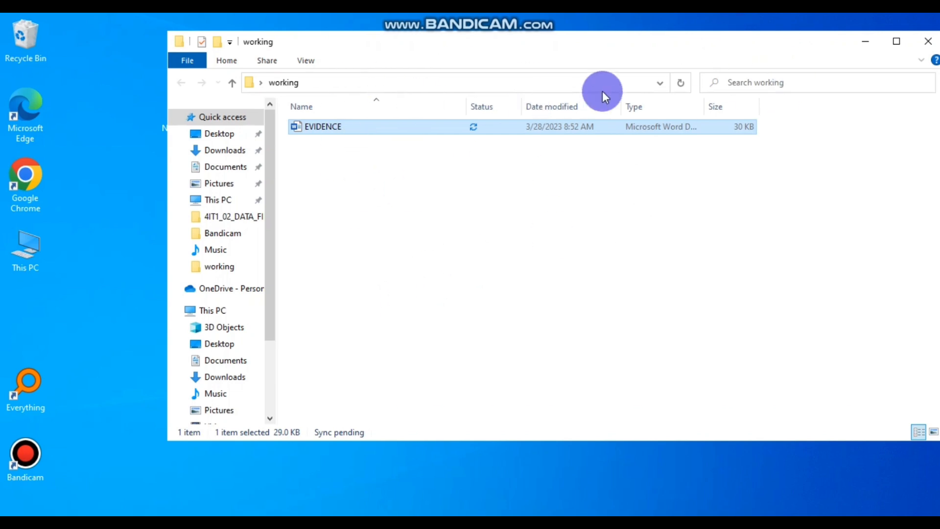
pyautogui.click(868, 42)
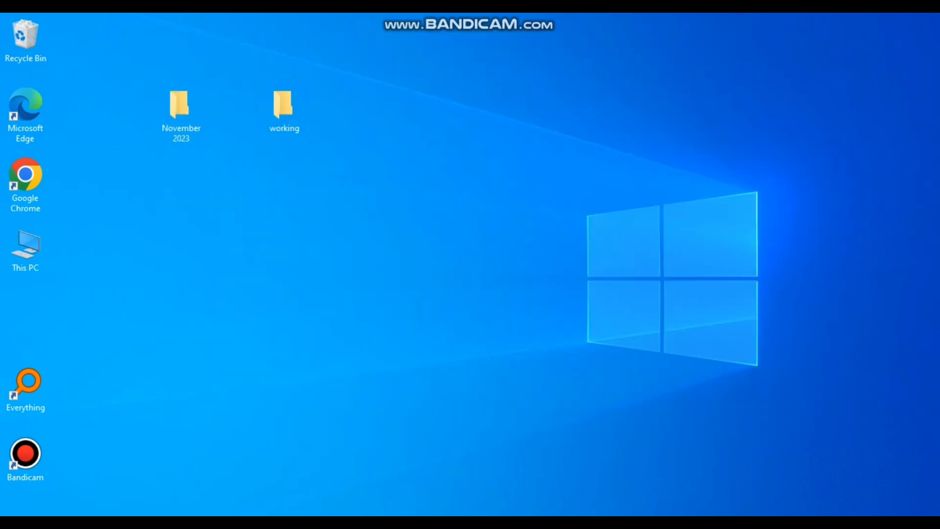
pyautogui.click(424, 395)
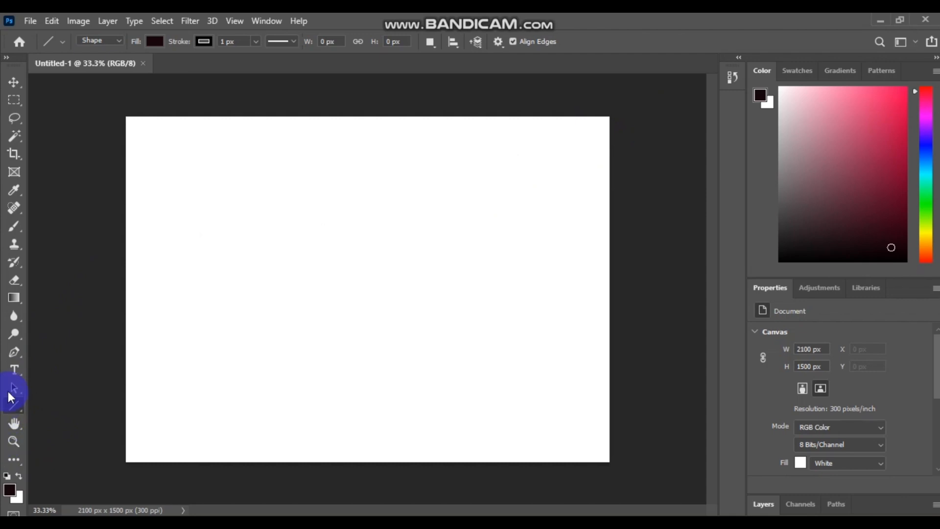
# - Choose the Rounded Rectangle Tool from the shape tools, with a 10 px corner radius
pyautogui.click(15, 296)
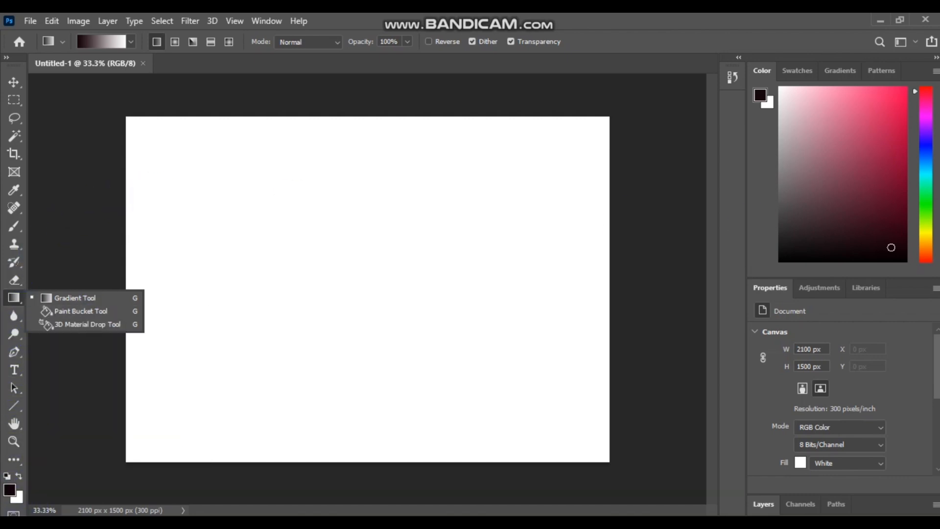
pyautogui.press('u')
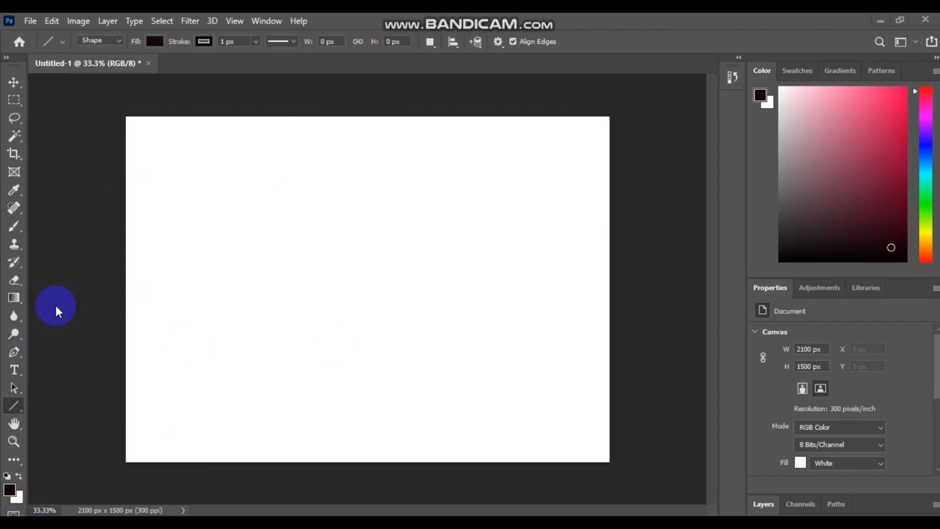
pyautogui.click(20, 402)
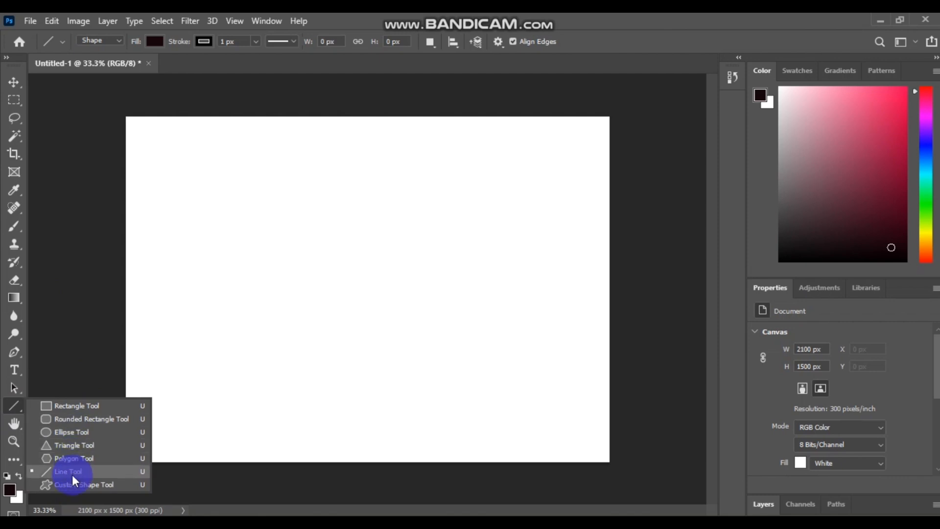
pyautogui.click(98, 419)
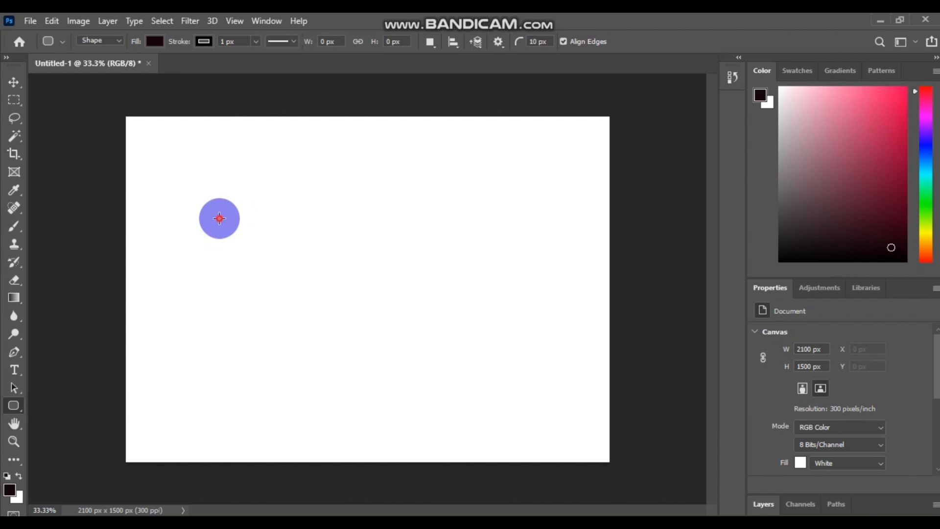
# - Draw a tall bar, then add a second 27 × 342 px rounded rectangle as Rounded Rectangle 2
pyautogui.moveTo(219, 218); pyautogui.dragTo(225, 296)
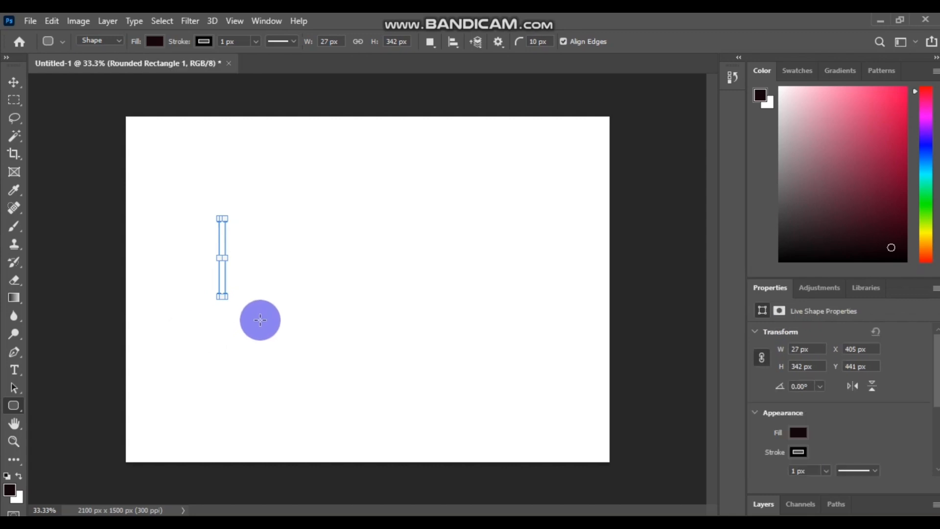
pyautogui.click(279, 307)
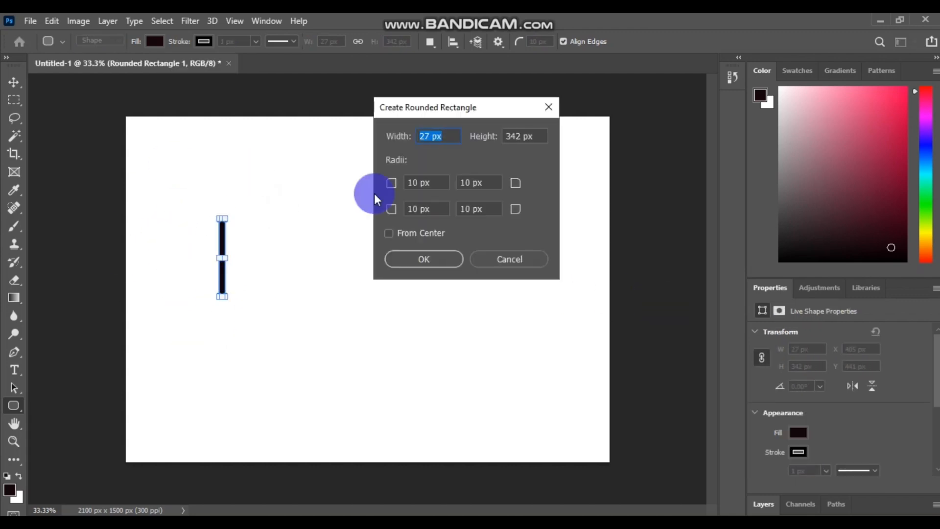
pyautogui.click(760, 504)
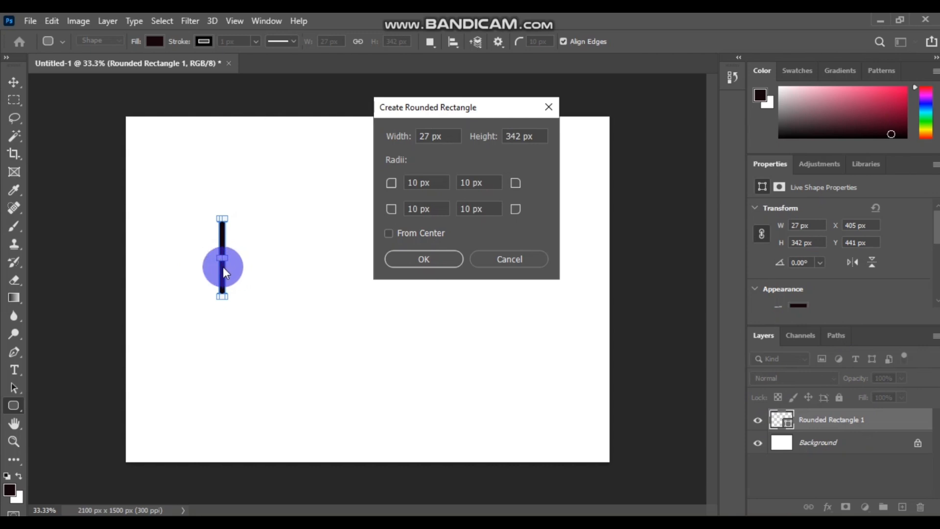
pyautogui.click(422, 259)
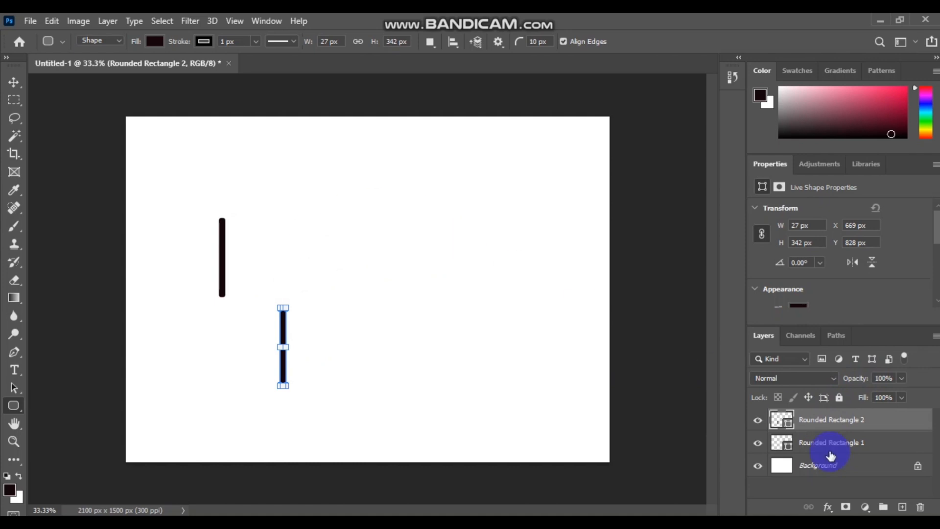
# - Dismiss the layer options and cancel or undo the accidental extra rounded rectangles
pyautogui.rightClick(875, 443)
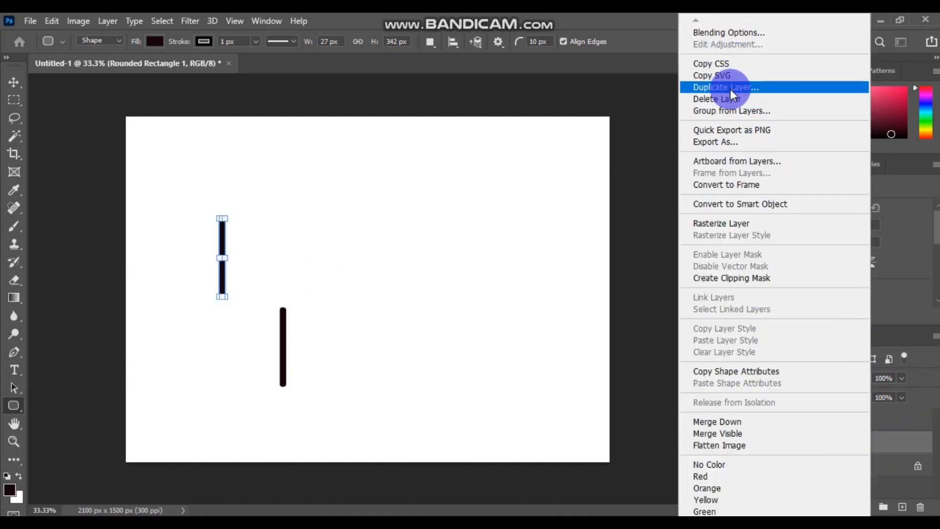
pyautogui.click(643, 214)
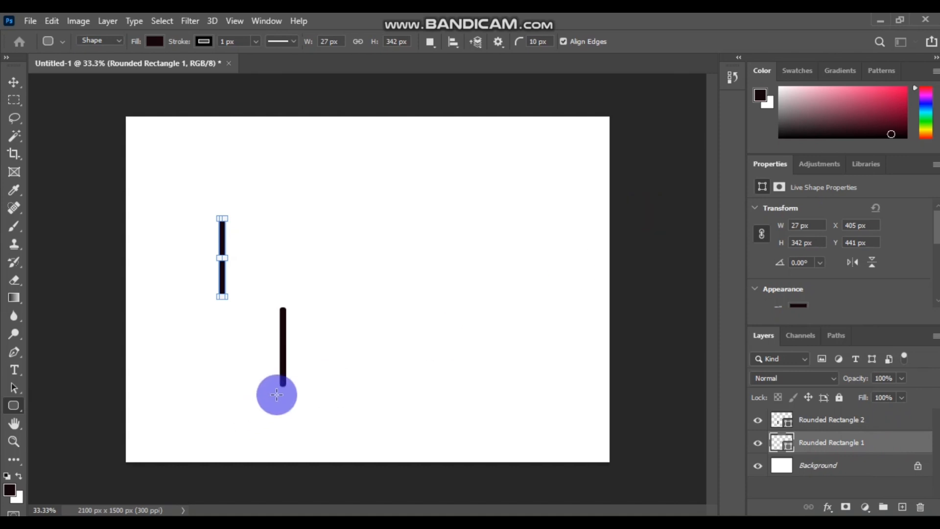
pyautogui.click(378, 344)
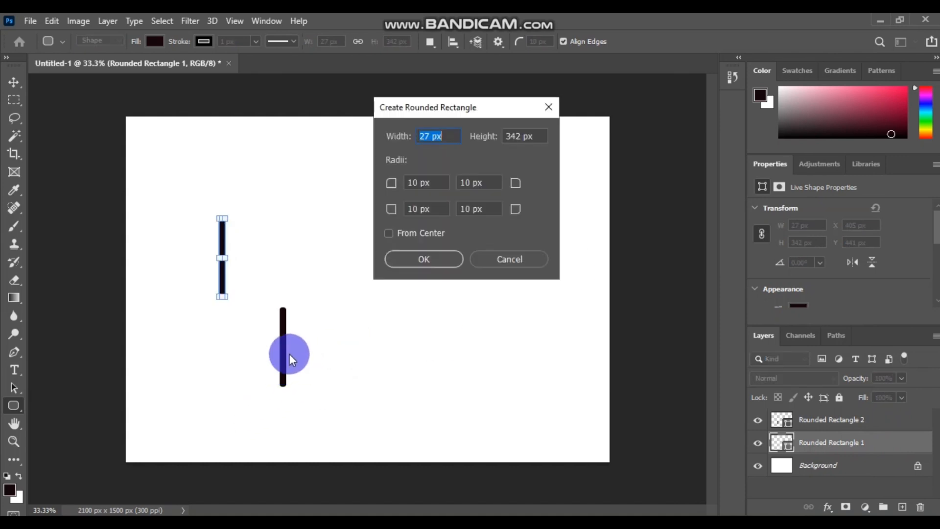
pyautogui.click(512, 257)
pyautogui.moveTo(281, 353)
pyautogui.mouseDown()
pyautogui.moveTo(336, 279)
pyautogui.moveTo(282, 356)
pyautogui.mouseUp()
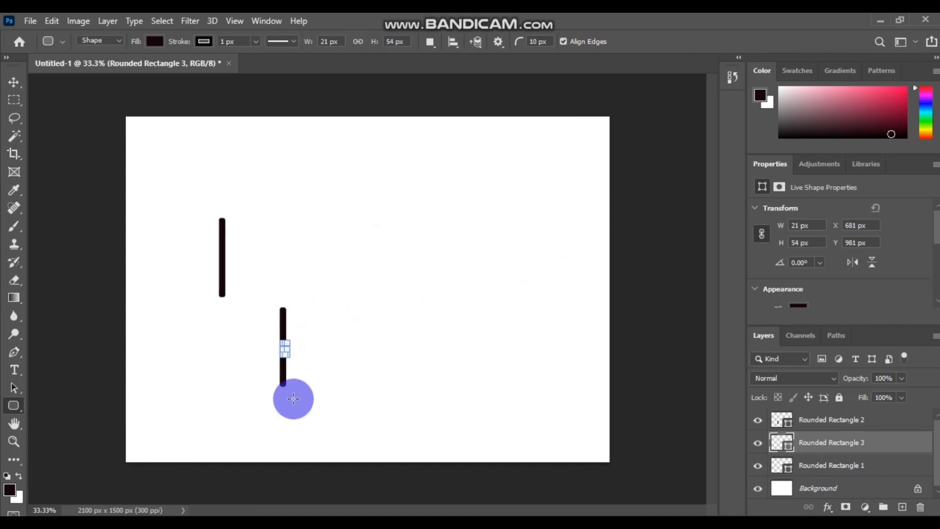
pyautogui.hotkey('ctrl', 'z')
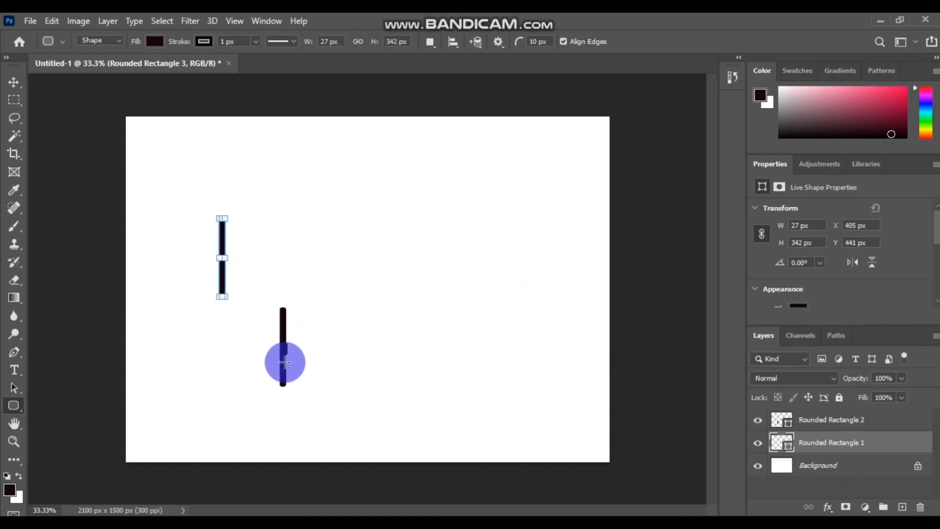
pyautogui.click(399, 354)
pyautogui.click(505, 254)
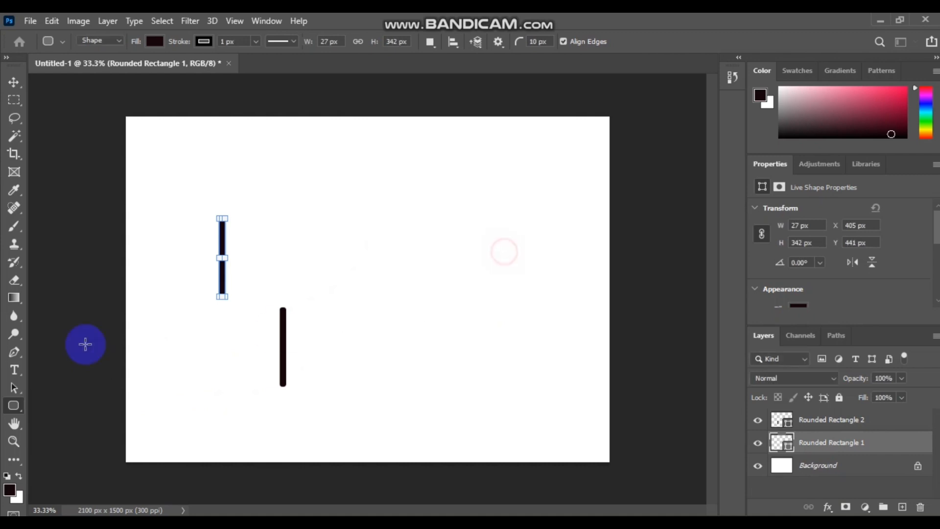
# - With the Path Selection Tool, move the Rounded Rectangle 2 bar up level with the first
pyautogui.click(14, 391)
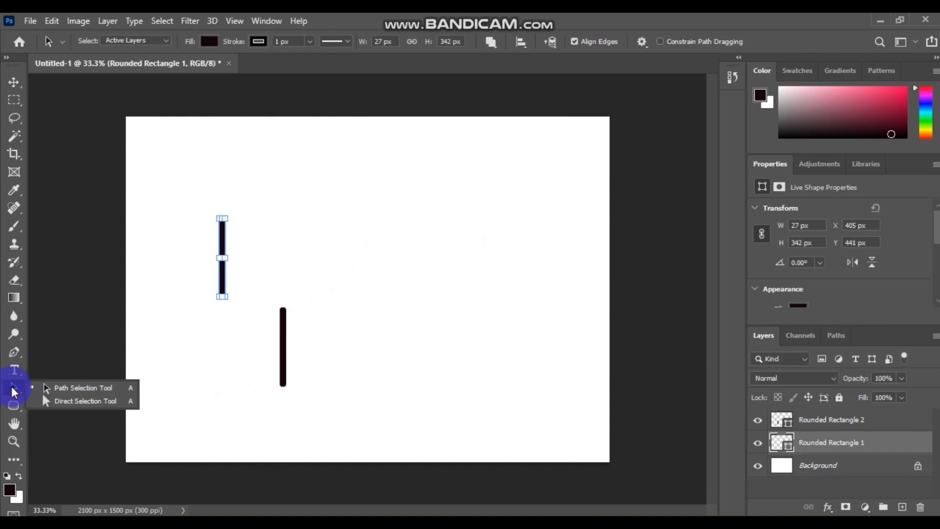
pyautogui.click(76, 399)
pyautogui.click(15, 389)
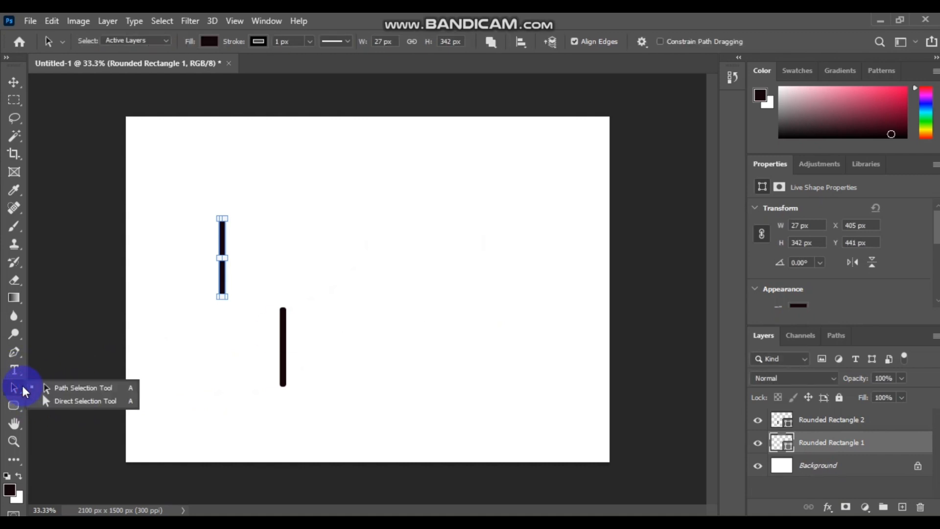
pyautogui.click(55, 391)
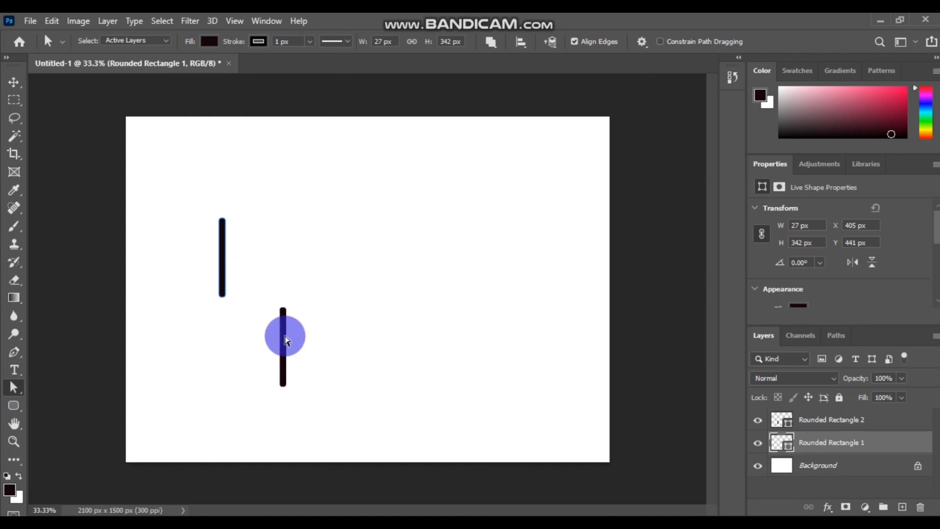
pyautogui.moveTo(286, 332); pyautogui.dragTo(305, 372)
pyautogui.click(349, 346)
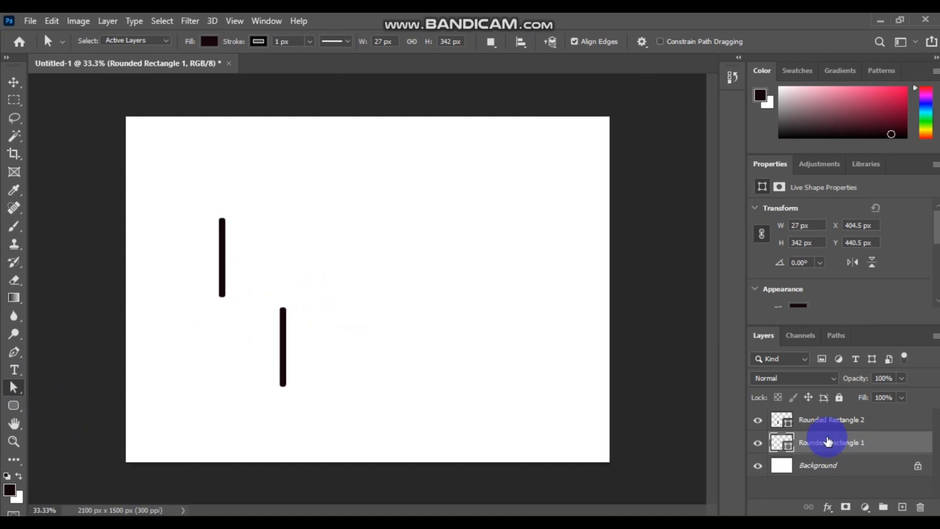
pyautogui.click(829, 420)
pyautogui.moveTo(267, 284); pyautogui.dragTo(319, 414)
pyautogui.moveTo(281, 348); pyautogui.dragTo(460, 289)
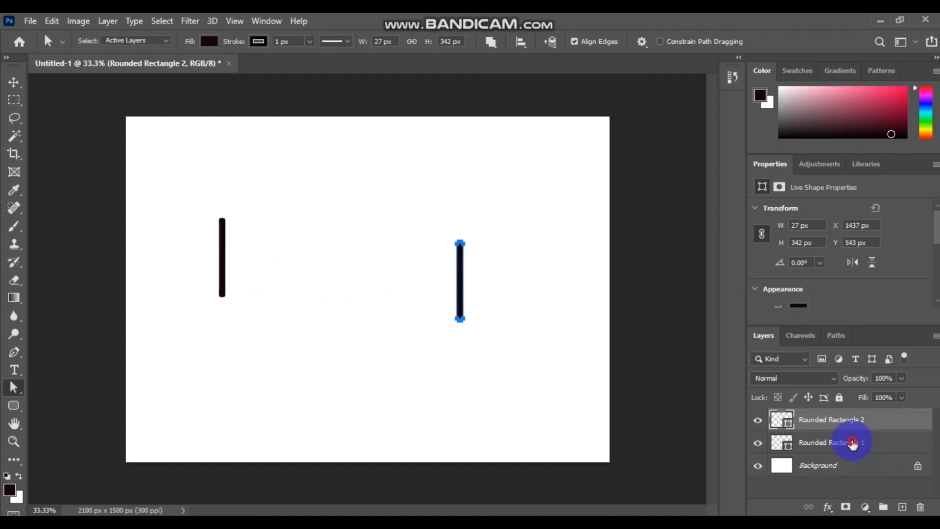
# - Select the Rounded Rectangle 1 bar, keeping it a live shape rather than a regular path
pyautogui.click(853, 444)
pyautogui.moveTo(222, 257); pyautogui.dragTo(256, 256)
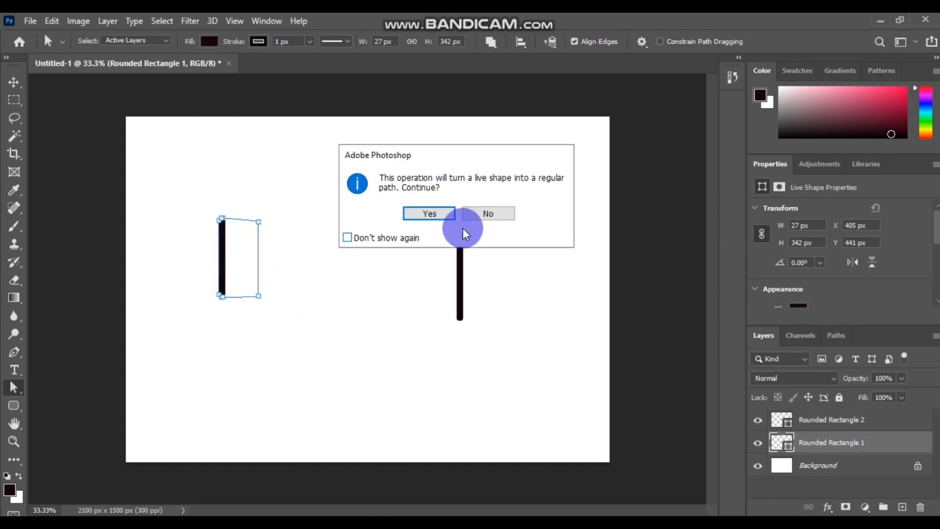
pyautogui.click(475, 213)
pyautogui.click(226, 264)
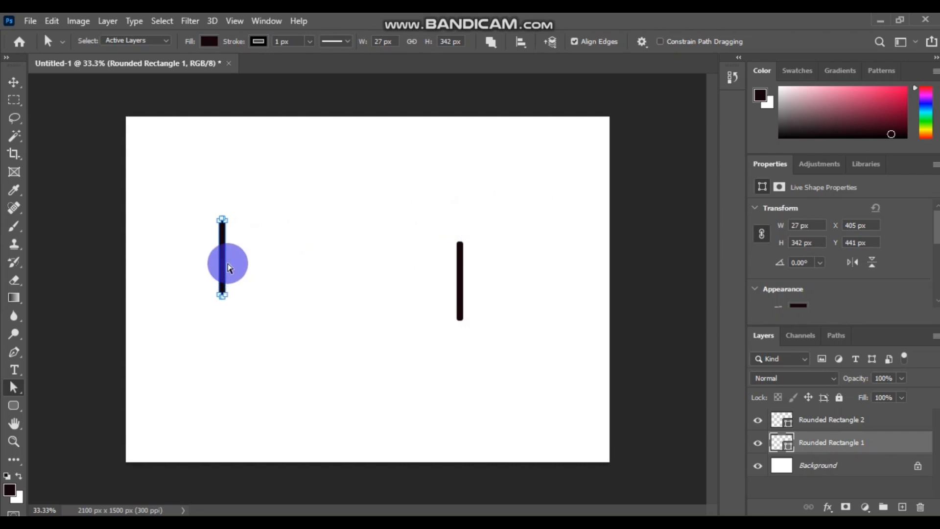
pyautogui.moveTo(223, 260)
pyautogui.mouseDown()
pyautogui.moveTo(287, 252)
pyautogui.moveTo(216, 264)
pyautogui.mouseUp()
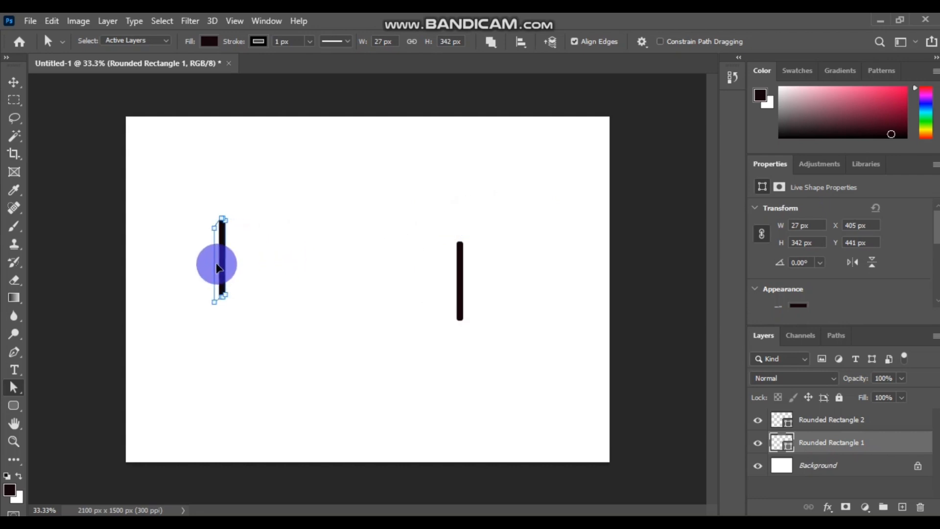
pyautogui.click(482, 214)
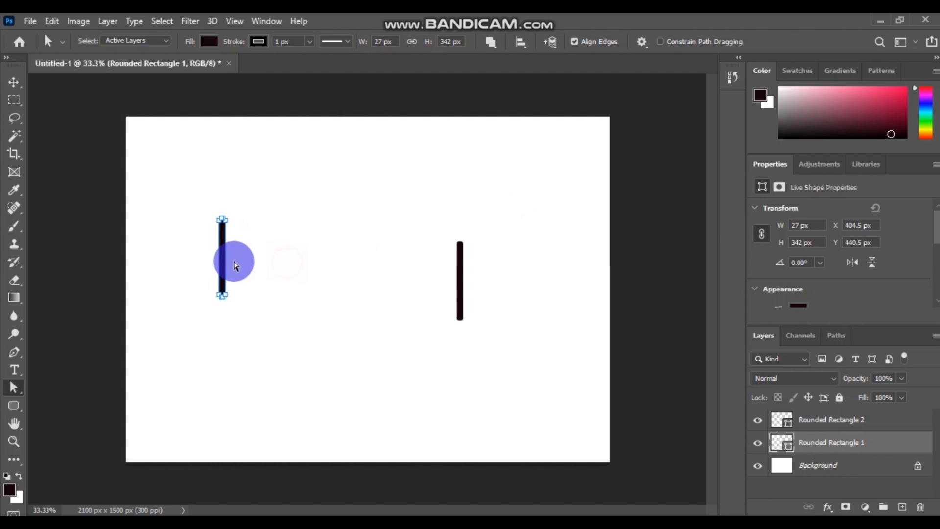
pyautogui.click(239, 267)
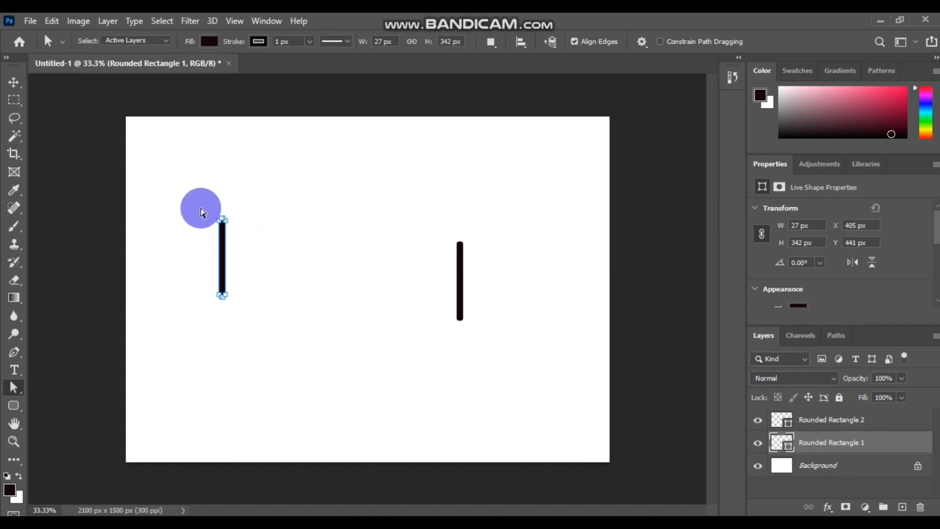
# - Move the left bar beside the other one, ending at X 872.5 px, Y 542.5 px
pyautogui.moveTo(201, 210); pyautogui.dragTo(234, 303)
pyautogui.moveTo(221, 256); pyautogui.dragTo(317, 285)
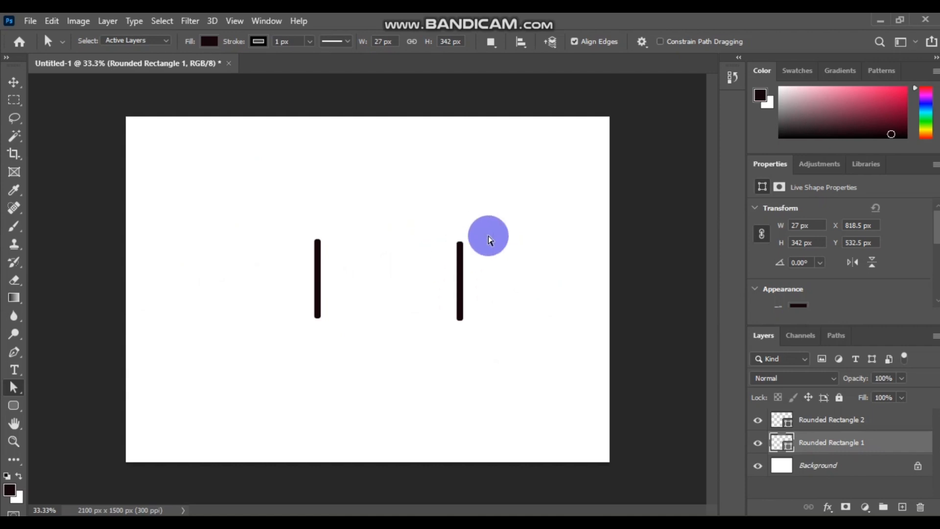
pyautogui.click(250, 178)
pyautogui.moveTo(292, 257); pyautogui.dragTo(372, 387)
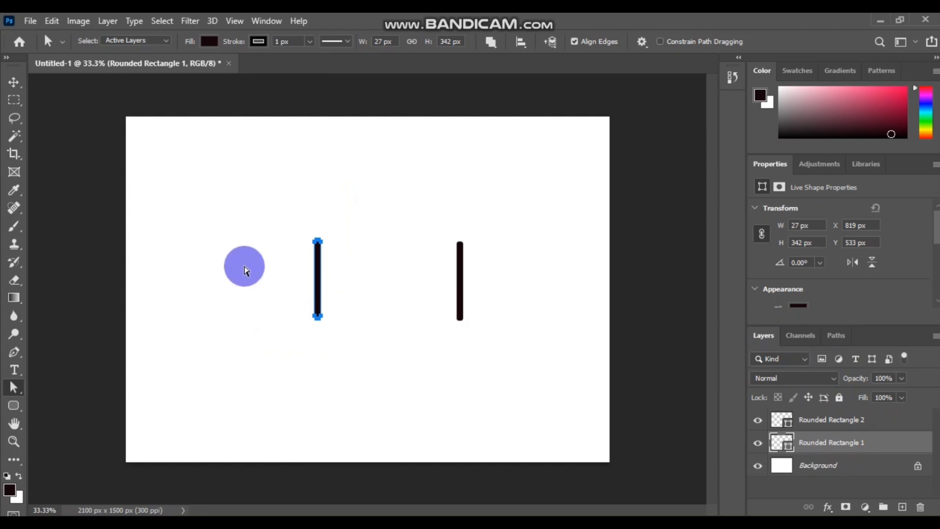
pyautogui.click(329, 294)
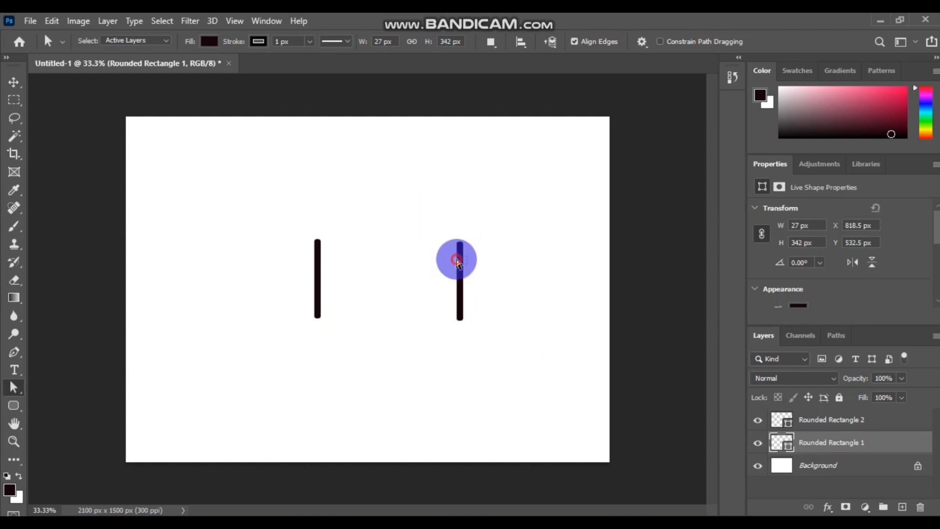
pyautogui.click(462, 306)
pyautogui.moveTo(284, 220); pyautogui.dragTo(464, 304)
pyautogui.click(384, 290)
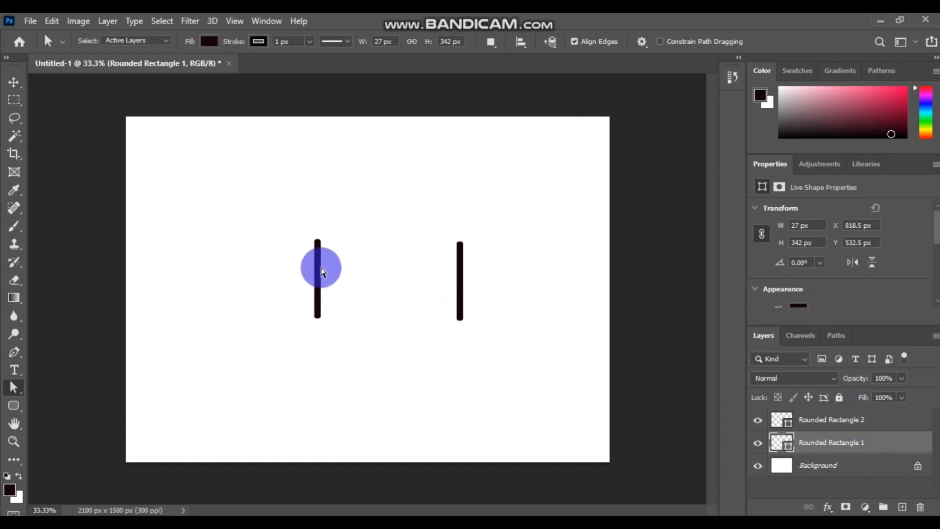
pyautogui.click(377, 258)
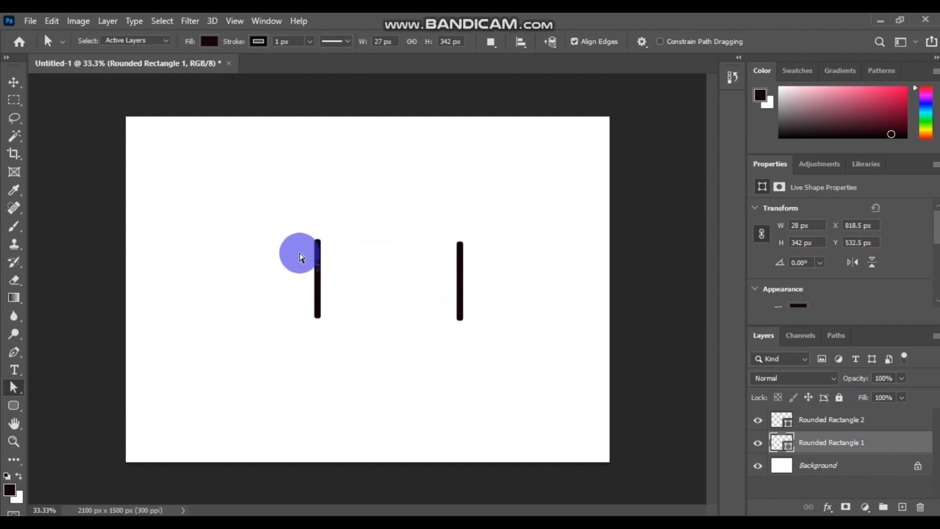
pyautogui.moveTo(259, 218); pyautogui.dragTo(391, 376)
pyautogui.moveTo(316, 281); pyautogui.dragTo(331, 283)
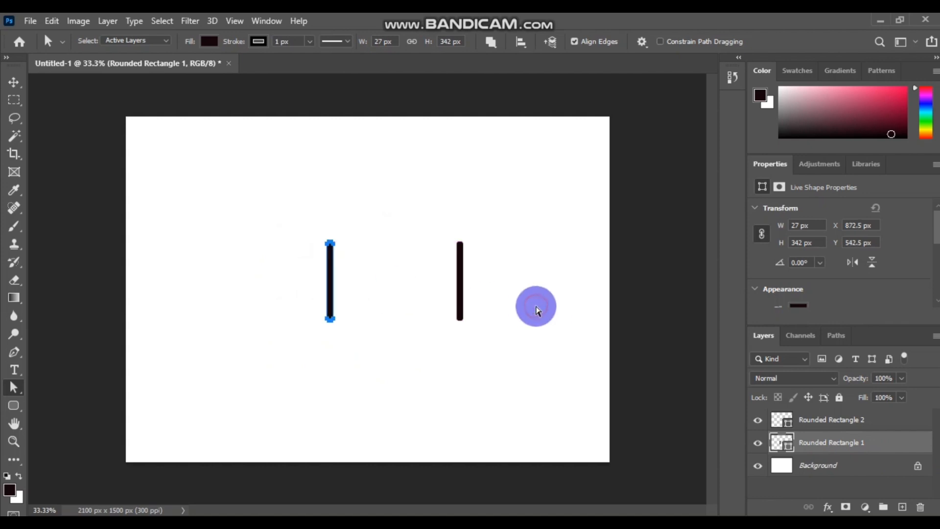
pyautogui.click(539, 309)
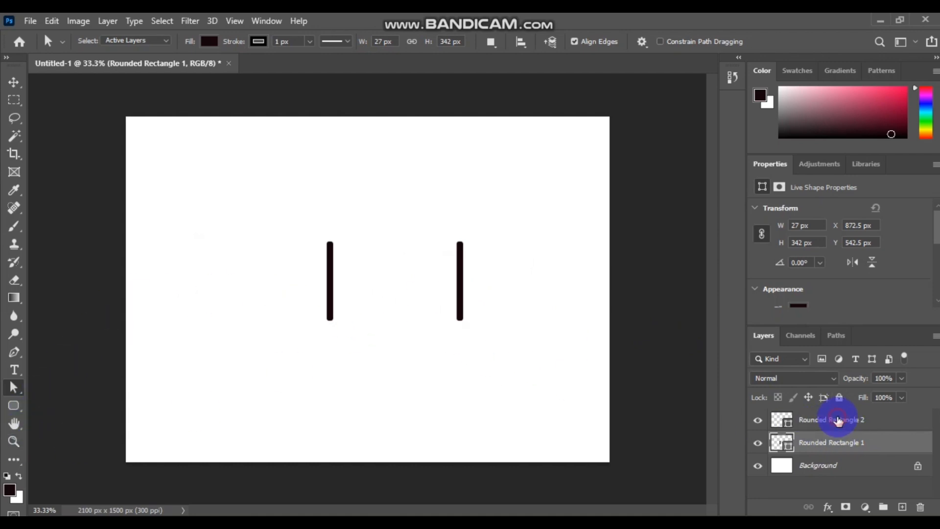
# - Duplicate the Rounded Rectangle 2 layer, naming the copy 'Rounded smaller Rectangle'
pyautogui.click(838, 420)
pyautogui.rightClick(847, 419)
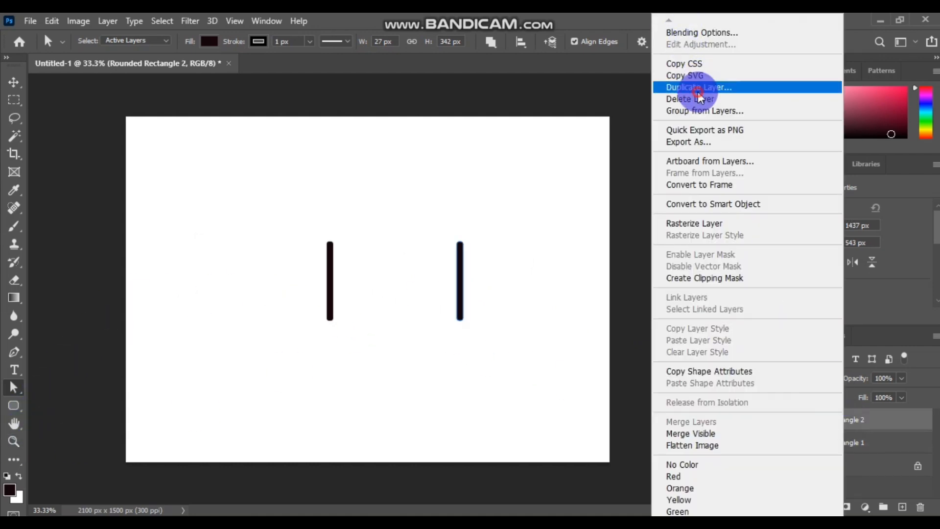
pyautogui.click(699, 90)
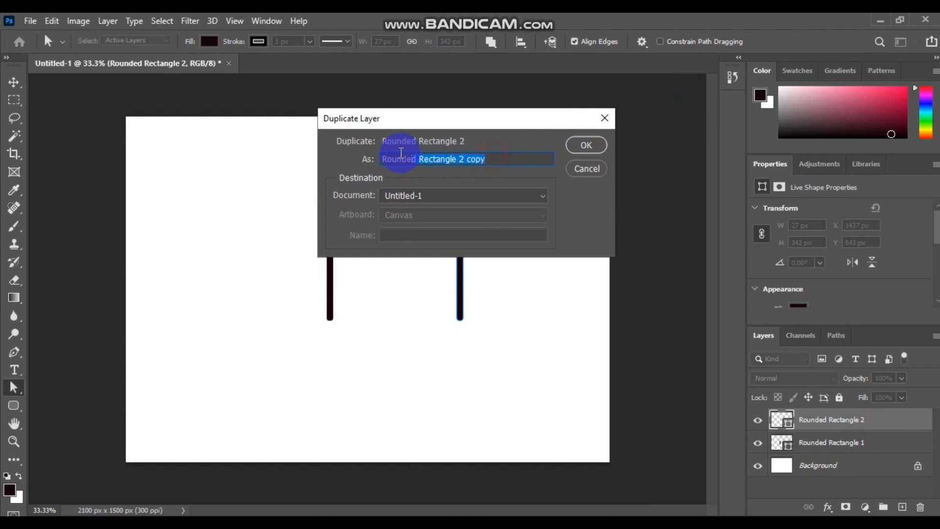
pyautogui.moveTo(401, 153); pyautogui.dragTo(472, 159)
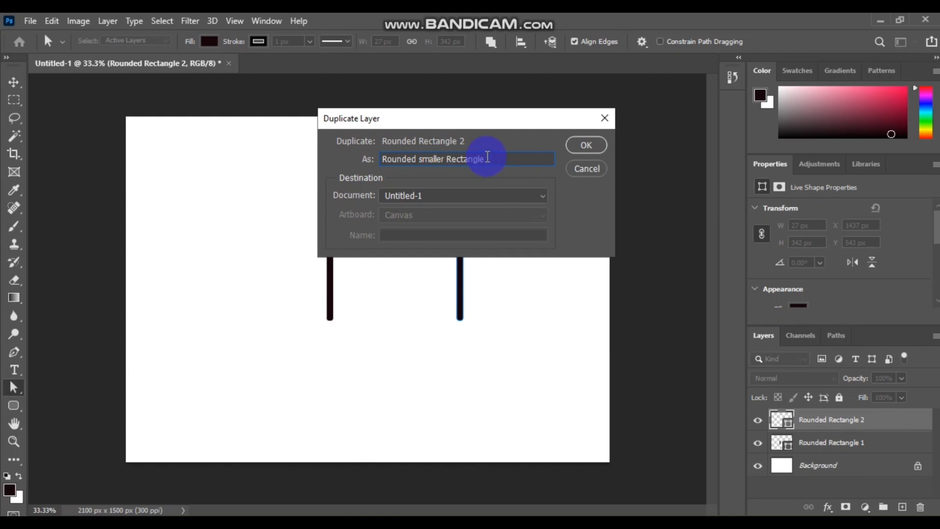
pyautogui.click(591, 144)
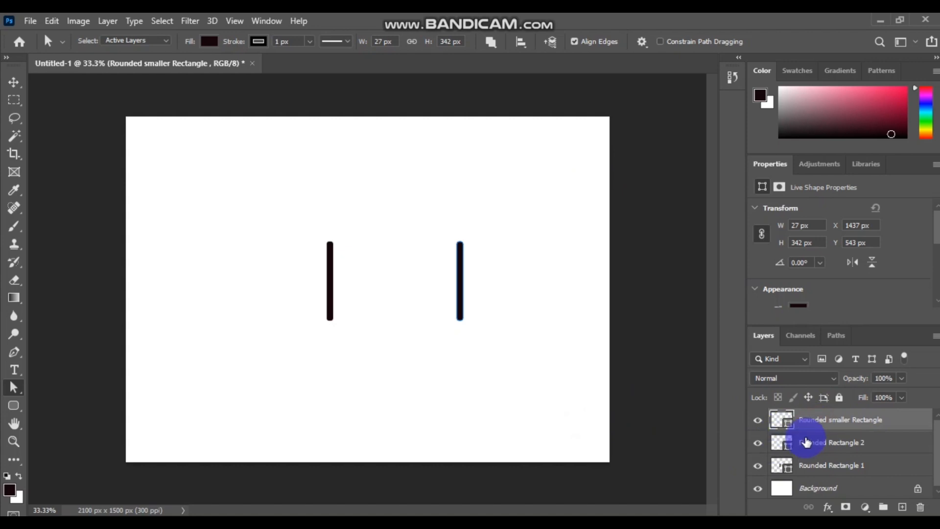
# - Move the Rounded smaller Rectangle bar to sit just left of the left bar
pyautogui.click(806, 438)
pyautogui.click(808, 417)
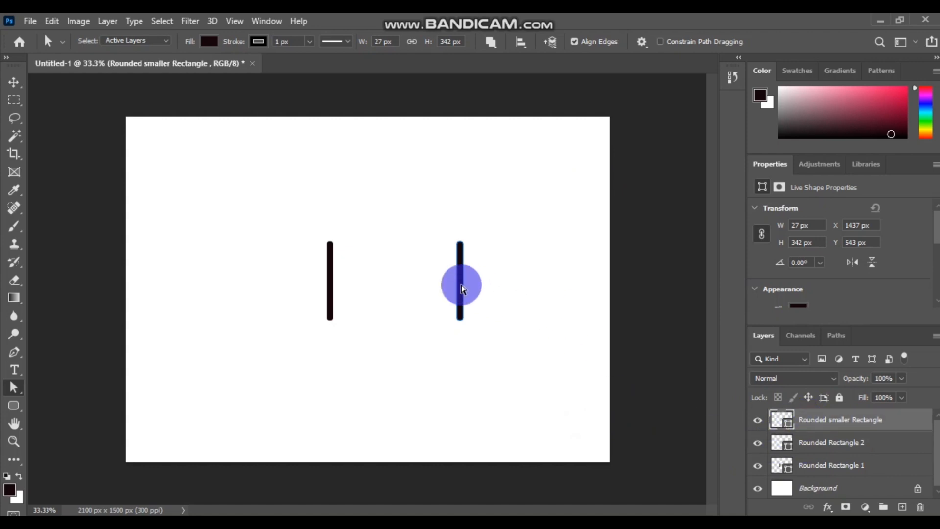
pyautogui.moveTo(462, 287); pyautogui.dragTo(486, 284)
pyautogui.click(480, 214)
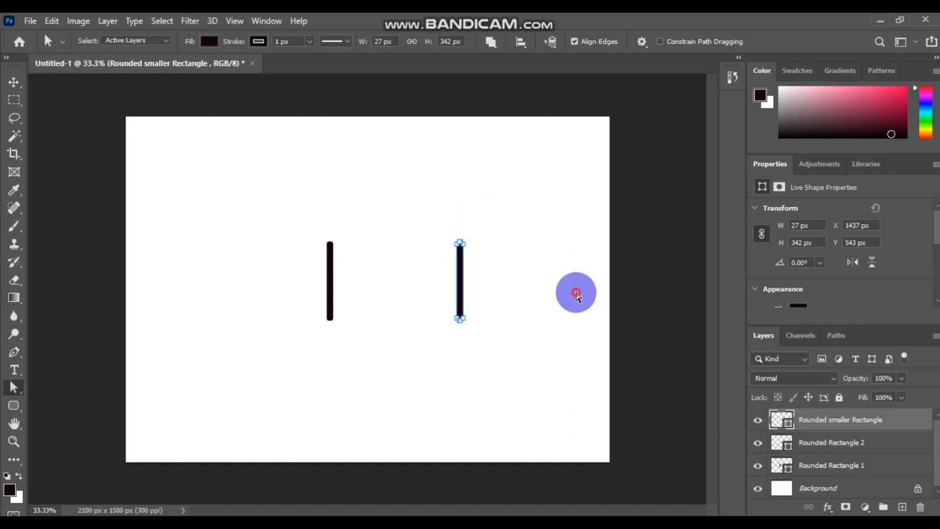
pyautogui.click(822, 444)
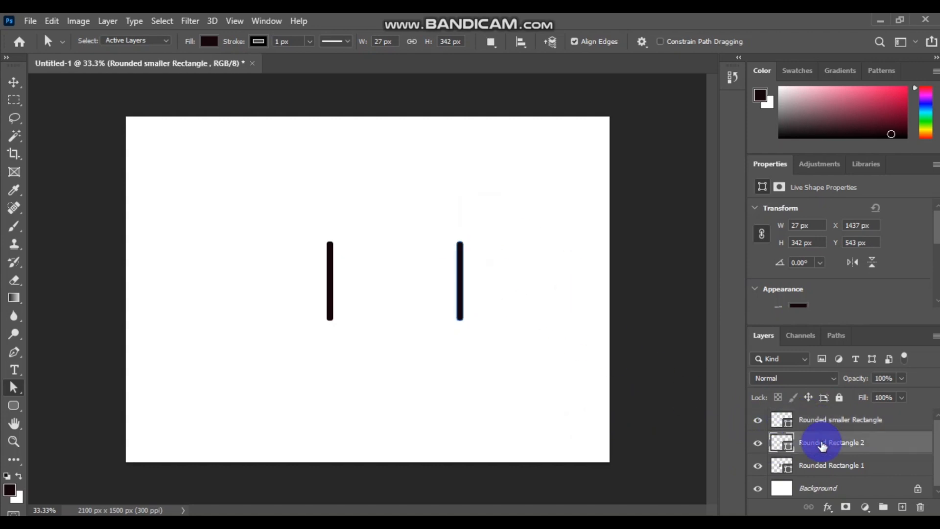
pyautogui.click(822, 417)
pyautogui.moveTo(418, 210); pyautogui.dragTo(523, 357)
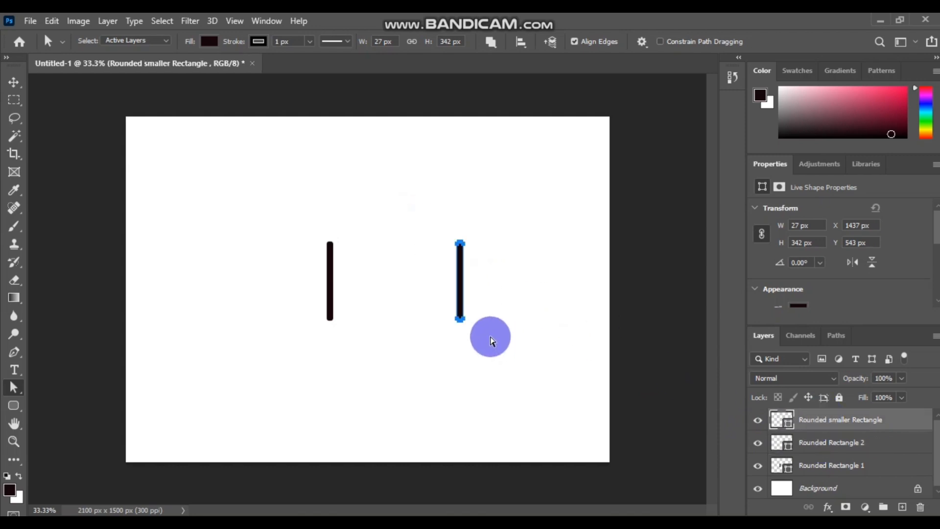
pyautogui.moveTo(460, 280); pyautogui.dragTo(310, 283)
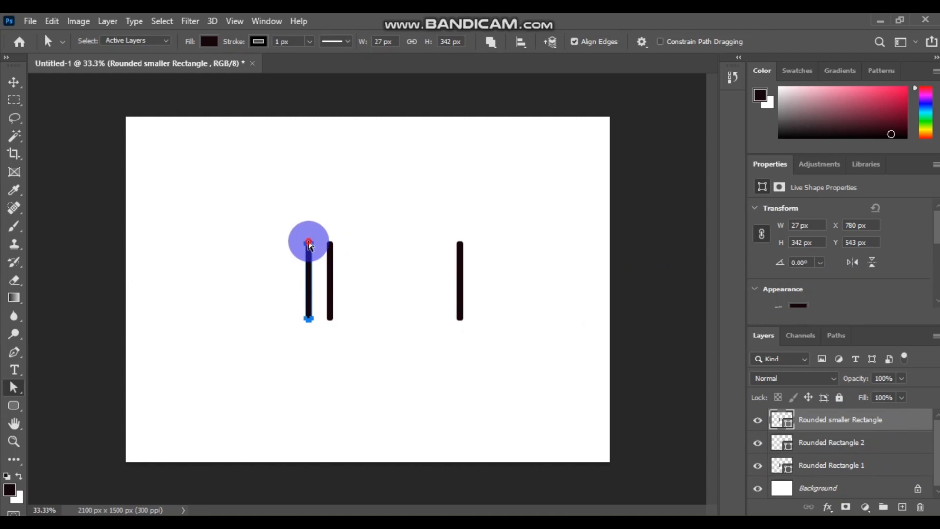
pyautogui.moveTo(308, 243)
pyautogui.mouseDown()
pyautogui.moveTo(308, 256)
pyautogui.moveTo(306, 225)
pyautogui.moveTo(292, 246)
pyautogui.mouseUp()
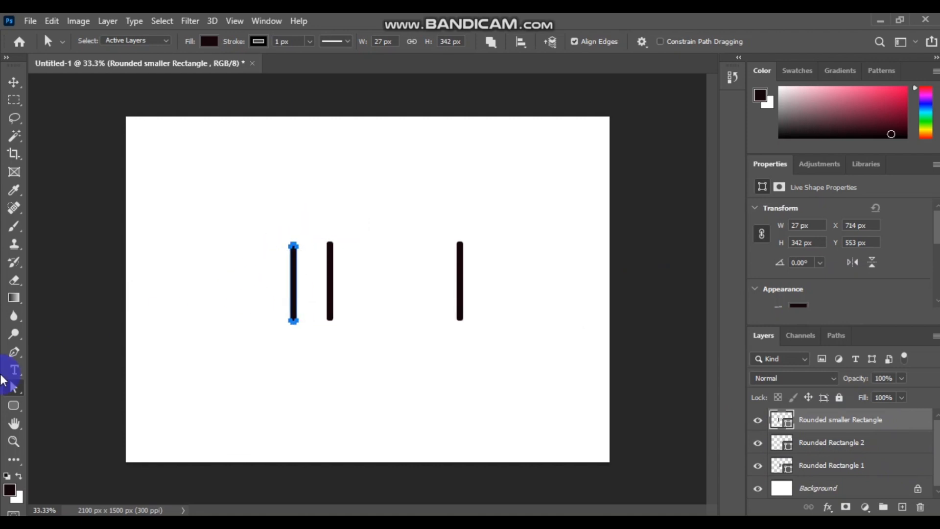
# - Shorten the new bar to 181 px with Direct Selection and place it beside the left bar
pyautogui.click(15, 387)
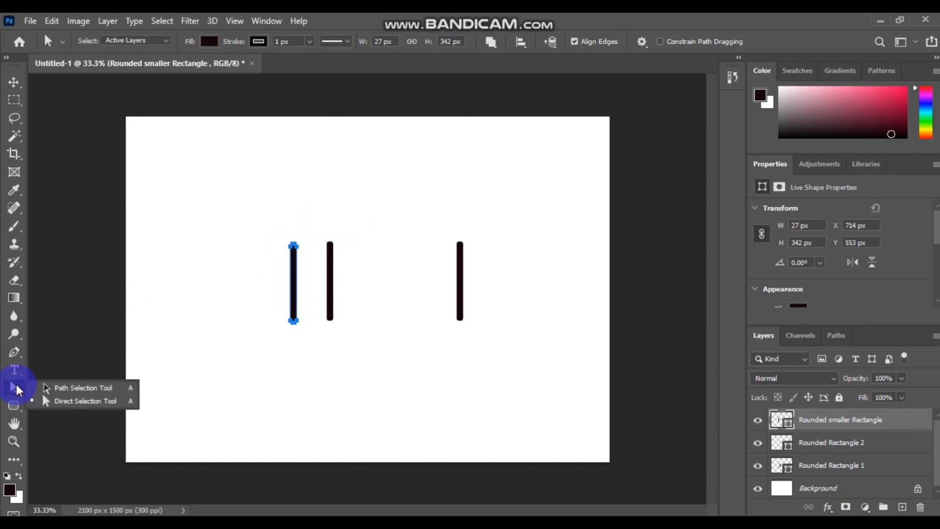
pyautogui.click(67, 387)
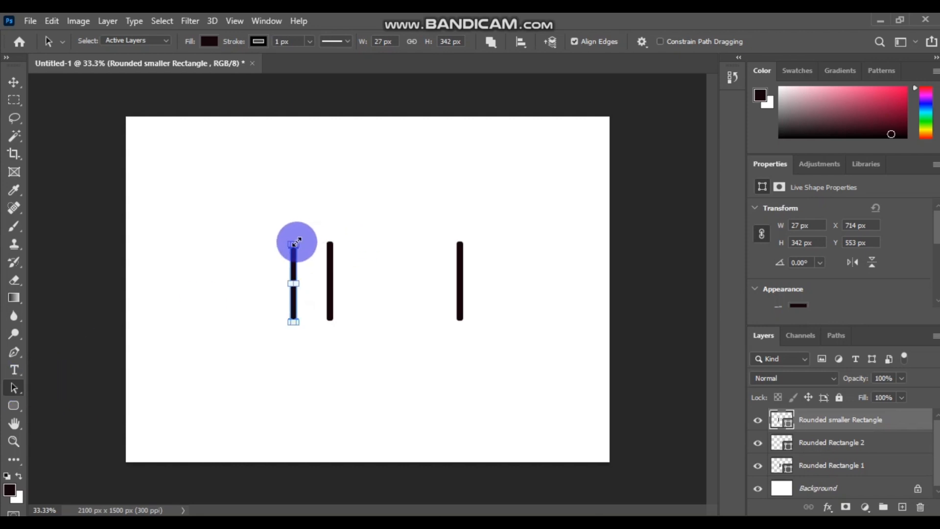
pyautogui.moveTo(295, 244); pyautogui.dragTo(295, 278)
pyautogui.click(347, 359)
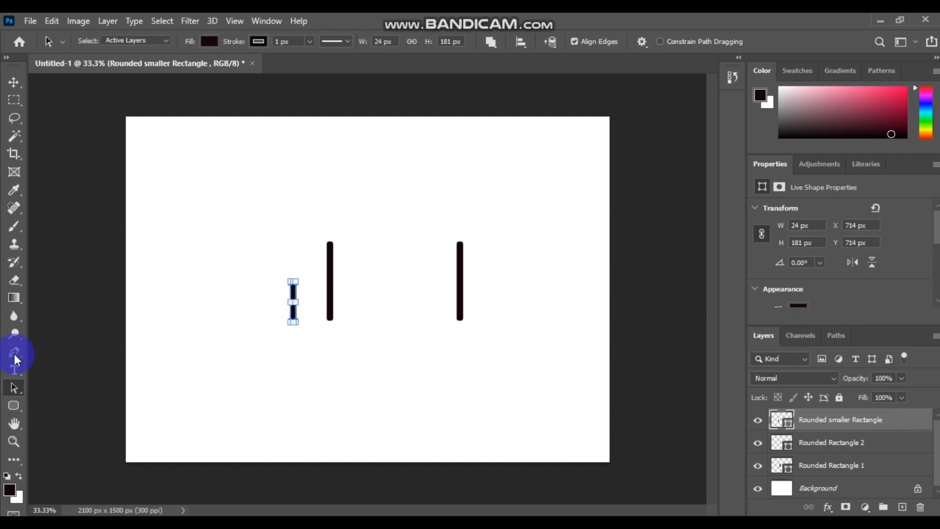
pyautogui.moveTo(11, 392); pyautogui.dragTo(85, 407)
pyautogui.click(93, 402)
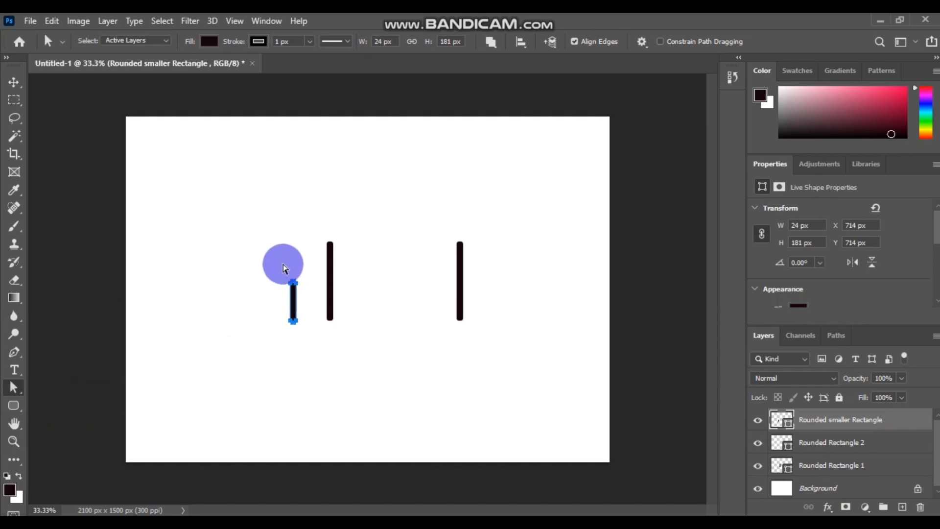
pyautogui.moveTo(260, 261); pyautogui.dragTo(299, 343)
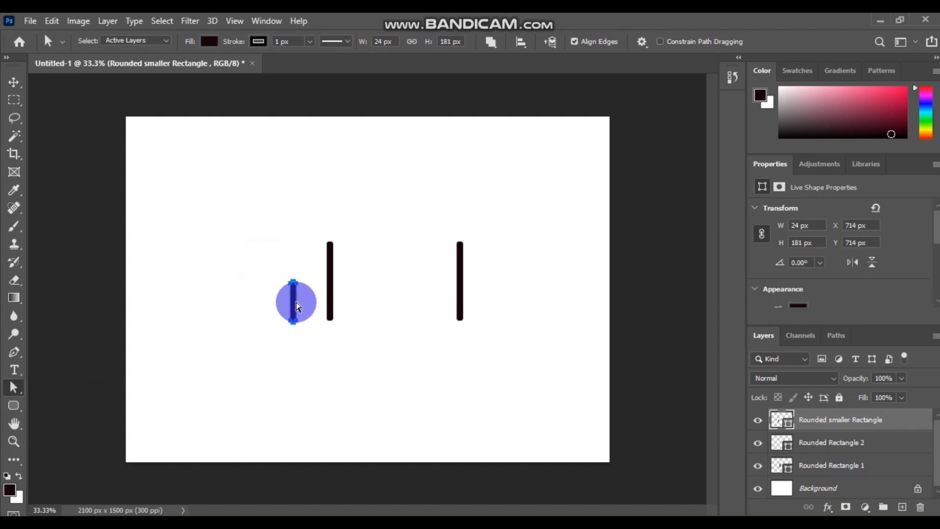
pyautogui.moveTo(294, 301); pyautogui.dragTo(315, 279)
pyautogui.click(432, 338)
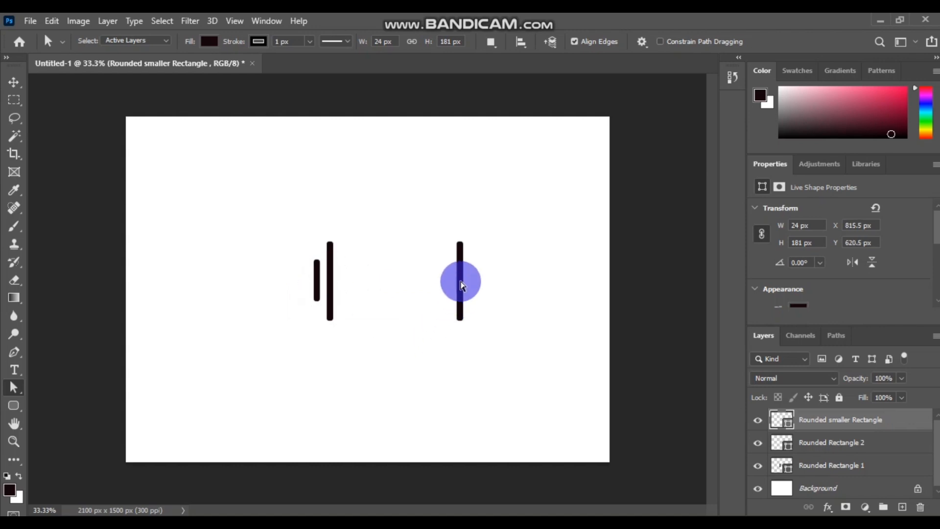
# - Move the Rounded Rectangle 2 bar left to X 1232.5 px, nearer the centre
pyautogui.click(368, 329)
pyautogui.click(835, 443)
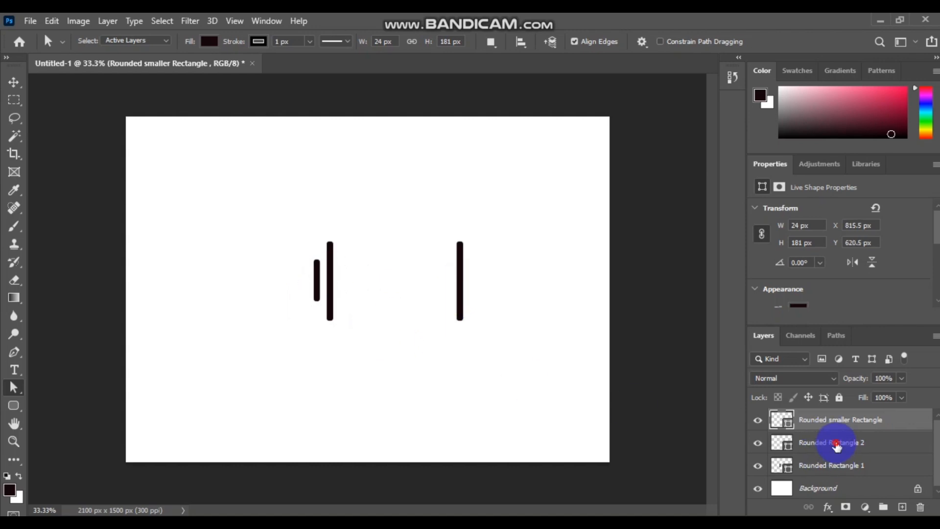
pyautogui.click(430, 327)
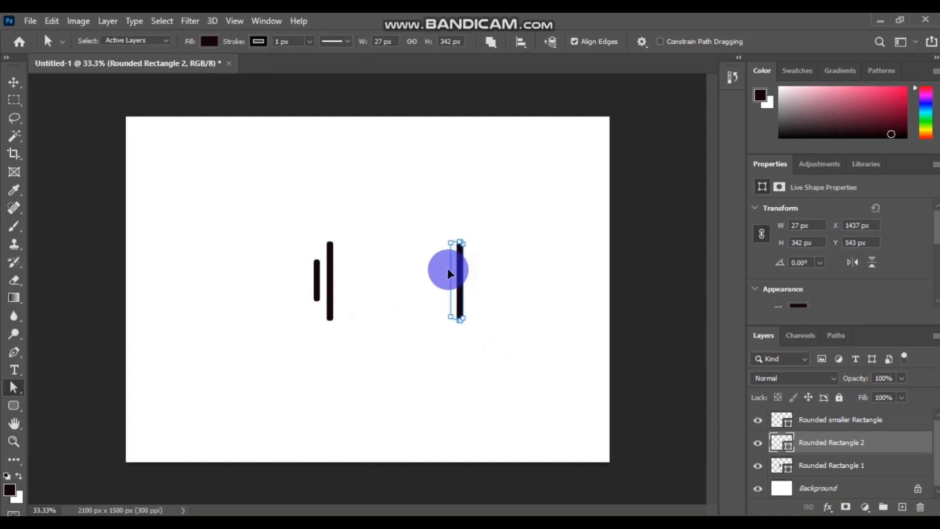
pyautogui.moveTo(433, 271); pyautogui.dragTo(420, 254)
pyautogui.click(471, 212)
pyautogui.moveTo(411, 219); pyautogui.dragTo(493, 345)
pyautogui.moveTo(460, 278); pyautogui.dragTo(413, 278)
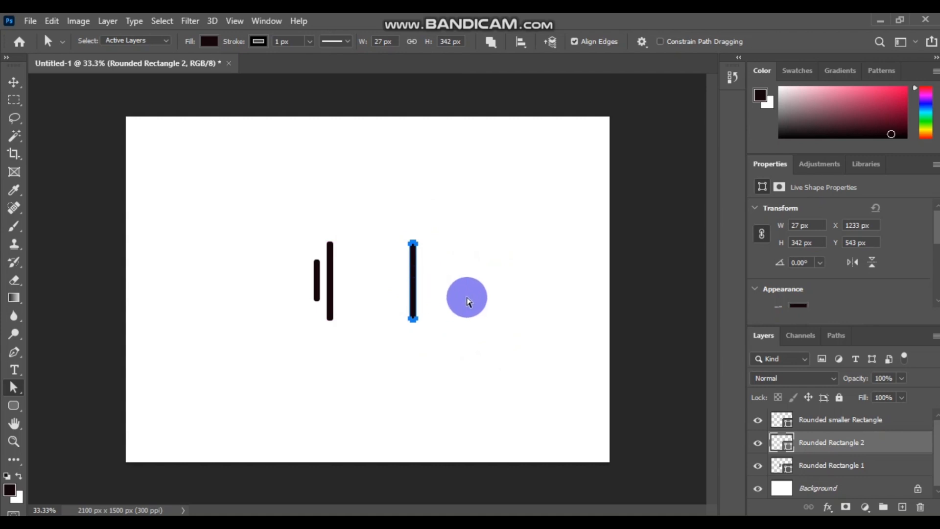
pyautogui.click(440, 326)
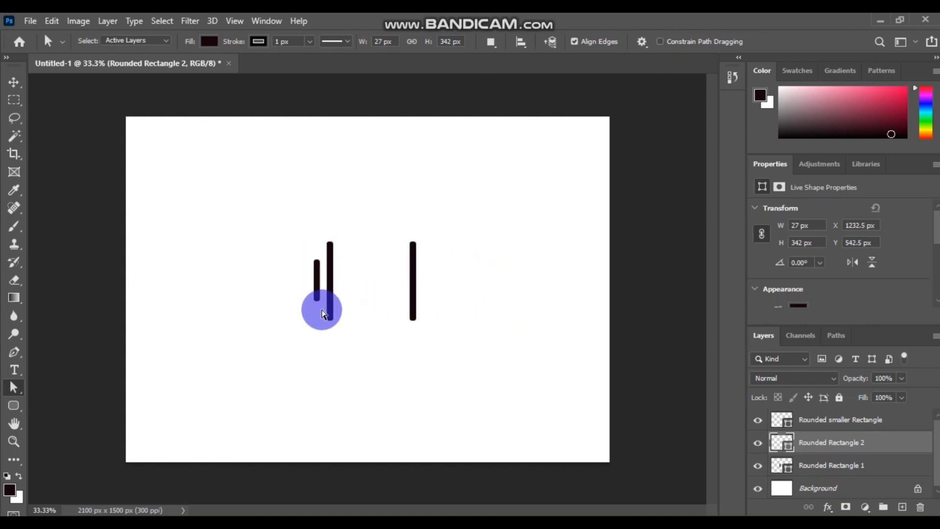
pyautogui.click(842, 422)
# - Duplicate the Rounded smaller Rectangle layer with its default name
pyautogui.rightClick(869, 420)
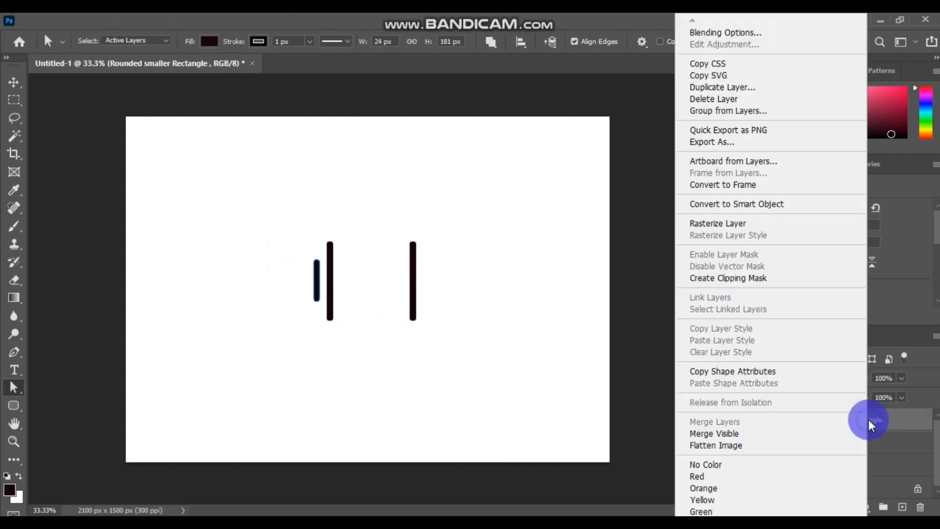
pyautogui.click(732, 86)
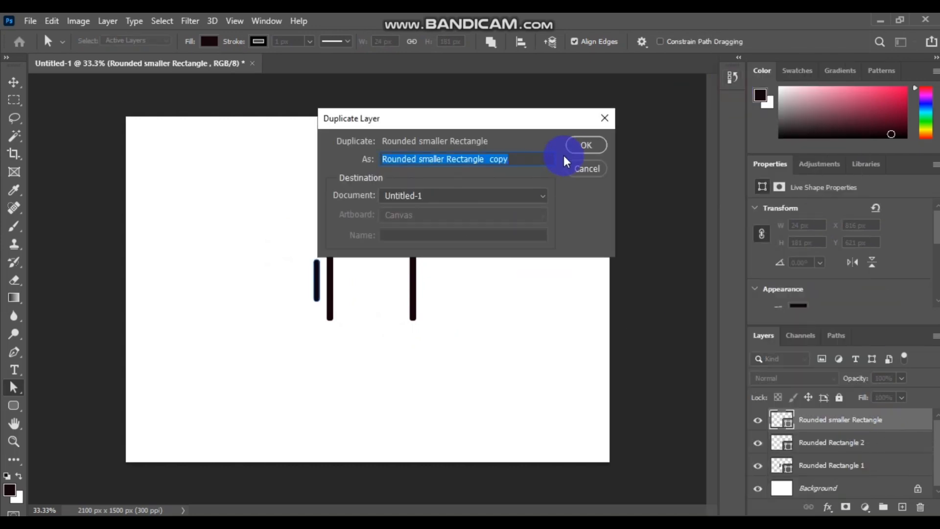
pyautogui.click(590, 144)
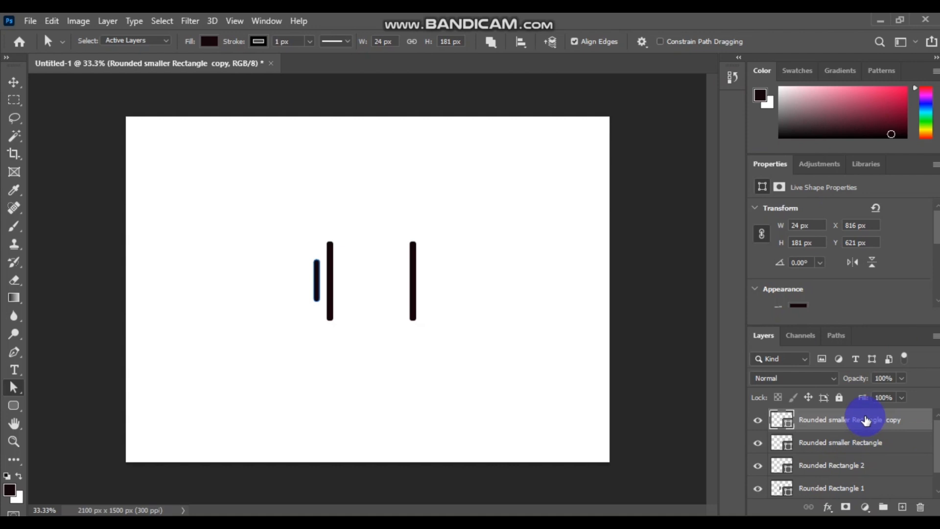
# - Move the short bar copy to the outer side of the right tall bar, at X 1292.5 px
pyautogui.click(316, 281)
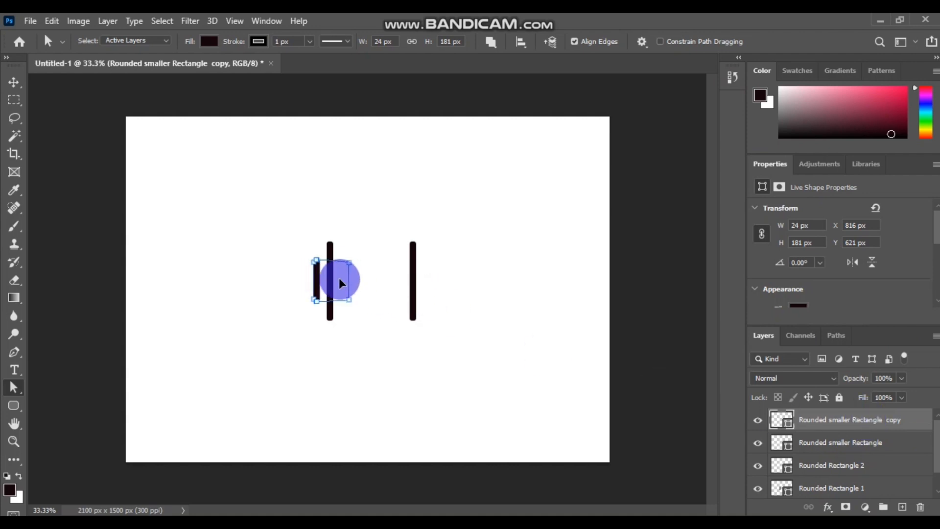
pyautogui.click(339, 279)
pyautogui.click(440, 214)
pyautogui.click(275, 225)
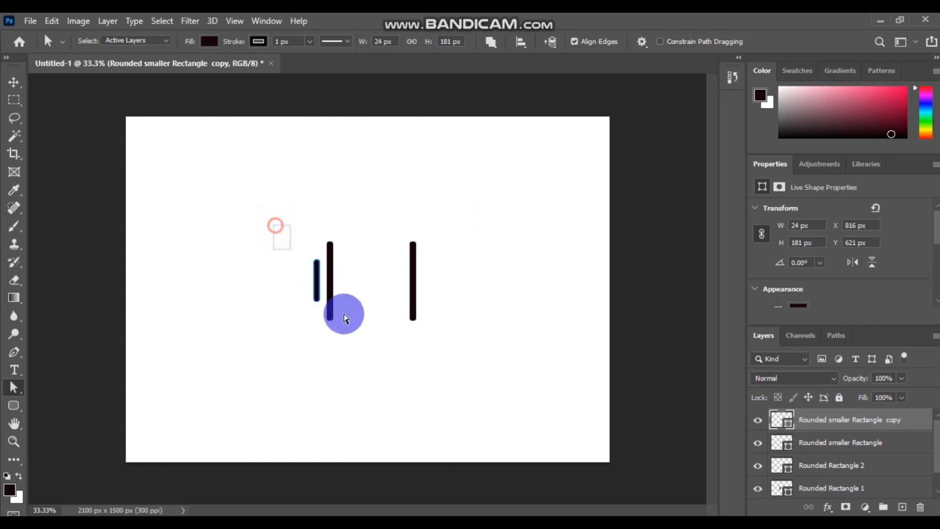
pyautogui.click(316, 289)
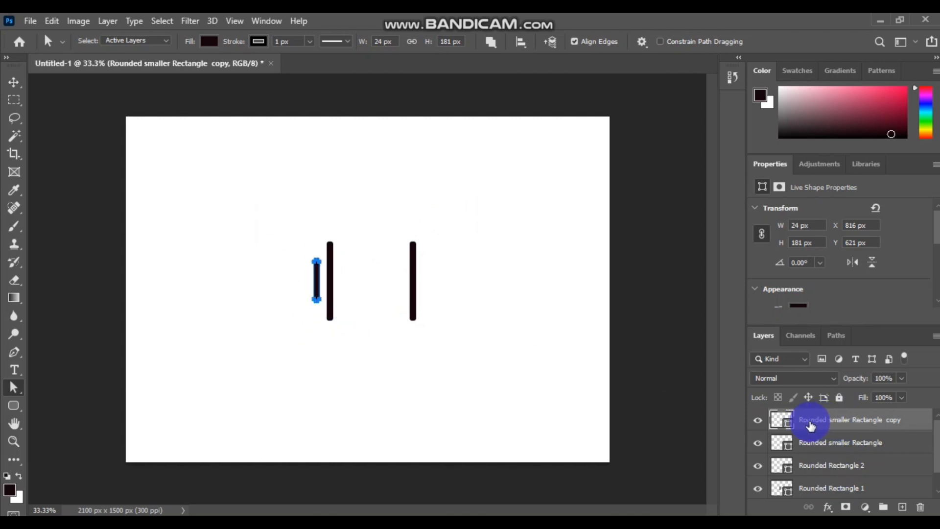
pyautogui.click(316, 289)
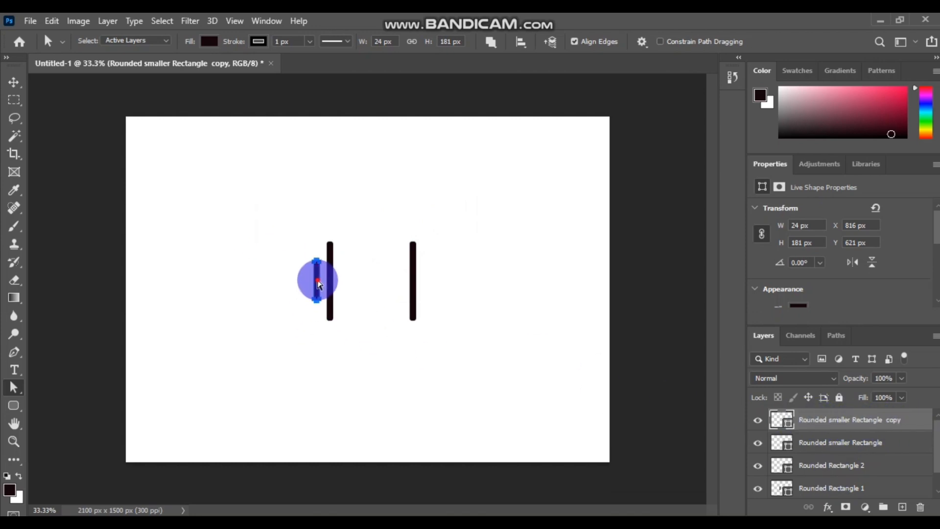
pyautogui.moveTo(318, 284); pyautogui.dragTo(431, 281)
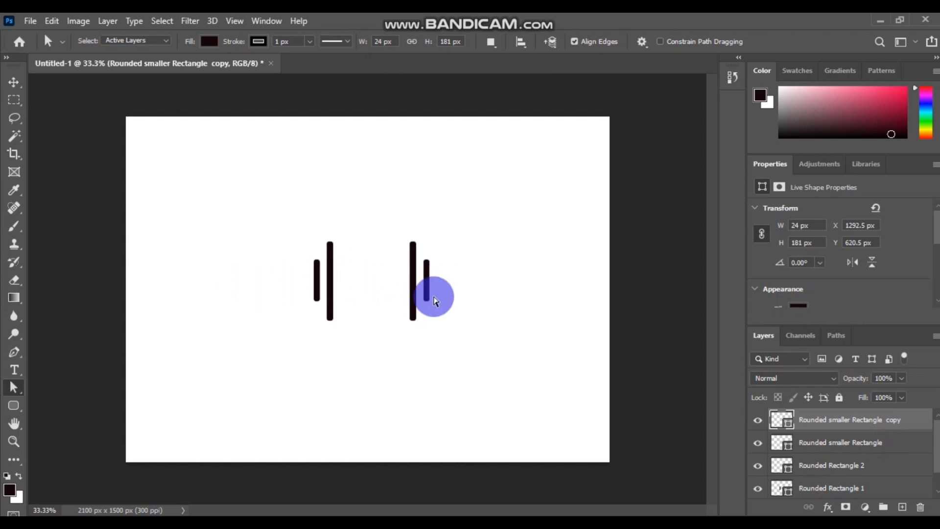
# - Draw a straight Line 1 joining the two tall bars
pyautogui.click(14, 406)
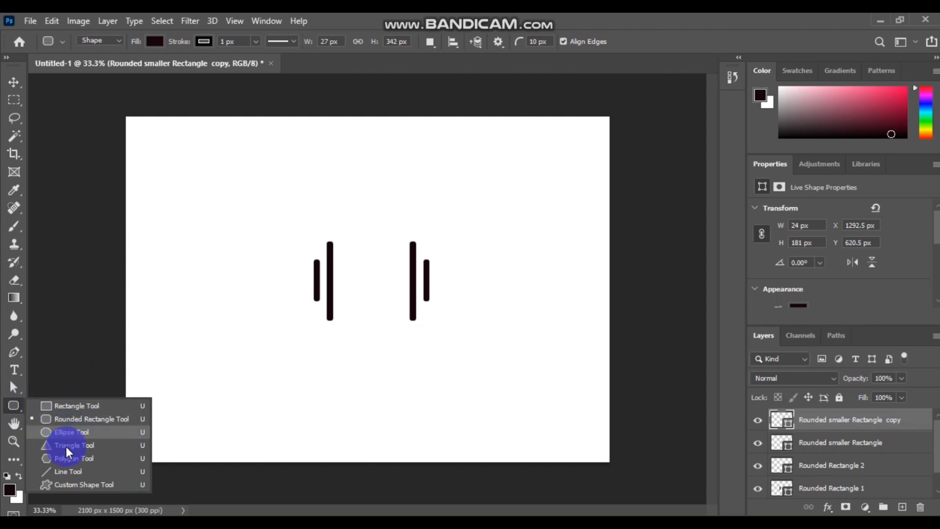
pyautogui.click(68, 471)
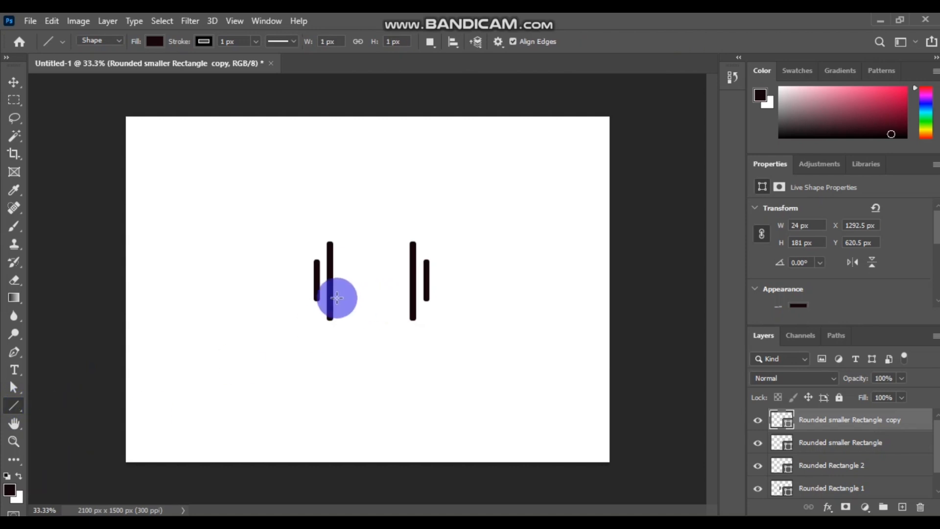
pyautogui.moveTo(332, 281); pyautogui.dragTo(414, 281)
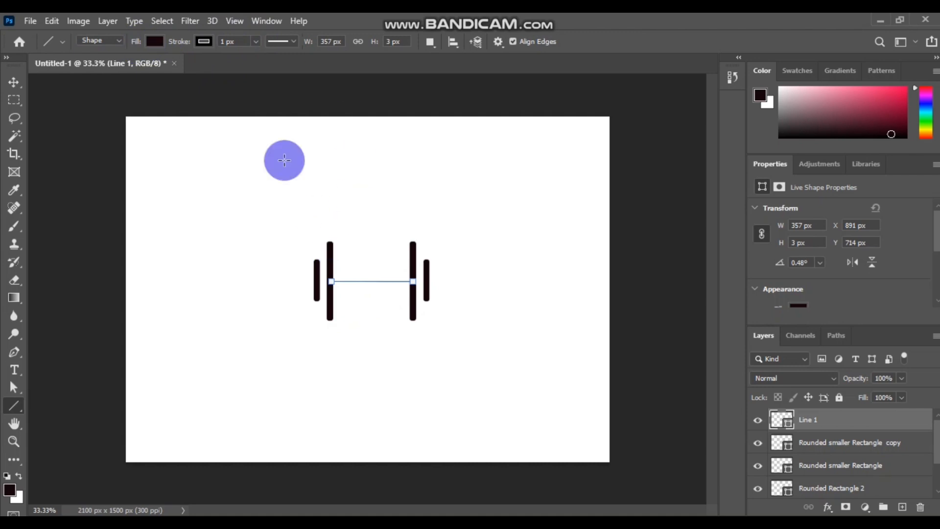
# - Reduce the connecting line's stroke width from 31.97 px to 18.33 px
pyautogui.click(255, 41)
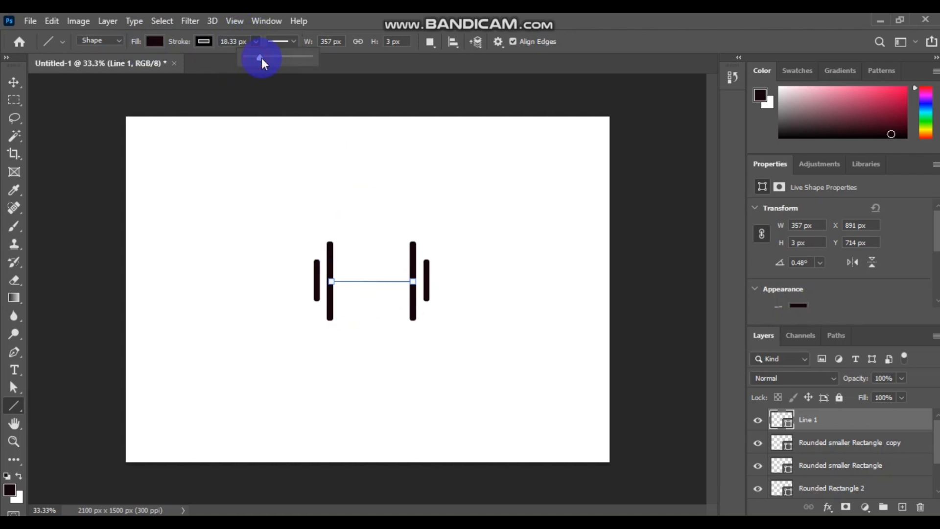
pyautogui.moveTo(269, 62); pyautogui.dragTo(264, 63)
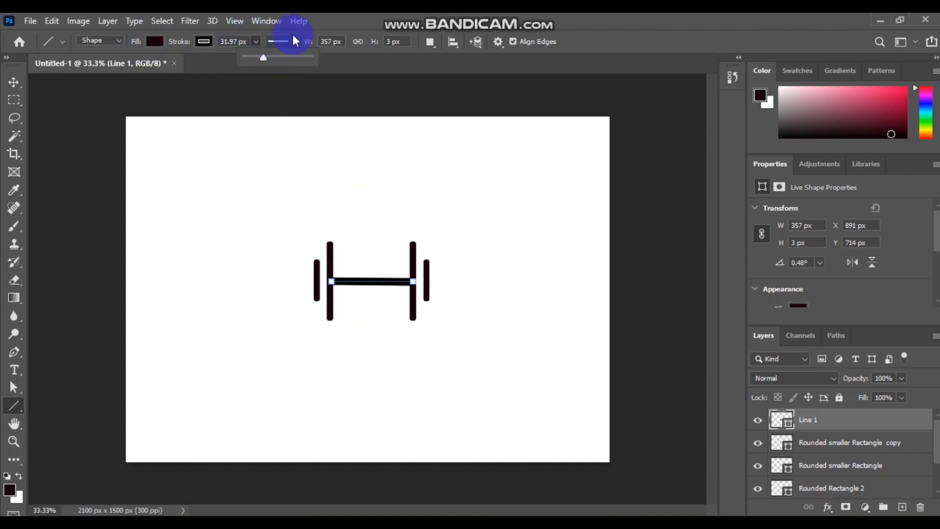
pyautogui.click(282, 41)
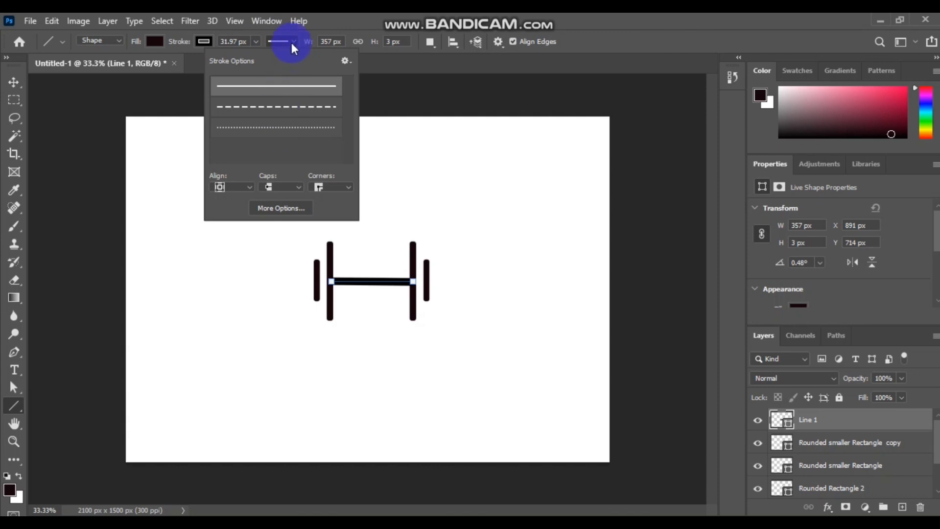
pyautogui.click(294, 43)
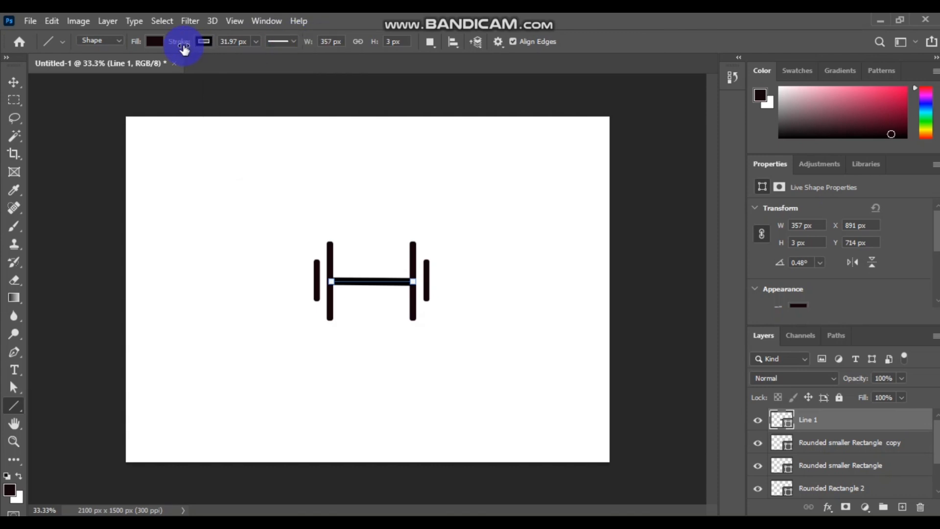
pyautogui.click(294, 43)
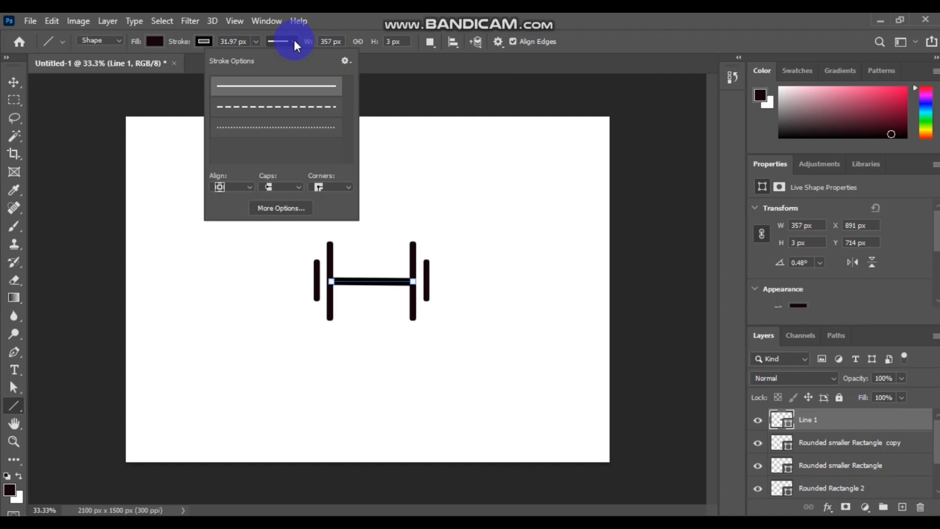
pyautogui.click(257, 42)
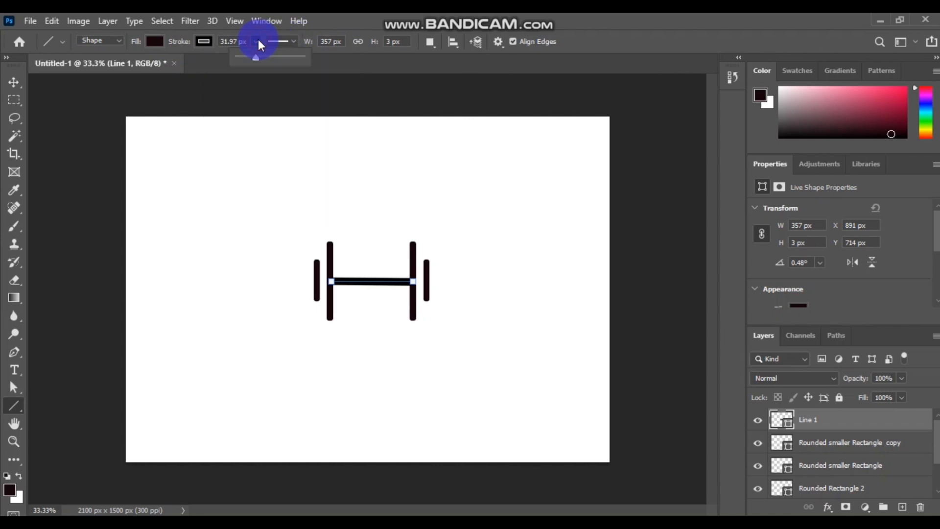
pyautogui.click(205, 41)
pyautogui.click(235, 41)
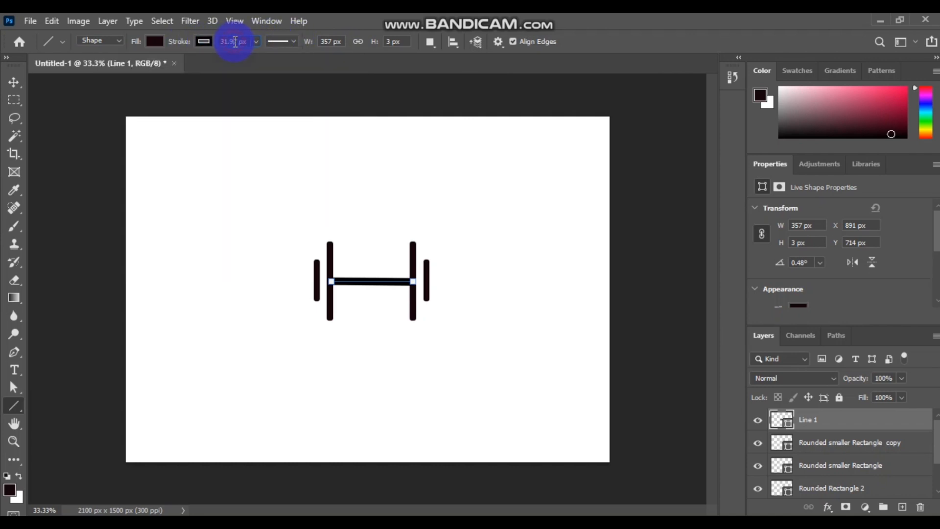
pyautogui.moveTo(255, 43)
pyautogui.mouseDown()
pyautogui.moveTo(273, 58)
pyautogui.moveTo(250, 58)
pyautogui.mouseUp()
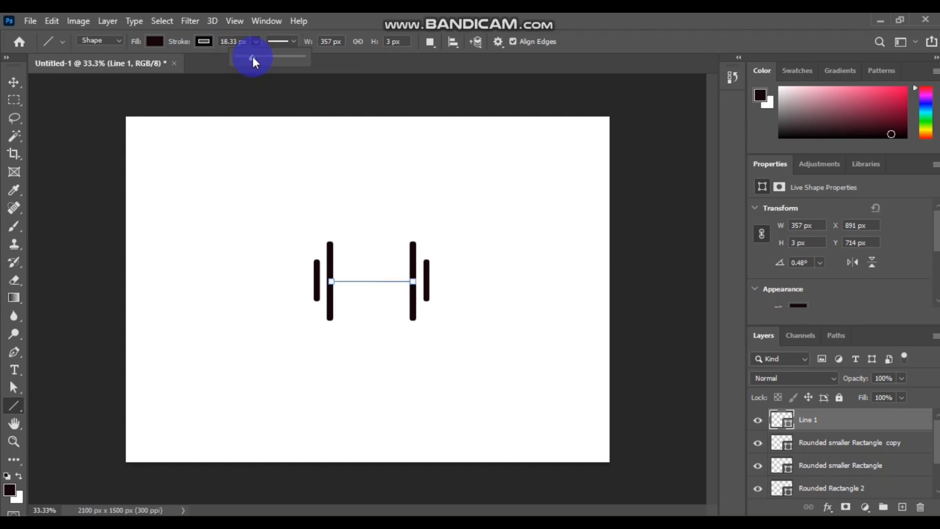
pyautogui.click(420, 146)
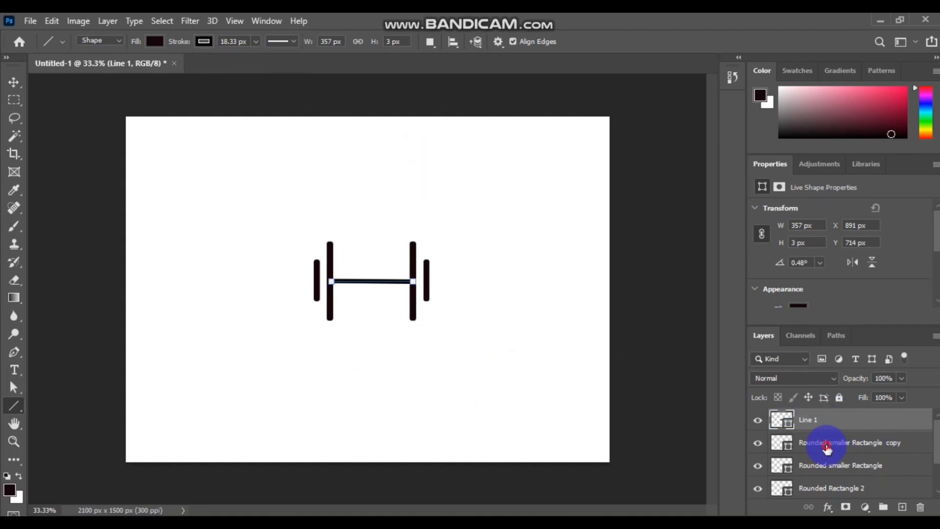
# - Select all the dumbbell shape layers: Line 1, the short bars and Rounded Rectangles 1 and 2
pyautogui.click(826, 448)
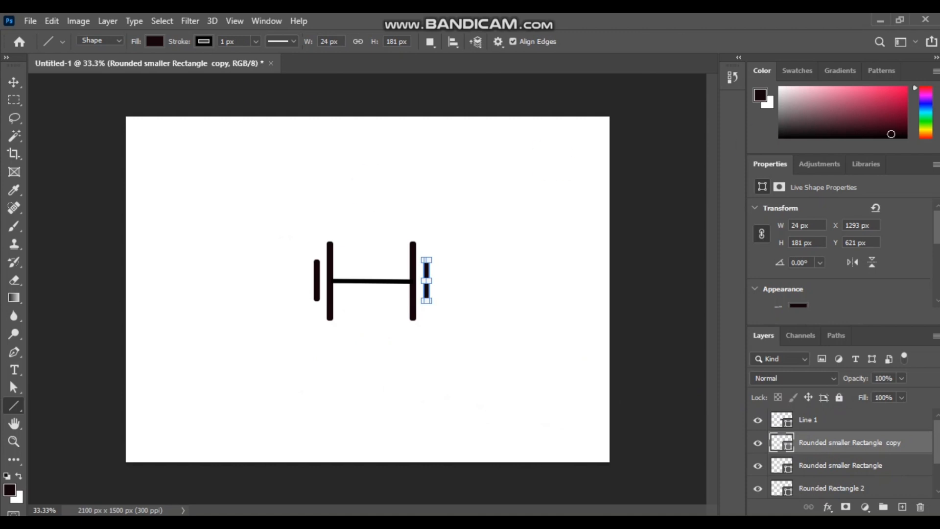
pyautogui.scroll(-1, 869, 454)
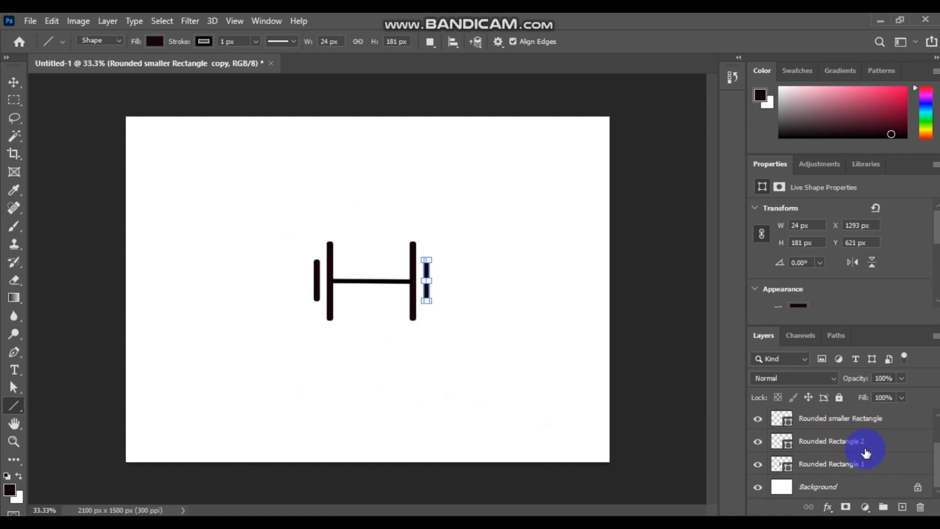
pyautogui.scroll(1, 861, 452)
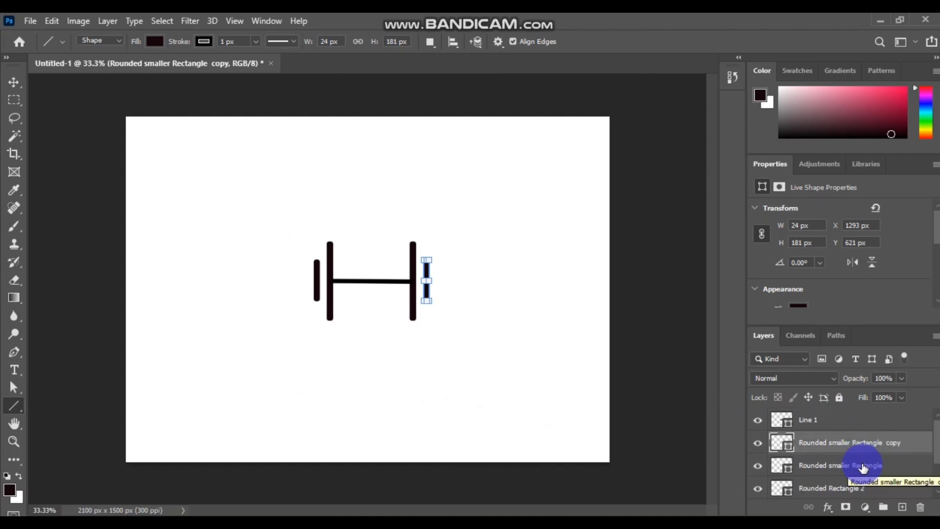
pyautogui.scroll(-1, 856, 450)
pyautogui.scroll(1, 845, 447)
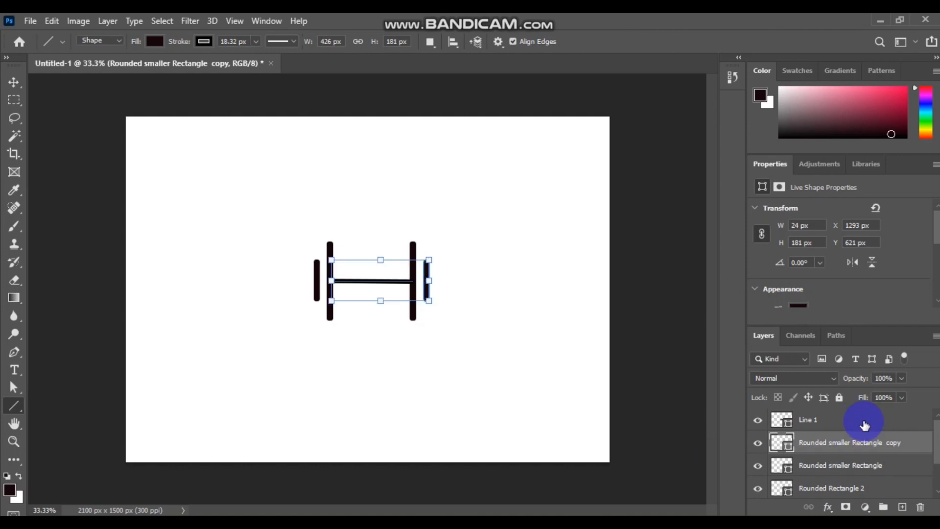
pyautogui.keyDown('ctrl'); pyautogui.click(860, 421); pyautogui.keyUp('ctrl')
pyautogui.keyDown('ctrl'); pyautogui.click(833, 470); pyautogui.keyUp('ctrl')
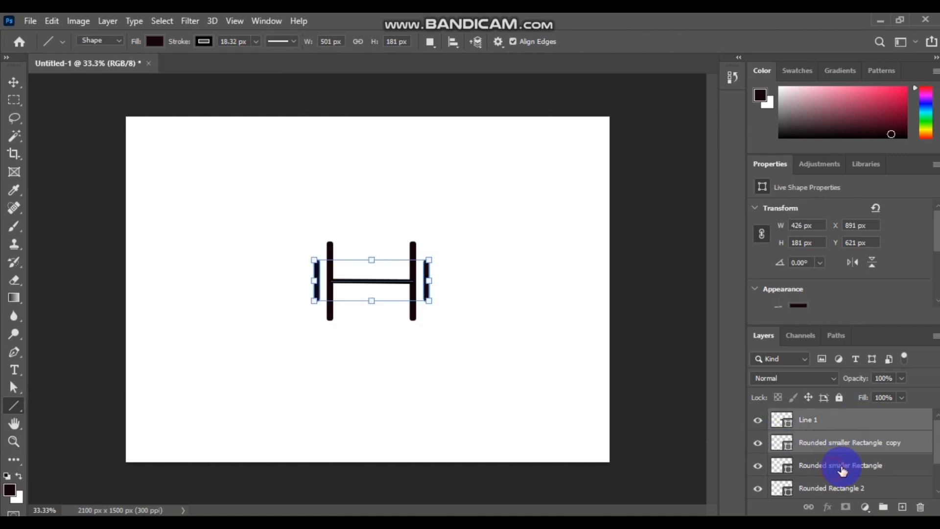
pyautogui.moveTo(937, 440); pyautogui.dragTo(926, 467)
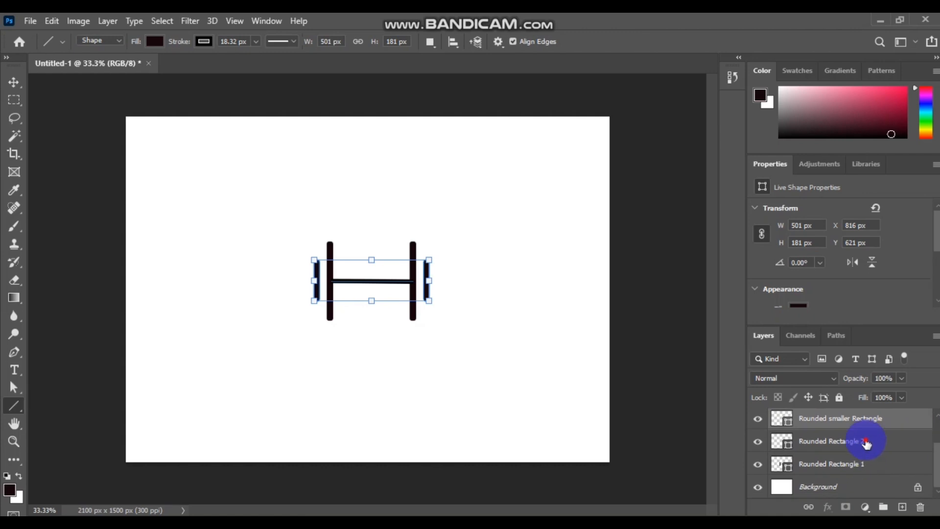
pyautogui.keyDown('ctrl'); pyautogui.click(864, 442); pyautogui.keyUp('ctrl')
pyautogui.keyDown('ctrl'); pyautogui.click(865, 461); pyautogui.keyUp('ctrl')
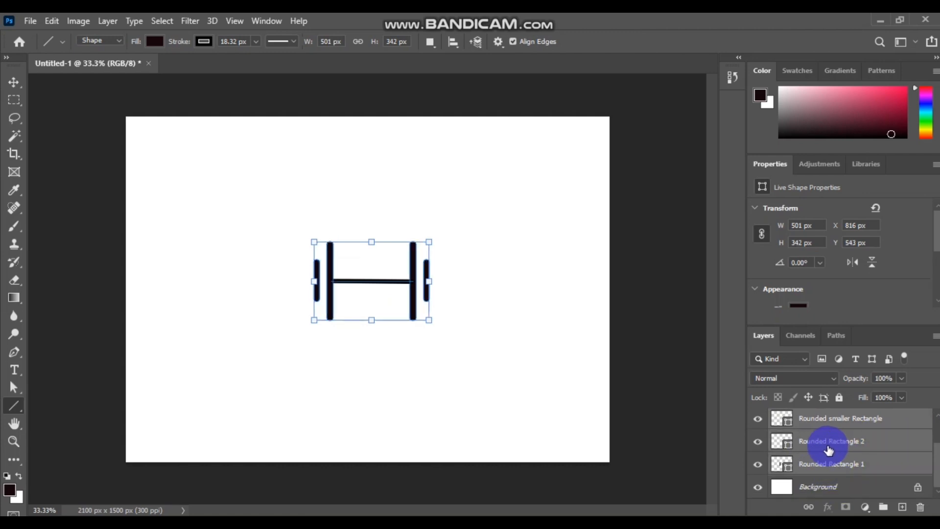
# - Merge the selected shapes into a single Line 1 shape layer
pyautogui.rightClick(834, 444)
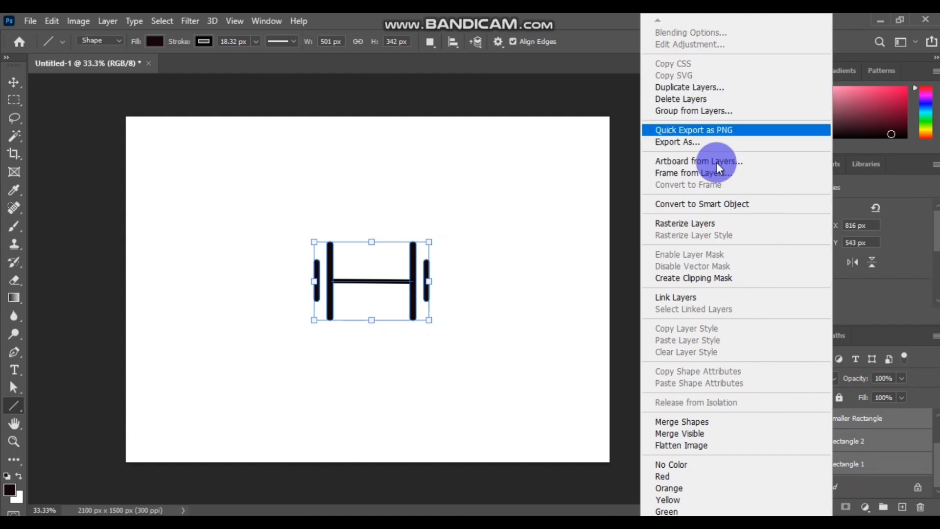
pyautogui.click(692, 423)
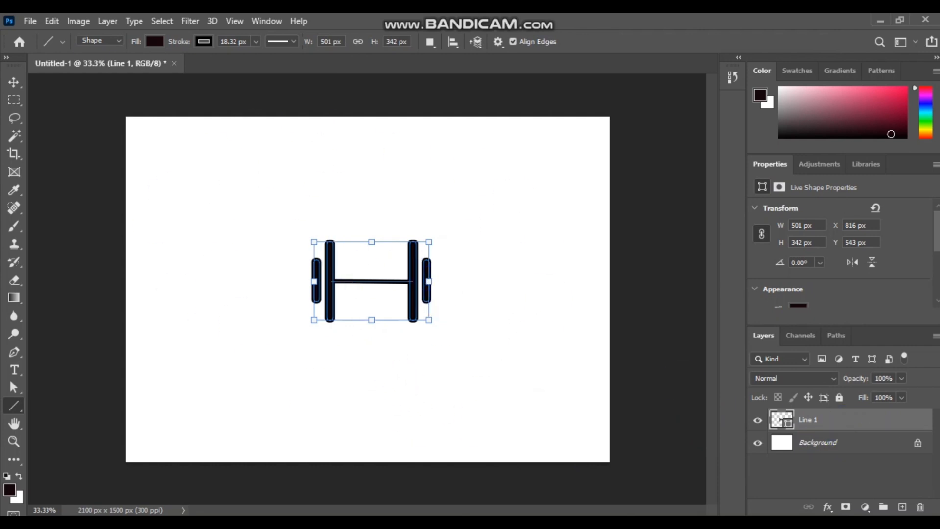
pyautogui.click(447, 466)
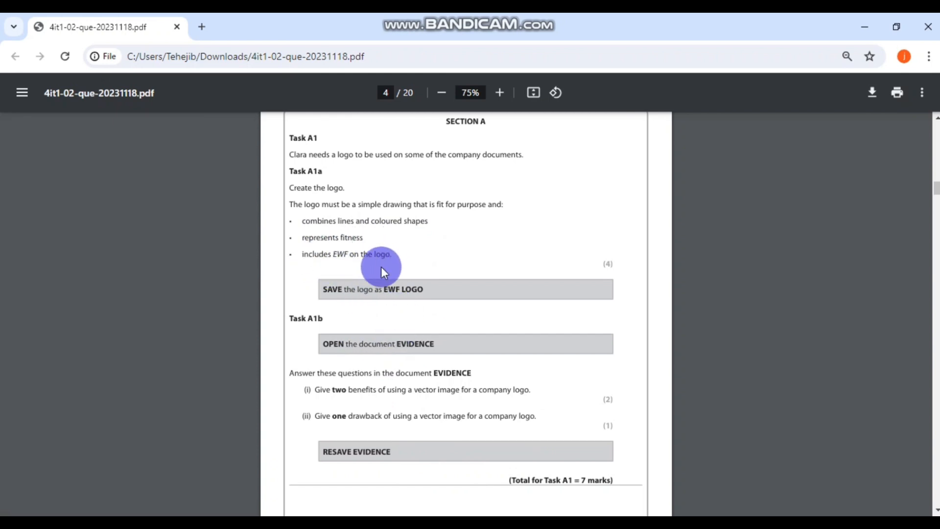
# - Minimize the Chrome task brief to bring the Photoshop dumbbell logo back
pyautogui.click(864, 25)
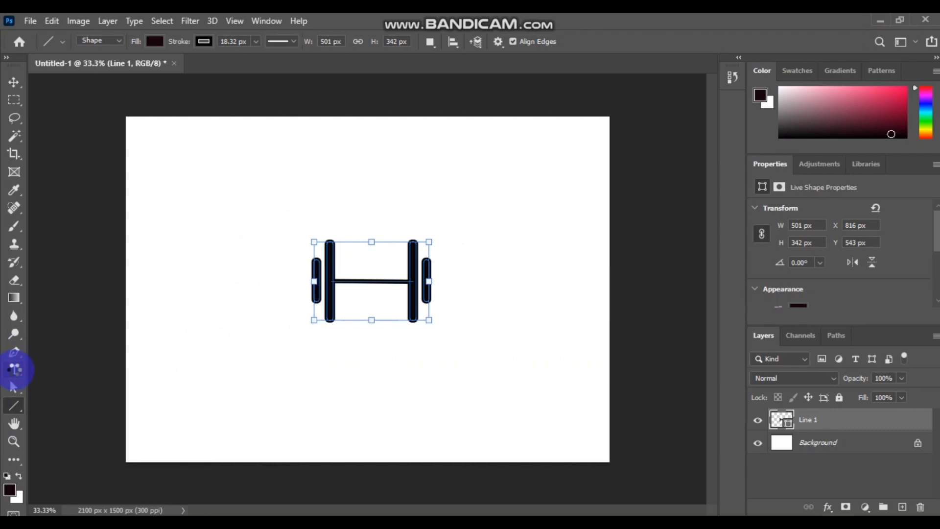
# - Add an EWF text layer with the Horizontal Type Tool, positioned over the bar
pyautogui.click(15, 369)
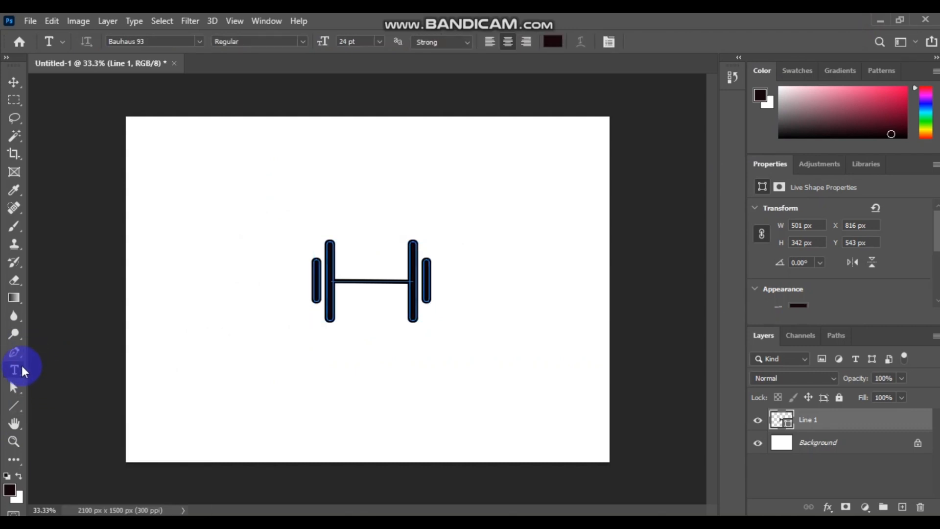
pyautogui.click(16, 373)
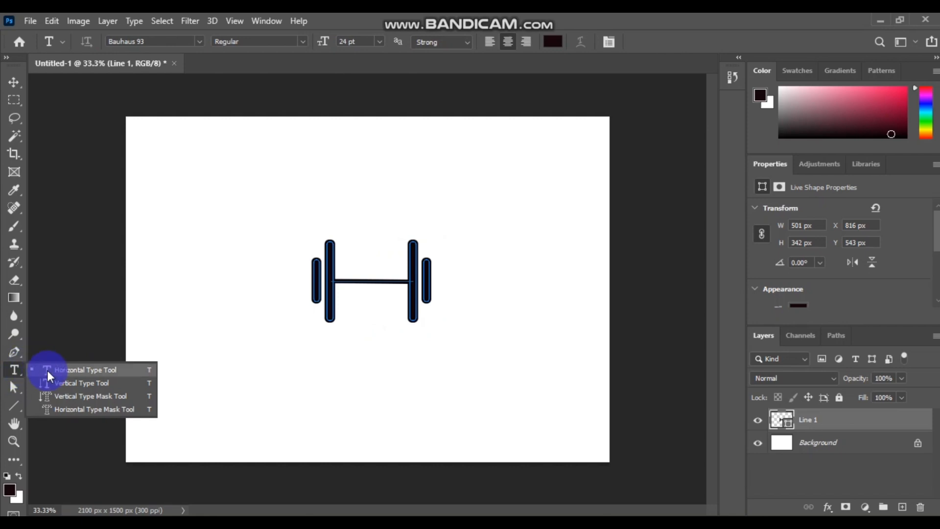
pyautogui.click(90, 370)
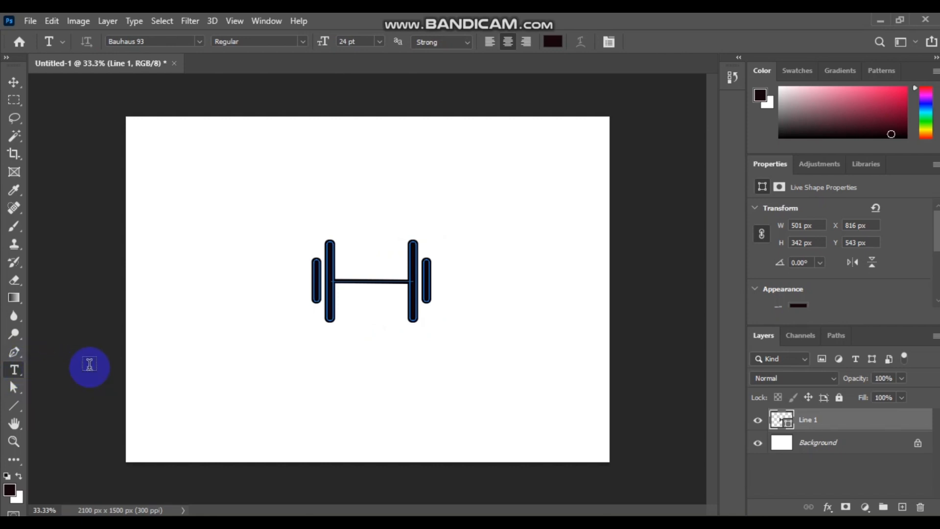
pyautogui.click(352, 262)
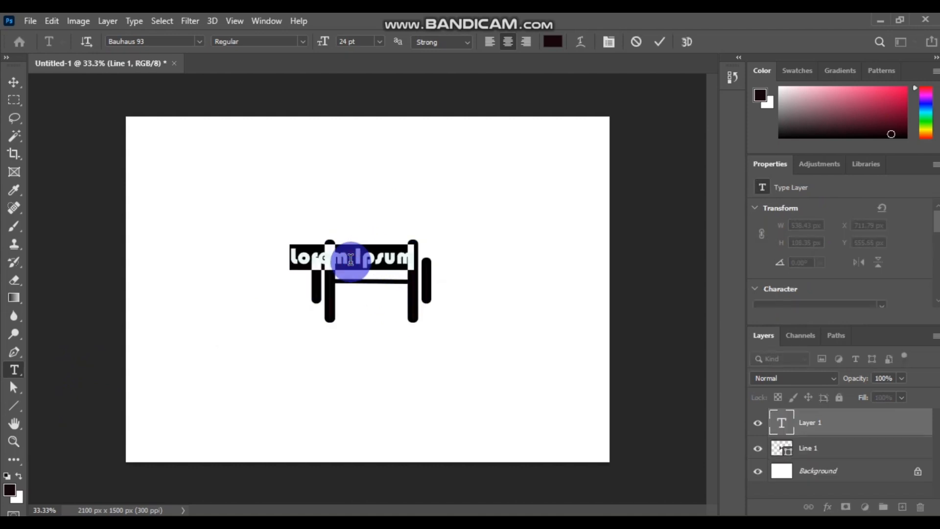
pyautogui.write('EWF')
pyautogui.click(386, 341)
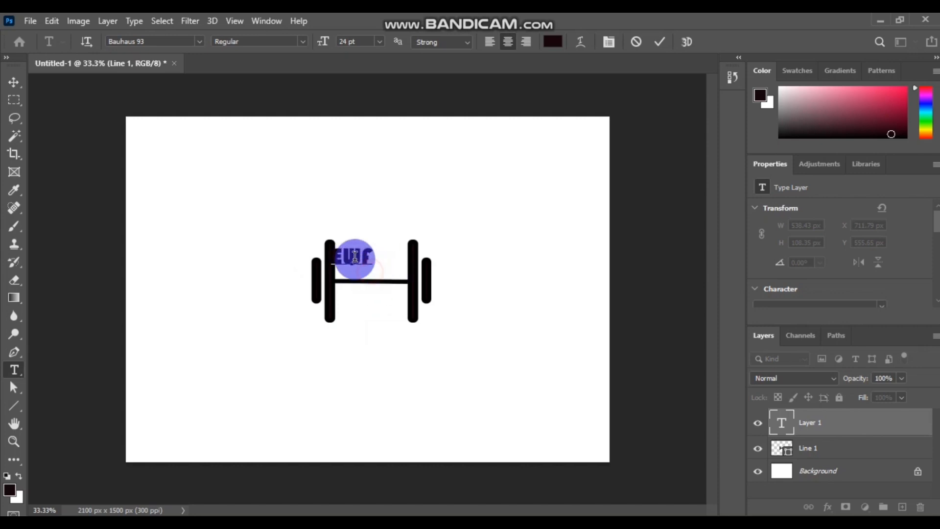
pyautogui.moveTo(373, 276)
pyautogui.mouseDown()
pyautogui.moveTo(389, 276)
pyautogui.moveTo(387, 284)
pyautogui.mouseUp()
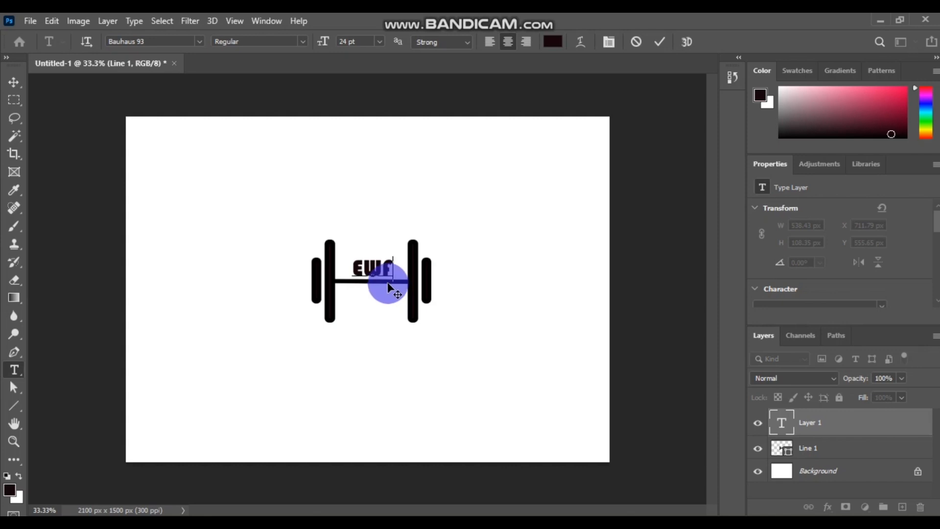
# - Set the EWF text to the Algerian font at 24 pt
pyautogui.doubleClick(377, 269)
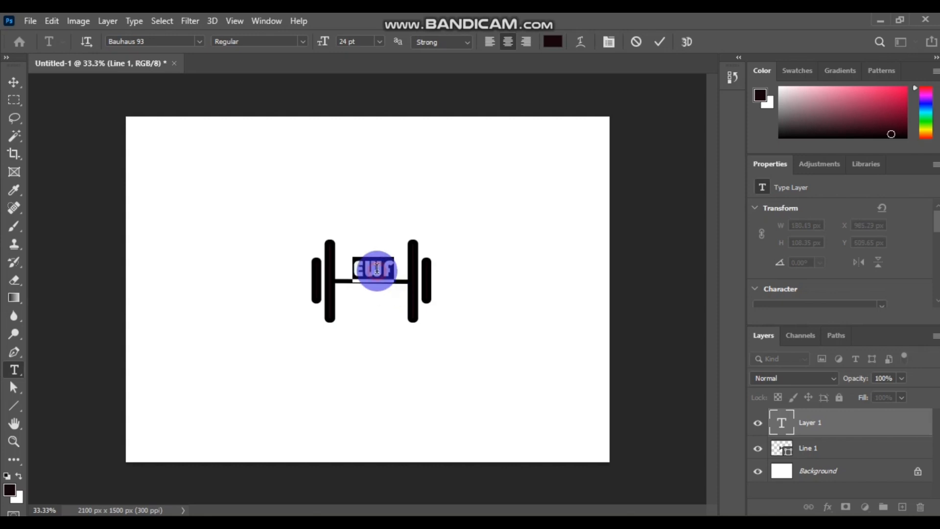
pyautogui.click(302, 41)
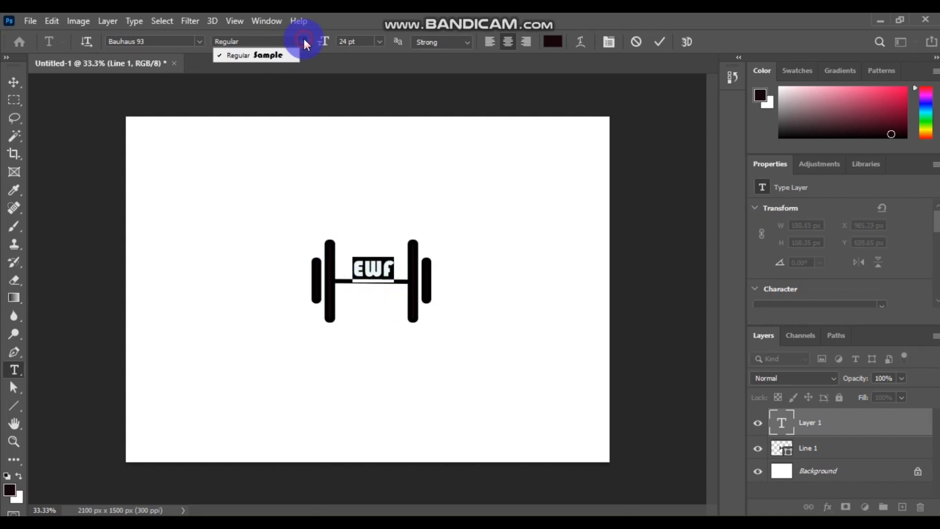
pyautogui.click(199, 41)
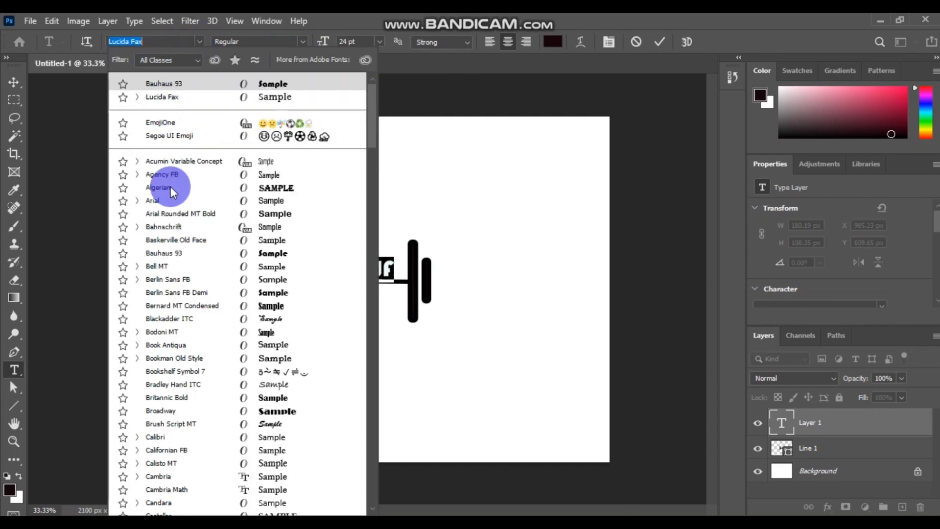
pyautogui.click(272, 185)
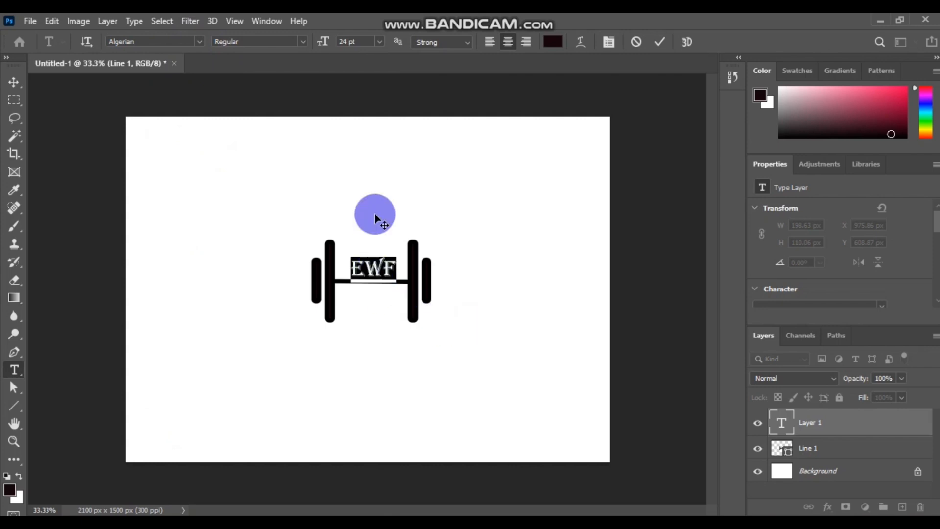
pyautogui.click(381, 46)
pyautogui.click(363, 149)
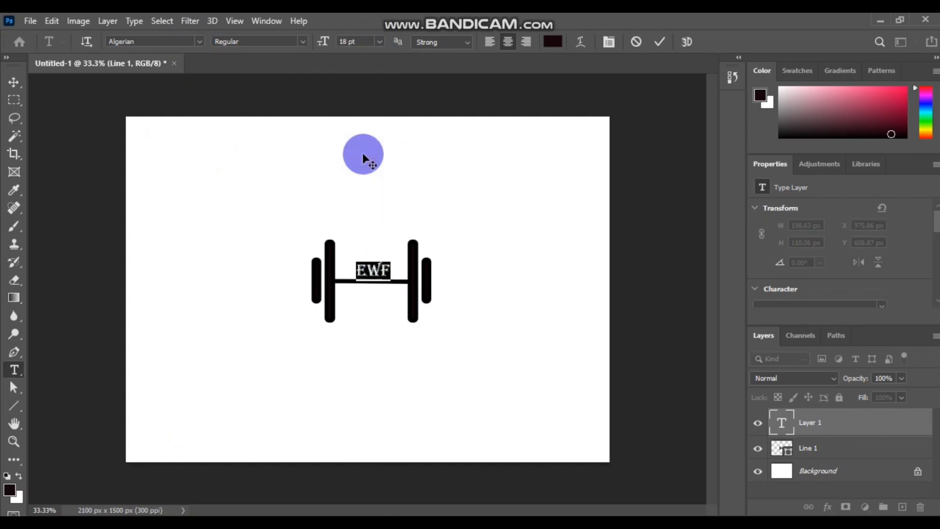
pyautogui.click(381, 46)
pyautogui.click(359, 157)
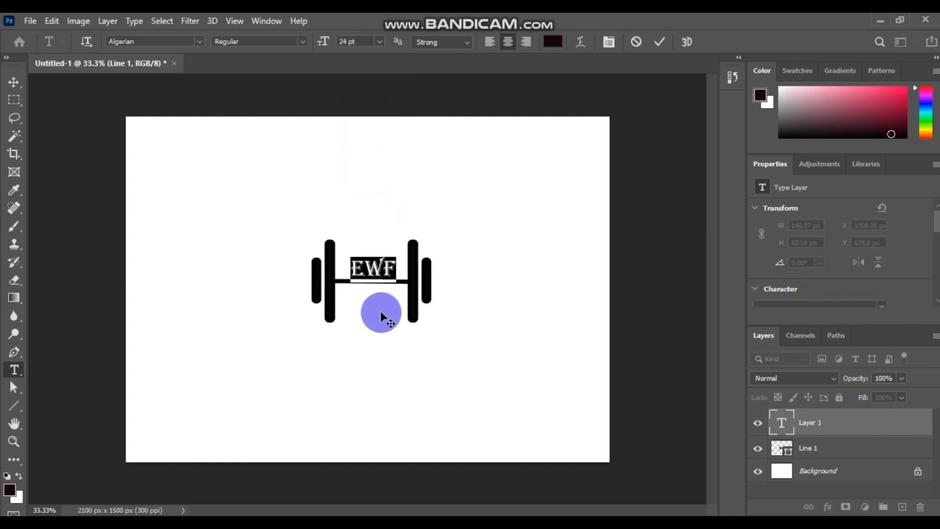
pyautogui.click(365, 268)
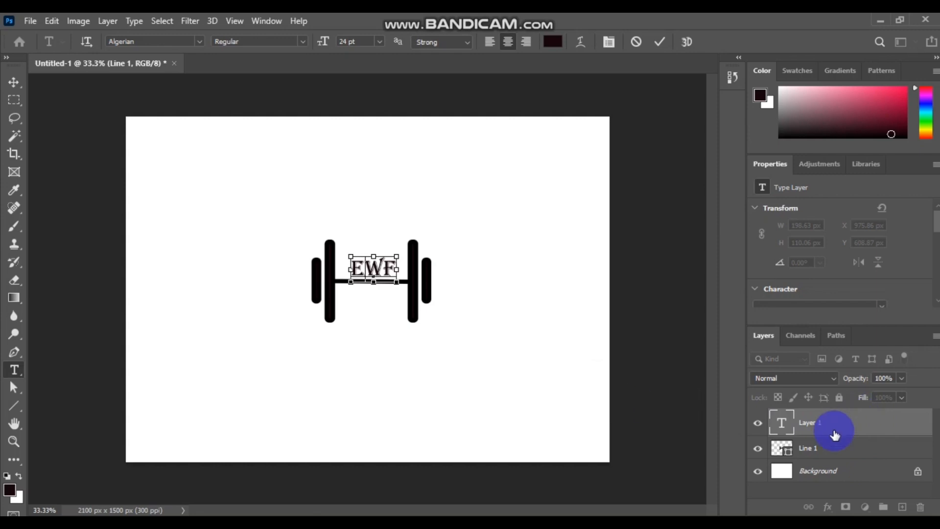
pyautogui.click(850, 449)
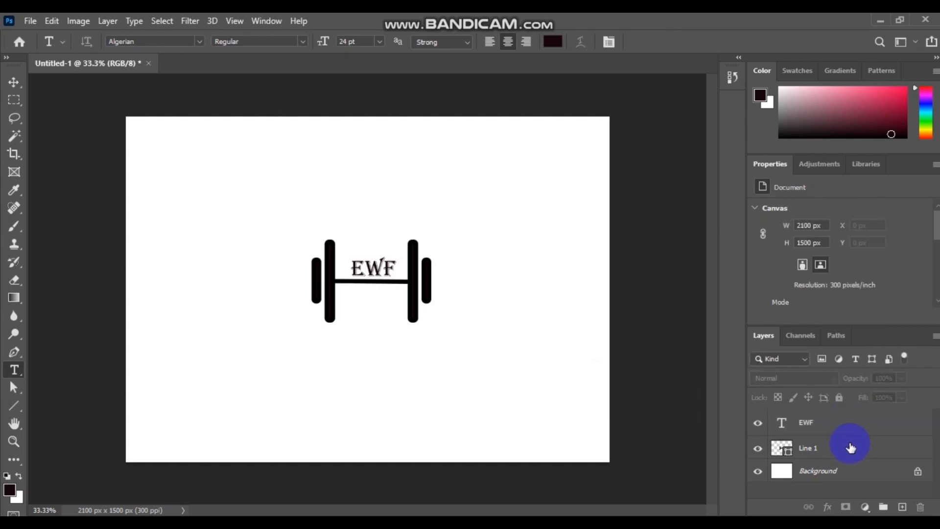
pyautogui.click(851, 447)
pyautogui.keyDown('shift'); pyautogui.click(846, 427); pyautogui.keyUp('shift')
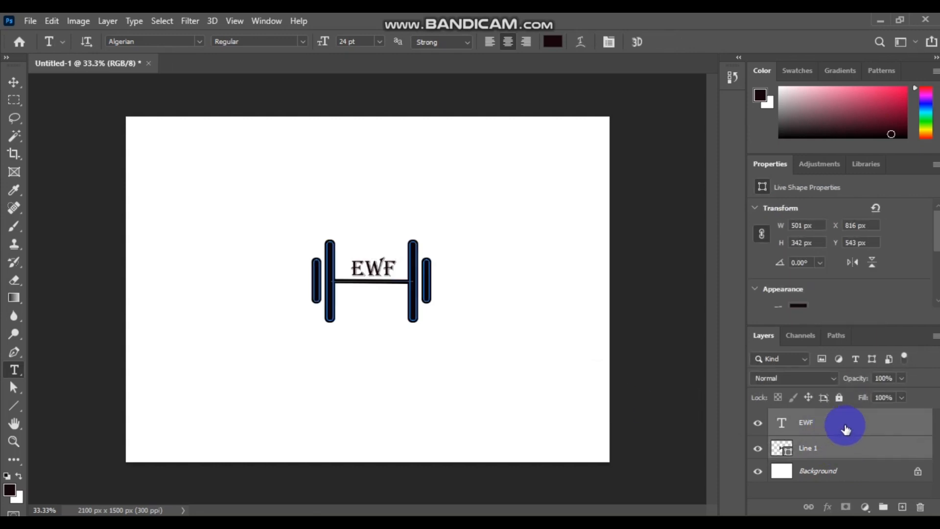
pyautogui.rightClick(845, 428)
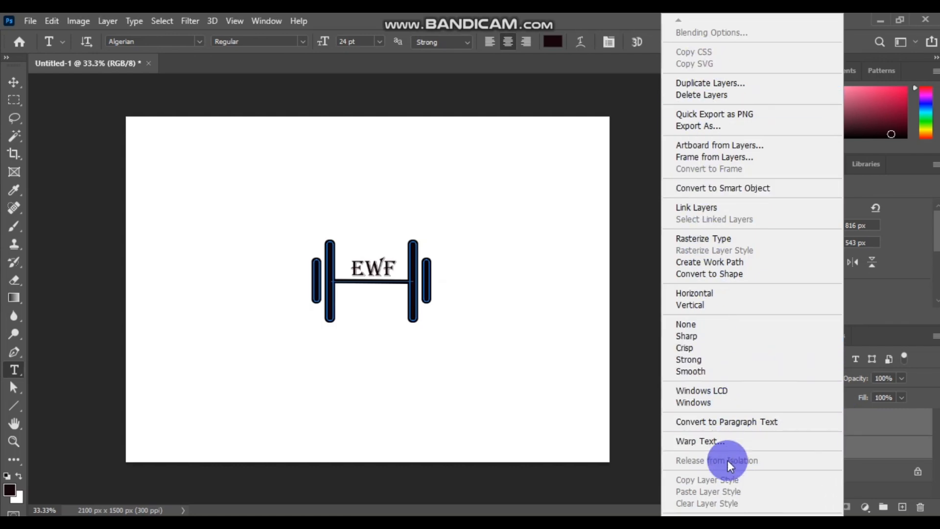
pyautogui.click(631, 473)
pyautogui.click(648, 454)
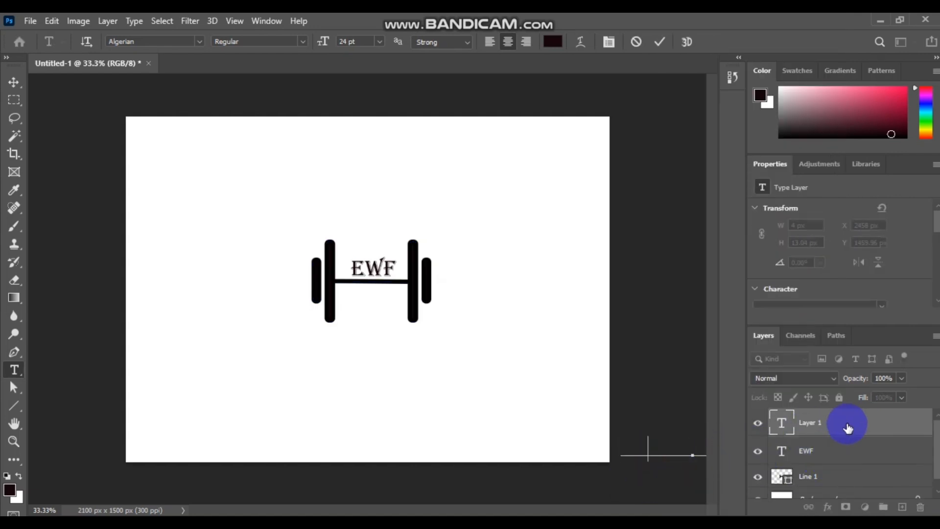
pyautogui.click(890, 426)
pyautogui.rightClick(844, 419)
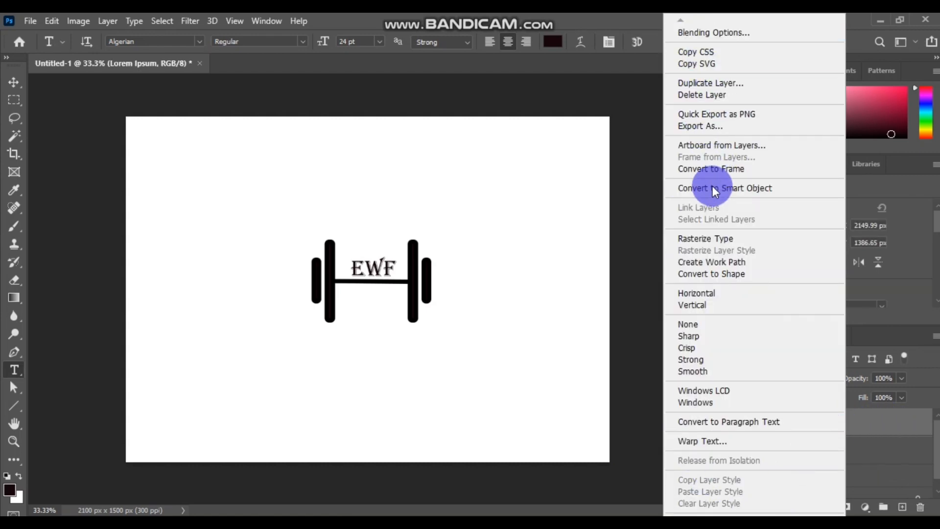
pyautogui.click(867, 456)
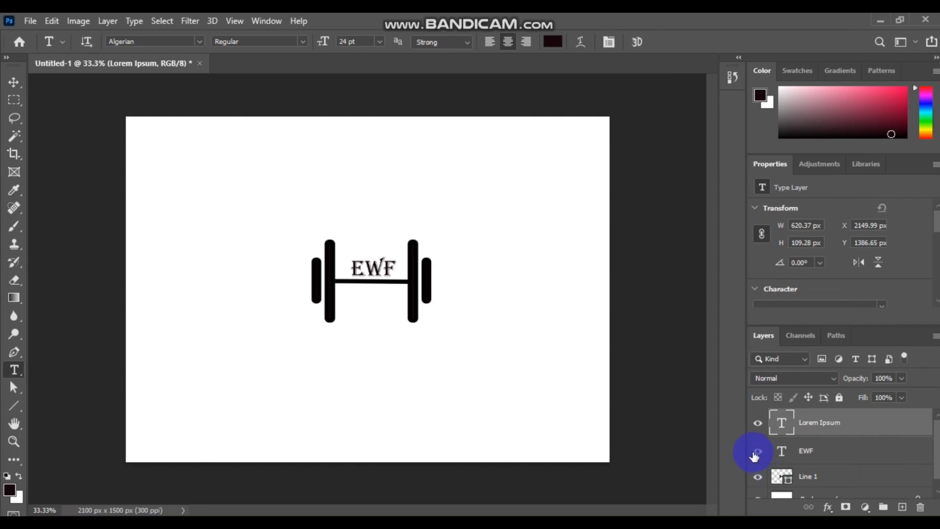
pyautogui.press('Delete')
pyautogui.click(803, 447)
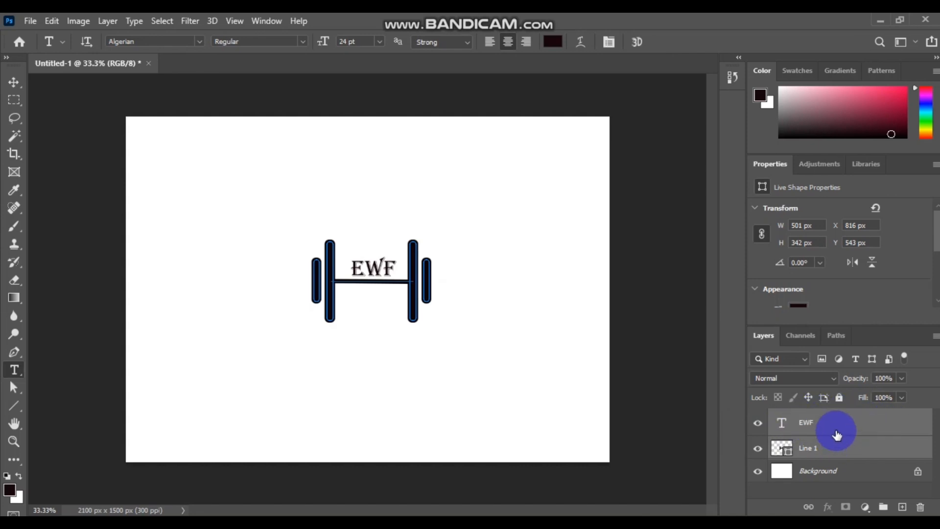
pyautogui.rightClick(850, 426)
pyautogui.click(638, 420)
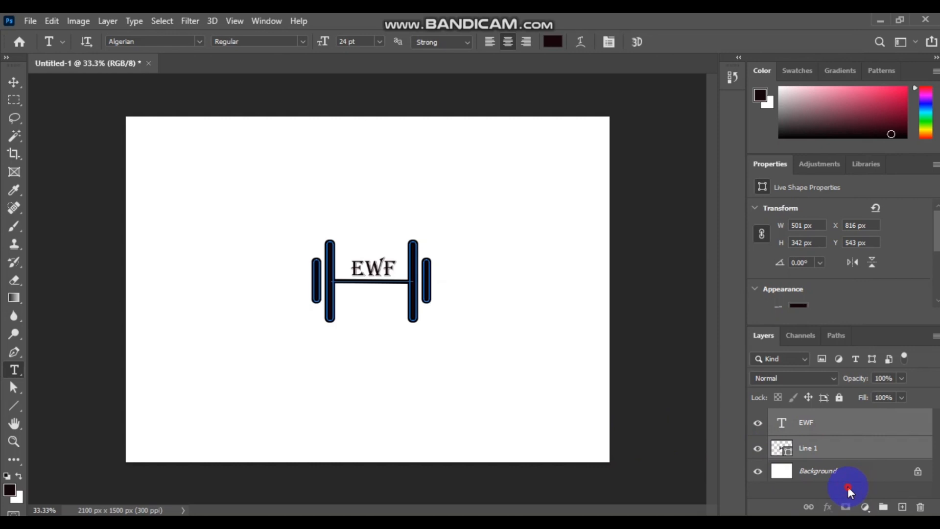
pyautogui.click(840, 449)
pyautogui.click(838, 428)
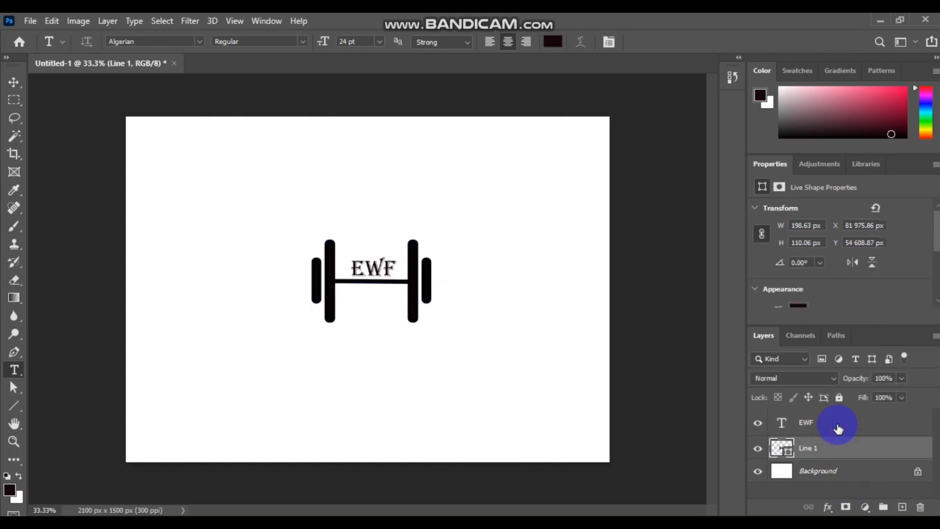
# - Rasterize the EWF type layer and add Line 1 to the layer selection
pyautogui.rightClick(838, 430)
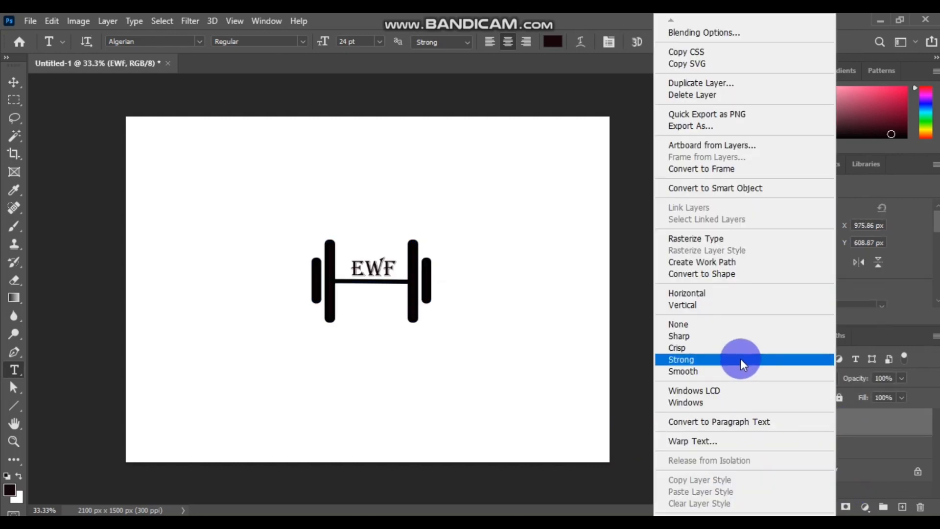
pyautogui.click(729, 239)
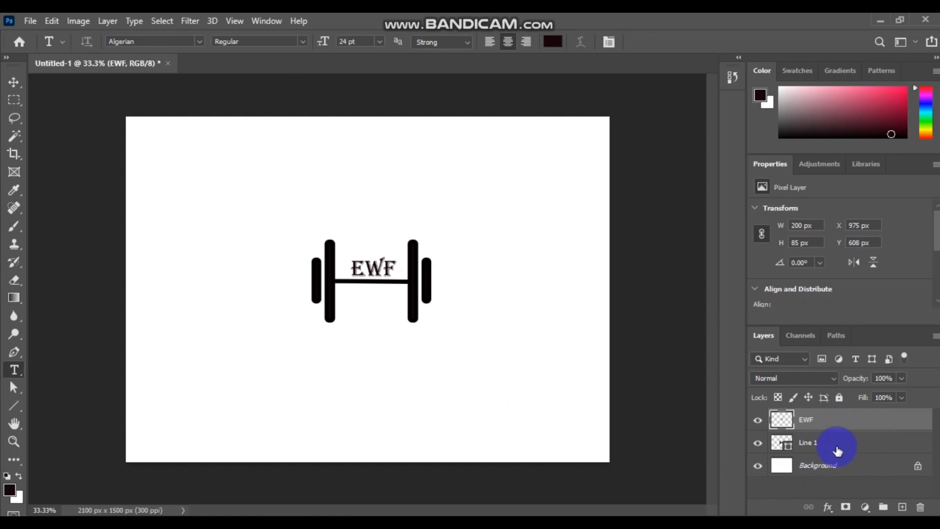
pyautogui.click(841, 443)
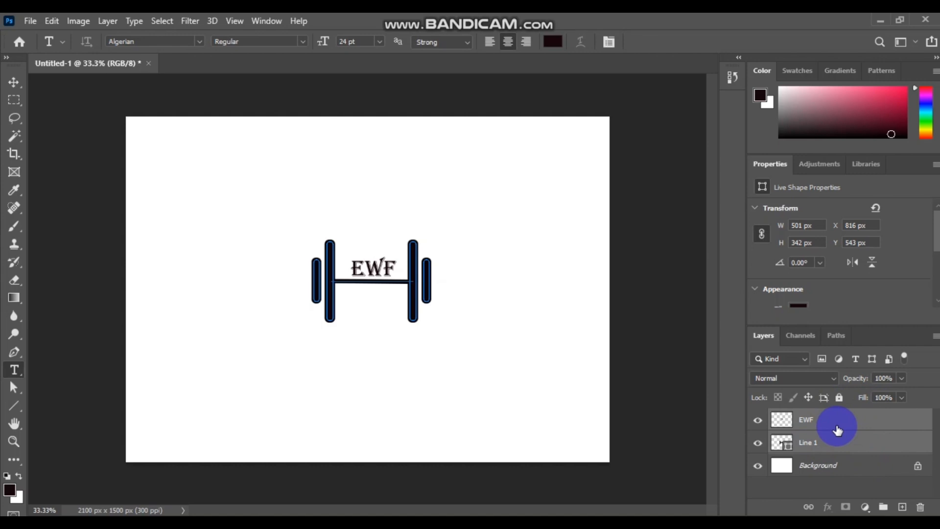
# - Merge the barbell and EWF text into one EWF layer and Quick Export it as PNG to the working folder
pyautogui.rightClick(838, 430)
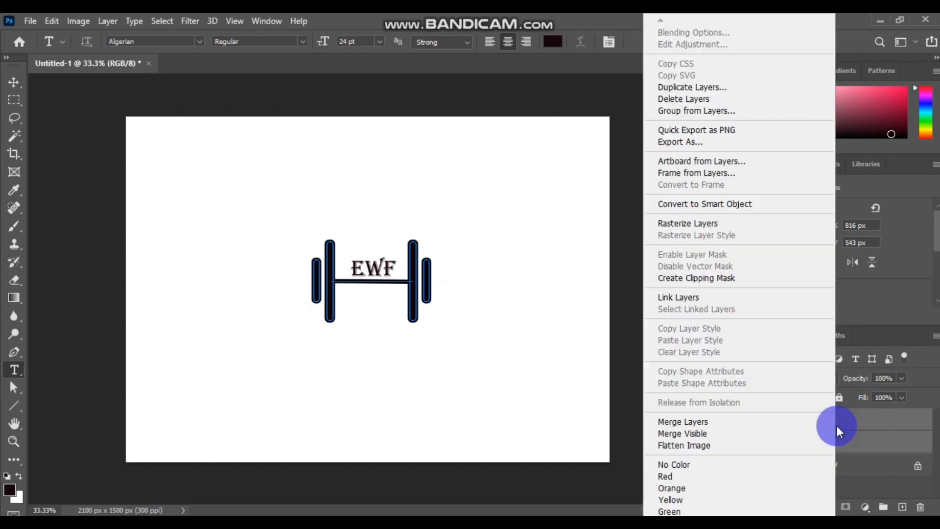
pyautogui.click(700, 424)
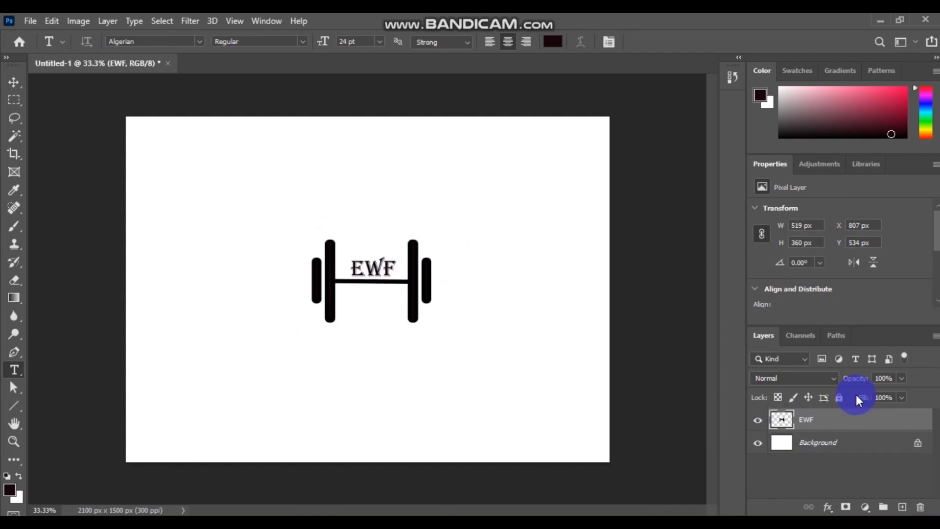
pyautogui.rightClick(840, 420)
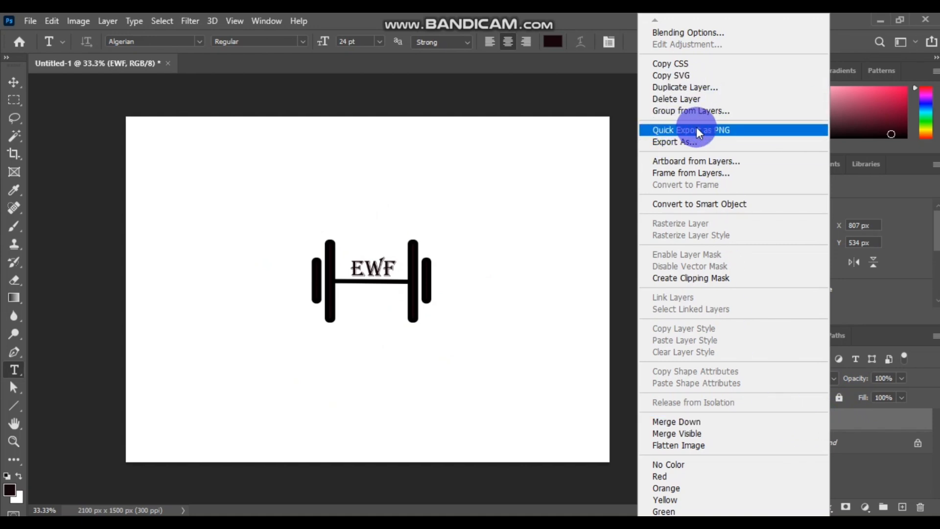
pyautogui.click(725, 131)
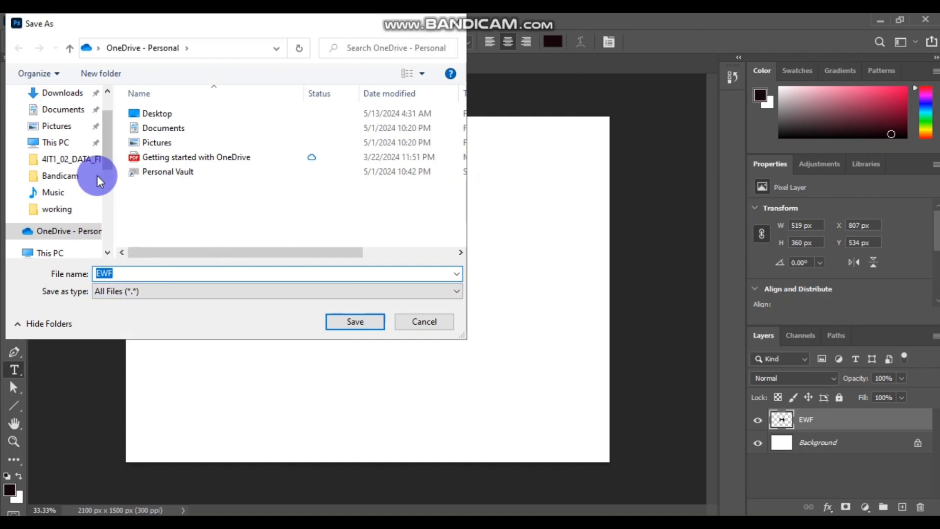
pyautogui.click(59, 211)
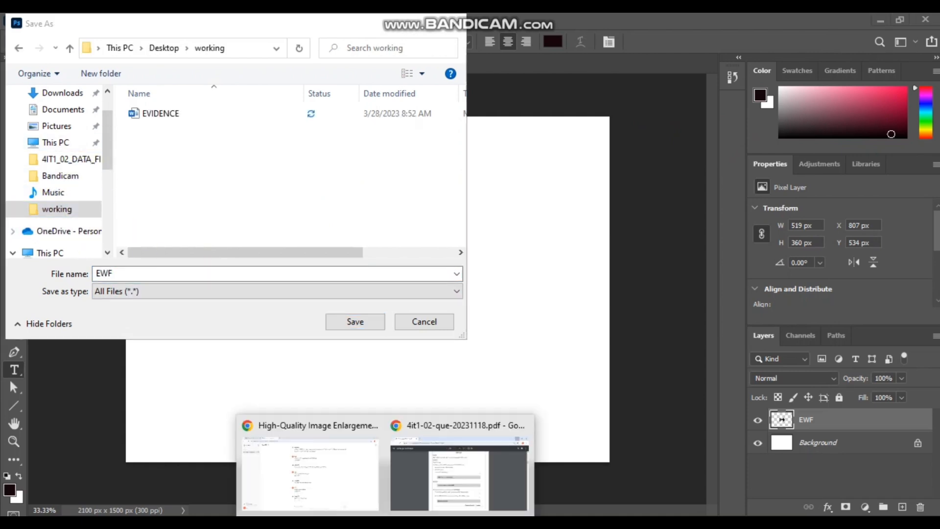
# - Copy the name 'EWF LOGO' from the task sheet and save the PNG under it
pyautogui.click(451, 487)
pyautogui.click(409, 414)
pyautogui.click(380, 337)
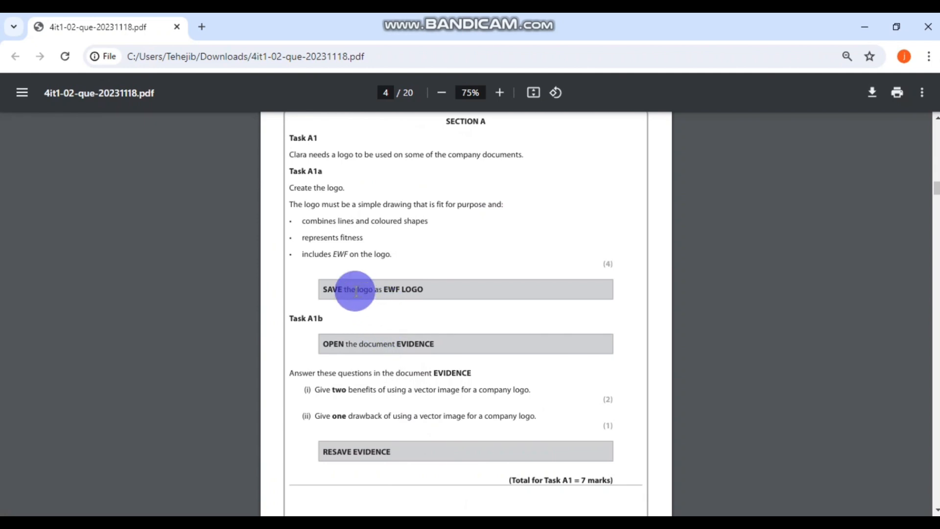
pyautogui.moveTo(424, 290); pyautogui.dragTo(384, 289)
pyautogui.hotkey('ctrl', 'c')
pyautogui.rightClick(398, 290)
pyautogui.click(418, 305)
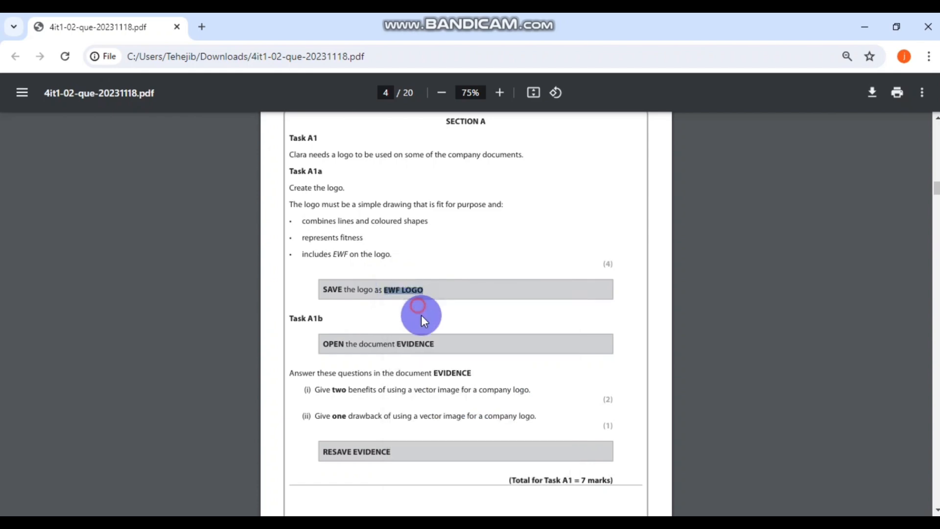
pyautogui.hotkey('alt', 'Tab')
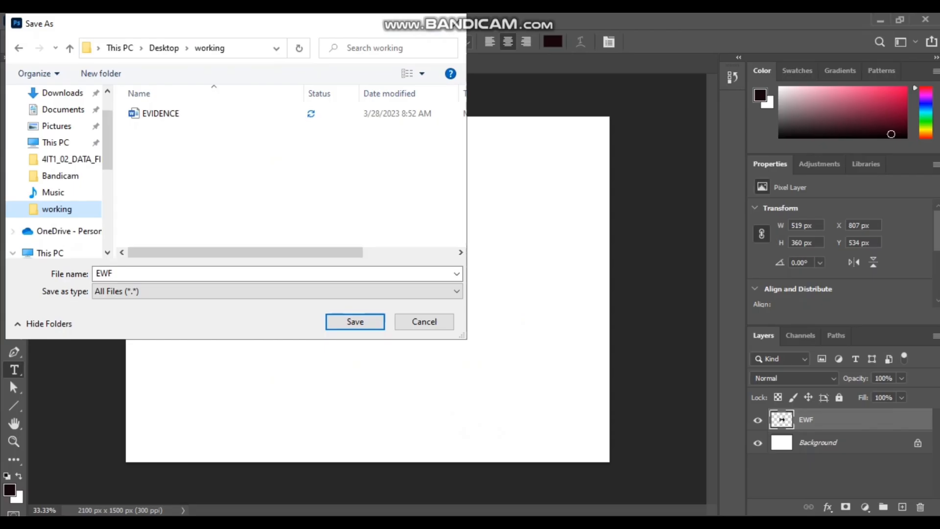
pyautogui.moveTo(134, 273); pyautogui.dragTo(98, 272)
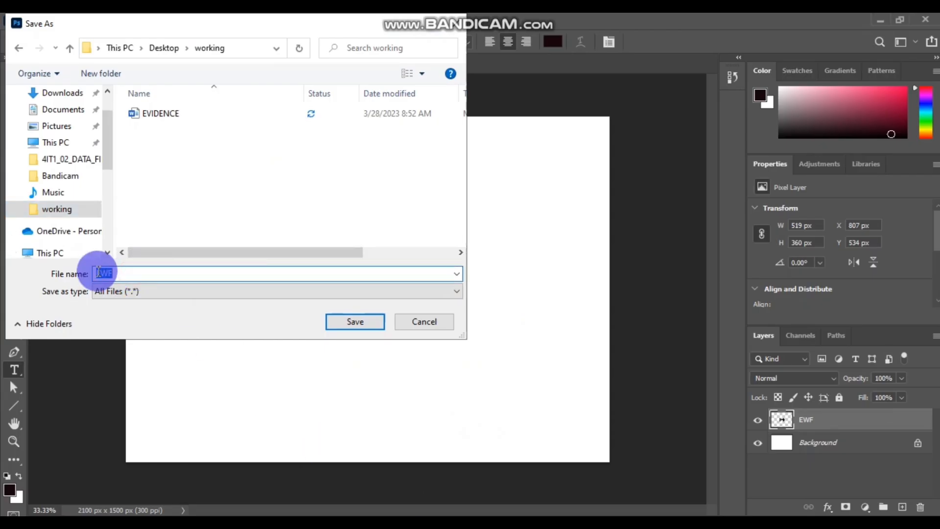
pyautogui.hotkey('ctrl', 'v')
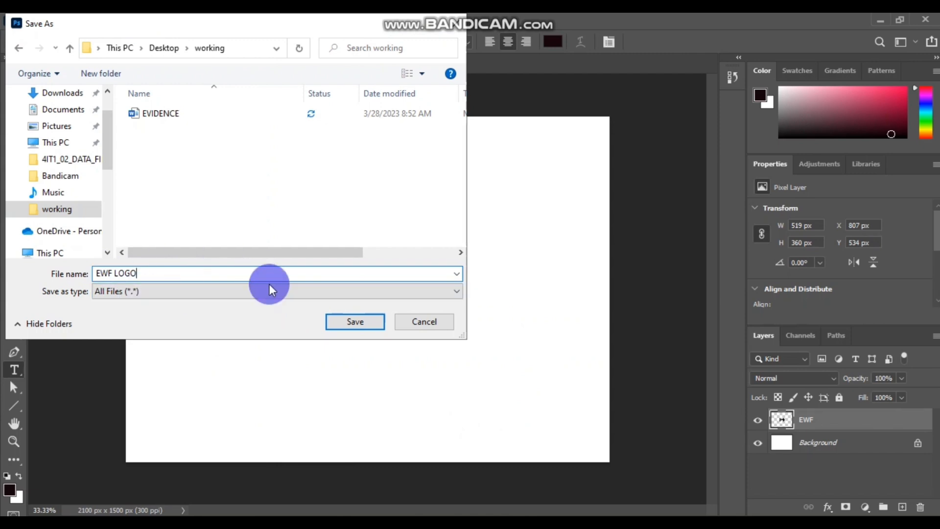
pyautogui.click(368, 326)
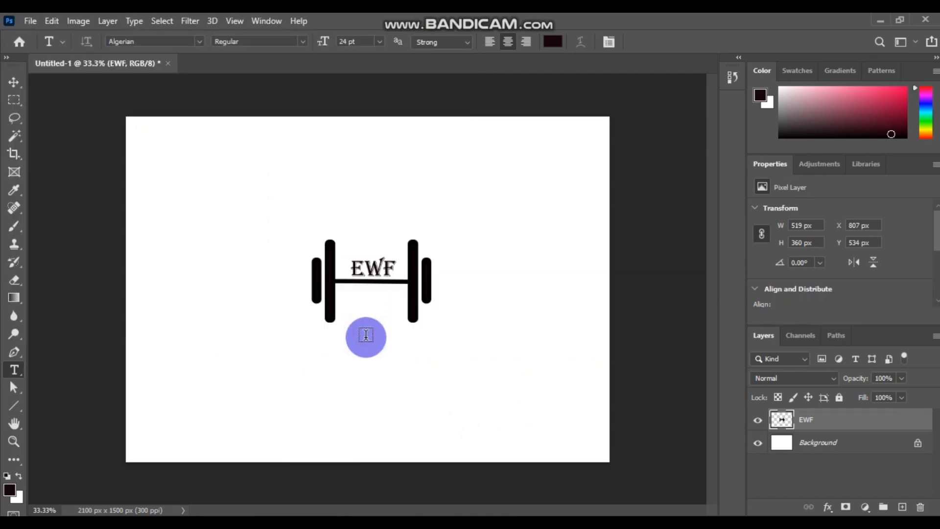
# - Minimize Photoshop and Chrome and open EWF LOGO from the working folder
pyautogui.click(880, 21)
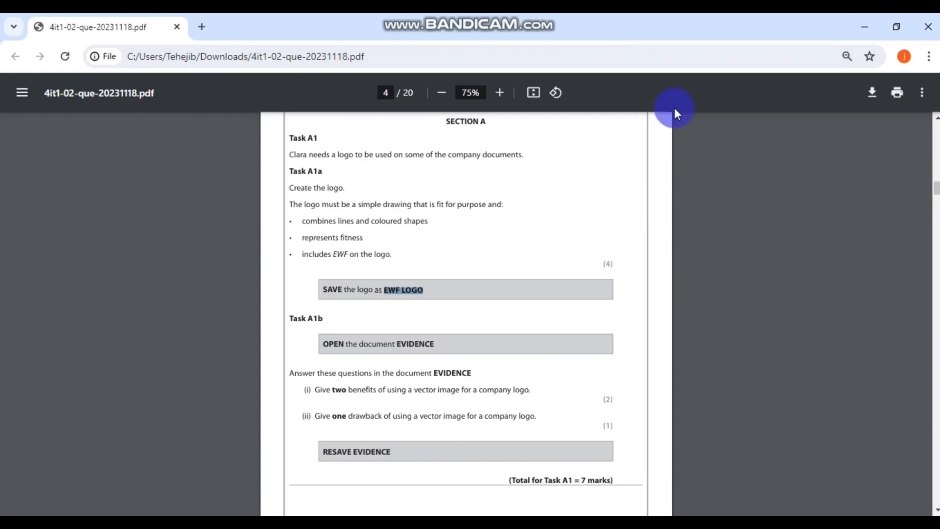
pyautogui.click(866, 27)
pyautogui.doubleClick(283, 109)
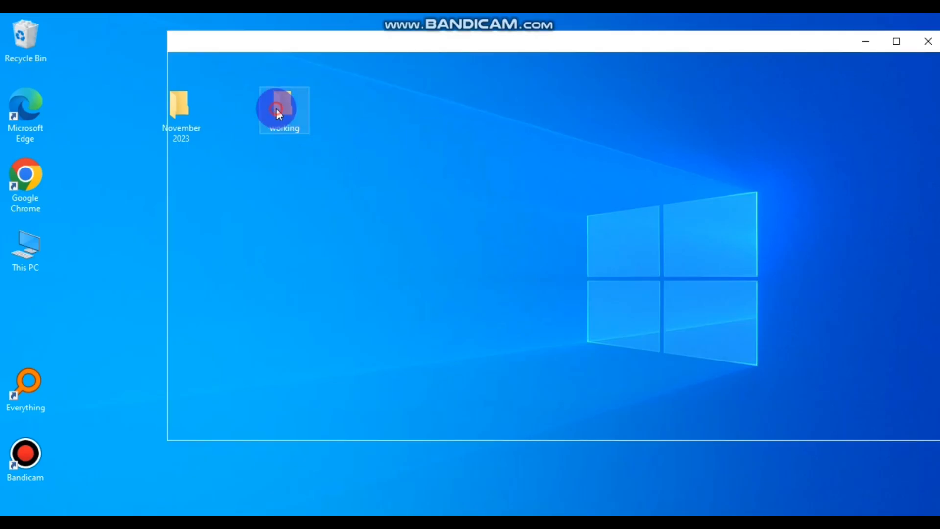
pyautogui.click(347, 142)
pyautogui.doubleClick(347, 141)
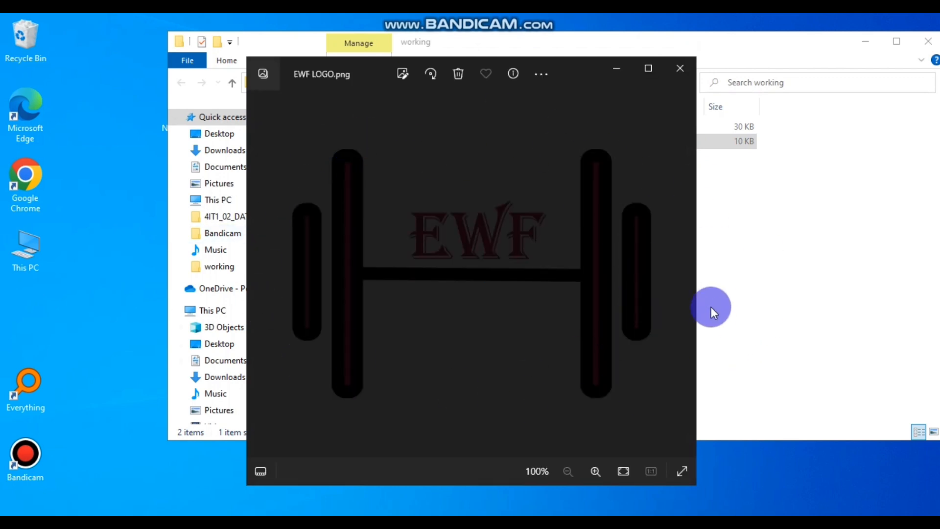
# - Inspect the EWF LOGO preview, close it and return to the task-sheet PDF
pyautogui.scroll(1, 651, 348)
pyautogui.scroll(-1, 651, 349)
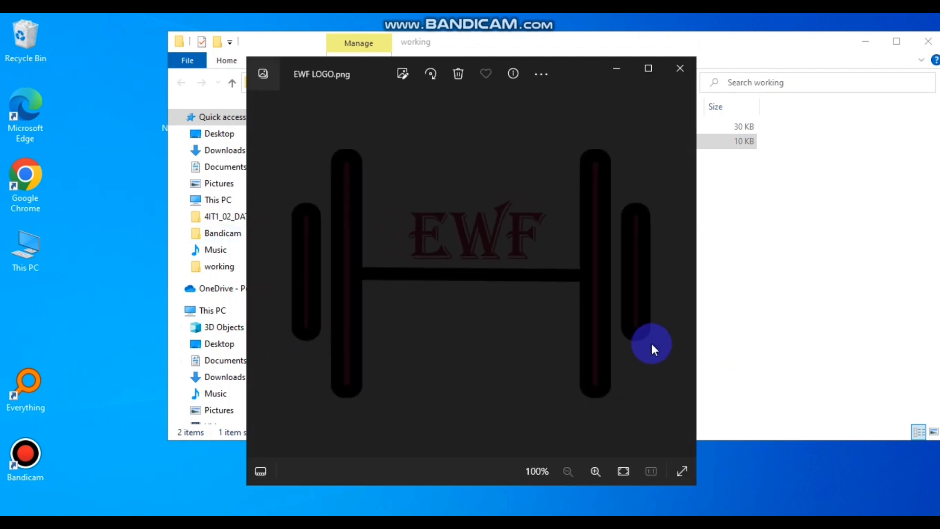
pyautogui.scroll(1, 523, 323)
pyautogui.scroll(1, 523, 323)
pyautogui.scroll(-2, 523, 323)
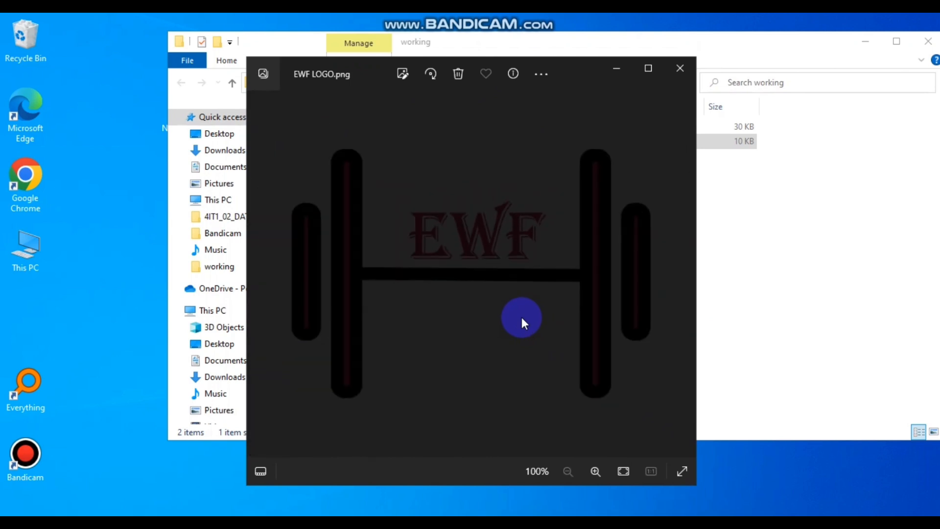
pyautogui.click(683, 69)
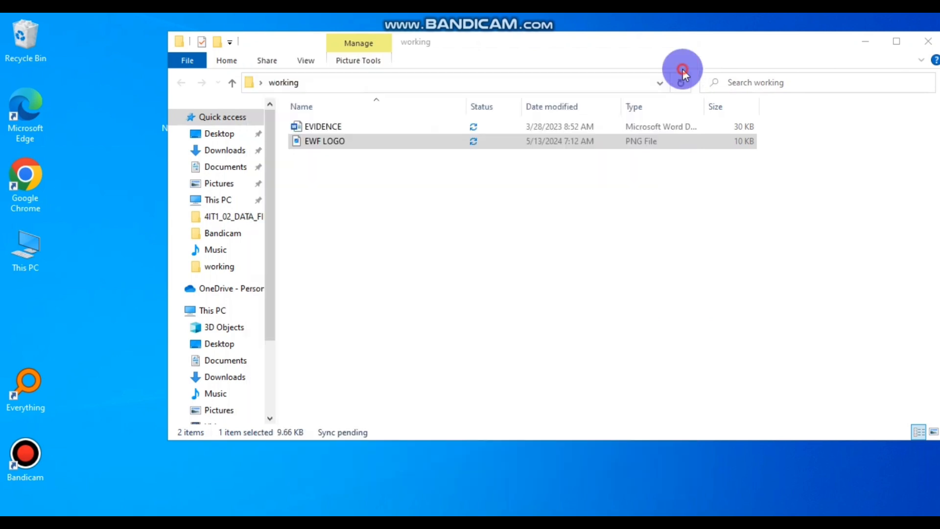
pyautogui.hotkey('alt', 'Tab')
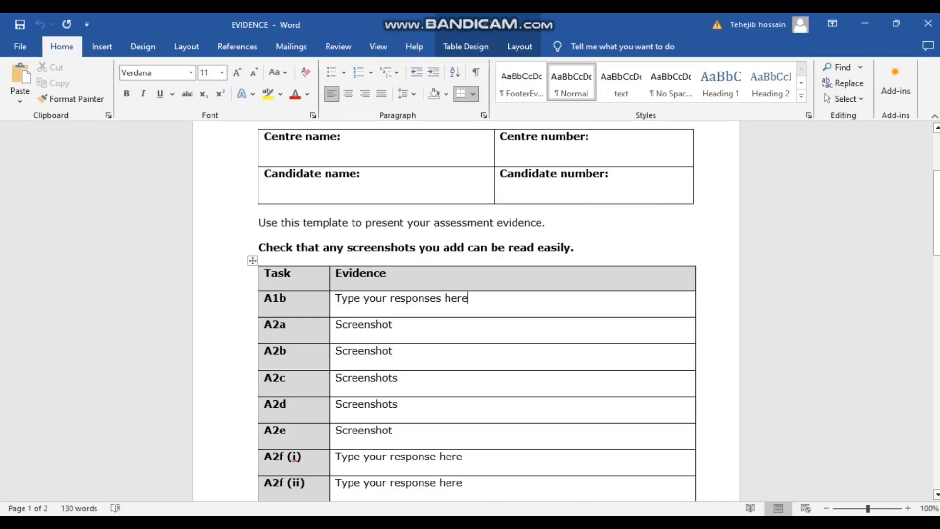
# - Replace the A1b placeholder with the answer about images shrinking without loss of detail
pyautogui.moveTo(468, 298); pyautogui.dragTo(334, 298)
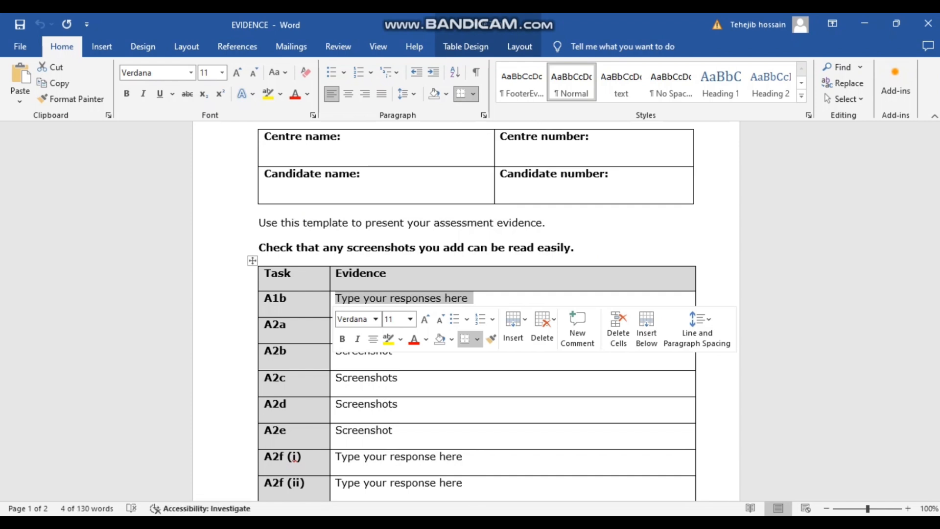
pyautogui.press('BackSpace')
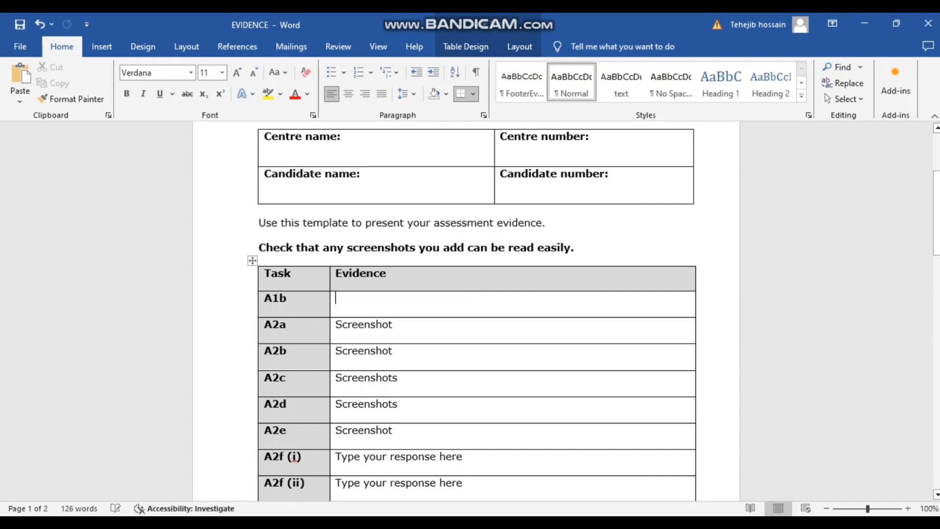
pyautogui.write('Image can be made smaller with')
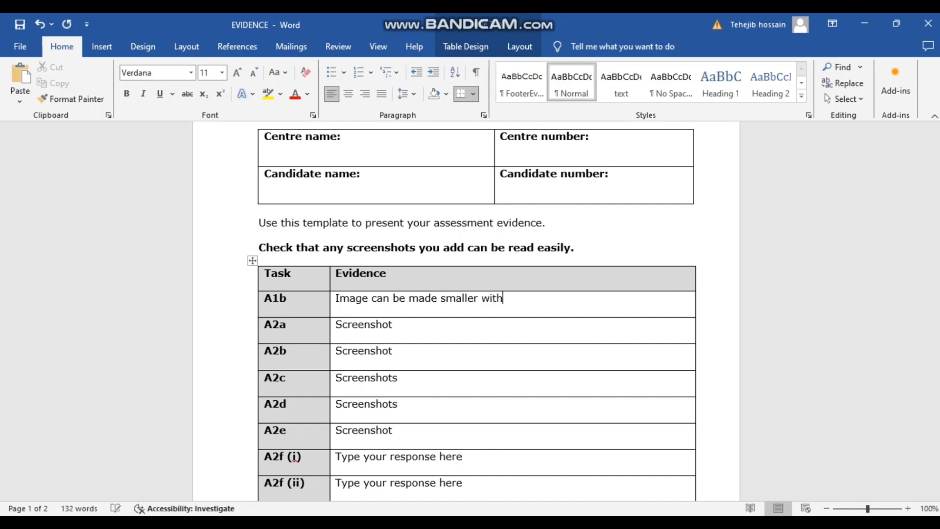
pyautogui.write('loss of detail')
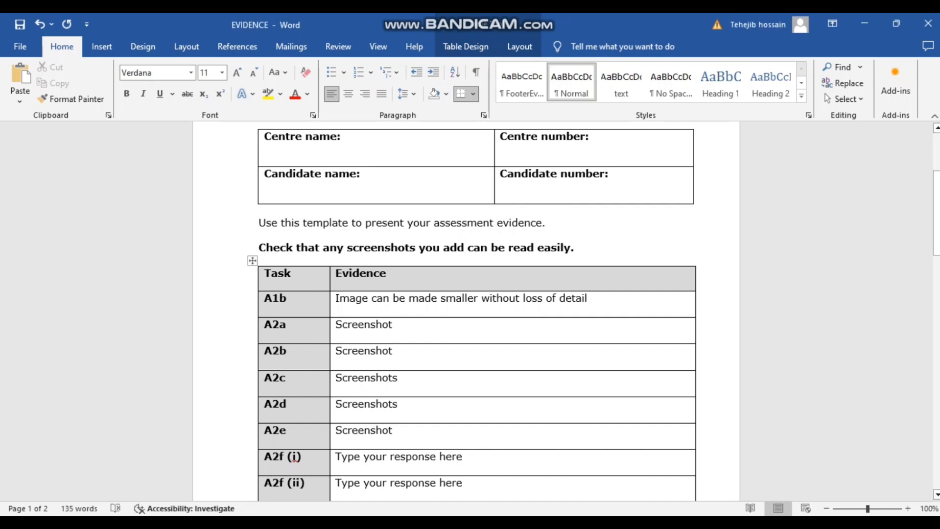
# - Add a second line 'It takes little storage' to the A1b answer
pyautogui.press('Return')
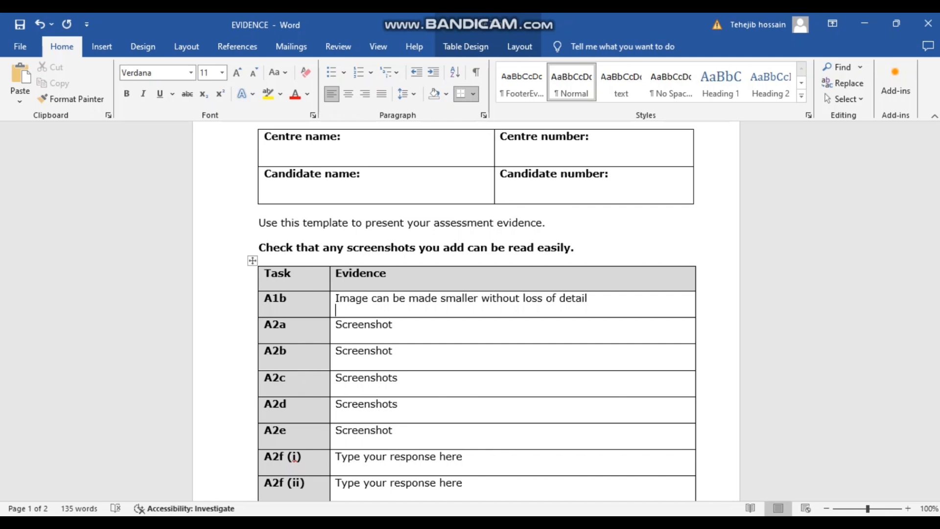
pyautogui.press('Return')
pyautogui.write('It takes little sto')
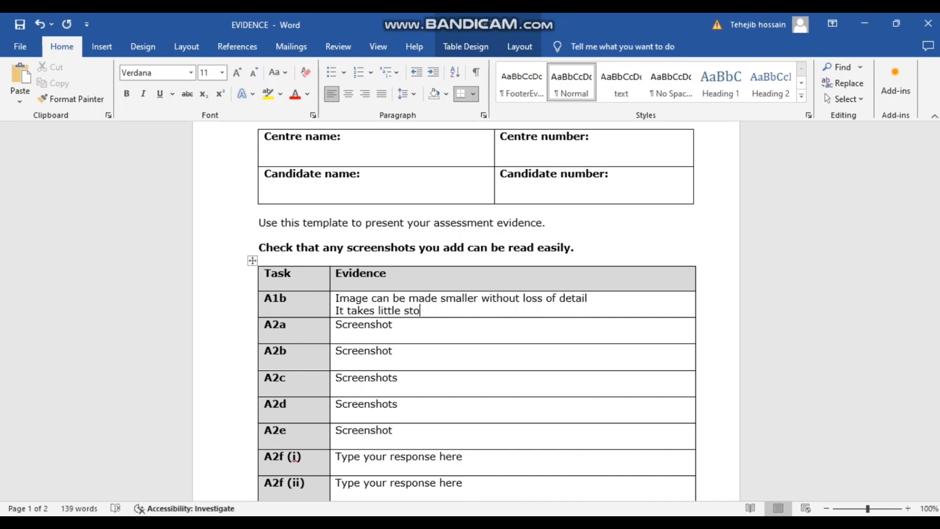
pyautogui.write('rage')
pyautogui.click(462, 485)
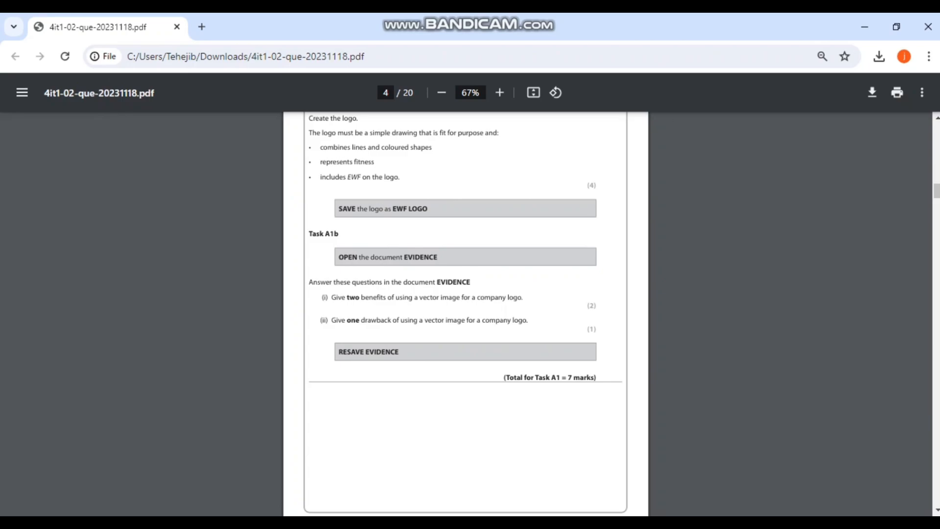
# - Number the first A1b benefit (i), joining its two lines with 'and' and lowercase 'it'
pyautogui.hotkey('alt', 'Tab')
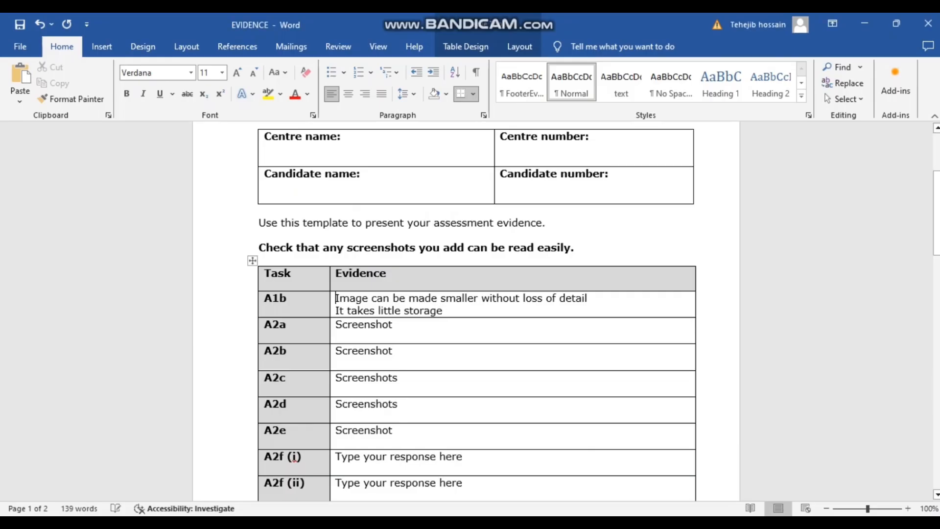
pyautogui.click(336, 298)
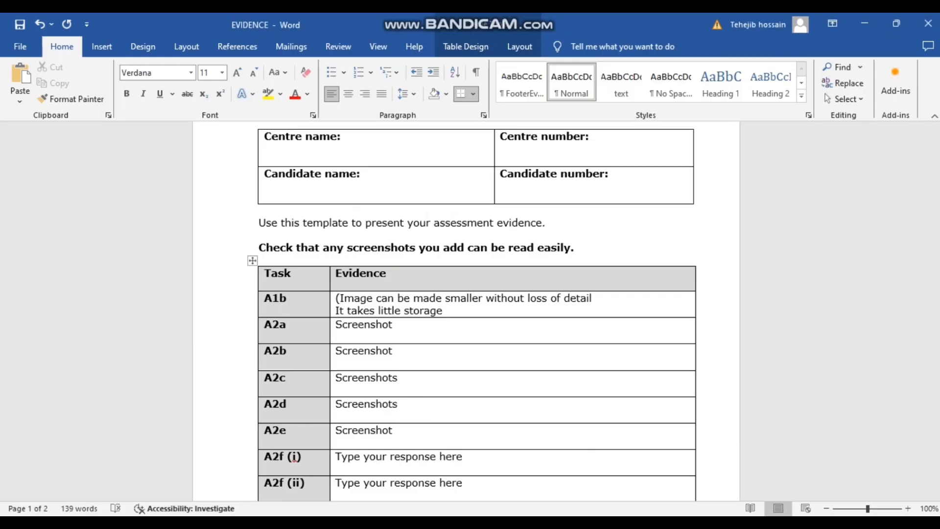
pyautogui.write('(i)')
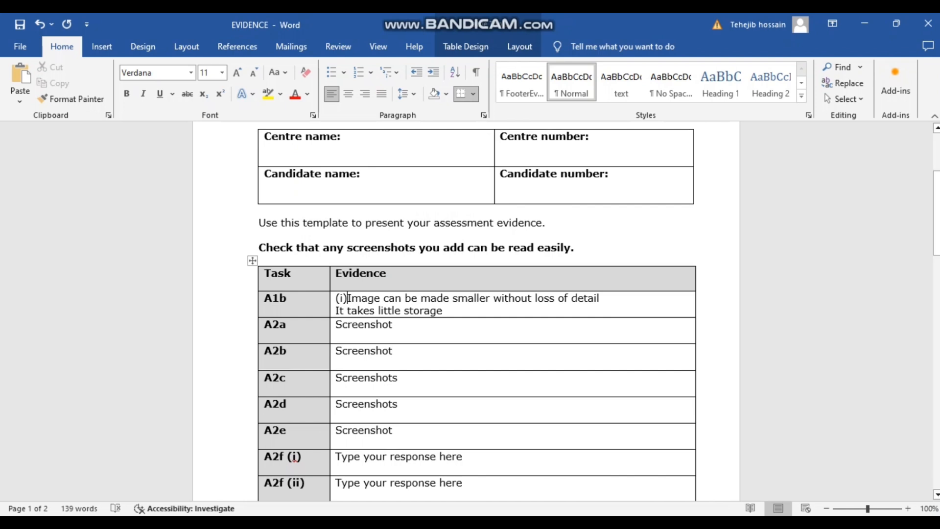
pyautogui.press('End')
pyautogui.write('and')
pyautogui.click(339, 310)
pyautogui.press('BackSpace')
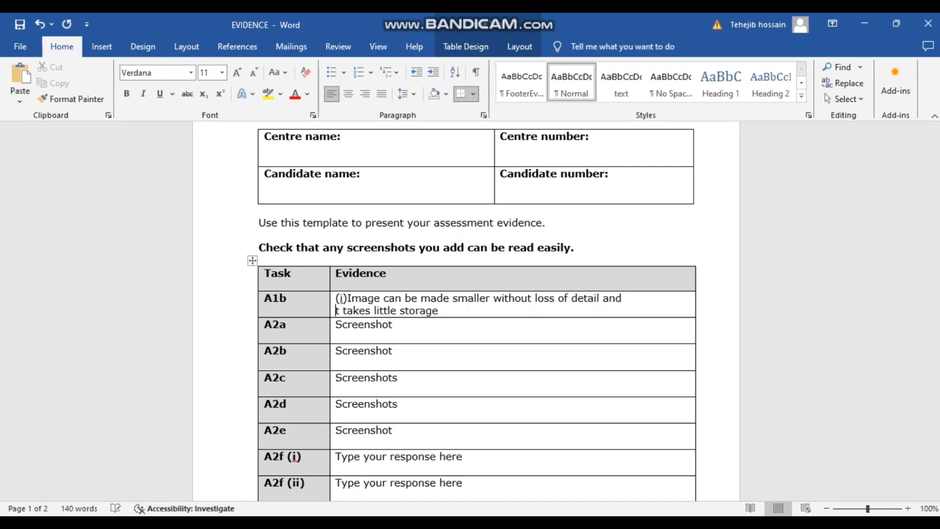
pyautogui.write('i')
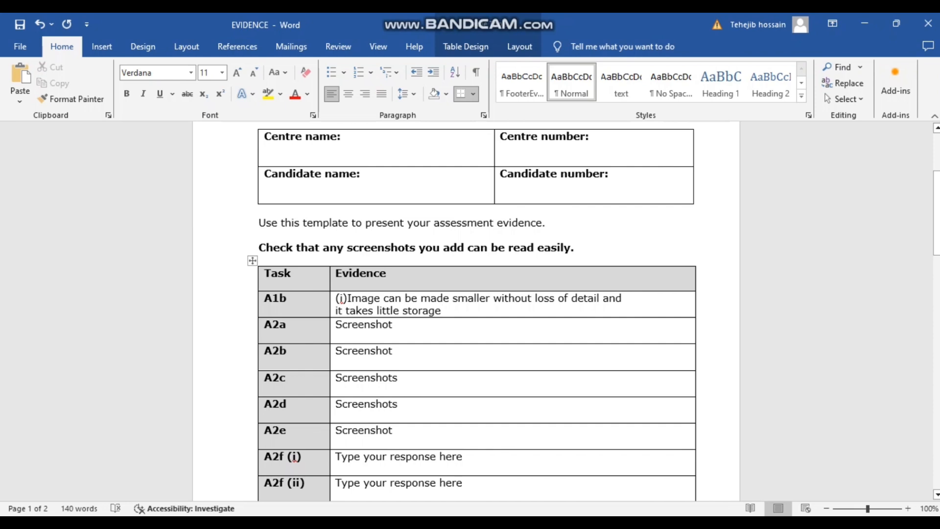
pyautogui.write('.')
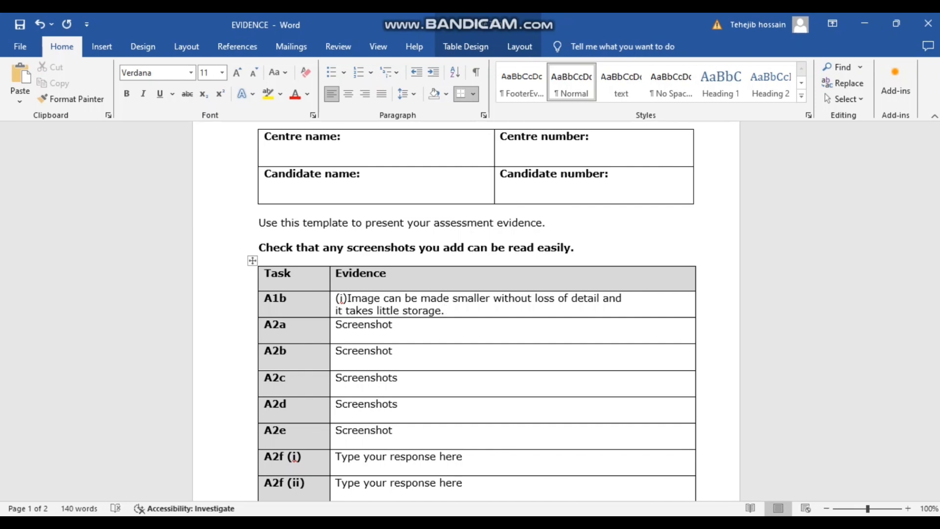
# - Add '(ii) Limited colour options' as the drawback line in the A1b answer
pyautogui.press('Return')
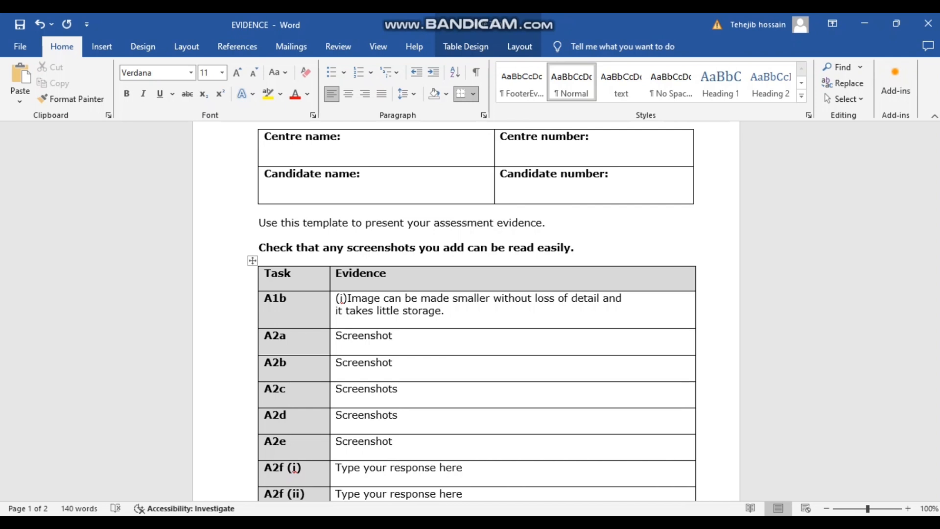
pyautogui.write('(ii)')
pyautogui.moveTo(387, 522)
pyautogui.click(460, 465)
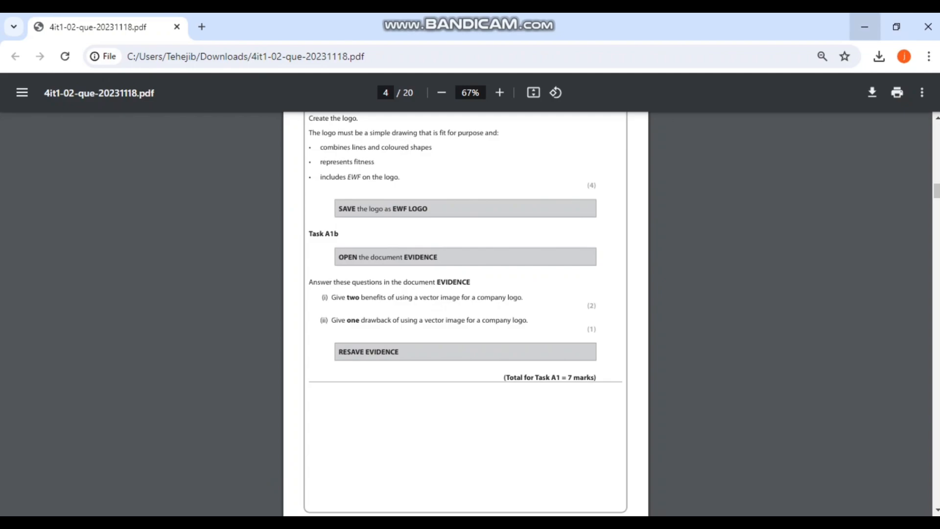
pyautogui.click(864, 27)
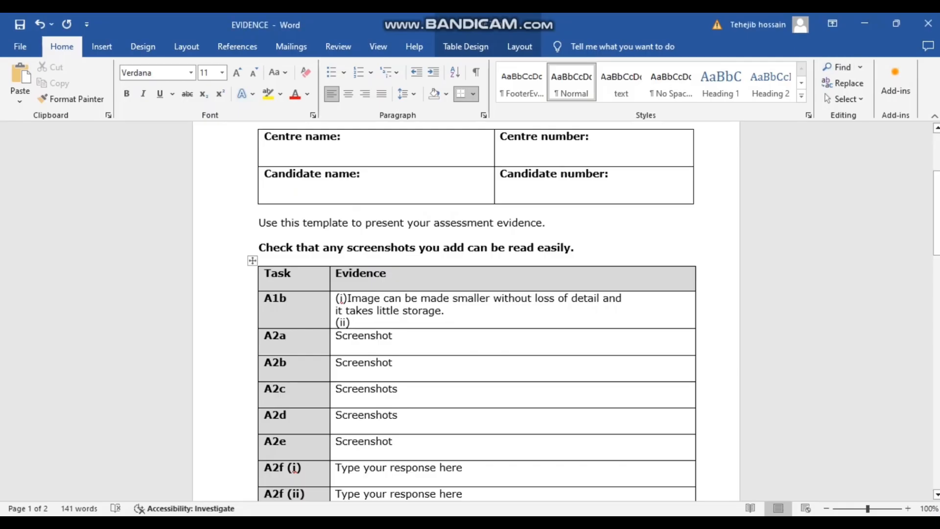
pyautogui.write('Iimited')
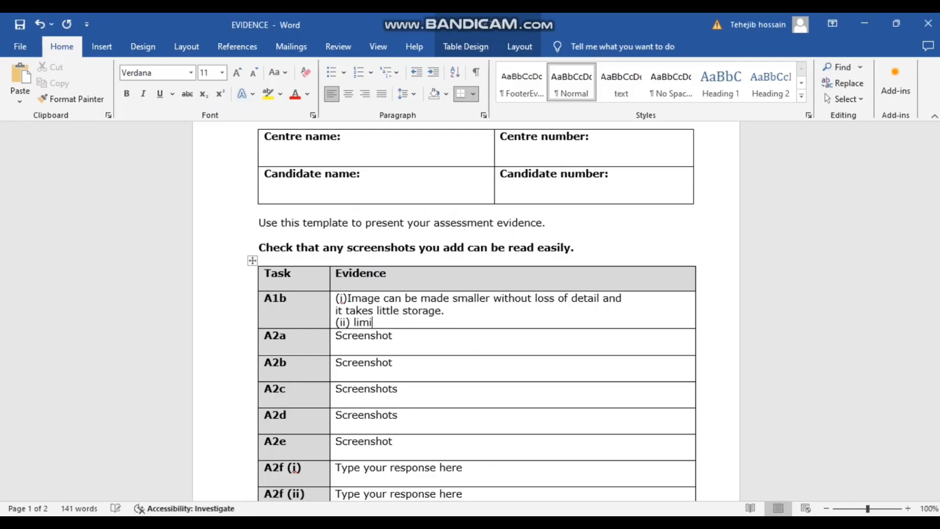
pyautogui.write(' color options')
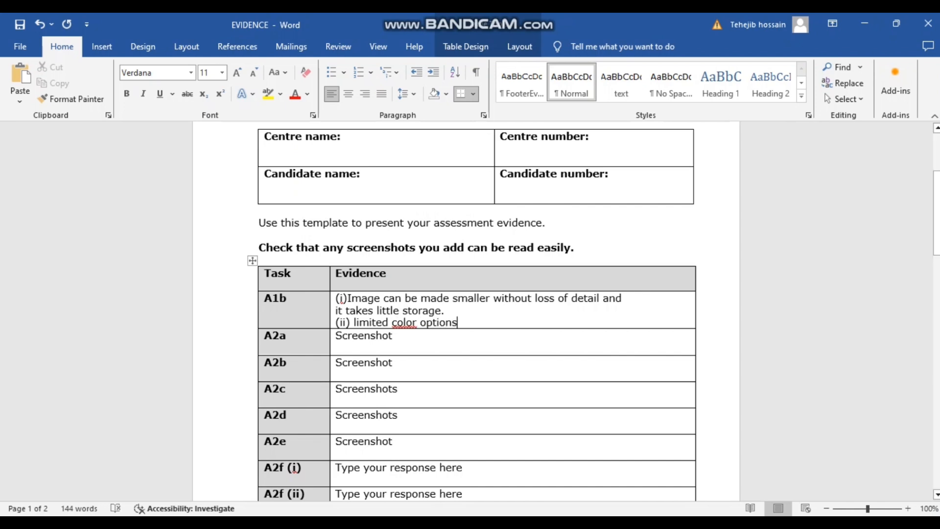
pyautogui.click(412, 323)
pyautogui.write('u')
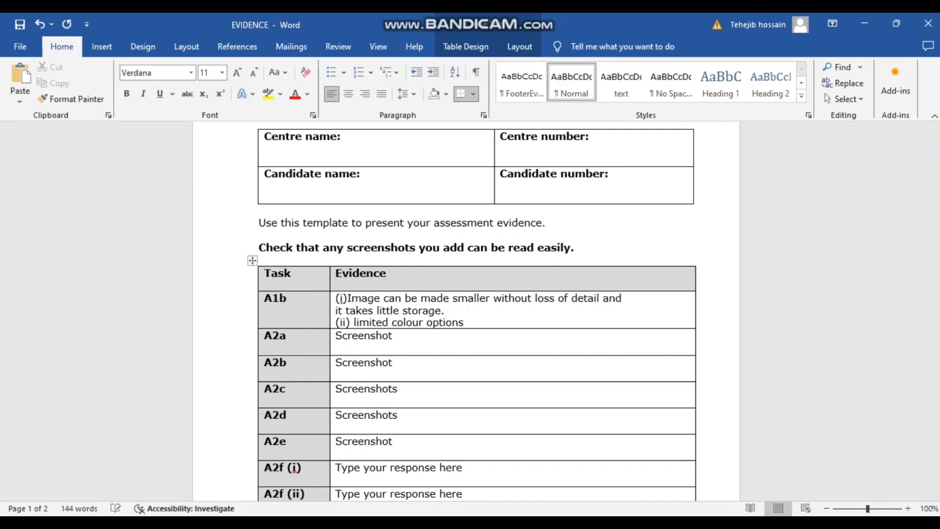
pyautogui.click(357, 322)
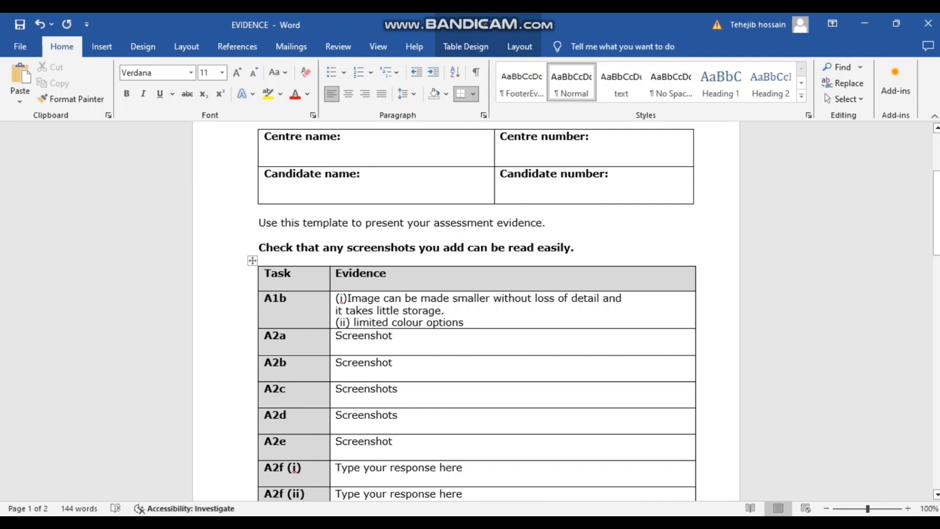
pyautogui.press('BackSpace')
pyautogui.write('L')
pyautogui.click(392, 362)
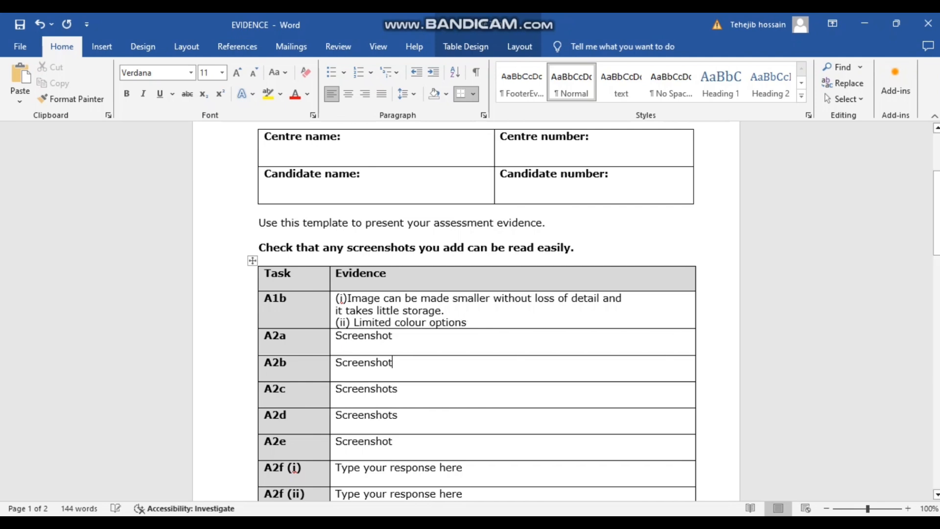
# - Bring up the question paper PDF, skim its opening pages and select 'database' in the FITNESS line
pyautogui.moveTo(387, 522)
pyautogui.click(460, 472)
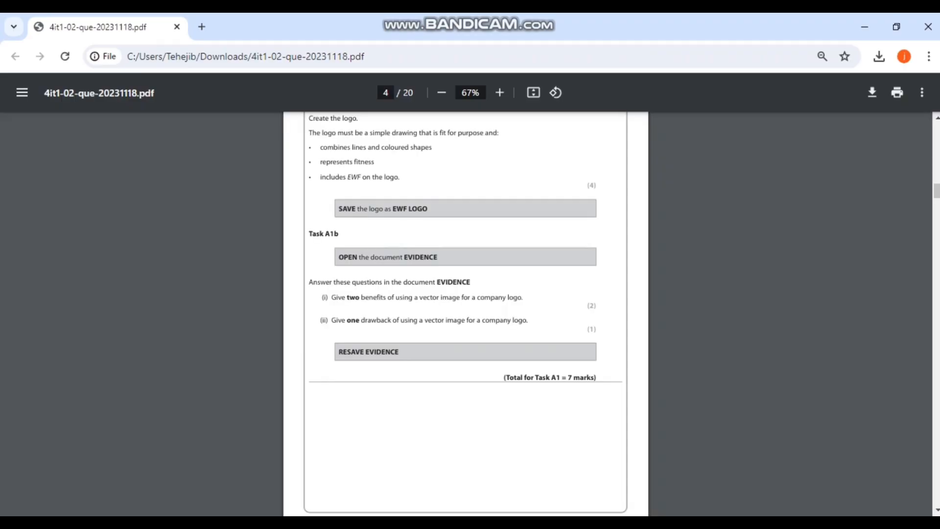
pyautogui.scroll(-2, 460, 440)
pyautogui.scroll(2, 460, 441)
pyautogui.scroll(1, 465, 313)
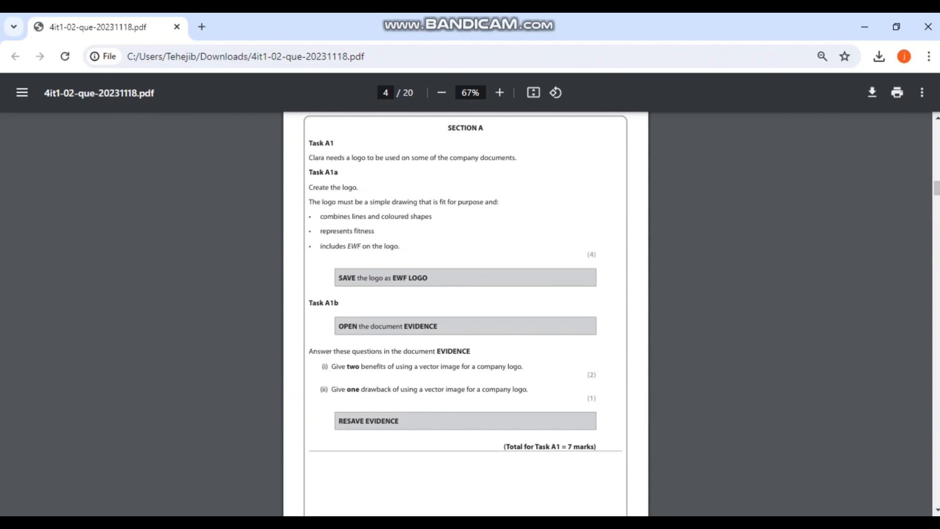
pyautogui.scroll(-1, 465, 313)
pyautogui.scroll(2, 465, 313)
pyautogui.scroll(-8, 465, 313)
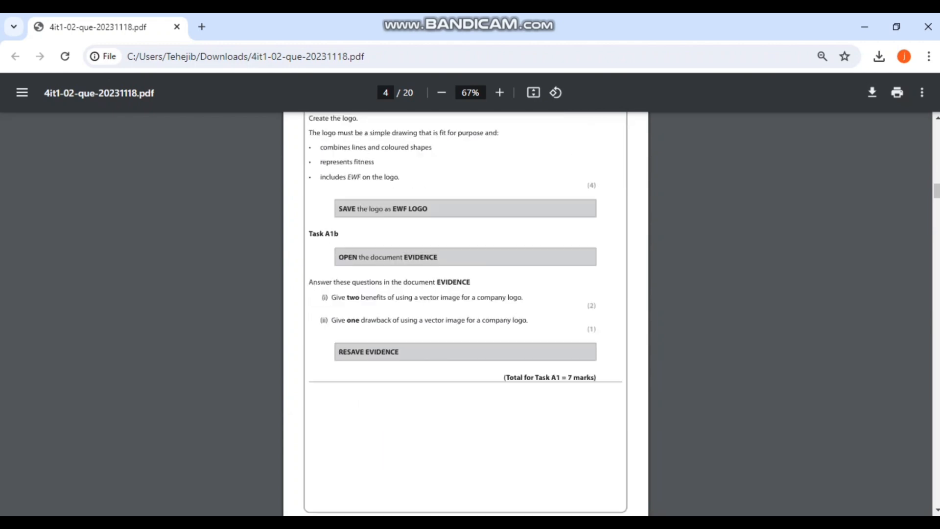
pyautogui.scroll(-10, 465, 314)
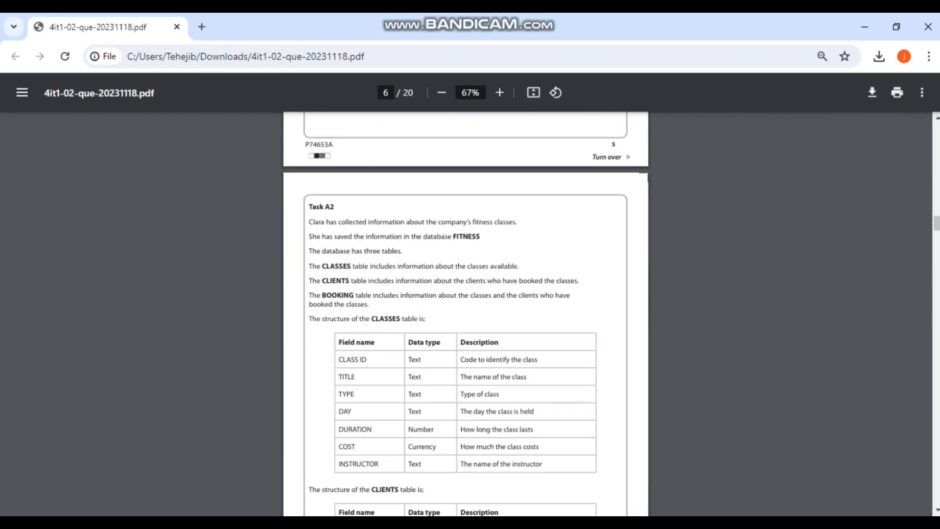
pyautogui.scroll(1, 886, 278)
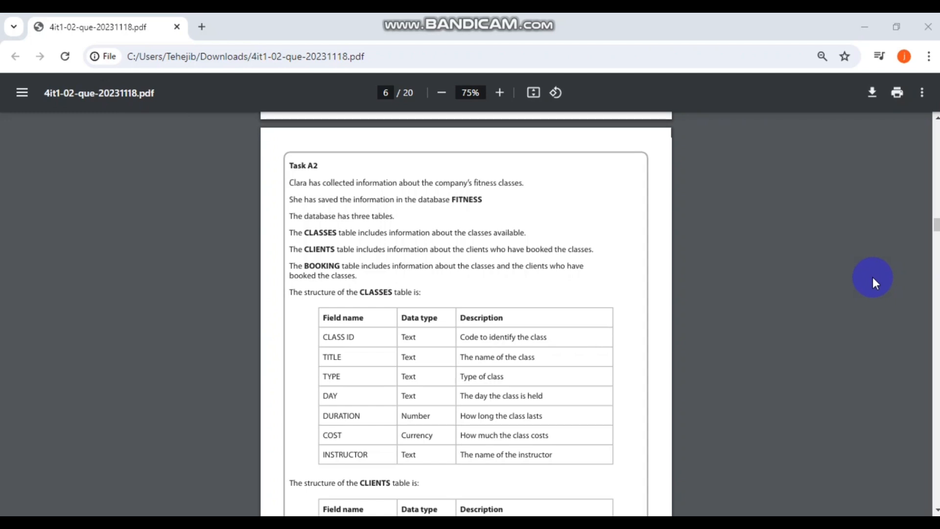
pyautogui.doubleClick(439, 202)
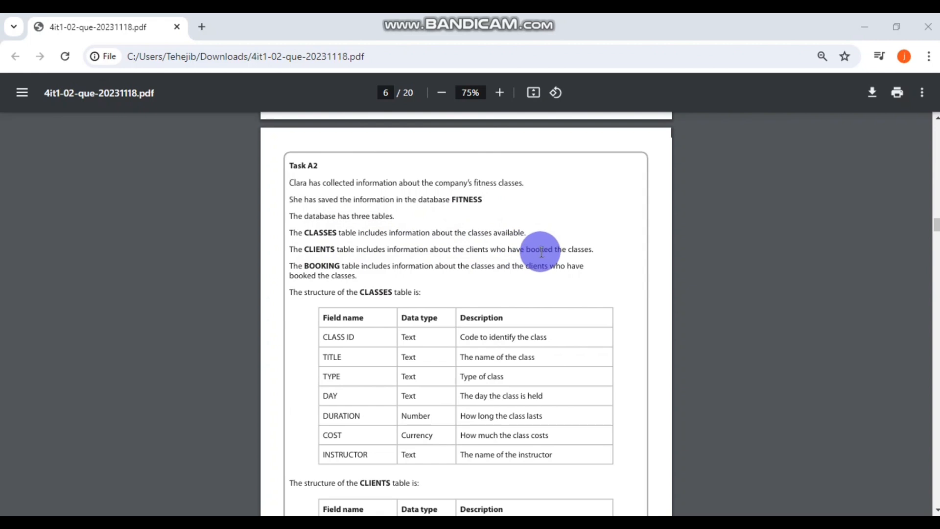
# - Scroll down to Task A2a's BOOKING form brief on page 7, then minimize the PDF
pyautogui.scroll(-1, 541, 252)
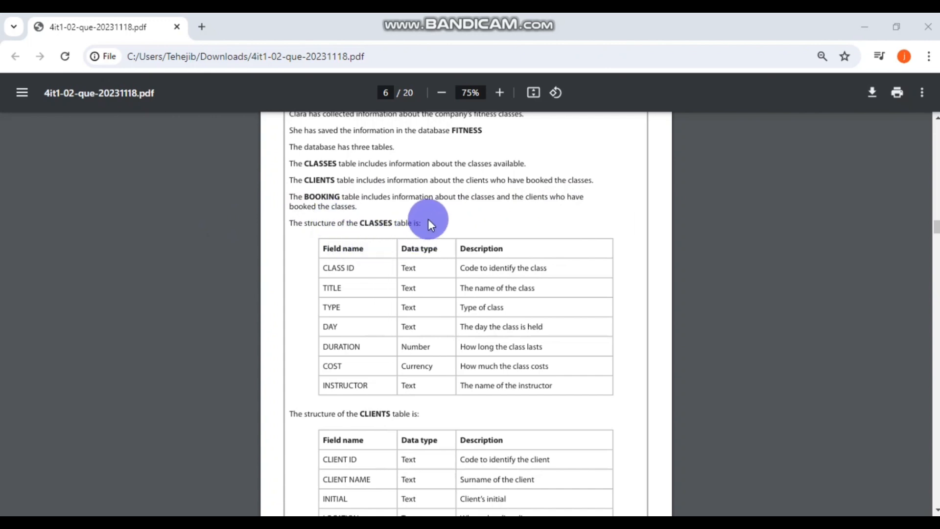
pyautogui.scroll(-1, 496, 237)
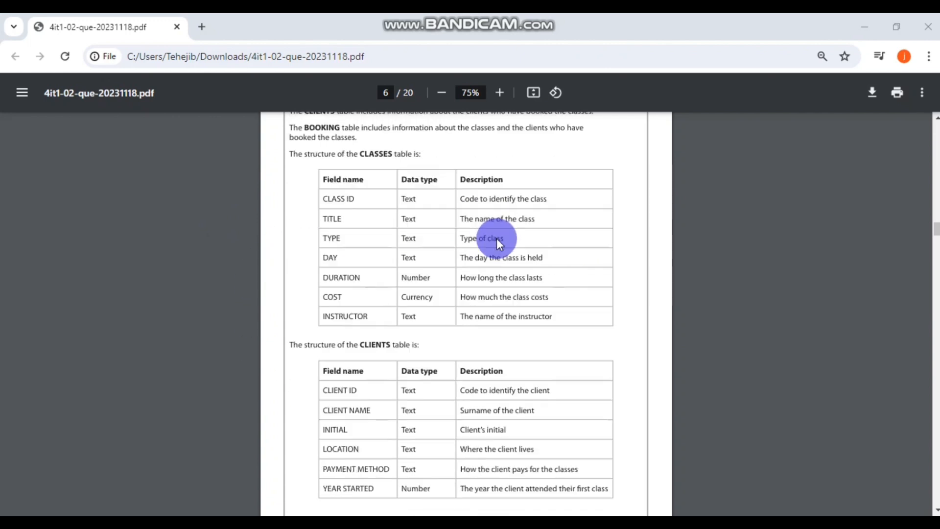
pyautogui.scroll(1, 496, 238)
pyautogui.scroll(-1, 496, 238)
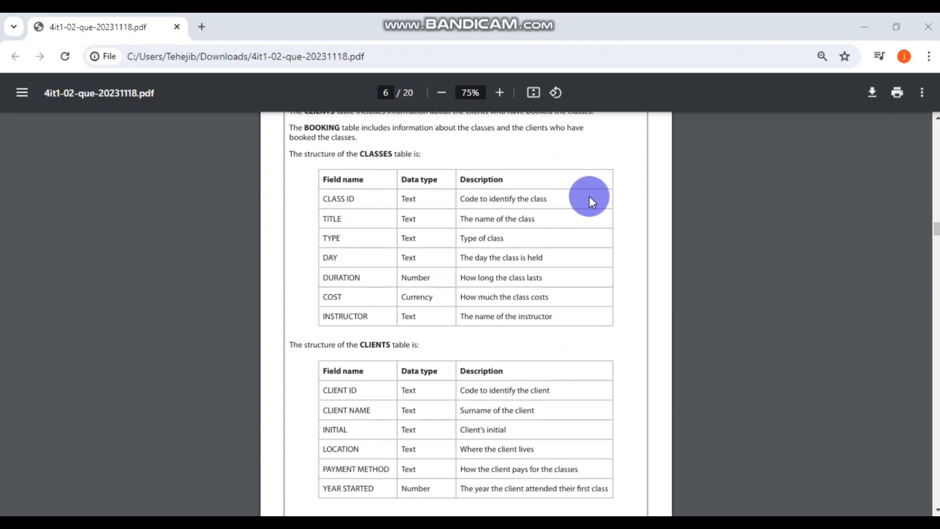
pyautogui.scroll(-4, 589, 196)
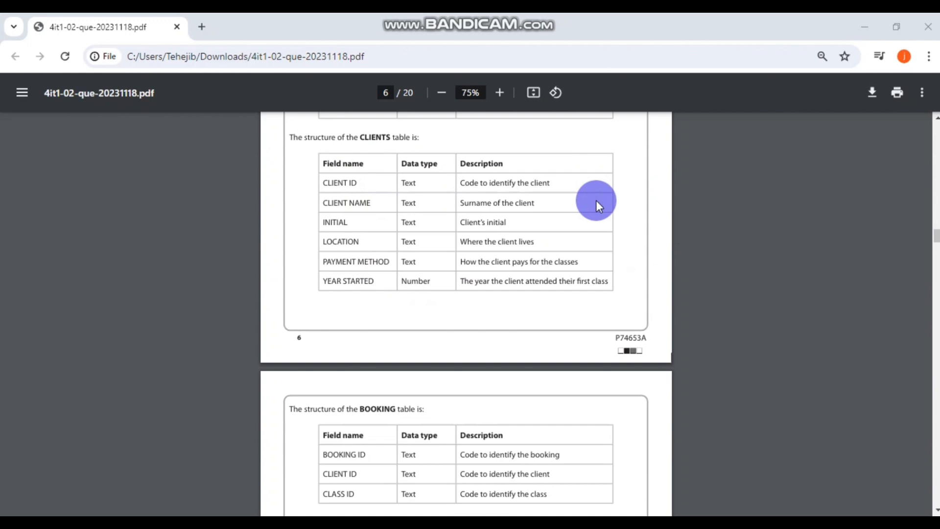
pyautogui.scroll(-3, 596, 201)
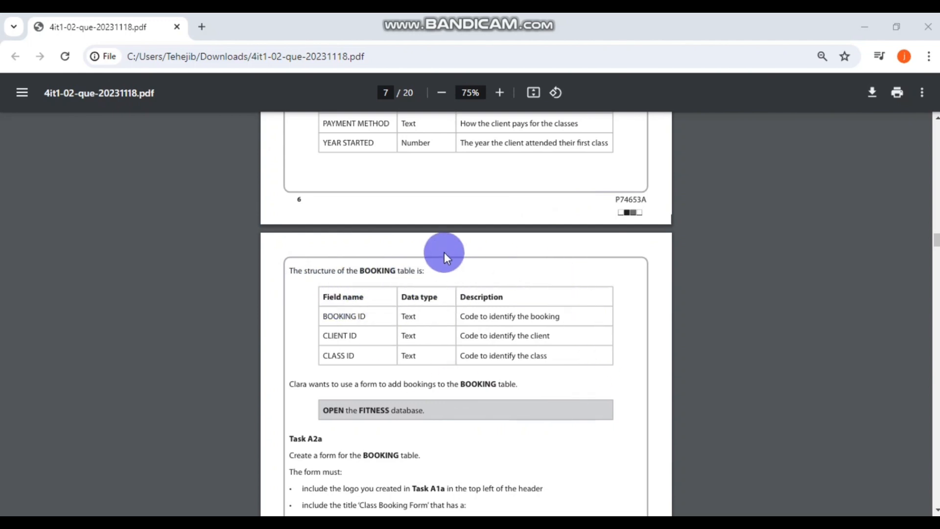
pyautogui.scroll(-3, 525, 228)
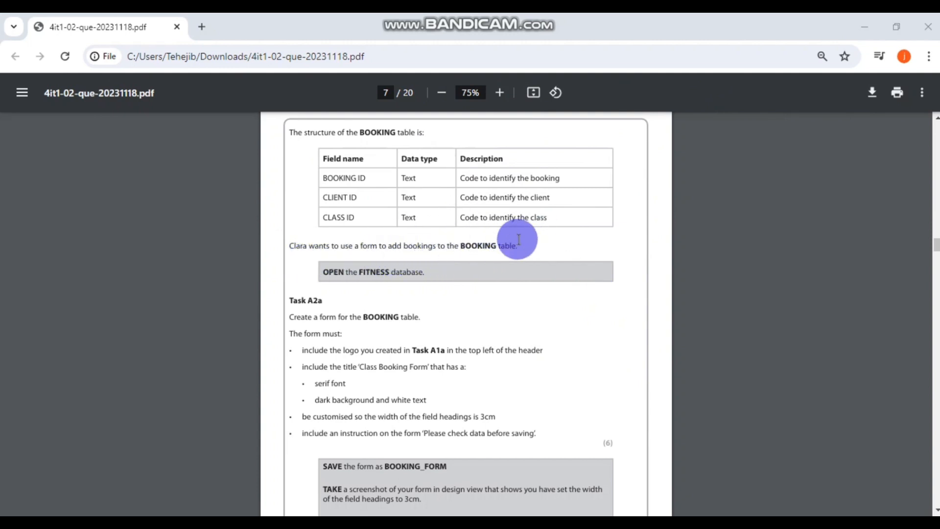
pyautogui.scroll(-2, 529, 245)
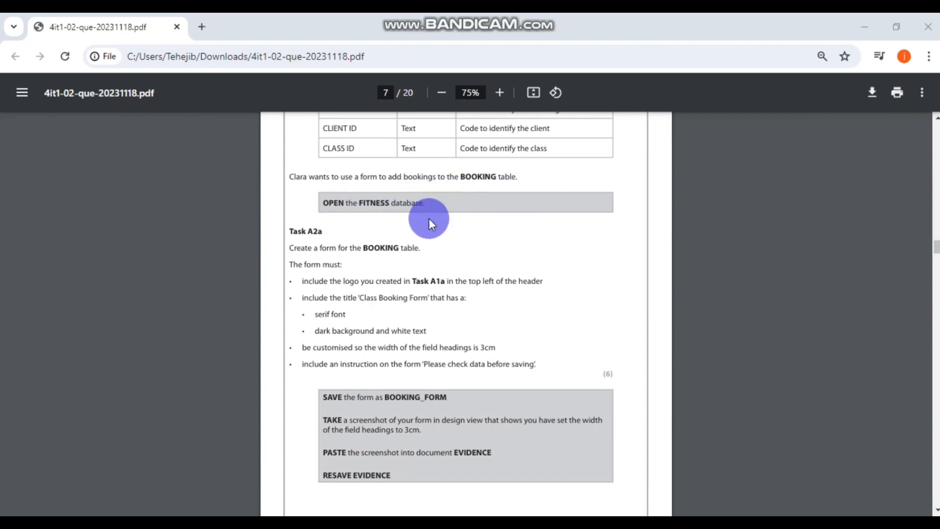
pyautogui.click(875, 19)
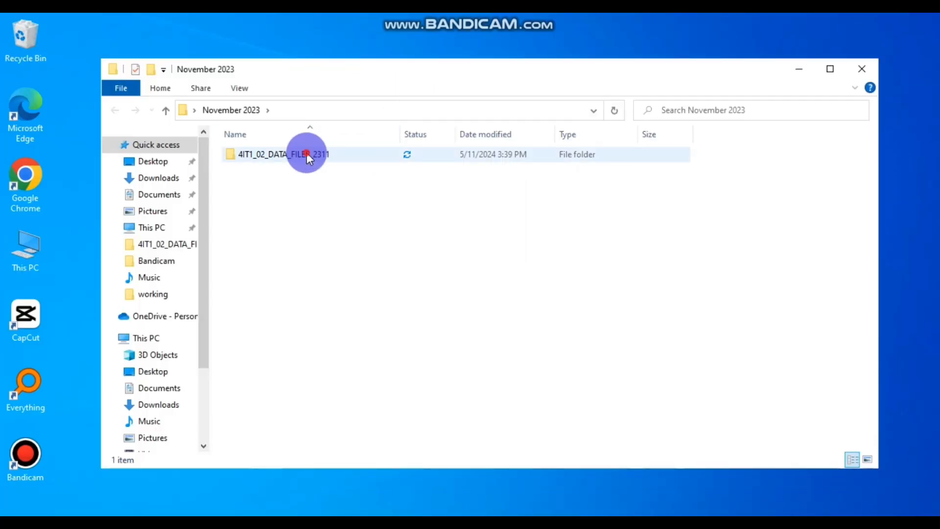
# - Open the FITNESS database from 4IT1_02_DATA_FILES_2311 > OFFICE 2010 in Access
pyautogui.doubleClick(306, 153)
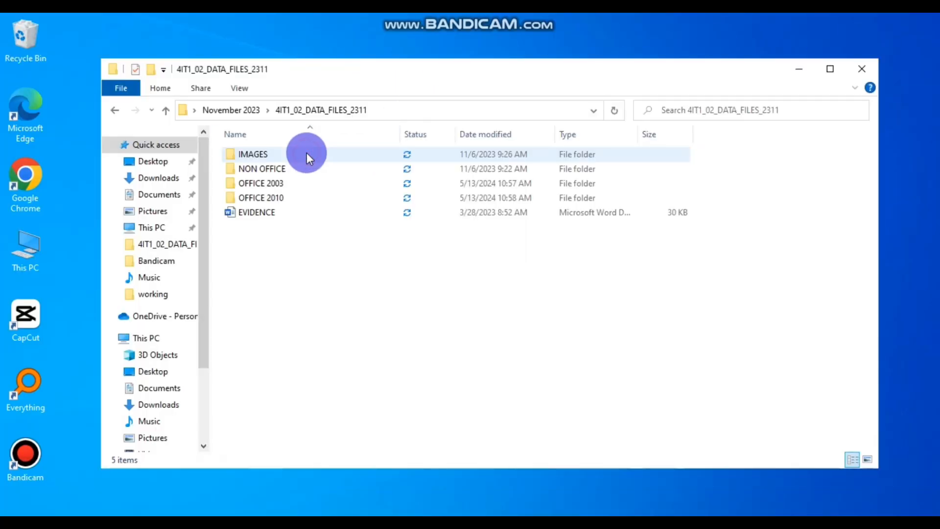
pyautogui.doubleClick(304, 197)
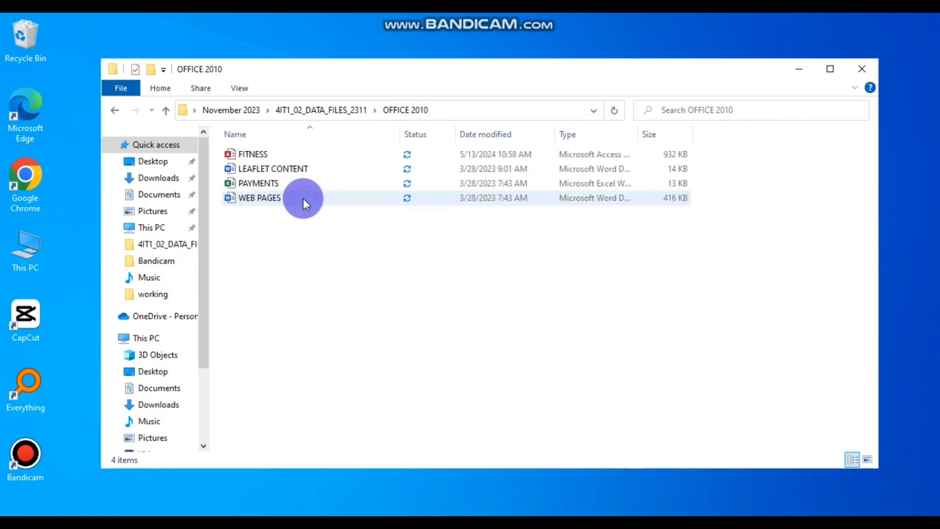
pyautogui.doubleClick(293, 155)
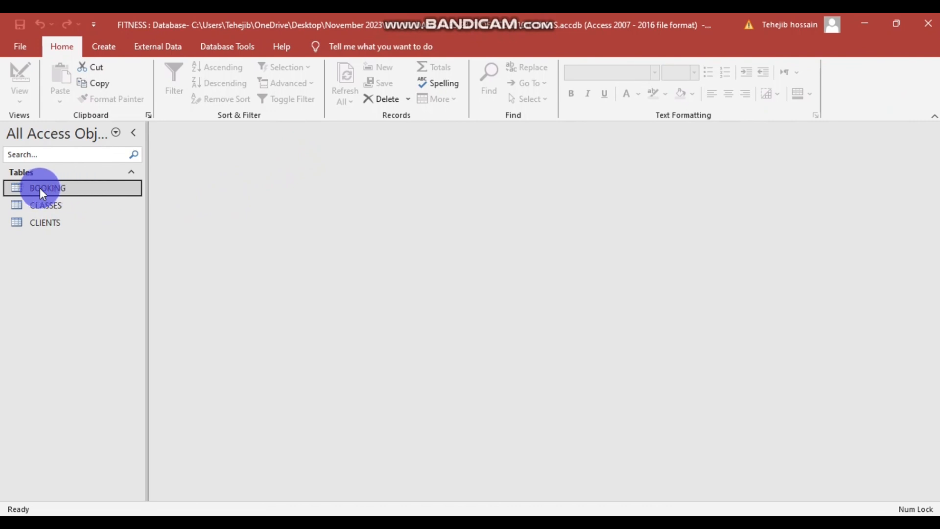
# - Open the BOOKING table, widen its BOOKING ID, CLIENT ID and CLASS ID columns, then return to the PDF
pyautogui.doubleClick(56, 188)
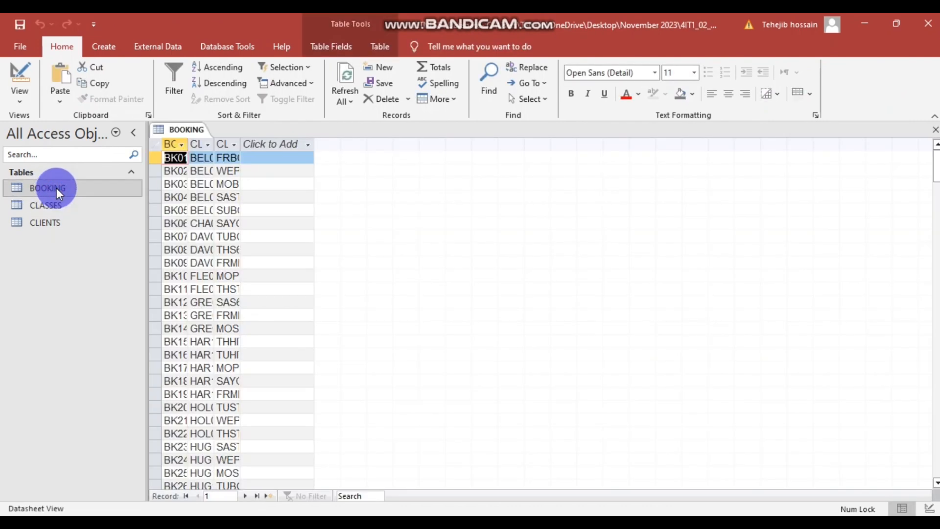
pyautogui.moveTo(187, 144); pyautogui.dragTo(401, 143)
pyautogui.click(357, 144)
pyautogui.click(335, 141)
pyautogui.click(431, 144)
pyautogui.click(596, 183)
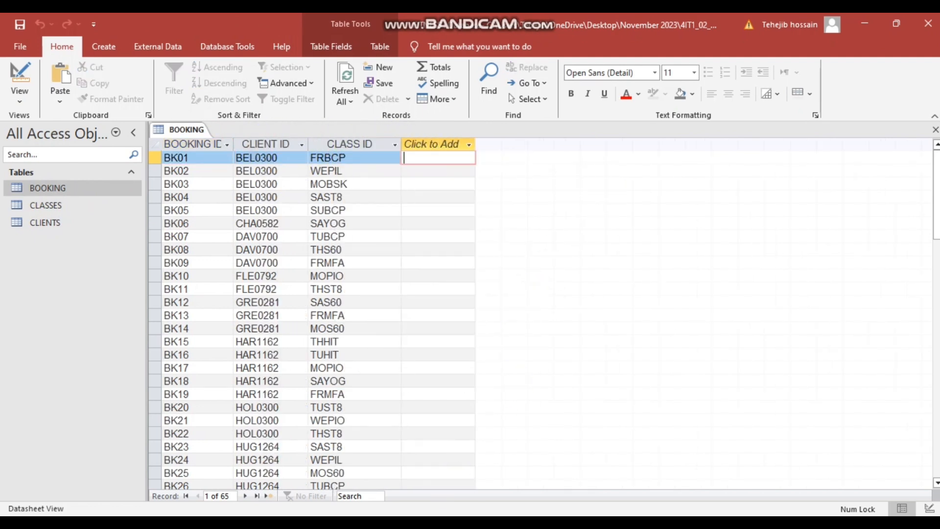
pyautogui.click(401, 507)
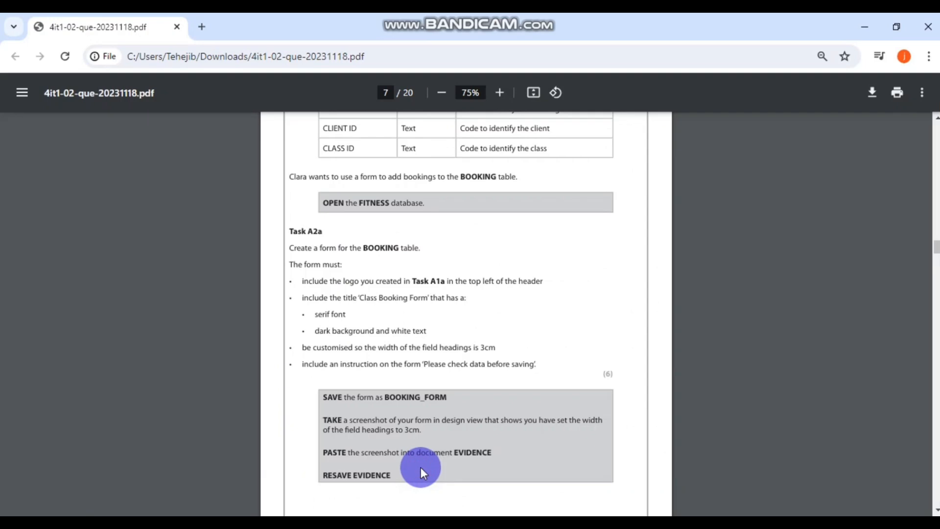
# - Highlight Task A2a's requirement to place the logo at the top left of the form header
pyautogui.scroll(-2, 387, 317)
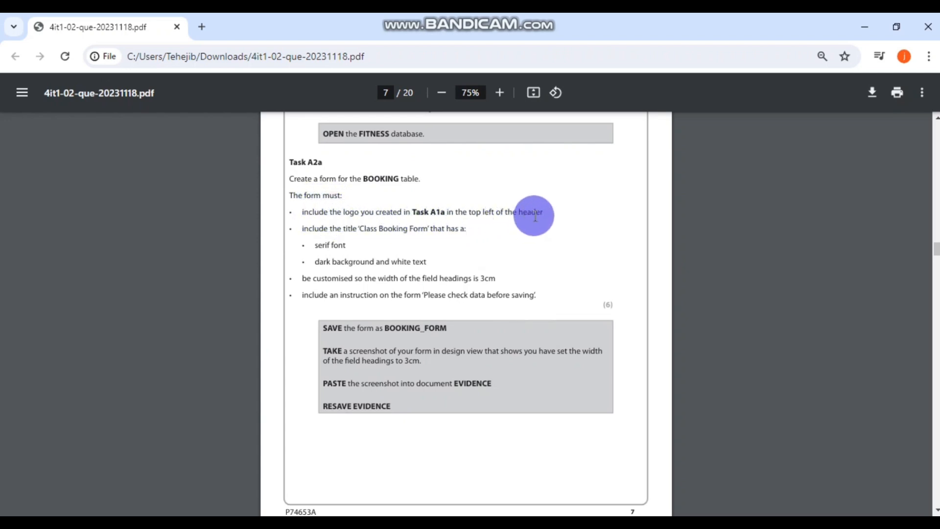
pyautogui.moveTo(544, 212); pyautogui.dragTo(286, 212)
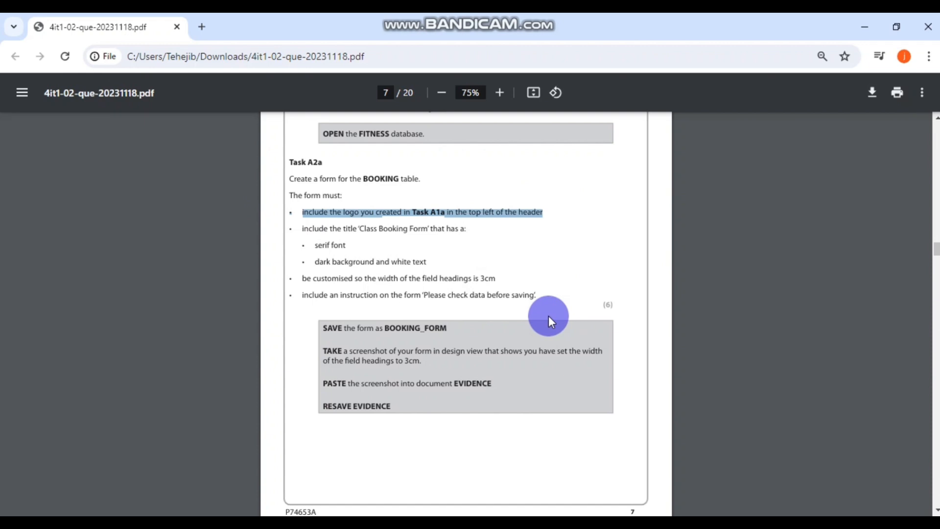
pyautogui.scroll(2, 544, 294)
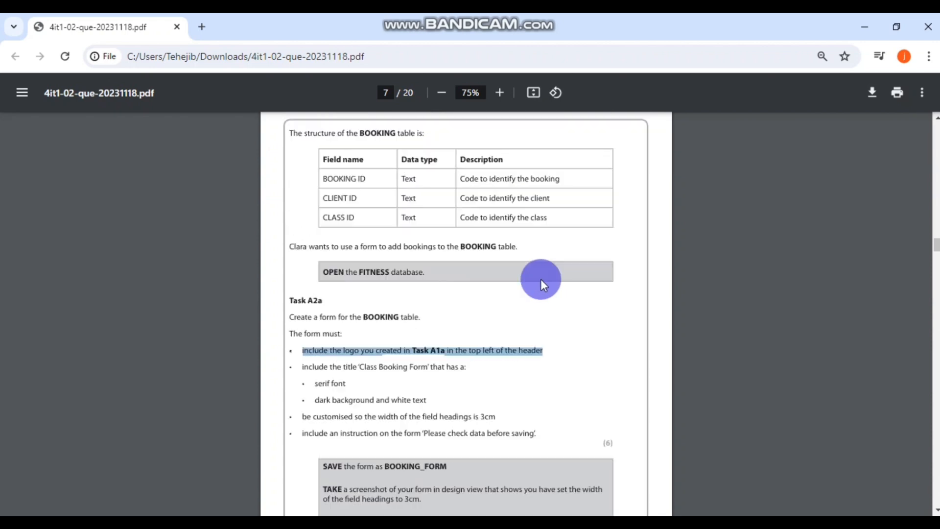
pyautogui.scroll(-1, 541, 289)
pyautogui.scroll(1, 542, 290)
pyautogui.scroll(-1, 542, 291)
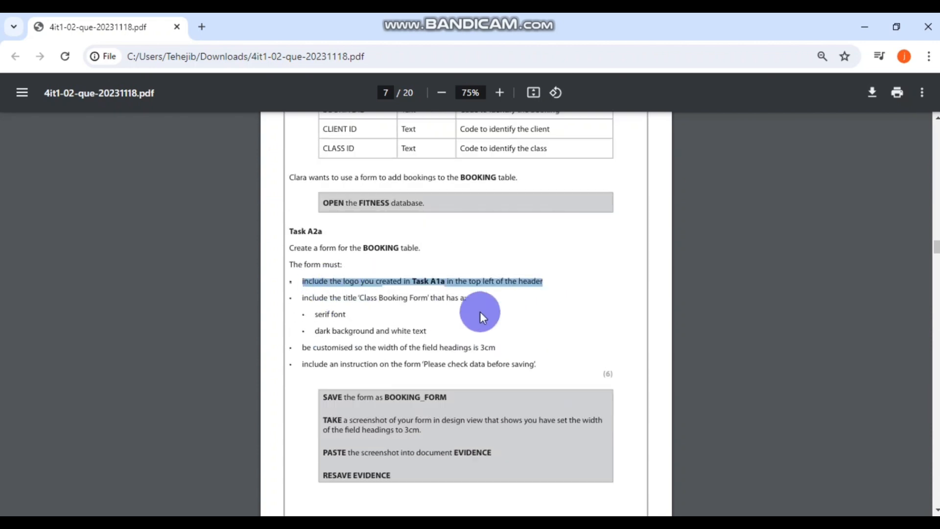
pyautogui.click(533, 282)
pyautogui.moveTo(548, 279); pyautogui.dragTo(296, 283)
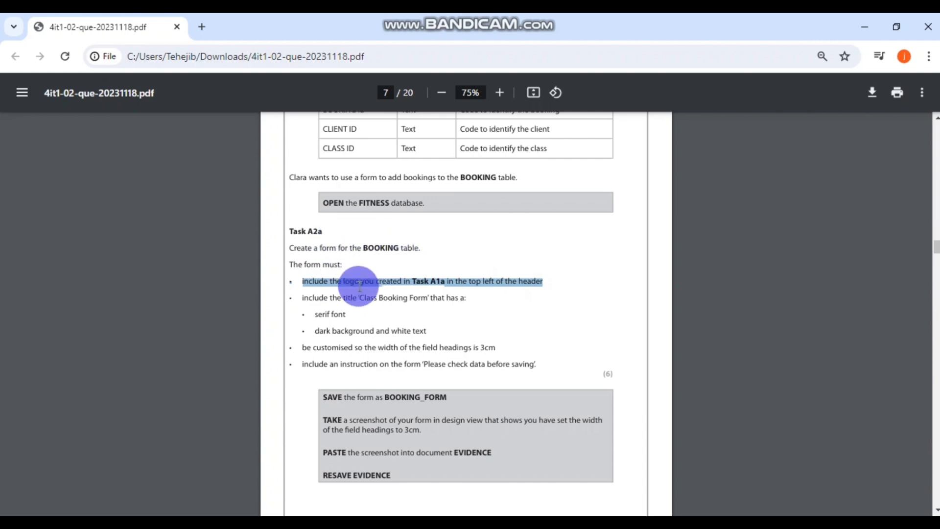
pyautogui.scroll(-1, 483, 244)
pyautogui.scroll(3, 484, 243)
pyautogui.scroll(1, 570, 257)
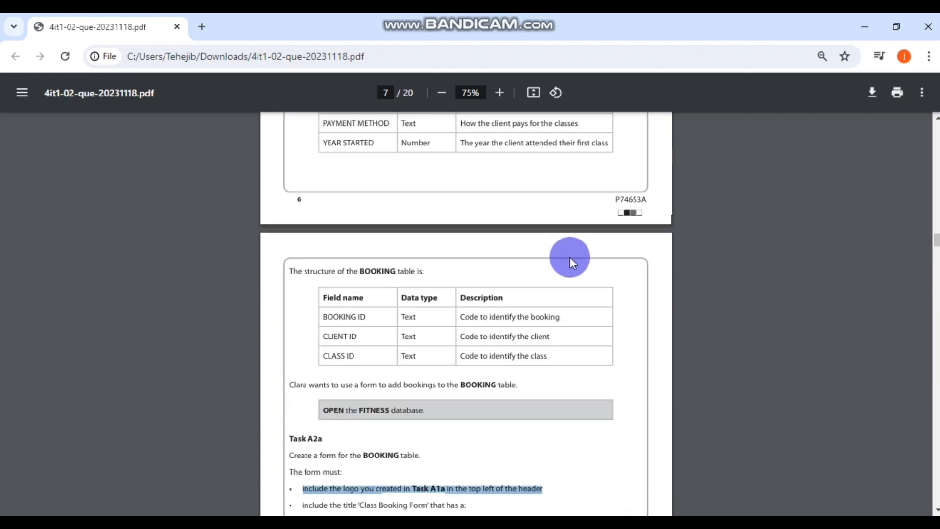
pyautogui.scroll(-3, 570, 257)
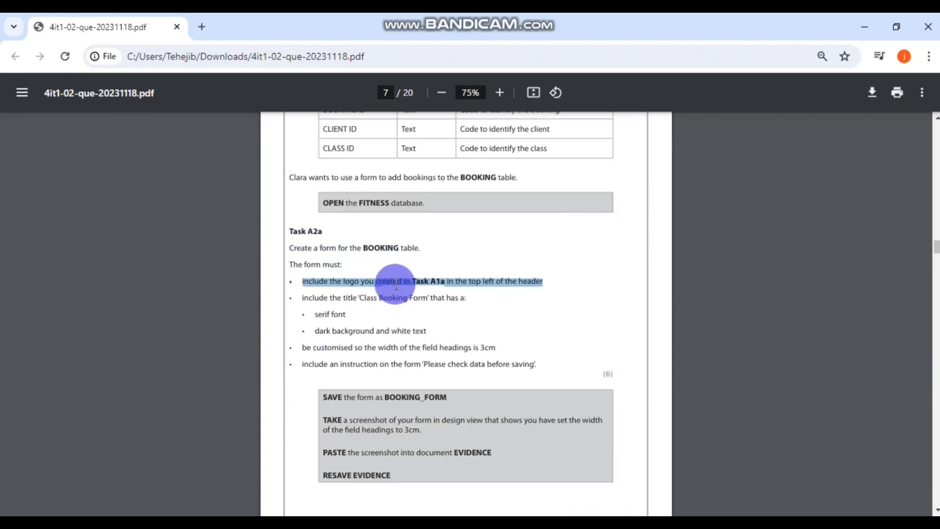
# - Back in Access, select the BOOKING table and create a quick form from it with Create > Form
pyautogui.click(365, 524)
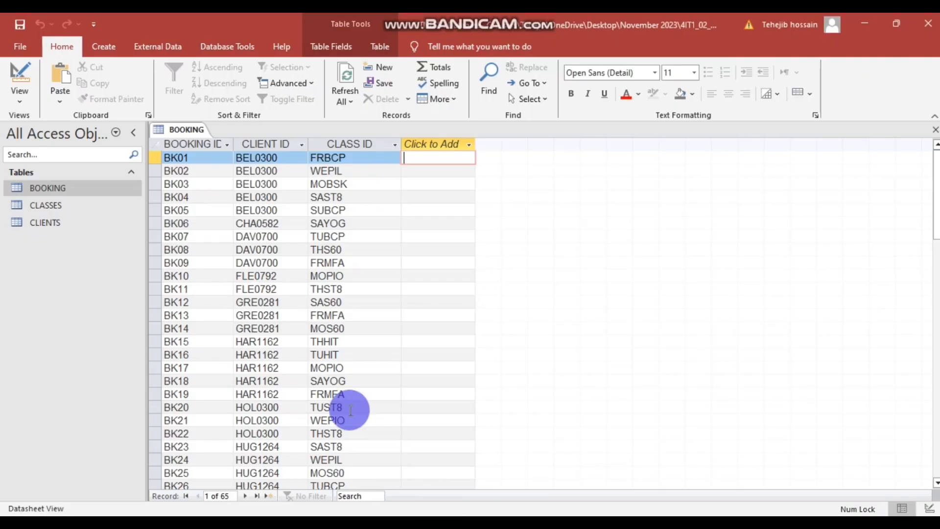
pyautogui.click(405, 224)
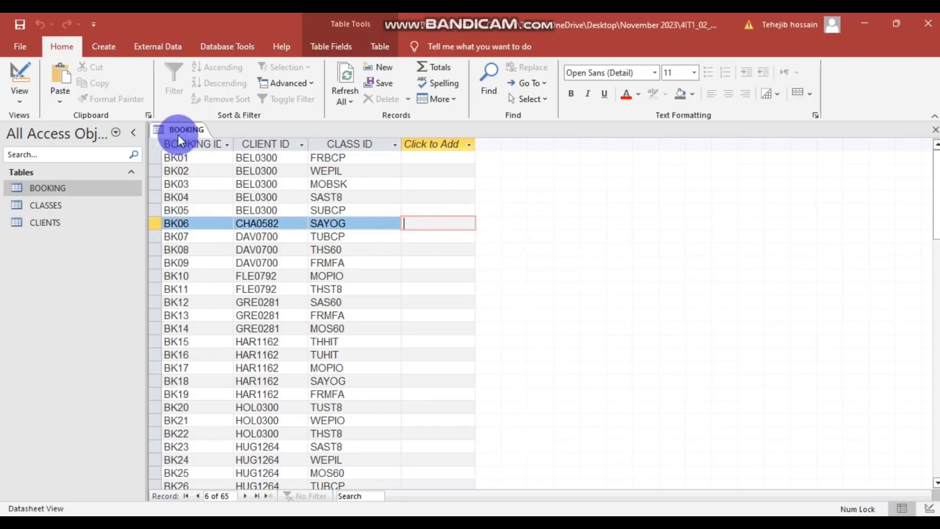
pyautogui.click(86, 188)
pyautogui.rightClick(227, 183)
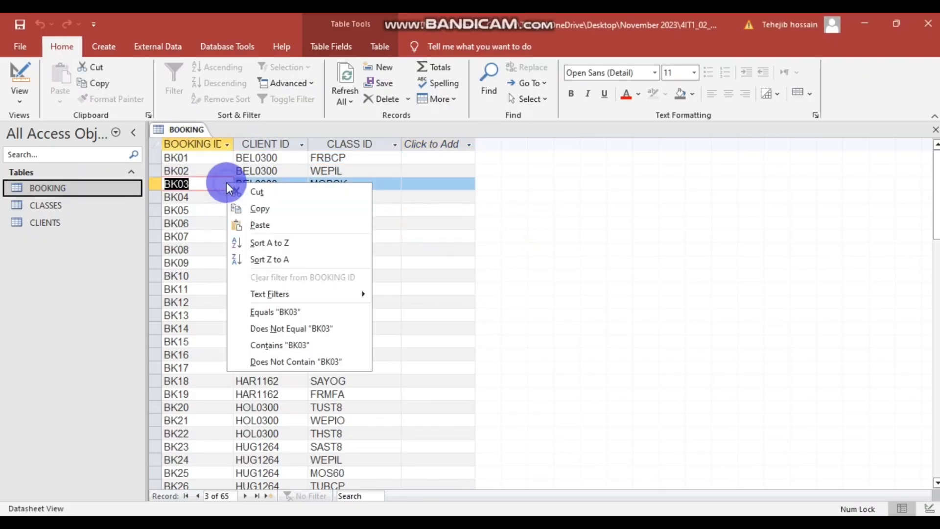
pyautogui.click(580, 223)
pyautogui.click(106, 44)
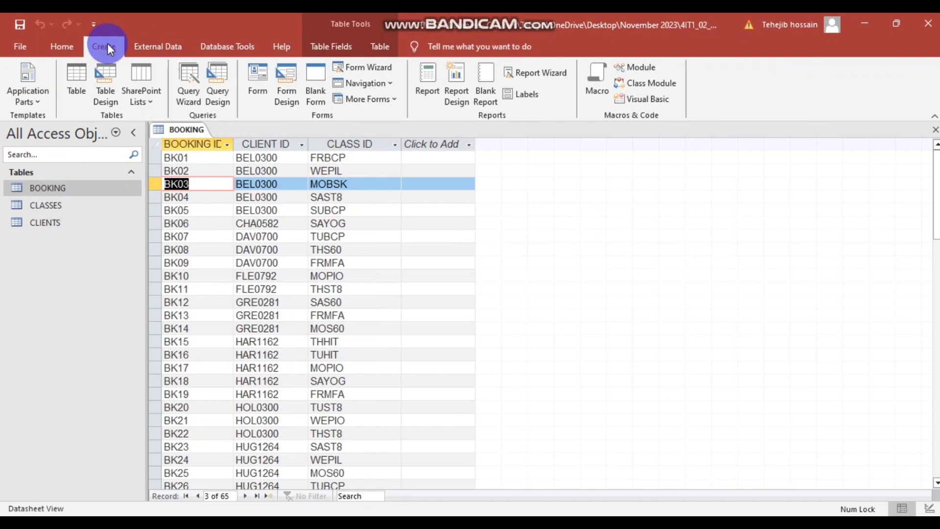
pyautogui.click(266, 78)
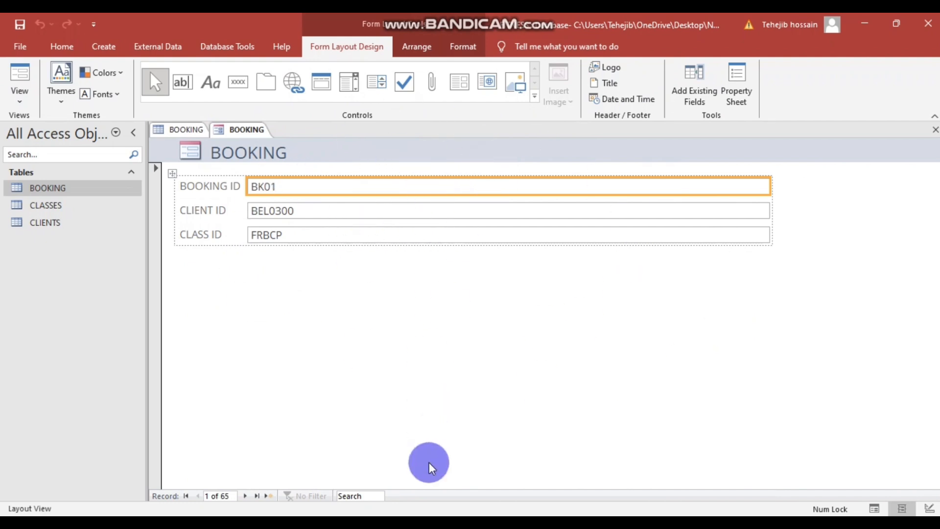
pyautogui.moveTo(386, 522)
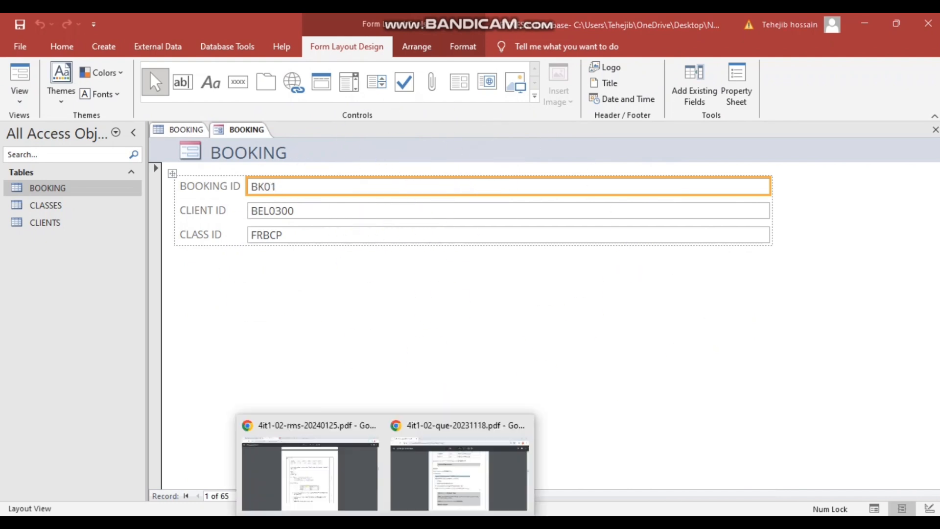
pyautogui.click(424, 485)
pyautogui.scroll(-1, 426, 319)
pyautogui.scroll(2, 435, 294)
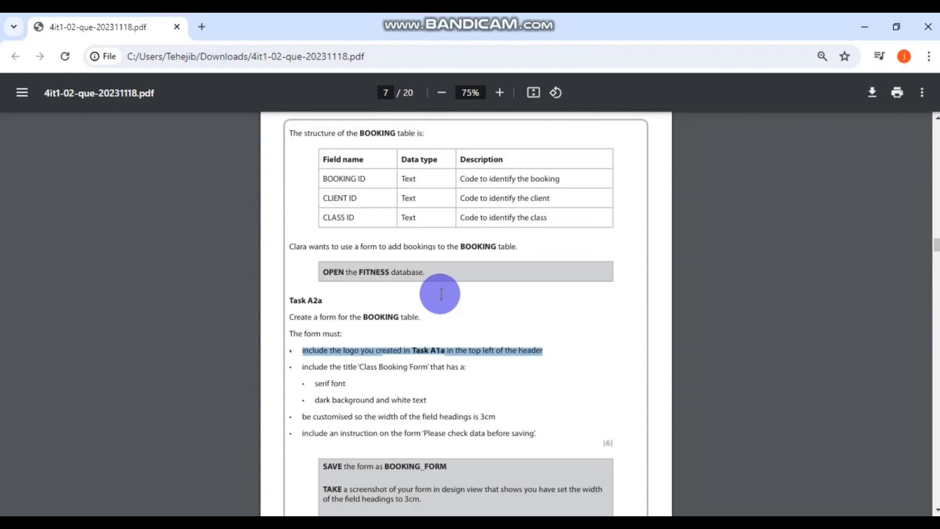
pyautogui.scroll(-1, 354, 348)
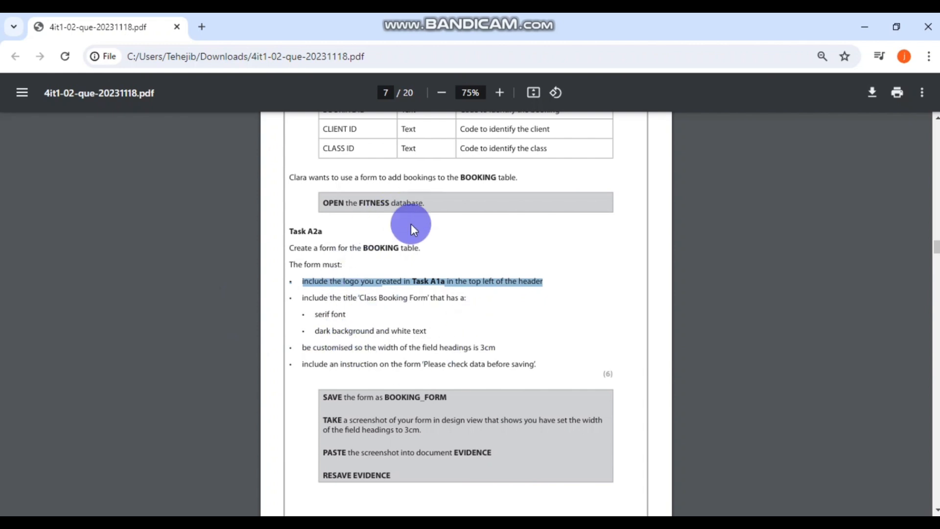
pyautogui.hotkey('alt', 'Tab')
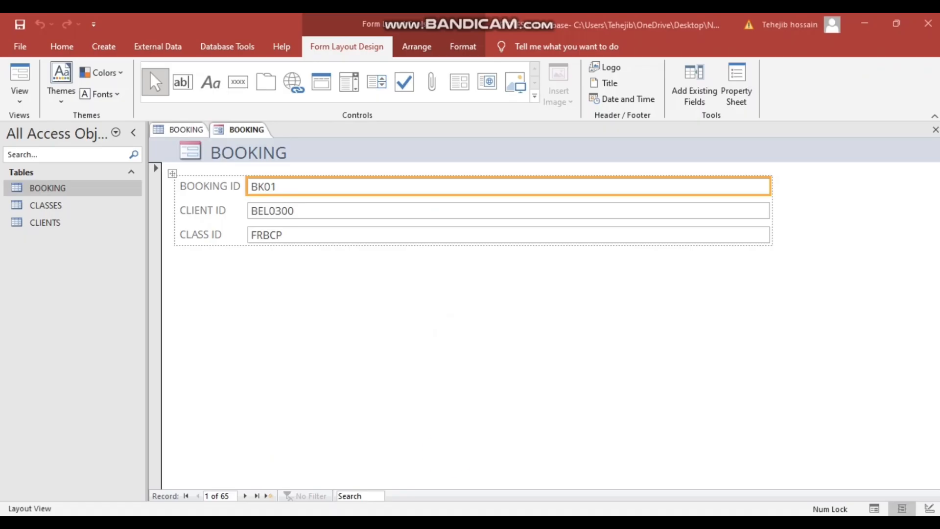
# - Switch the BOOKING form to Design View
pyautogui.rightClick(387, 283)
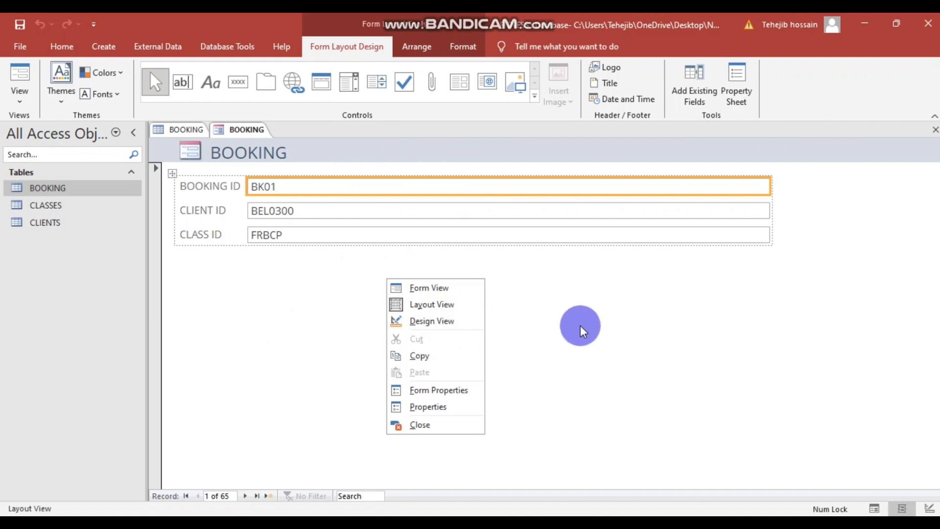
pyautogui.click(520, 311)
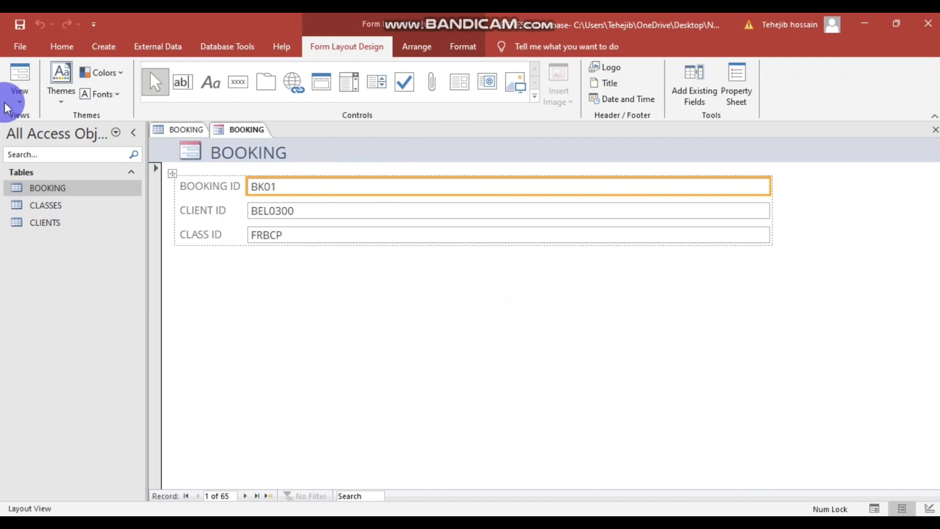
pyautogui.click(19, 101)
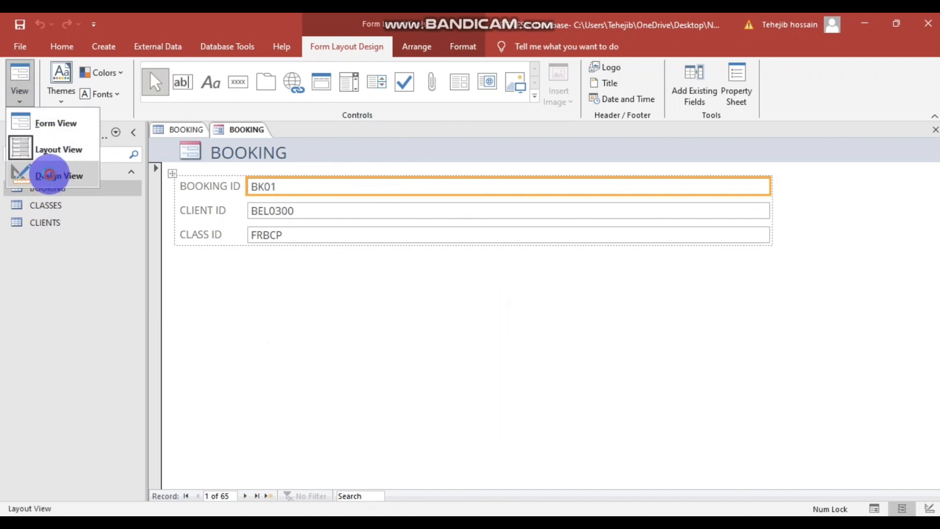
pyautogui.click(46, 177)
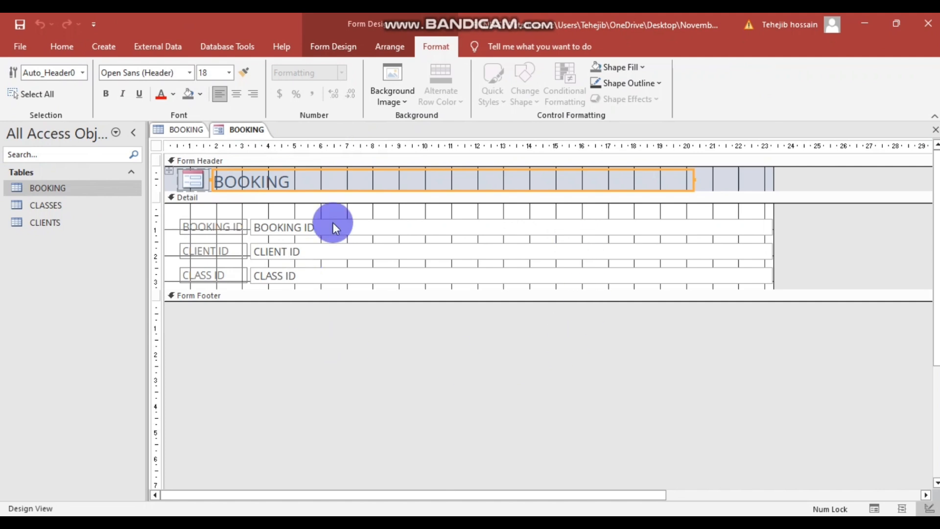
# - Delete the automatic logo from the header, leaving the BOOKING title, and select the whole form
pyautogui.click(442, 357)
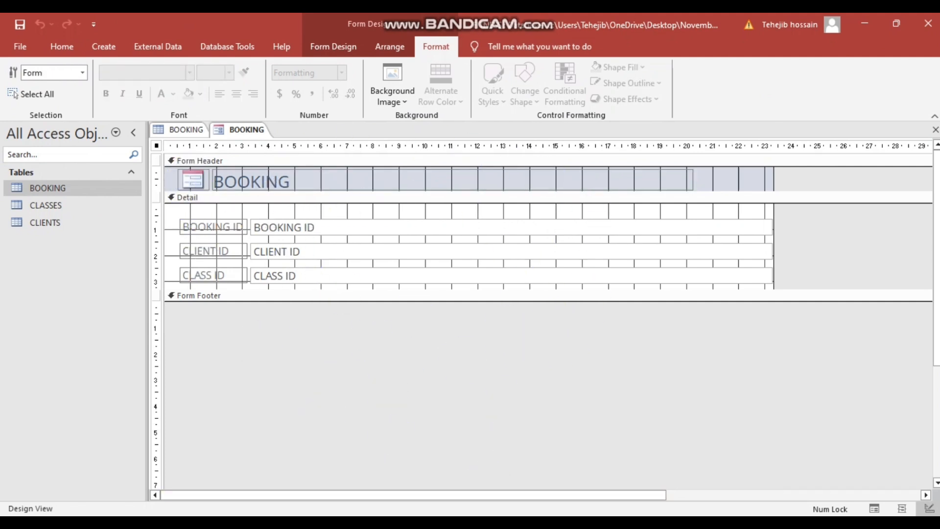
pyautogui.click(197, 182)
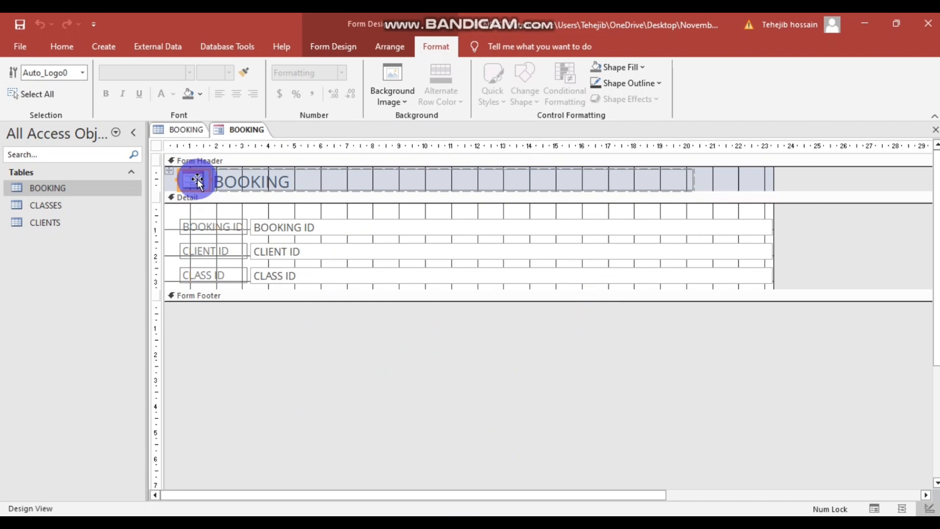
pyautogui.press('Delete')
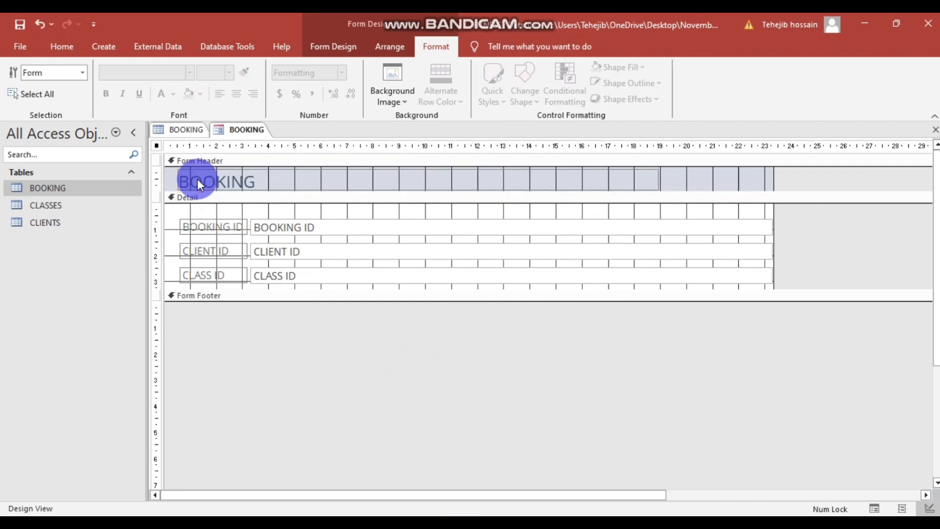
pyautogui.click(198, 182)
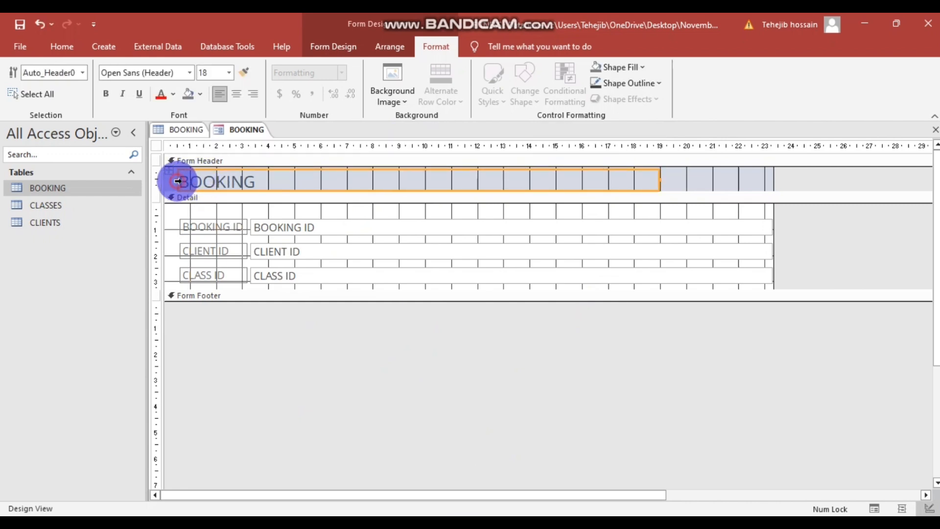
pyautogui.click(193, 182)
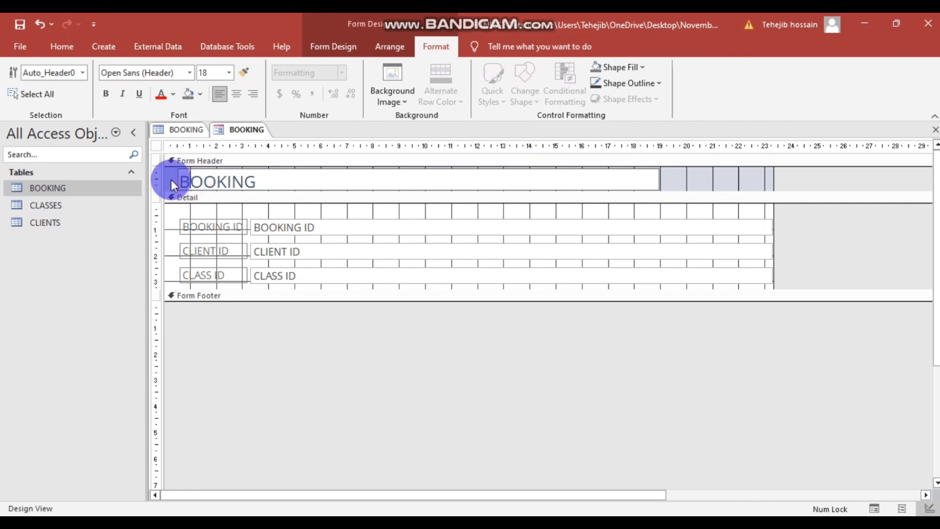
pyautogui.click(375, 364)
pyautogui.click(416, 77)
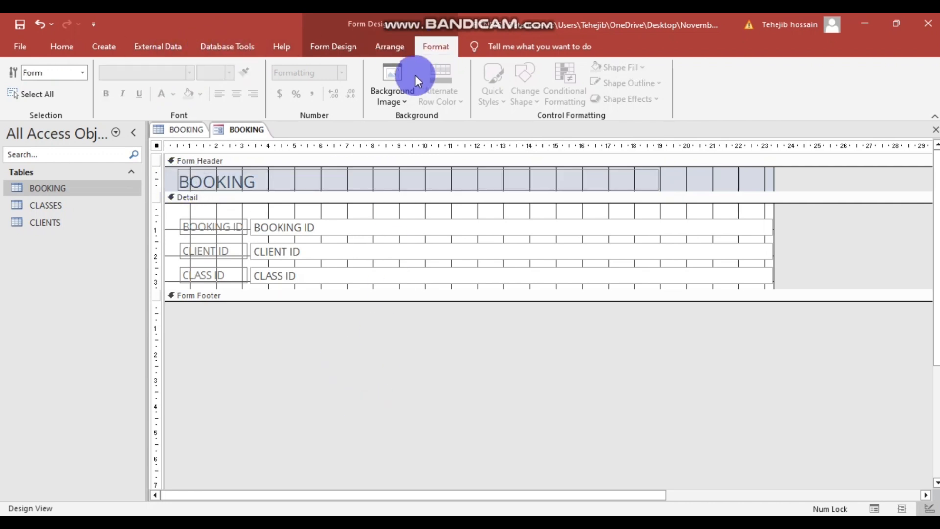
pyautogui.click(327, 49)
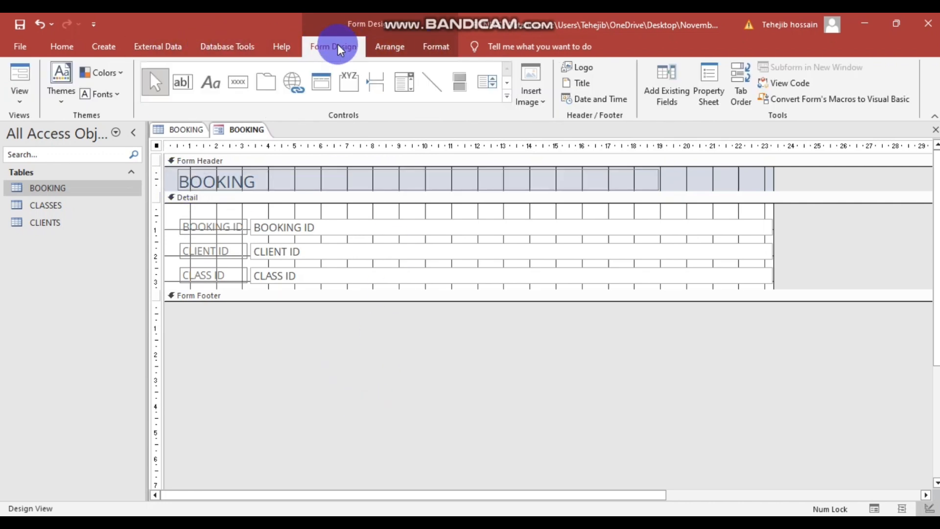
# - Insert the EWF LOGO image from Desktop > working into the top left of the header
pyautogui.click(586, 71)
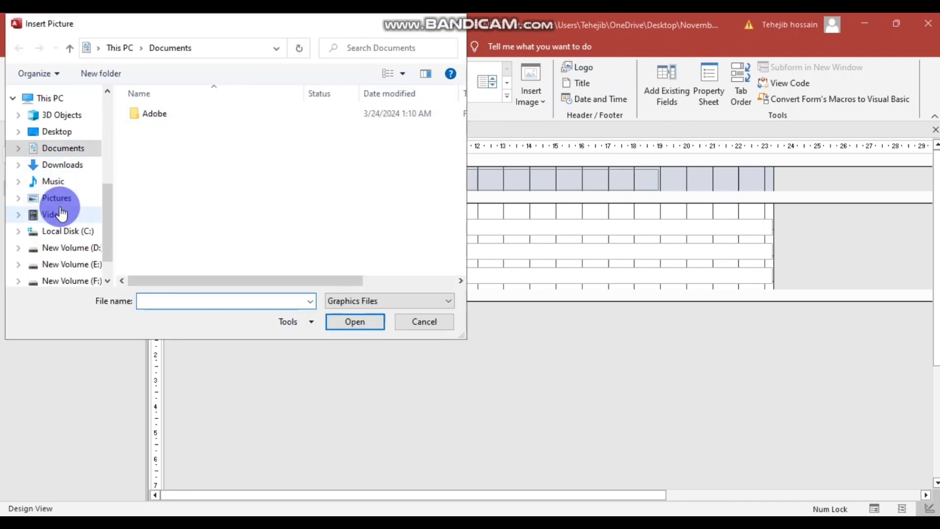
pyautogui.scroll(-2, 86, 230)
pyautogui.scroll(1, 69, 179)
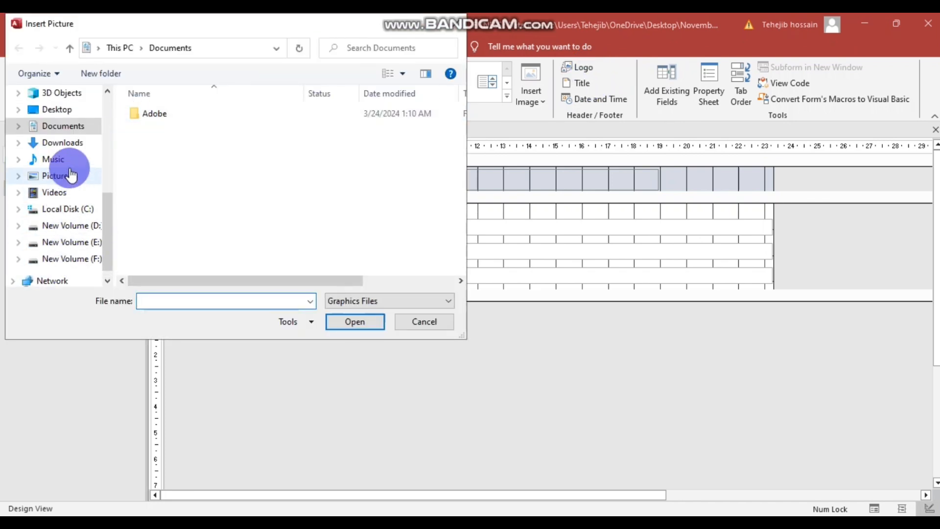
pyautogui.click(69, 108)
pyautogui.doubleClick(183, 129)
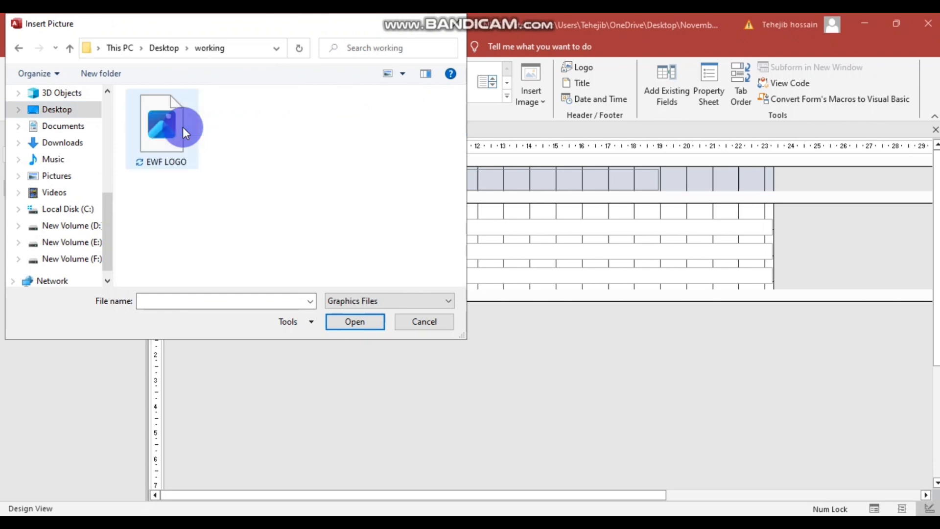
pyautogui.click(183, 128)
pyautogui.click(337, 321)
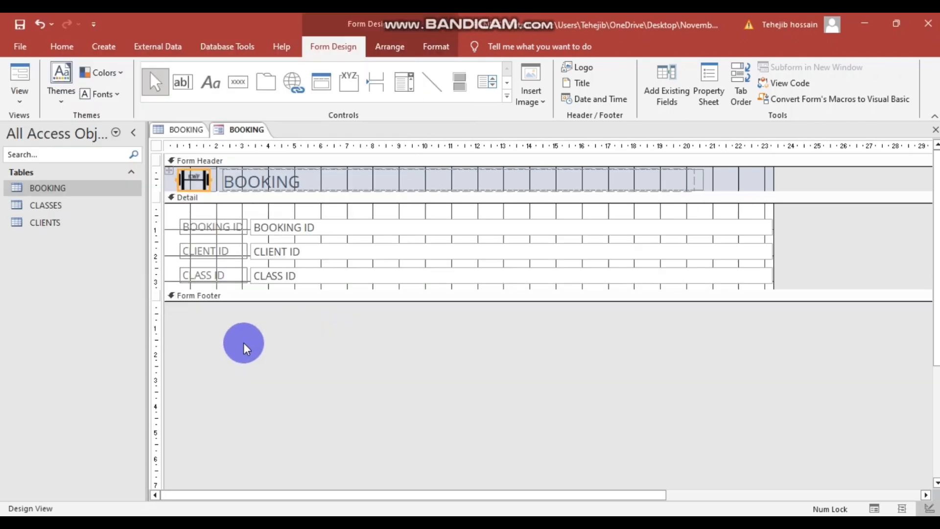
pyautogui.click(271, 336)
pyautogui.click(226, 318)
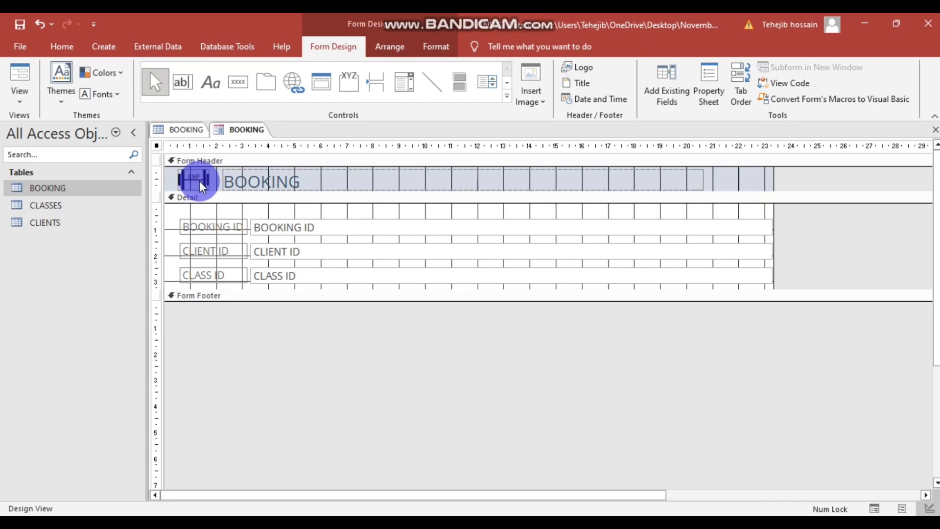
pyautogui.click(326, 178)
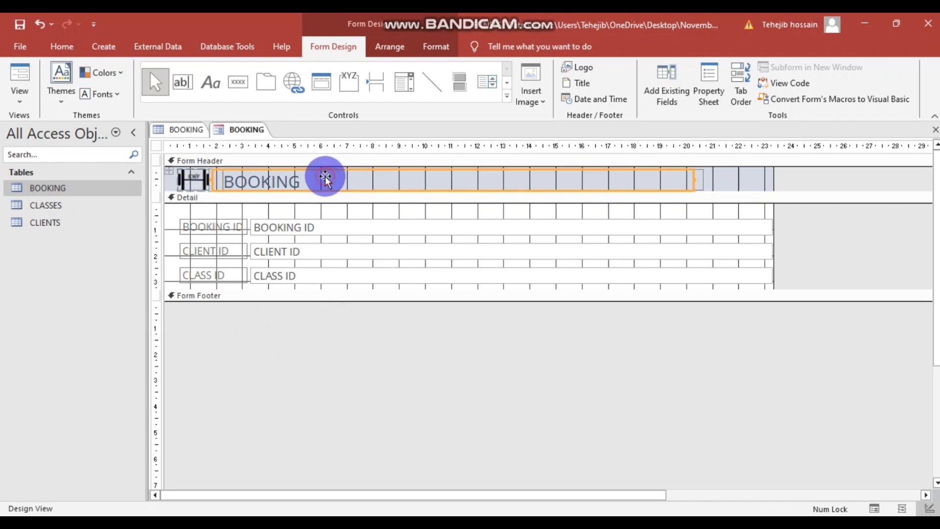
# - In the task PDF, select the required title text 'Class Booking Form'
pyautogui.moveTo(383, 519)
pyautogui.click(413, 476)
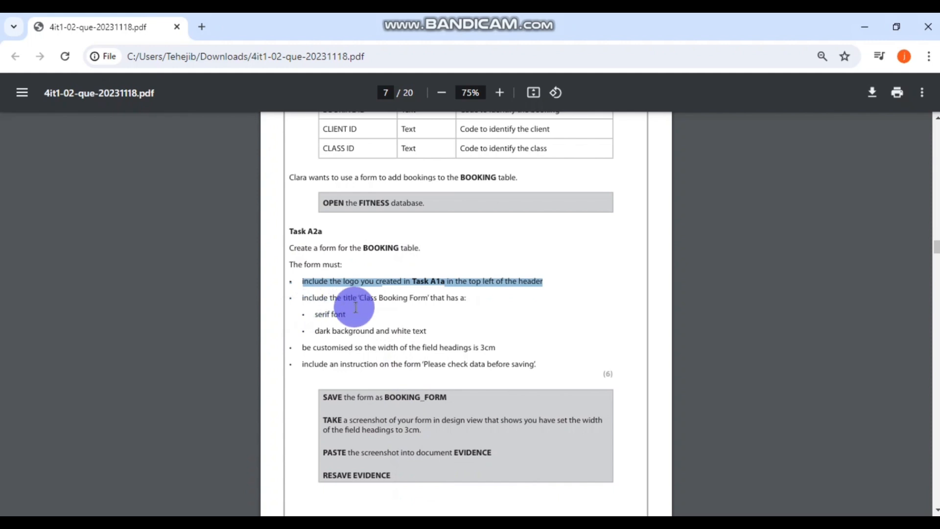
pyautogui.moveTo(362, 296); pyautogui.dragTo(414, 297)
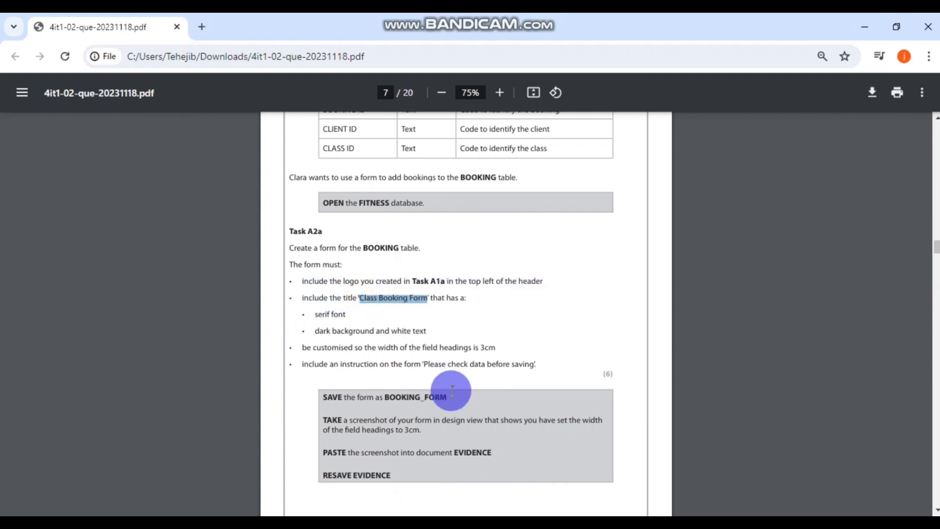
# - Paste 'Class Booking Form' as the header title using the Property Sheet
pyautogui.hotkey('alt', 'Tab')
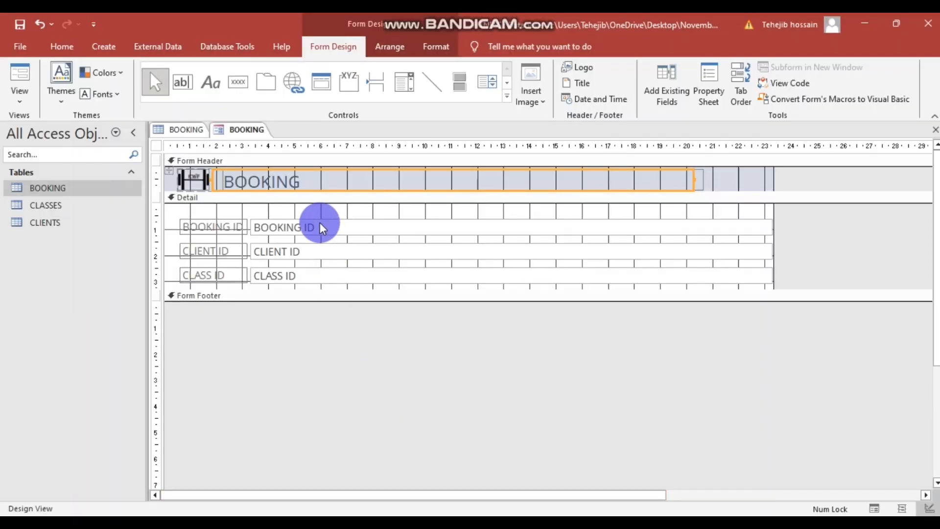
pyautogui.doubleClick(296, 182)
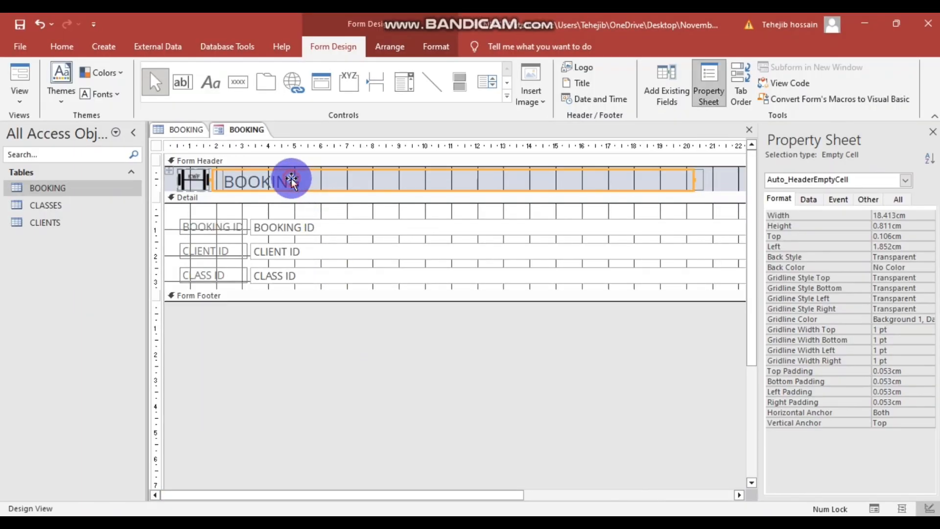
pyautogui.click(590, 82)
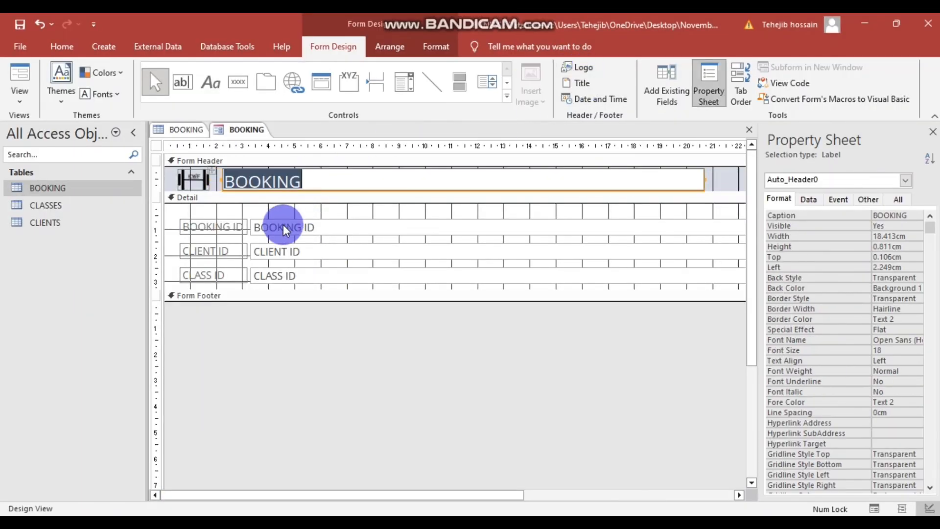
pyautogui.write('Class Booking Form')
pyautogui.click(367, 356)
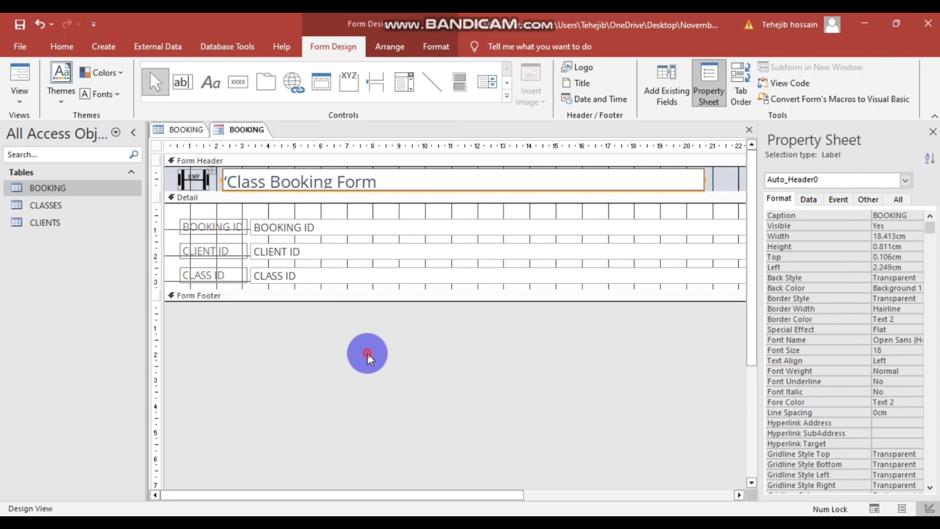
# - Remove the stray quote mark from the title, then return to the task PDF
pyautogui.click(234, 181)
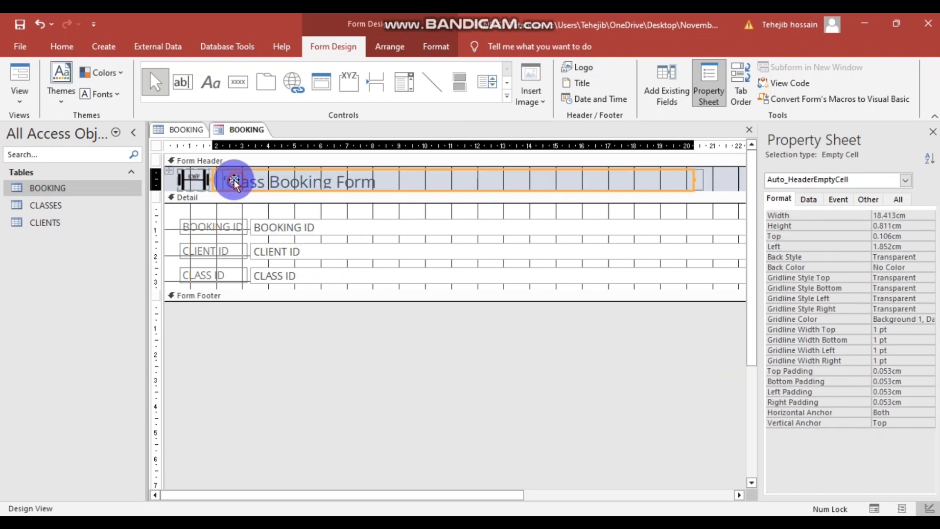
pyautogui.click(580, 82)
pyautogui.click(227, 182)
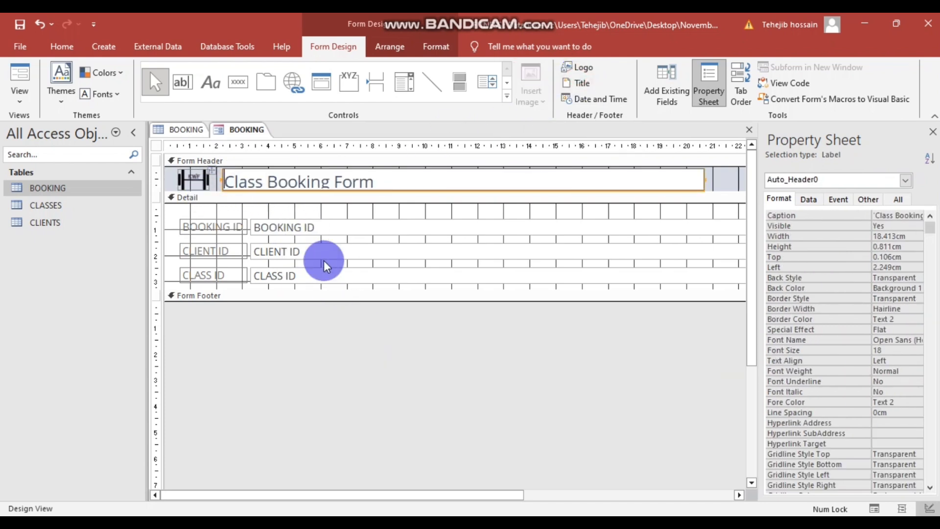
pyautogui.click(425, 417)
pyautogui.click(352, 182)
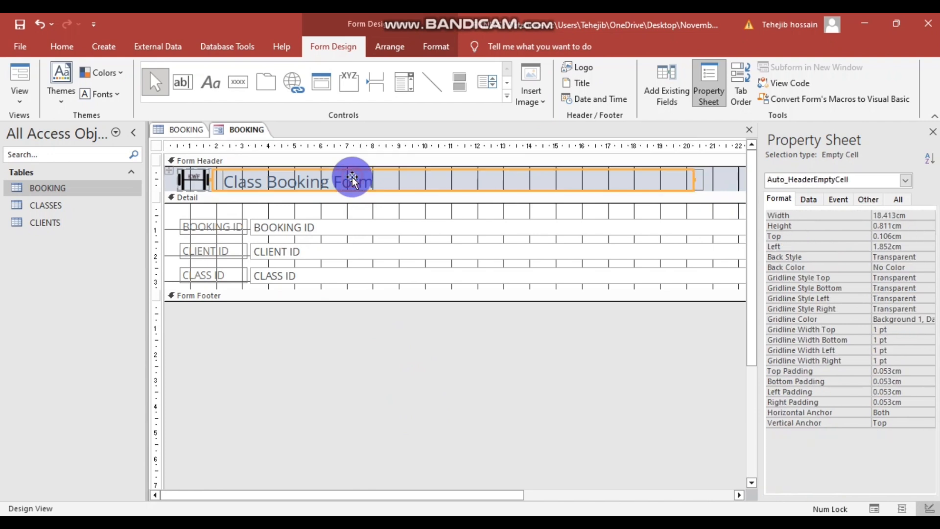
pyautogui.click(380, 377)
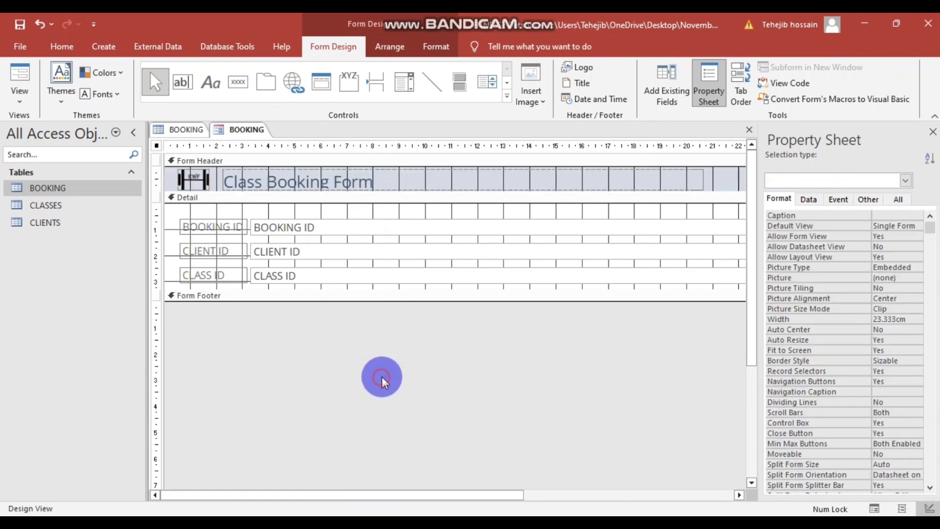
pyautogui.hotkey('alt', 'Tab')
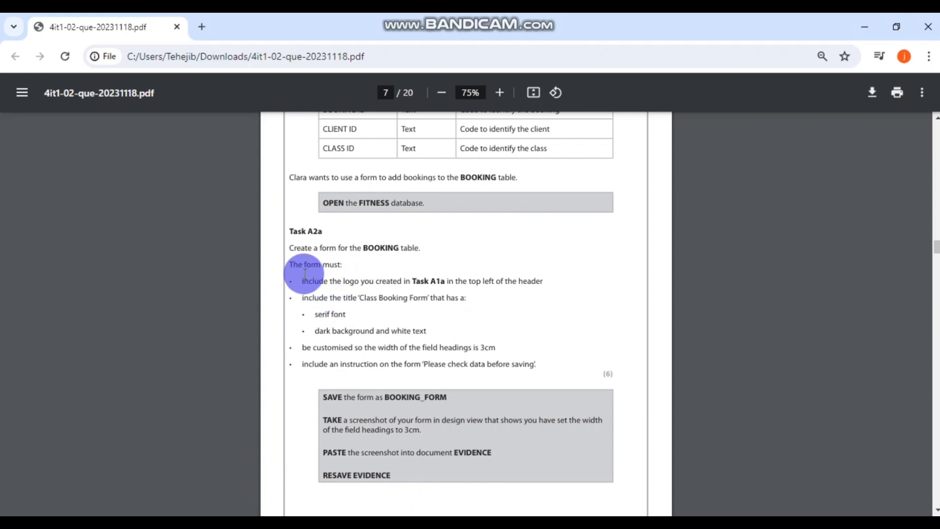
pyautogui.moveTo(297, 281); pyautogui.dragTo(550, 281)
pyautogui.click(514, 300)
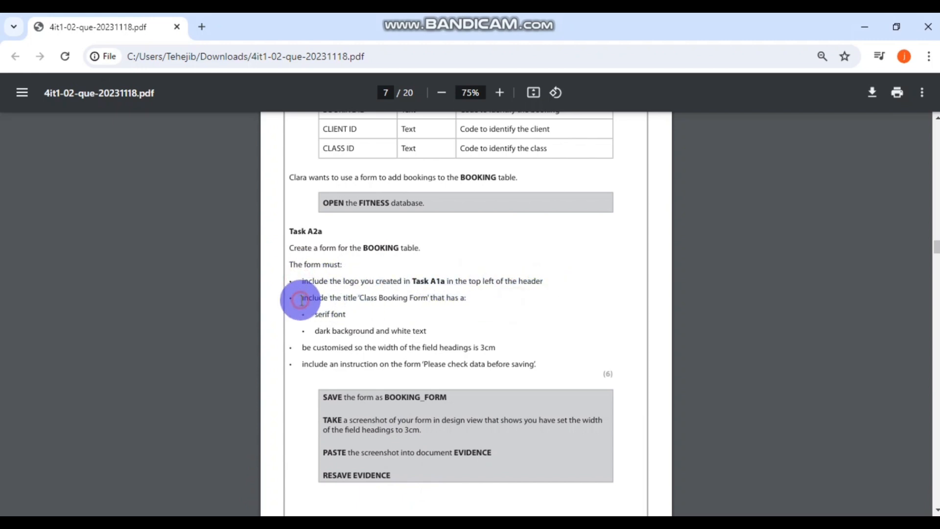
pyautogui.moveTo(304, 301); pyautogui.dragTo(466, 294)
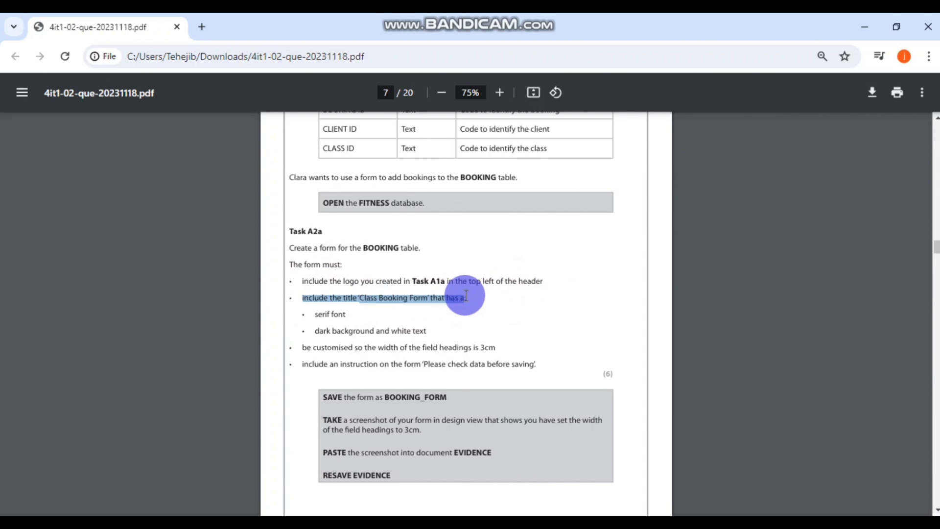
pyautogui.click(312, 314)
pyautogui.moveTo(312, 315); pyautogui.dragTo(447, 329)
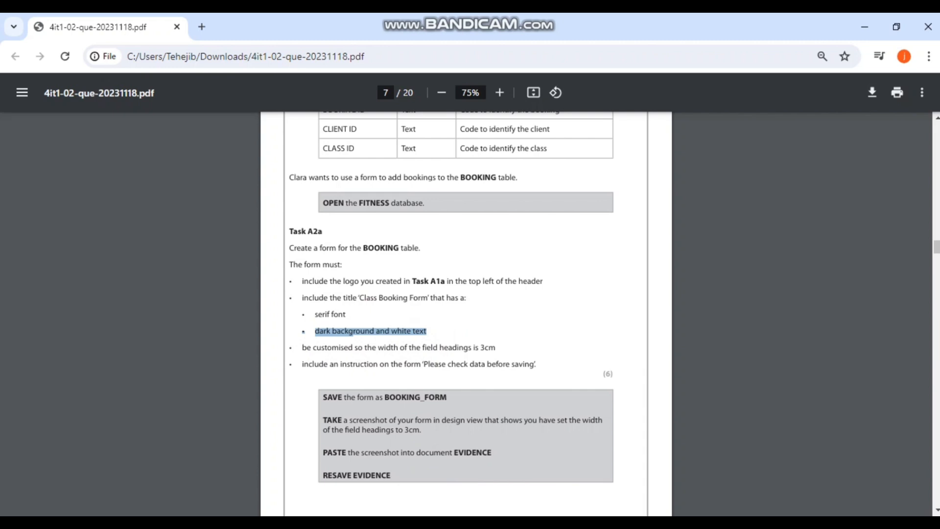
pyautogui.moveTo(453, 524)
pyautogui.click(453, 523)
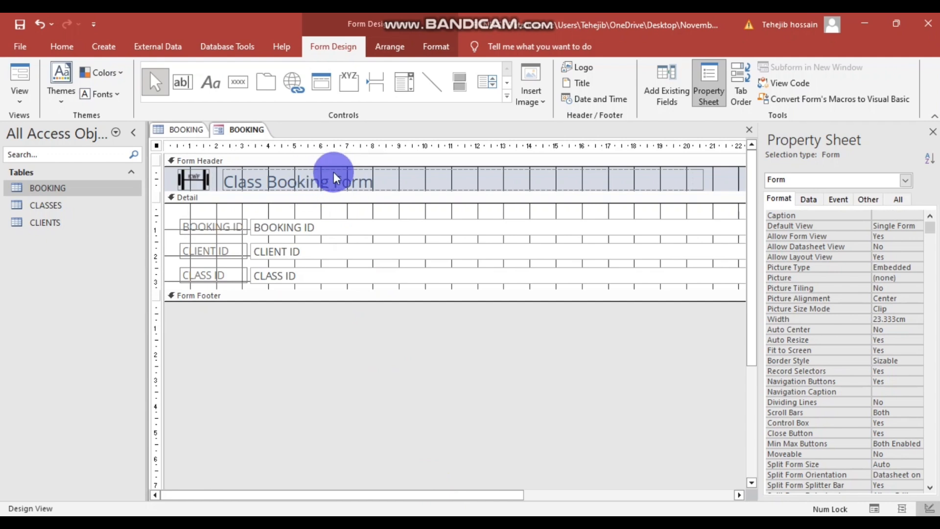
# - Select the Class Booking Form title label in the form header
pyautogui.click(342, 180)
pyautogui.click(379, 434)
pyautogui.moveTo(724, 178); pyautogui.dragTo(174, 176)
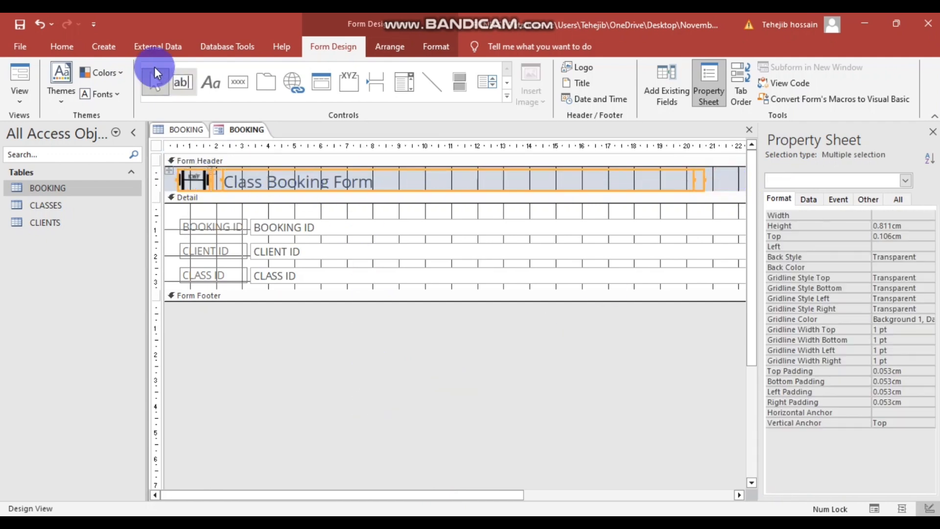
pyautogui.click(64, 46)
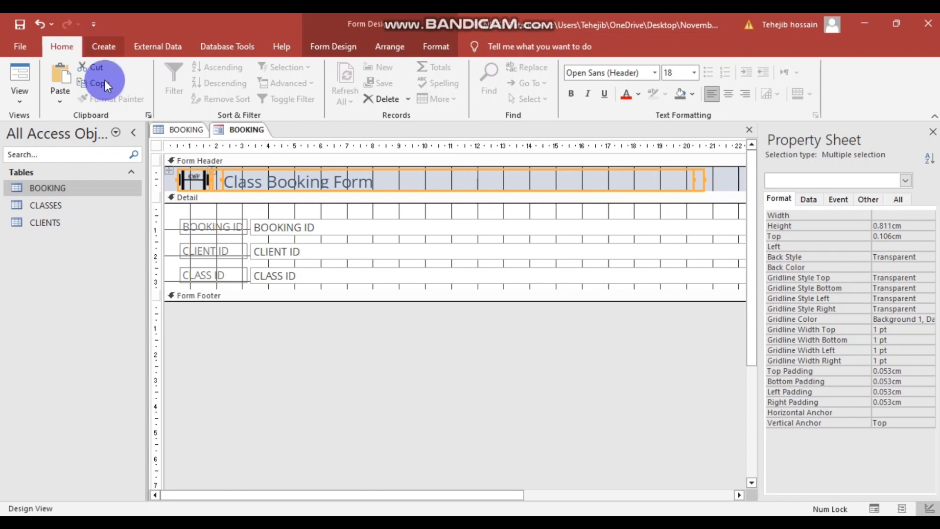
pyautogui.click(319, 305)
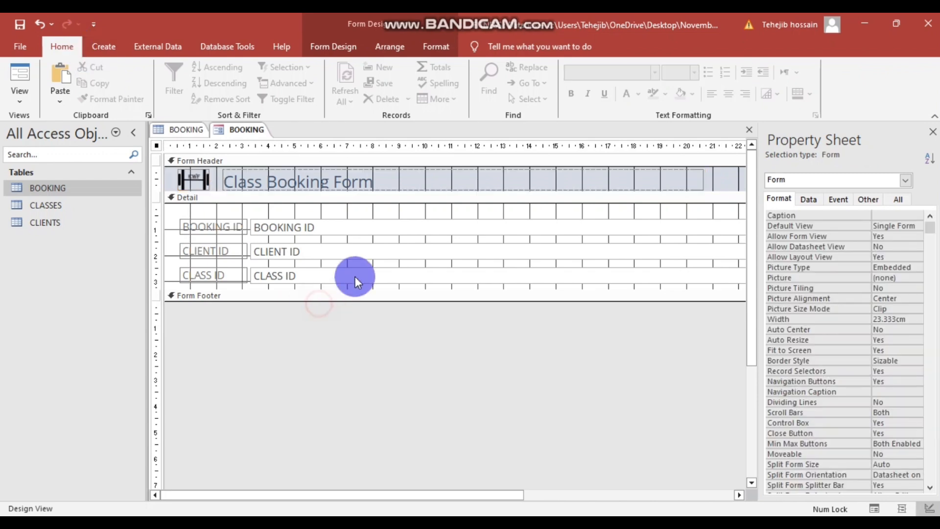
pyautogui.click(382, 181)
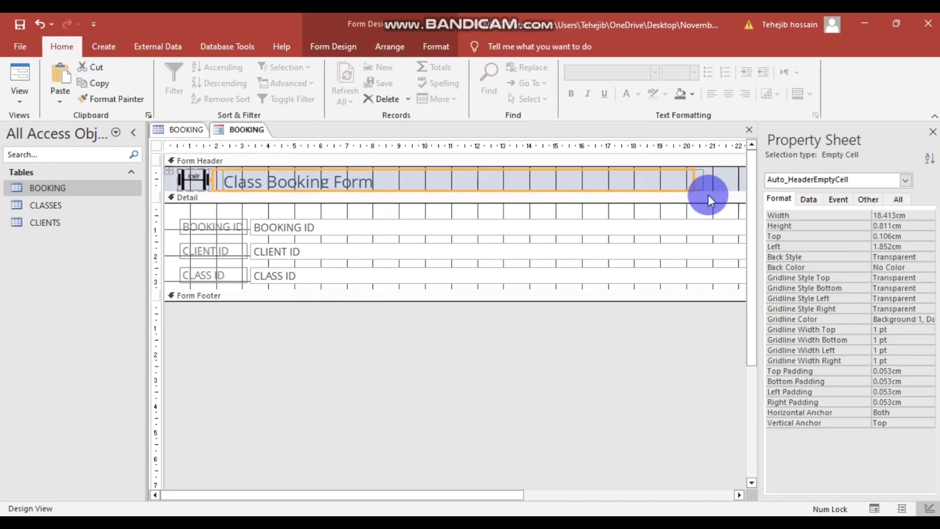
pyautogui.click(315, 45)
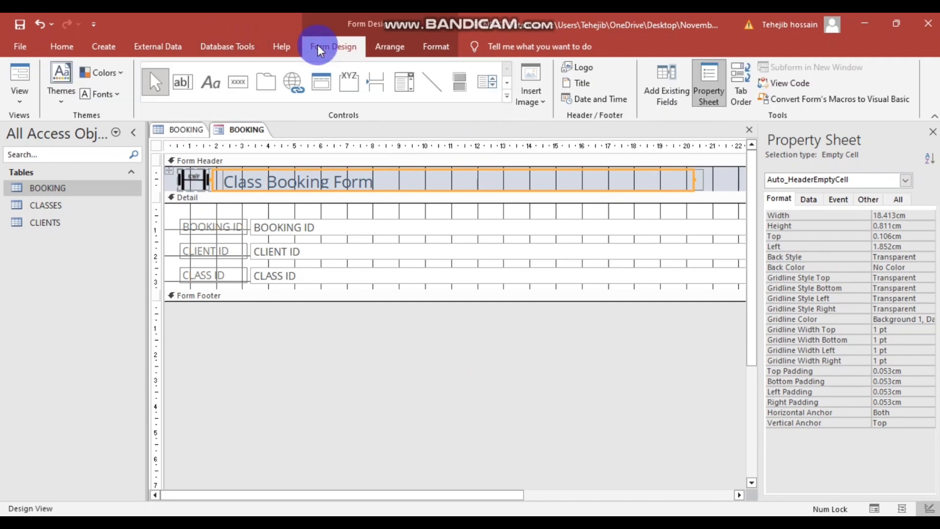
pyautogui.click(586, 86)
pyautogui.click(495, 274)
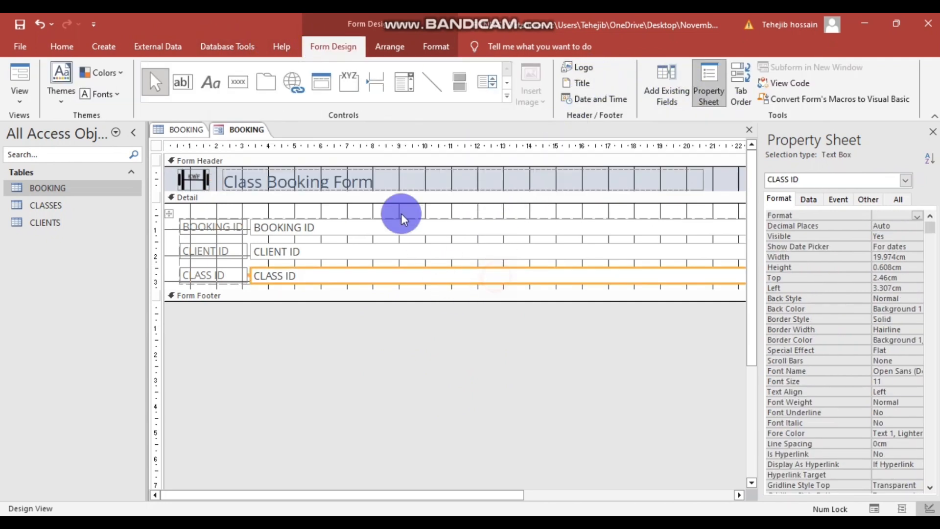
pyautogui.click(424, 177)
pyautogui.click(585, 83)
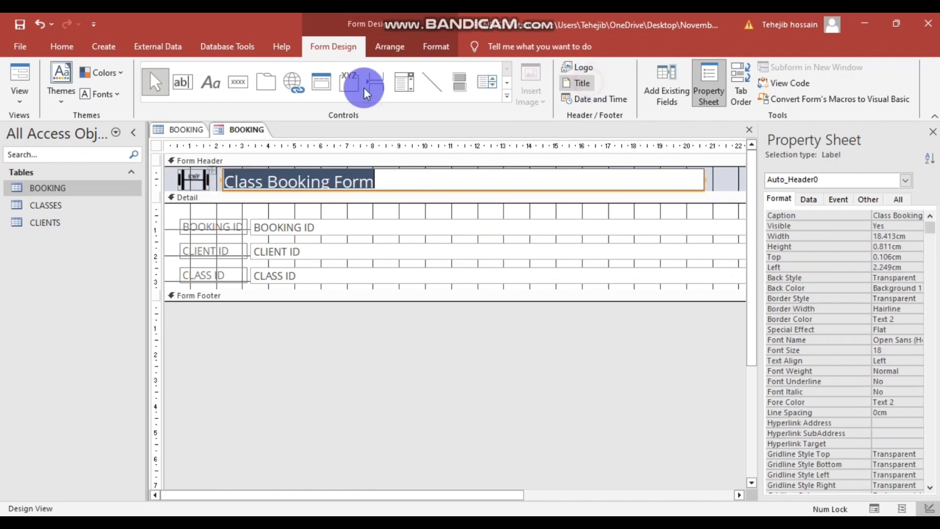
# - Make the title text white on a black background
pyautogui.click(64, 46)
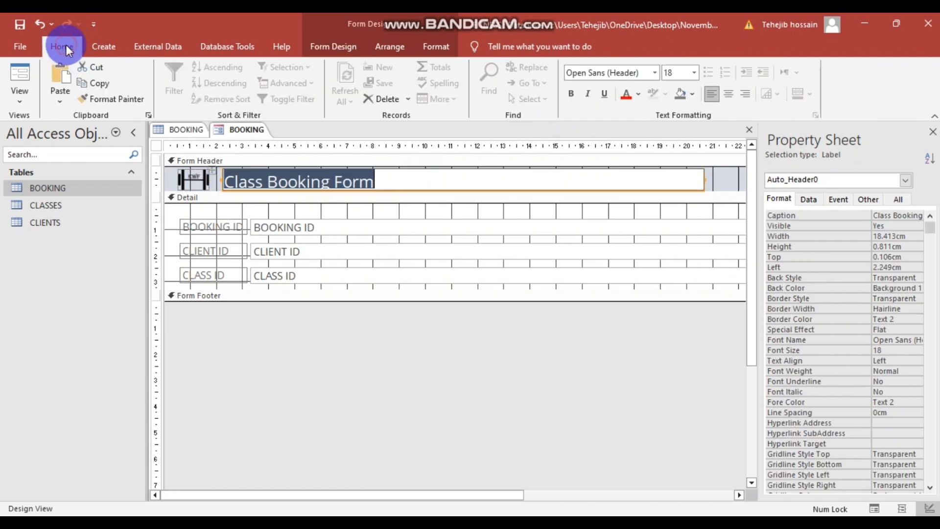
pyautogui.click(638, 94)
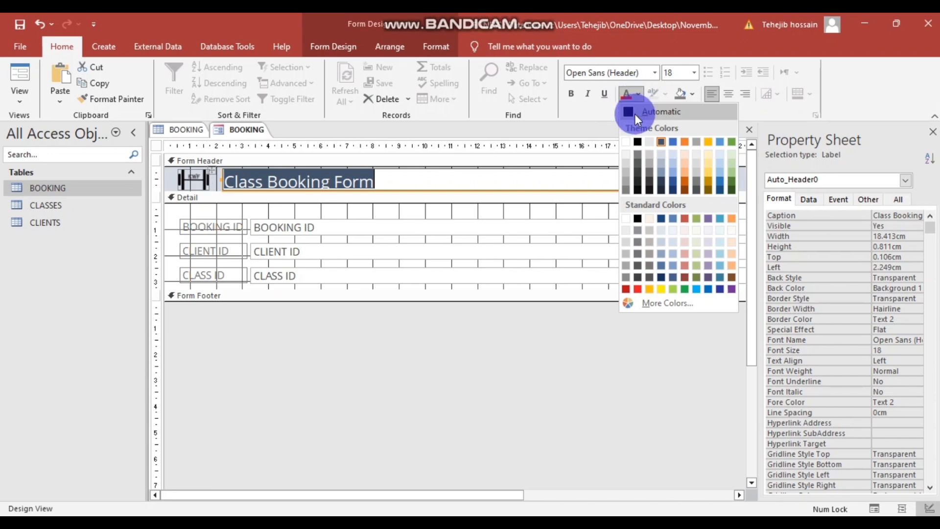
pyautogui.click(628, 141)
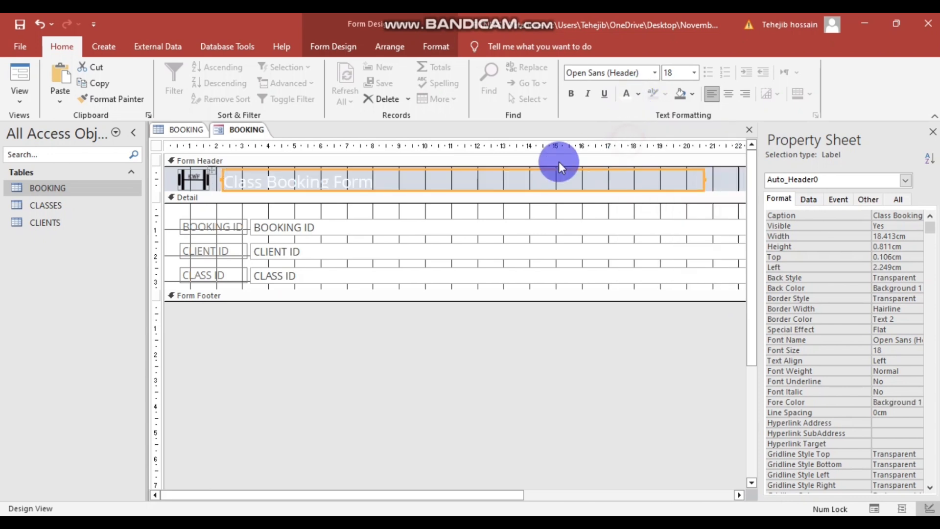
pyautogui.click(689, 93)
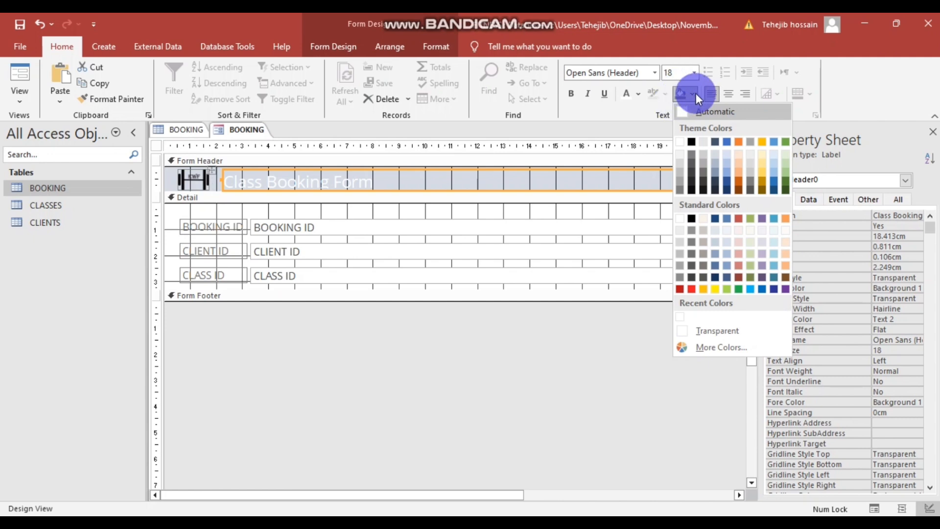
pyautogui.click(692, 142)
pyautogui.click(680, 362)
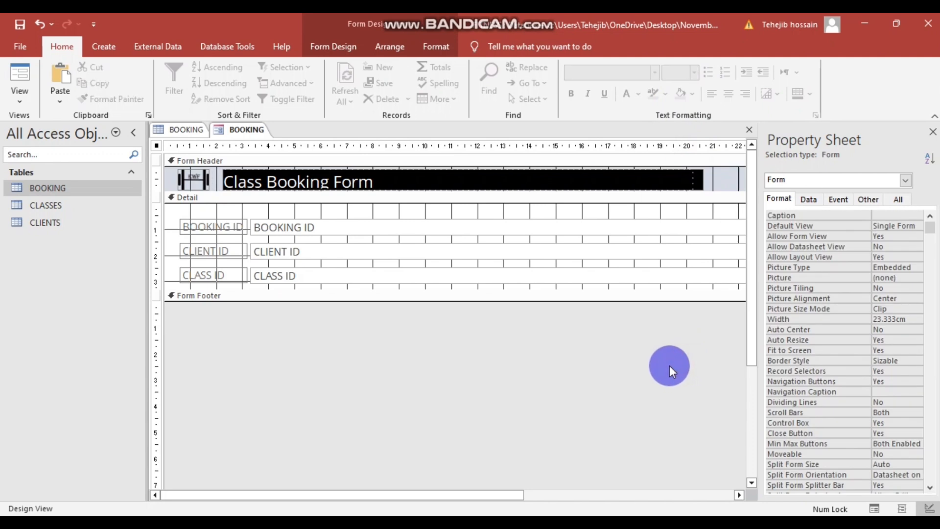
# - Drag the header/detail boundary down to make the form header taller
pyautogui.click(492, 359)
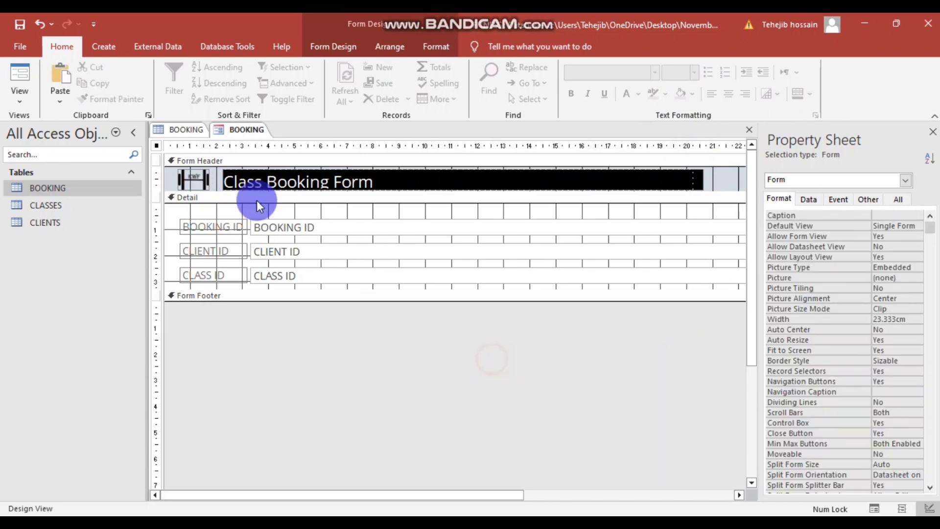
pyautogui.click(379, 181)
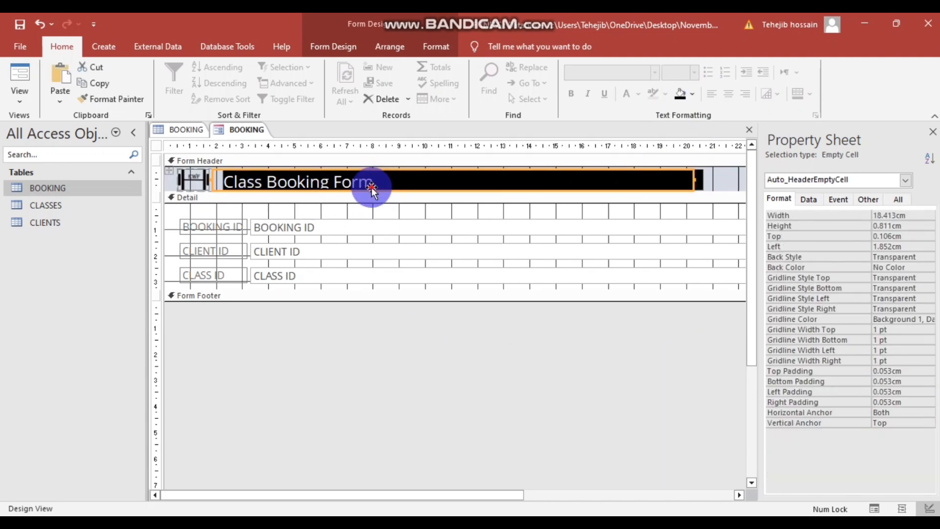
pyautogui.click(392, 345)
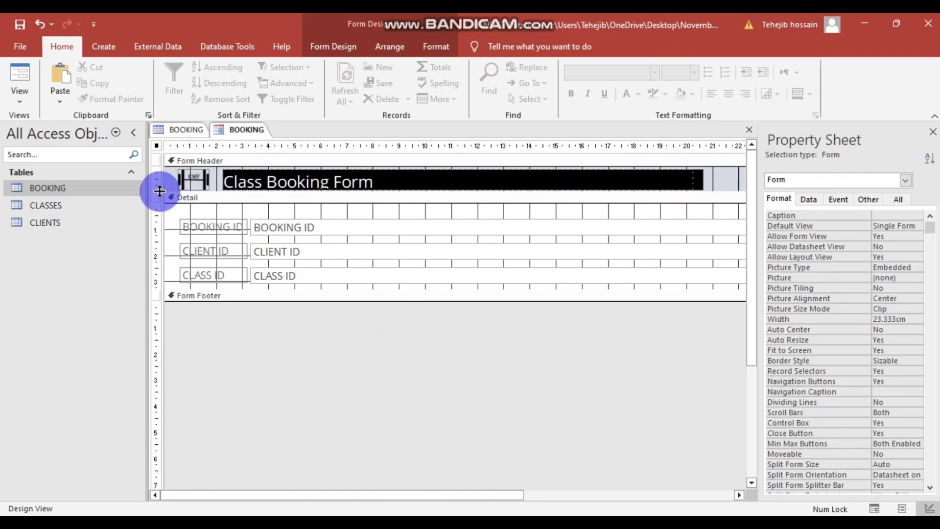
pyautogui.moveTo(158, 191); pyautogui.dragTo(155, 202)
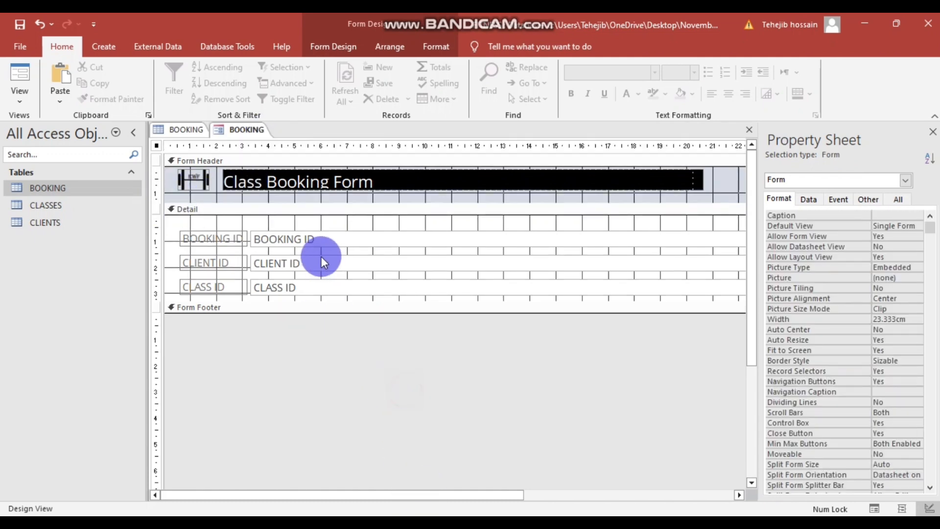
pyautogui.click(367, 182)
pyautogui.click(440, 376)
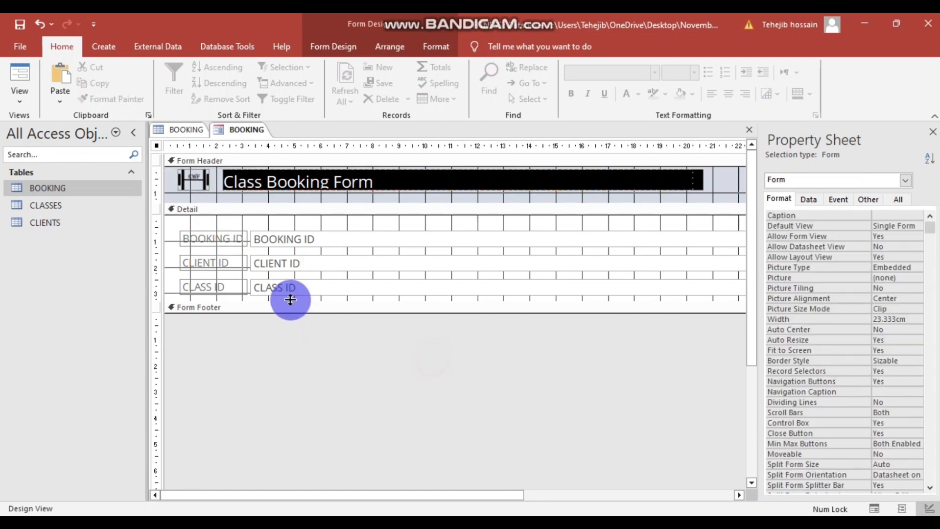
pyautogui.click(413, 478)
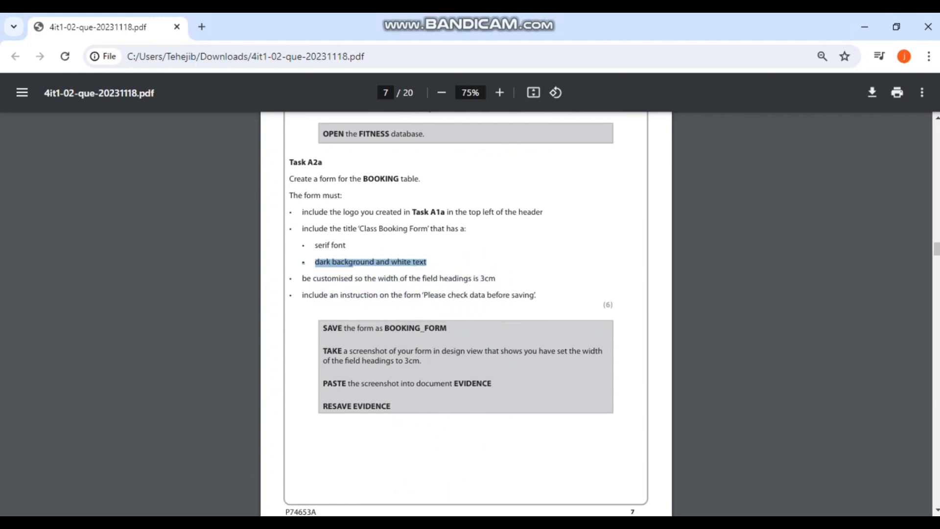
# - Change the BOOKING ID, CLIENT ID and CLASS ID heading labels' width from 2.593 to 3cm
pyautogui.hotkey('alt', 'Tab')
pyautogui.click(233, 354)
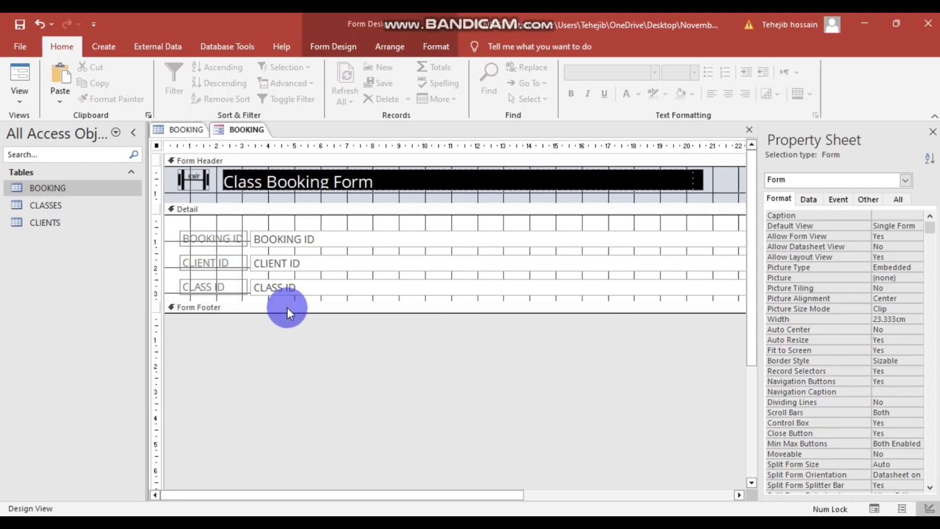
pyautogui.click(266, 307)
pyautogui.click(262, 360)
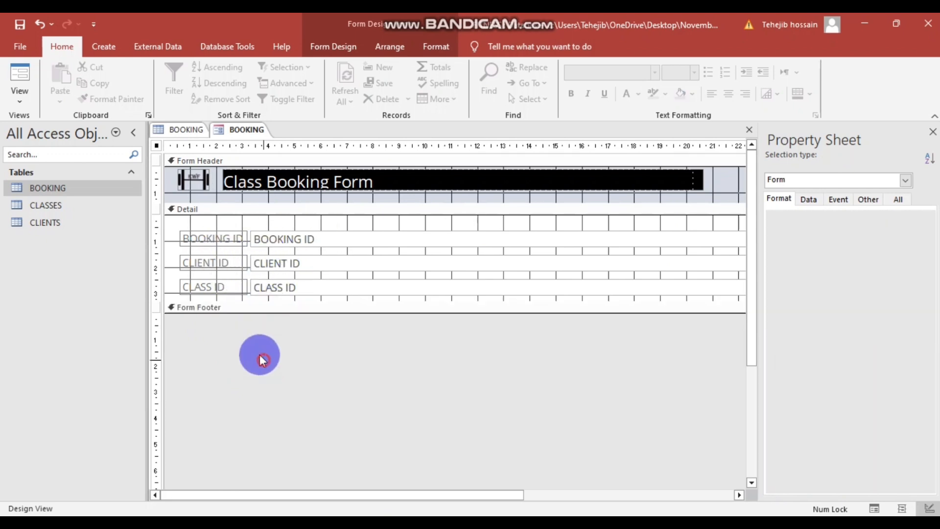
pyautogui.moveTo(174, 220); pyautogui.dragTo(226, 294)
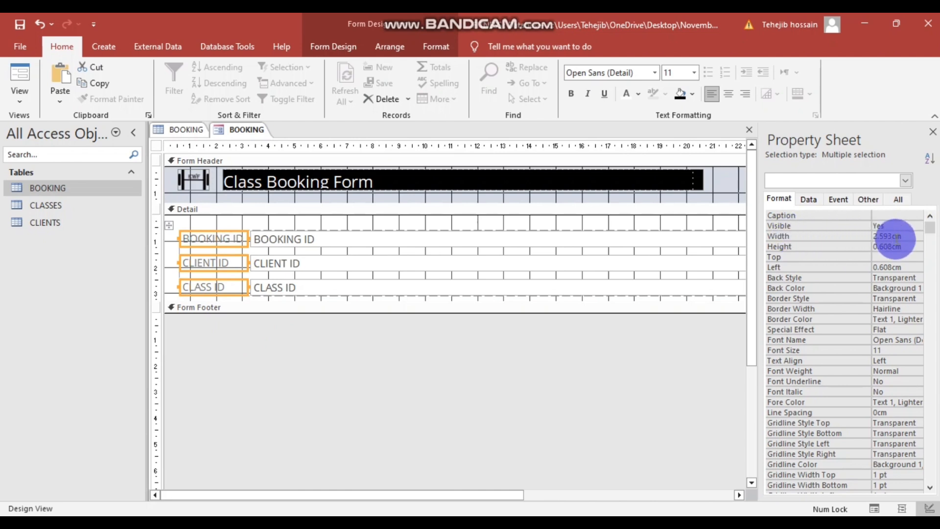
pyautogui.click(890, 236)
pyautogui.moveTo(890, 236); pyautogui.dragTo(871, 236)
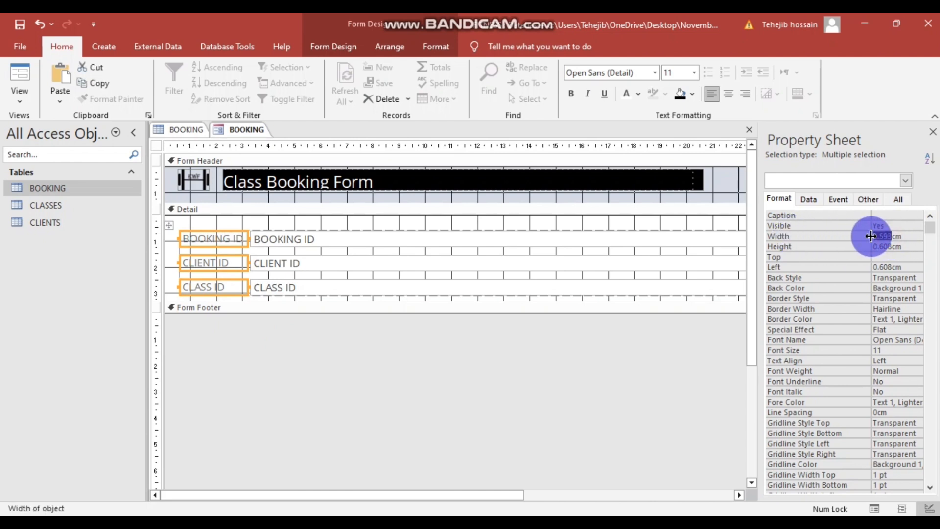
pyautogui.write('3')
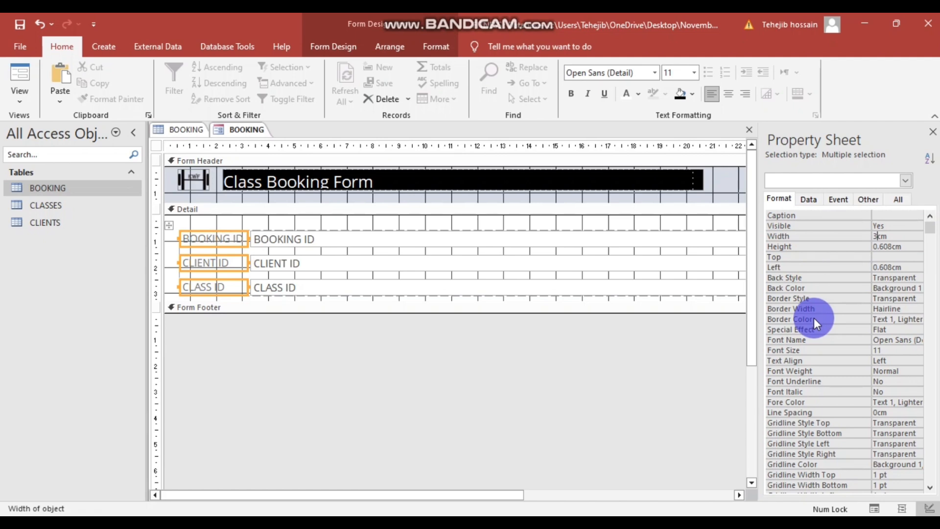
pyautogui.press('Return')
pyautogui.click(614, 376)
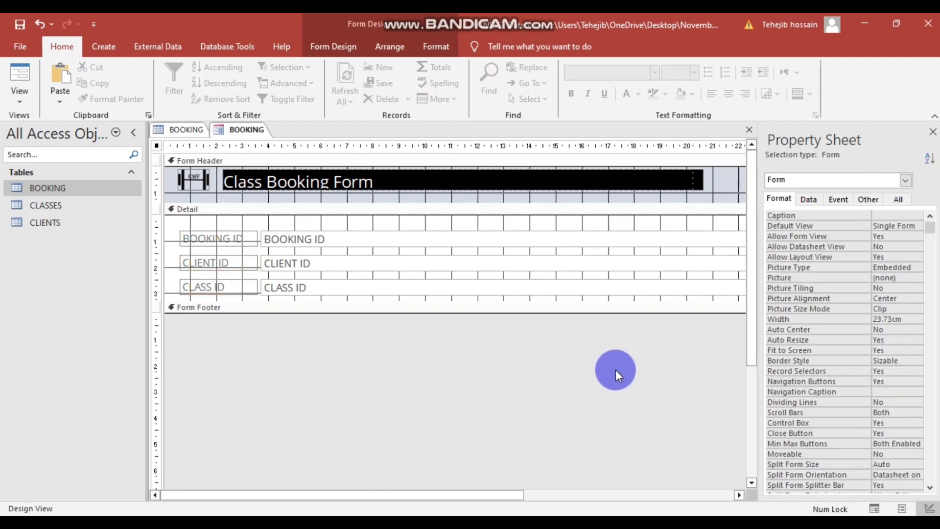
pyautogui.moveTo(179, 228); pyautogui.dragTo(226, 323)
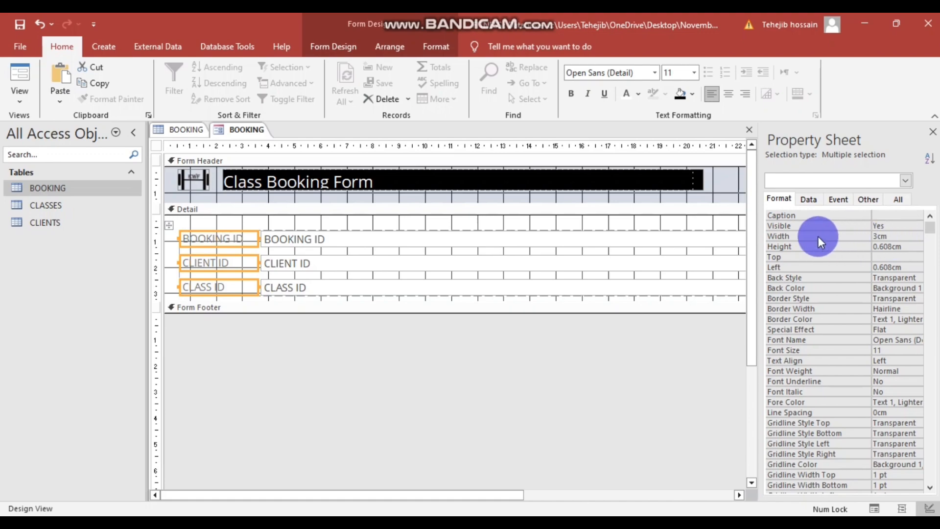
# - In the task PDF, highlight the 3cm heading-width and 'Please check data before saving' requirements
pyautogui.hotkey('alt', 'Tab')
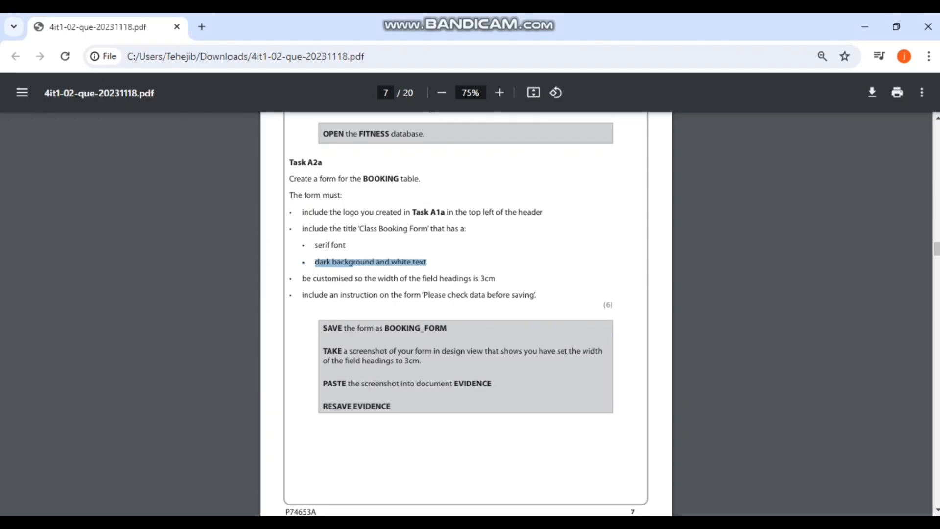
pyautogui.moveTo(299, 283); pyautogui.dragTo(495, 279)
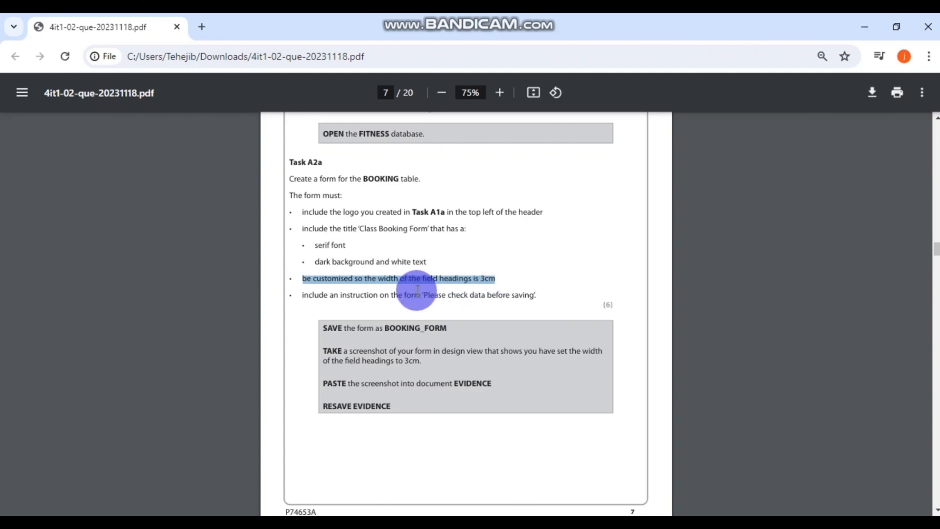
pyautogui.moveTo(300, 296); pyautogui.dragTo(538, 293)
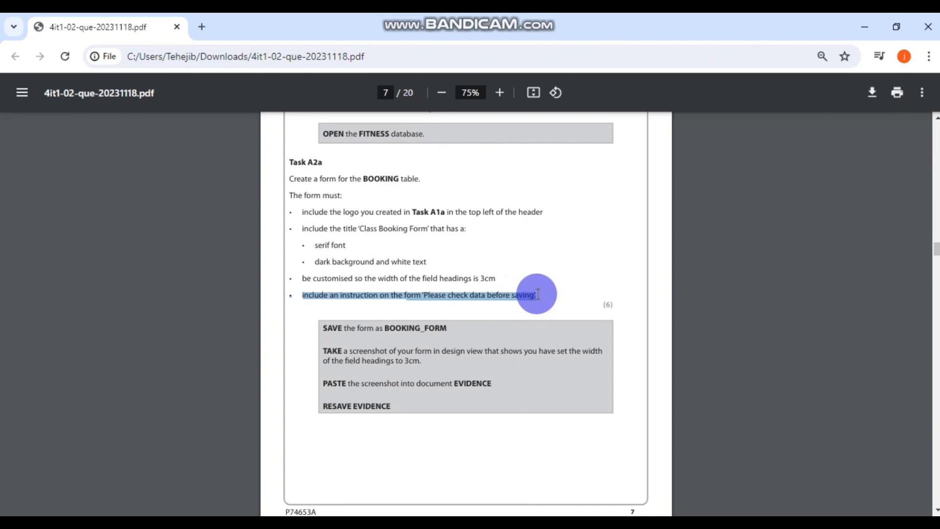
pyautogui.moveTo(453, 523)
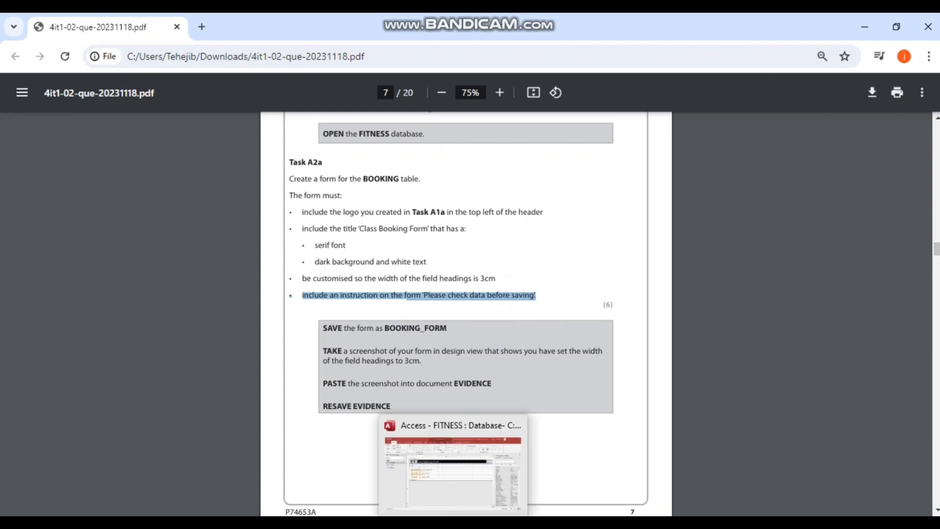
pyautogui.click(452, 490)
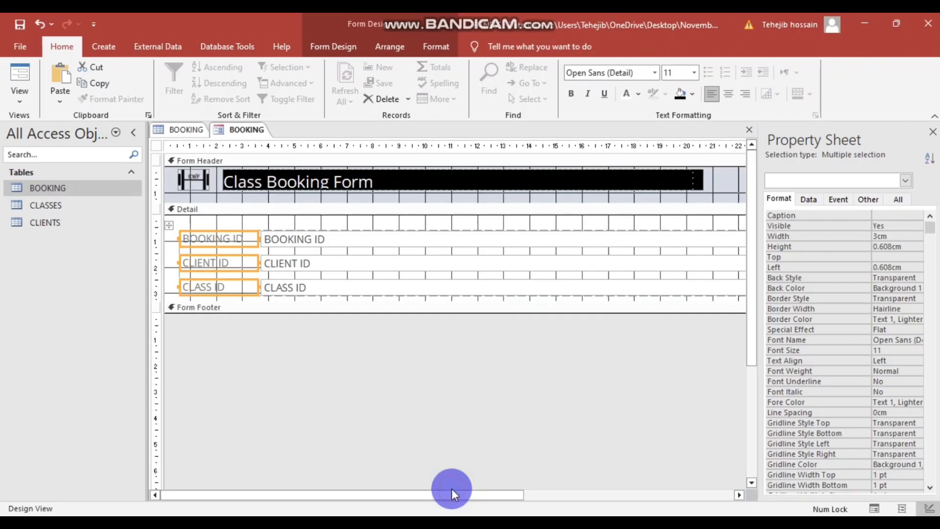
pyautogui.click(748, 372)
pyautogui.scroll(1, 524, 245)
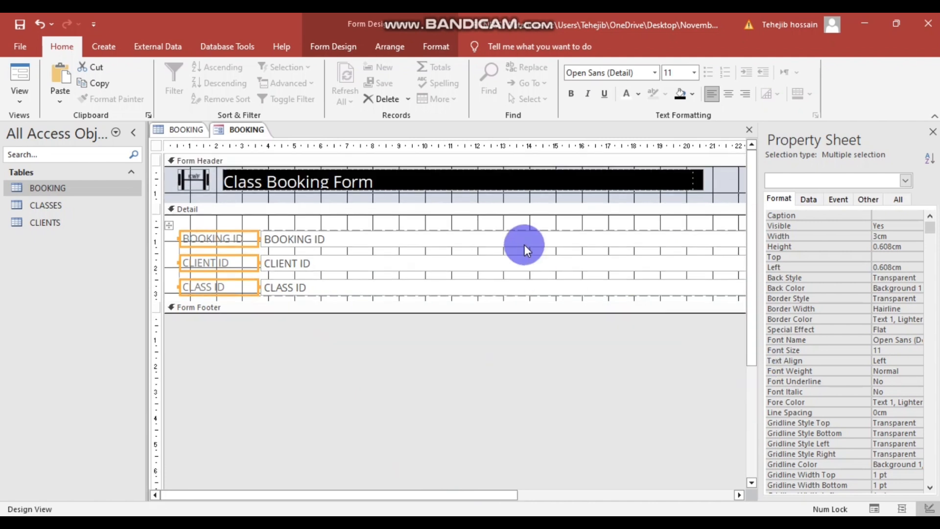
pyautogui.click(453, 333)
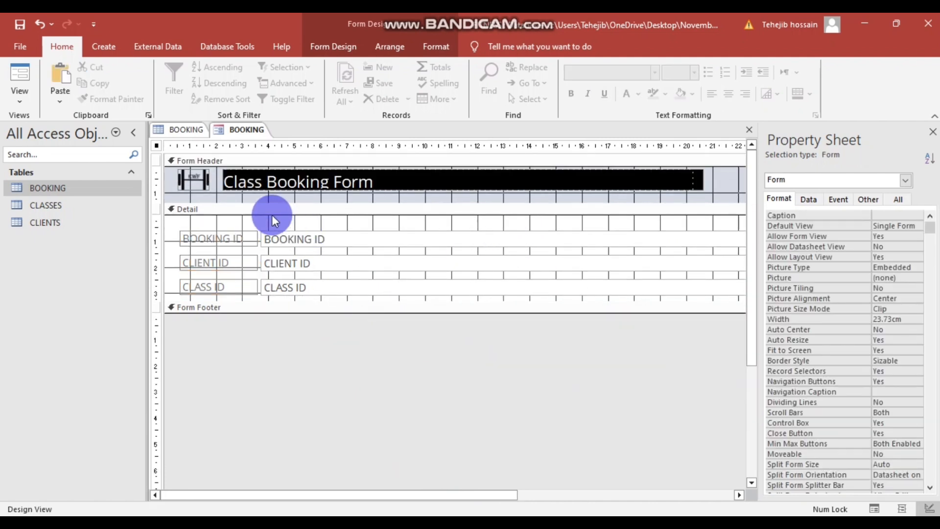
pyautogui.moveTo(272, 217); pyautogui.dragTo(312, 360)
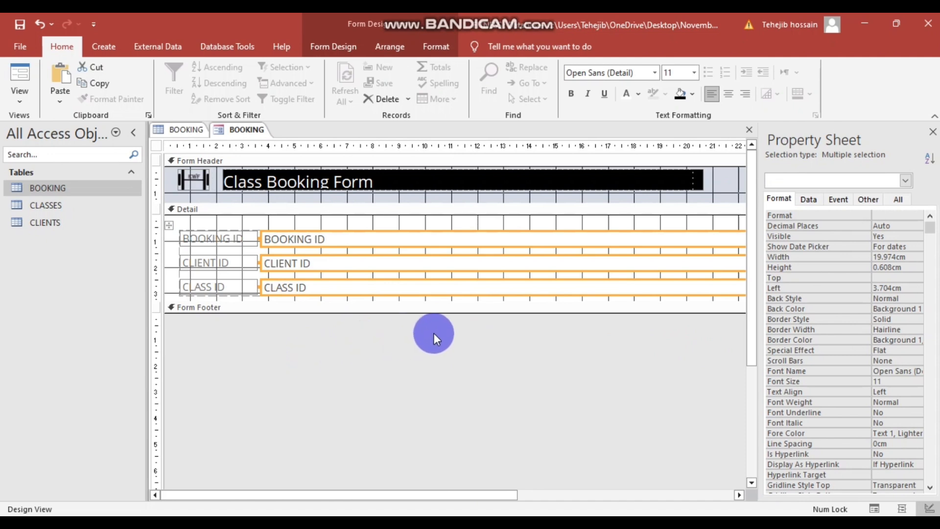
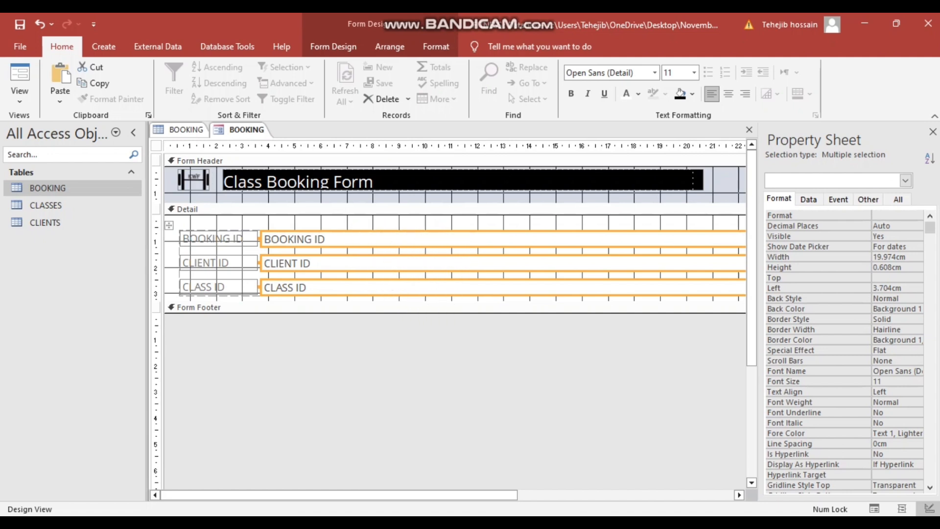
# - List all properties of the three ID boxes alphabetically on the Property Sheet's All tab
pyautogui.click(930, 162)
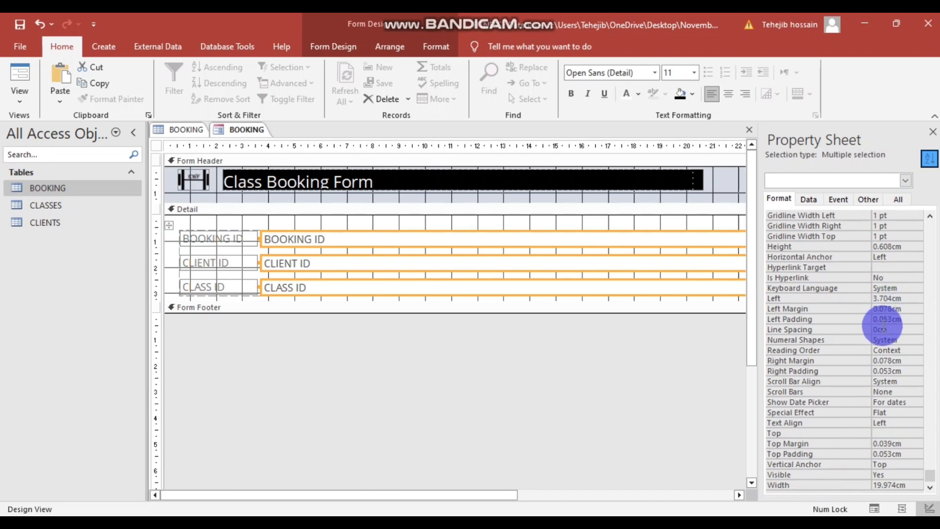
pyautogui.scroll(3, 881, 332)
pyautogui.scroll(-3, 881, 336)
pyautogui.scroll(8, 881, 333)
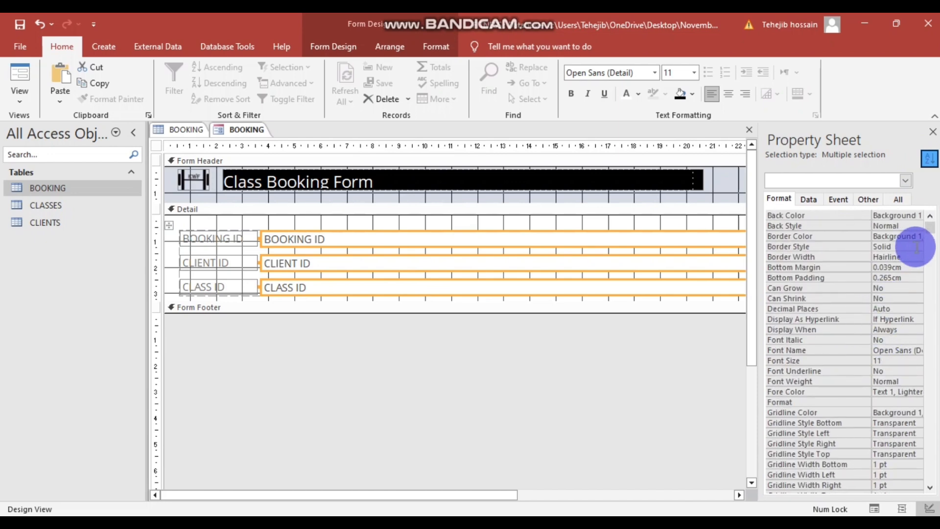
pyautogui.scroll(-2, 897, 384)
pyautogui.scroll(2, 892, 384)
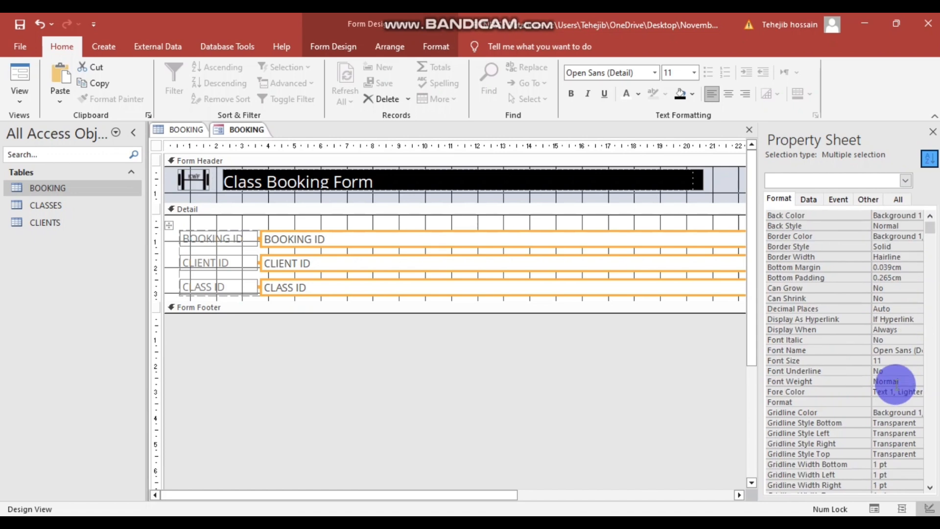
pyautogui.click(900, 200)
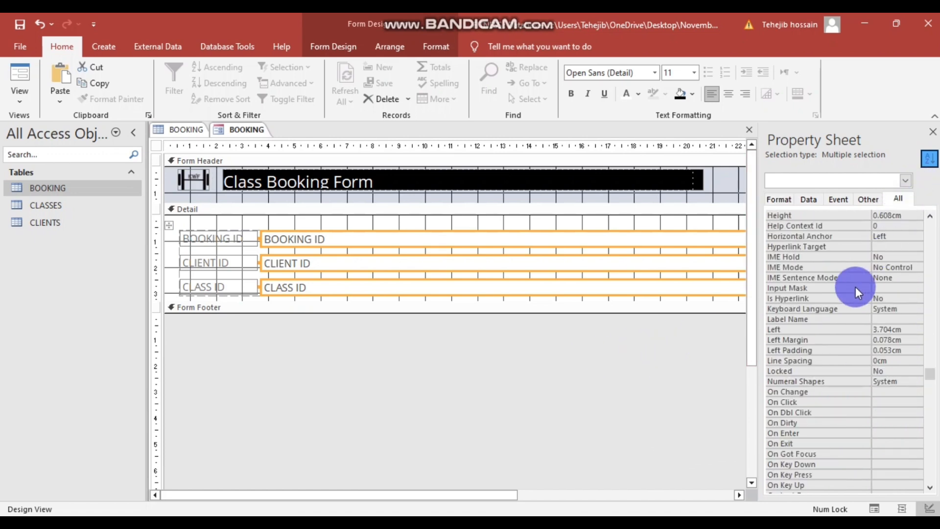
pyautogui.click(929, 158)
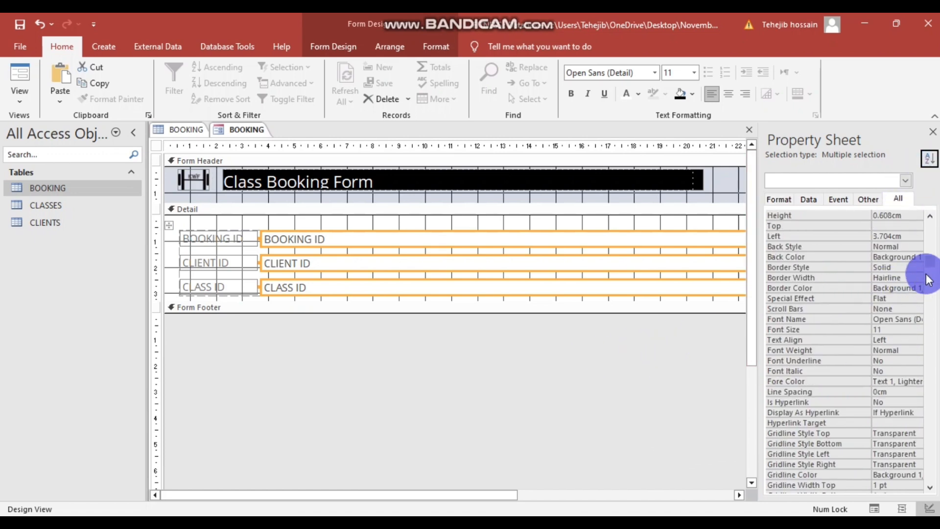
pyautogui.moveTo(934, 263); pyautogui.dragTo(936, 225)
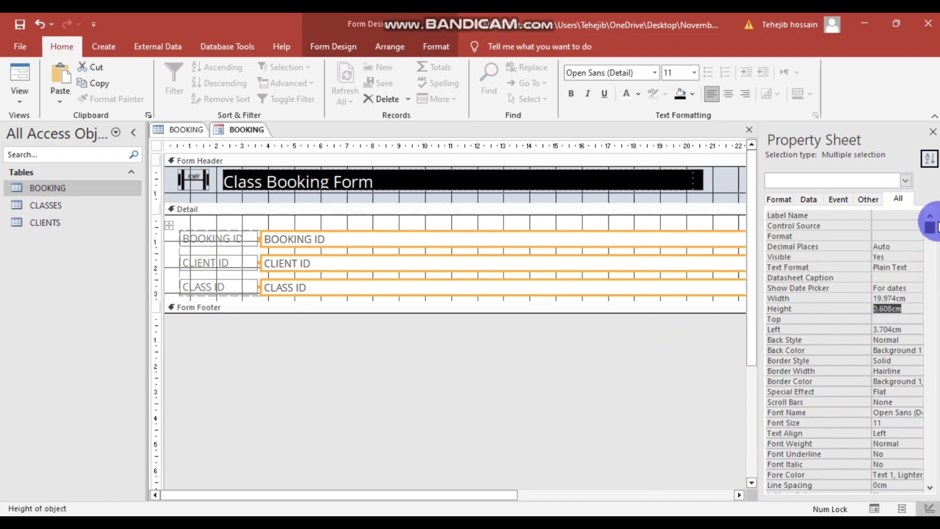
pyautogui.click(933, 163)
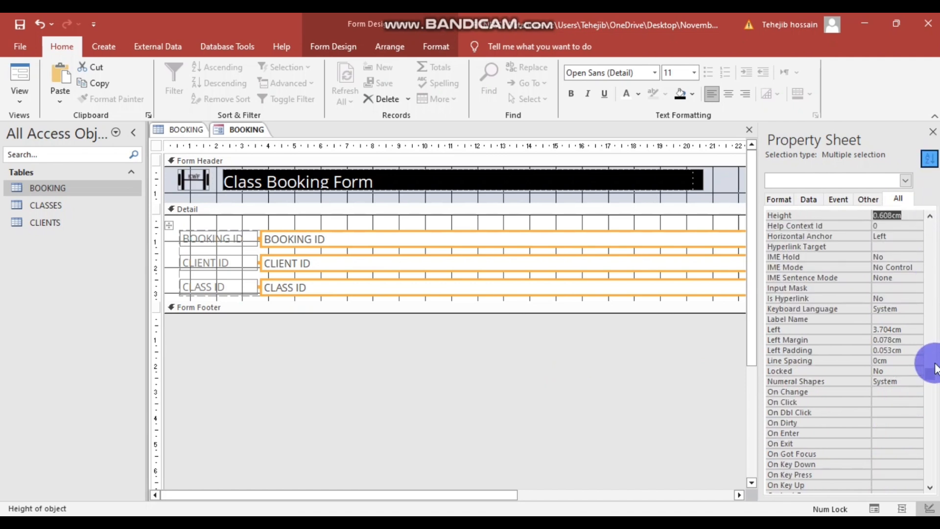
pyautogui.moveTo(930, 374); pyautogui.dragTo(936, 240)
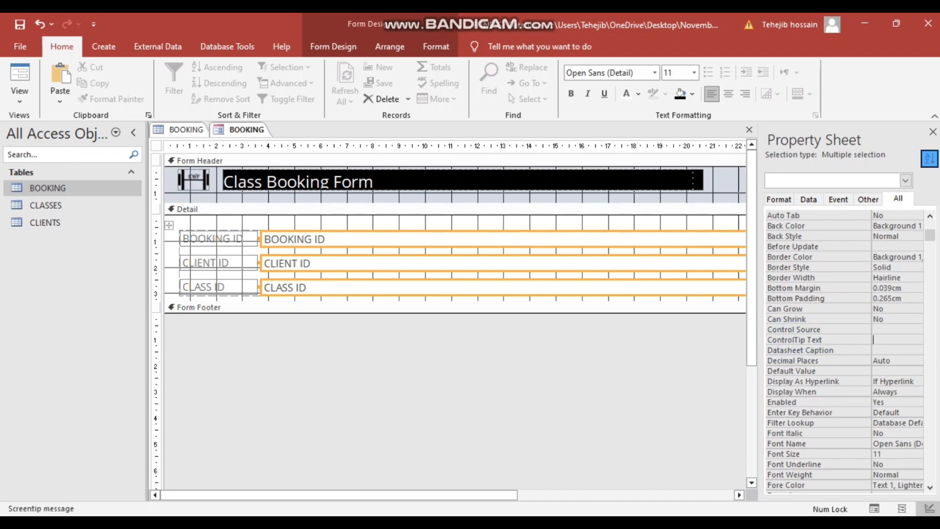
# - Copy 'Please check data before saving' from the question paper PDF
pyautogui.click(422, 493)
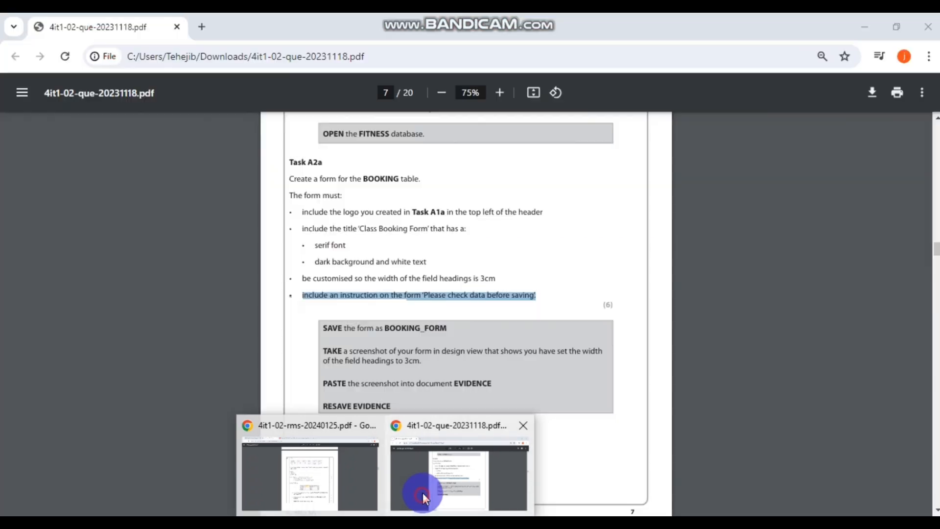
pyautogui.click(438, 297)
pyautogui.moveTo(422, 295); pyautogui.dragTo(536, 295)
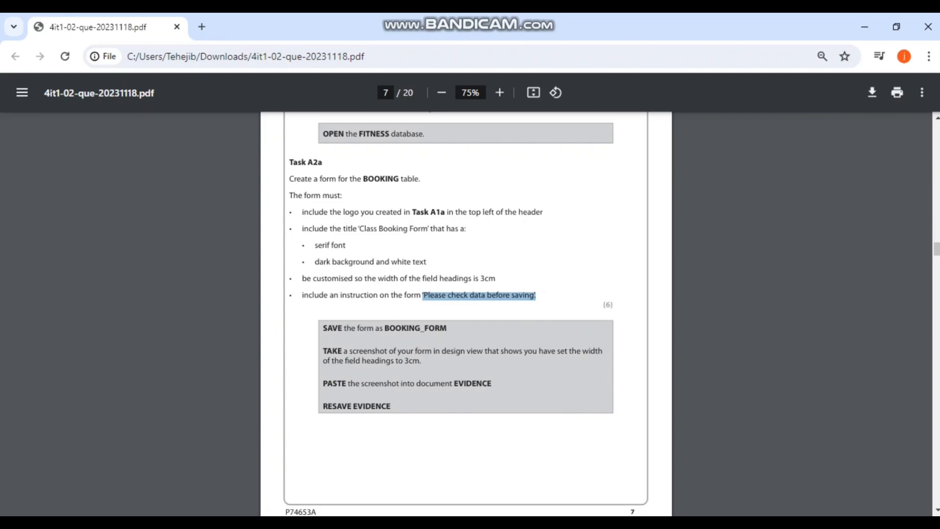
pyautogui.hotkey('alt', 'Tab')
# - Paste it as the ControlTip Text of the three ID boxes and confirm it on CLASS ID
pyautogui.click(885, 338)
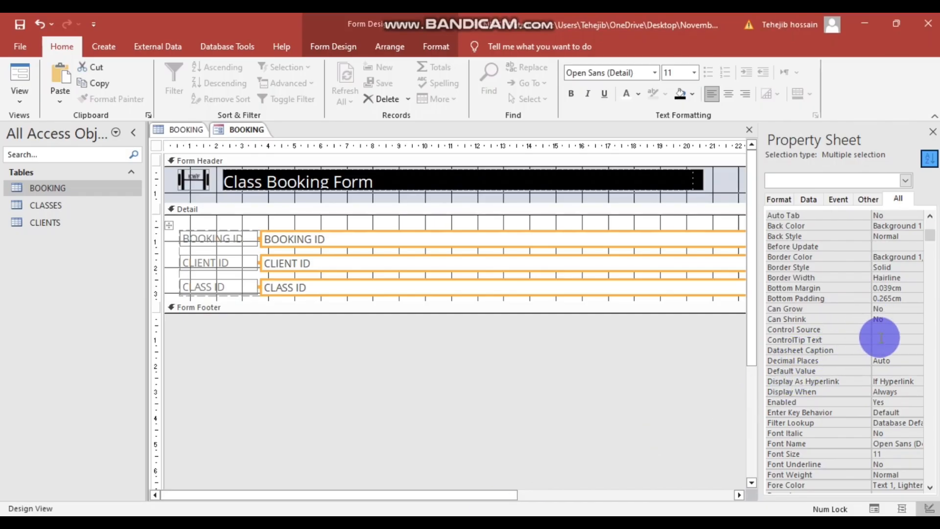
pyautogui.hotkey('ctrl', 'v')
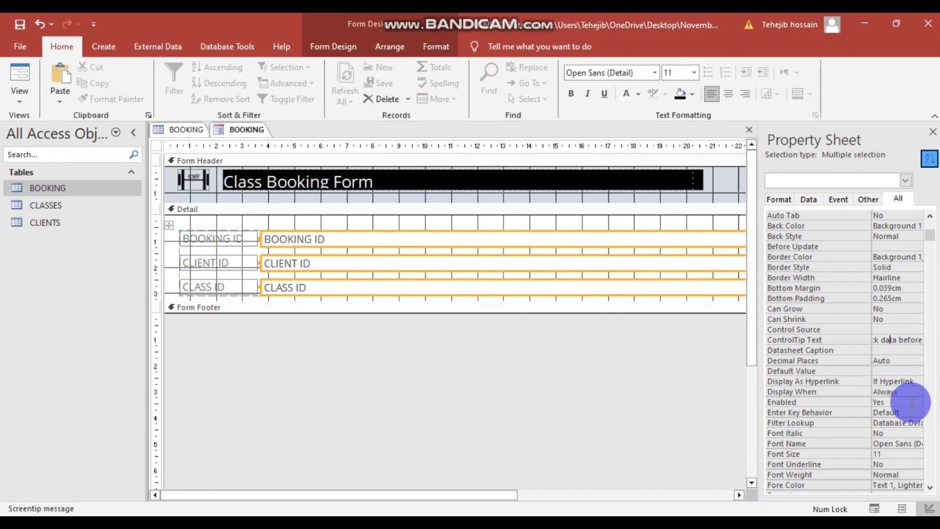
pyautogui.press('Up')
pyautogui.press('Up')
pyautogui.press('Up')
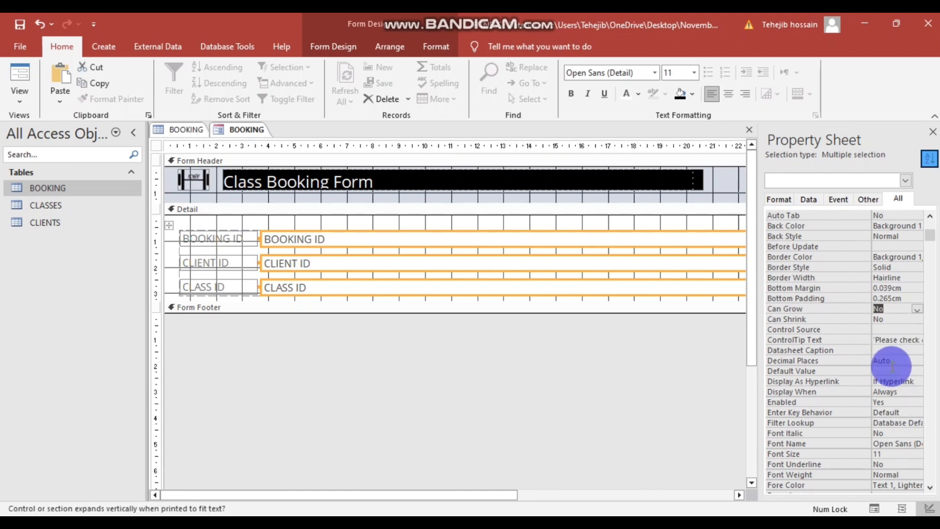
pyautogui.click(876, 339)
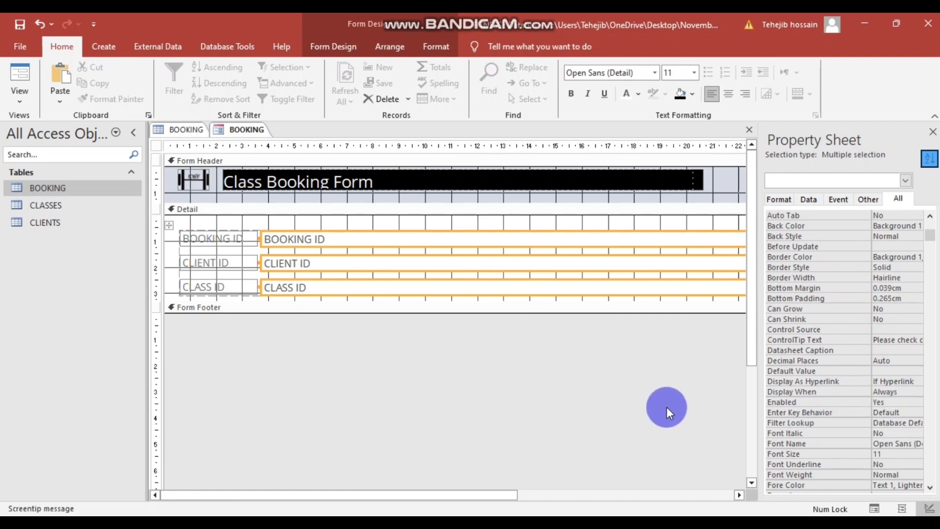
pyautogui.click(666, 407)
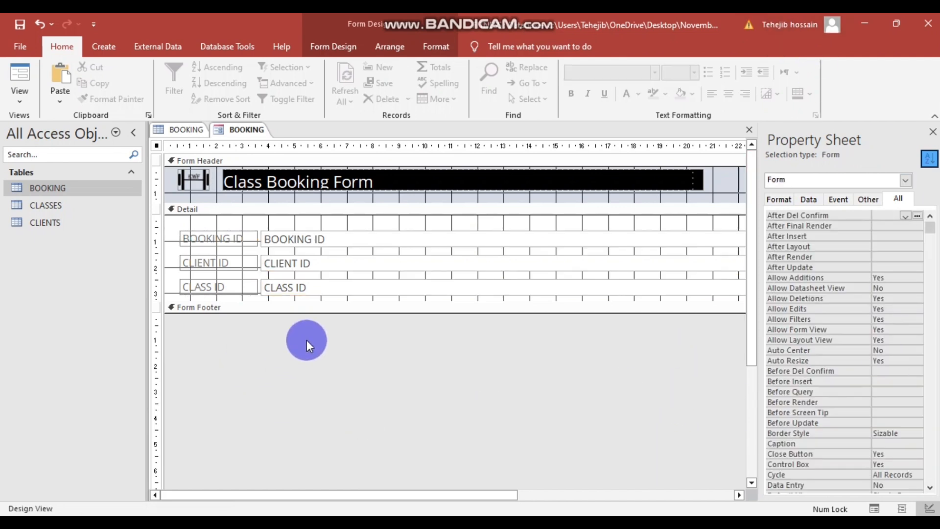
pyautogui.click(335, 287)
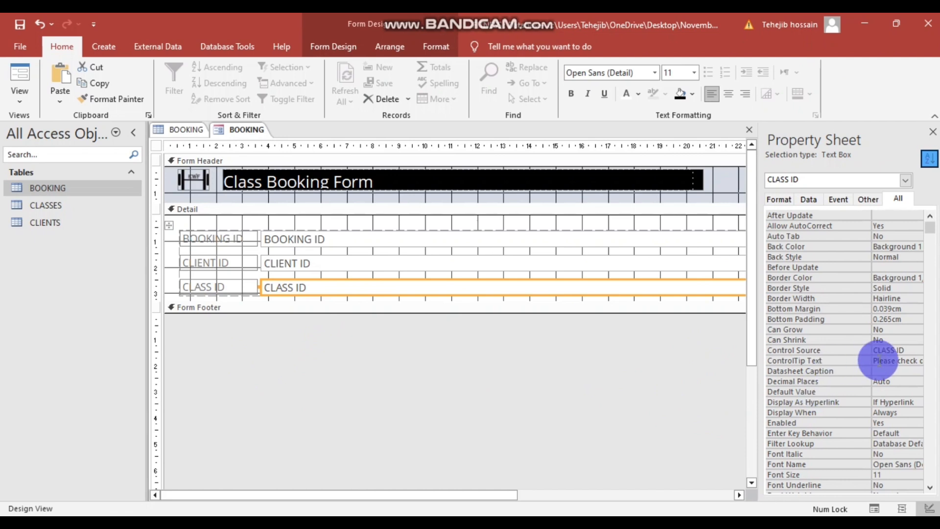
pyautogui.click(573, 371)
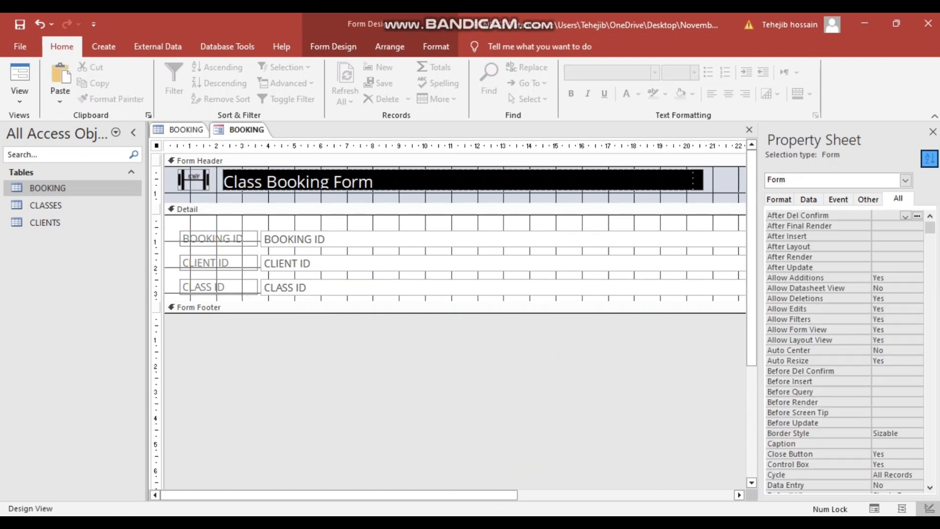
# - Read the Task A2a save instructions in the question paper, then return to Access
pyautogui.click(455, 463)
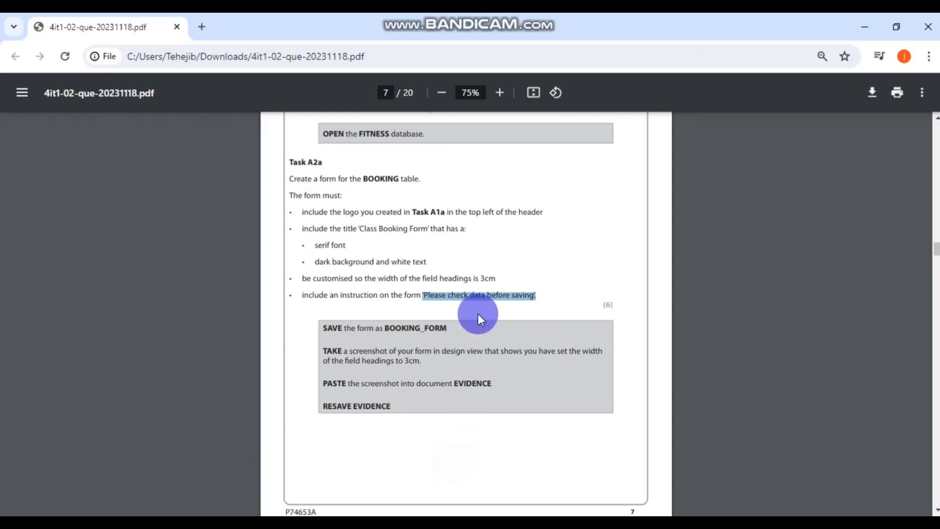
pyautogui.scroll(1, 478, 324)
pyautogui.scroll(-1, 466, 324)
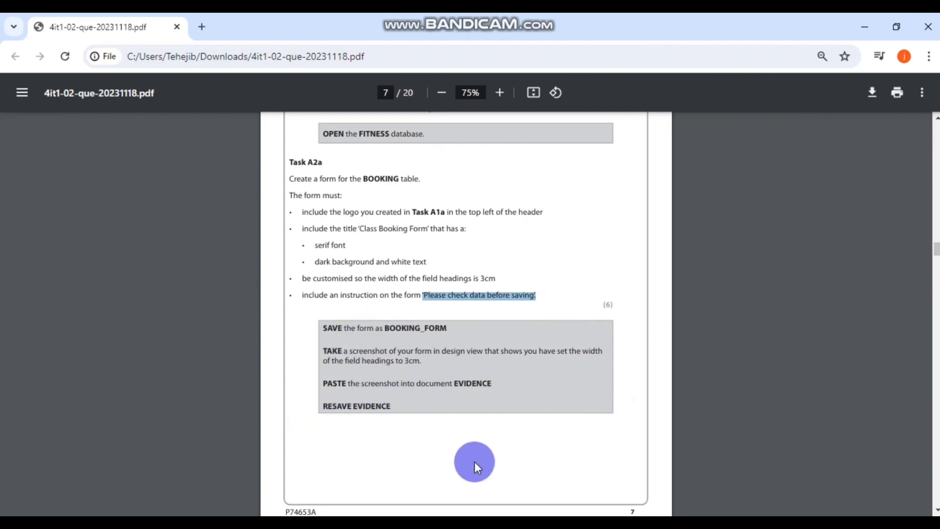
pyautogui.hotkey('alt', 'Tab')
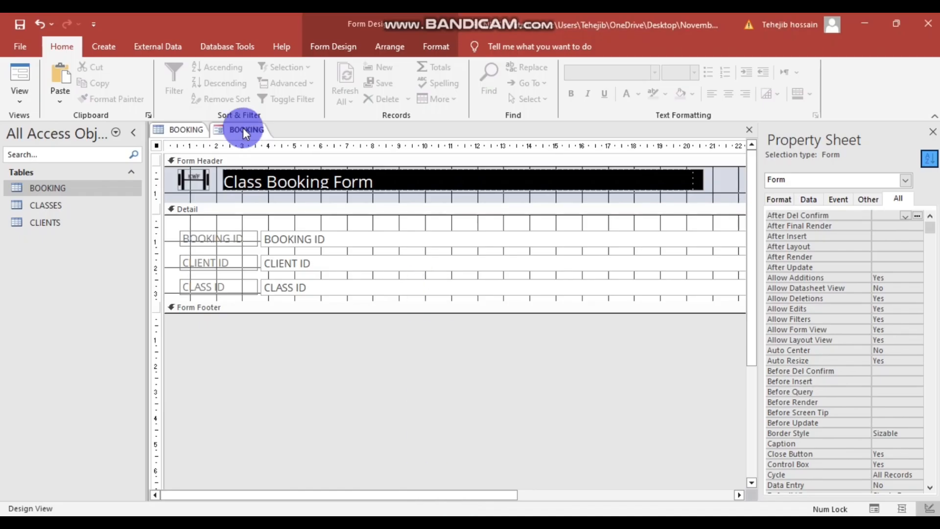
# - Save the form as BOOKING_FORM, taking the name from the question paper
pyautogui.click(21, 25)
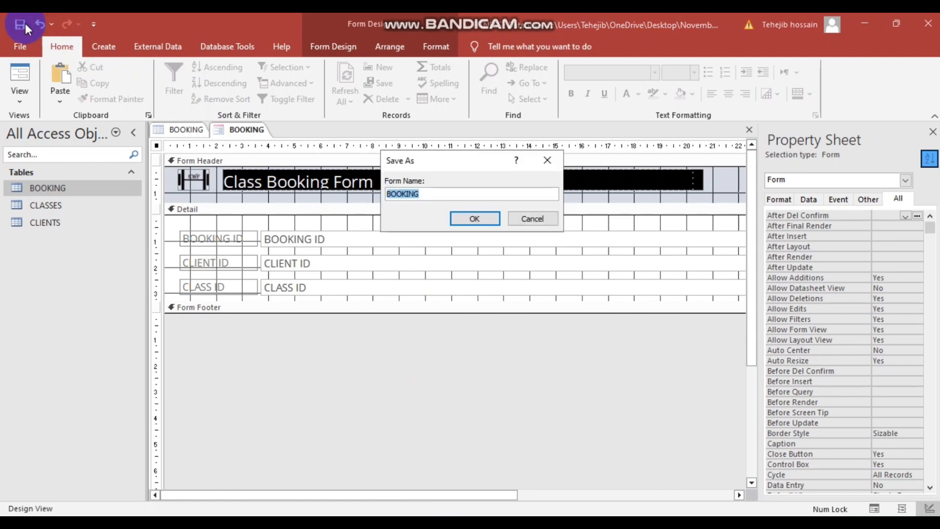
pyautogui.click(438, 194)
pyautogui.click(385, 523)
pyautogui.click(455, 454)
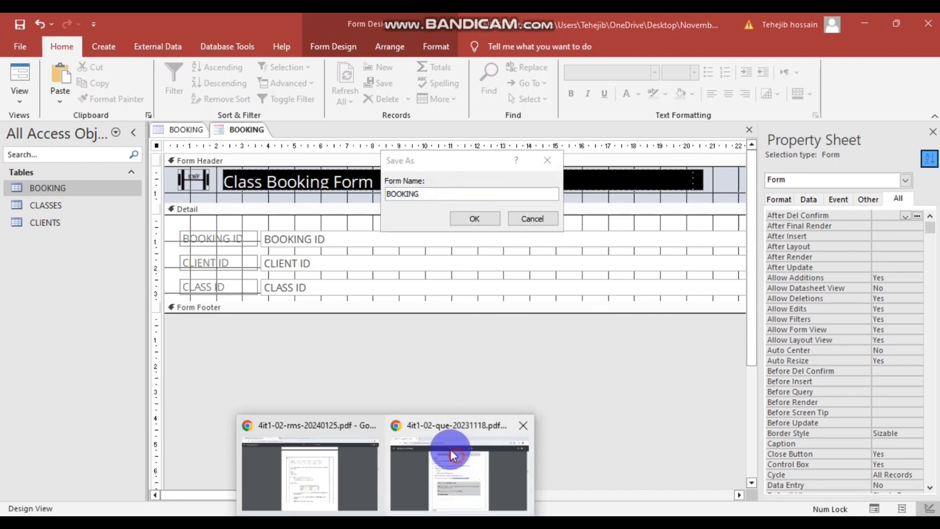
pyautogui.click(383, 329)
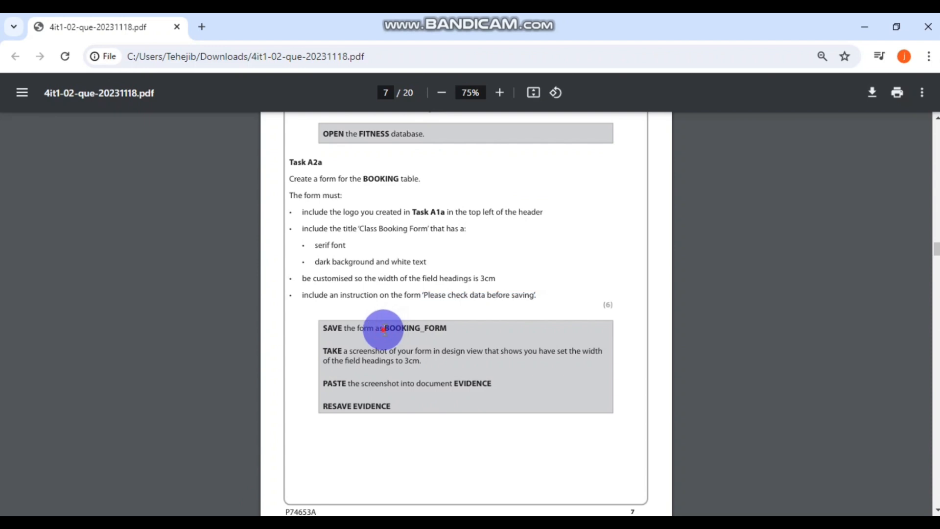
pyautogui.moveTo(383, 329); pyautogui.dragTo(450, 330)
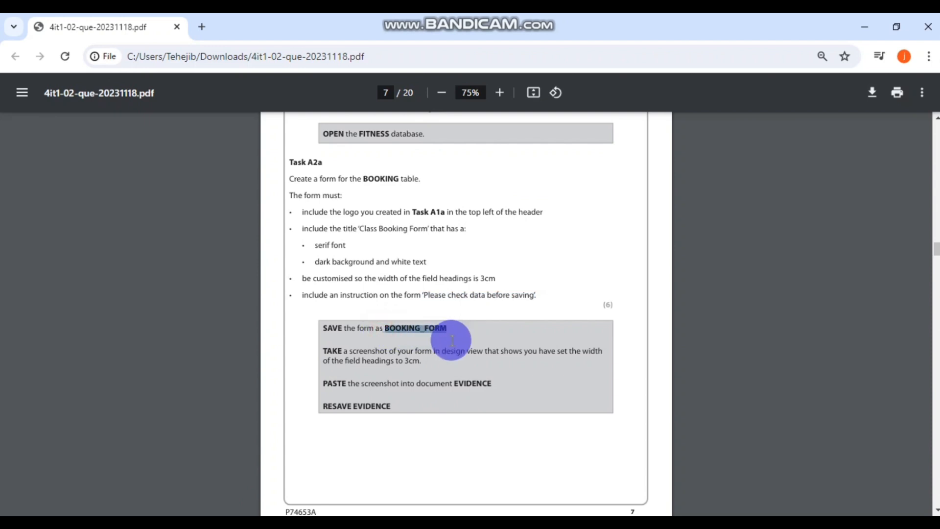
pyautogui.hotkey('alt', 'Tab')
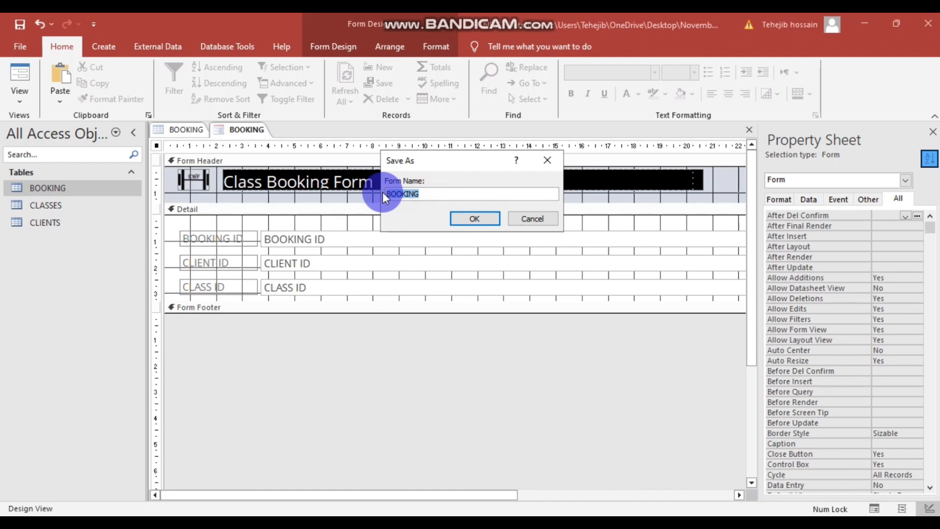
pyautogui.write('_FORM')
pyautogui.click(467, 217)
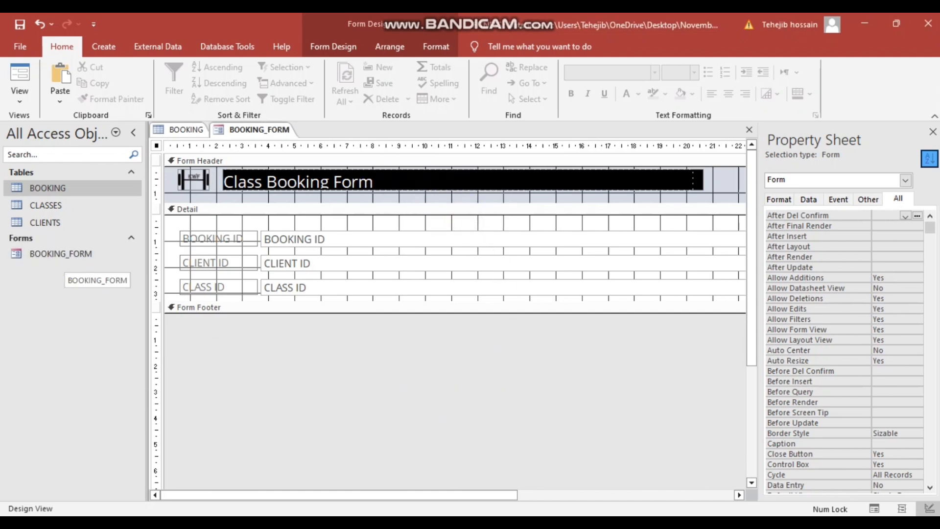
# - Scroll the question paper past the end of Task A2a to the start of Task A2b
pyautogui.moveTo(482, 514)
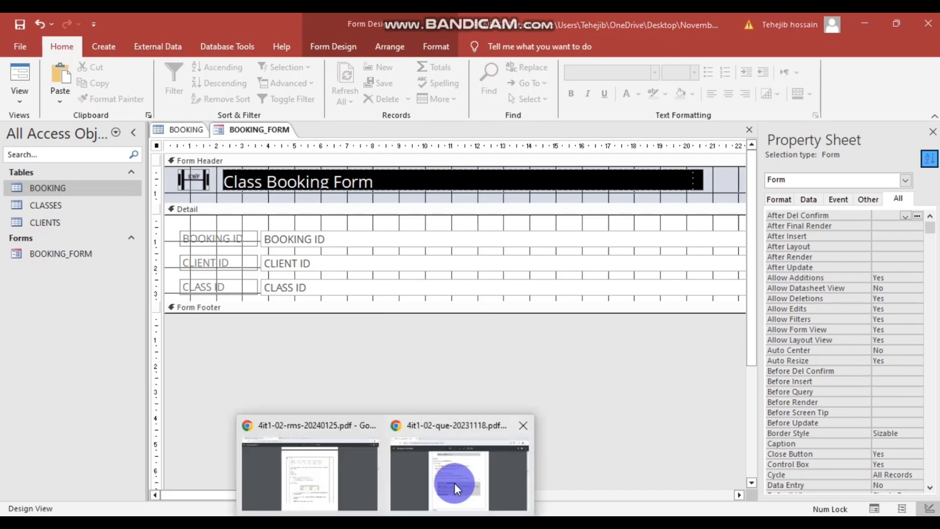
pyautogui.click(455, 482)
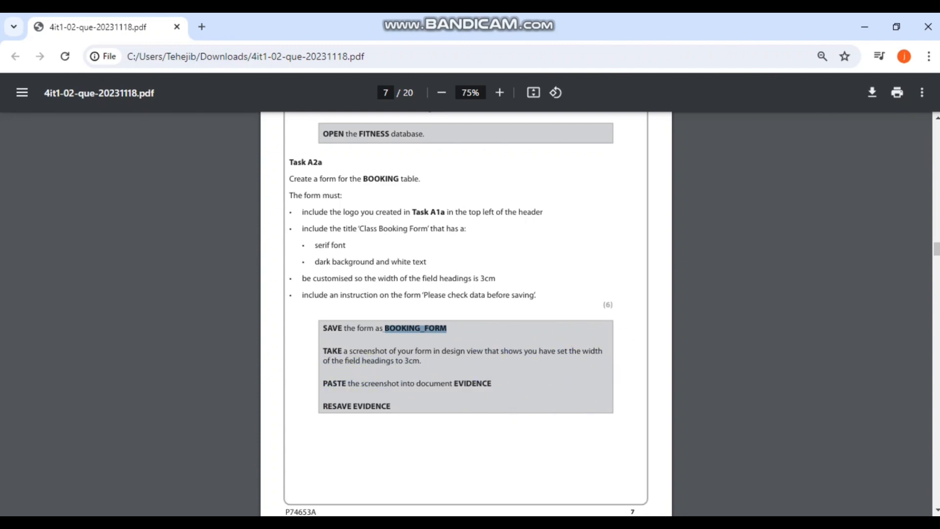
pyautogui.scroll(-2, 465, 313)
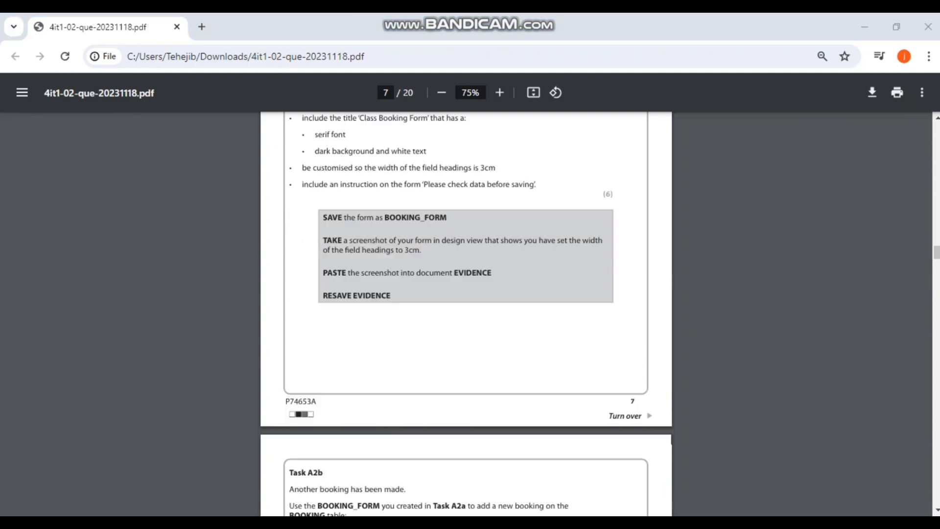
pyautogui.click(904, 331)
# - Select the three heading labels together so the Property Sheet shows their 3cm width
pyautogui.hotkey('alt', 'Tab')
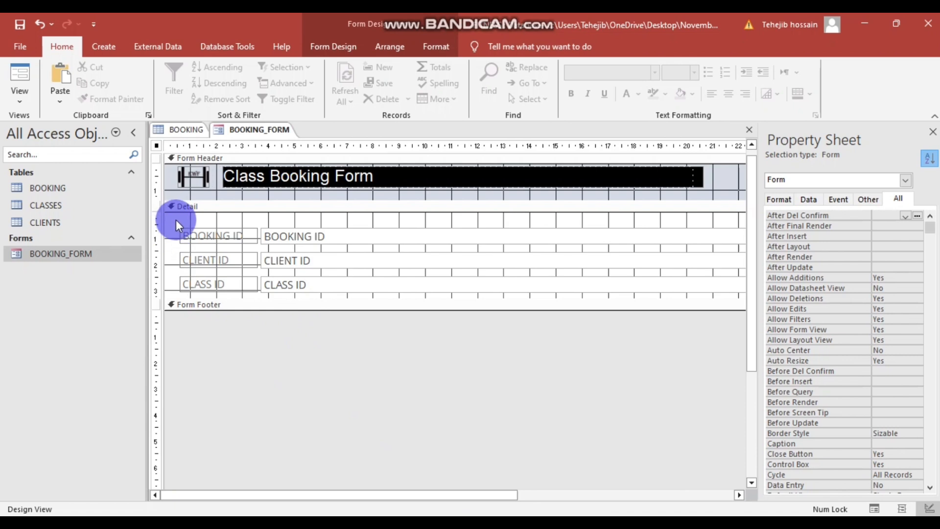
pyautogui.click(355, 338)
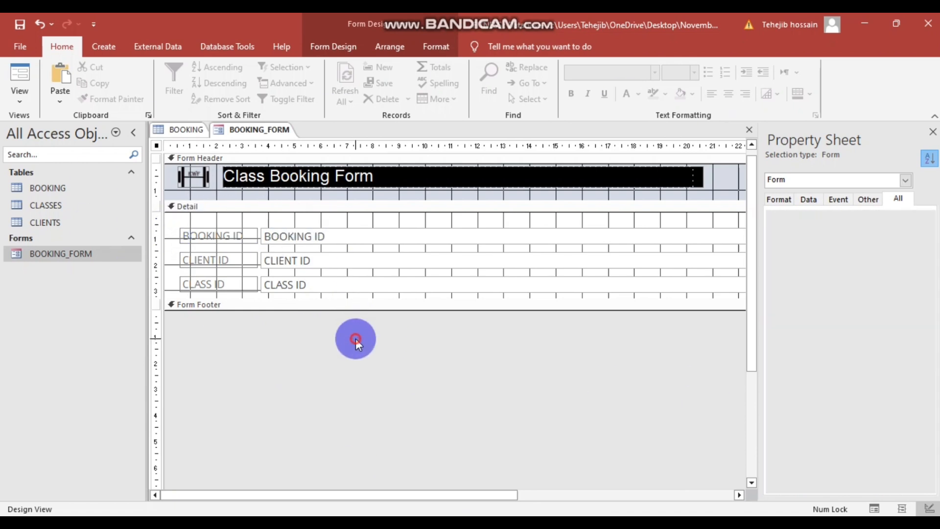
pyautogui.moveTo(173, 217); pyautogui.dragTo(233, 289)
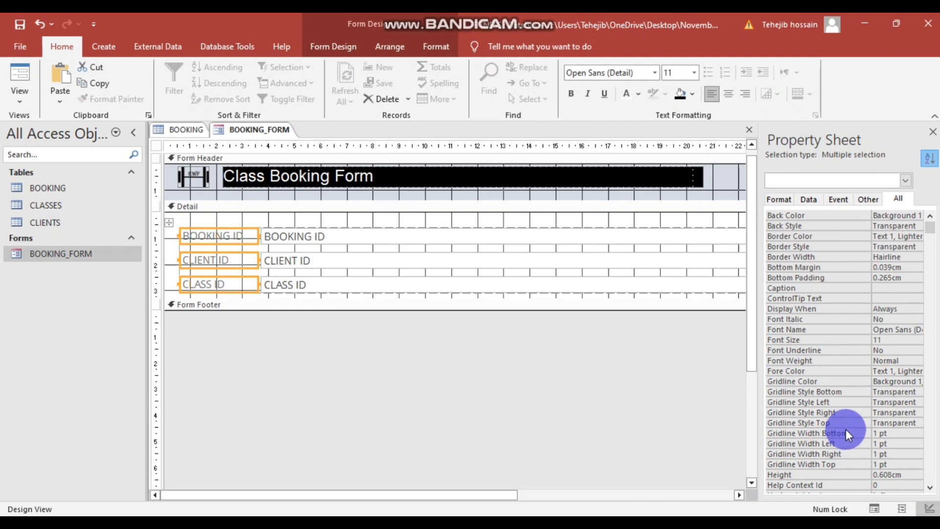
pyautogui.scroll(-6, 845, 429)
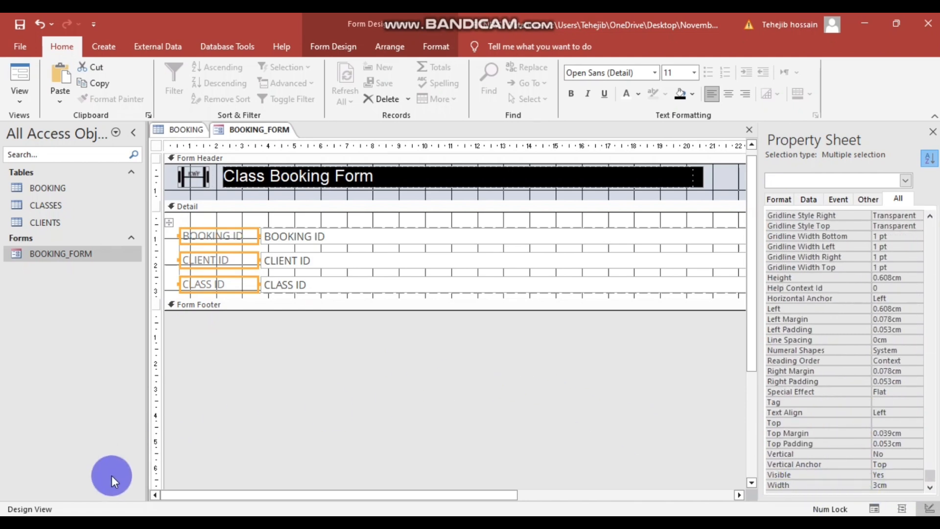
pyautogui.click(10, 516)
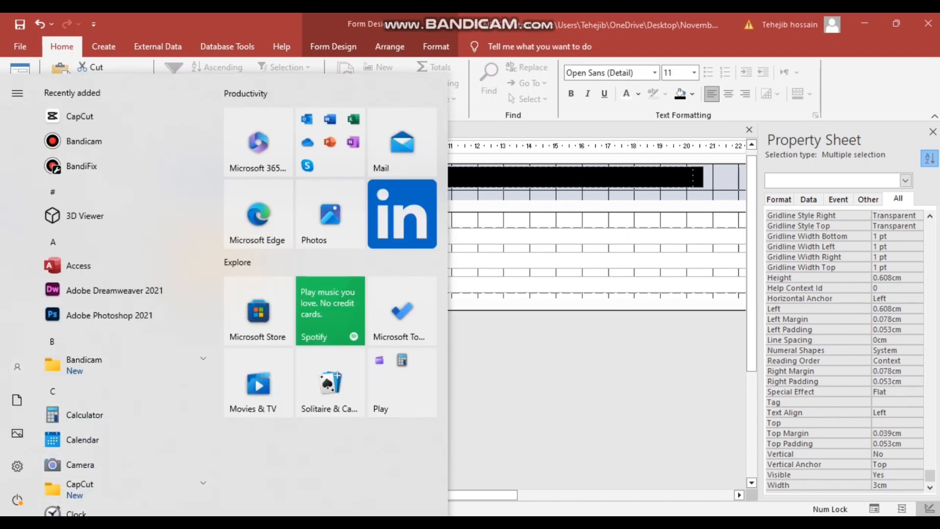
# - Capture the BOOKING_FORM design and Property Sheet with Snipping Tool
pyautogui.write('snipp')
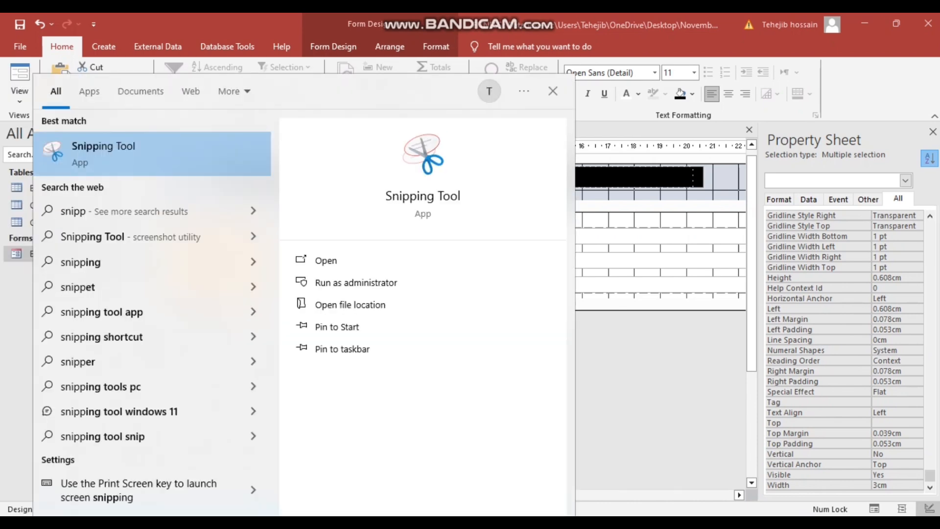
pyautogui.click(207, 172)
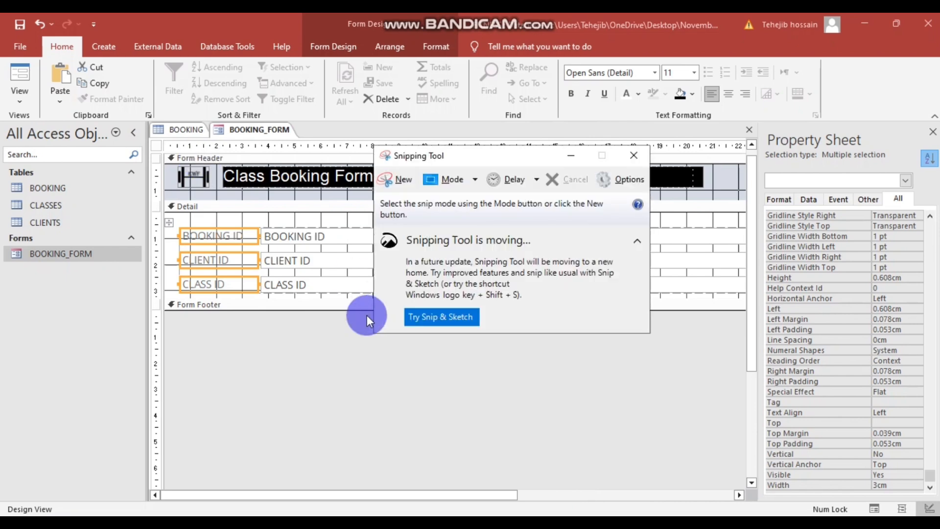
pyautogui.click(458, 313)
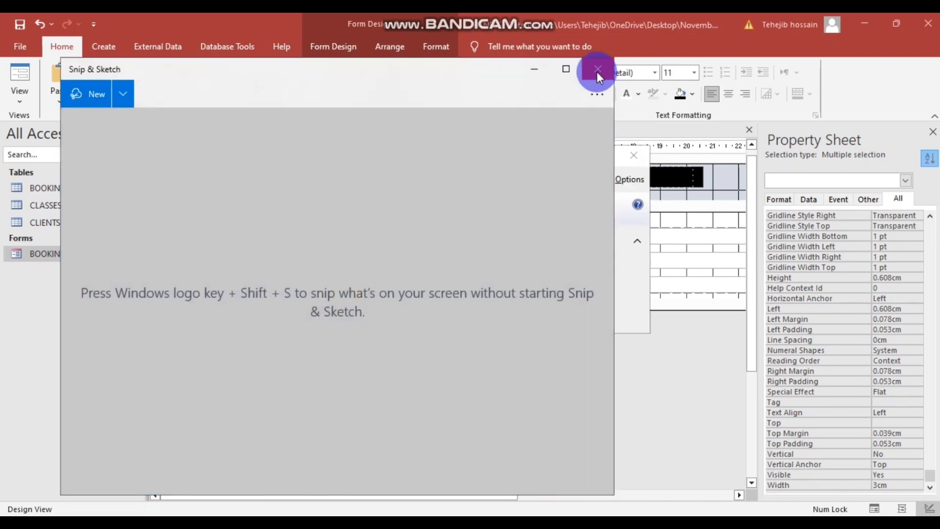
pyautogui.click(597, 71)
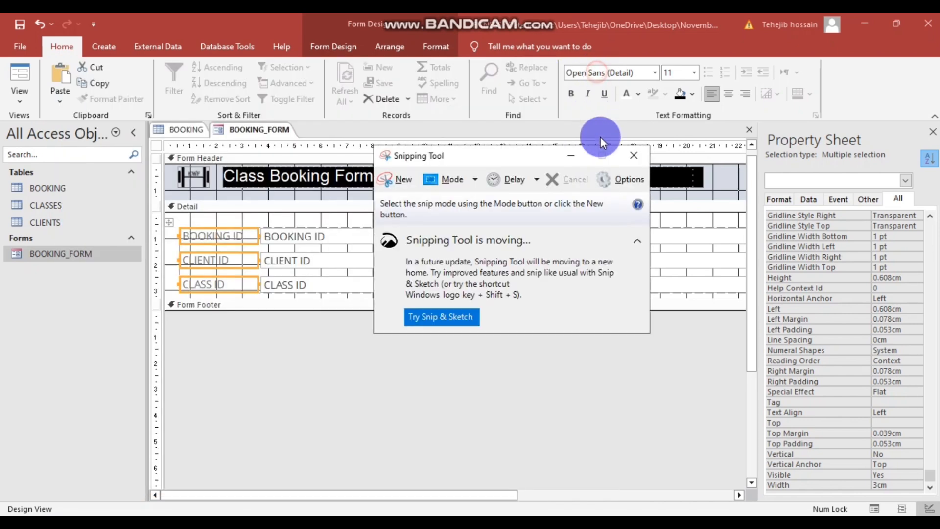
pyautogui.click(391, 178)
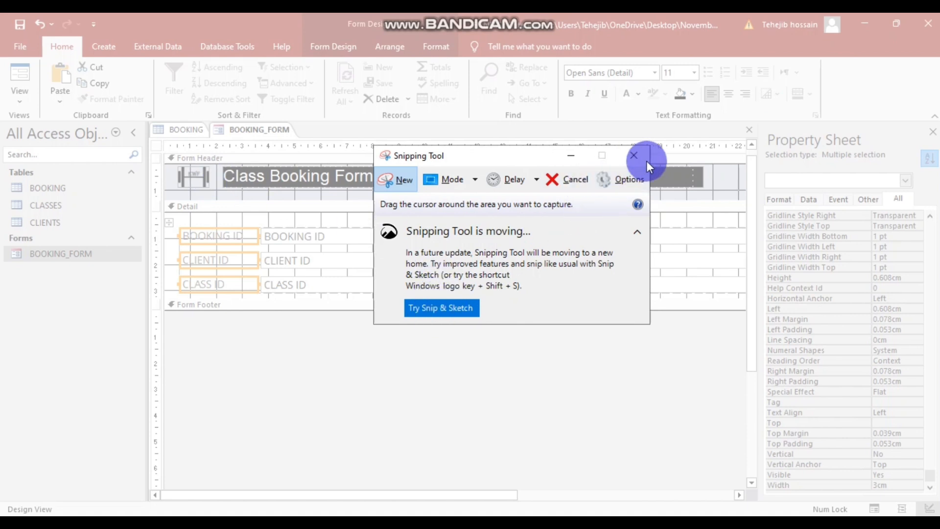
pyautogui.moveTo(480, 159); pyautogui.dragTo(939, 233)
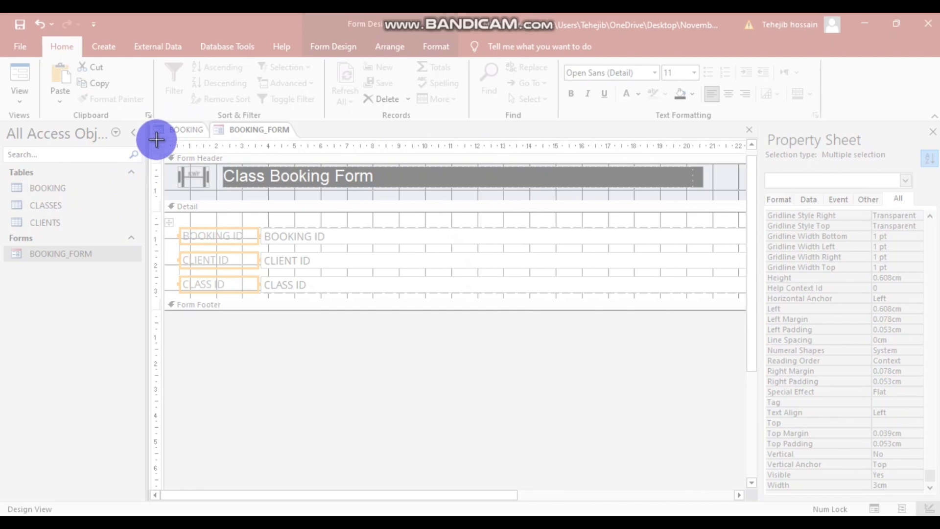
pyautogui.moveTo(164, 140); pyautogui.dragTo(927, 498)
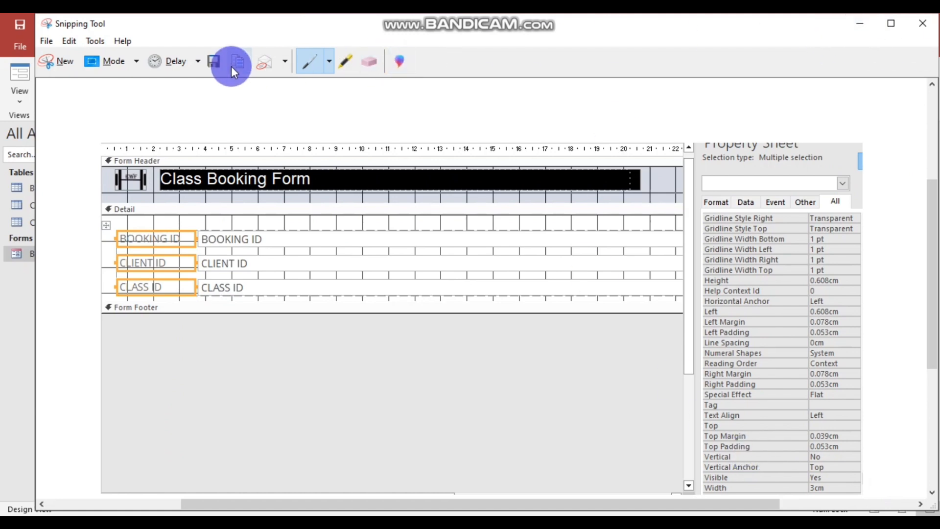
# - Save the snip as Capture on the Desktop and close Snipping Tool
pyautogui.click(45, 40)
pyautogui.moveTo(95, 40)
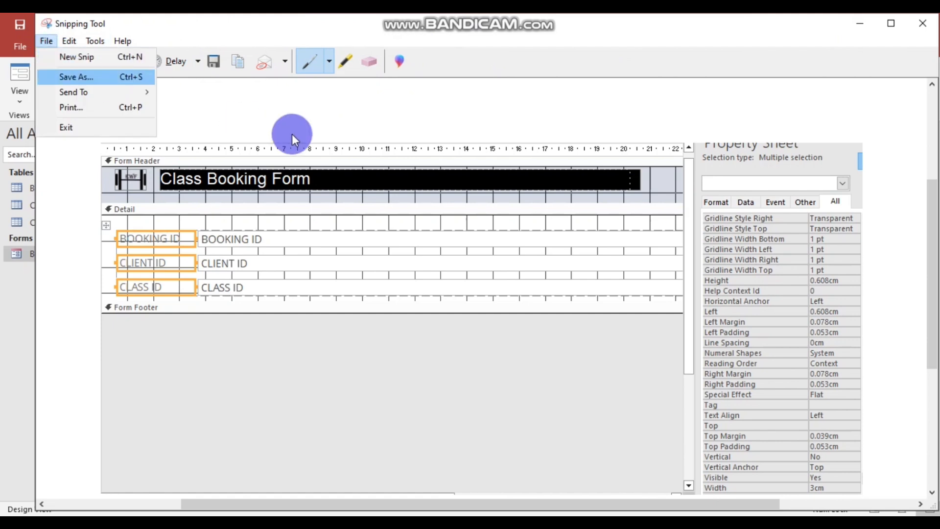
pyautogui.click(319, 113)
pyautogui.click(45, 41)
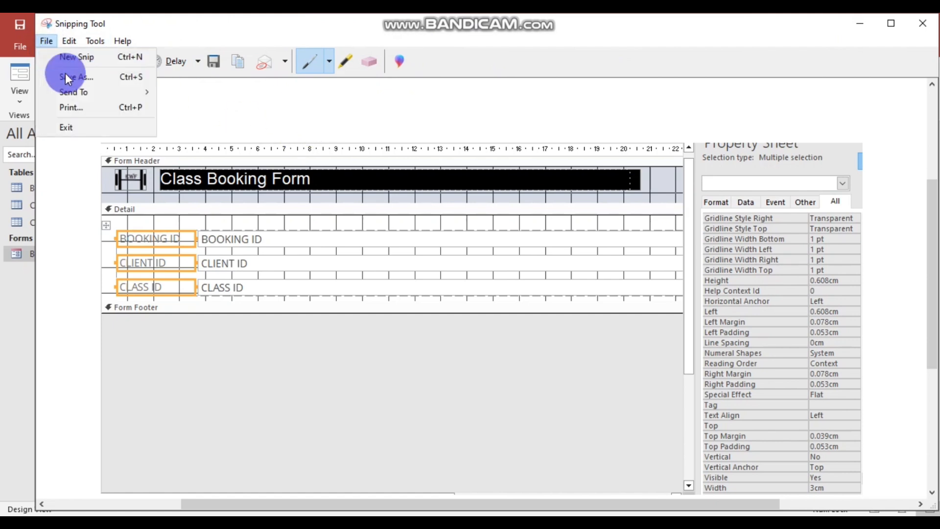
pyautogui.click(65, 73)
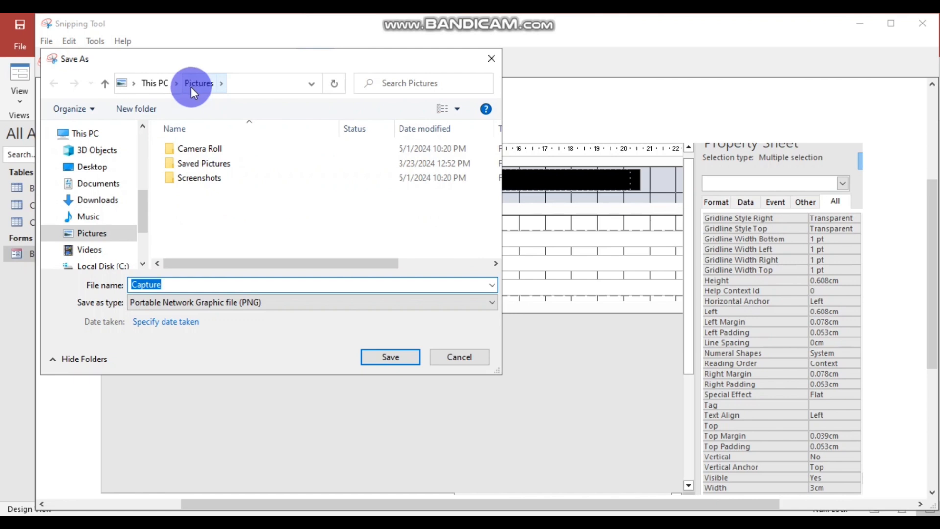
pyautogui.click(105, 169)
pyautogui.click(391, 356)
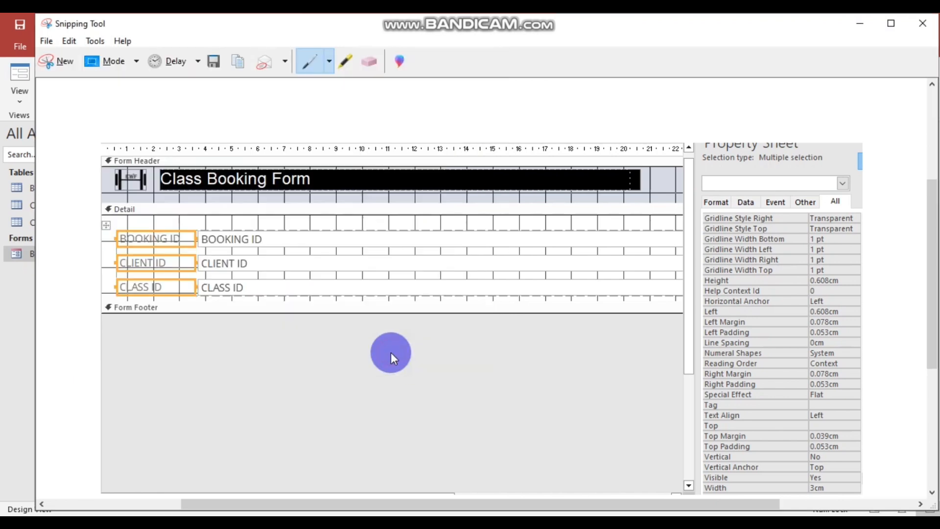
pyautogui.click(924, 26)
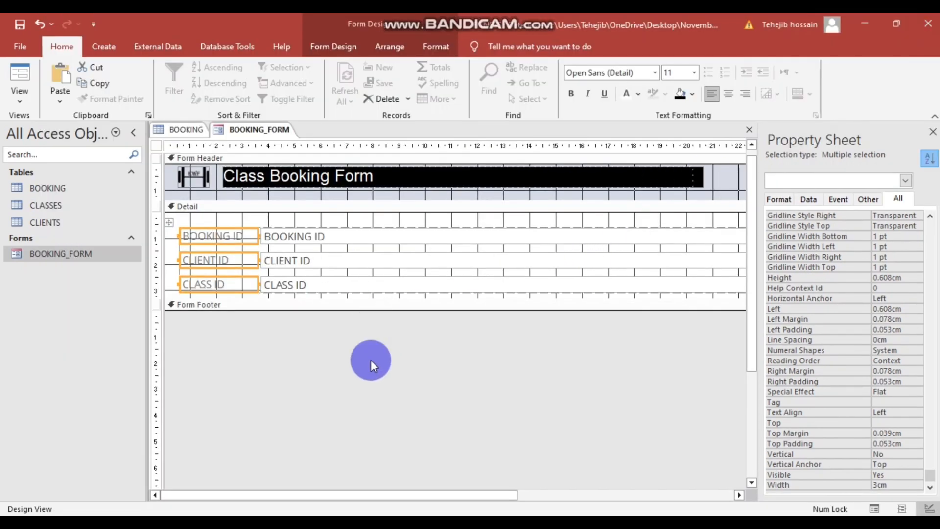
# - Compare the question paper with the EVIDENCE document to locate the A2a cell
pyautogui.hotkey('alt', 'Tab')
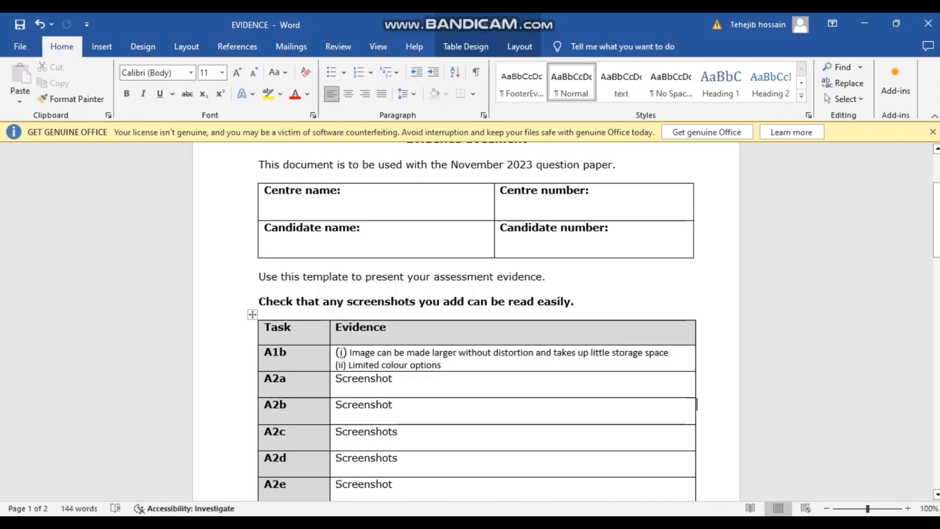
pyautogui.moveTo(387, 514)
pyautogui.click(431, 487)
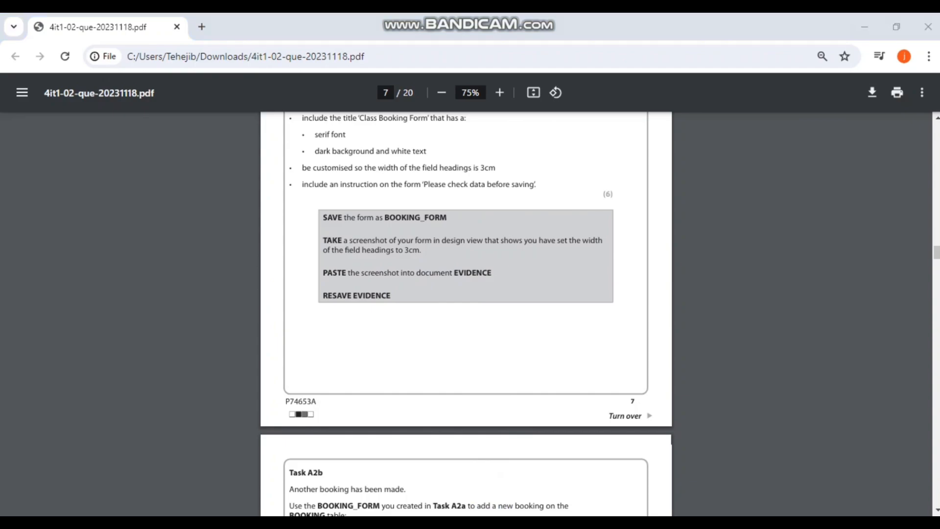
pyautogui.hotkey('alt', 'Tab')
pyautogui.scroll(1, 482, 421)
pyautogui.scroll(-1, 482, 421)
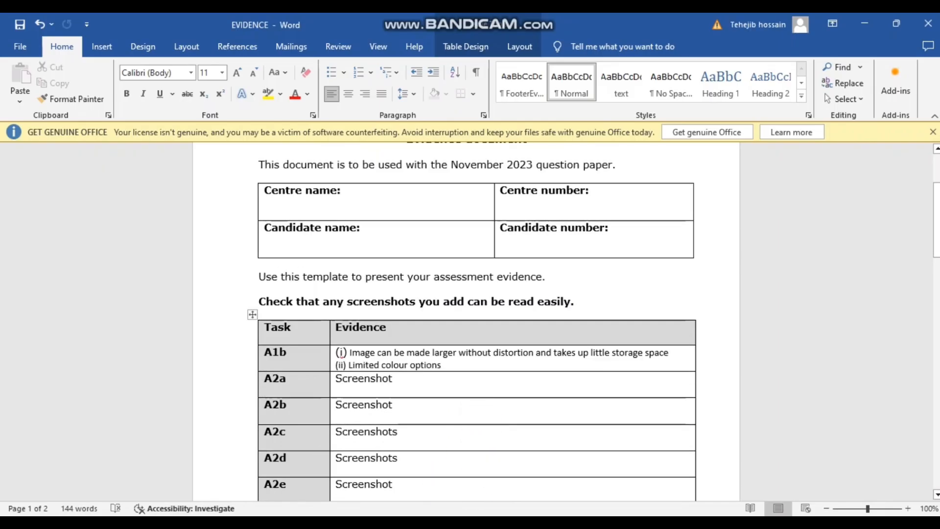
pyautogui.click(436, 486)
pyautogui.scroll(5, 463, 383)
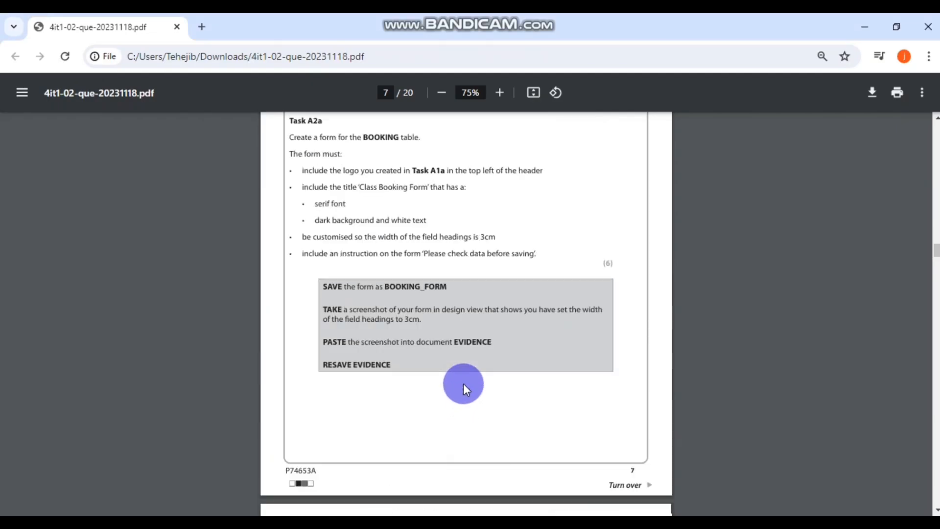
pyautogui.scroll(-2, 463, 383)
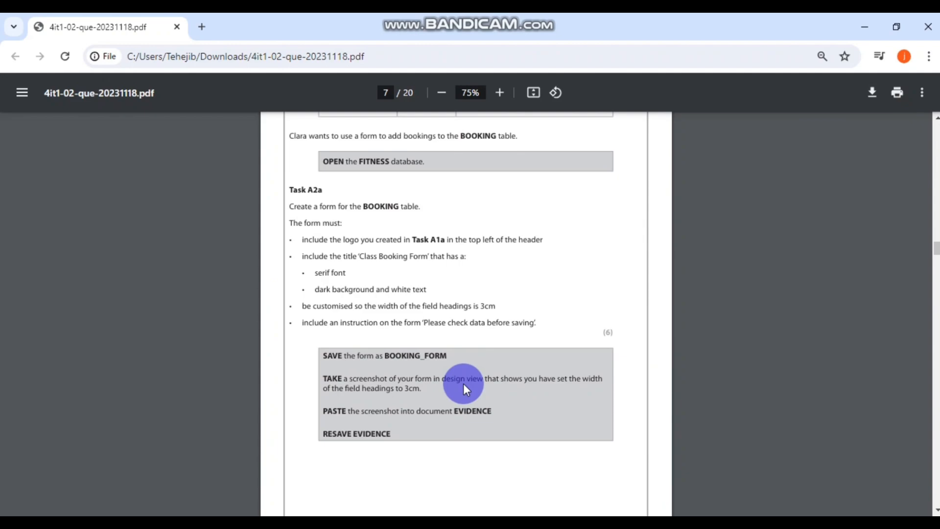
# - Select the 'Screenshot' placeholder word in the A2a evidence cell
pyautogui.click(448, 509)
pyautogui.click(373, 383)
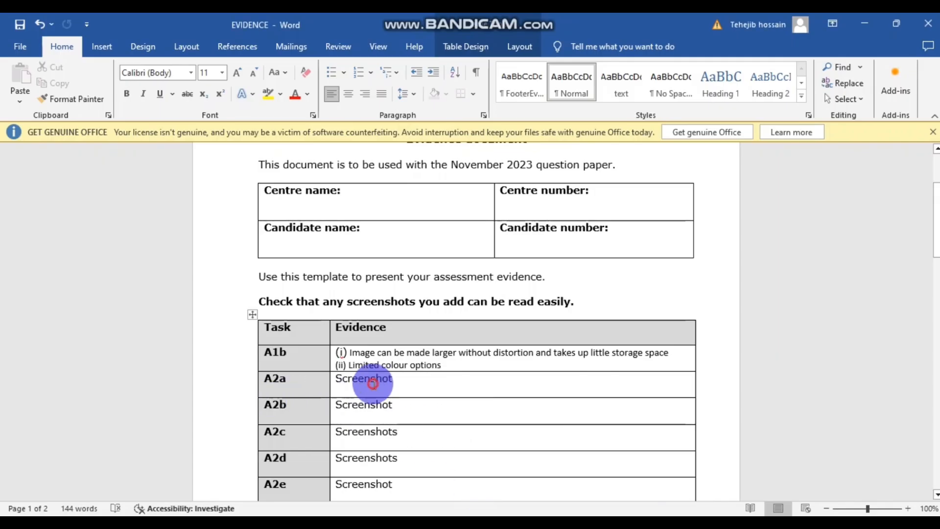
pyautogui.moveTo(413, 380); pyautogui.dragTo(331, 380)
pyautogui.click(372, 390)
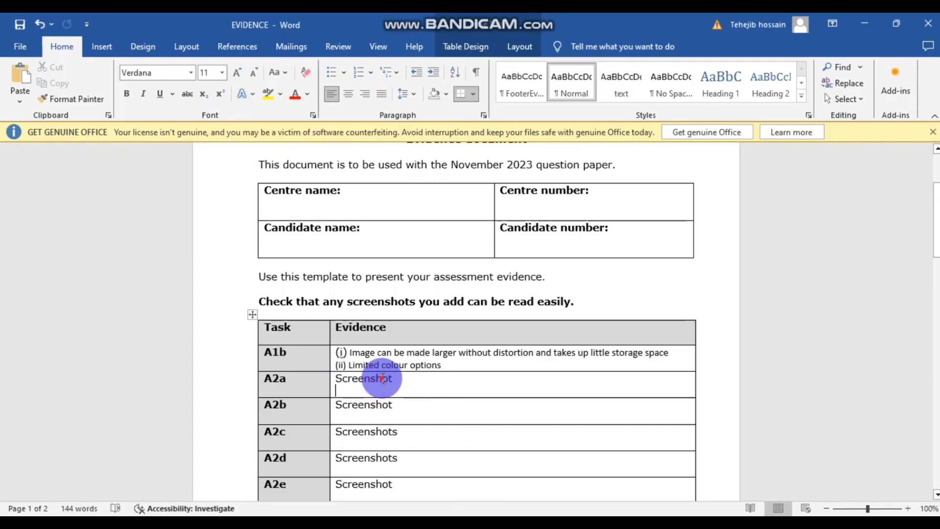
pyautogui.doubleClick(382, 378)
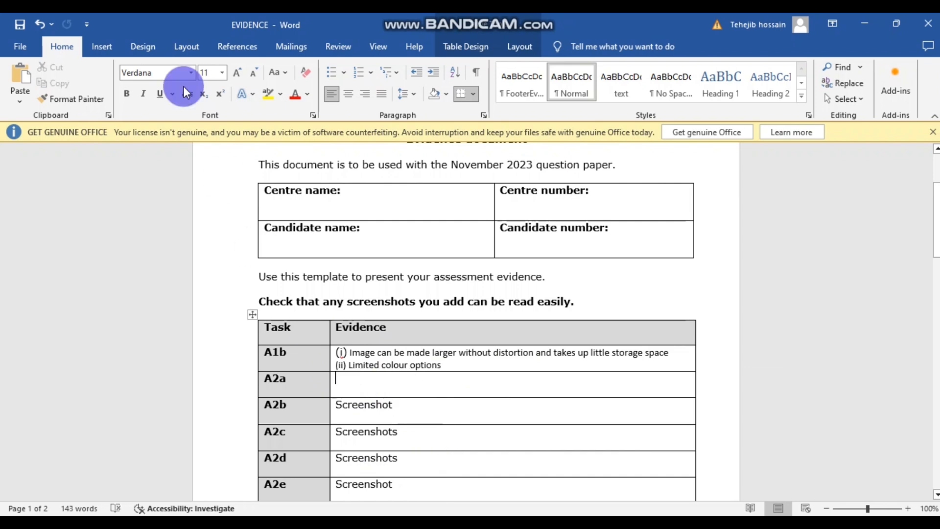
# - Insert the Capture picture from the Desktop into the A2a cell
pyautogui.click(101, 47)
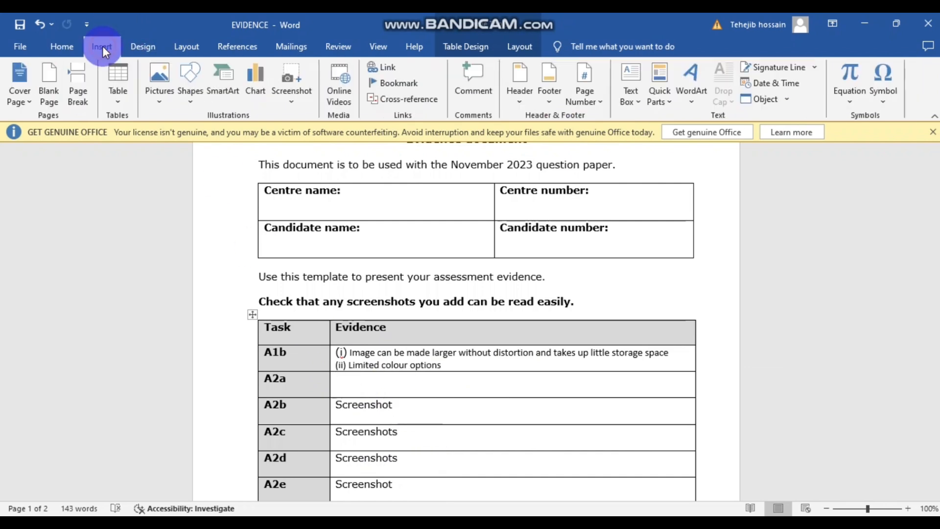
pyautogui.click(158, 81)
pyautogui.click(185, 135)
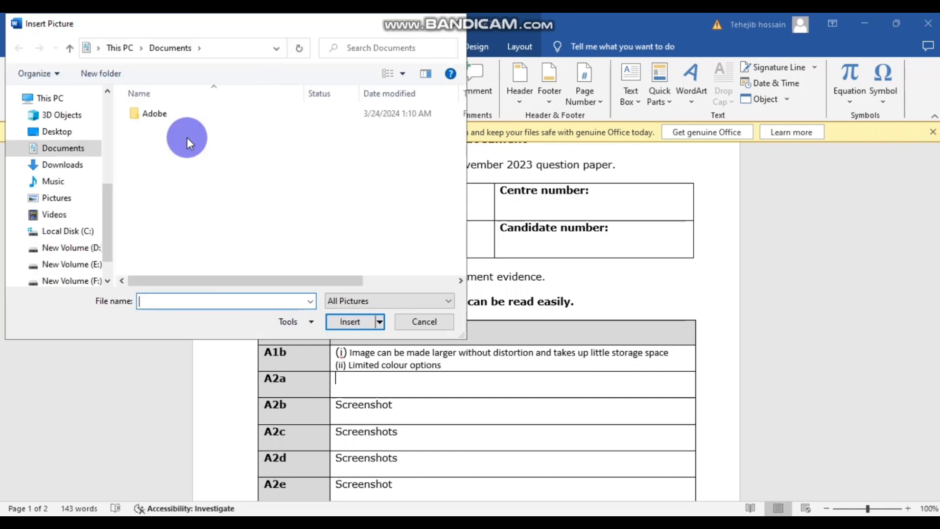
pyautogui.click(65, 137)
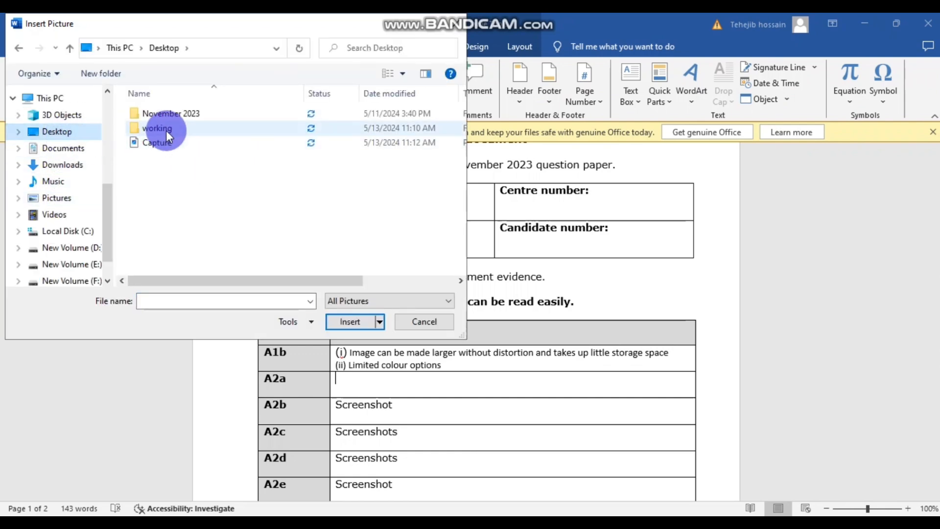
pyautogui.click(168, 145)
pyautogui.click(361, 319)
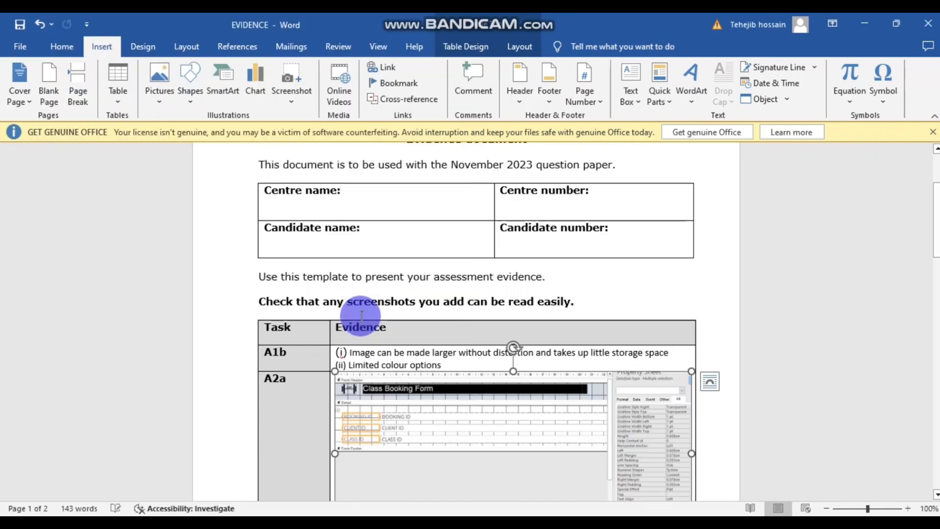
# - Set the A2a screenshot's text wrapping to Behind Text
pyautogui.scroll(4, 656, 308)
pyautogui.scroll(-5, 657, 308)
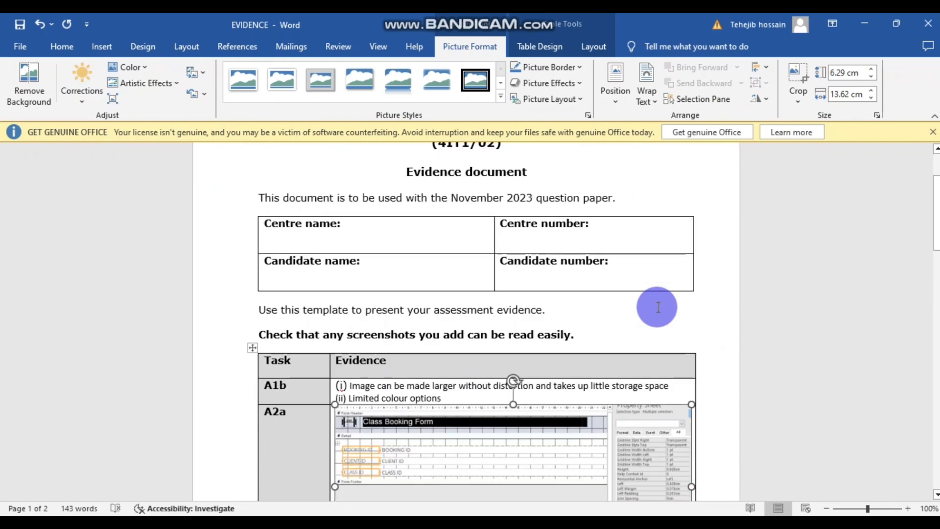
pyautogui.click(716, 400)
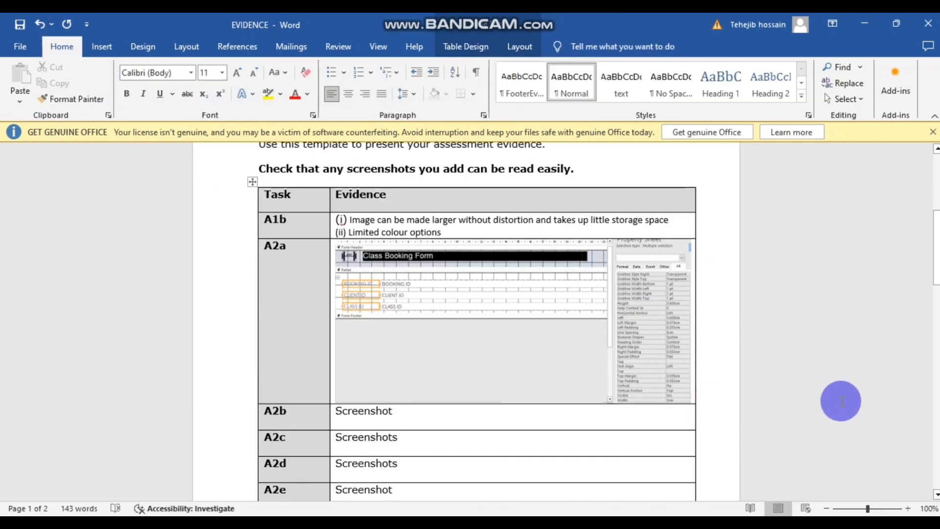
pyautogui.click(623, 356)
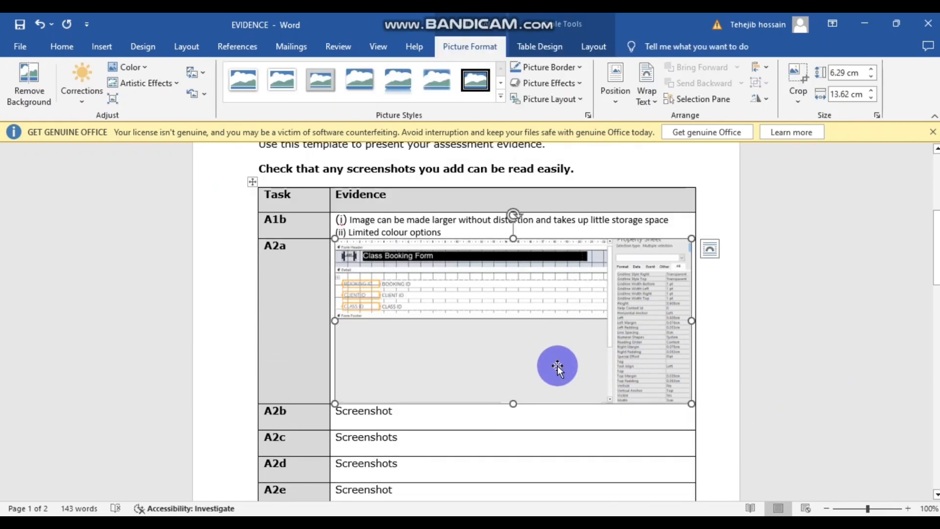
pyautogui.click(709, 363)
pyautogui.click(646, 373)
pyautogui.click(710, 375)
pyautogui.scroll(-3, 710, 374)
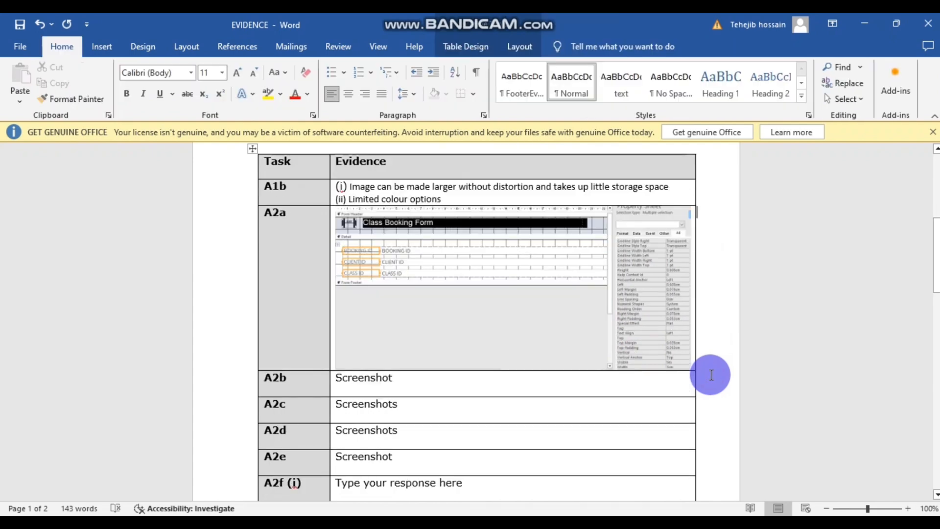
pyautogui.scroll(2, 709, 374)
pyautogui.scroll(1, 710, 374)
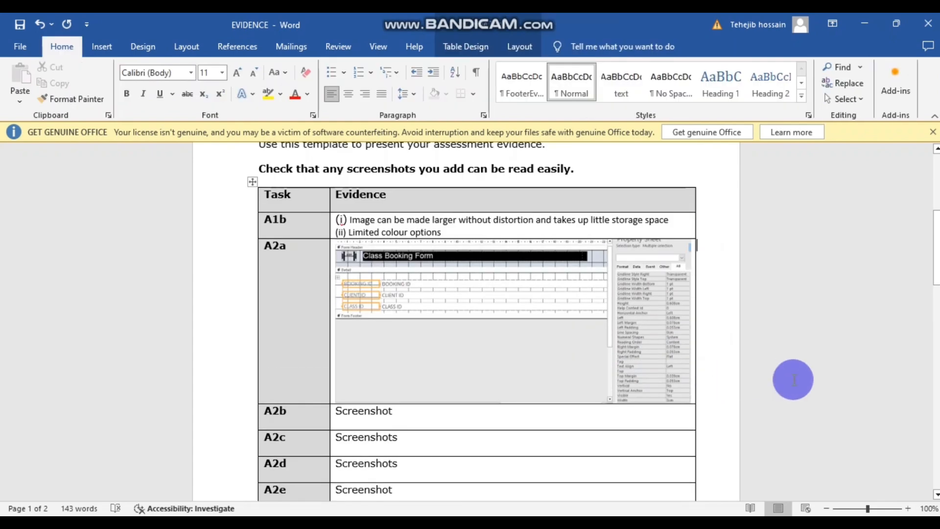
pyautogui.click(507, 350)
pyautogui.click(708, 251)
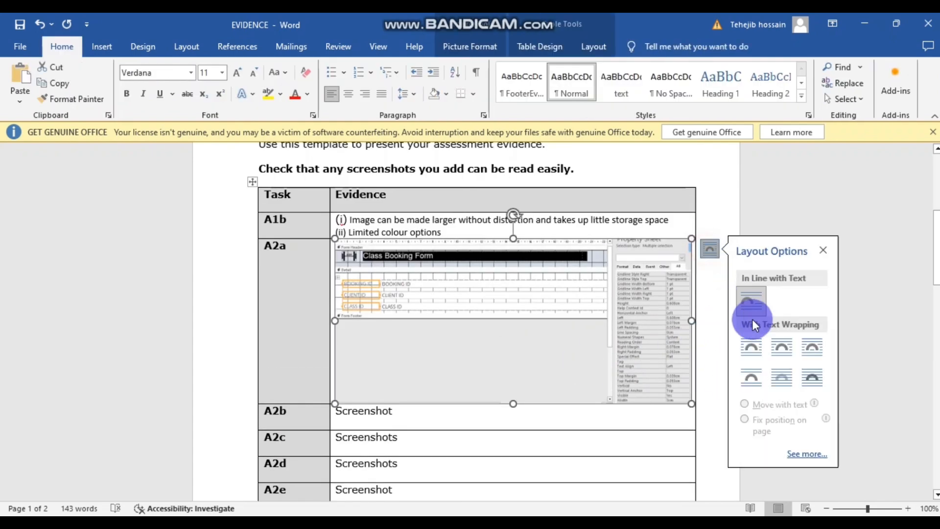
pyautogui.click(787, 378)
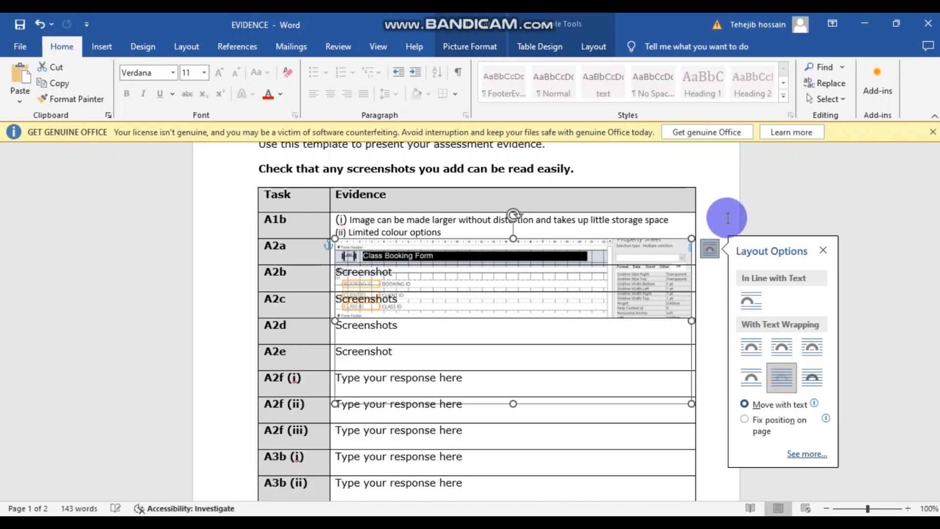
pyautogui.click(718, 212)
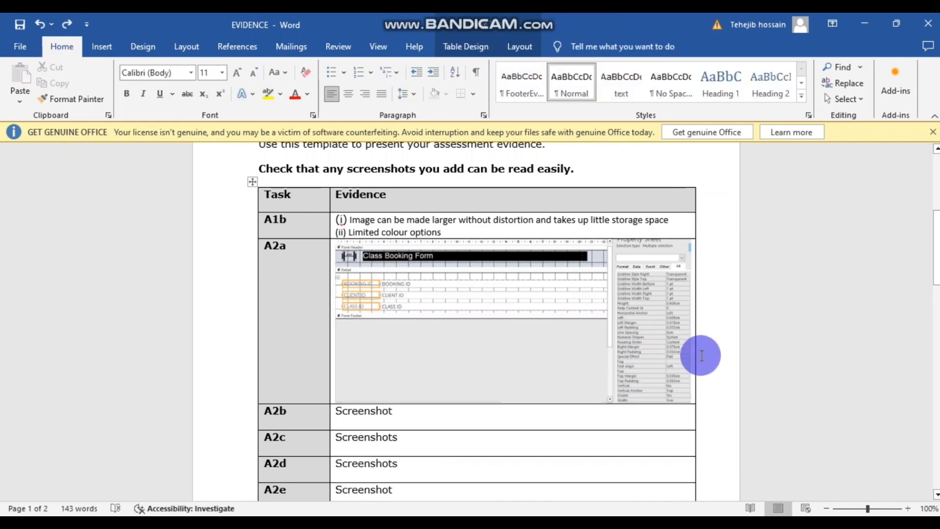
# - Save the EVIDENCE document
pyautogui.scroll(1, 654, 371)
pyautogui.scroll(-1, 420, 326)
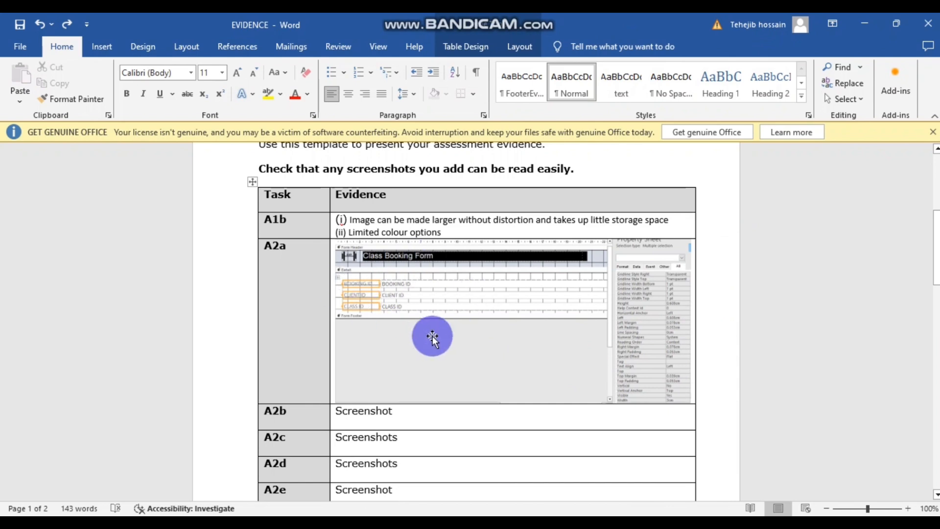
pyautogui.click(20, 24)
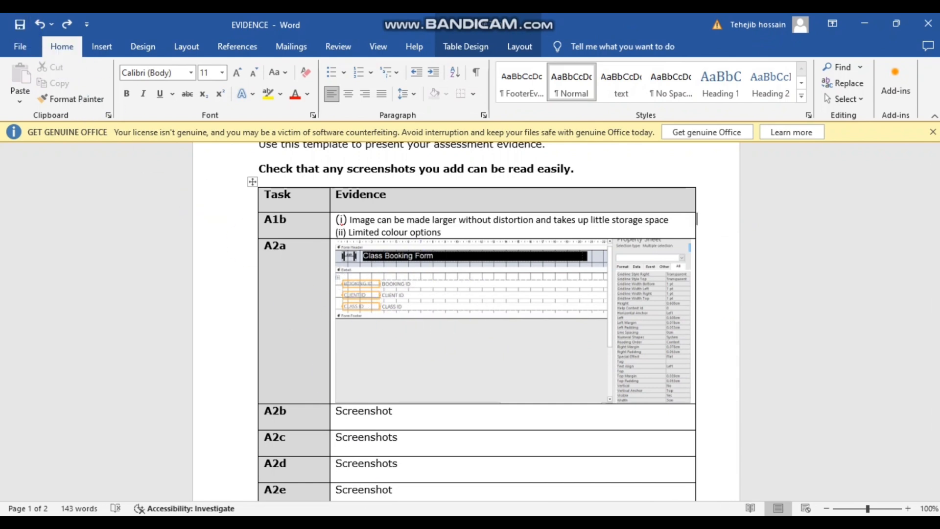
# - Read Task A2b in the question paper, highlighting its booking details and ID BK66, then return to Access
pyautogui.moveTo(385, 524)
pyautogui.click(448, 494)
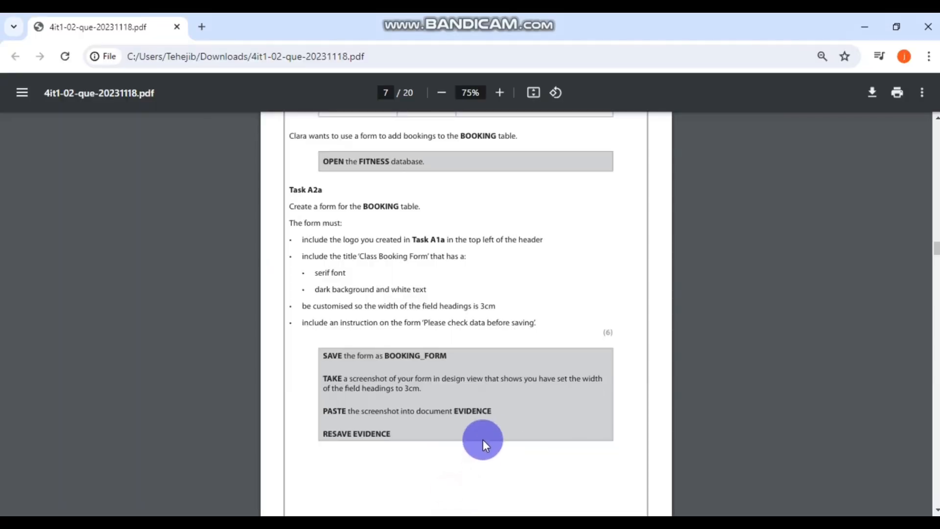
pyautogui.scroll(-3, 416, 422)
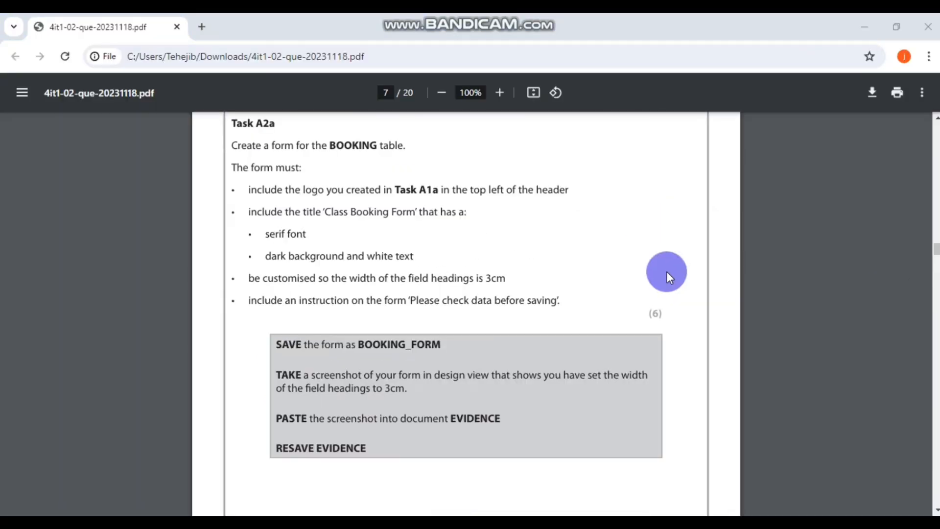
pyautogui.scroll(1, 668, 275)
pyautogui.scroll(-6, 667, 274)
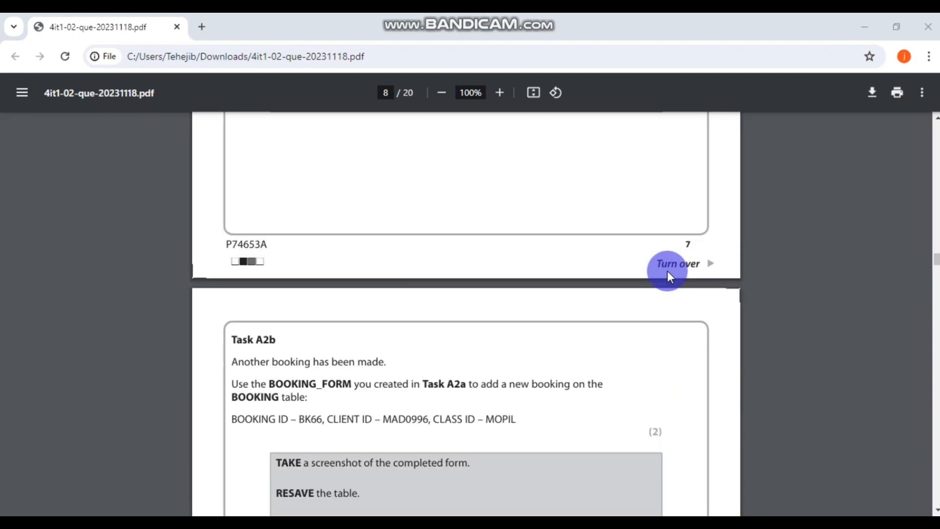
pyautogui.scroll(-3, 669, 274)
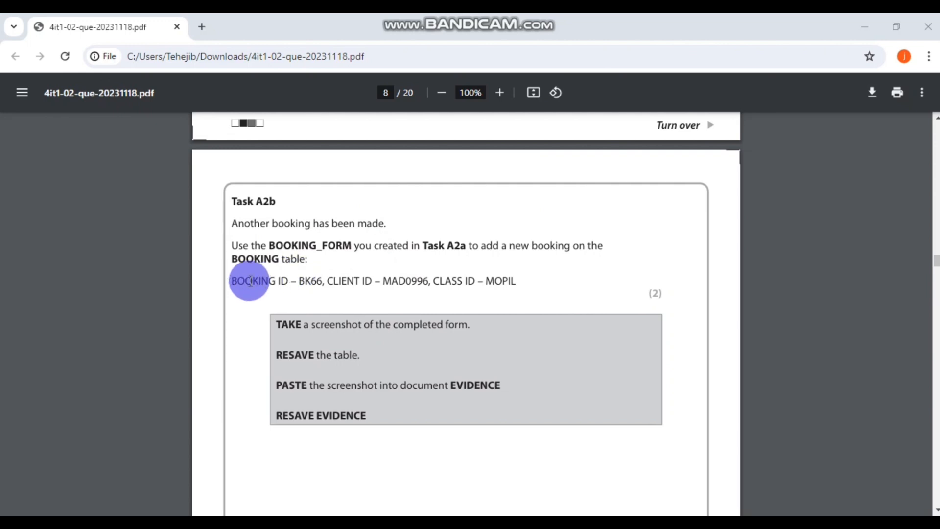
pyautogui.moveTo(237, 280); pyautogui.dragTo(514, 277)
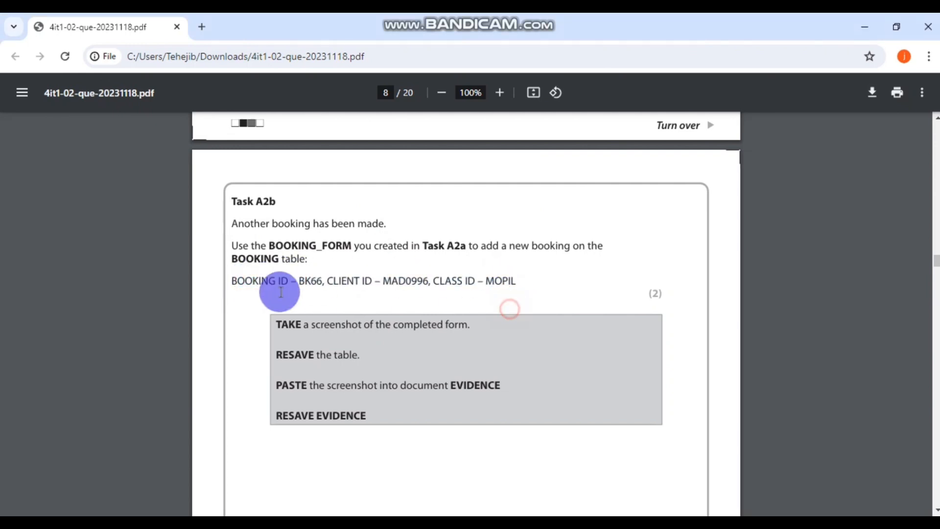
pyautogui.moveTo(278, 282); pyautogui.dragTo(313, 279)
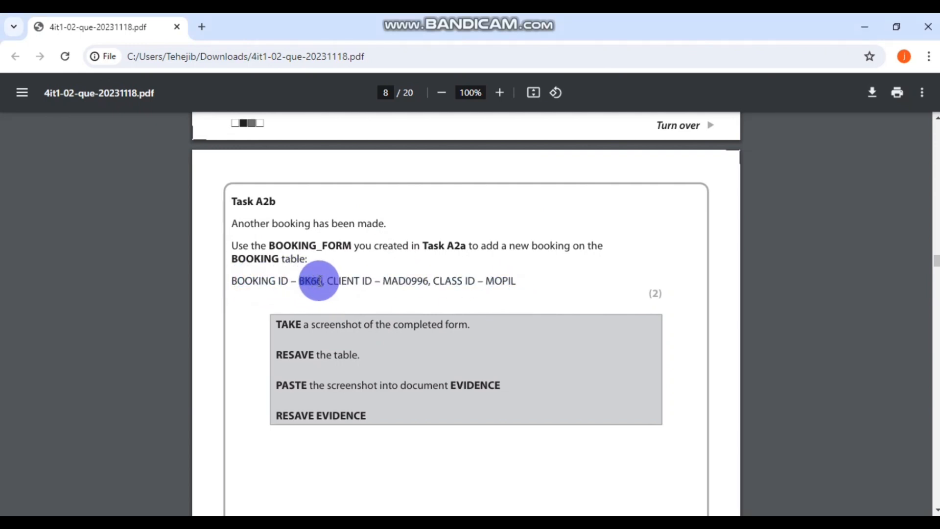
pyautogui.click(398, 436)
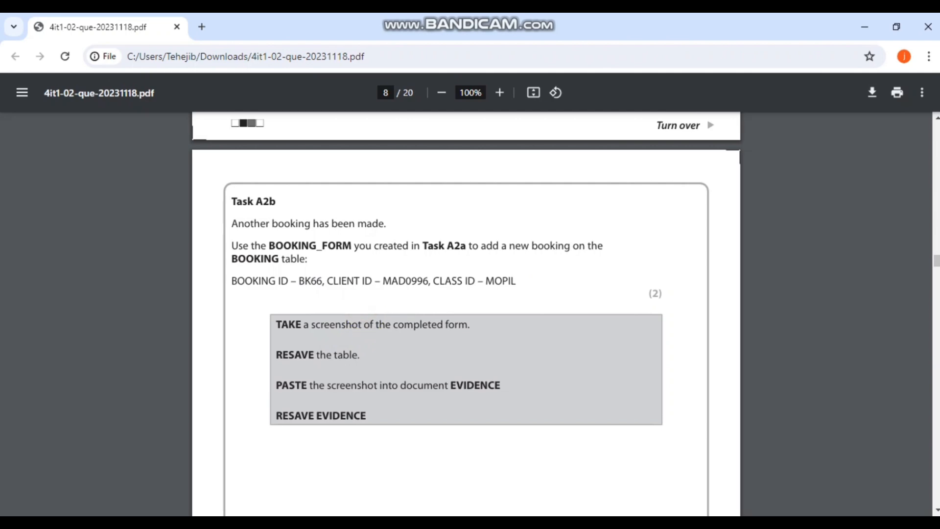
pyautogui.hotkey('alt', 'Tab')
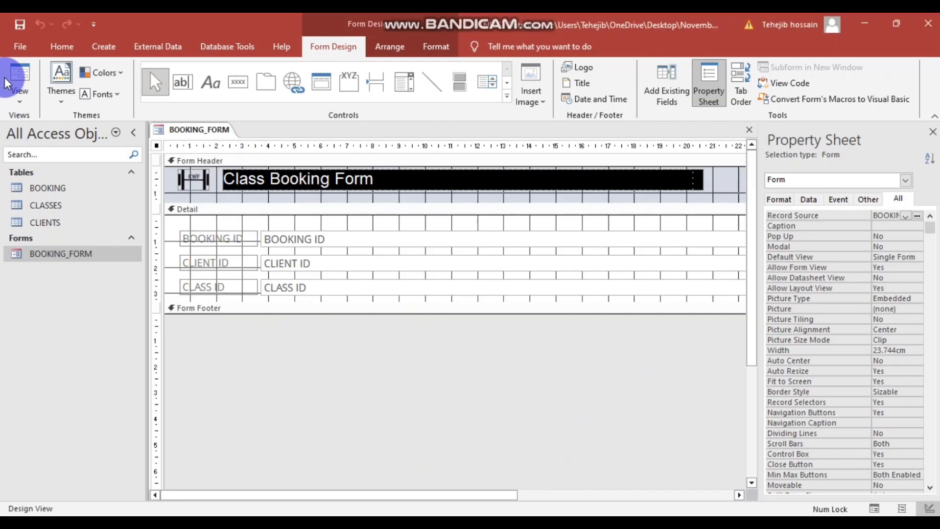
# - Switch BOOKING_FORM to Form View and overwrite the BOOKING ID with BK66
pyautogui.click(20, 91)
pyautogui.click(53, 128)
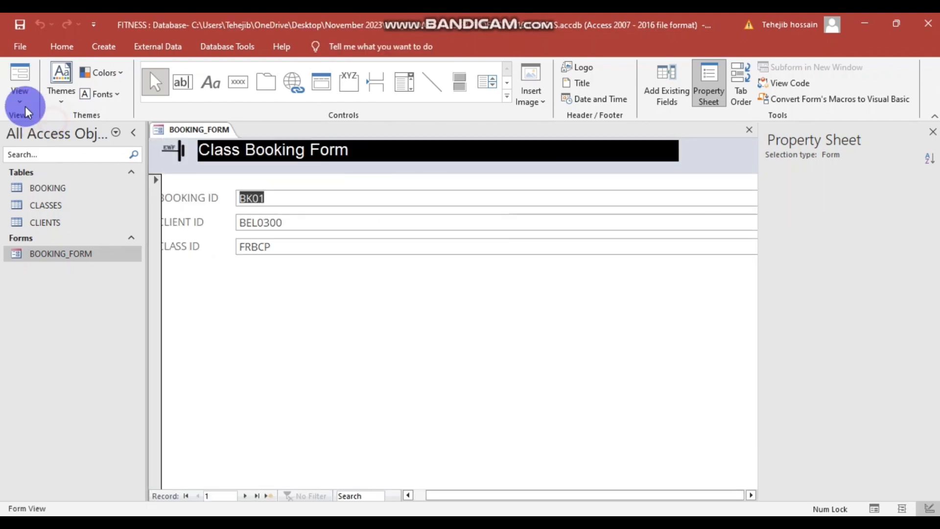
pyautogui.click(294, 198)
pyautogui.moveTo(294, 198); pyautogui.dragTo(255, 197)
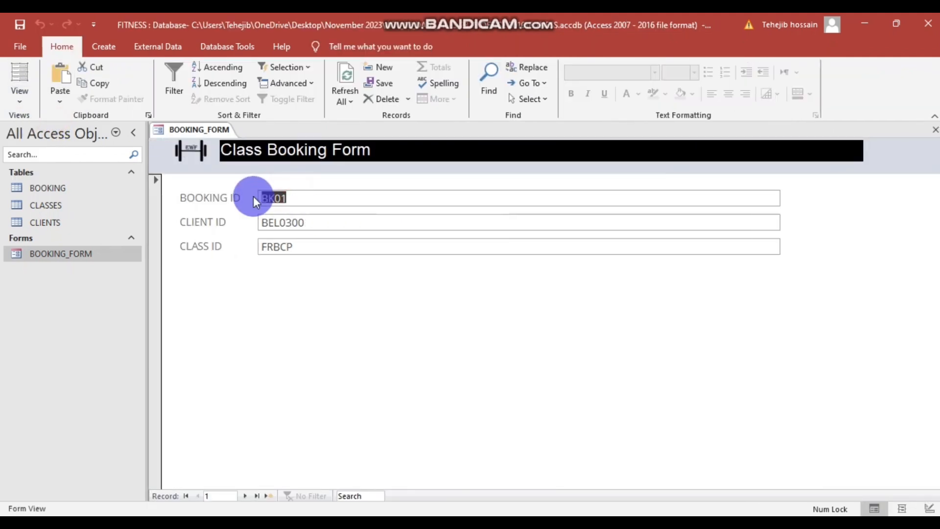
pyautogui.write('BK66')
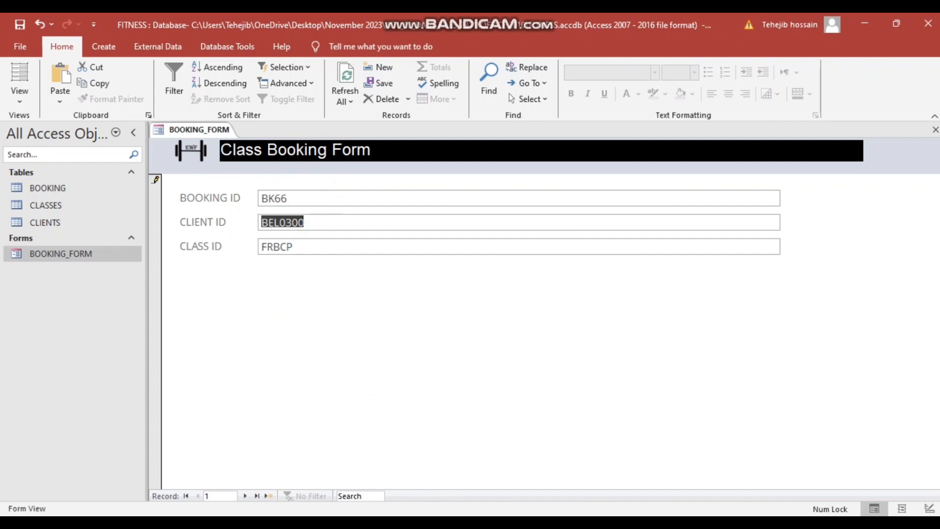
# - Copy the task's client ID from the question paper into the CLIENT ID field
pyautogui.click(445, 469)
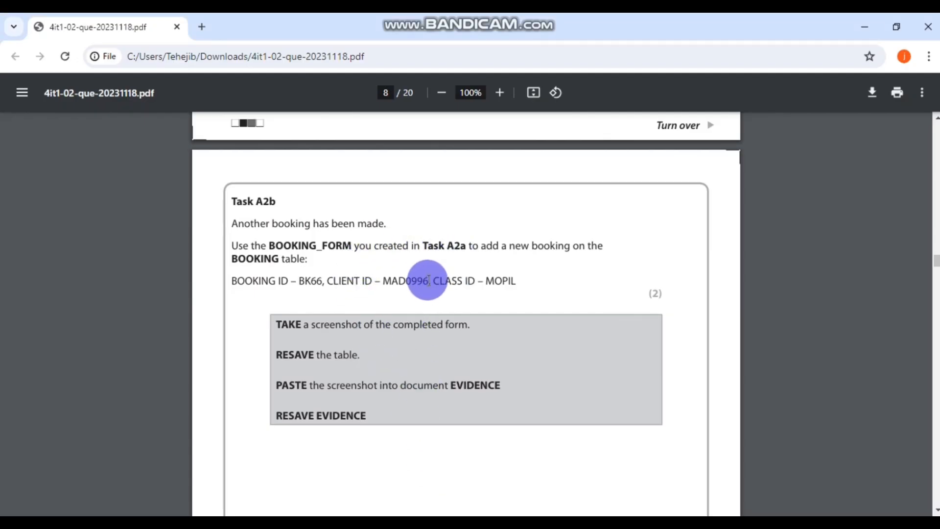
pyautogui.moveTo(429, 280); pyautogui.dragTo(393, 280)
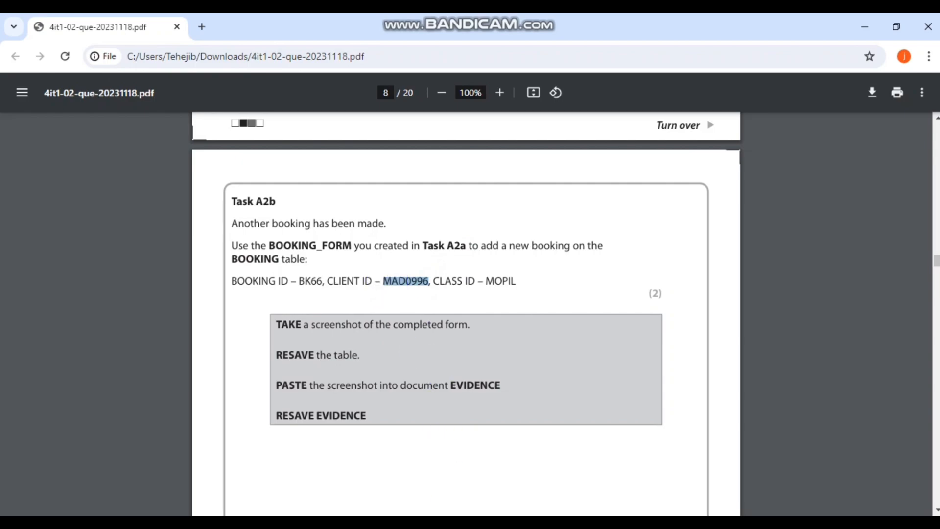
pyautogui.click(459, 521)
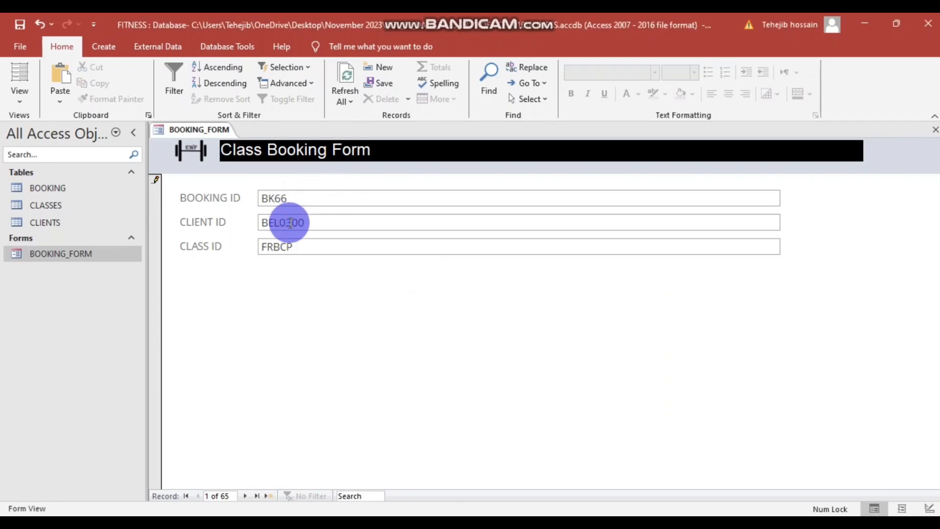
pyautogui.hotkey('ctrl', 'v')
pyautogui.click(553, 253)
pyautogui.click(277, 222)
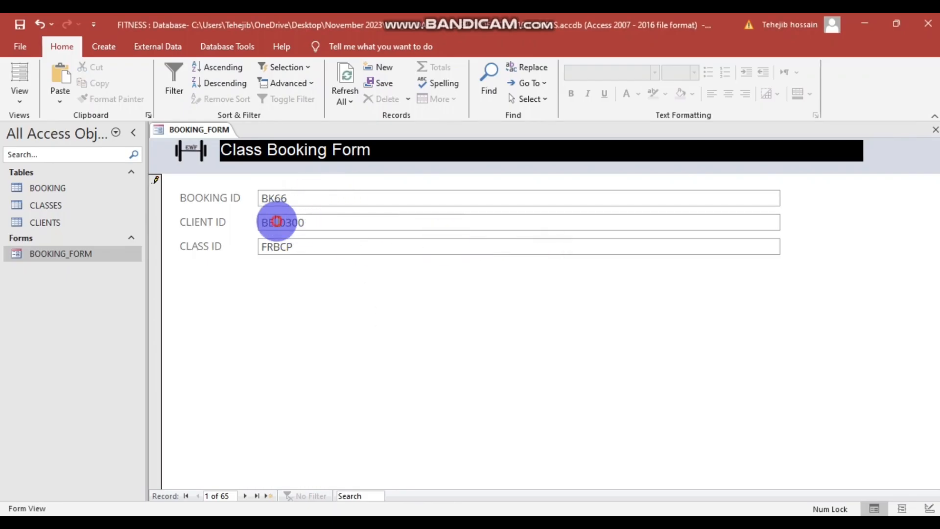
pyautogui.click(288, 216)
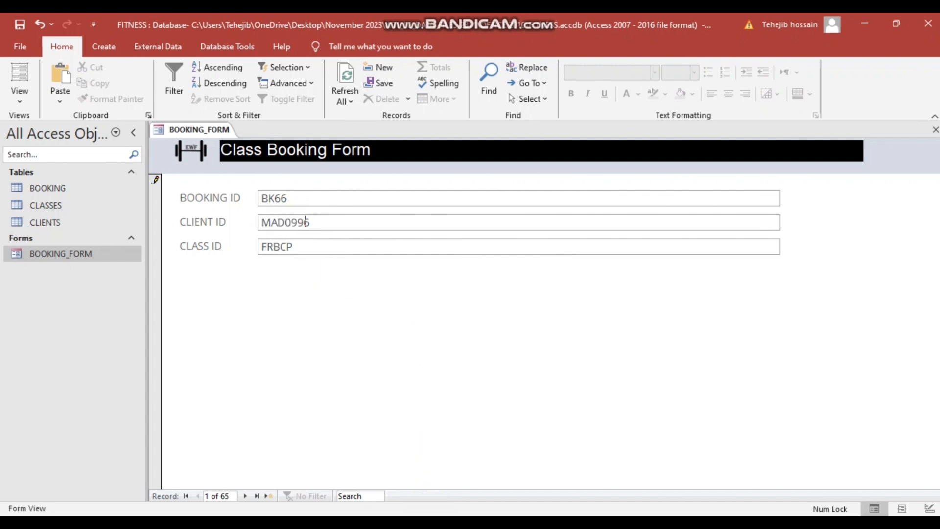
# - Replace CLASS ID FRBCP with MOPIL from the question paper and save the booking
pyautogui.click(429, 483)
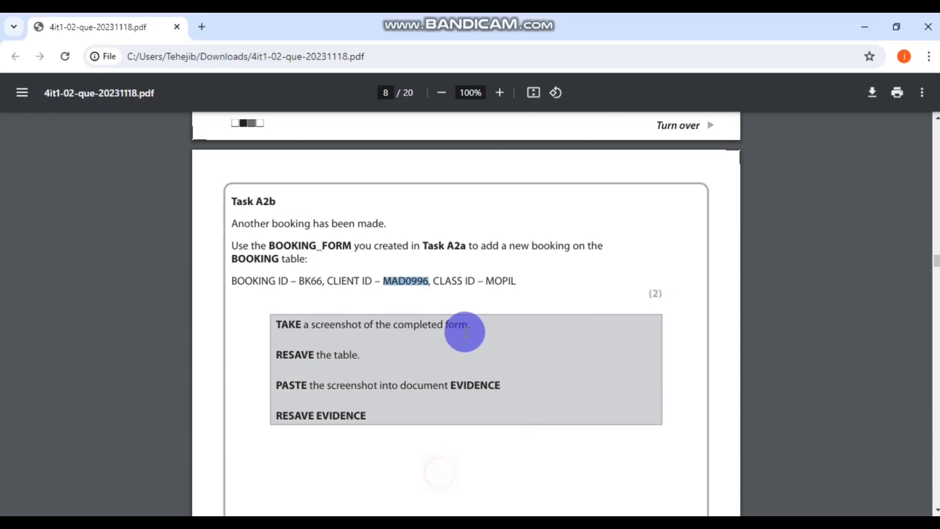
pyautogui.doubleClick(496, 280)
pyautogui.hotkey('ctrl', 'c')
pyautogui.click(444, 522)
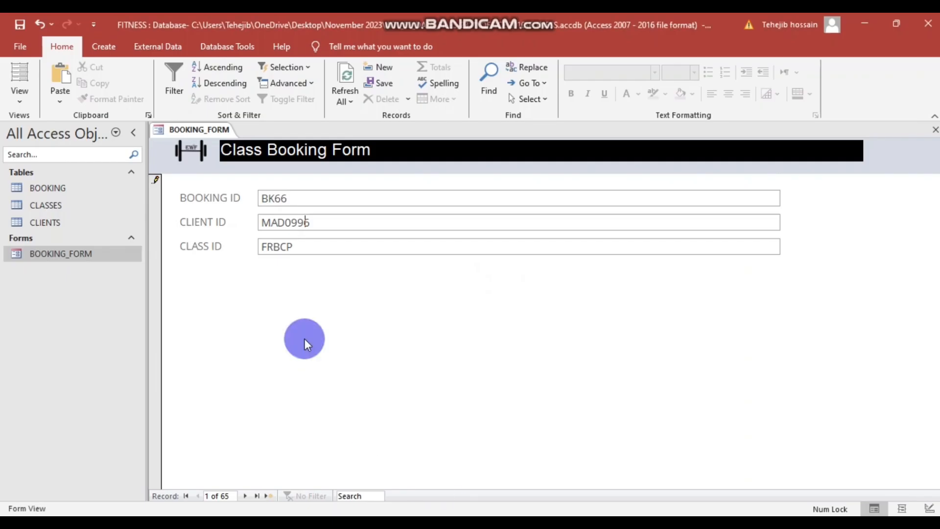
pyautogui.click(292, 241)
pyautogui.doubleClick(282, 247)
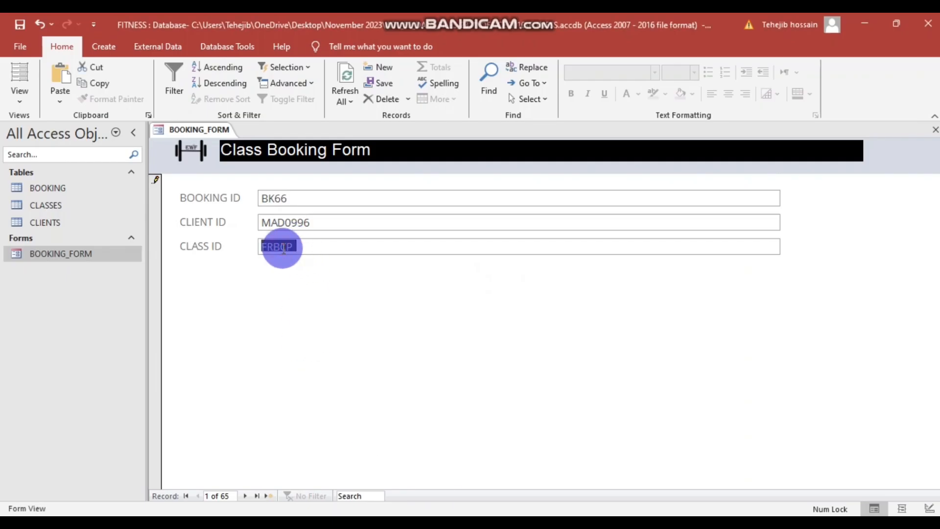
pyautogui.hotkey('ctrl', 'v')
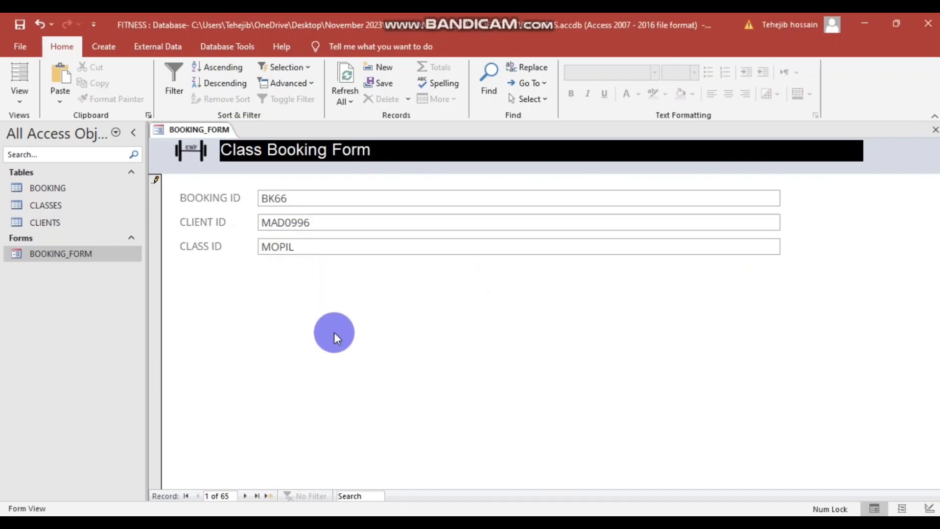
pyautogui.click(19, 24)
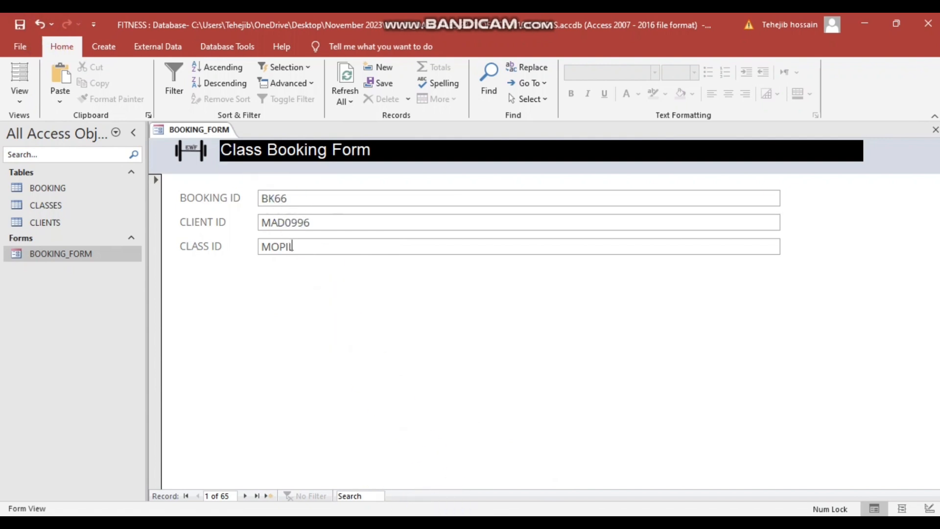
pyautogui.click(439, 466)
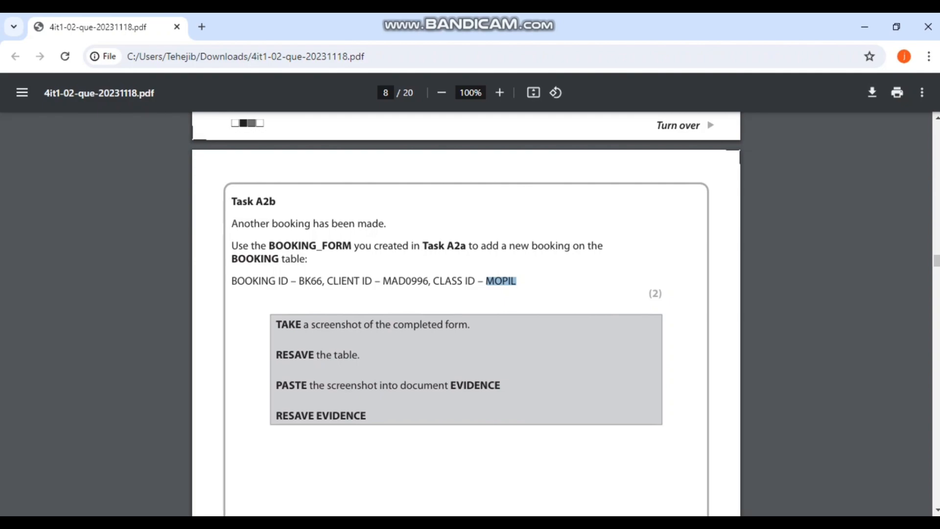
# - Bring the booking form forward and launch Snipping Tool by searching 'sni'
pyautogui.hotkey('alt', 'Tab')
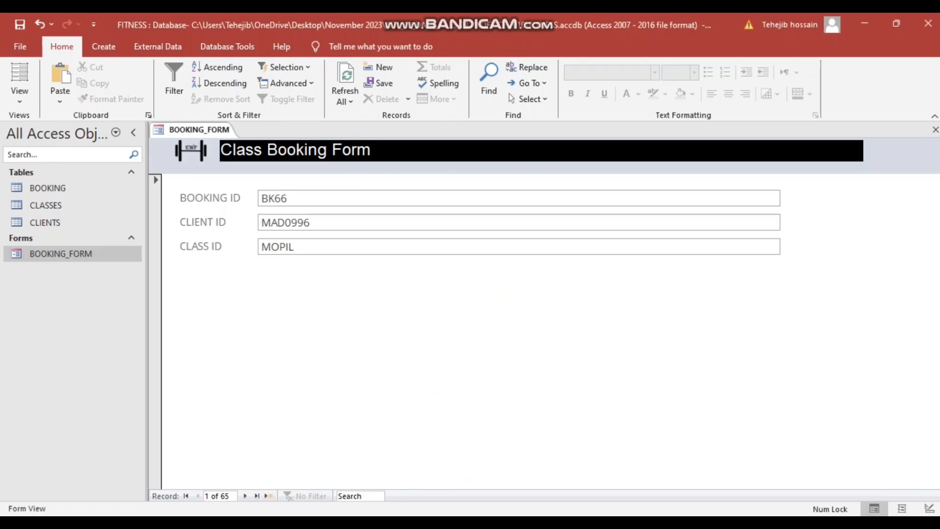
pyautogui.press('super')
pyautogui.write('sni')
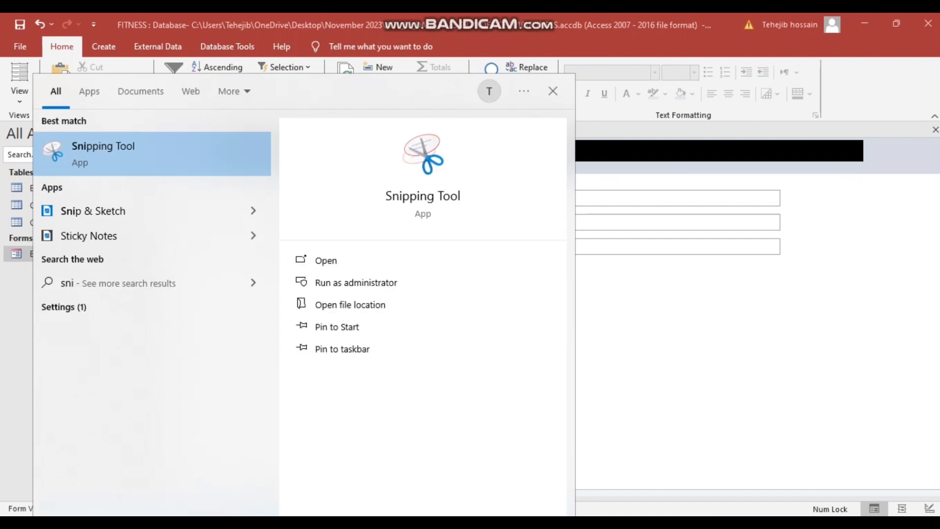
pyautogui.click(153, 161)
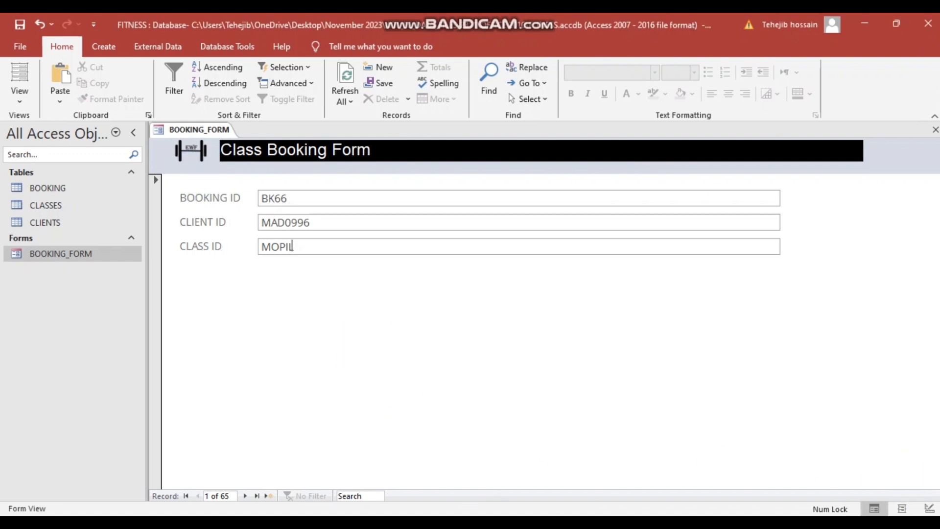
# - Cancel a premature capture, return to the booking form and reopen Windows search
pyautogui.hotkey('alt', 'Tab')
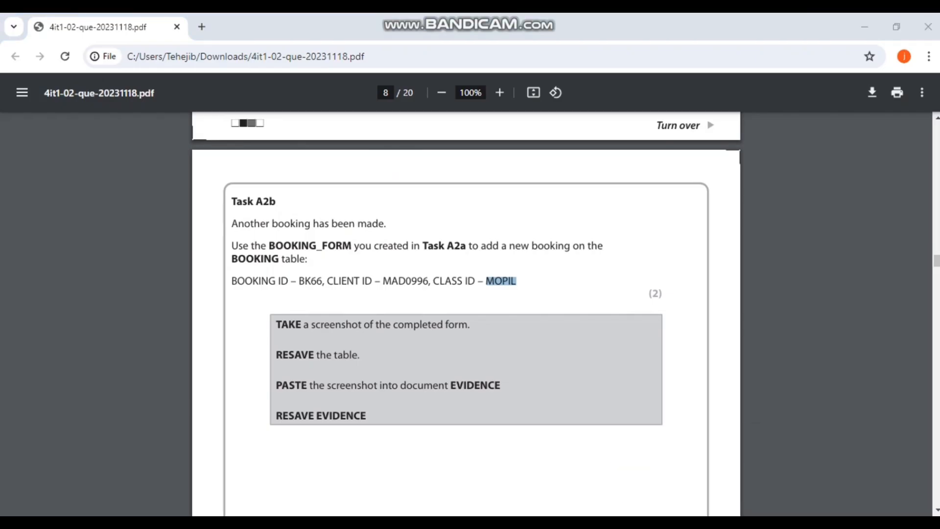
pyautogui.click(38, 152)
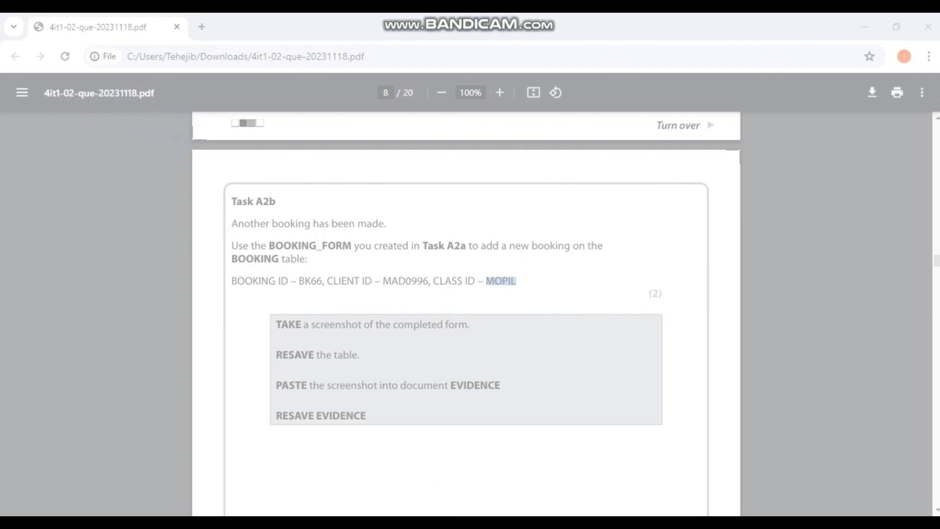
pyautogui.click(383, 510)
pyautogui.click(530, 511)
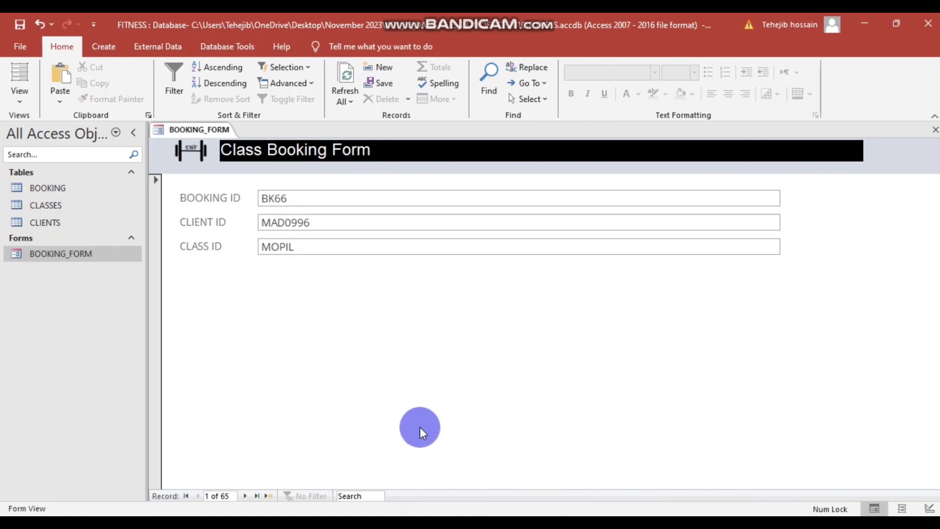
pyautogui.click(132, 523)
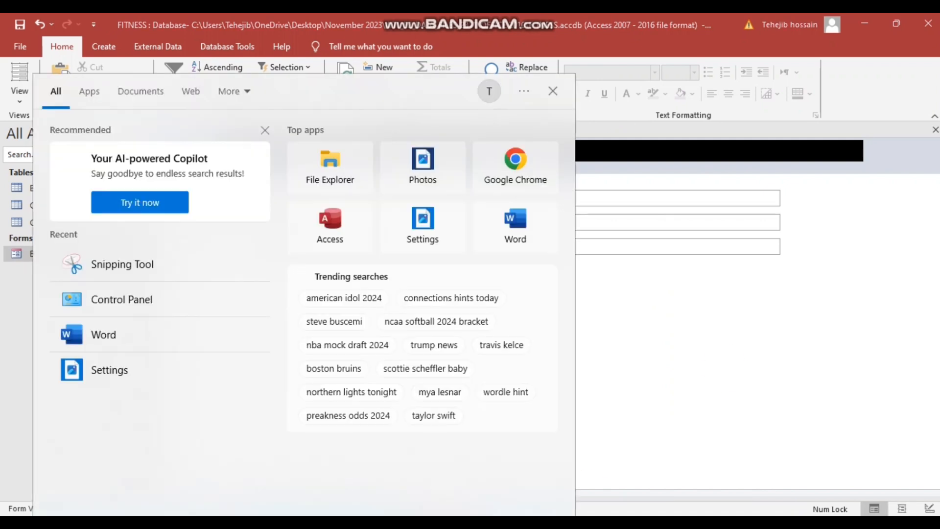
pyautogui.write('i')
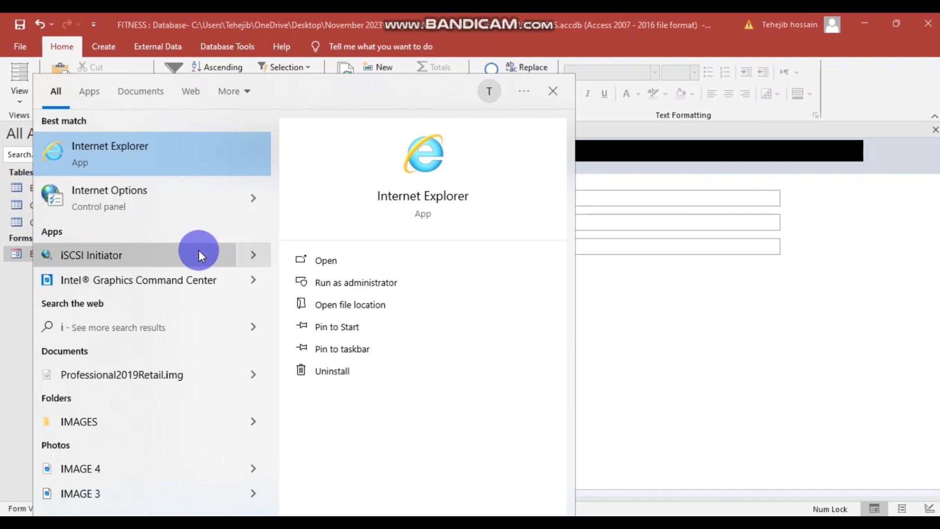
pyautogui.press('BackSpace')
# - Launch Snipping Tool and capture a rectangle around the completed booking form
pyautogui.write('snip')
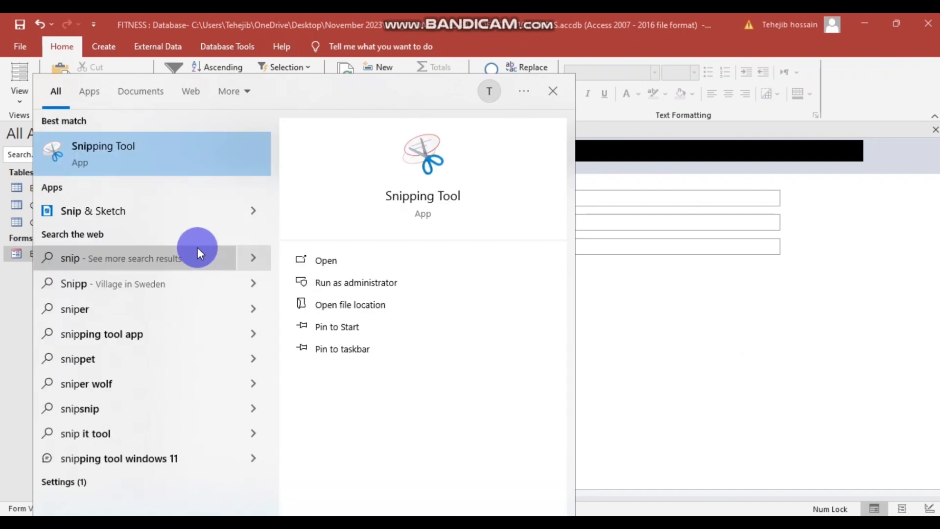
pyautogui.click(217, 142)
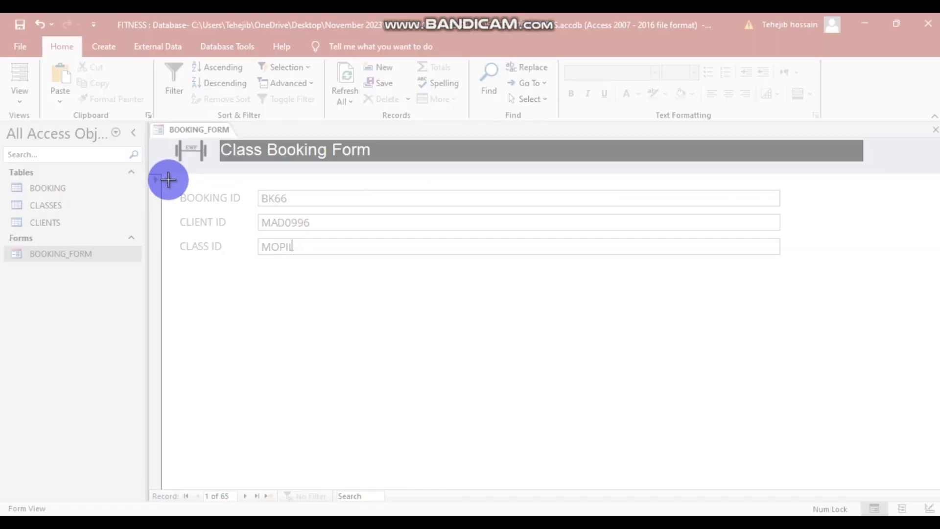
pyautogui.moveTo(149, 123); pyautogui.dragTo(871, 404)
pyautogui.moveTo(890, 405); pyautogui.dragTo(889, 404)
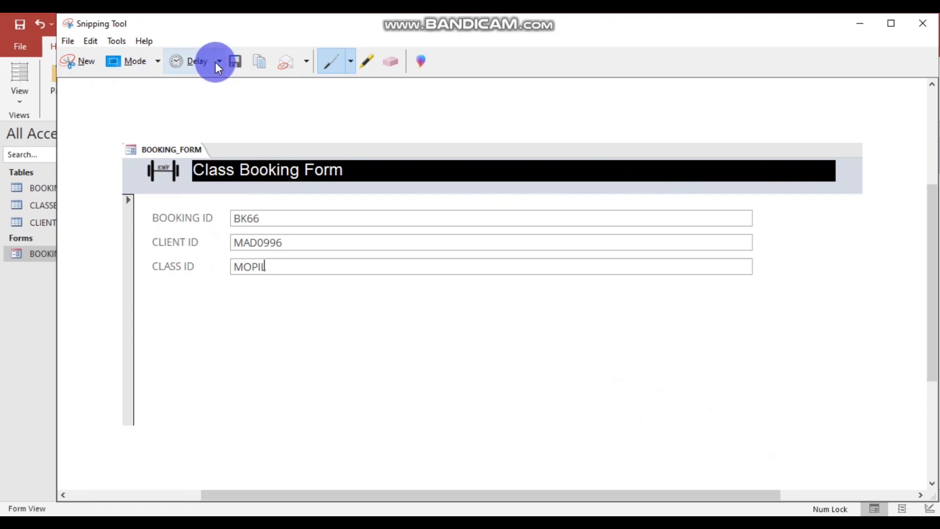
# - Save the snip to the Desktop as Capture, overwriting the old file, and clear to the desktop
pyautogui.click(68, 41)
pyautogui.click(93, 77)
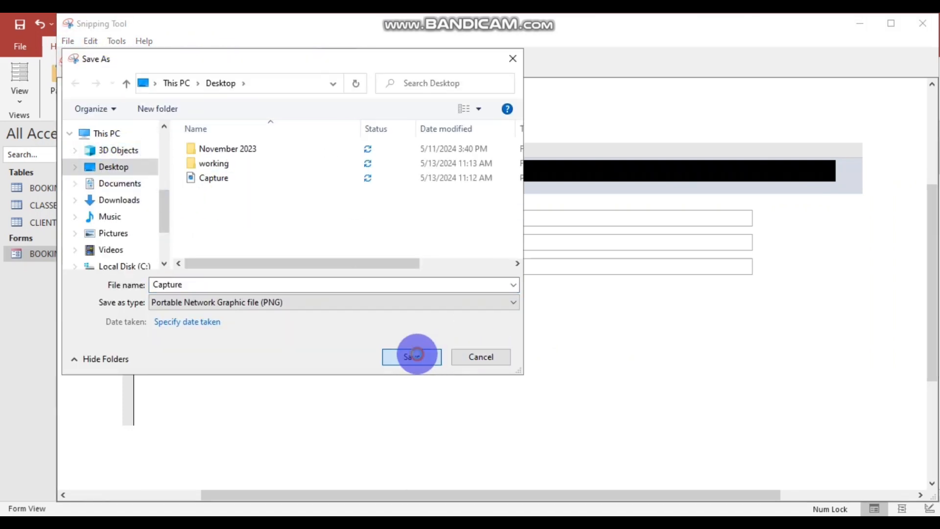
pyautogui.click(412, 355)
pyautogui.click(507, 272)
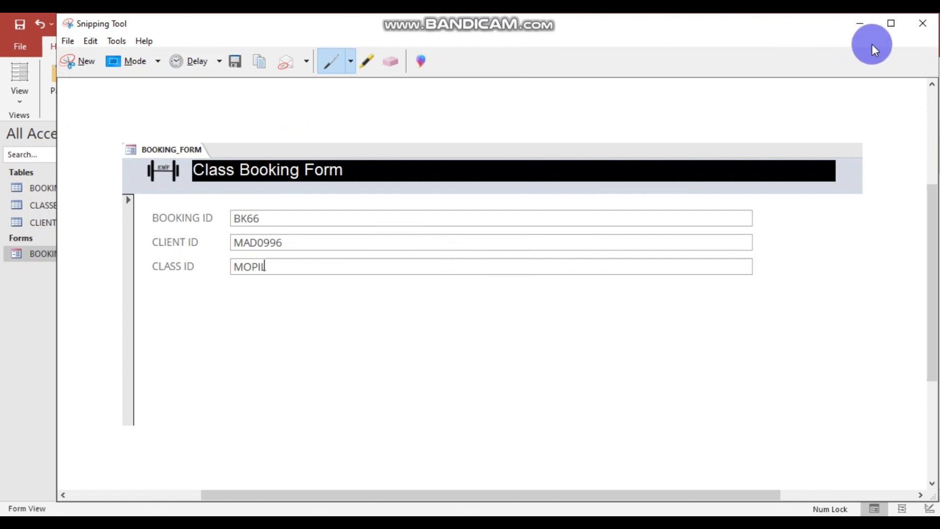
pyautogui.click(921, 24)
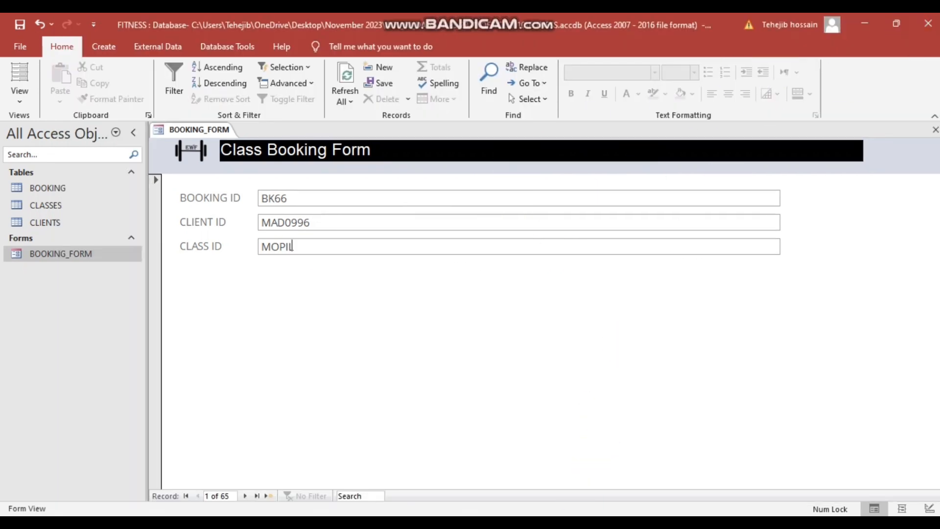
pyautogui.click(635, 315)
pyautogui.click(865, 23)
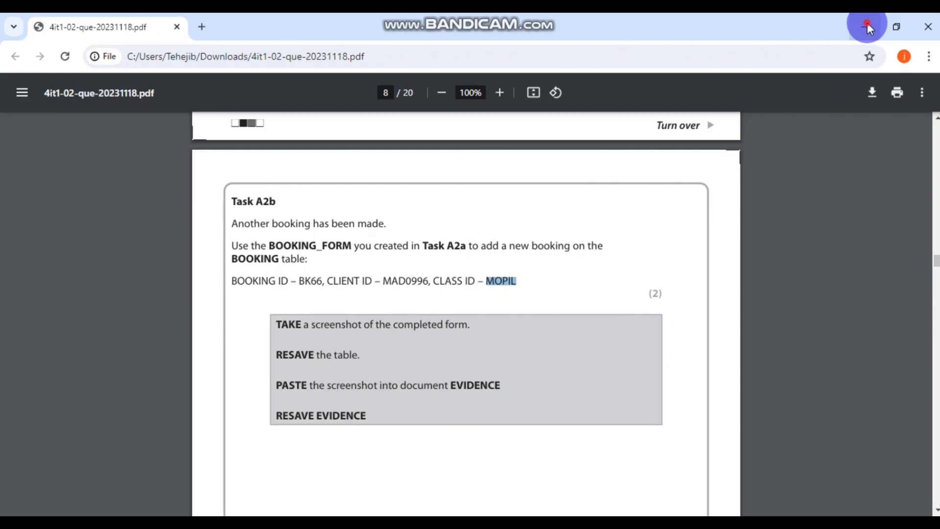
pyautogui.click(867, 27)
# - Open EVIDENCE from the working folder and delete the 'Screenshot' placeholder in cell A2b
pyautogui.click(199, 115)
pyautogui.doubleClick(281, 107)
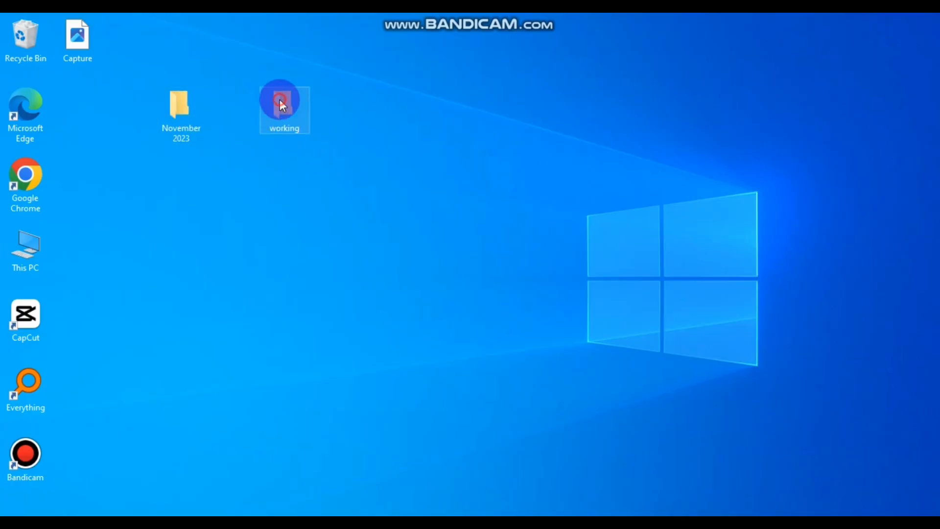
pyautogui.doubleClick(286, 172)
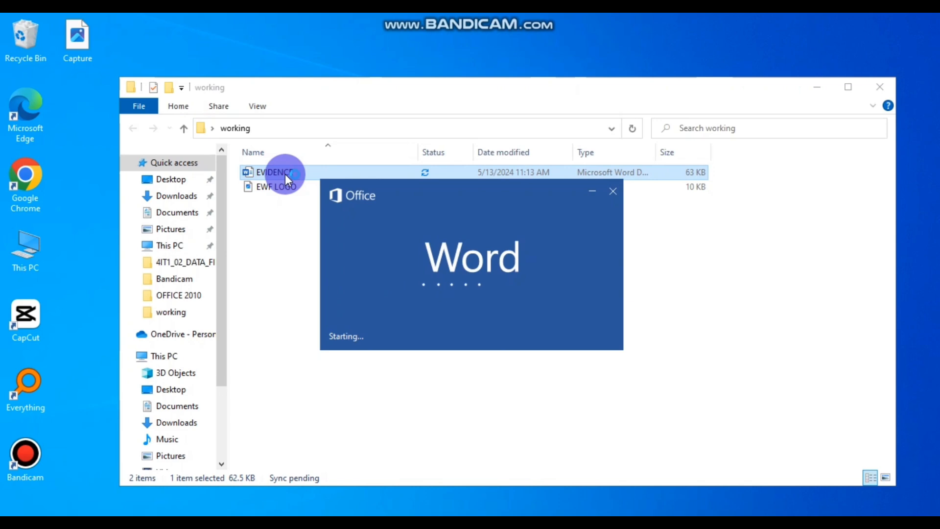
pyautogui.scroll(-5, 506, 297)
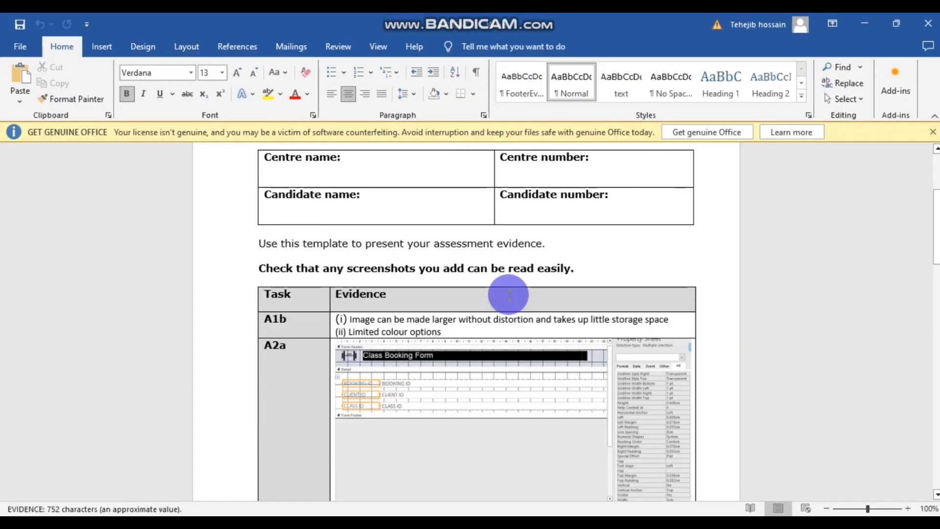
pyautogui.click(342, 353)
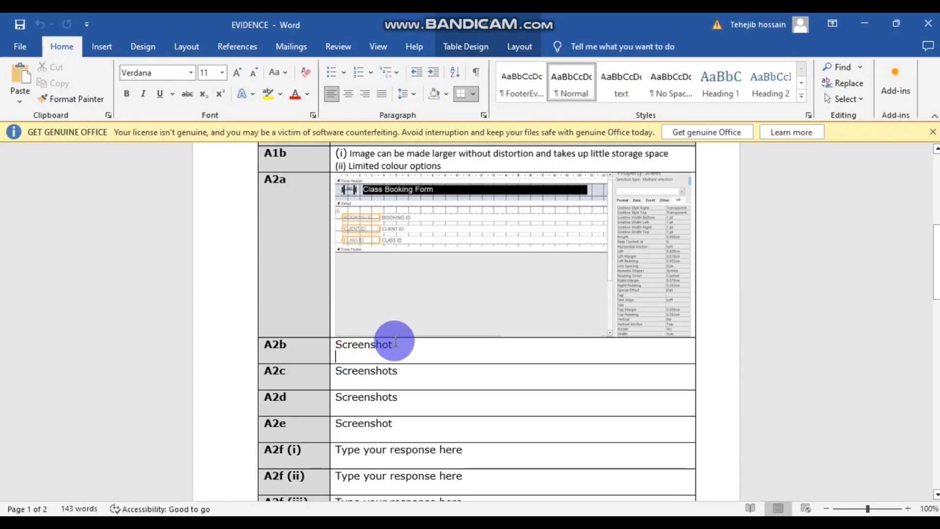
pyautogui.moveTo(394, 342); pyautogui.dragTo(336, 340)
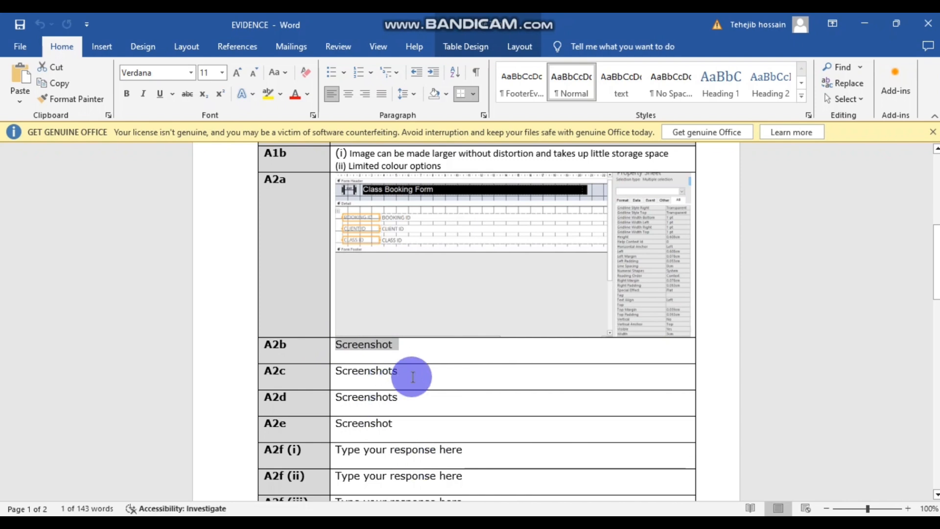
pyautogui.press('Delete')
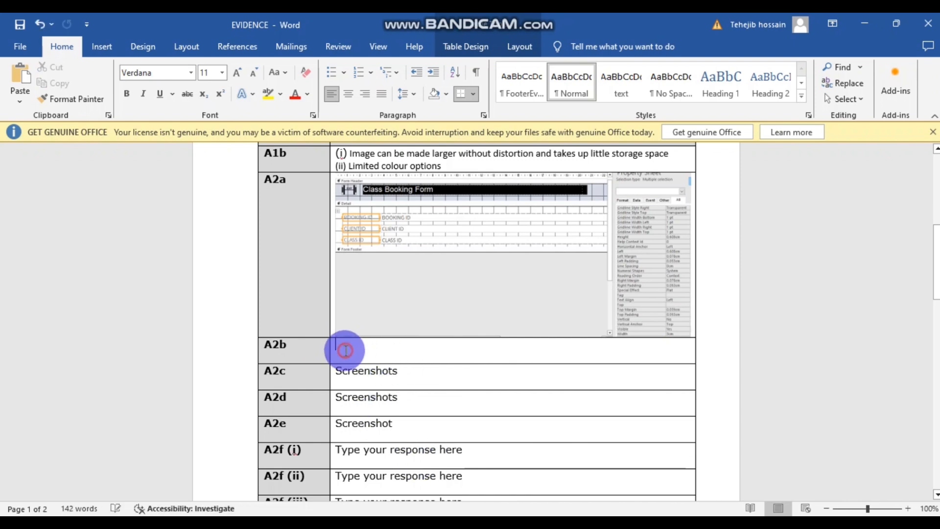
# - Insert the Desktop Capture image into cell A2b, then bring the question paper back
pyautogui.click(102, 45)
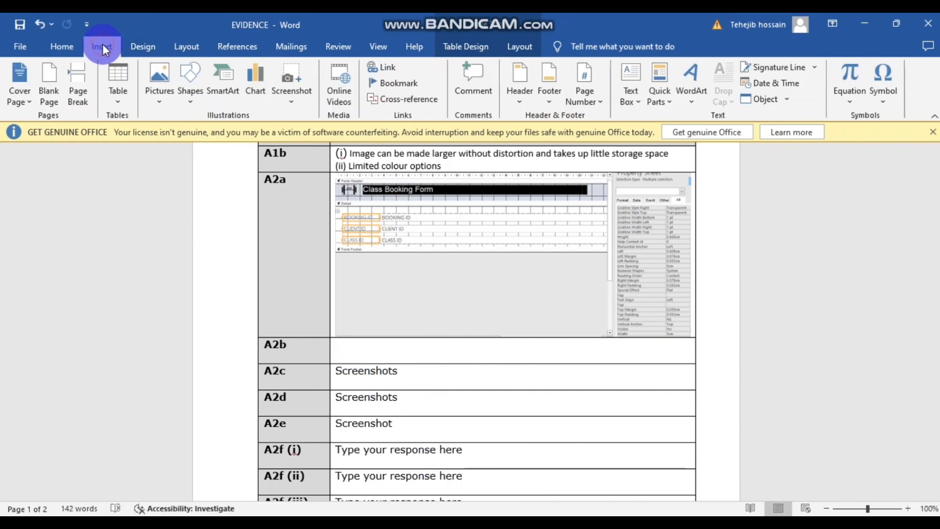
pyautogui.click(151, 74)
pyautogui.click(188, 134)
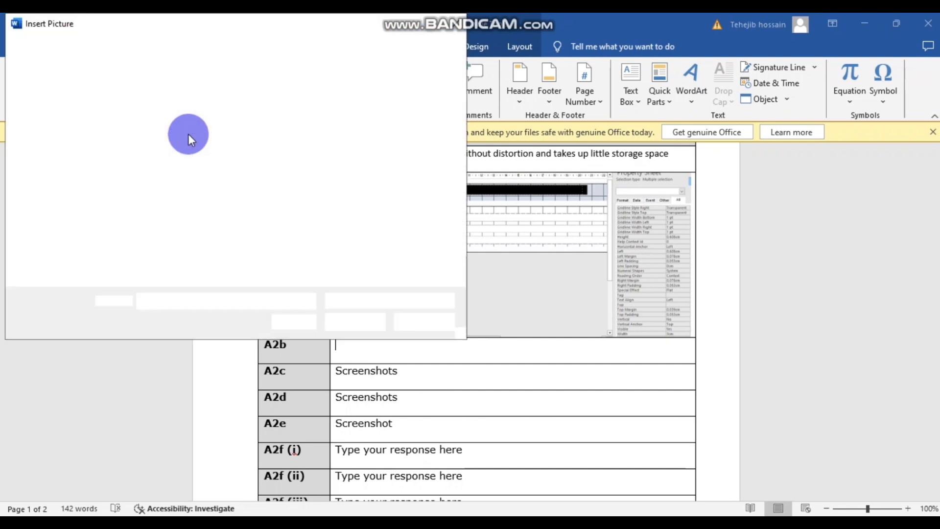
pyautogui.click(56, 131)
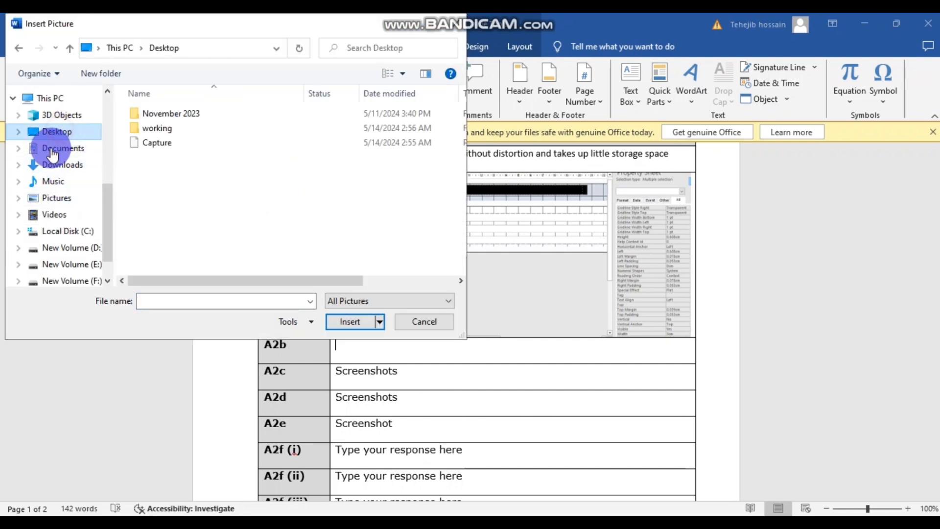
pyautogui.click(160, 142)
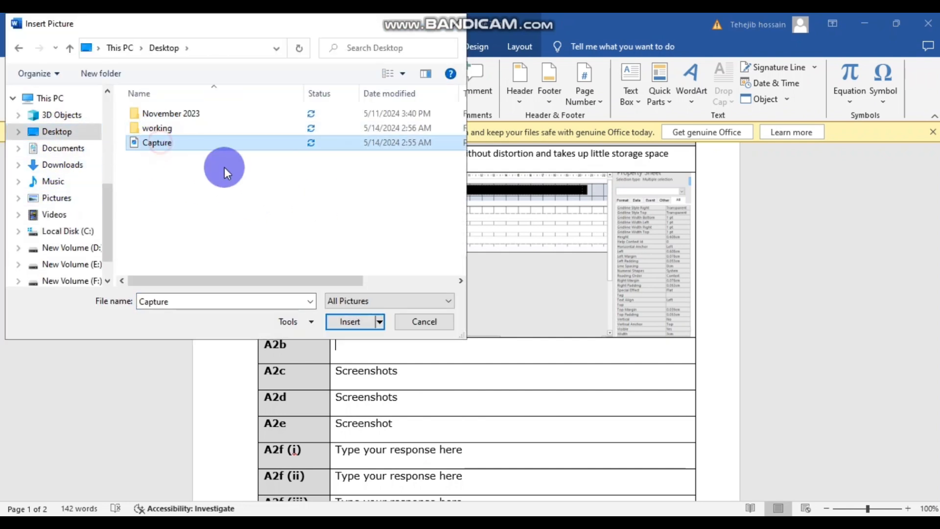
pyautogui.click(358, 321)
pyautogui.scroll(-1, 615, 400)
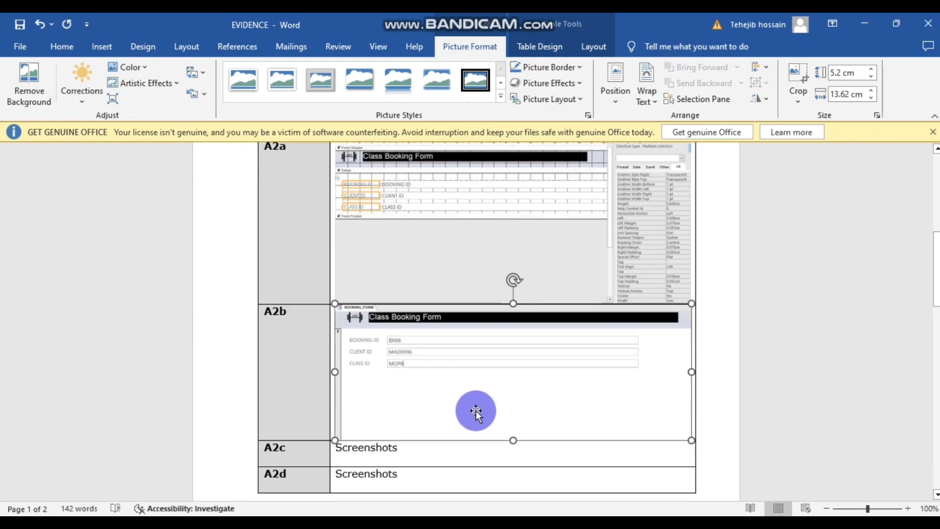
pyautogui.scroll(1, 558, 435)
pyautogui.scroll(-1, 491, 378)
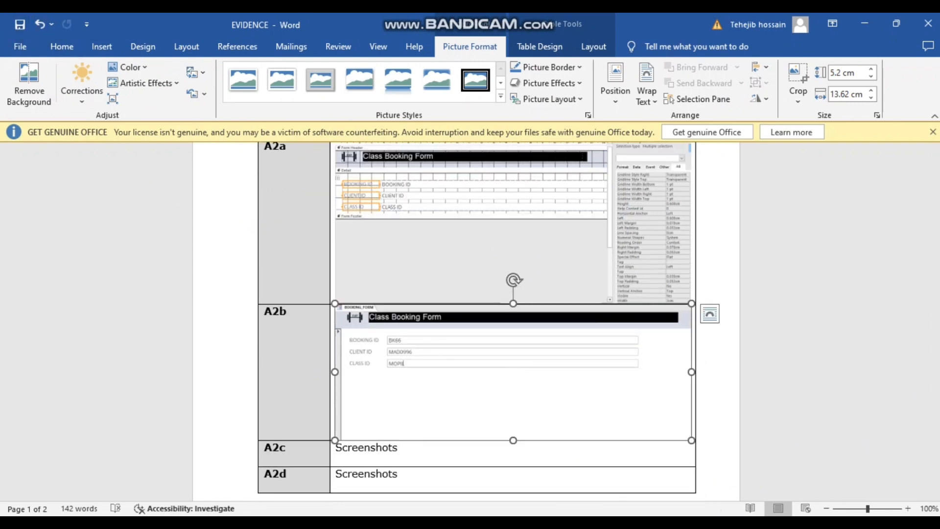
pyautogui.click(385, 523)
pyautogui.click(442, 492)
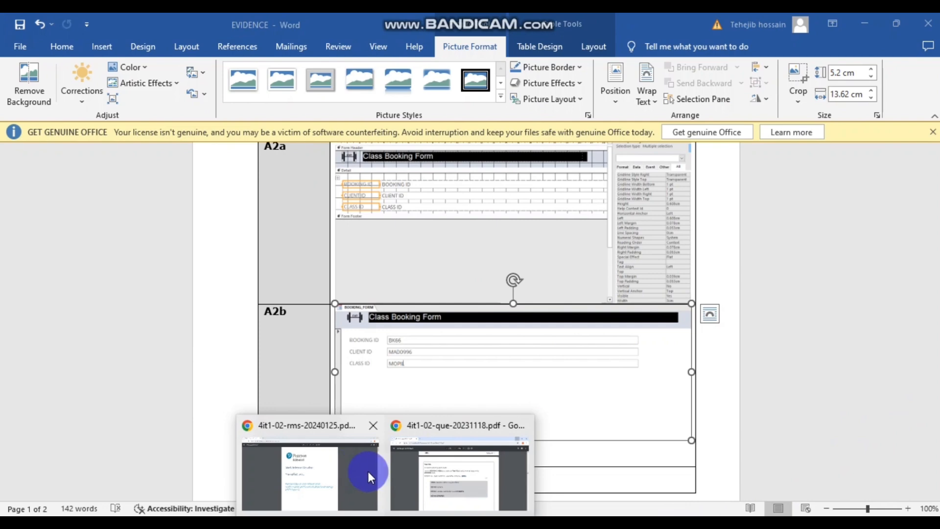
pyautogui.click(442, 473)
# - Read the Task A2c query brief in the question paper, then return to the FITNESS database
pyautogui.scroll(3, 403, 295)
pyautogui.scroll(-11, 411, 295)
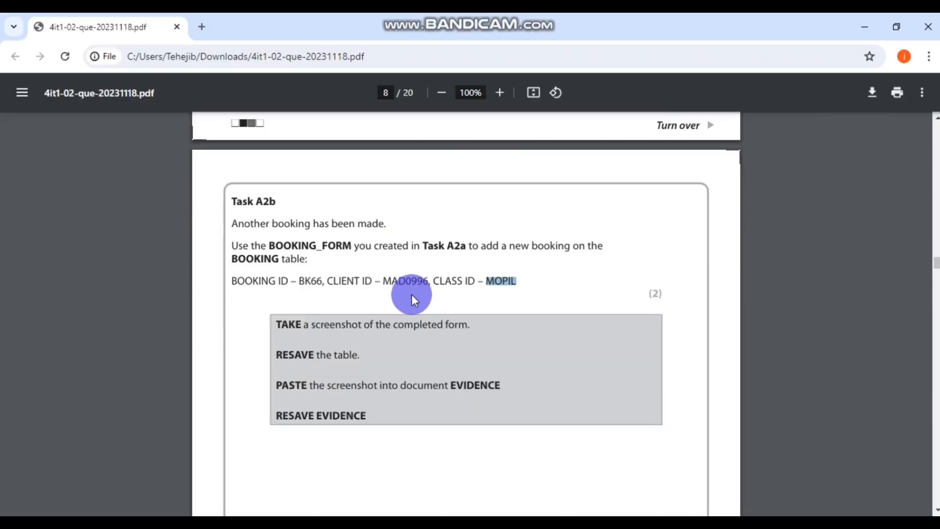
pyautogui.scroll(-6, 411, 294)
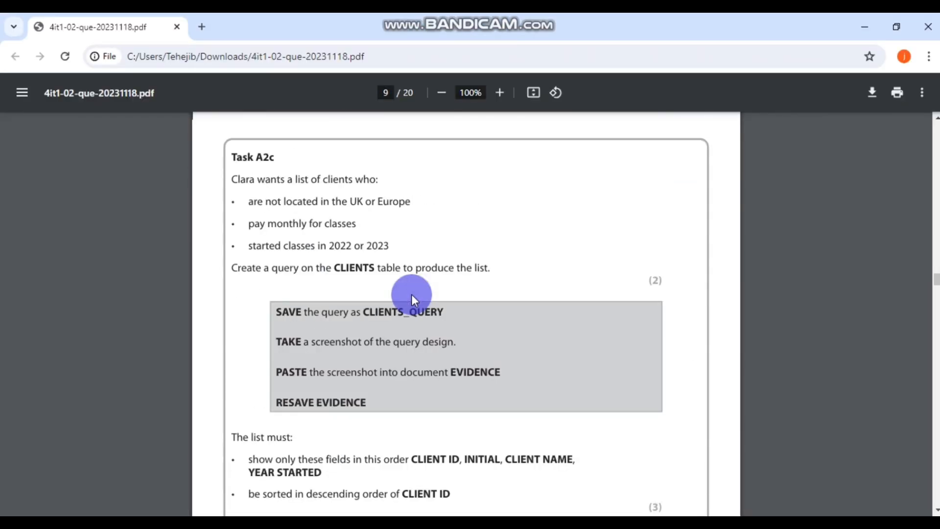
pyautogui.hotkey('alt', 'Tab')
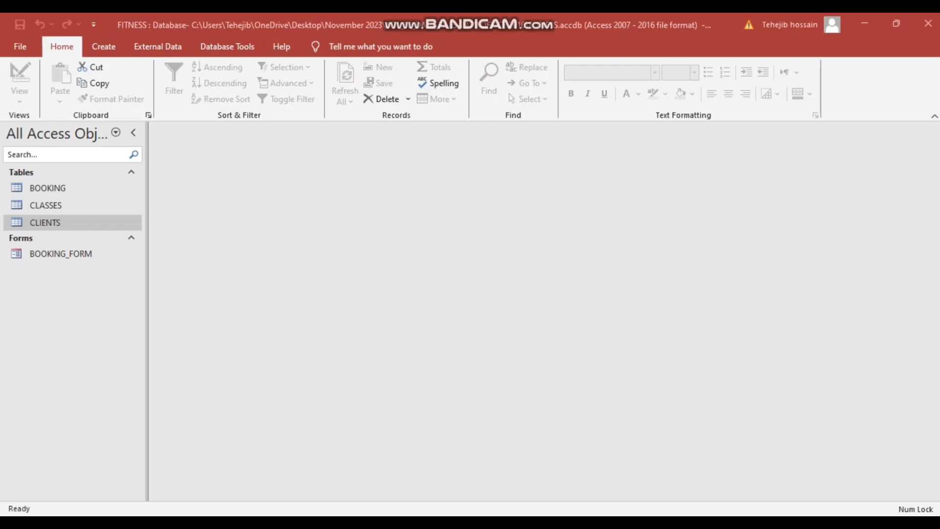
pyautogui.moveTo(383, 523)
pyautogui.click(427, 473)
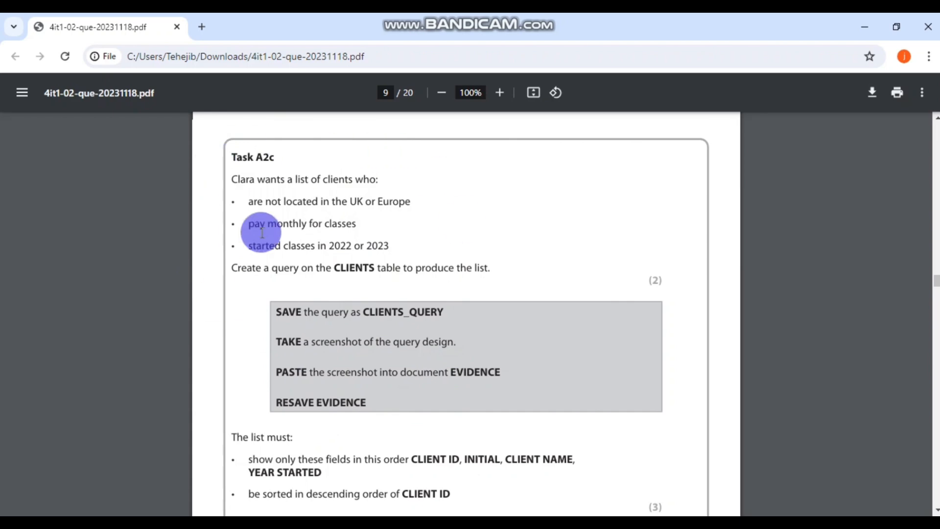
pyautogui.hotkey('alt', 'Tab')
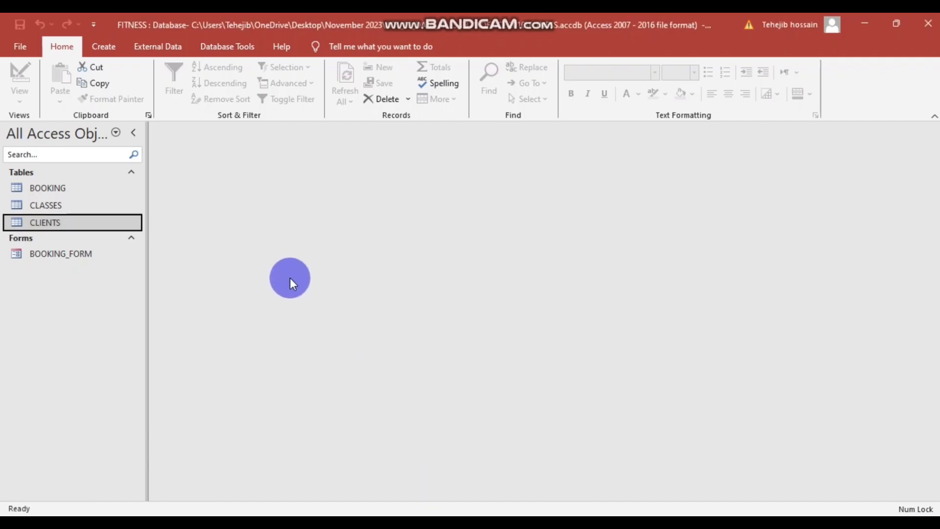
# - Open the CLIENTS table and widen the CLIENT ID column to show full IDs
pyautogui.click(66, 223)
pyautogui.doubleClick(65, 223)
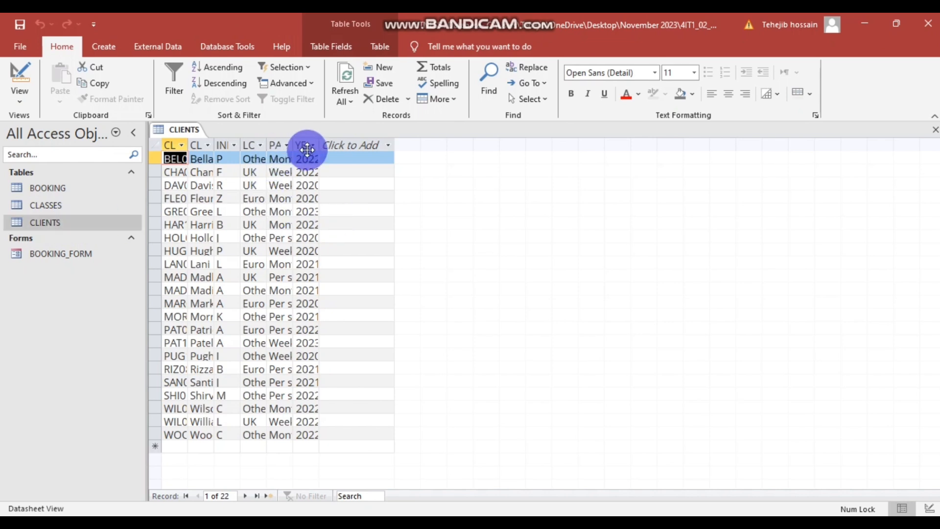
pyautogui.click(187, 146)
pyautogui.click(571, 203)
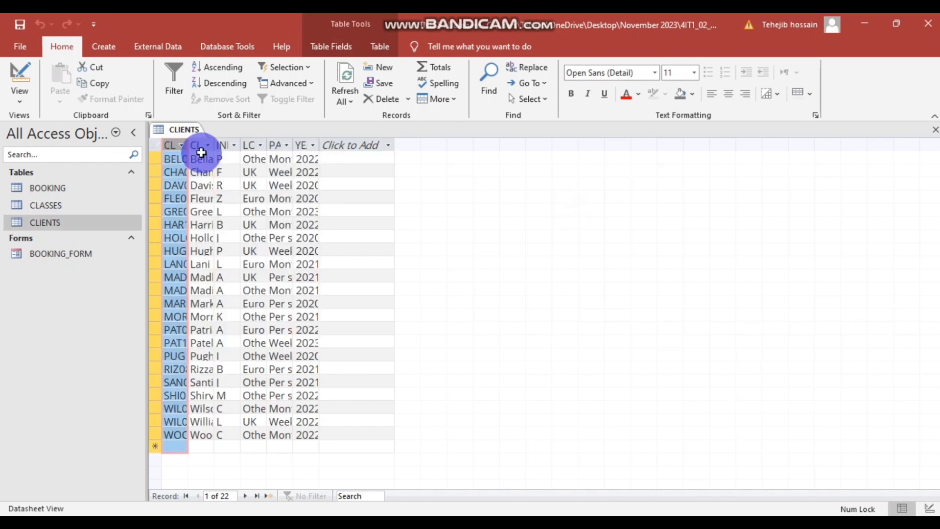
pyautogui.moveTo(188, 144); pyautogui.dragTo(384, 144)
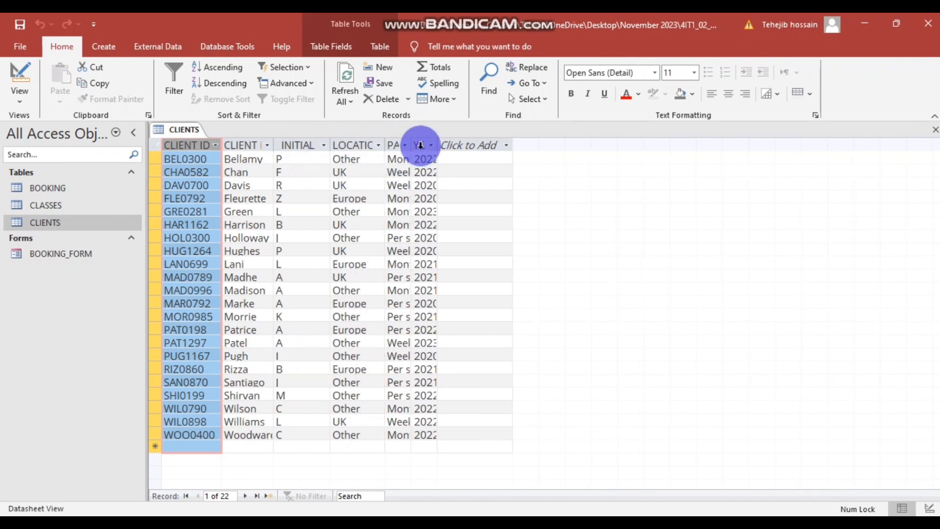
# - Widen the PAYMENT METHOD column so its full heading shows
pyautogui.click(405, 145)
pyautogui.click(538, 354)
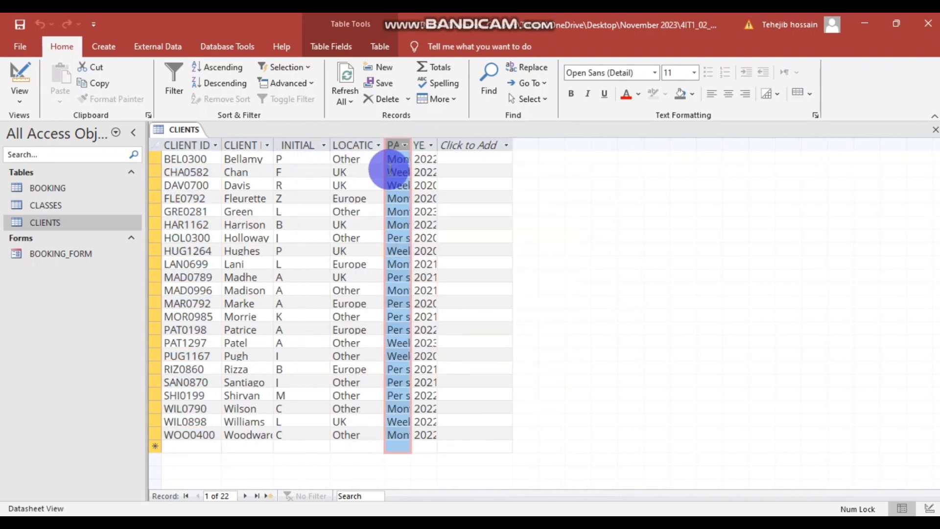
pyautogui.click(410, 142)
pyautogui.click(711, 197)
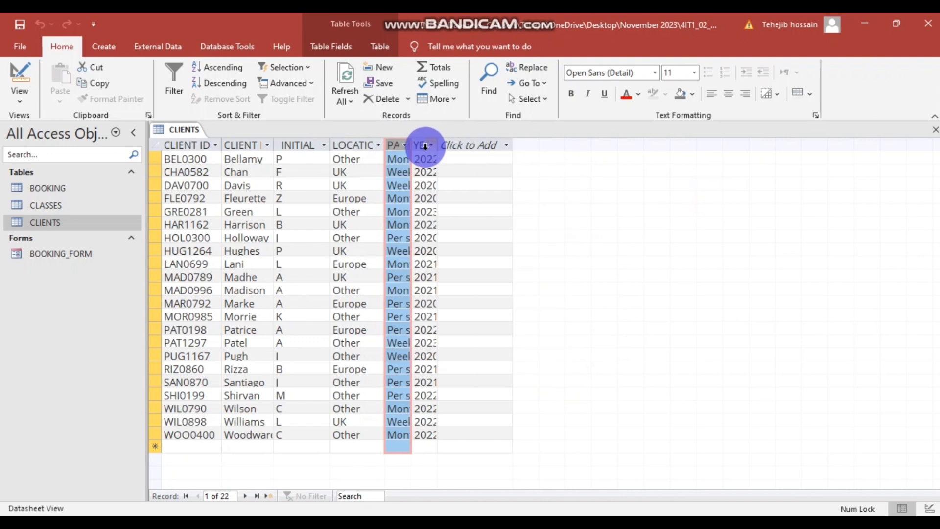
pyautogui.moveTo(412, 144); pyautogui.dragTo(552, 143)
pyautogui.click(487, 146)
pyautogui.click(483, 142)
pyautogui.click(655, 188)
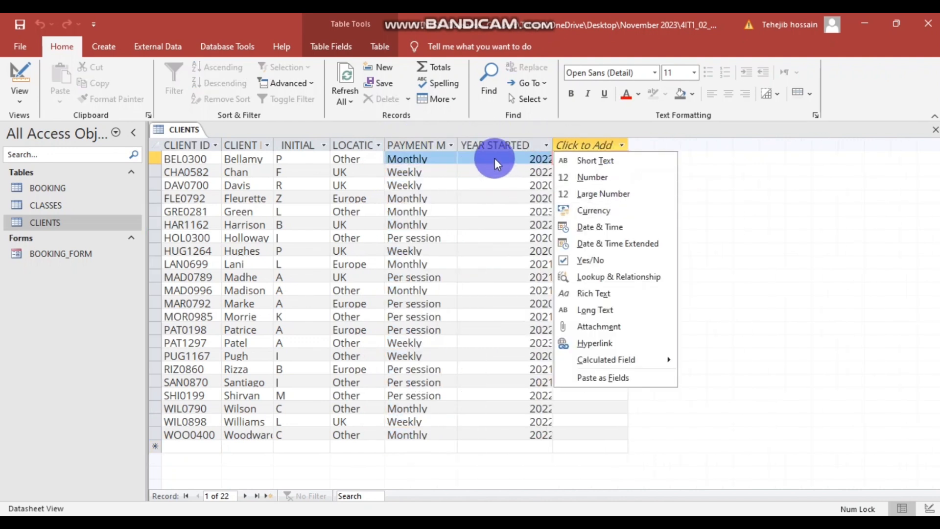
pyautogui.press('Escape')
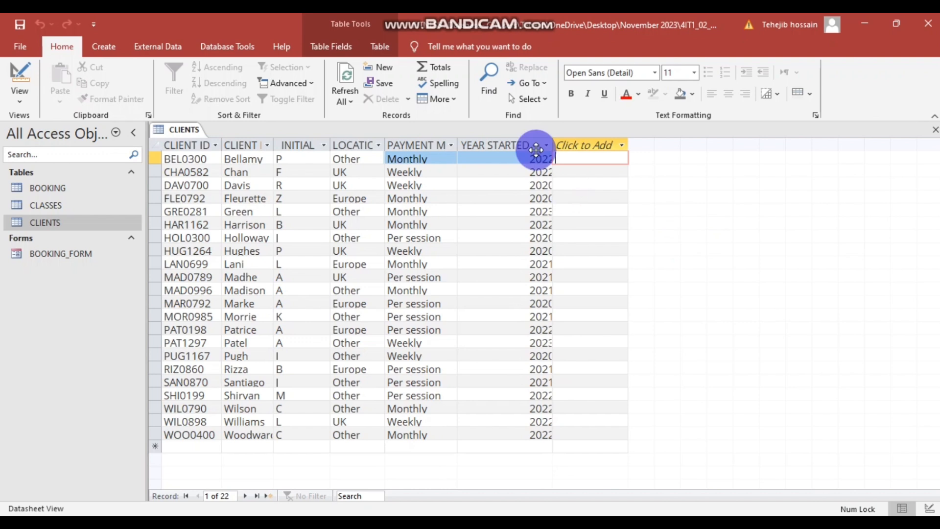
# - Centre-align the values in the YEAR STARTED column
pyautogui.click(478, 160)
pyautogui.click(509, 211)
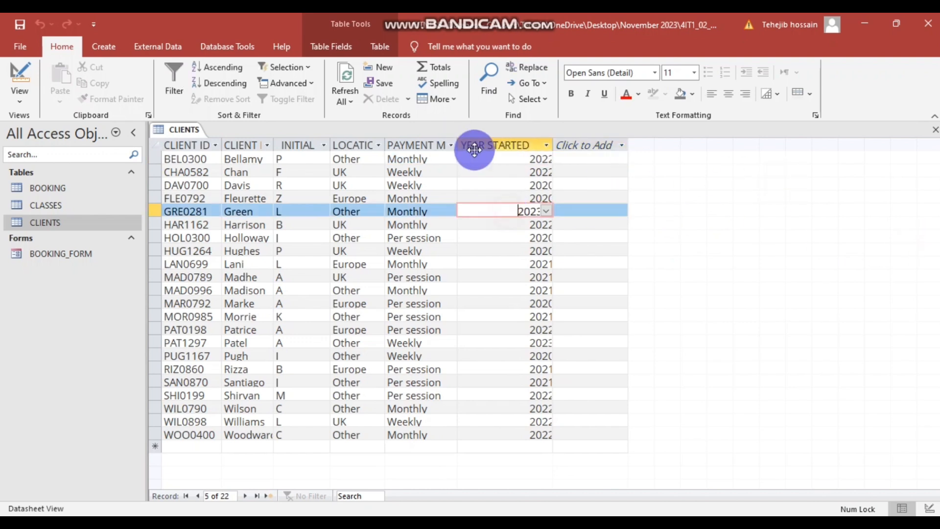
pyautogui.click(477, 143)
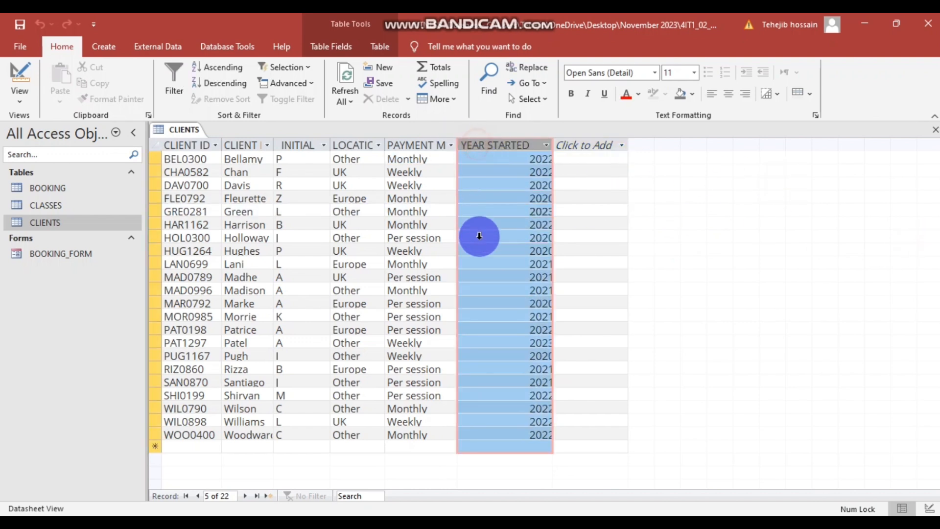
pyautogui.click(729, 98)
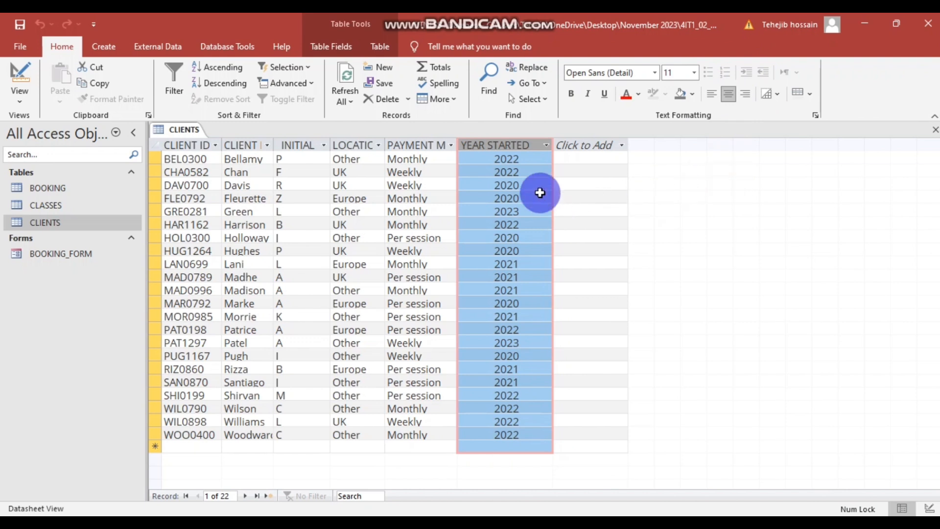
pyautogui.click(537, 315)
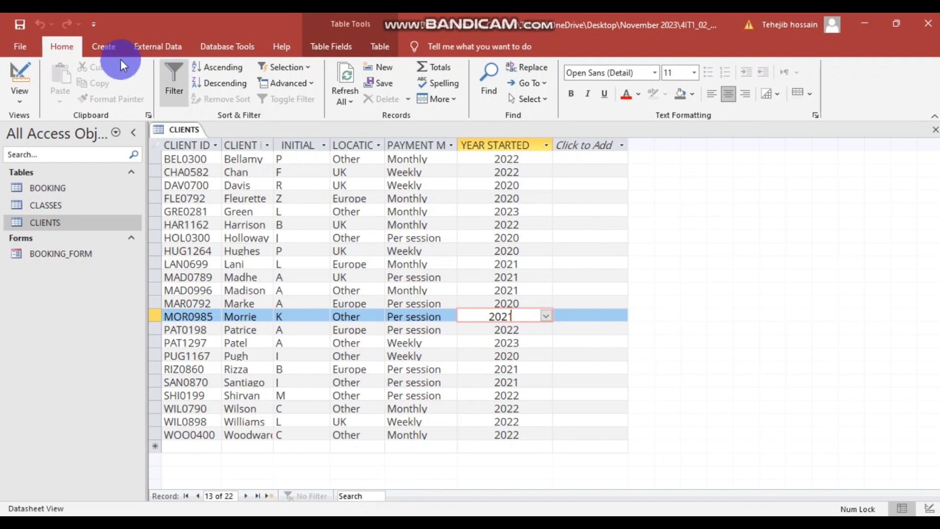
pyautogui.click(103, 47)
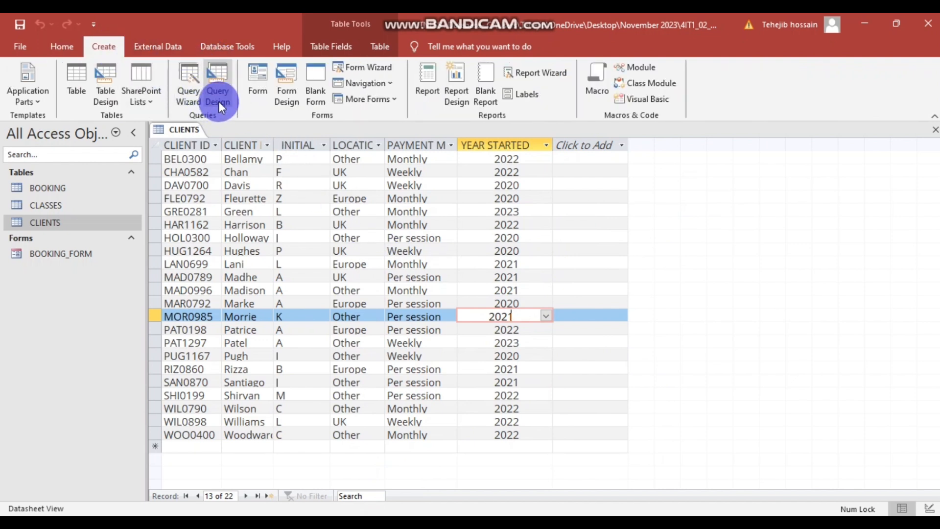
# - Start a new query design on the CLIENTS table and enlarge its field list
pyautogui.click(216, 74)
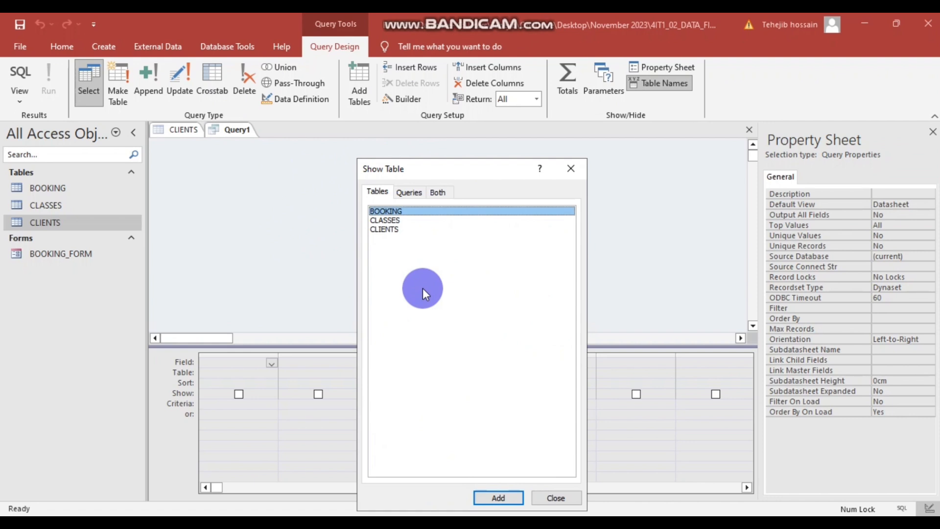
pyautogui.click(407, 230)
pyautogui.click(507, 499)
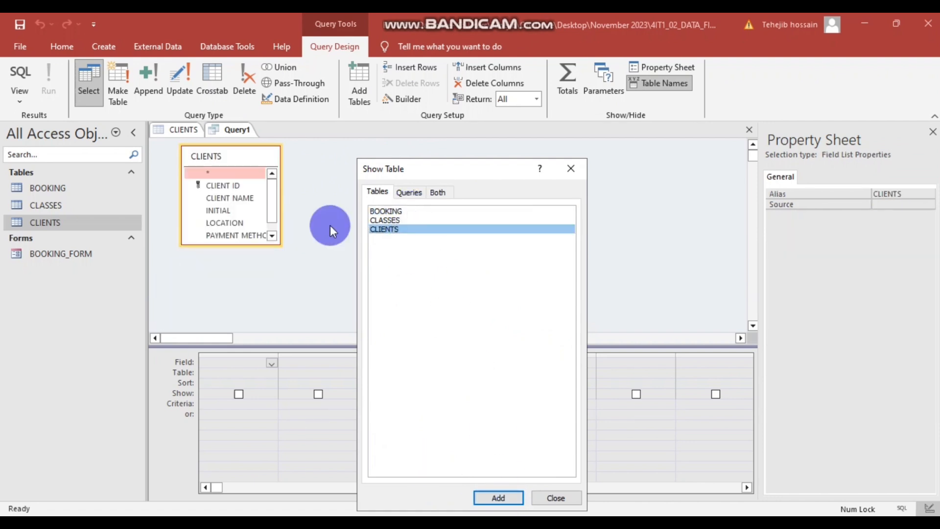
pyautogui.click(541, 501)
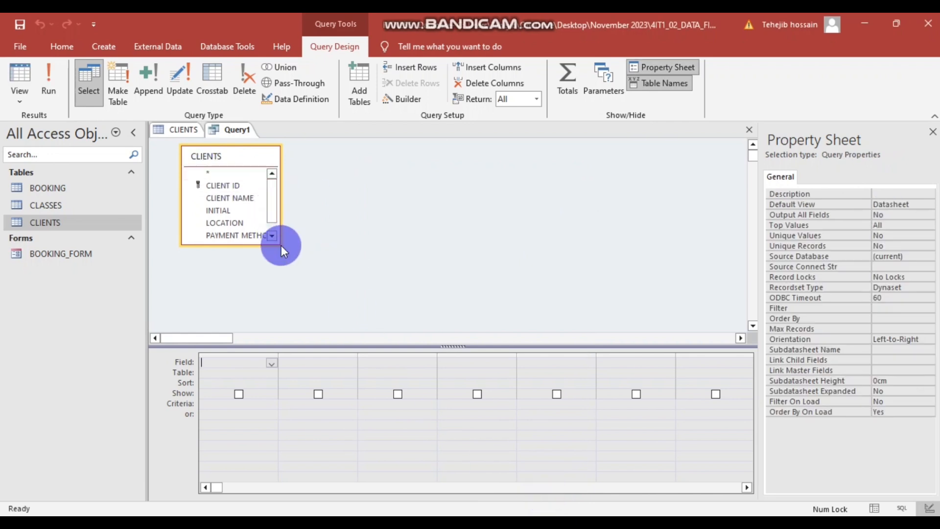
pyautogui.moveTo(280, 245); pyautogui.dragTo(371, 280)
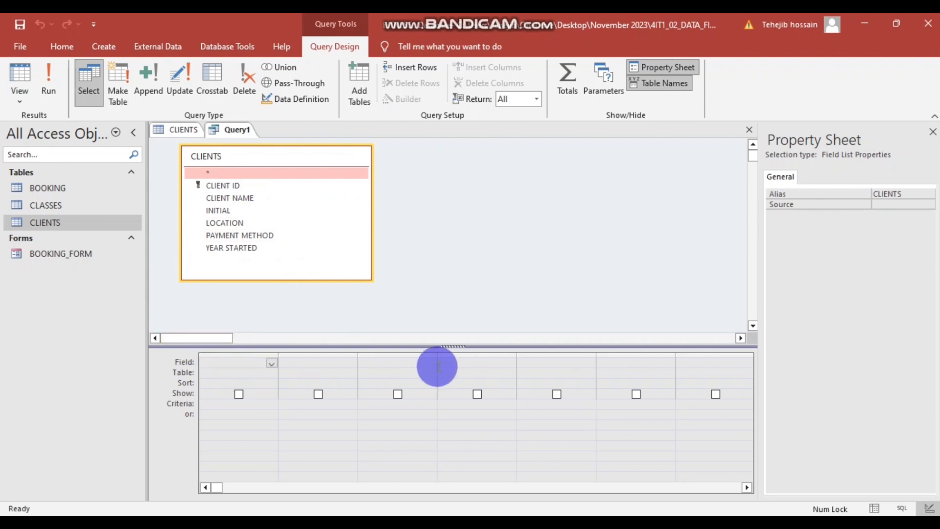
# - Add CLIENT ID, CLIENT NAME, INITIAL, LOCATION, PAYMENT METHOD and YEAR STARTED to the grid
pyautogui.doubleClick(223, 185)
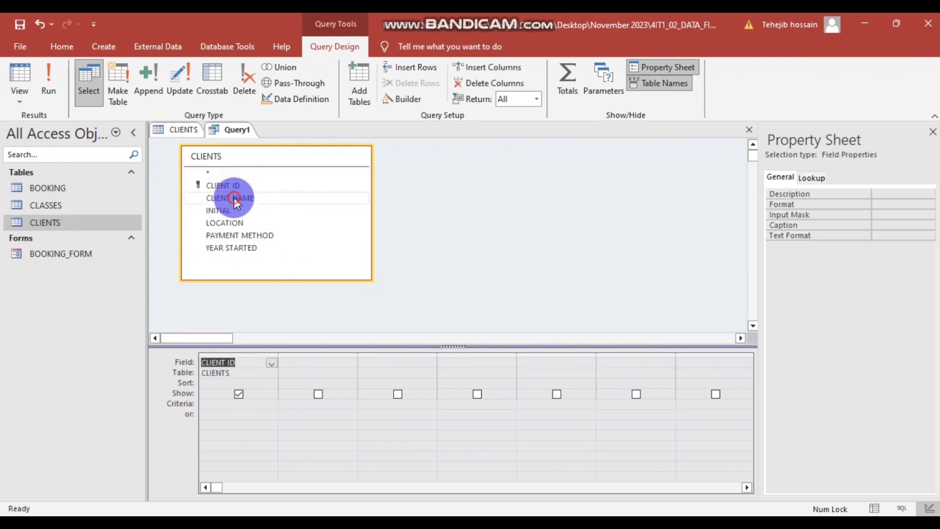
pyautogui.doubleClick(234, 199)
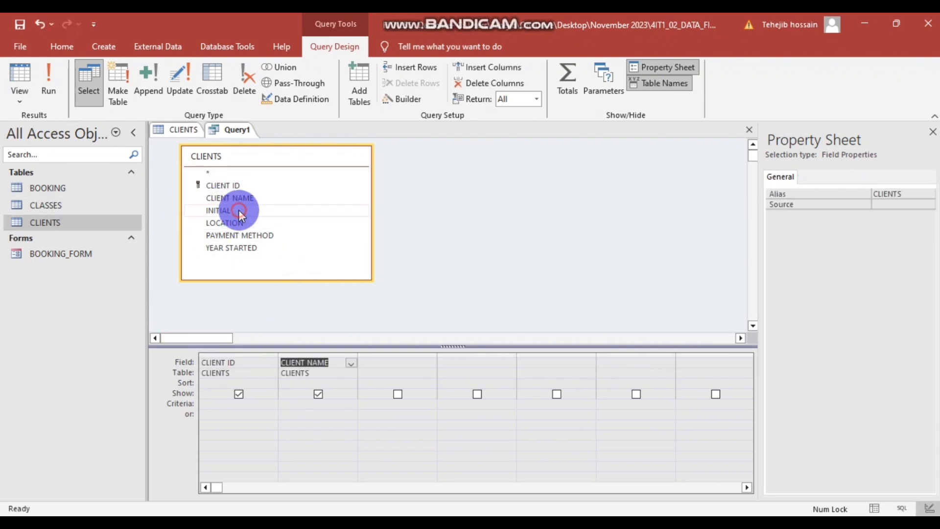
pyautogui.doubleClick(239, 210)
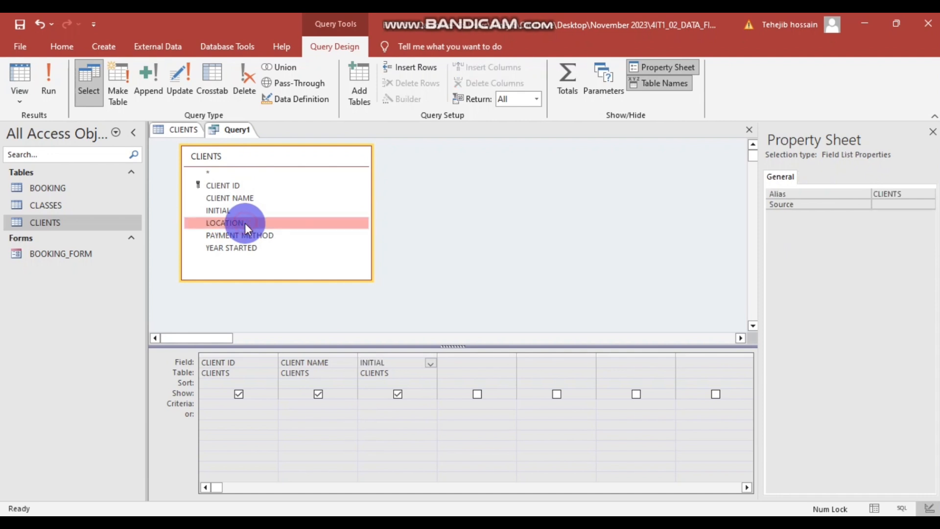
pyautogui.doubleClick(245, 222)
pyautogui.doubleClick(248, 236)
pyautogui.doubleClick(245, 248)
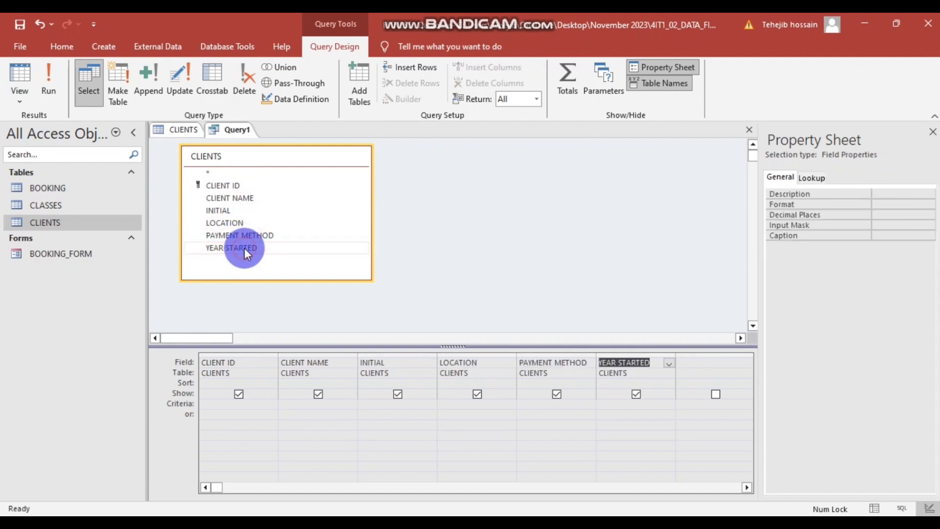
pyautogui.click(468, 261)
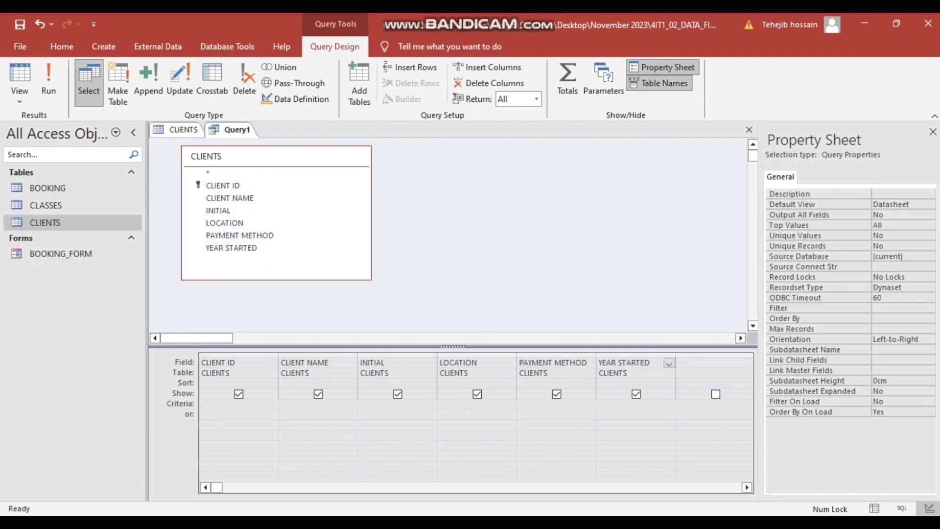
pyautogui.click(435, 478)
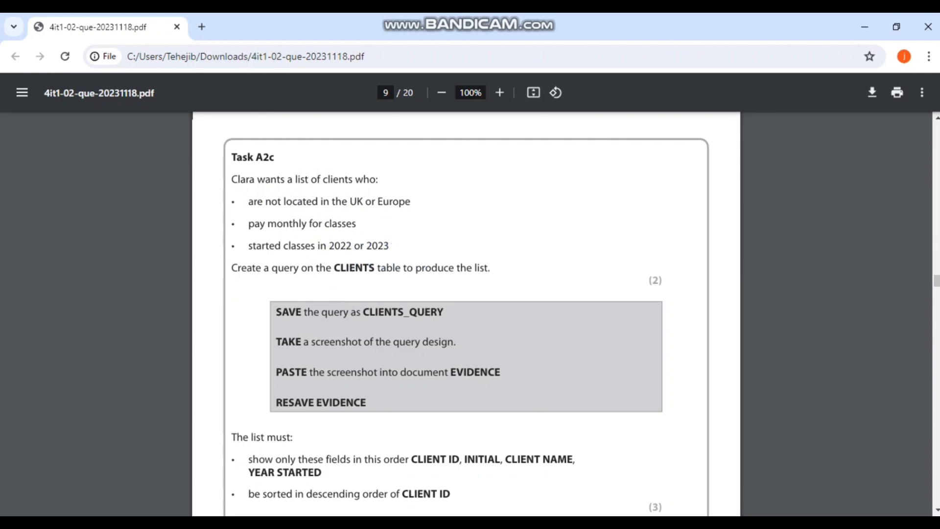
pyautogui.hotkey('alt', 'Tab')
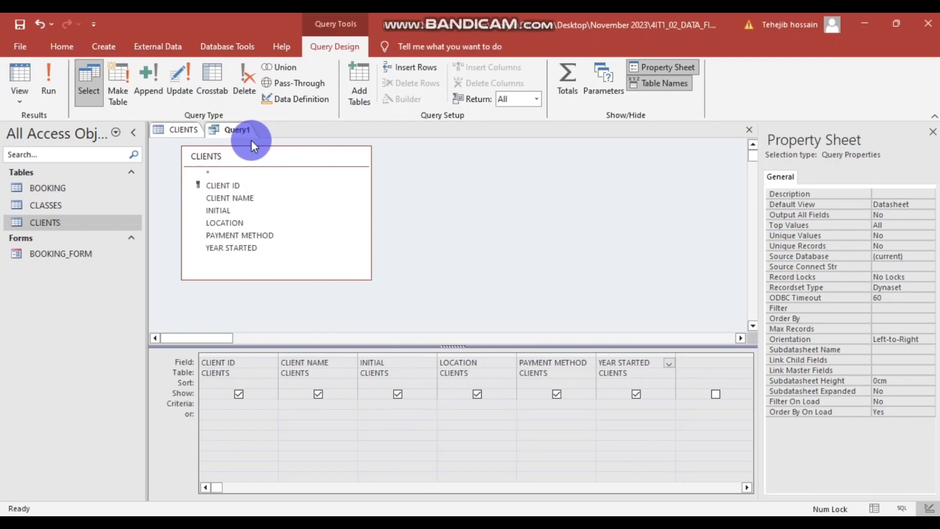
# - Check the CLIENTS table values and enter "Other" as the LOCATION criterion
pyautogui.click(175, 129)
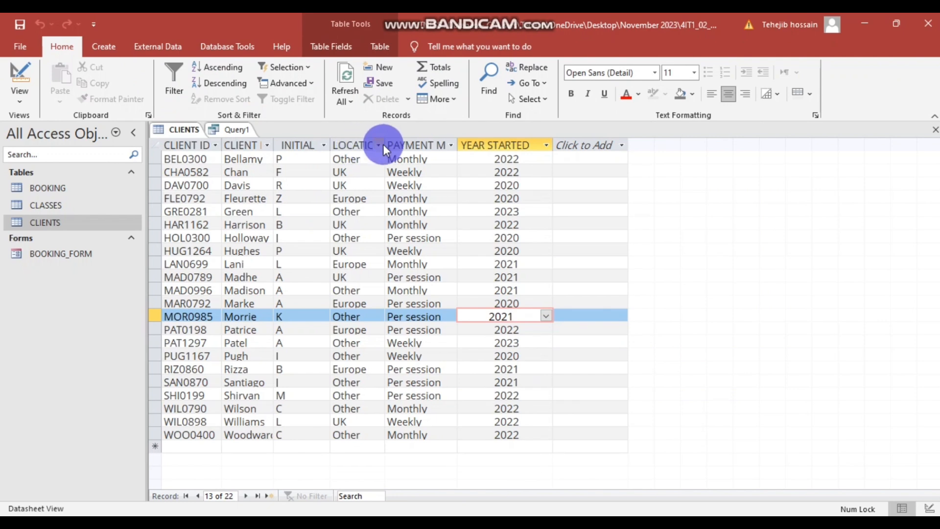
pyautogui.moveTo(385, 142); pyautogui.dragTo(416, 143)
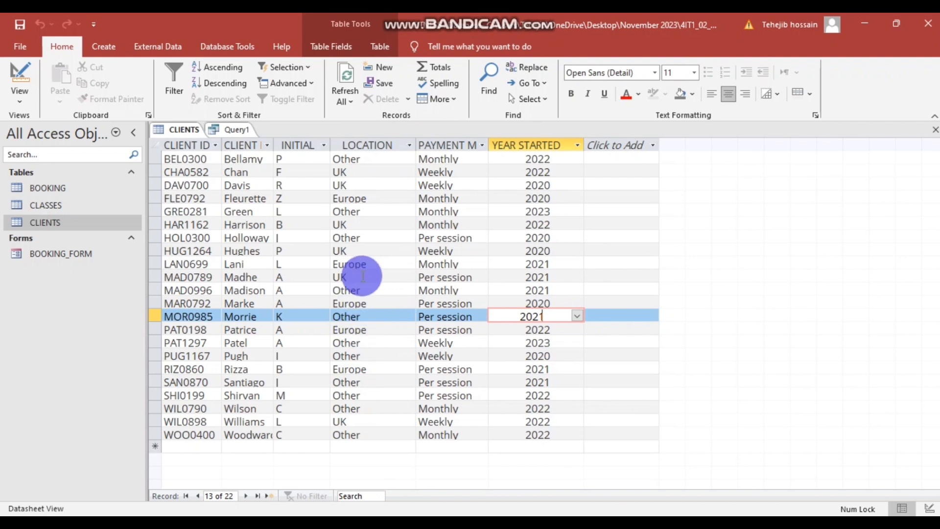
pyautogui.click(240, 131)
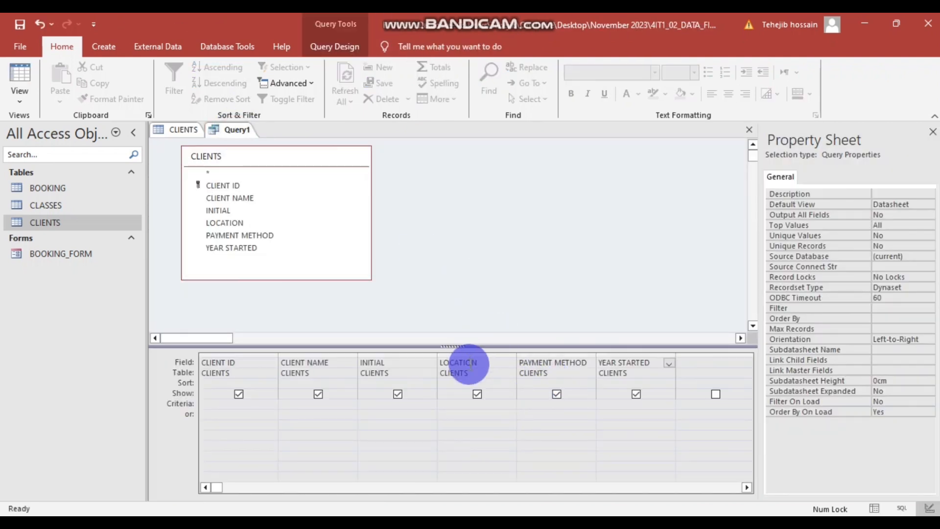
pyautogui.click(458, 410)
pyautogui.click(454, 404)
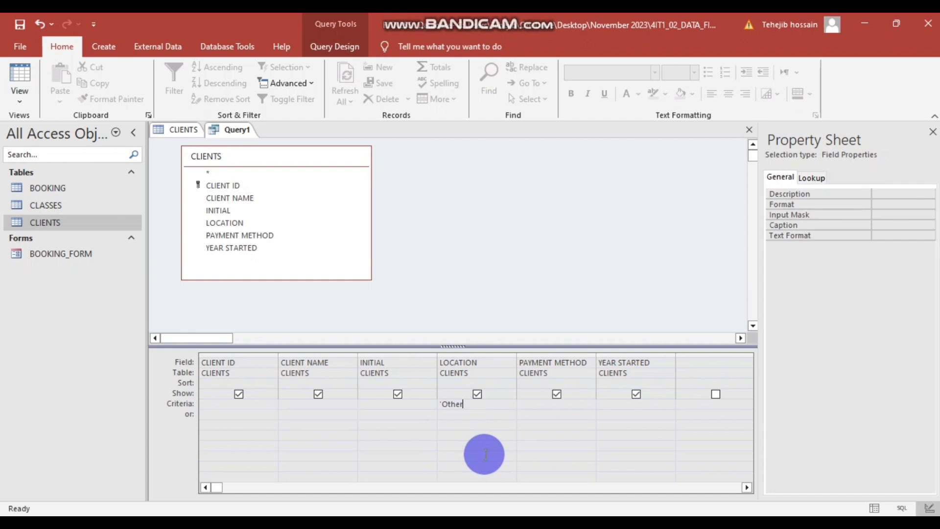
pyautogui.click(477, 431)
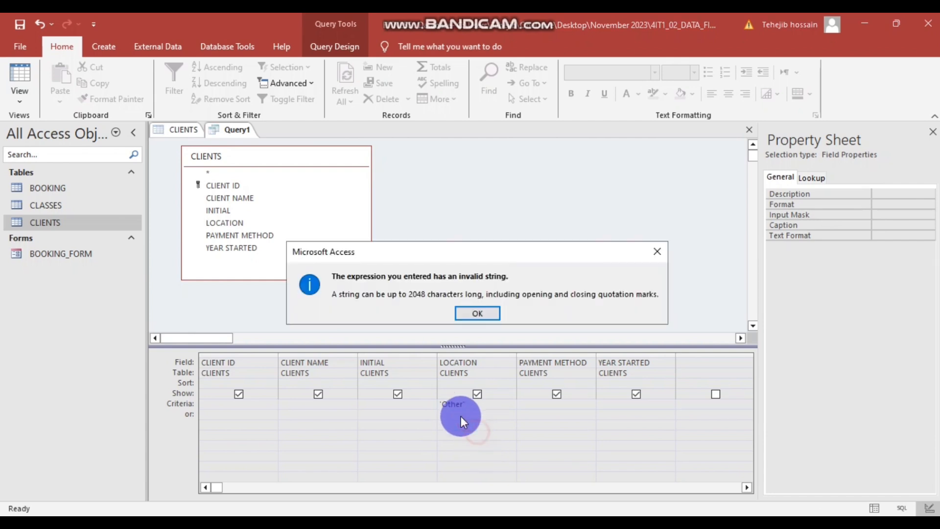
pyautogui.click(478, 313)
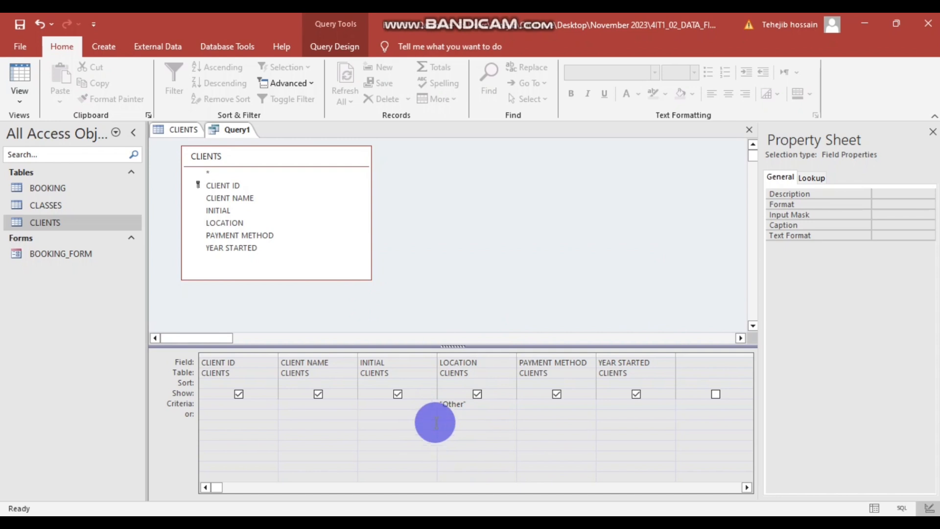
# - Copy the quoted criterion into PAYMENT METHOD and make it "Monthly"
pyautogui.moveTo(468, 404); pyautogui.dragTo(433, 404)
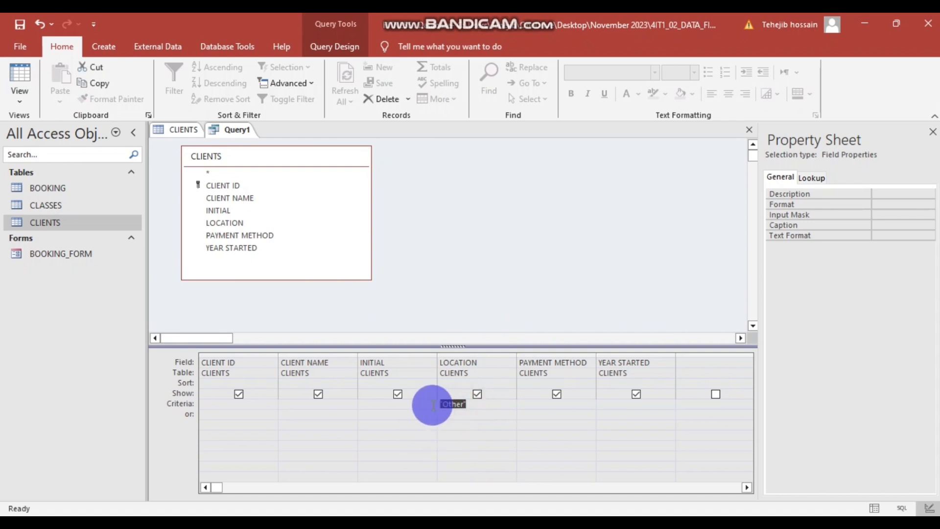
pyautogui.hotkey('ctrl', 'c')
pyautogui.click(538, 403)
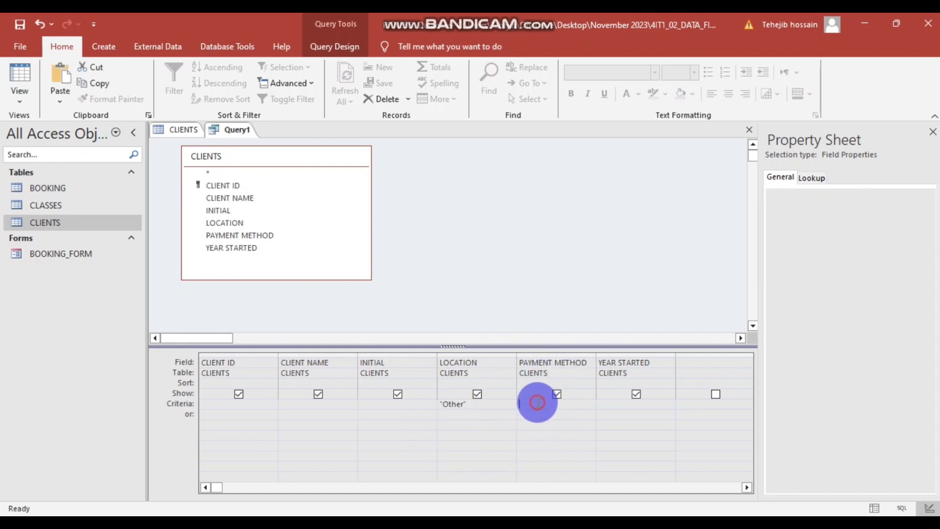
pyautogui.hotkey('ctrl', 'v')
pyautogui.click(540, 404)
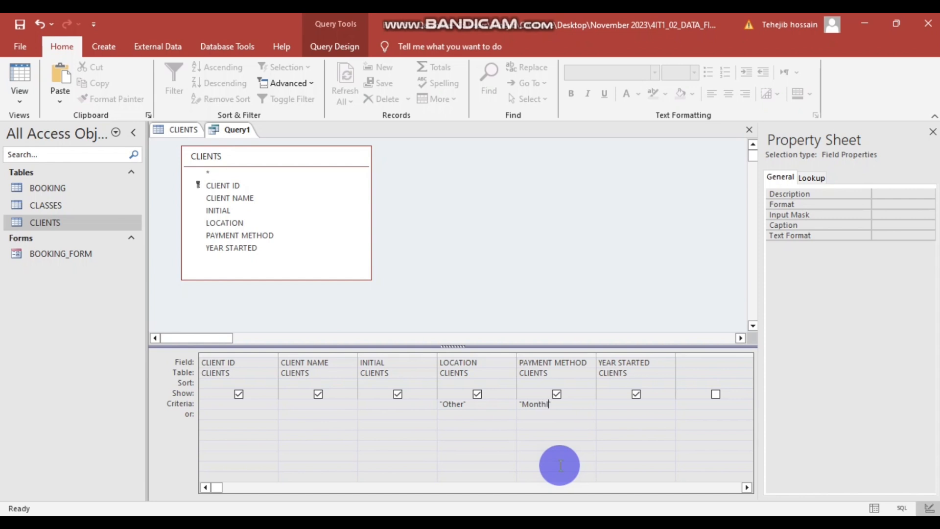
pyautogui.click(169, 128)
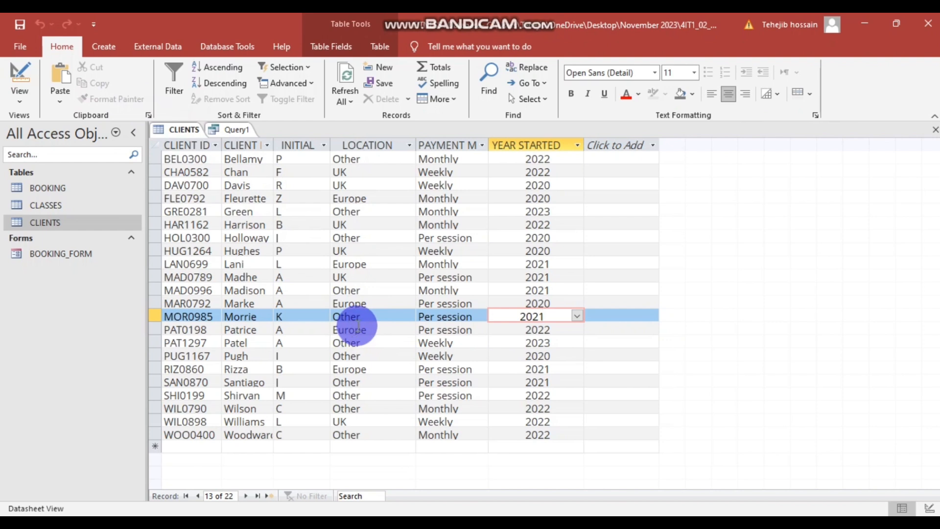
pyautogui.click(234, 131)
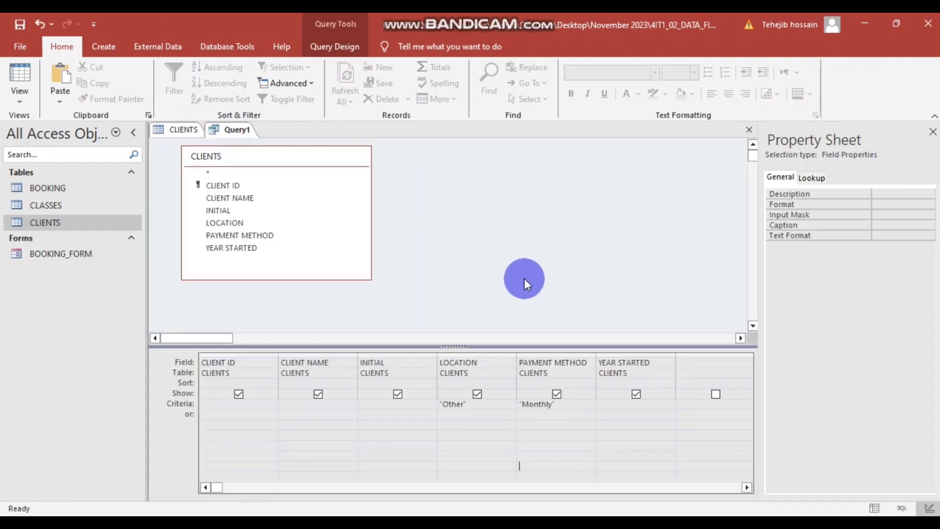
# - Enter 2022 Or 2023 as the YEAR STARTED criterion
pyautogui.click(616, 404)
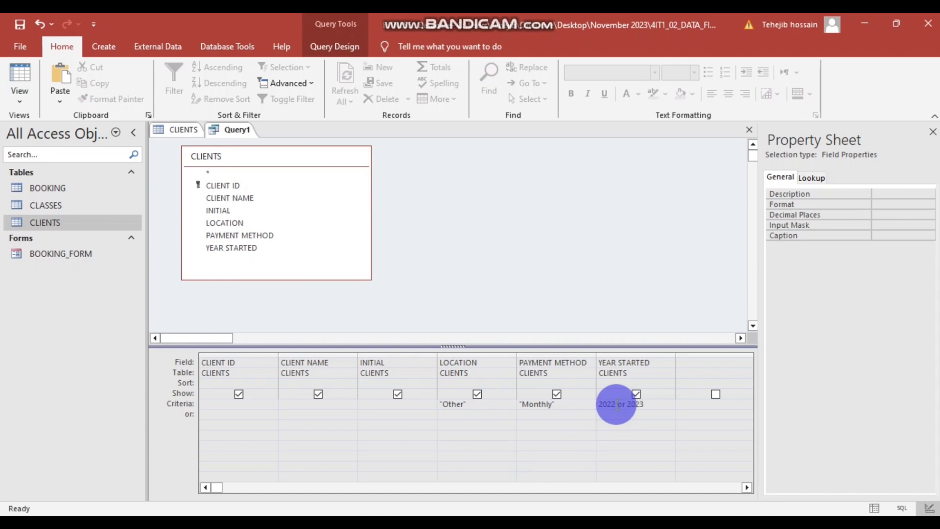
pyautogui.write('2022 or 2023')
pyautogui.click(633, 444)
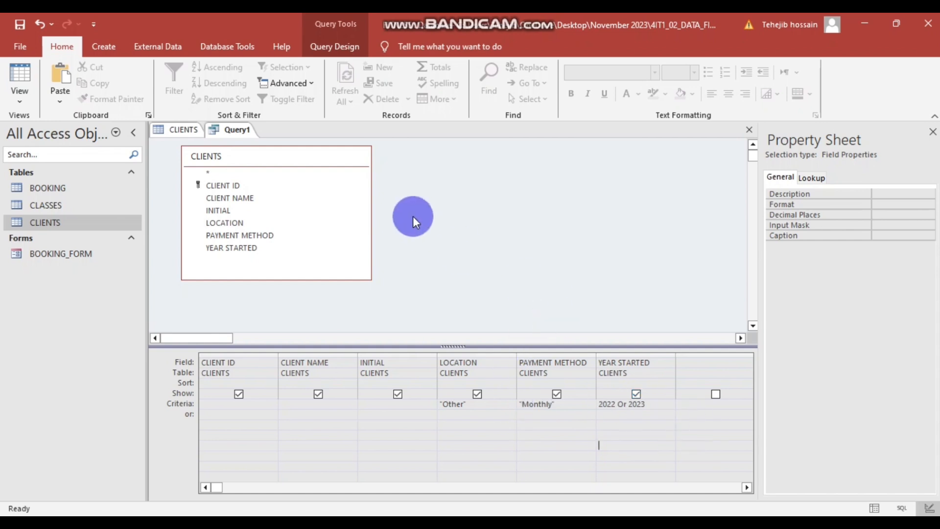
pyautogui.rightClick(424, 216)
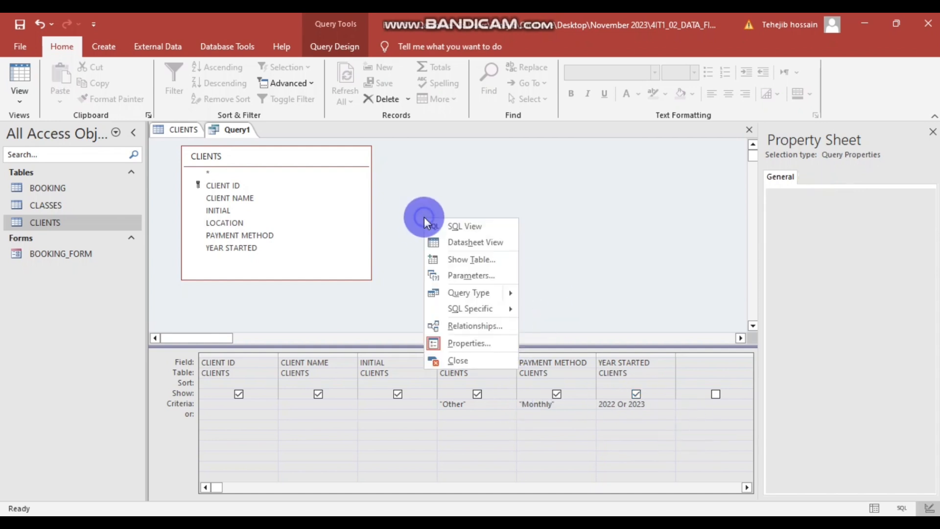
# - Run Query1 in Datasheet View and widen the PAYMENT METHOD and YEAR STARTED columns
pyautogui.click(478, 242)
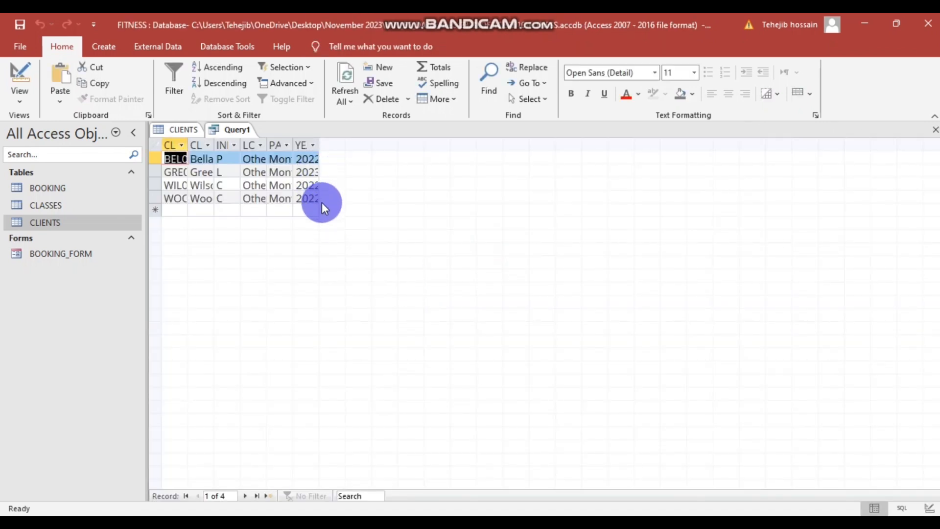
pyautogui.doubleClick(319, 143)
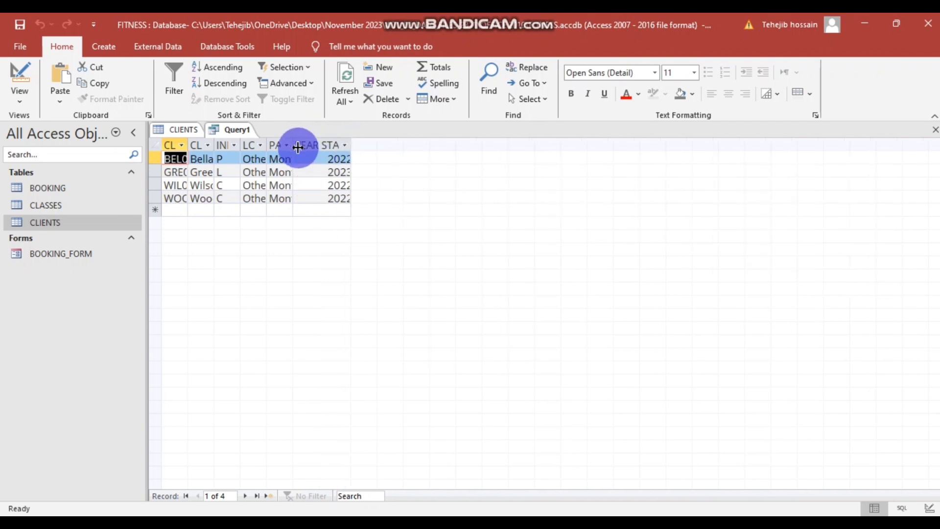
pyautogui.click(292, 145)
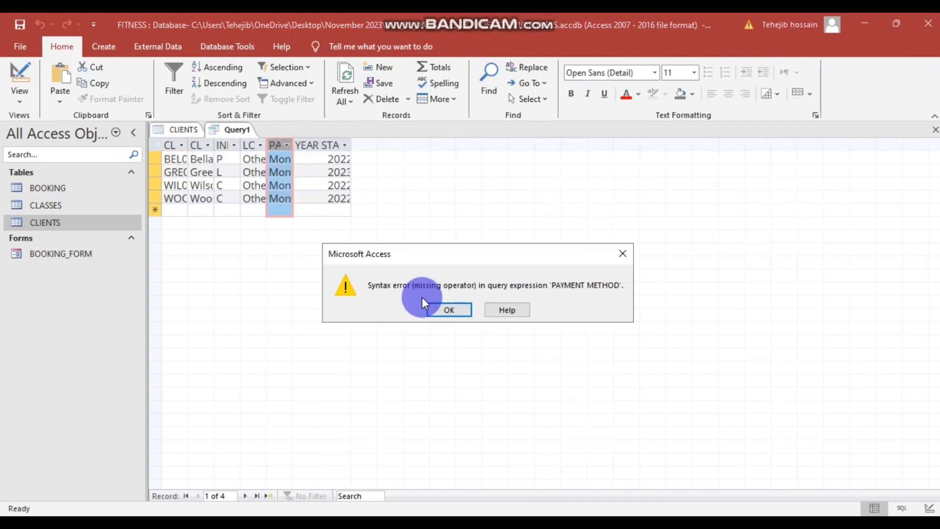
pyautogui.click(622, 254)
pyautogui.moveTo(293, 141); pyautogui.dragTo(317, 143)
pyautogui.moveTo(378, 140); pyautogui.dragTo(415, 143)
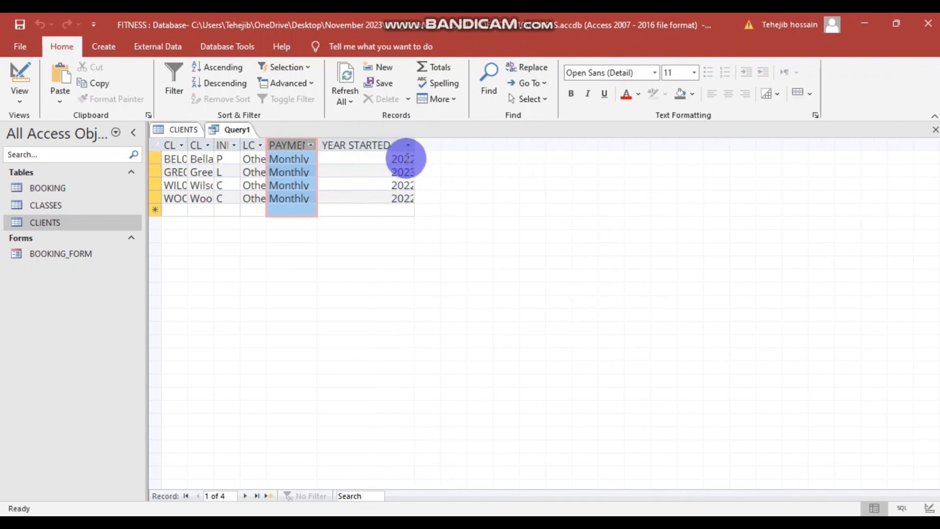
pyautogui.click(342, 146)
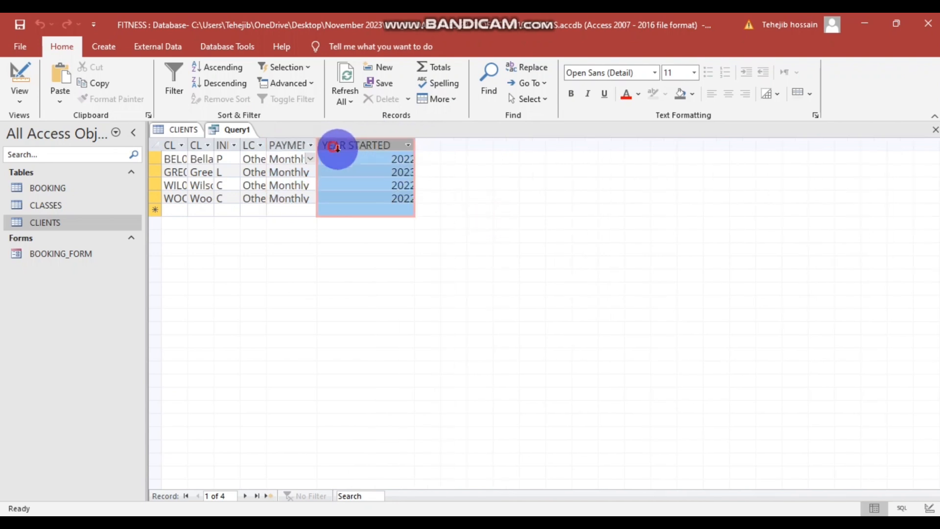
pyautogui.click(378, 185)
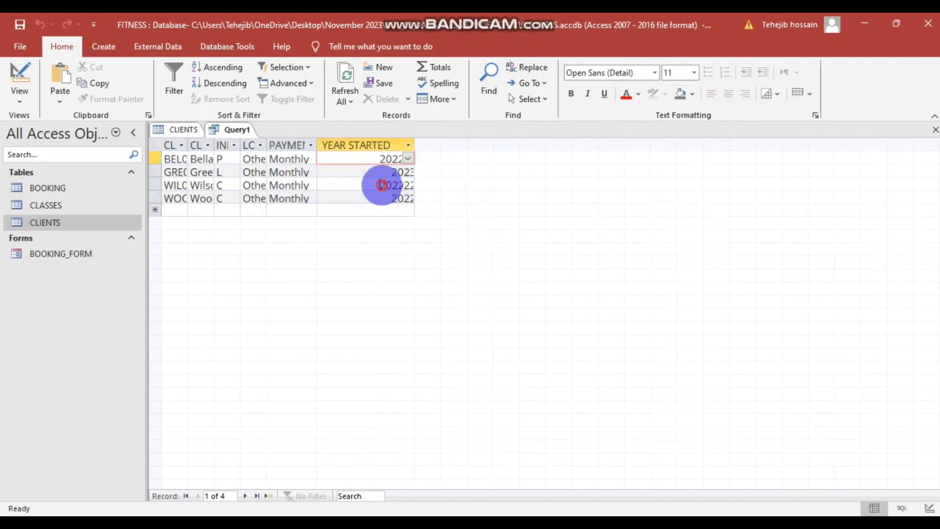
pyautogui.click(371, 210)
pyautogui.click(331, 145)
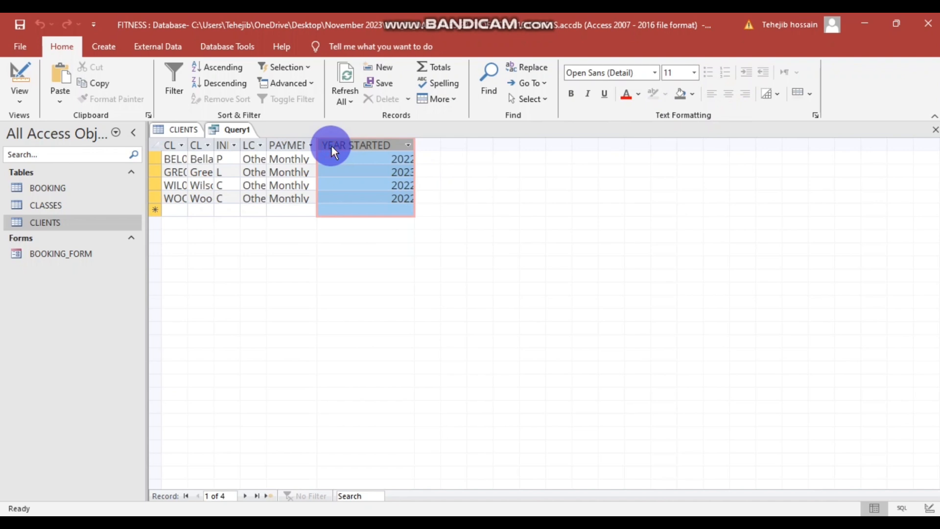
pyautogui.click(109, 47)
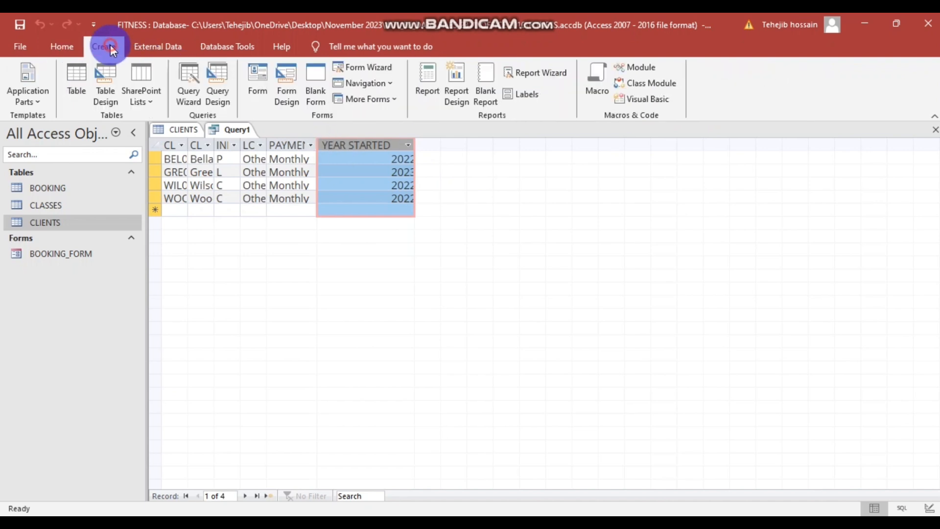
pyautogui.click(60, 47)
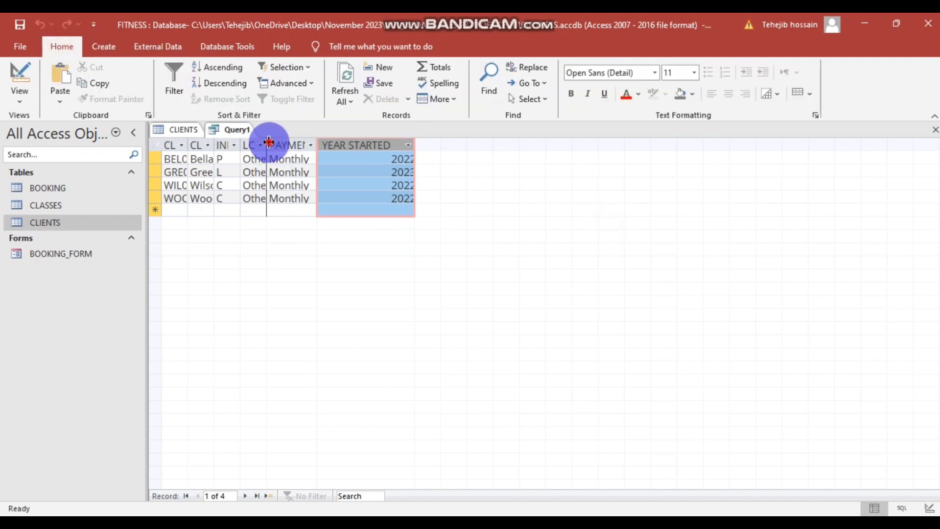
# - Widen the LOCATION, INITIAL, CLIENT NAME and CLIENT ID columns, then return to the task PDF
pyautogui.moveTo(266, 143); pyautogui.dragTo(328, 144)
pyautogui.doubleClick(245, 142)
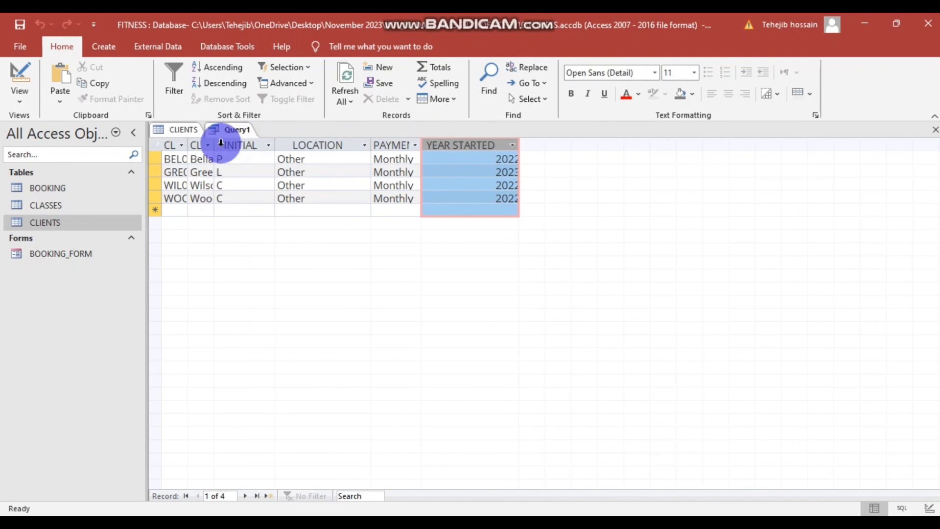
pyautogui.moveTo(215, 144); pyautogui.dragTo(257, 143)
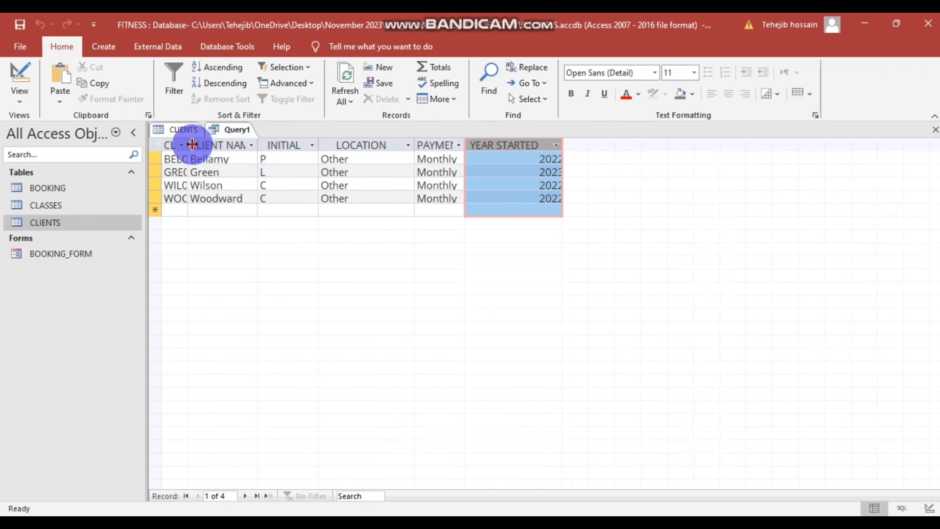
pyautogui.moveTo(192, 143); pyautogui.dragTo(240, 143)
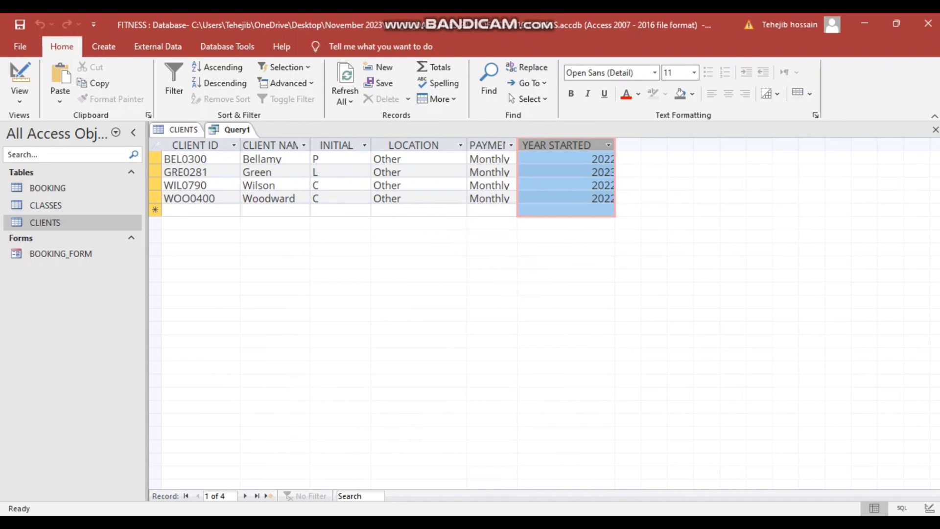
pyautogui.moveTo(387, 523)
pyautogui.click(421, 485)
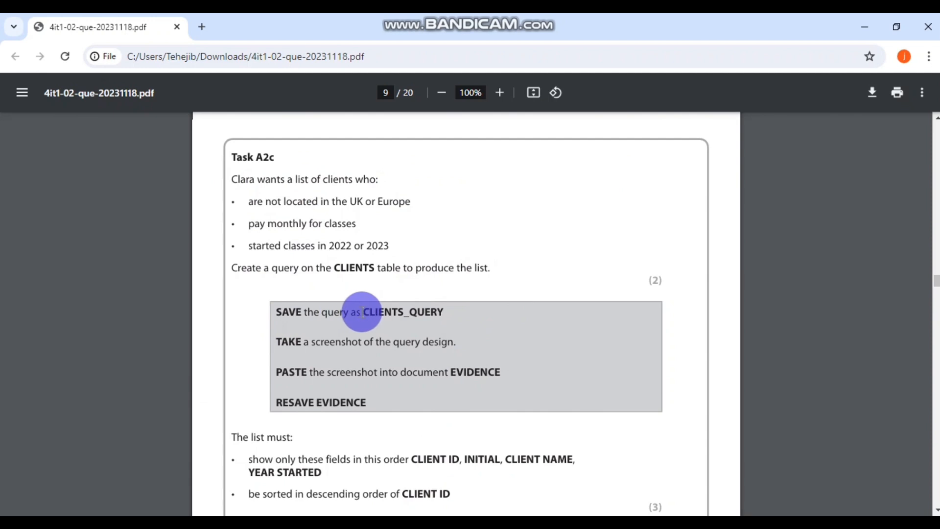
# - Highlight CLIENTS_QUERY on the Task A2c SAVE line, then return to Access
pyautogui.moveTo(363, 312); pyautogui.dragTo(450, 309)
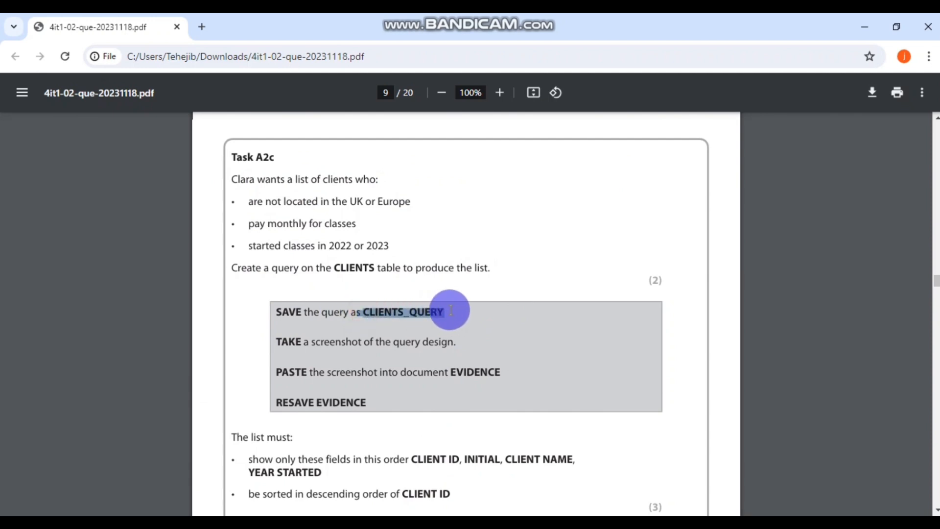
pyautogui.click(536, 319)
pyautogui.moveTo(358, 312); pyautogui.dragTo(435, 312)
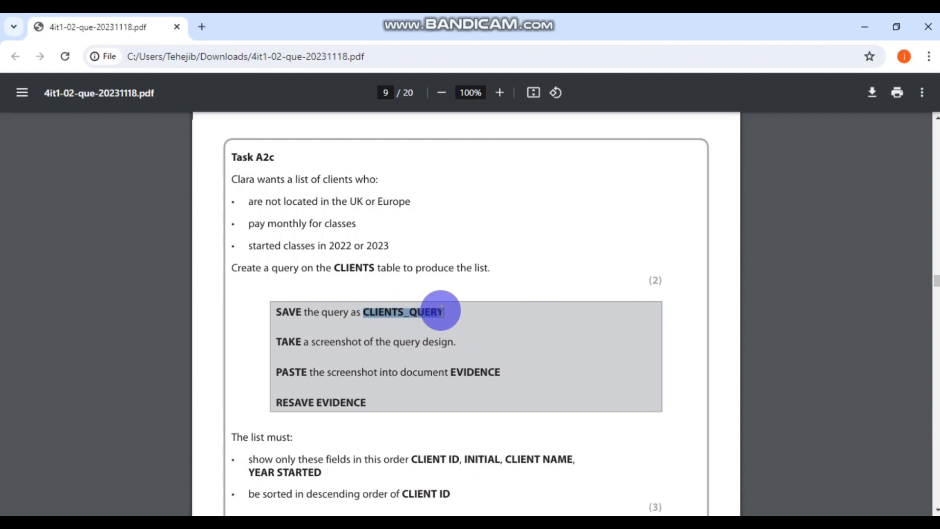
pyautogui.click(462, 319)
pyautogui.hotkey('alt', 'Tab')
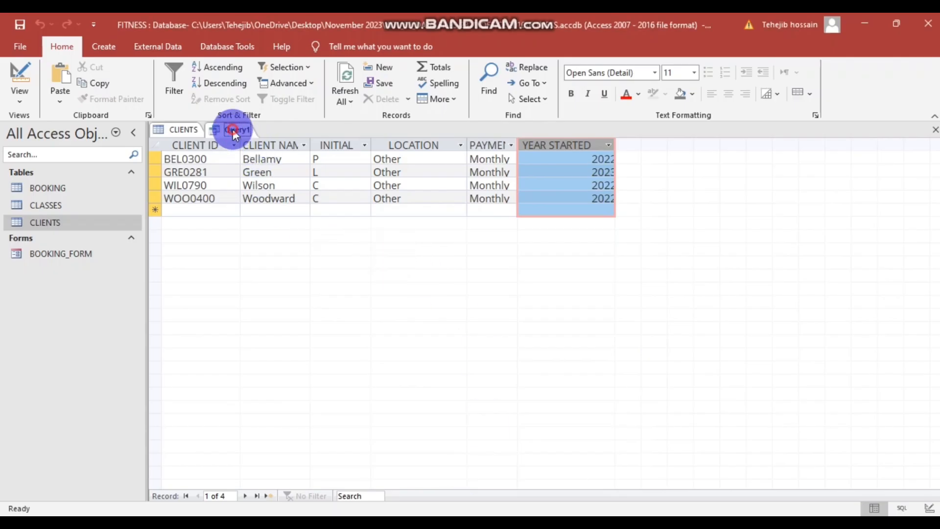
# - Switch Query1 from its datasheet results back to Design View
pyautogui.rightClick(413, 268)
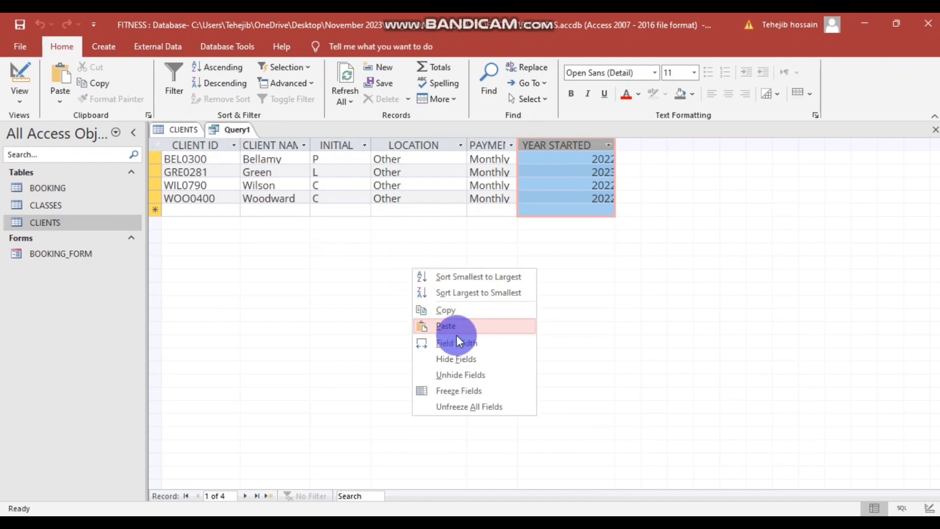
pyautogui.click(359, 283)
pyautogui.rightClick(316, 255)
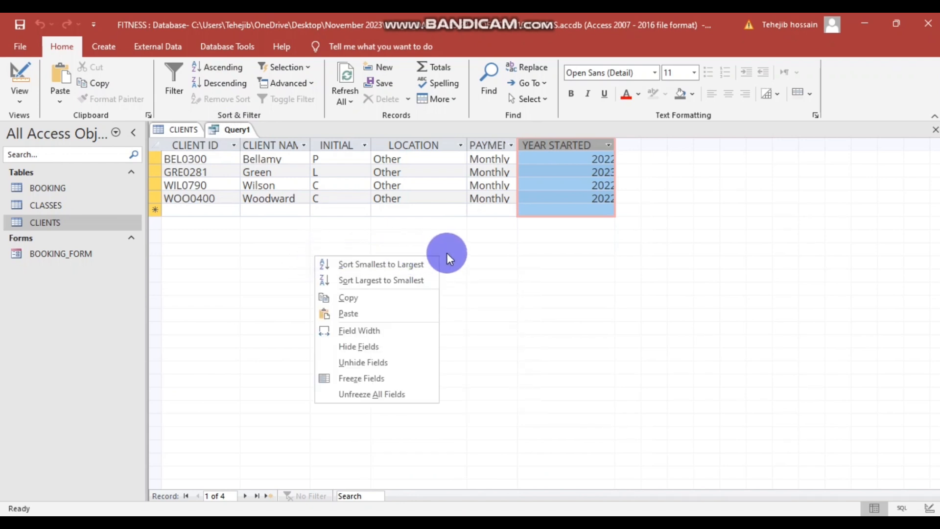
pyautogui.rightClick(235, 129)
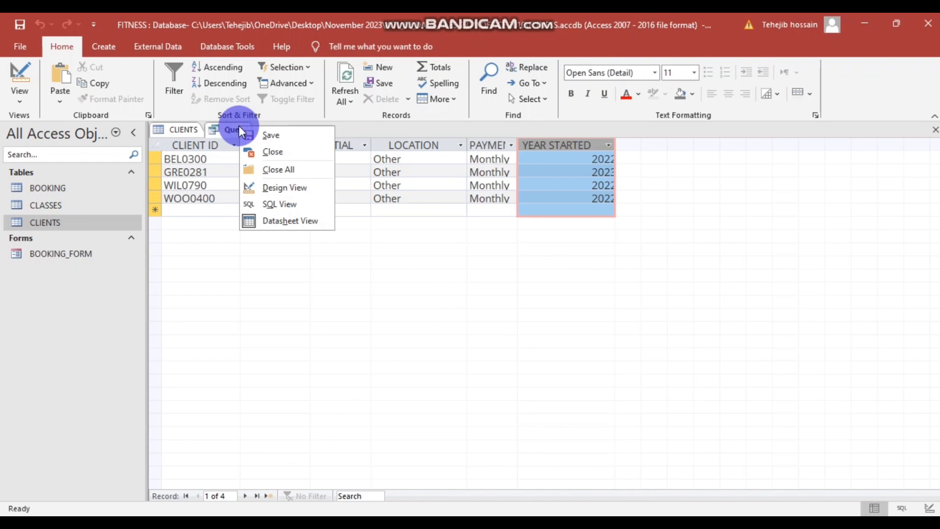
pyautogui.click(278, 187)
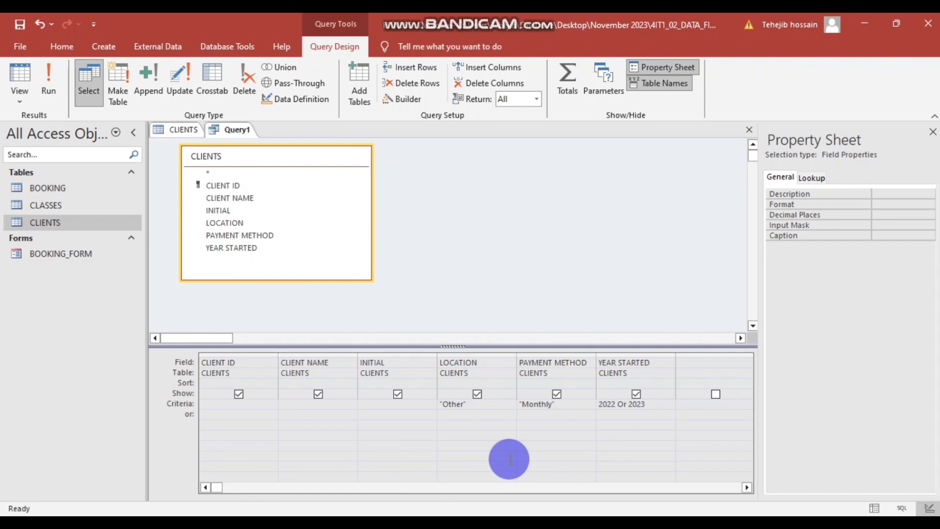
# - Launch Snipping Tool and snip the Query1 design grid with its criteria
pyautogui.press('super')
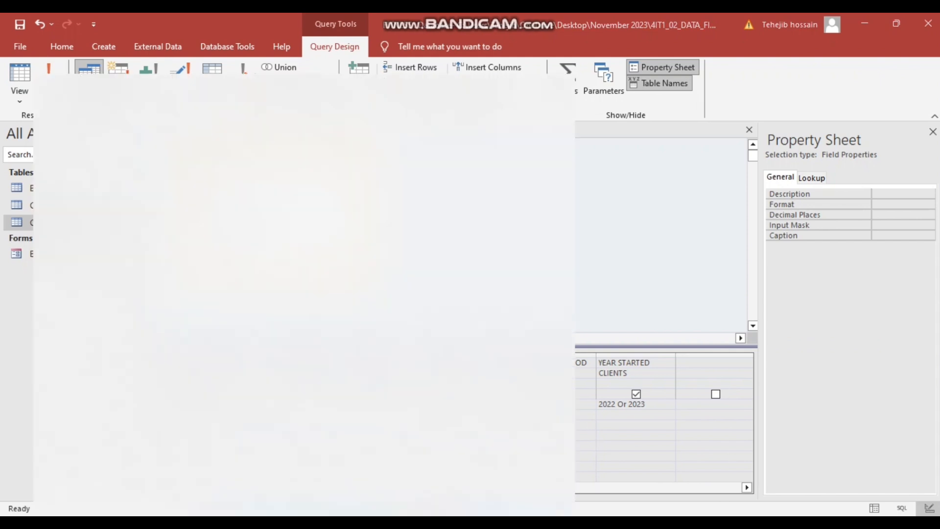
pyautogui.write('sni')
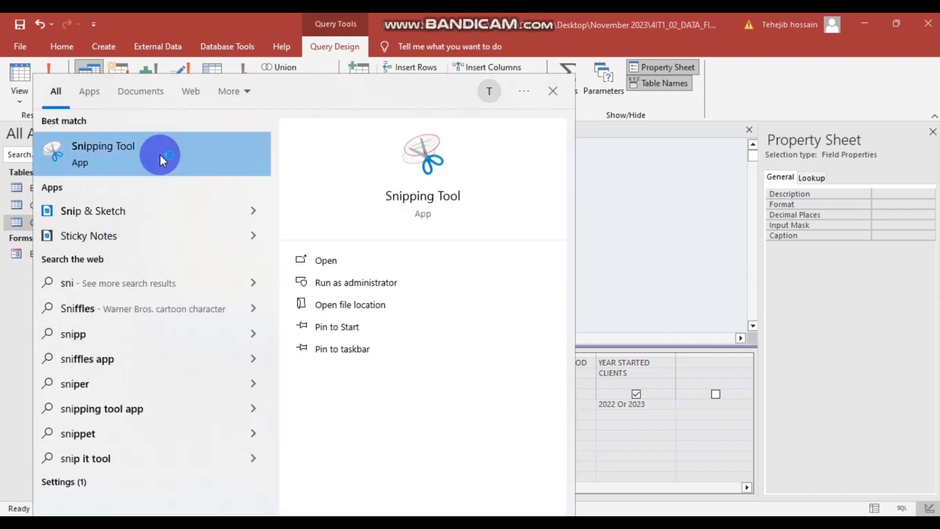
pyautogui.click(160, 154)
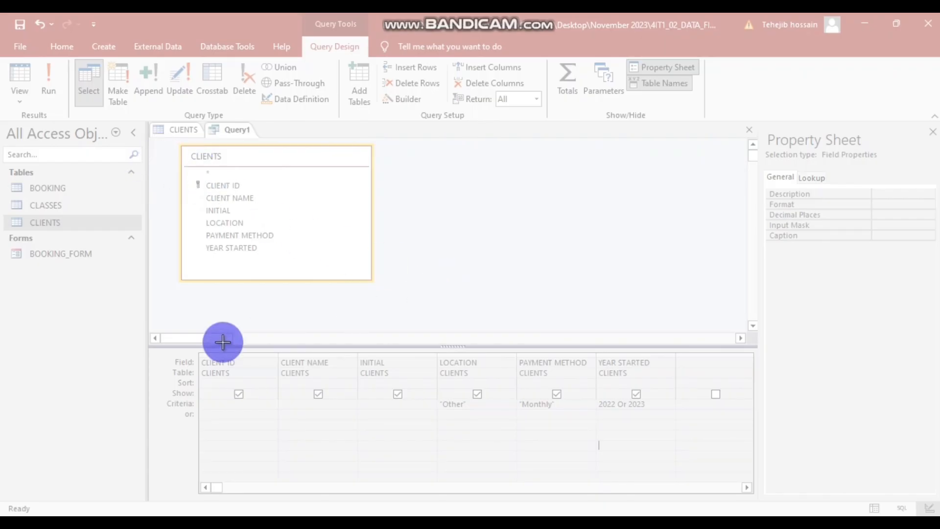
pyautogui.moveTo(139, 321); pyautogui.dragTo(759, 487)
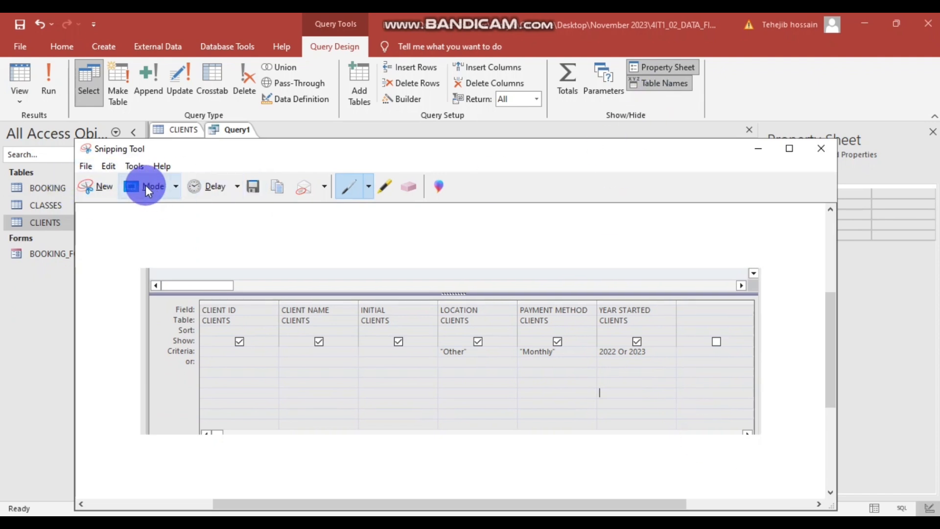
# - Save the snip to the Desktop as Capture.PNG, overwriting the existing file
pyautogui.click(91, 169)
pyautogui.click(104, 201)
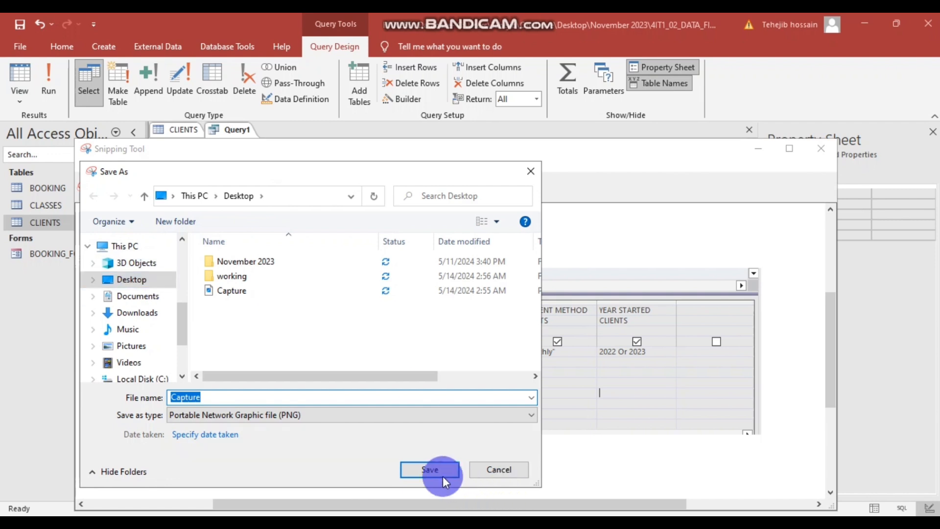
pyautogui.click(440, 473)
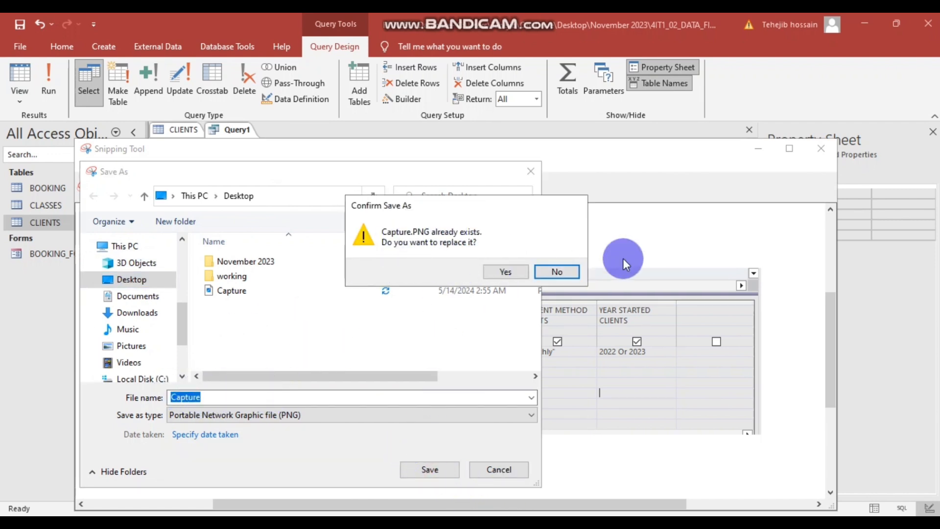
pyautogui.click(505, 270)
pyautogui.click(822, 149)
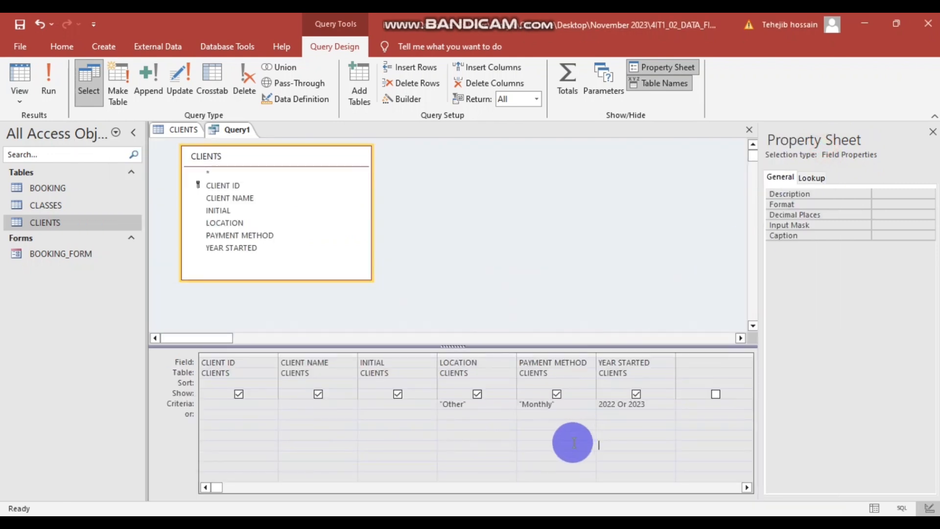
# - Delete the 'Screenshots' placeholder from cell A2c of the EVIDENCE document
pyautogui.hotkey('alt', 'Tab')
pyautogui.scroll(2, 512, 345)
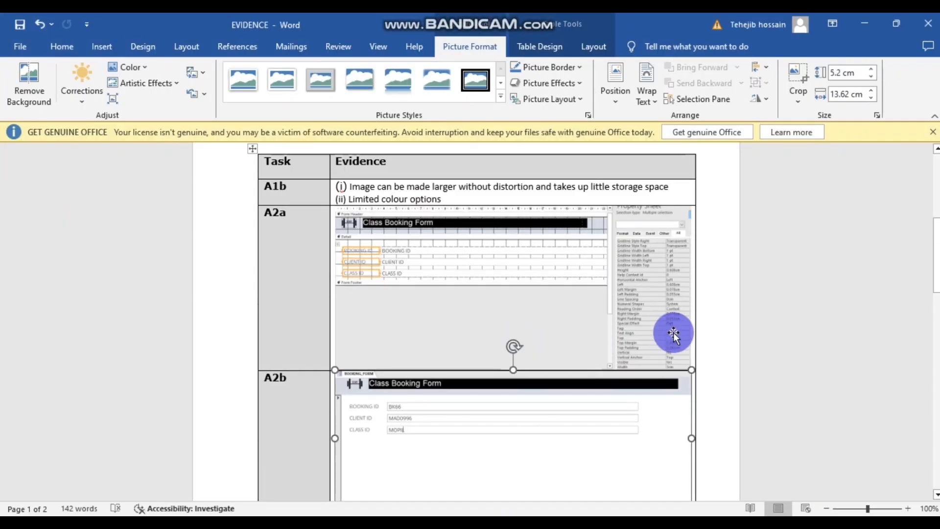
pyautogui.click(711, 323)
pyautogui.scroll(-3, 710, 321)
pyautogui.scroll(-1, 419, 381)
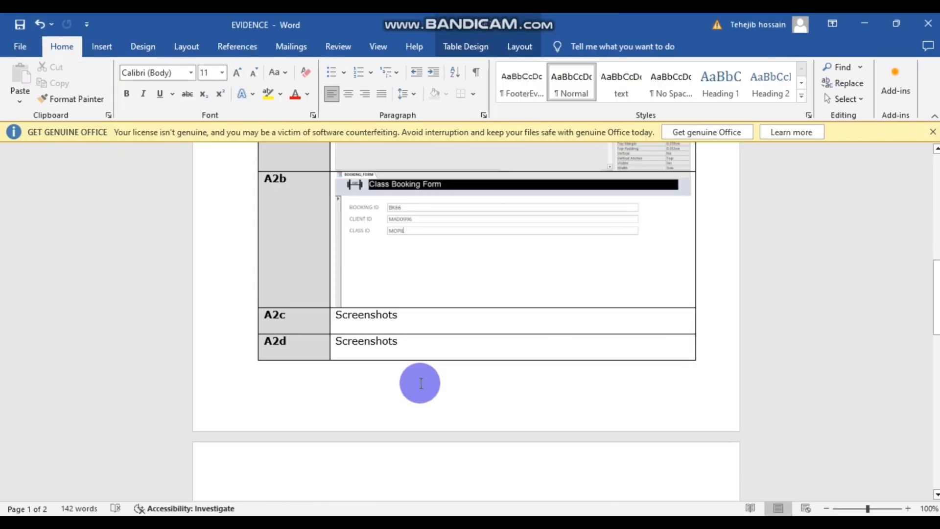
pyautogui.click(358, 330)
pyautogui.moveTo(398, 313); pyautogui.dragTo(325, 312)
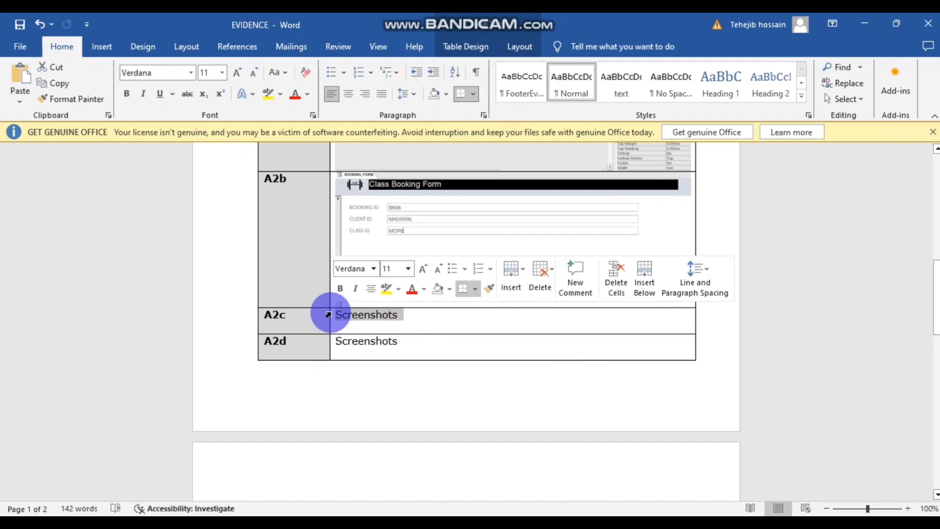
pyautogui.press('Delete')
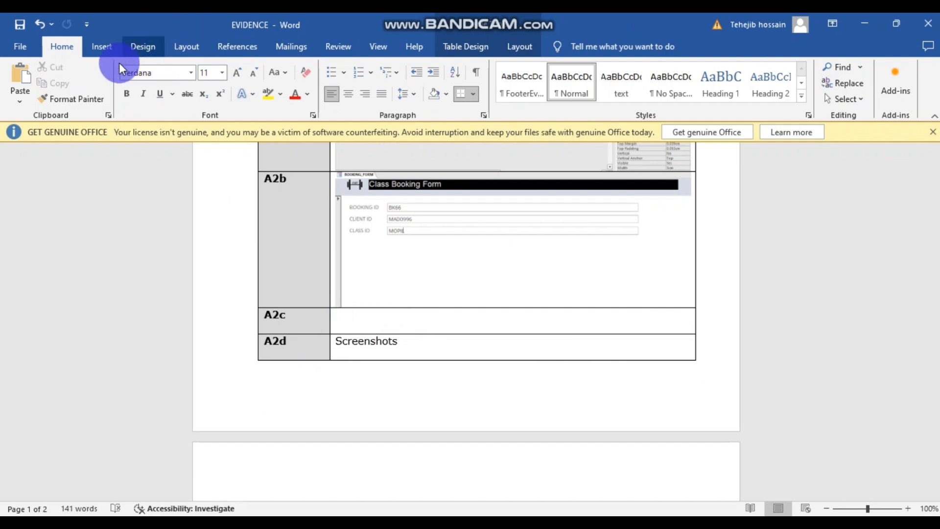
# - Insert the Capture image from this device into cell A2c
pyautogui.click(103, 46)
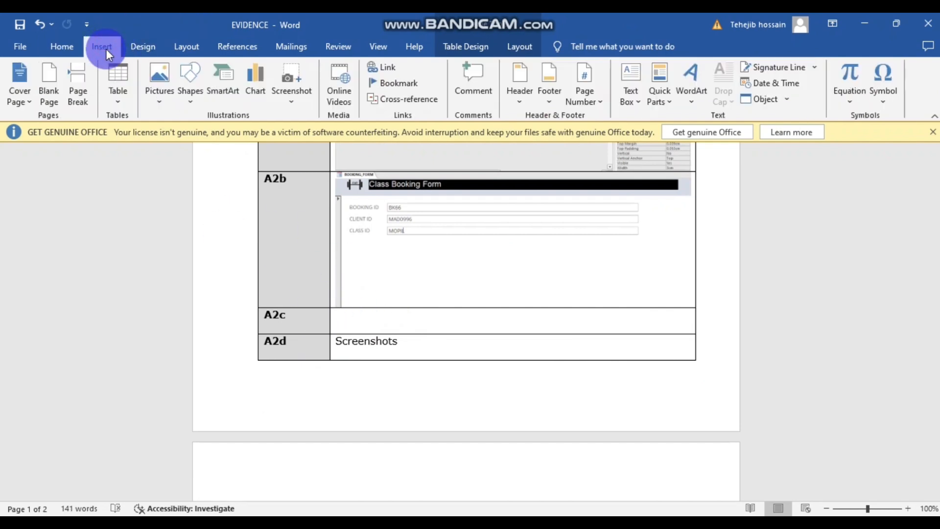
pyautogui.click(159, 78)
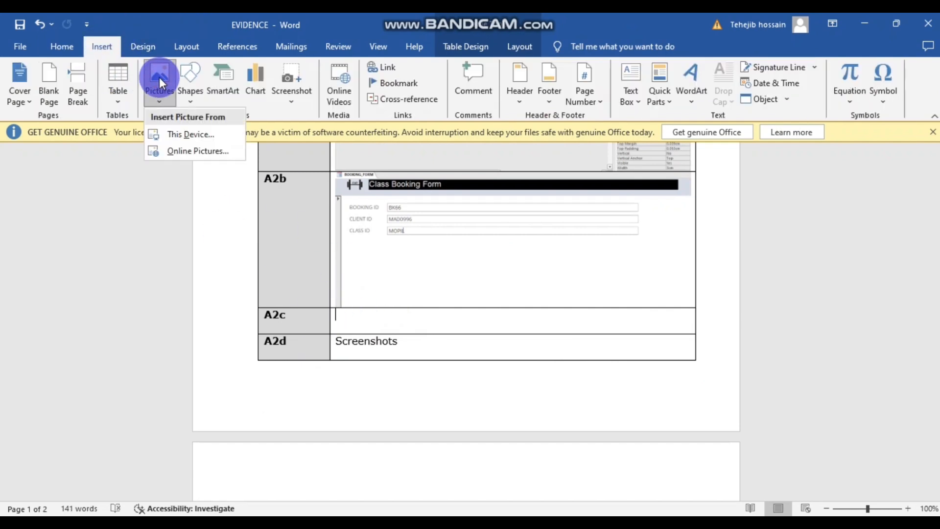
pyautogui.click(188, 134)
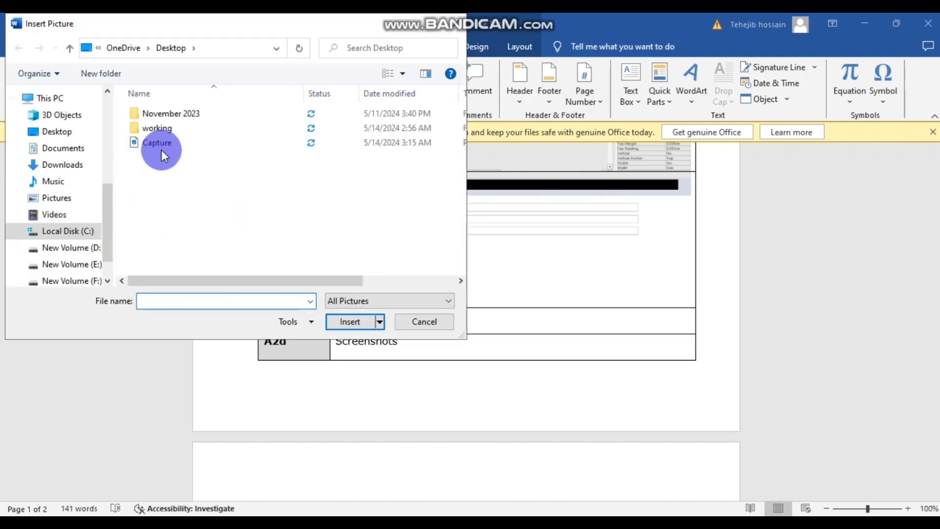
pyautogui.click(163, 142)
pyautogui.click(357, 321)
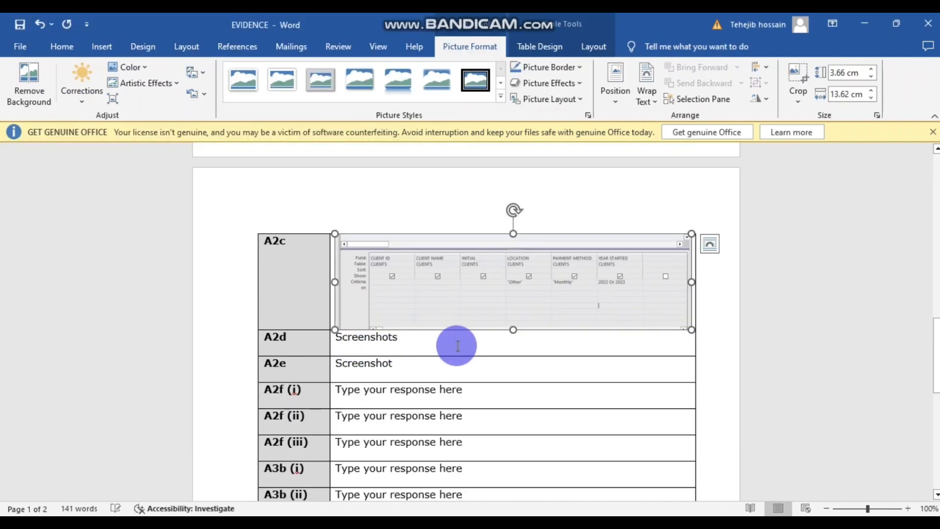
pyautogui.scroll(-2, 537, 337)
pyautogui.scroll(2, 537, 337)
pyautogui.scroll(-10, 537, 337)
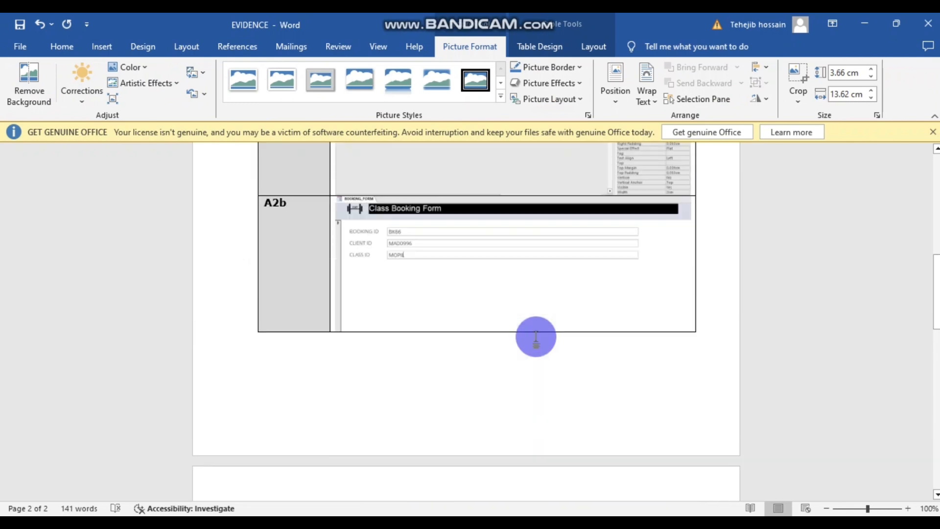
pyautogui.scroll(-5, 536, 337)
pyautogui.click(715, 384)
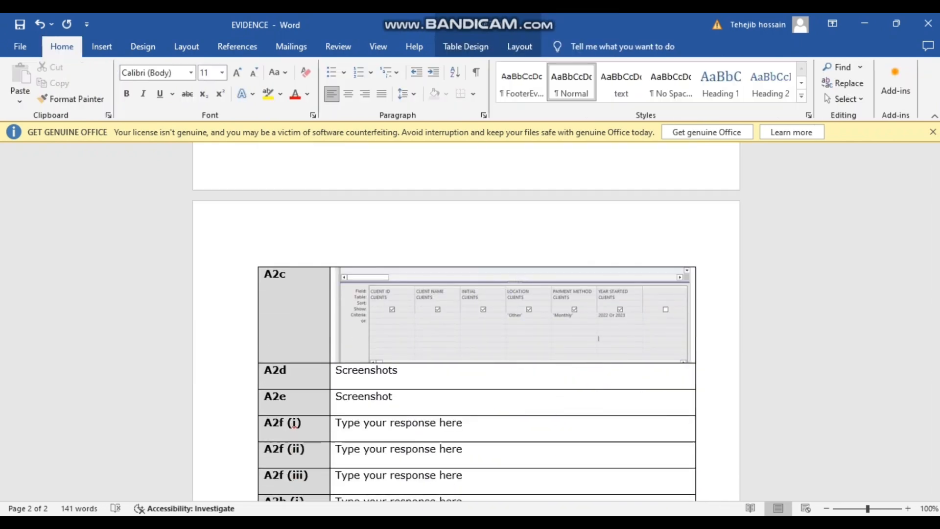
# - Reread the Task A2c instructions in the question paper PDF
pyautogui.click(425, 480)
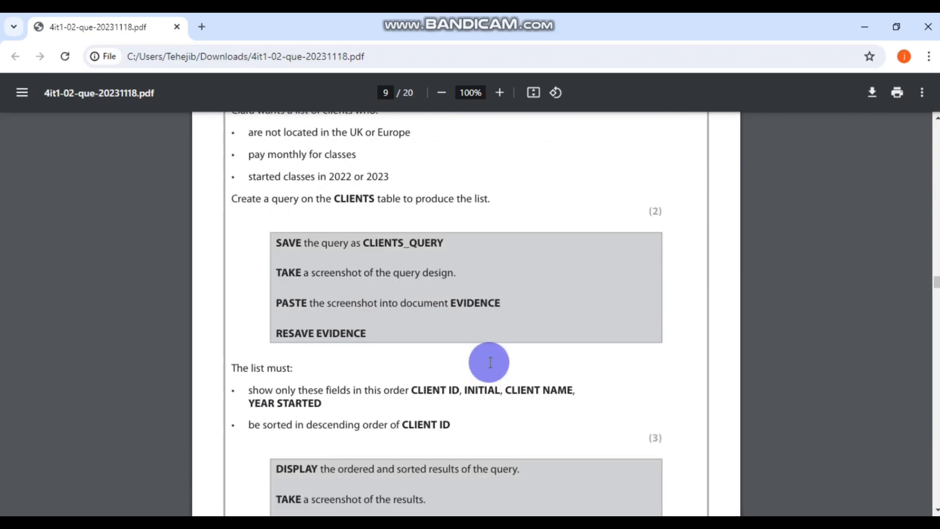
pyautogui.scroll(-3, 460, 358)
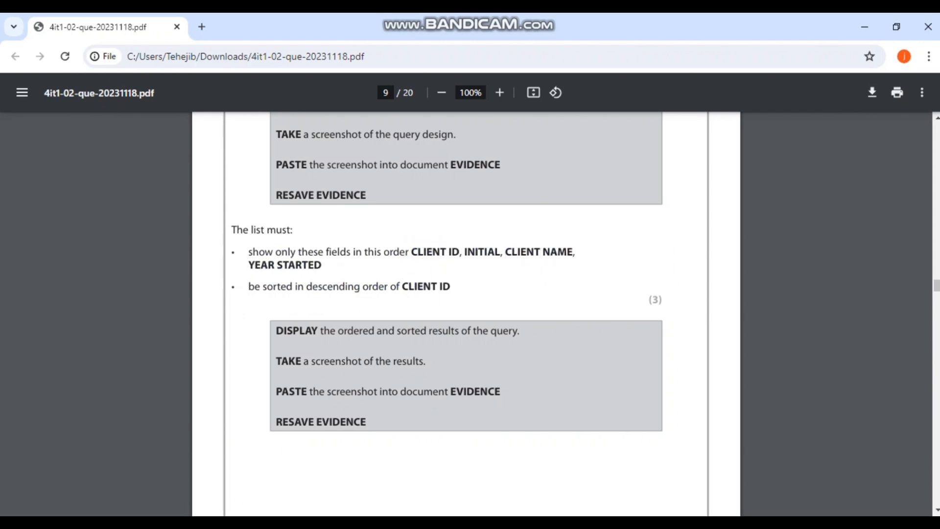
pyautogui.hotkey('alt', 'Tab')
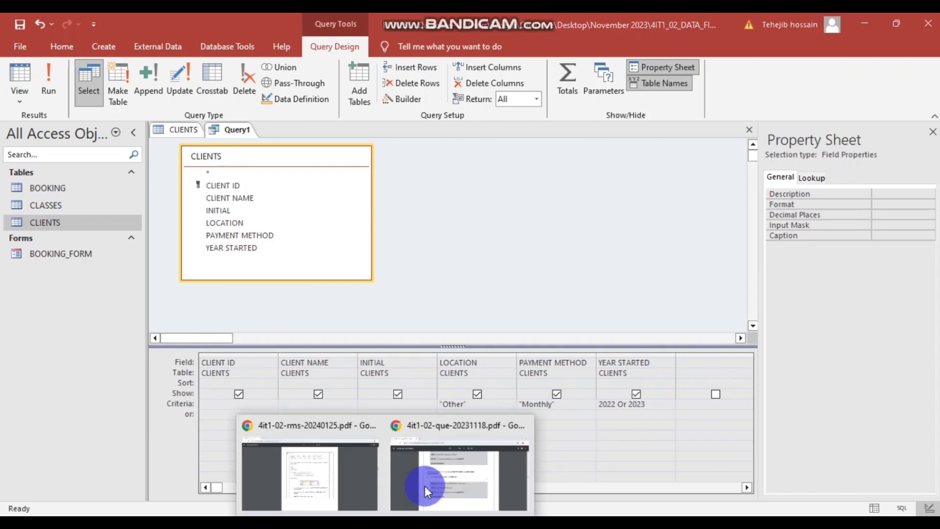
pyautogui.click(430, 486)
pyautogui.scroll(-3, 410, 248)
pyautogui.scroll(4, 407, 248)
pyautogui.scroll(2, 407, 248)
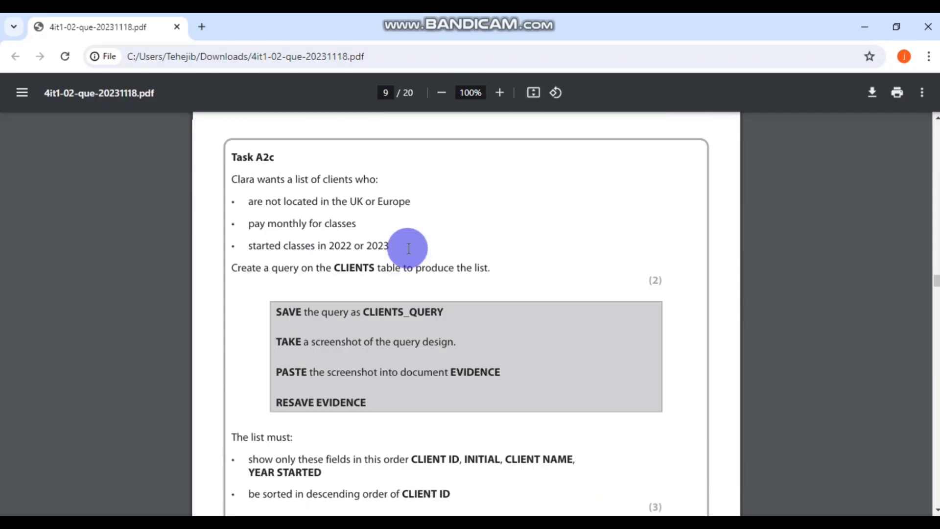
pyautogui.scroll(-1, 405, 248)
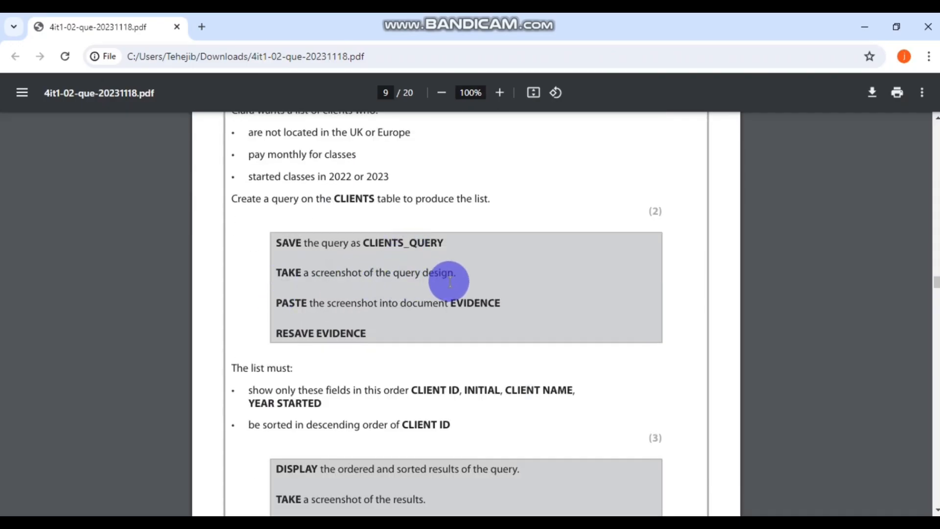
# - Save the EVIDENCE document and return to the Access query design
pyautogui.hotkey('alt', 'Tab')
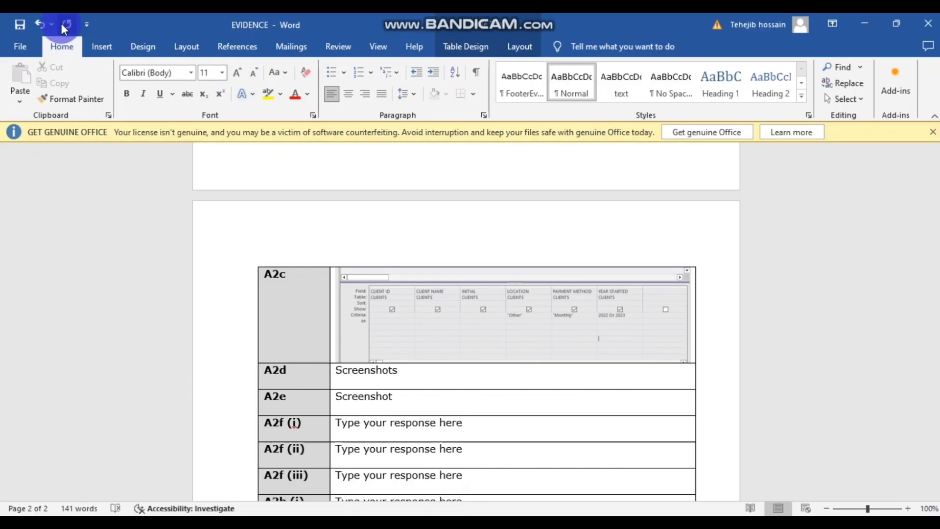
pyautogui.click(19, 25)
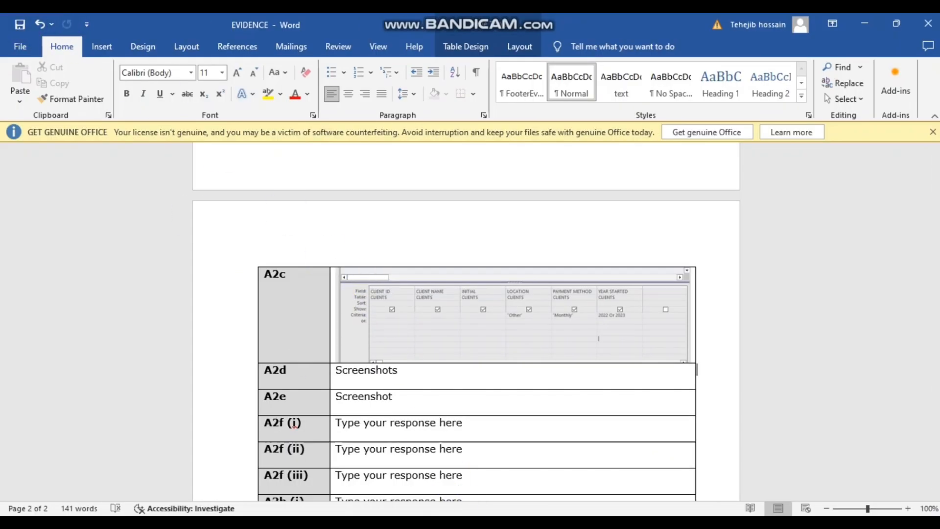
pyautogui.hotkey('alt', 'Tab')
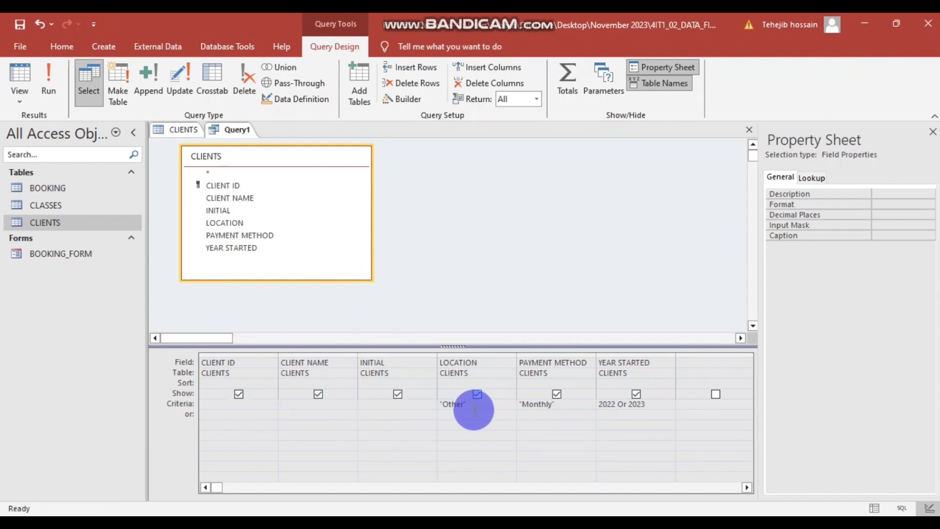
# - Hide the PAYMENT METHOD and LOCATION fields from the query results
pyautogui.click(388, 476)
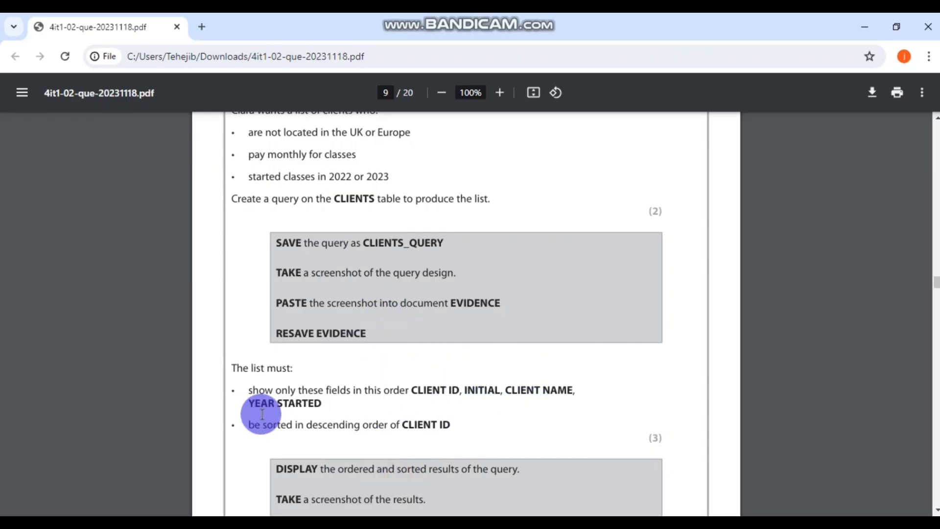
pyautogui.click(473, 466)
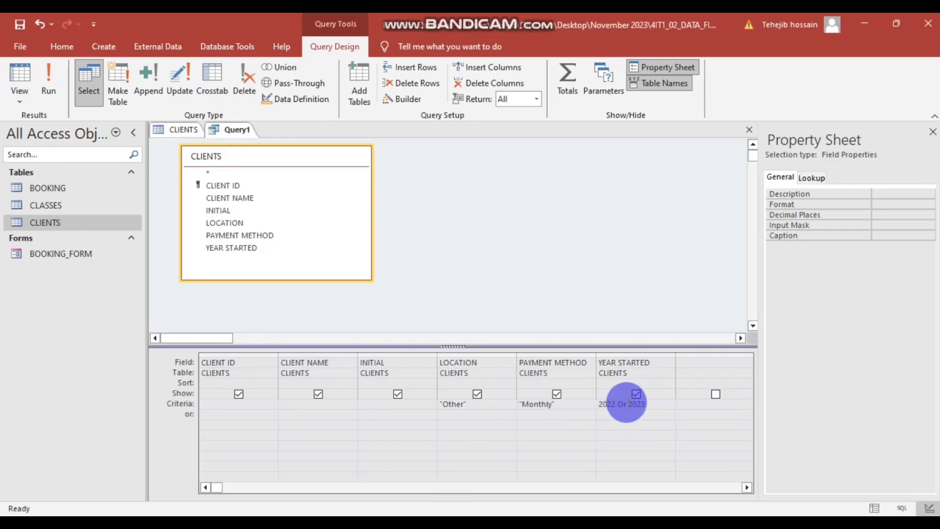
pyautogui.click(558, 395)
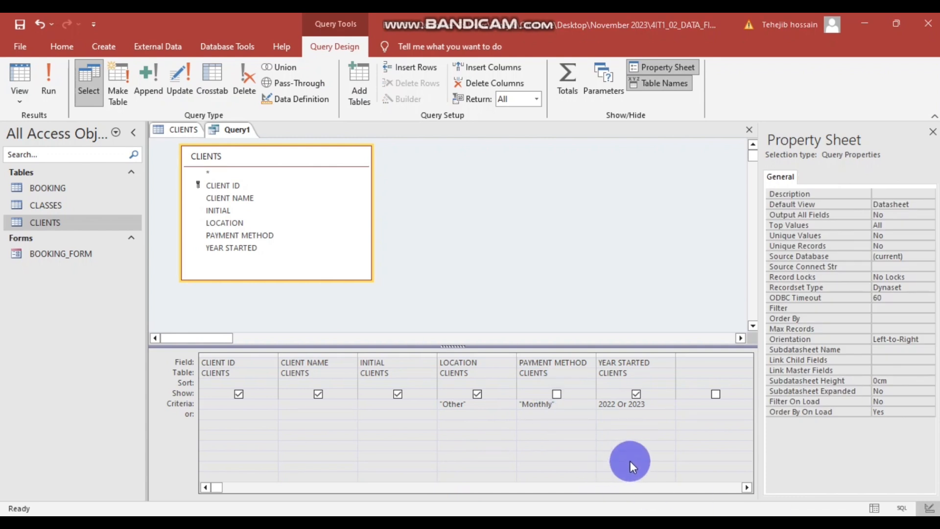
pyautogui.click(476, 394)
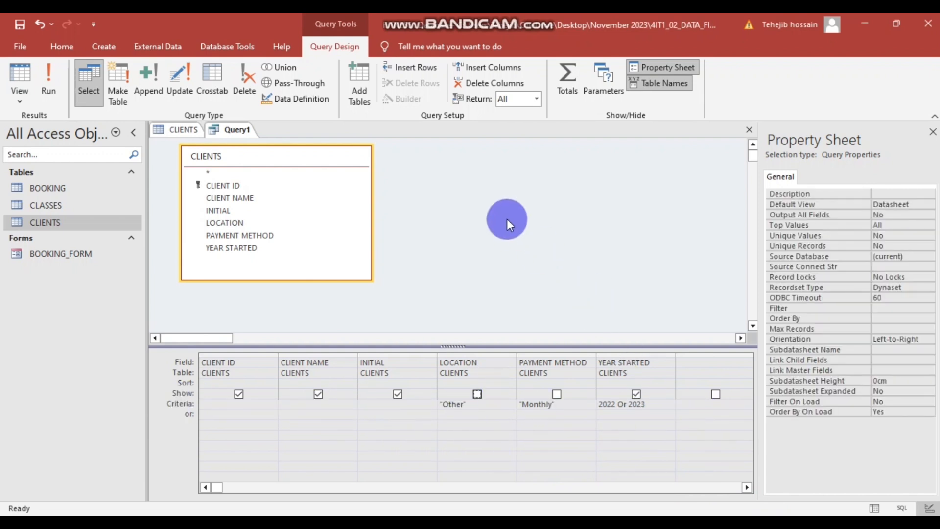
# - Run Query1 in Datasheet View and select the YEAR STARTED column
pyautogui.rightClick(507, 218)
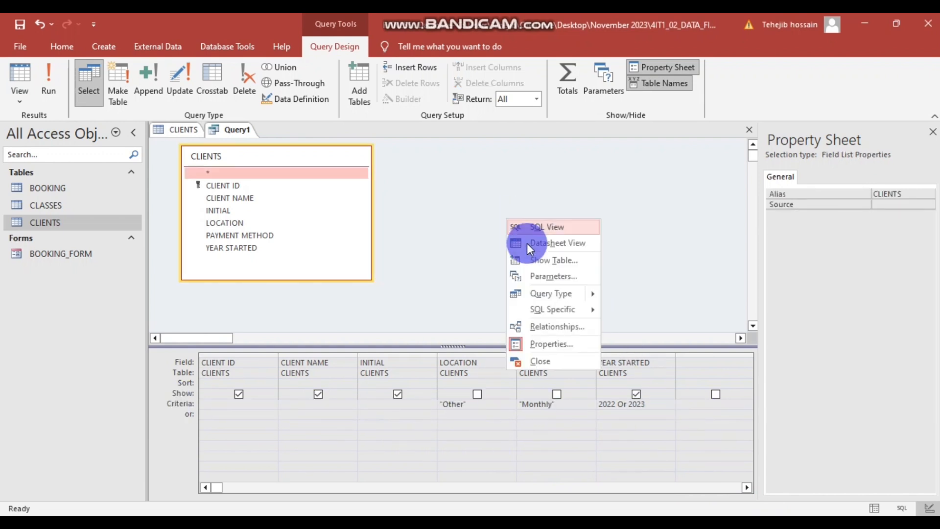
pyautogui.click(553, 243)
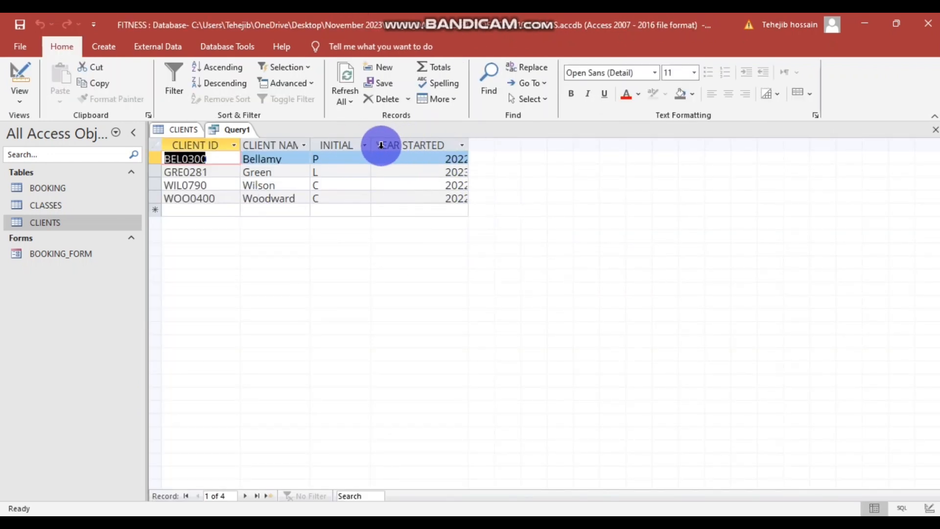
pyautogui.click(380, 145)
pyautogui.click(430, 210)
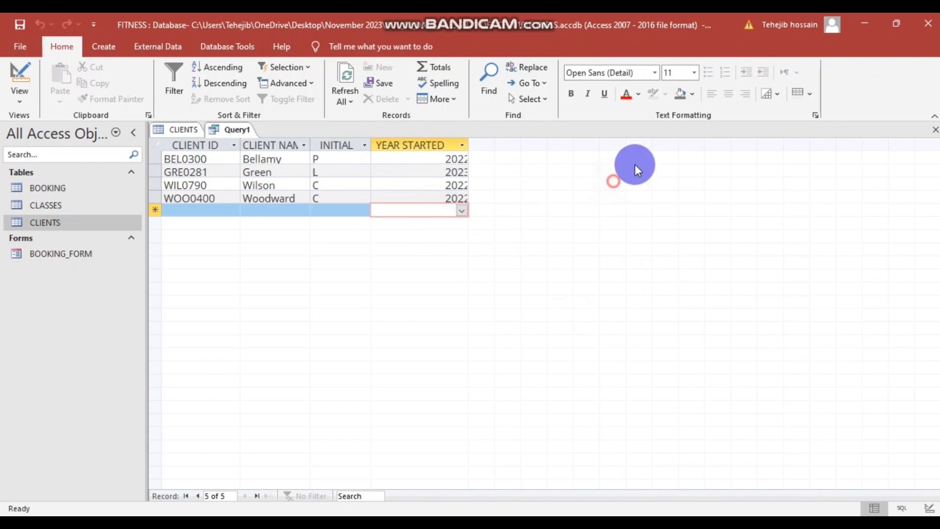
pyautogui.click(389, 144)
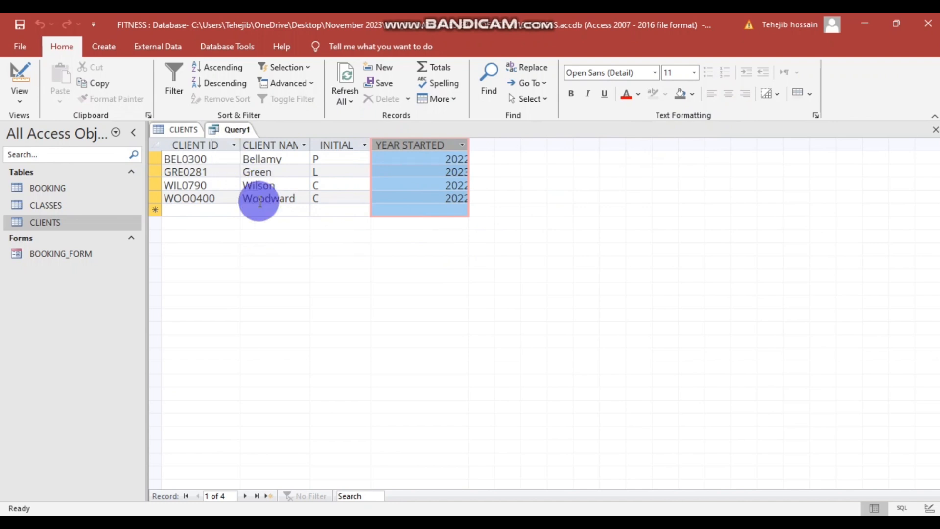
# - Find the required field order and descending CLIENT ID sort in the task sheet PDF
pyautogui.moveTo(385, 524)
pyautogui.click(417, 474)
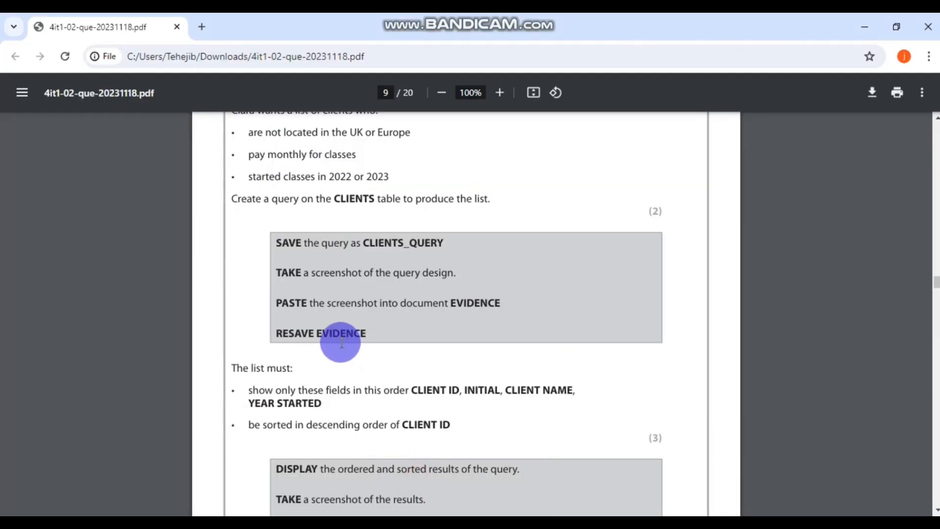
pyautogui.scroll(1, 369, 409)
pyautogui.scroll(-3, 367, 403)
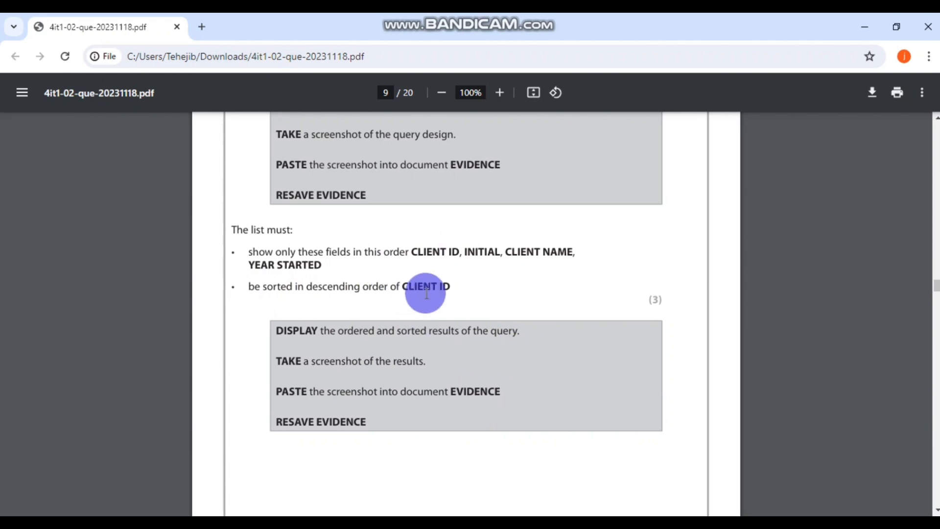
# - Sort Query1's results by CLIENT ID descending, putting WOO0400 first
pyautogui.hotkey('alt', 'Tab')
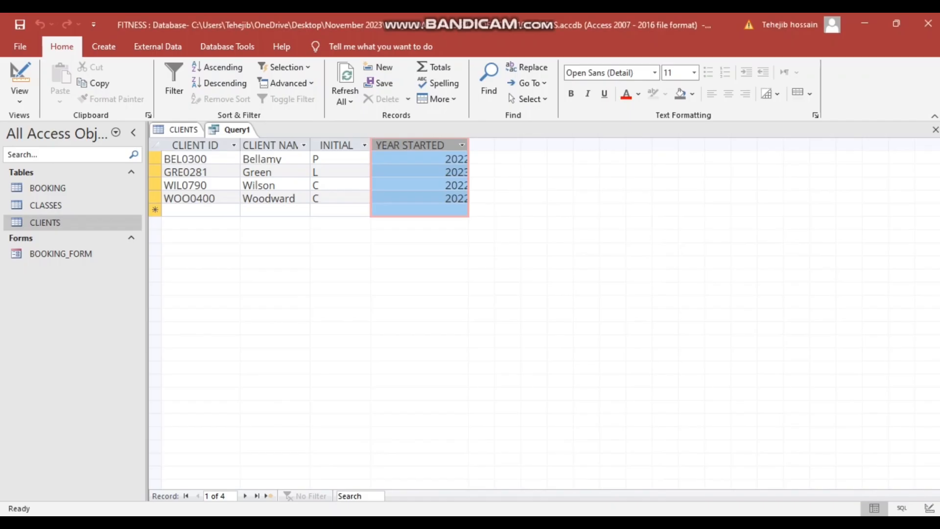
pyautogui.click(233, 146)
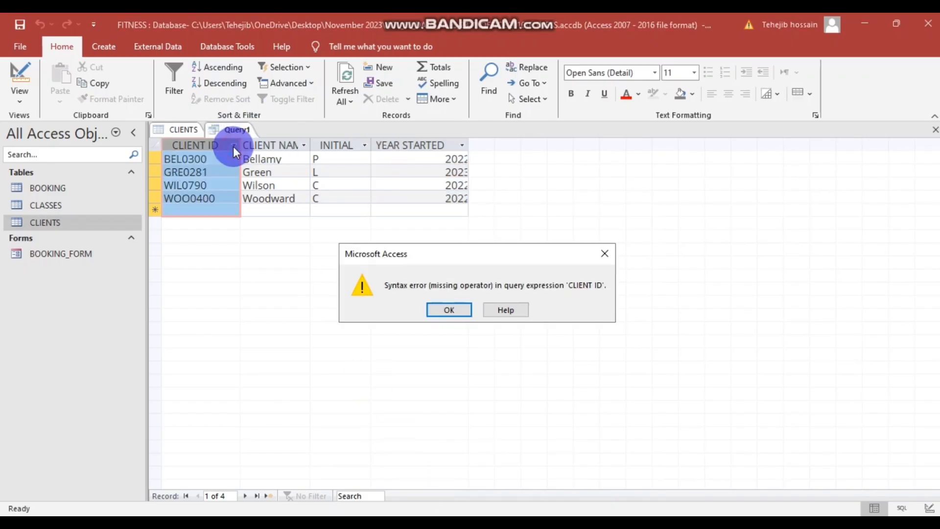
pyautogui.click(460, 315)
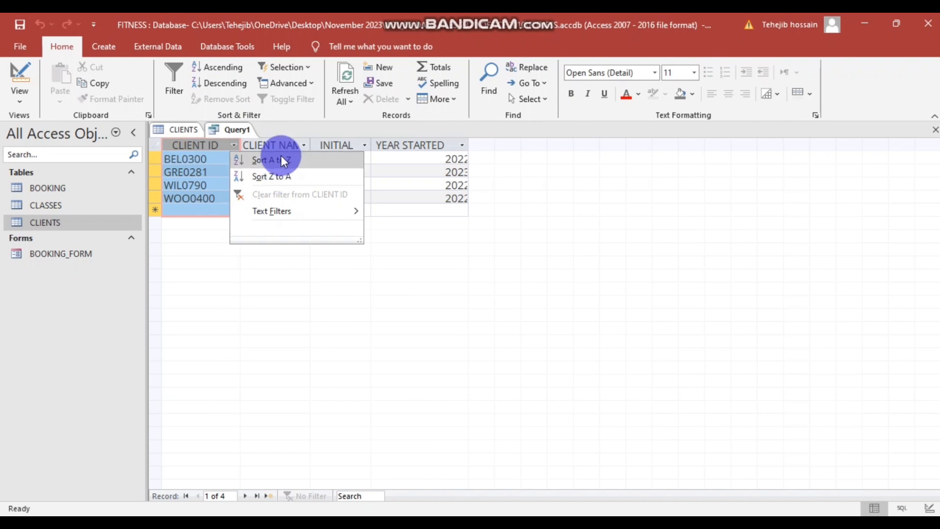
pyautogui.click(280, 178)
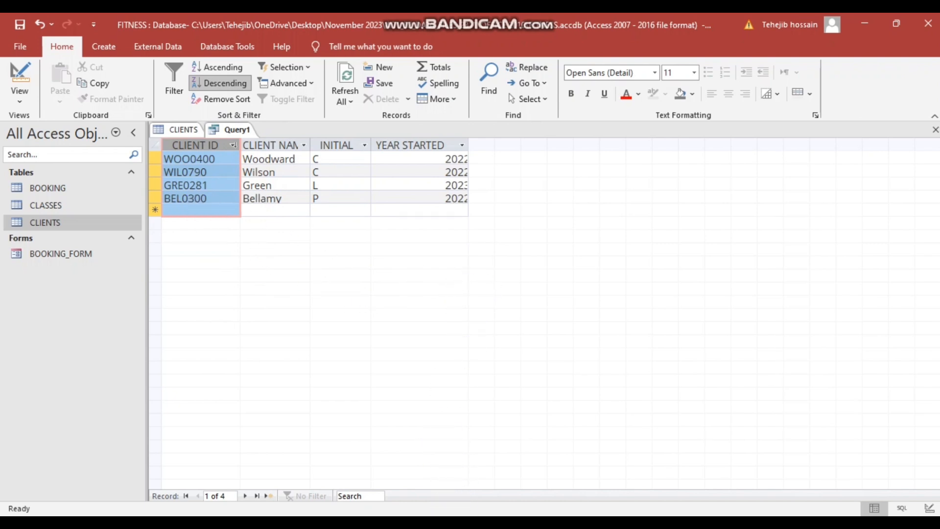
pyautogui.click(420, 471)
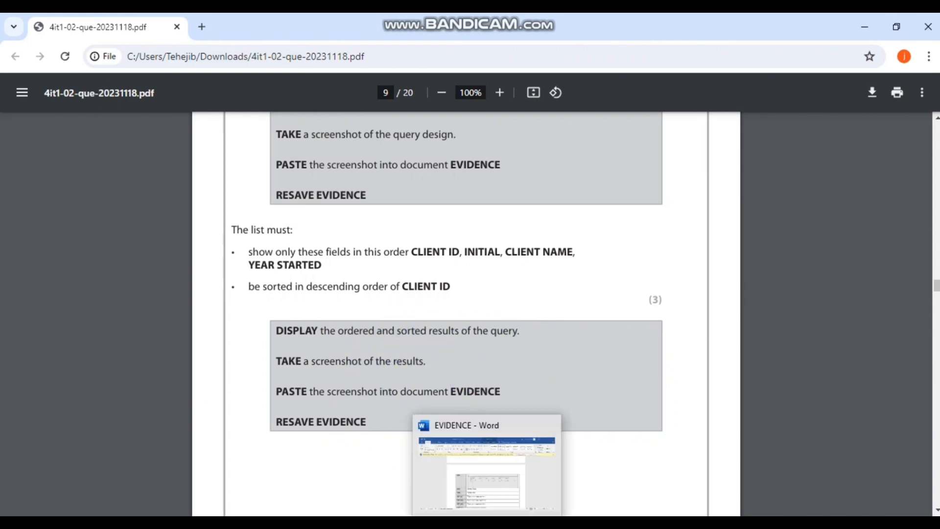
# - Snip the sorted query results in Snipping Tool, then close it without saving
pyautogui.click(451, 522)
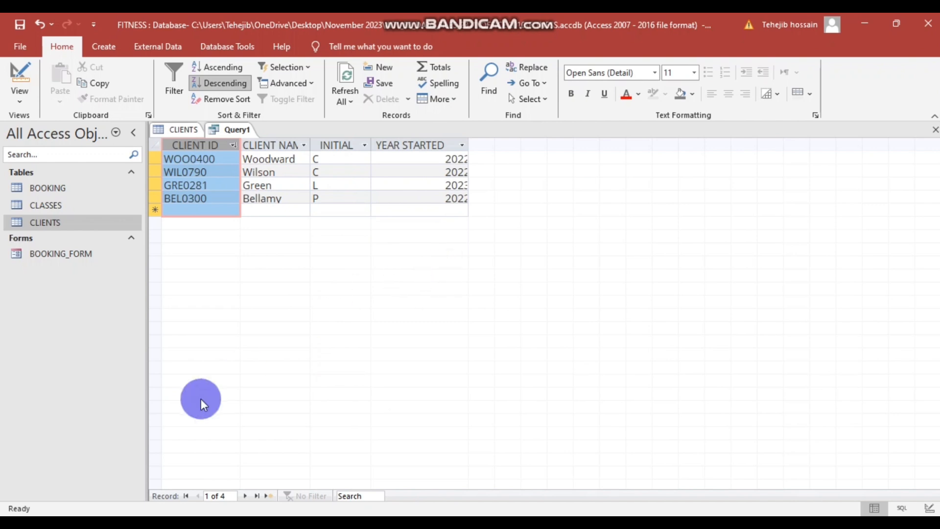
pyautogui.click(147, 523)
pyautogui.write('sni')
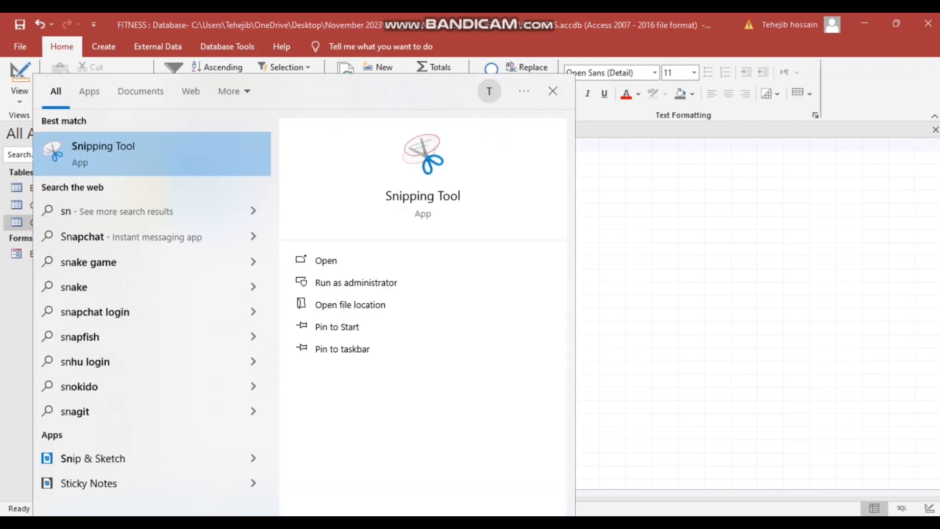
pyautogui.click(172, 135)
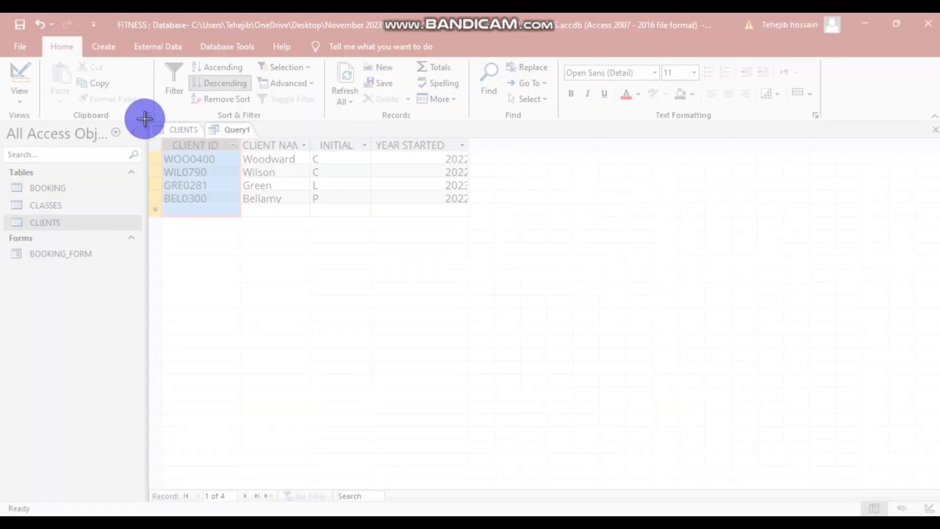
pyautogui.moveTo(146, 123); pyautogui.dragTo(498, 232)
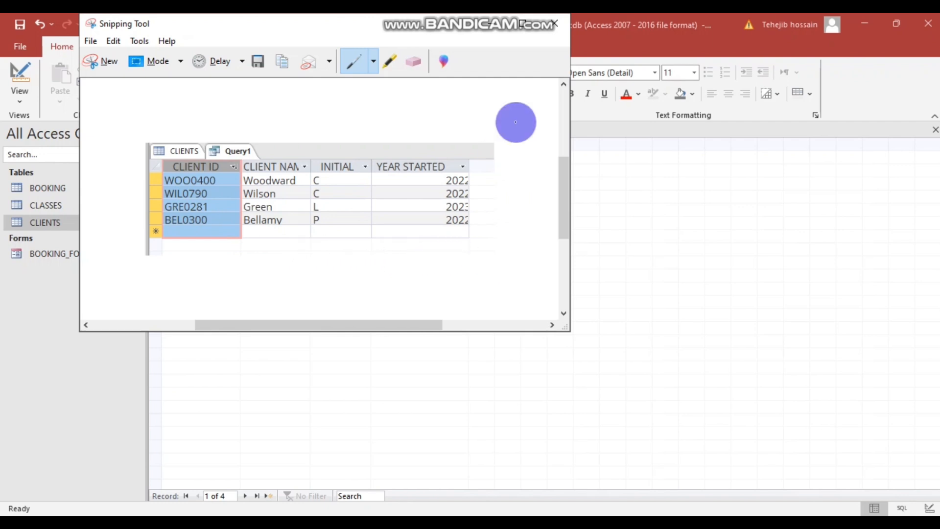
pyautogui.click(555, 24)
pyautogui.click(392, 187)
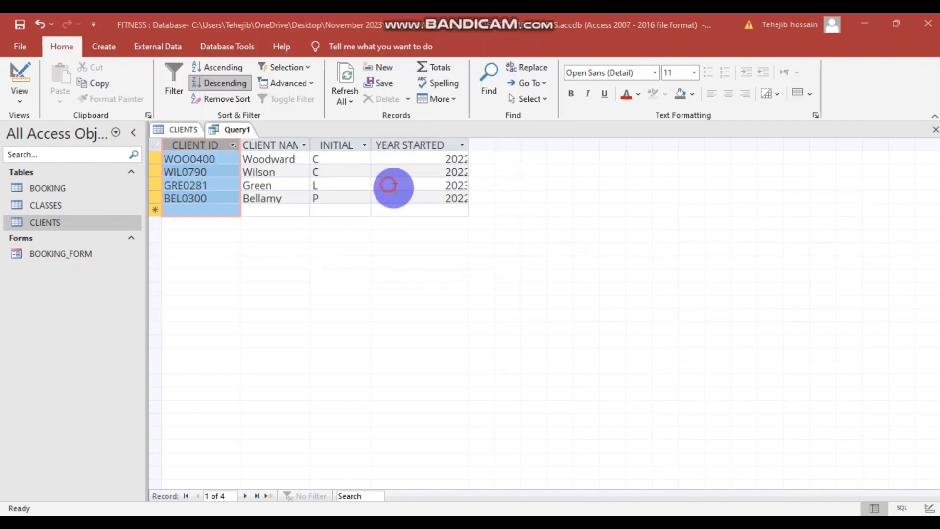
pyautogui.click(445, 158)
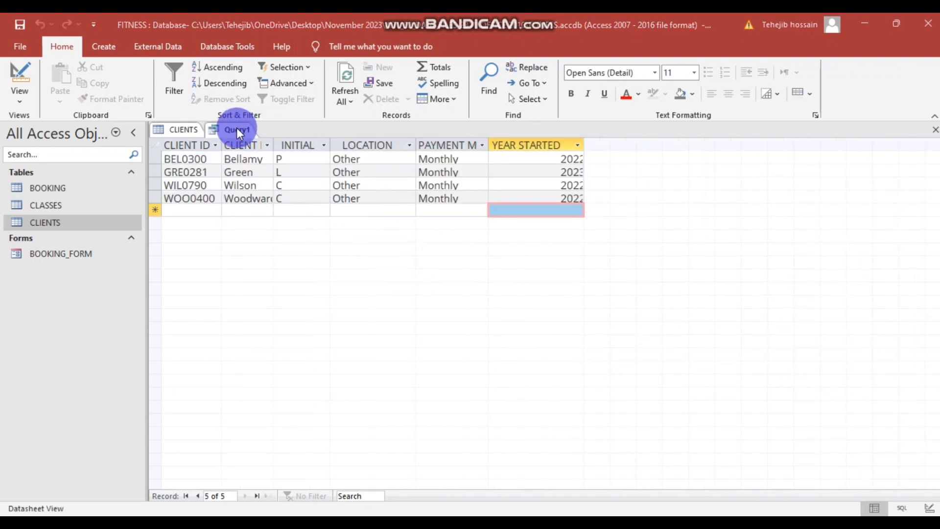
# - Check the task sheet's instruction to save the query as CLIENTS_QUERY
pyautogui.hotkey('alt', 'Tab')
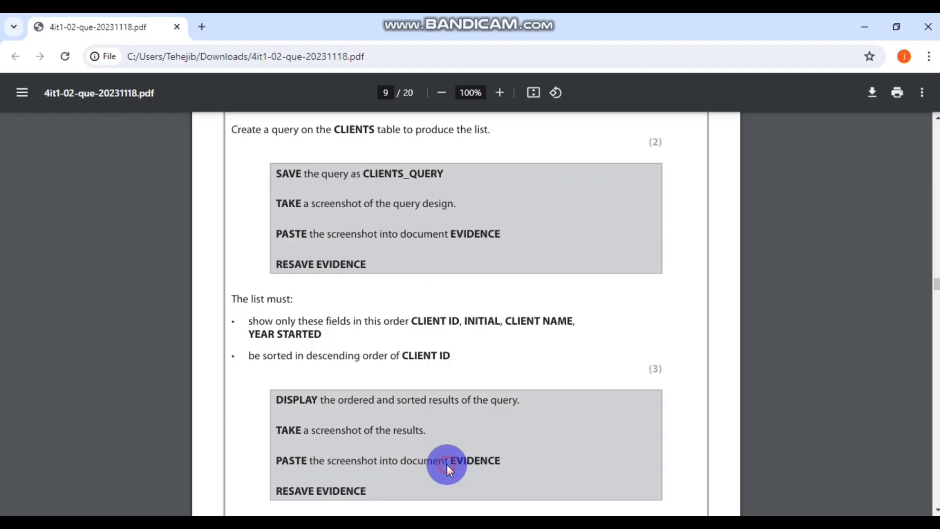
pyautogui.scroll(-1, 516, 333)
pyautogui.scroll(1, 516, 334)
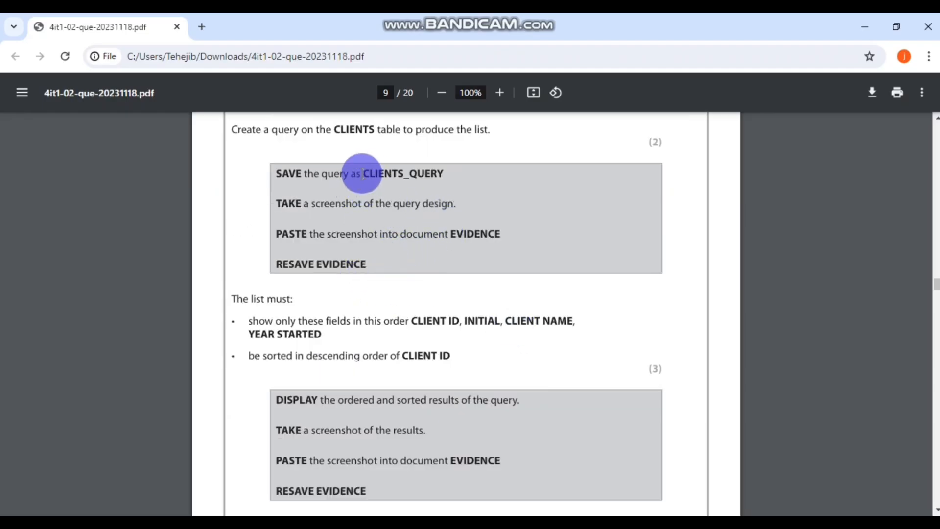
pyautogui.moveTo(366, 174); pyautogui.dragTo(440, 172)
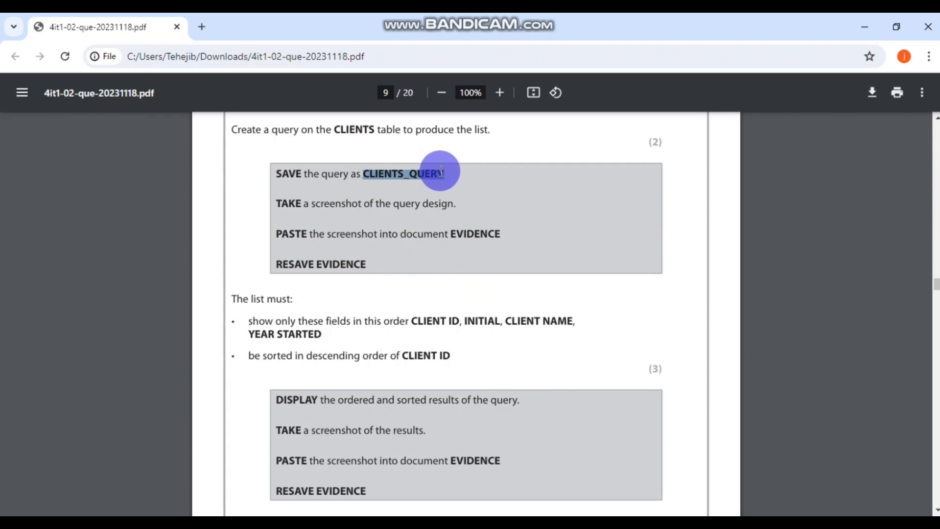
pyautogui.click(483, 199)
# - Save the Query1 tab under the name CLIENTS_QUERY
pyautogui.hotkey('alt', 'Tab')
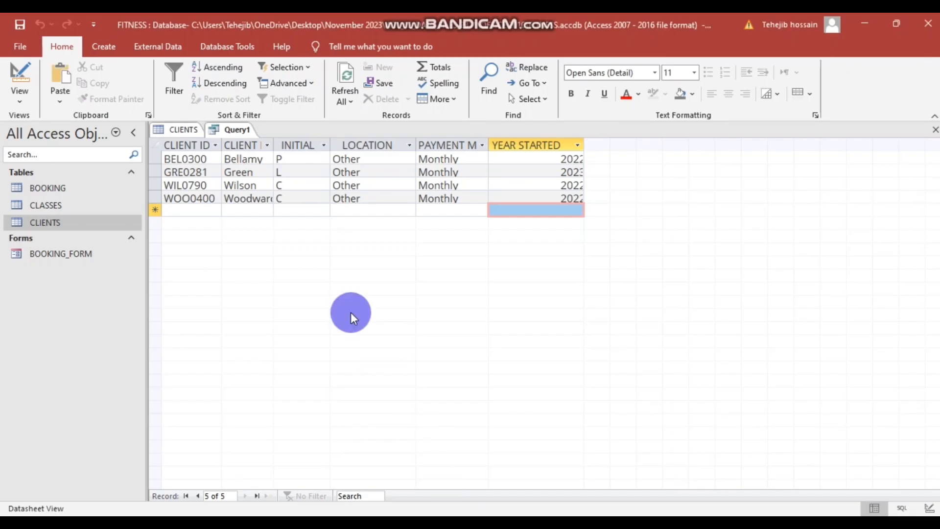
pyautogui.rightClick(240, 130)
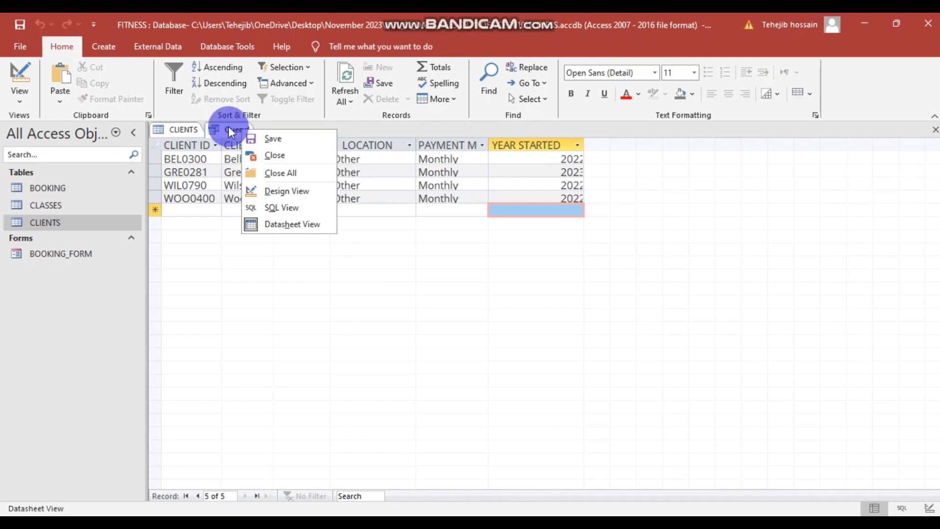
pyautogui.click(20, 25)
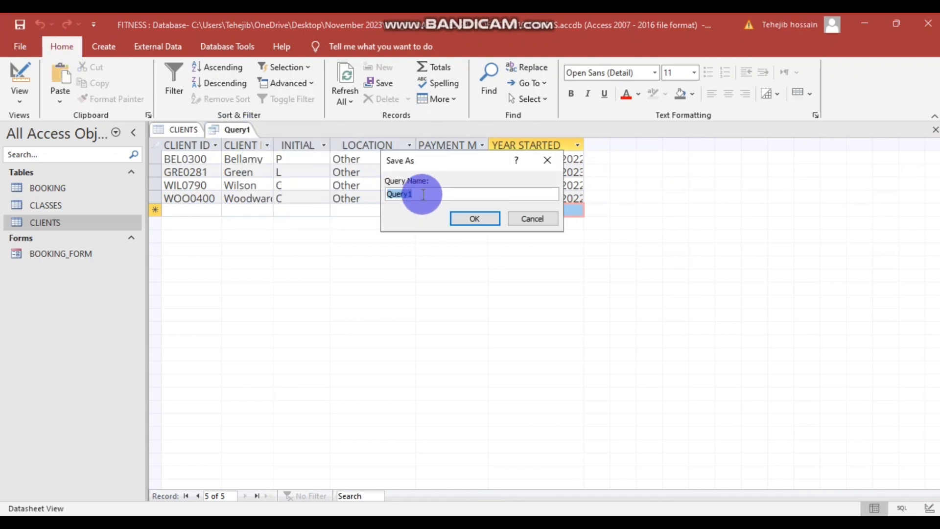
pyautogui.moveTo(415, 193); pyautogui.dragTo(356, 189)
pyautogui.write('CLIENTS_QUERY')
pyautogui.click(480, 218)
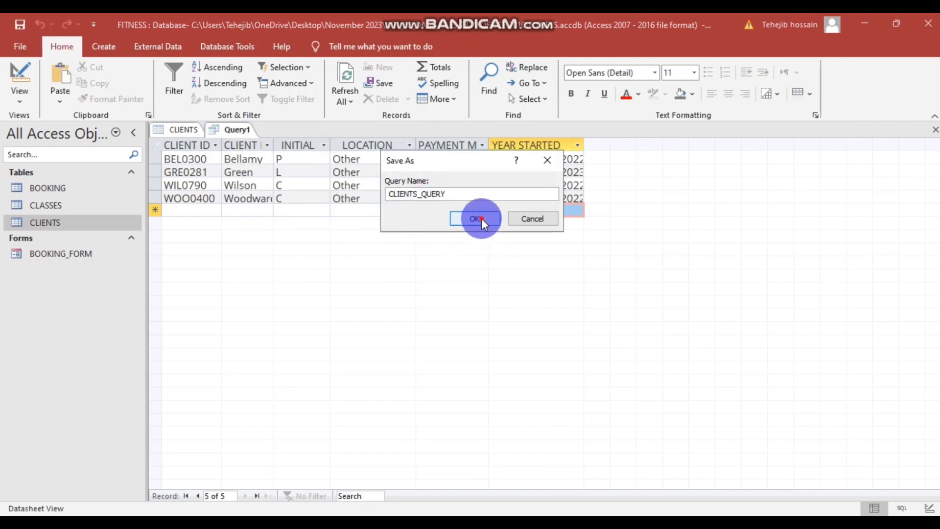
pyautogui.click(313, 273)
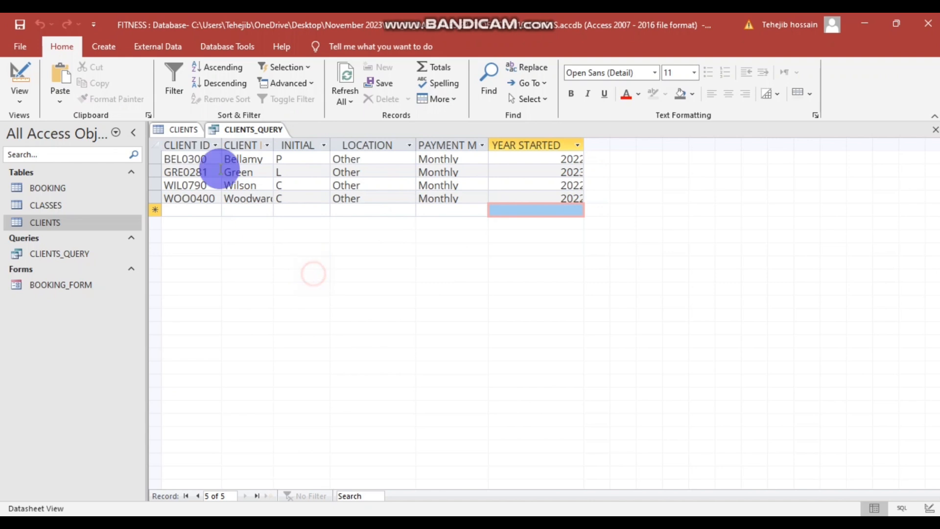
pyautogui.click(596, 348)
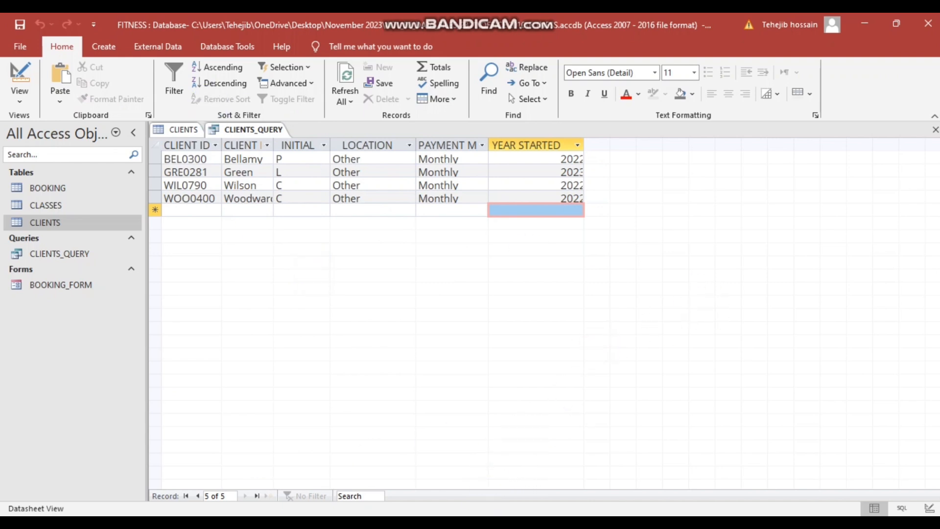
# - Launch Snipping Tool and try snipping the CLIENTS_QUERY datasheet, then cancel the unfinished capture
pyautogui.press('super+s')
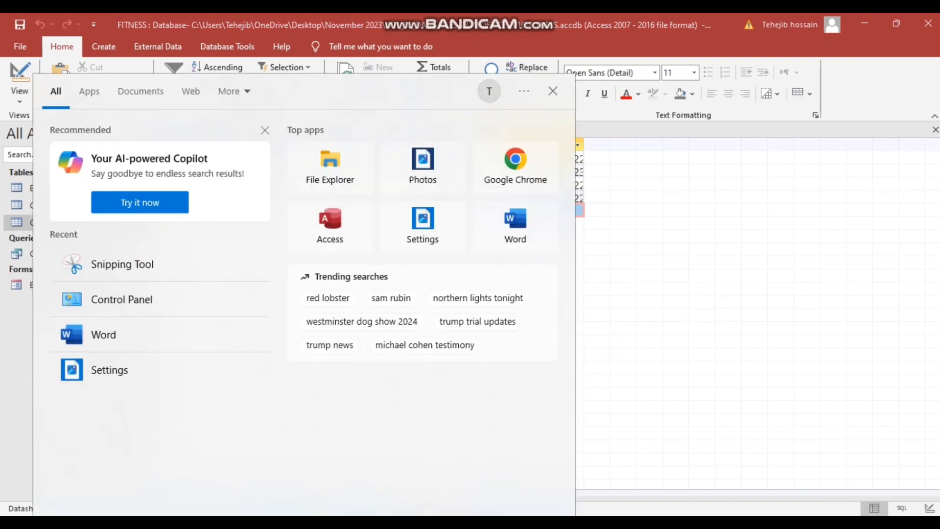
pyautogui.write('sni')
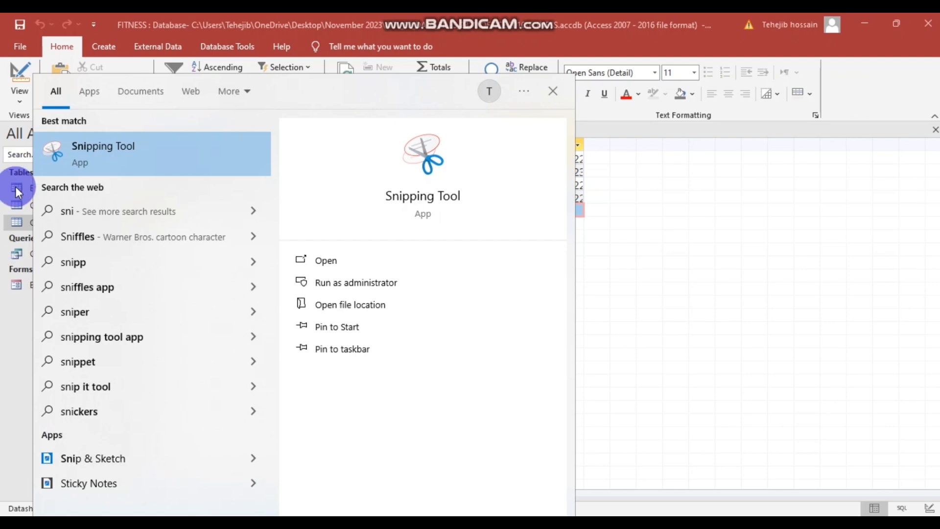
pyautogui.click(157, 154)
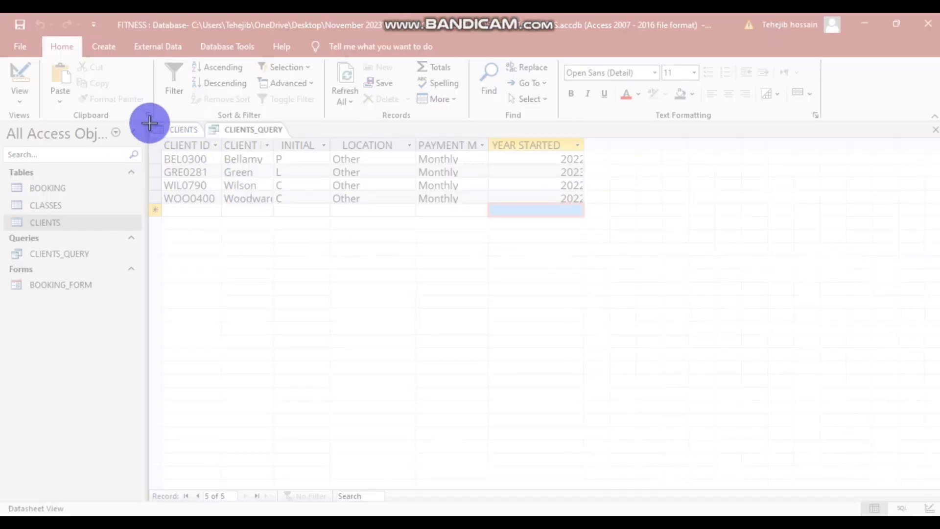
pyautogui.moveTo(149, 123); pyautogui.dragTo(655, 248)
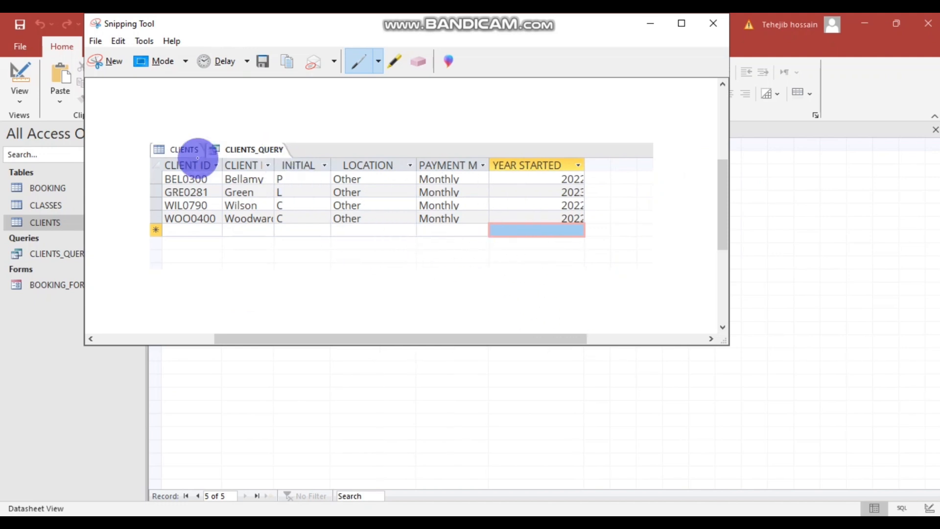
pyautogui.click(108, 60)
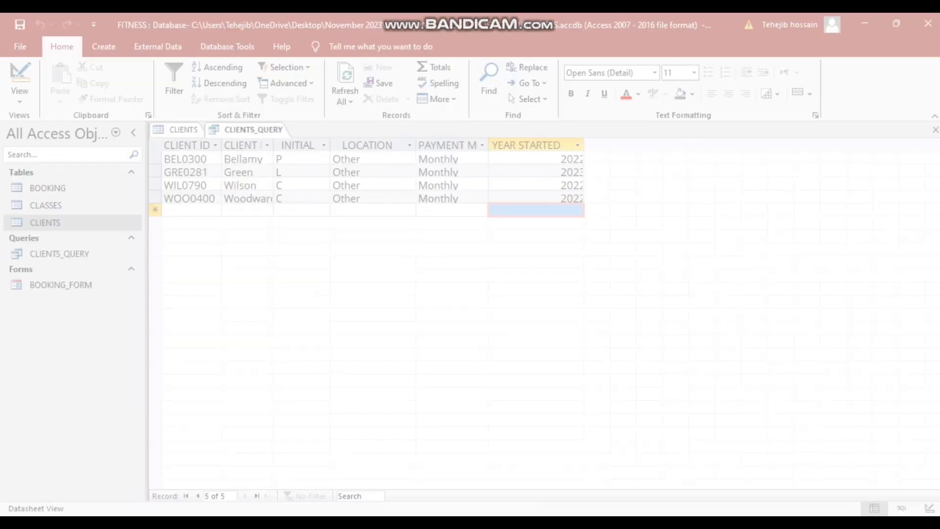
pyautogui.press('Escape')
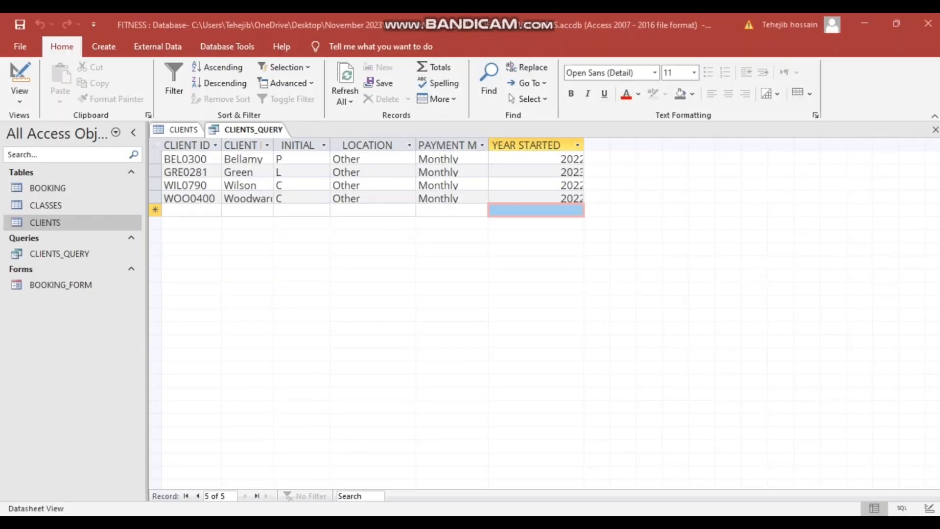
# - Relaunch Snipping Tool and snip the CLIENTS_QUERY results datasheet area
pyautogui.press('super')
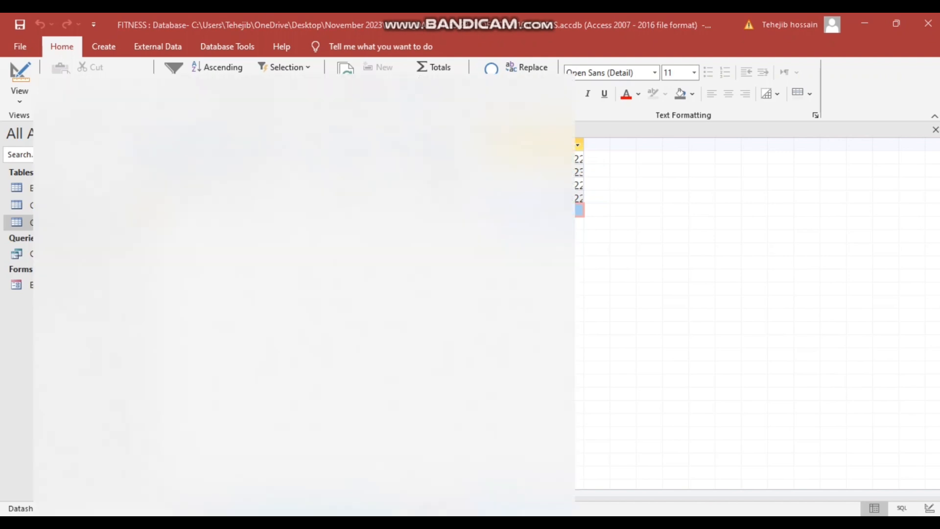
pyautogui.write('sni')
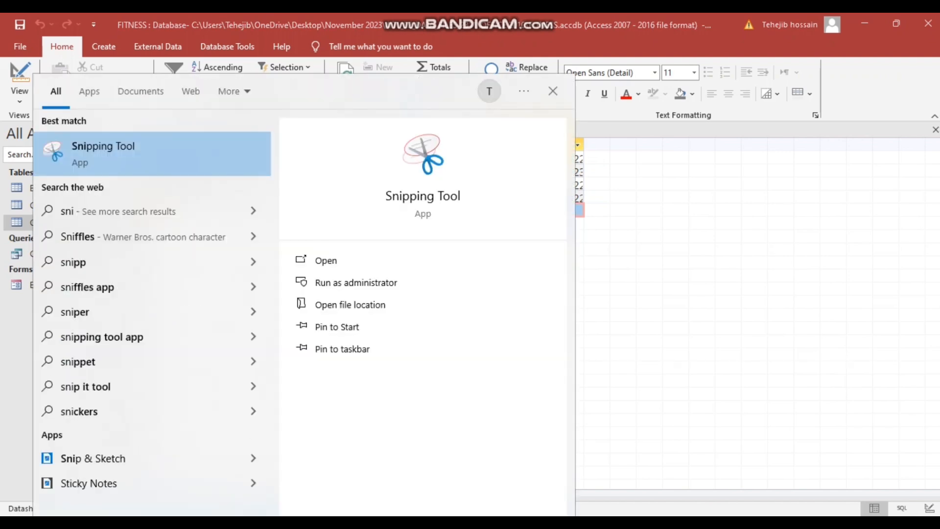
pyautogui.click(169, 139)
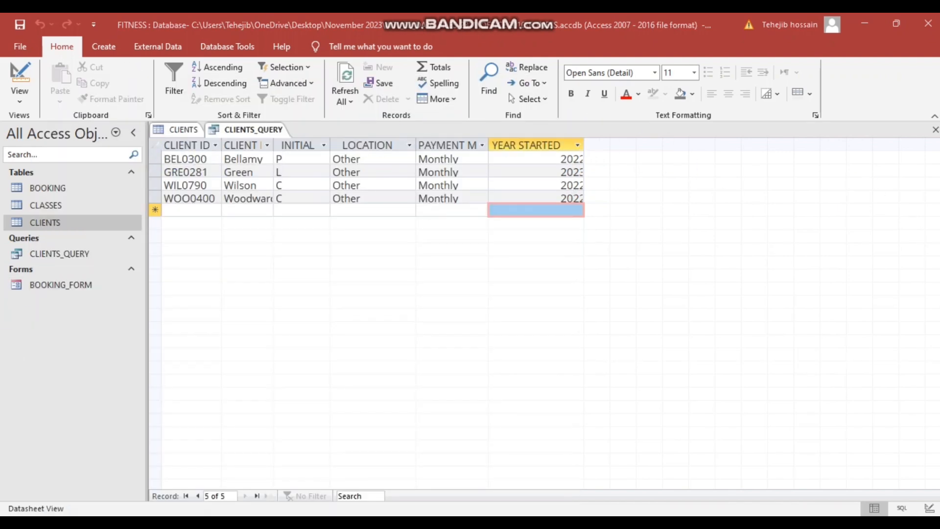
pyautogui.click(108, 170)
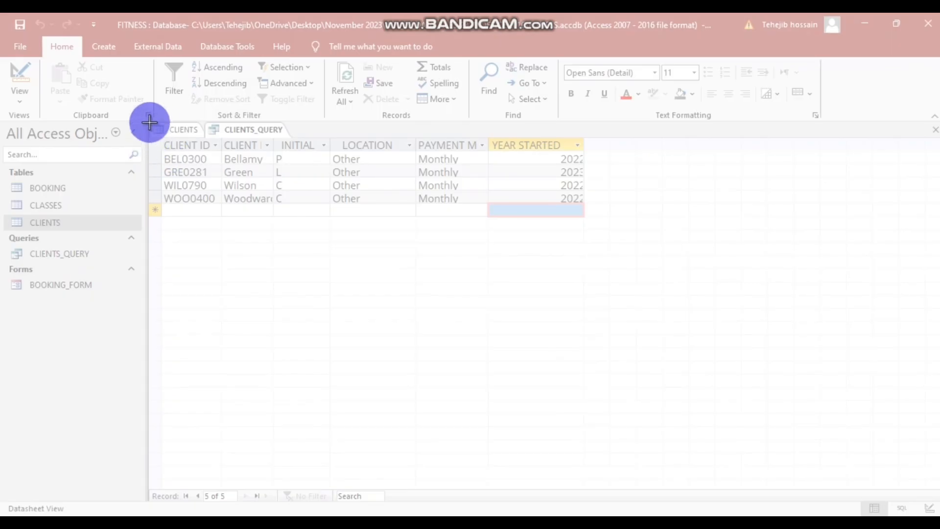
pyautogui.moveTo(149, 122); pyautogui.dragTo(597, 246)
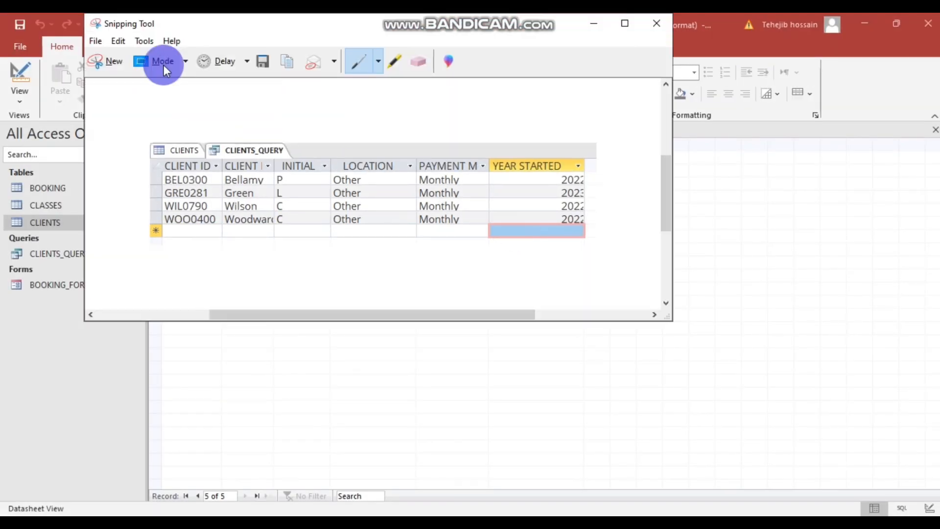
pyautogui.click(107, 58)
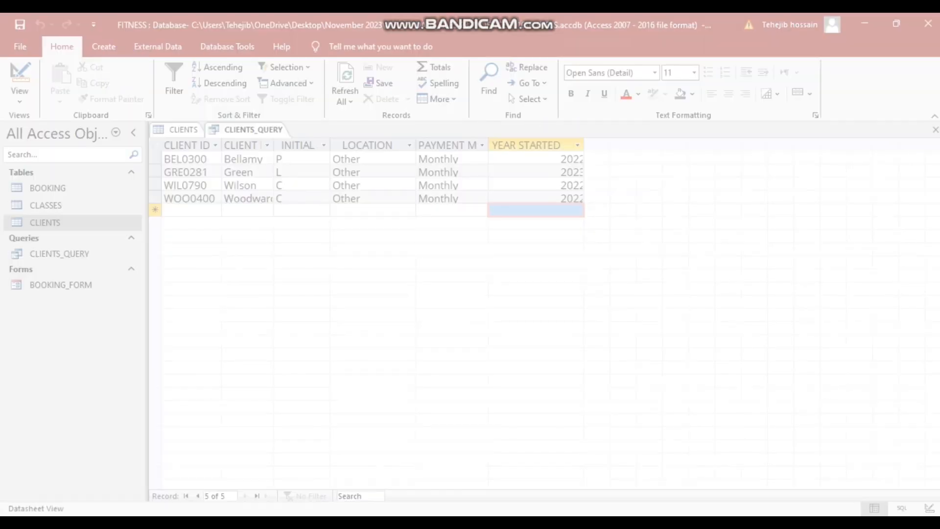
pyautogui.moveTo(148, 123); pyautogui.dragTo(593, 241)
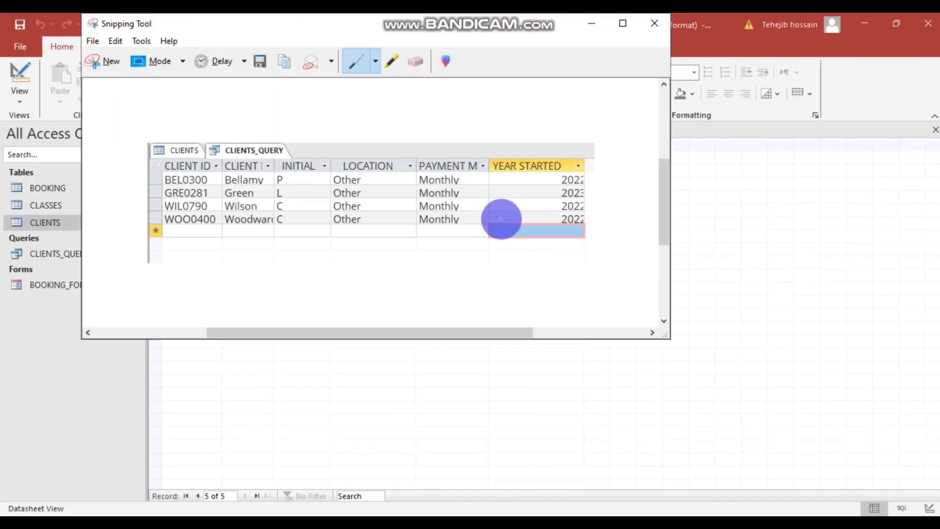
# - Save the snip as Capture, overwriting the existing file, and close Snipping Tool
pyautogui.click(264, 60)
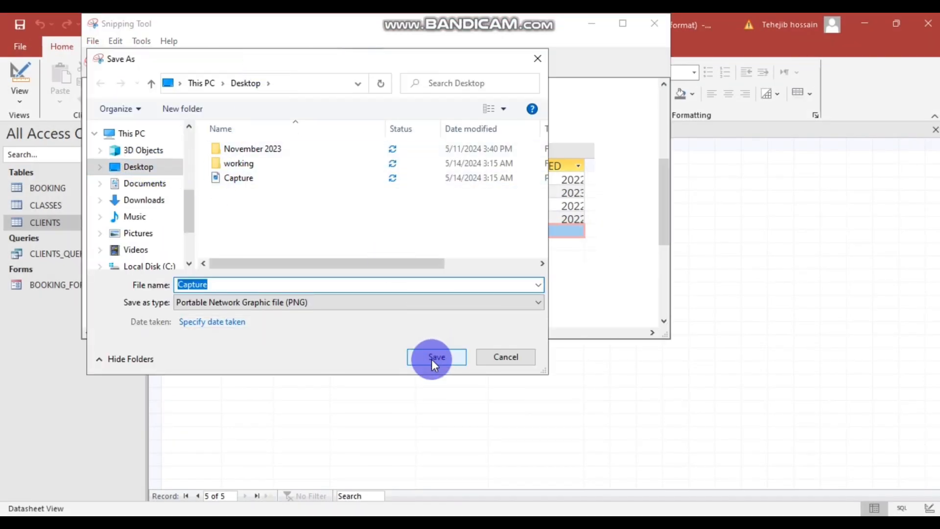
pyautogui.click(431, 359)
pyautogui.click(507, 271)
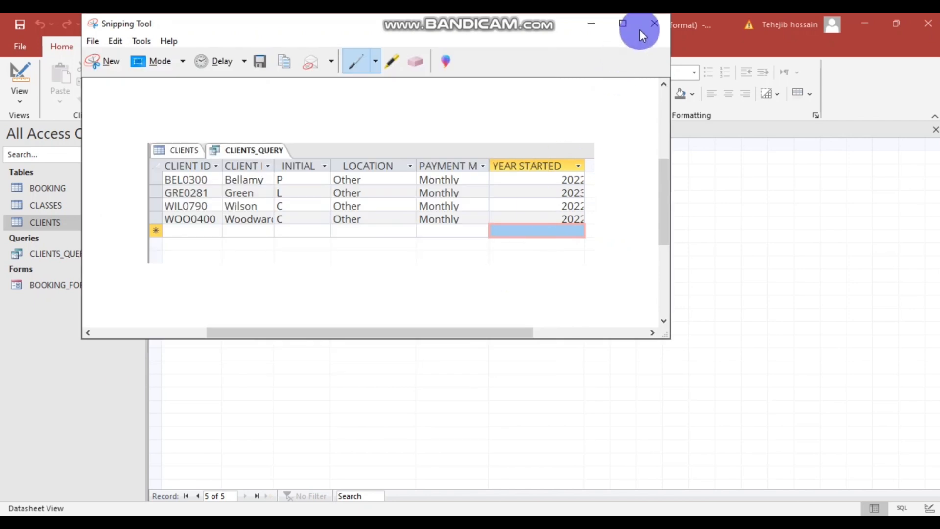
pyautogui.click(654, 24)
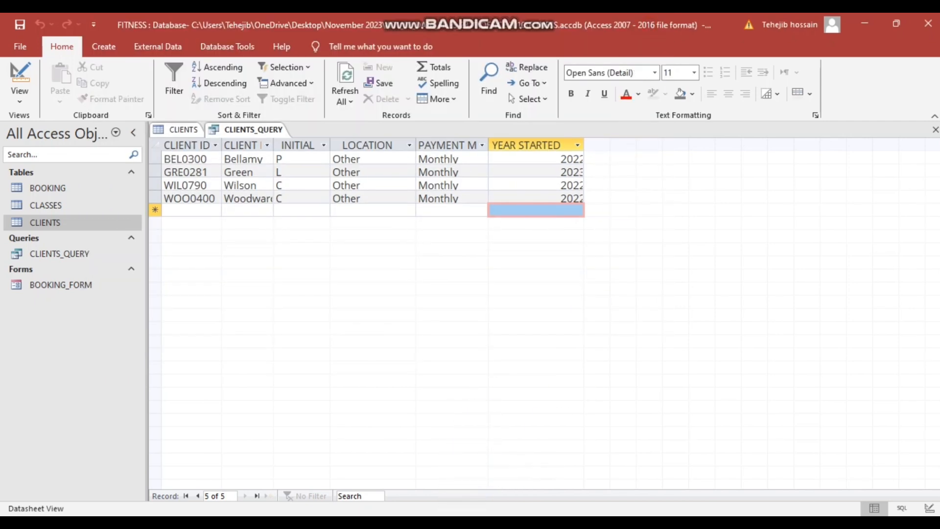
# - Bring up the question paper PDF in Chrome and scroll to the Task A2c screenshot instructions
pyautogui.moveTo(385, 523)
pyautogui.click(401, 475)
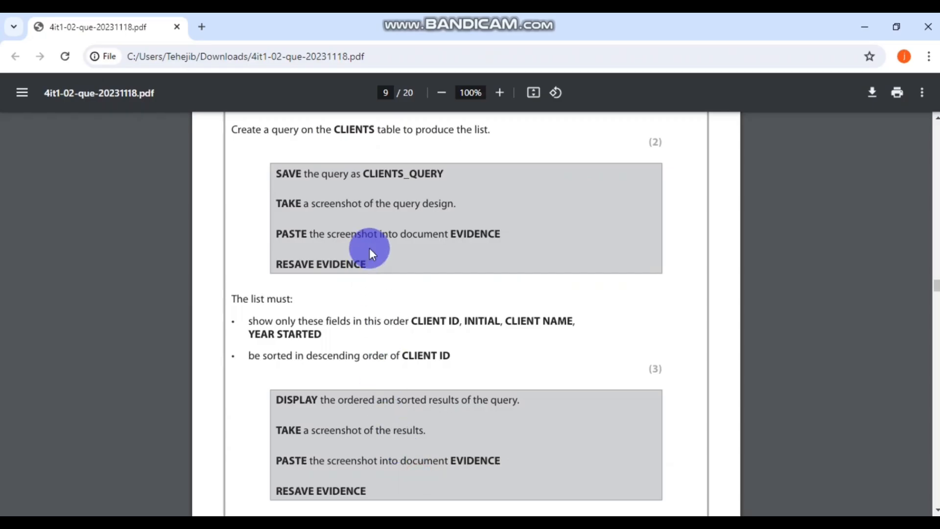
pyautogui.scroll(-2, 369, 248)
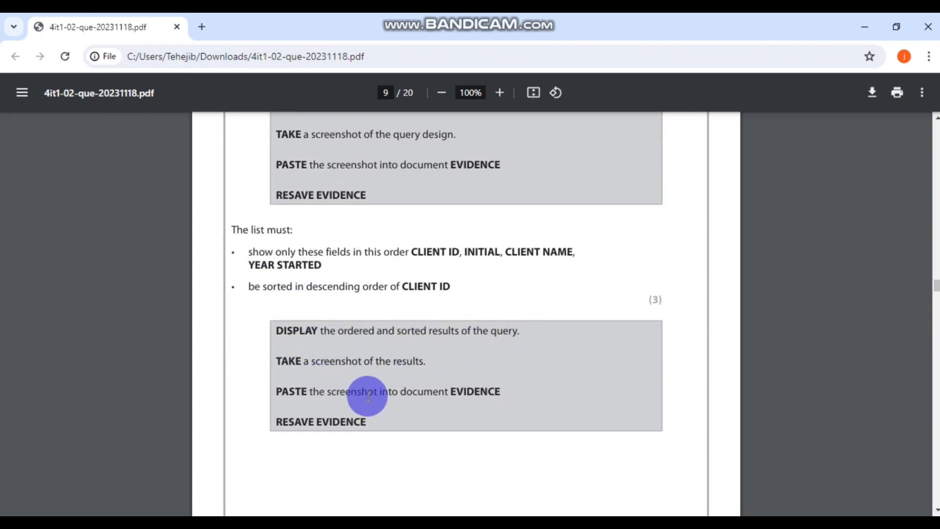
# - Set the A2c design screenshot to Top and Bottom wrapping and add a new line below it
pyautogui.click(465, 521)
pyautogui.click(469, 331)
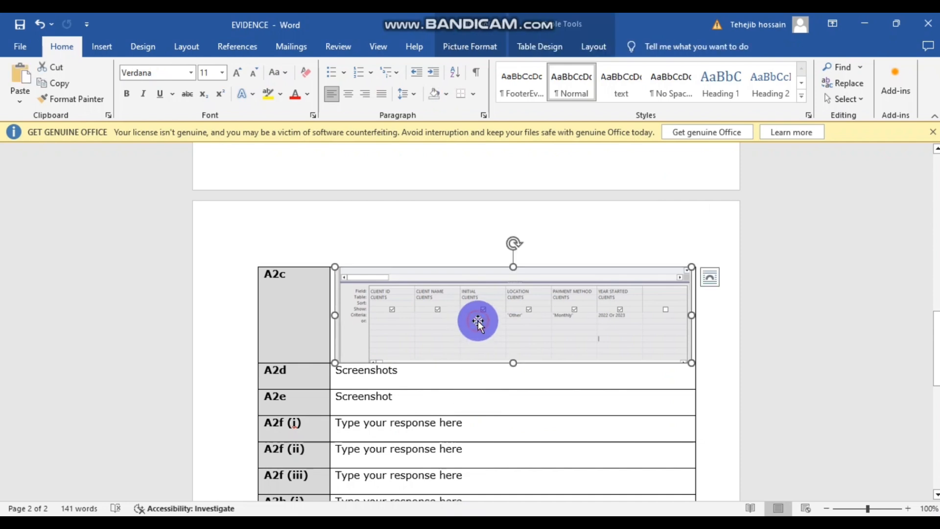
pyautogui.click(708, 277)
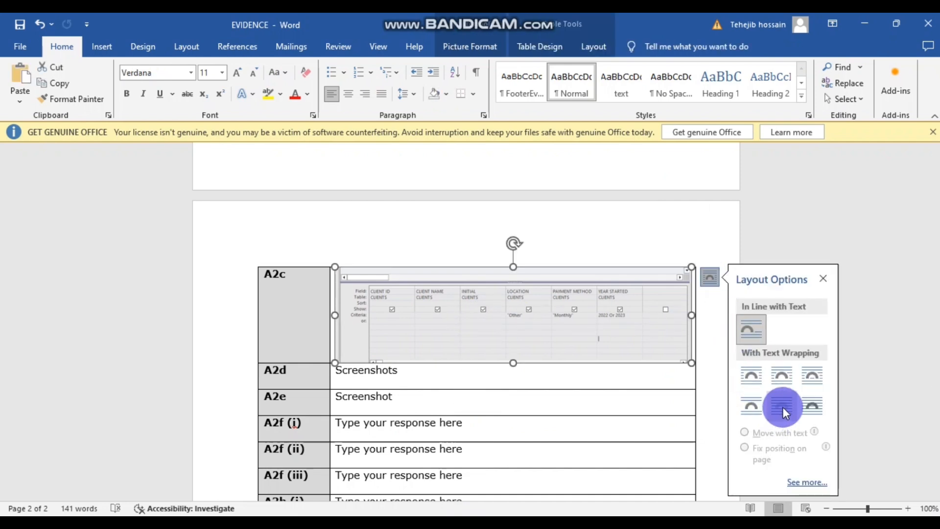
pyautogui.click(750, 407)
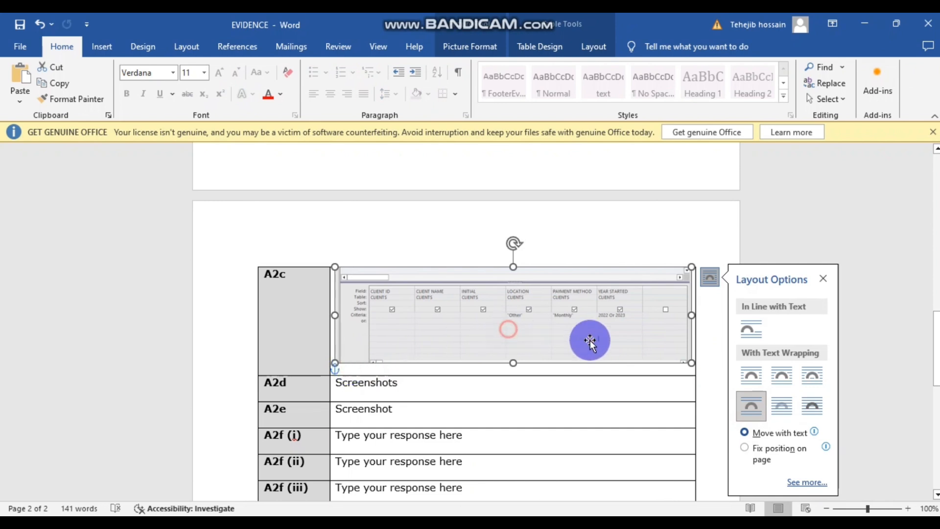
pyautogui.click(580, 370)
pyautogui.click(503, 370)
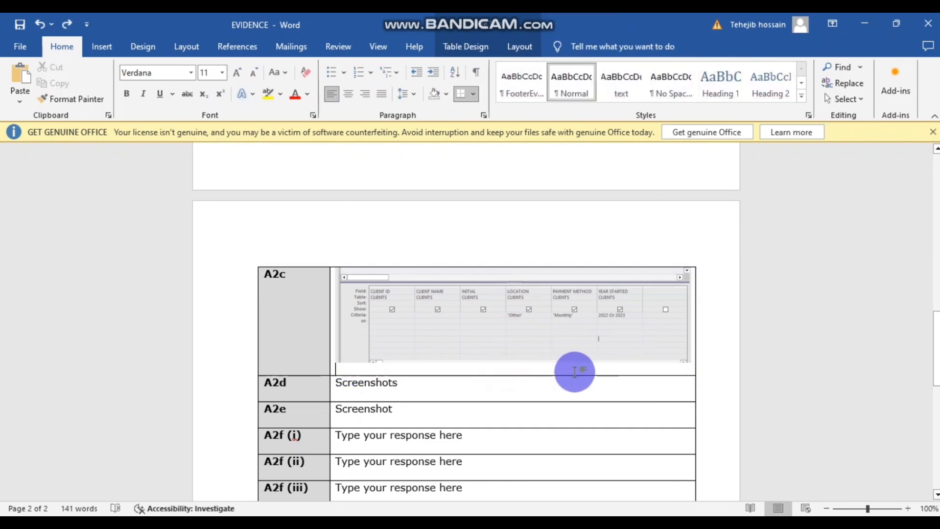
pyautogui.press('Return')
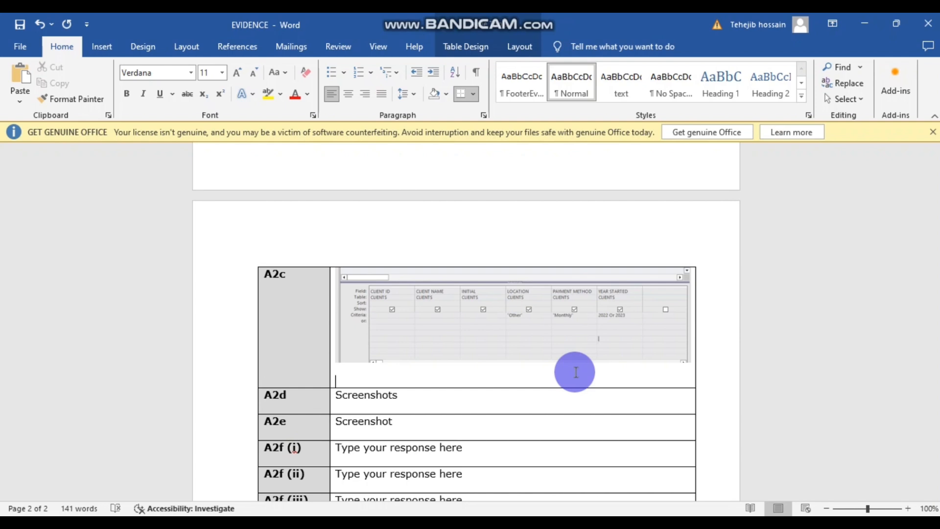
# - Insert the Capture image from this device beneath the design screenshot, then return to the question paper
pyautogui.click(101, 45)
pyautogui.click(156, 78)
pyautogui.click(188, 136)
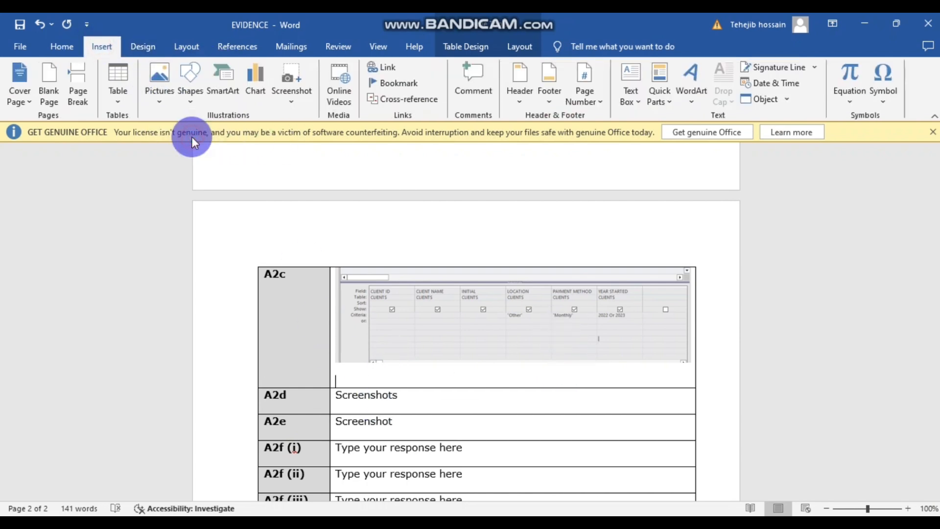
pyautogui.click(155, 141)
pyautogui.click(354, 320)
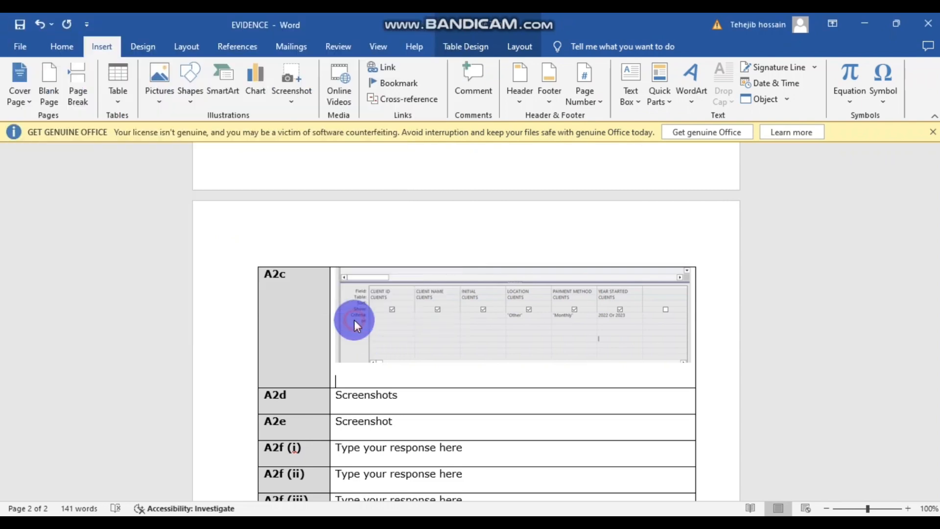
pyautogui.scroll(2, 692, 315)
pyautogui.click(705, 315)
pyautogui.scroll(3, 714, 316)
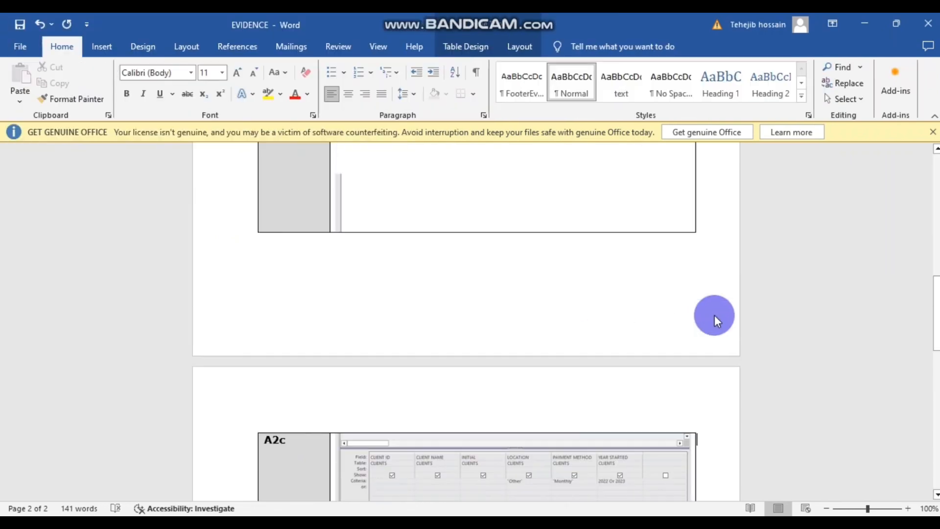
pyautogui.scroll(-5, 714, 315)
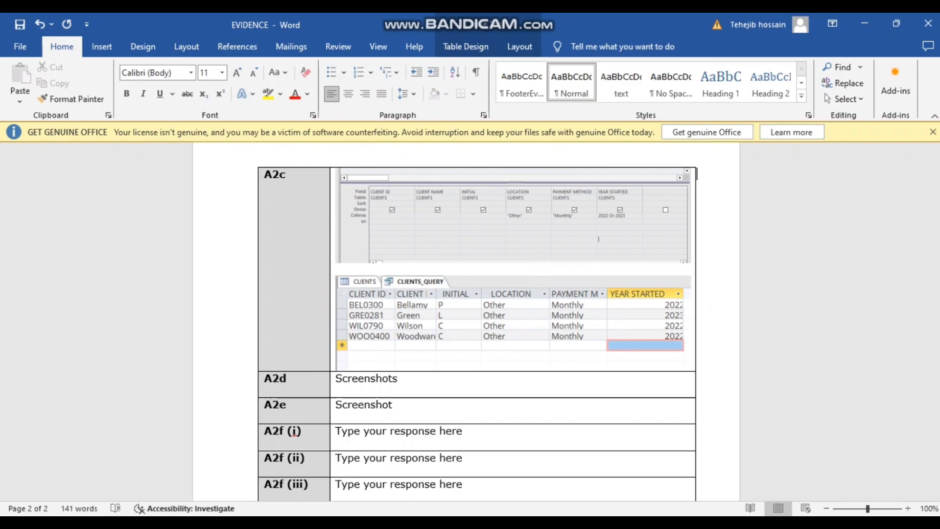
pyautogui.click(457, 465)
pyautogui.scroll(-2, 506, 308)
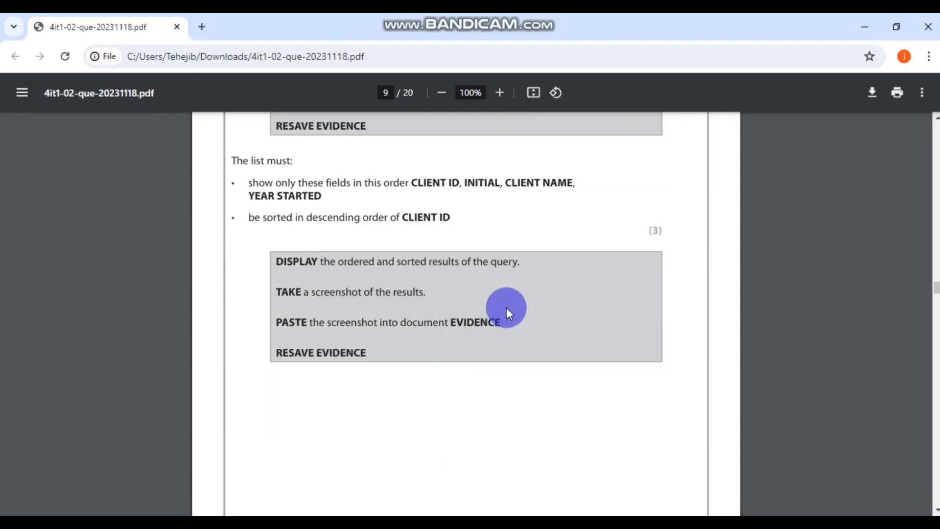
pyautogui.scroll(3, 506, 308)
pyautogui.scroll(-7, 506, 307)
pyautogui.scroll(-5, 506, 307)
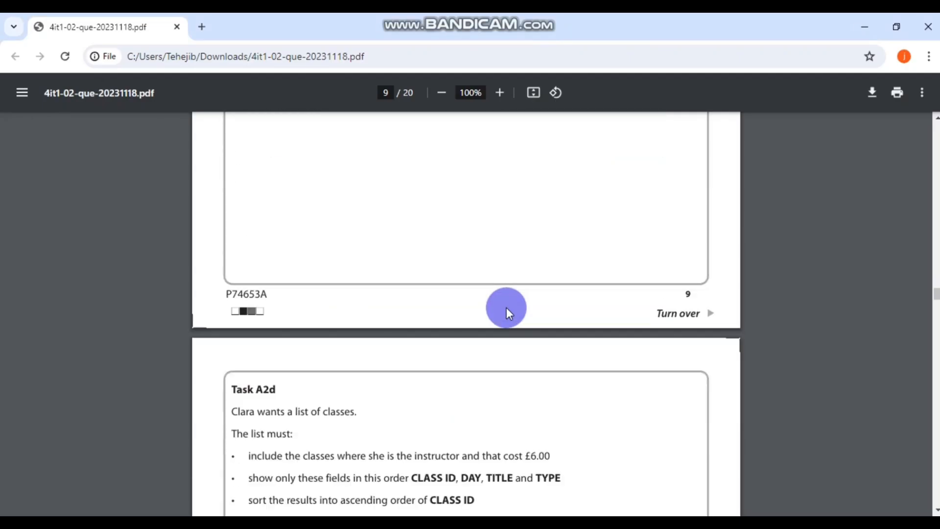
pyautogui.scroll(-1, 427, 316)
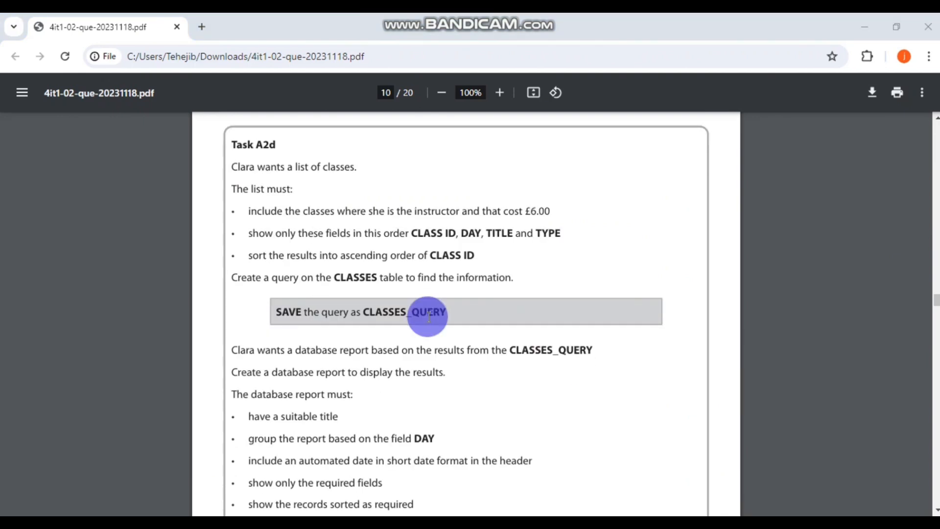
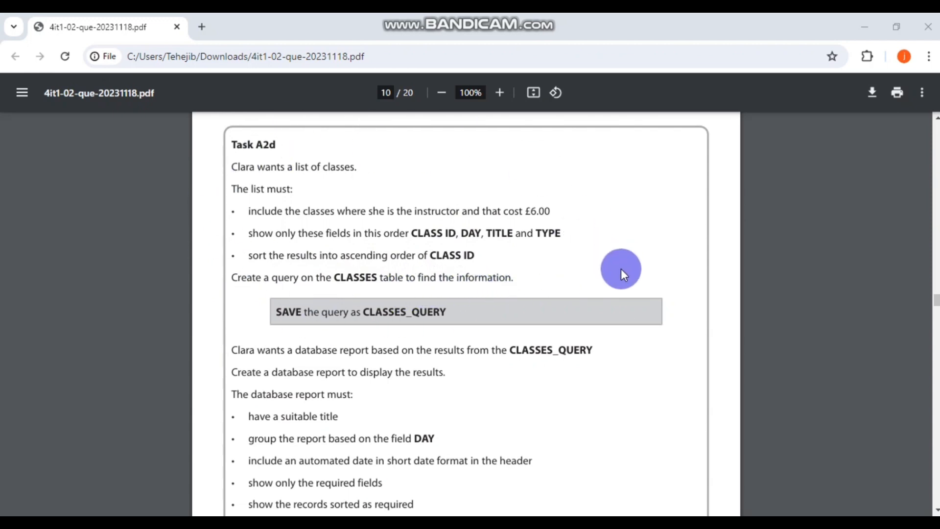
# - Read the Task A2d report requirements in the PDF, then return to the CLASSES table in Access
pyautogui.scroll(-2, 621, 268)
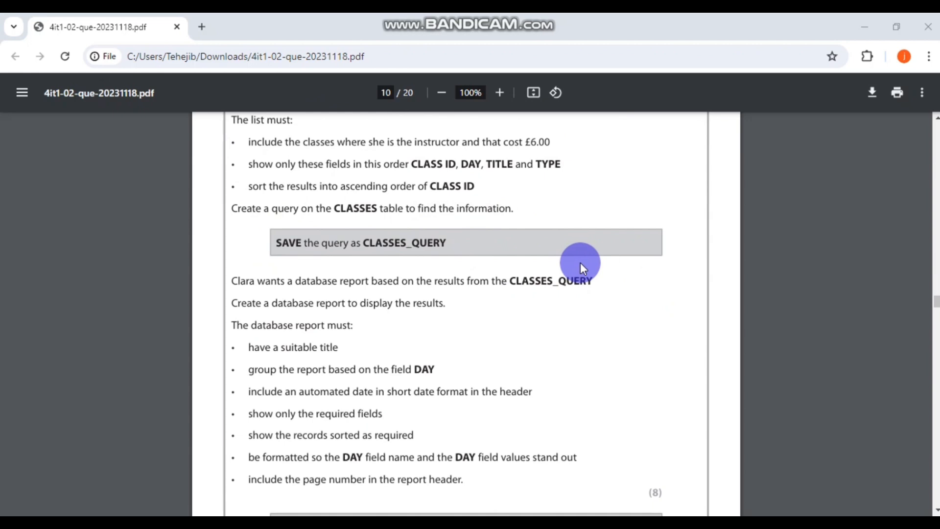
pyautogui.scroll(-5, 580, 263)
pyautogui.scroll(3, 580, 262)
pyautogui.scroll(5, 580, 263)
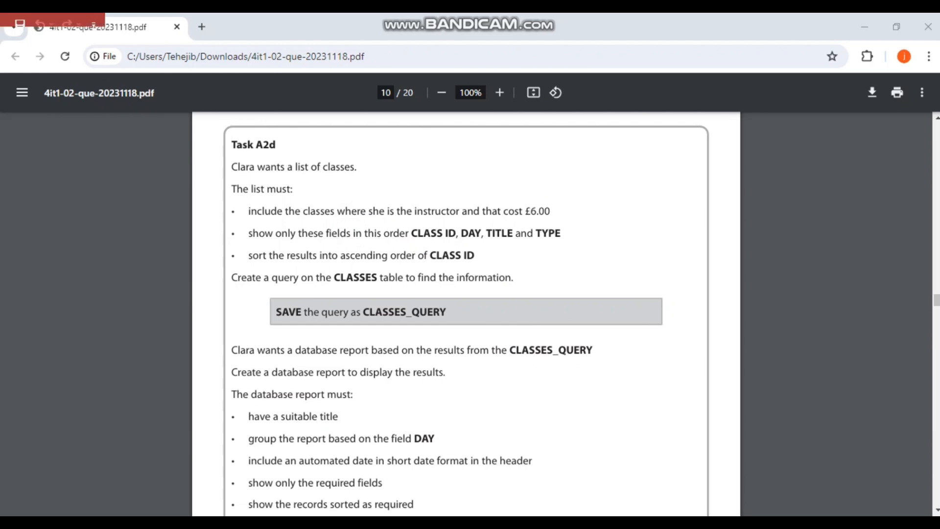
pyautogui.hotkey('alt', 'Tab')
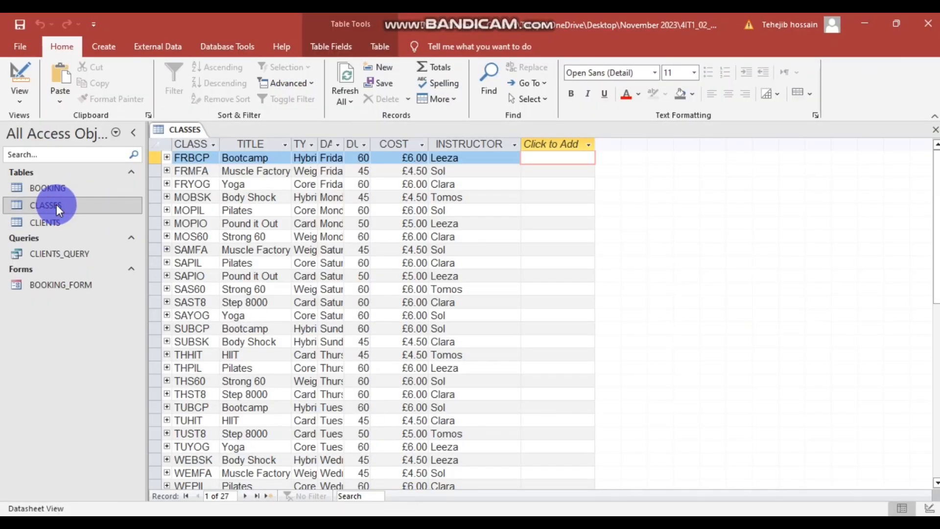
# - Auto-fit the COST column and widen DURATION so its full heading shows
pyautogui.doubleClick(428, 143)
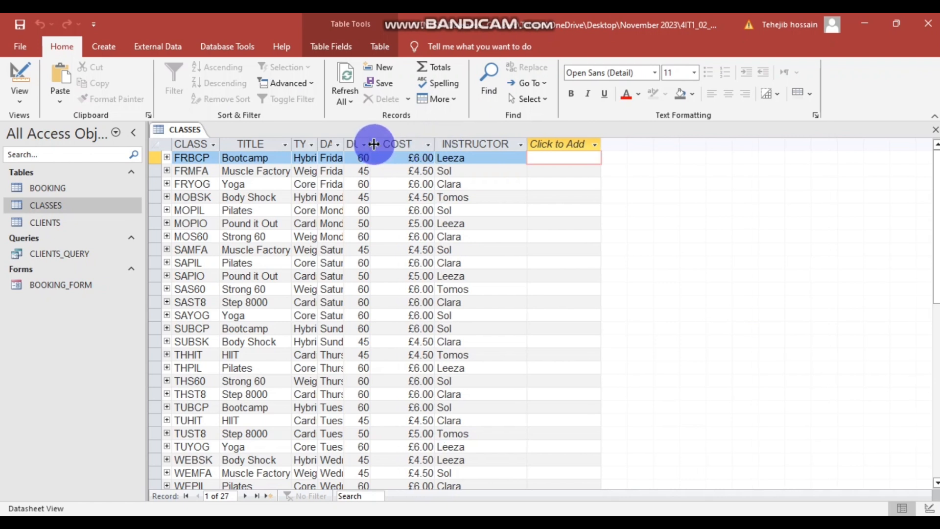
pyautogui.click(364, 144)
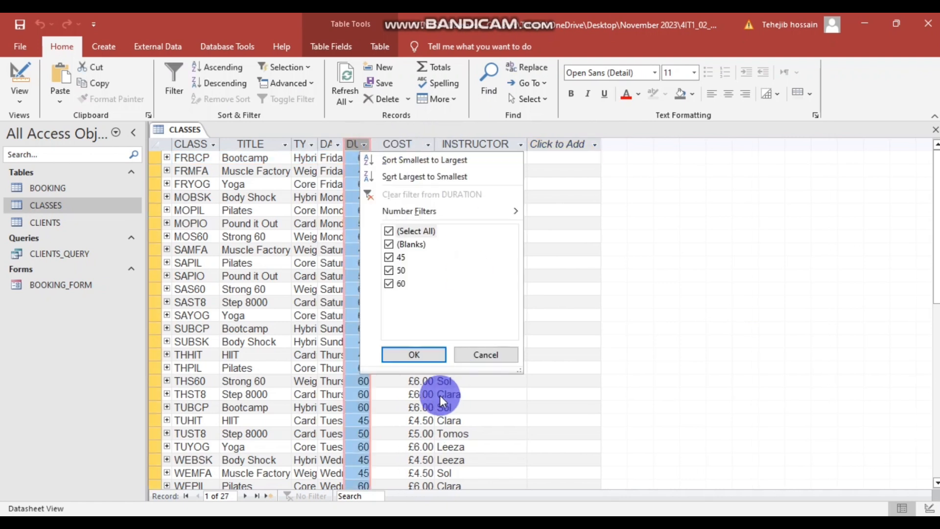
pyautogui.click(471, 354)
pyautogui.click(371, 145)
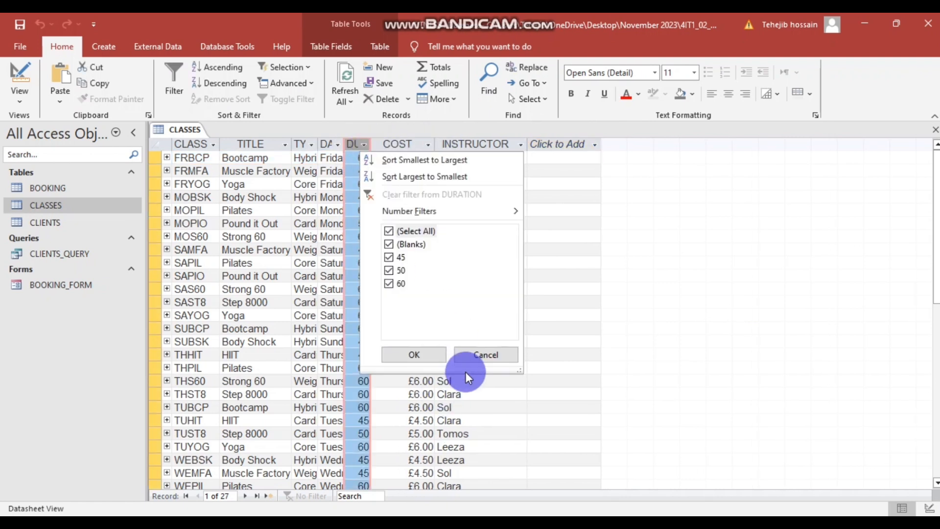
pyautogui.click(476, 353)
pyautogui.moveTo(377, 144); pyautogui.dragTo(403, 145)
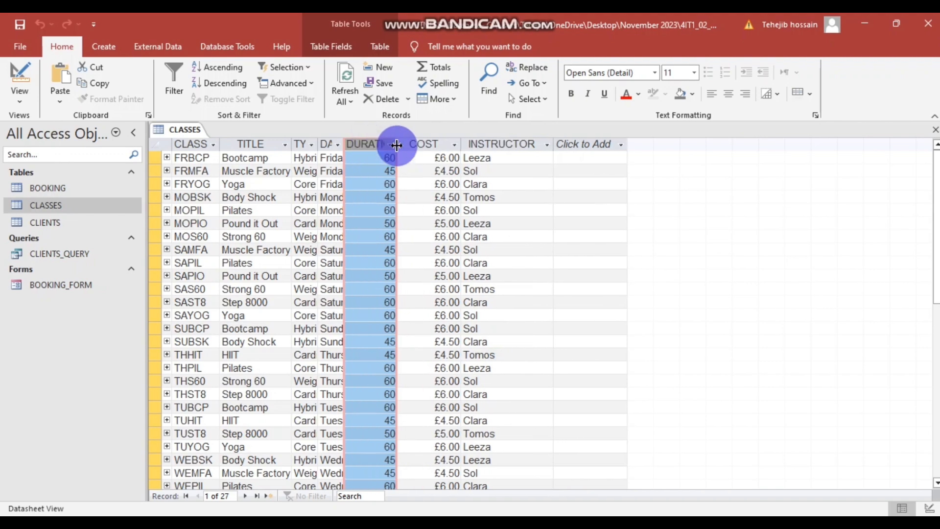
pyautogui.hotkey('alt', 'Tab')
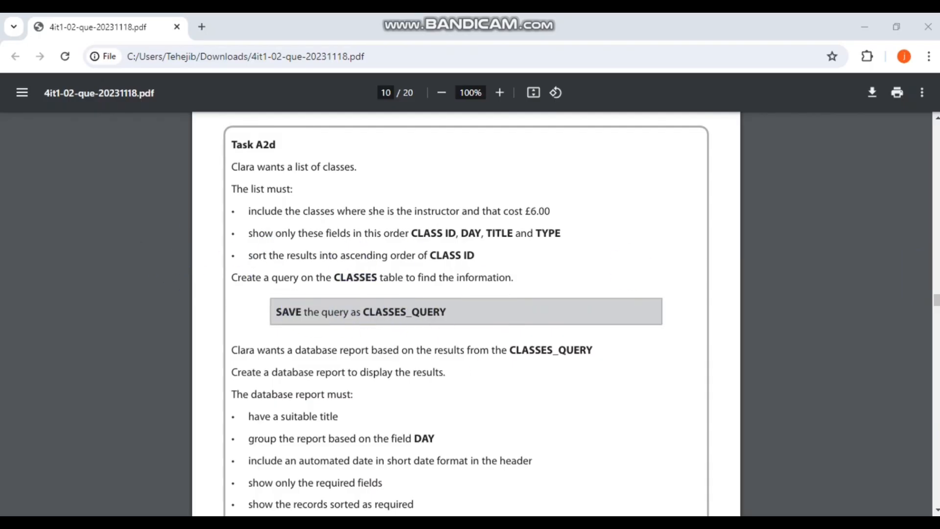
pyautogui.hotkey('alt', 'Tab')
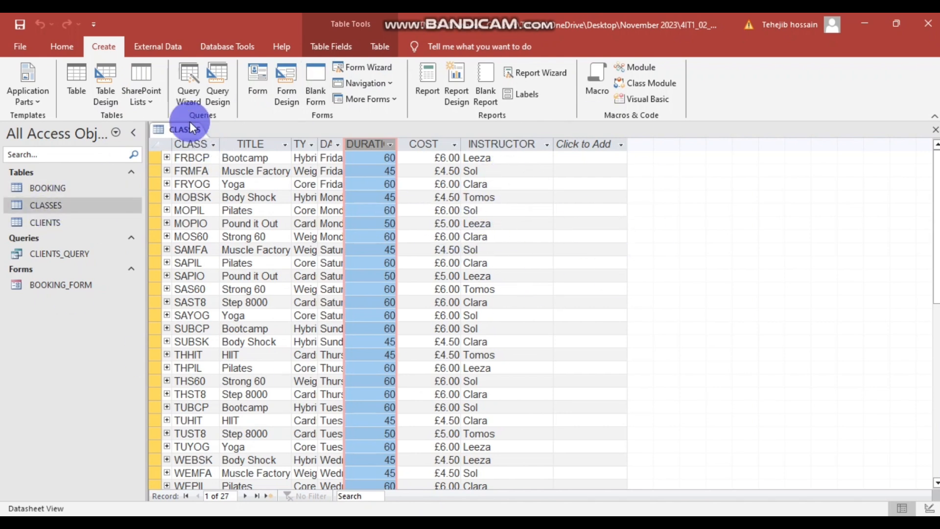
# - Start a new query in Design View with the CLASSES table added
pyautogui.click(218, 75)
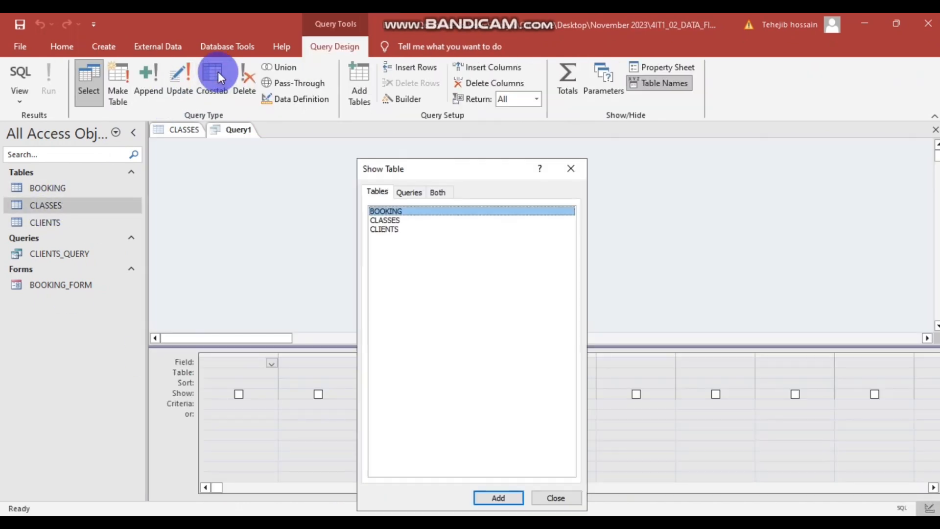
pyautogui.click(402, 221)
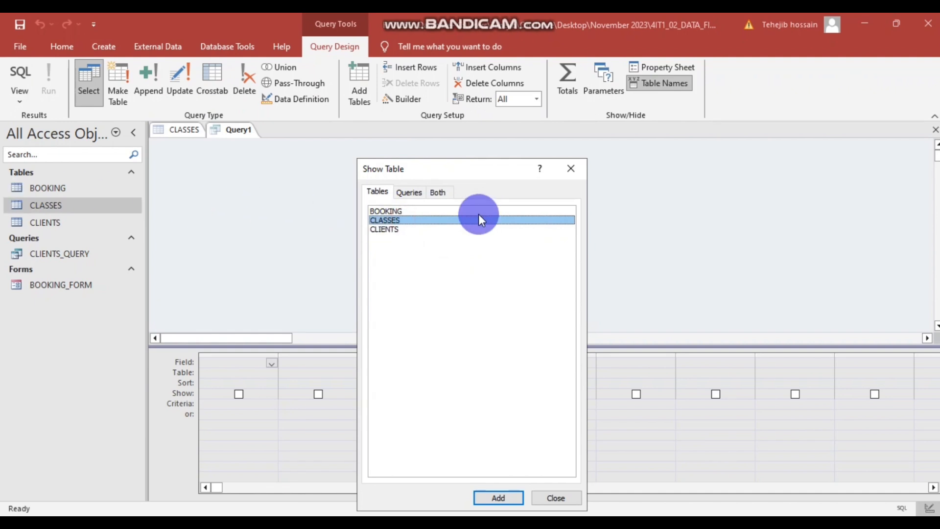
pyautogui.click(497, 497)
pyautogui.click(211, 162)
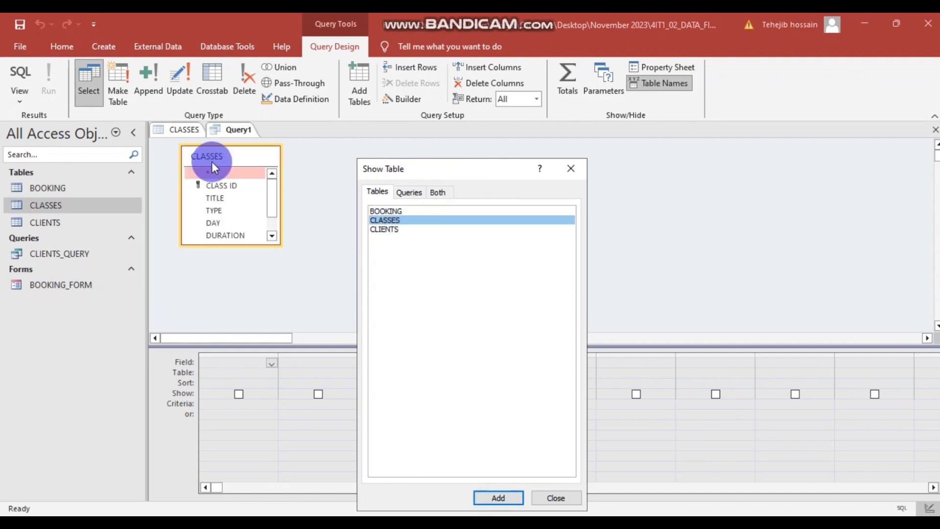
pyautogui.click(569, 170)
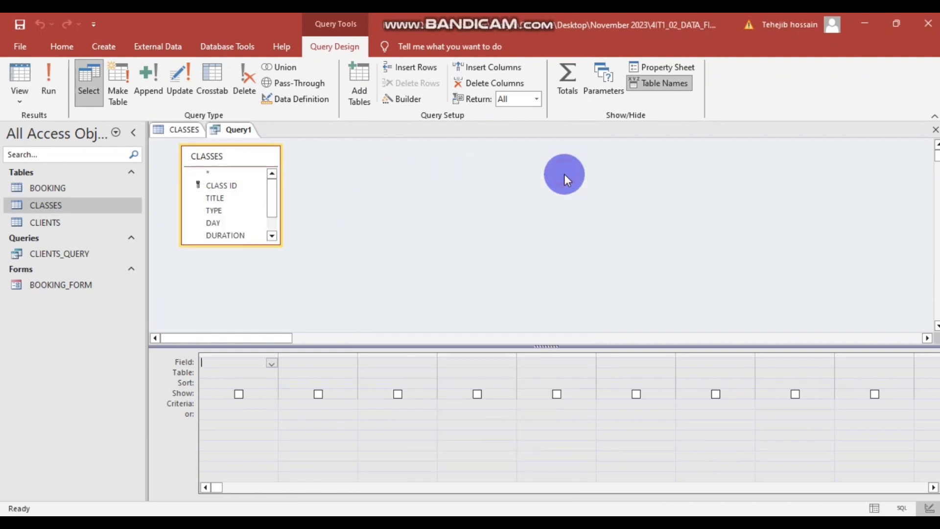
# - Add CLASS ID, TITLE, TYPE, DAY, DURATION, COST and INSTRUCTOR to the query grid
pyautogui.click(222, 185)
pyautogui.moveTo(221, 185); pyautogui.dragTo(225, 363)
pyautogui.doubleClick(214, 198)
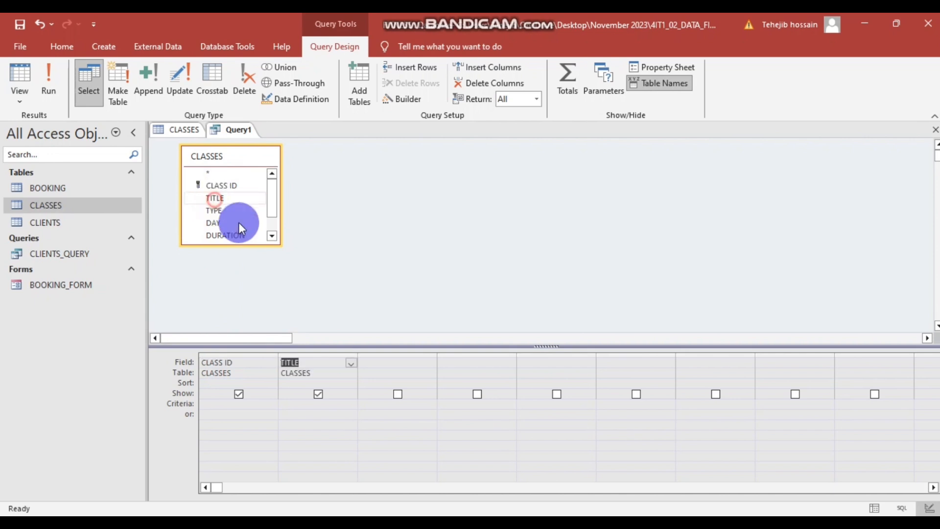
pyautogui.doubleClick(233, 208)
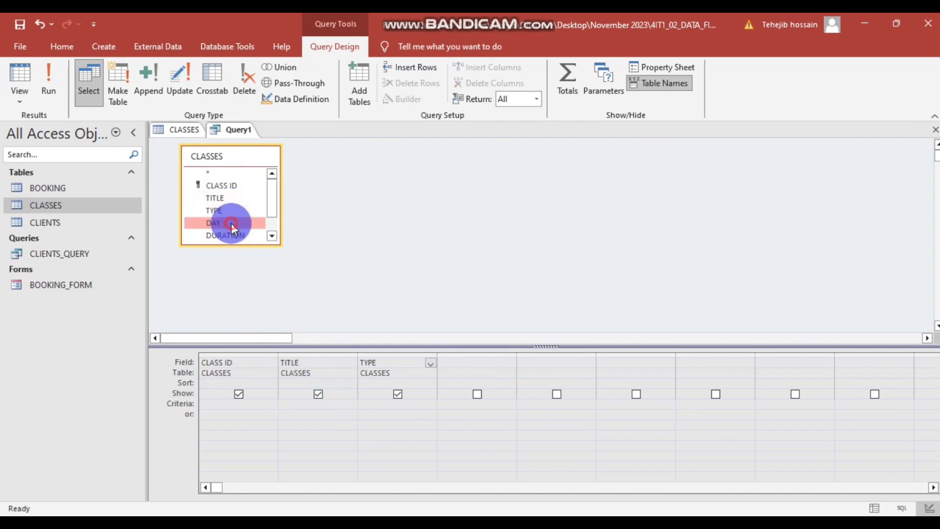
pyautogui.doubleClick(231, 222)
pyautogui.doubleClick(231, 236)
pyautogui.click(270, 203)
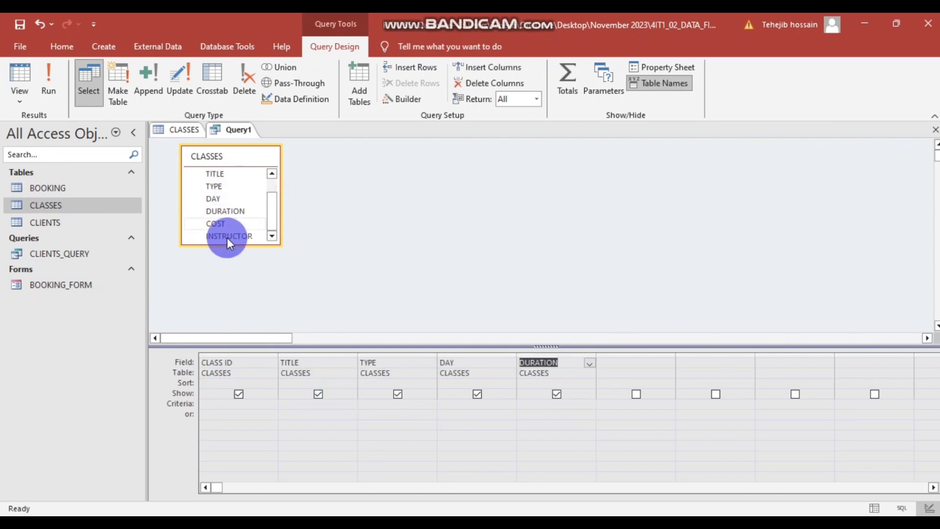
pyautogui.doubleClick(227, 223)
pyautogui.doubleClick(228, 237)
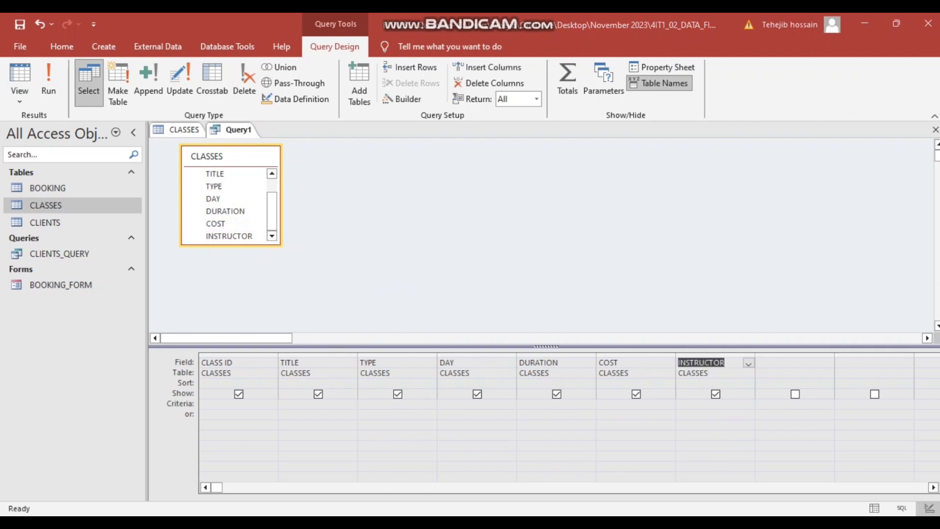
# - Check the query criteria in the task PDF and return to the query design
pyautogui.hotkey('alt', 'Tab')
pyautogui.scroll(-2, 310, 343)
pyautogui.scroll(2, 282, 246)
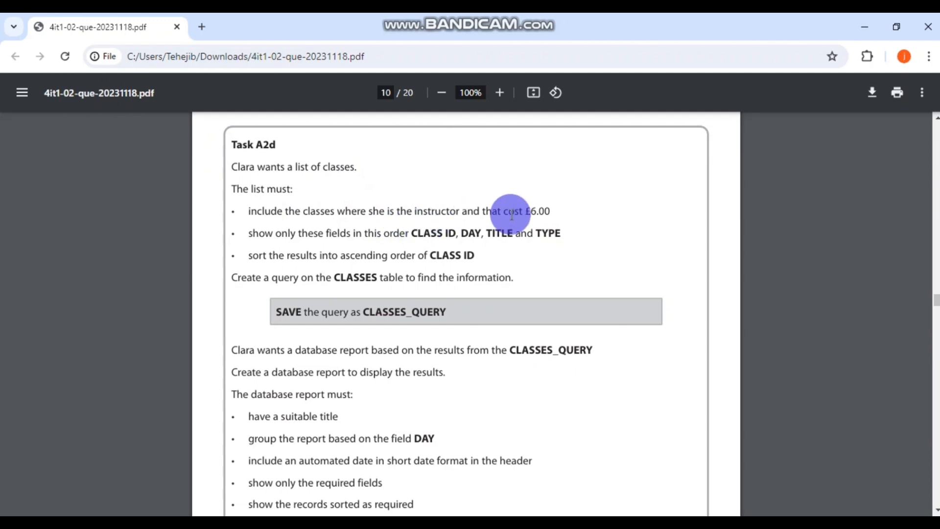
pyautogui.click(458, 522)
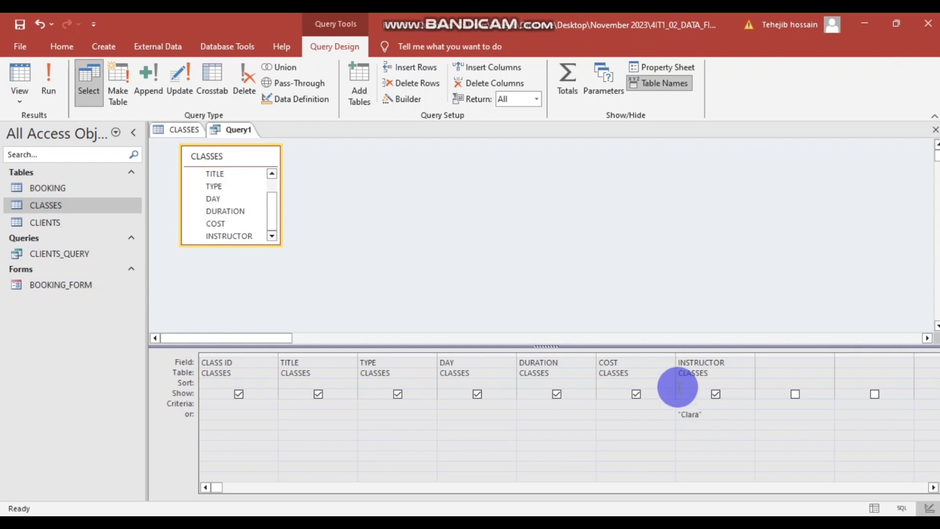
# - Check how COST values are stored in CLASSES, then enter 6 as the COST criterion
pyautogui.click(618, 414)
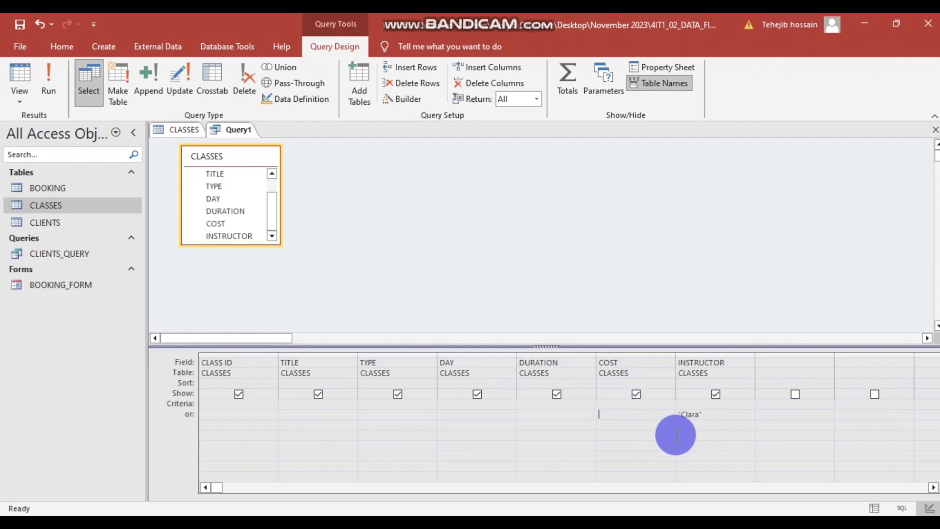
pyautogui.click(165, 128)
pyautogui.click(443, 157)
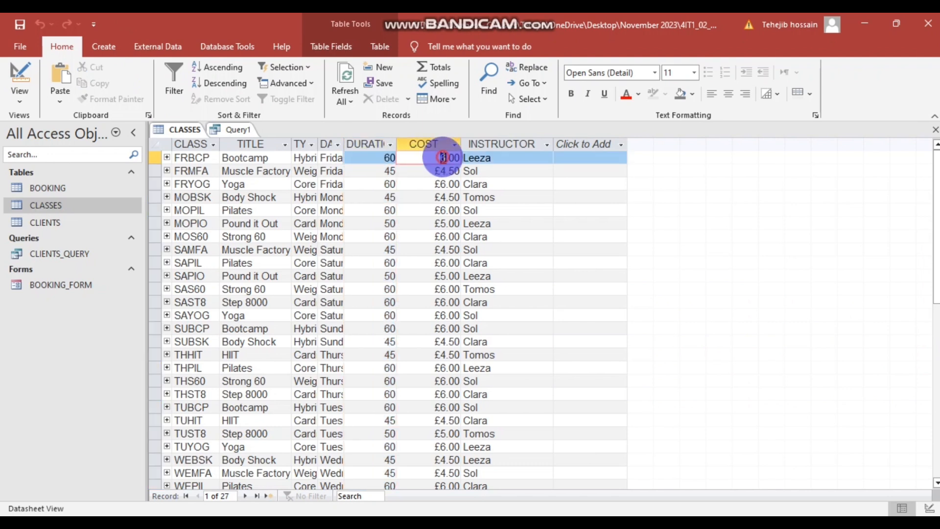
pyautogui.doubleClick(443, 158)
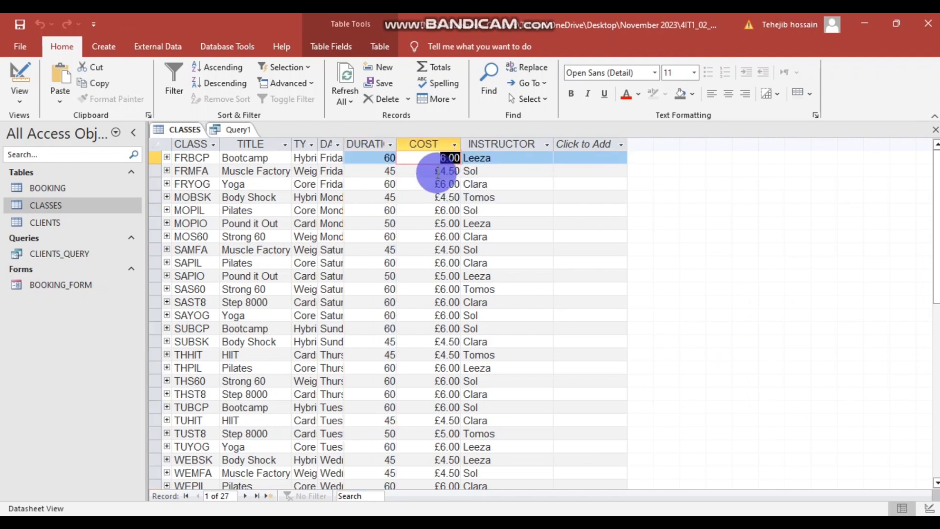
pyautogui.click(233, 131)
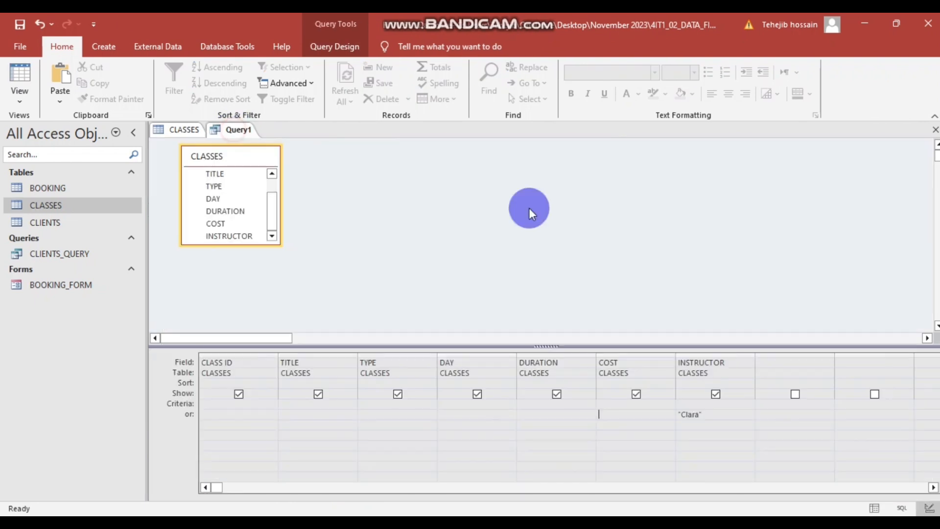
pyautogui.write('6')
pyautogui.click(611, 413)
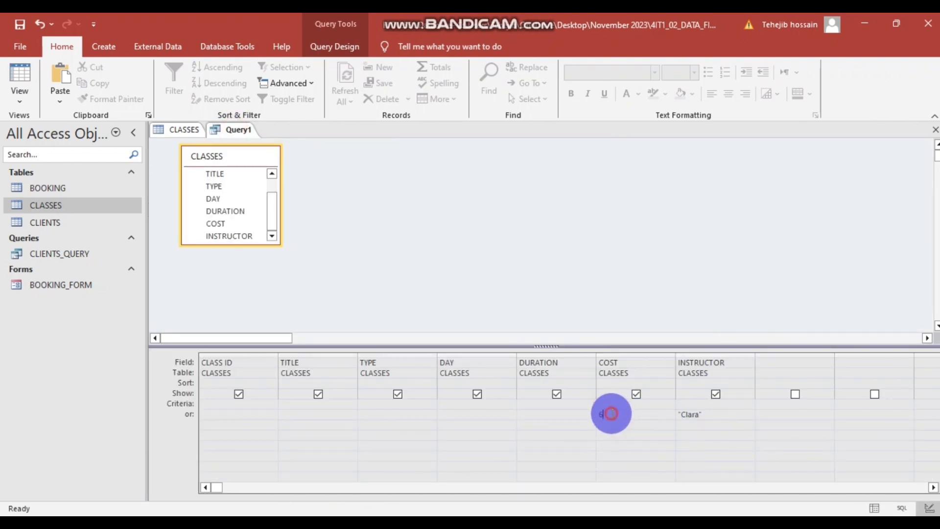
pyautogui.doubleClick(607, 415)
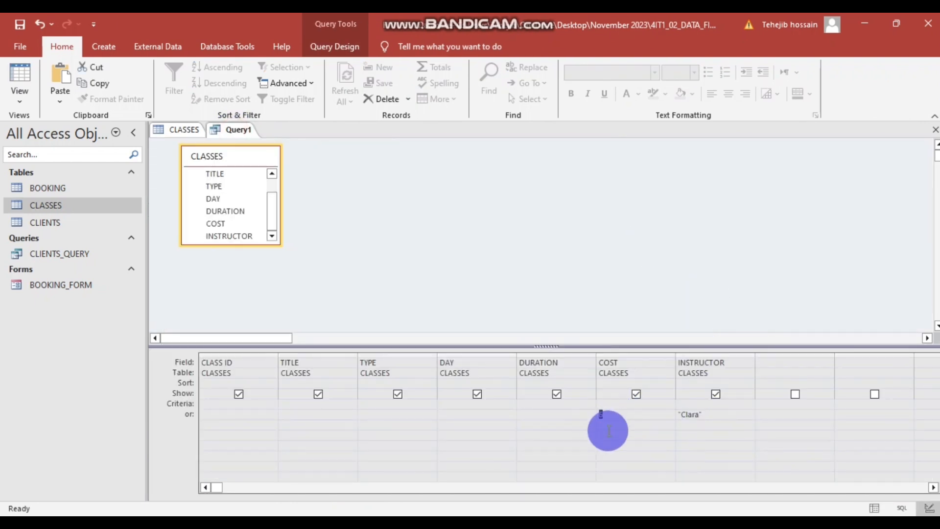
pyautogui.click(596, 412)
pyautogui.click(617, 414)
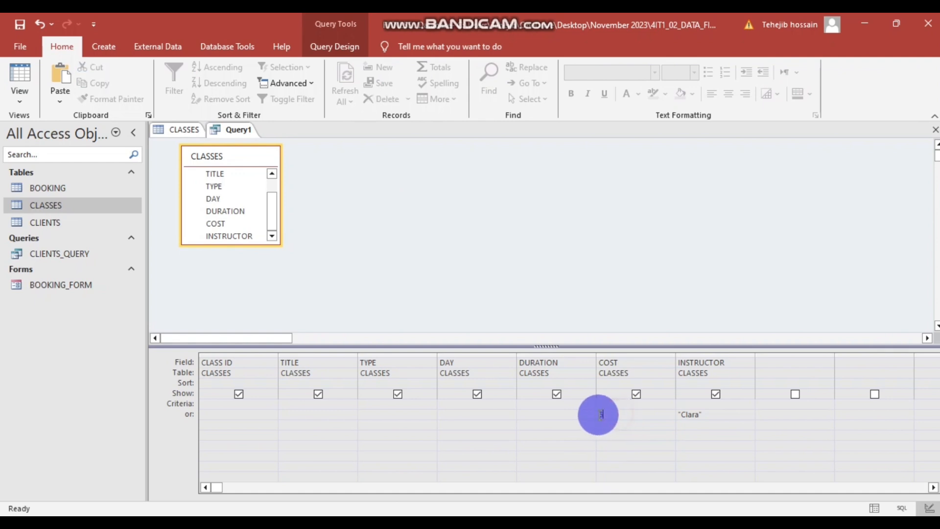
pyautogui.click(598, 415)
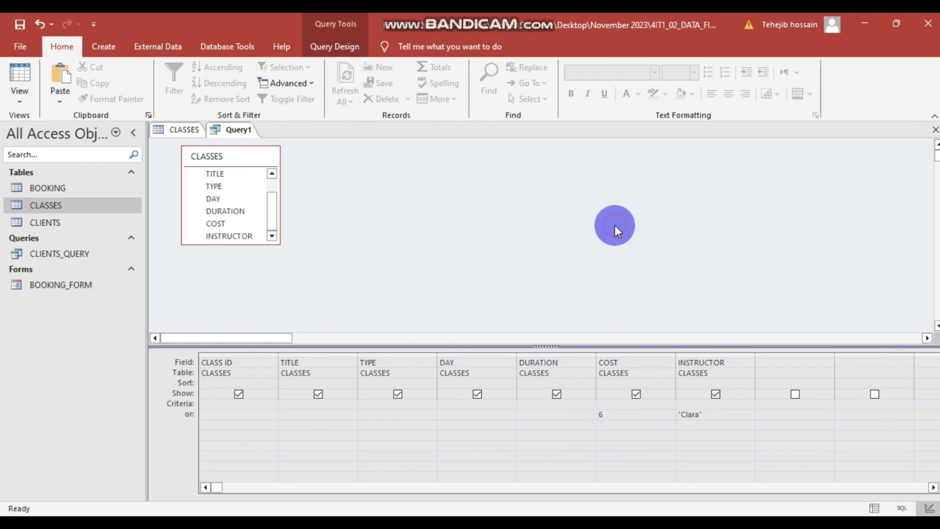
# - Run the query to list the instructor's six £6.00 classes, widening COST and INSTRUCTOR, then view the task PDF
pyautogui.rightClick(386, 199)
pyautogui.click(408, 225)
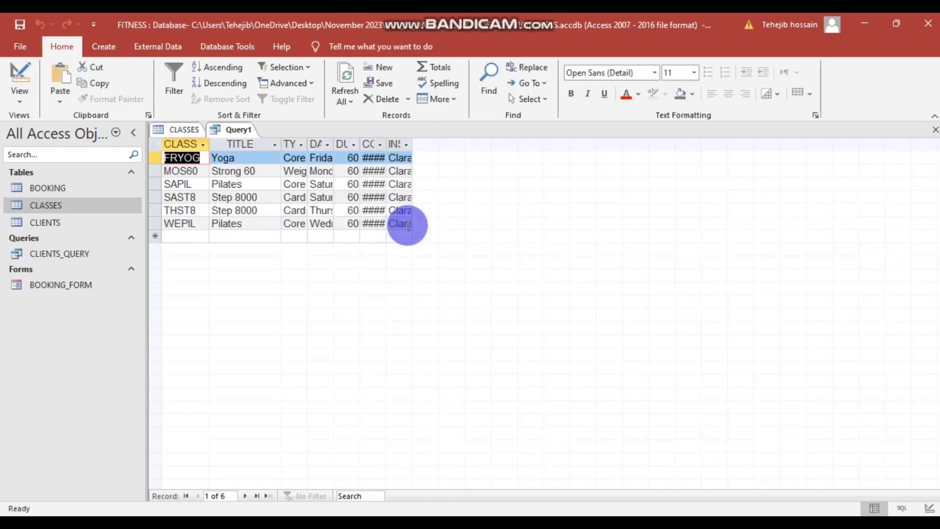
pyautogui.moveTo(386, 145); pyautogui.dragTo(406, 145)
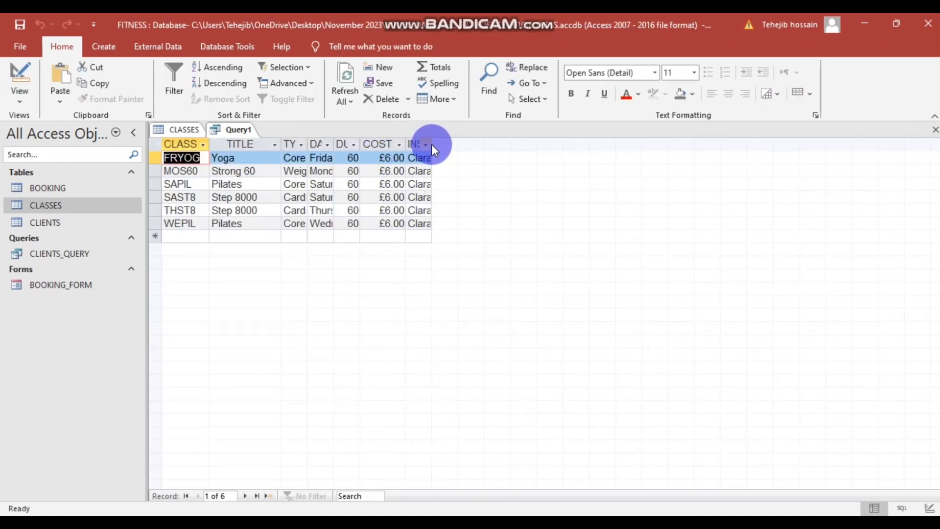
pyautogui.click(430, 144)
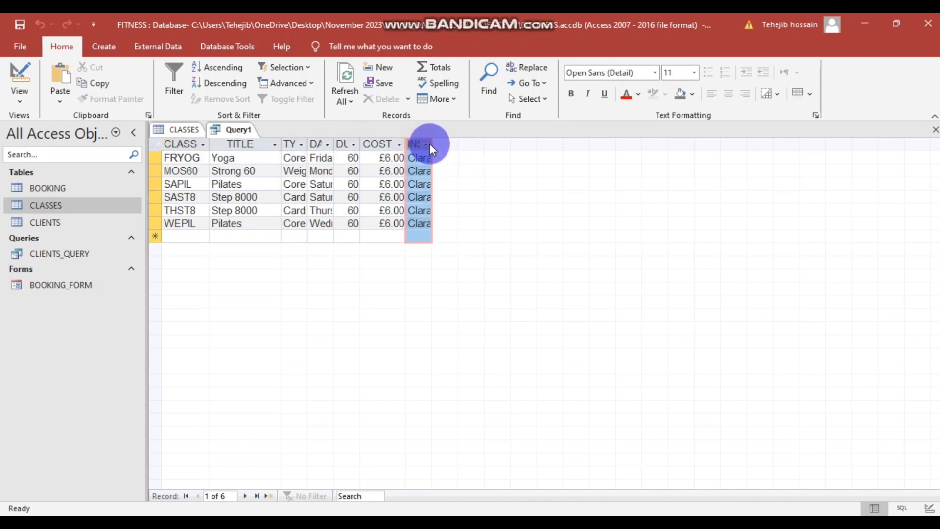
pyautogui.moveTo(432, 143); pyautogui.dragTo(470, 143)
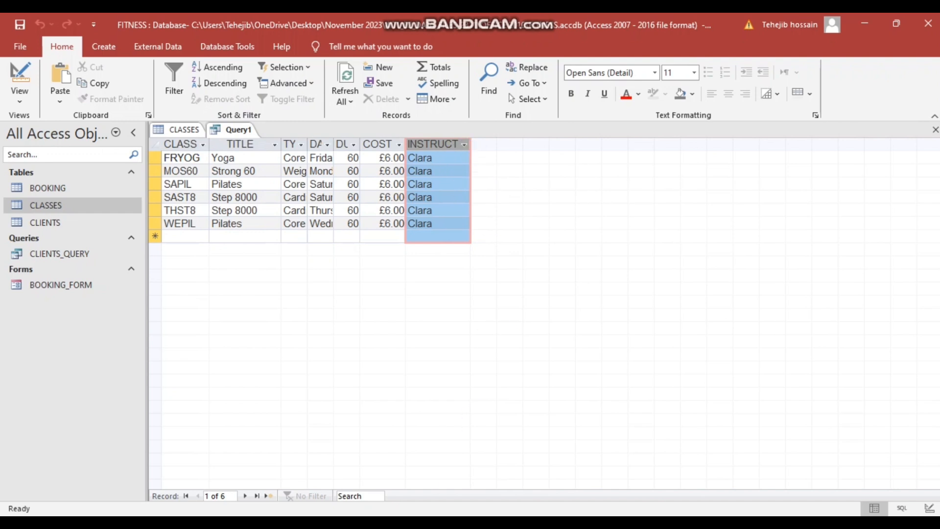
pyautogui.moveTo(405, 510)
pyautogui.click(307, 480)
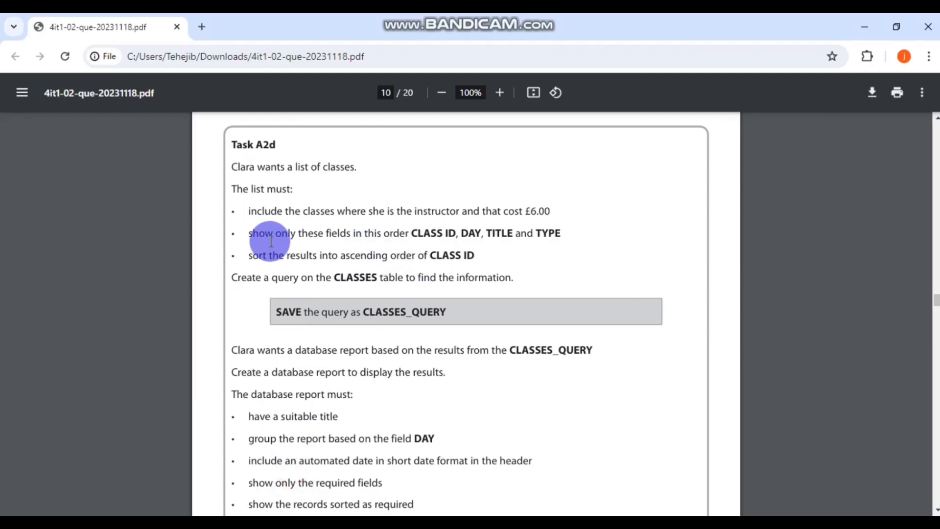
# - Reread the instructor and £6.00 criteria and the CLASS ID, DAY, TITLE, TYPE order, then return to Access
pyautogui.moveTo(558, 233); pyautogui.dragTo(245, 227)
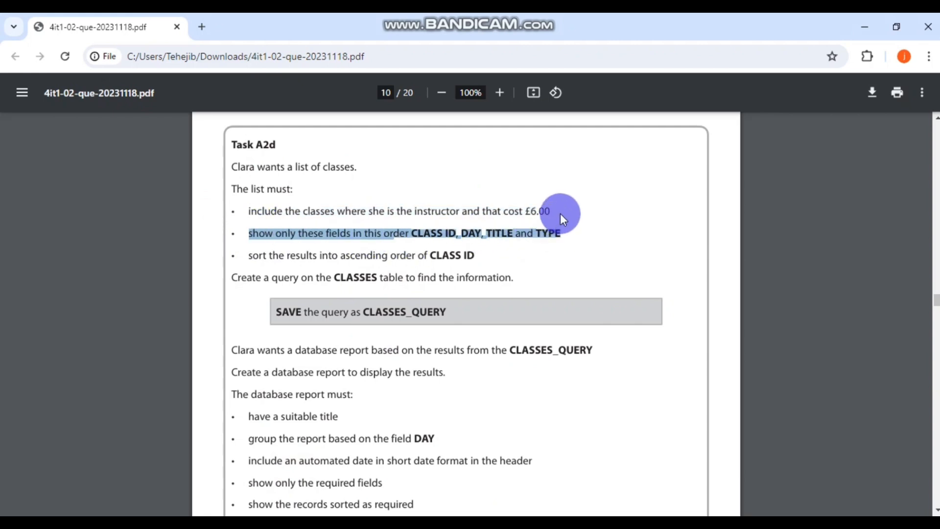
pyautogui.moveTo(237, 211); pyautogui.dragTo(563, 210)
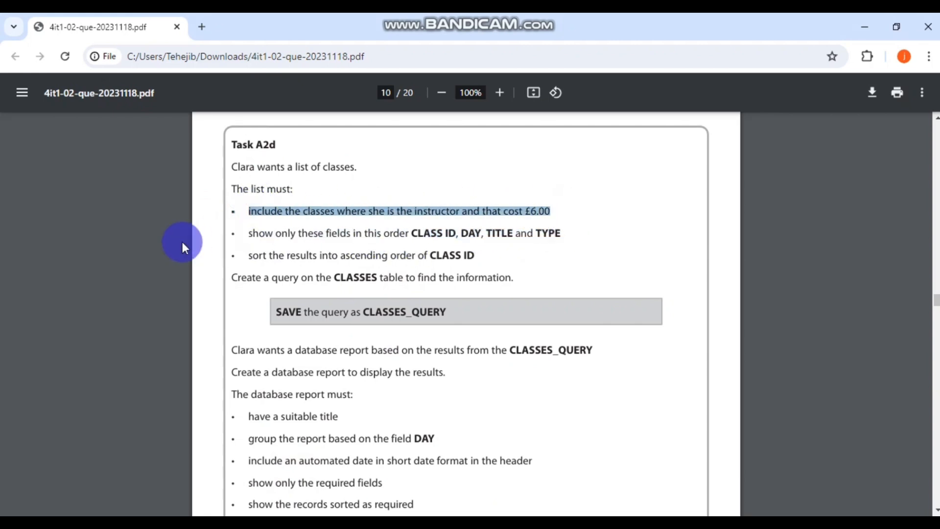
pyautogui.moveTo(249, 234); pyautogui.dragTo(561, 235)
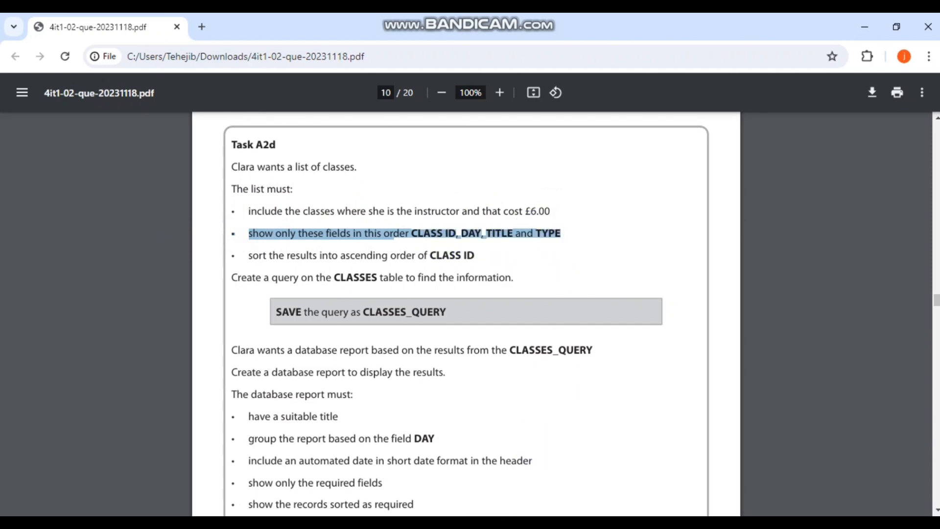
pyautogui.hotkey('alt', 'Tab')
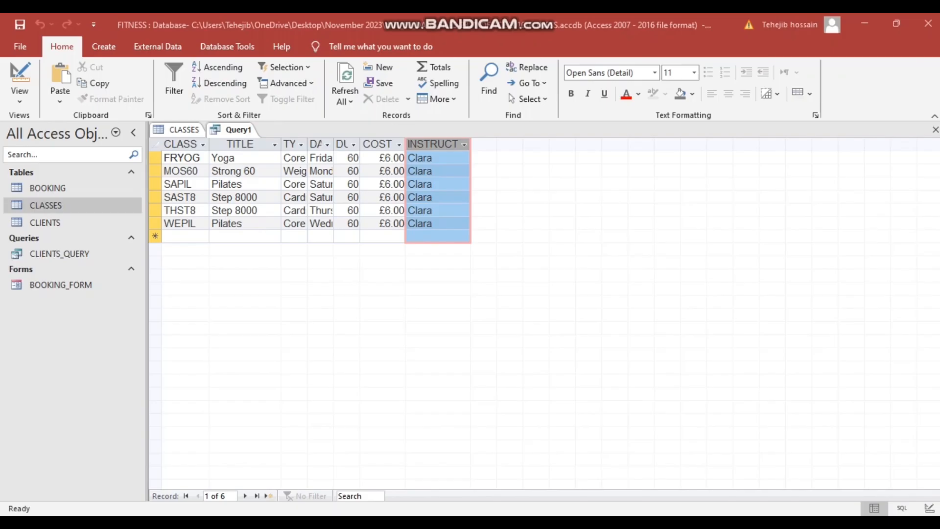
# - Untick Show for DURATION, COST and INSTRUCTOR in Design View, then view the four-field results
pyautogui.rightClick(295, 294)
pyautogui.click(473, 321)
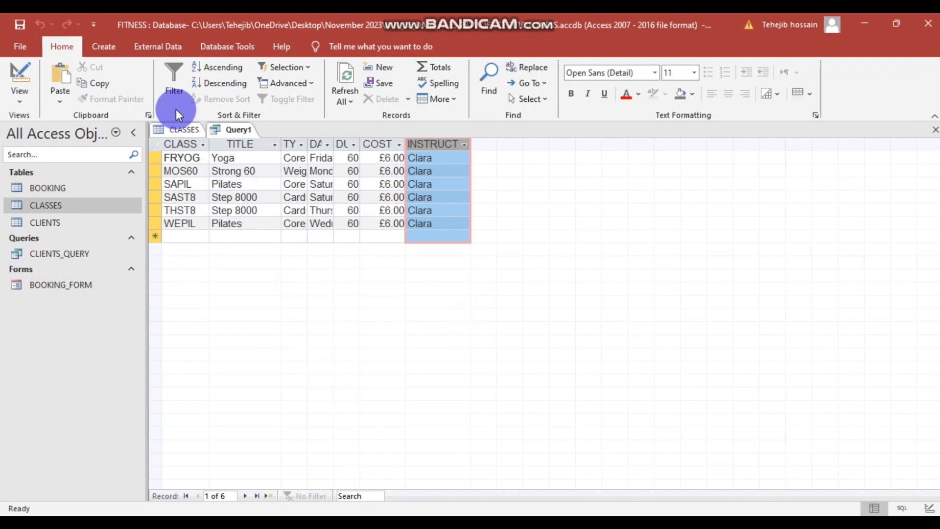
pyautogui.click(18, 94)
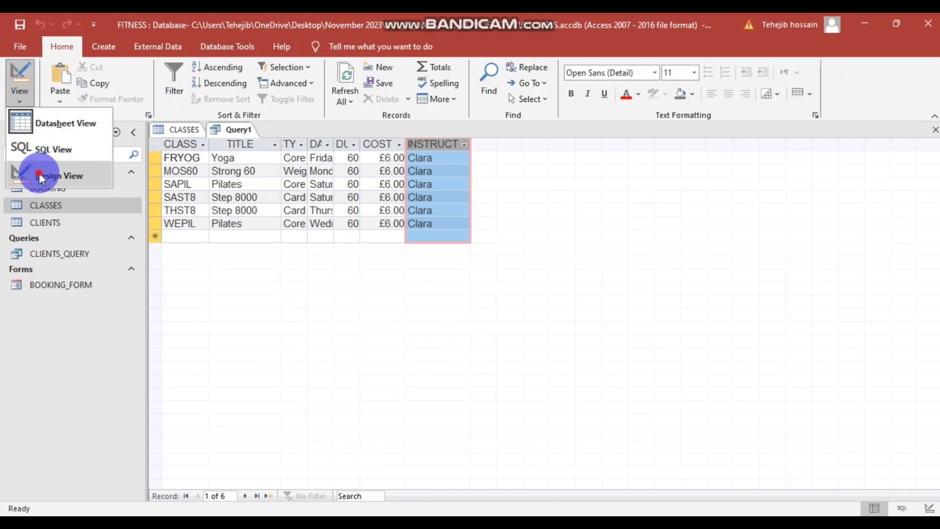
pyautogui.click(39, 174)
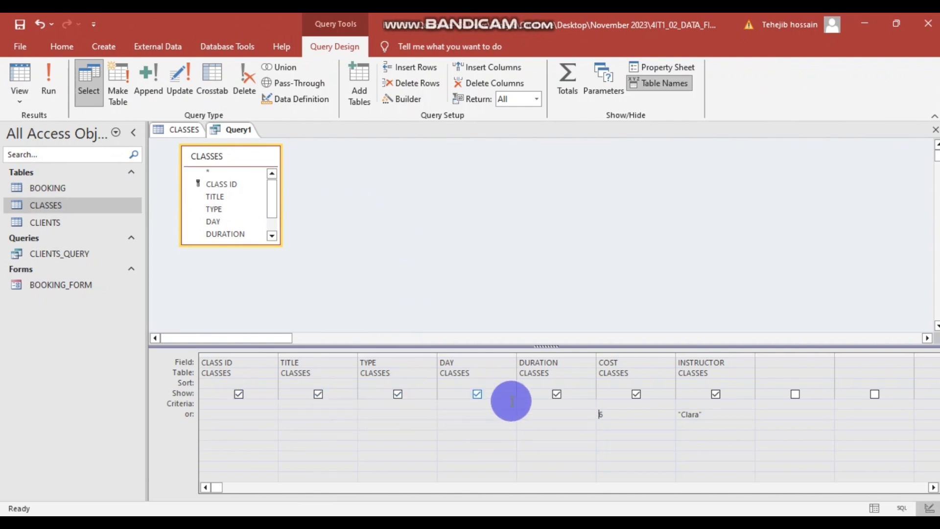
pyautogui.click(557, 394)
pyautogui.click(636, 394)
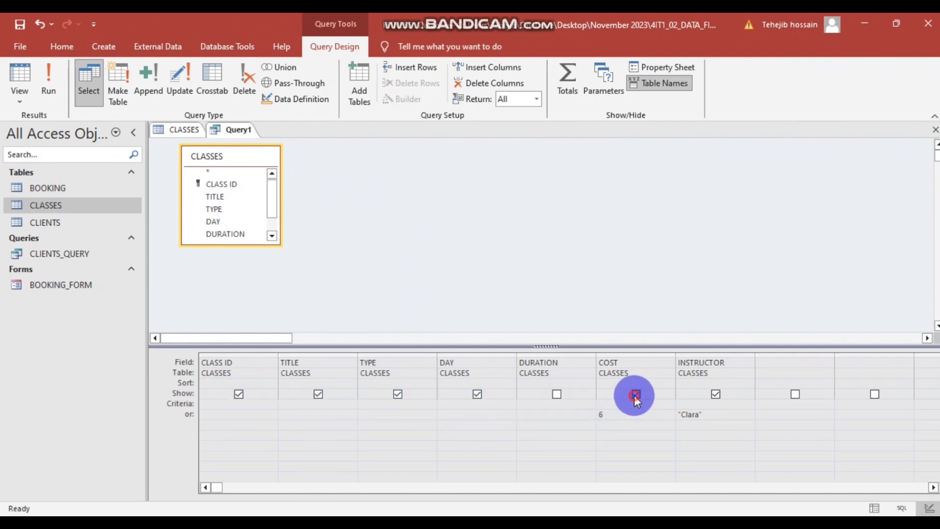
pyautogui.click(705, 399)
pyautogui.rightClick(324, 169)
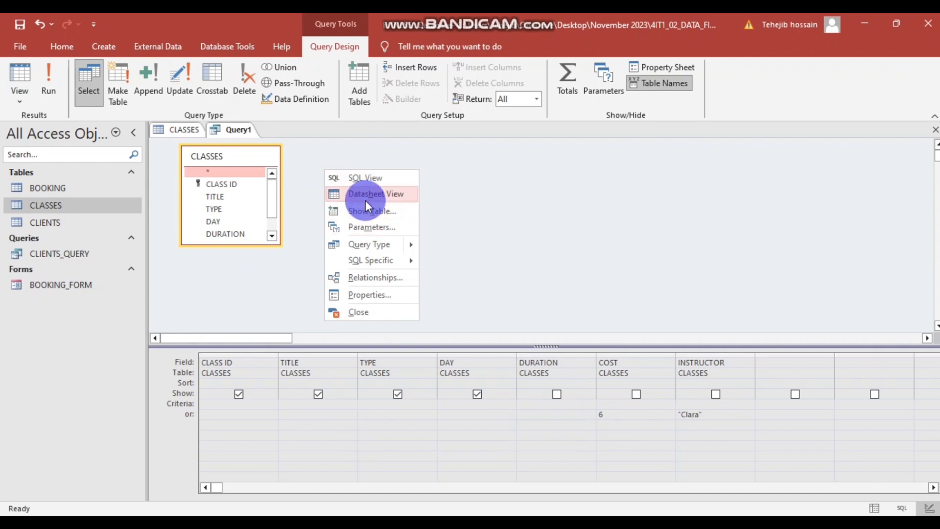
pyautogui.click(365, 196)
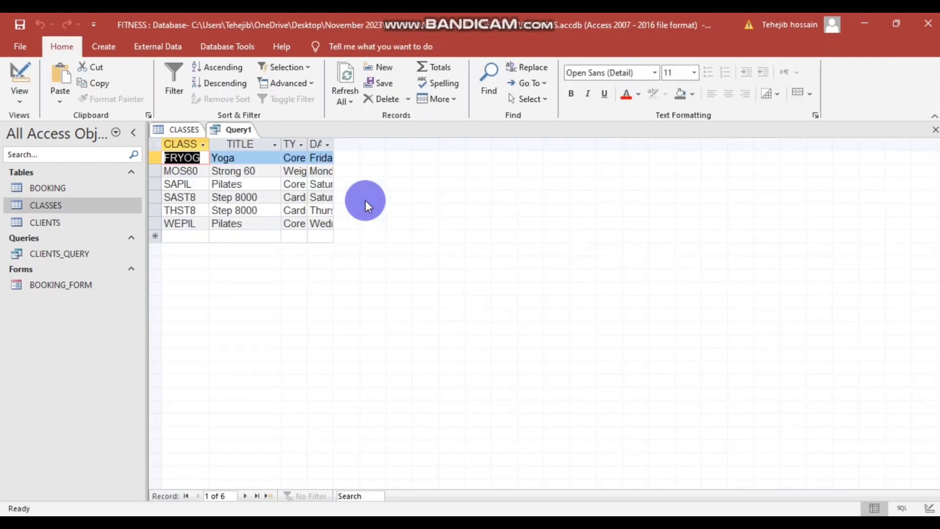
# - Widen the DAY, TYPE and CLASS ID columns, dismissing the syntax error message
pyautogui.doubleClick(334, 144)
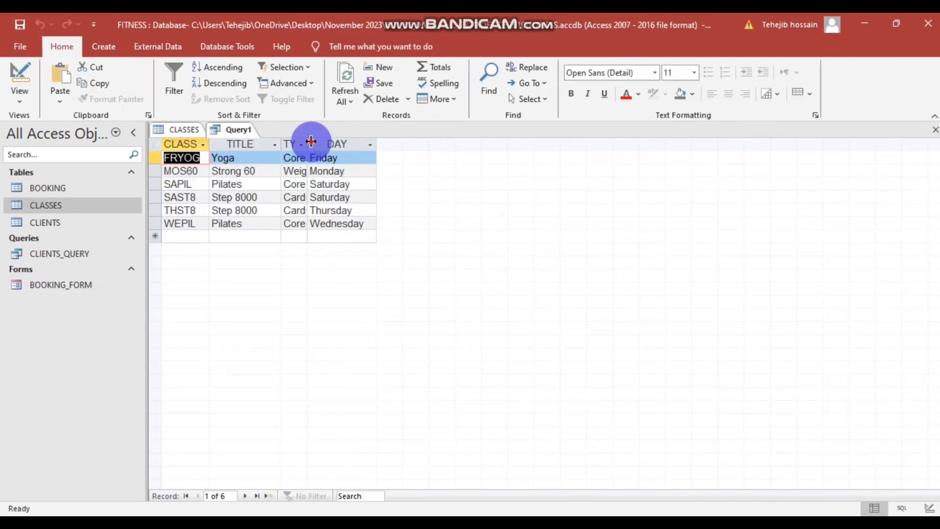
pyautogui.moveTo(311, 141); pyautogui.dragTo(342, 142)
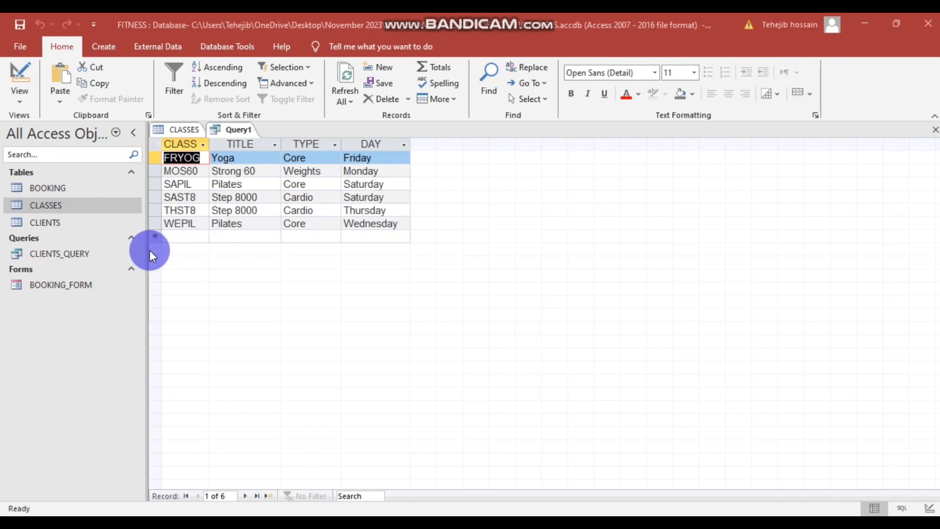
pyautogui.click(207, 145)
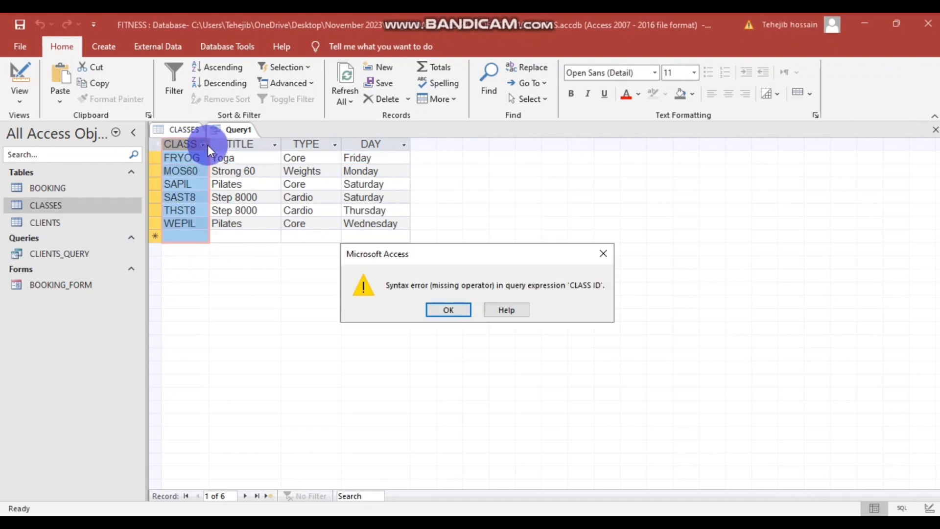
pyautogui.click(604, 253)
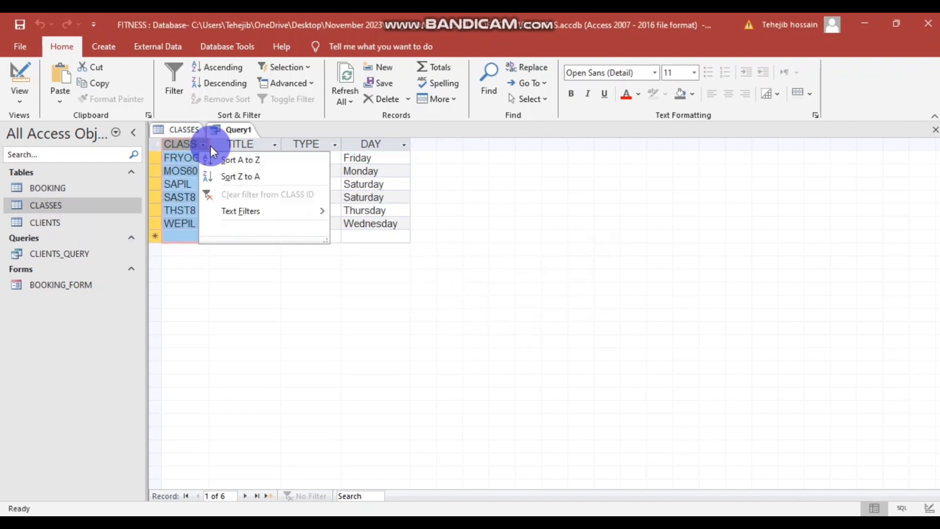
pyautogui.click(692, 193)
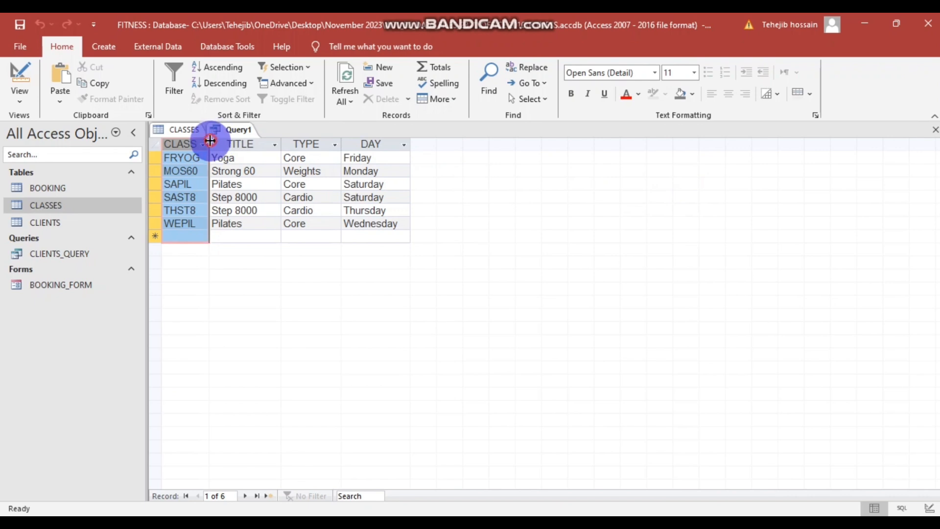
pyautogui.moveTo(210, 141); pyautogui.dragTo(241, 141)
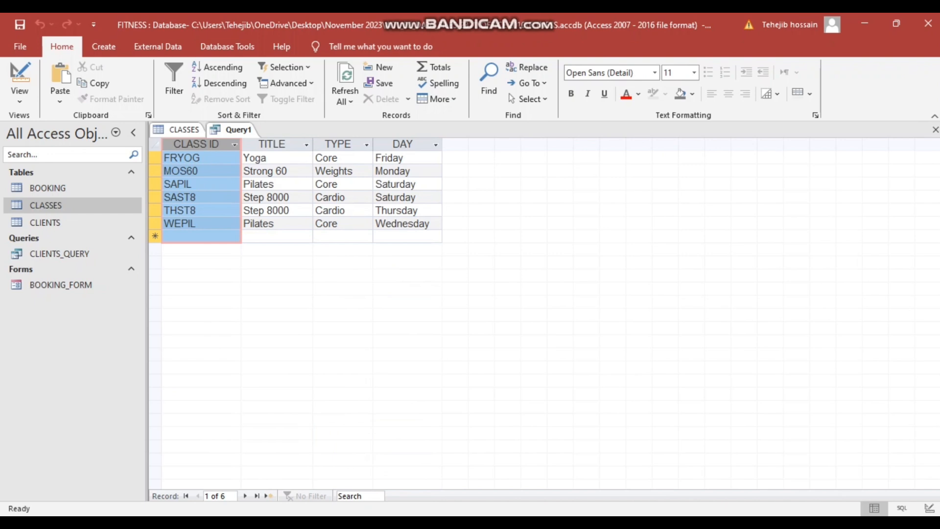
# - Read the report requirements further down the task PDF, then switch back to Access
pyautogui.moveTo(453, 522)
pyautogui.moveTo(385, 523)
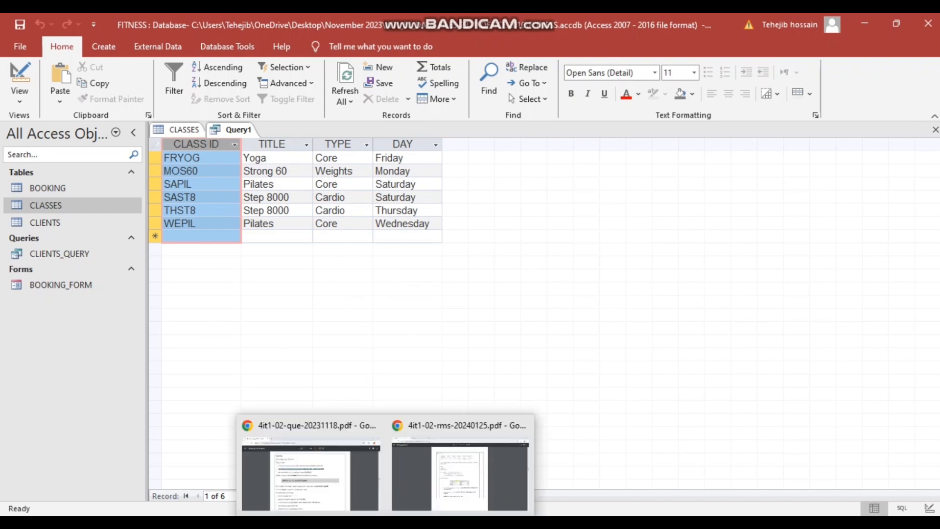
pyautogui.click(318, 469)
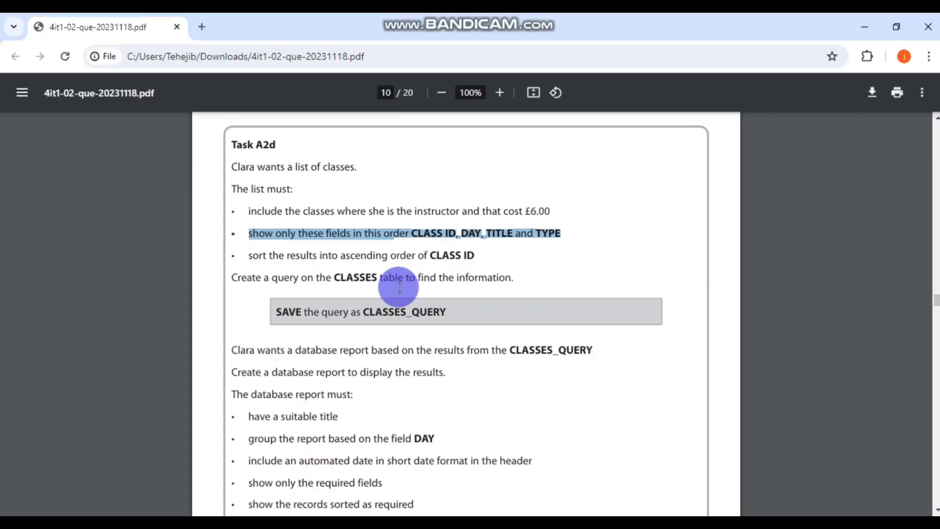
pyautogui.scroll(-2, 391, 284)
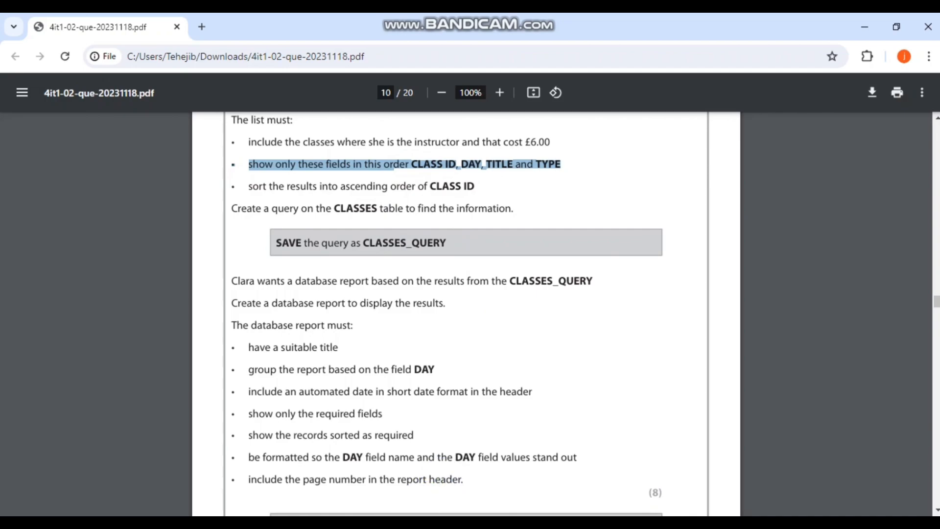
pyautogui.click(395, 522)
# - Dismiss the syntax error and sort the query results by CLASS ID ascending
pyautogui.click(235, 145)
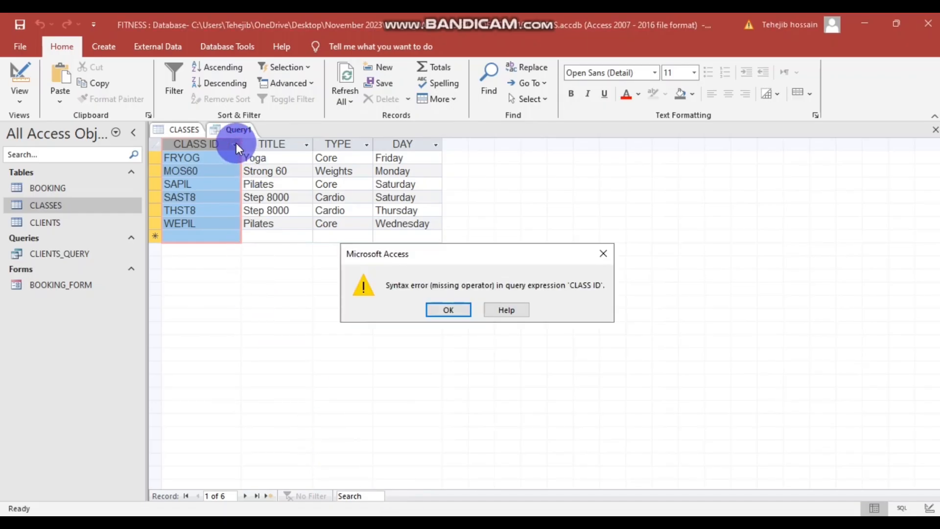
pyautogui.click(458, 310)
pyautogui.click(234, 144)
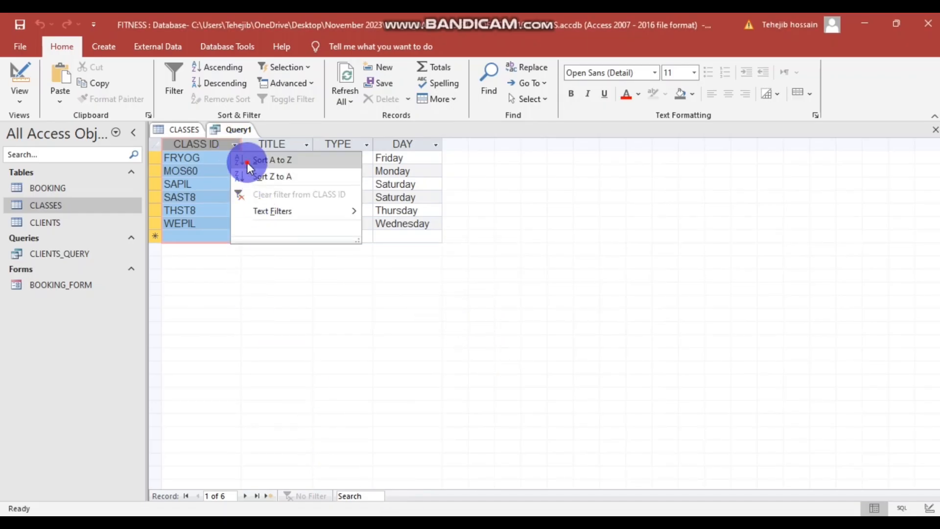
pyautogui.click(246, 162)
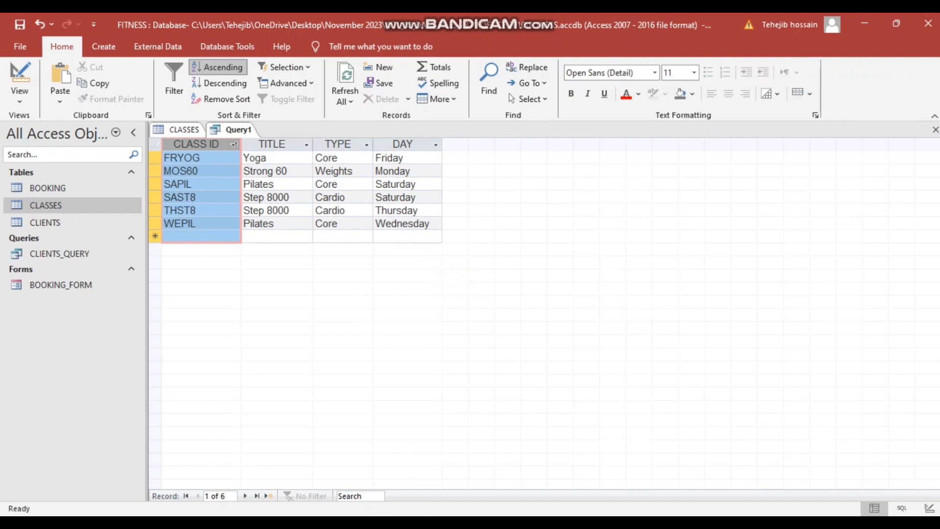
# - Look up the required query name CLASSES_QUERY in the task PDF, then return to Access
pyautogui.moveTo(386, 522)
pyautogui.click(304, 466)
pyautogui.scroll(-2, 434, 321)
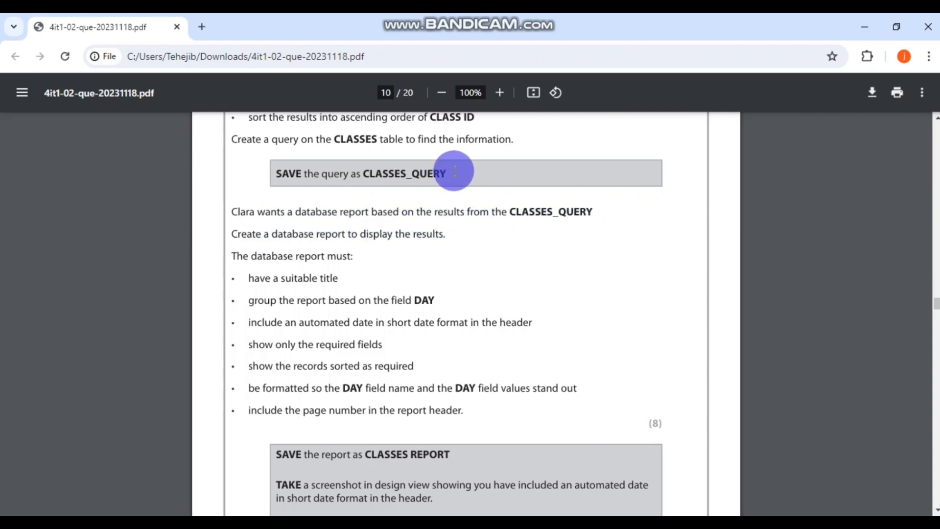
pyautogui.moveTo(448, 174); pyautogui.dragTo(367, 173)
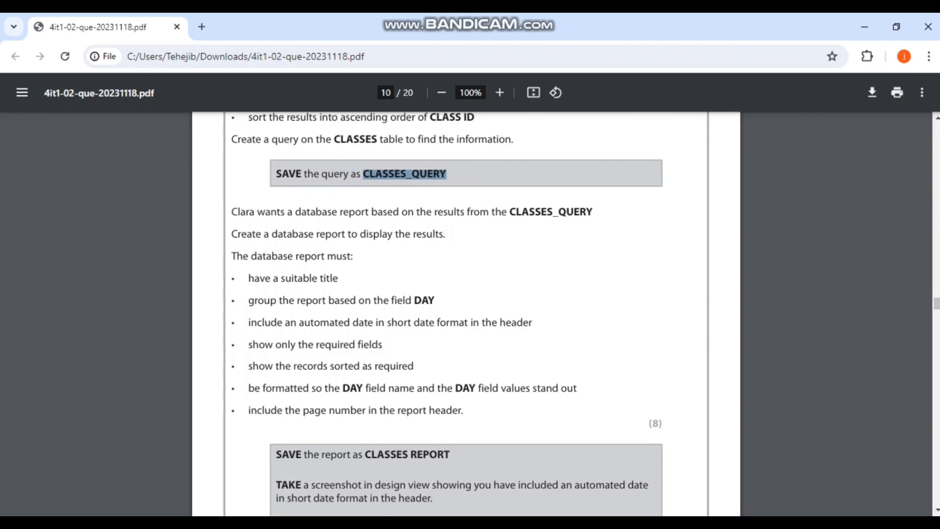
pyautogui.hotkey('alt', 'Tab')
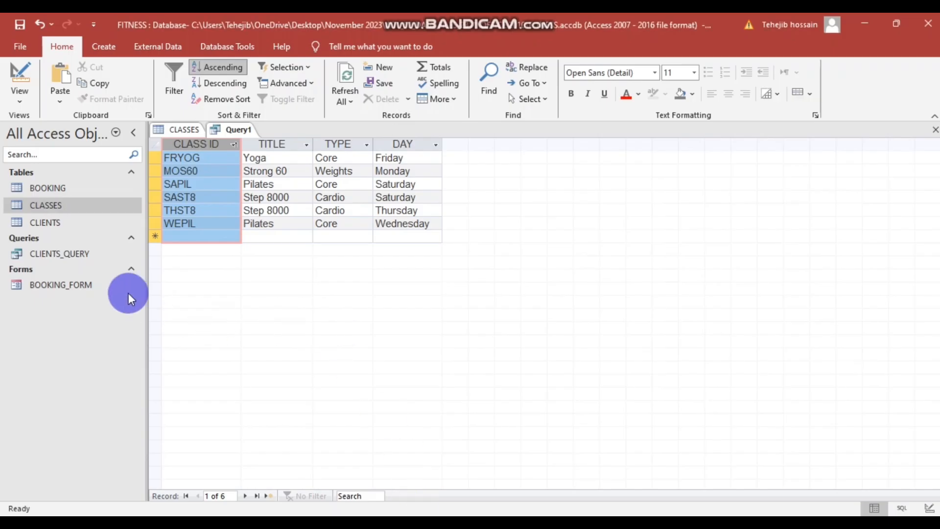
# - Save the query as CLASSES_QUERY and return to the CLASSES REPORT requirements in the PDF
pyautogui.rightClick(236, 129)
pyautogui.click(316, 292)
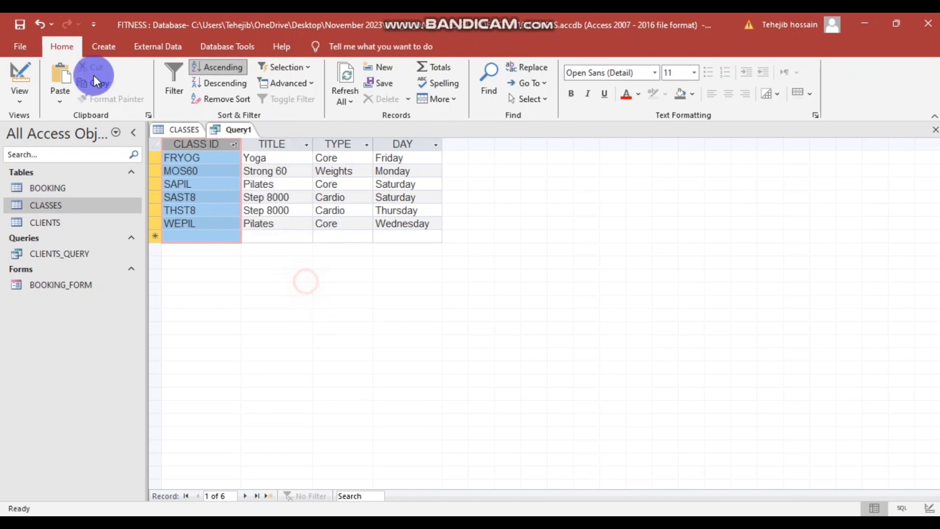
pyautogui.click(20, 25)
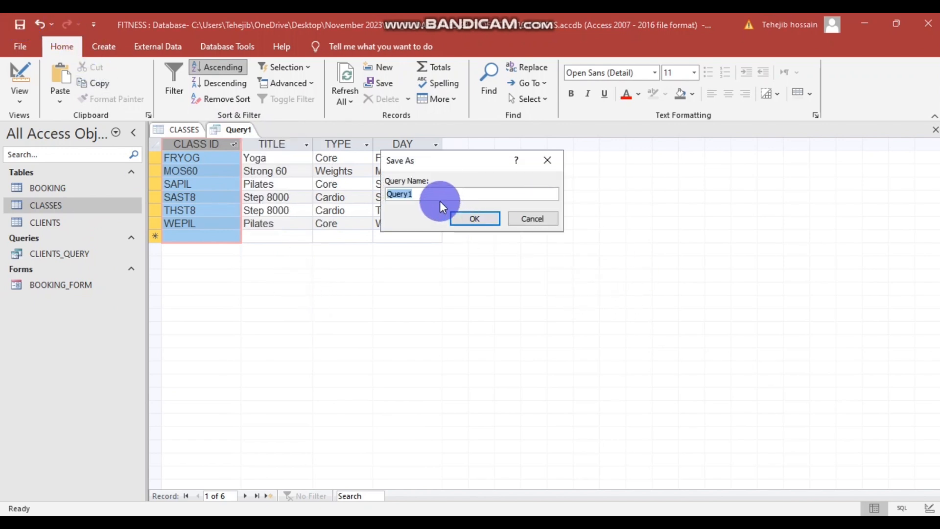
pyautogui.write('CLASSES_QUERY')
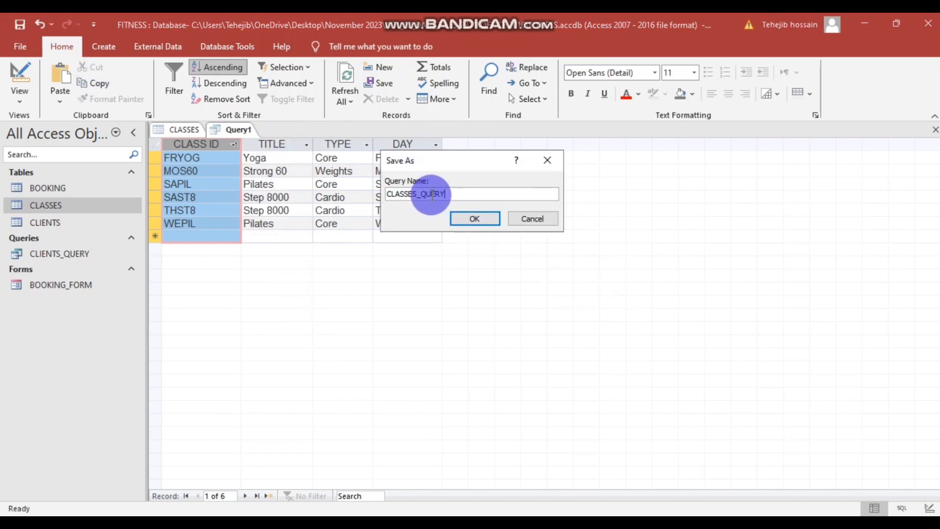
pyautogui.click(471, 221)
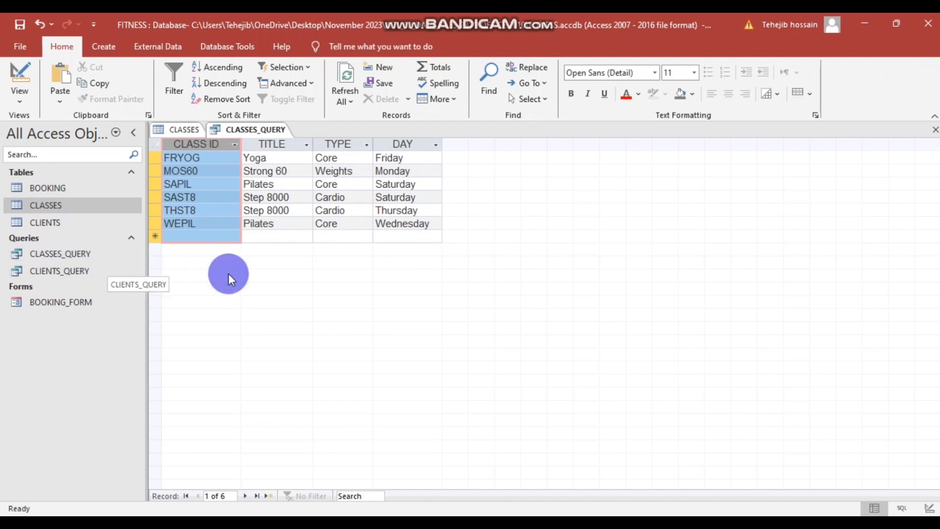
pyautogui.click(407, 275)
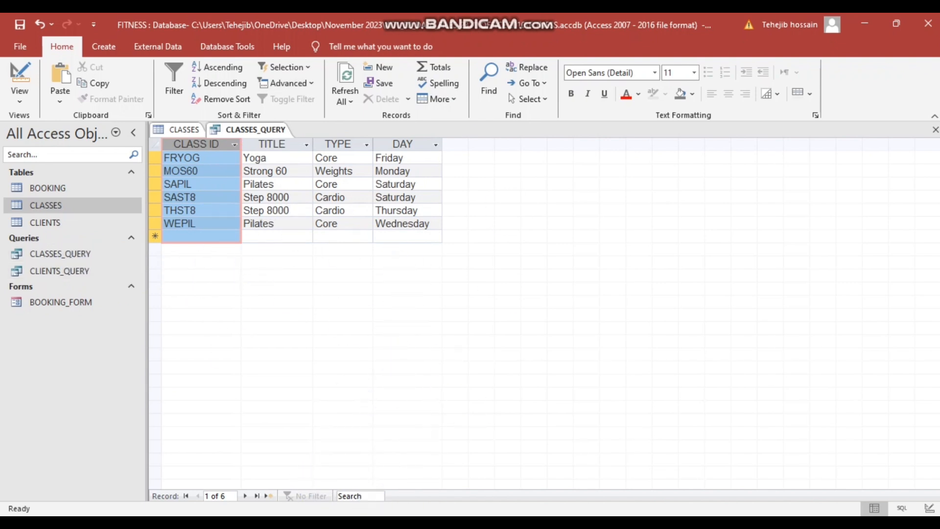
# - Read through the report requirements in the exam PDF, then return to Access
pyautogui.moveTo(386, 525)
pyautogui.click(301, 456)
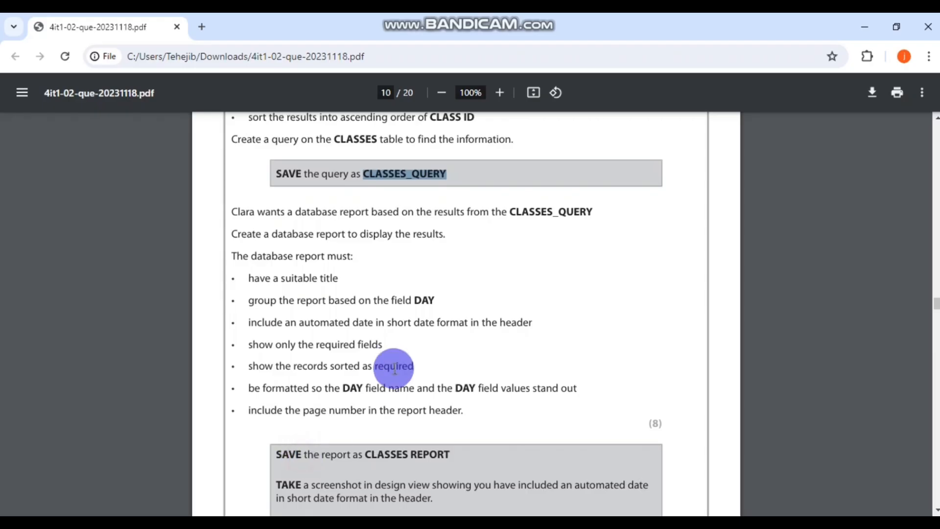
pyautogui.scroll(-1, 435, 340)
pyautogui.scroll(1, 434, 339)
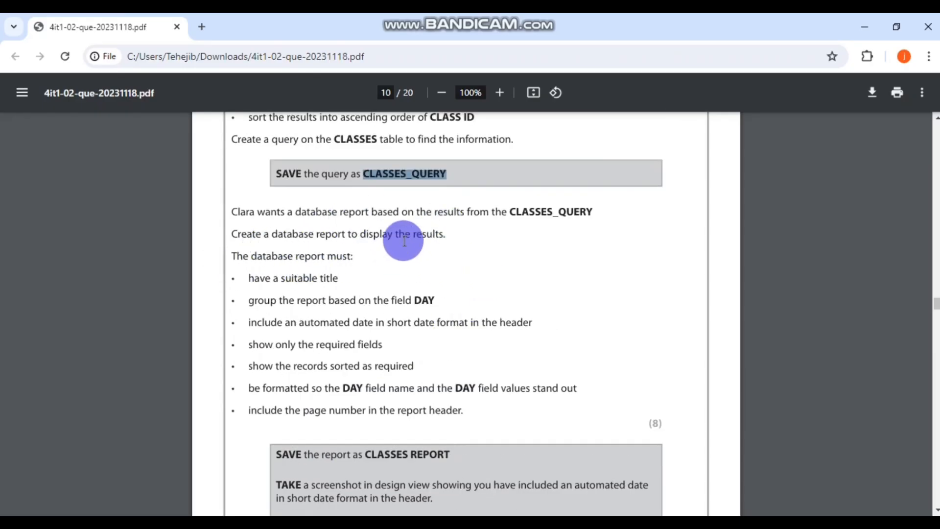
pyautogui.scroll(-1, 462, 246)
pyautogui.scroll(1, 338, 237)
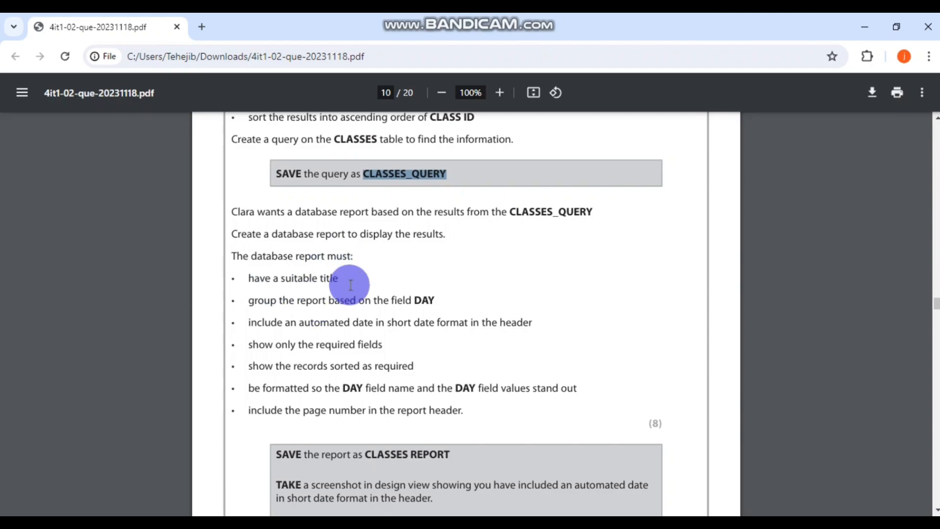
pyautogui.click(394, 523)
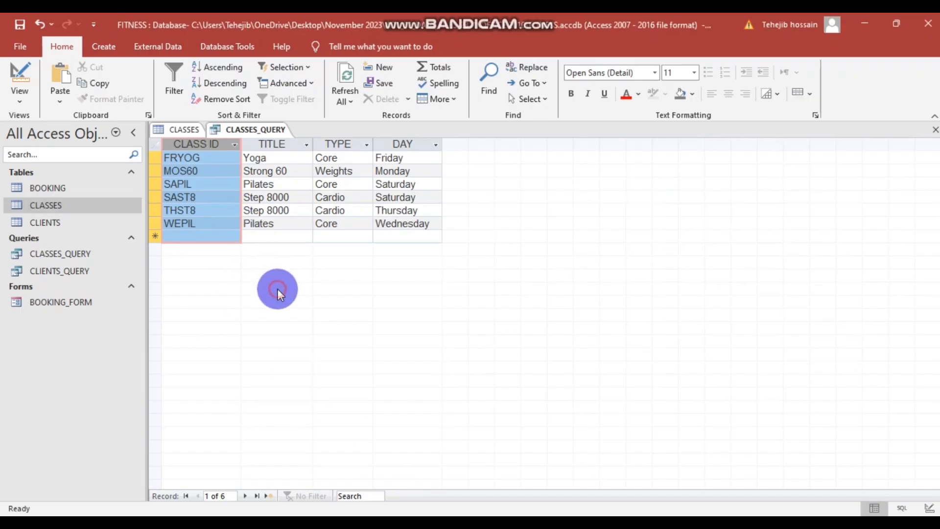
# - Close the CLASSES table without saving its layout changes
pyautogui.click(180, 129)
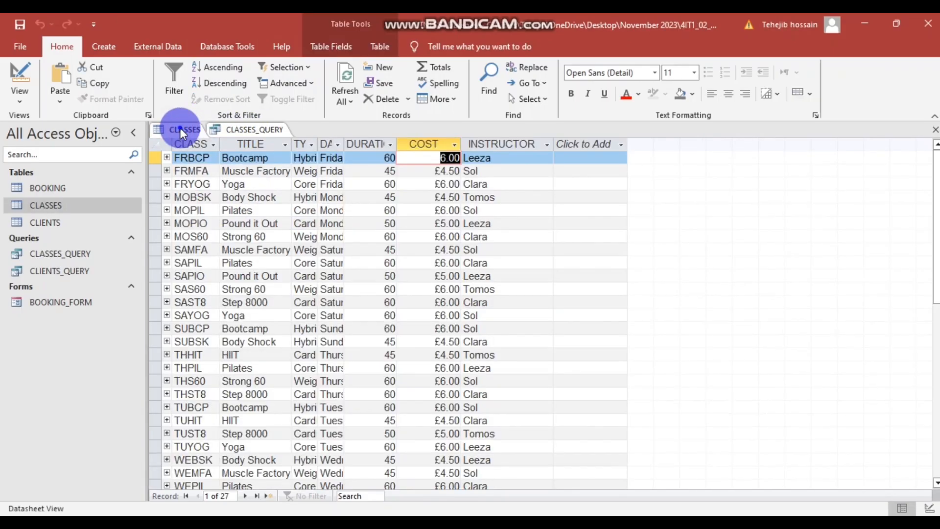
pyautogui.rightClick(180, 128)
pyautogui.click(218, 153)
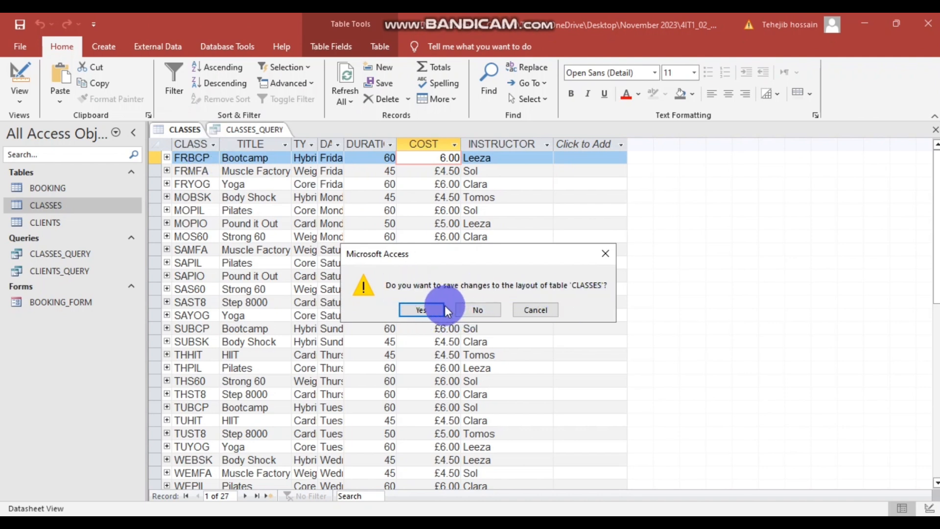
pyautogui.click(473, 310)
pyautogui.click(370, 311)
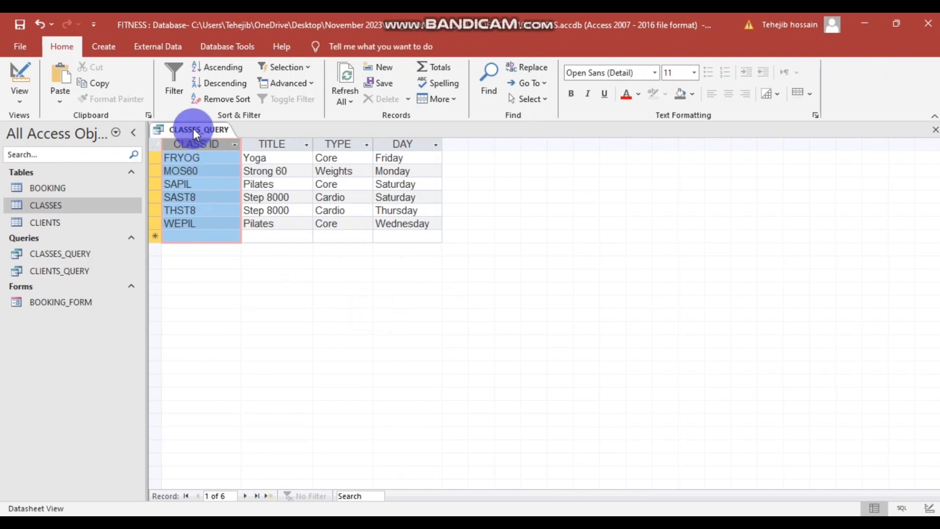
pyautogui.click(106, 46)
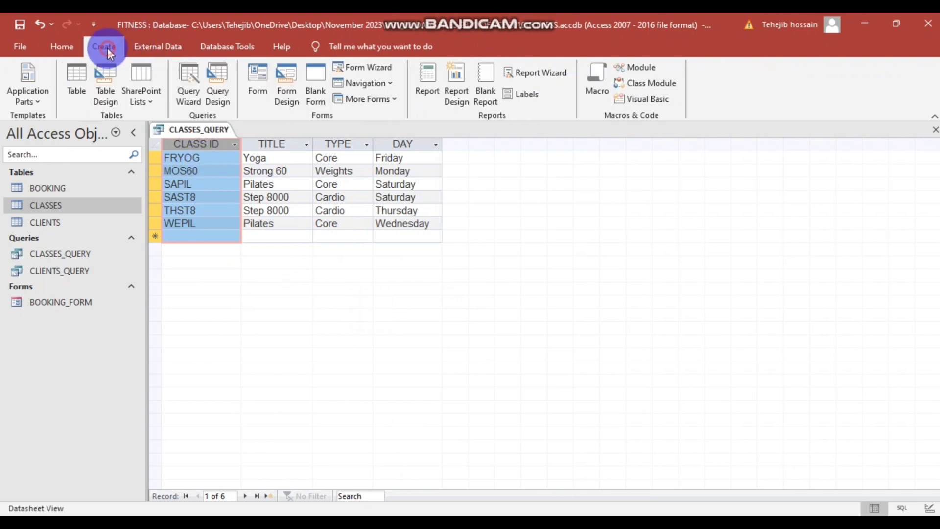
# - Use the Report Wizard to build a tabular report of all fields, sorted by CLASS ID, opening in Design view
pyautogui.click(527, 72)
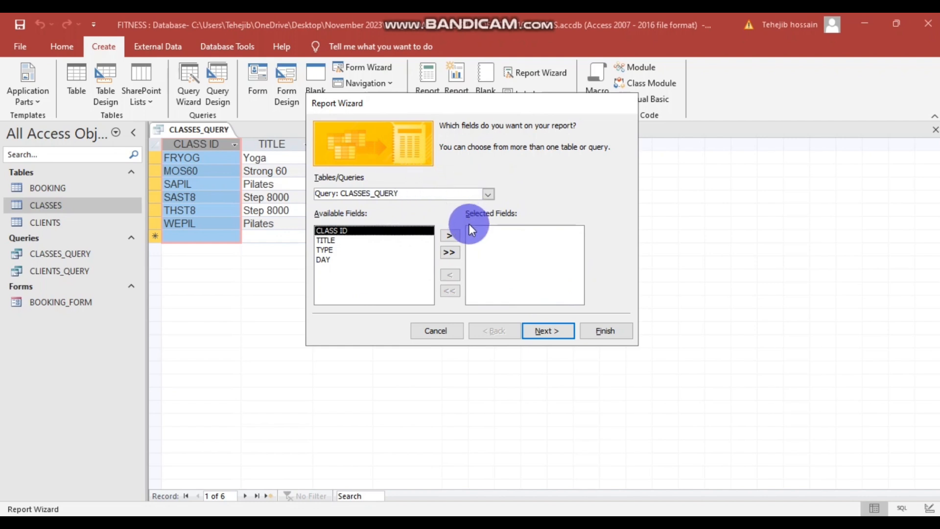
pyautogui.click(444, 252)
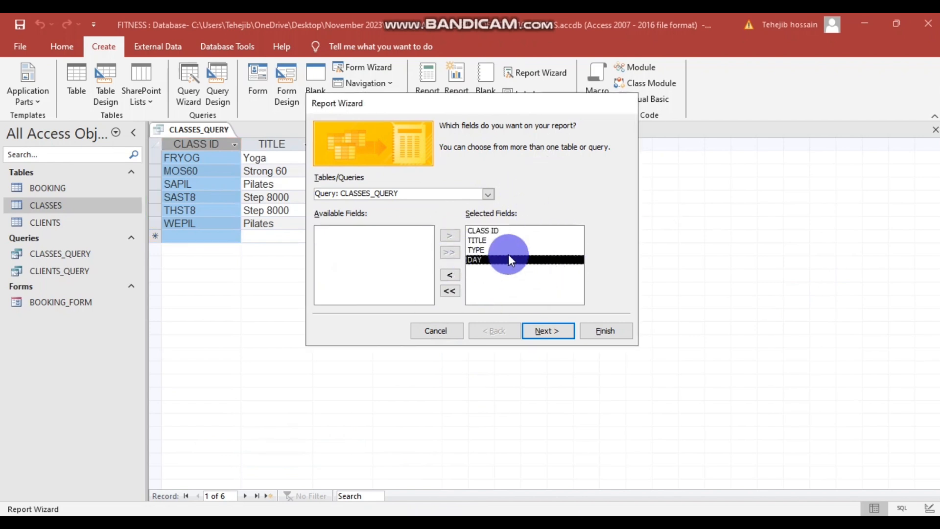
pyautogui.click(536, 328)
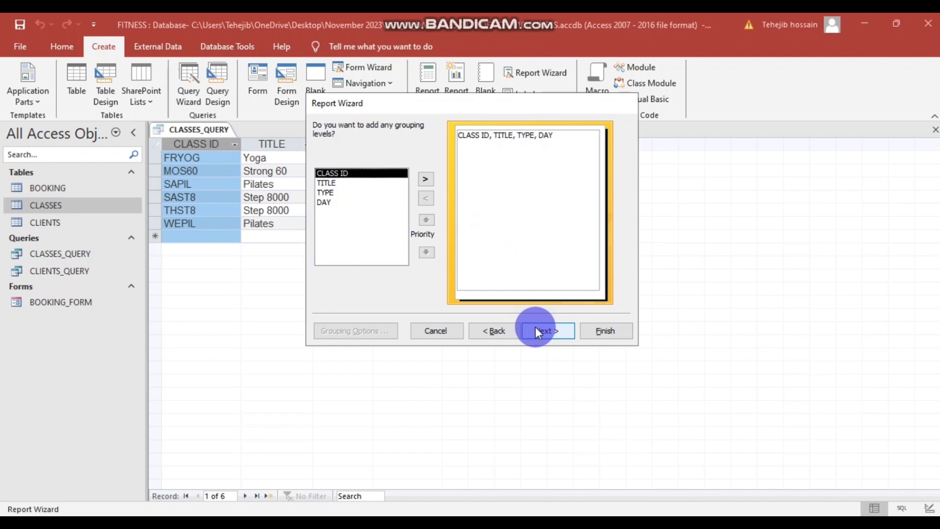
pyautogui.click(540, 328)
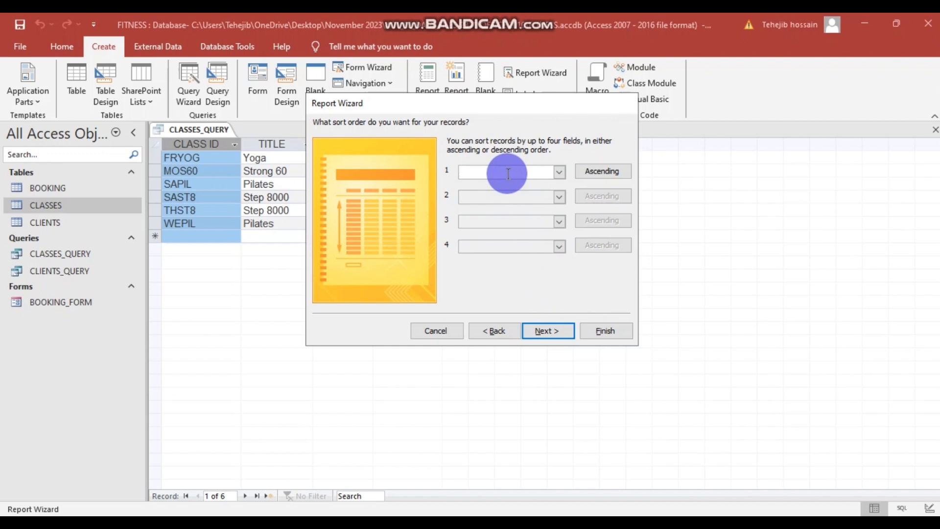
pyautogui.write('cLASS ID')
pyautogui.click(559, 170)
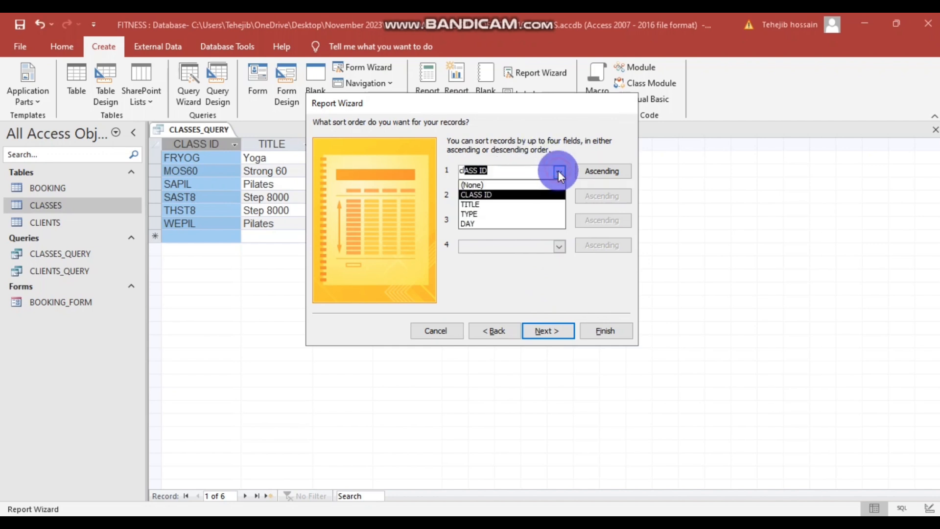
pyautogui.click(469, 193)
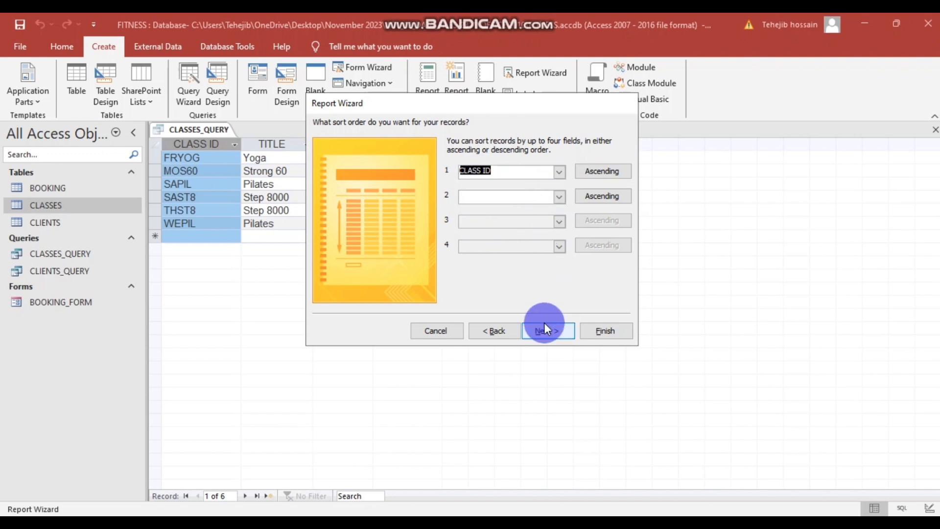
pyautogui.click(544, 330)
pyautogui.click(514, 170)
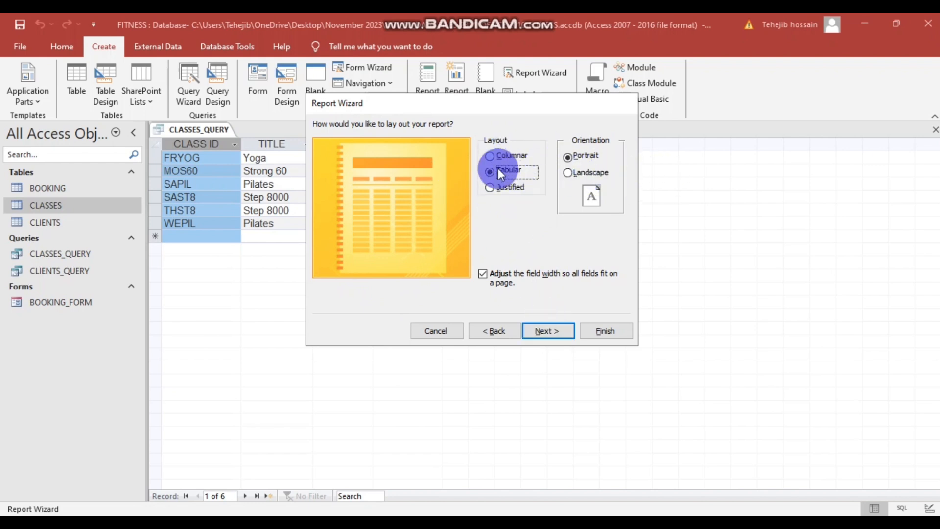
pyautogui.click(539, 329)
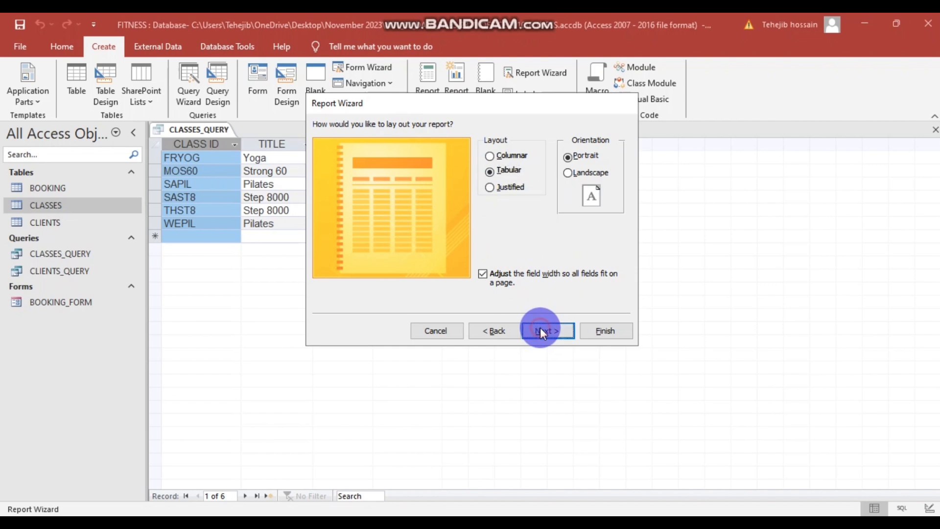
pyautogui.click(474, 256)
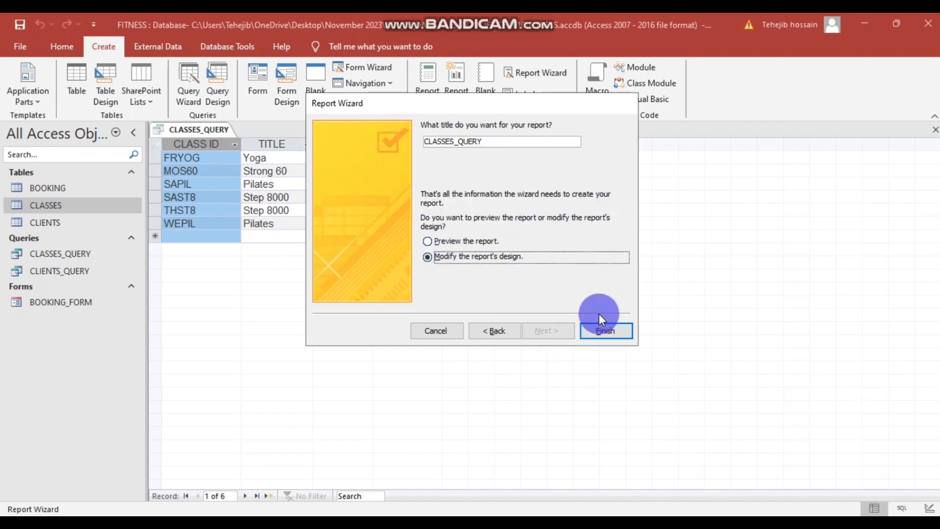
pyautogui.click(604, 331)
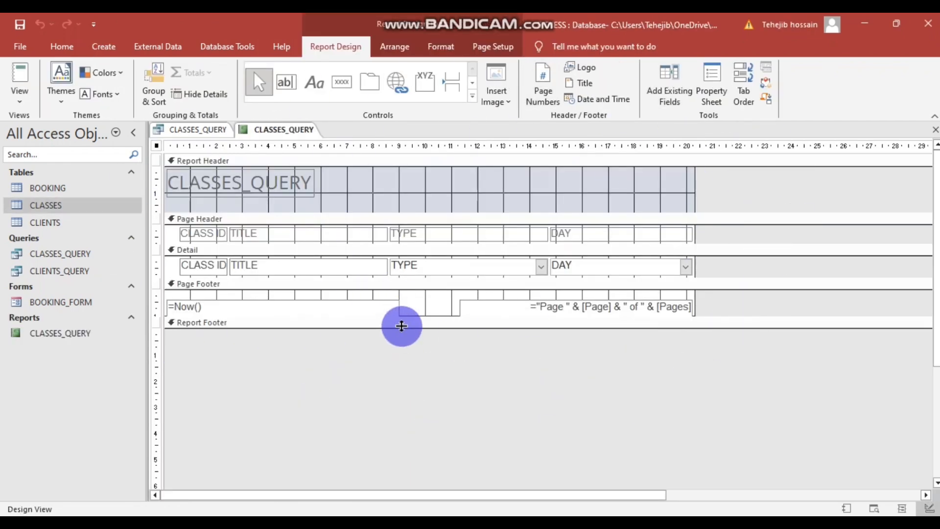
# - Make the Report Footer section taller and bring the exam question PDF forward
pyautogui.click(401, 327)
pyautogui.moveTo(401, 328); pyautogui.dragTo(398, 364)
pyautogui.click(417, 405)
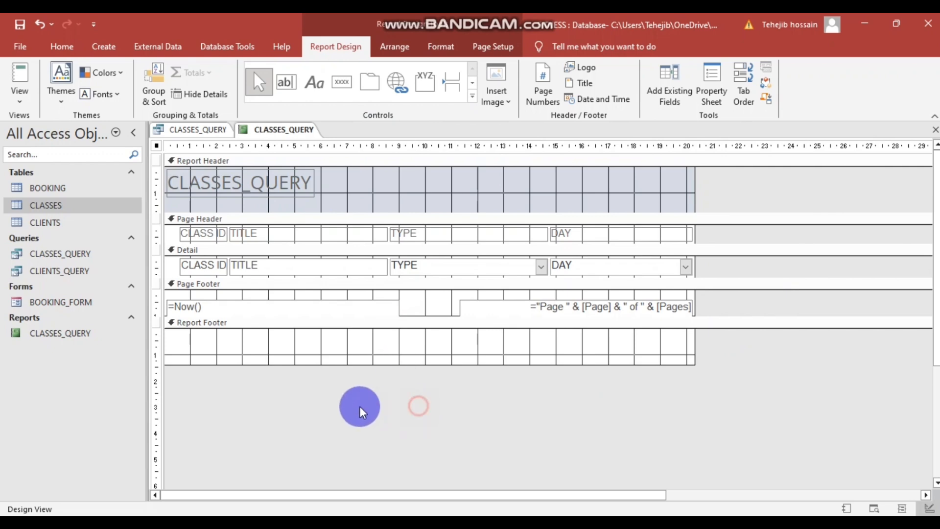
pyautogui.moveTo(387, 521)
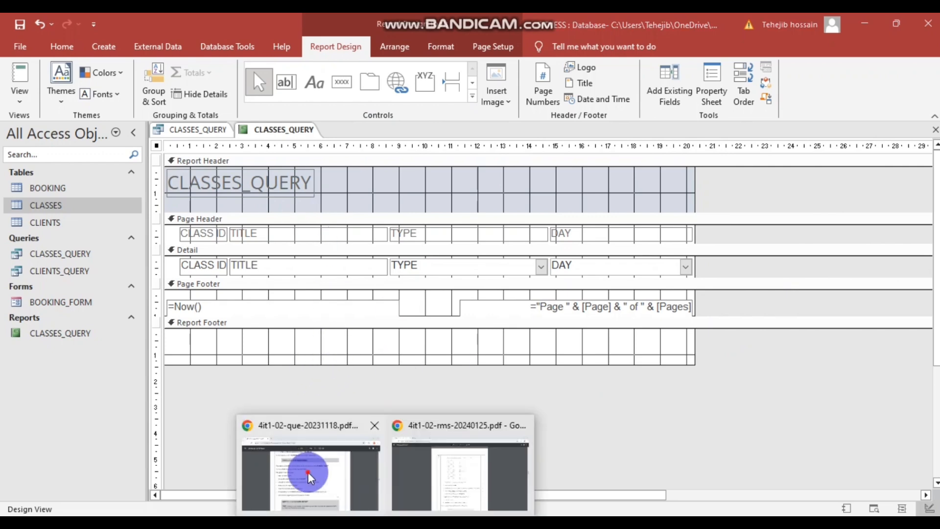
pyautogui.click(308, 465)
# - Highlight the 'have a suitable title' requirement in the PDF and return to Access
pyautogui.moveTo(244, 276); pyautogui.dragTo(324, 278)
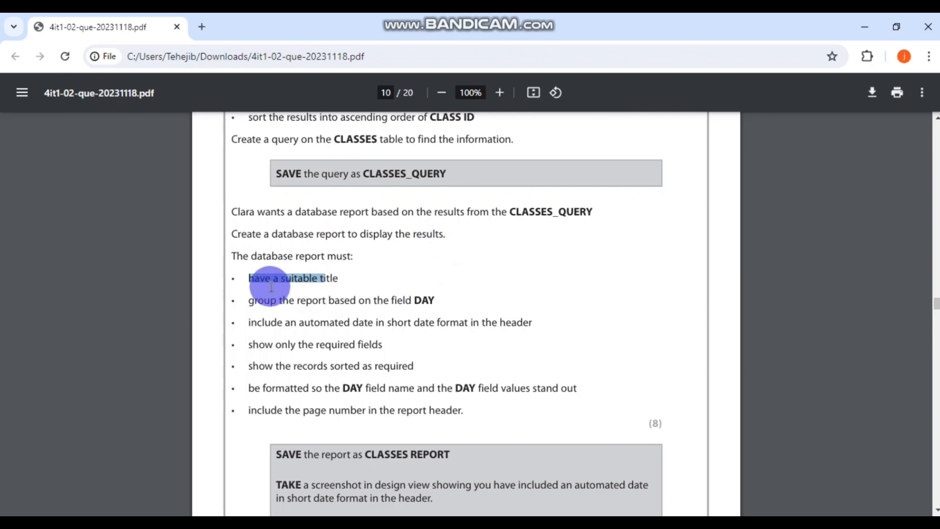
pyautogui.hotkey('alt', 'Tab')
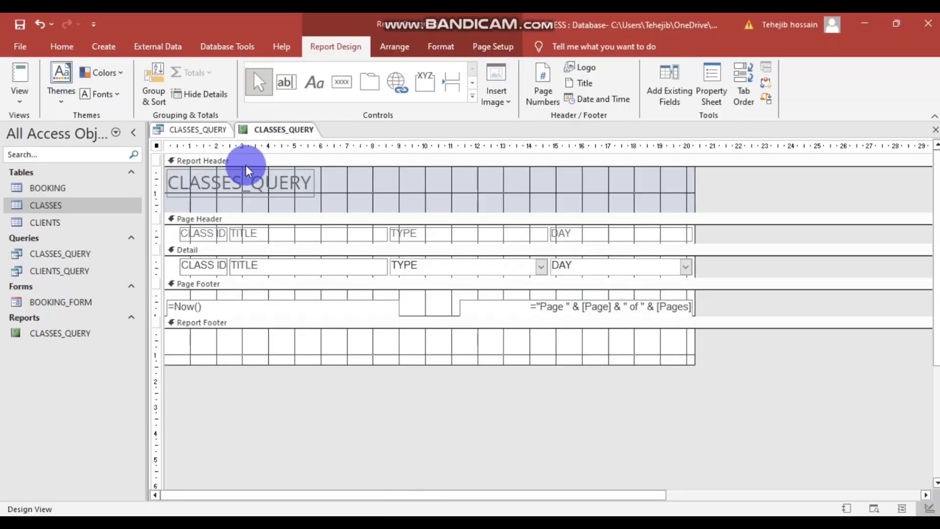
# - Replace the CLASSES_QUERY header title with 'Daily Class Report'
pyautogui.doubleClick(242, 184)
pyautogui.click(242, 184)
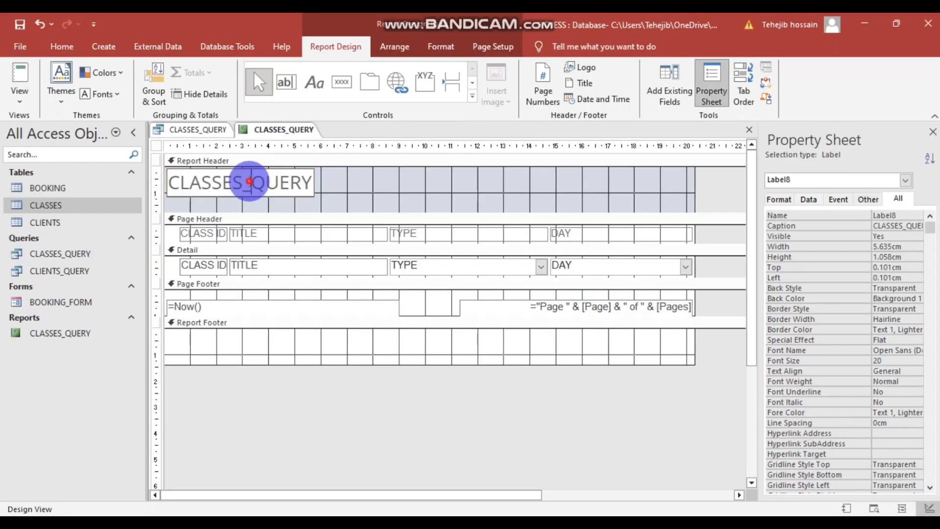
pyautogui.hotkey('shift', 'Home')
pyautogui.moveTo(243, 182); pyautogui.dragTo(360, 242)
pyautogui.press('BackSpace')
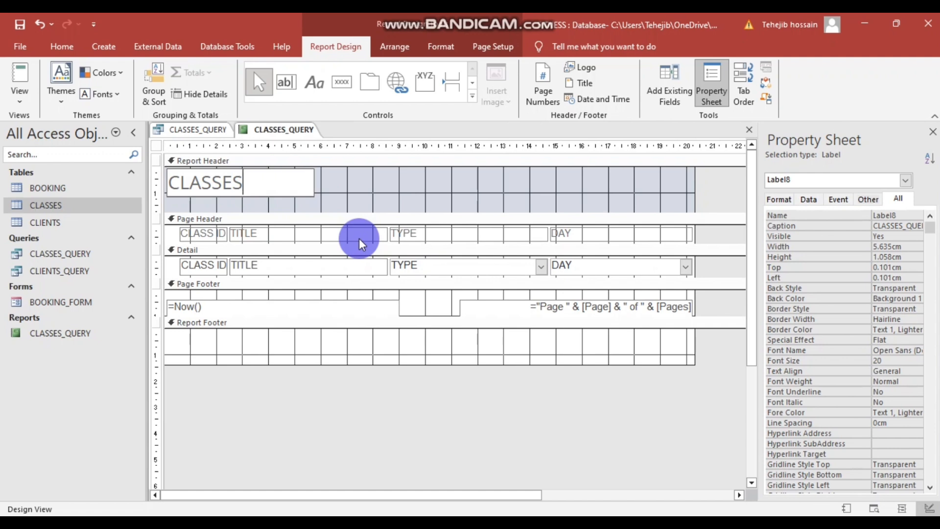
pyautogui.press('BackSpace')
pyautogui.press('BackSpace')
pyautogui.press('BackSpace')
pyautogui.press('BackSpace')
pyautogui.press('BackSpace')
pyautogui.press('BackSpace')
pyautogui.press('BackSpace')
pyautogui.write('Dail')
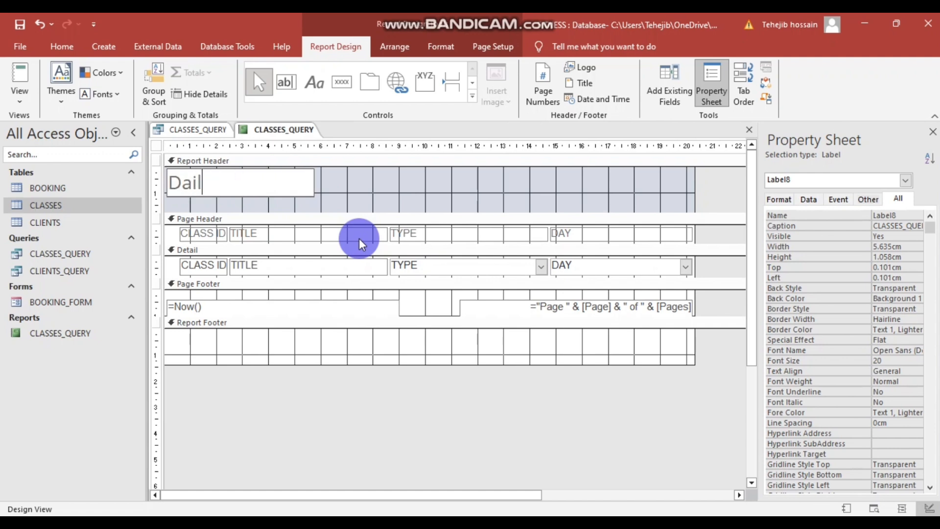
pyautogui.write('y Class ')
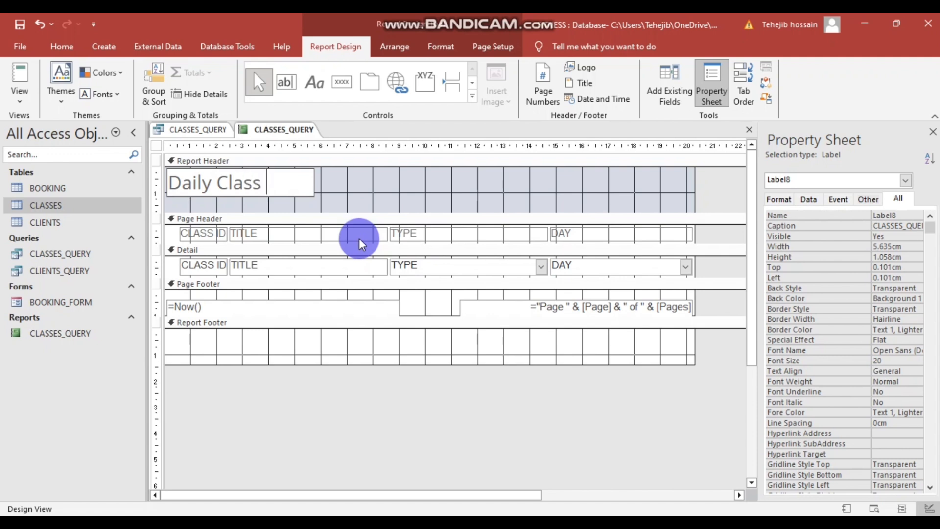
pyautogui.write('Report')
pyautogui.click(380, 411)
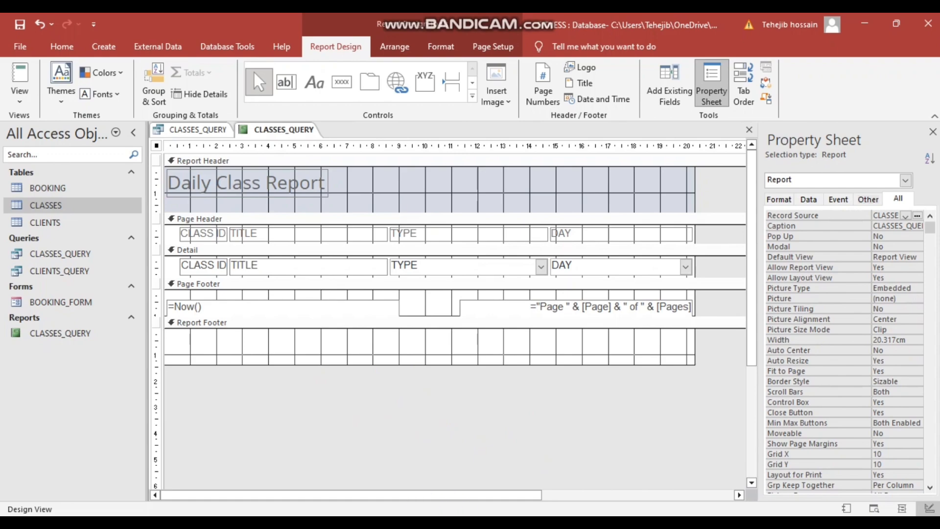
# - Highlight the group-by-DAY requirement in the exam PDF and return to Access
pyautogui.click(336, 498)
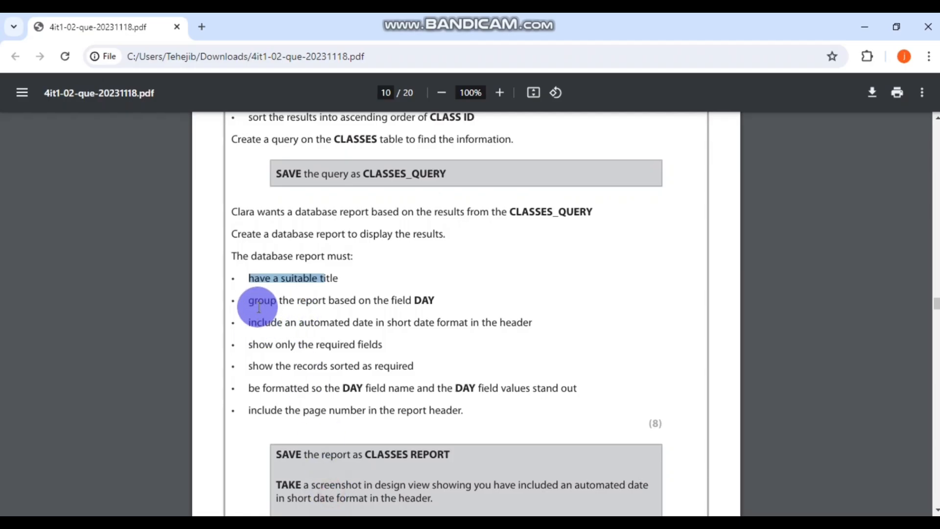
pyautogui.moveTo(250, 302); pyautogui.dragTo(434, 300)
pyautogui.click(324, 524)
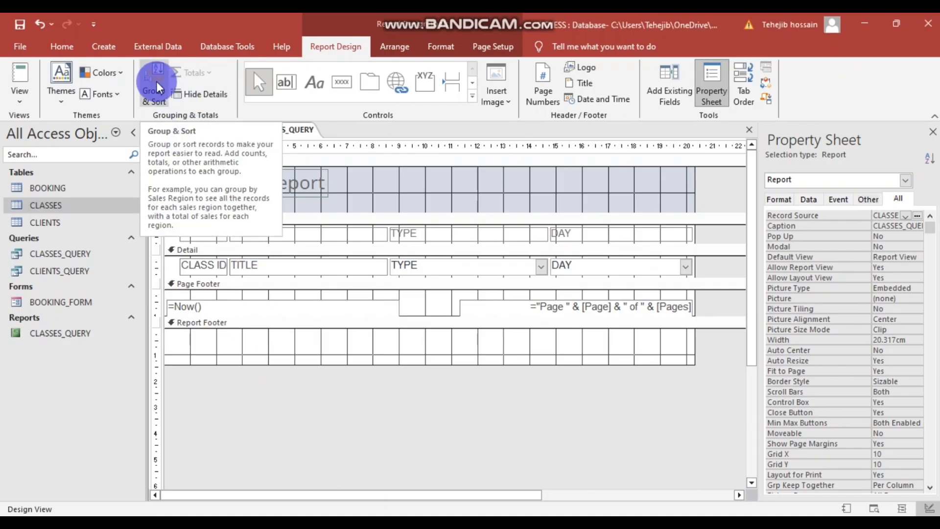
# - Add a grouping level on the DAY field and close the Group, Sort, and Total pane
pyautogui.click(156, 96)
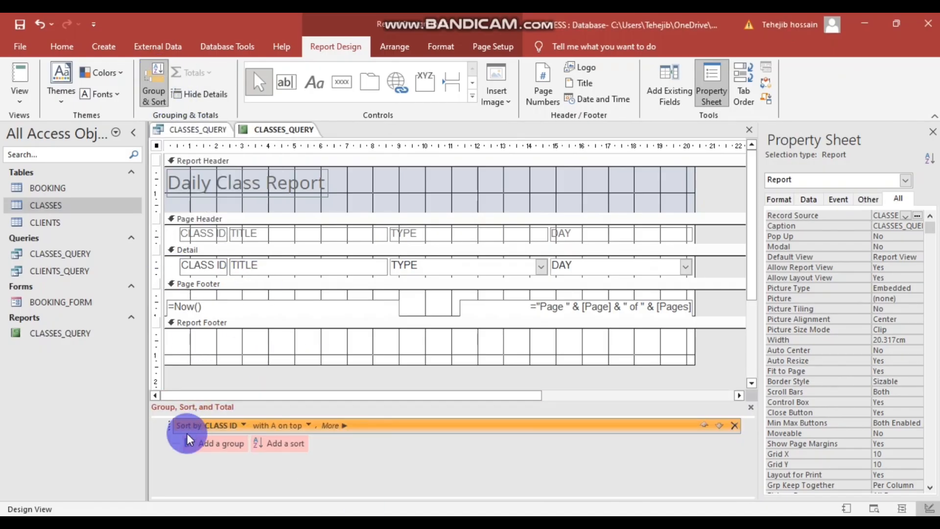
pyautogui.click(240, 434)
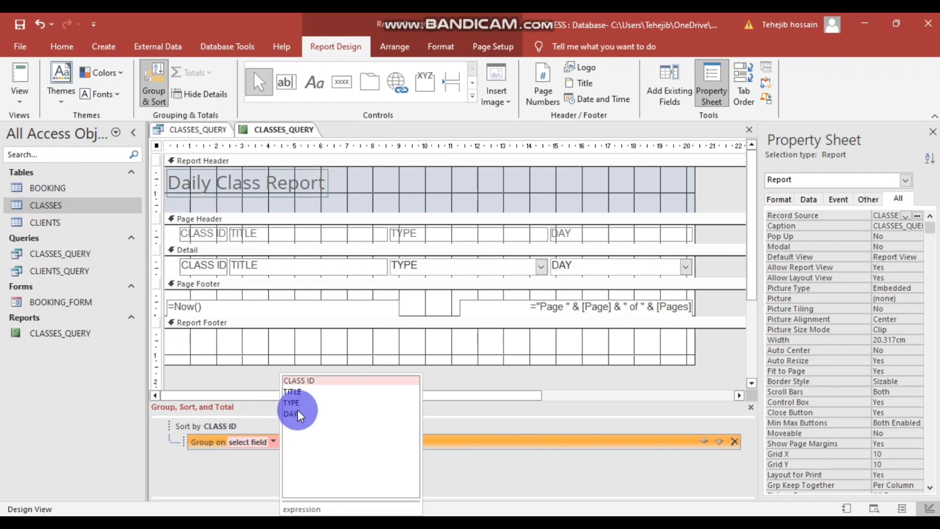
pyautogui.click(299, 414)
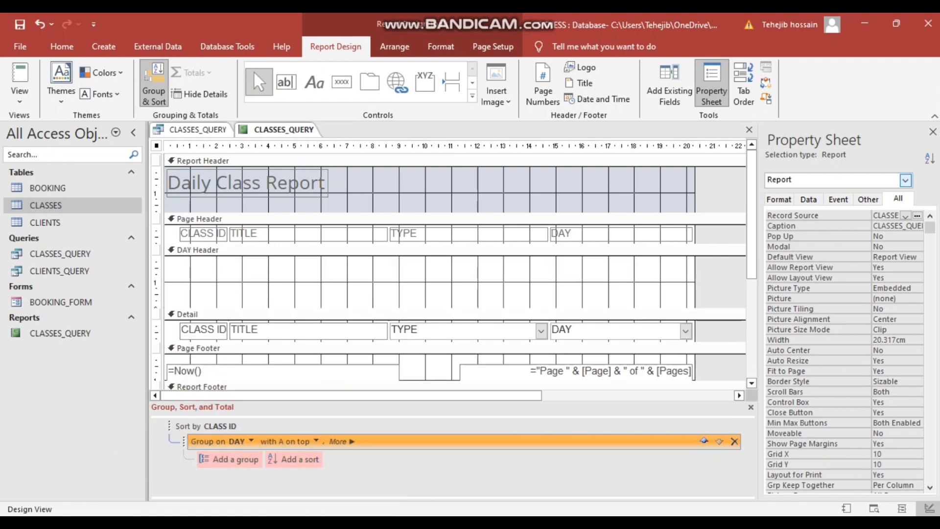
pyautogui.click(751, 407)
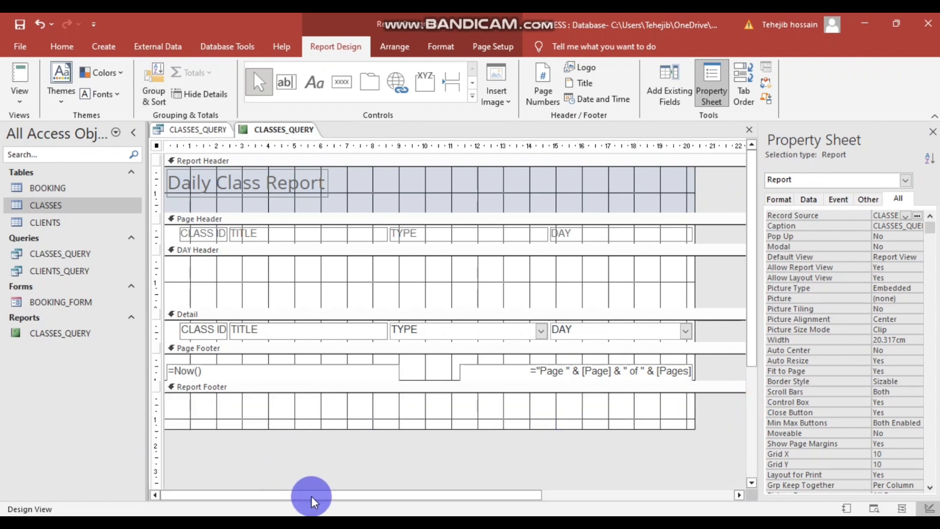
# - Check the task brief PDF again and return to the report design
pyautogui.moveTo(342, 503)
pyautogui.click(305, 475)
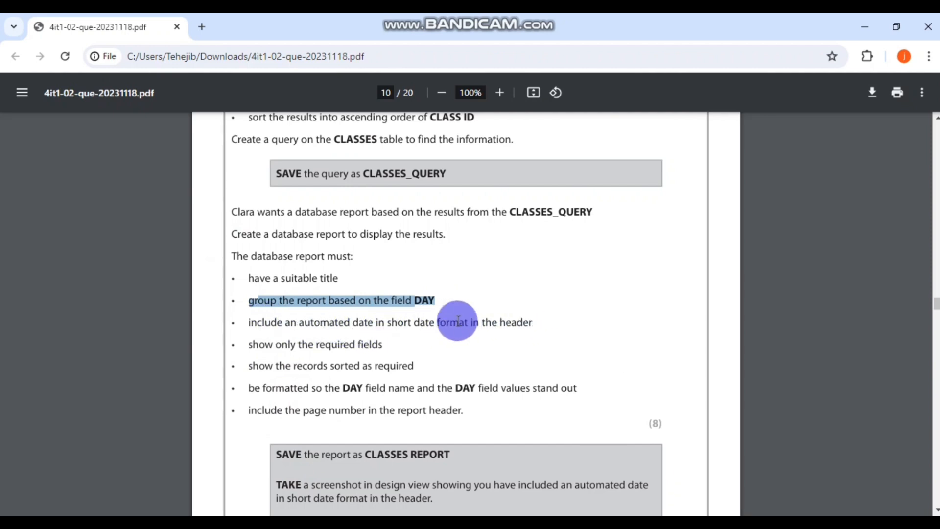
pyautogui.click(441, 522)
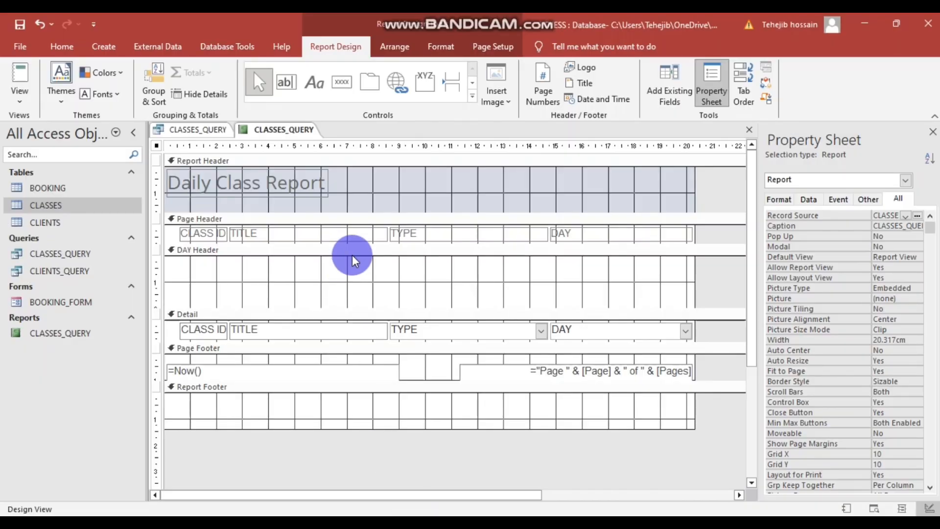
# - Preview the report in Report View and cancel the parameter prompt
pyautogui.moveTo(753, 362); pyautogui.dragTo(754, 341)
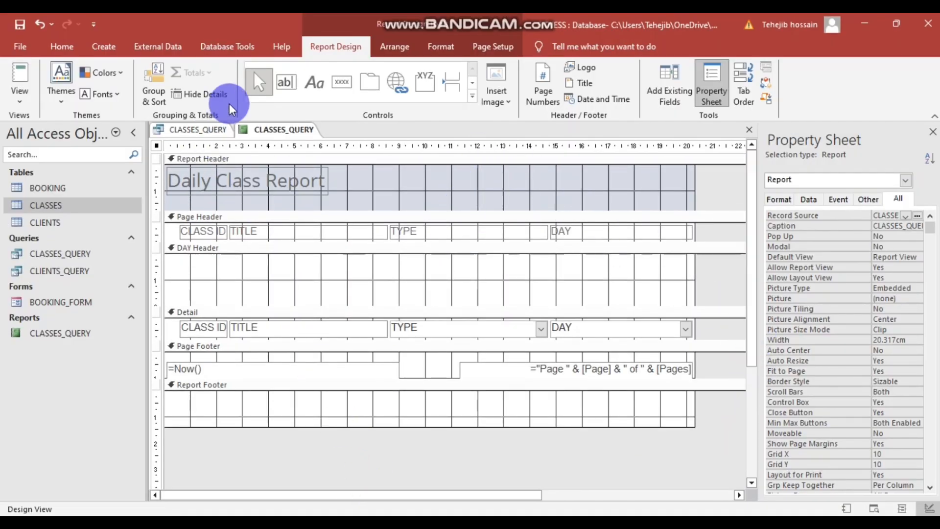
pyautogui.rightClick(404, 444)
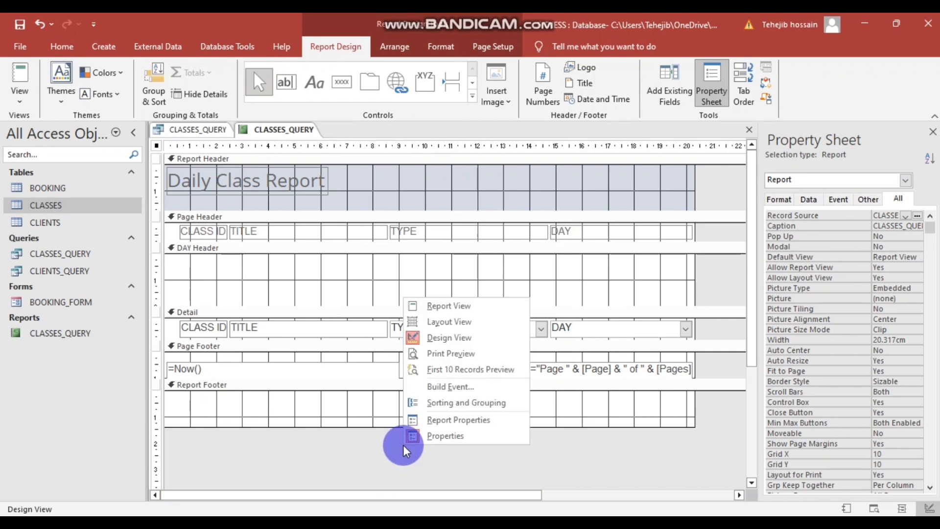
pyautogui.click(446, 308)
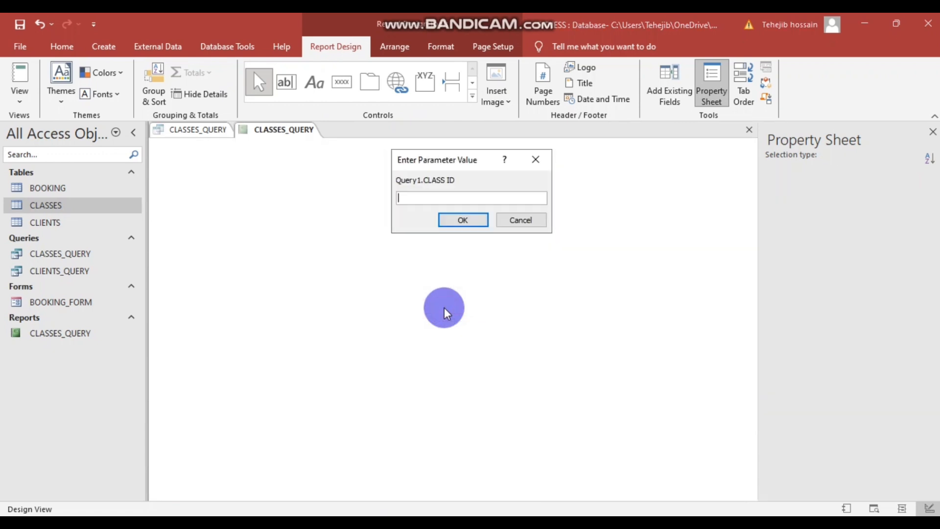
pyautogui.click(521, 220)
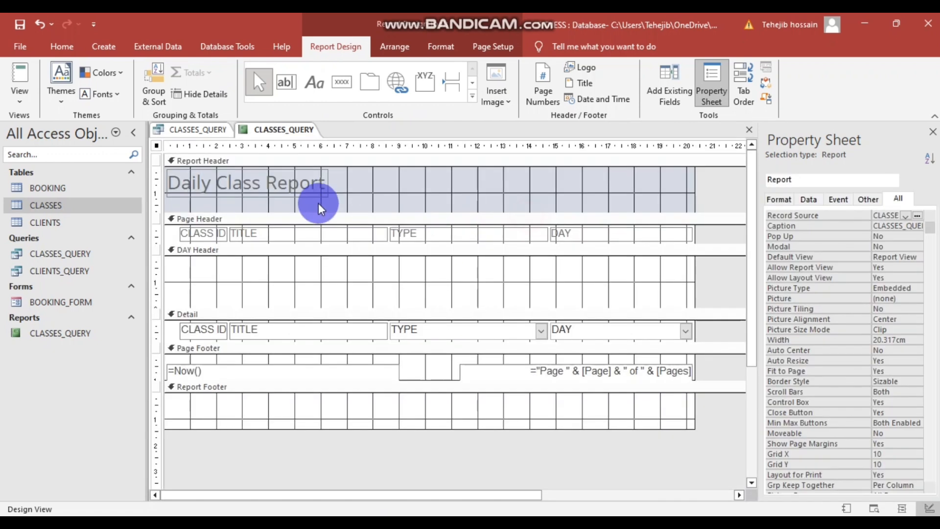
# - Check the CLASSES_QUERY results, then go back to the report and view it with records
pyautogui.click(196, 129)
pyautogui.click(272, 225)
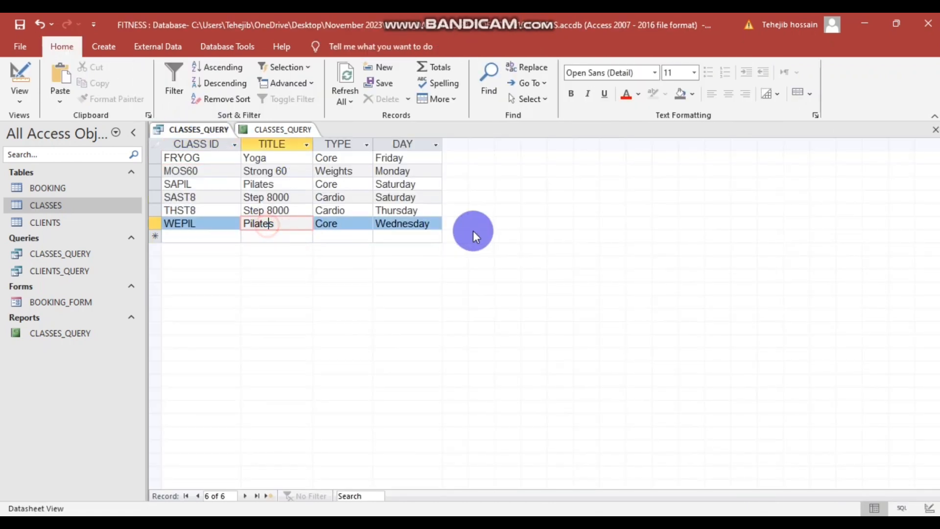
pyautogui.click(255, 128)
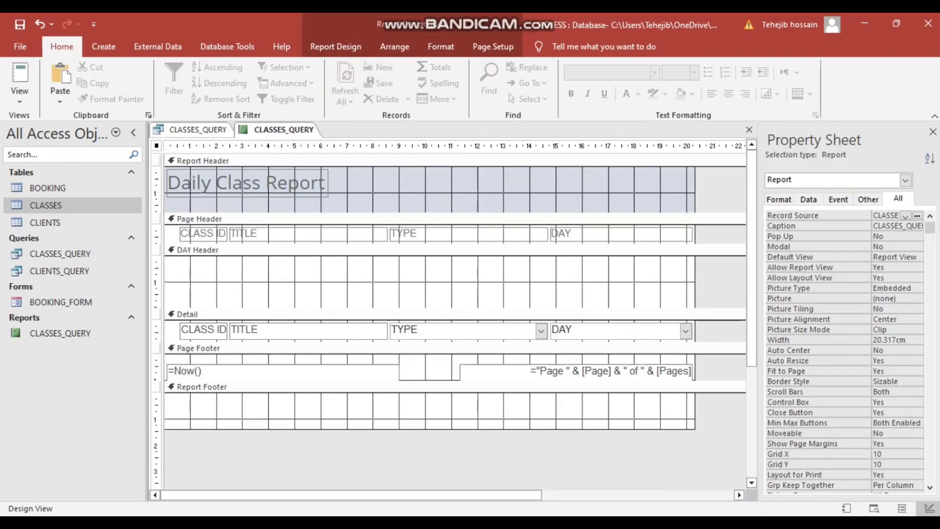
pyautogui.click(293, 385)
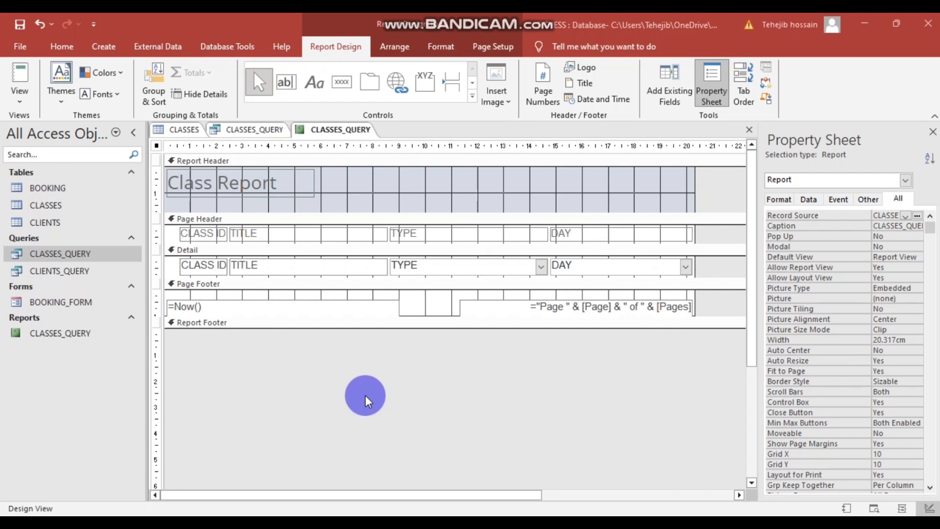
pyautogui.rightClick(421, 386)
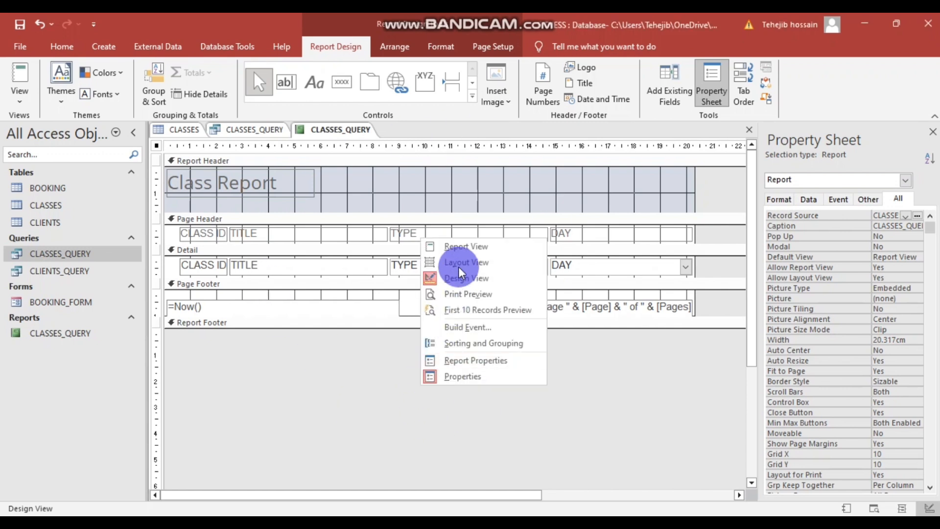
pyautogui.click(462, 246)
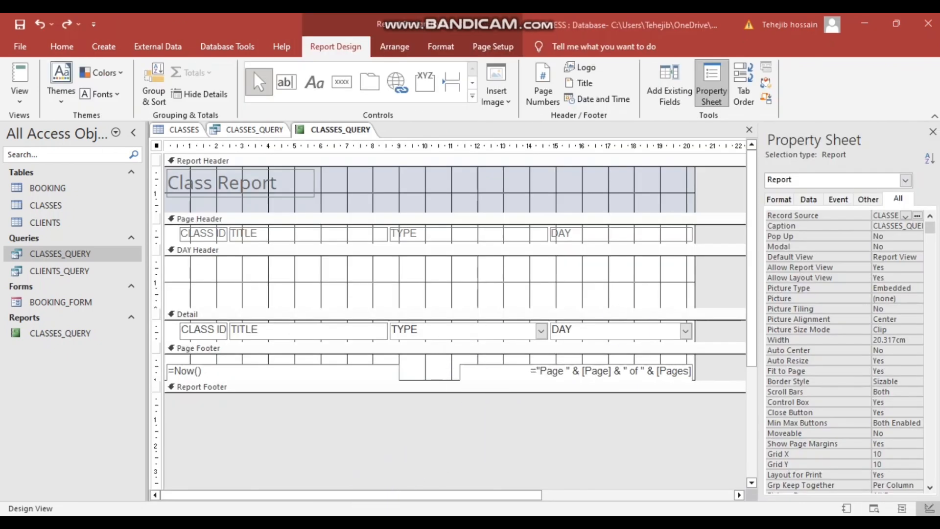
pyautogui.click(302, 475)
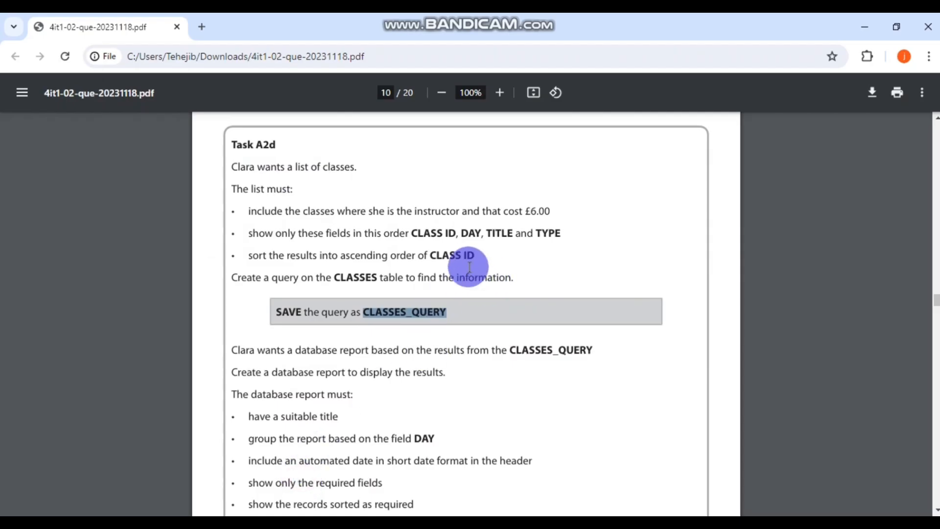
pyautogui.scroll(-1, 469, 266)
pyautogui.scroll(1, 469, 267)
pyautogui.moveTo(411, 234); pyautogui.dragTo(576, 233)
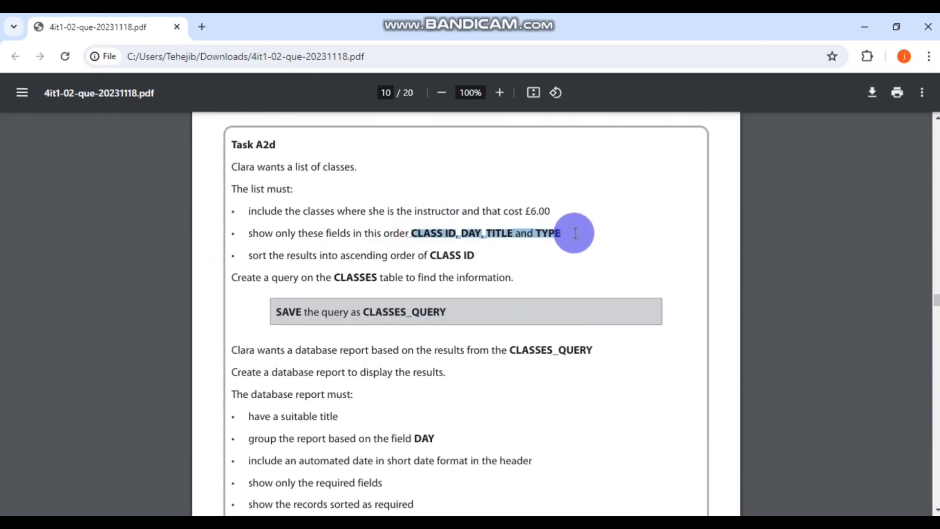
pyautogui.click(550, 251)
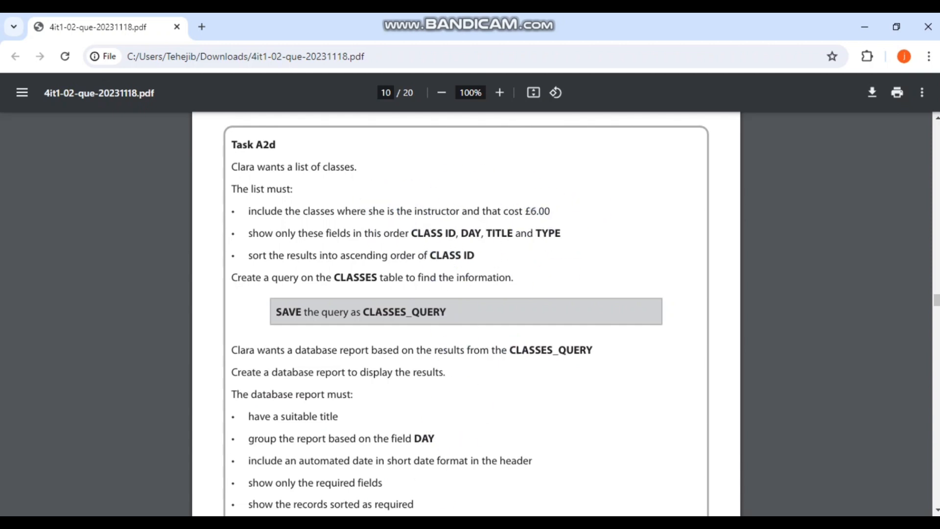
pyautogui.hotkey('alt', 'Tab')
pyautogui.moveTo(577, 231); pyautogui.dragTo(257, 235)
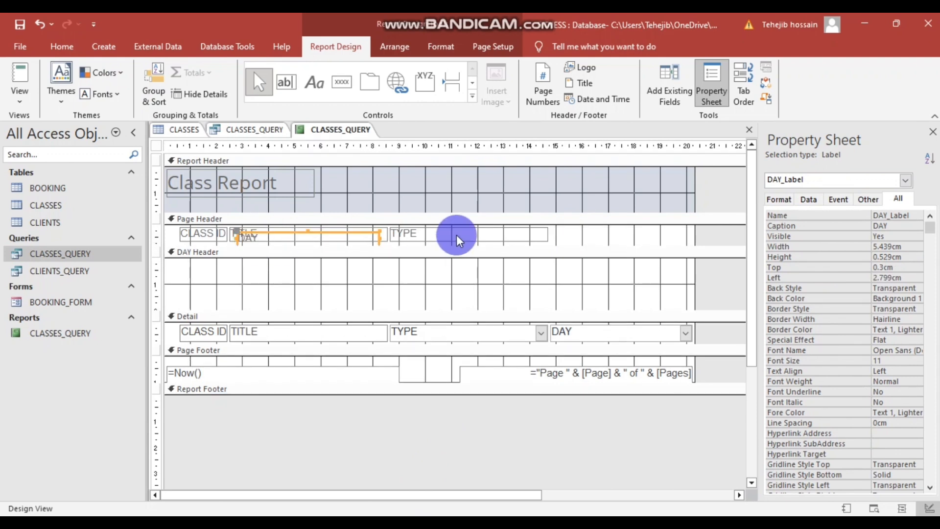
# - Rearrange the column labels to read CLASS ID, DAY, TITLE, TYPE
pyautogui.moveTo(458, 233); pyautogui.dragTo(605, 231)
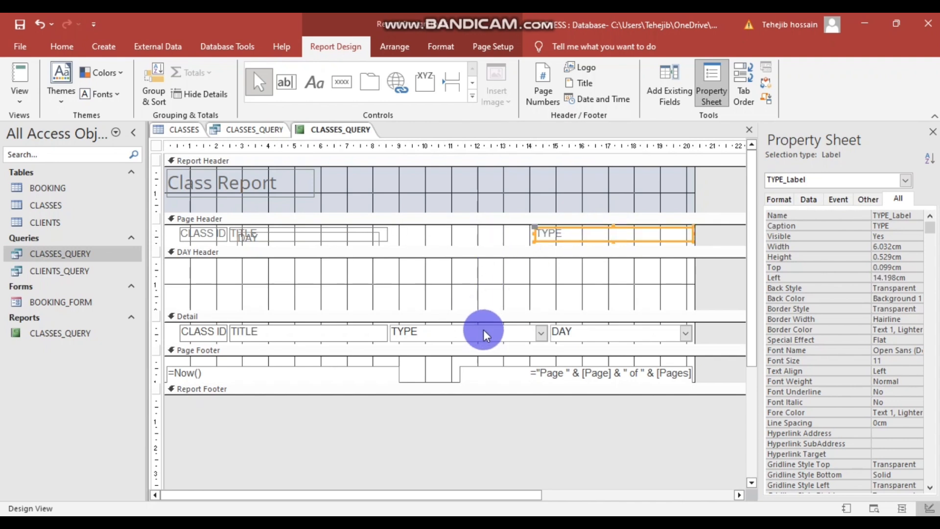
pyautogui.moveTo(292, 237); pyautogui.dragTo(524, 238)
pyautogui.click(292, 230)
pyautogui.click(371, 251)
pyautogui.click(360, 234)
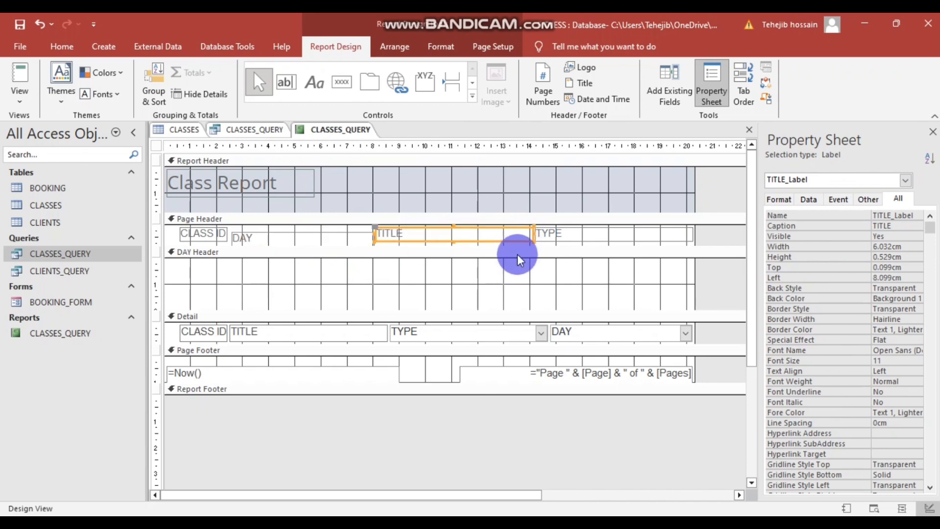
pyautogui.click(475, 263)
pyautogui.click(333, 235)
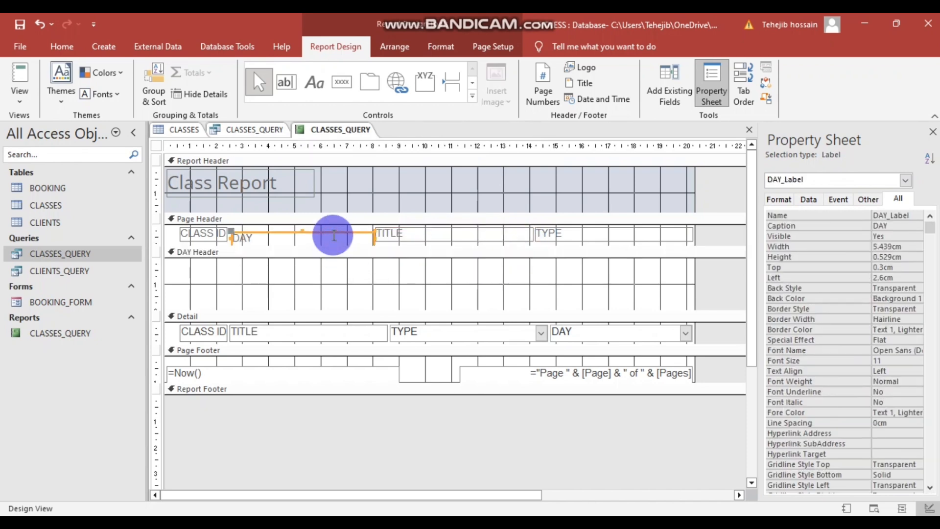
pyautogui.click(405, 256)
pyautogui.click(337, 235)
pyautogui.moveTo(338, 234); pyautogui.dragTo(336, 232)
pyautogui.click(418, 265)
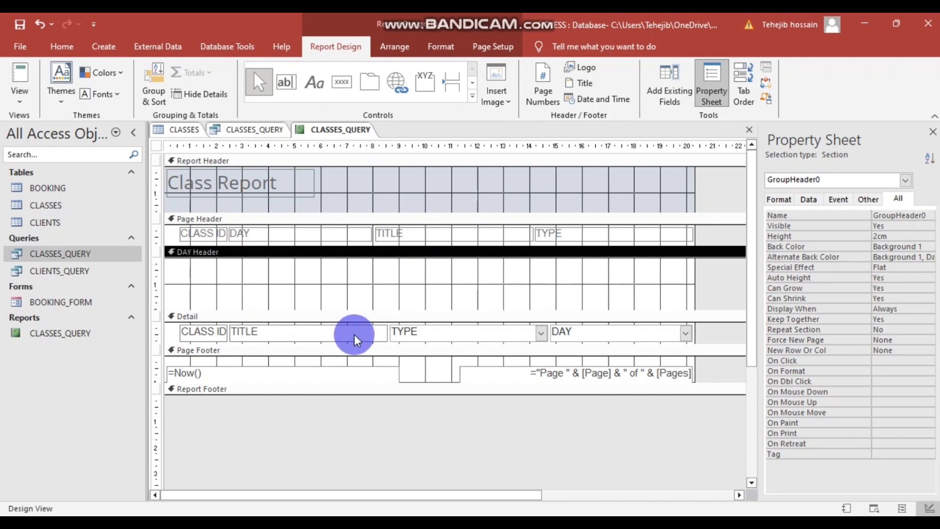
# - Move the DAY field beside CLASS ID and TYPE to the right end of the Detail row
pyautogui.moveTo(581, 332); pyautogui.dragTo(339, 329)
pyautogui.moveTo(479, 330); pyautogui.dragTo(620, 326)
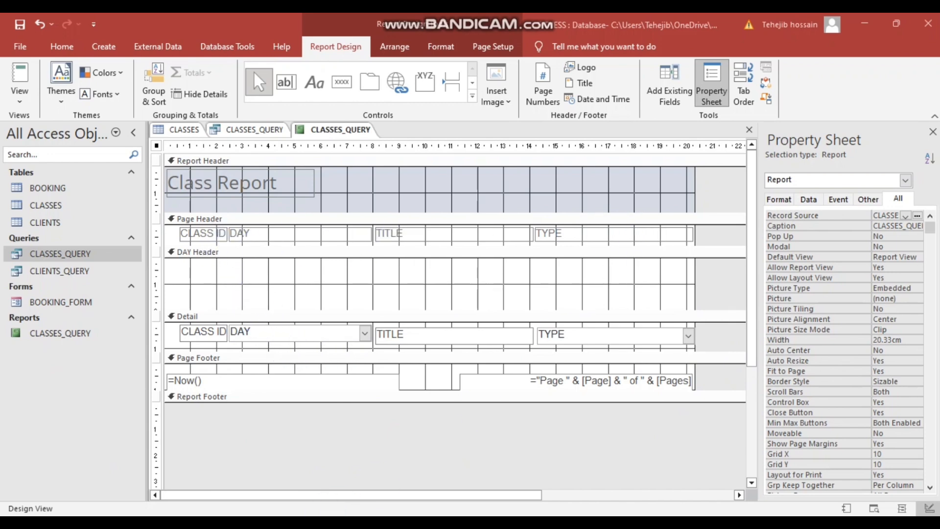
pyautogui.moveTo(320, 519)
pyautogui.click(340, 484)
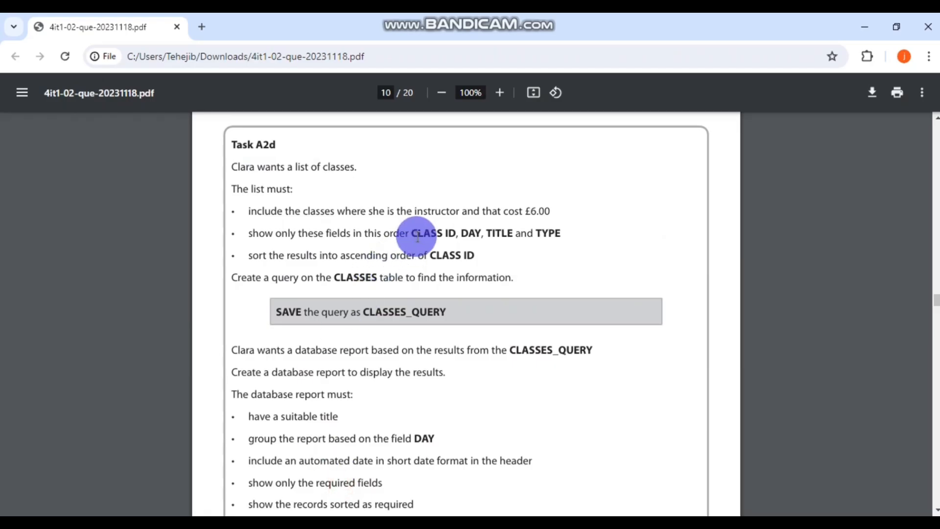
pyautogui.scroll(-1, 483, 279)
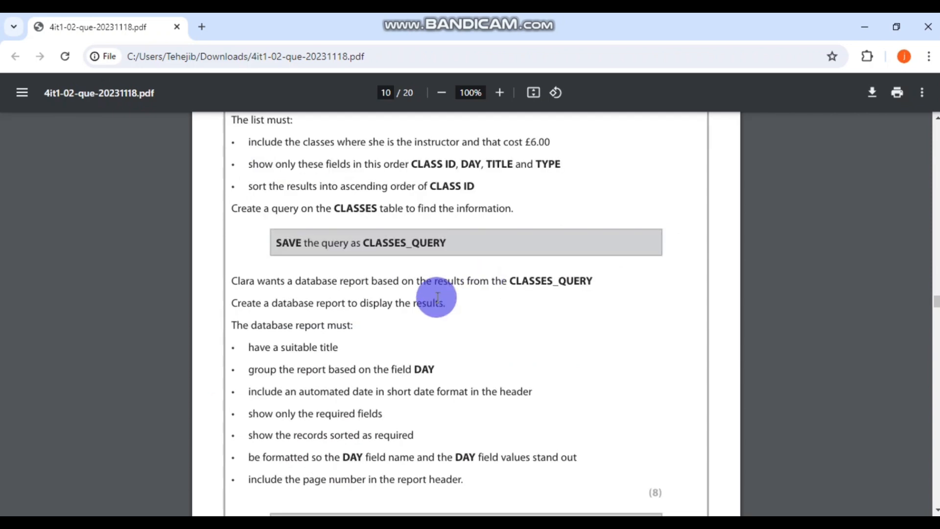
pyautogui.click(247, 347)
pyautogui.moveTo(248, 346); pyautogui.dragTo(347, 343)
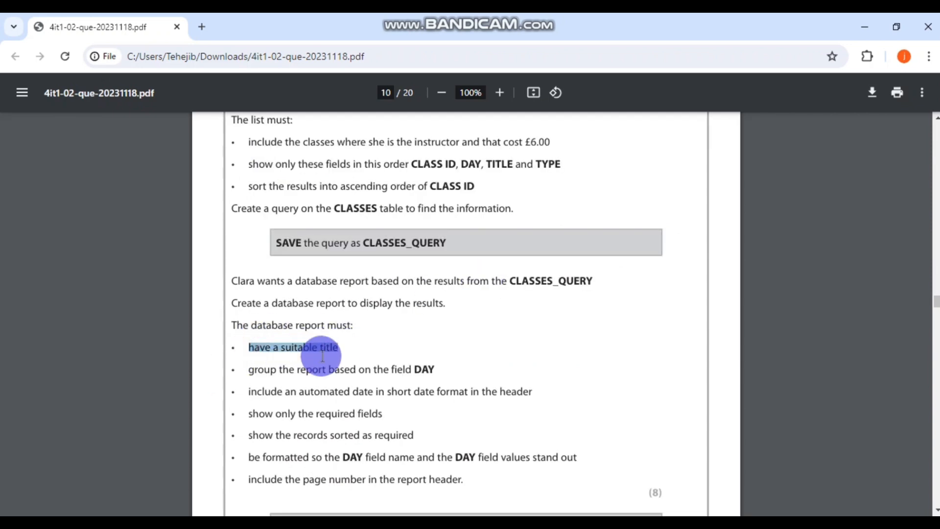
pyautogui.moveTo(245, 371); pyautogui.dragTo(435, 368)
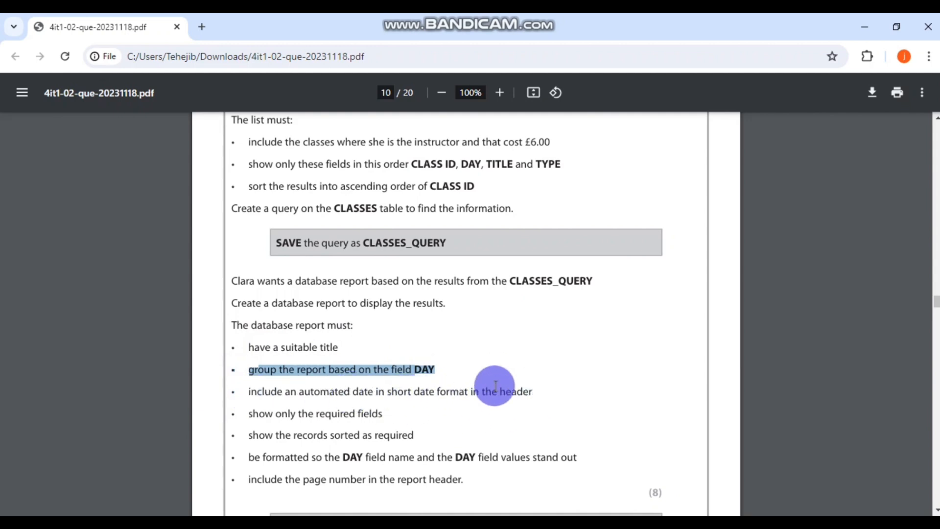
pyautogui.hotkey('alt', 'Tab')
# - Preview the finished report in Report View and scroll through its records
pyautogui.rightClick(413, 430)
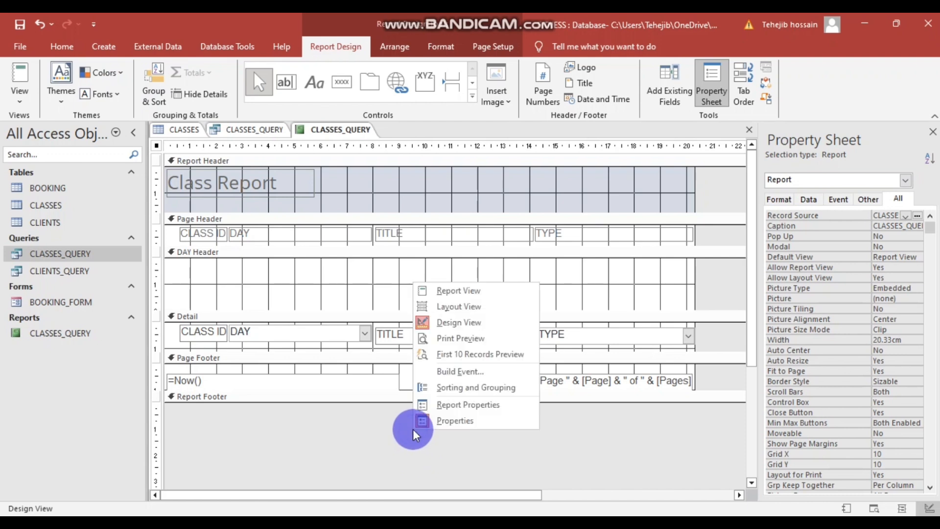
pyautogui.click(465, 293)
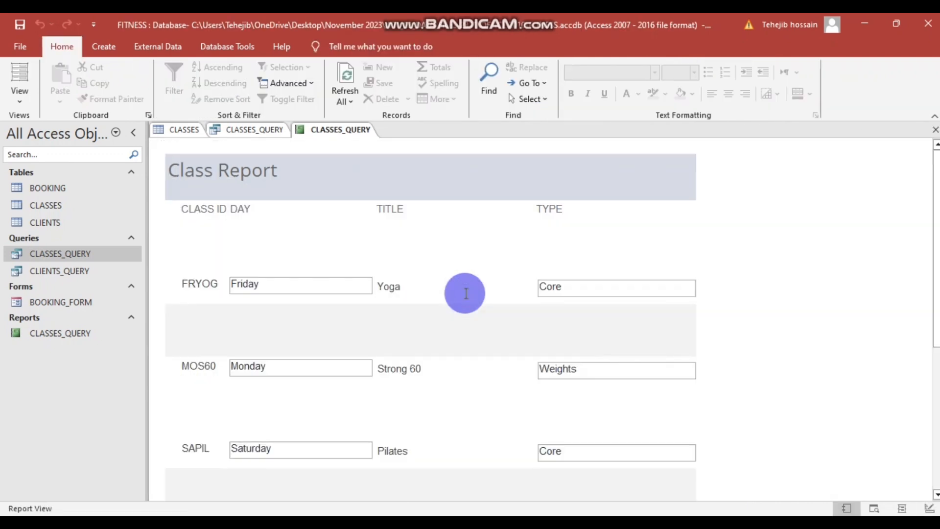
pyautogui.scroll(-6, 465, 293)
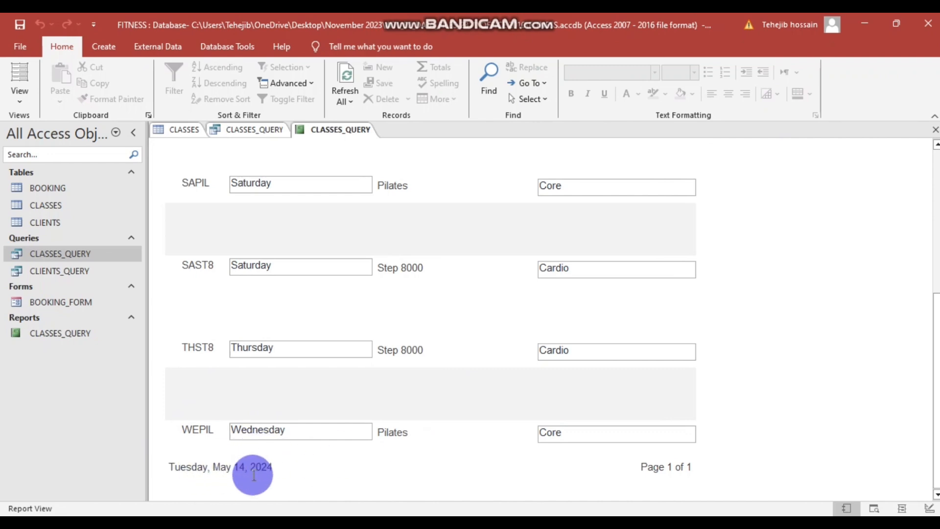
pyautogui.scroll(5, 378, 366)
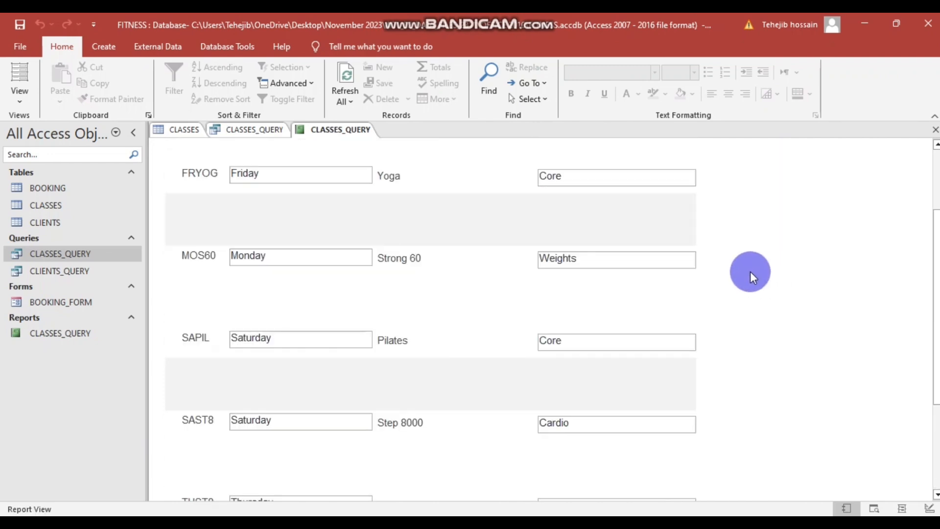
# - Switch the report back to Design View
pyautogui.rightClick(750, 272)
pyautogui.click(789, 314)
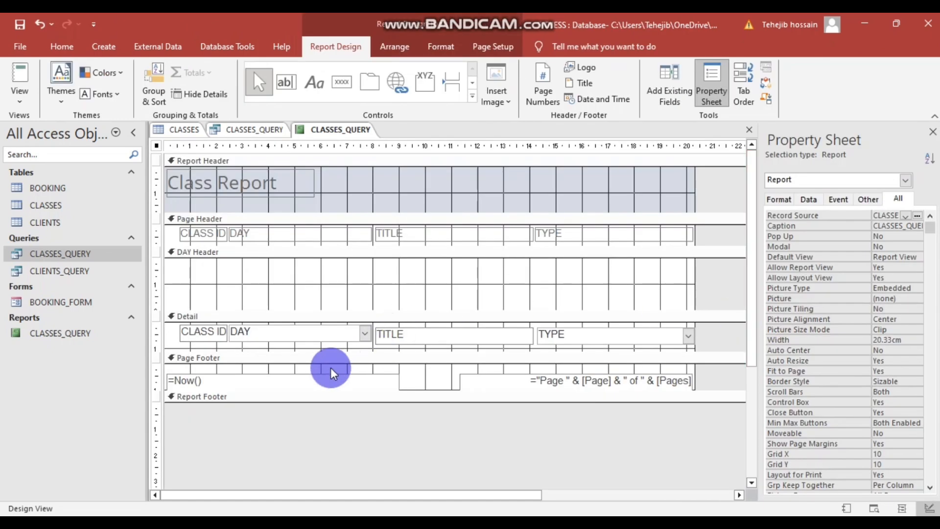
pyautogui.scroll(-1, 425, 413)
pyautogui.scroll(1, 343, 410)
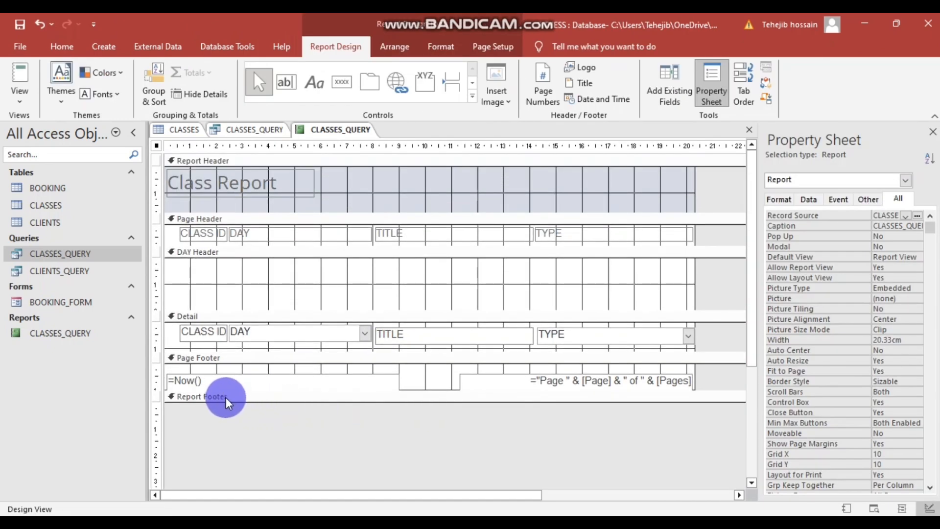
# - Move the =Now() box into the Report Header, insert a short date and time, then delete =Now()
pyautogui.moveTo(418, 400); pyautogui.dragTo(418, 426)
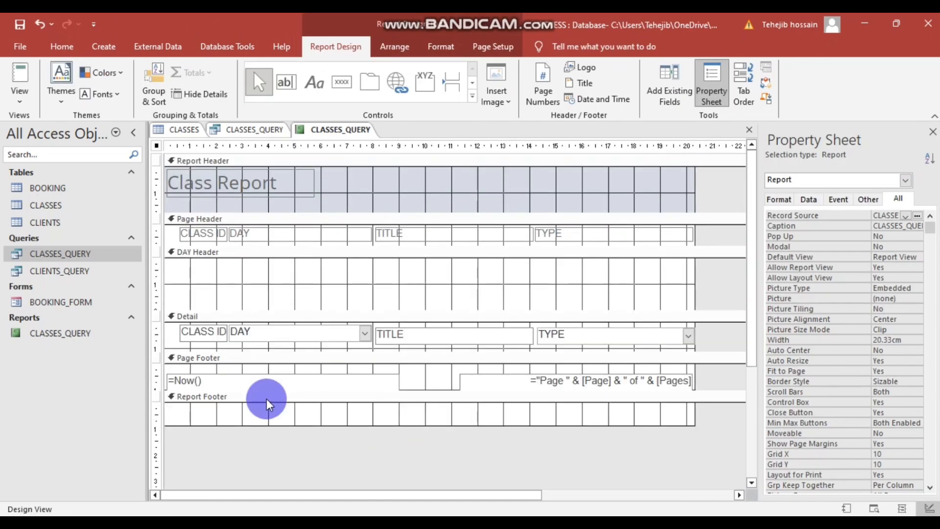
pyautogui.moveTo(184, 378); pyautogui.dragTo(376, 175)
pyautogui.click(386, 461)
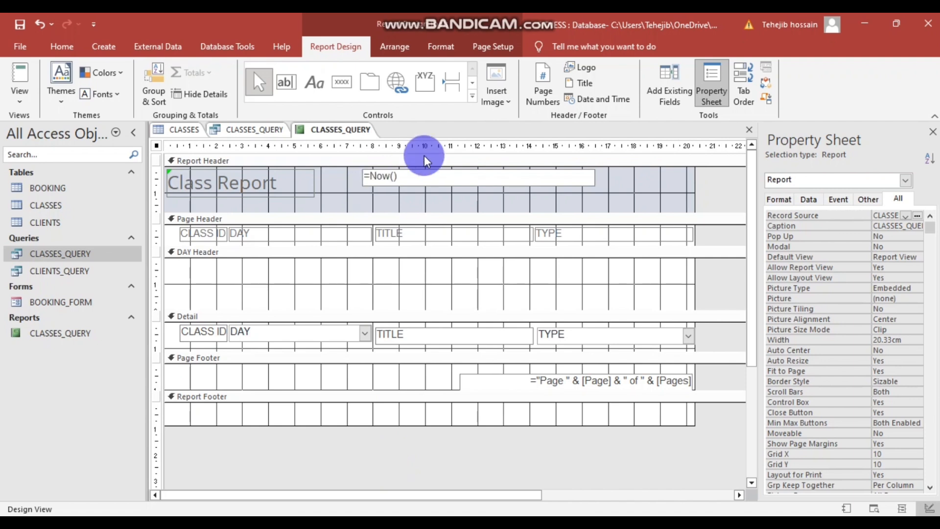
pyautogui.click(591, 98)
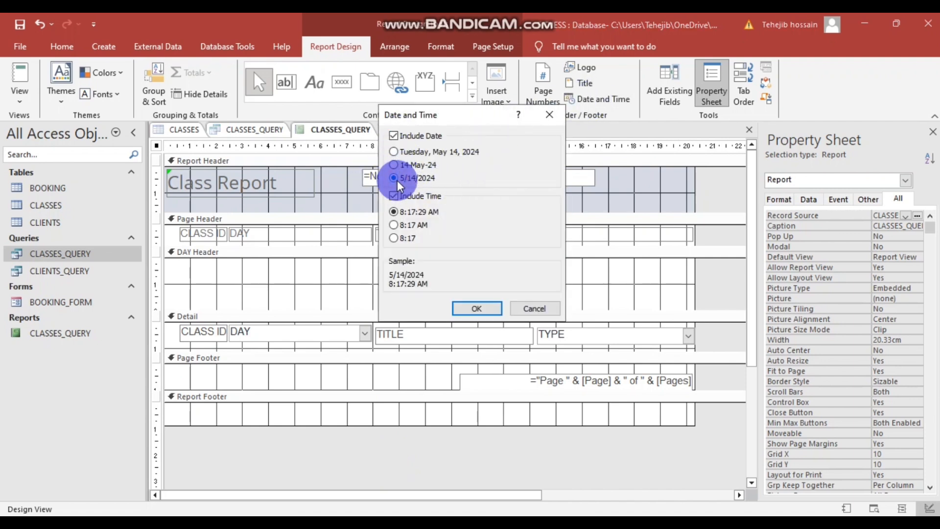
pyautogui.click(489, 313)
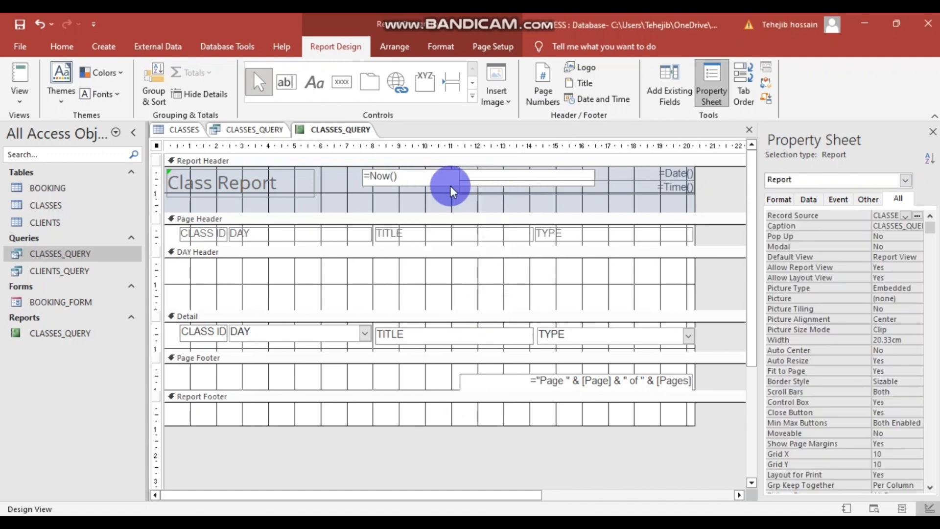
pyautogui.click(449, 184)
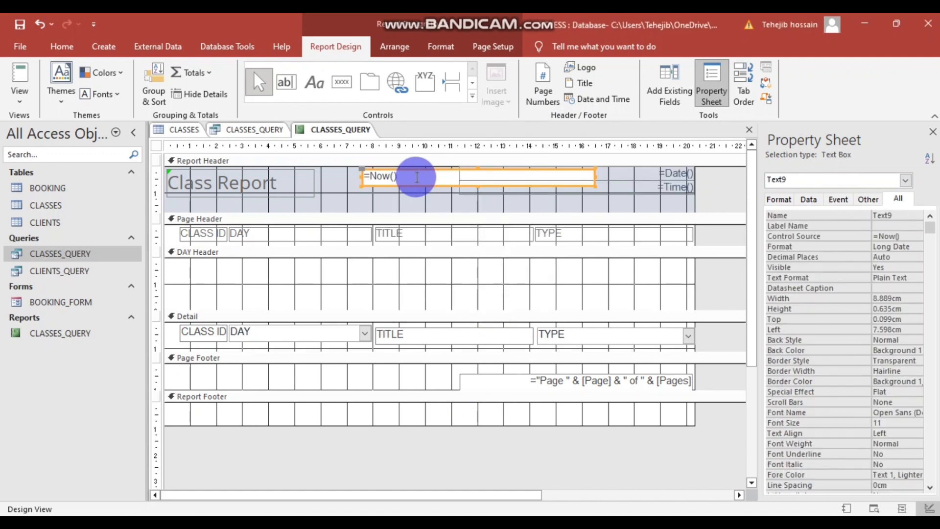
pyautogui.press('Delete')
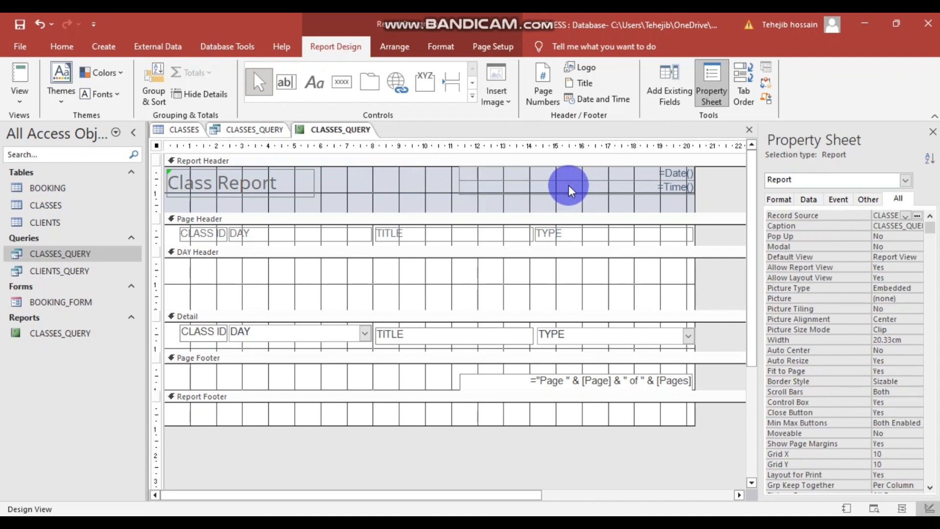
# - Shift the =Time() box left and reselect the =Date() box in the header
pyautogui.click(569, 181)
pyautogui.moveTo(571, 180); pyautogui.dragTo(518, 180)
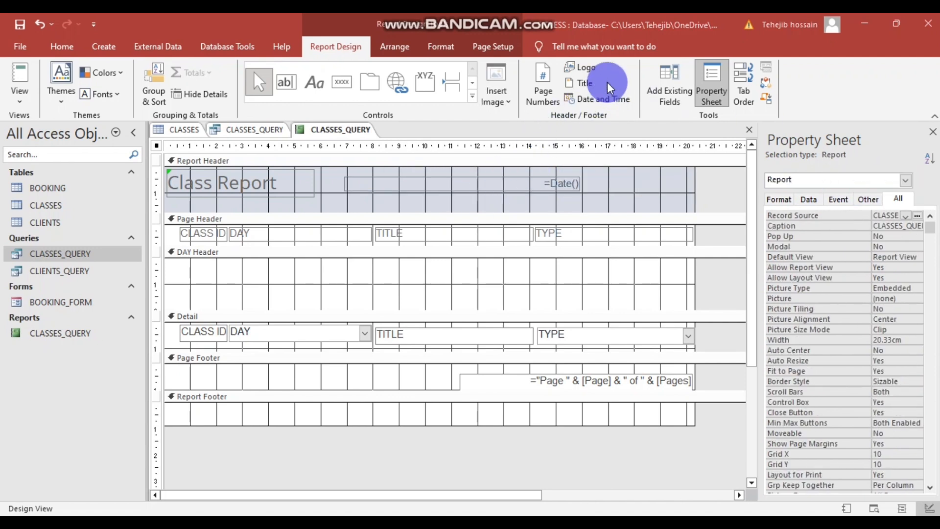
pyautogui.click(509, 185)
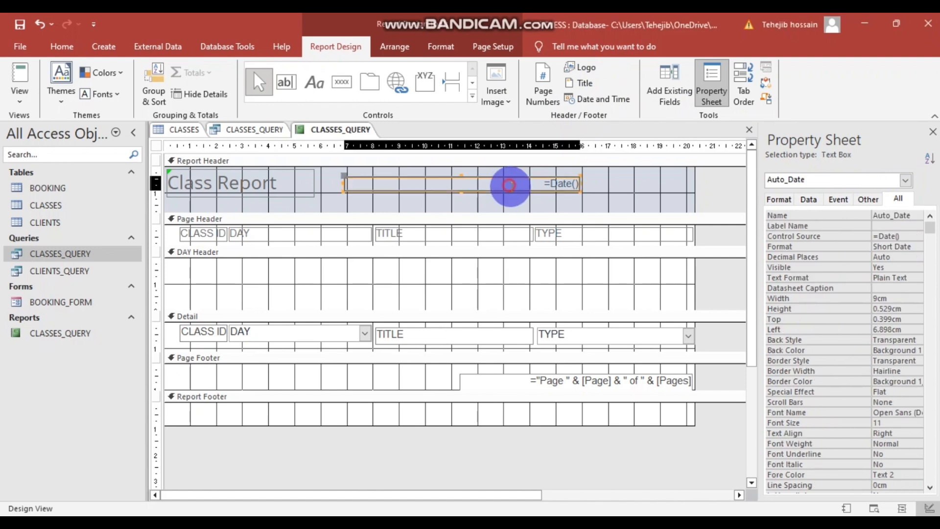
pyautogui.click(532, 192)
pyautogui.click(526, 183)
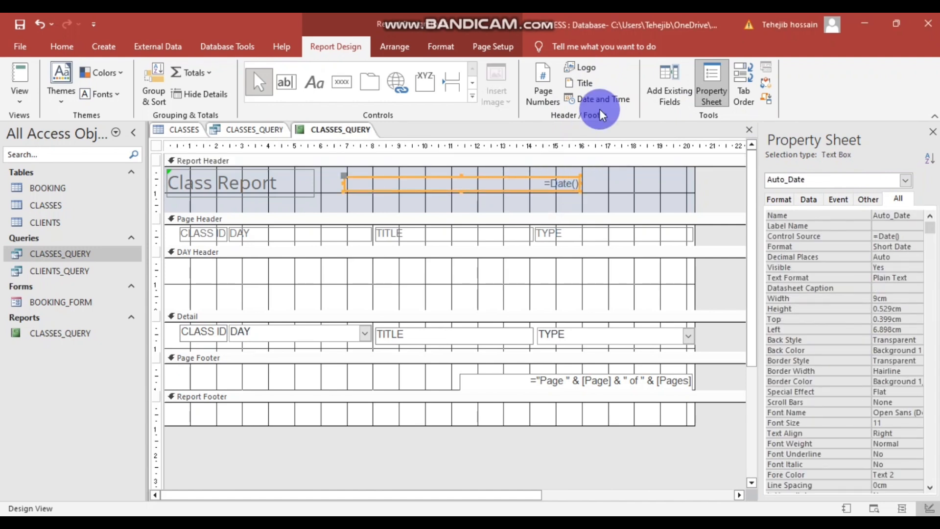
# - Re-insert the date, delete the =Time() box, and preview the report in Report View
pyautogui.click(595, 96)
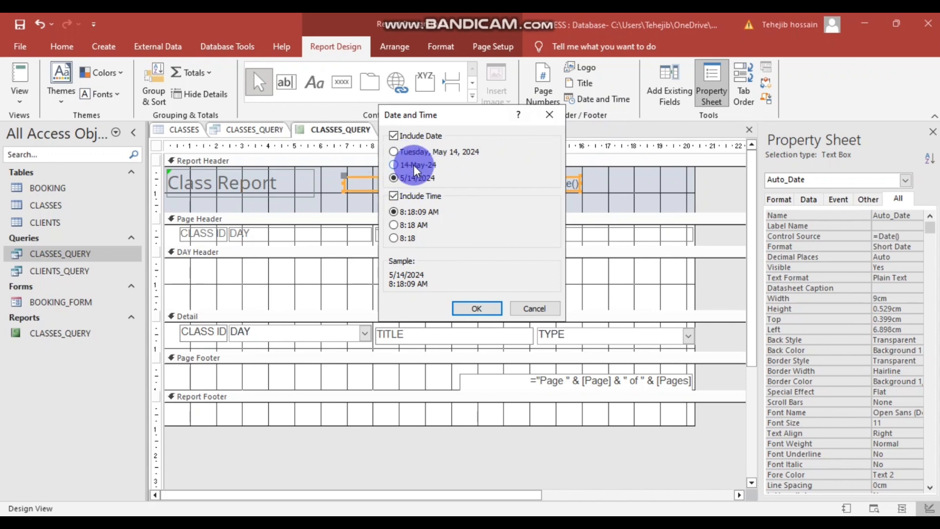
pyautogui.click(487, 311)
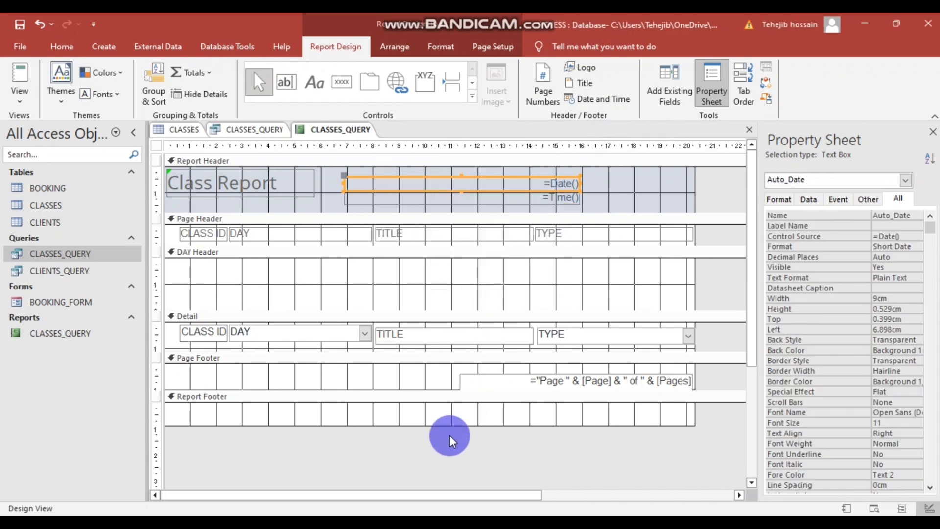
pyautogui.click(553, 199)
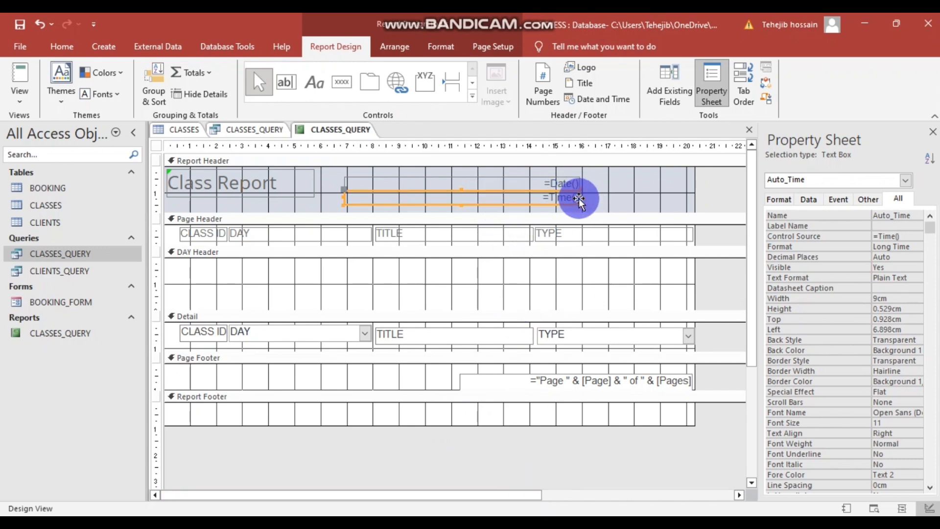
pyautogui.press('Delete')
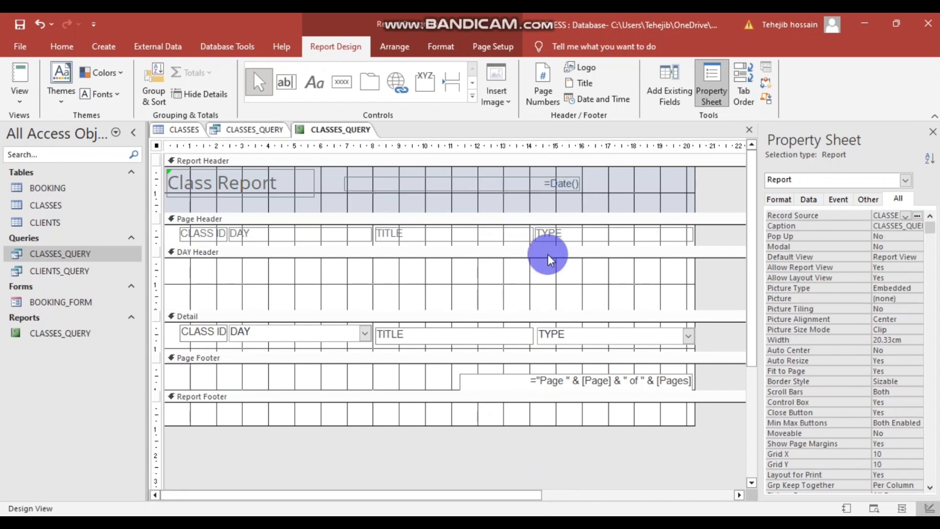
pyautogui.rightClick(360, 433)
pyautogui.click(410, 296)
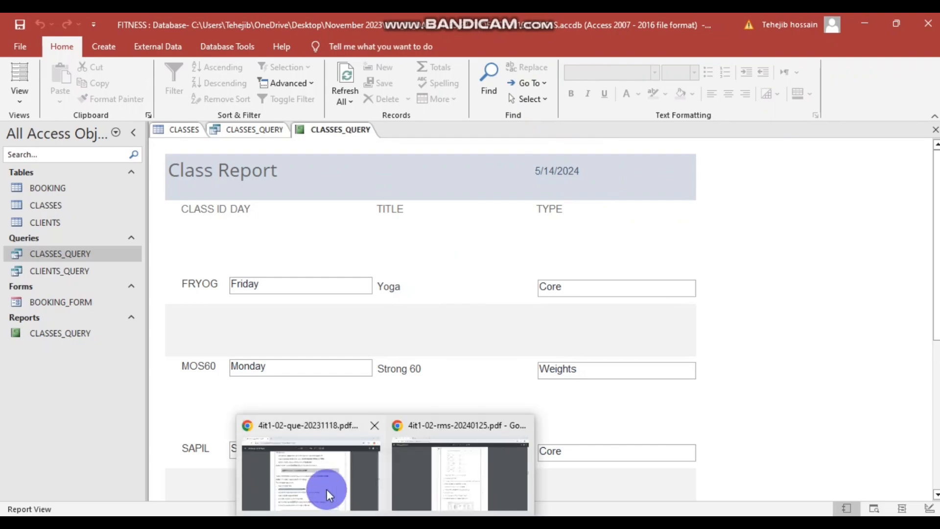
# - Highlight and reread the automated short-date requirement in the task PDF, then return to Access
pyautogui.click(325, 489)
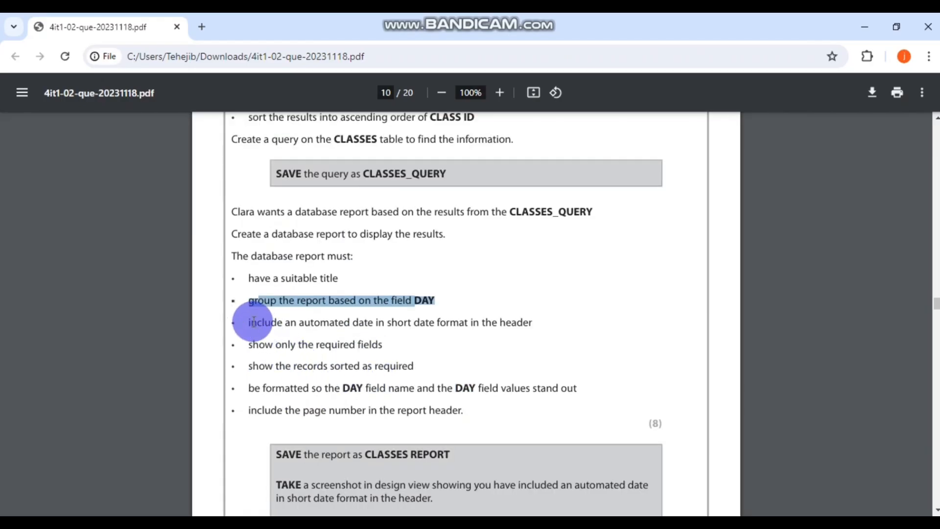
pyautogui.moveTo(250, 322); pyautogui.dragTo(532, 322)
pyautogui.scroll(-1, 531, 335)
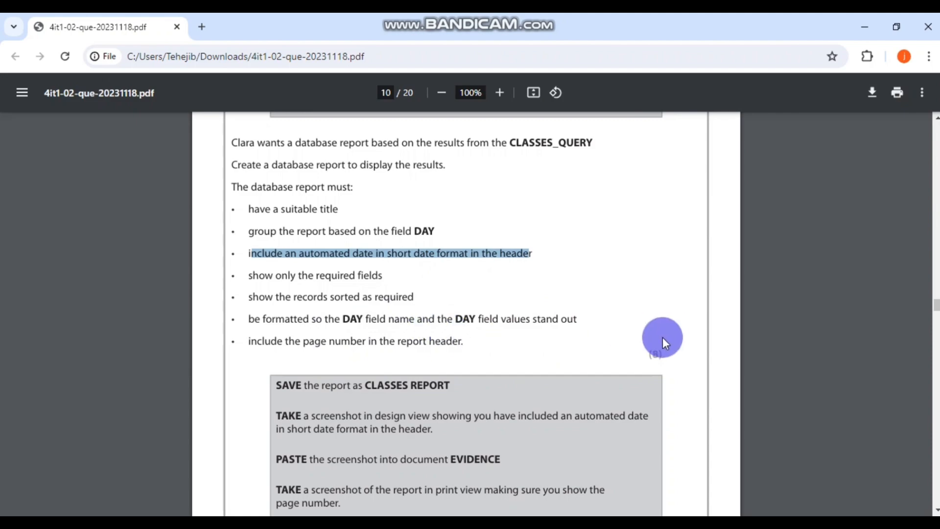
pyautogui.hotkey('alt', 'Tab')
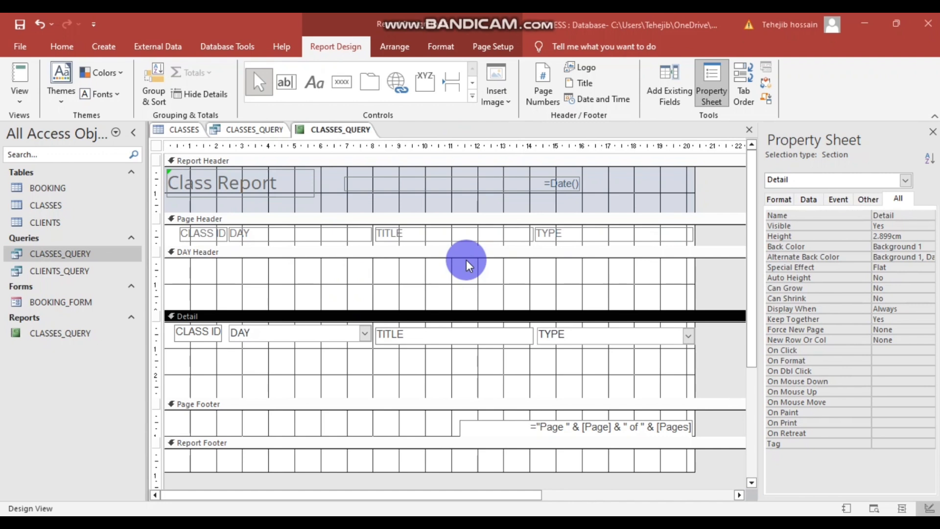
# - Collapse the DAY Header and drop the CLASS ID and DAY boxes lower in Detail
pyautogui.click(457, 286)
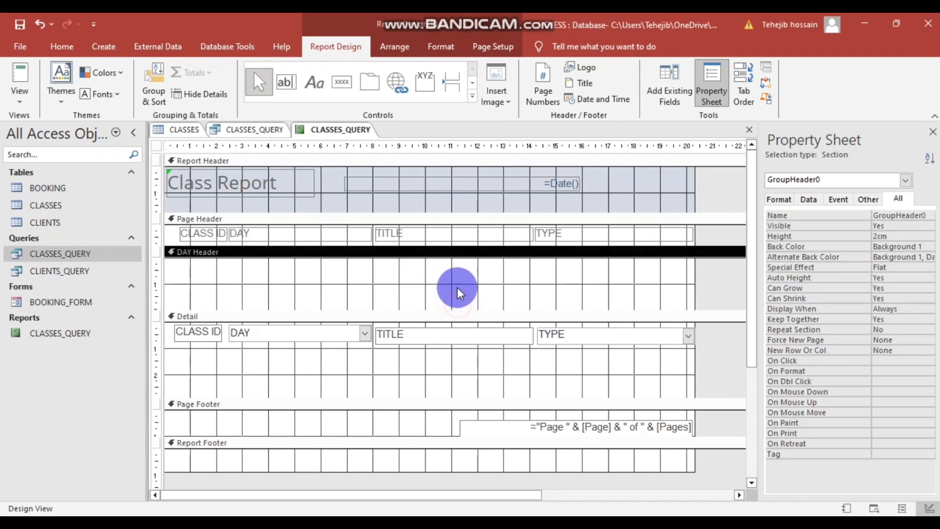
pyautogui.moveTo(321, 309); pyautogui.dragTo(206, 256)
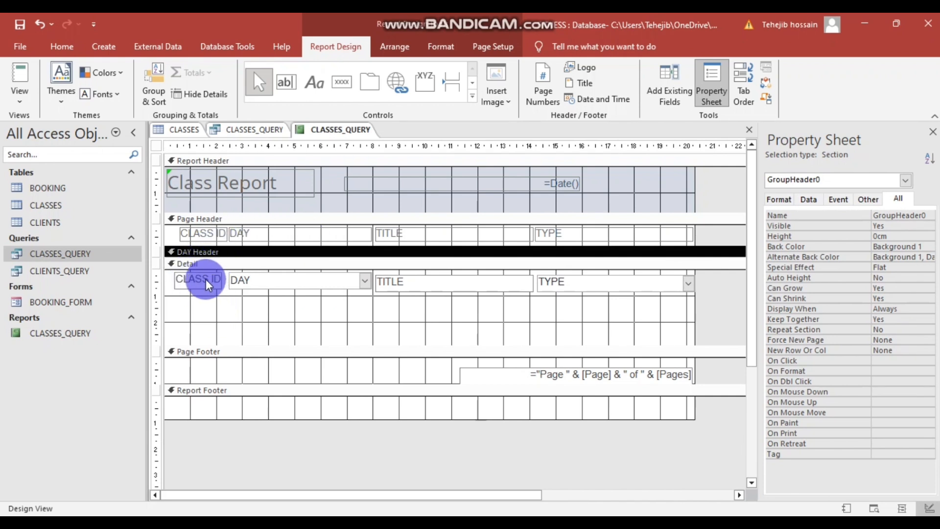
pyautogui.moveTo(205, 279); pyautogui.dragTo(224, 331)
pyautogui.moveTo(291, 281); pyautogui.dragTo(316, 332)
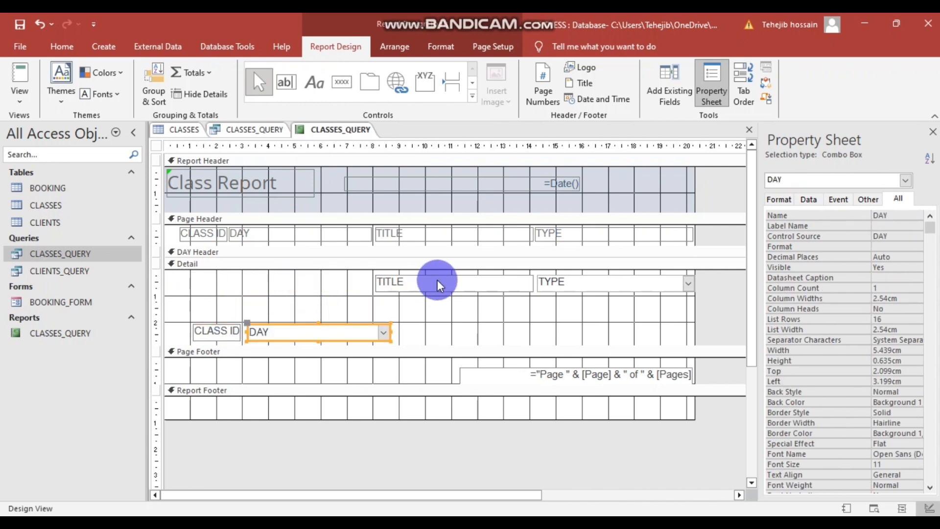
# - Line up TITLE and TYPE beside CLASS ID, with DAY placed on the row above
pyautogui.click(338, 342)
pyautogui.click(335, 326)
pyautogui.moveTo(335, 326); pyautogui.dragTo(283, 305)
pyautogui.moveTo(425, 284); pyautogui.dragTo(300, 333)
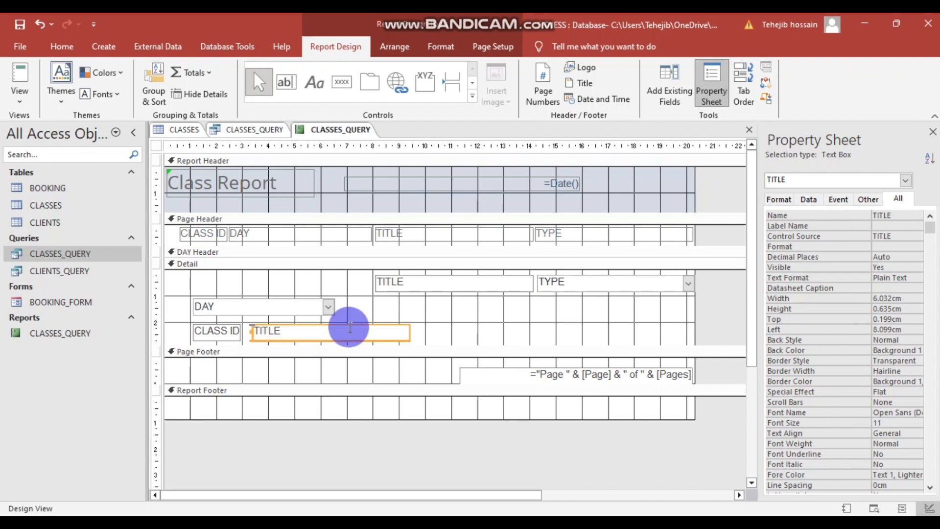
pyautogui.moveTo(572, 284); pyautogui.dragTo(460, 334)
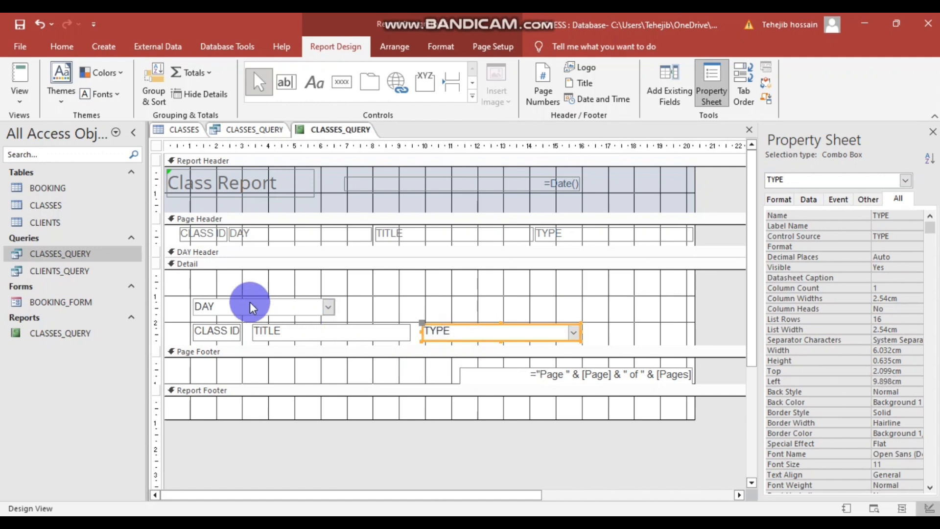
pyautogui.moveTo(249, 306); pyautogui.dragTo(375, 280)
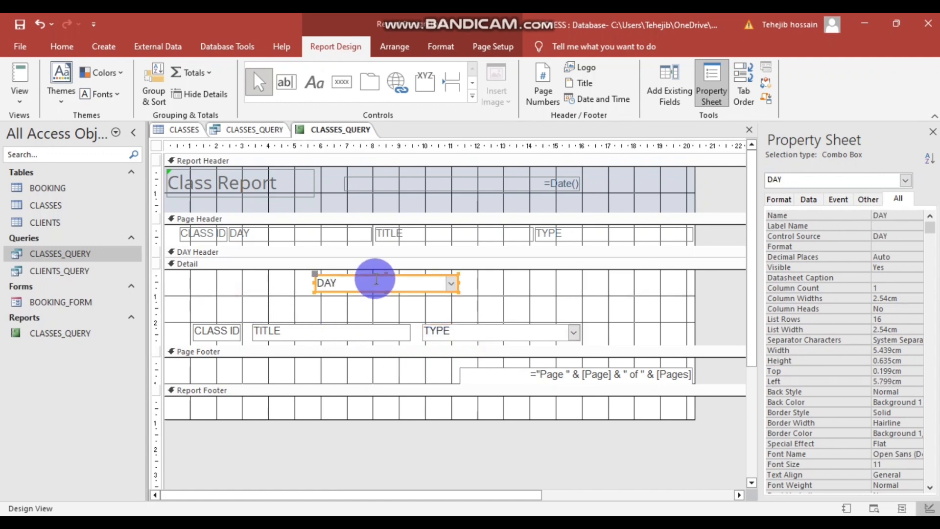
pyautogui.click(275, 232)
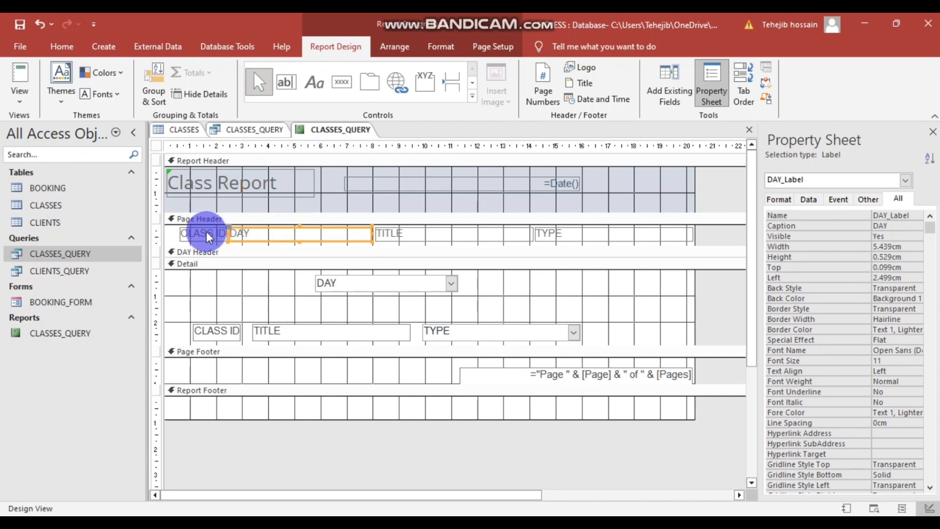
# - Move the CLASS ID, TITLE, TYPE and DAY labels from the Page Header into Detail
pyautogui.moveTo(207, 235); pyautogui.dragTo(220, 308)
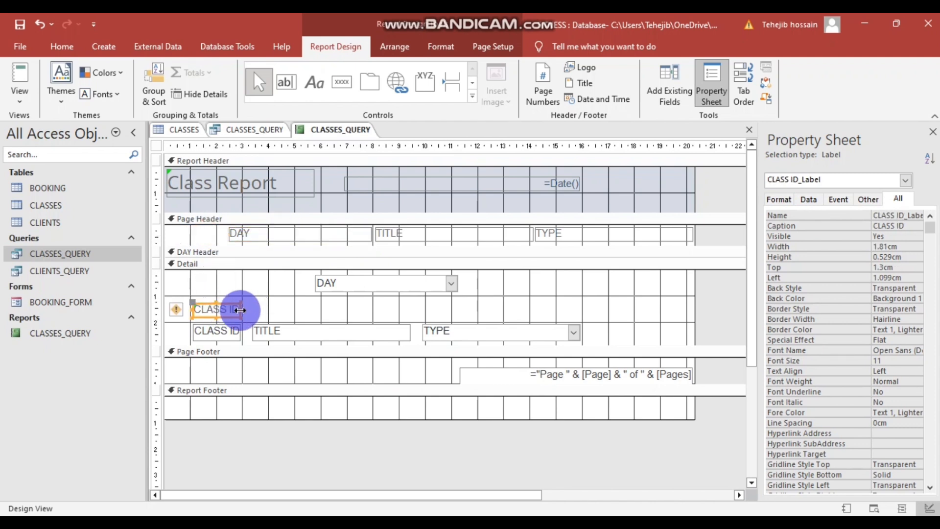
pyautogui.click(242, 308)
pyautogui.click(266, 305)
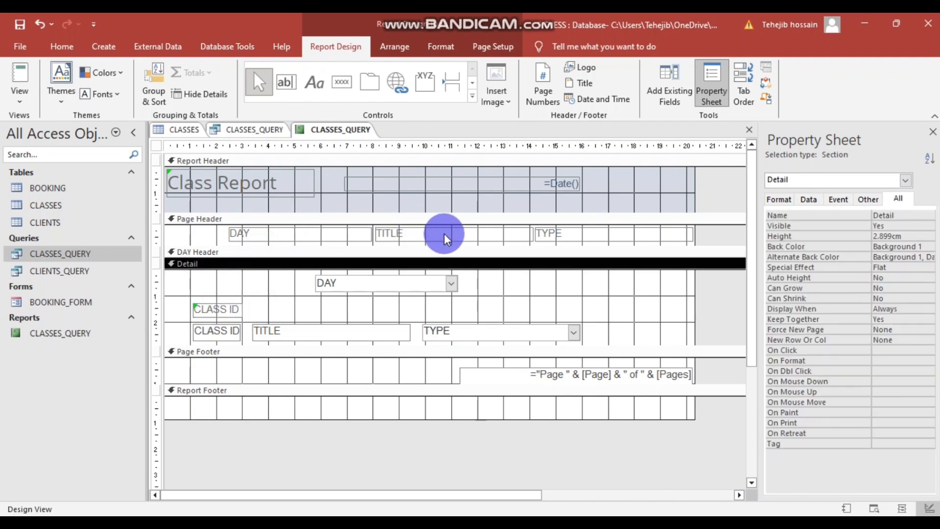
pyautogui.moveTo(444, 233); pyautogui.dragTo(323, 310)
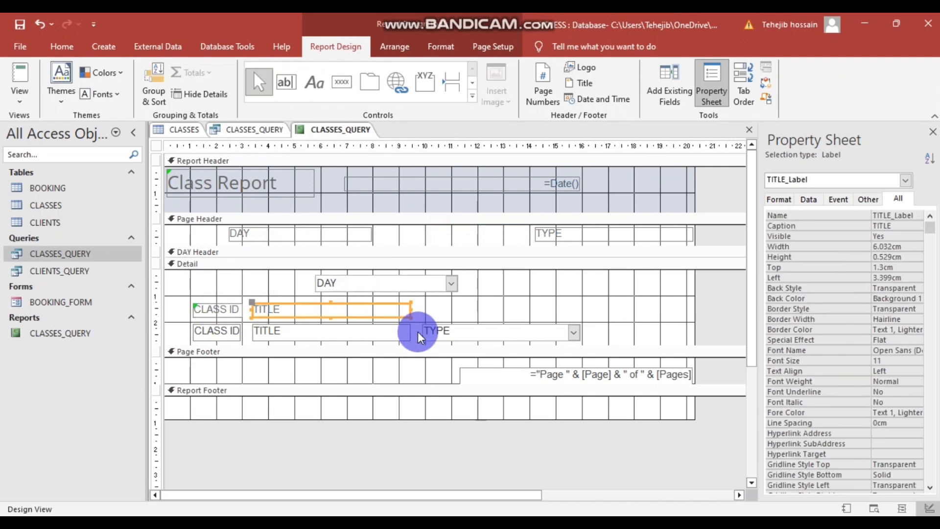
pyautogui.moveTo(563, 236); pyautogui.dragTo(477, 309)
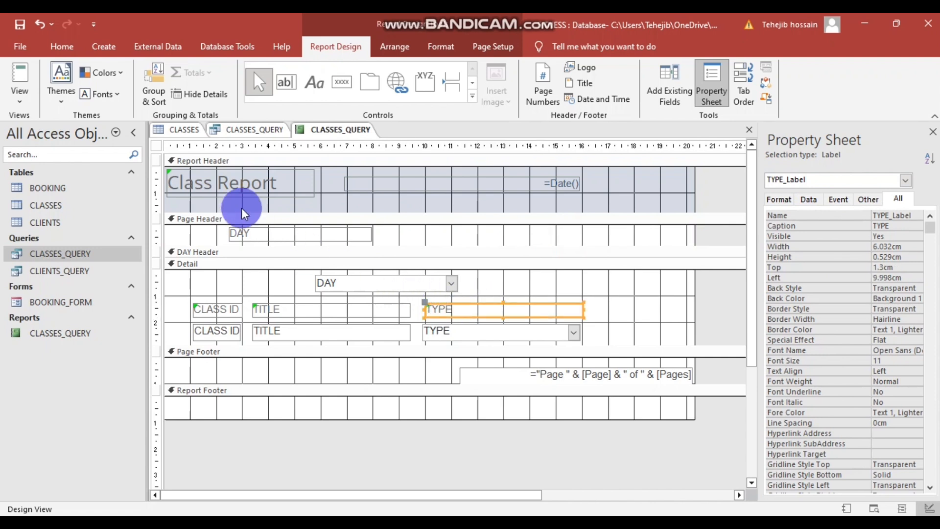
pyautogui.moveTo(269, 235); pyautogui.dragTo(248, 280)
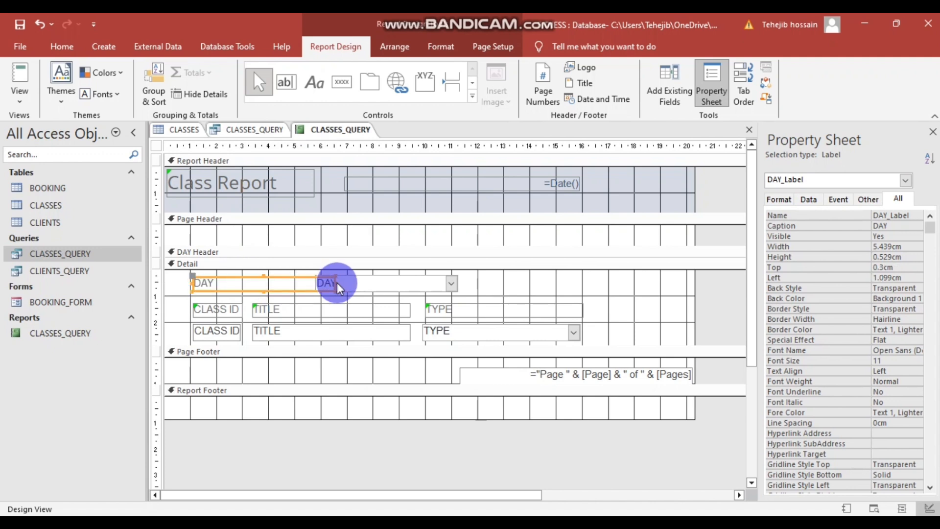
# - Narrow the DAY label, set the DAY value box beside it in bold, and collapse the Page Header
pyautogui.moveTo(333, 284); pyautogui.dragTo(240, 284)
pyautogui.moveTo(371, 281); pyautogui.dragTo(310, 283)
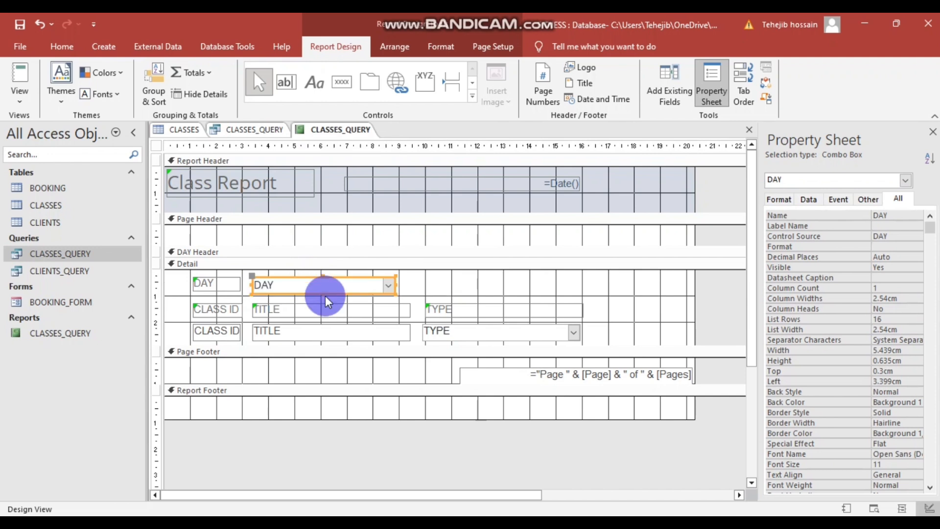
pyautogui.click(315, 431)
pyautogui.click(273, 284)
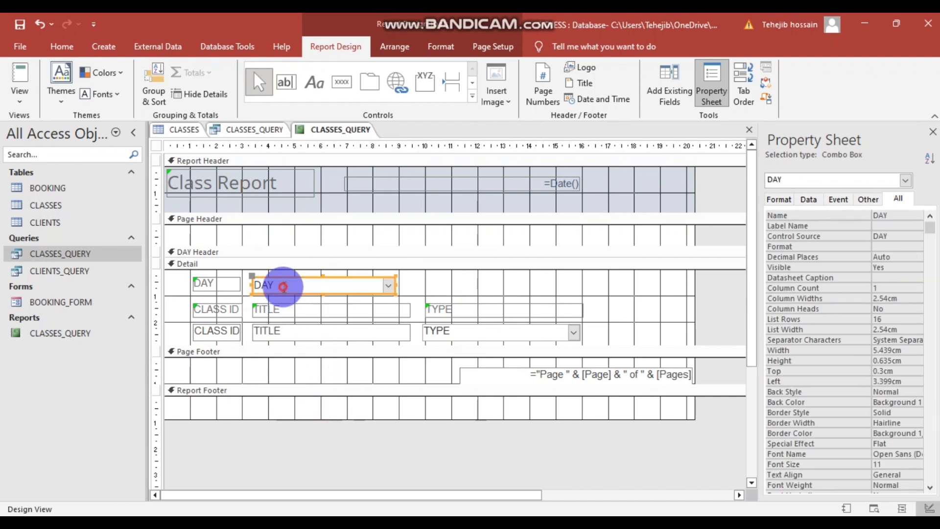
pyautogui.doubleClick(255, 284)
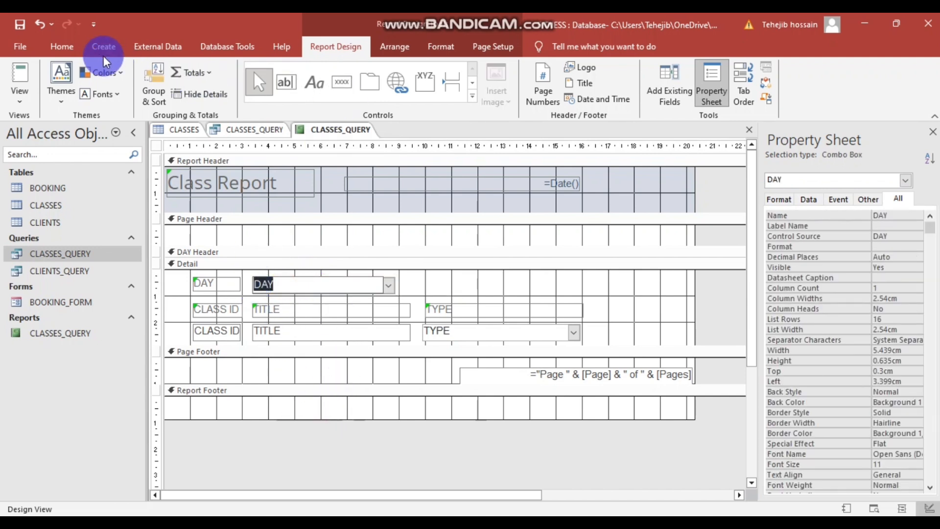
pyautogui.click(61, 46)
pyautogui.click(571, 93)
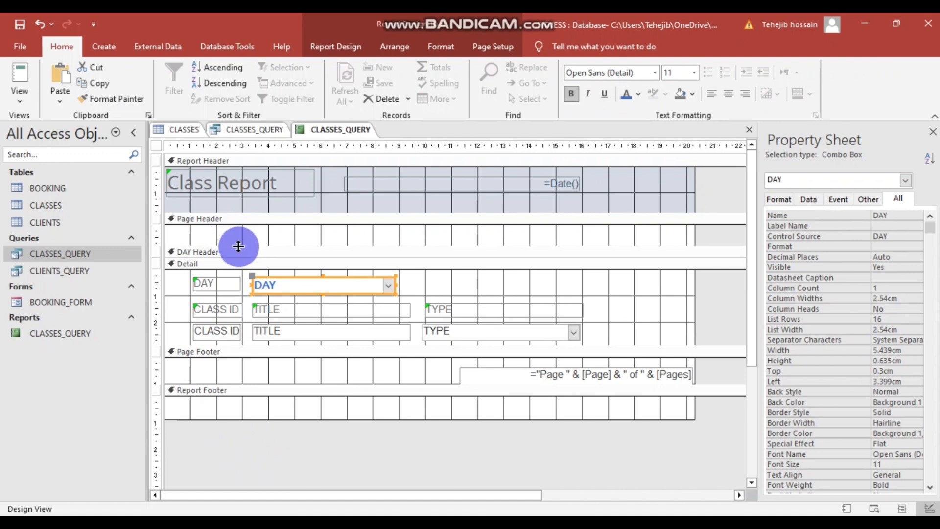
pyautogui.click(320, 240)
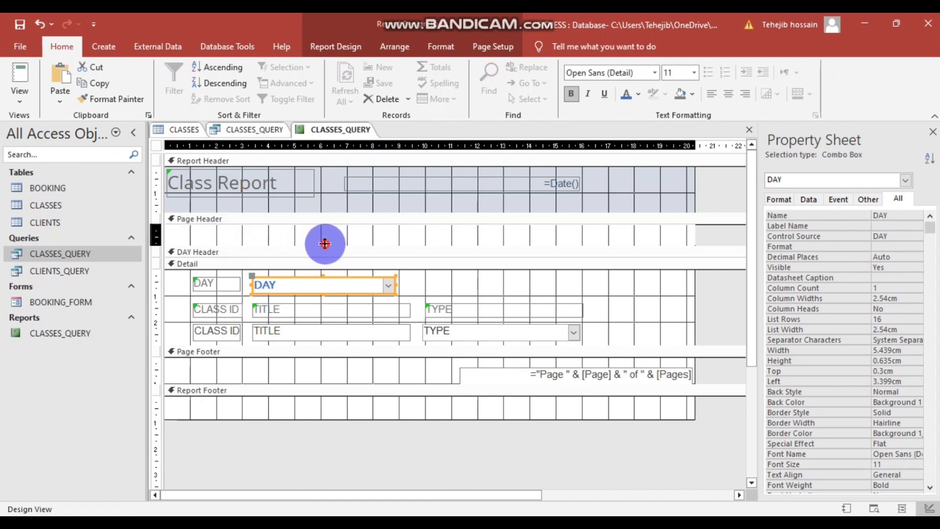
pyautogui.moveTo(331, 214); pyautogui.dragTo(332, 216)
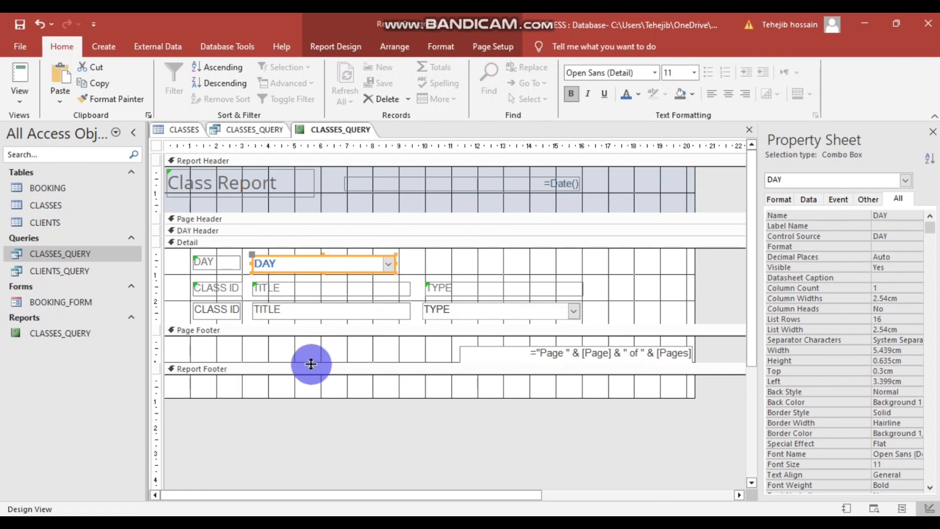
# - Review the DAY-grouped records in Report View and compare them against the task PDF
pyautogui.rightClick(613, 424)
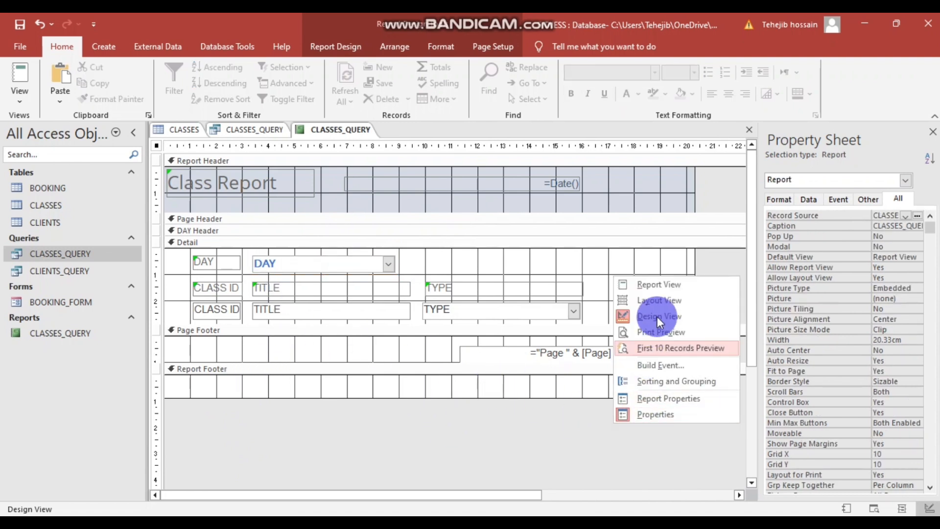
pyautogui.click(657, 284)
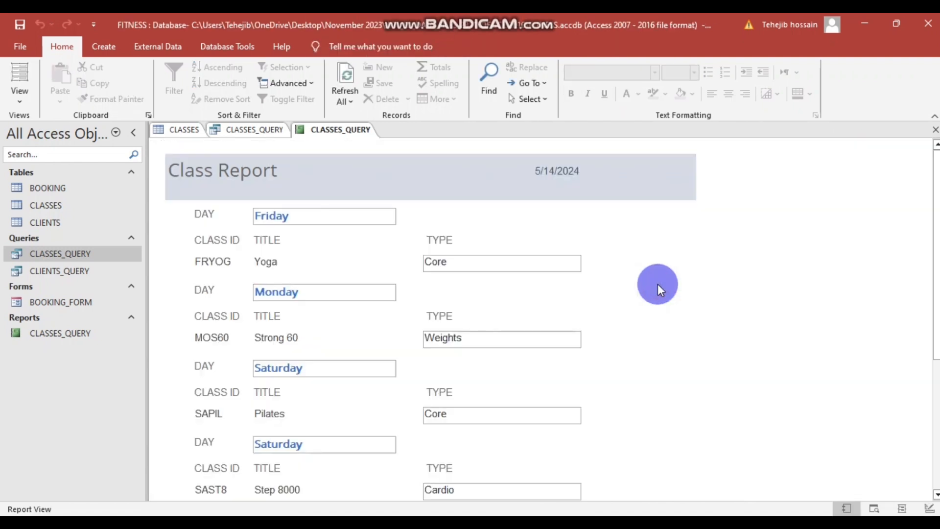
pyautogui.scroll(-1, 682, 328)
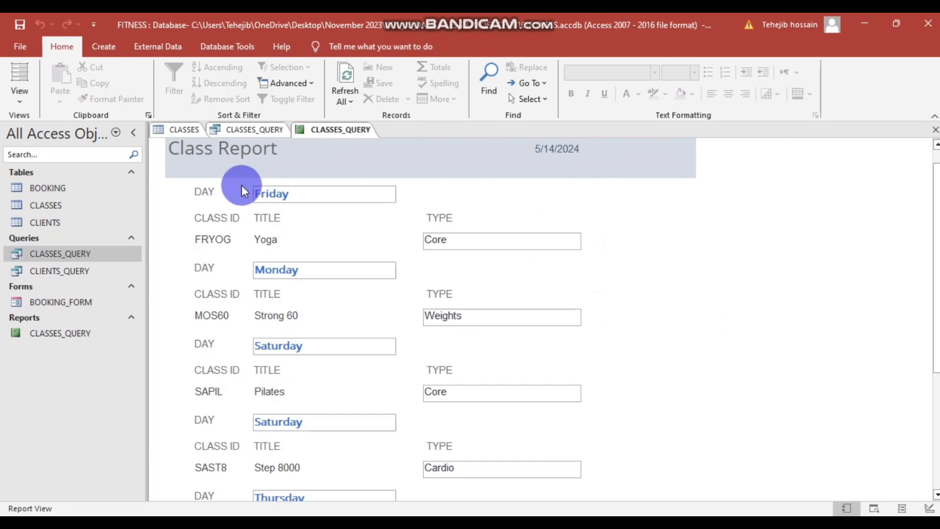
pyautogui.scroll(1, 465, 310)
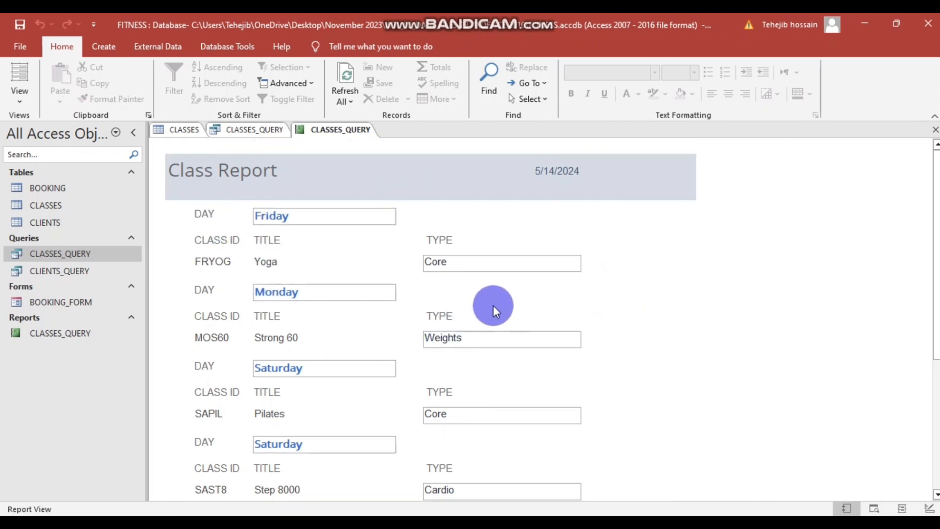
pyautogui.scroll(-5, 633, 290)
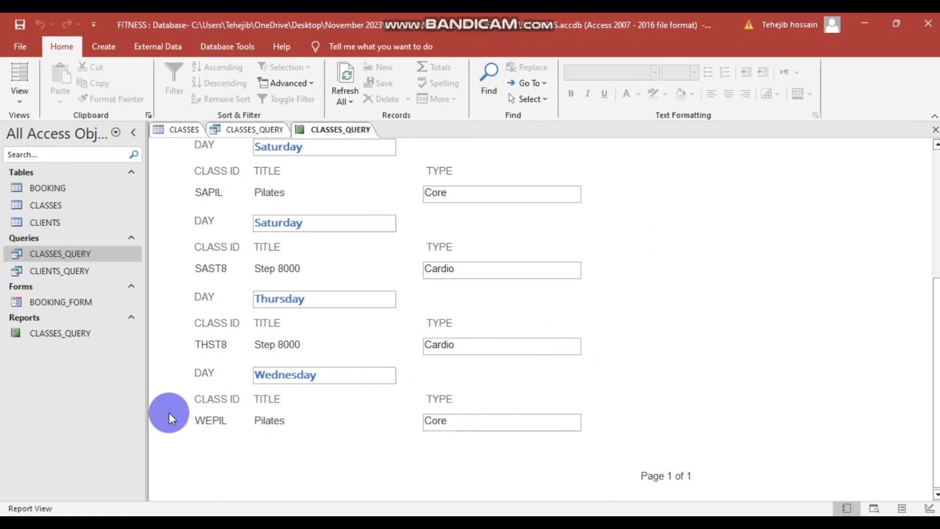
pyautogui.scroll(-1, 211, 293)
pyautogui.scroll(6, 222, 308)
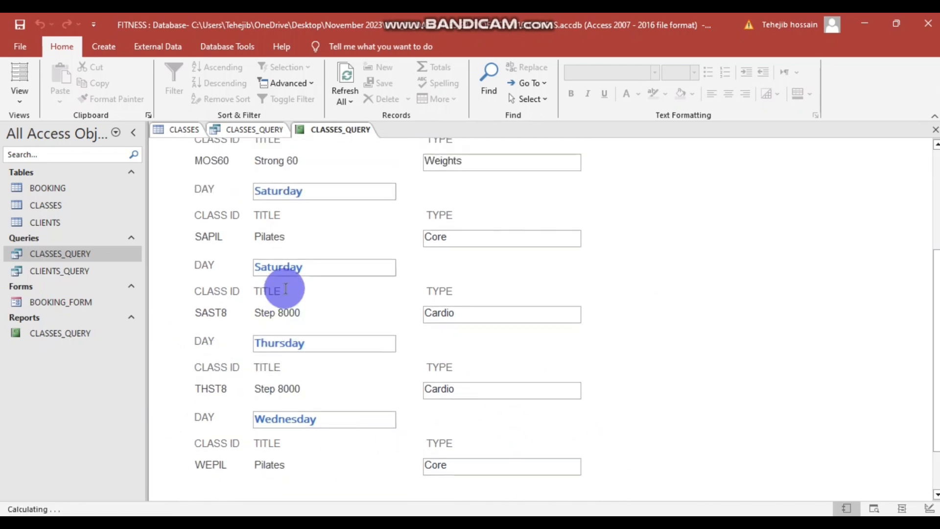
pyautogui.scroll(5, 292, 215)
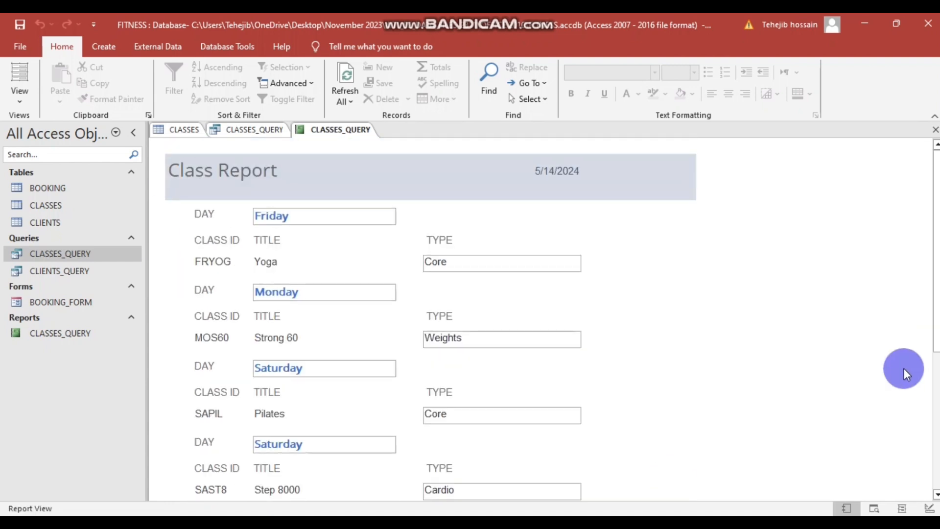
pyautogui.scroll(-2, 845, 380)
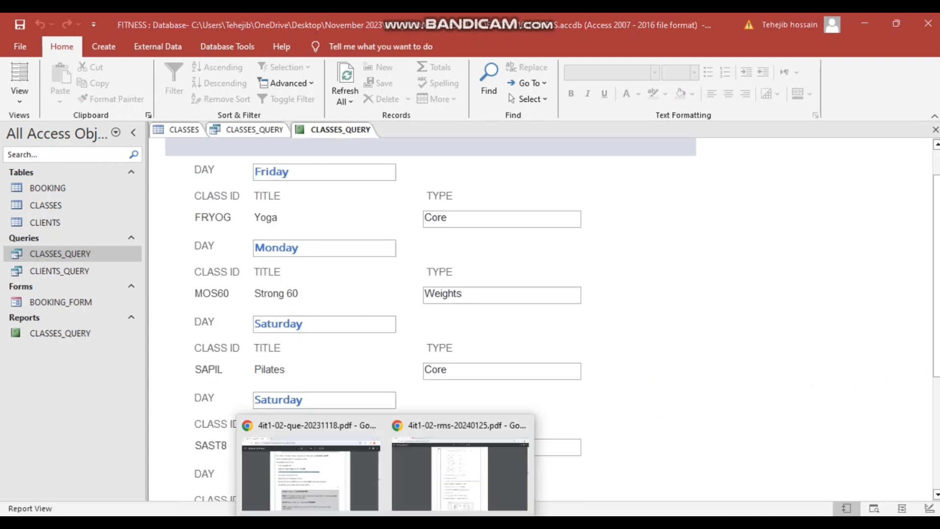
pyautogui.click(315, 472)
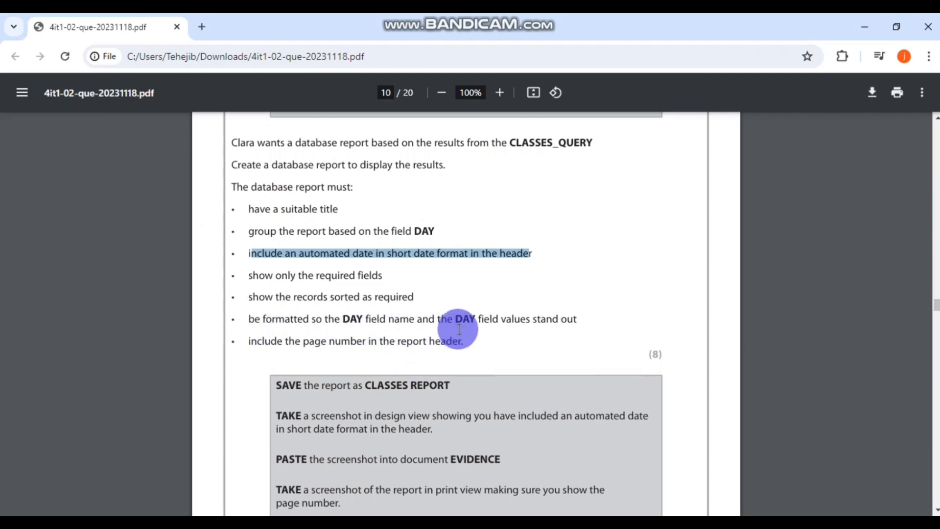
pyautogui.click(415, 524)
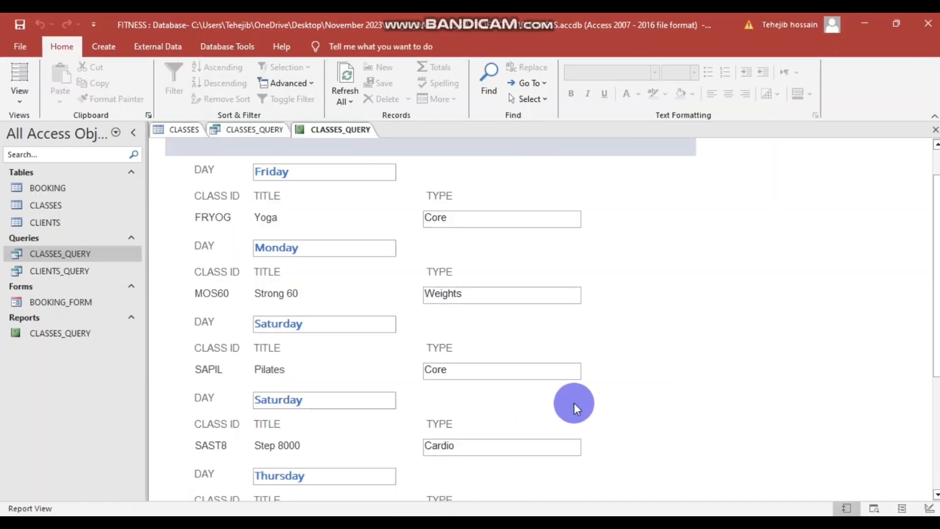
# - Switch the Class Report back to Design View
pyautogui.scroll(-3, 545, 226)
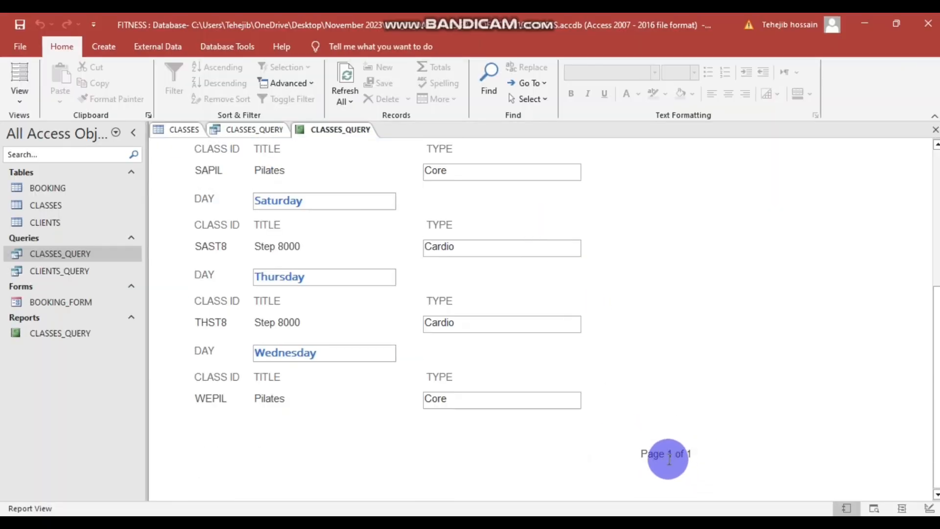
pyautogui.scroll(1, 668, 457)
pyautogui.scroll(3, 668, 457)
pyautogui.rightClick(636, 218)
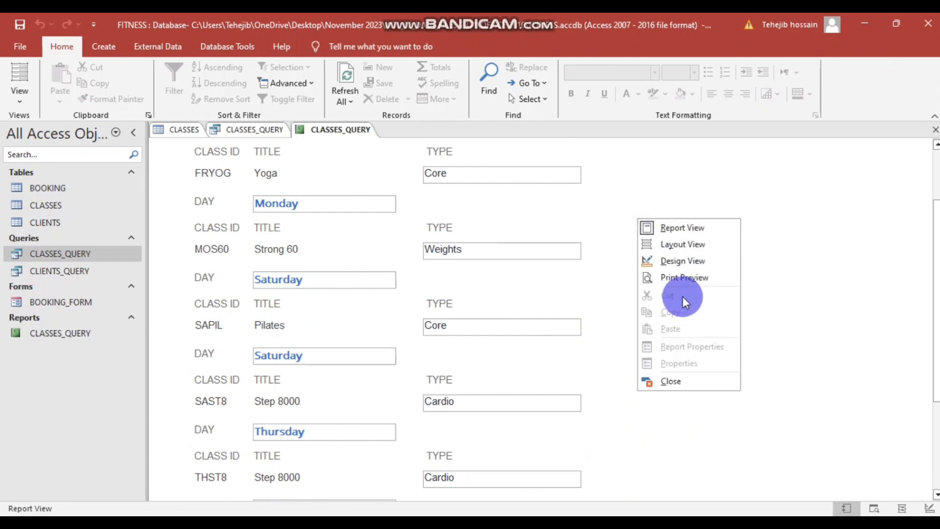
pyautogui.click(680, 261)
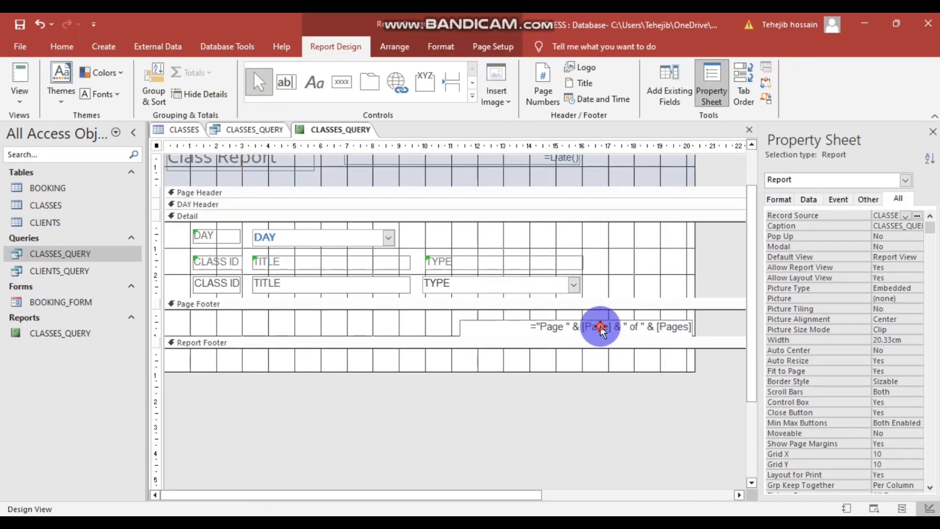
# - Copy the Page Footer's page-number box into the Report Header beside =Date()
pyautogui.click(600, 326)
pyautogui.rightClick(601, 326)
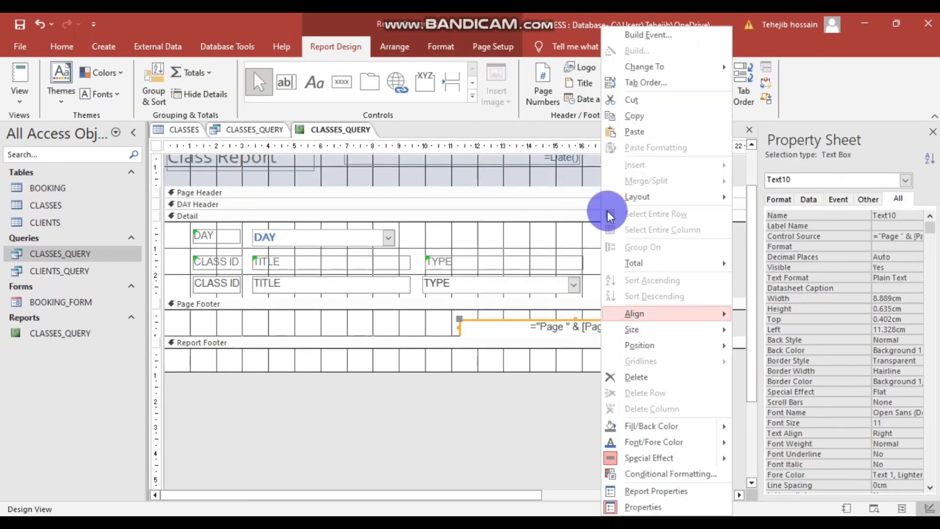
pyautogui.click(617, 116)
pyautogui.scroll(-5, 598, 205)
pyautogui.scroll(5, 599, 206)
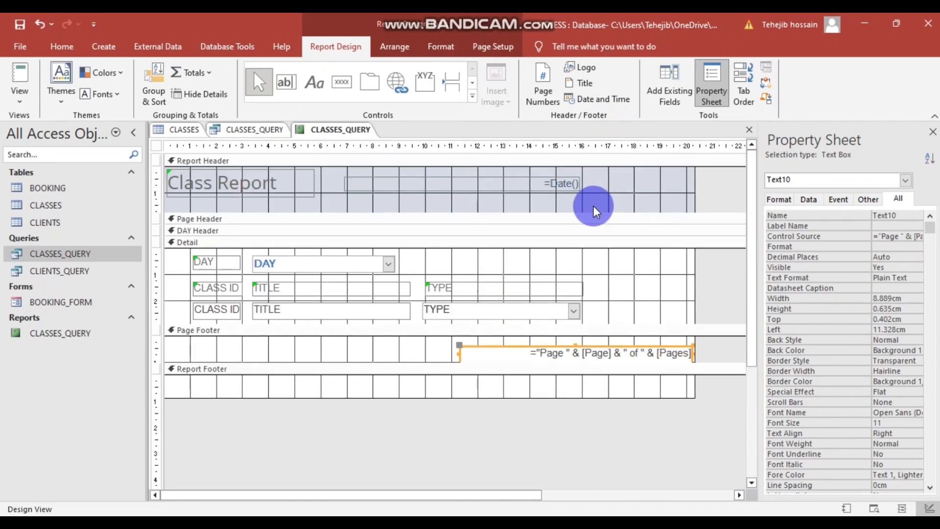
pyautogui.click(608, 187)
pyautogui.rightClick(612, 188)
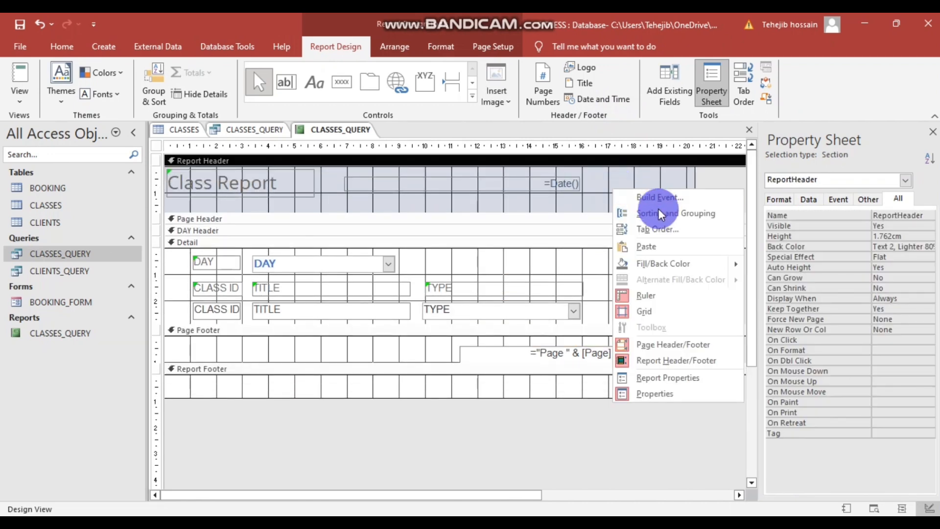
pyautogui.click(646, 246)
pyautogui.click(336, 193)
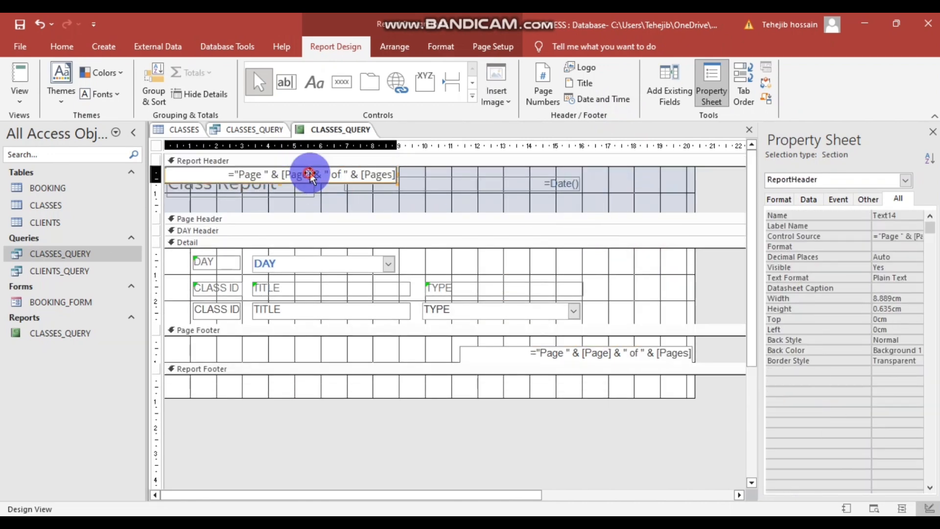
pyautogui.moveTo(311, 172); pyautogui.dragTo(616, 189)
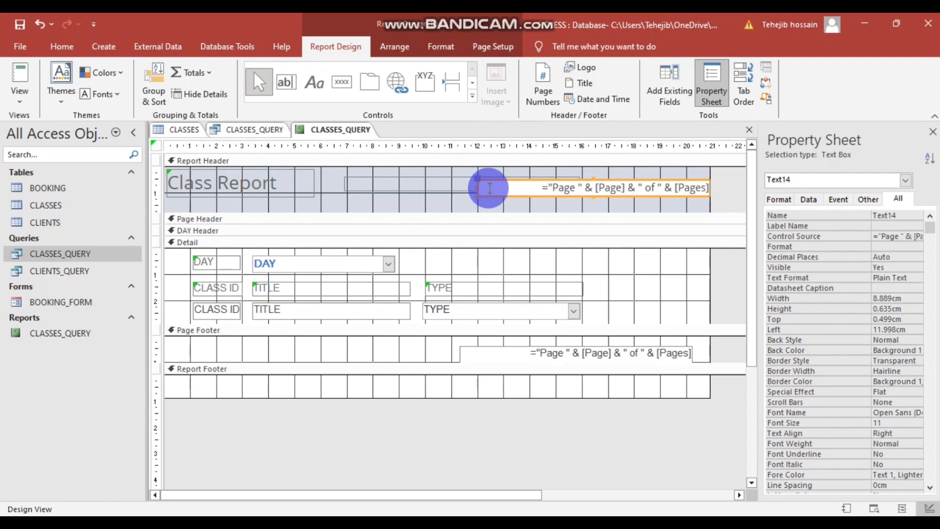
pyautogui.click(570, 191)
pyautogui.click(464, 183)
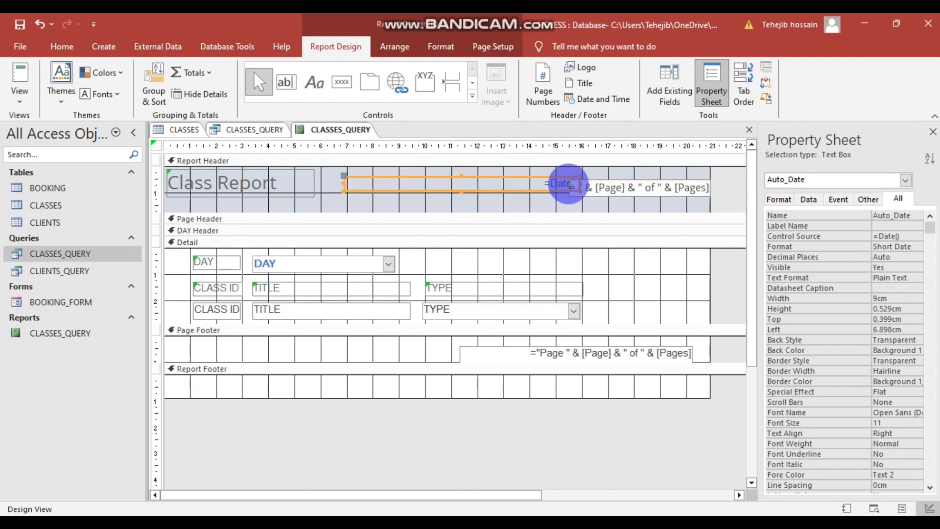
# - Narrow the date box and trim the header copy's expression down to ="Page "
pyautogui.moveTo(582, 184); pyautogui.dragTo(488, 185)
pyautogui.moveTo(615, 189); pyautogui.dragTo(464, 186)
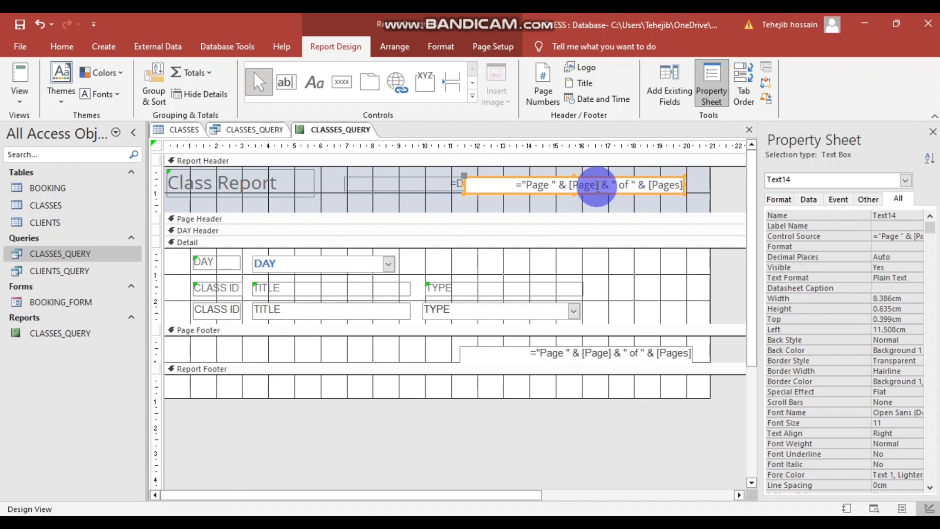
pyautogui.click(558, 183)
pyautogui.moveTo(558, 183); pyautogui.dragTo(639, 184)
pyautogui.click(615, 184)
pyautogui.press('BackSpace')
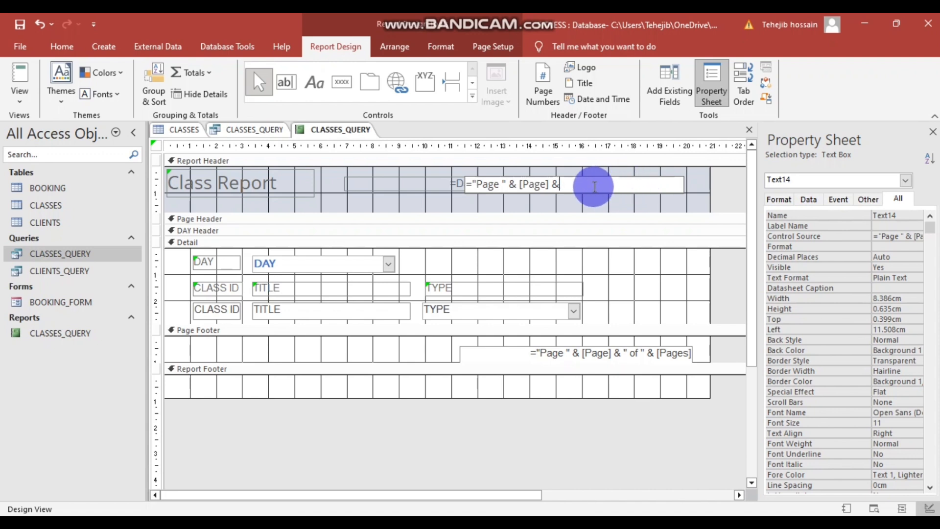
pyautogui.press('BackSpace')
pyautogui.press('BackSpace')
pyautogui.moveTo(564, 183); pyautogui.dragTo(498, 184)
pyautogui.press('BackSpace')
# - Resize and nudge the header Page box, then preview the report in Report View
pyautogui.click(633, 196)
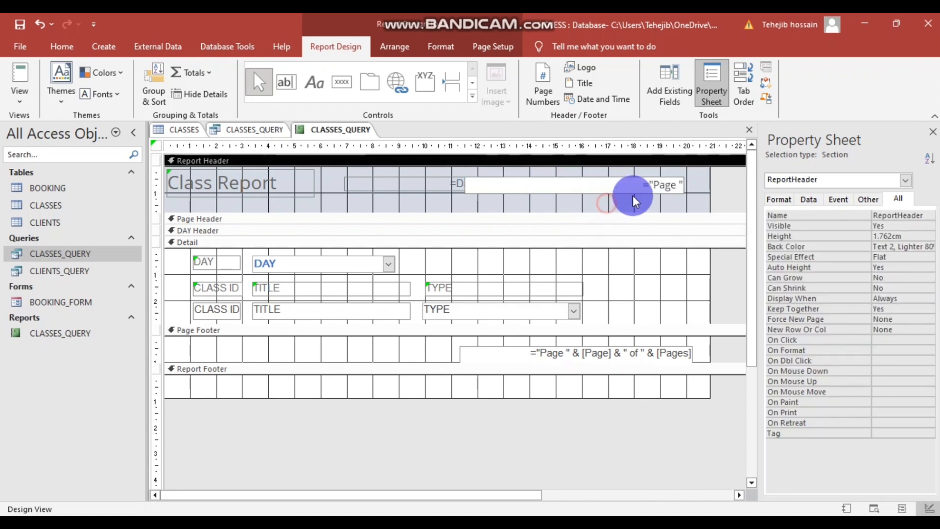
pyautogui.click(471, 189)
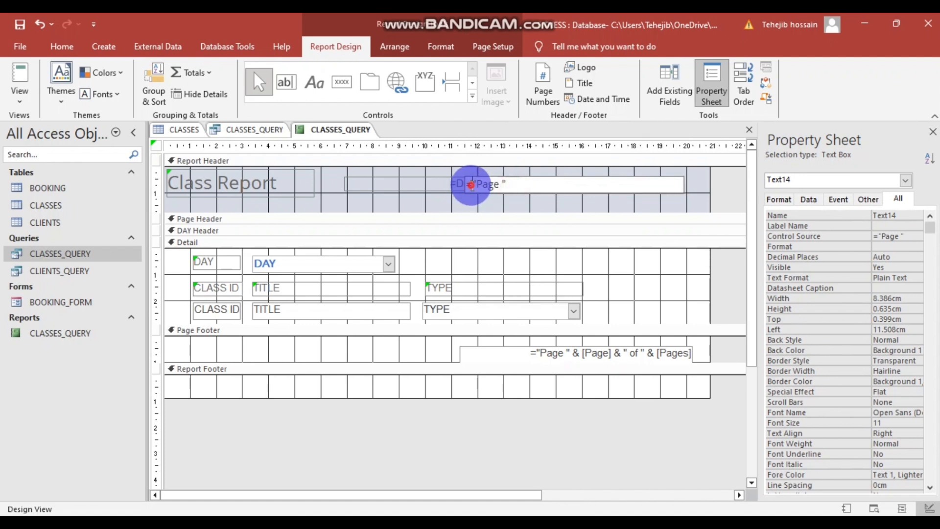
pyautogui.click(541, 199)
pyautogui.click(479, 185)
pyautogui.moveTo(466, 184); pyautogui.dragTo(518, 184)
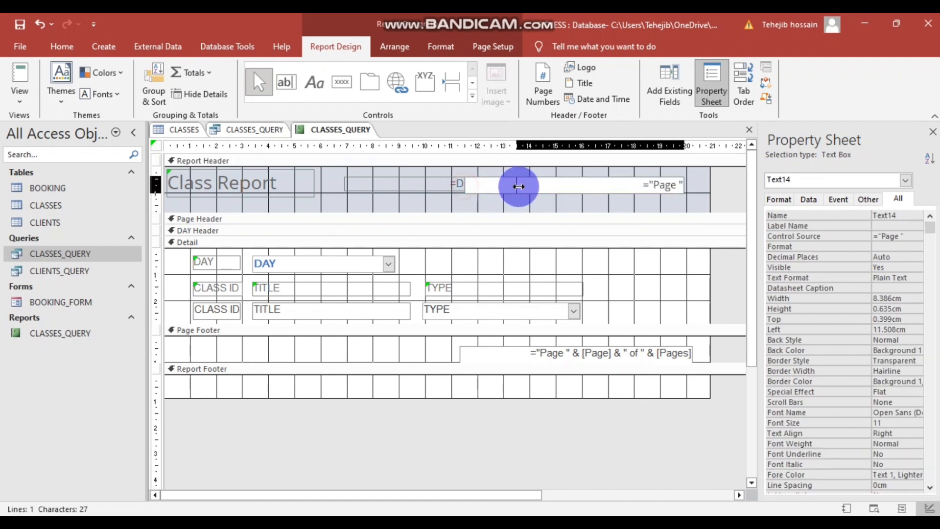
pyautogui.click(585, 199)
pyautogui.click(611, 184)
pyautogui.moveTo(606, 182); pyautogui.dragTo(601, 179)
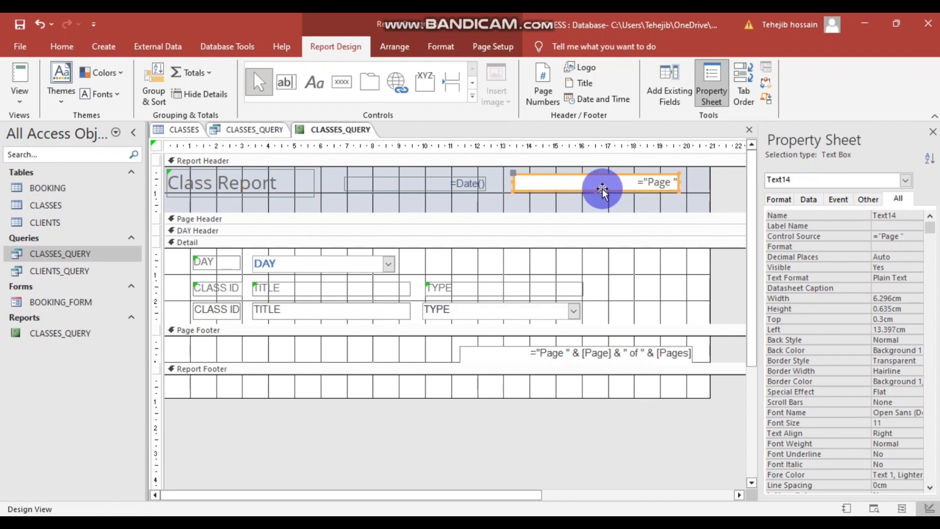
pyautogui.click(600, 197)
pyautogui.rightClick(639, 437)
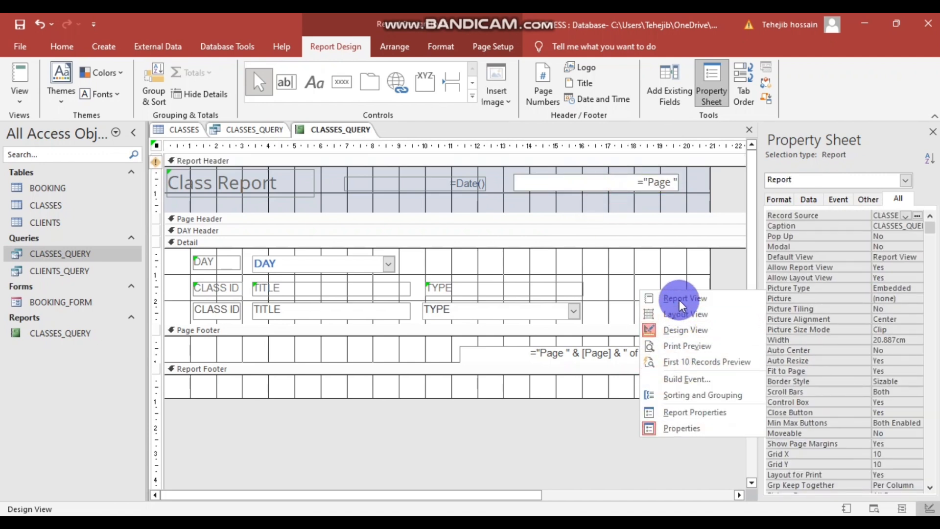
pyautogui.click(680, 300)
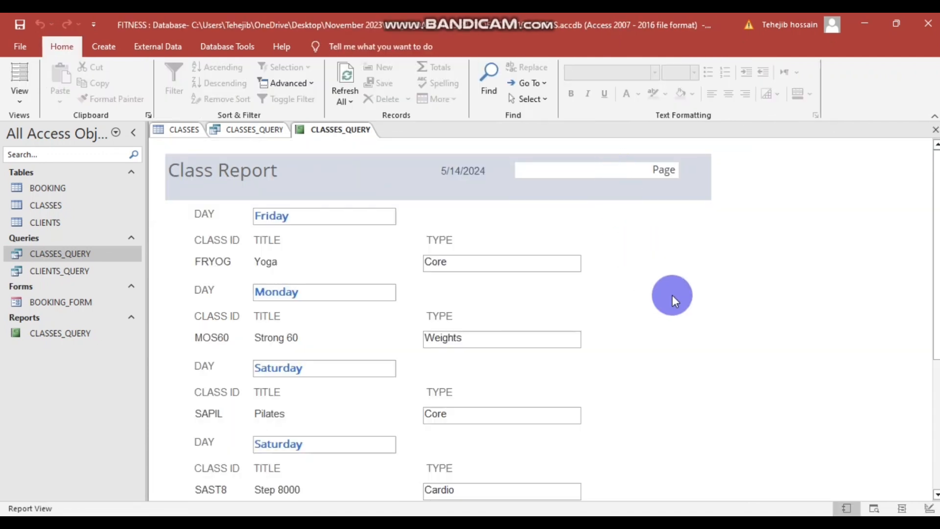
# - In Design View, undo and trim the header page expression to ="Page " & [Page]
pyautogui.rightClick(668, 321)
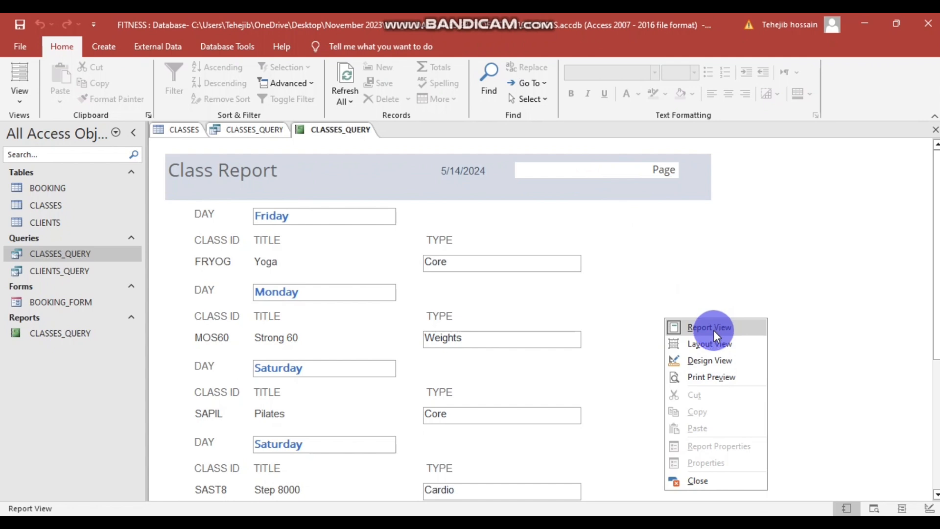
pyautogui.click(709, 360)
pyautogui.hotkey('ctrl', 'z')
pyautogui.hotkey('ctrl', 'z')
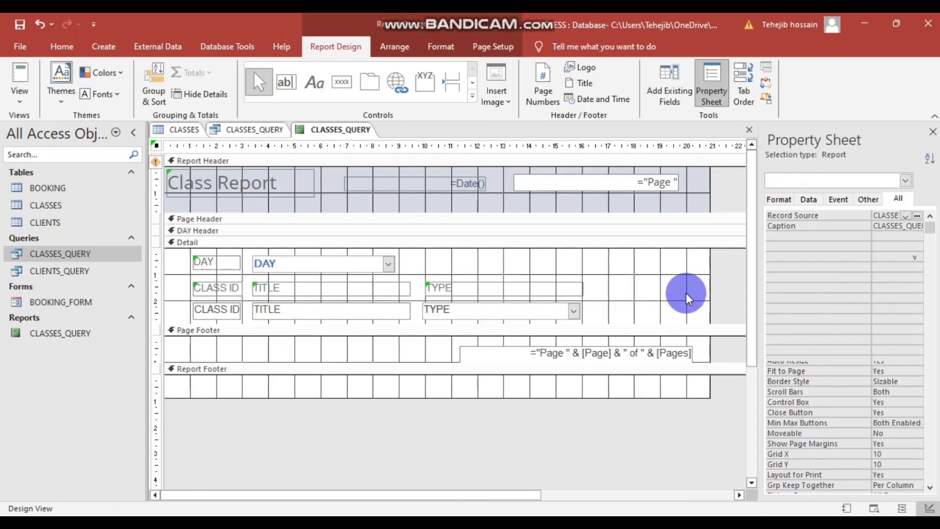
pyautogui.click(676, 258)
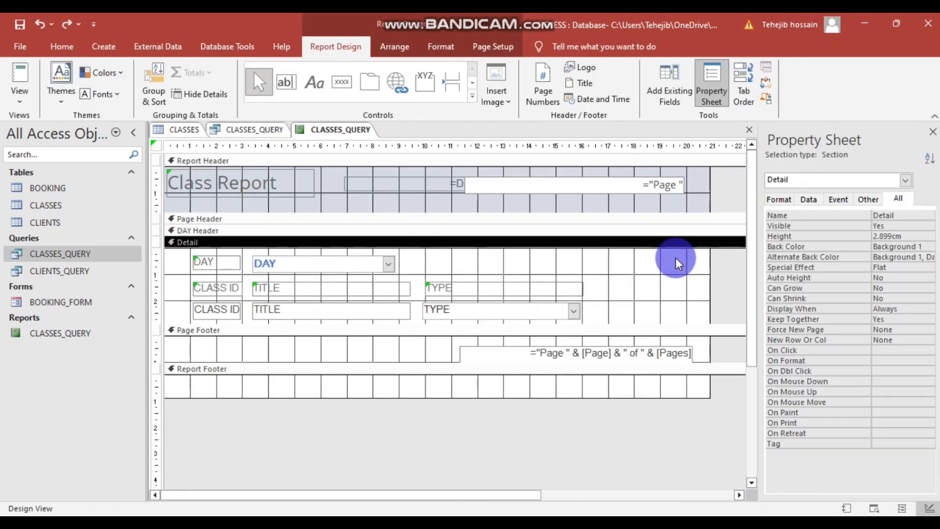
pyautogui.click(667, 217)
pyautogui.click(647, 206)
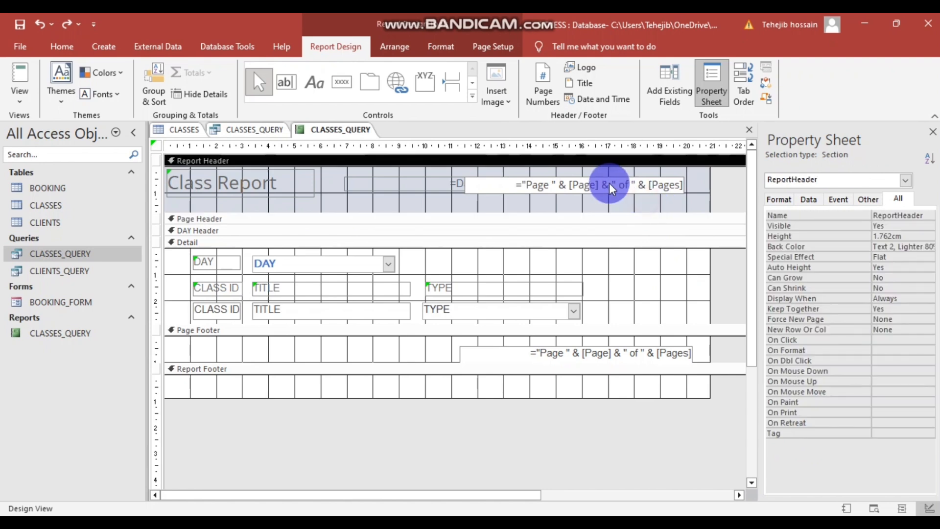
pyautogui.click(608, 184)
pyautogui.click(601, 186)
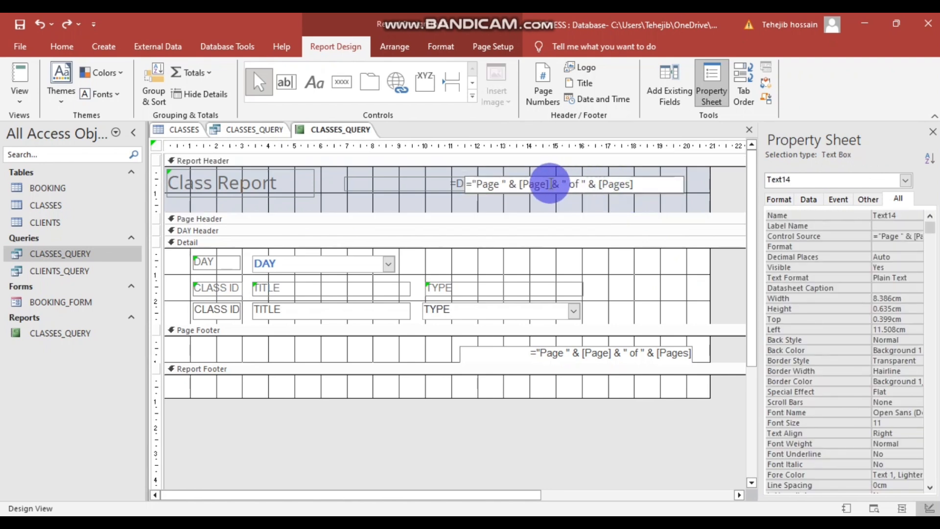
pyautogui.moveTo(550, 184); pyautogui.dragTo(639, 184)
pyautogui.press('Delete')
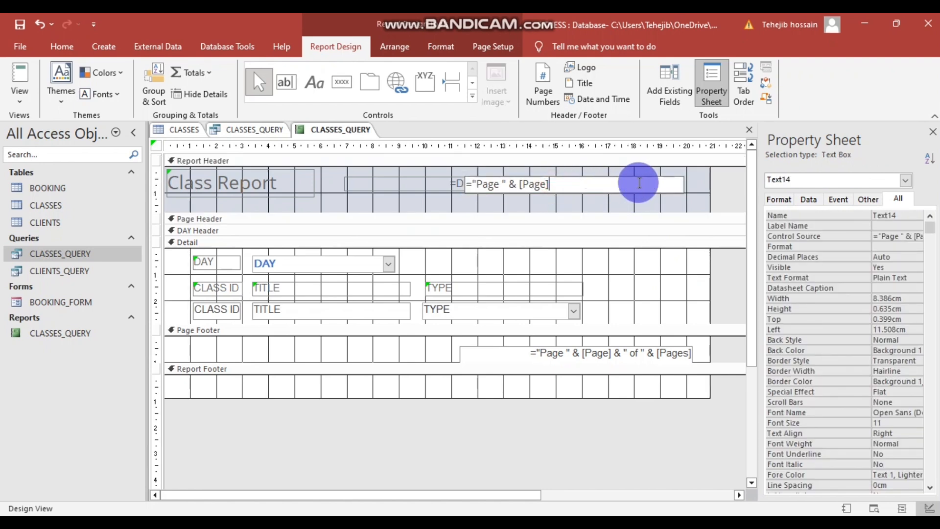
pyautogui.click(612, 443)
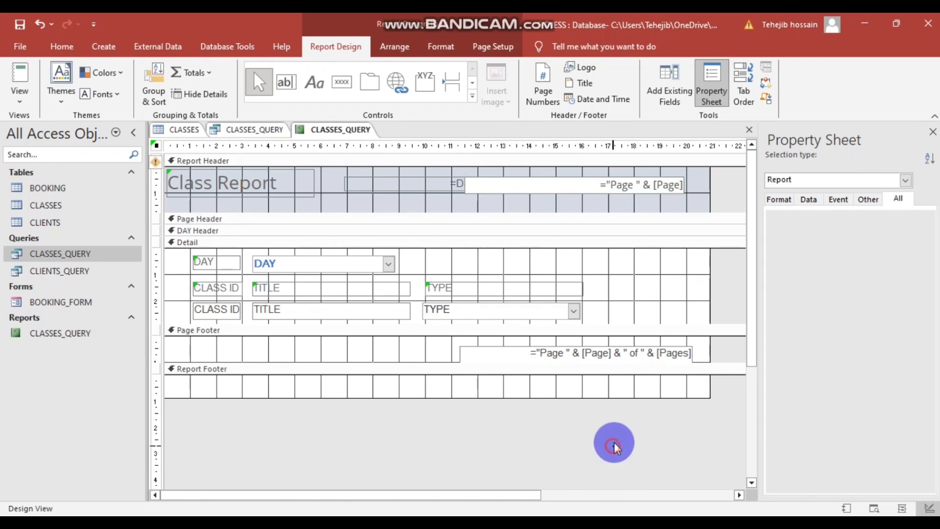
# - Preview the report to confirm "Page 1" beside the date, then return to Design View
pyautogui.rightClick(567, 444)
pyautogui.click(592, 302)
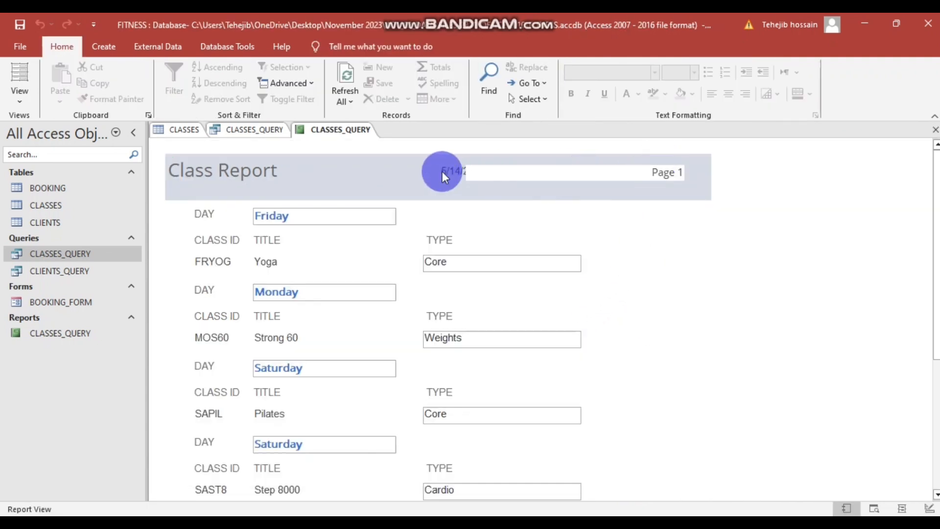
pyautogui.rightClick(646, 298)
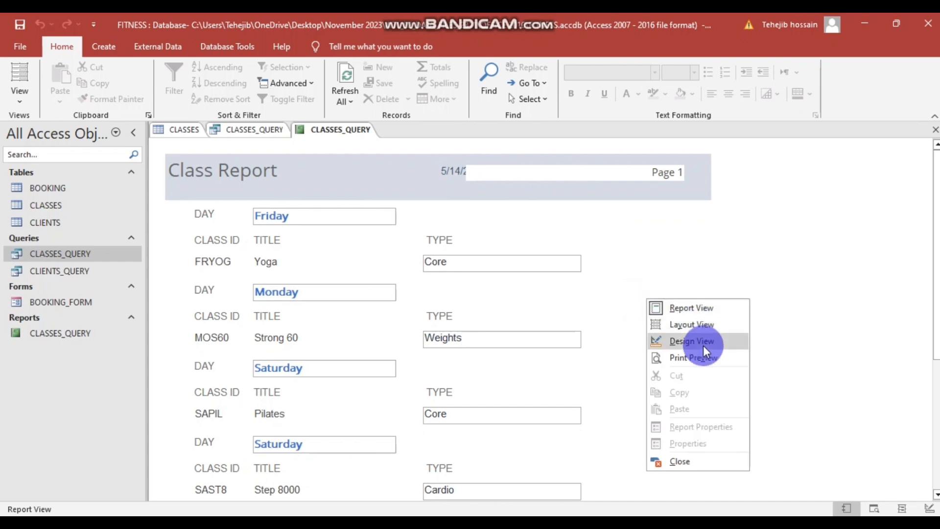
pyautogui.click(692, 340)
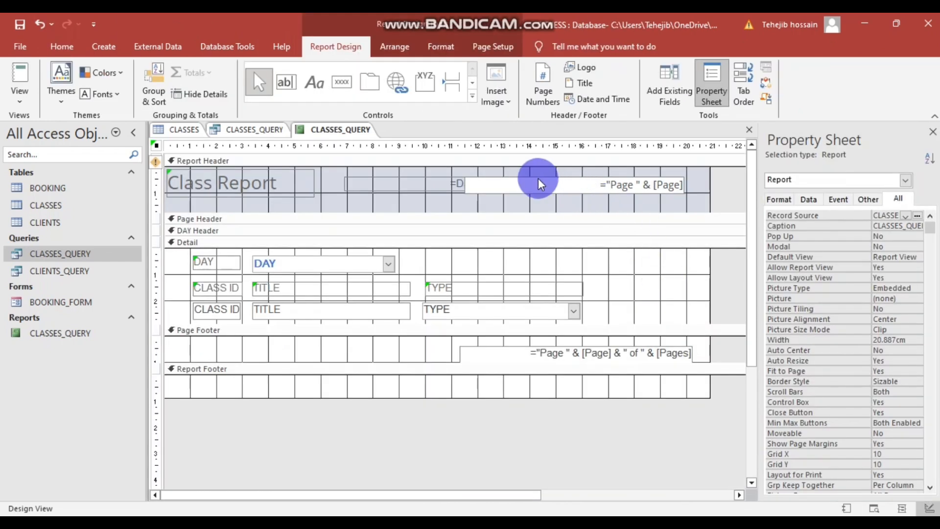
# - Narrow the header page number box and centre its text
pyautogui.click(539, 178)
pyautogui.moveTo(469, 183); pyautogui.dragTo(520, 185)
pyautogui.click(548, 206)
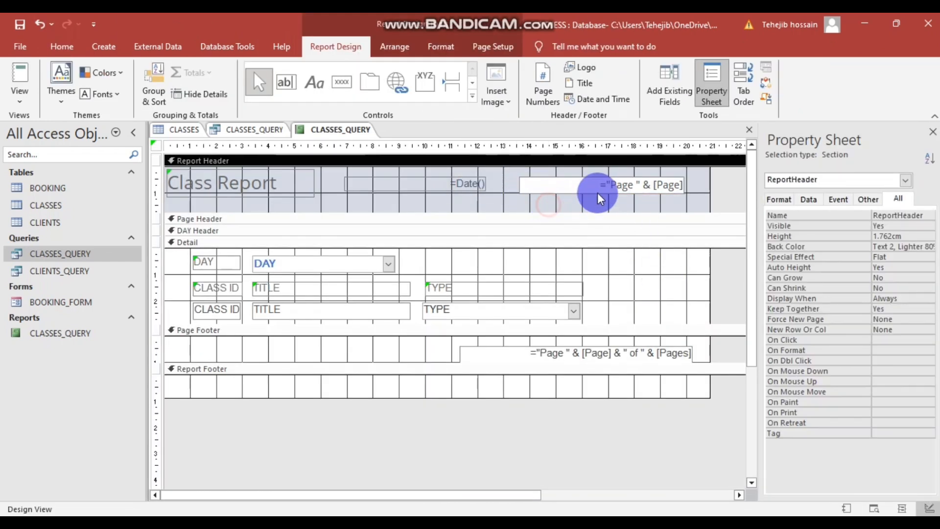
pyautogui.click(586, 186)
pyautogui.click(62, 46)
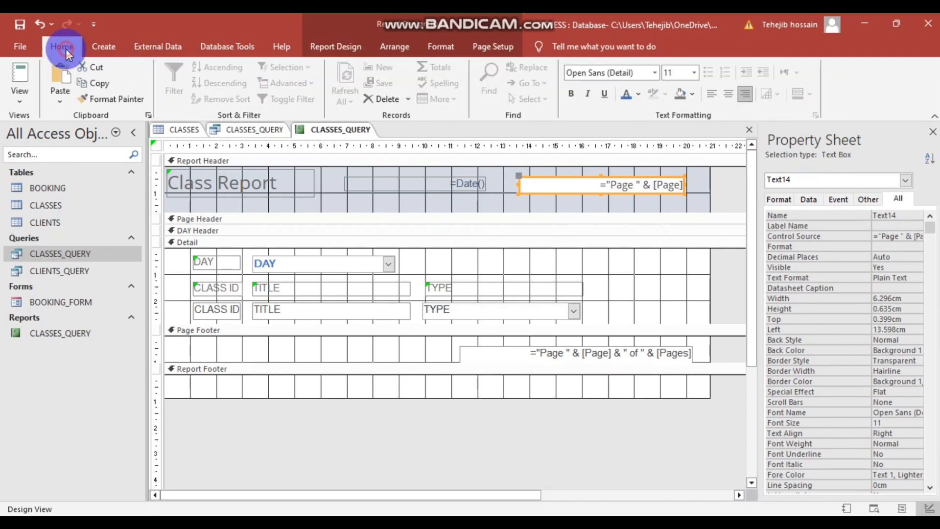
pyautogui.click(728, 94)
pyautogui.click(684, 448)
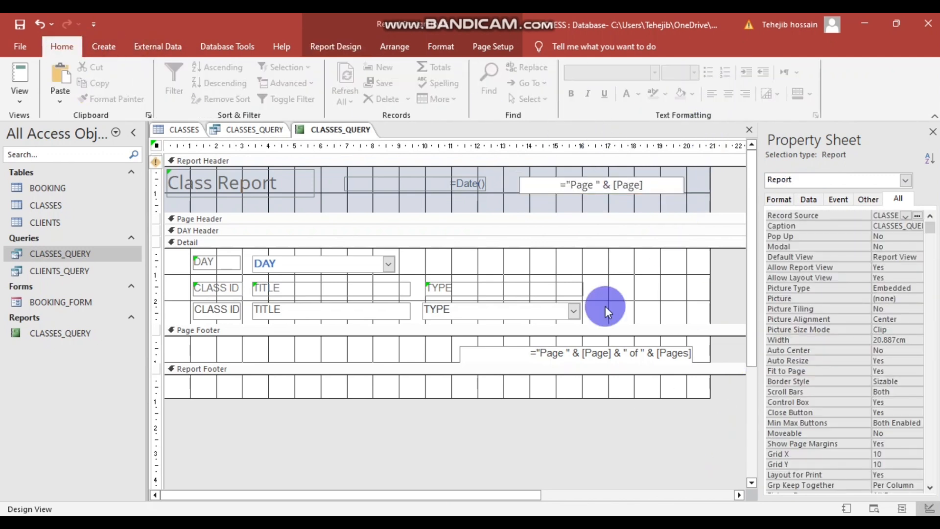
pyautogui.click(551, 184)
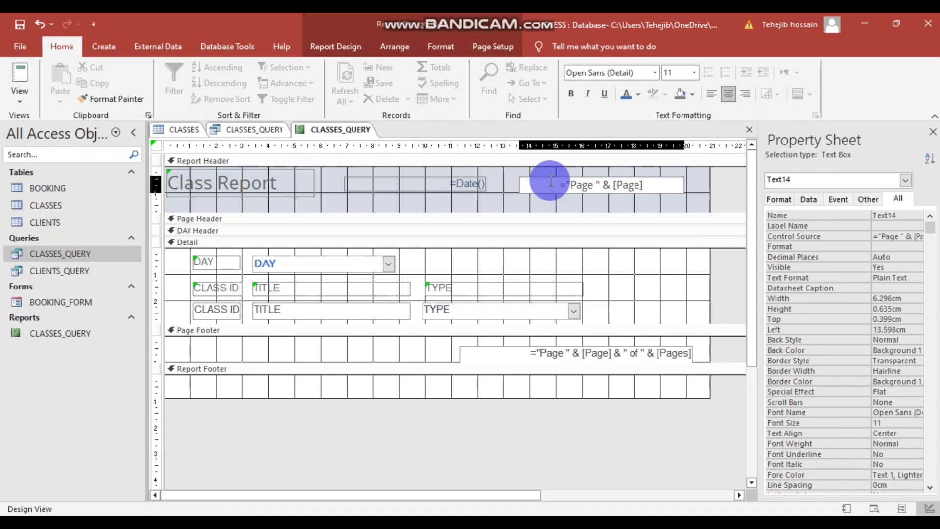
pyautogui.click(612, 437)
# - Delete the Page Footer's page number box and collapse both the Page and Report Footers
pyautogui.click(356, 343)
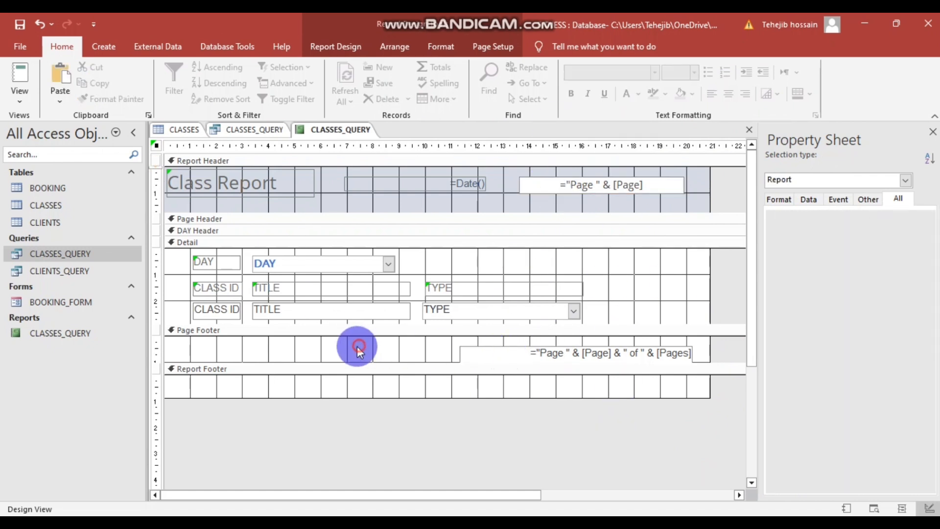
pyautogui.click(540, 357)
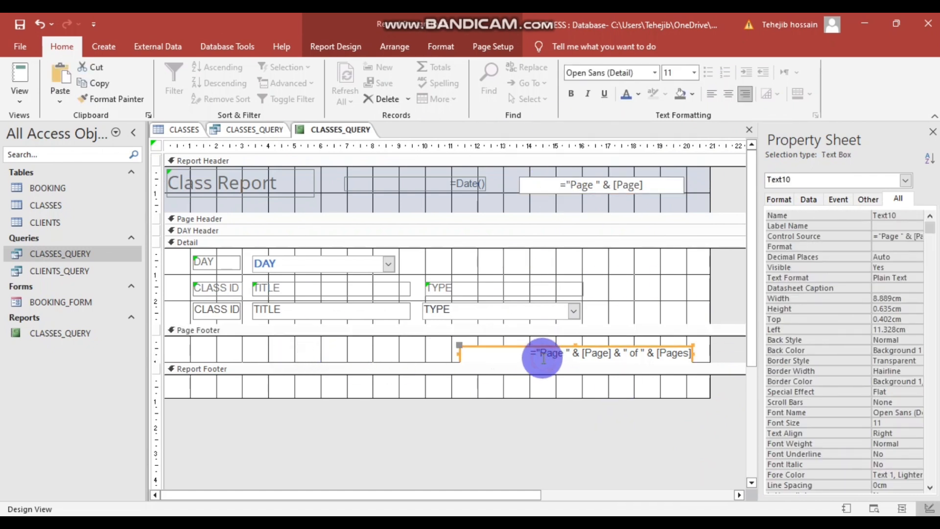
pyautogui.press('Delete')
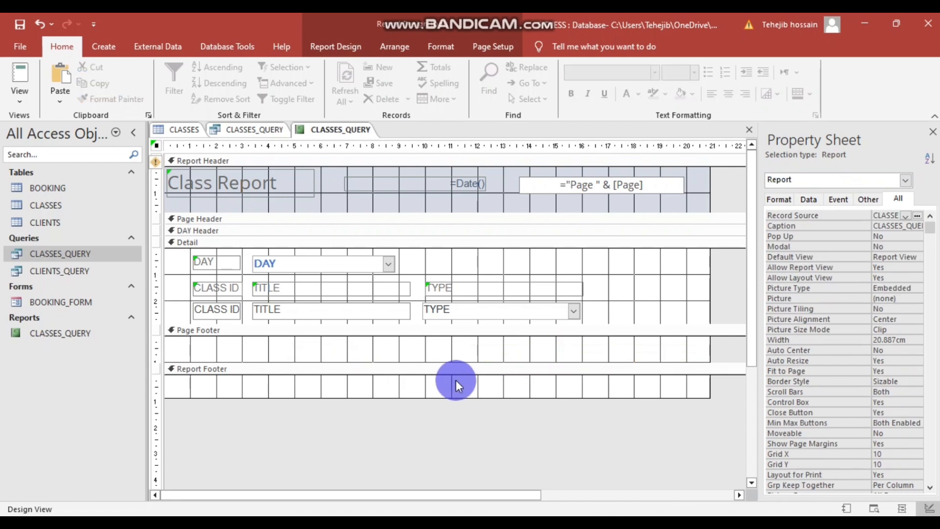
pyautogui.click(354, 385)
pyautogui.click(310, 419)
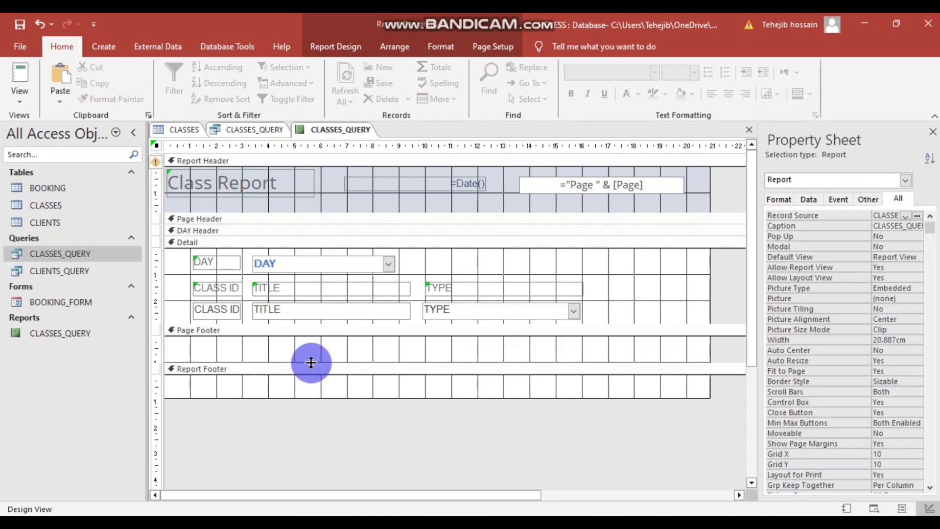
pyautogui.moveTo(310, 363); pyautogui.dragTo(318, 331)
pyautogui.moveTo(334, 371); pyautogui.dragTo(349, 351)
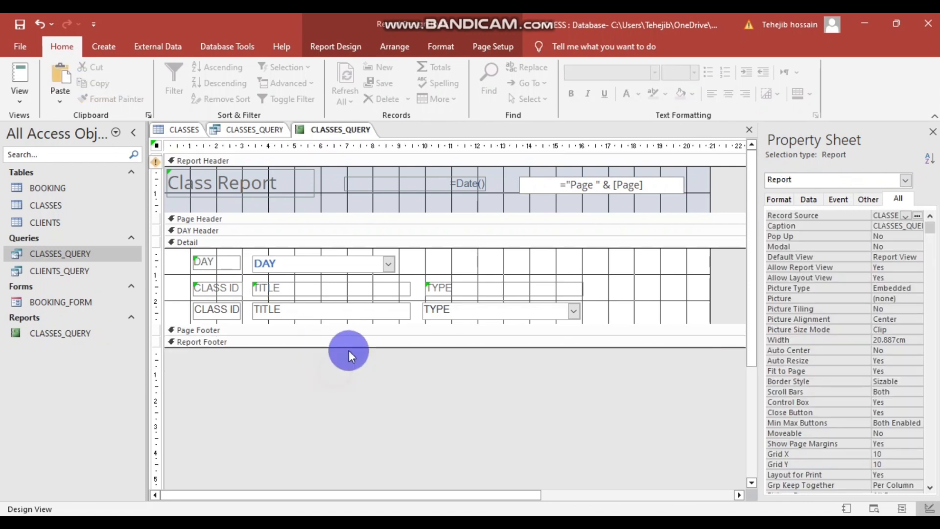
# - Preview the finished report in Report View and bring up the question paper PDF
pyautogui.scroll(-1, 595, 385)
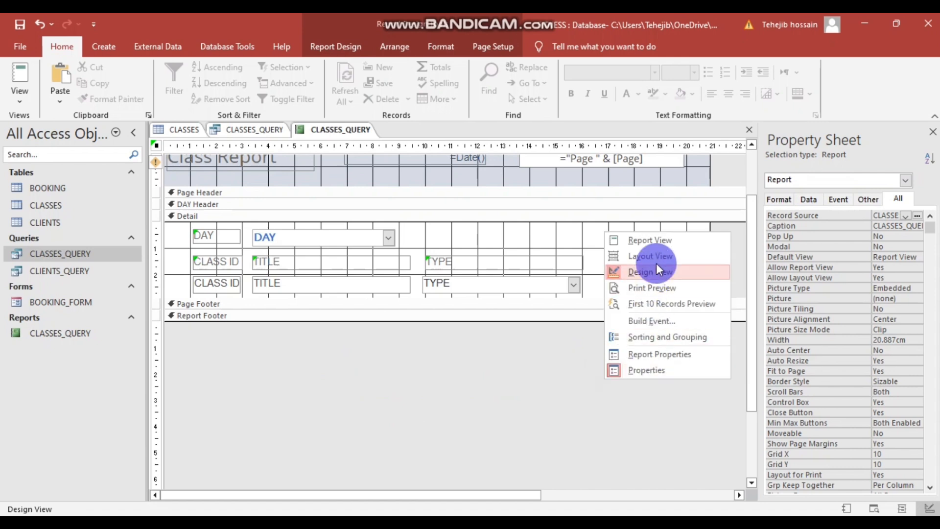
pyautogui.click(657, 239)
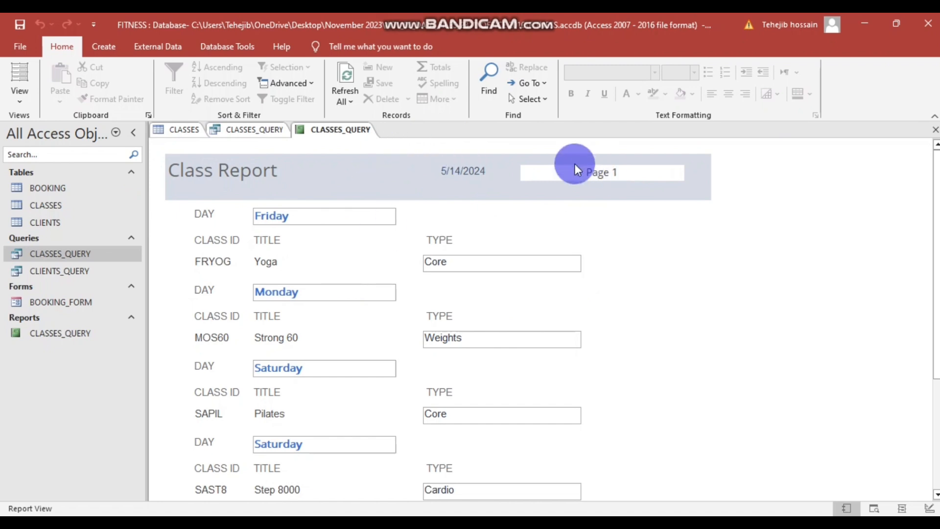
pyautogui.scroll(-3, 488, 188)
pyautogui.scroll(-3, 531, 238)
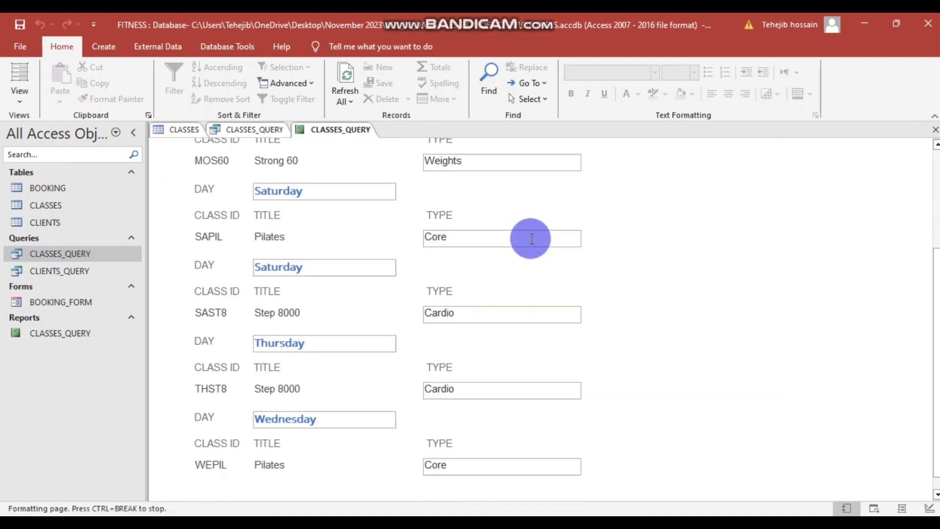
pyautogui.scroll(5, 531, 239)
pyautogui.click(385, 526)
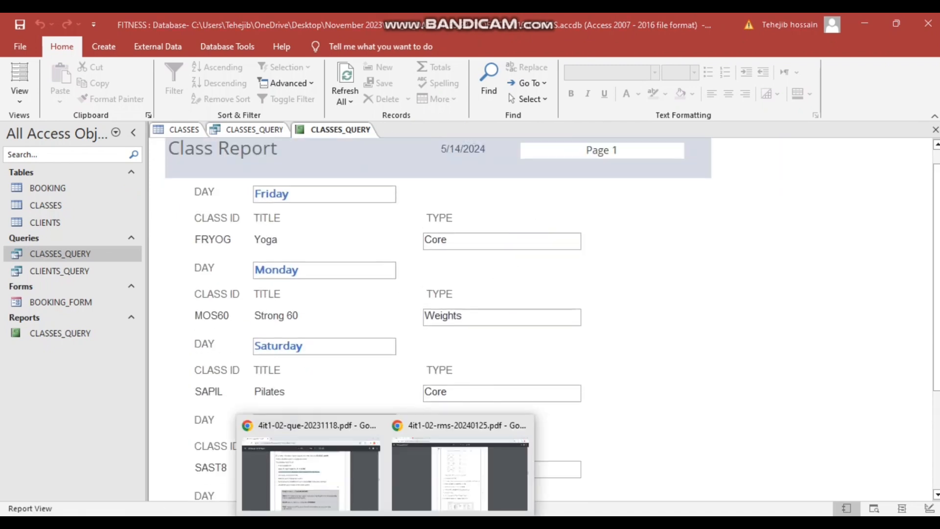
pyautogui.click(307, 480)
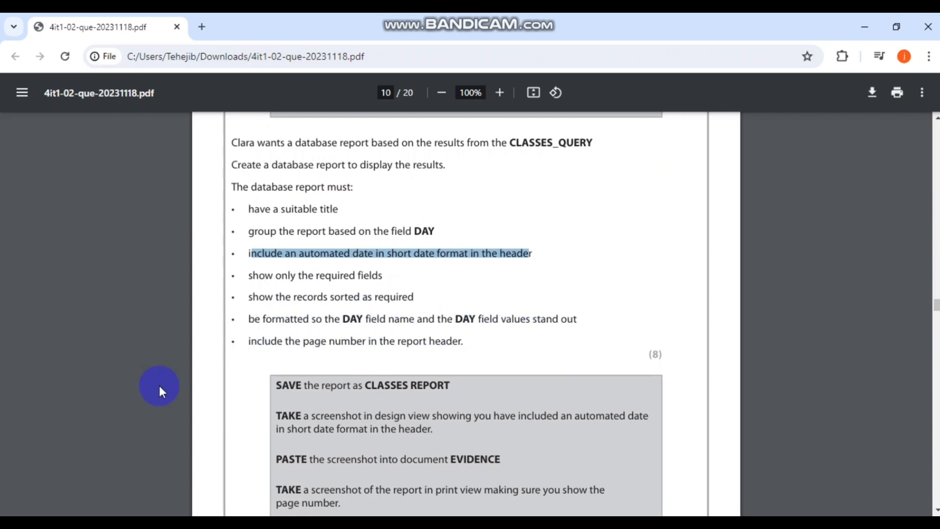
# - Read the report and evidence requirements in the question PDF, then return to Access
pyautogui.scroll(-1, 522, 360)
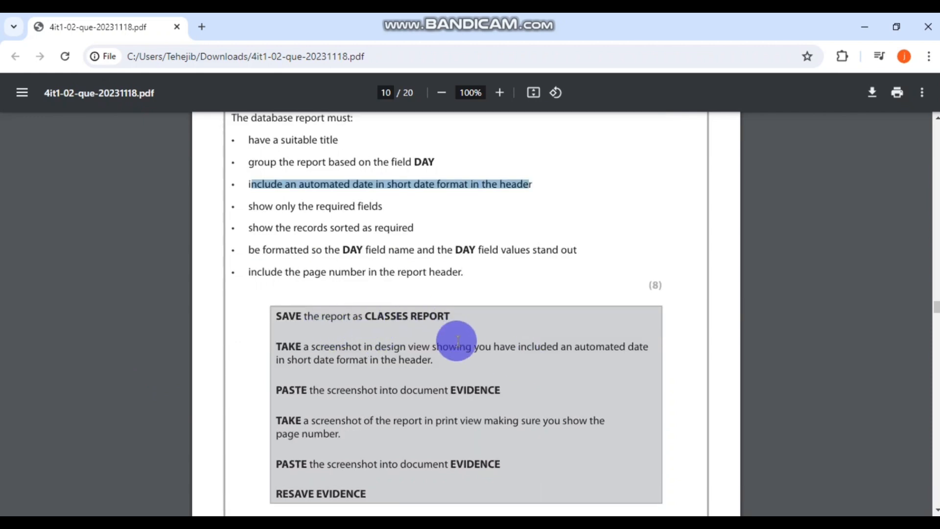
pyautogui.hotkey('alt', 'Tab')
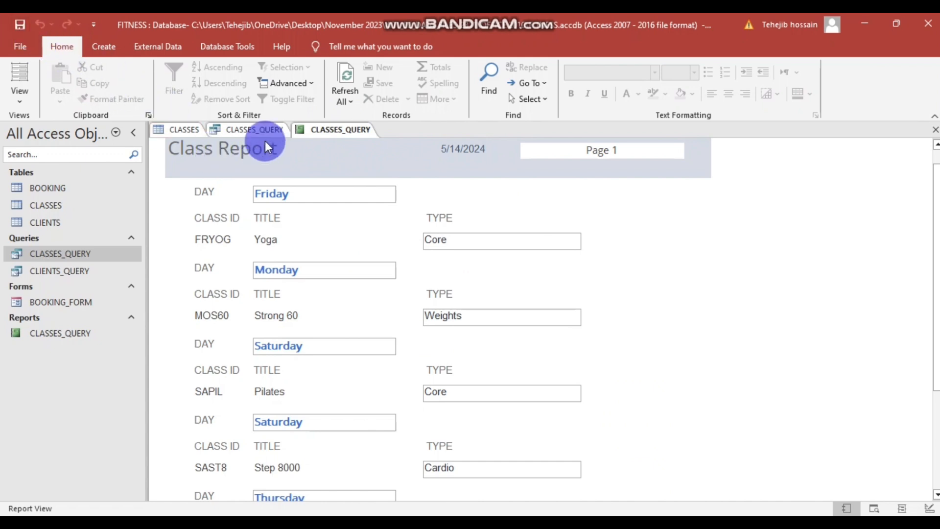
# - Close the Class Report tab
pyautogui.rightClick(320, 128)
pyautogui.click(654, 269)
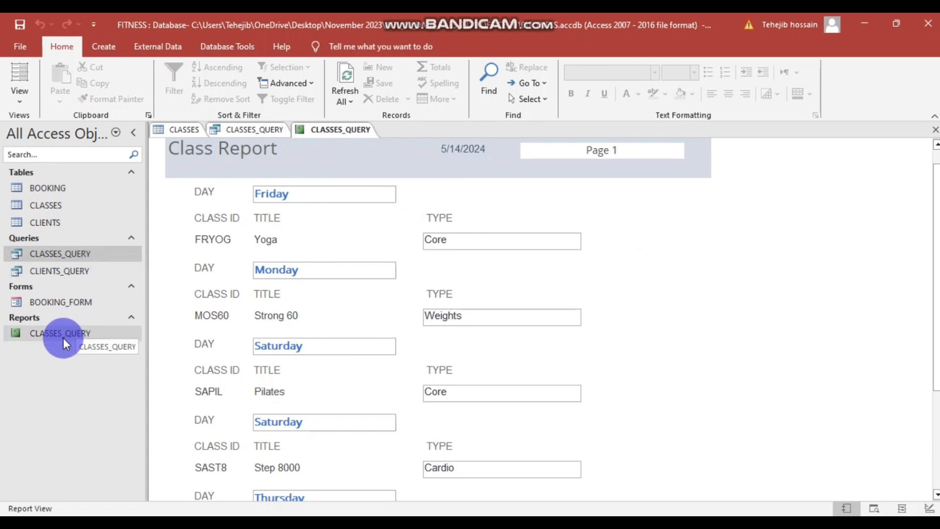
pyautogui.scroll(1, 547, 234)
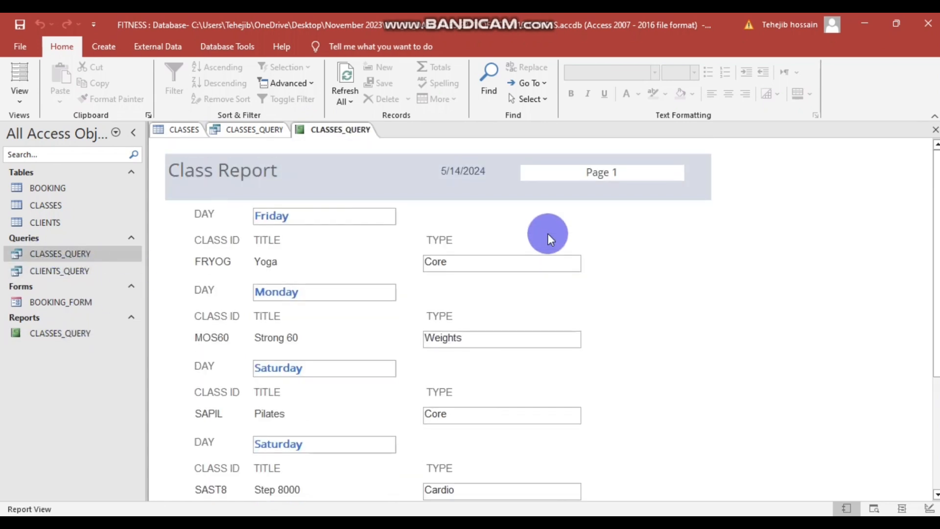
pyautogui.rightClick(339, 128)
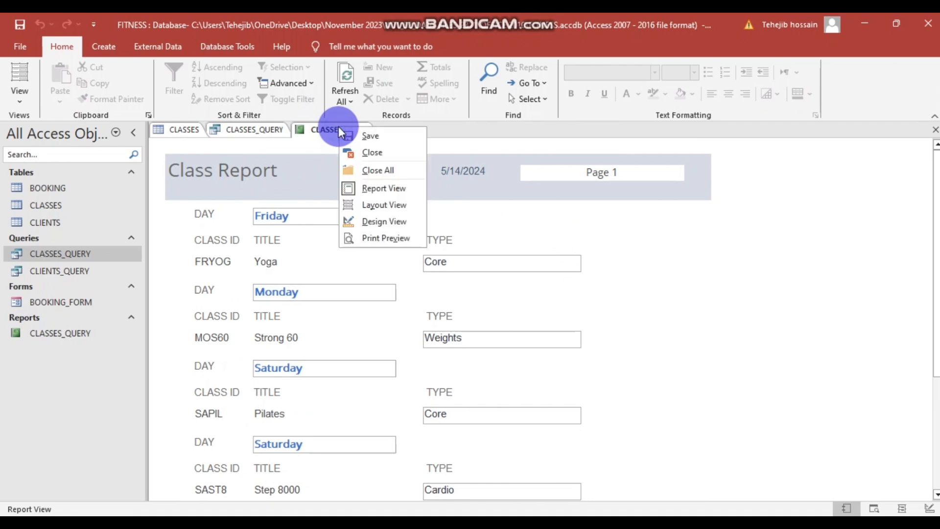
pyautogui.click(692, 263)
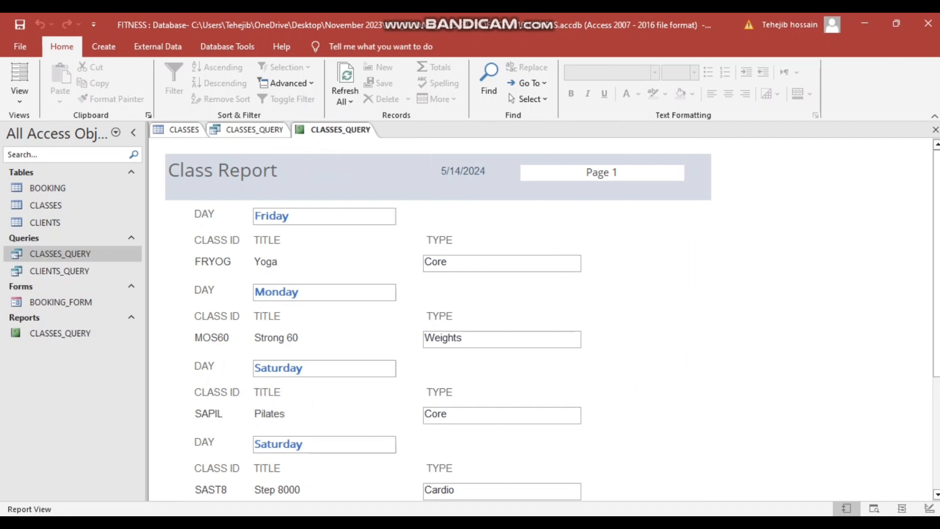
pyautogui.click(697, 211)
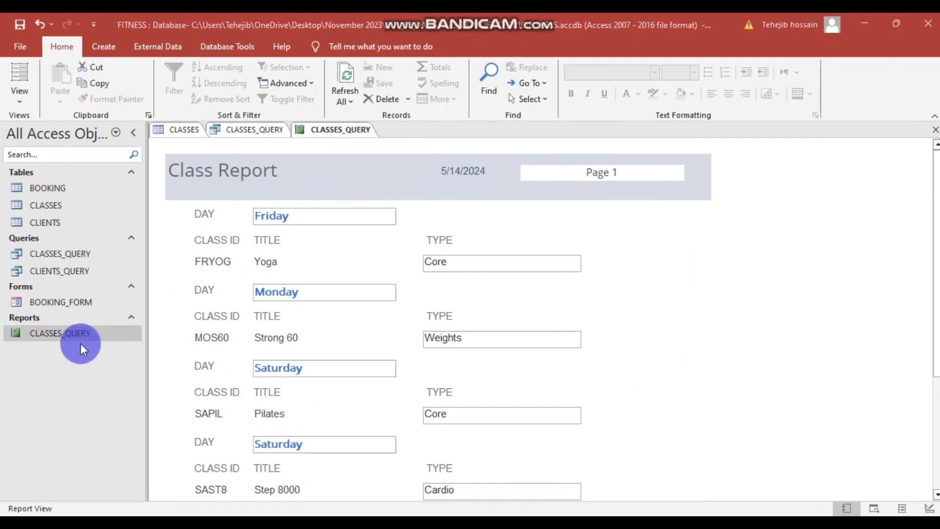
pyautogui.rightClick(341, 128)
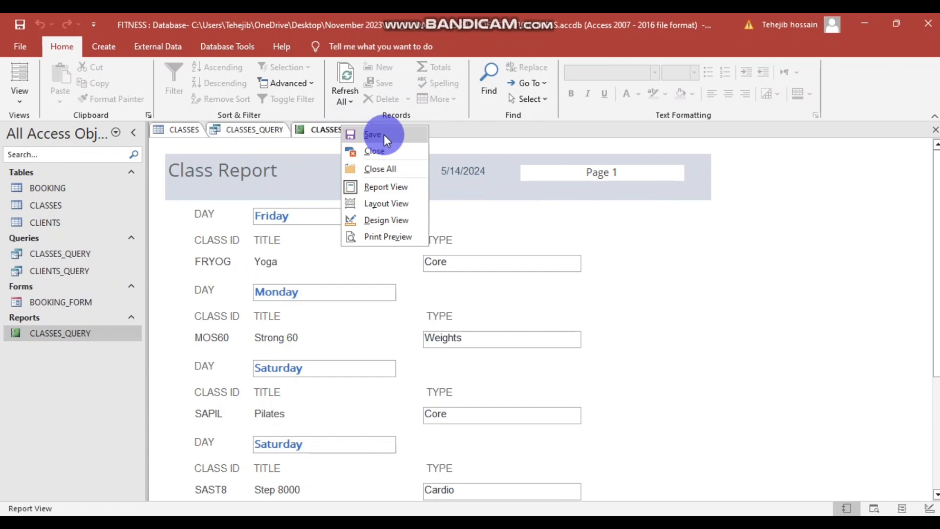
pyautogui.click(382, 152)
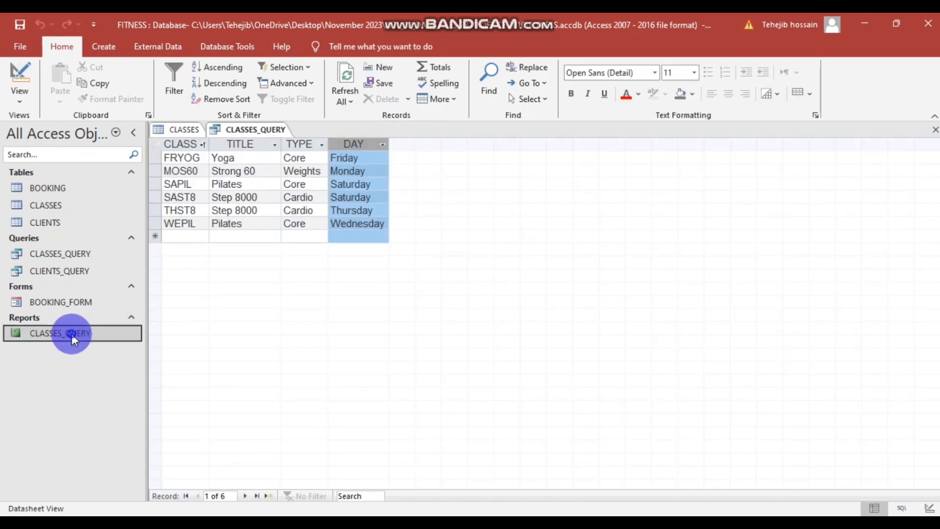
# - Rename the report in the Navigation Pane to CLASSES REPORT
pyautogui.rightClick(72, 335)
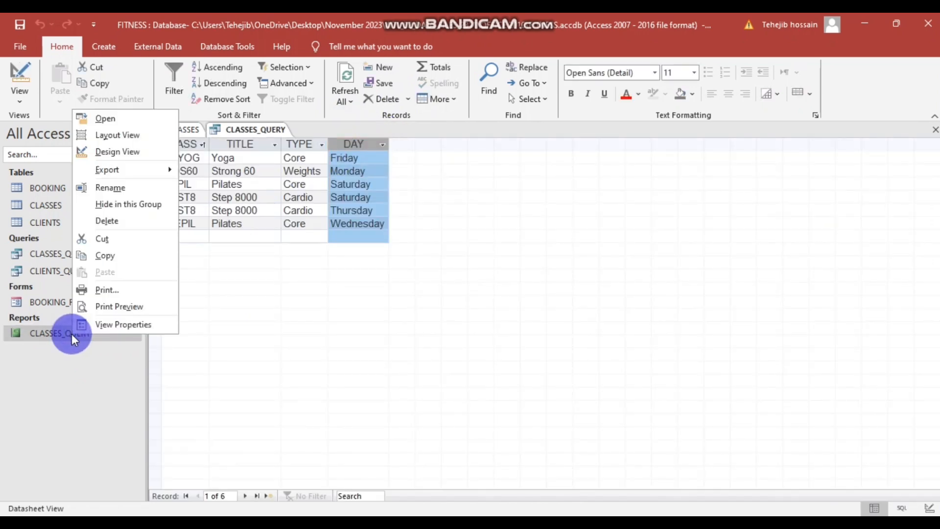
pyautogui.click(110, 188)
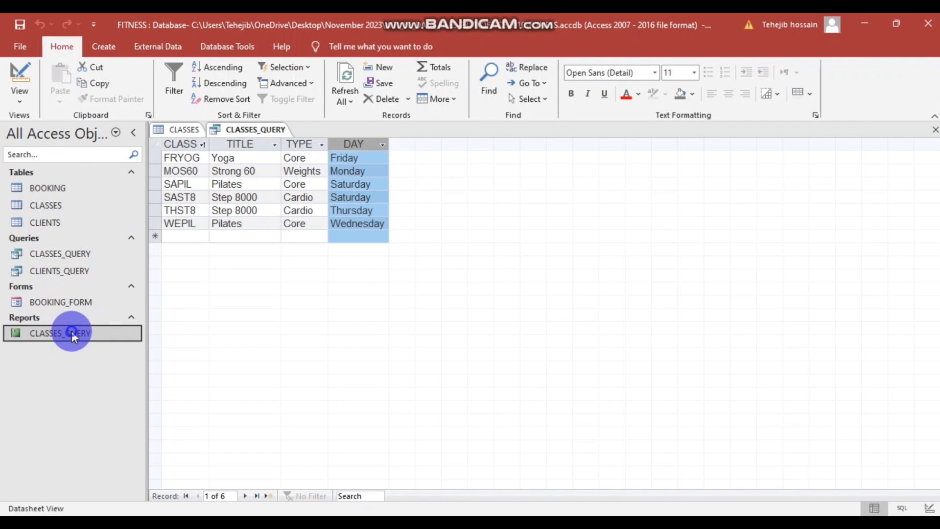
pyautogui.rightClick(72, 334)
pyautogui.click(108, 185)
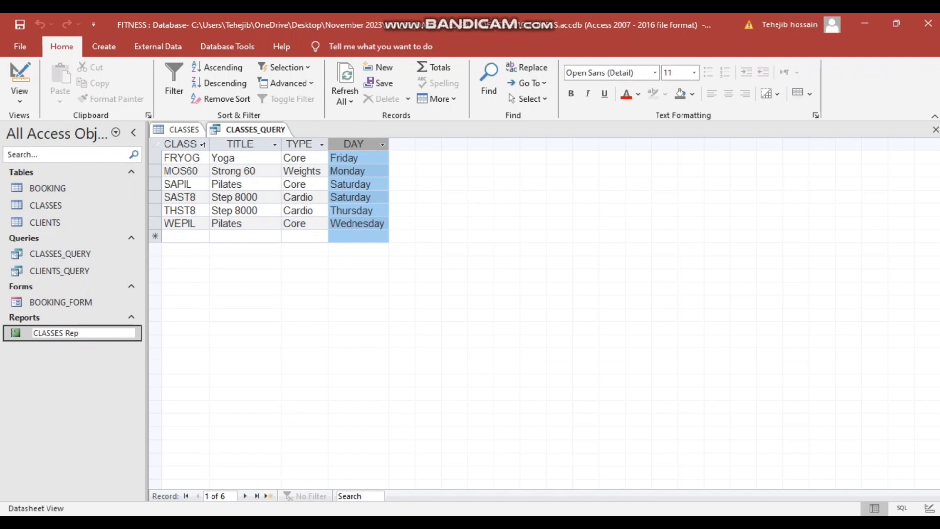
pyautogui.write('CLASSES Report')
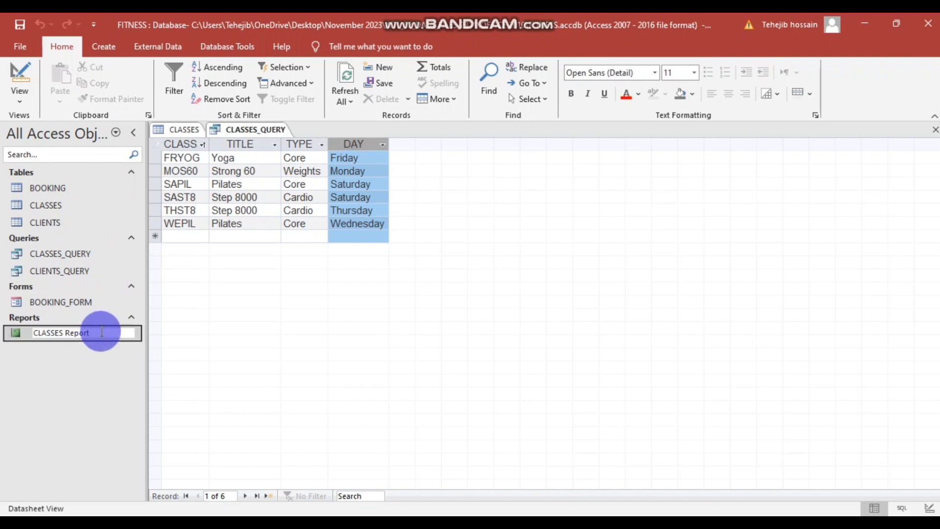
pyautogui.doubleClick(80, 333)
pyautogui.write('REPORT')
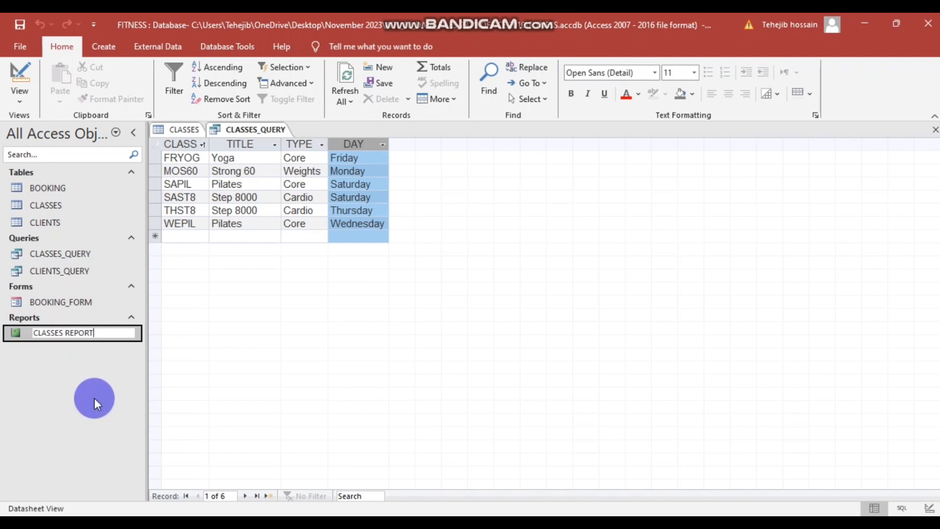
pyautogui.click(94, 397)
# - Save and close CLASSES_QUERY, close the CLASSES table, and open CLASSES REPORT
pyautogui.rightClick(269, 130)
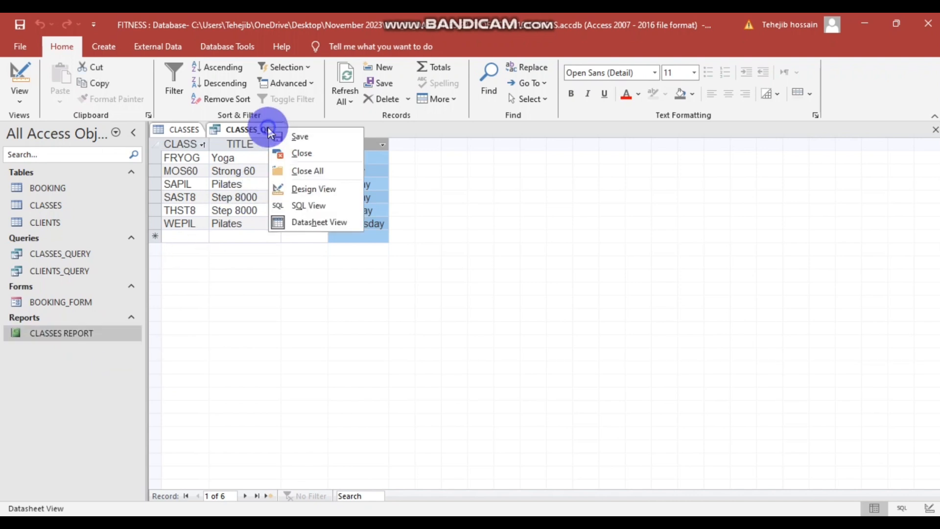
pyautogui.click(341, 142)
pyautogui.rightClick(255, 130)
pyautogui.click(219, 135)
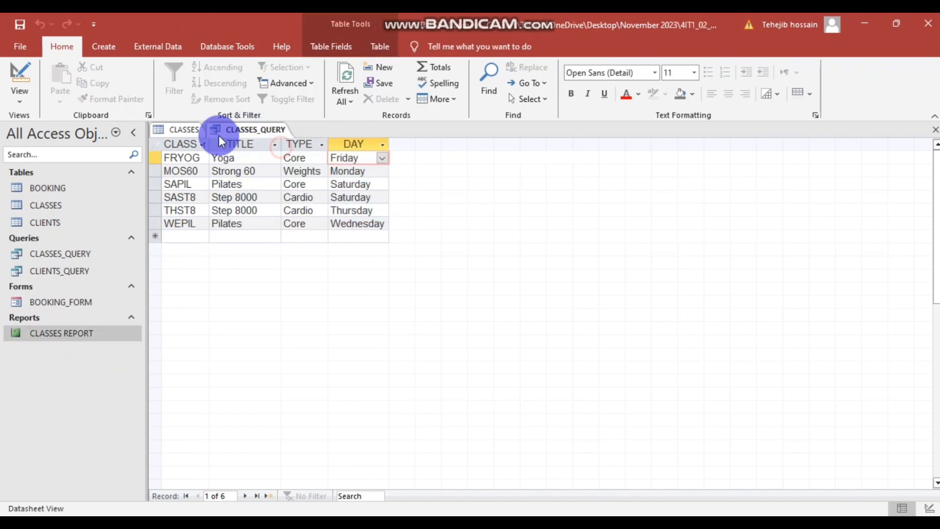
pyautogui.rightClick(179, 128)
pyautogui.click(179, 128)
pyautogui.rightClick(180, 129)
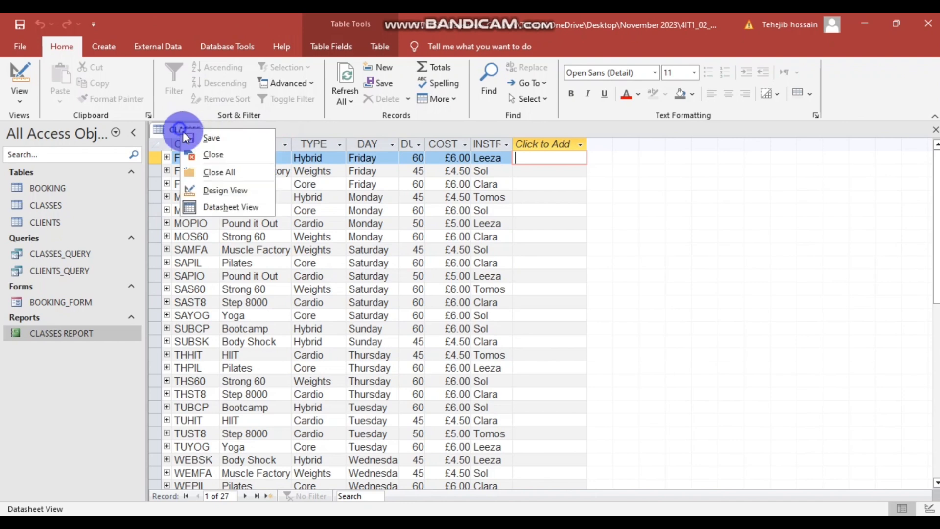
pyautogui.click(212, 155)
pyautogui.doubleClick(81, 333)
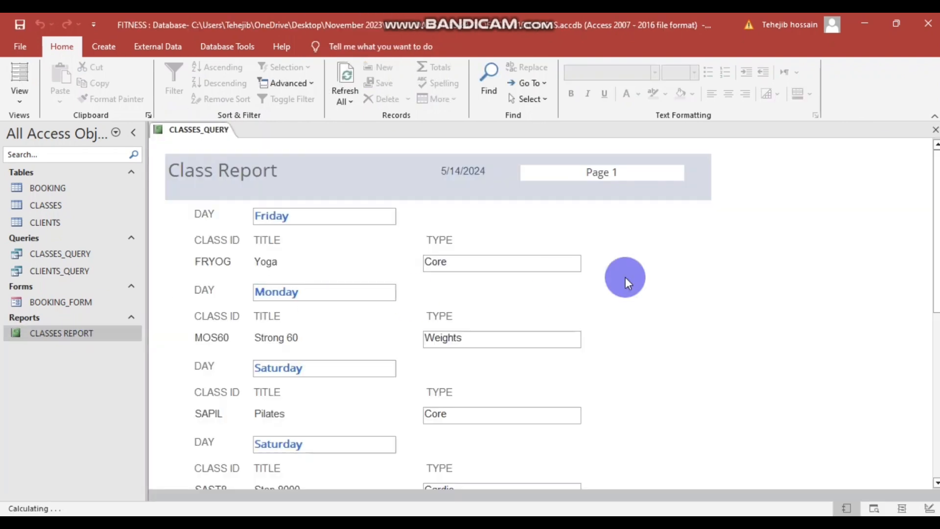
pyautogui.scroll(-2, 595, 338)
pyautogui.moveTo(385, 523)
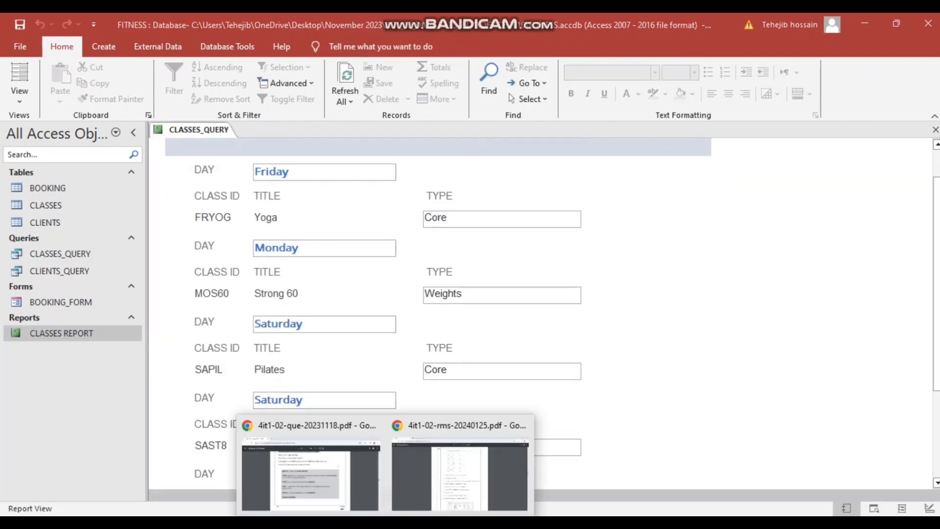
pyautogui.click(319, 465)
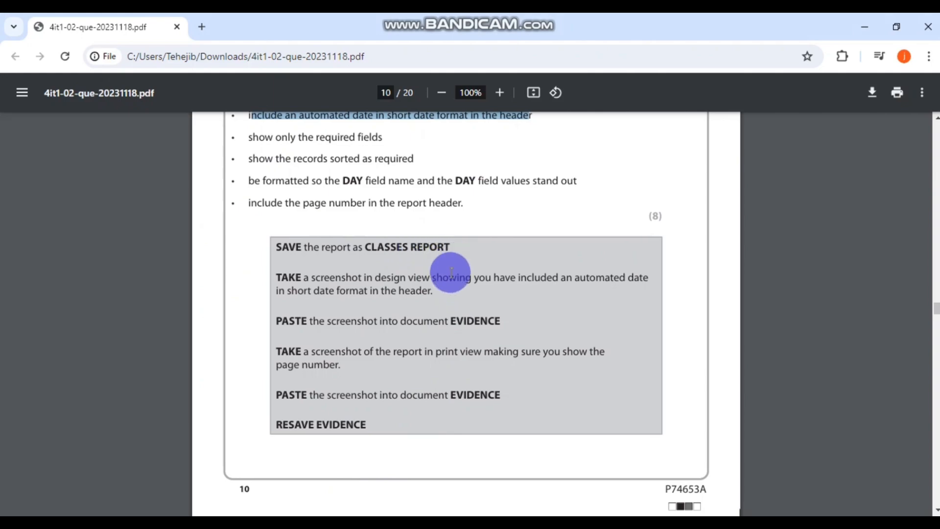
pyautogui.click(116, 421)
pyautogui.click(57, 338)
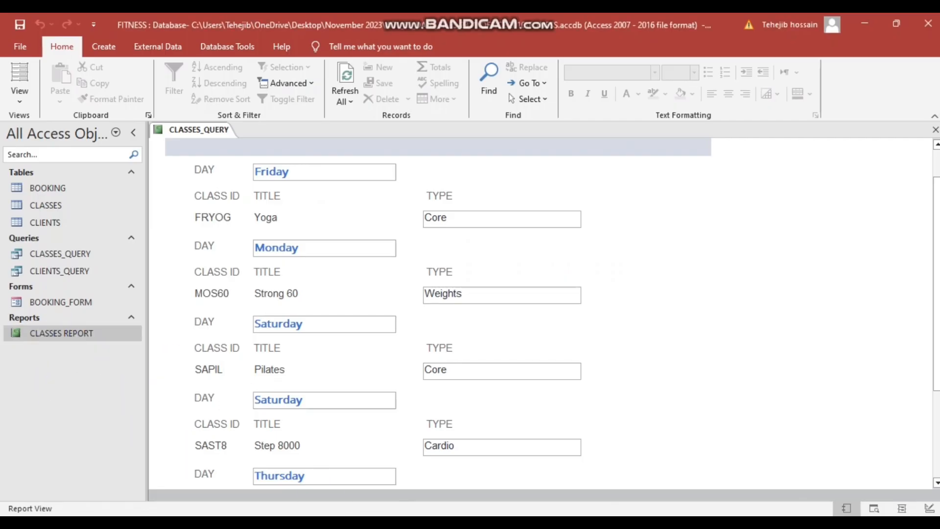
pyautogui.click(386, 523)
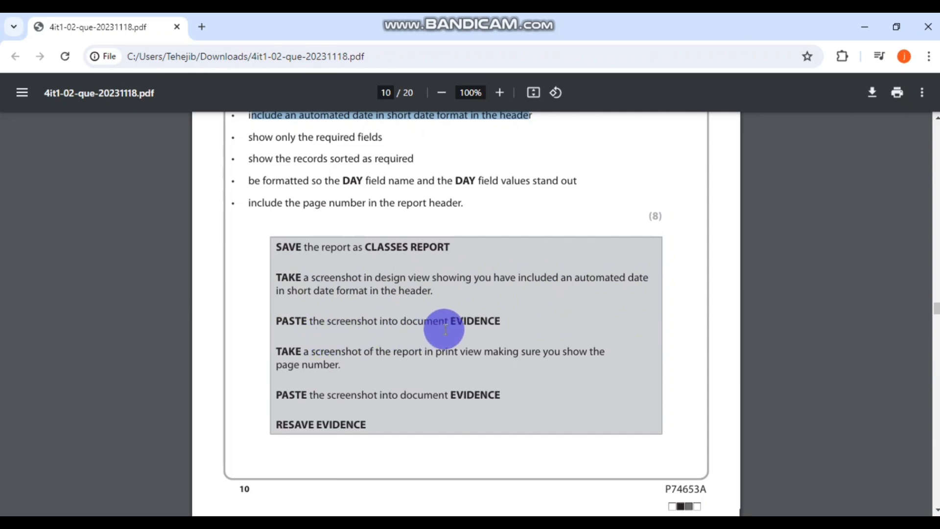
pyautogui.hotkey('alt', 'Tab')
# - Switch CLASSES REPORT to Design View to show its header expressions
pyautogui.rightClick(638, 248)
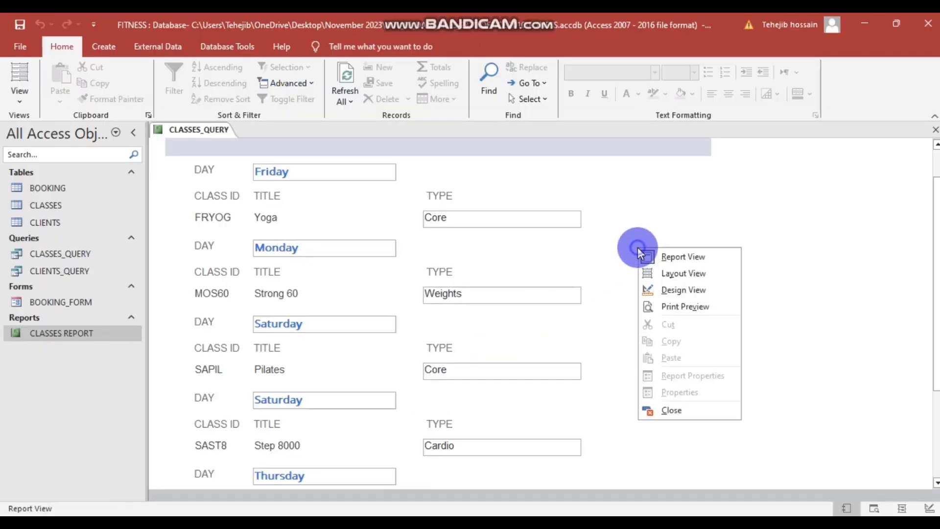
pyautogui.click(685, 289)
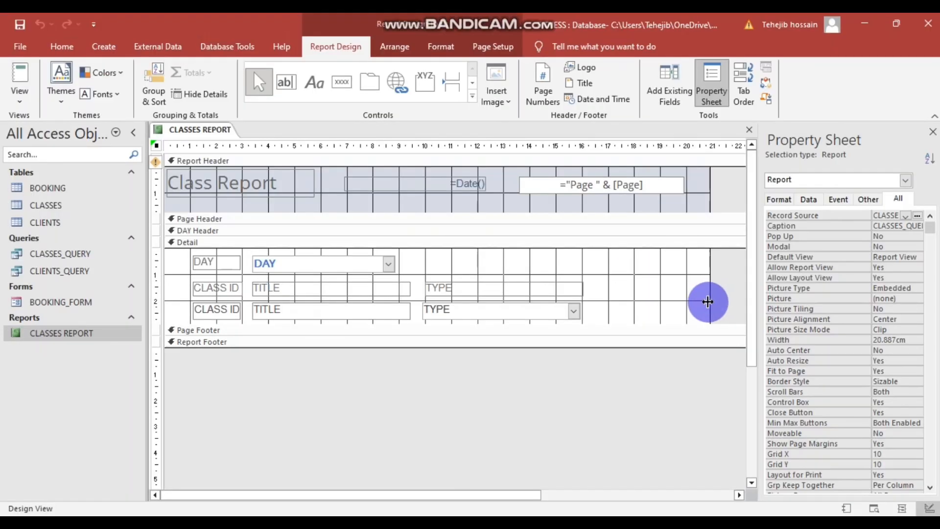
pyautogui.scroll(-1, 707, 302)
pyautogui.scroll(1, 707, 302)
pyautogui.press('alt')
# - Launch the Snipping Tool from Windows search and start a new snip
pyautogui.press('super+s')
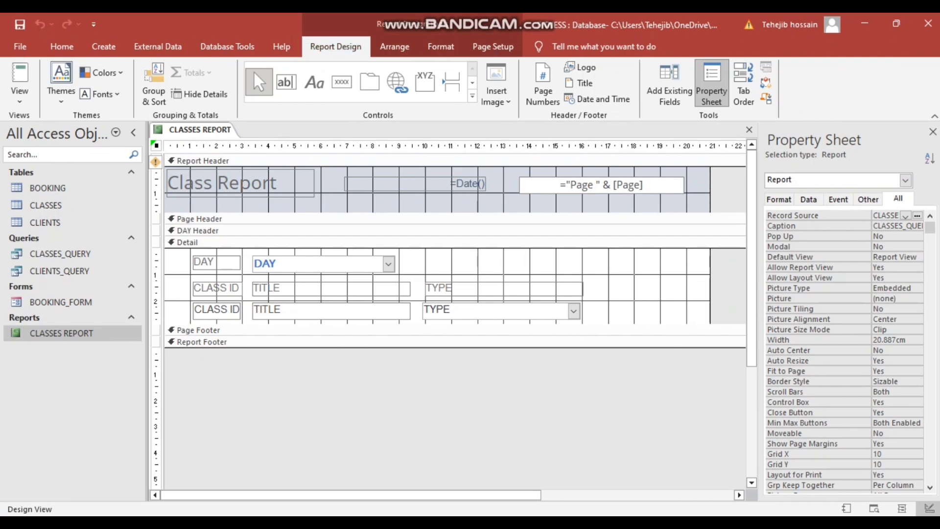
pyautogui.write('sni')
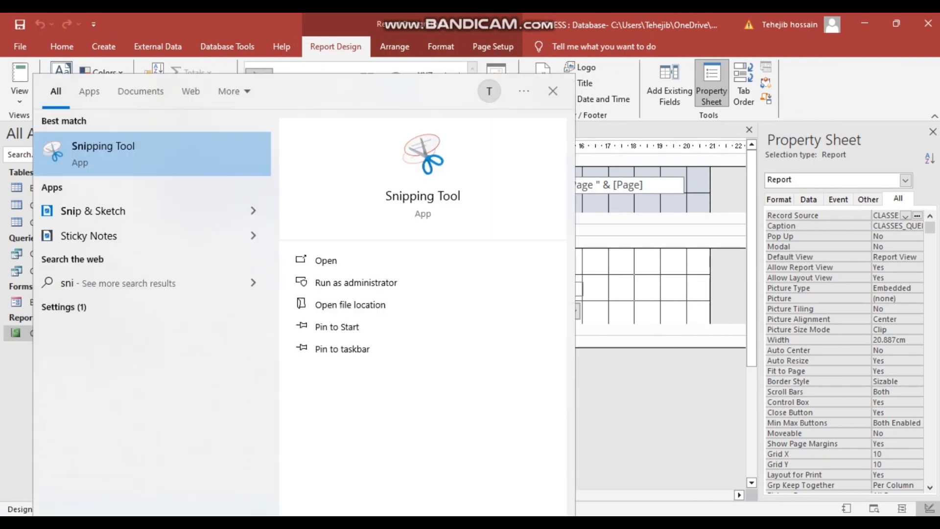
pyautogui.click(157, 149)
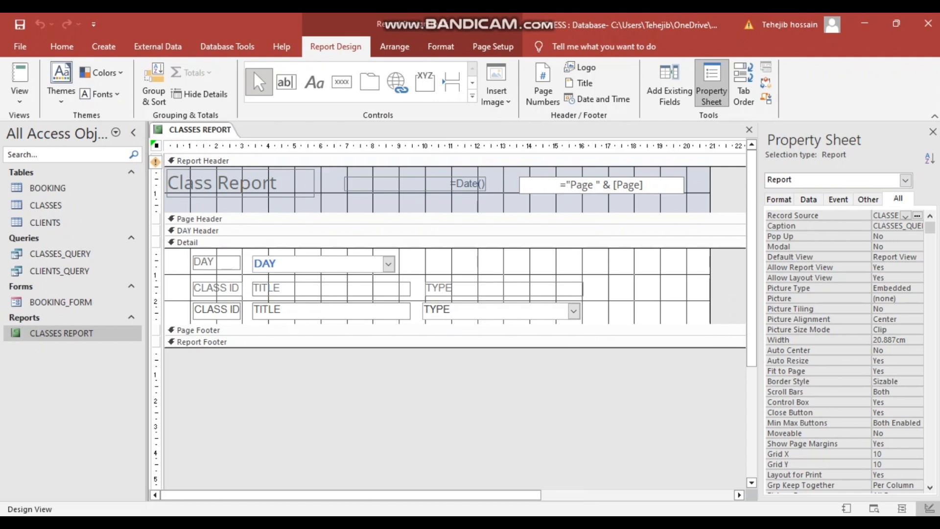
pyautogui.press('super+s')
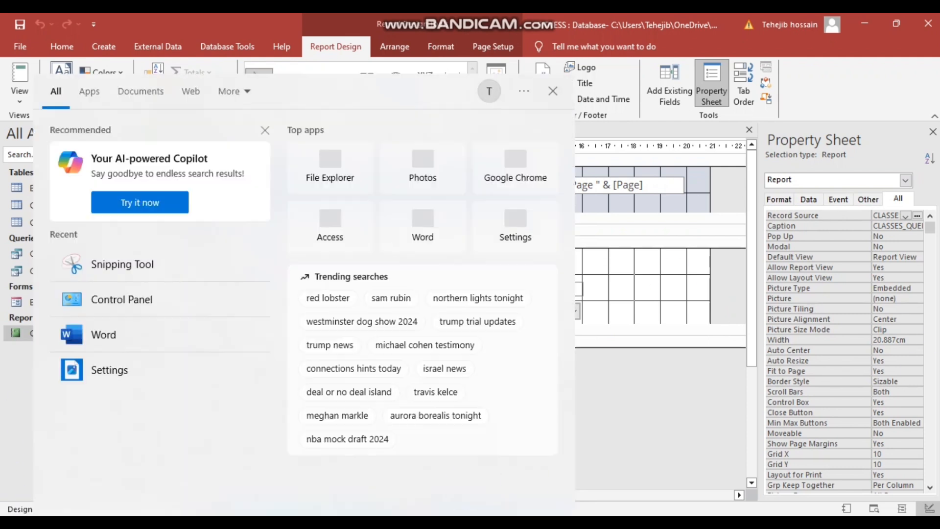
pyautogui.click(537, 98)
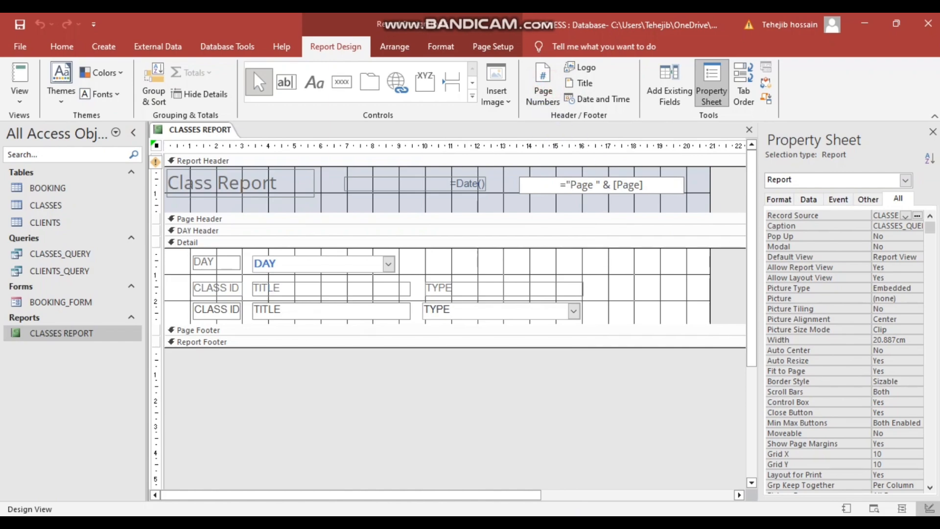
pyautogui.press('super+shift+s')
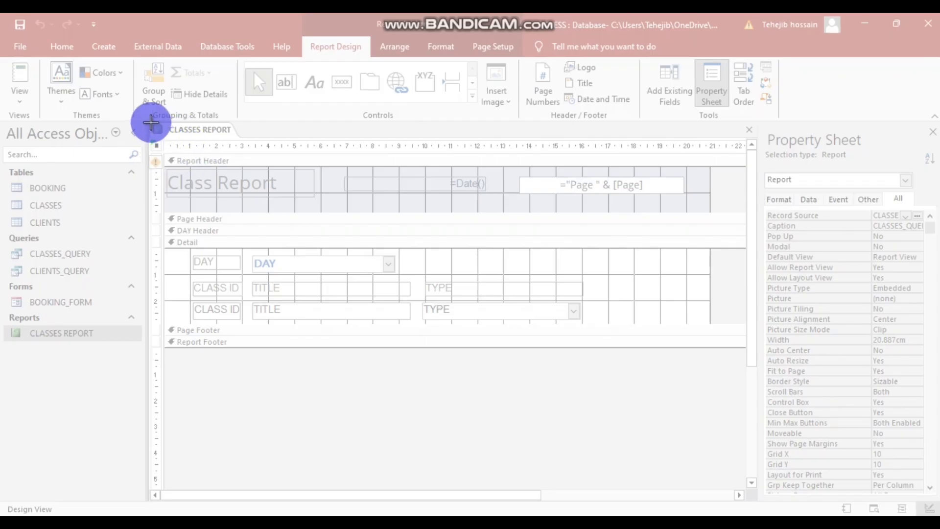
# - Snip the report's Design View, save it over Capture.PNG, then return to the task PDF
pyautogui.moveTo(151, 122); pyautogui.dragTo(751, 364)
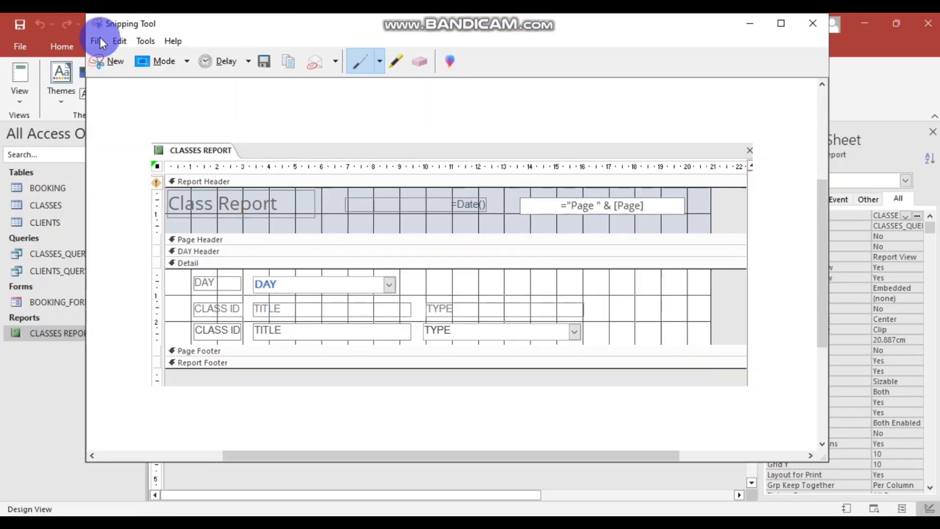
pyautogui.click(259, 62)
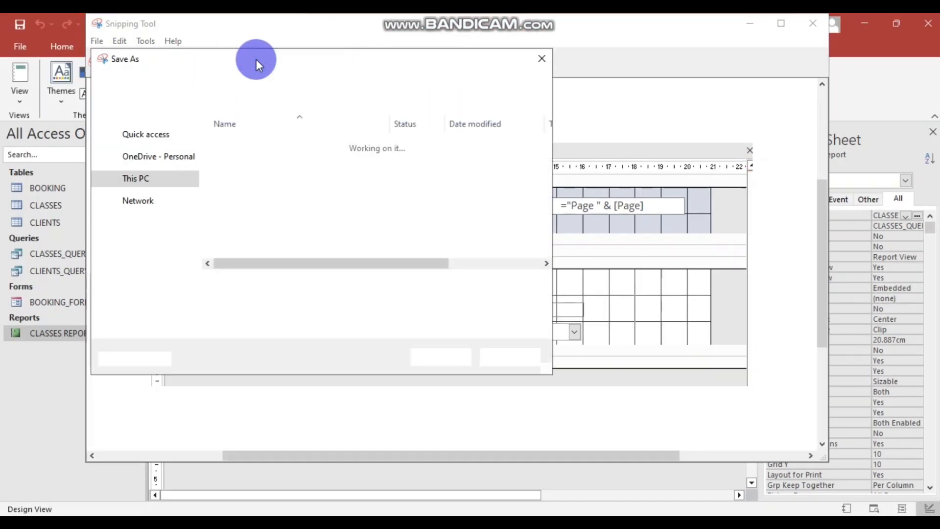
pyautogui.click(449, 363)
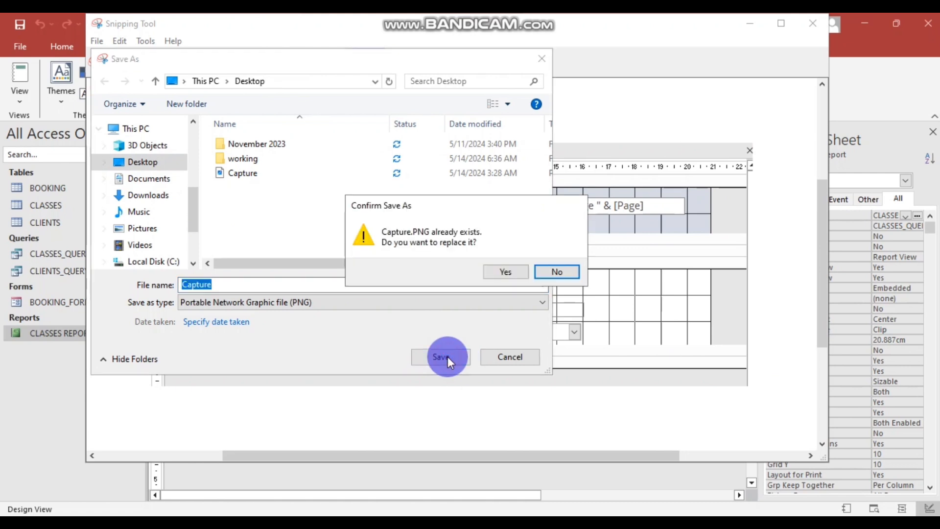
pyautogui.click(509, 270)
pyautogui.click(810, 25)
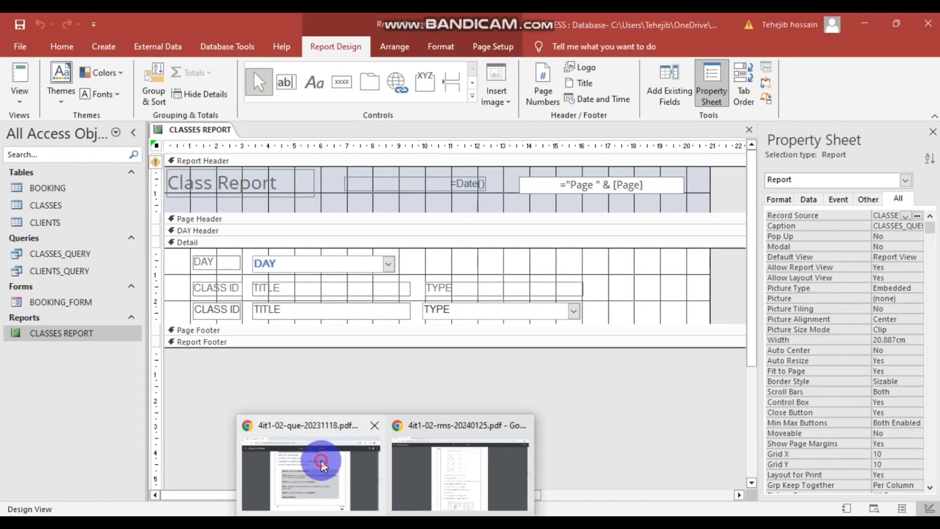
pyautogui.click(318, 463)
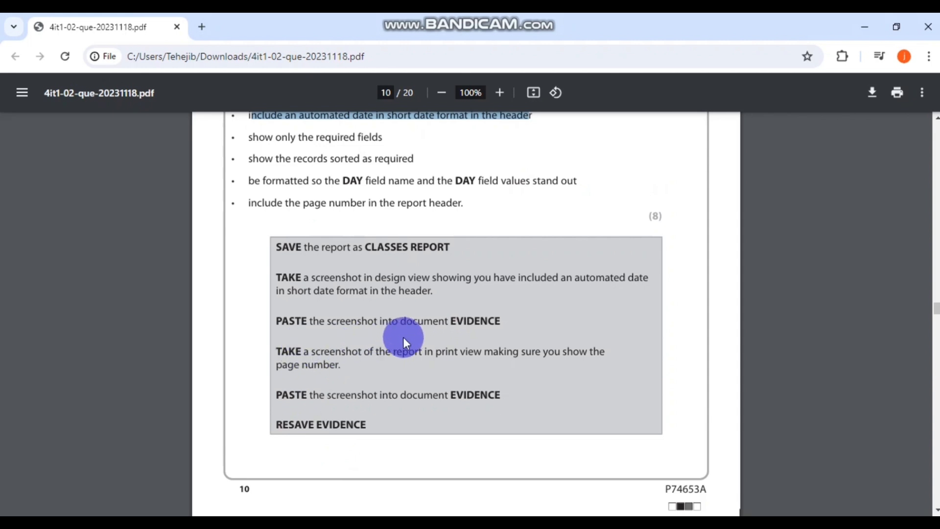
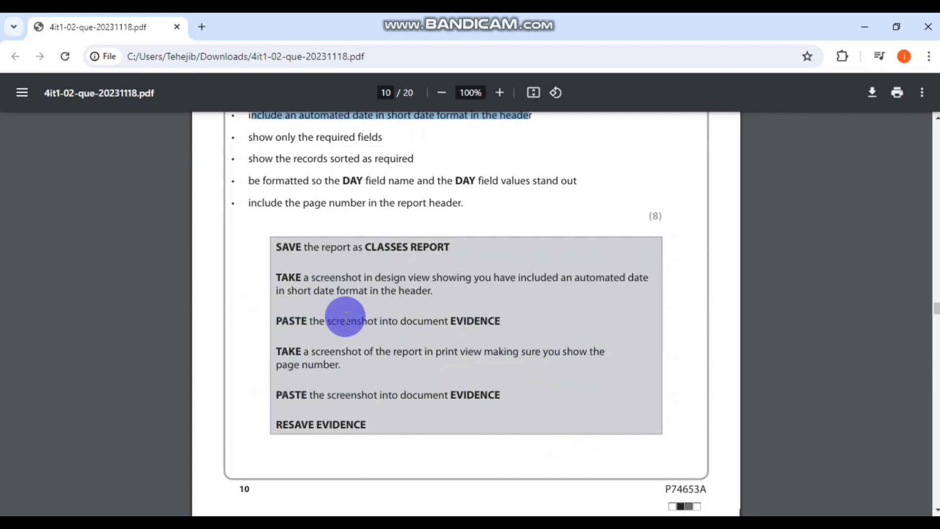
# - Reread the Task A2d requirements in the question PDF, then return to the Word EVIDENCE document
pyautogui.hotkey('alt', 'Tab')
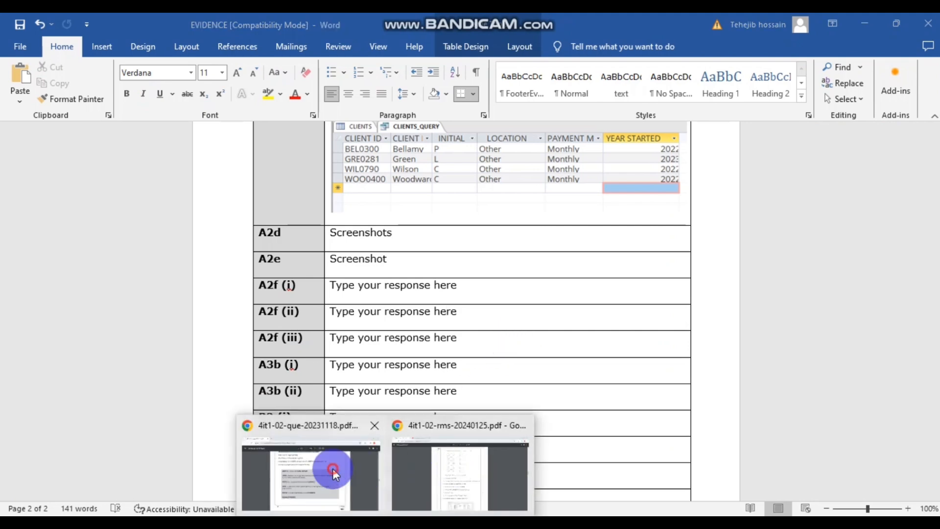
pyautogui.click(332, 472)
pyautogui.scroll(5, 411, 354)
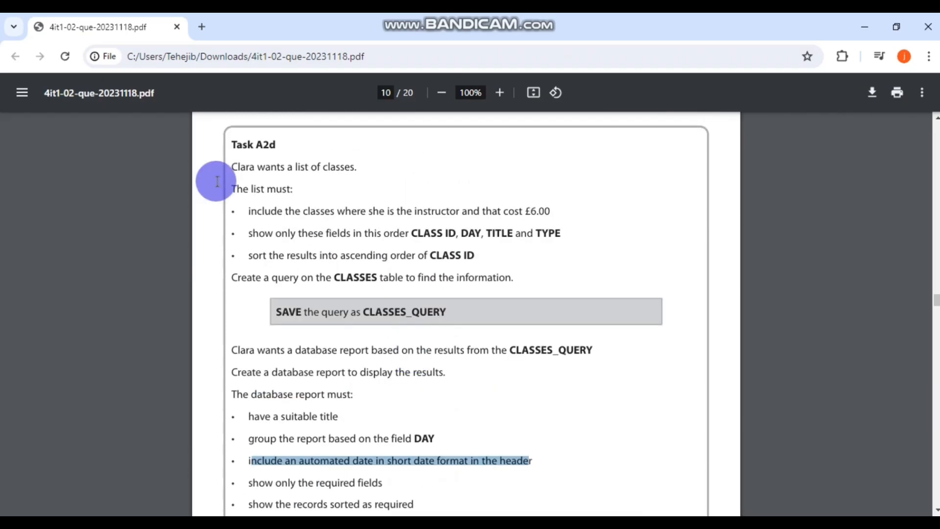
pyautogui.click(421, 520)
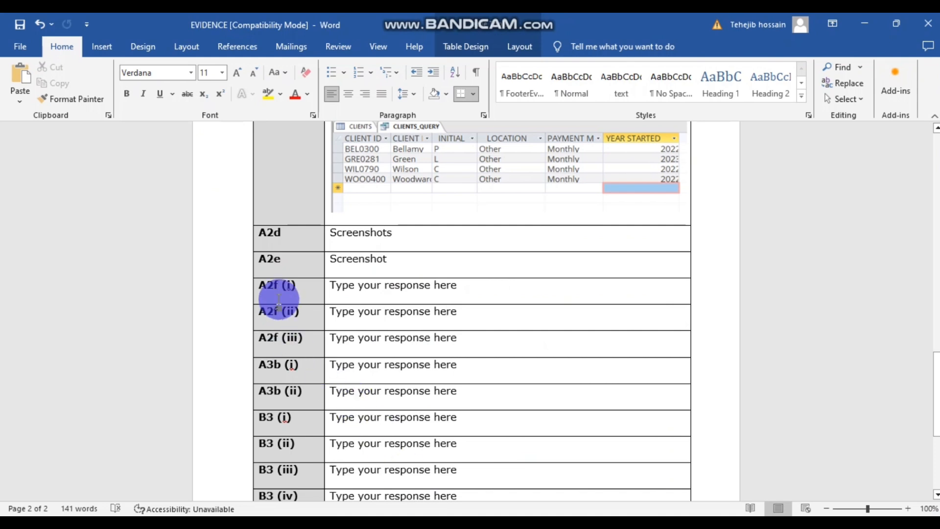
# - Replace the word 'Screenshots' in row A2d with the Capture picture from the Desktop
pyautogui.click(385, 235)
pyautogui.moveTo(421, 233); pyautogui.dragTo(325, 231)
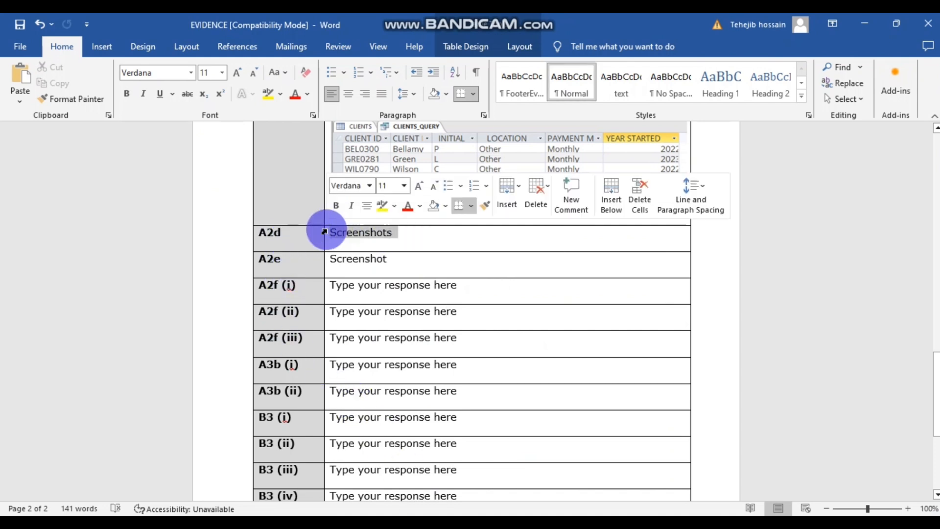
pyautogui.press('BackSpace')
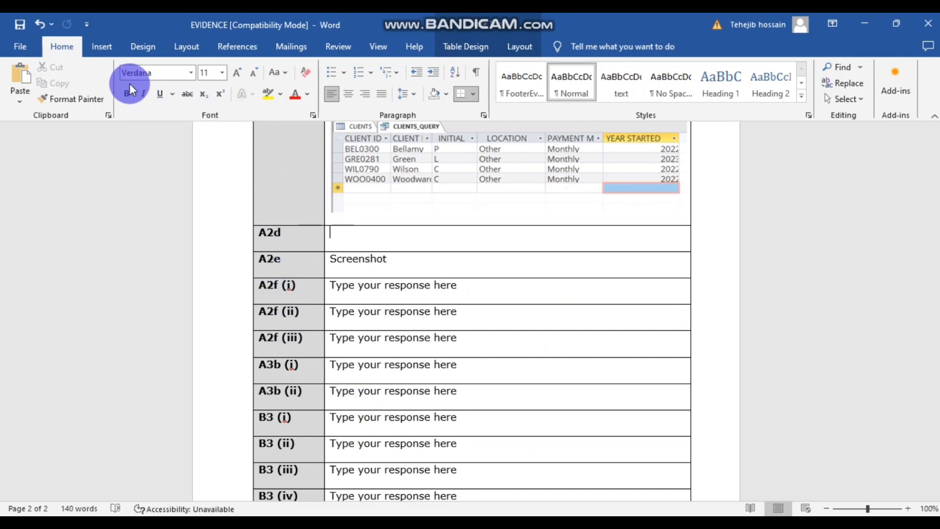
pyautogui.click(105, 52)
pyautogui.click(158, 79)
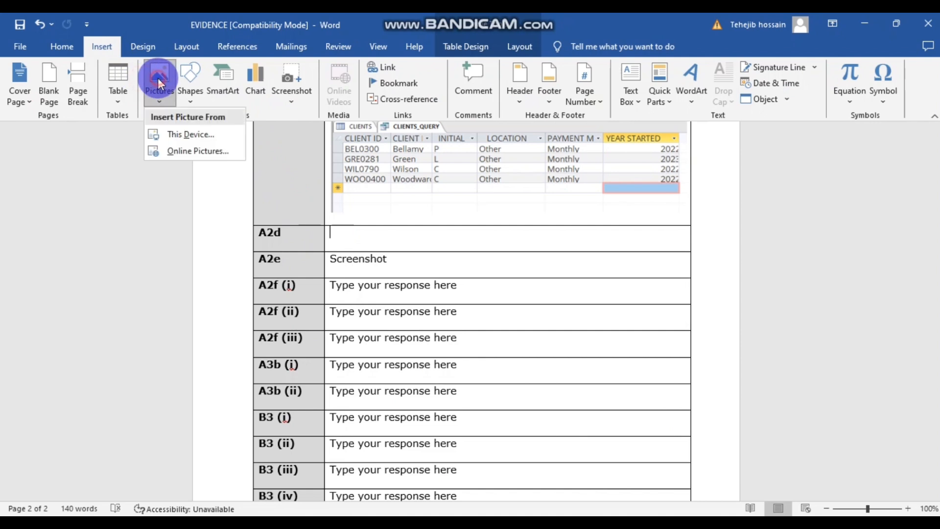
pyautogui.click(187, 135)
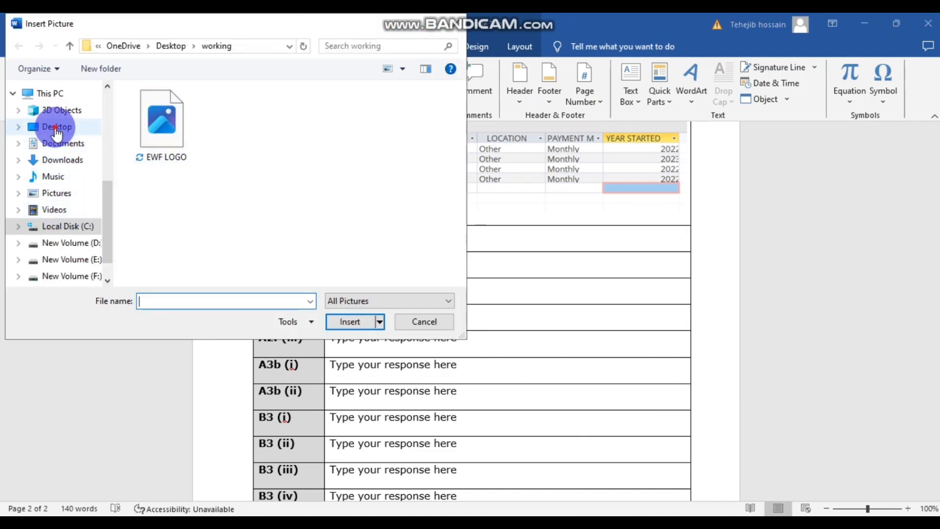
pyautogui.click(57, 126)
pyautogui.click(158, 137)
pyautogui.click(351, 322)
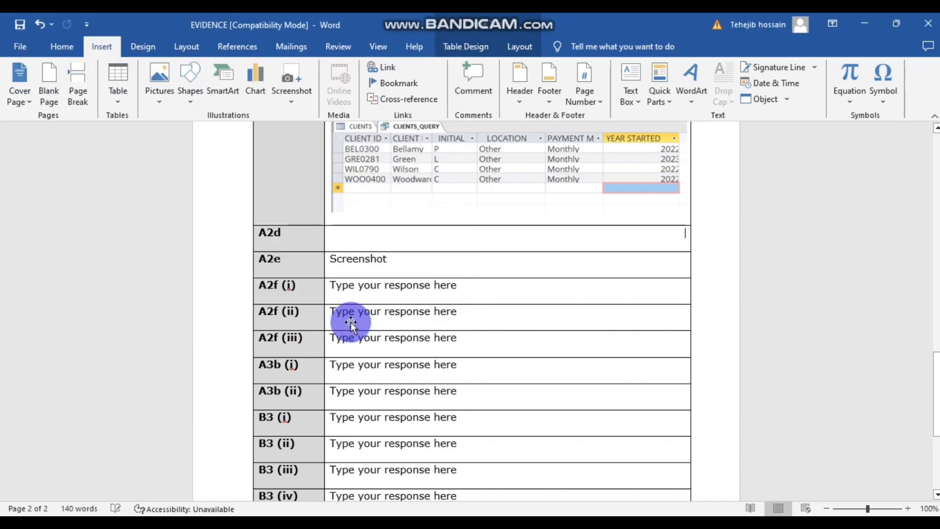
# - Set the picture's wrapping to Top and Bottom and tidy the blank lines around it
pyautogui.click(703, 246)
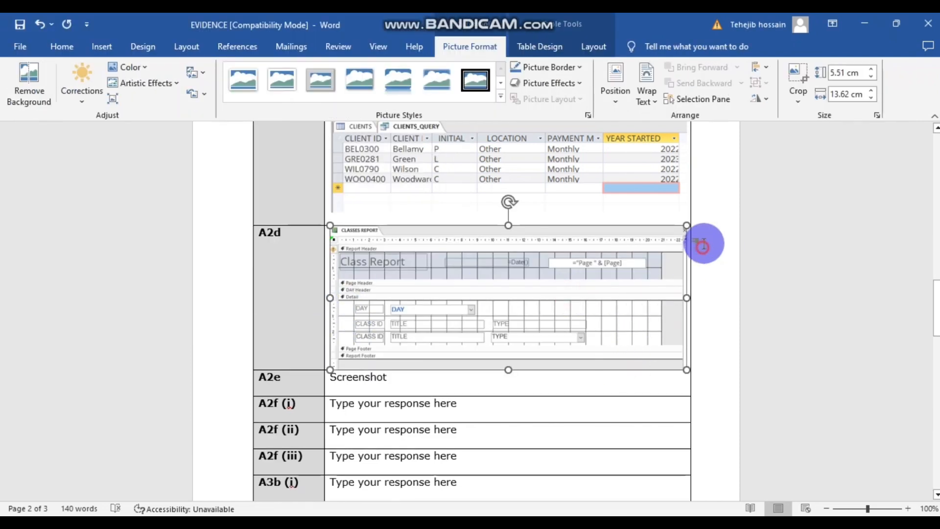
pyautogui.click(626, 264)
pyautogui.click(708, 232)
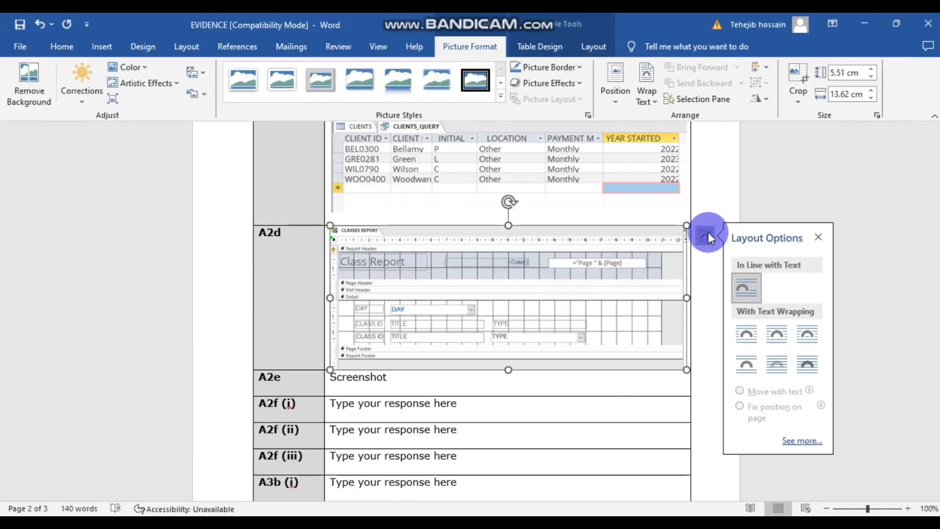
pyautogui.click(746, 365)
pyautogui.click(707, 332)
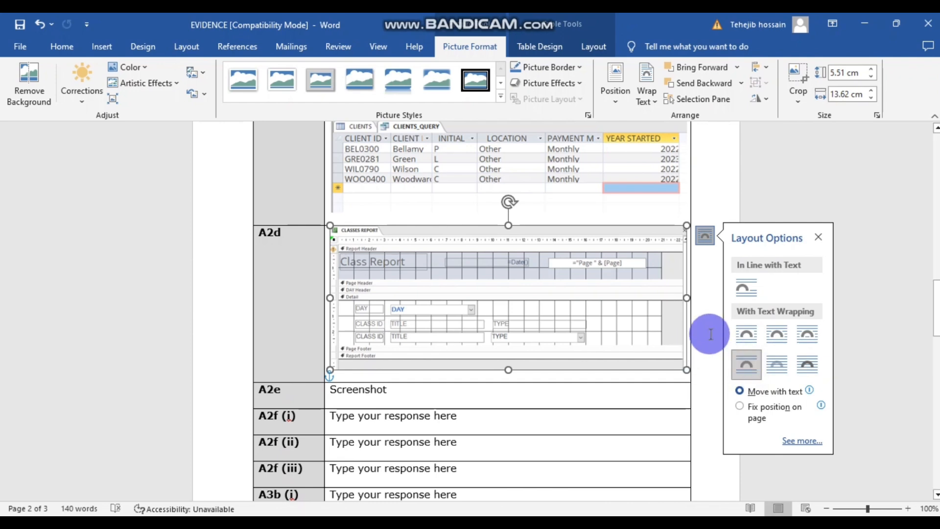
pyautogui.click(349, 373)
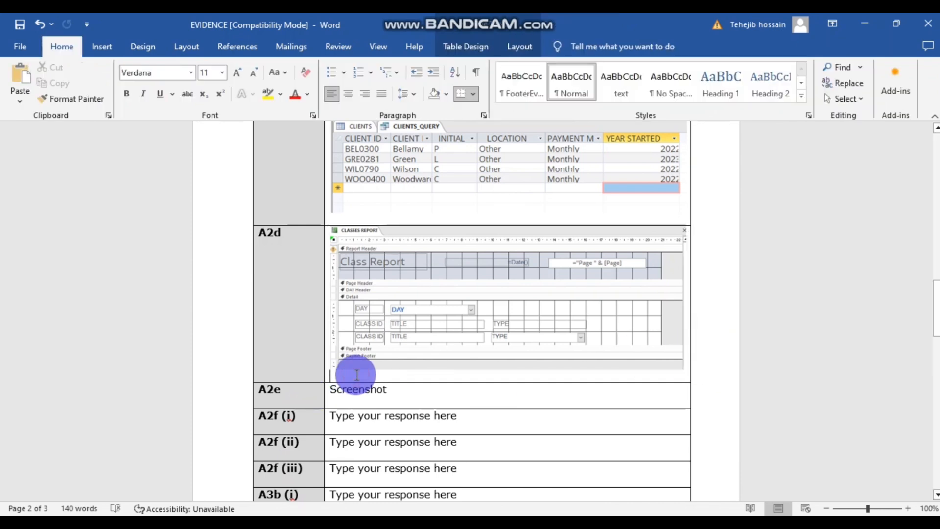
pyautogui.press('Return')
pyautogui.press('Return')
pyautogui.press('Return')
pyautogui.press('Return')
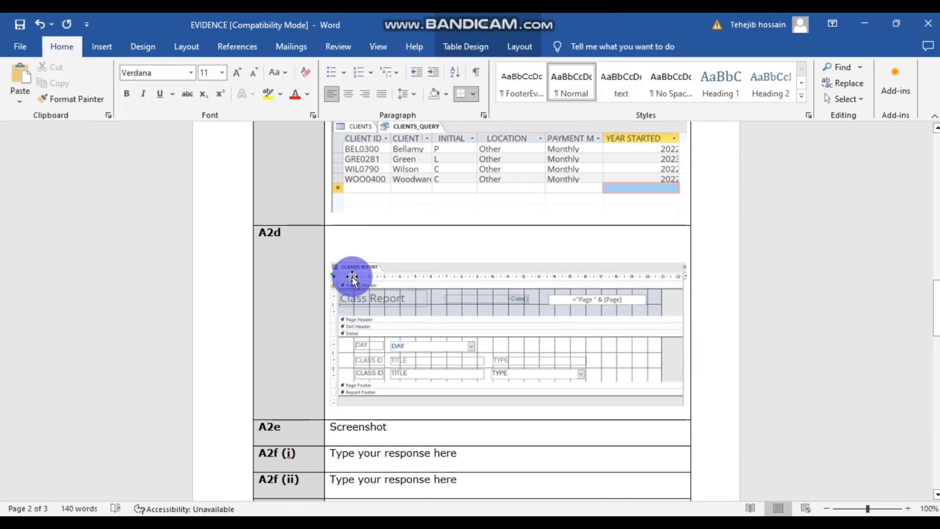
pyautogui.press('BackSpace')
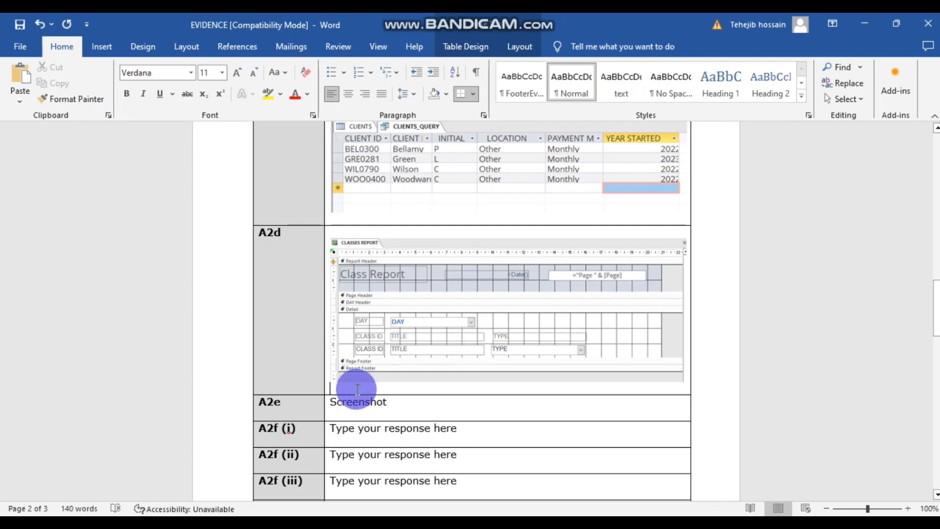
pyautogui.press('Return')
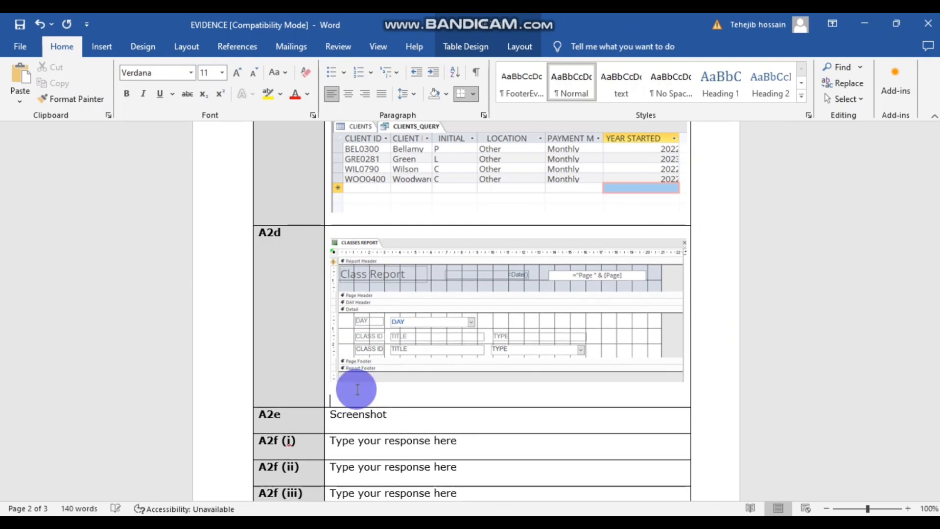
pyautogui.click(694, 370)
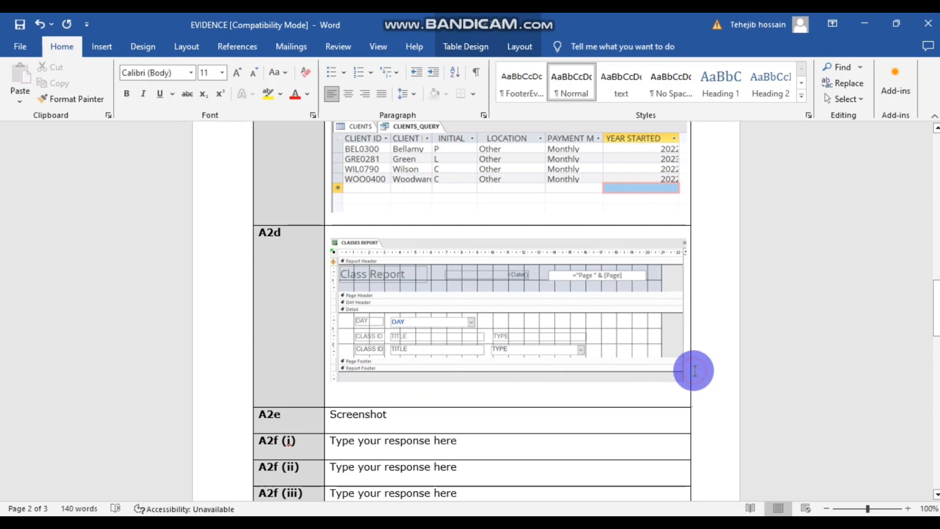
pyautogui.click(372, 387)
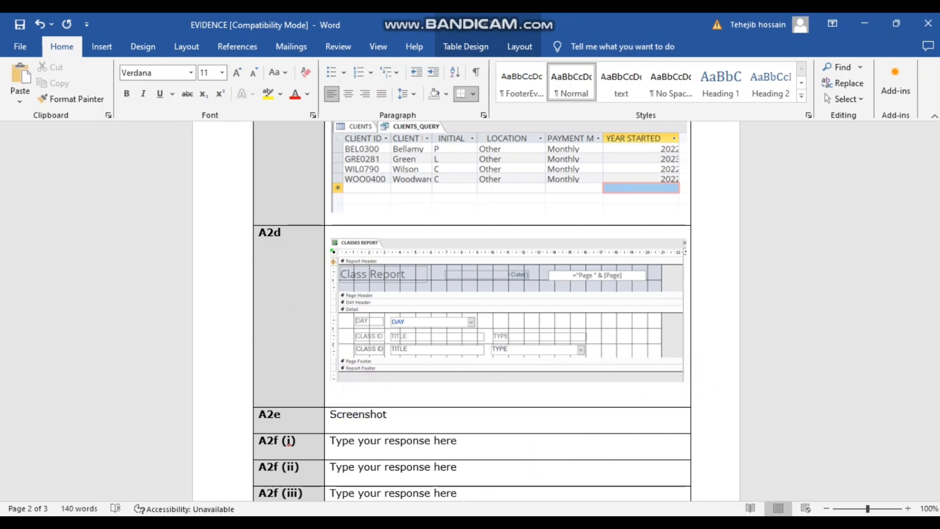
pyautogui.click(436, 509)
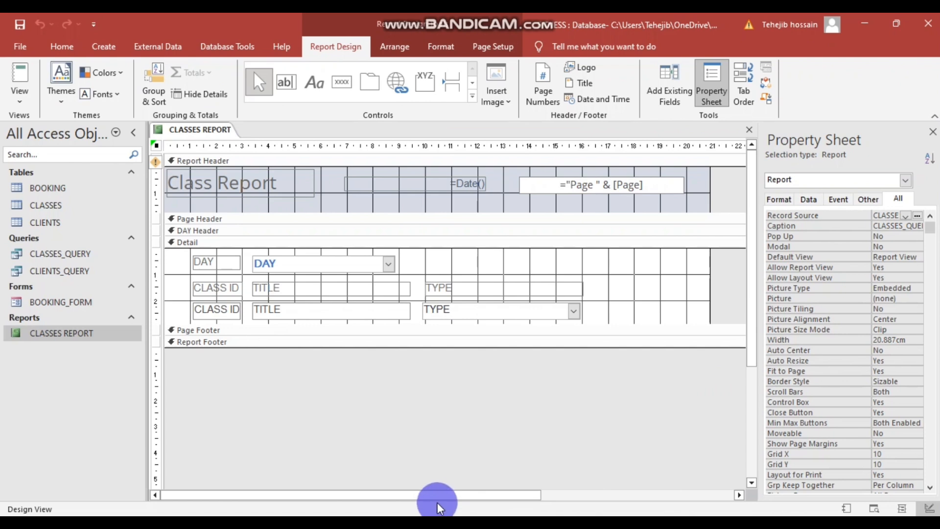
# - Open CLASSES REPORT in Print Preview, accepting the page-width warning
pyautogui.rightClick(388, 380)
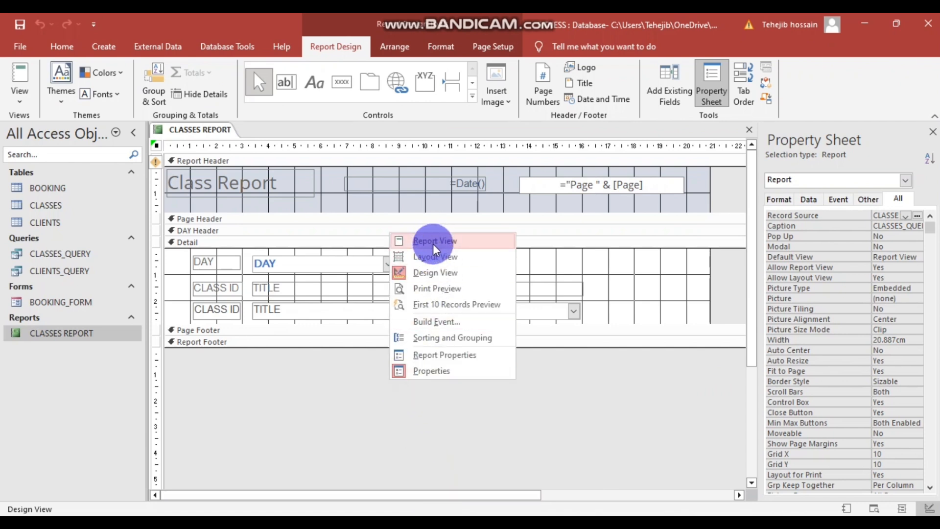
pyautogui.click(433, 289)
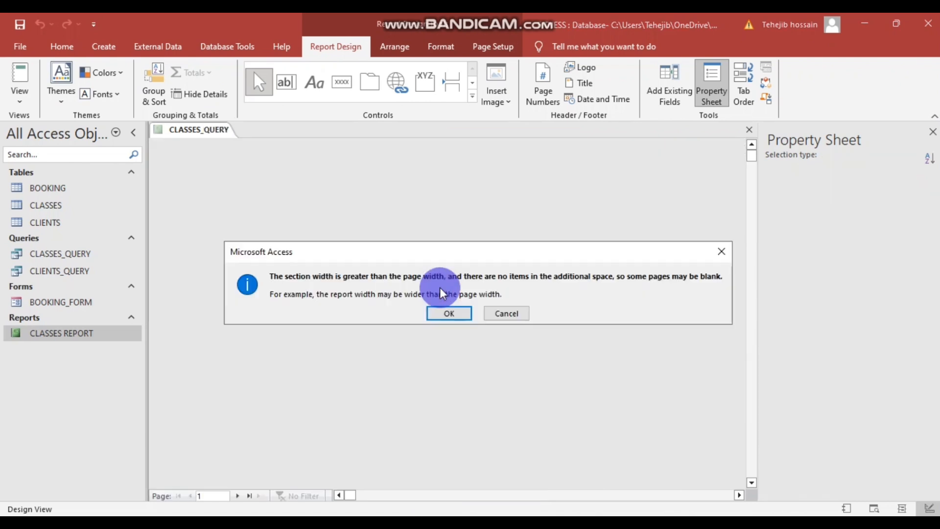
pyautogui.click(507, 313)
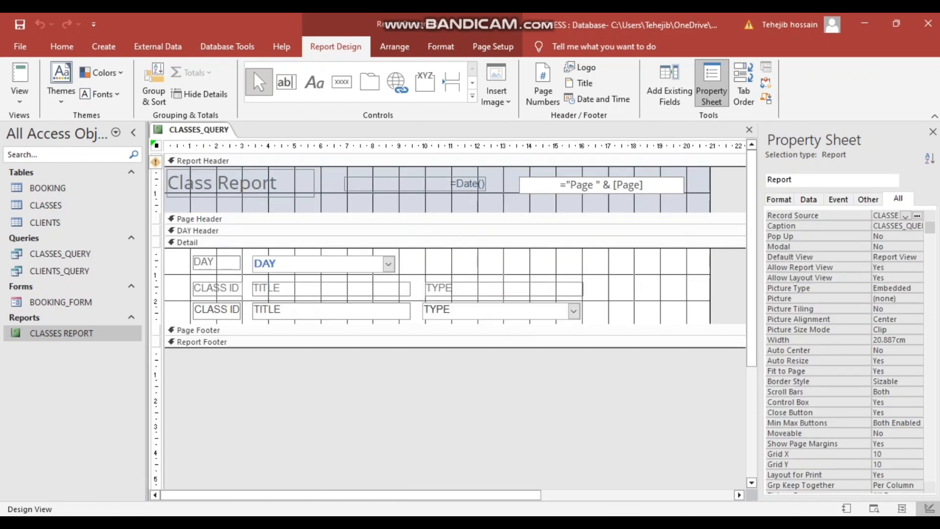
pyautogui.rightClick(427, 392)
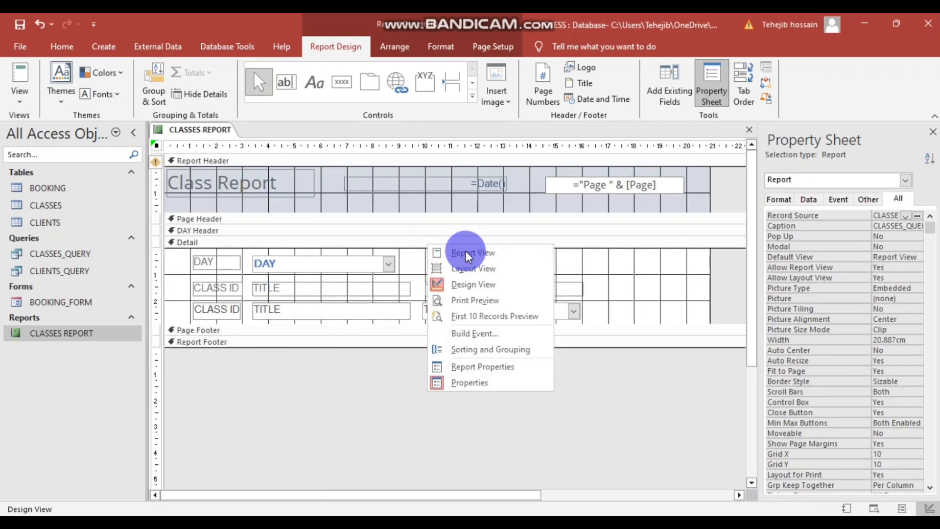
pyautogui.click(485, 300)
pyautogui.click(445, 311)
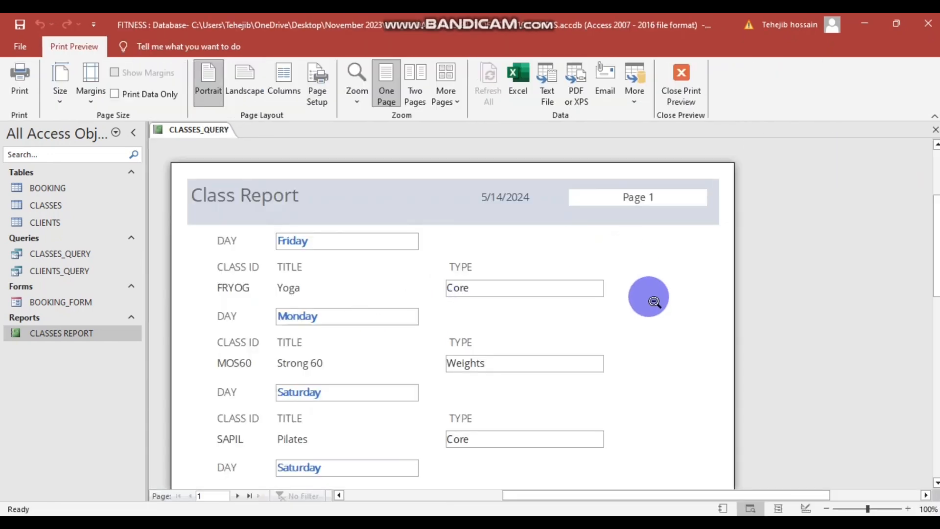
# - Set the preview zoom slider to 50% to show the whole Class Report page
pyautogui.scroll(-5, 703, 289)
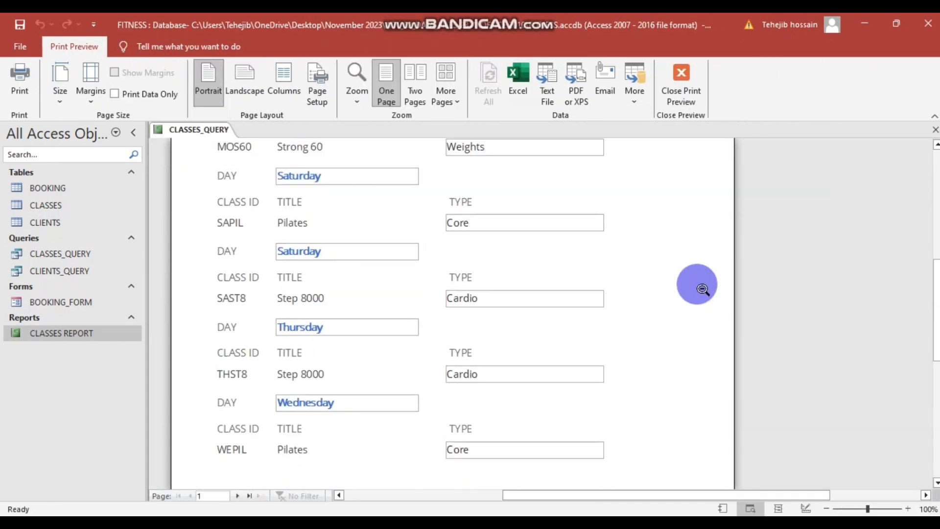
pyautogui.scroll(-2, 703, 289)
pyautogui.scroll(6, 703, 289)
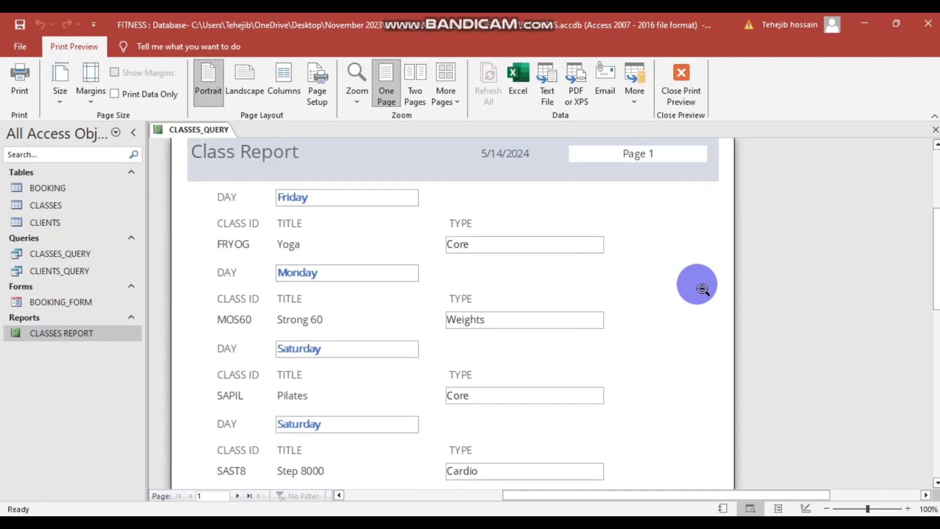
pyautogui.scroll(-2, 703, 289)
pyautogui.scroll(3, 702, 289)
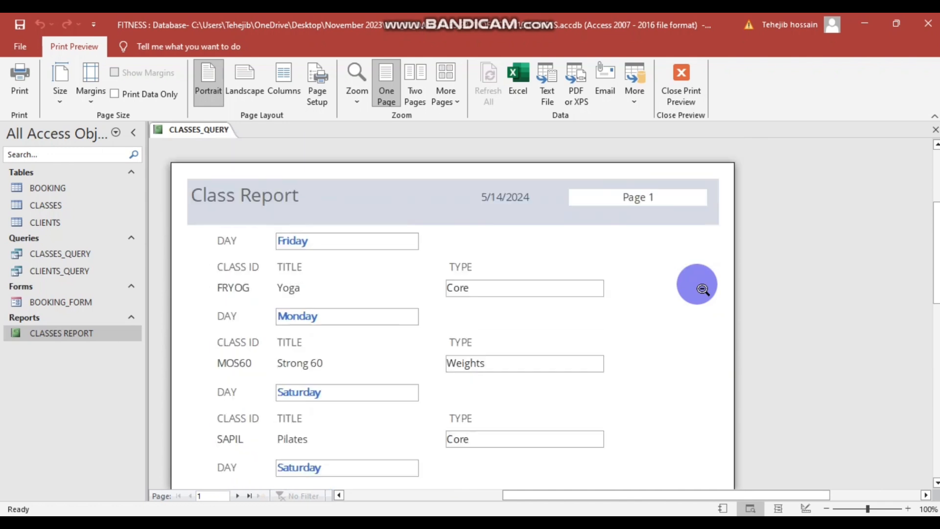
pyautogui.moveTo(867, 508); pyautogui.dragTo(843, 511)
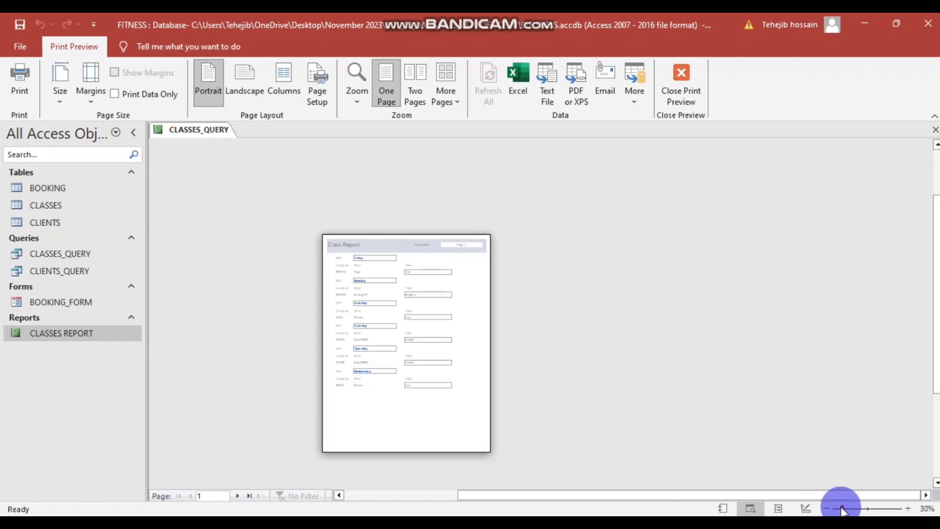
pyautogui.moveTo(849, 510); pyautogui.dragTo(844, 509)
pyautogui.moveTo(607, 496); pyautogui.dragTo(514, 493)
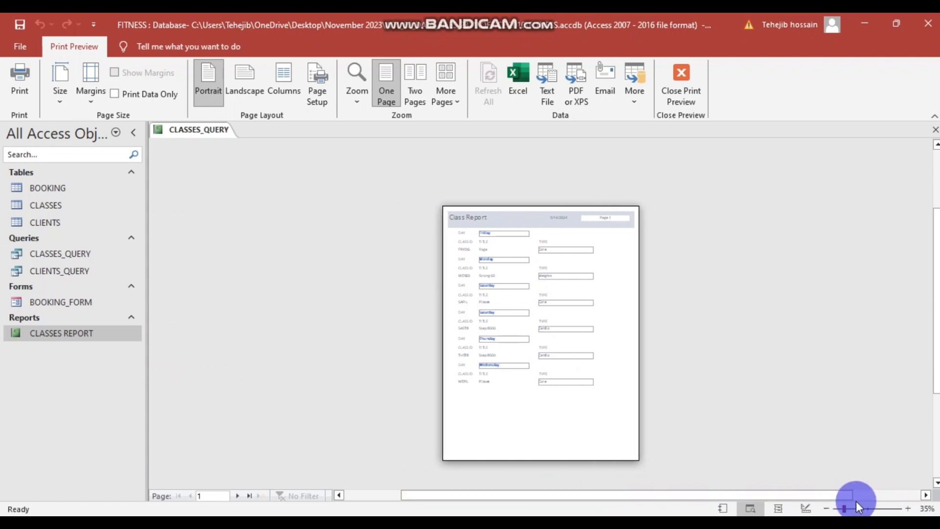
pyautogui.moveTo(845, 510); pyautogui.dragTo(850, 511)
pyautogui.scroll(-3, 730, 412)
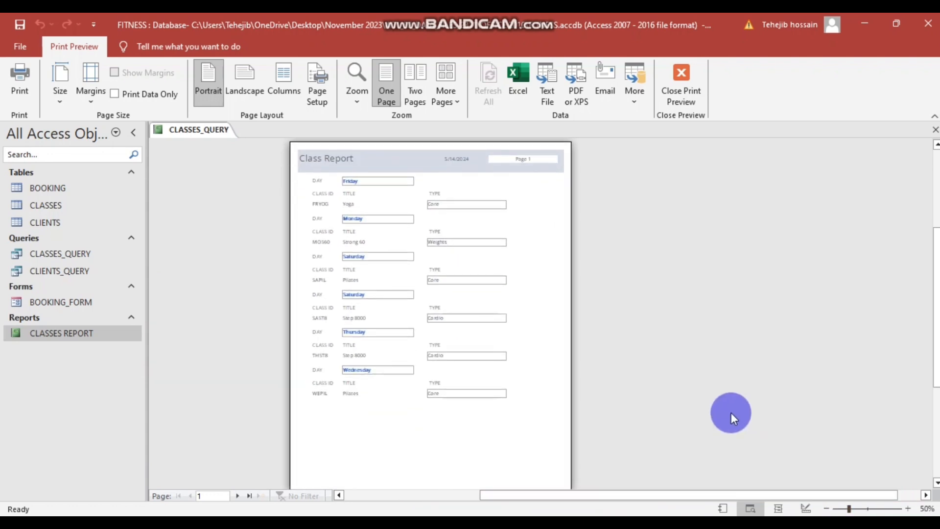
pyautogui.scroll(1, 731, 412)
pyautogui.click(205, 522)
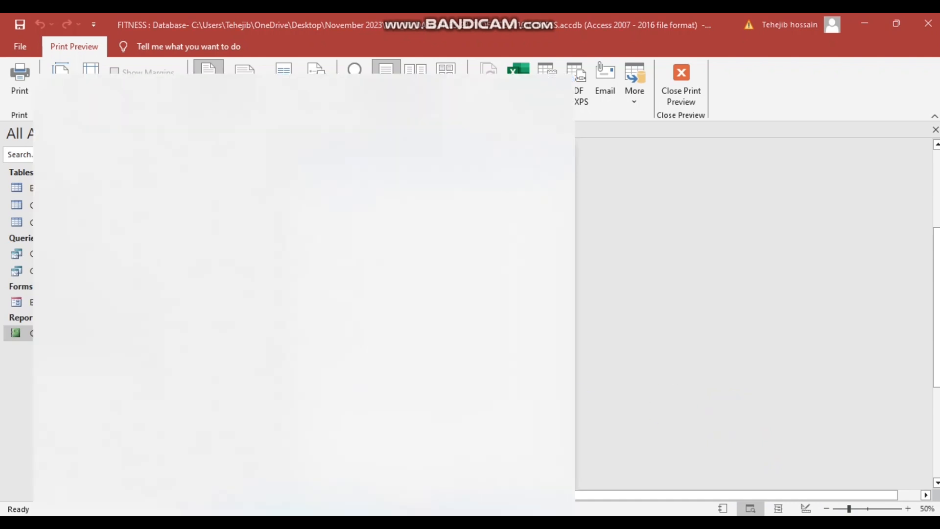
# - Snip the Class Report print preview and save it over Capture on the Desktop
pyautogui.write('sni')
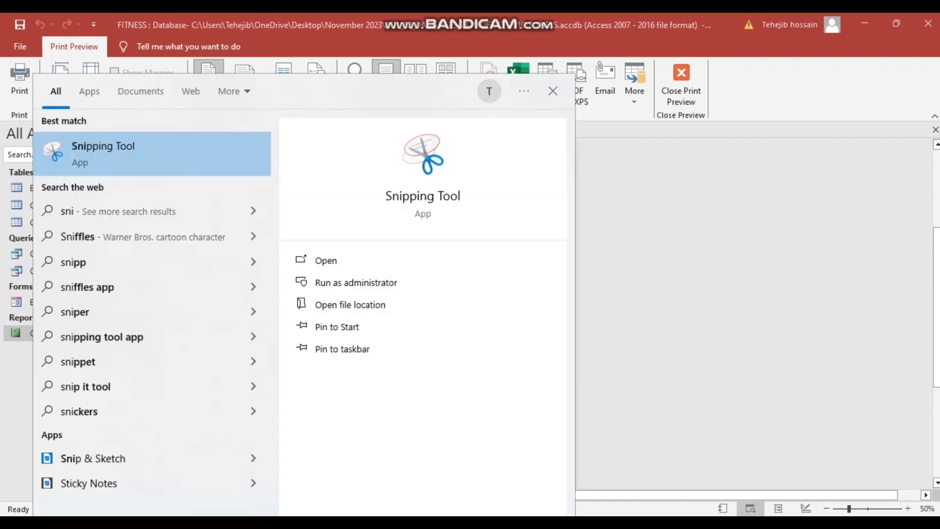
pyautogui.click(109, 154)
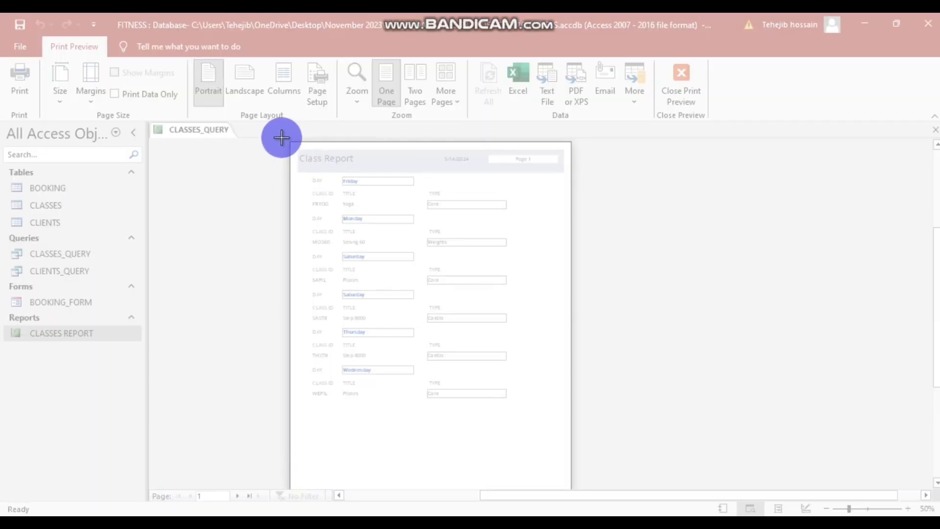
pyautogui.moveTo(283, 135); pyautogui.dragTo(583, 487)
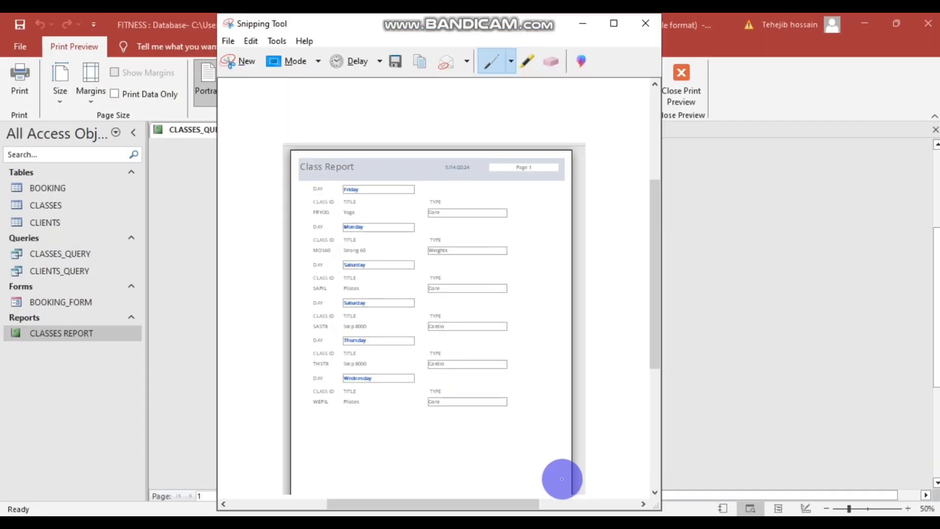
pyautogui.click(400, 64)
pyautogui.click(570, 357)
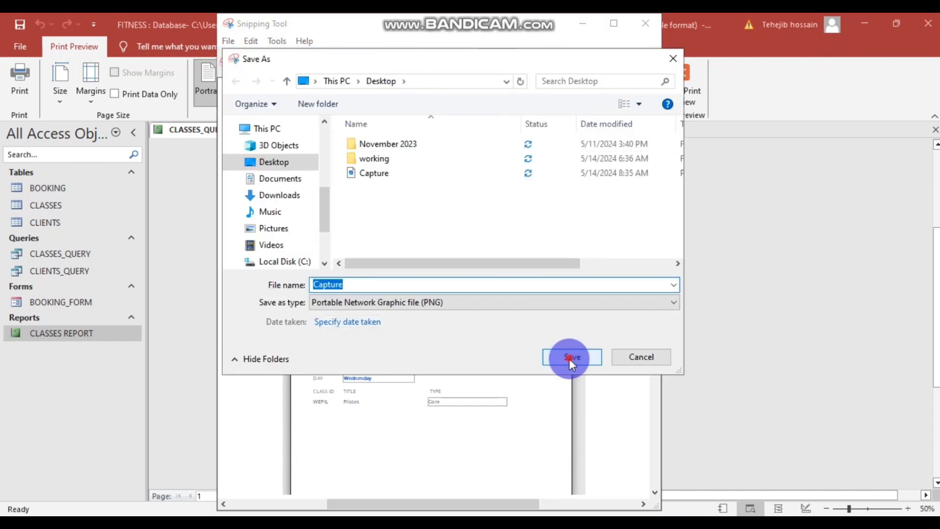
pyautogui.click(503, 272)
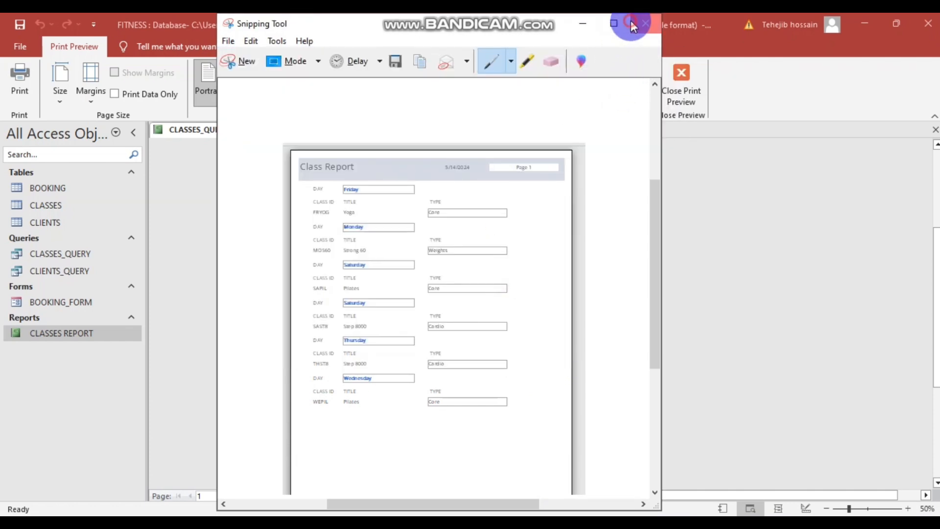
pyautogui.click(631, 22)
pyautogui.hotkey('alt', 'Tab')
pyautogui.click(360, 395)
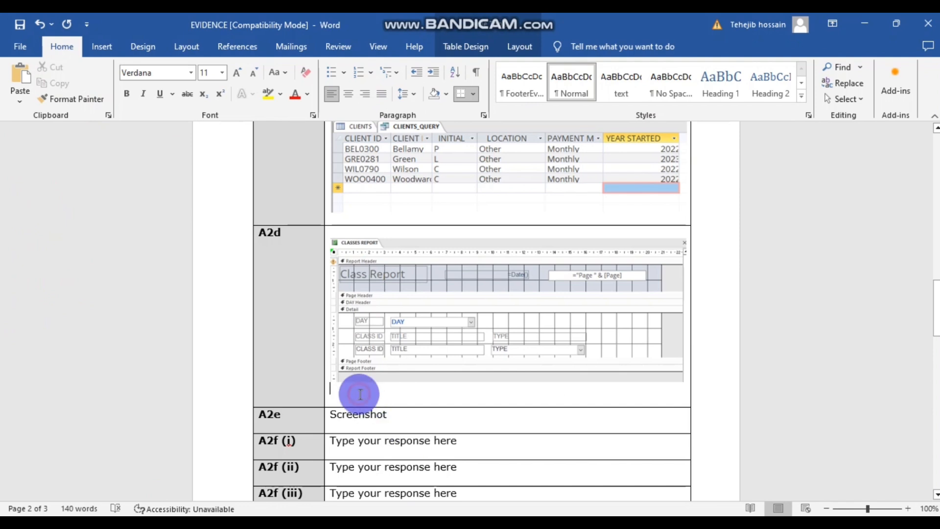
# - Insert the Capture picture below the report design screenshot in row A2d
pyautogui.click(105, 47)
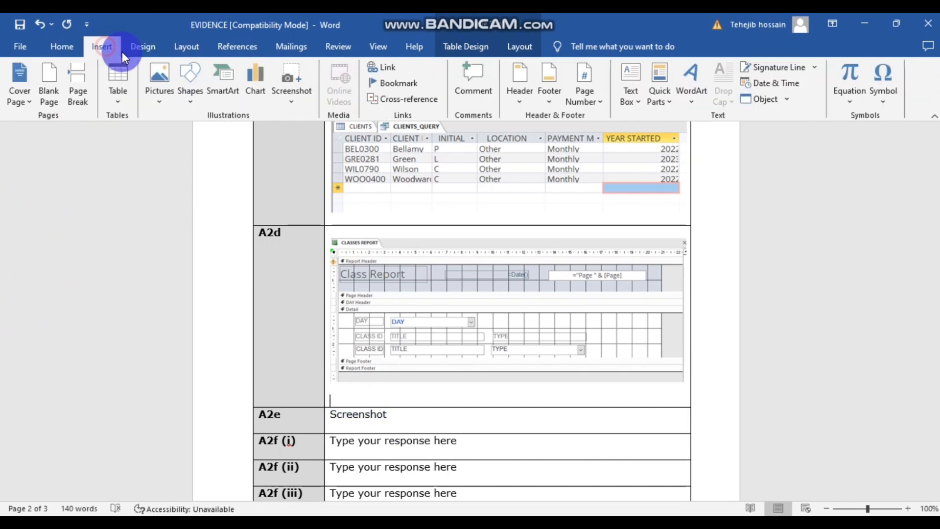
pyautogui.click(158, 75)
pyautogui.click(180, 134)
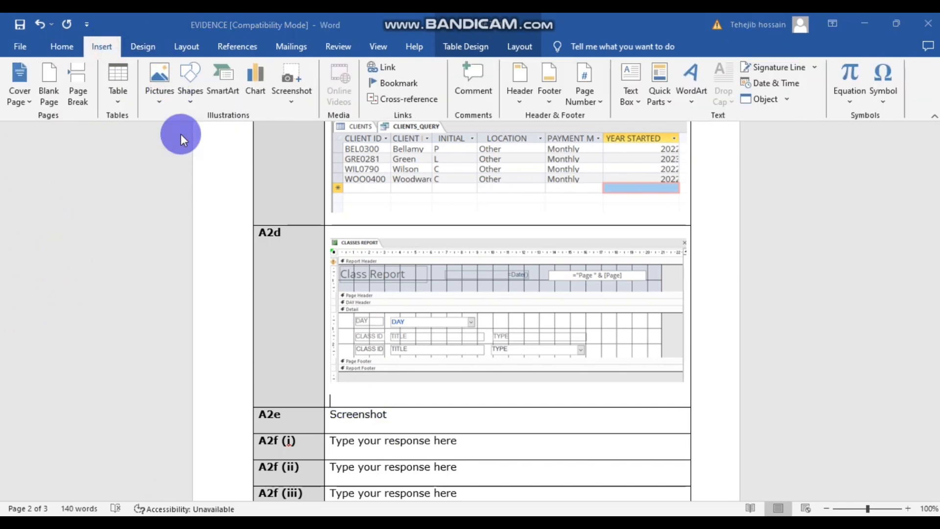
pyautogui.click(179, 139)
pyautogui.click(321, 323)
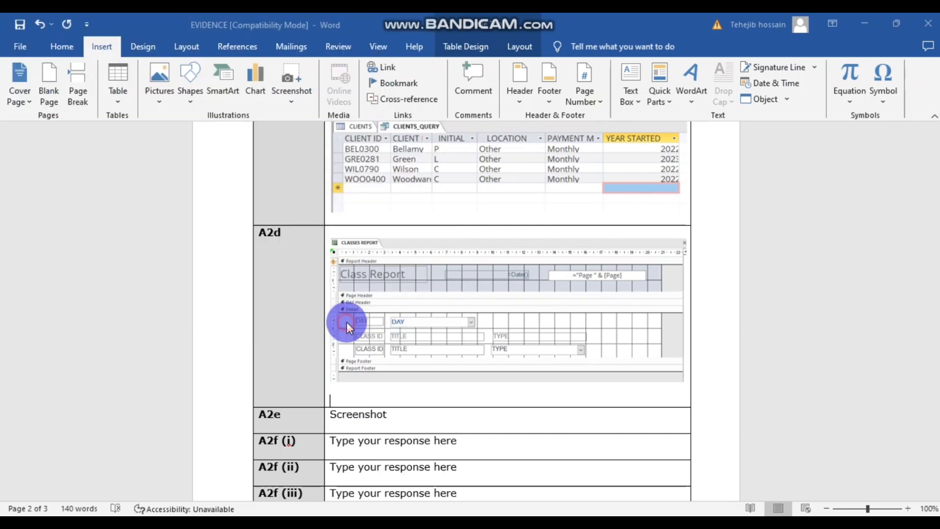
pyautogui.scroll(-5, 587, 310)
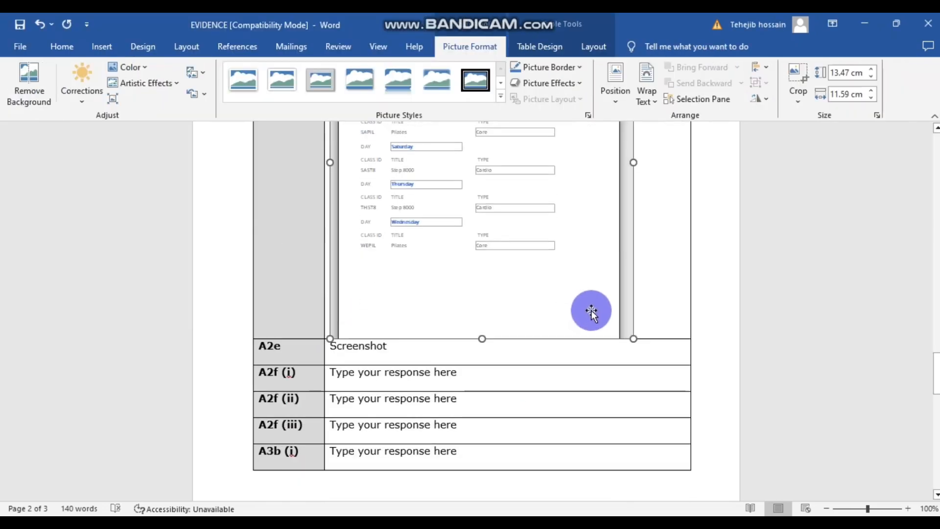
pyautogui.scroll(8, 591, 310)
pyautogui.scroll(-5, 592, 310)
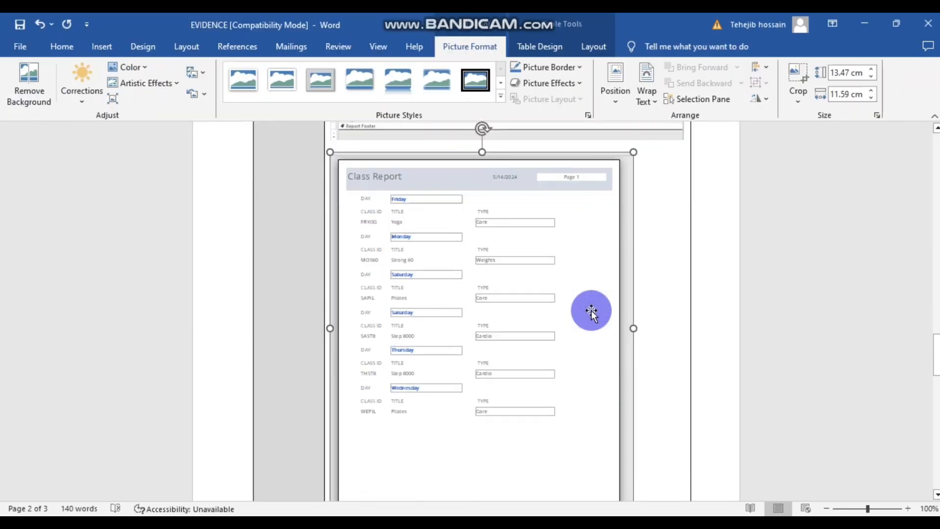
pyautogui.scroll(-1, 591, 309)
# - Try a text-wrapping option on the new picture, then undo it
pyautogui.click(650, 134)
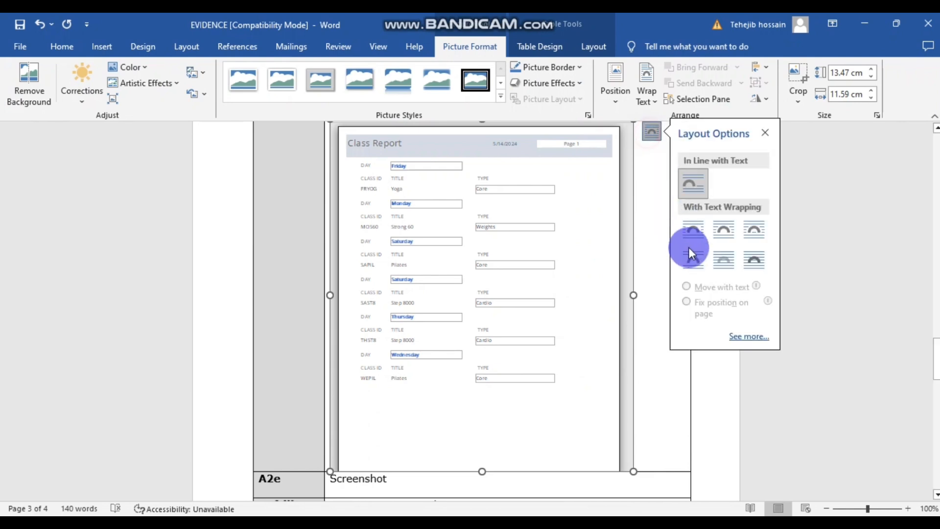
pyautogui.click(691, 254)
pyautogui.scroll(-10, 609, 327)
pyautogui.scroll(7, 610, 328)
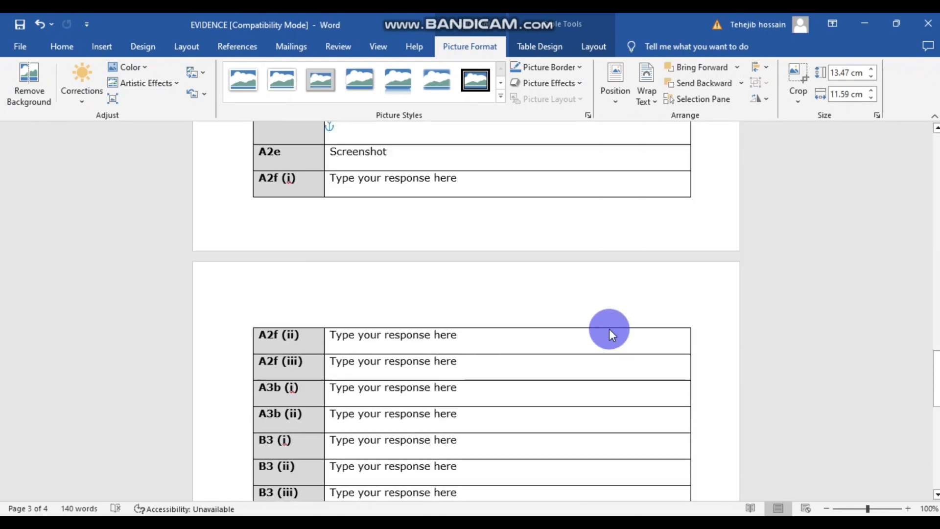
pyautogui.scroll(12, 609, 328)
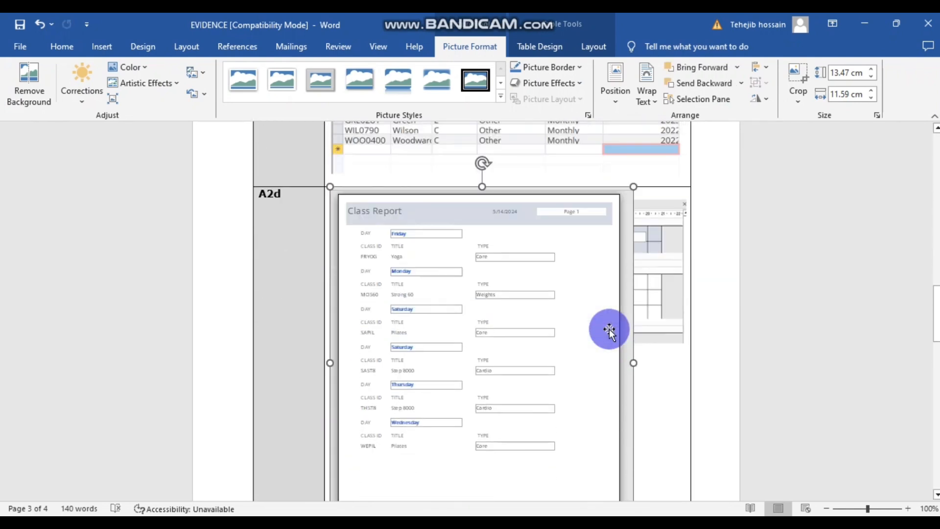
pyautogui.hotkey('ctrl', 'z')
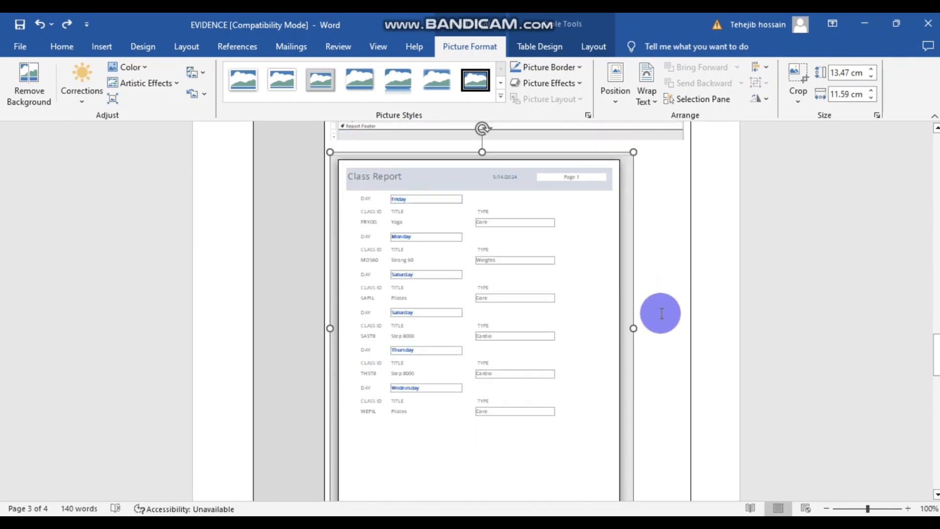
pyautogui.scroll(-3, 636, 314)
pyautogui.scroll(1, 631, 342)
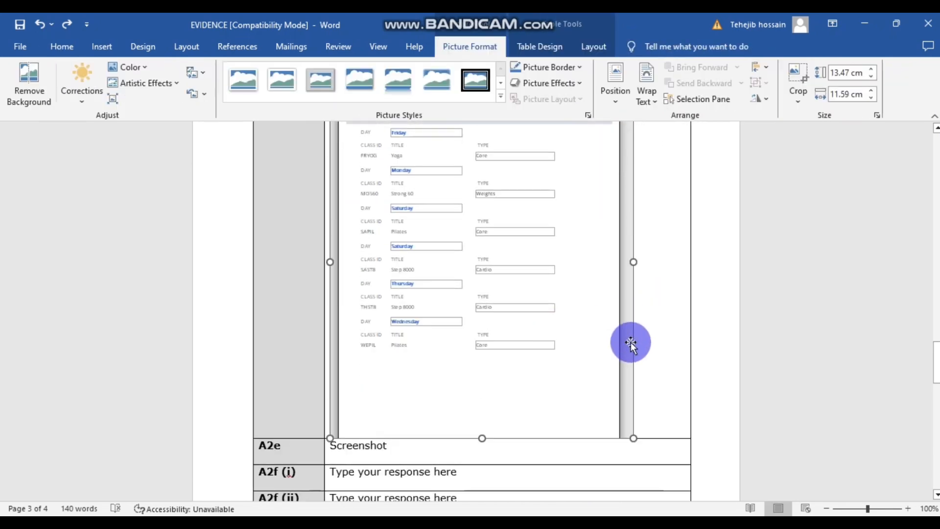
pyautogui.scroll(1, 639, 441)
# - Shrink the Class Report picture to about 13.47 × 11.59 cm by dragging a corner
pyautogui.moveTo(633, 471); pyautogui.dragTo(563, 365)
pyautogui.click(739, 353)
pyautogui.scroll(-3, 739, 352)
pyautogui.scroll(2, 742, 352)
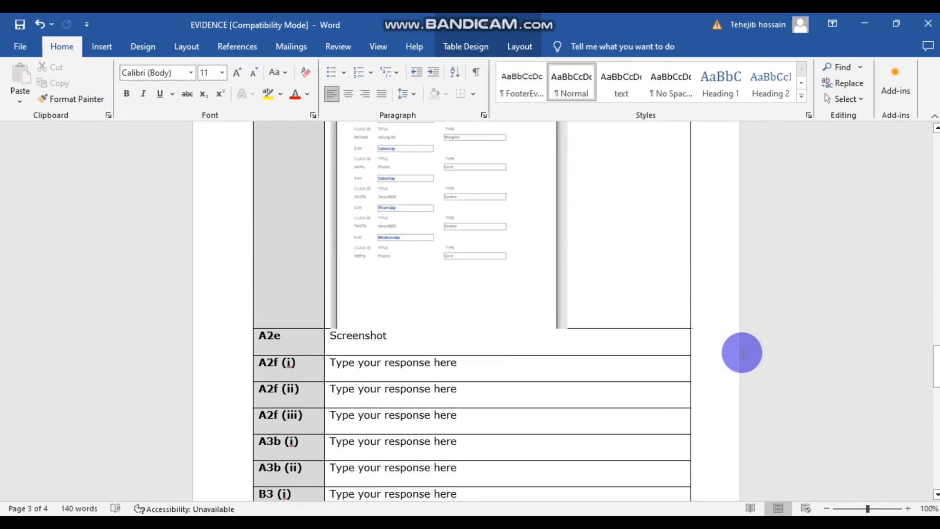
pyautogui.scroll(7, 742, 353)
pyautogui.scroll(17, 743, 352)
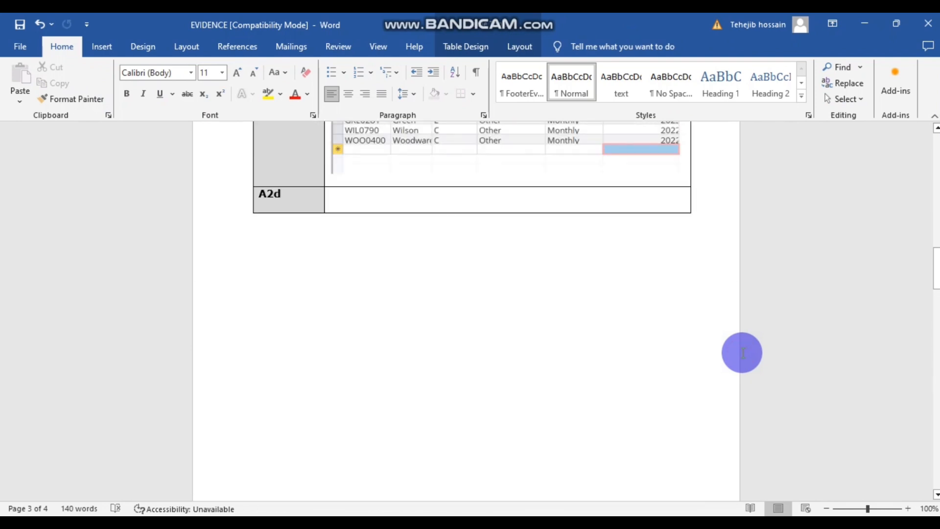
pyautogui.scroll(-1, 743, 352)
pyautogui.scroll(-20, 743, 352)
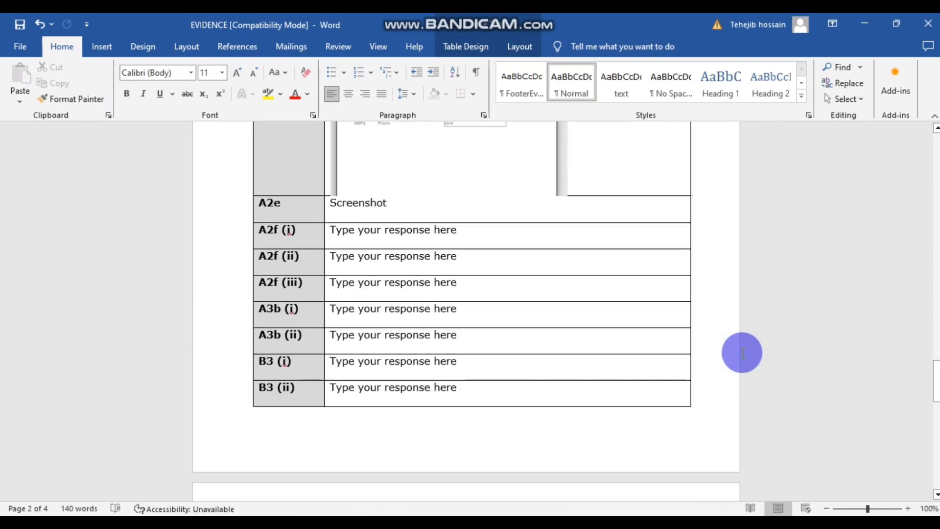
pyautogui.scroll(15, 743, 353)
pyautogui.scroll(6, 742, 355)
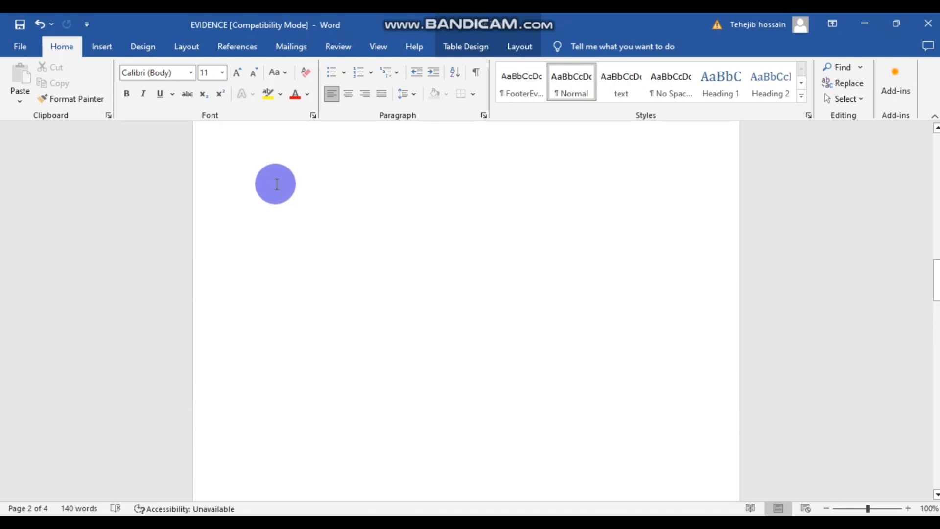
# - Add blank lines before the A2d label until it moves onto the next page beside its screenshots
pyautogui.click(260, 194)
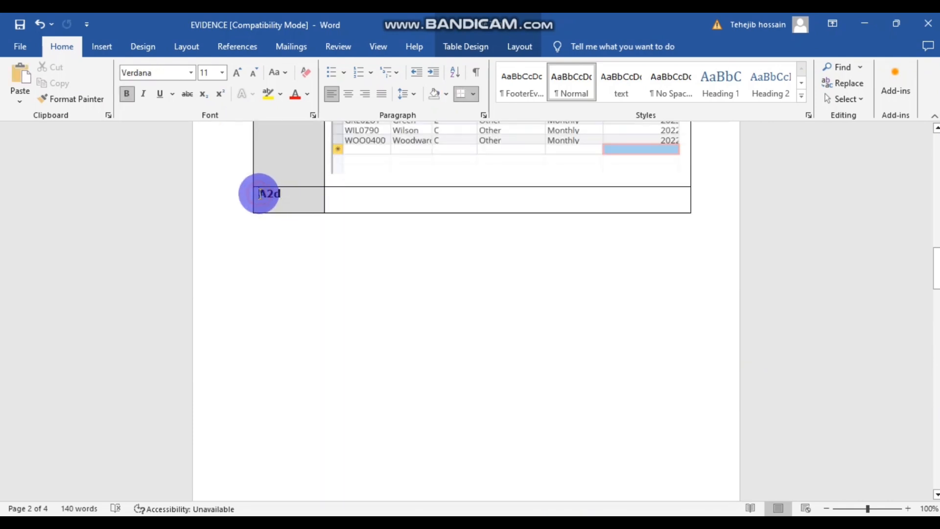
pyautogui.press('Return')
pyautogui.press('Return')
pyautogui.press('Return')
pyautogui.press('Return')
pyautogui.press('Return')
pyautogui.press('Return')
pyautogui.press('Return')
pyautogui.press('Return')
pyautogui.press('Return')
pyautogui.press('Return')
pyautogui.press('Return')
pyautogui.press('Return')
pyautogui.press('Return')
pyautogui.press('Return')
pyautogui.press('Return')
pyautogui.press('Return')
pyautogui.press('Return')
pyautogui.press('Return')
pyautogui.press('Return')
pyautogui.press('Return')
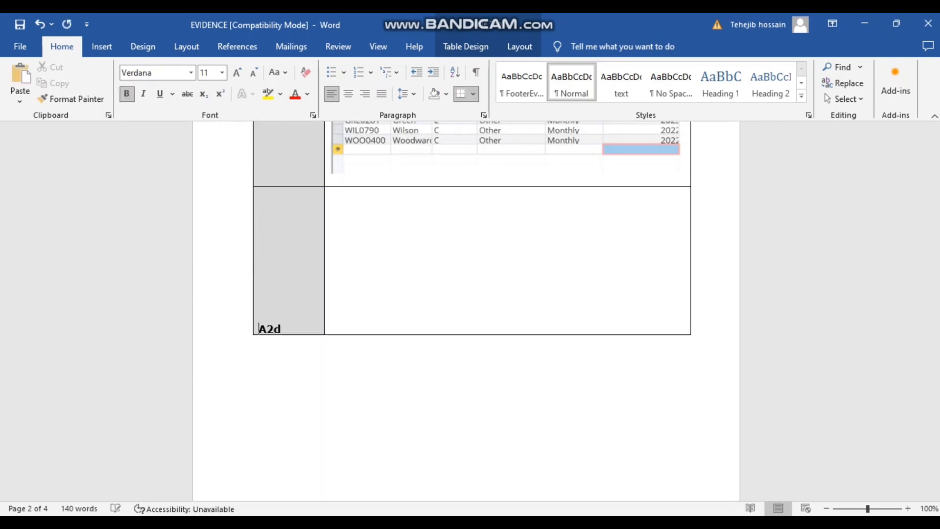
pyautogui.press('Return')
pyautogui.press('Return')
pyautogui.scroll(4, 304, 147)
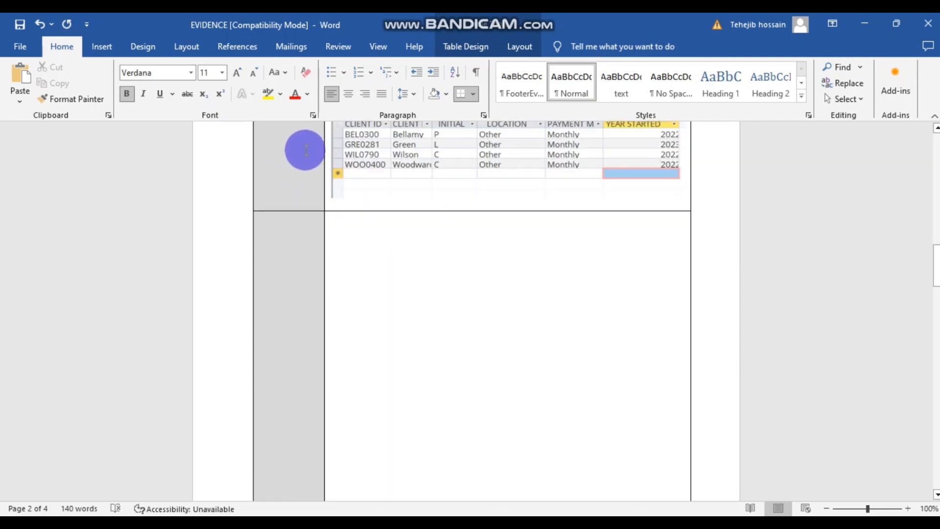
pyautogui.scroll(-10, 439, 215)
pyautogui.scroll(-3, 439, 215)
pyautogui.press('Return')
pyautogui.press('Return')
pyautogui.press('Return')
pyautogui.press('Return')
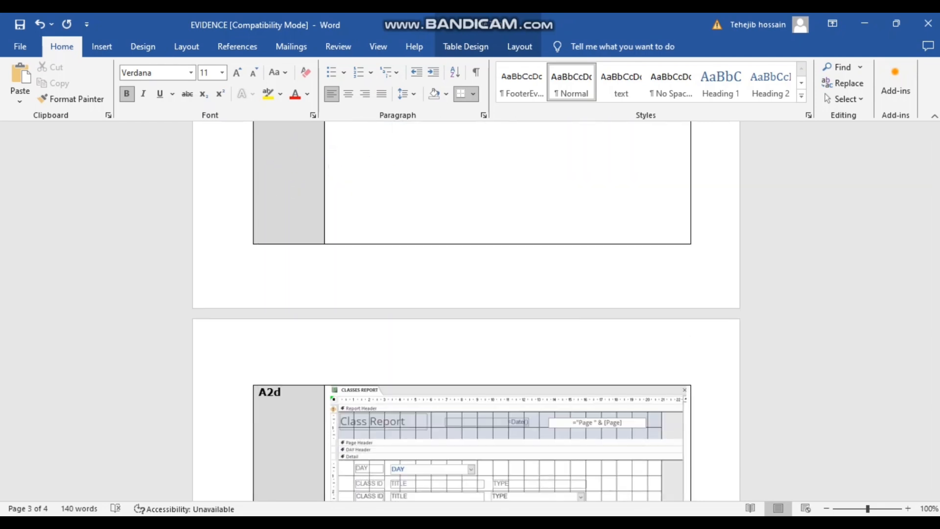
pyautogui.press('Return')
pyautogui.scroll(2, 529, 230)
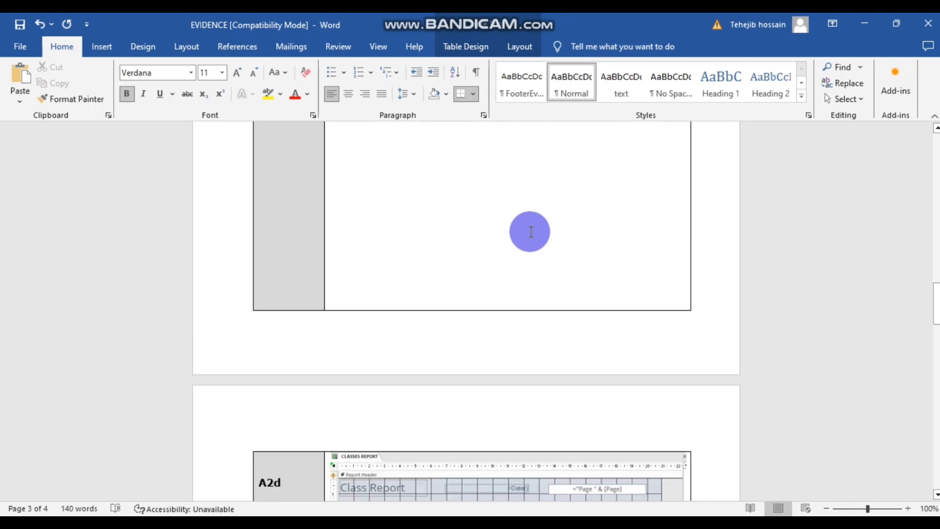
pyautogui.scroll(5, 530, 231)
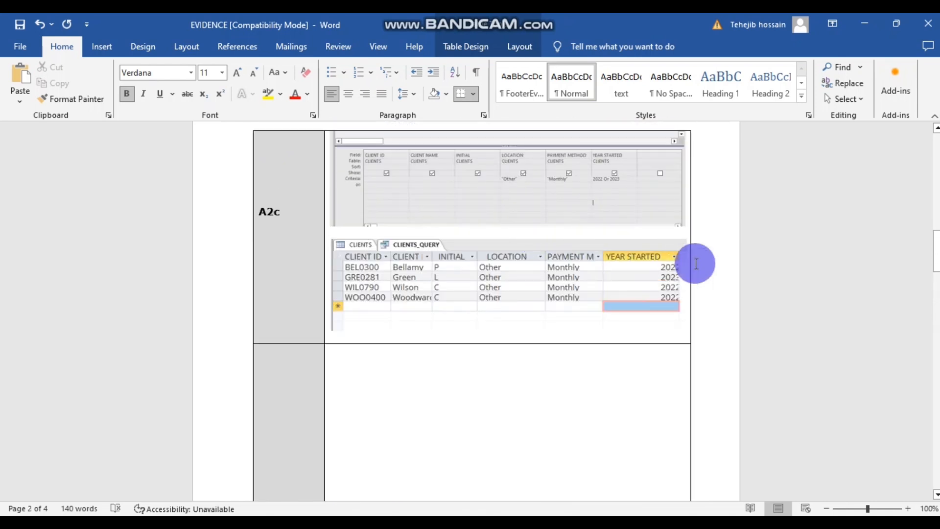
pyautogui.scroll(2, 696, 263)
pyautogui.scroll(-15, 695, 263)
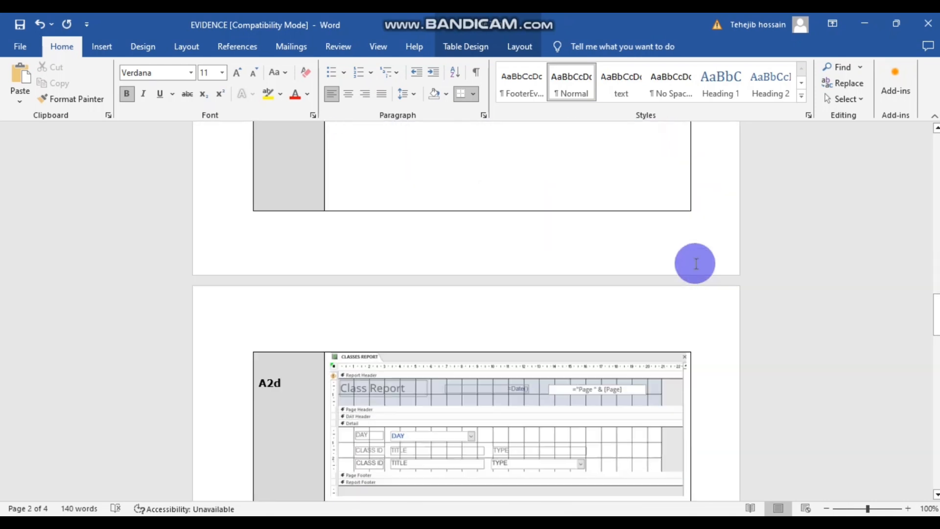
pyautogui.scroll(-15, 646, 279)
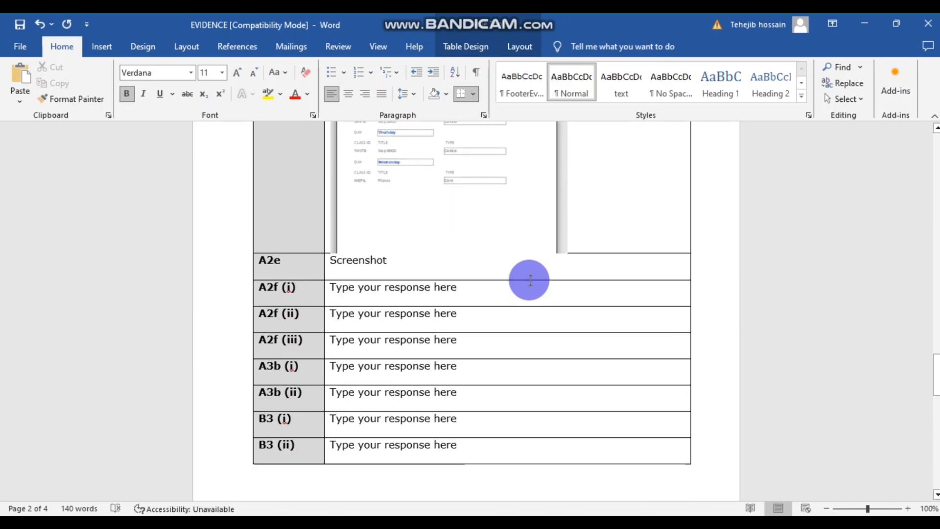
pyautogui.scroll(-10, 633, 309)
pyautogui.scroll(13, 633, 308)
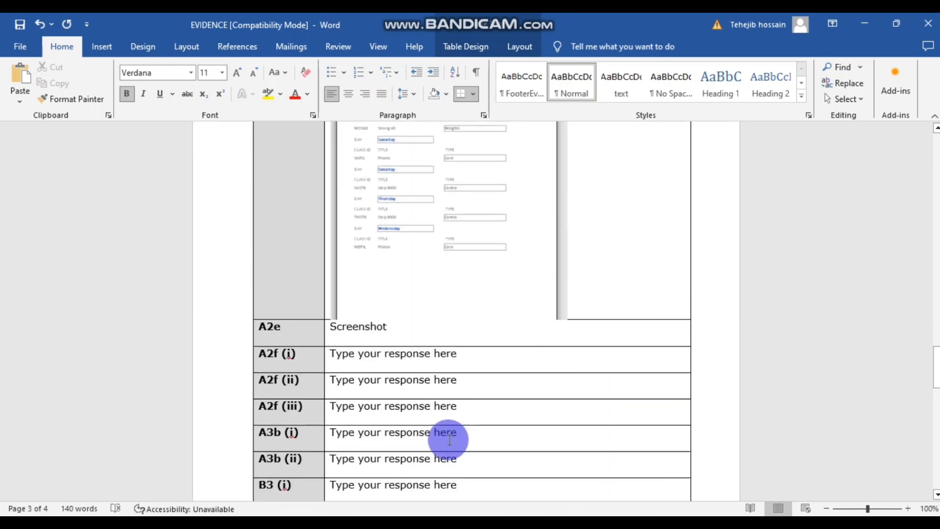
pyautogui.click(385, 522)
# - Glance at Access's preview, then scroll through the task instructions in the Chrome PDF
pyautogui.click(415, 522)
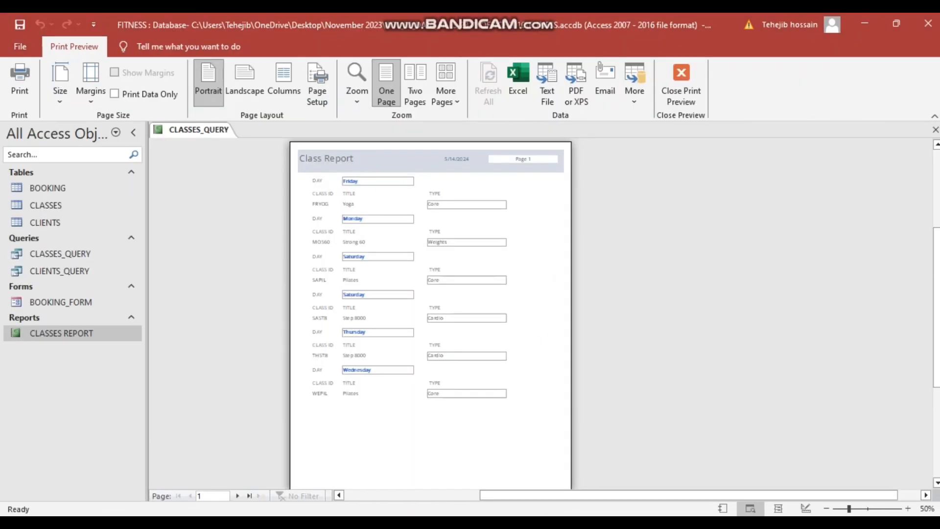
pyautogui.click(386, 522)
pyautogui.click(315, 471)
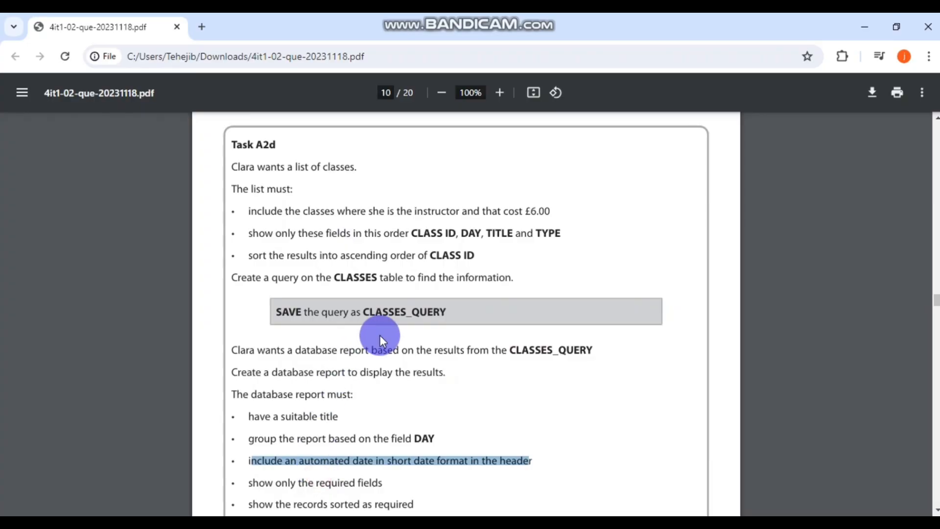
pyautogui.scroll(-10, 381, 335)
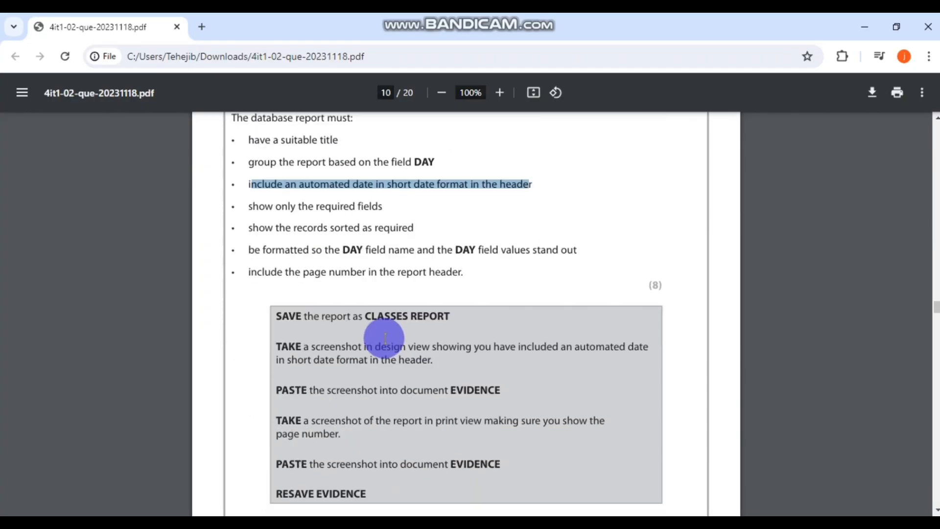
pyautogui.scroll(-1, 392, 341)
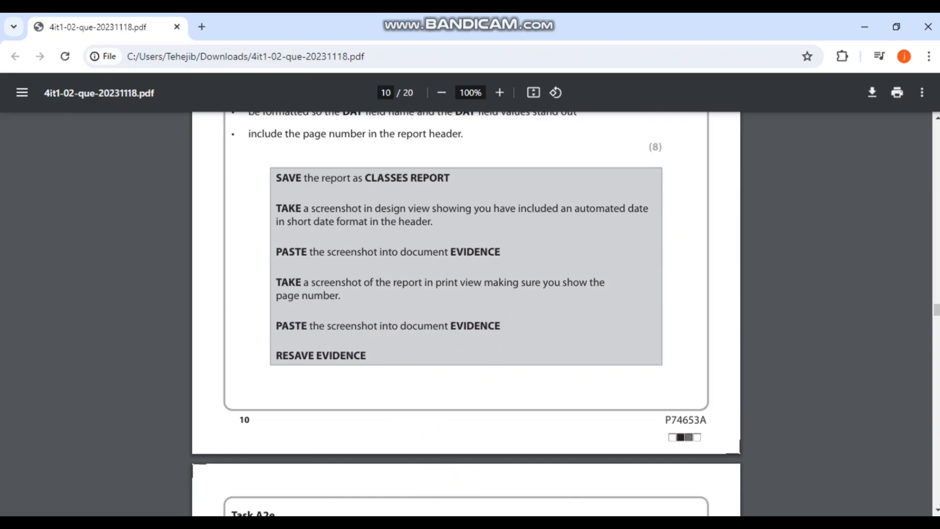
# - Save the EVIDENCE document, read Task A2e in the PDF, and return to Access
pyautogui.click(446, 522)
pyautogui.click(22, 26)
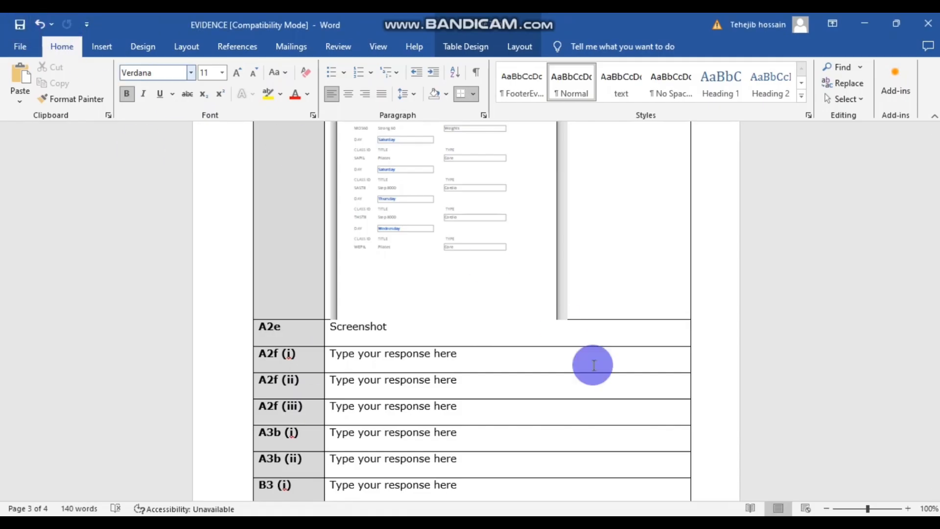
pyautogui.moveTo(392, 522)
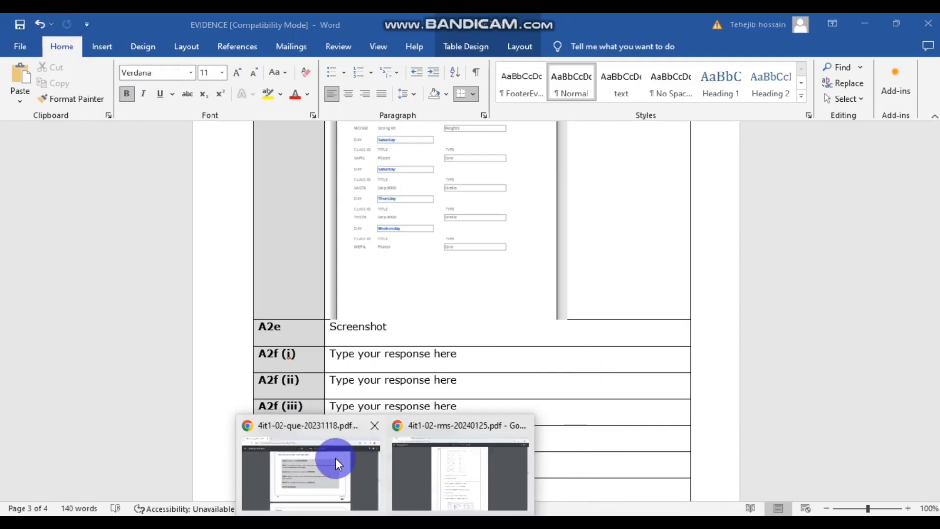
pyautogui.click(336, 461)
pyautogui.scroll(-5, 535, 389)
pyautogui.scroll(-2, 535, 388)
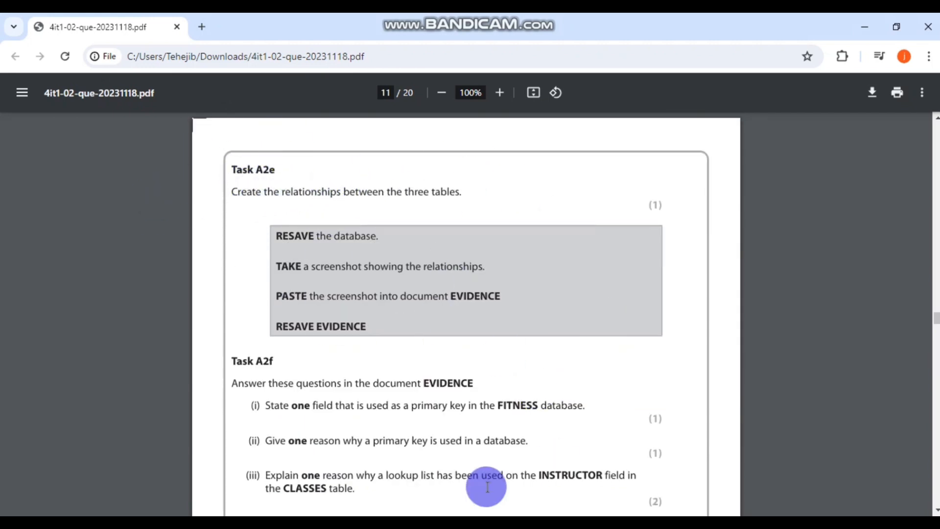
pyautogui.click(363, 523)
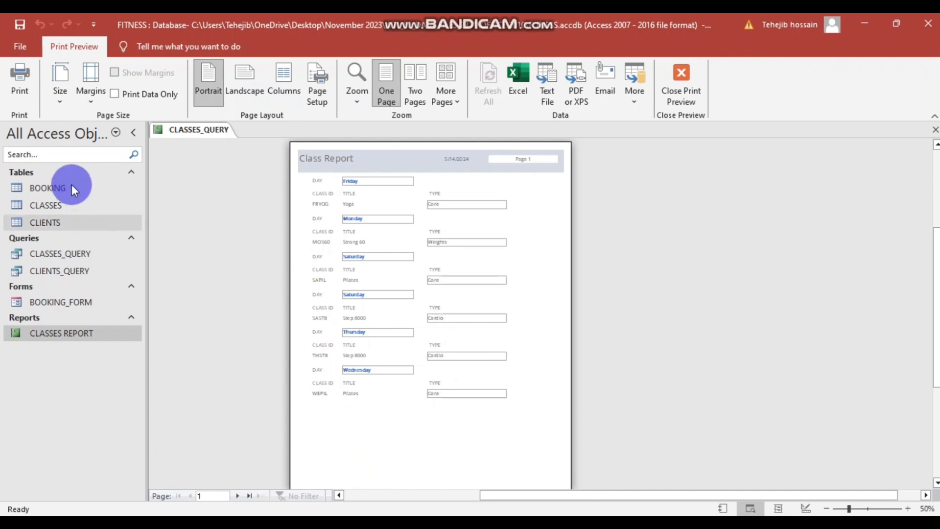
# - Close CLASSES REPORT, saving its design changes
pyautogui.rightClick(212, 126)
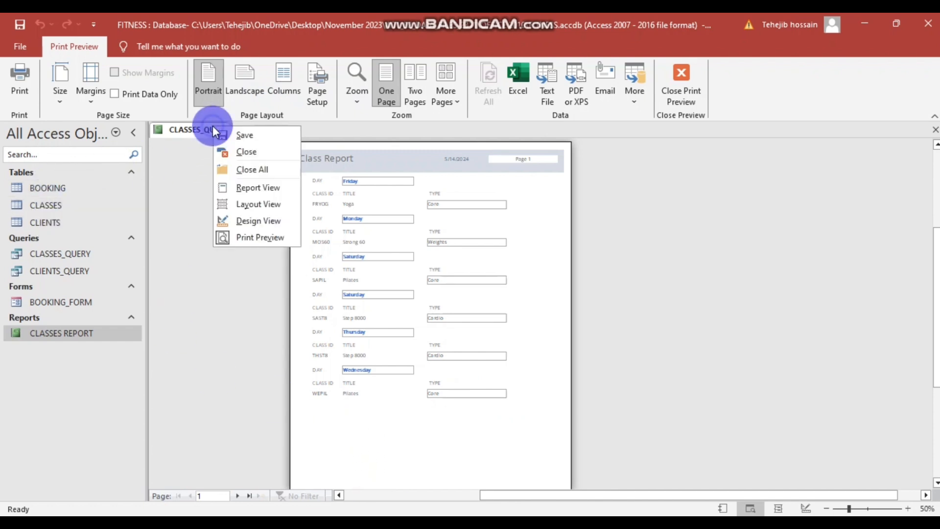
pyautogui.click(248, 148)
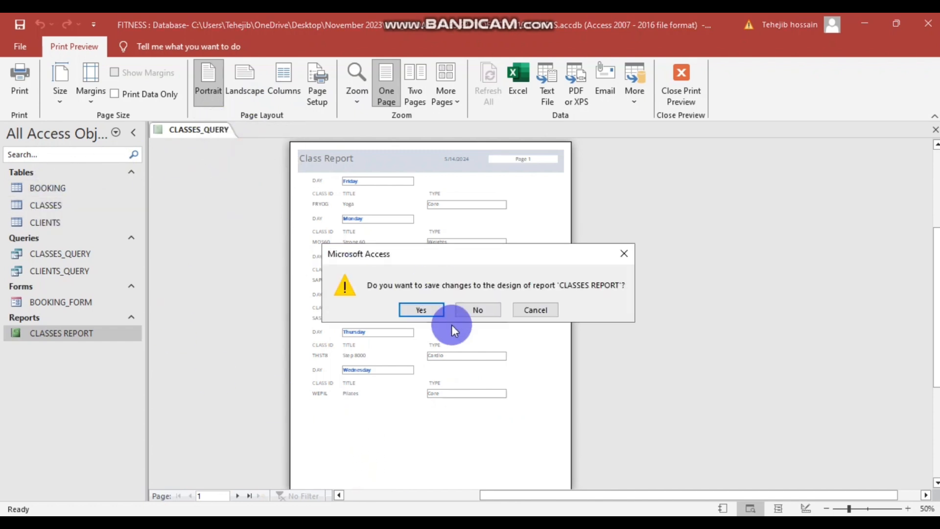
pyautogui.click(421, 310)
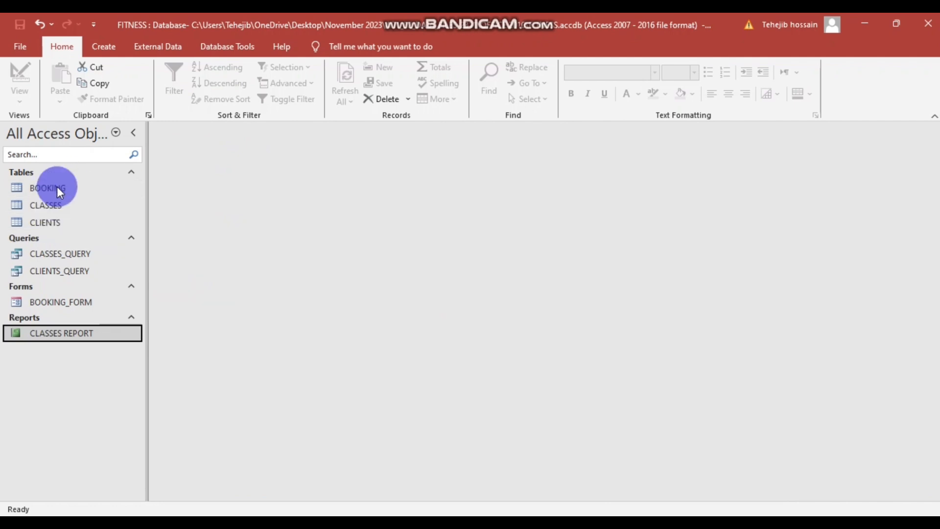
# - Open the Relationships window and add the BOOKING, CLASSES and CLIENTS tables
pyautogui.click(108, 47)
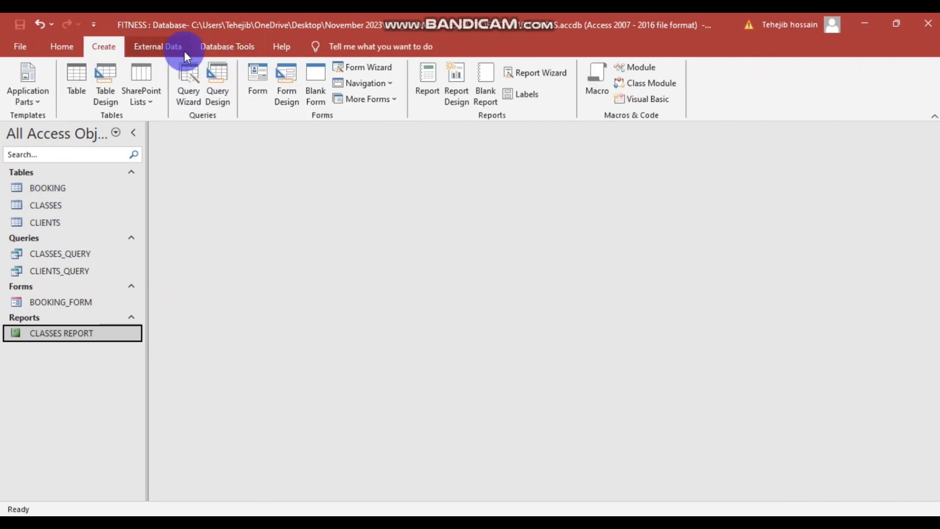
pyautogui.click(211, 48)
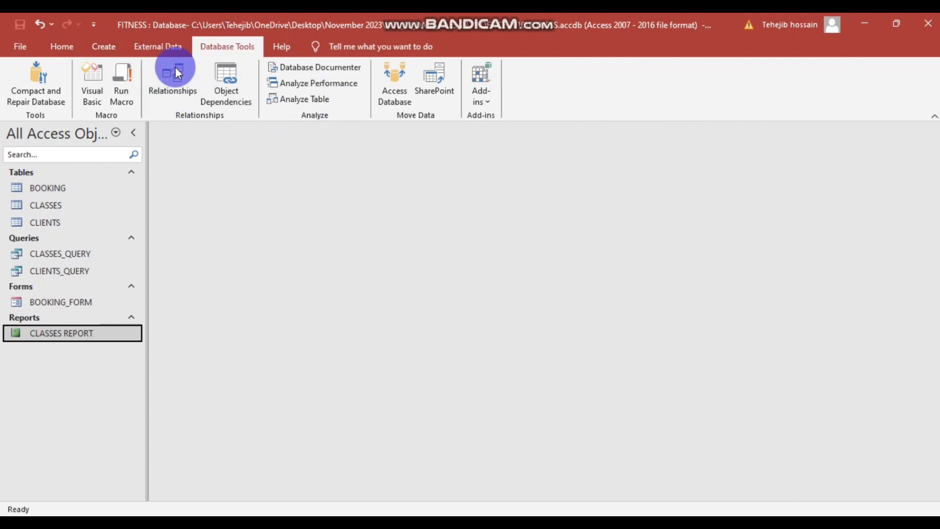
pyautogui.click(170, 85)
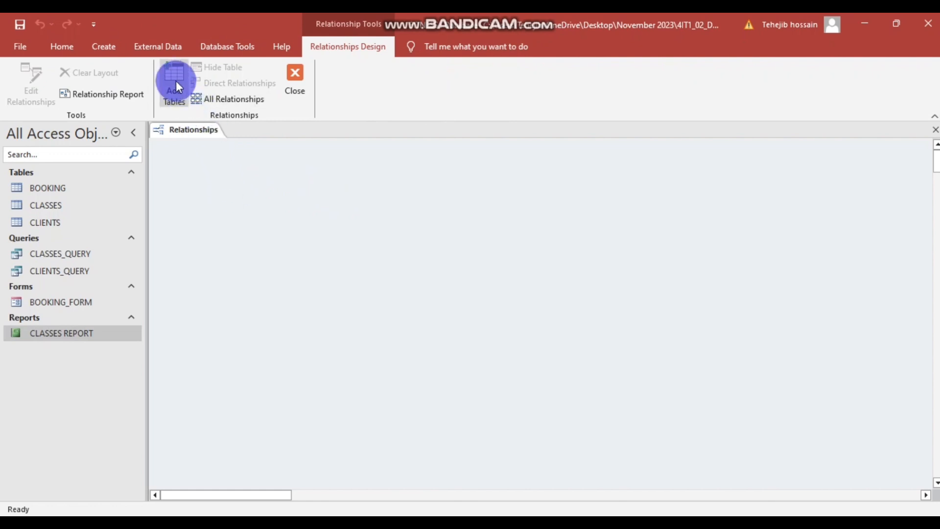
pyautogui.click(175, 80)
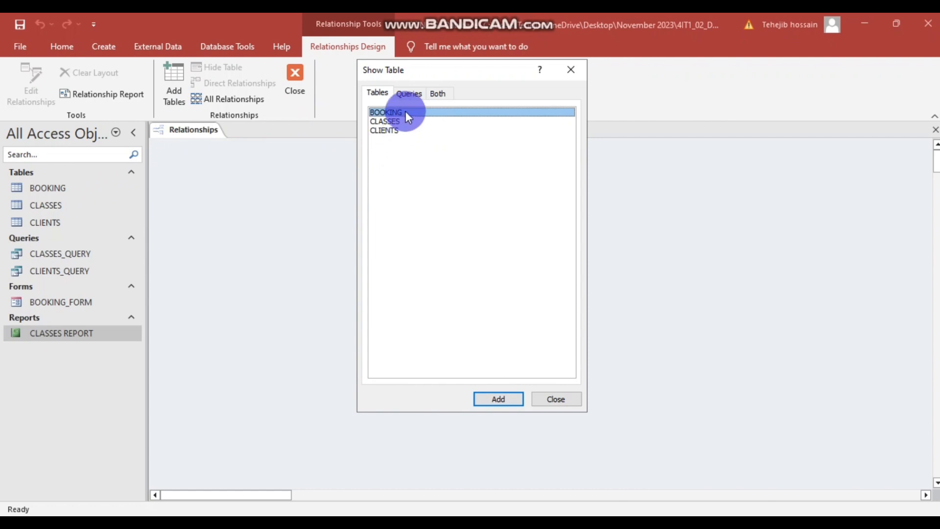
pyautogui.click(498, 395)
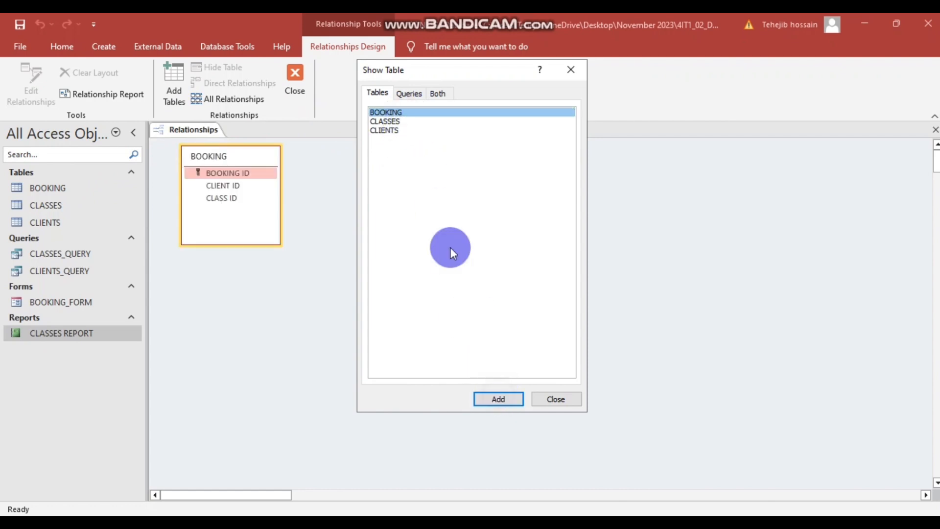
pyautogui.click(398, 122)
pyautogui.click(497, 396)
pyautogui.click(408, 130)
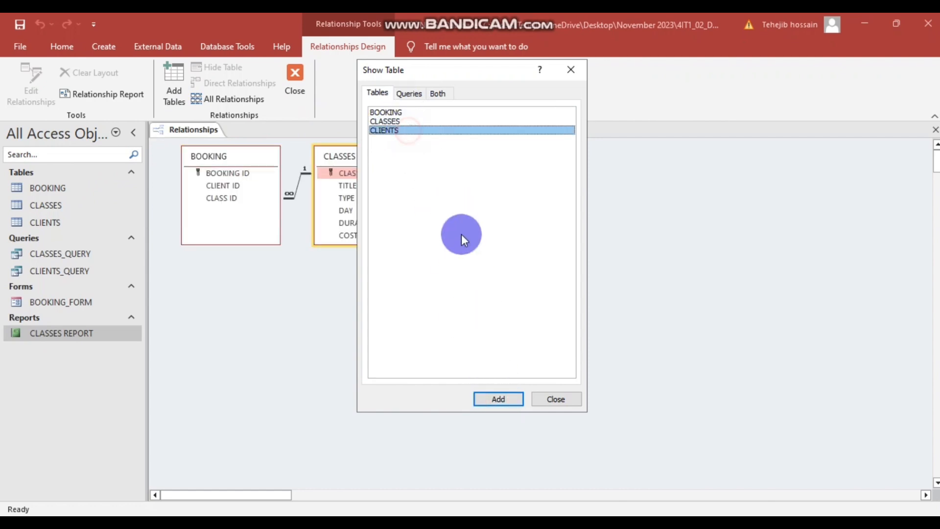
pyautogui.click(498, 397)
# - Close the table list and inspect, then cancel, the existing relationship's details
pyautogui.click(541, 399)
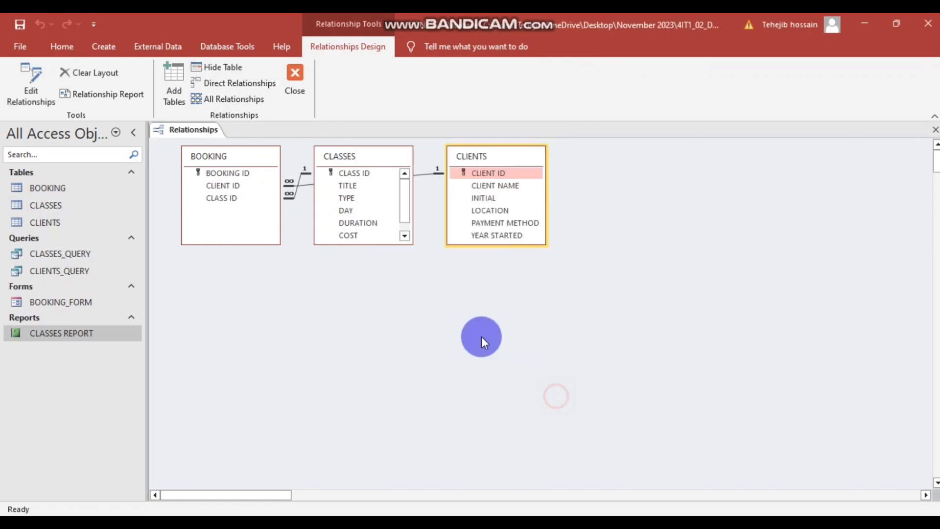
pyautogui.click(331, 186)
pyautogui.doubleClick(293, 182)
pyautogui.click(578, 128)
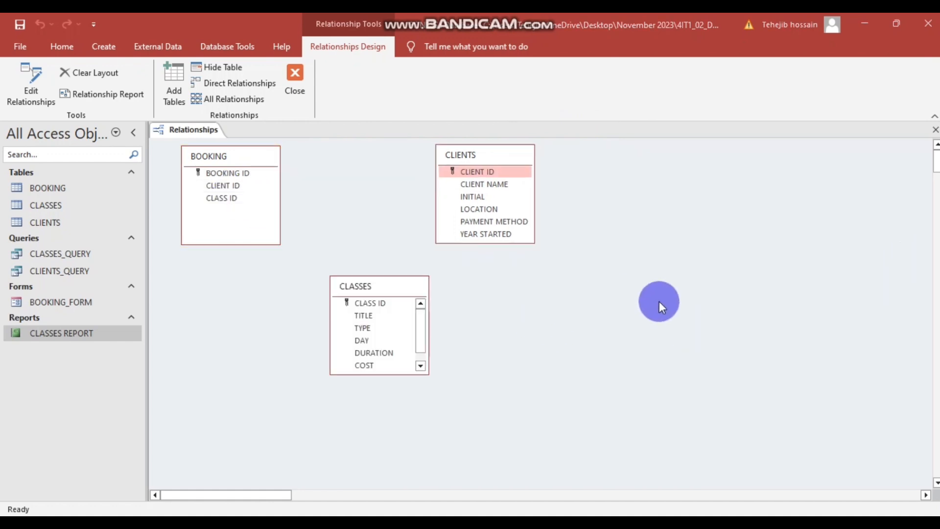
# - Reposition CLASSES and CLIENTS, then drag CLIENTS' CLIENT ID onto BOOKING's CLIENT ID
pyautogui.moveTo(401, 290); pyautogui.dragTo(370, 281)
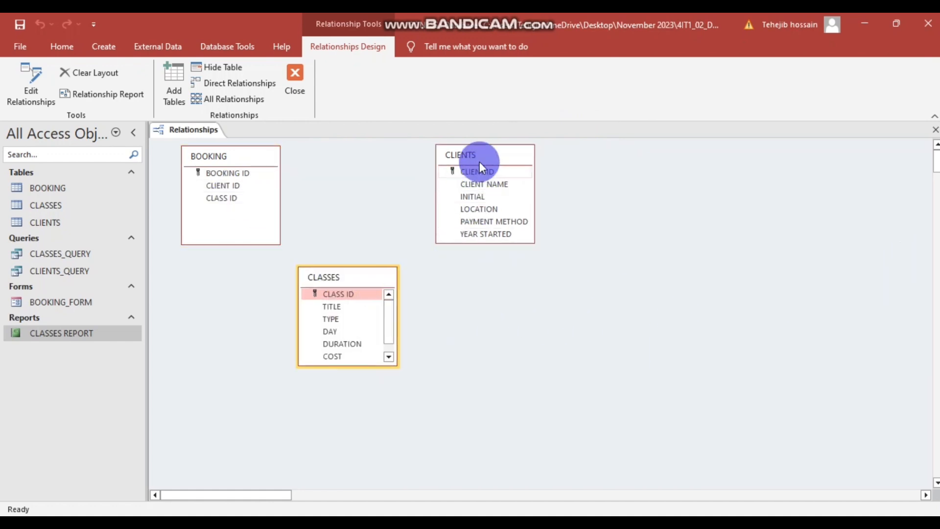
pyautogui.moveTo(491, 160); pyautogui.dragTo(466, 167)
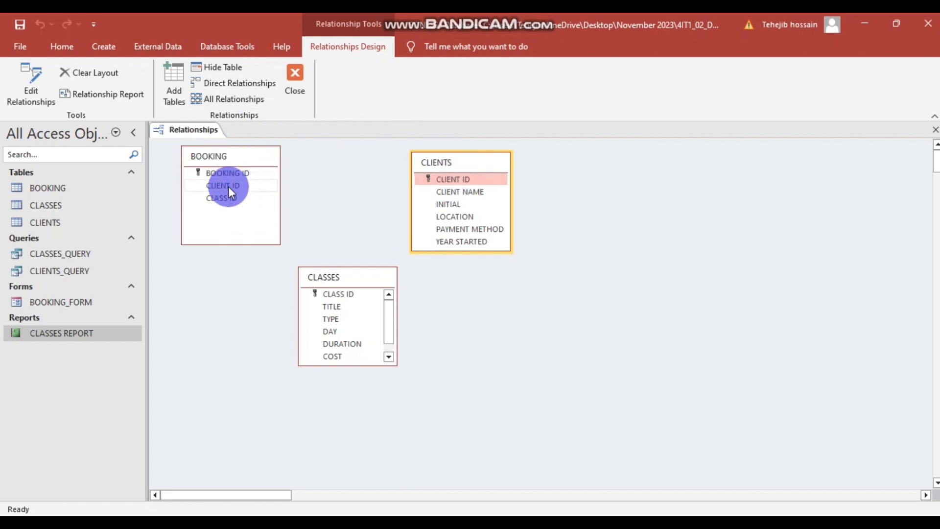
pyautogui.click(227, 198)
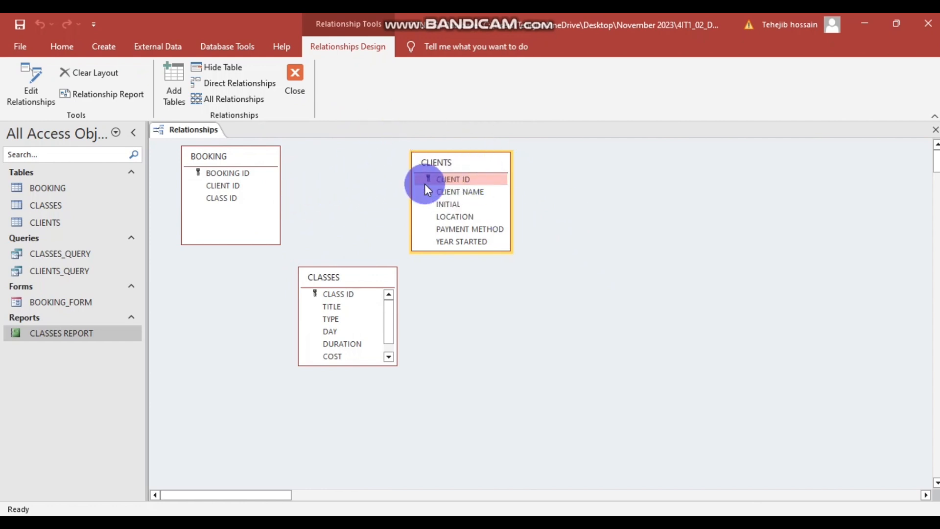
pyautogui.moveTo(461, 180); pyautogui.dragTo(230, 185)
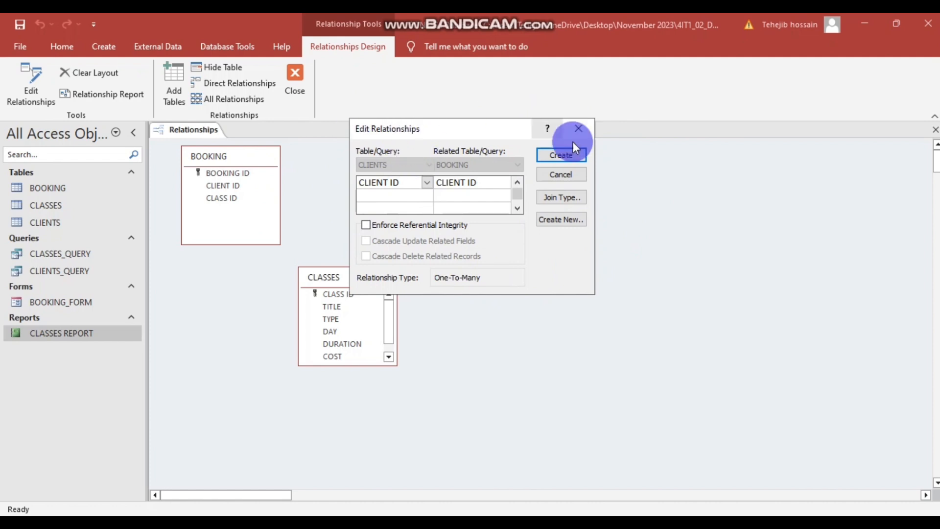
# - Create the CLIENT ID and CLASS ID links to BOOKING with referential integrity, cascading the CLASS ID link
pyautogui.click(366, 225)
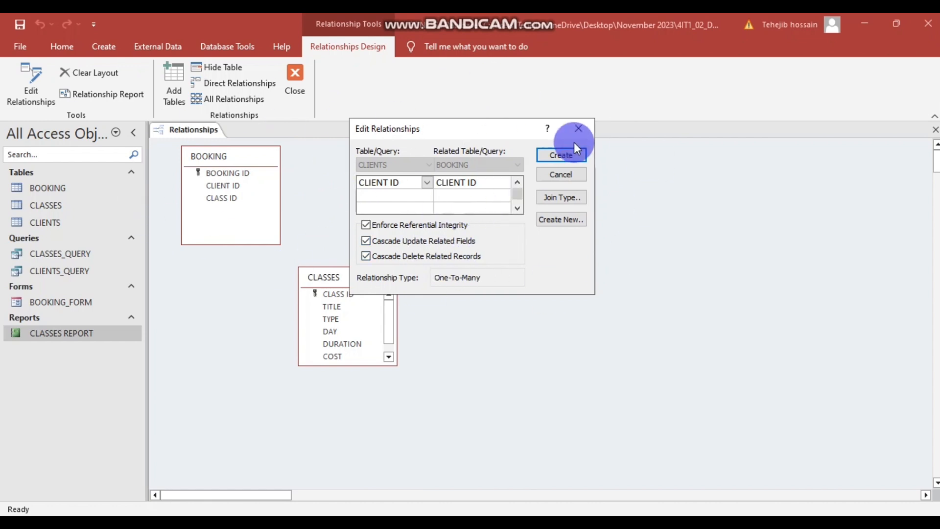
pyautogui.click(564, 159)
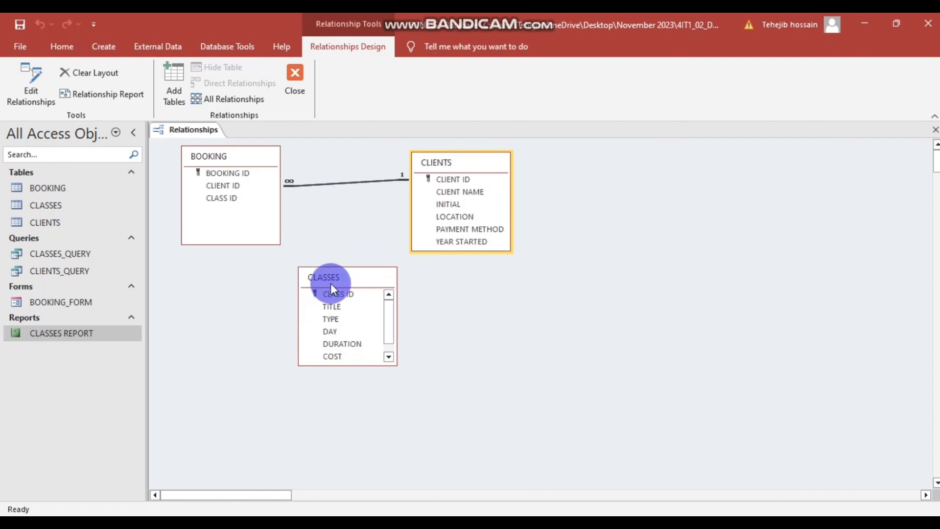
pyautogui.moveTo(344, 293); pyautogui.dragTo(239, 199)
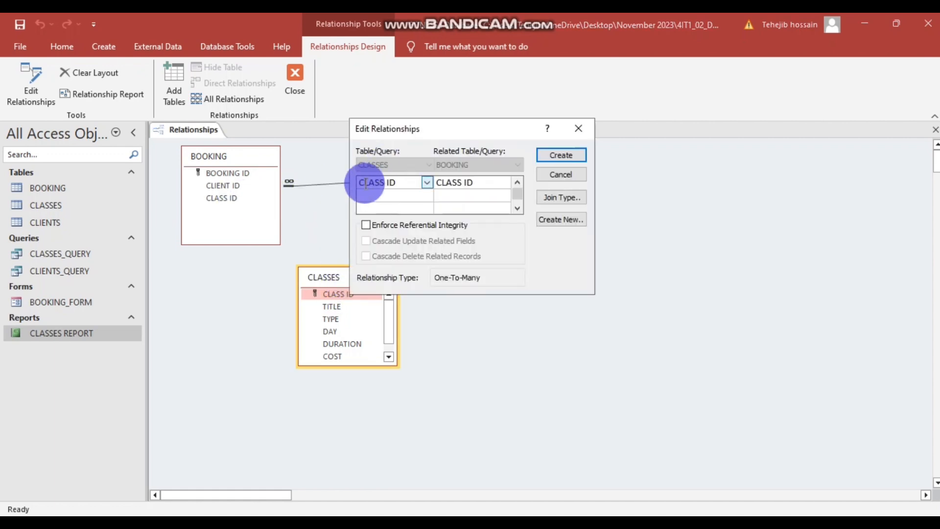
pyautogui.click(366, 225)
pyautogui.click(366, 240)
pyautogui.click(366, 256)
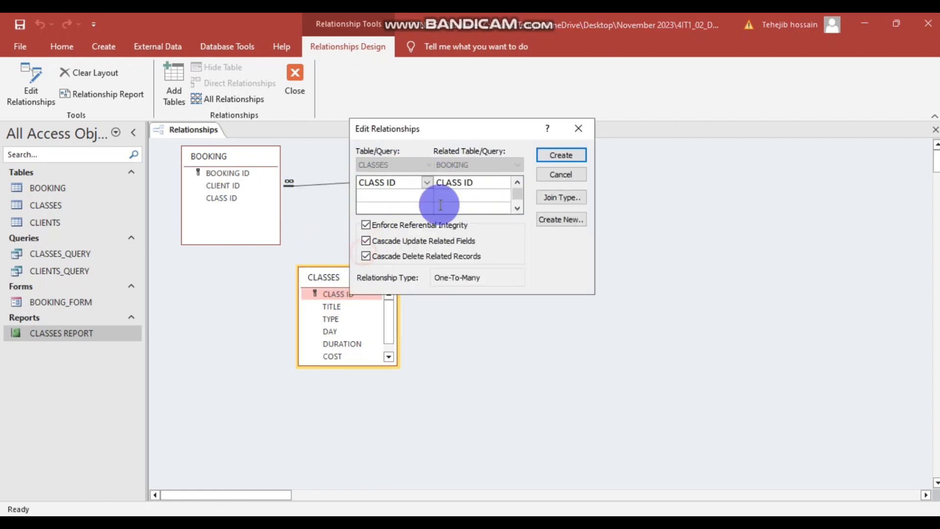
pyautogui.click(548, 155)
# - Move the CLASSES table down and to the right in the Relationships window
pyautogui.click(375, 332)
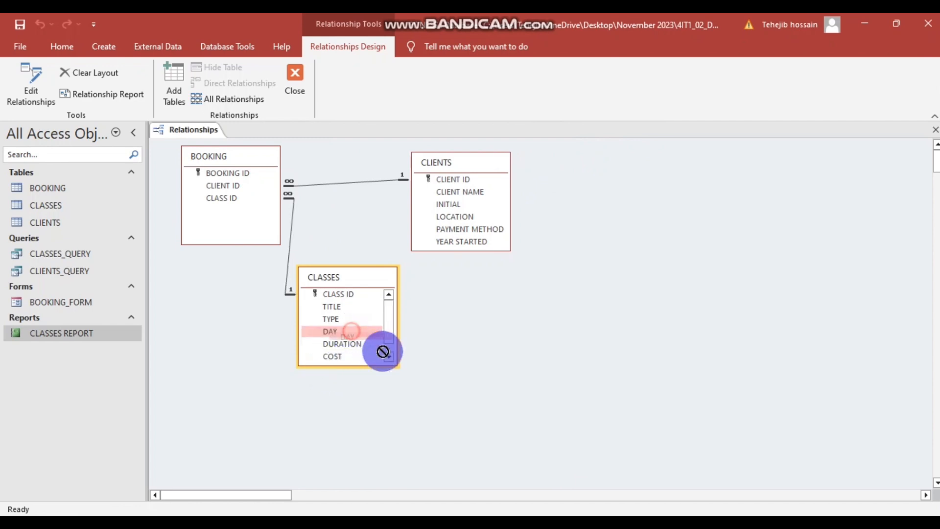
pyautogui.scroll(-1, 392, 328)
pyautogui.moveTo(368, 276); pyautogui.dragTo(424, 305)
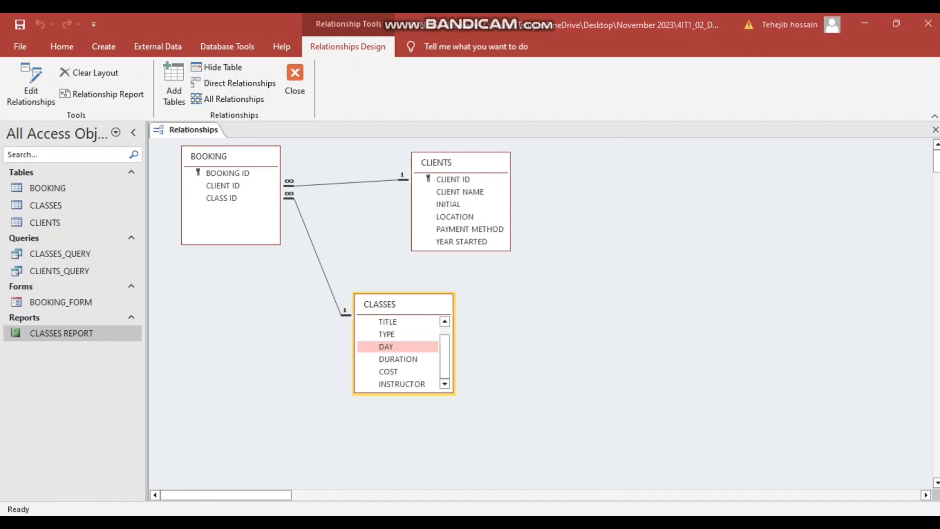
pyautogui.click(336, 485)
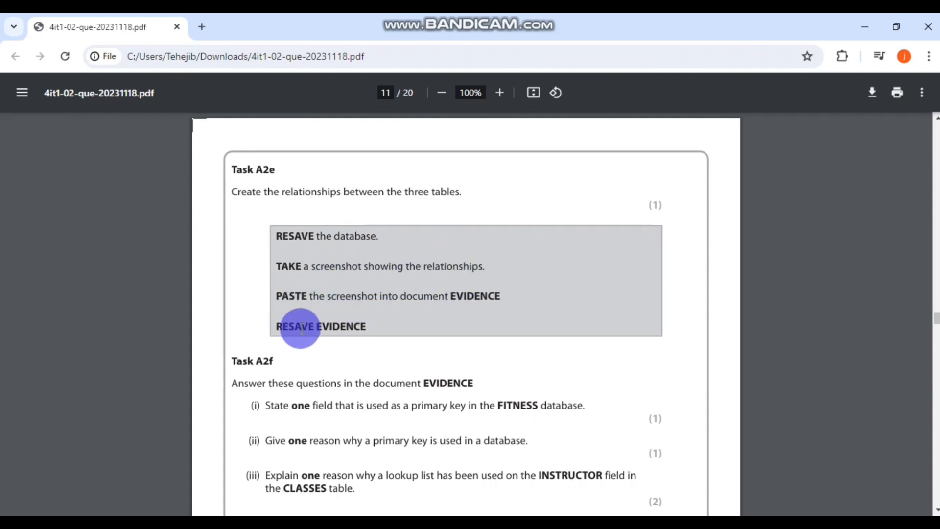
# - Launch Snipping Tool via 'sni' and snip the Access Relationships diagram
pyautogui.hotkey('alt', 'Tab')
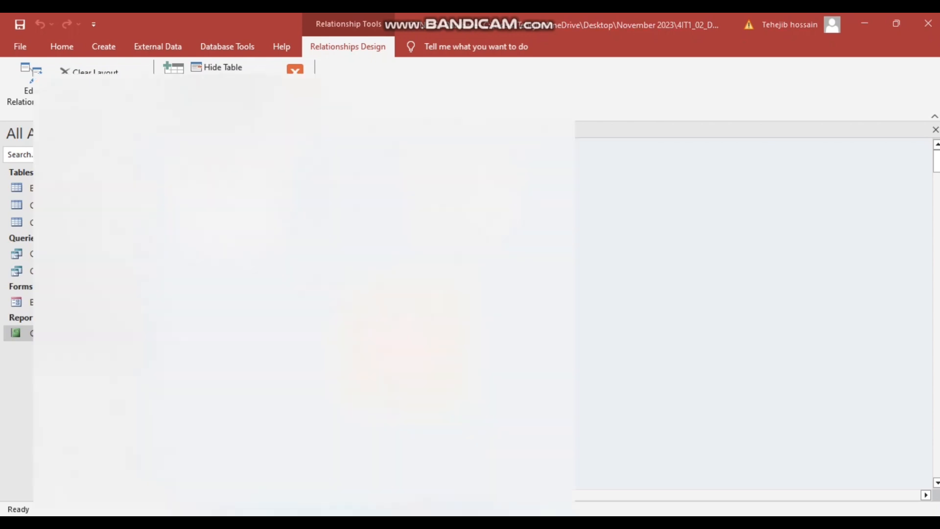
pyautogui.write('sni')
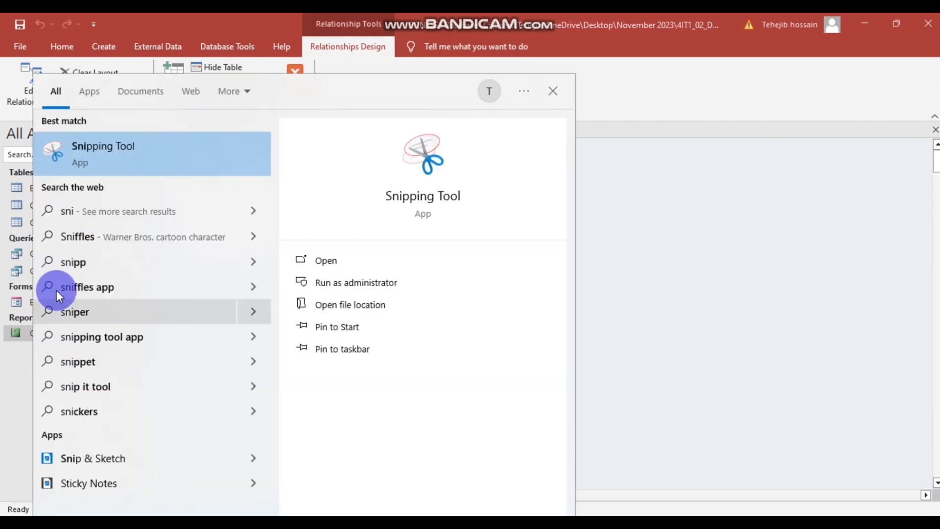
pyautogui.click(131, 148)
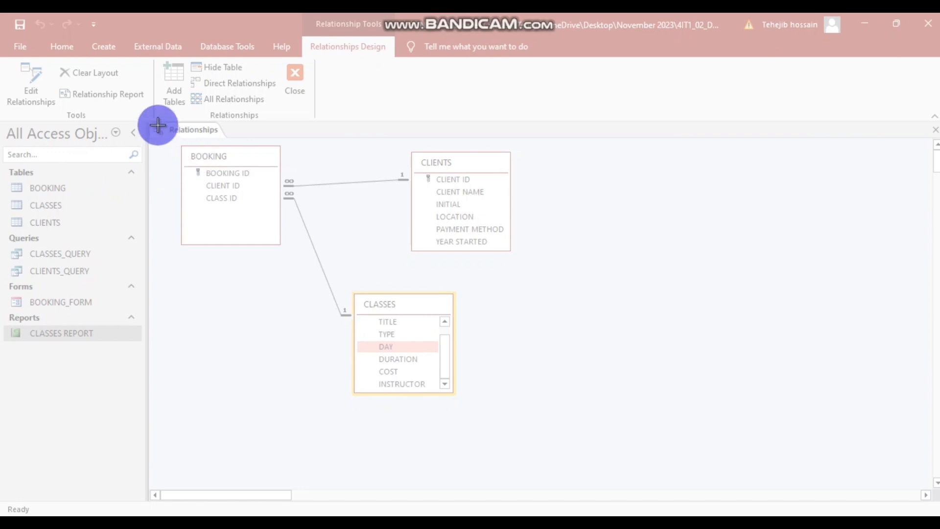
pyautogui.moveTo(151, 120); pyautogui.dragTo(579, 437)
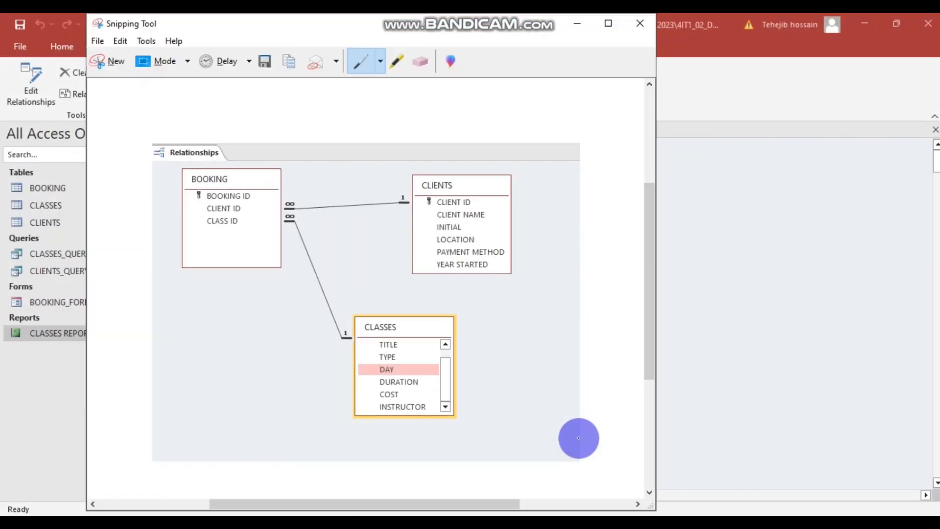
# - Save the snip as Capture.PNG on the Desktop, replacing the existing file
pyautogui.click(147, 63)
pyautogui.click(292, 125)
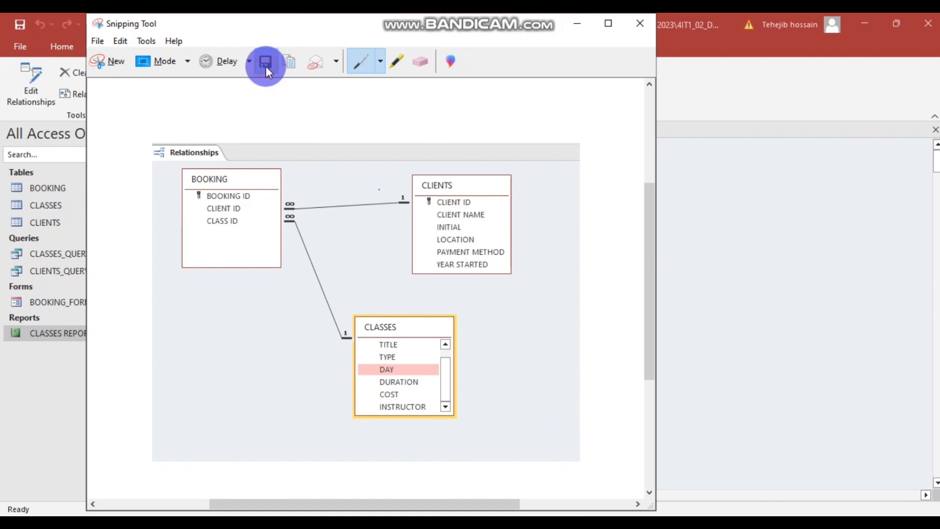
pyautogui.click(266, 64)
pyautogui.click(425, 350)
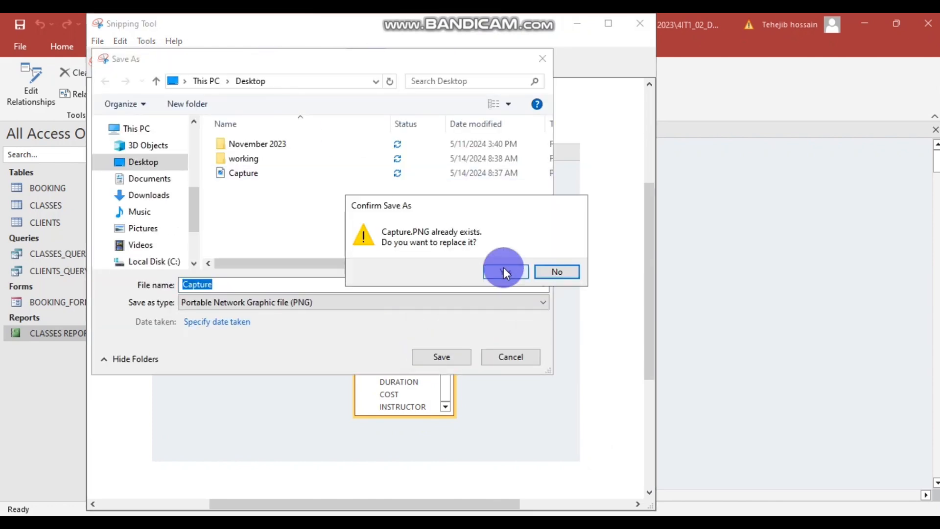
pyautogui.click(504, 268)
pyautogui.click(639, 30)
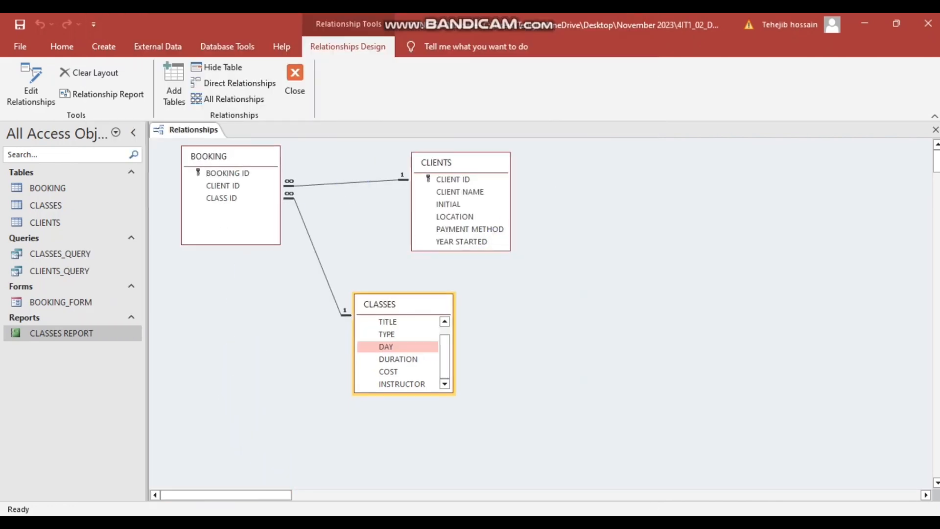
pyautogui.click(329, 466)
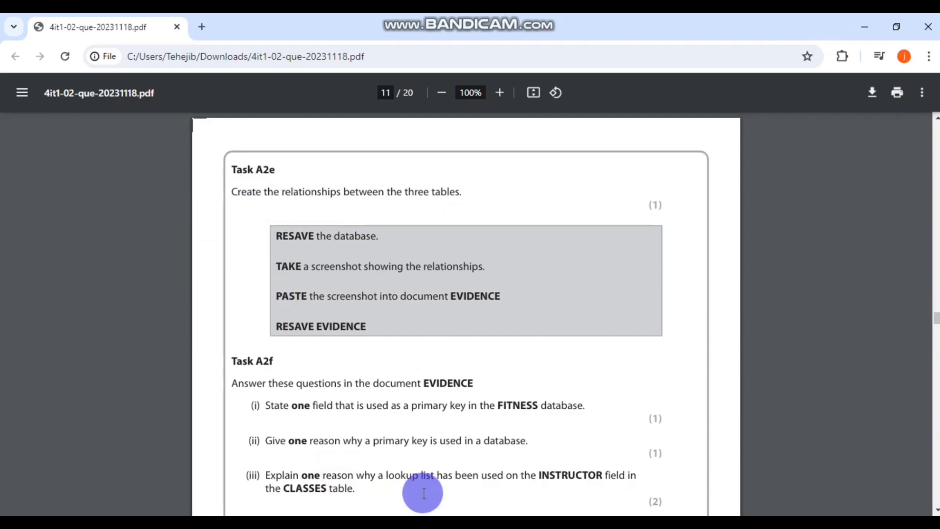
# - Delete the placeholder word 'Screenshot' from the A2e cell of the EVIDENCE document
pyautogui.hotkey('alt', 'Tab')
pyautogui.click(394, 327)
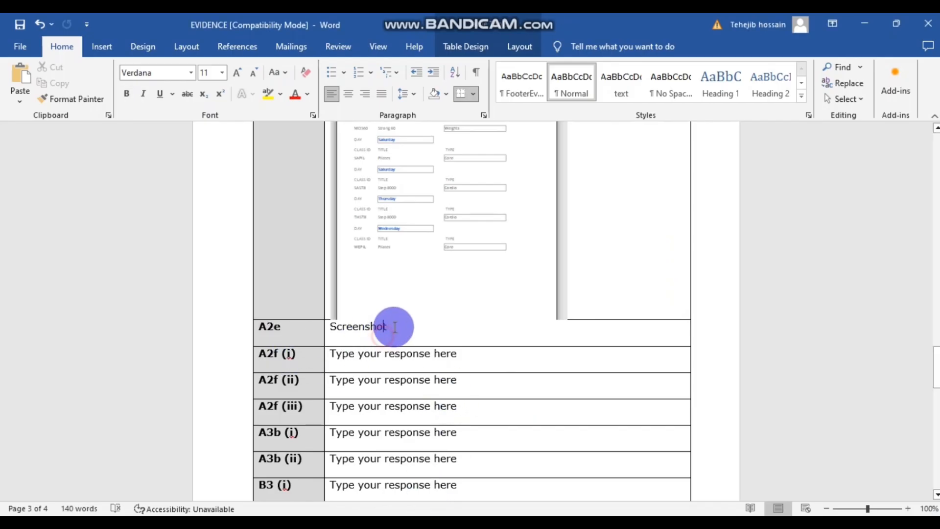
pyautogui.moveTo(394, 328); pyautogui.dragTo(329, 325)
pyautogui.press('BackSpace')
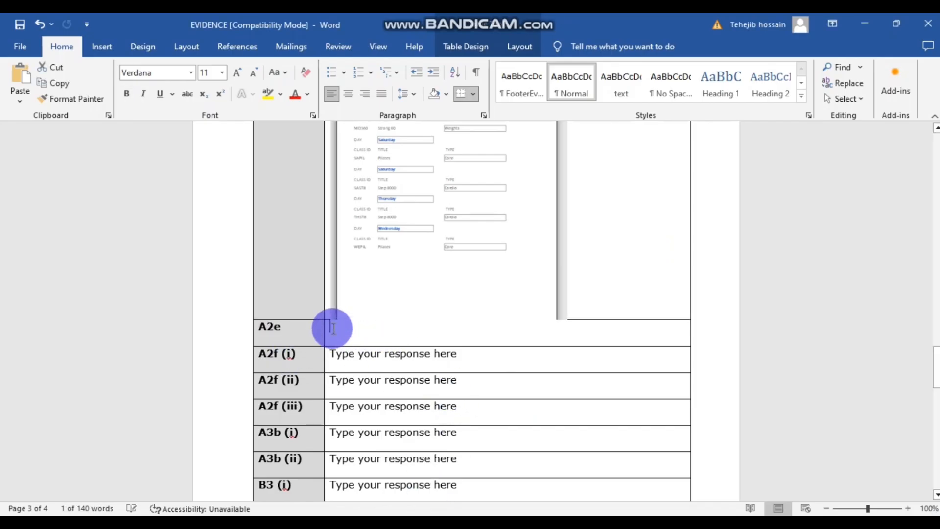
# - Insert the Capture picture from this device into the A2e cell
pyautogui.click(109, 46)
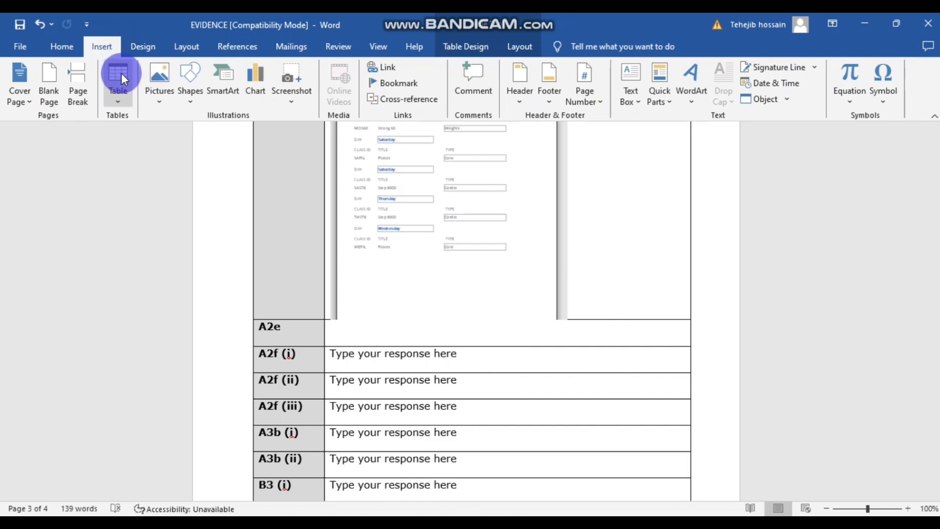
pyautogui.click(163, 73)
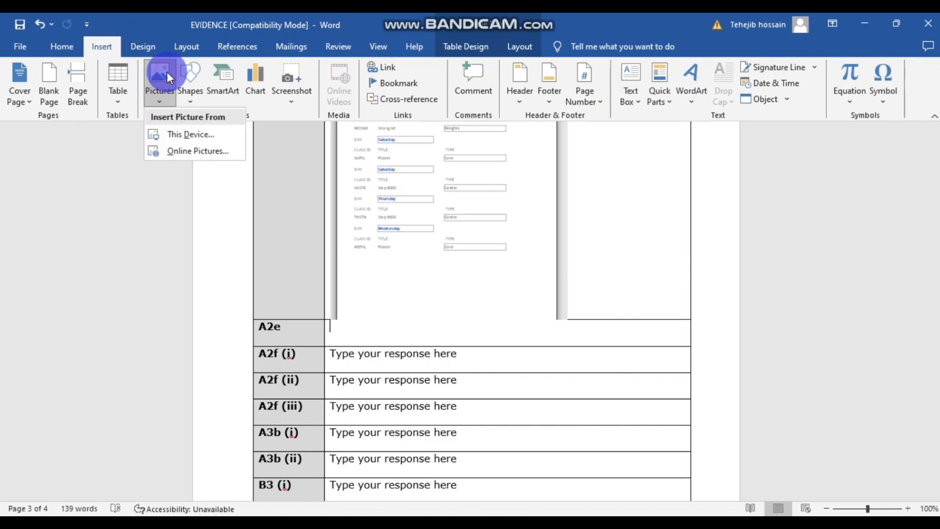
pyautogui.click(198, 134)
pyautogui.click(157, 137)
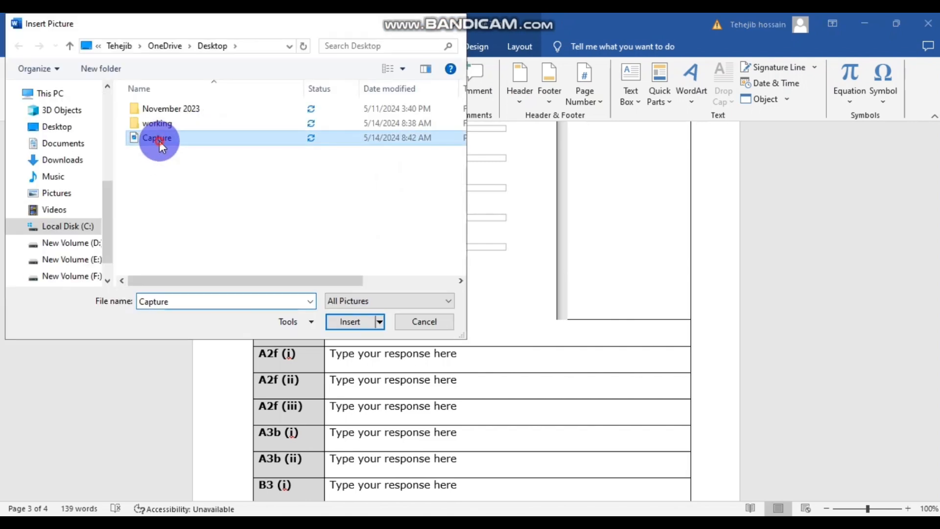
pyautogui.click(359, 321)
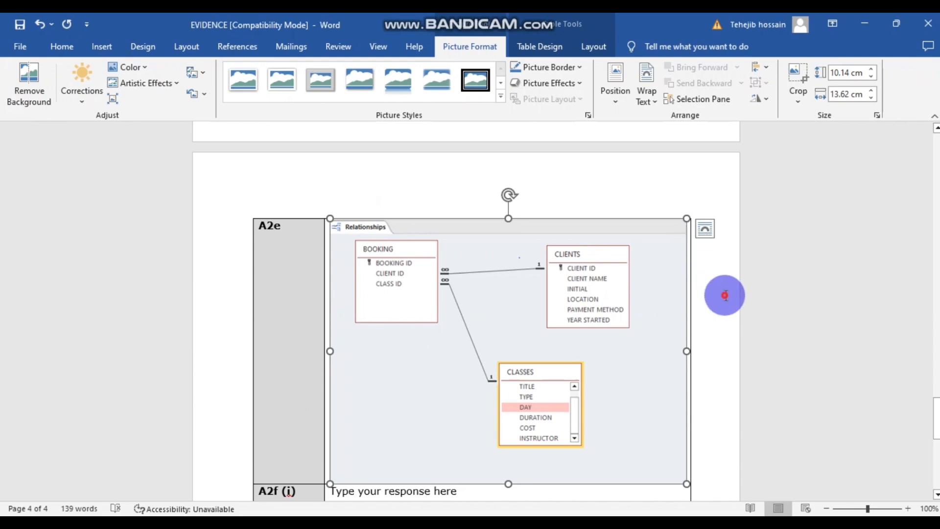
pyautogui.click(725, 295)
pyautogui.scroll(5, 725, 295)
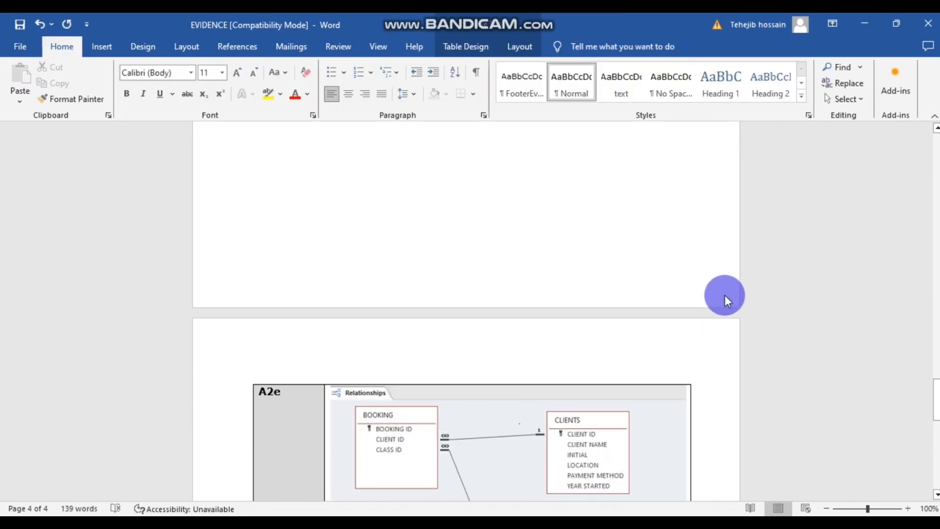
pyautogui.scroll(-4, 724, 295)
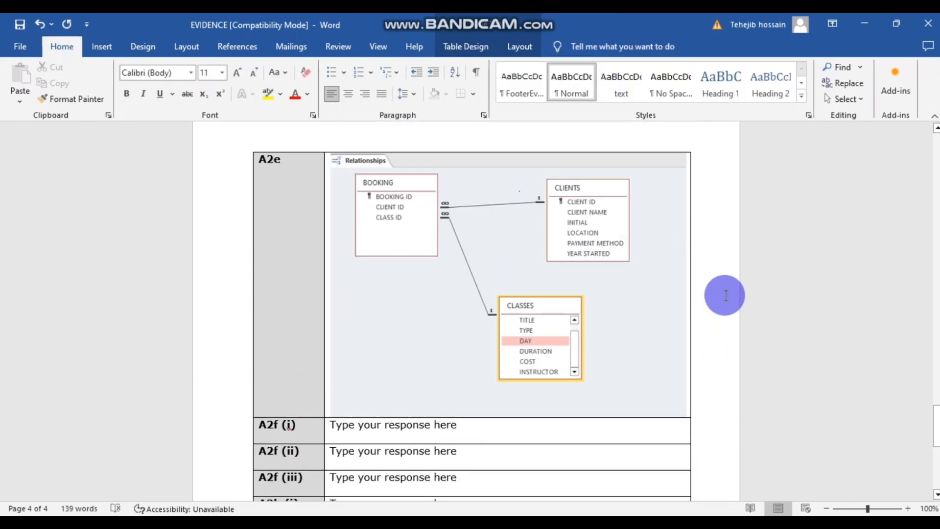
pyautogui.scroll(1, 725, 294)
pyautogui.scroll(-2, 359, 391)
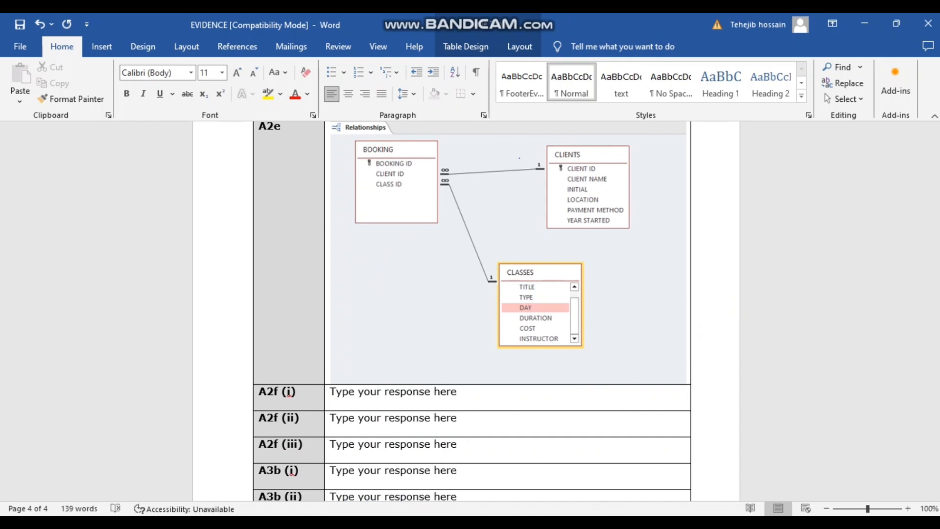
pyautogui.click(386, 524)
pyautogui.click(326, 472)
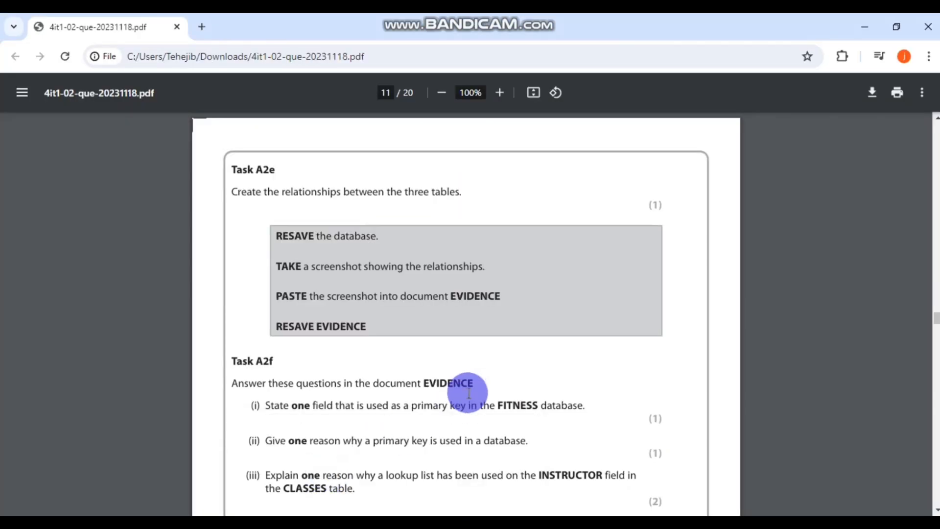
# - Scroll back and forth through Tasks A2d–A2f in the PDF, then return to Access Relationships
pyautogui.scroll(-1, 469, 393)
pyautogui.scroll(-3, 469, 394)
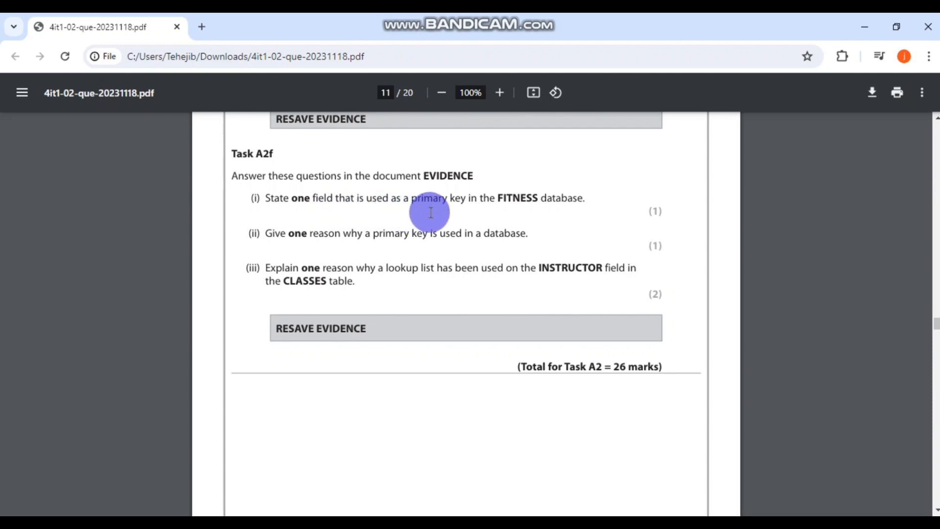
pyautogui.scroll(-2, 568, 213)
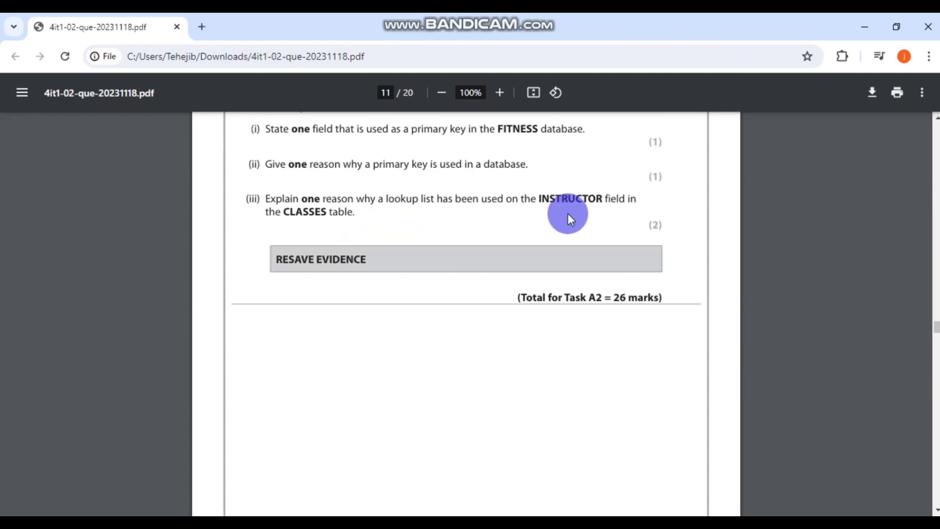
pyautogui.scroll(5, 568, 213)
pyautogui.scroll(10, 567, 213)
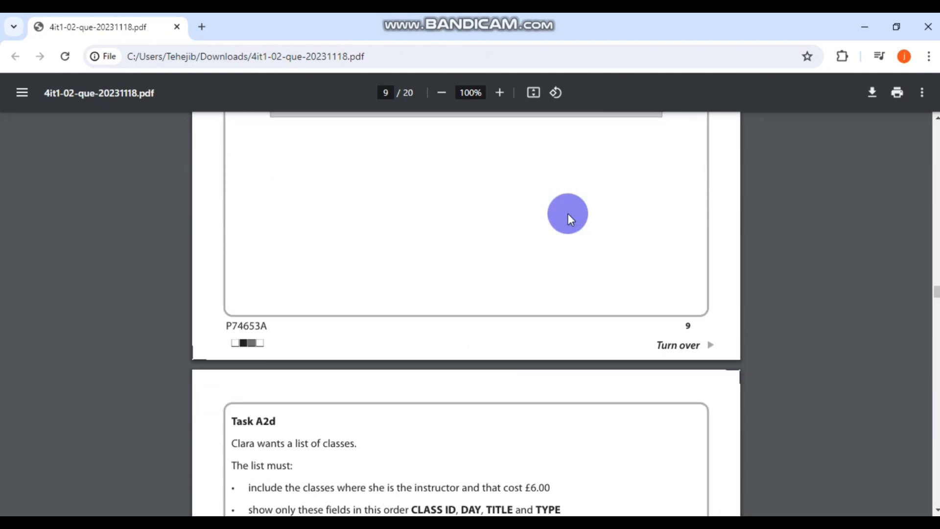
pyautogui.scroll(-5, 568, 213)
pyautogui.scroll(4, 568, 213)
pyautogui.scroll(-12, 568, 213)
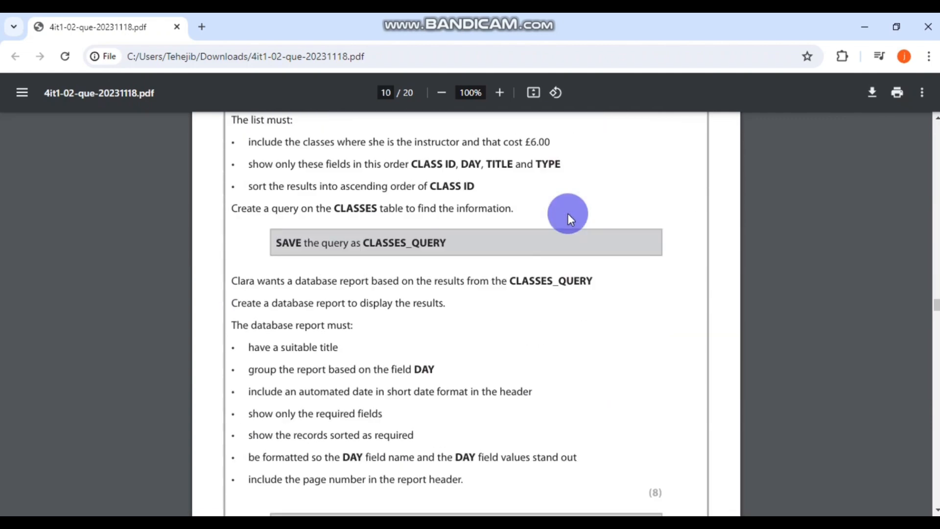
pyautogui.scroll(3, 568, 213)
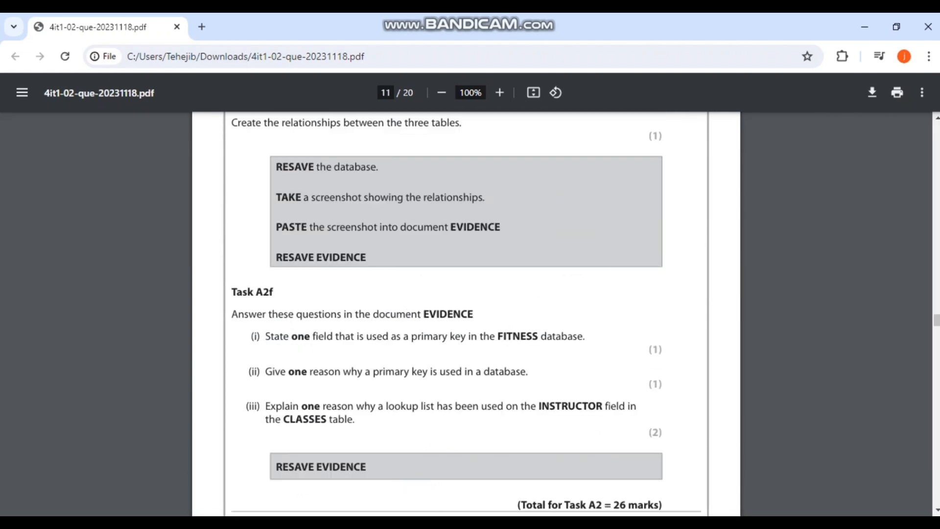
pyautogui.hotkey('alt', 'Tab')
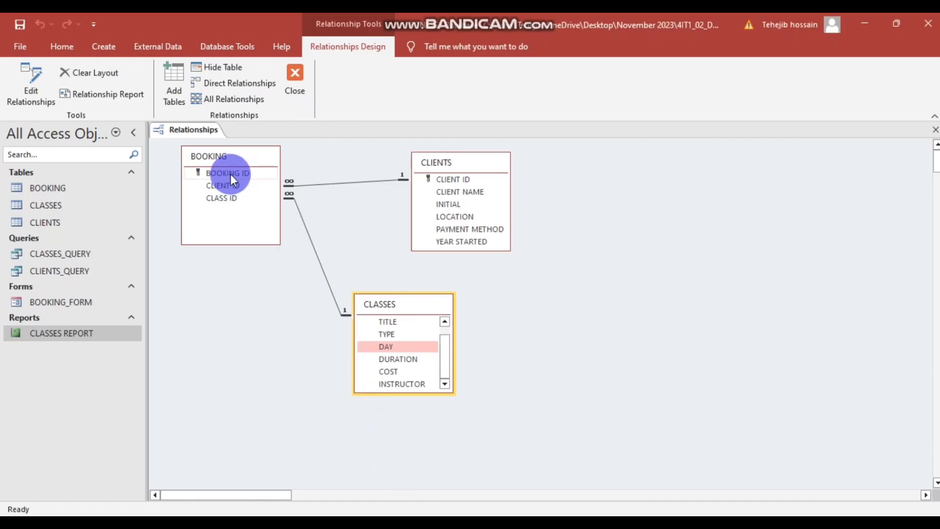
# - Check CLIENT ID in CLIENTS and BOOKING, and scroll CLASSES to show CLASS ID
pyautogui.click(443, 180)
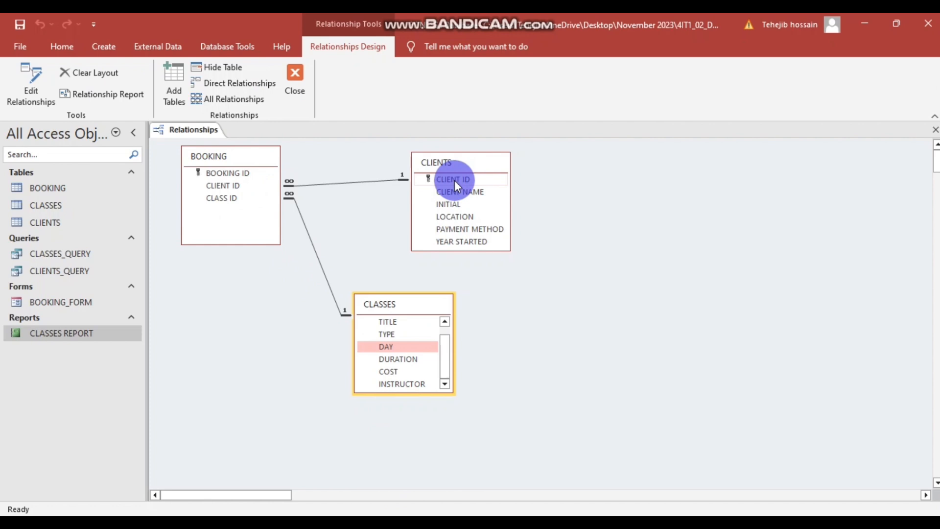
pyautogui.click(210, 184)
pyautogui.click(449, 367)
pyautogui.moveTo(441, 363); pyautogui.dragTo(395, 318)
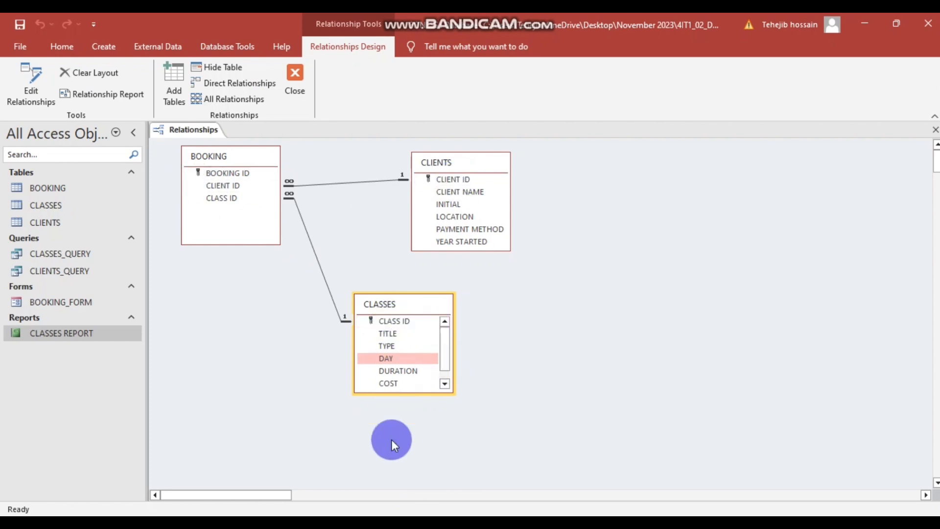
pyautogui.click(294, 451)
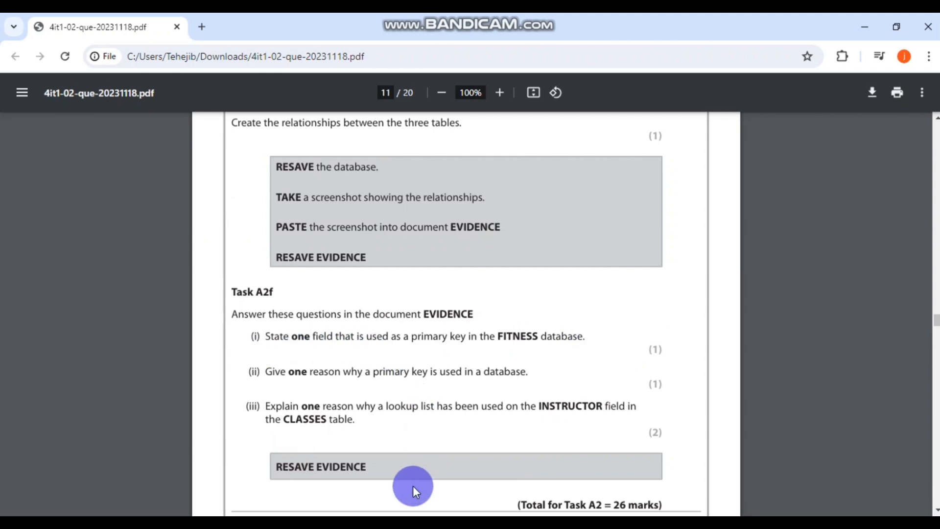
# - Replace the A2f (i) placeholder answer with 'Booking ID'
pyautogui.hotkey('alt', 'Tab')
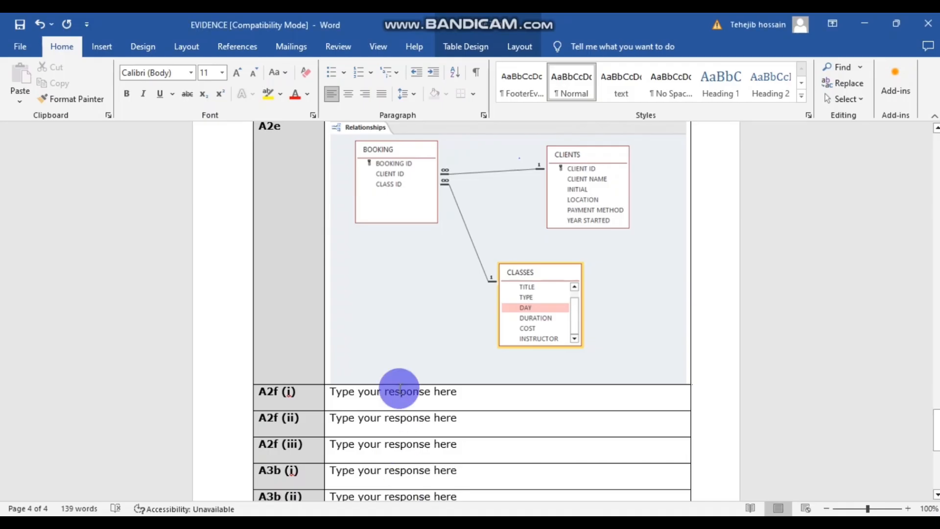
pyautogui.scroll(-1, 391, 378)
pyautogui.moveTo(452, 361); pyautogui.dragTo(351, 358)
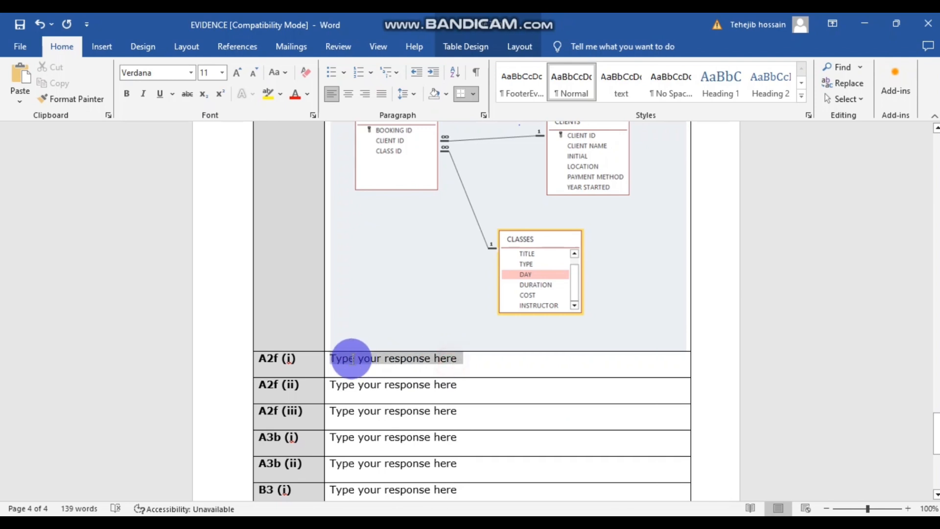
pyautogui.write('Booking')
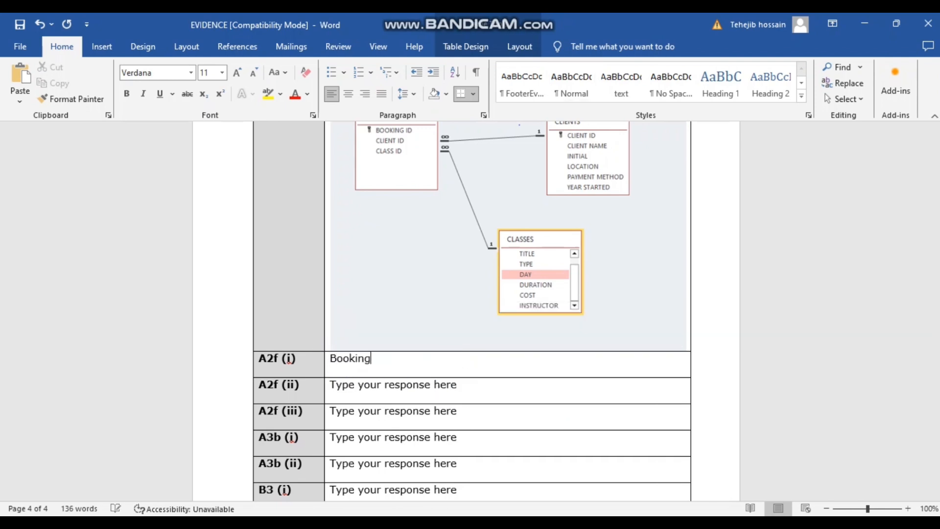
pyautogui.write(' ID')
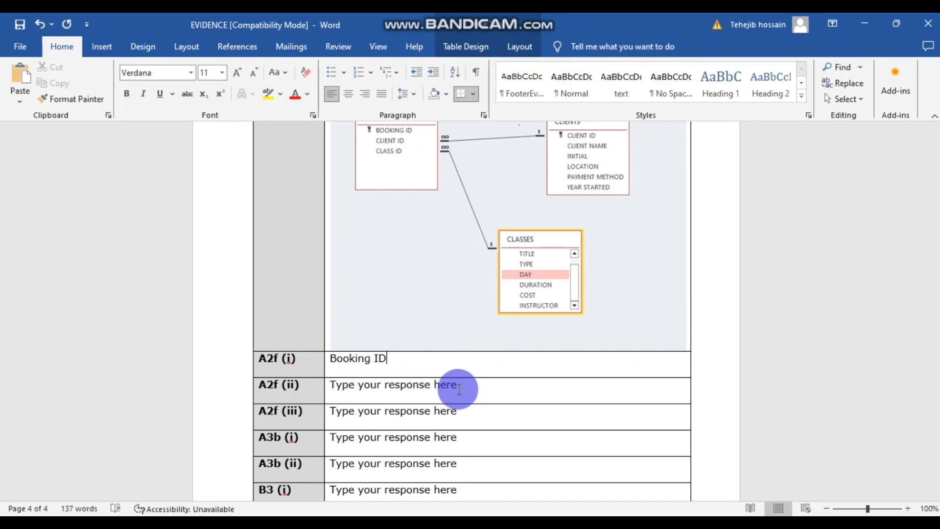
# - Recheck the BOOKING table in the PDF and capitalise the answer to 'BOOKING ID'
pyautogui.hotkey('alt', 'Tab')
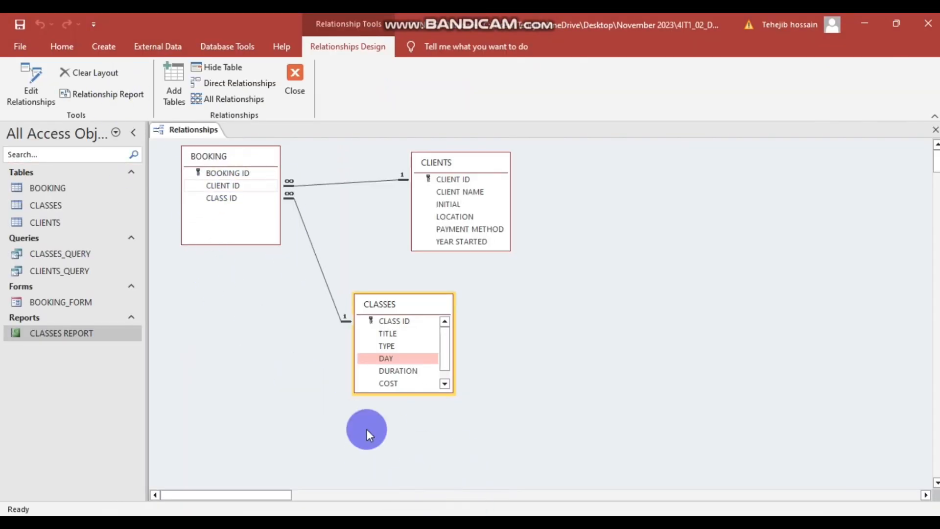
pyautogui.click(319, 466)
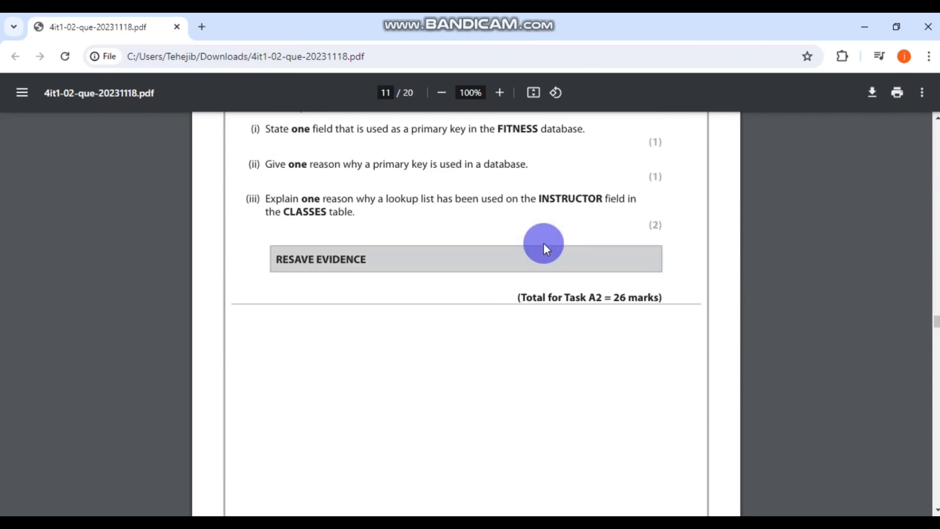
pyautogui.scroll(20, 543, 242)
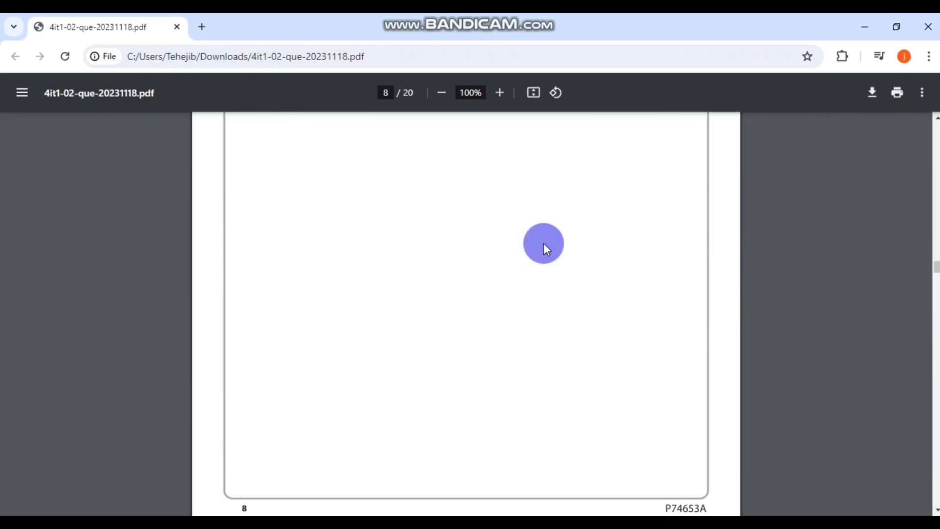
pyautogui.scroll(20, 544, 243)
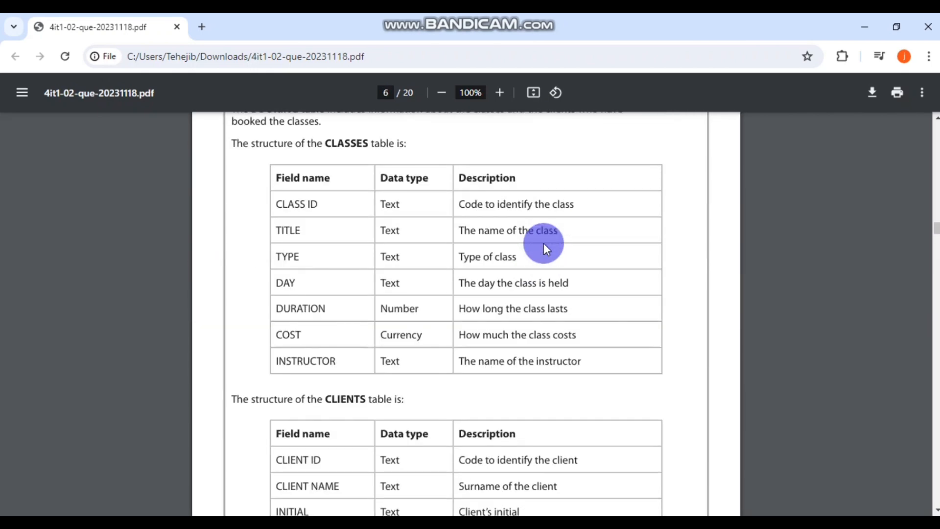
pyautogui.scroll(-10, 415, 351)
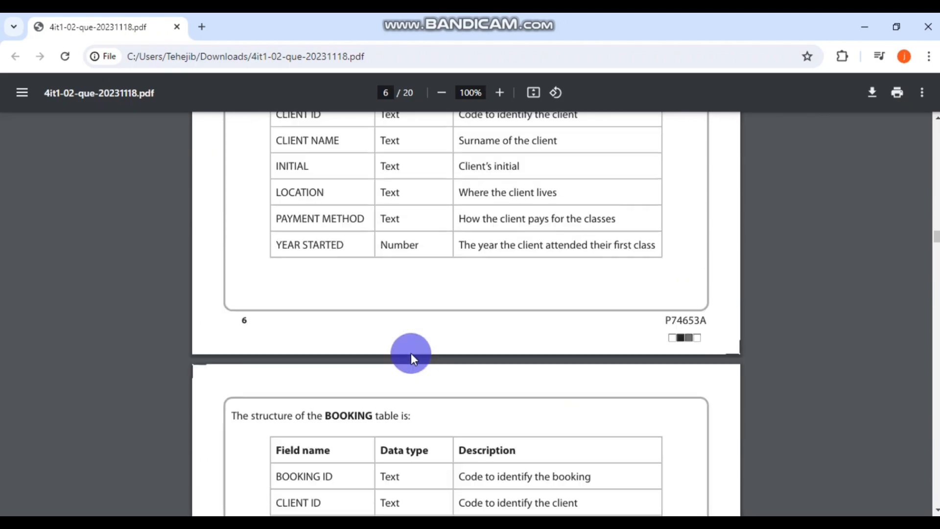
pyautogui.click(463, 524)
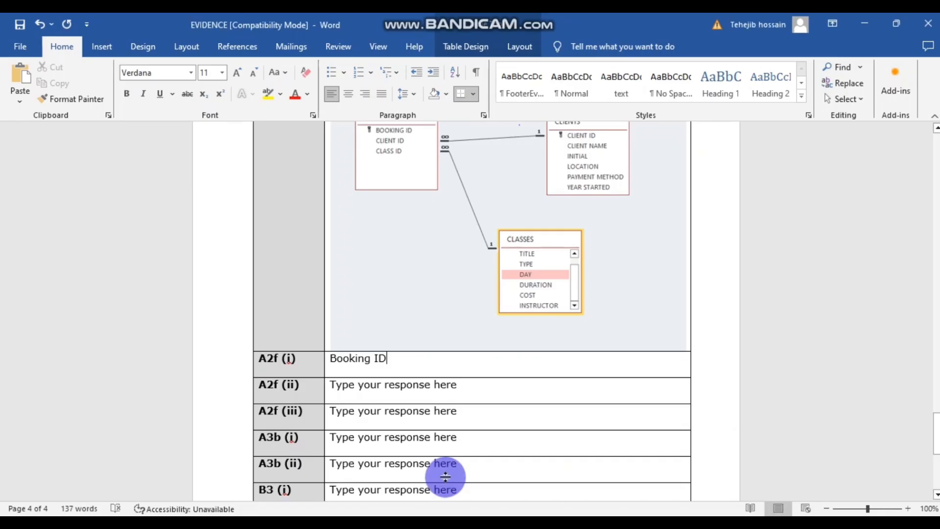
pyautogui.moveTo(363, 368); pyautogui.dragTo(339, 359)
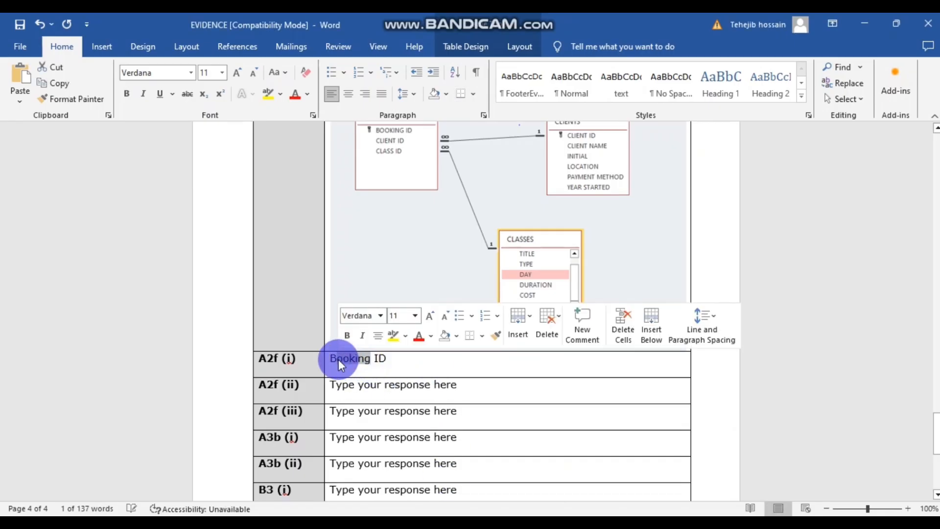
pyautogui.write('OOK')
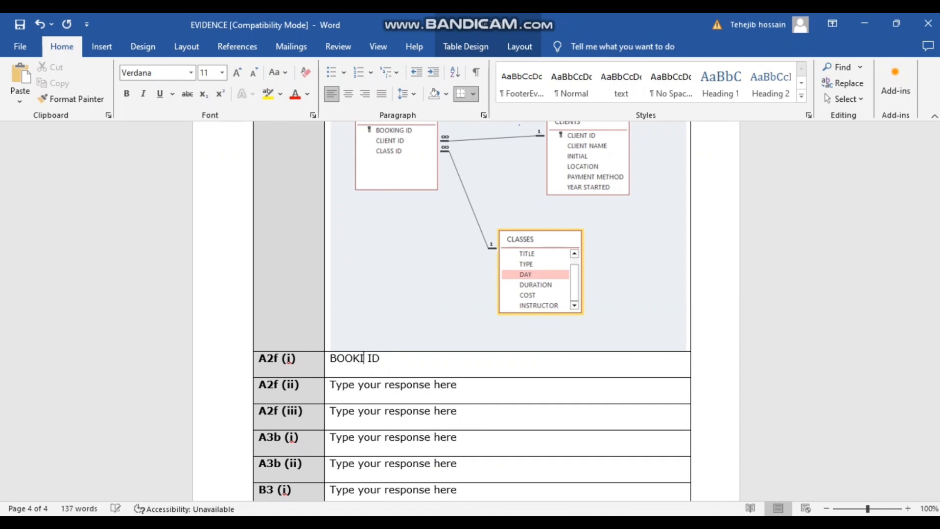
pyautogui.write('ING')
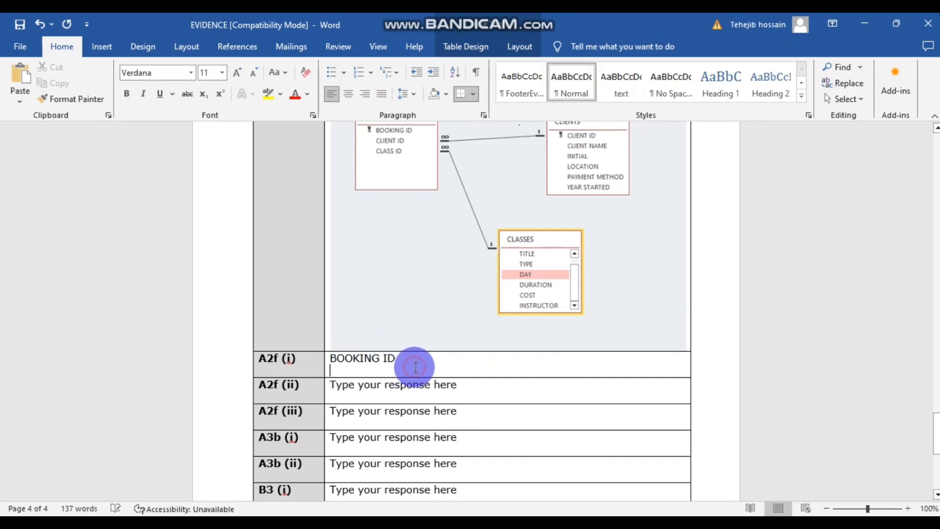
pyautogui.click(316, 475)
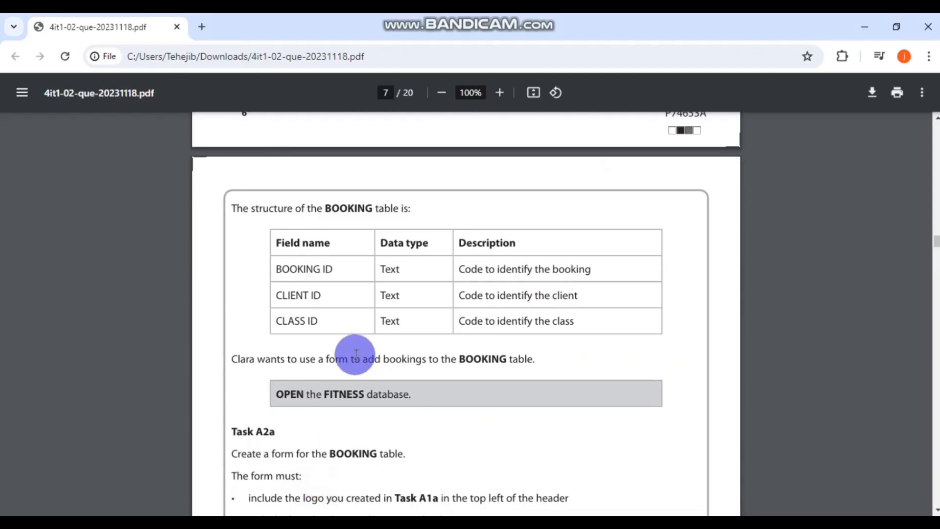
# - Scroll the exam PDF from page 7 to Task A2f on page 11, then return to Word
pyautogui.scroll(-1, 355, 354)
pyautogui.scroll(3, 355, 354)
pyautogui.scroll(-15, 355, 353)
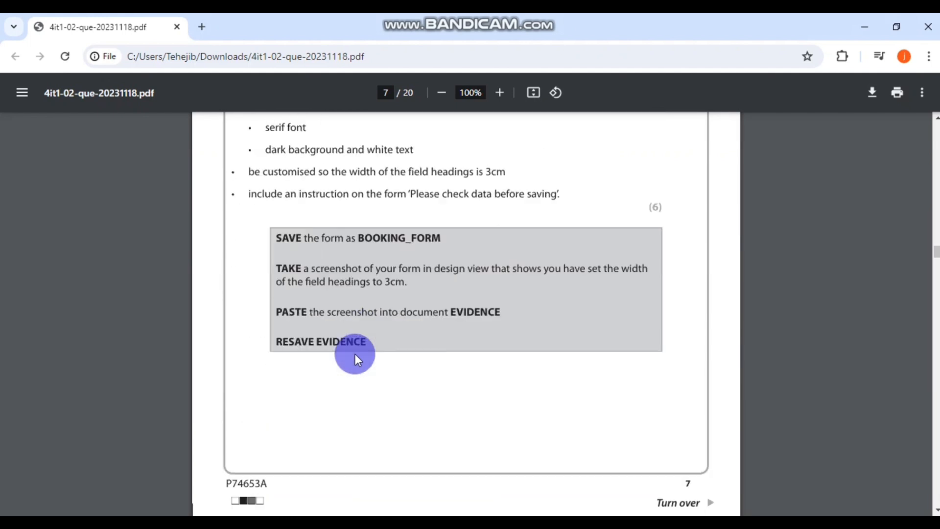
pyautogui.scroll(-20, 355, 354)
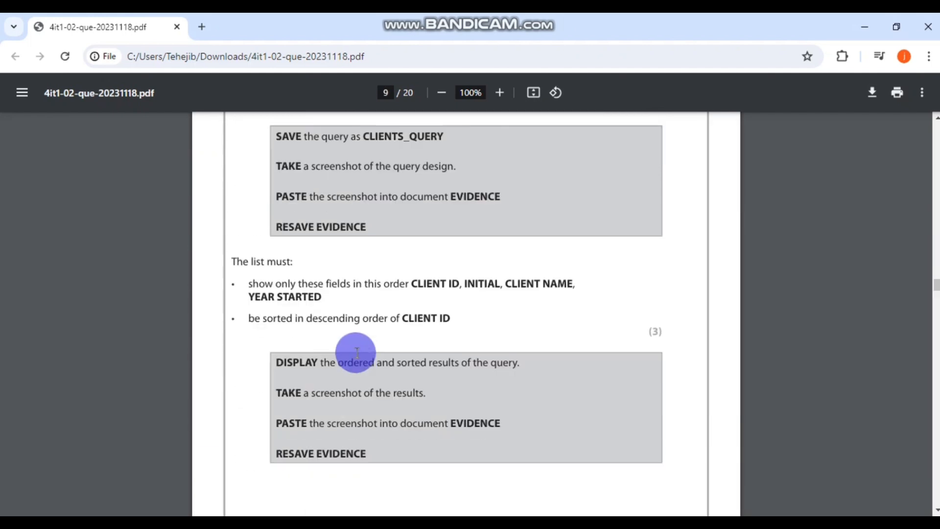
pyautogui.scroll(-20, 357, 353)
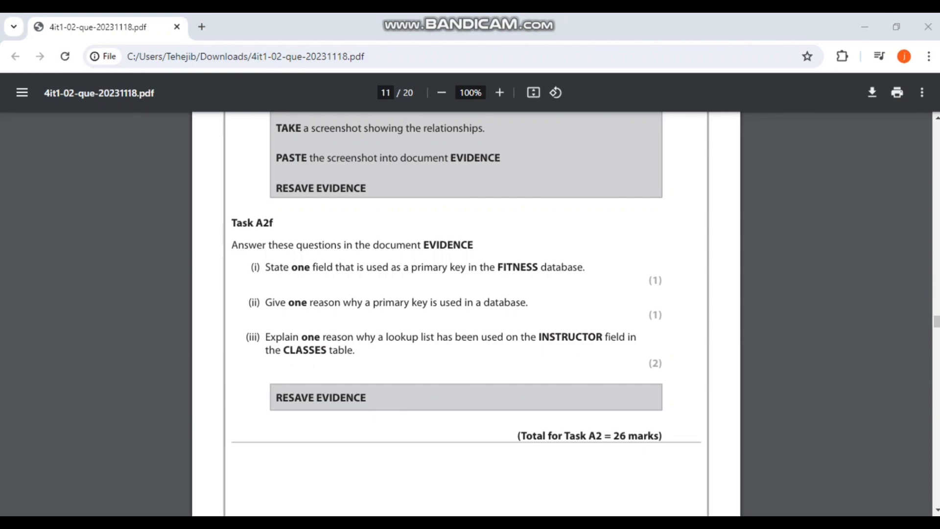
pyautogui.hotkey('alt', 'Tab')
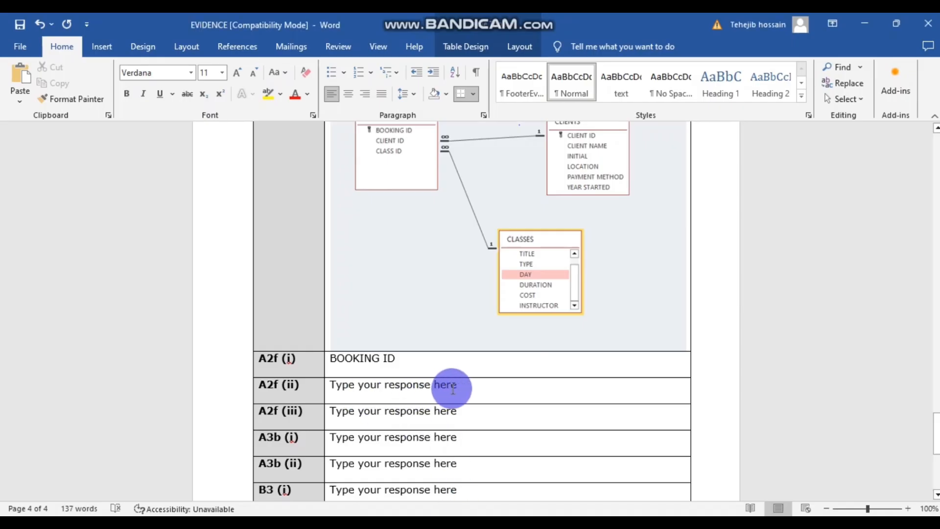
# - Paste 'To uniquely identify a record in a table' over the A2f (ii) placeholder
pyautogui.moveTo(465, 389); pyautogui.dragTo(338, 389)
pyautogui.write('To uniquely identify a record in a table')
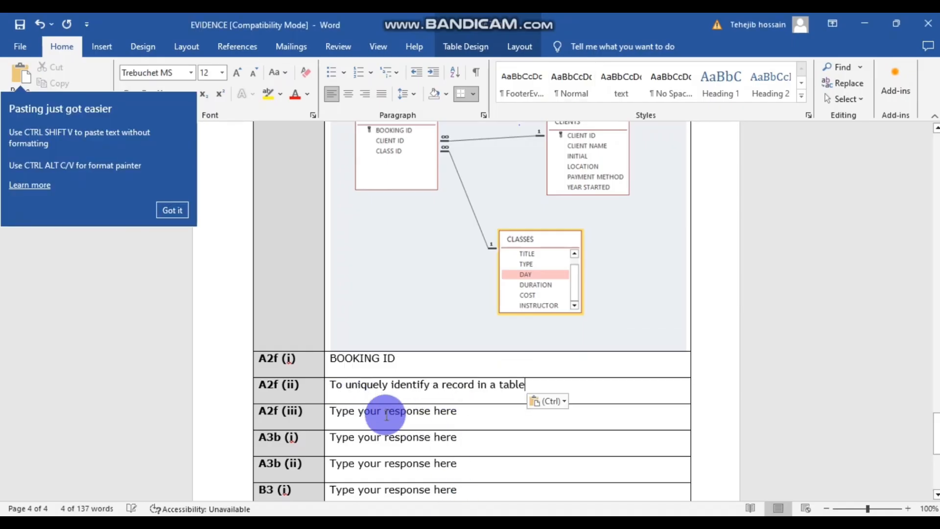
pyautogui.click(177, 210)
pyautogui.click(496, 446)
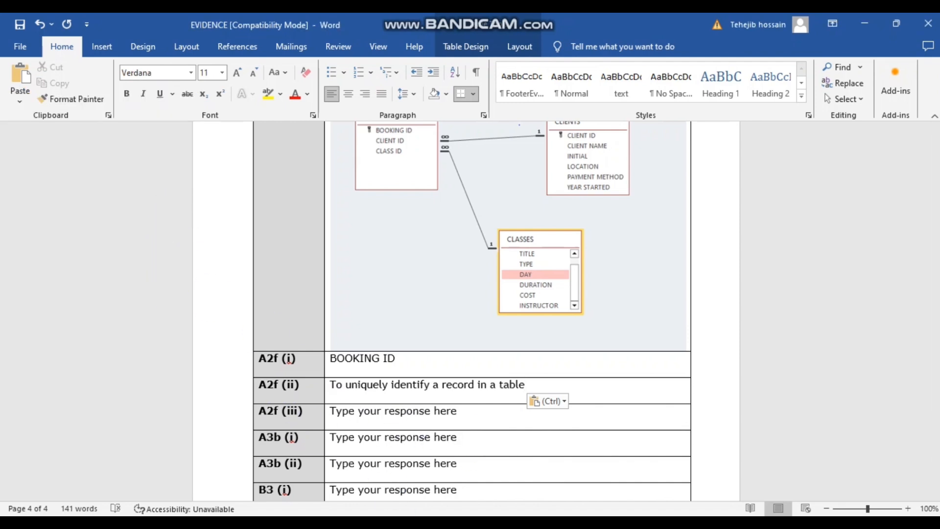
pyautogui.moveTo(332, 507)
pyautogui.click(313, 465)
pyautogui.scroll(-1, 419, 361)
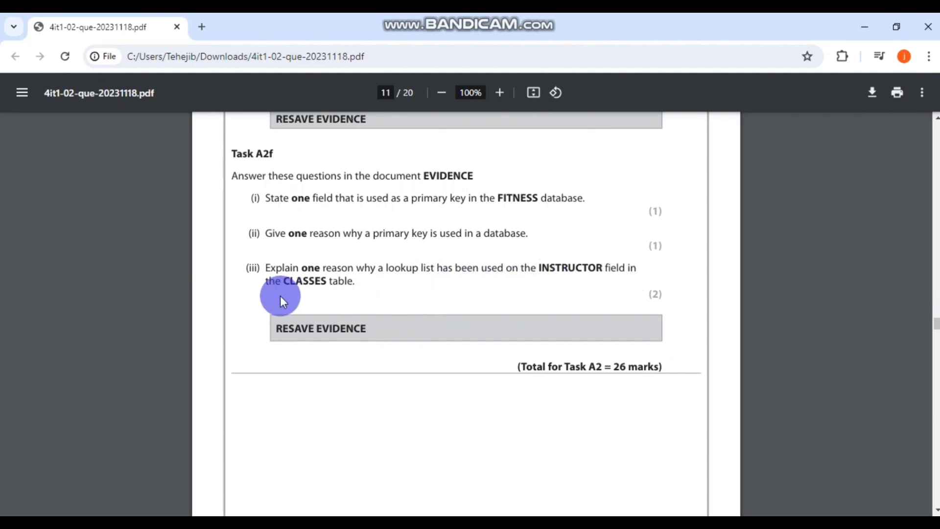
pyautogui.hotkey('alt', 'Tab')
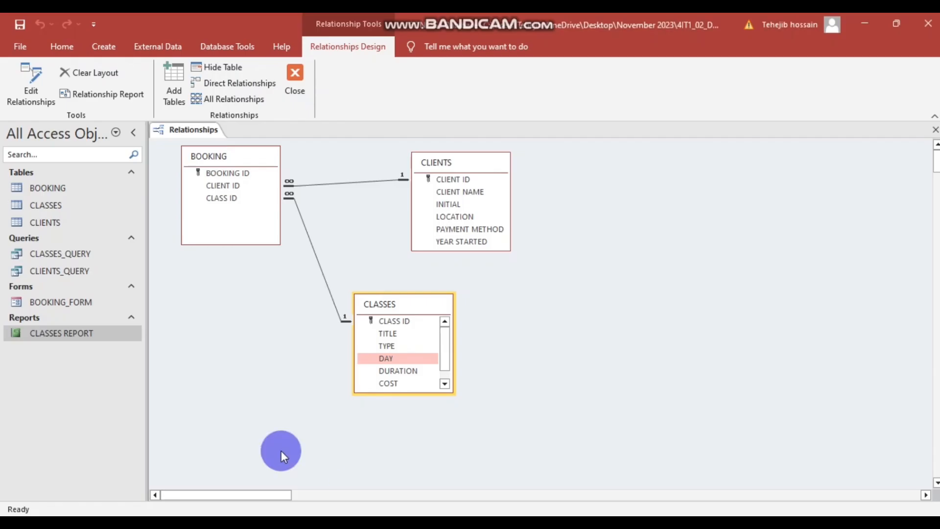
# - Open the CLASSES datasheet, widen INSTRUCTOR, and check its four-name lookup list
pyautogui.click(69, 211)
pyautogui.doubleClick(68, 211)
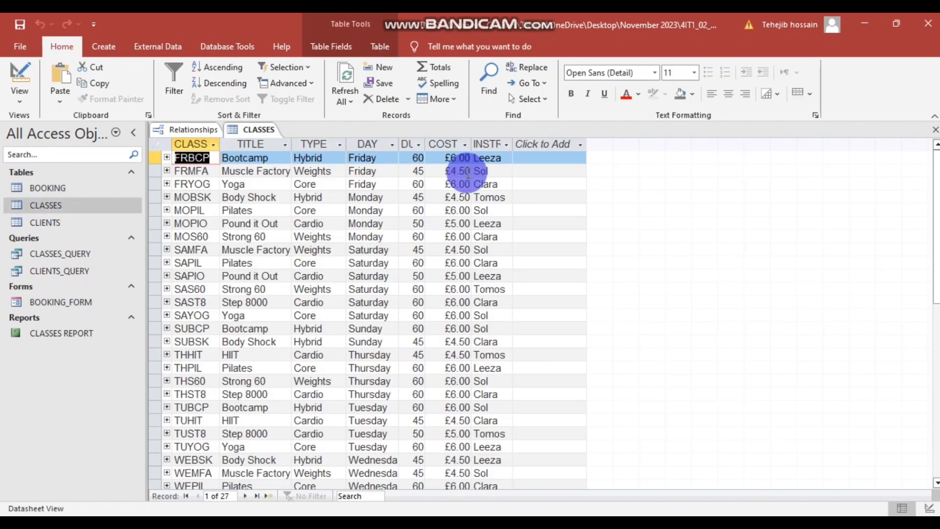
pyautogui.doubleClick(512, 143)
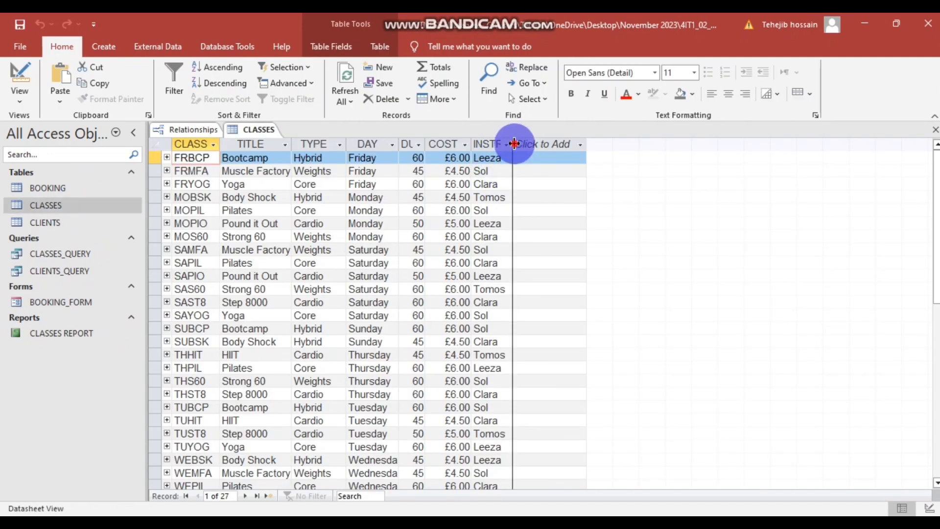
pyautogui.click(595, 144)
pyautogui.click(778, 200)
pyautogui.click(538, 157)
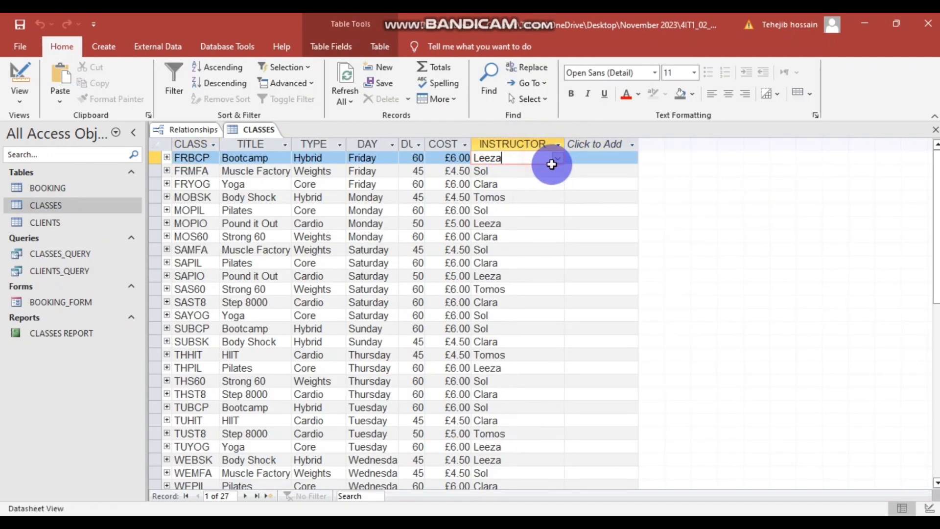
pyautogui.click(557, 160)
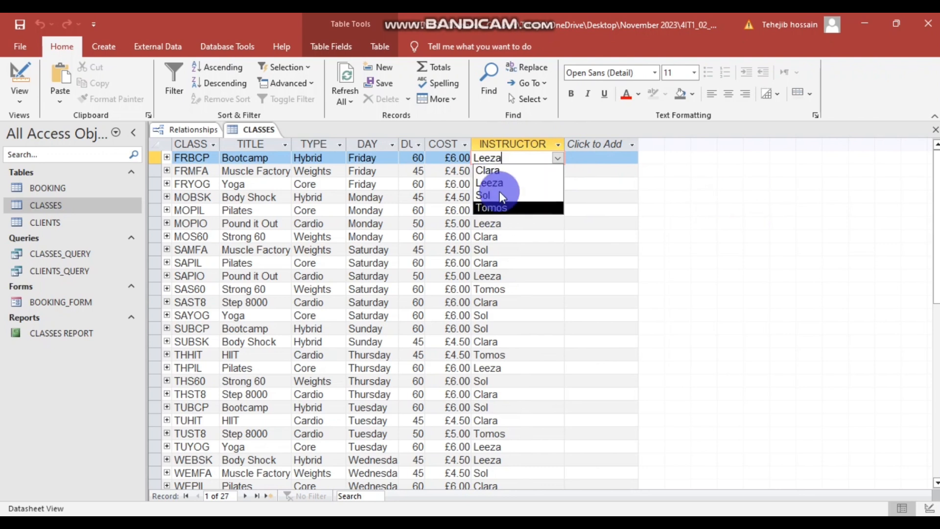
pyautogui.click(558, 157)
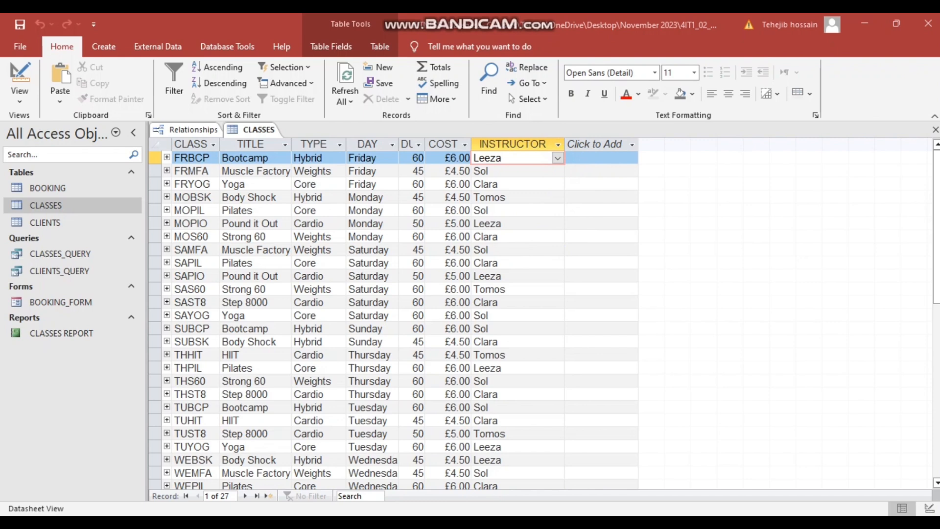
pyautogui.click(494, 524)
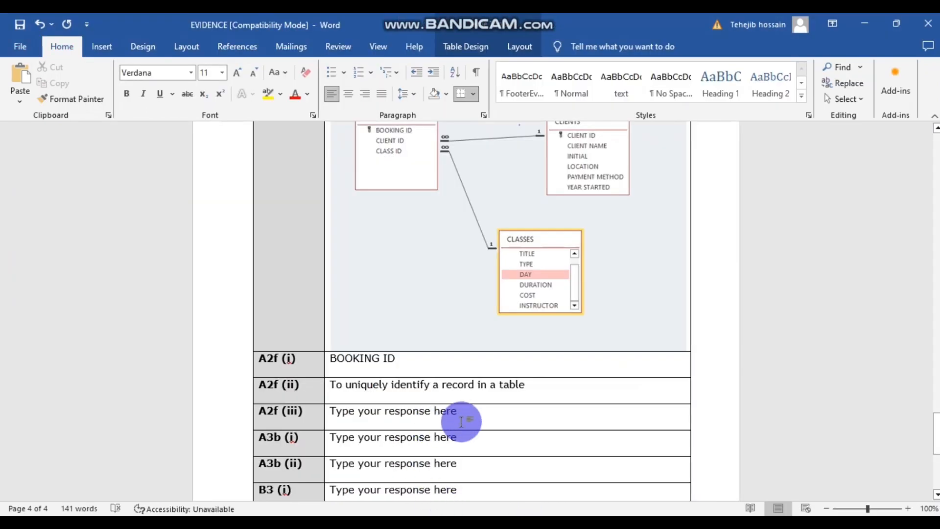
# - Paste the four-instructor lookup-list answer over the A2f (iii) placeholder
pyautogui.moveTo(464, 415); pyautogui.dragTo(326, 415)
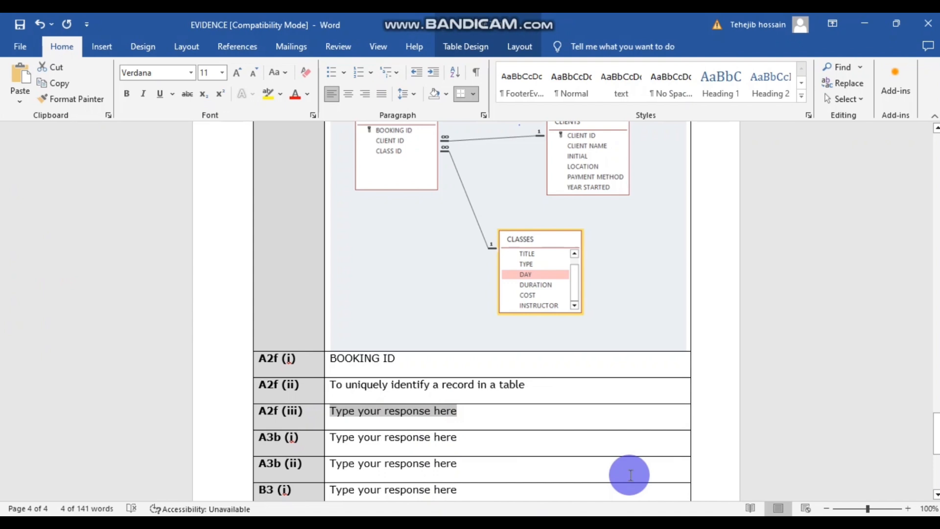
pyautogui.write('It saves time as there are only four instructors available for selection, rather than inputting them manually.')
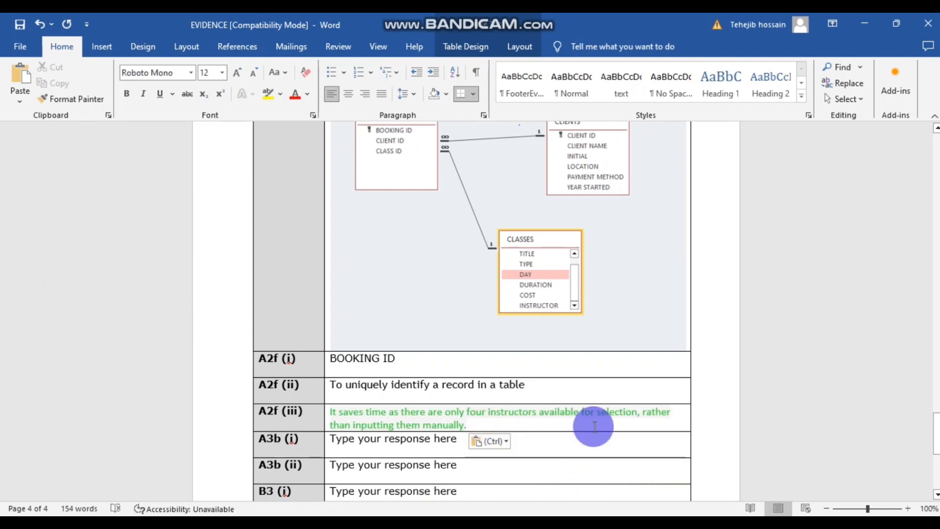
pyautogui.scroll(1, 595, 426)
pyautogui.scroll(-3, 593, 426)
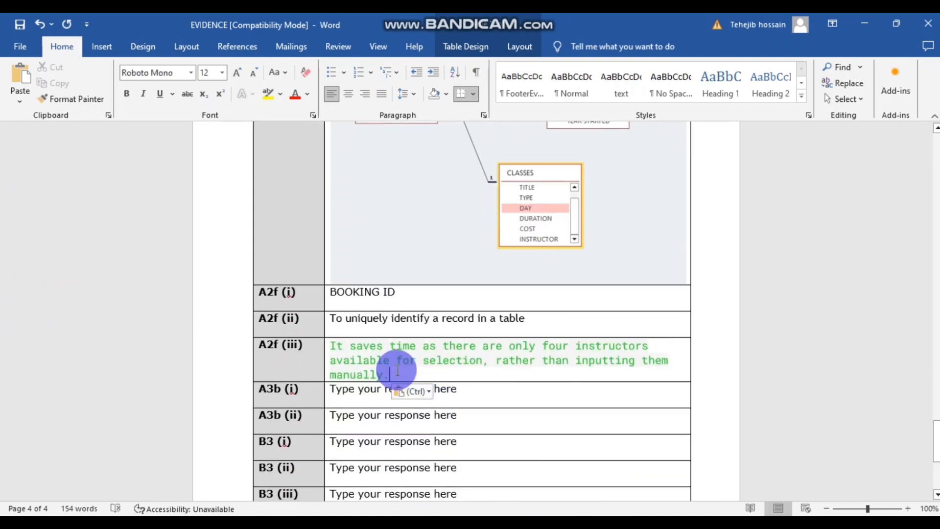
# - Change the pasted A2f (iii) answer's font colour from green to black
pyautogui.moveTo(398, 374); pyautogui.dragTo(334, 346)
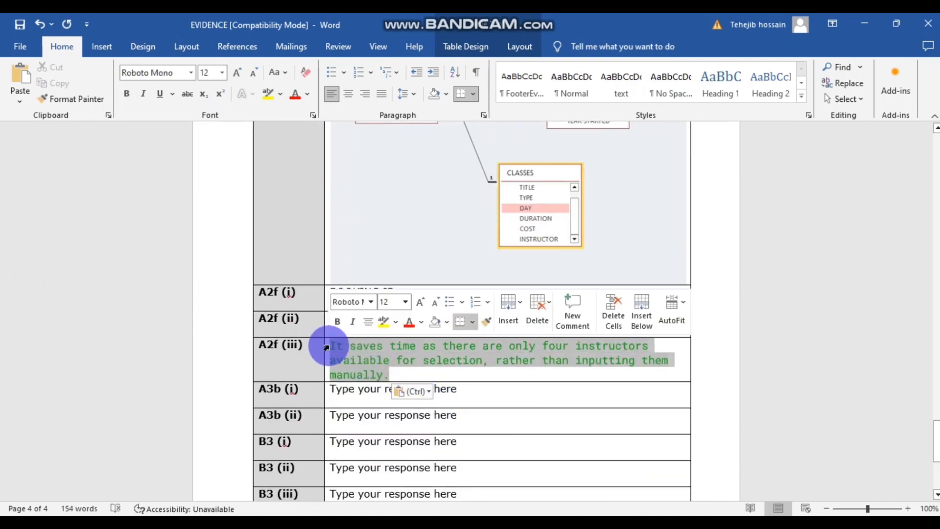
pyautogui.click(305, 93)
pyautogui.click(305, 171)
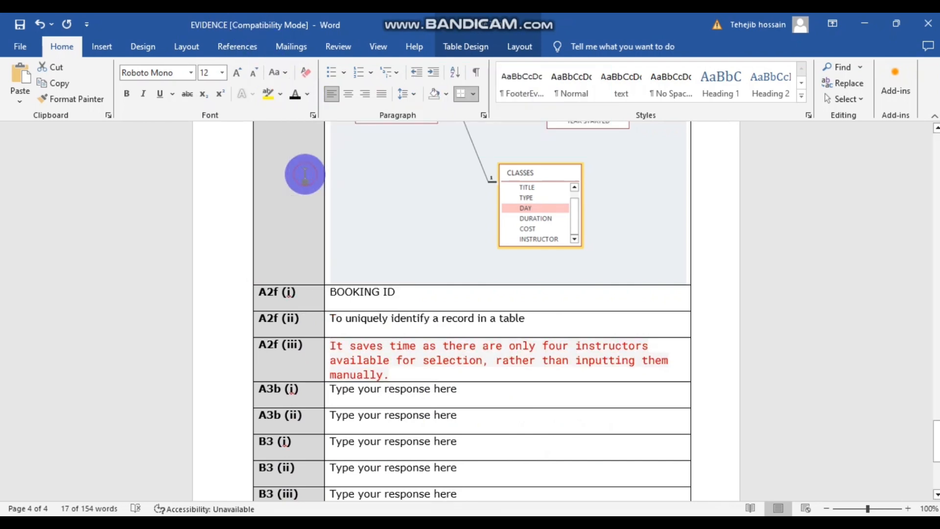
pyautogui.click(833, 342)
pyautogui.scroll(-1, 689, 399)
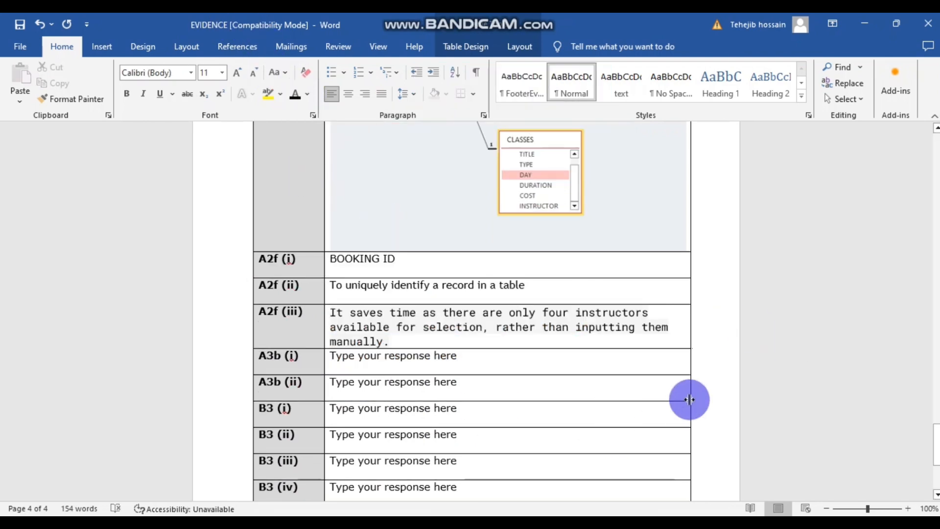
pyautogui.scroll(-1, 309, 387)
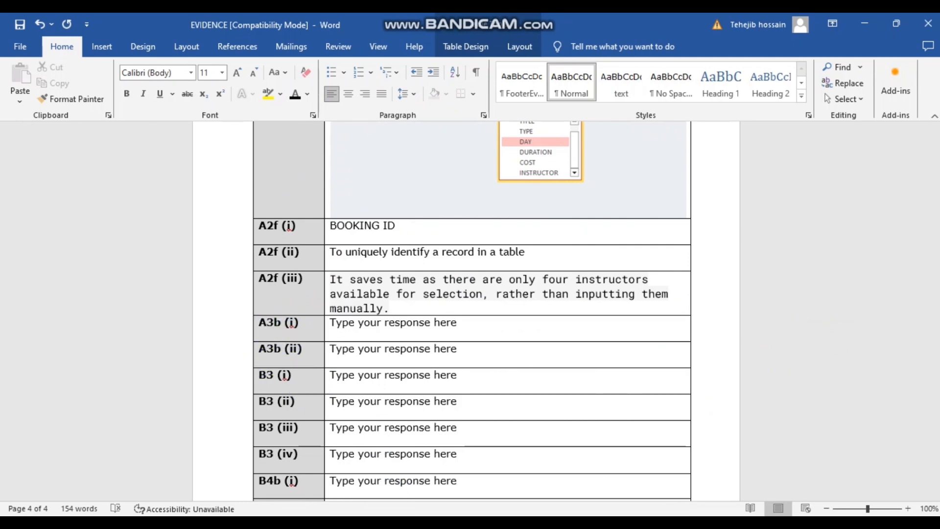
pyautogui.click(310, 478)
pyautogui.scroll(-6, 472, 332)
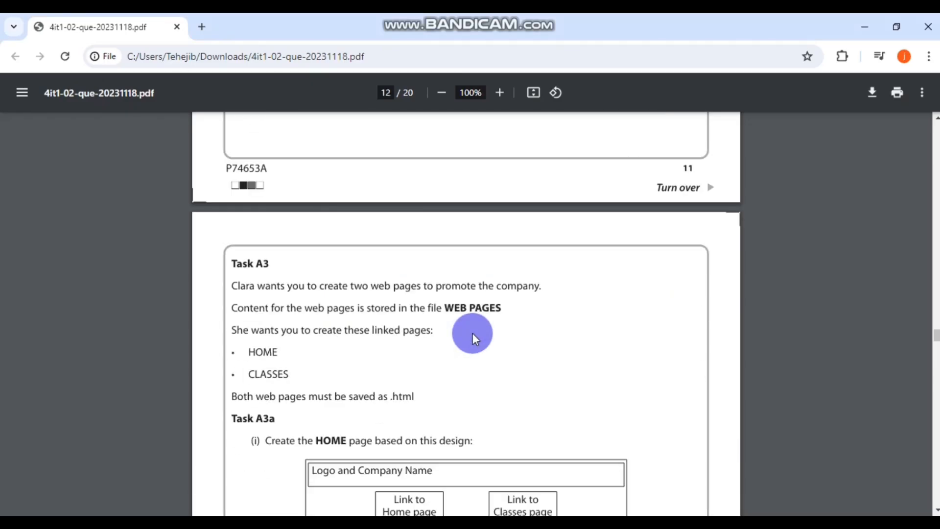
pyautogui.scroll(-2, 472, 333)
pyautogui.scroll(1, 472, 333)
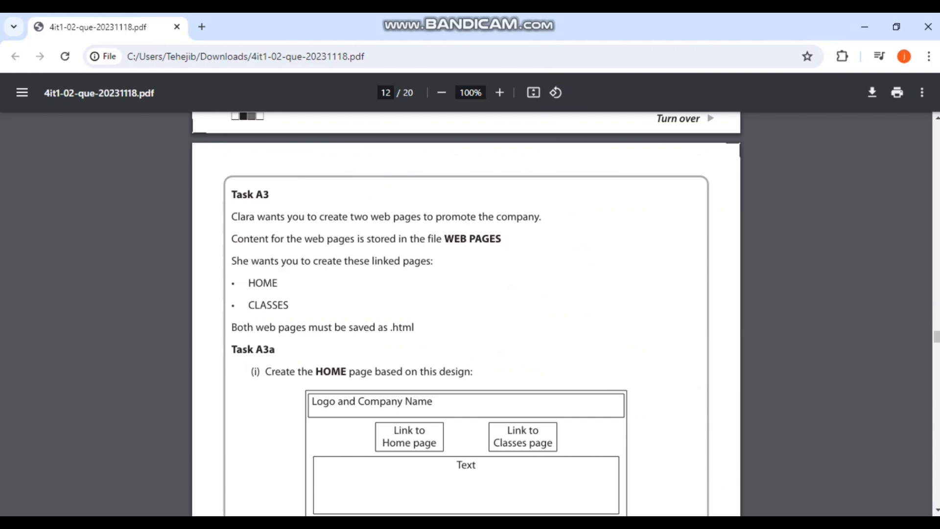
pyautogui.scroll(-1, 467, 314)
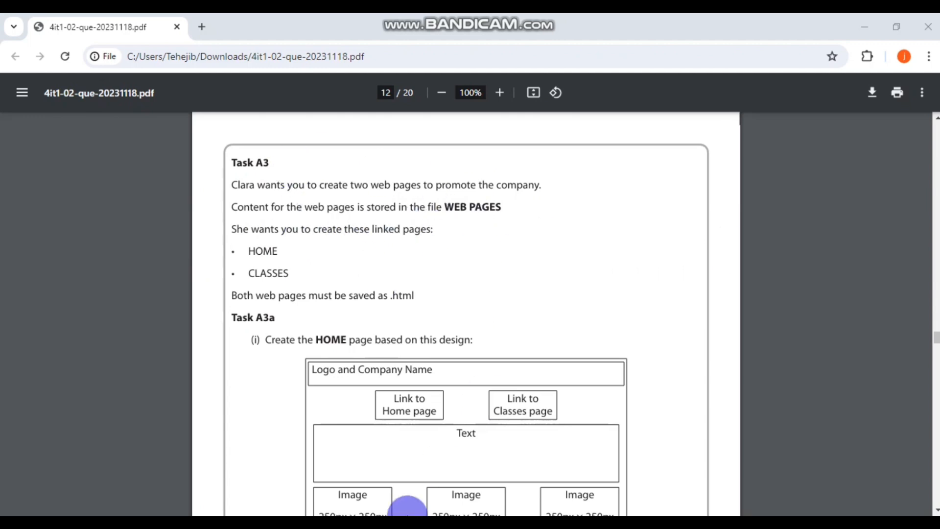
# - Minimise Chrome and the editor, then add a 'WEB PAGES' folder inside the working folder
pyautogui.click(866, 27)
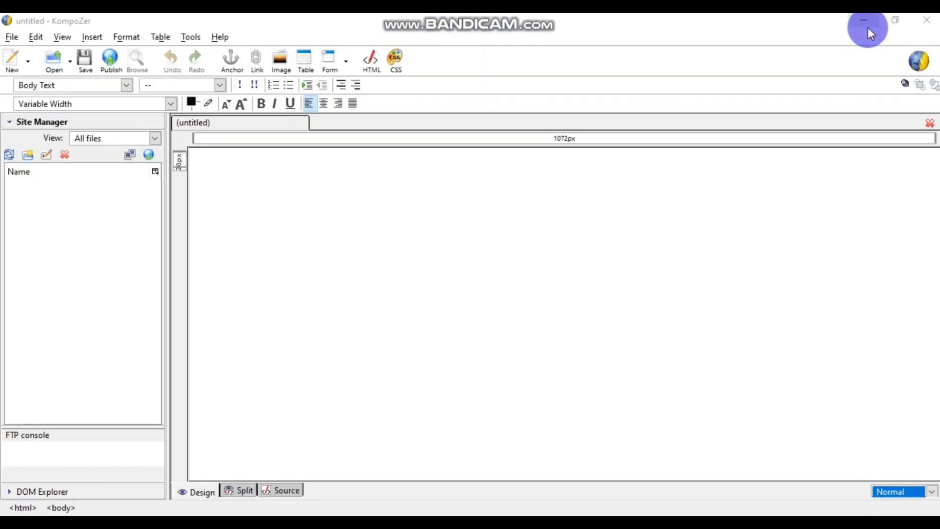
pyautogui.click(868, 21)
pyautogui.doubleClick(276, 112)
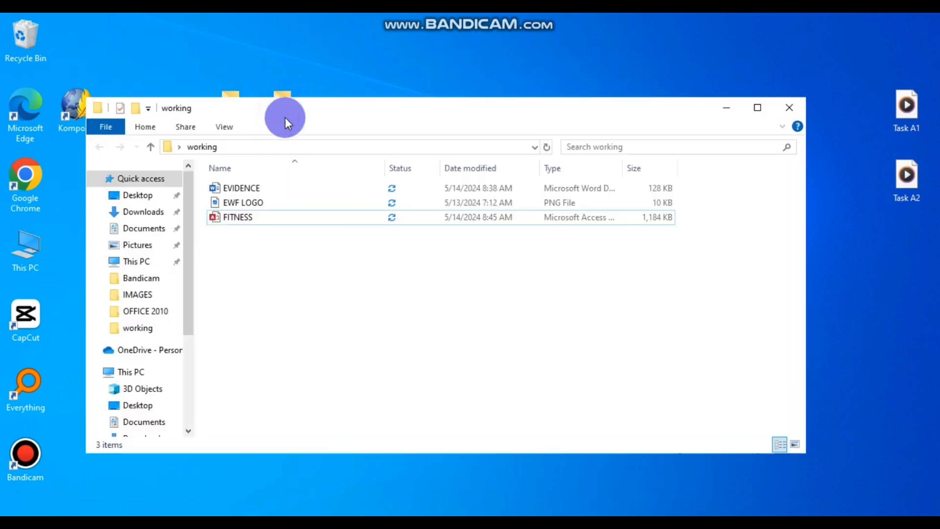
pyautogui.rightClick(372, 292)
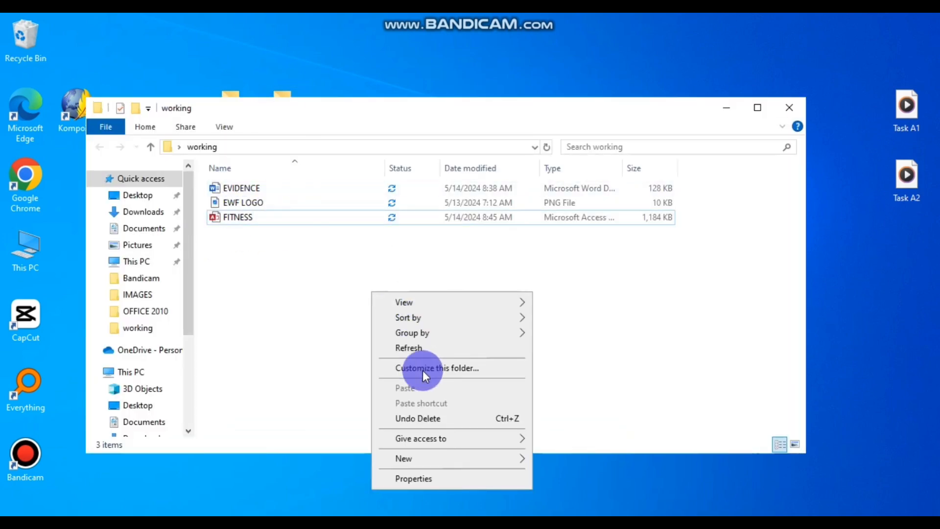
pyautogui.moveTo(410, 457)
pyautogui.click(550, 285)
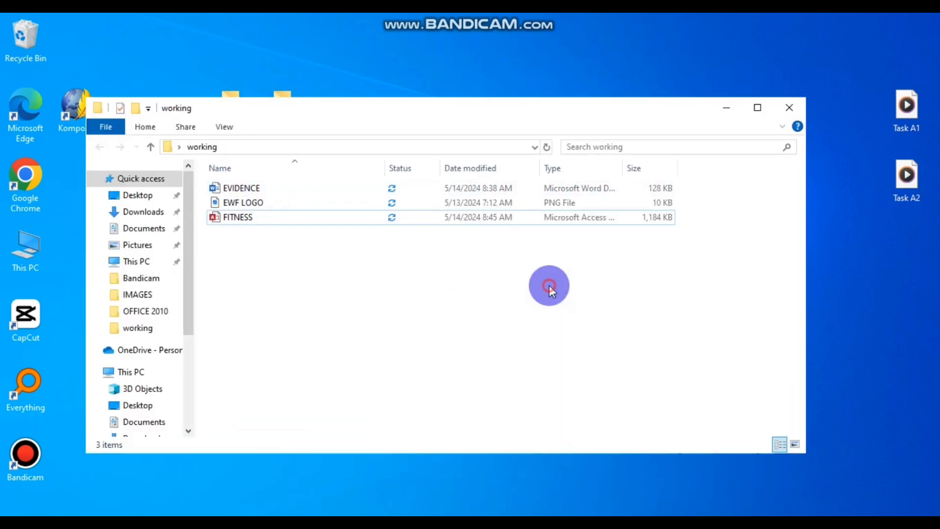
pyautogui.write('W')
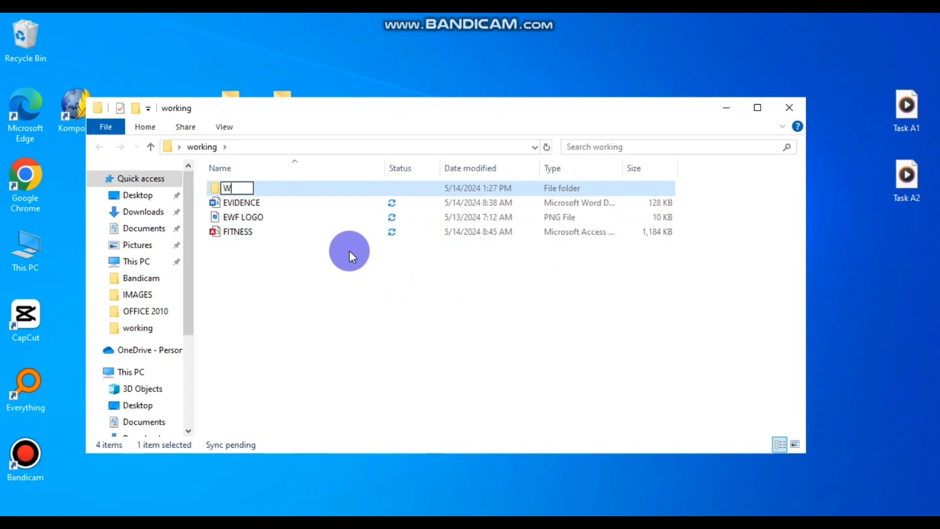
pyautogui.write('EB PAGES')
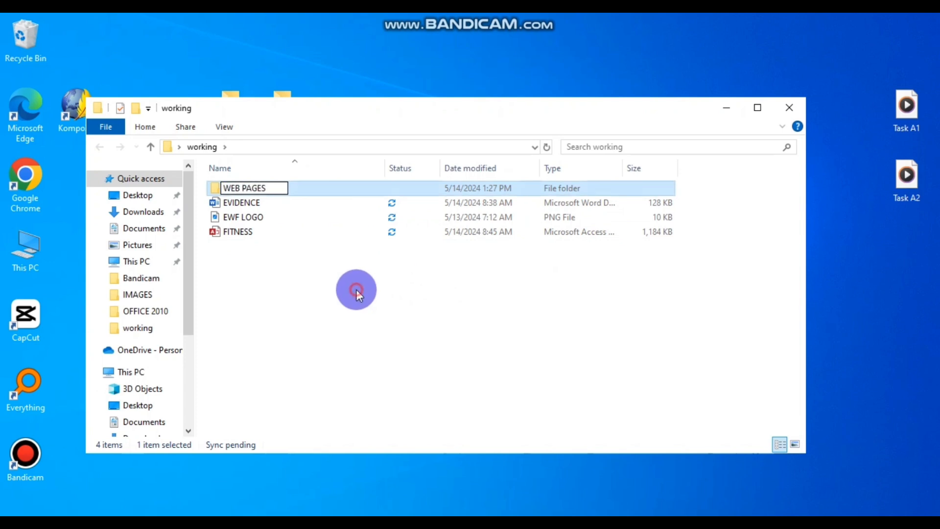
pyautogui.click(337, 294)
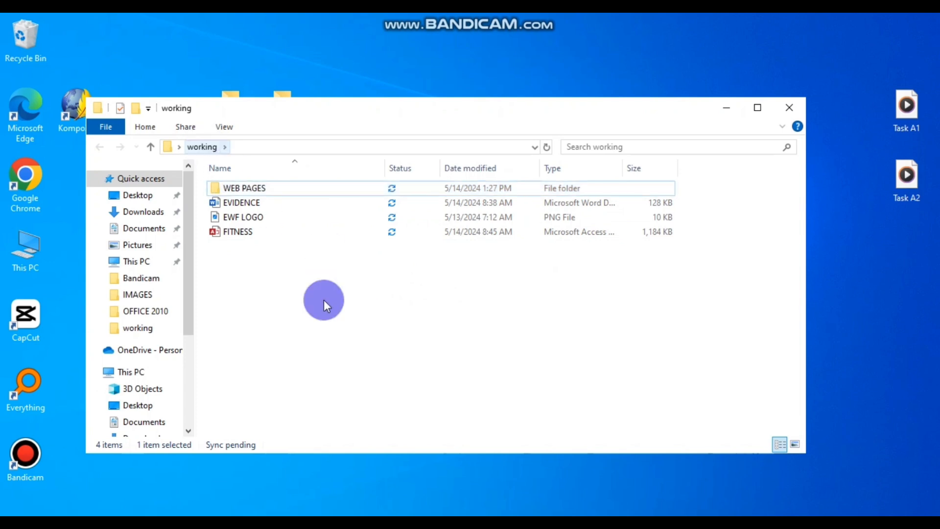
pyautogui.click(422, 485)
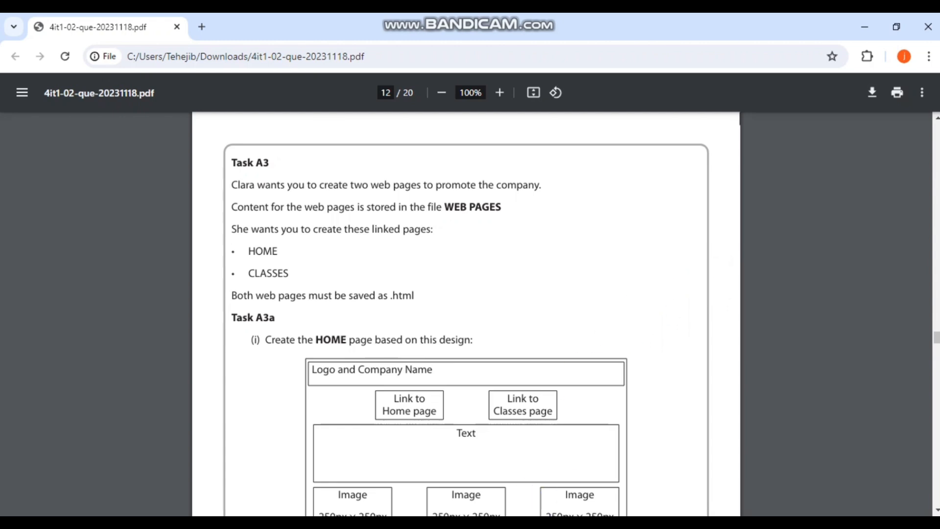
# - Return to KompoZer's blank untitled page and look through the File menu and page context menu
pyautogui.hotkey('alt', 'Tab')
pyautogui.click(257, 160)
pyautogui.click(12, 36)
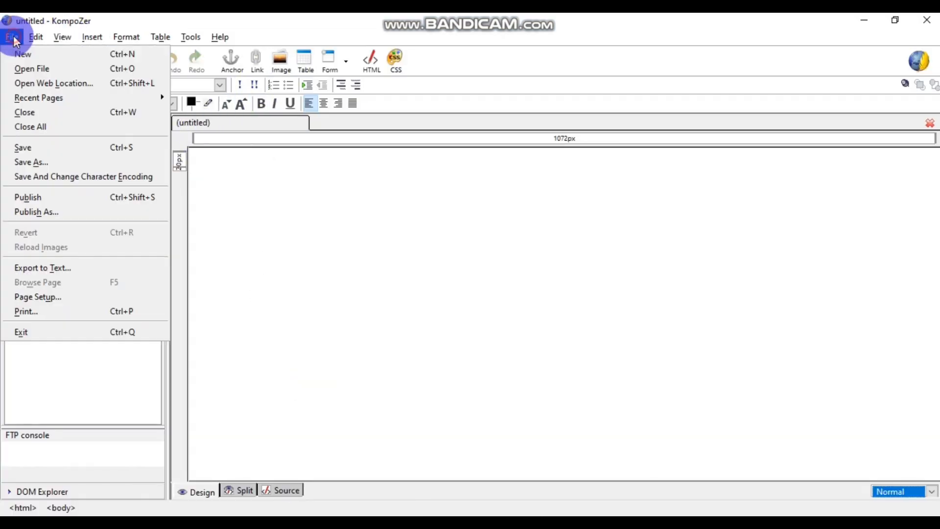
pyautogui.click(341, 176)
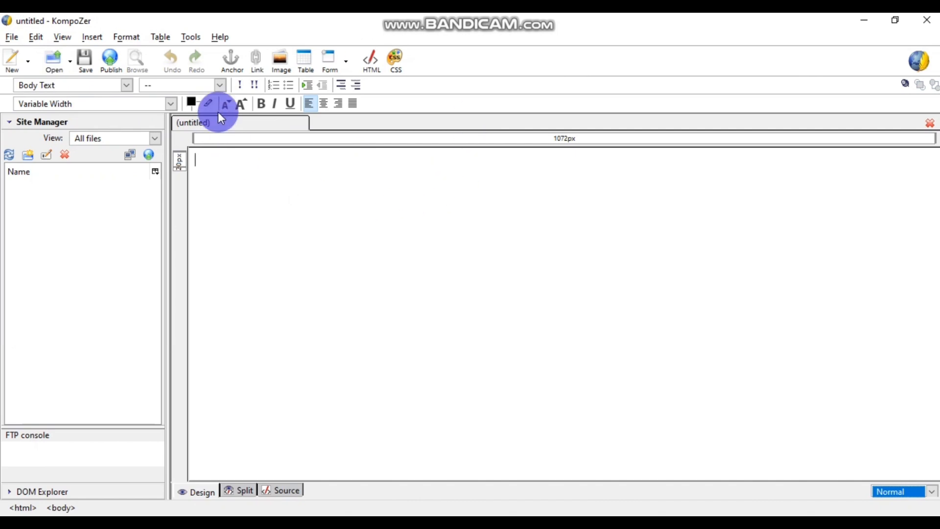
pyautogui.rightClick(258, 126)
pyautogui.click(297, 192)
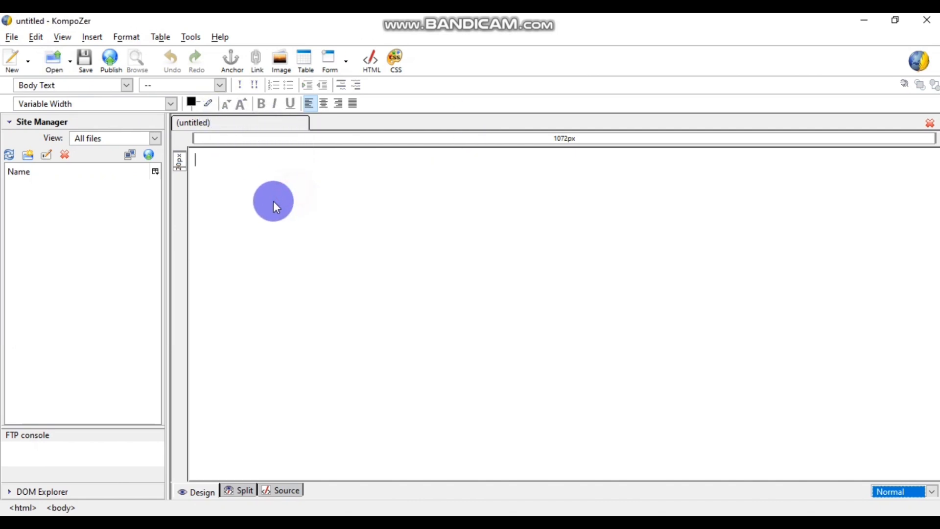
# - Browse the Edit and File menus, then start saving the untitled page
pyautogui.click(931, 124)
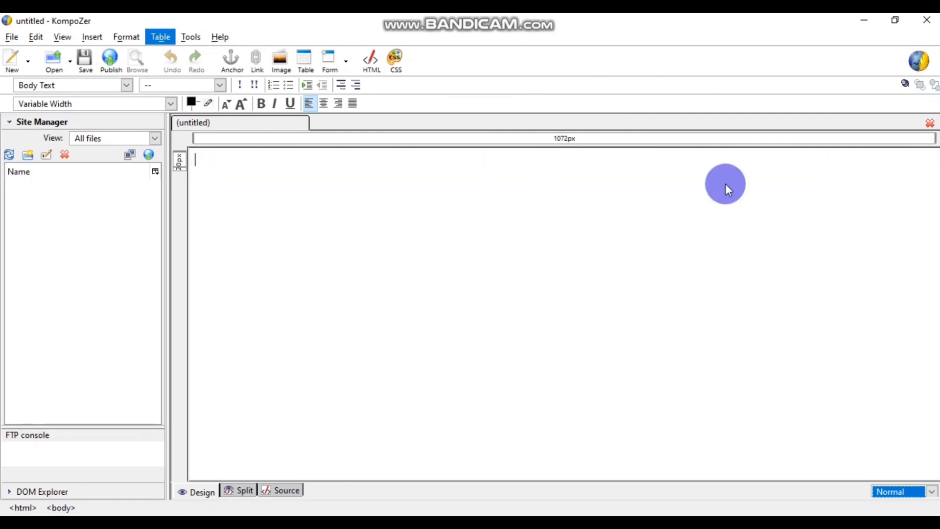
pyautogui.click(12, 37)
pyautogui.moveTo(36, 37)
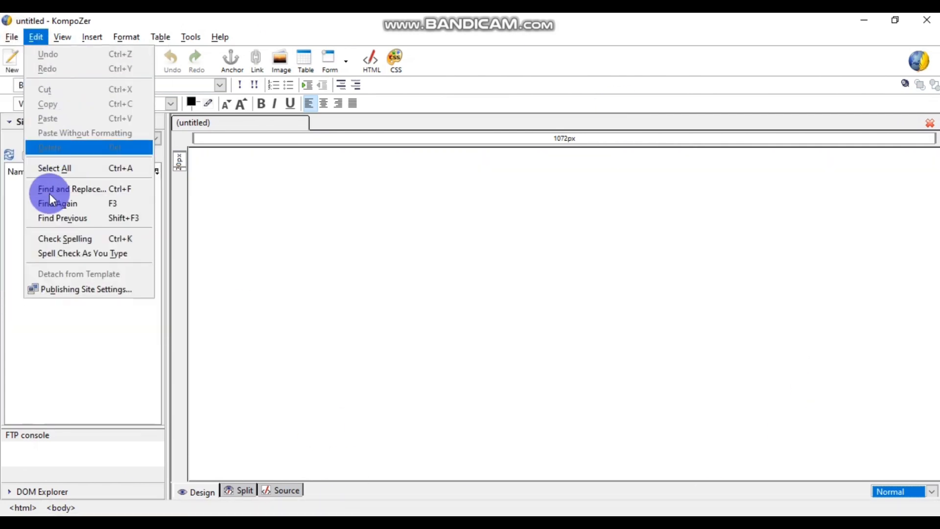
pyautogui.click(301, 212)
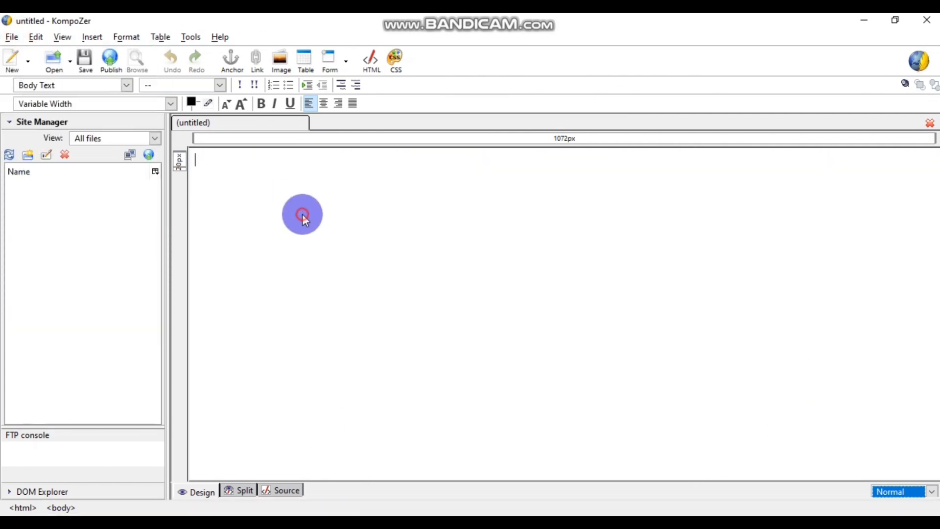
pyautogui.click(11, 37)
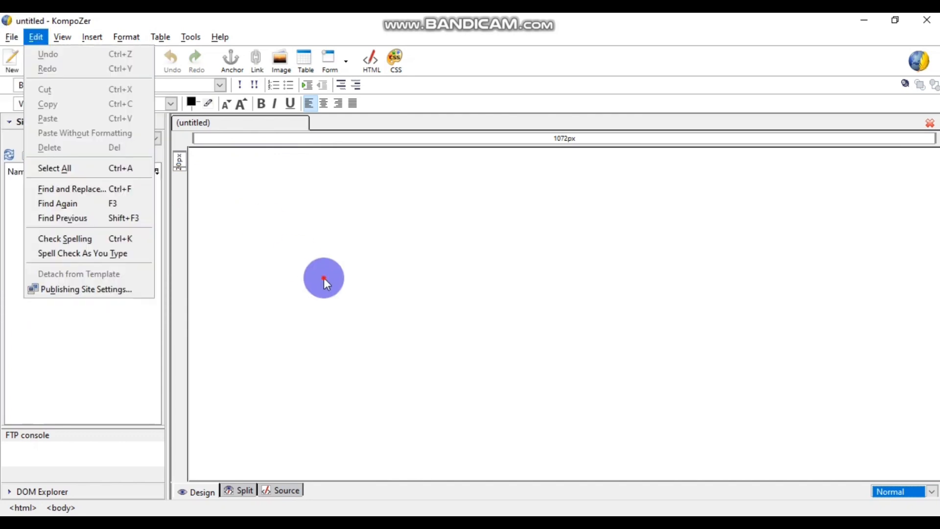
pyautogui.click(323, 277)
pyautogui.click(87, 60)
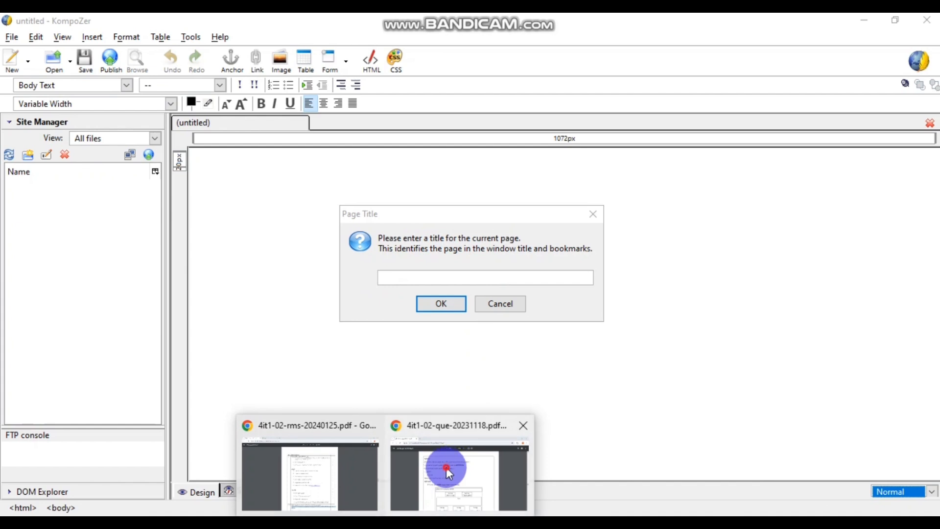
# - Copy the word HOME from the exam brief PDF and use it as the page title
pyautogui.click(445, 470)
pyautogui.moveTo(246, 250); pyautogui.dragTo(287, 249)
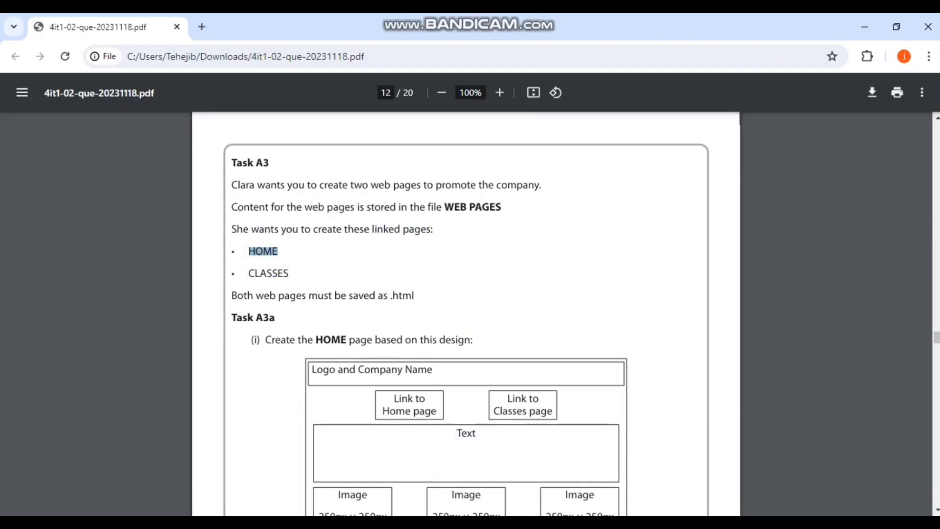
pyautogui.hotkey('ctrl', 'c')
pyautogui.hotkey('alt', 'Tab')
pyautogui.hotkey('ctrl', 'v')
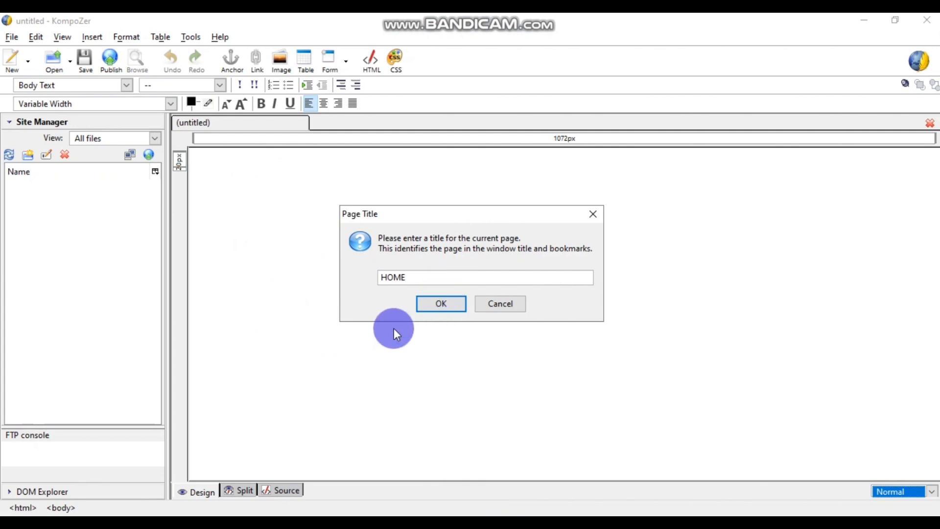
pyautogui.click(438, 304)
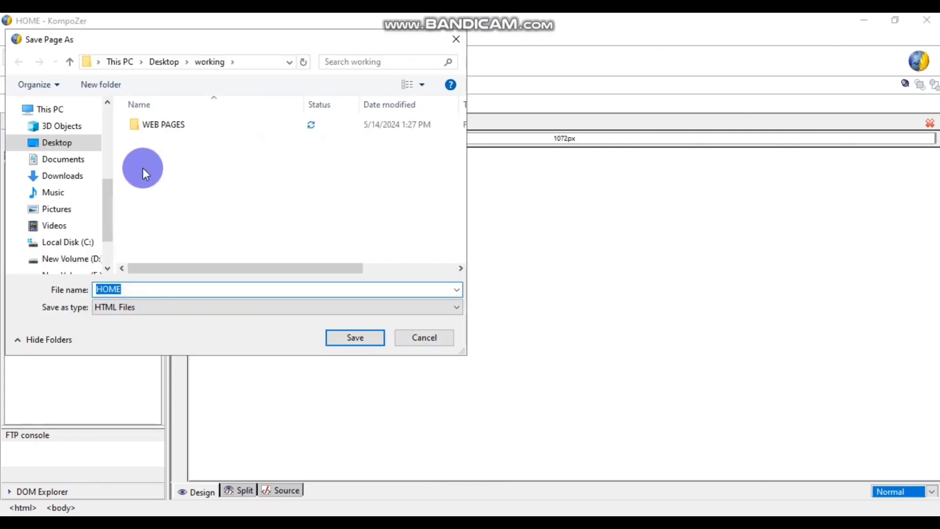
# - Save the page as HOME.html inside the WEB PAGES folder
pyautogui.doubleClick(163, 126)
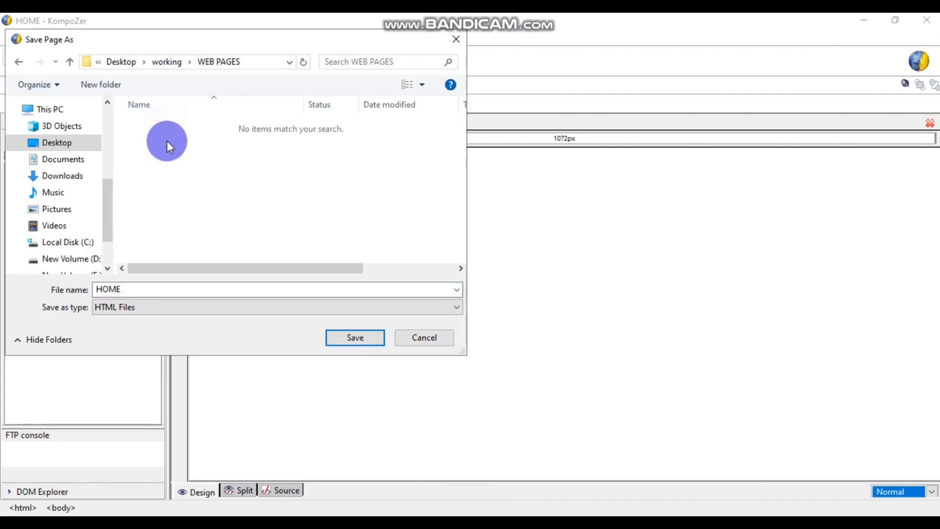
pyautogui.click(132, 288)
pyautogui.click(128, 308)
pyautogui.click(336, 344)
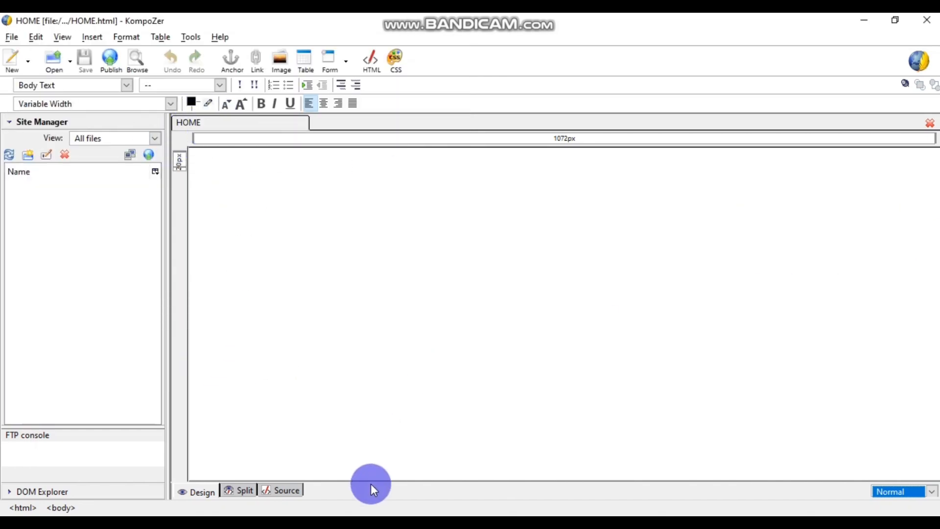
# - Read the HOME design and colour scheme in the brief PDF, selecting text colour #5B2C6F, then return to KompoZer
pyautogui.click(386, 523)
pyautogui.click(421, 470)
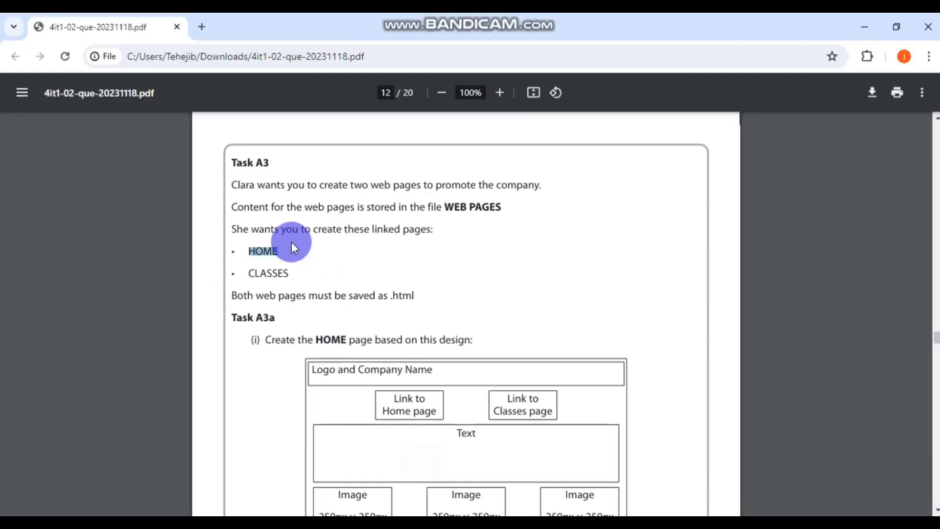
pyautogui.scroll(-2, 308, 301)
pyautogui.moveTo(309, 227); pyautogui.dragTo(329, 234)
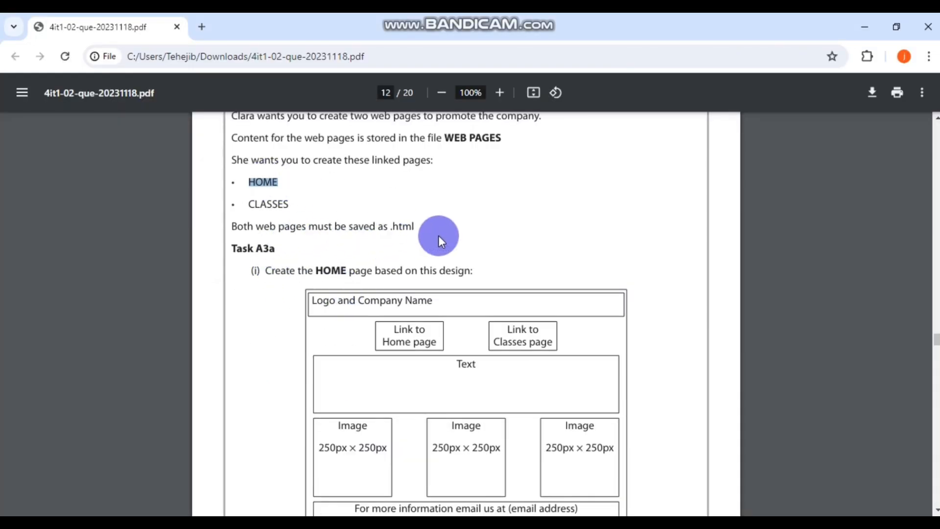
pyautogui.scroll(-2, 442, 231)
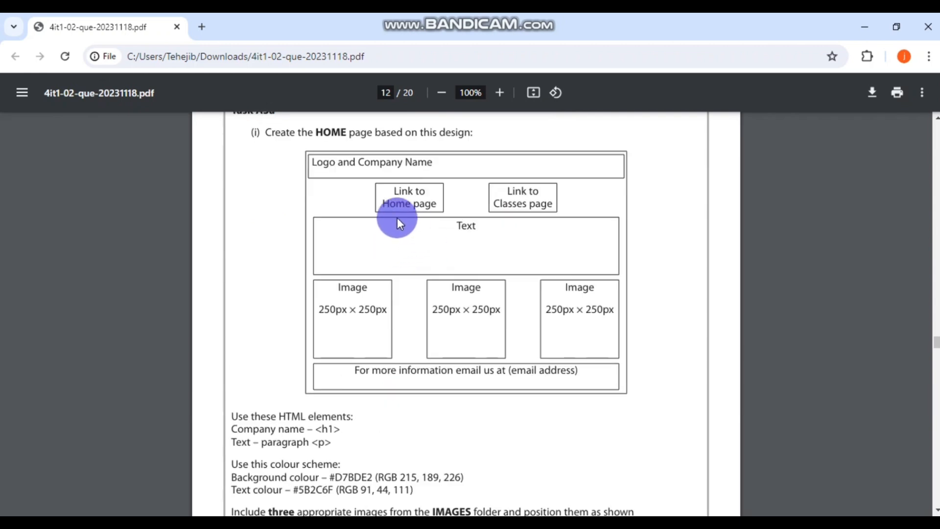
pyautogui.scroll(1, 398, 217)
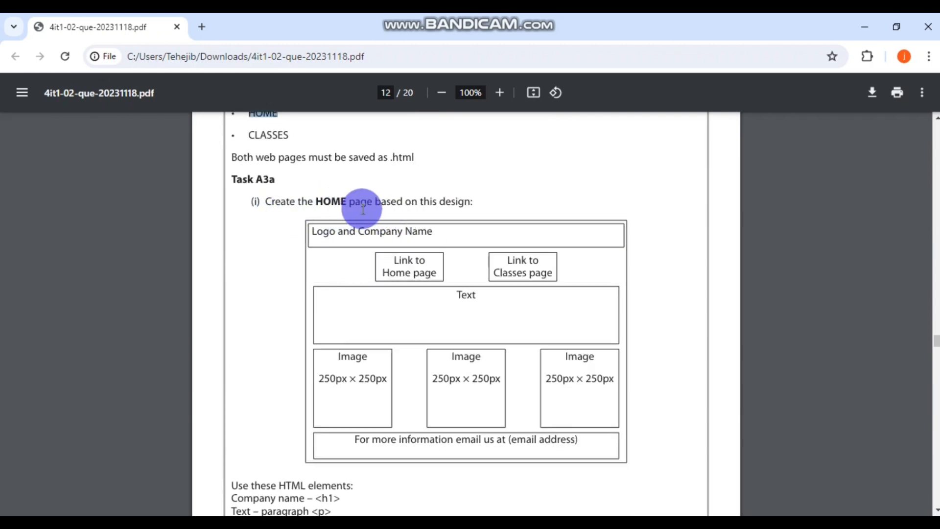
pyautogui.scroll(-2, 640, 302)
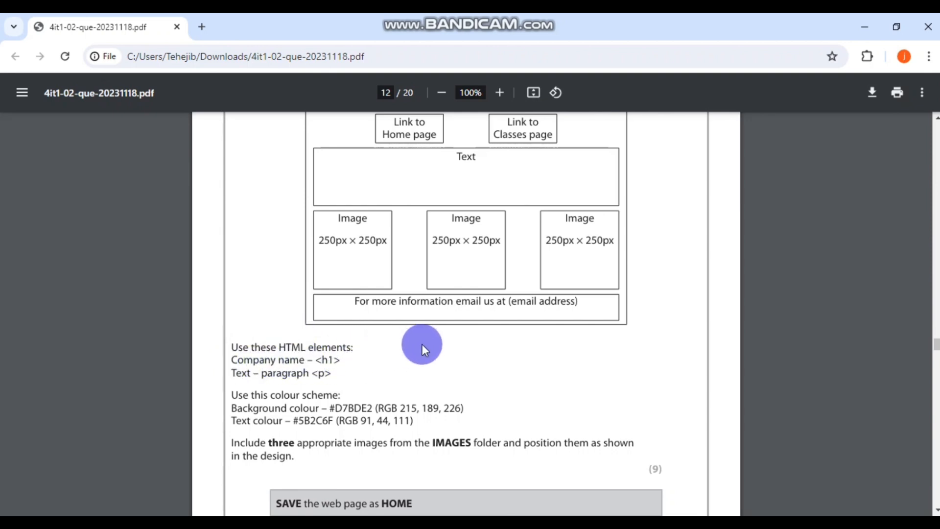
pyautogui.scroll(1, 423, 345)
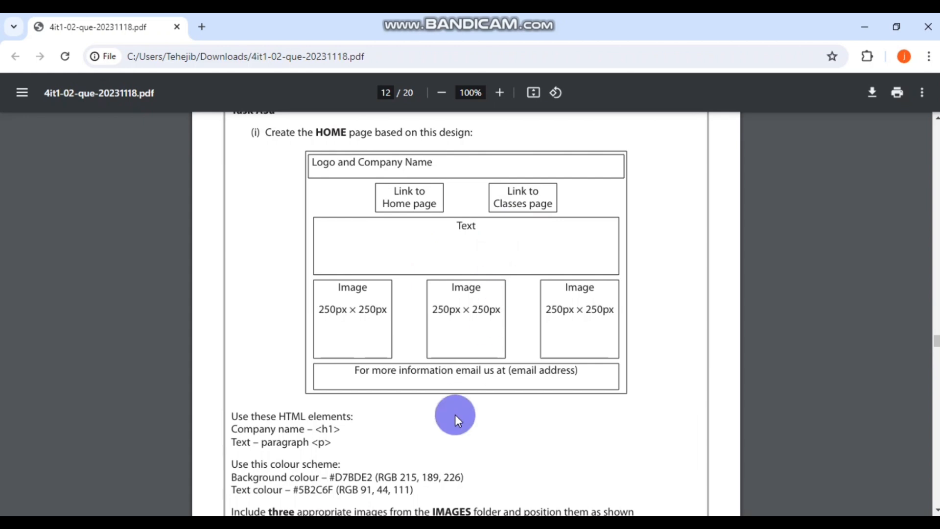
pyautogui.scroll(-1, 457, 415)
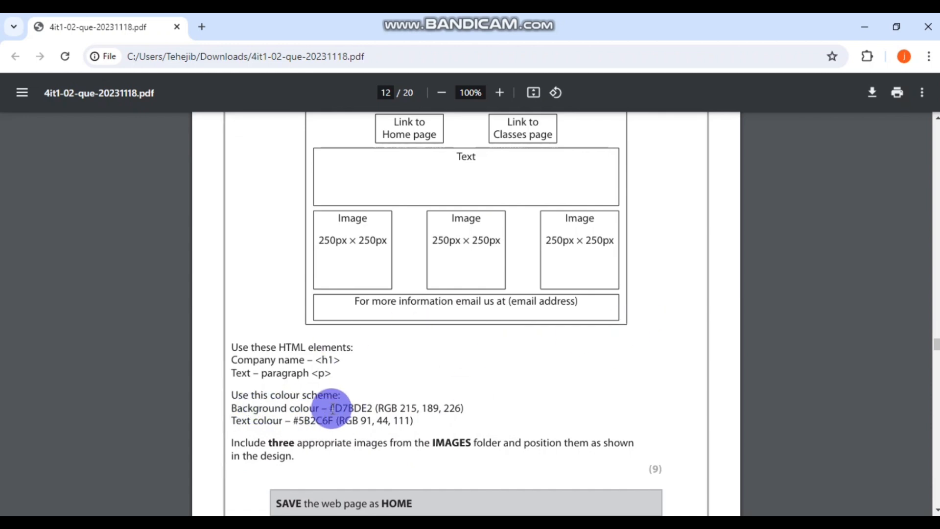
pyautogui.doubleClick(312, 420)
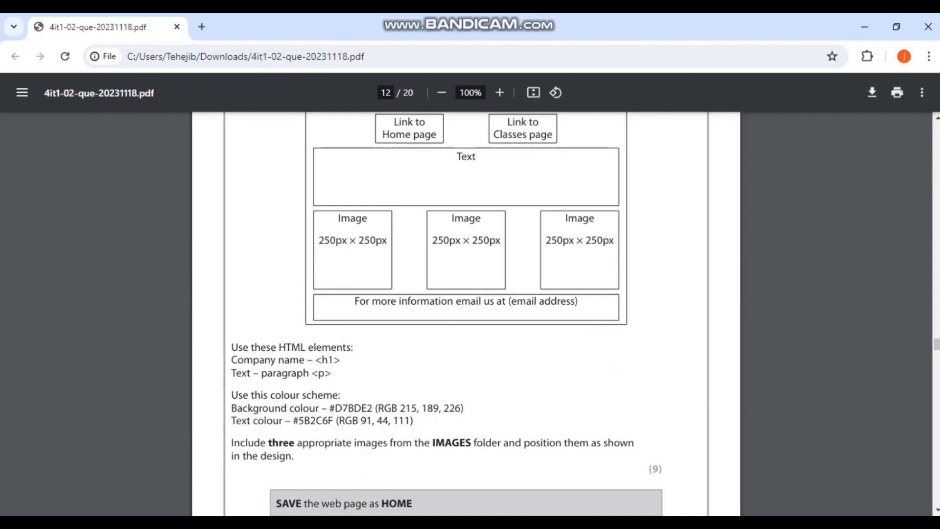
pyautogui.hotkey('alt', 'Tab')
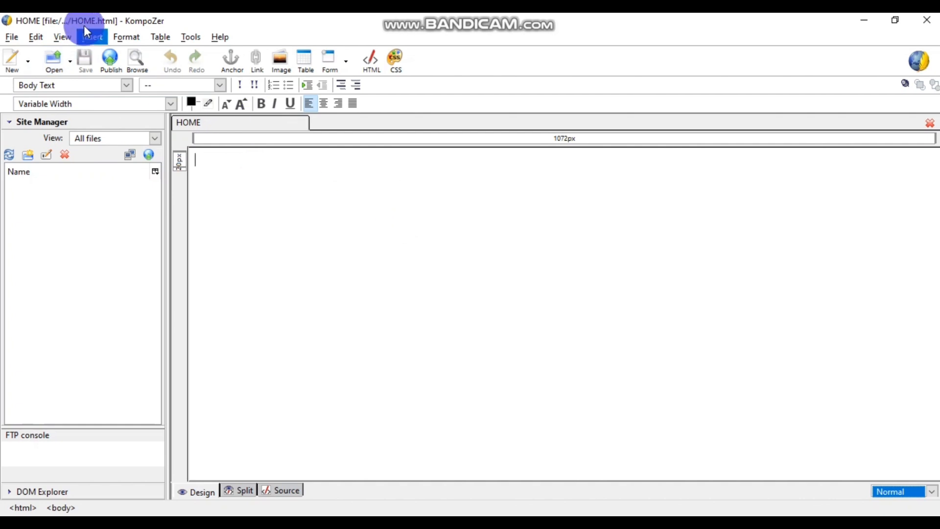
# - Switch the HOME page to custom colours with a lilac #D7BDE2 background
pyautogui.click(136, 38)
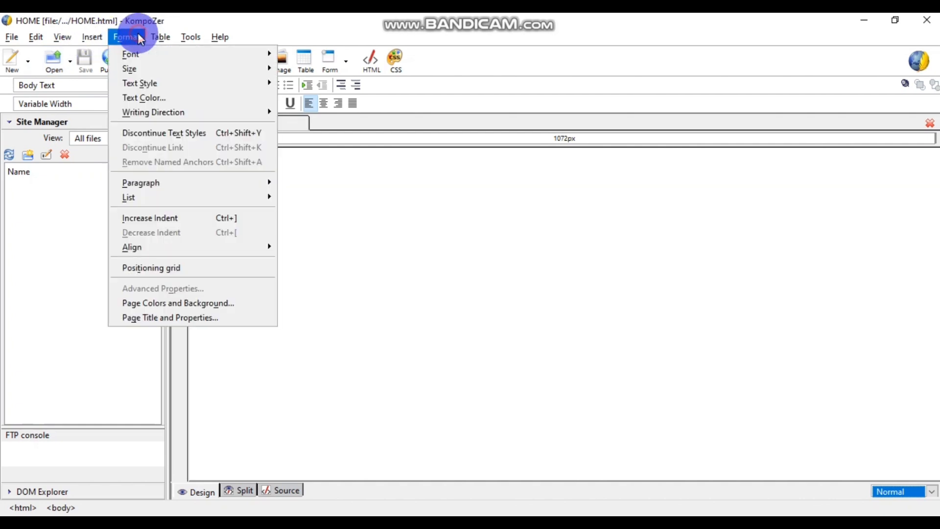
pyautogui.click(171, 302)
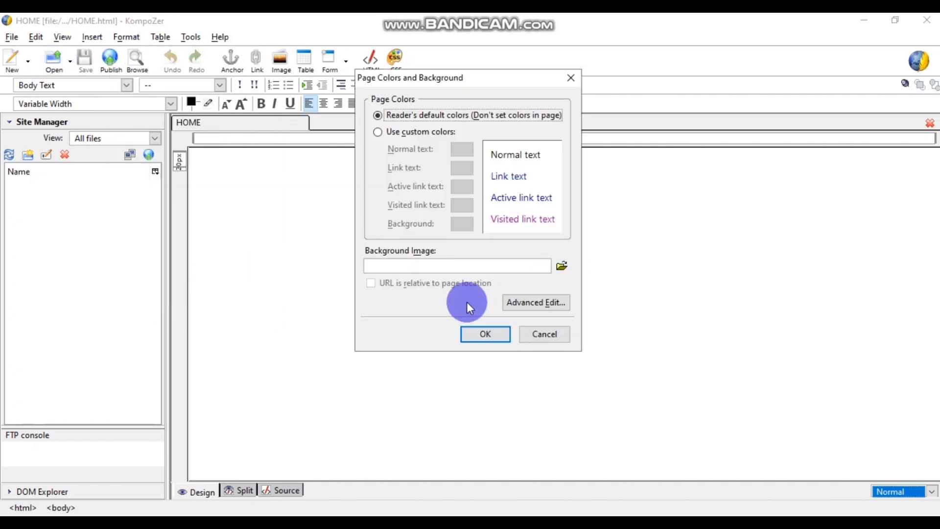
pyautogui.click(412, 135)
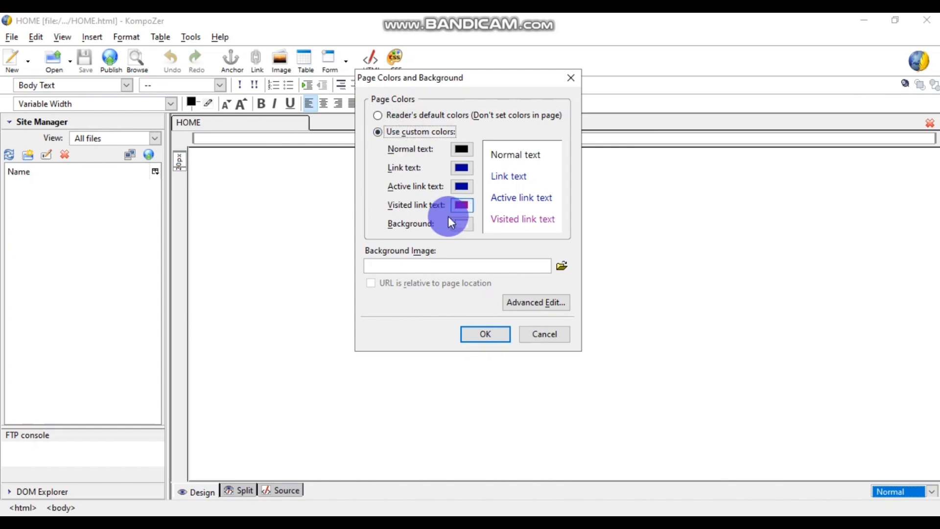
pyautogui.click(463, 226)
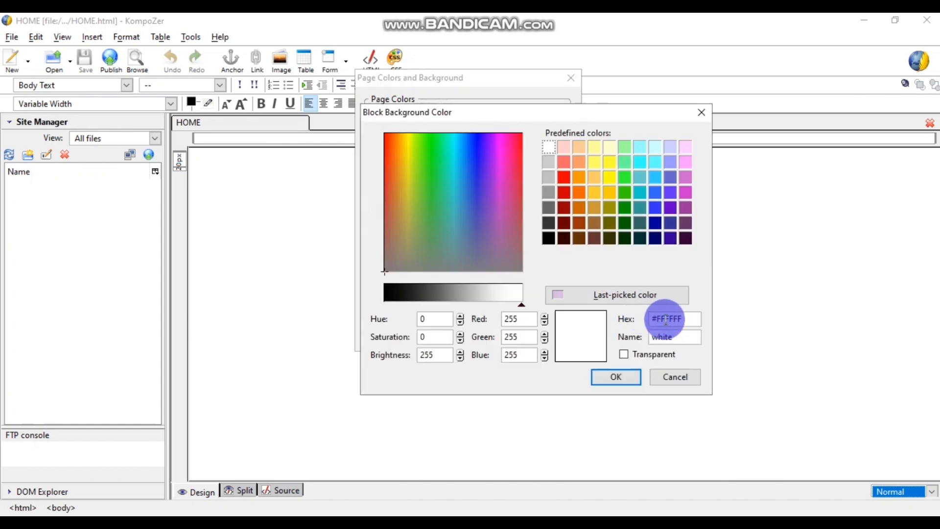
pyautogui.moveTo(680, 319); pyautogui.dragTo(657, 320)
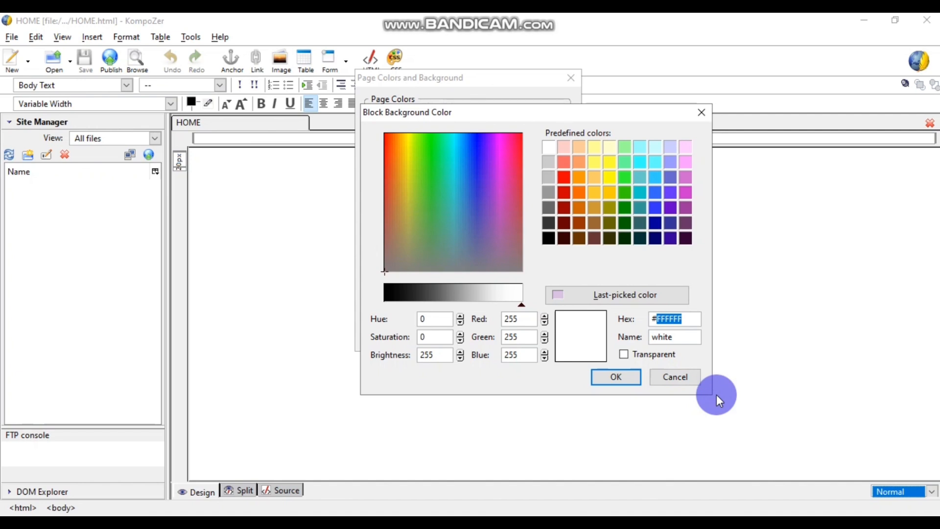
pyautogui.write('D8')
pyautogui.press('BackSpace')
pyautogui.write('7BDE2')
pyautogui.click(620, 378)
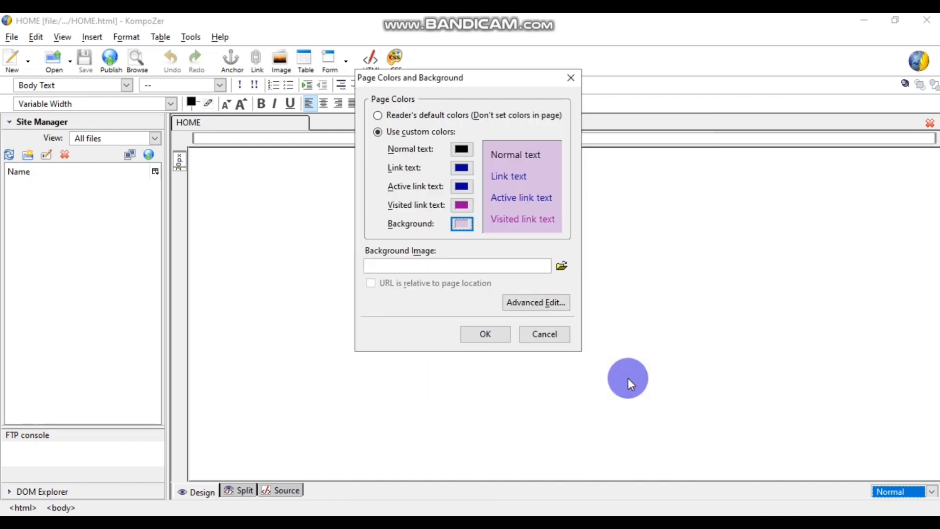
pyautogui.click(499, 335)
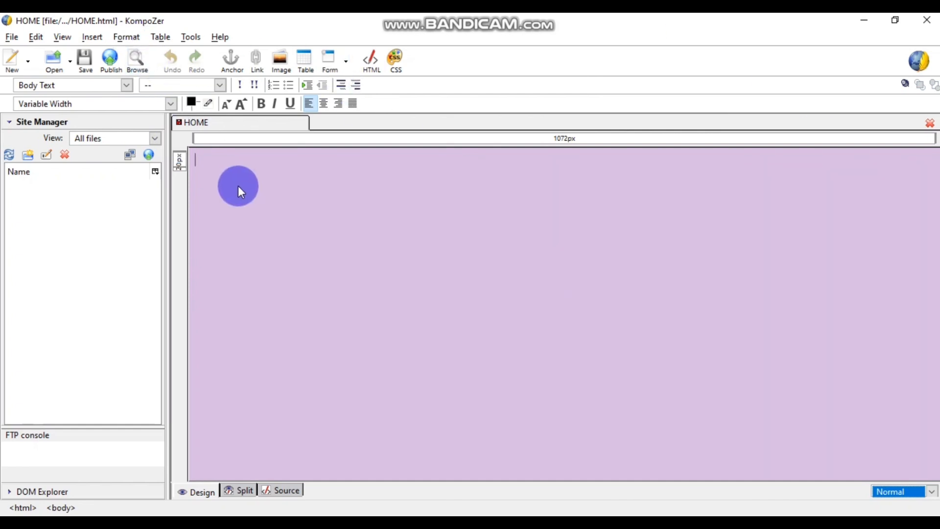
# - Type test text 'rnm', set the normal text colour to dark purple #5B2C6F, and check it
pyautogui.write('rnm')
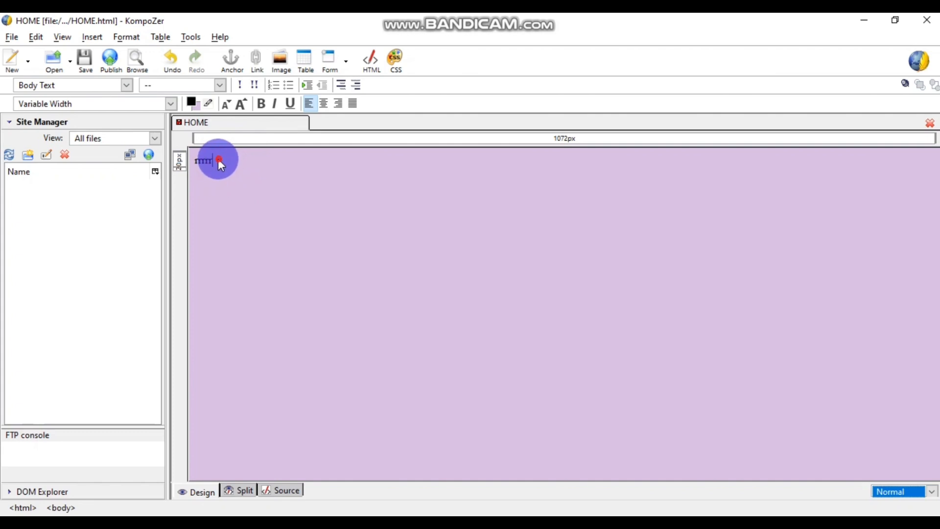
pyautogui.moveTo(219, 159); pyautogui.dragTo(186, 157)
pyautogui.click(120, 42)
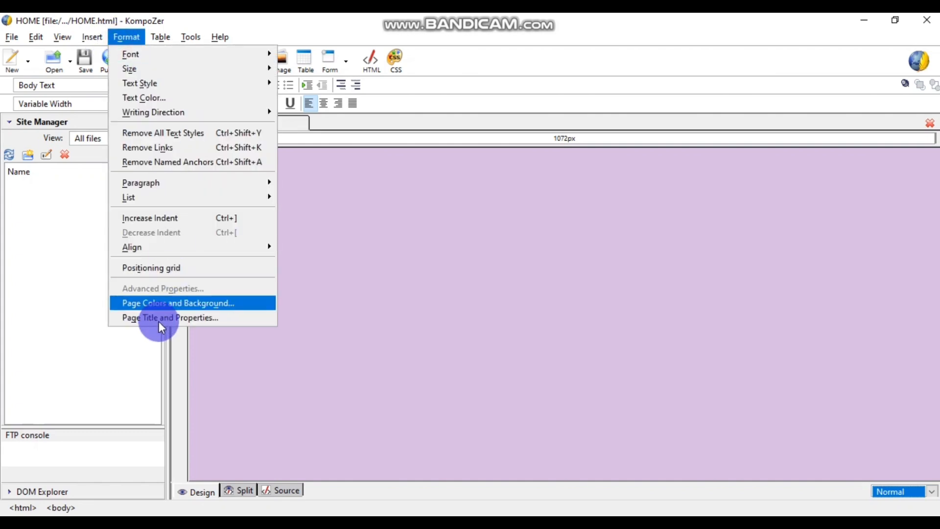
pyautogui.click(206, 306)
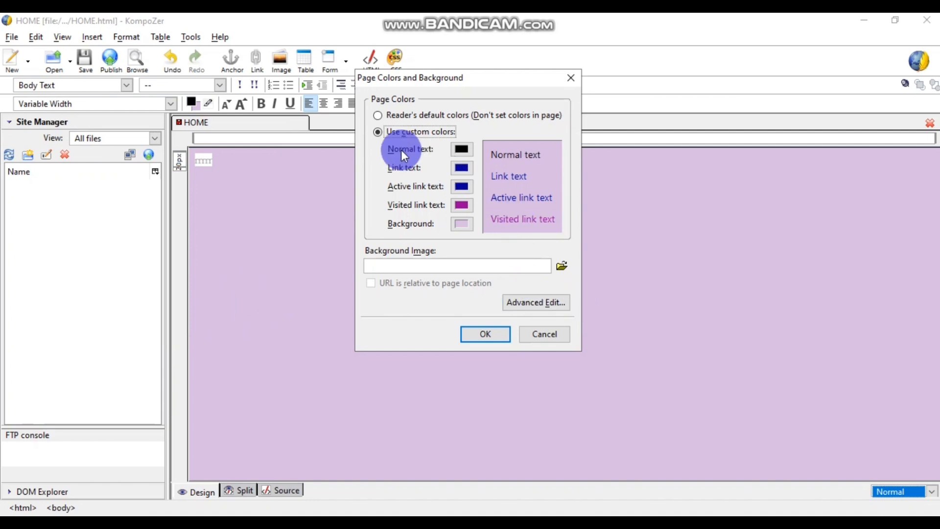
pyautogui.click(462, 149)
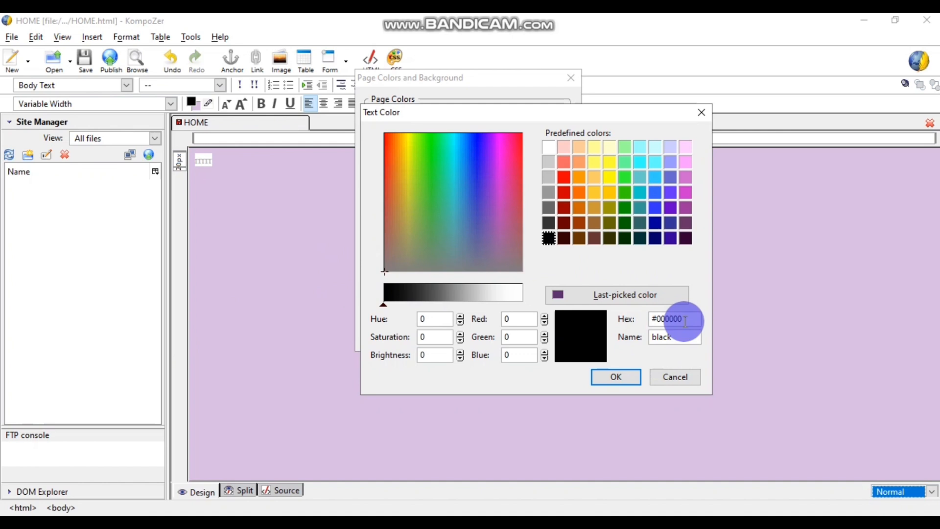
pyautogui.moveTo(685, 321); pyautogui.dragTo(657, 320)
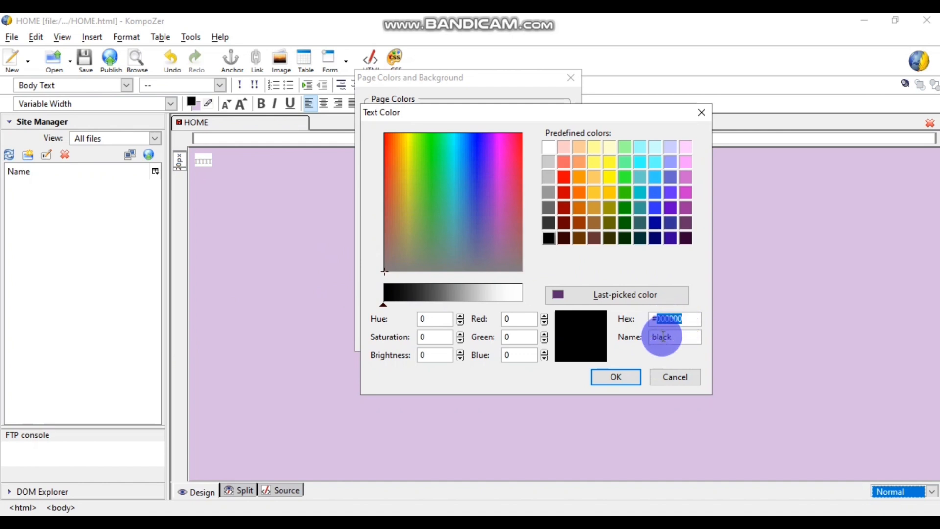
pyautogui.write('5B2C6F')
pyautogui.click(610, 376)
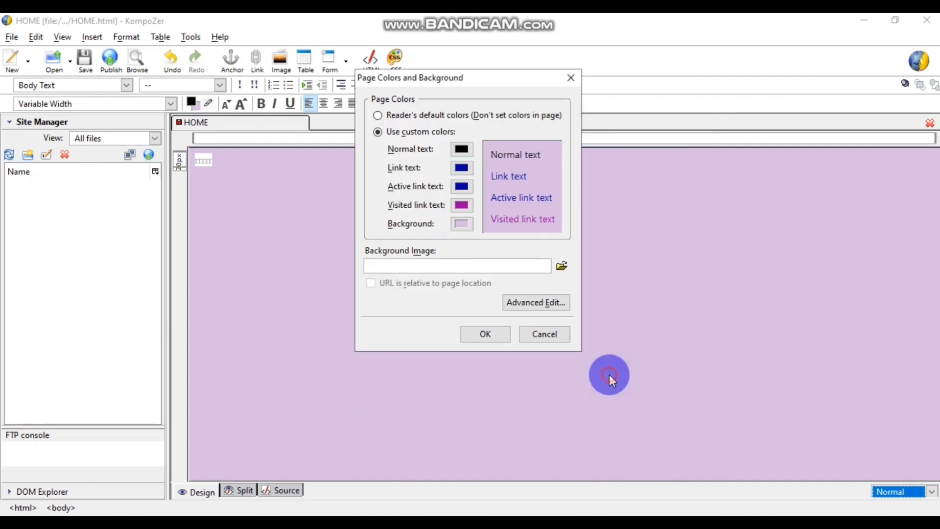
pyautogui.click(486, 334)
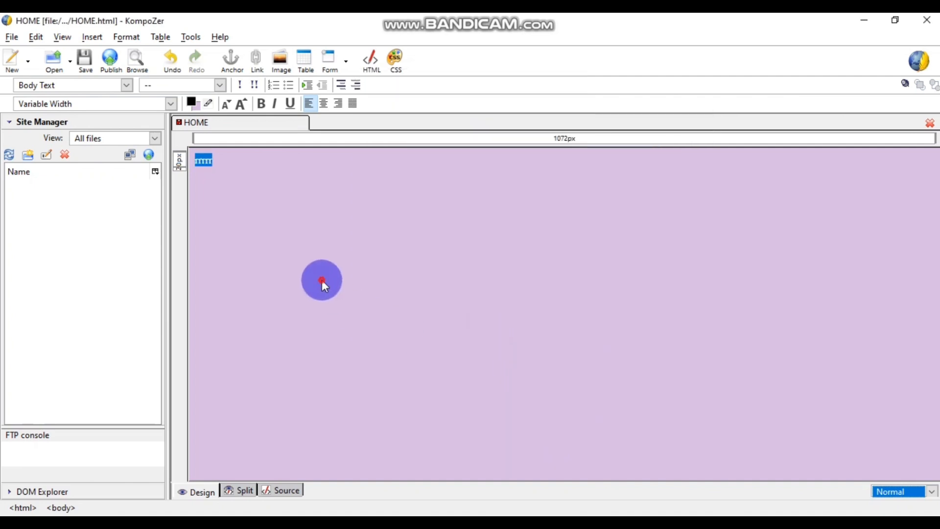
pyautogui.moveTo(225, 161); pyautogui.dragTo(197, 158)
pyautogui.click(213, 159)
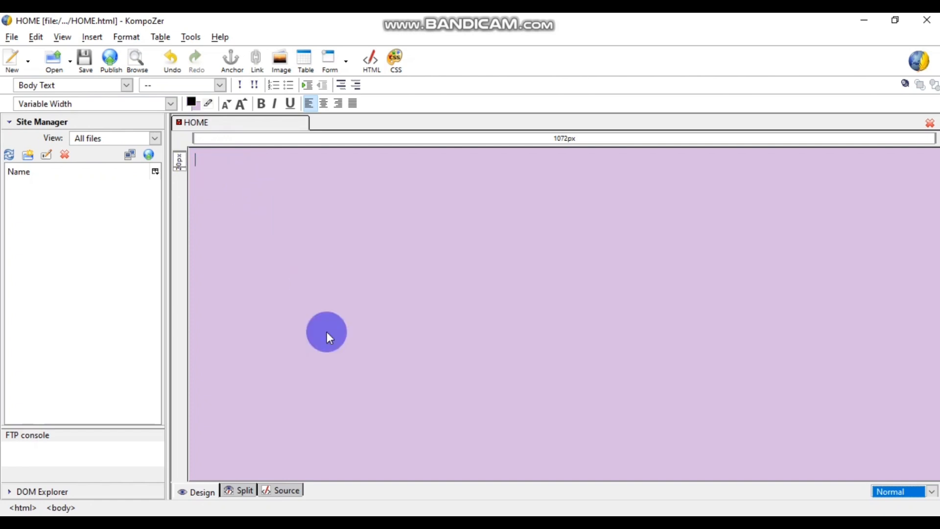
pyautogui.click(470, 461)
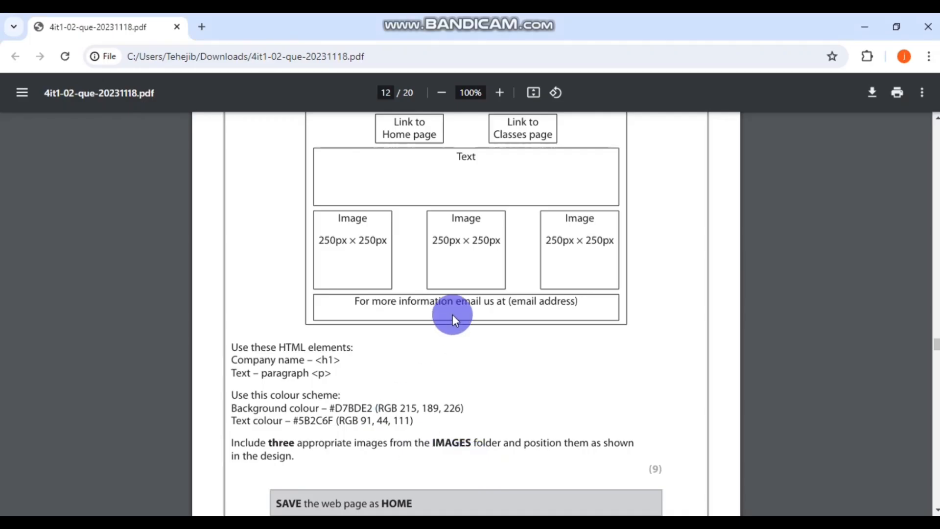
pyautogui.scroll(-1, 457, 321)
pyautogui.scroll(3, 501, 304)
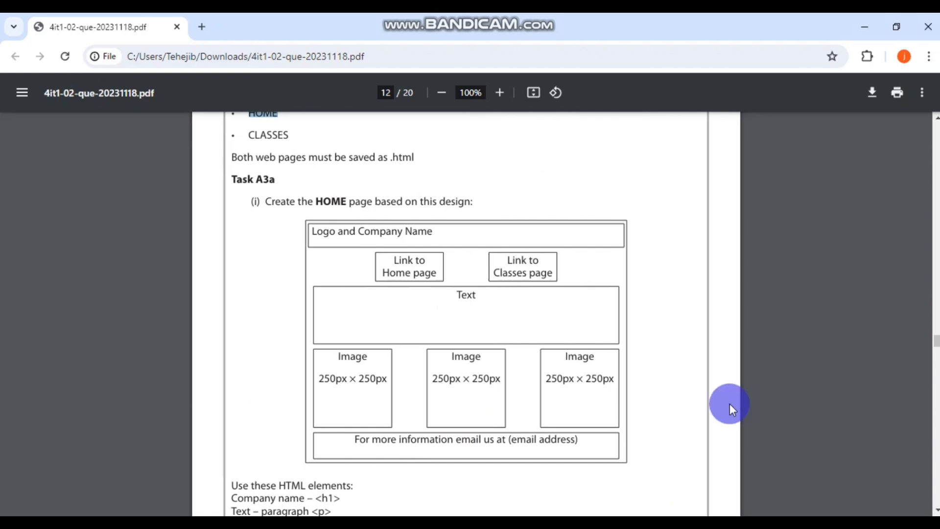
pyautogui.scroll(-1, 610, 287)
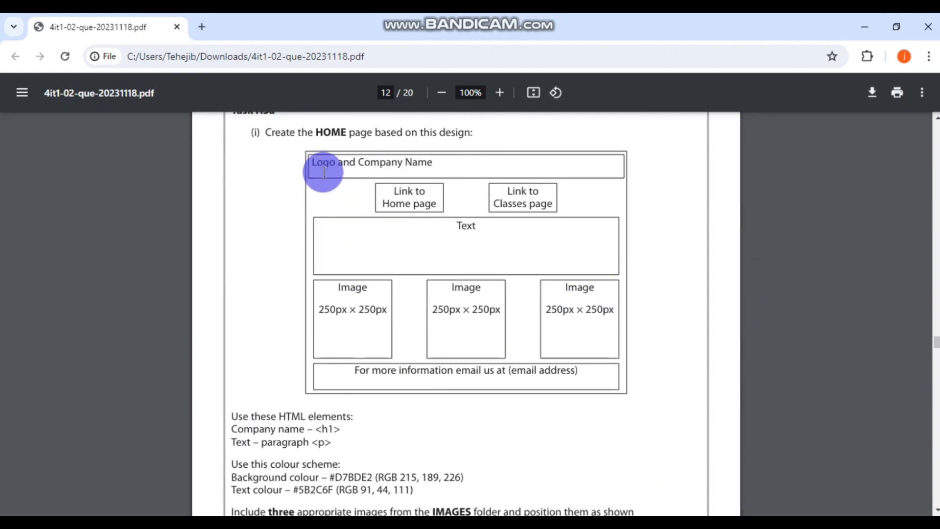
# - Insert a new image, choosing EWF LOGO.png from the Desktop's working folder as its source
pyautogui.click(436, 522)
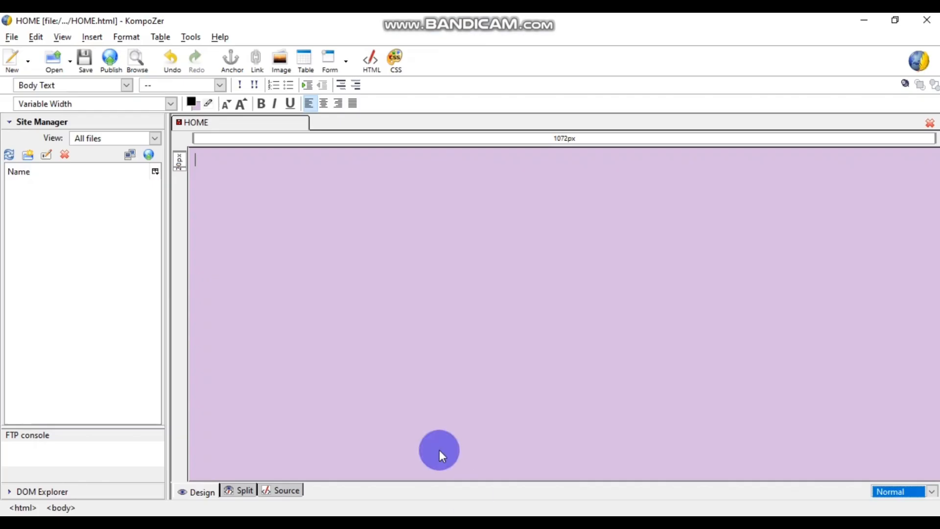
pyautogui.click(96, 39)
pyautogui.click(106, 49)
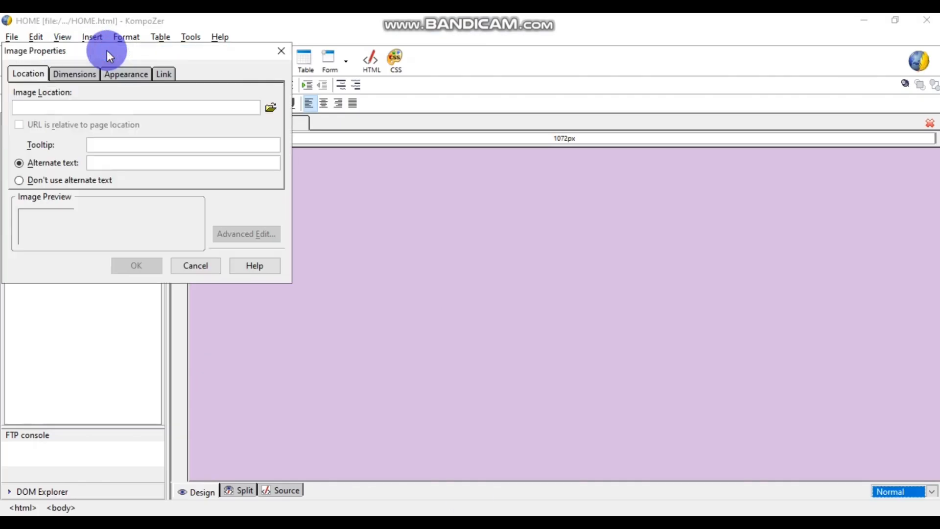
pyautogui.click(271, 107)
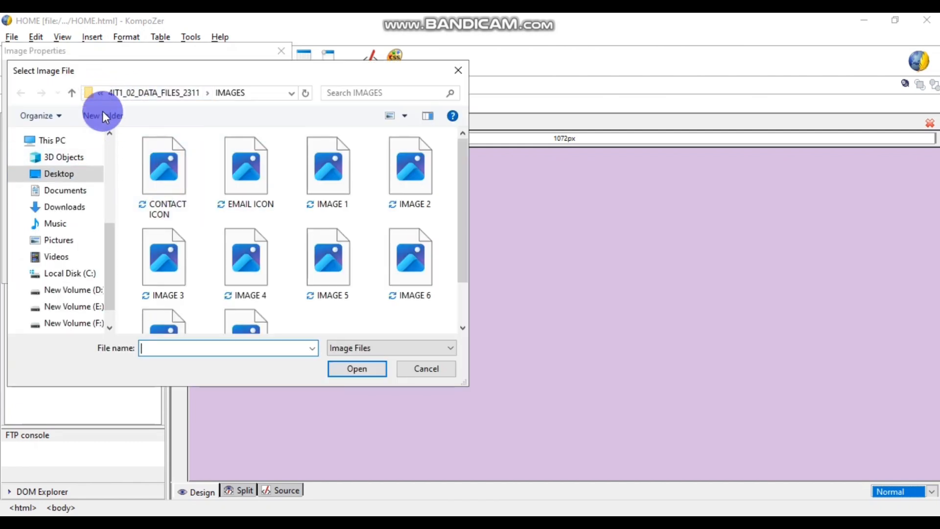
pyautogui.click(59, 173)
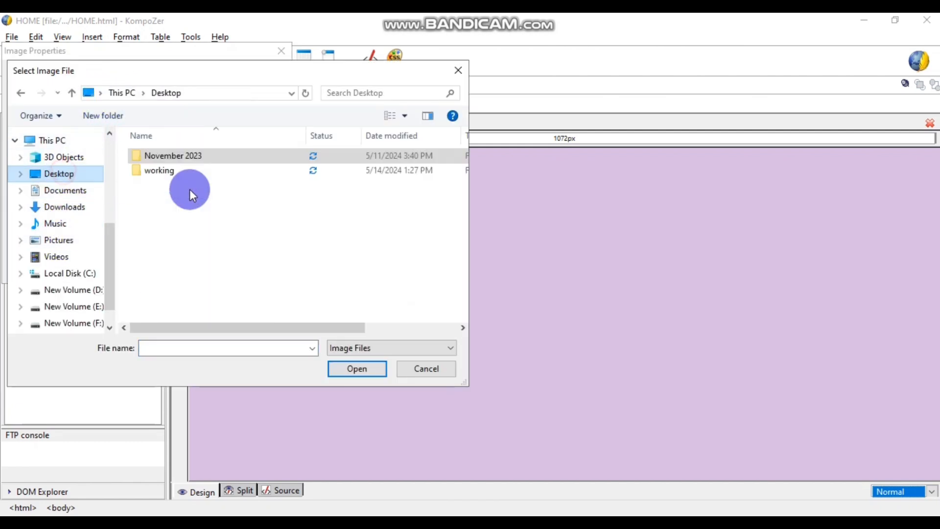
pyautogui.doubleClick(164, 172)
pyautogui.click(245, 175)
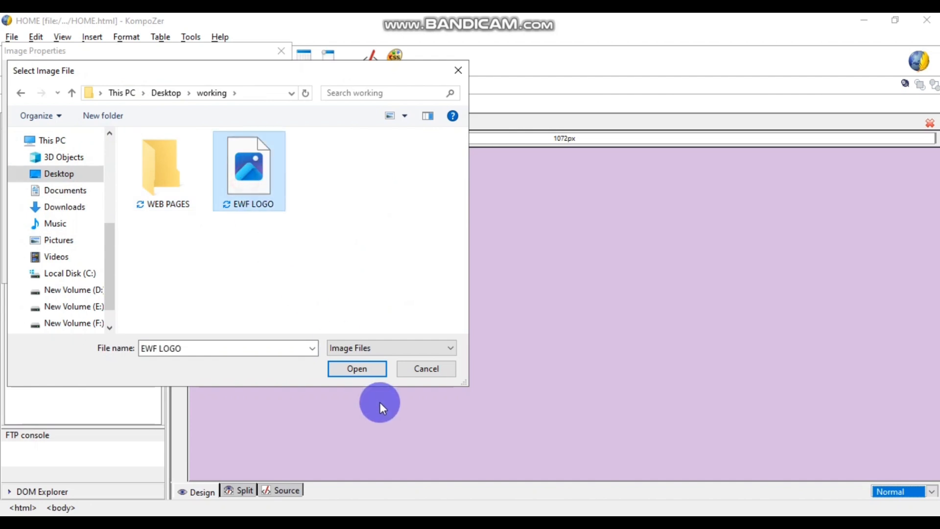
pyautogui.click(364, 371)
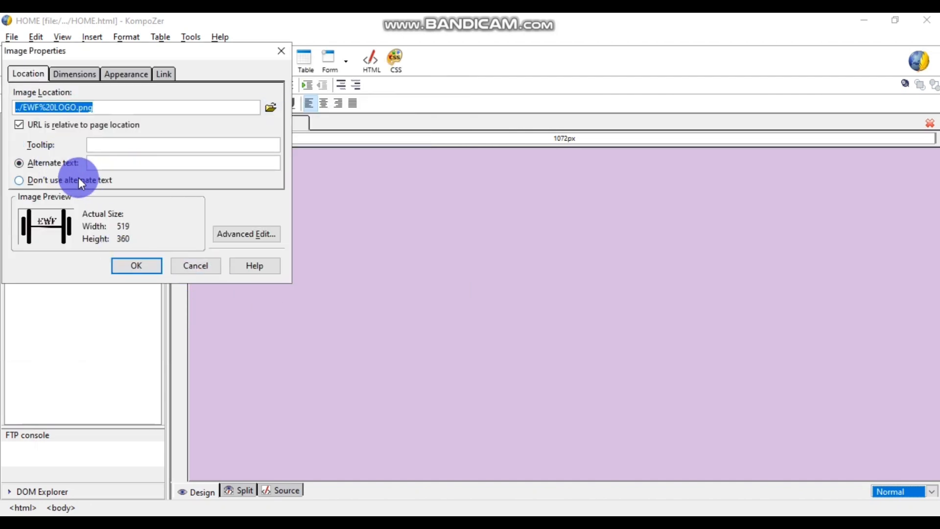
# - Give the logo the alternate text 'Logo' and place it on the page
pyautogui.click(40, 182)
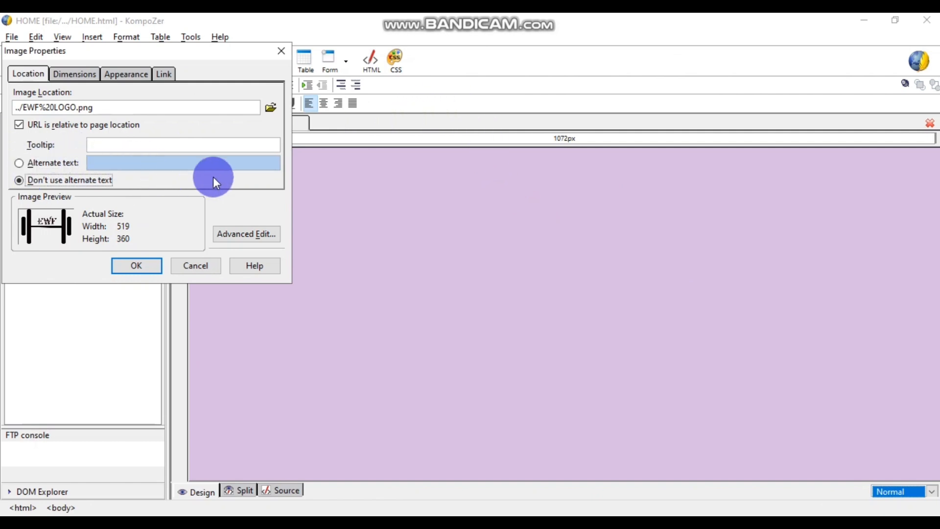
pyautogui.click(42, 164)
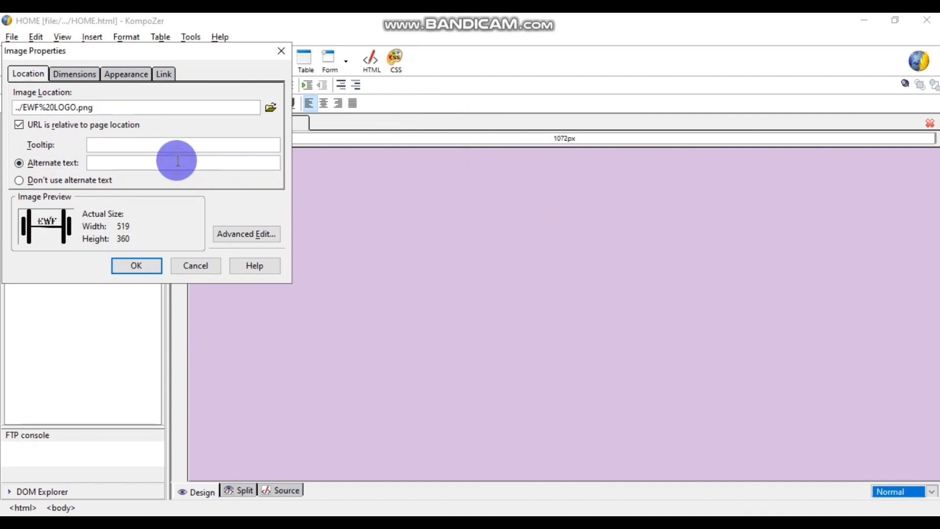
pyautogui.write('LOgo')
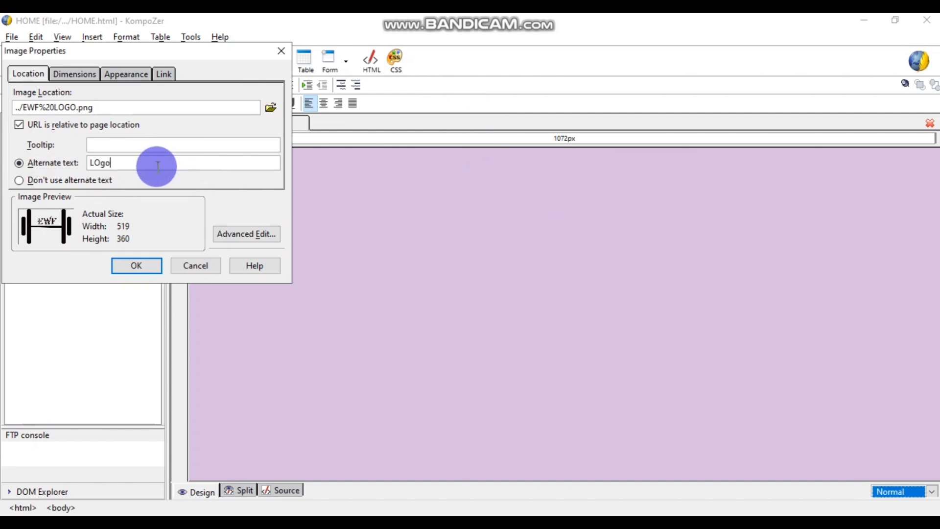
pyautogui.press('BackSpace')
pyautogui.press('BackSpace')
pyautogui.press('BackSpace')
pyautogui.write('ogo')
pyautogui.click(124, 267)
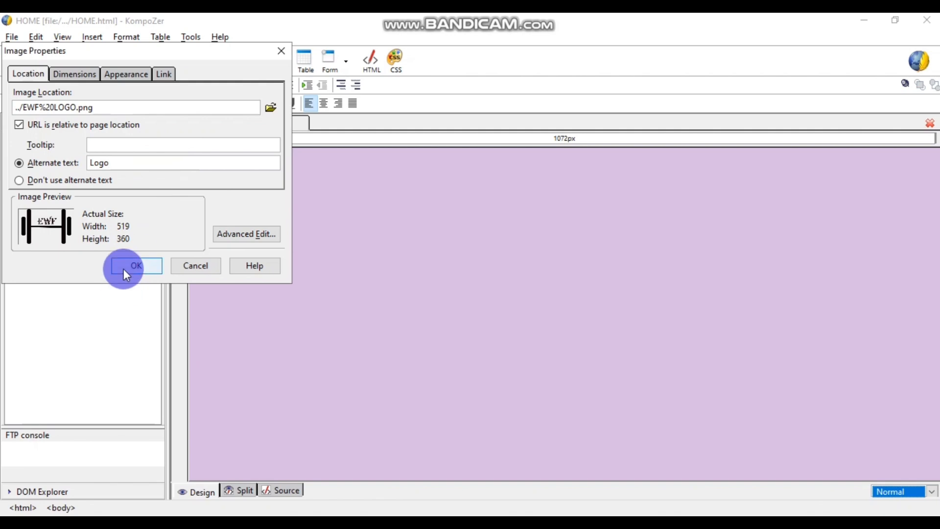
# - Shrink the placed logo, then delete it and click back onto the empty page
pyautogui.click(539, 390)
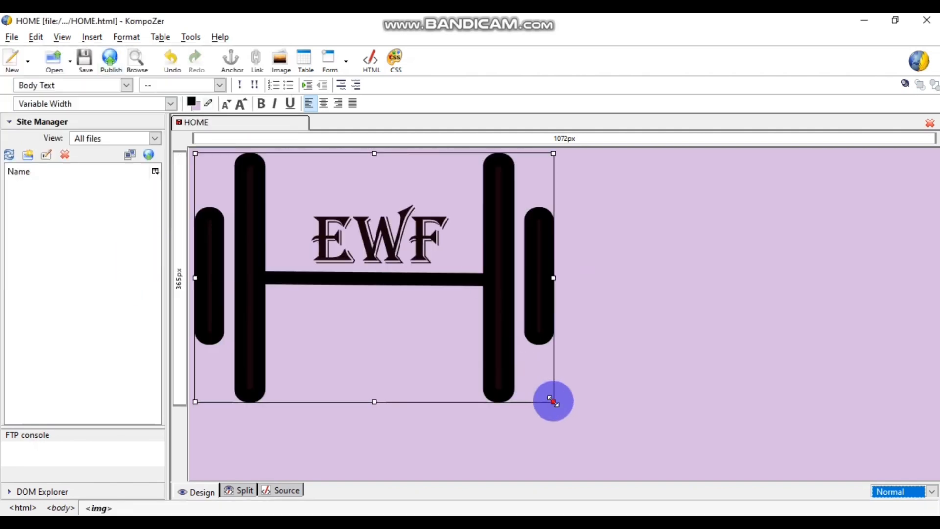
pyautogui.moveTo(551, 399); pyautogui.dragTo(398, 296)
pyautogui.click(329, 230)
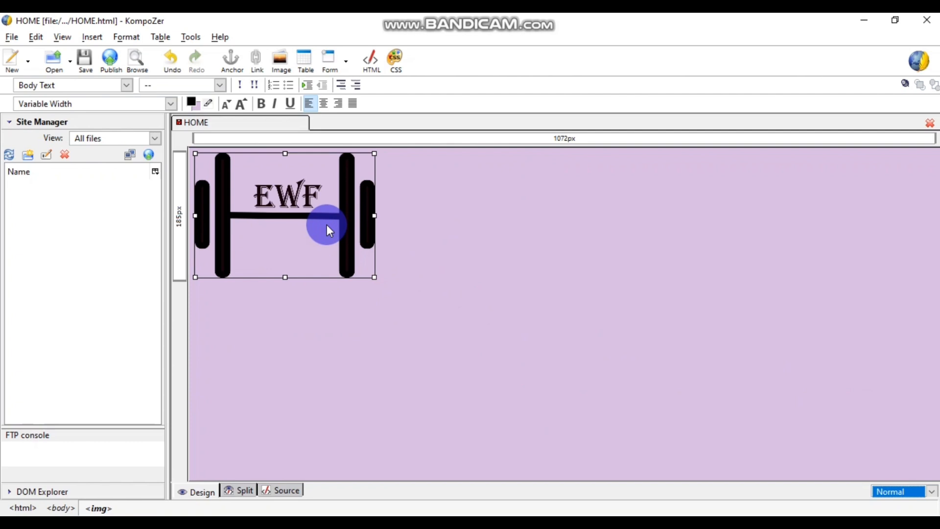
pyautogui.press('Delete')
pyautogui.click(327, 224)
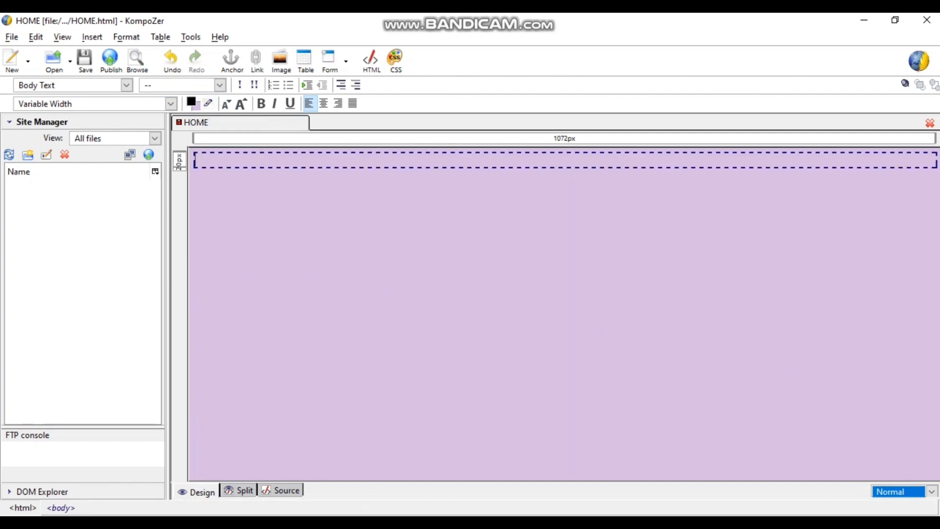
pyautogui.click(232, 206)
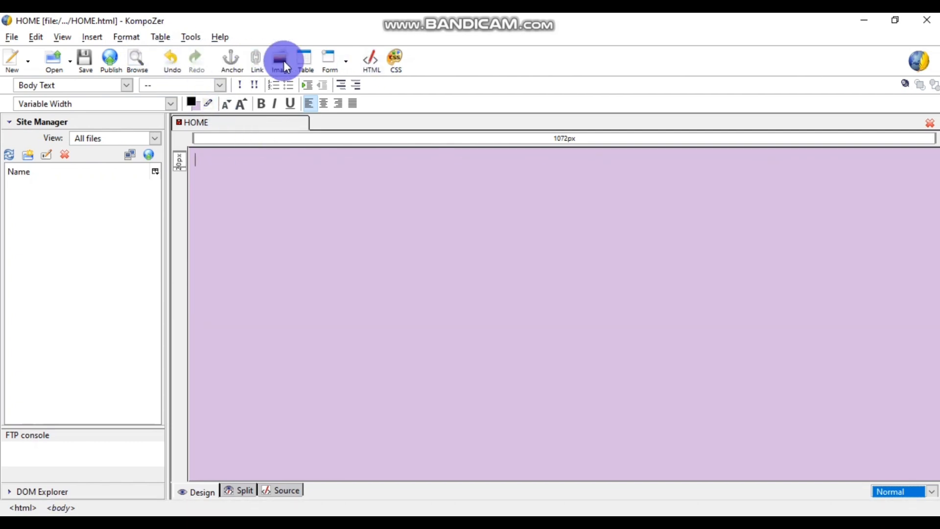
# - Insert a one-row, two-column table and pick EWF LOGO as a new image for its first cell
pyautogui.click(308, 59)
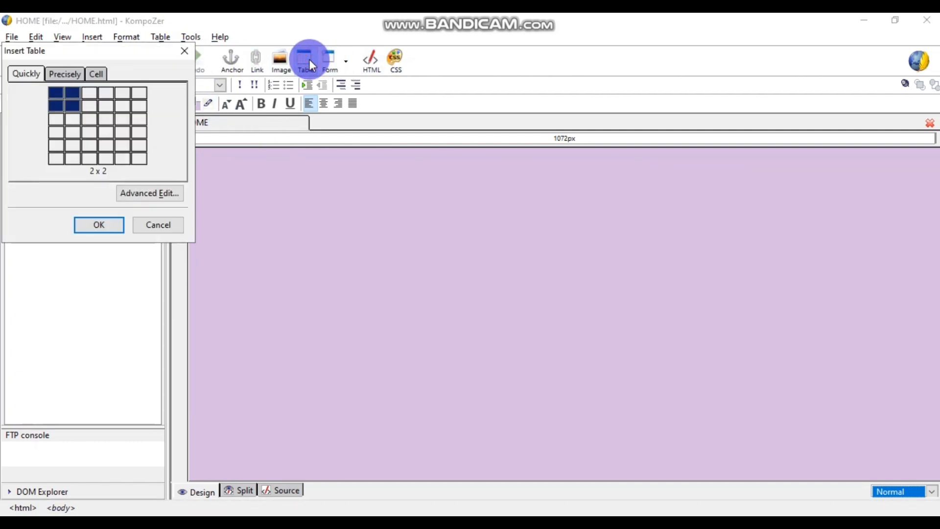
pyautogui.click(66, 92)
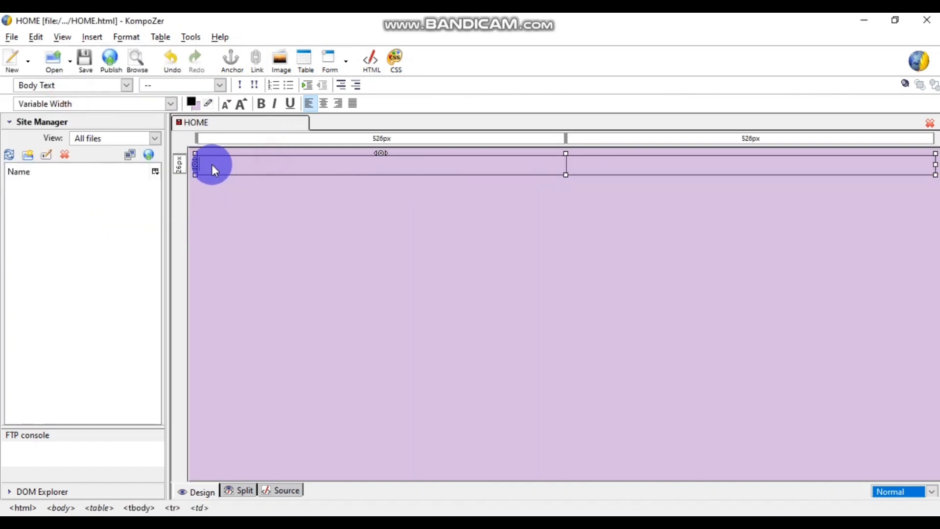
pyautogui.click(91, 38)
pyautogui.click(114, 54)
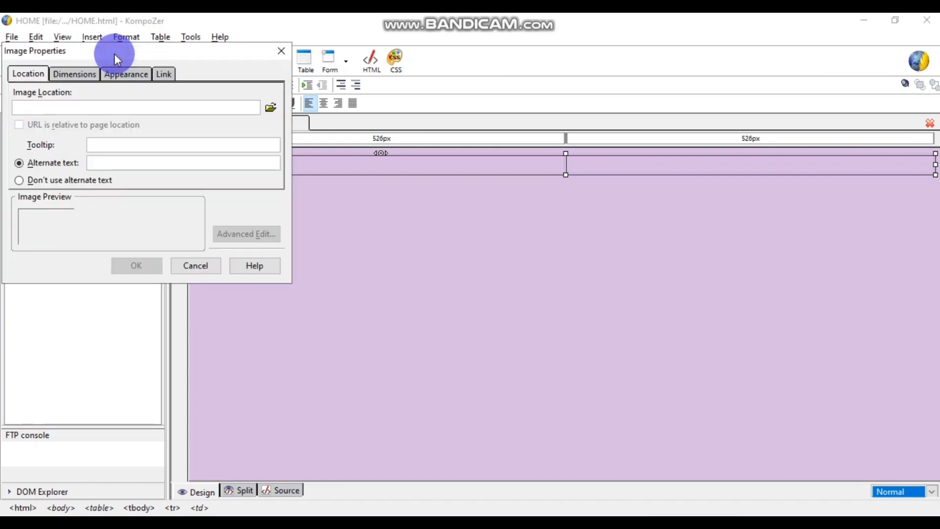
pyautogui.click(272, 108)
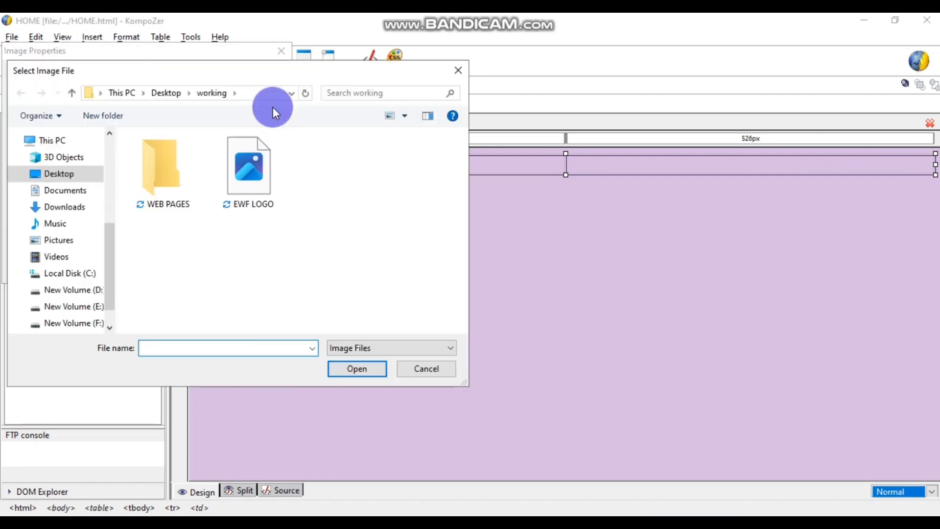
pyautogui.click(264, 158)
pyautogui.click(354, 368)
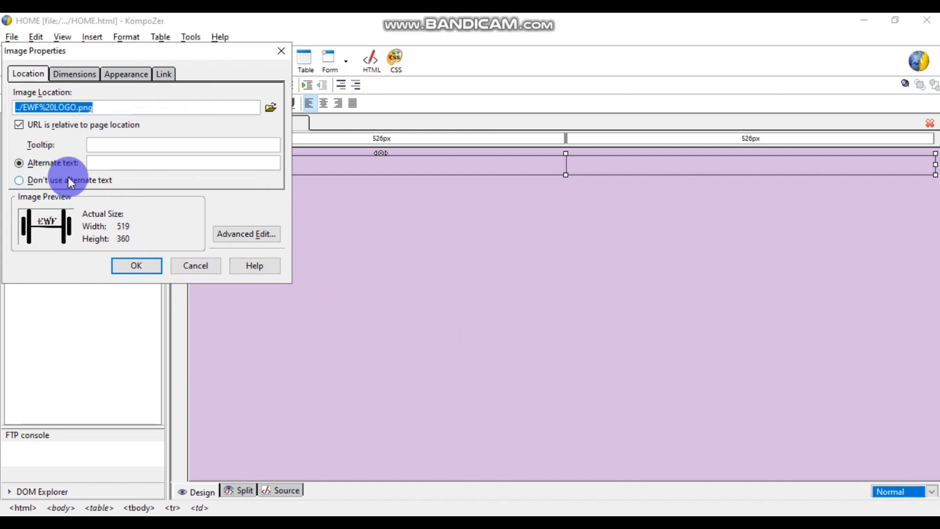
# - Set the logo's alternate text to 'Logo' and insert it into the cell
pyautogui.click(123, 164)
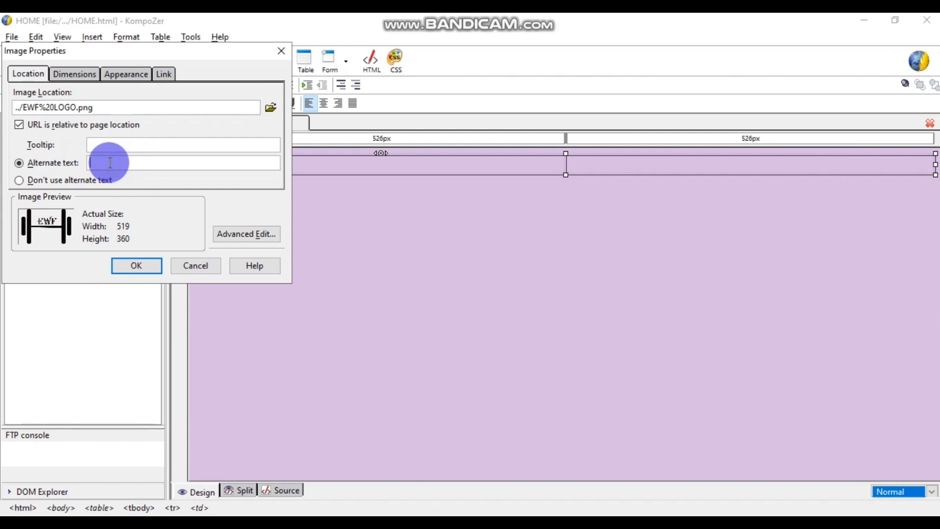
pyautogui.write('Logo')
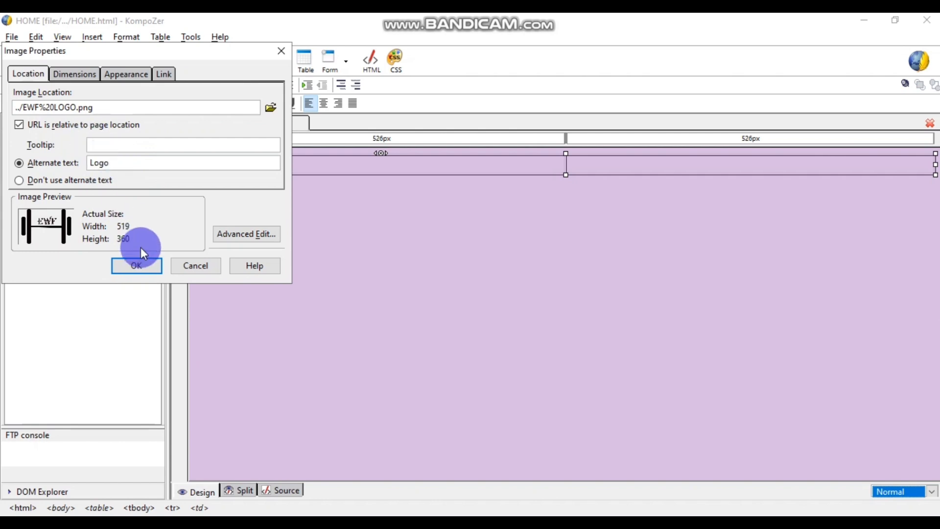
pyautogui.click(136, 264)
pyautogui.click(540, 346)
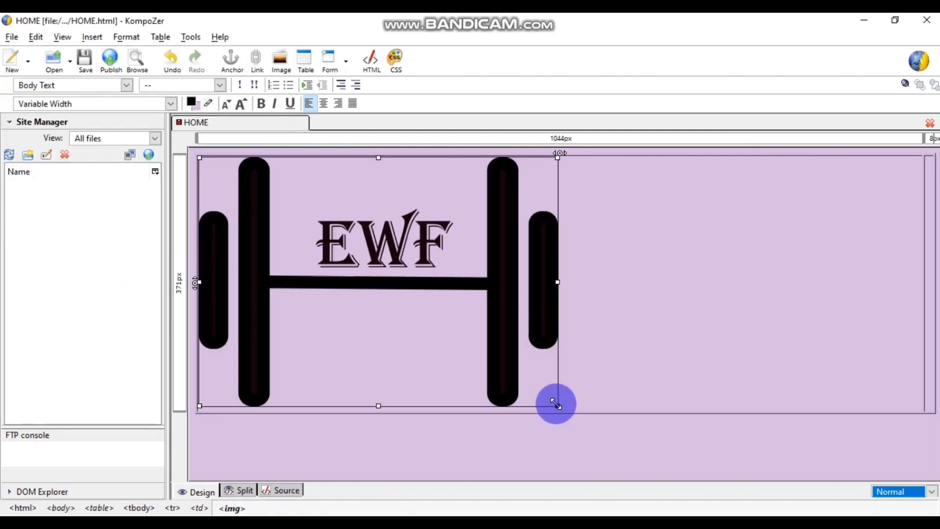
# - Drag the logo's corner handle up and left to shrink it, then click into the right cell
pyautogui.moveTo(557, 405); pyautogui.dragTo(281, 212)
pyautogui.click(905, 177)
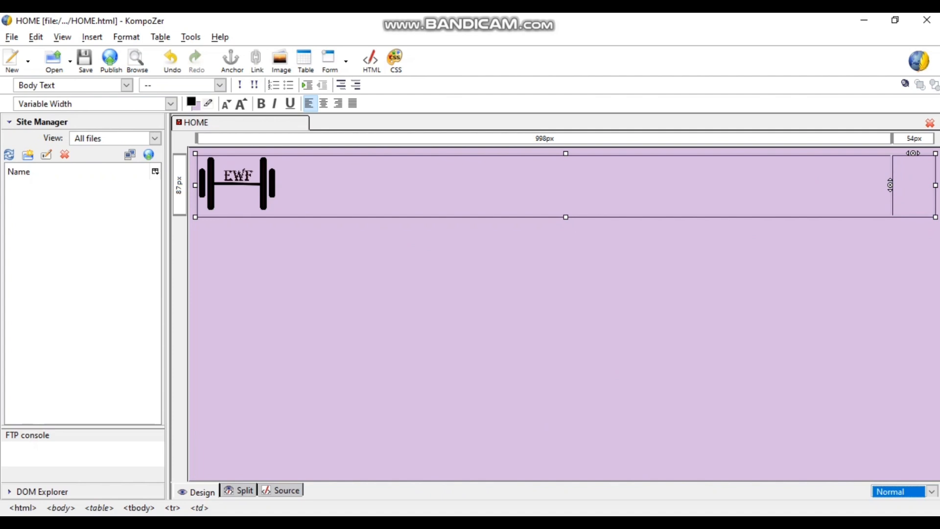
# - Bring up the question paper PDF in Chrome and scroll down to its Scenario section
pyautogui.moveTo(388, 508)
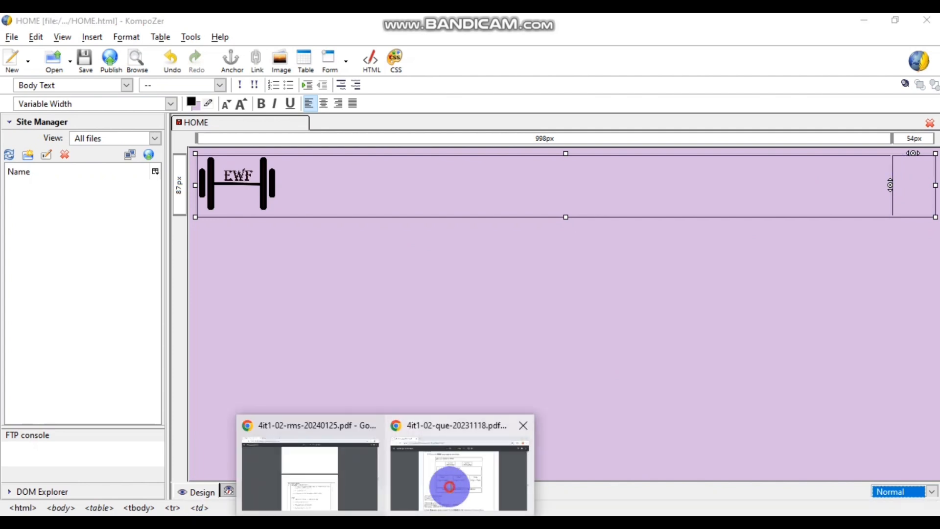
pyautogui.click(462, 472)
pyautogui.moveTo(930, 338); pyautogui.dragTo(923, 142)
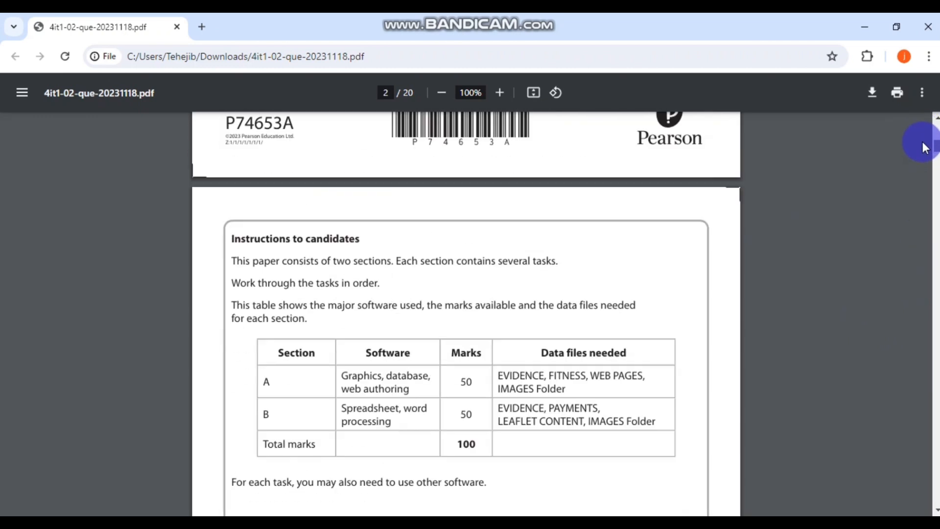
pyautogui.scroll(-5, 684, 239)
pyautogui.scroll(-10, 685, 239)
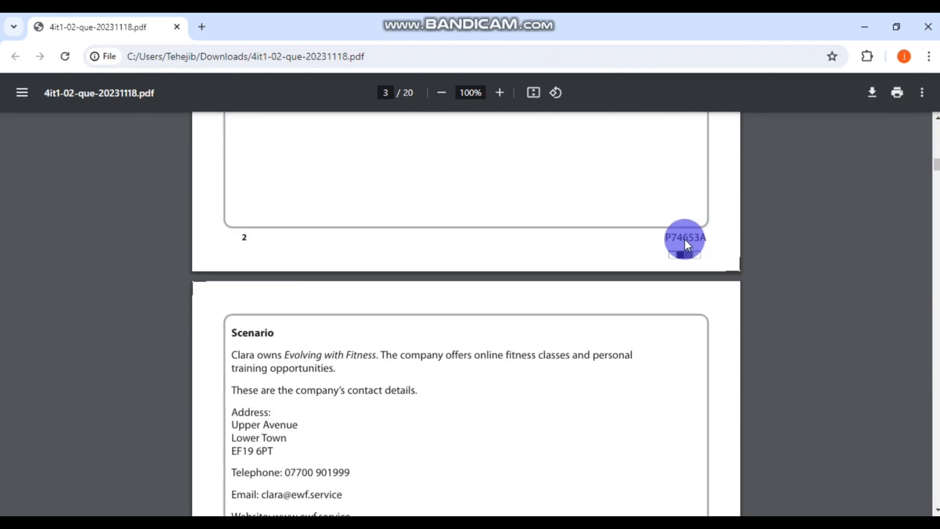
# - Copy the company name 'Evolving with Fitness' and return to KompoZer
pyautogui.moveTo(375, 217); pyautogui.dragTo(285, 217)
pyautogui.hotkey('ctrl', 'c')
pyautogui.click(429, 240)
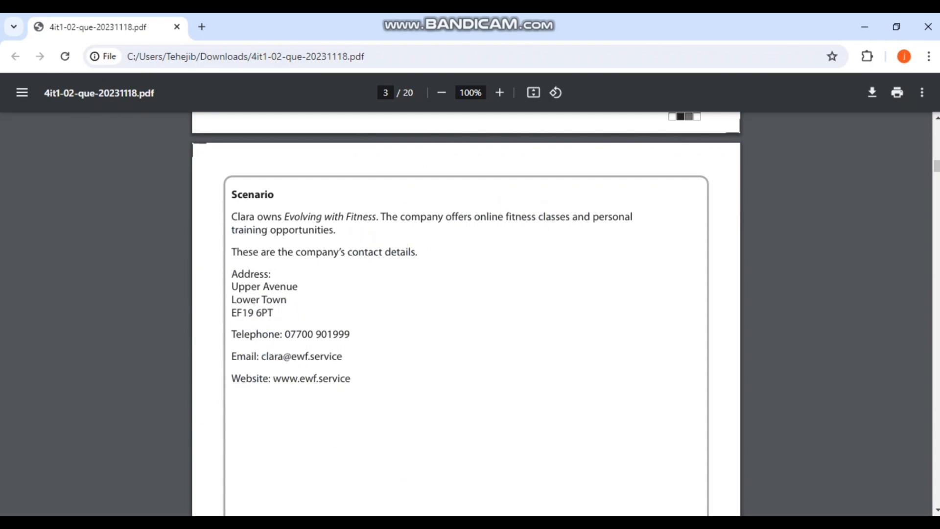
pyautogui.hotkey('alt', 'Tab')
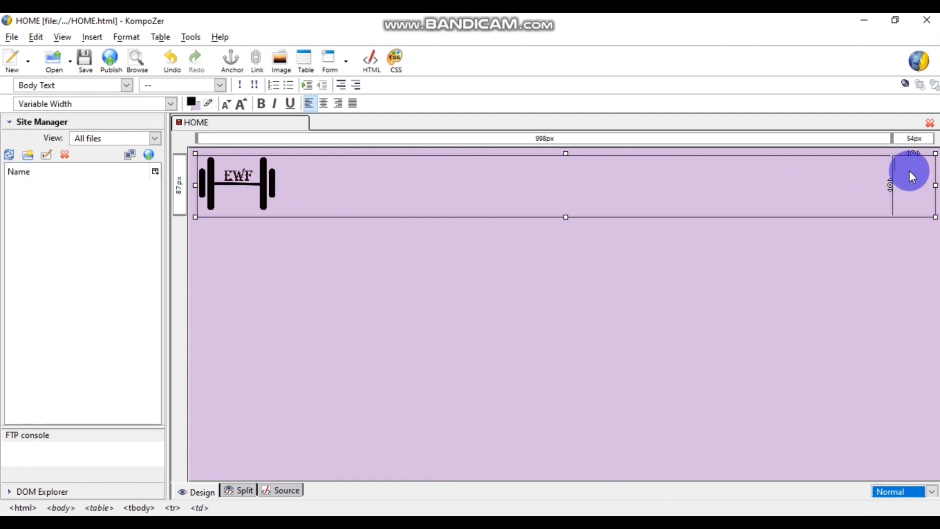
# - Paste 'Evolving with Fitness' into the right cell and narrow the table to fit its contents
pyautogui.hotkey('ctrl', 'v')
pyautogui.click(686, 218)
pyautogui.click(639, 162)
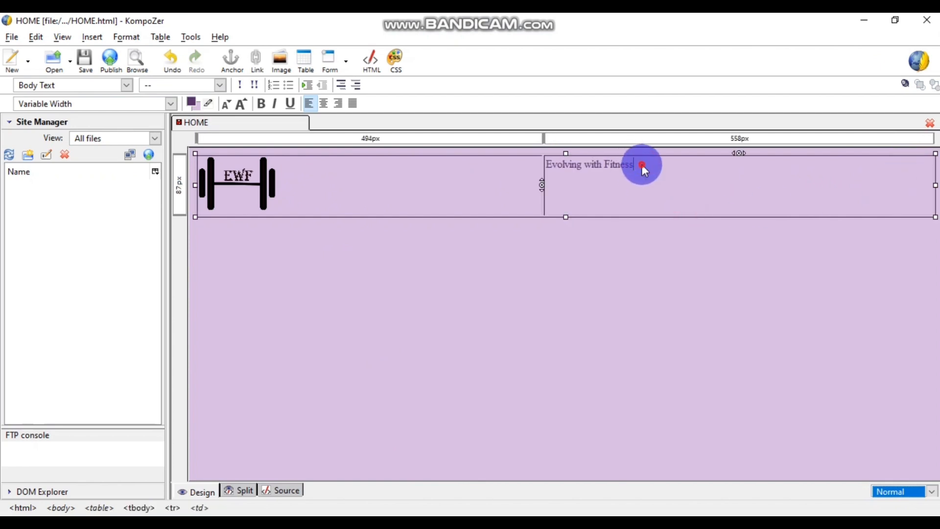
pyautogui.moveTo(642, 165); pyautogui.dragTo(547, 163)
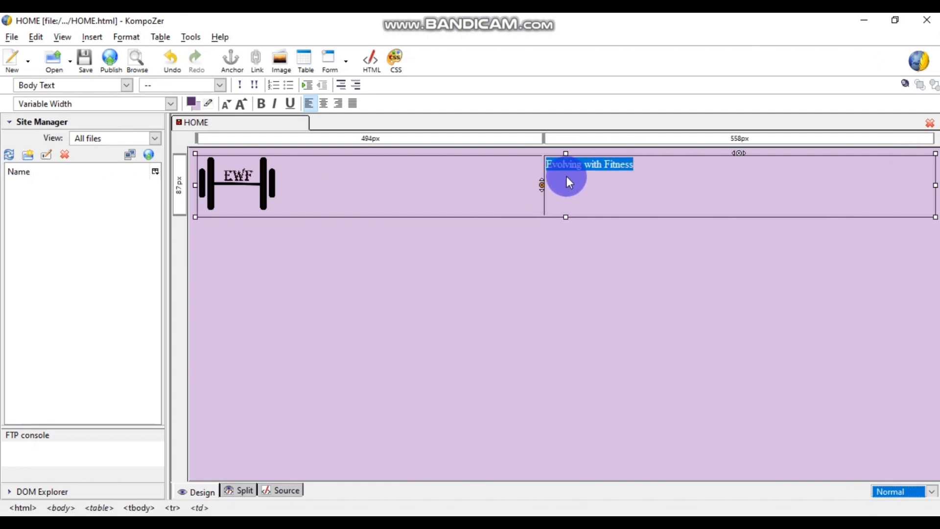
pyautogui.click(550, 168)
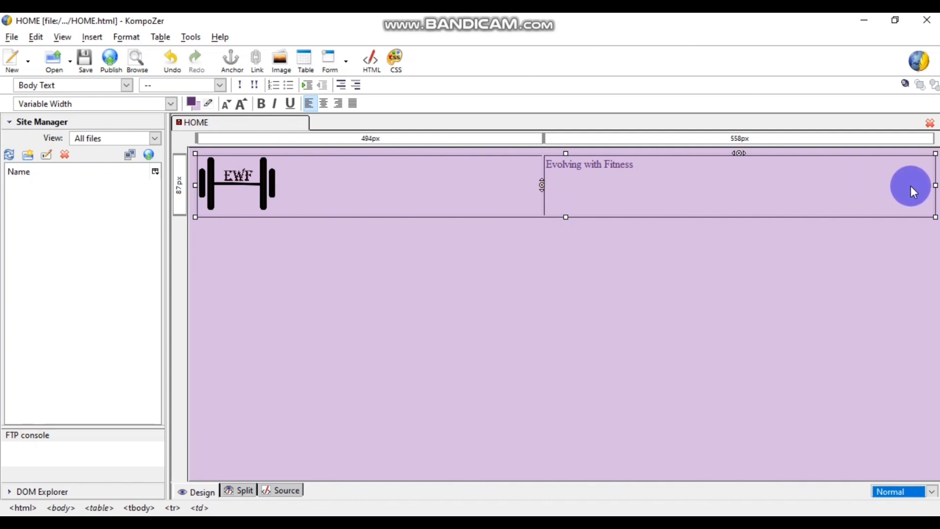
pyautogui.moveTo(934, 184); pyautogui.dragTo(416, 185)
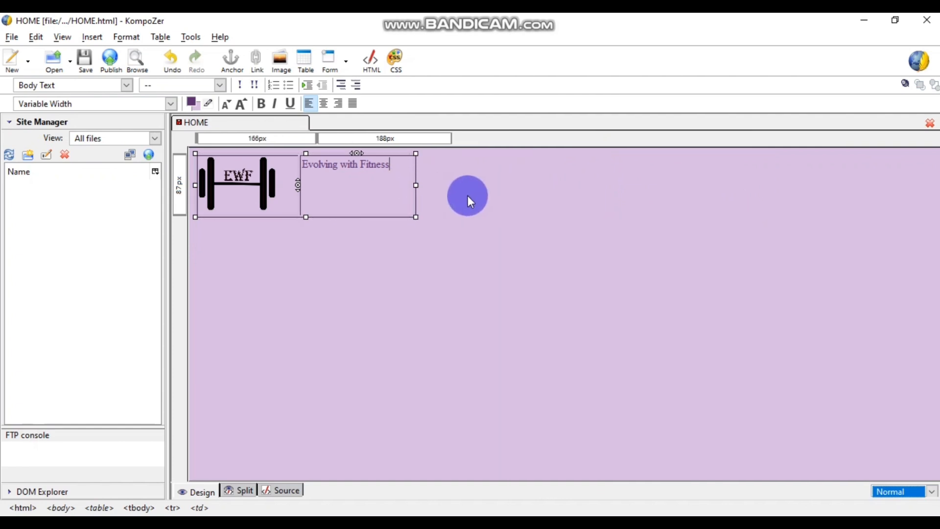
pyautogui.click(496, 198)
# - Shrink the logo image further by its corner handle and save the HOME page
pyautogui.click(257, 186)
pyautogui.moveTo(276, 210); pyautogui.dragTo(254, 196)
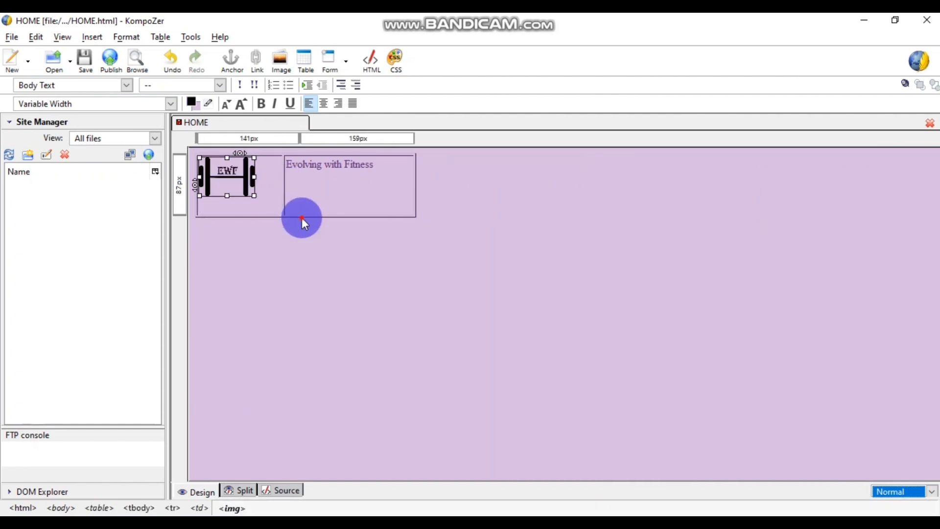
pyautogui.click(302, 218)
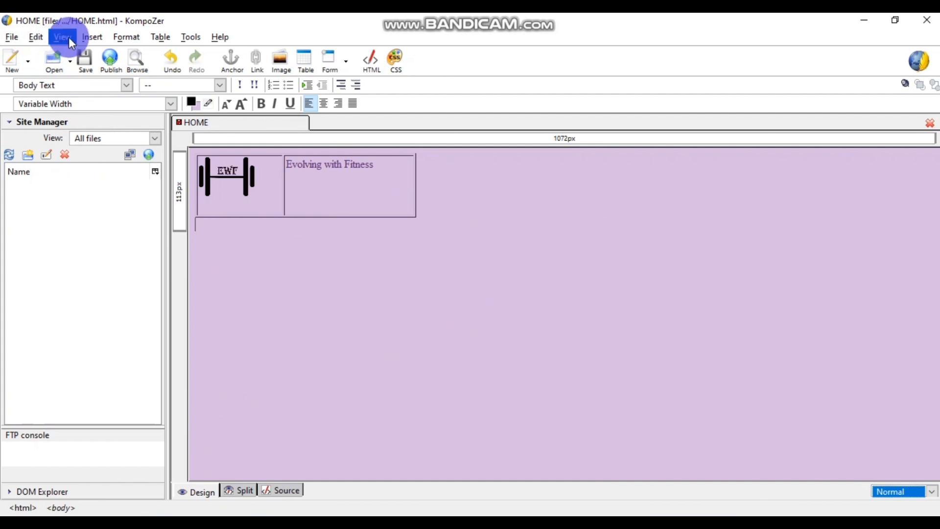
pyautogui.click(86, 58)
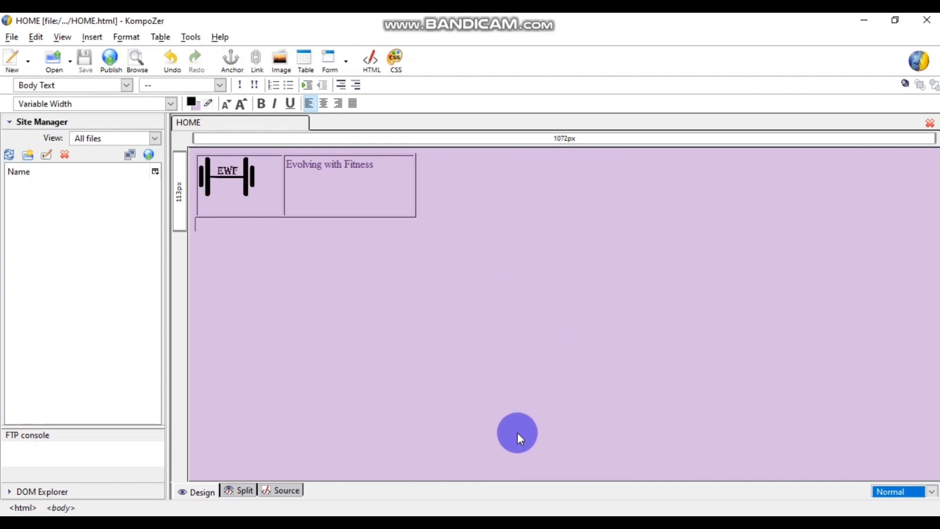
# - Close the Downloads folder window and bring up the working folder in File Explorer
pyautogui.click(455, 283)
pyautogui.moveTo(385, 524)
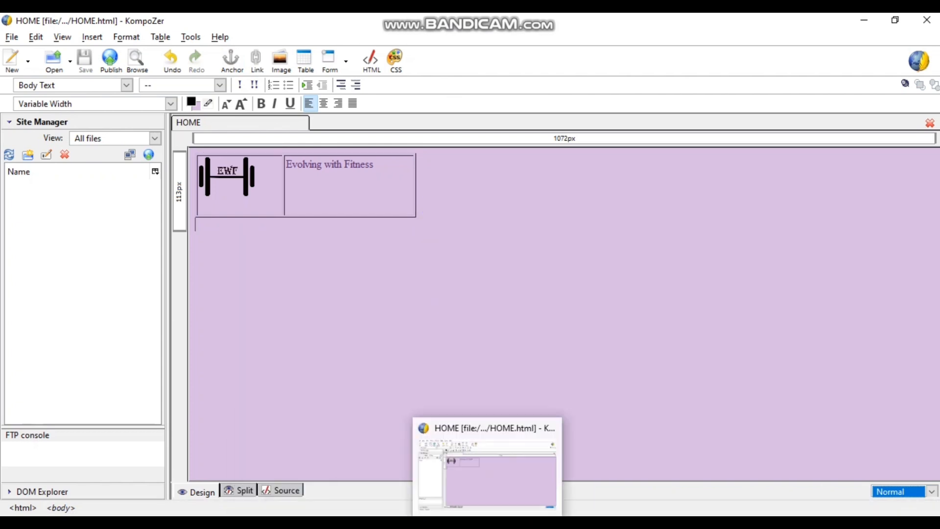
pyautogui.moveTo(318, 524)
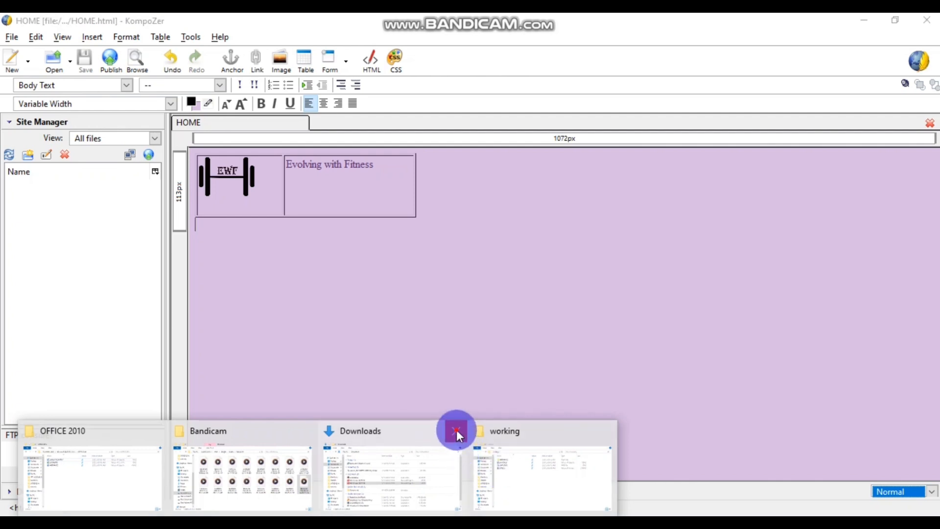
pyautogui.click(455, 430)
pyautogui.click(455, 466)
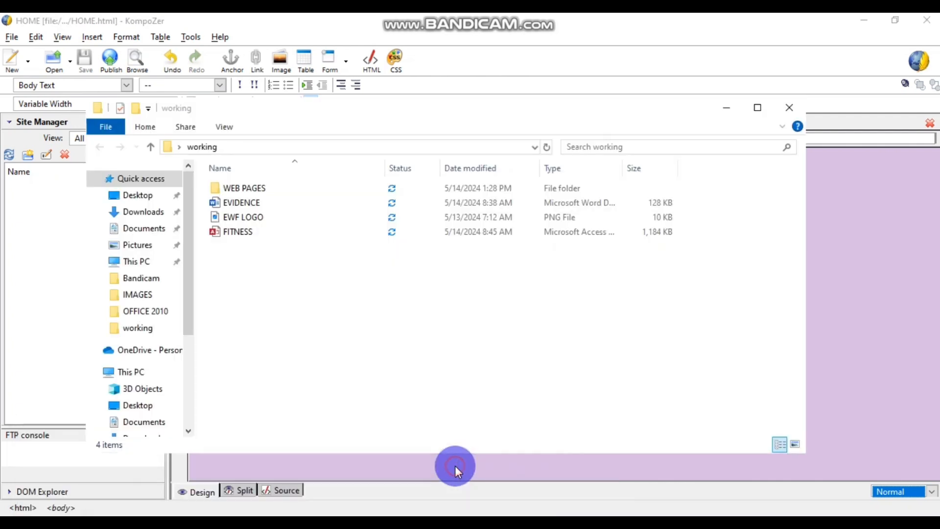
# - Open the WEB PAGES folder and launch HOME.html in Chrome
pyautogui.doubleClick(270, 187)
pyautogui.click(257, 188)
pyautogui.doubleClick(256, 188)
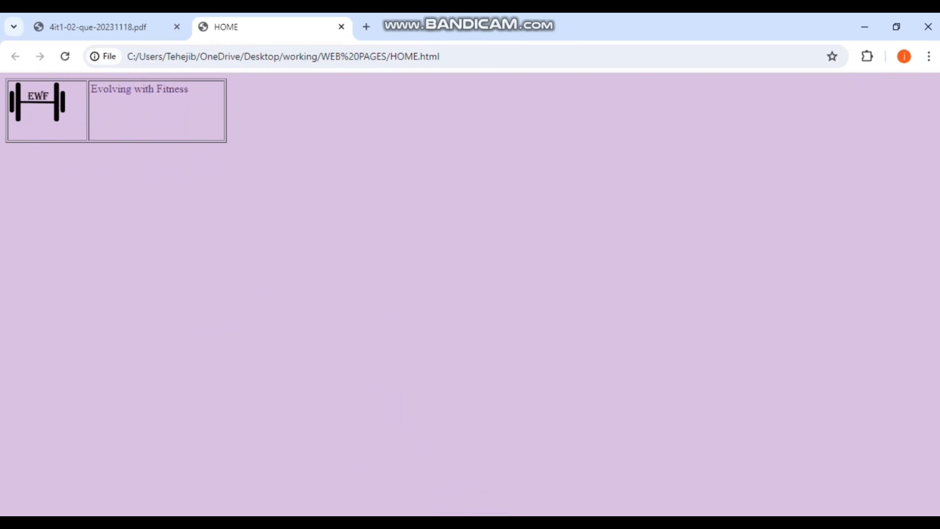
# - Return from the Chrome preview of HOME.html to the KompoZer editor
pyautogui.hotkey('alt', 'Tab')
# - Set the header table's border to 0 in Table Properties
pyautogui.click(161, 37)
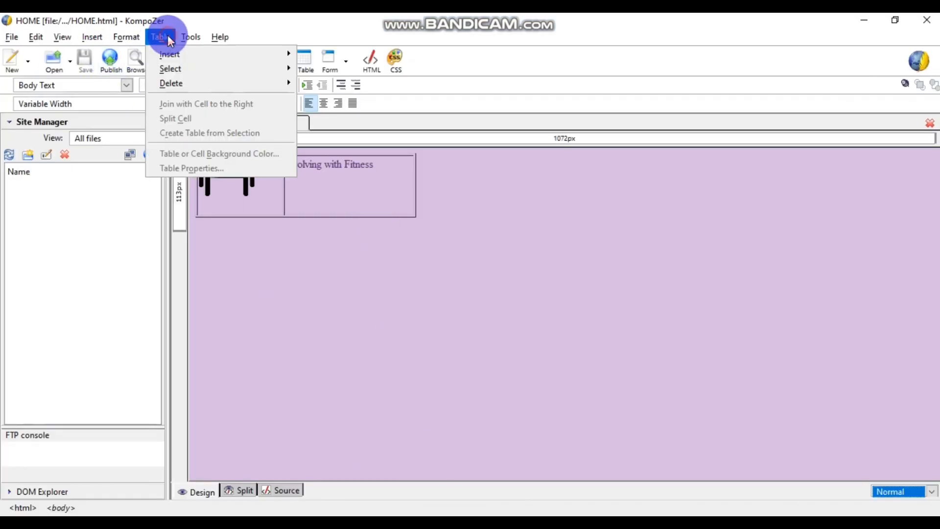
pyautogui.click(356, 201)
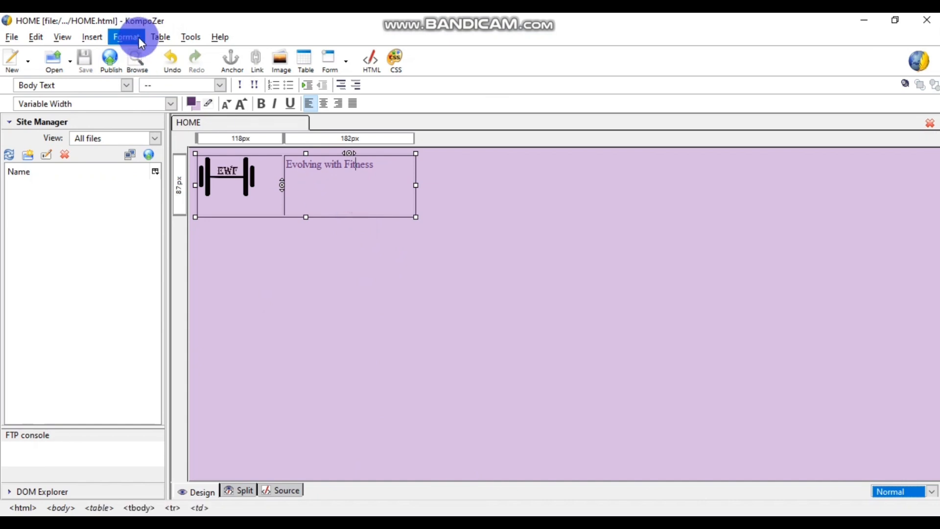
pyautogui.moveTo(160, 37)
pyautogui.click(179, 168)
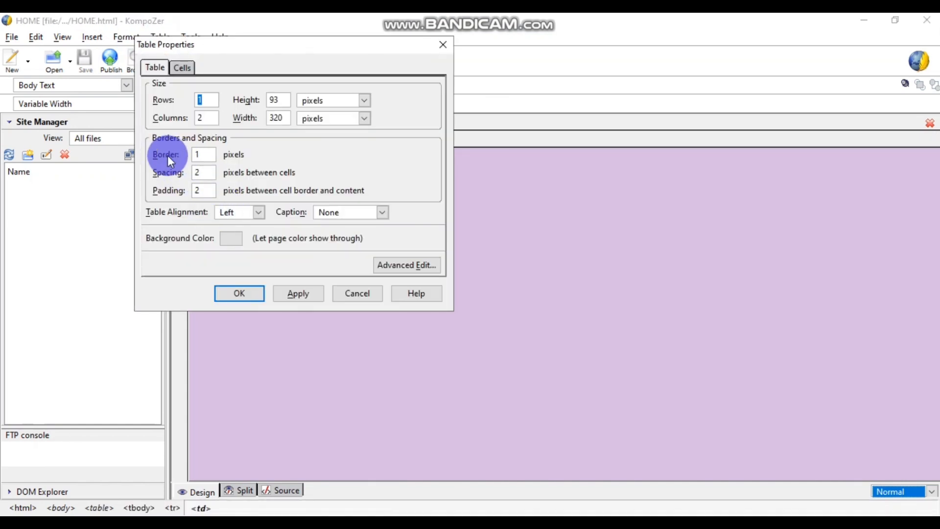
pyautogui.doubleClick(199, 154)
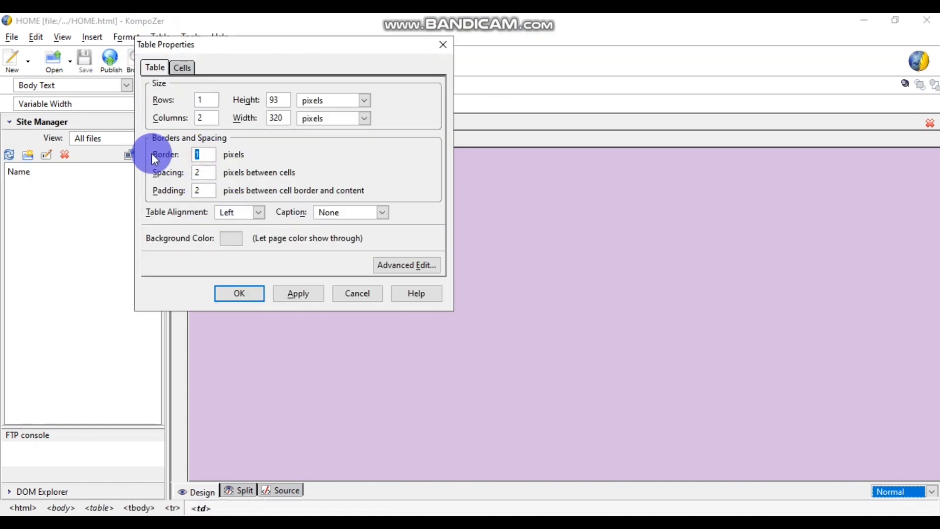
pyautogui.click(200, 154)
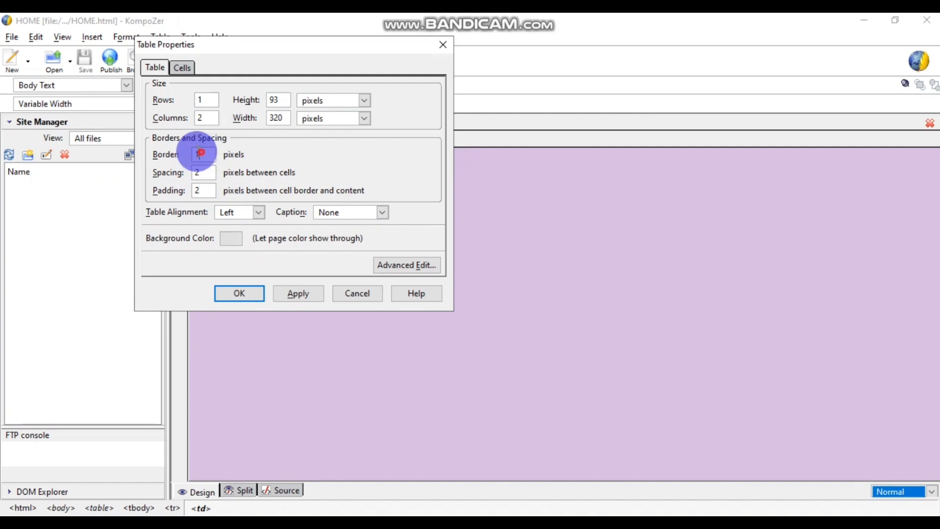
pyautogui.press('BackSpace')
pyautogui.write('0')
pyautogui.click(231, 291)
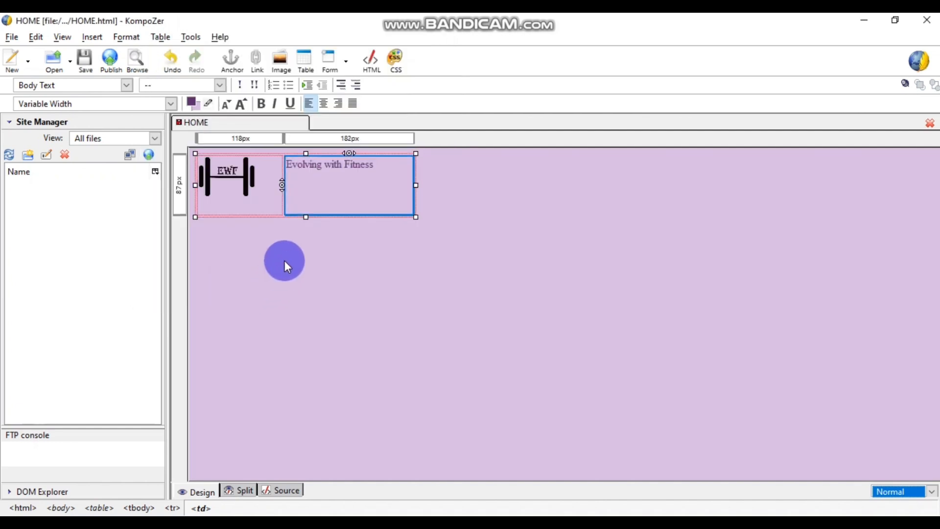
pyautogui.click(321, 199)
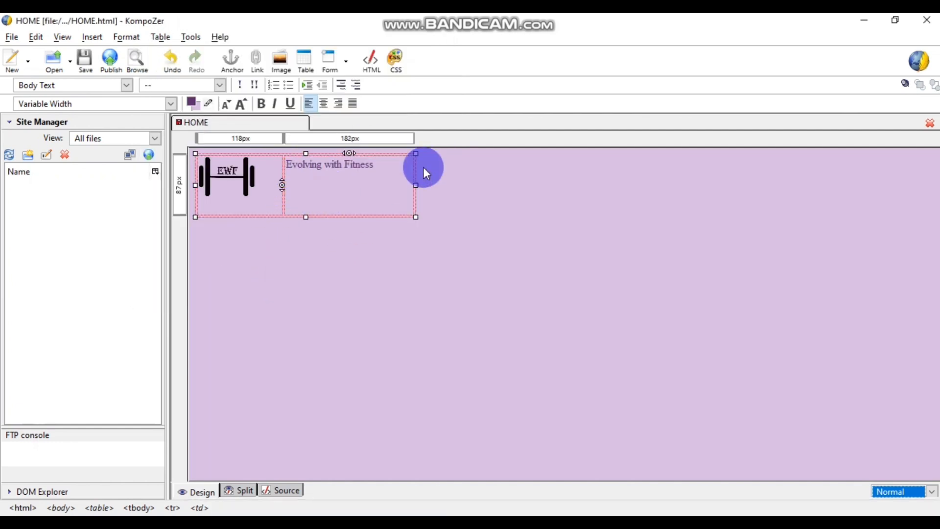
# - Save HOME.html and reload its preview in Chrome
pyautogui.click(93, 59)
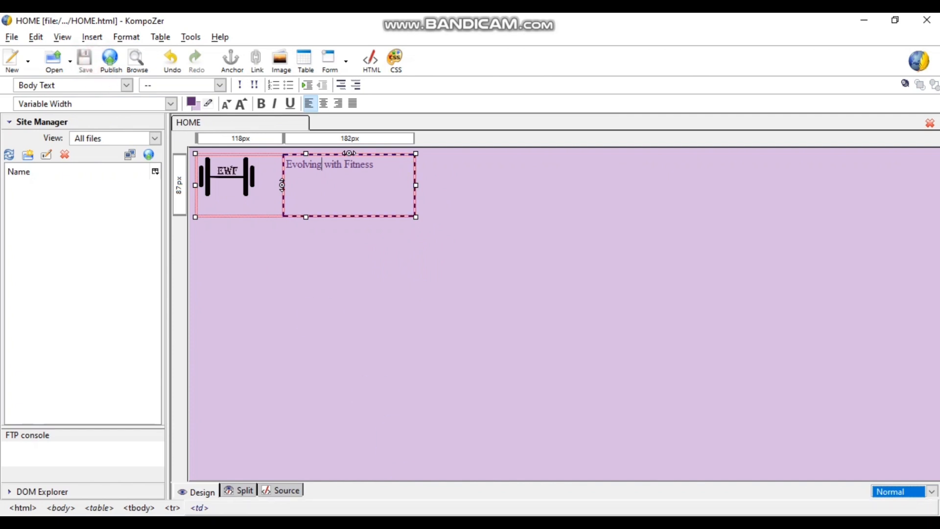
pyautogui.click(384, 521)
pyautogui.click(452, 474)
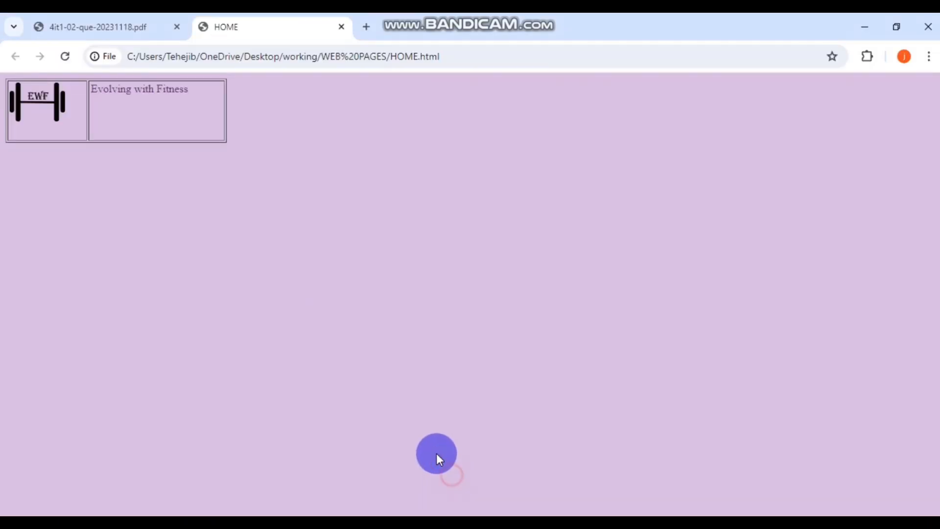
pyautogui.click(65, 56)
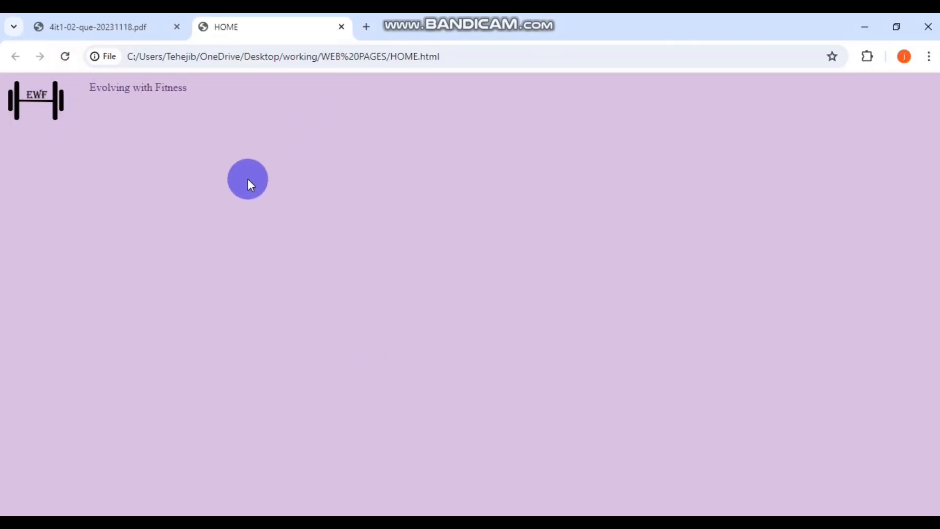
# - Review the HOME page layout on page 12 of the brief PDF, then return to KompoZer
pyautogui.click(117, 28)
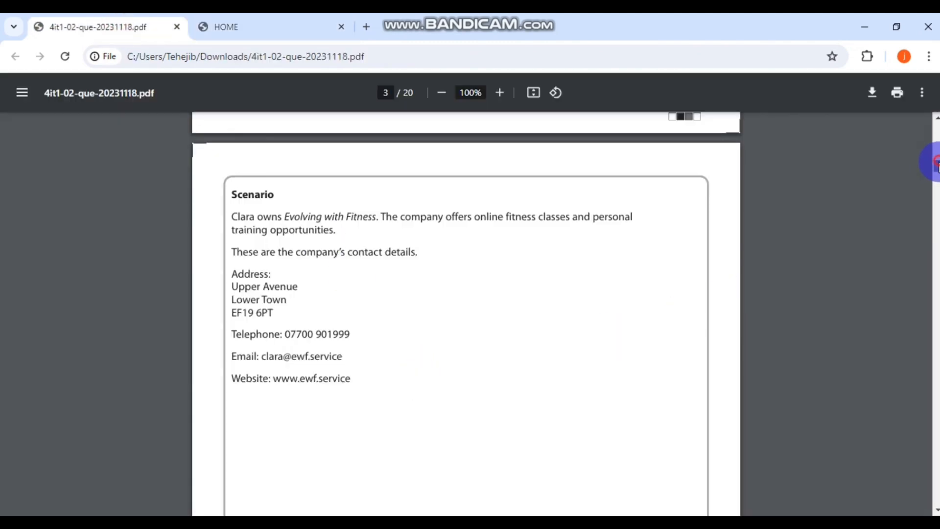
pyautogui.moveTo(936, 162); pyautogui.dragTo(937, 343)
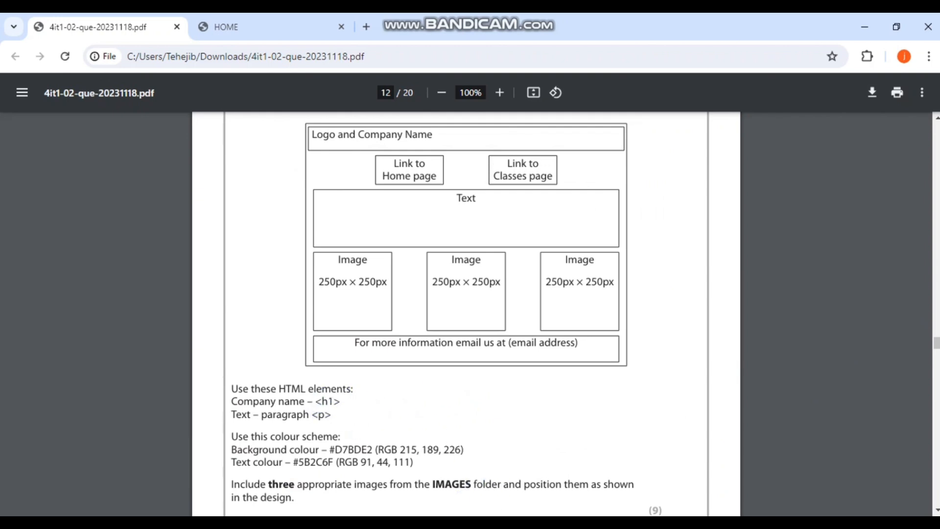
pyautogui.hotkey('alt', 'Tab')
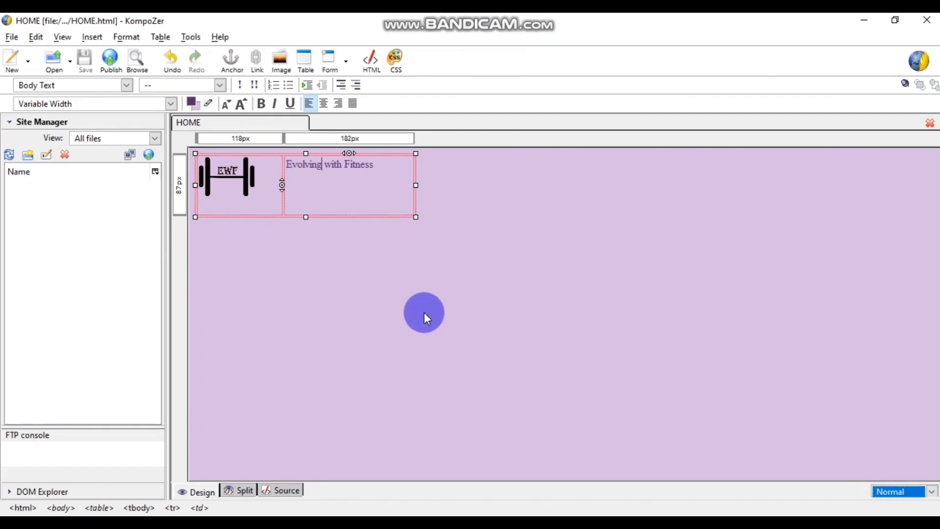
# - Inspect the 'Evolving with Fitness' cell of the HOME preview in Chrome's developer tools
pyautogui.click(863, 20)
pyautogui.click(262, 28)
pyautogui.rightClick(208, 99)
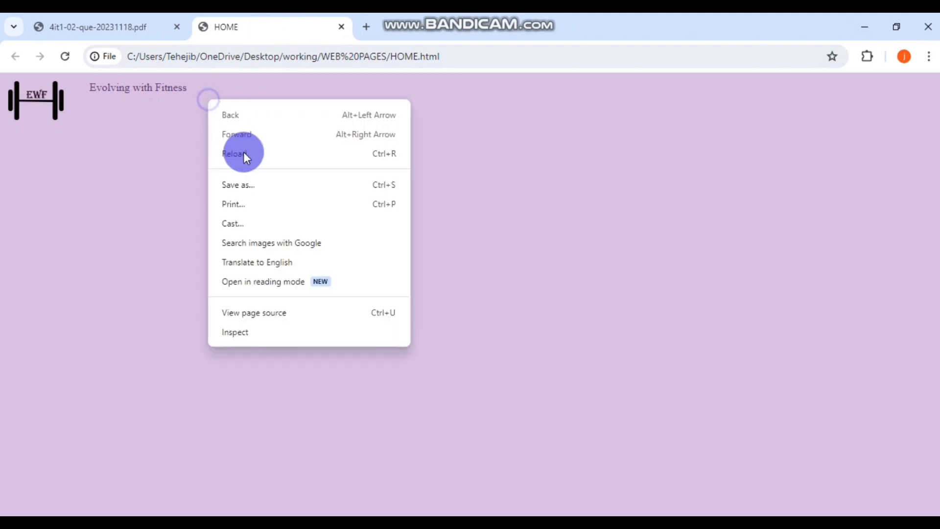
pyautogui.click(268, 330)
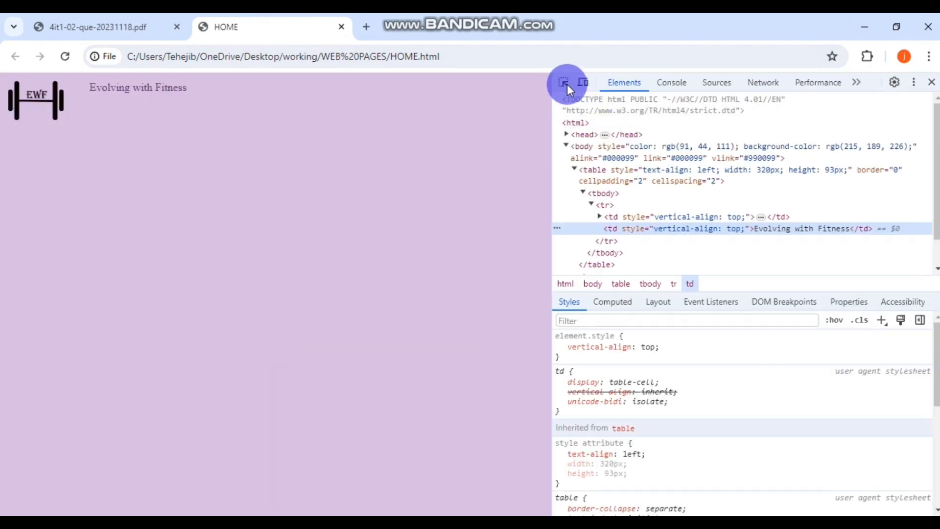
pyautogui.click(564, 84)
pyautogui.click(171, 90)
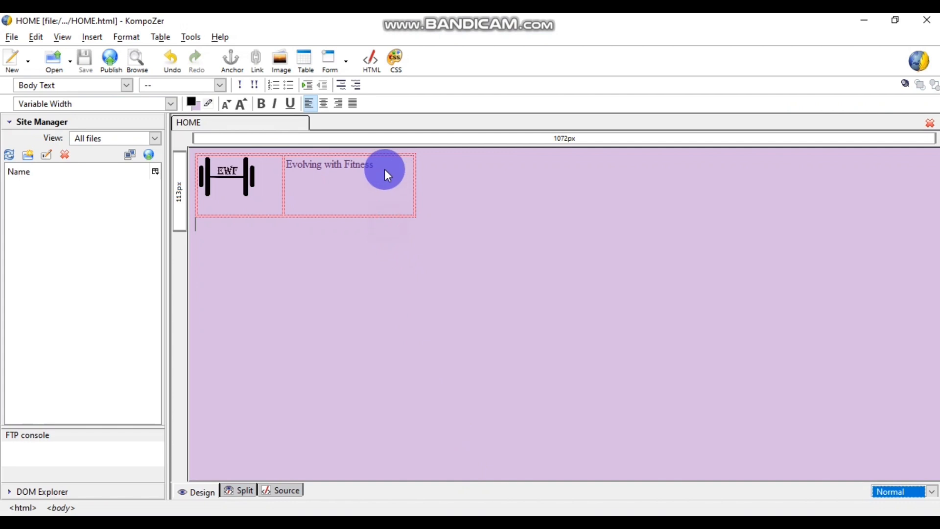
# - Wrap 'Evolving with Fitness' in <h1> and </h1> tags in the split source view
pyautogui.click(372, 164)
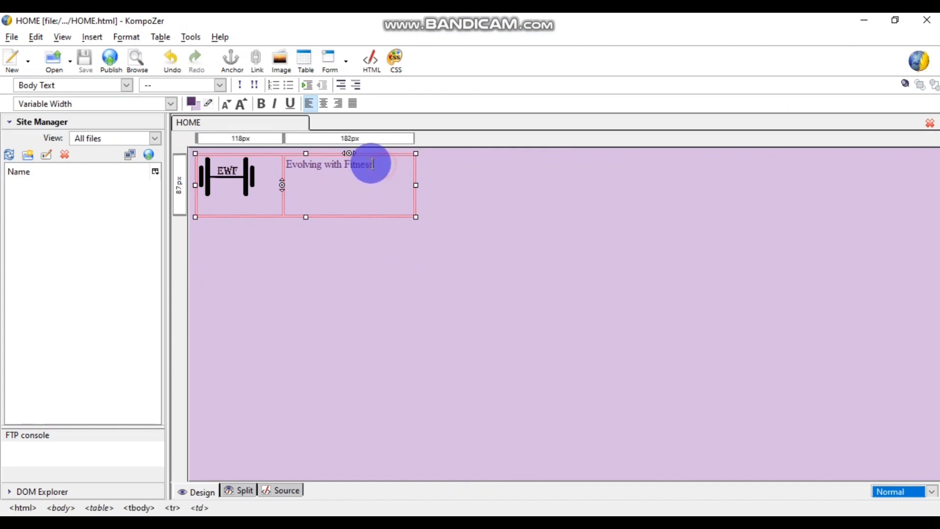
pyautogui.moveTo(372, 165); pyautogui.dragTo(288, 165)
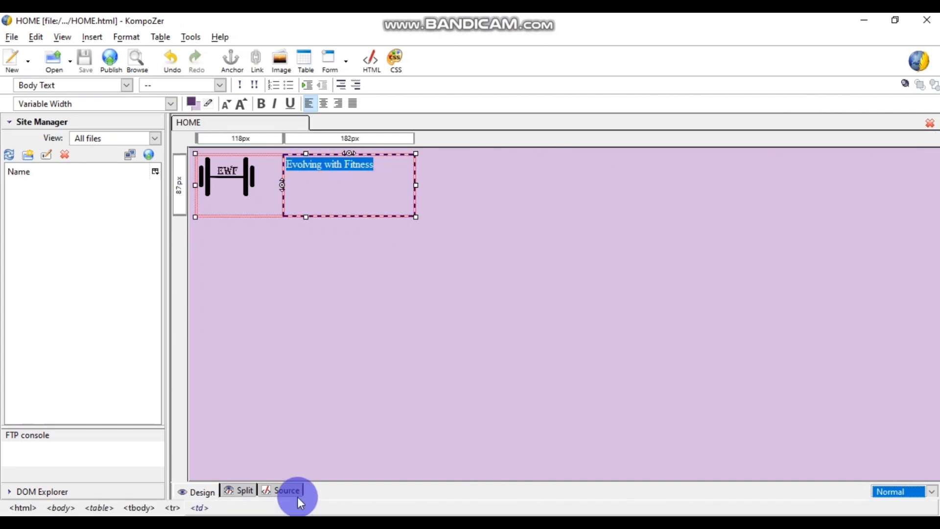
pyautogui.click(242, 491)
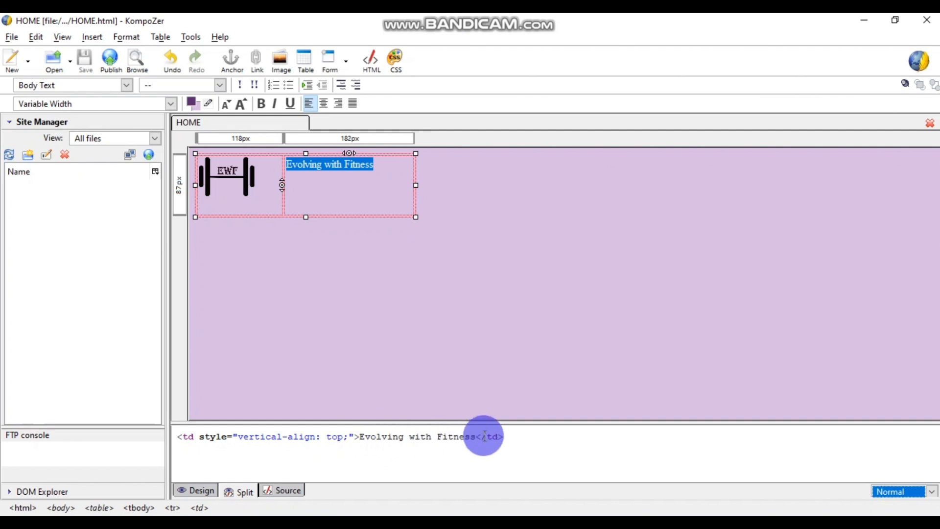
pyautogui.click(358, 435)
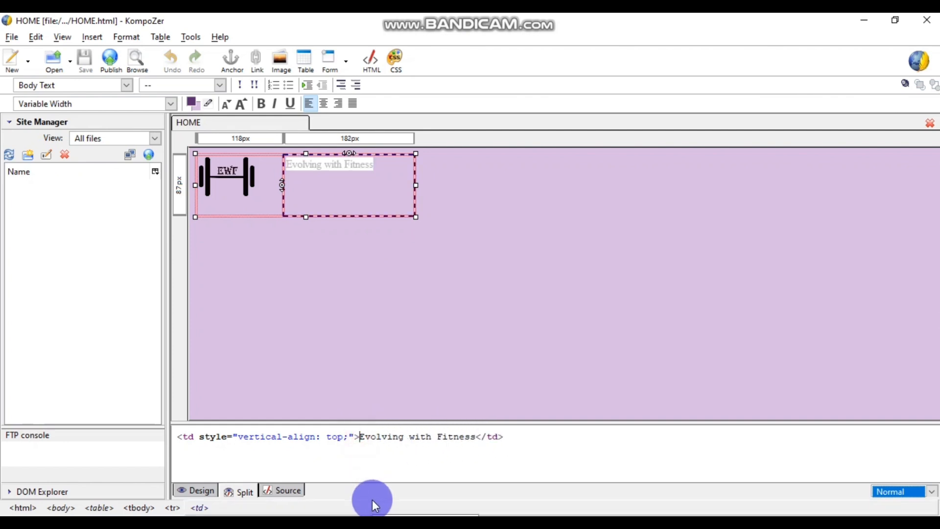
pyautogui.write('<h1>')
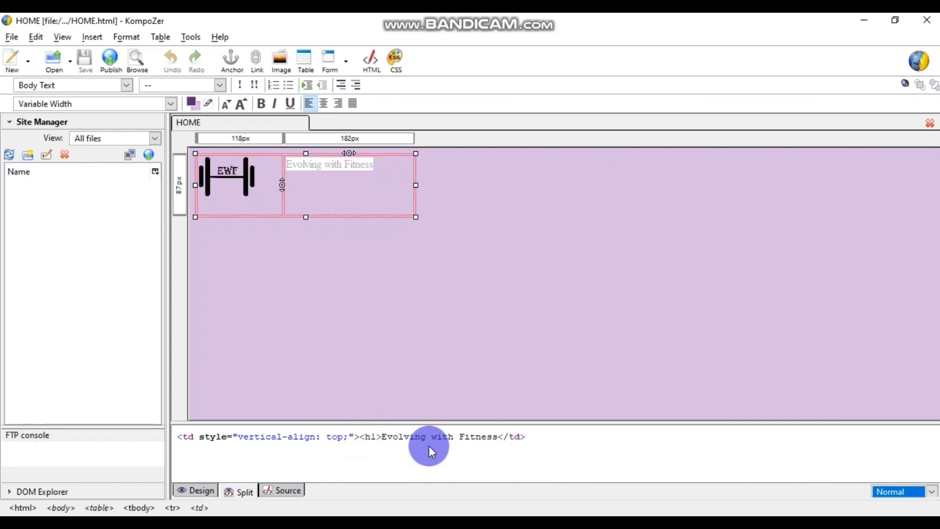
pyautogui.click(496, 437)
pyautogui.write('</')
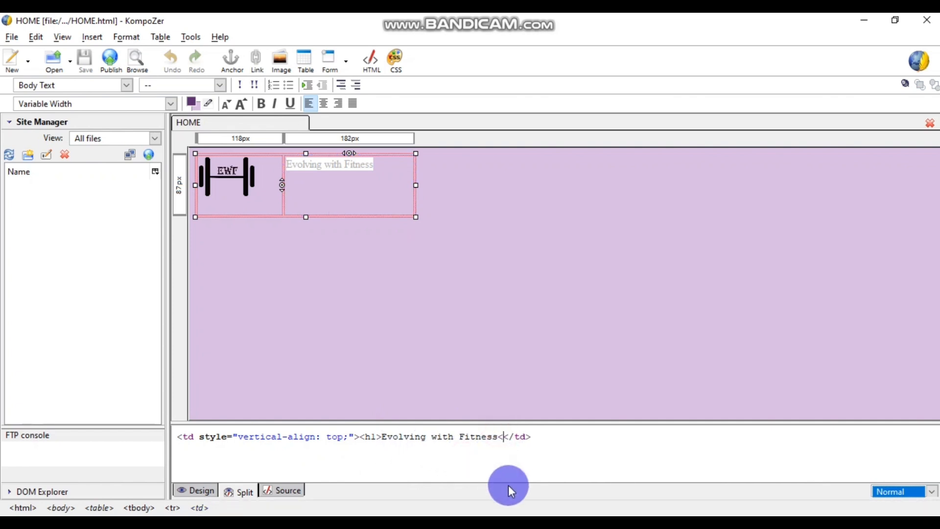
pyautogui.write('h1>')
pyautogui.click(564, 446)
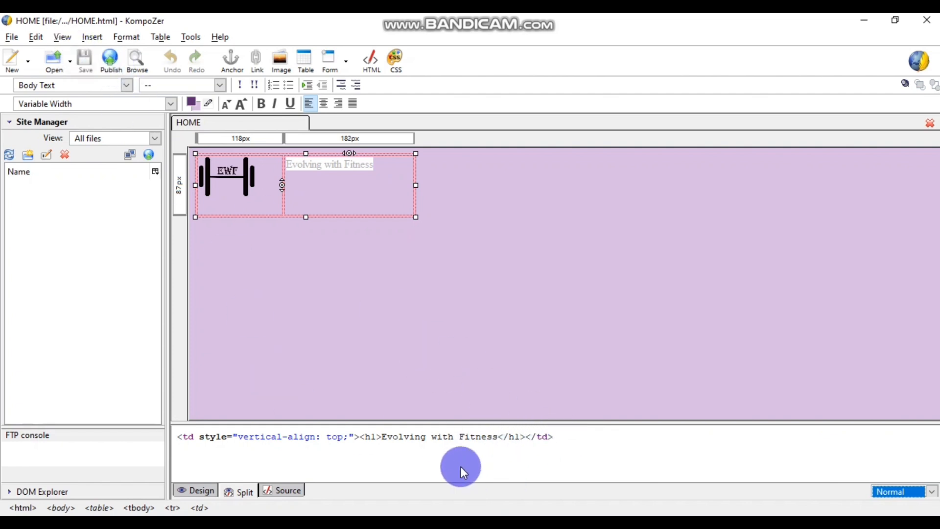
pyautogui.click(200, 491)
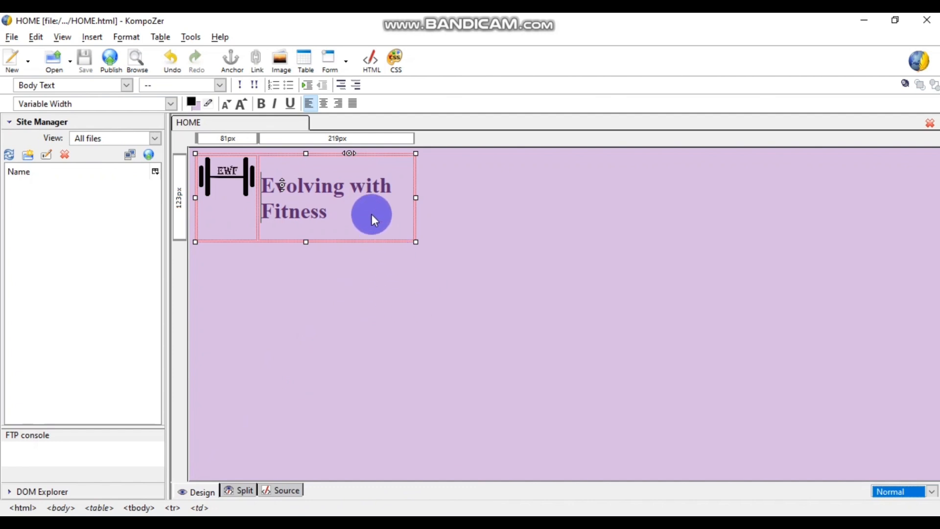
# - Widen and shorten the header table and enlarge the EWF logo
pyautogui.click(391, 205)
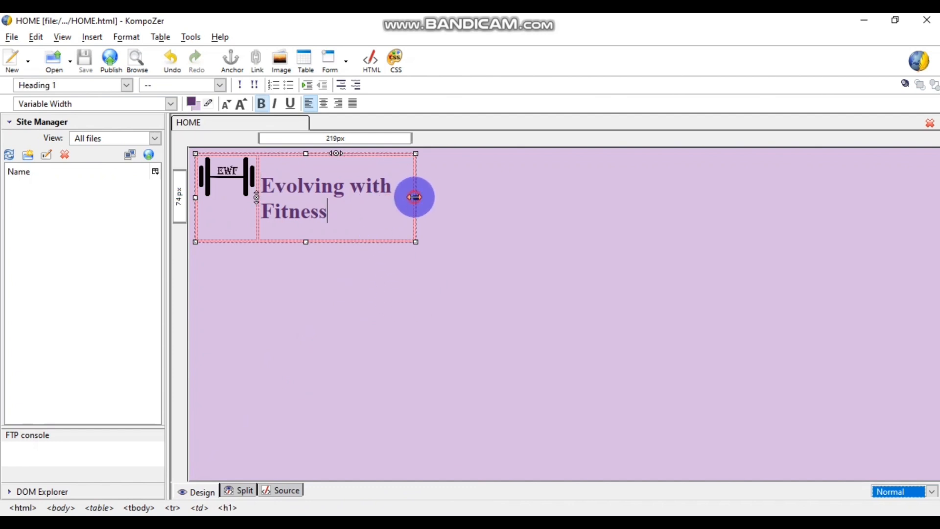
pyautogui.moveTo(415, 195); pyautogui.dragTo(483, 197)
pyautogui.click(215, 225)
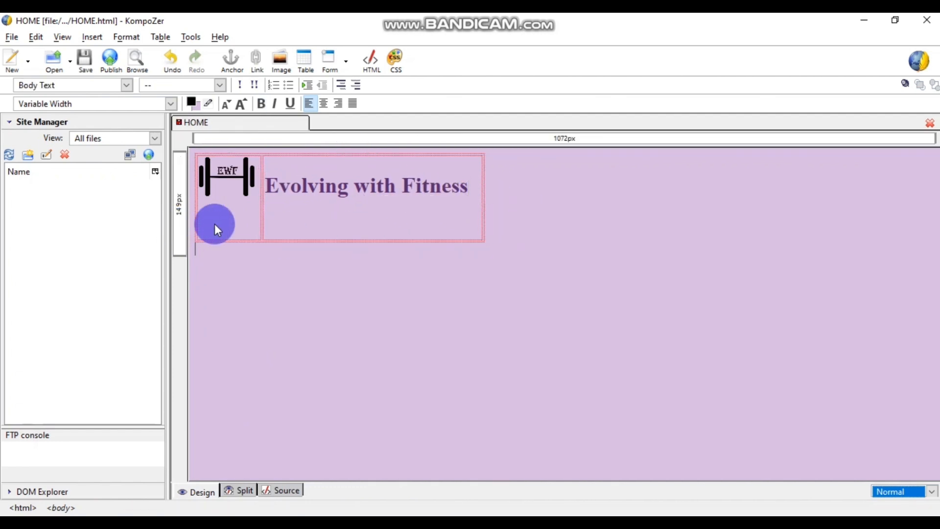
pyautogui.click(323, 226)
pyautogui.moveTo(340, 242); pyautogui.dragTo(341, 216)
pyautogui.click(339, 212)
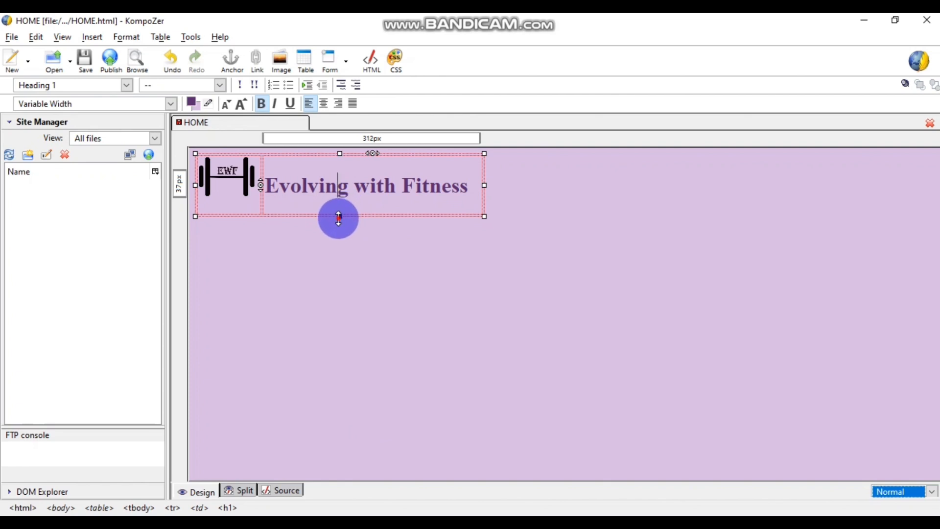
pyautogui.click(247, 191)
pyautogui.moveTo(257, 198); pyautogui.dragTo(268, 216)
pyautogui.click(300, 239)
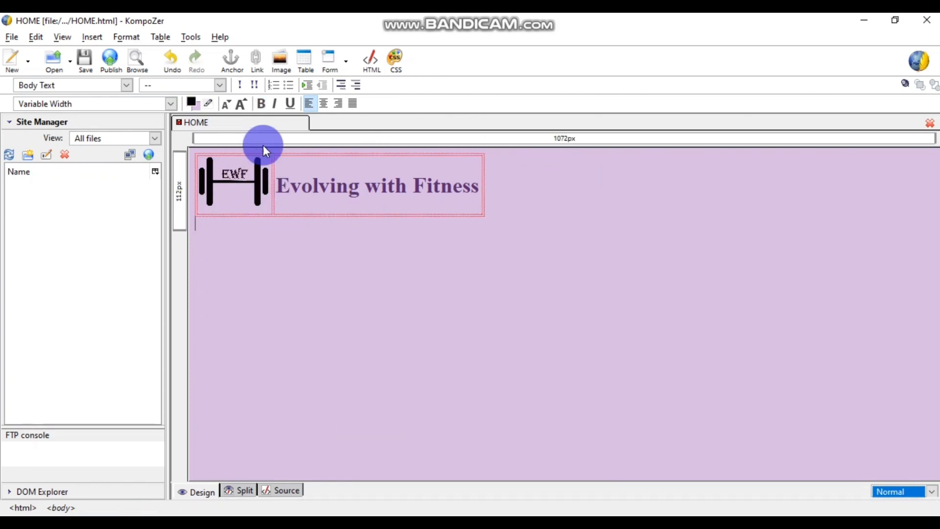
# - Save HOME.html, reload it in Chrome and close the developer tools
pyautogui.click(83, 69)
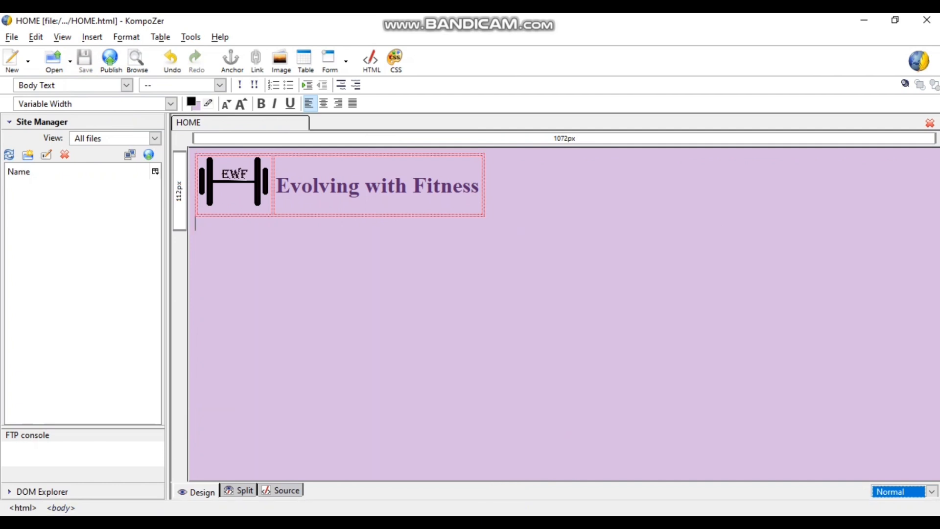
pyautogui.moveTo(505, 514)
pyautogui.click(426, 484)
pyautogui.click(65, 58)
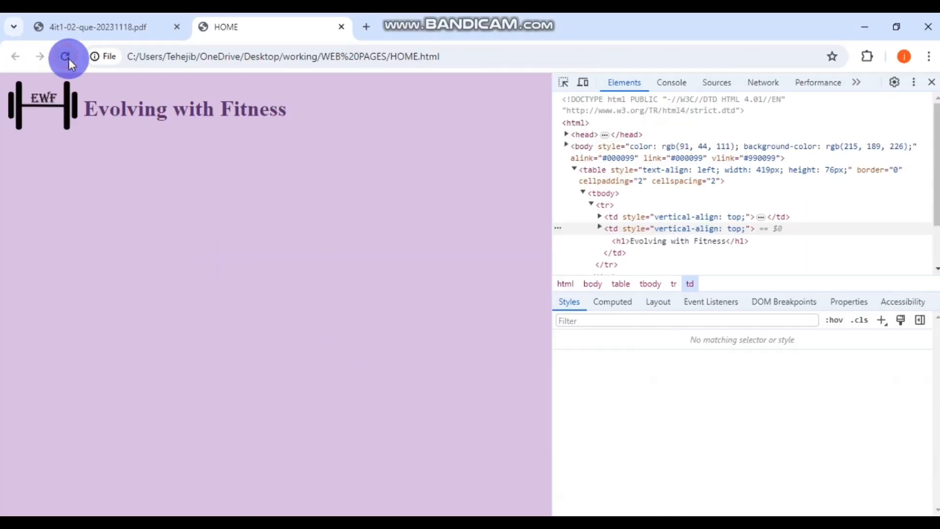
pyautogui.click(932, 82)
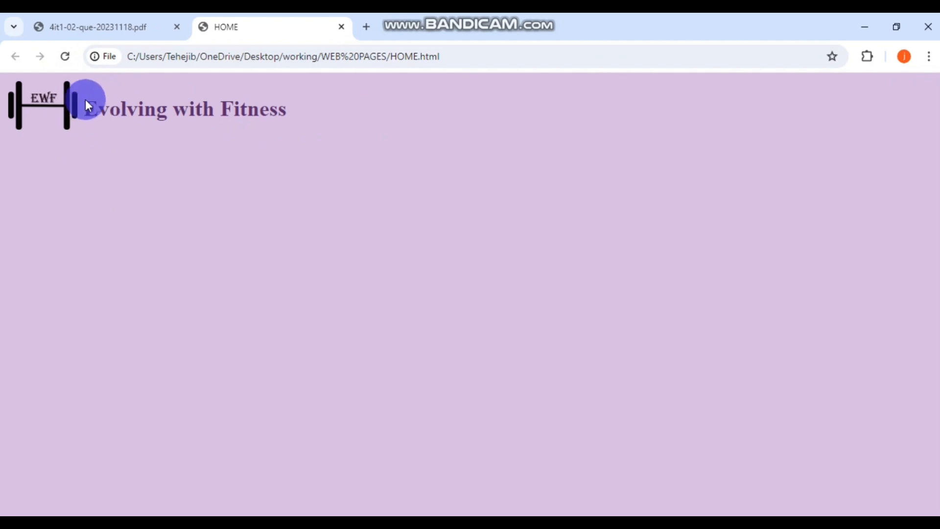
# - Widen the header table further so the heading fits on one line, then save
pyautogui.click(372, 524)
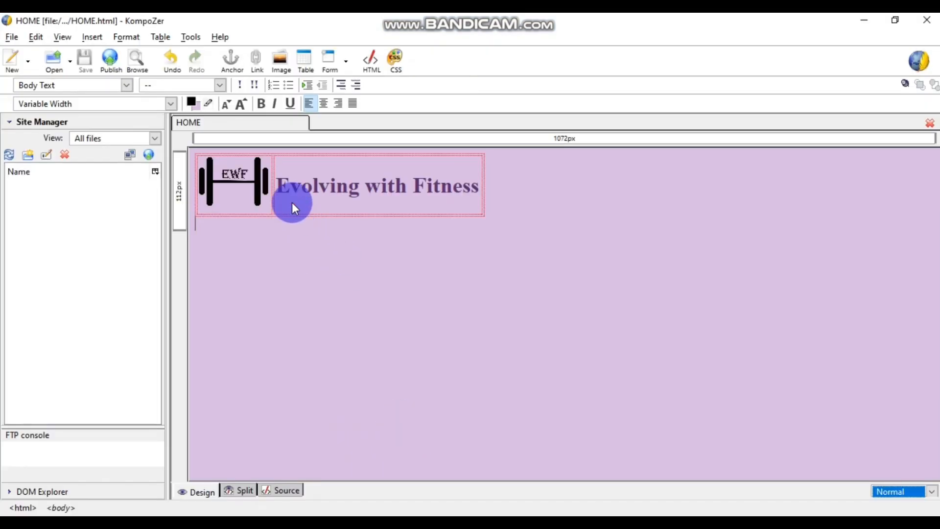
pyautogui.click(277, 194)
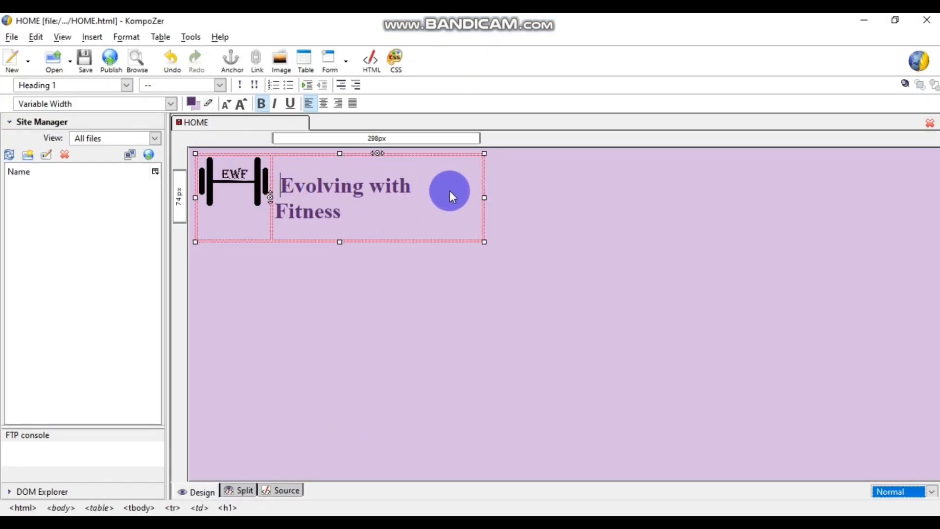
pyautogui.moveTo(485, 197); pyautogui.dragTo(561, 203)
pyautogui.click(608, 212)
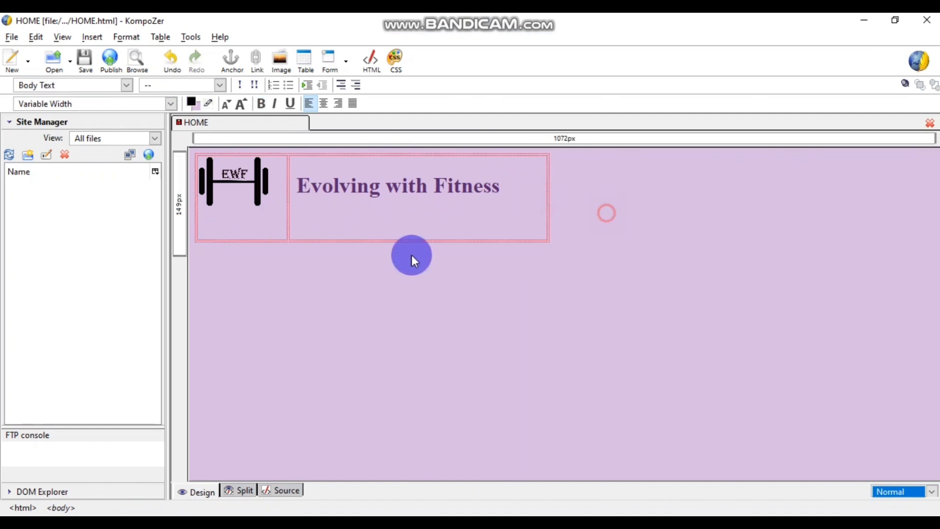
pyautogui.click(87, 61)
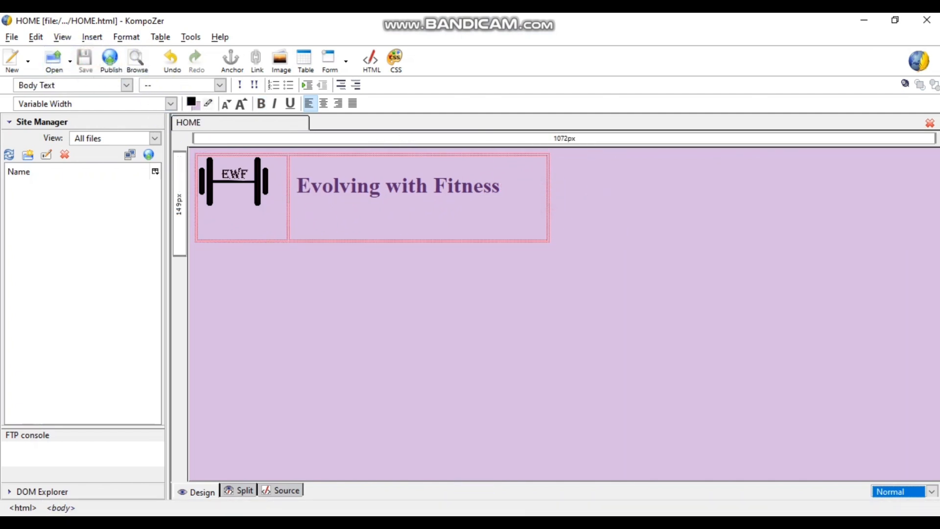
pyautogui.click(428, 471)
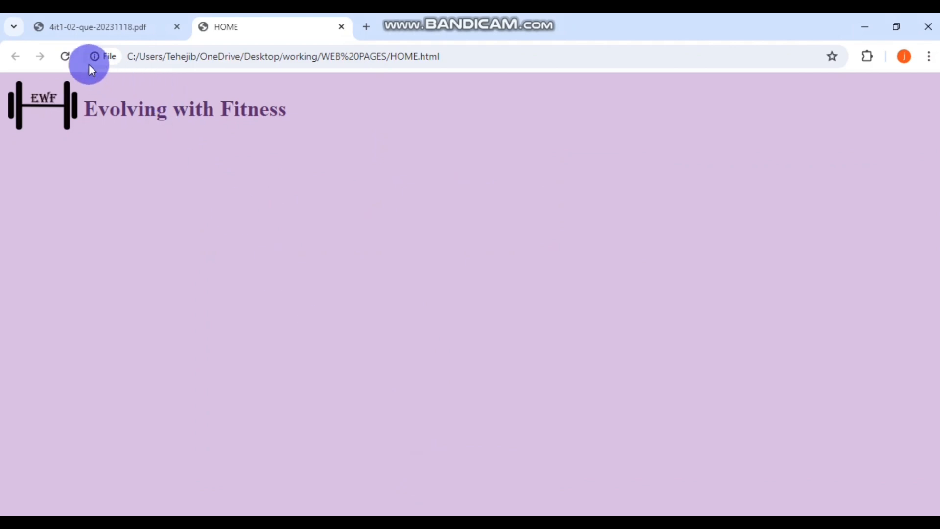
# - Reload the HOME preview, compare it with the PDF design, and return to KompoZer
pyautogui.click(64, 56)
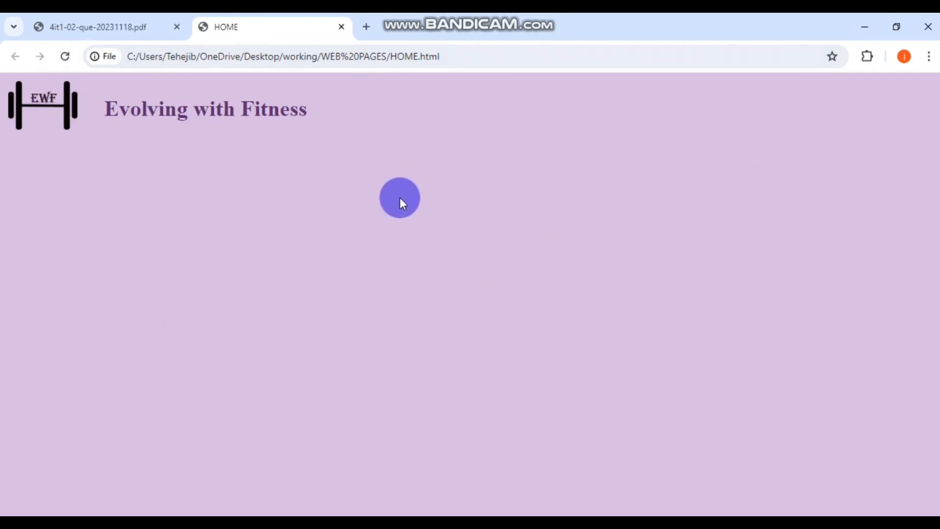
pyautogui.click(108, 30)
pyautogui.scroll(-2, 487, 273)
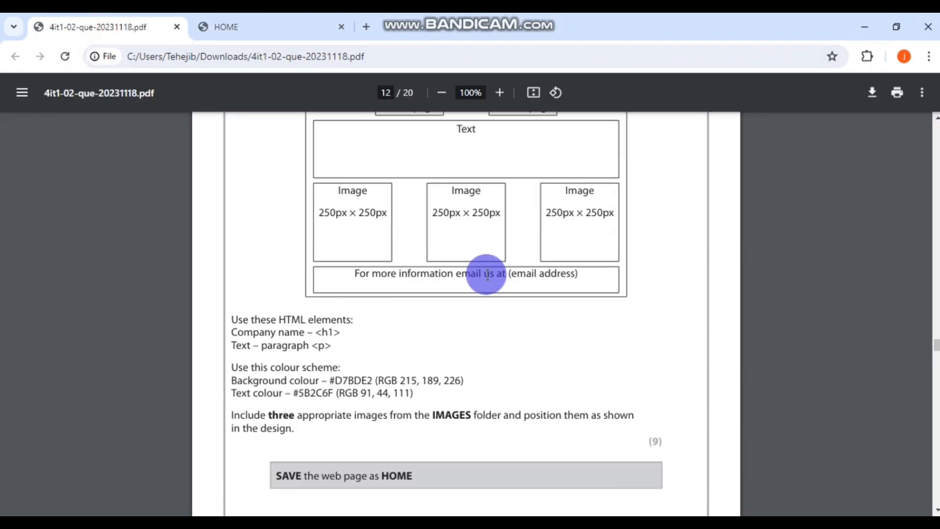
pyautogui.scroll(3, 486, 273)
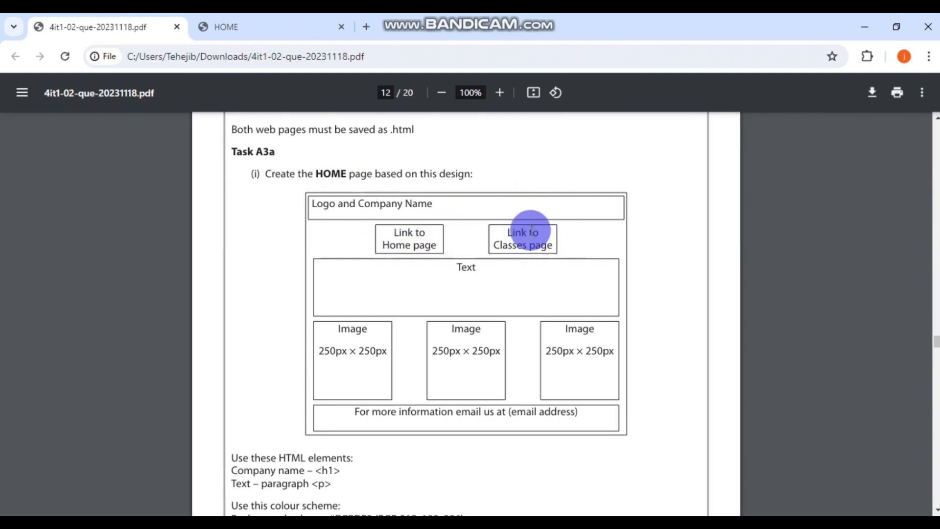
pyautogui.click(228, 28)
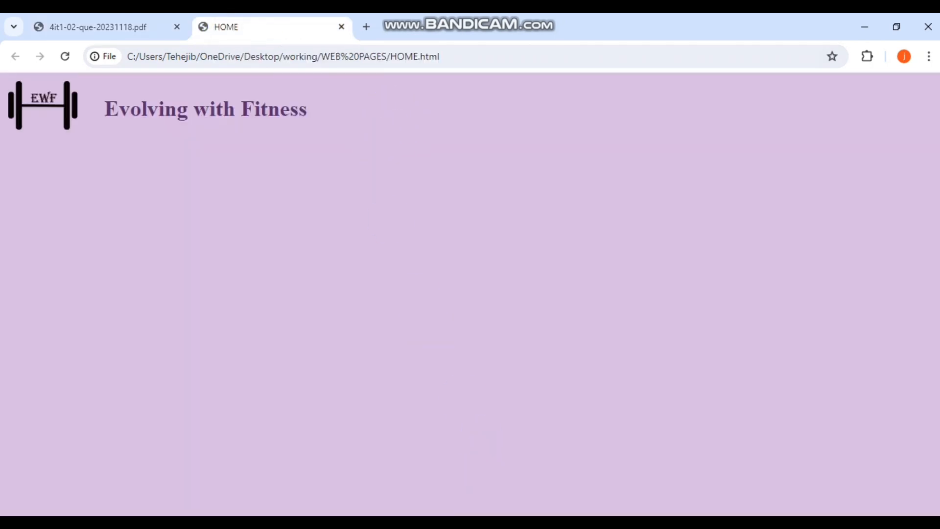
pyautogui.click(488, 526)
pyautogui.click(352, 264)
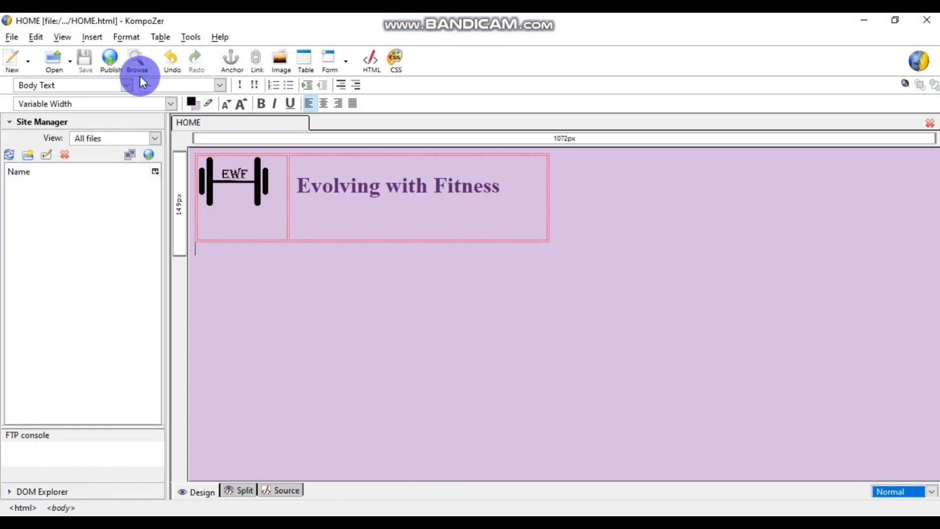
# - Shorten the header table by dragging its bottom edge up
pyautogui.click(352, 236)
pyautogui.moveTo(372, 242); pyautogui.dragTo(371, 216)
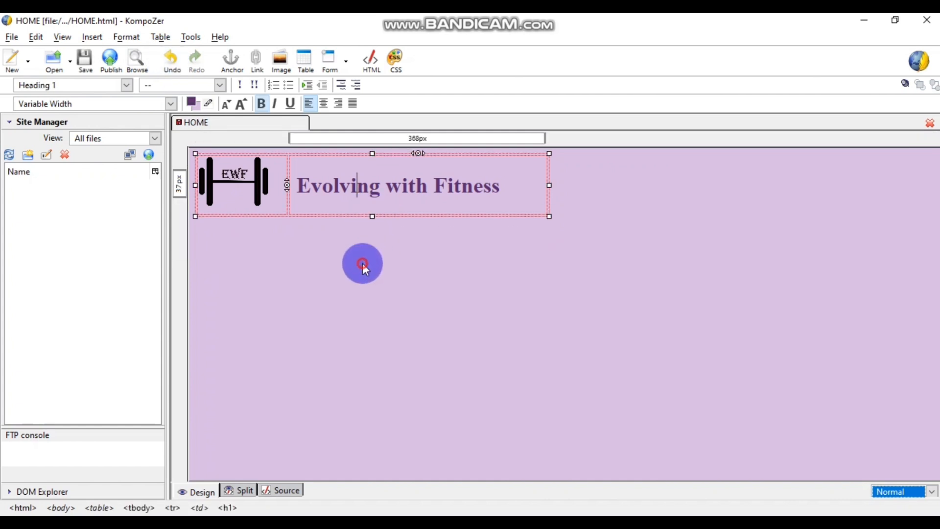
pyautogui.click(566, 186)
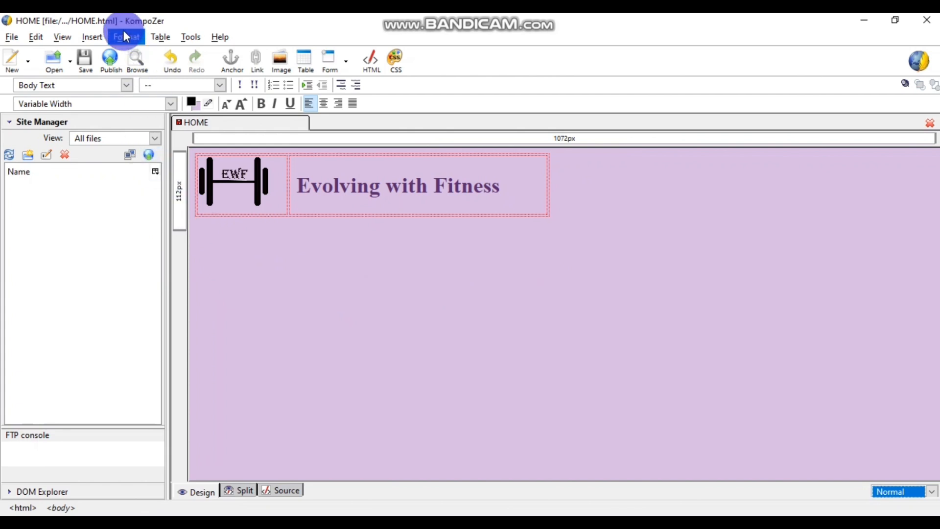
# - Insert a one-row, two-cell table and type 'Link to Home Pages' in its first cell
pyautogui.click(102, 39)
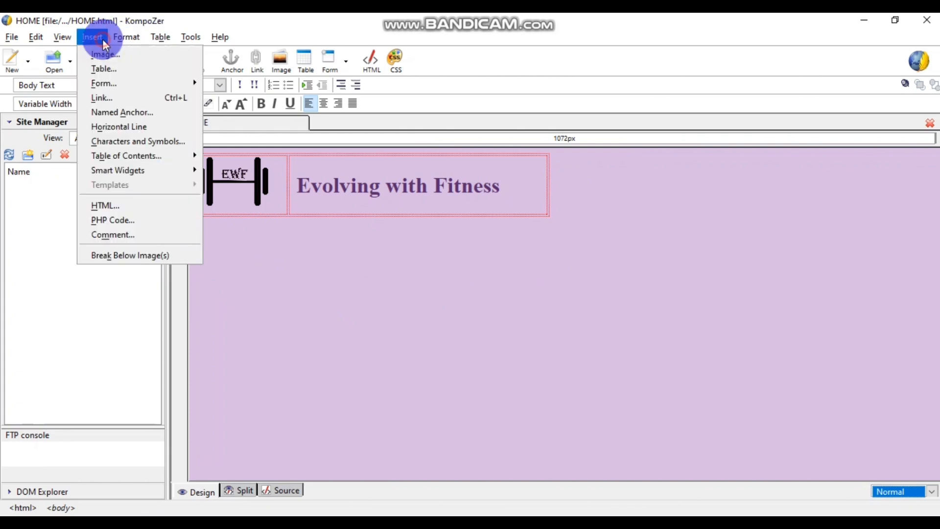
pyautogui.click(108, 66)
pyautogui.click(75, 95)
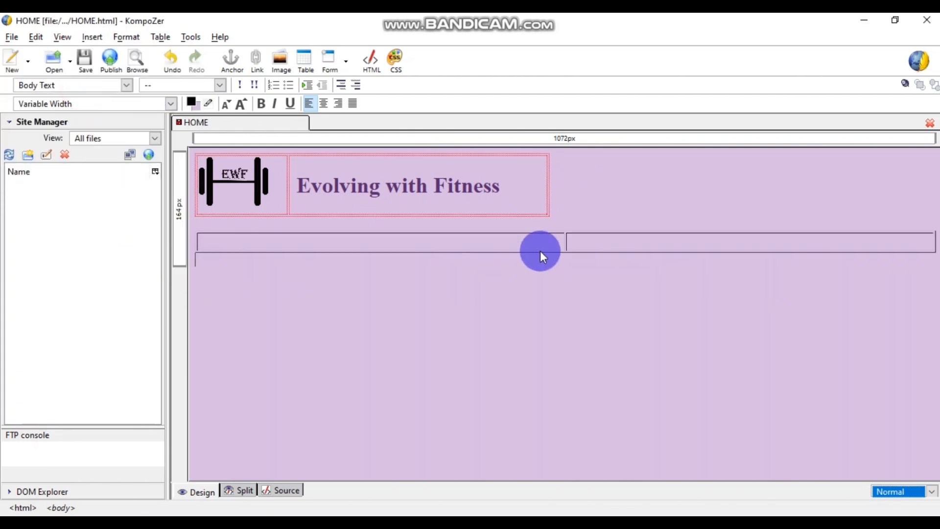
pyautogui.click(371, 241)
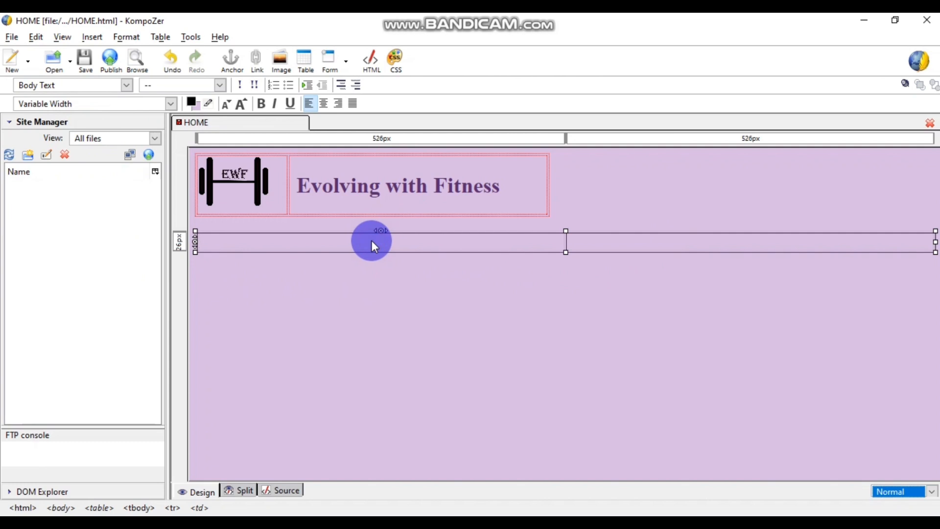
pyautogui.write('Link to Ho')
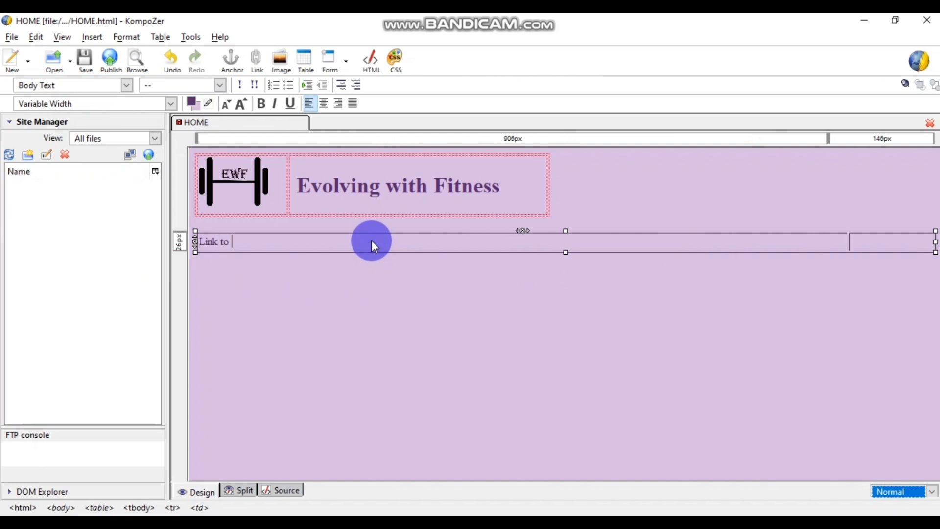
pyautogui.write('P')
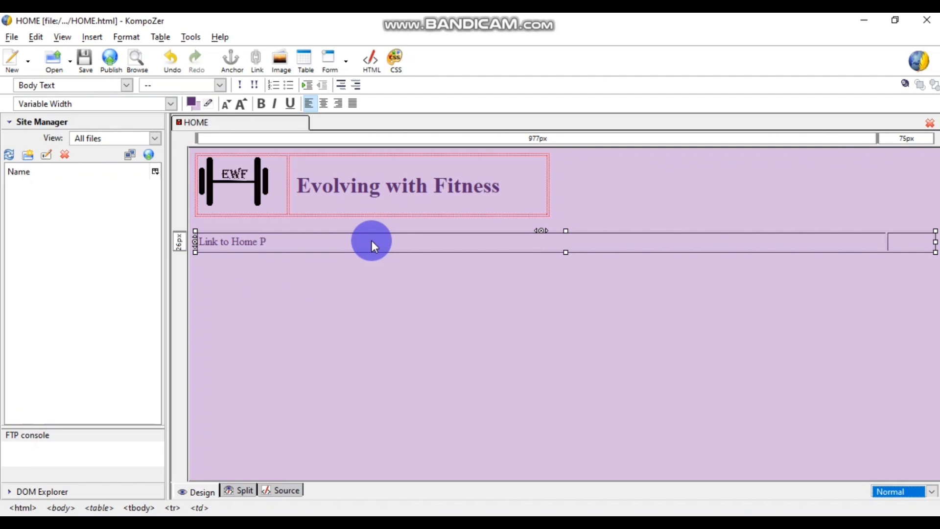
pyautogui.write('ages')
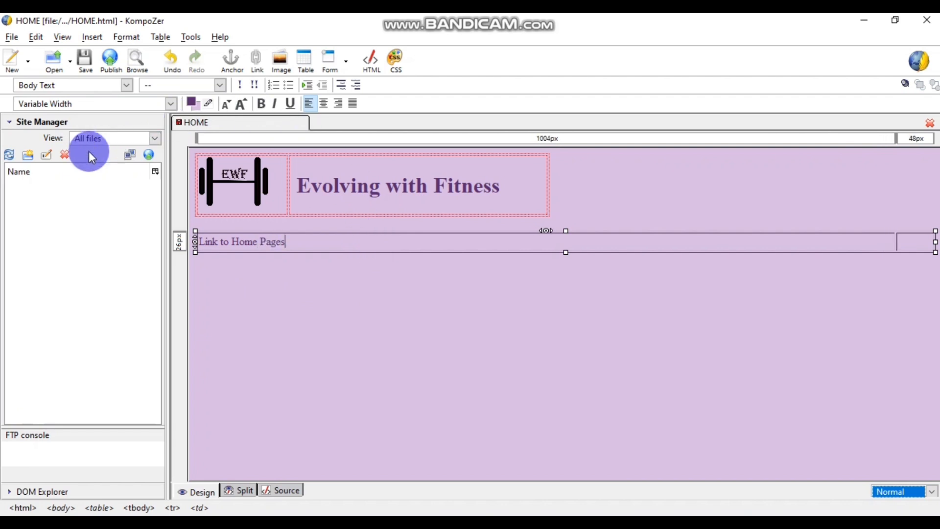
# - Check the PDF design, then type 'Link to Classes Page' in the second cell
pyautogui.click(386, 523)
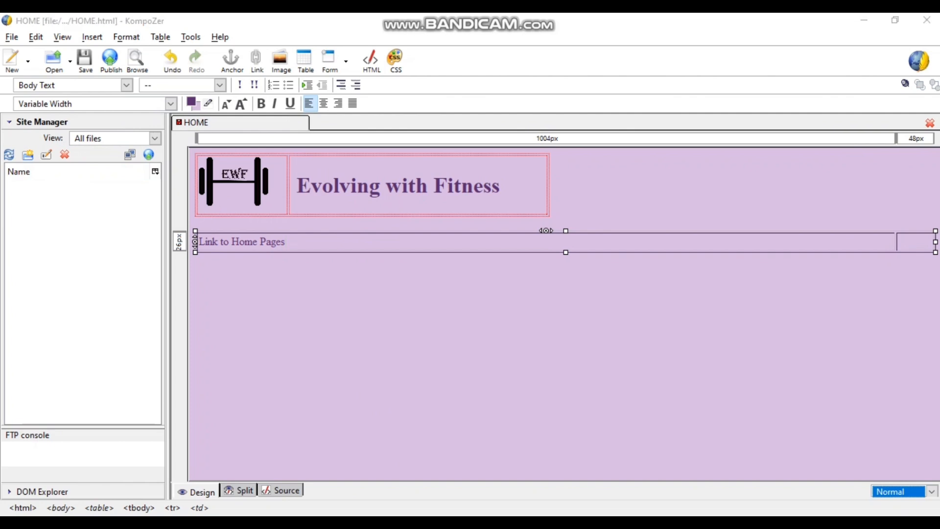
pyautogui.click(327, 482)
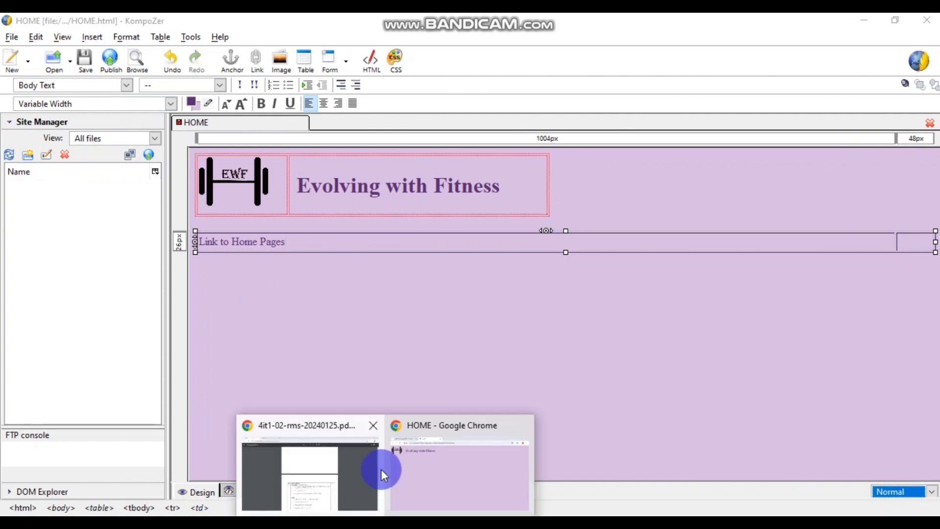
pyautogui.click(412, 449)
pyautogui.click(102, 29)
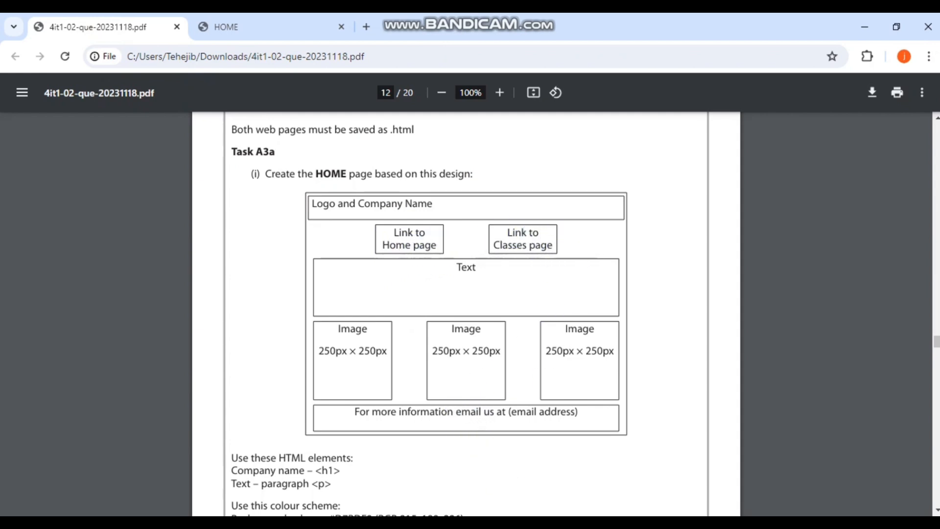
pyautogui.click(475, 524)
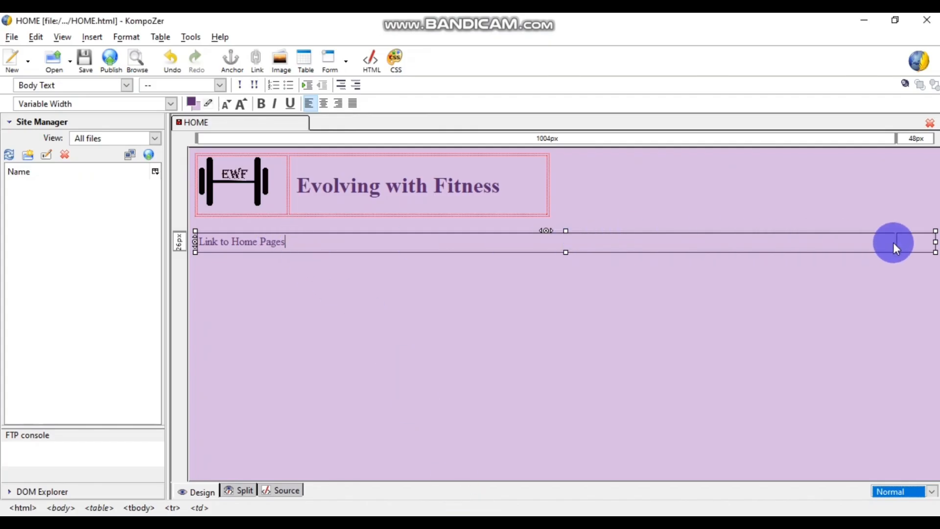
pyautogui.write('link')
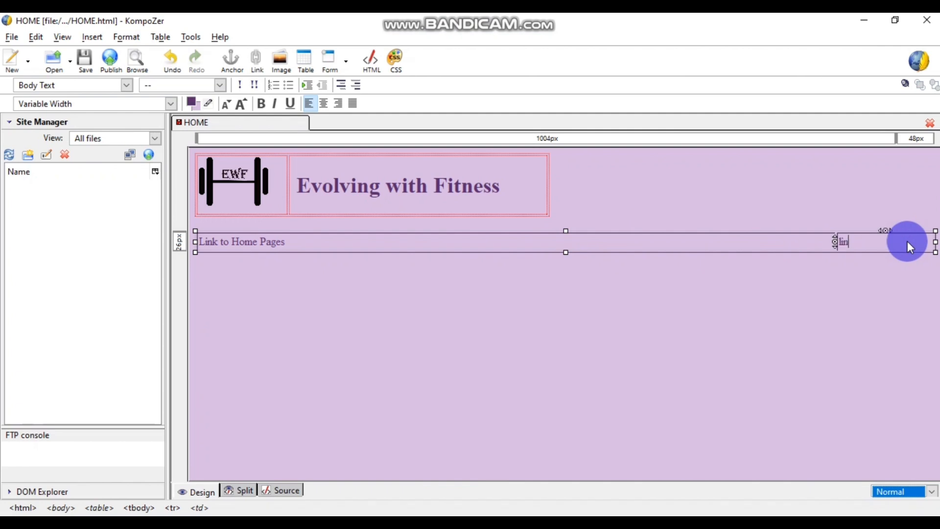
pyautogui.press('BackSpace')
pyautogui.press('BackSpace')
pyautogui.press('BackSpace')
pyautogui.press('BackSpace')
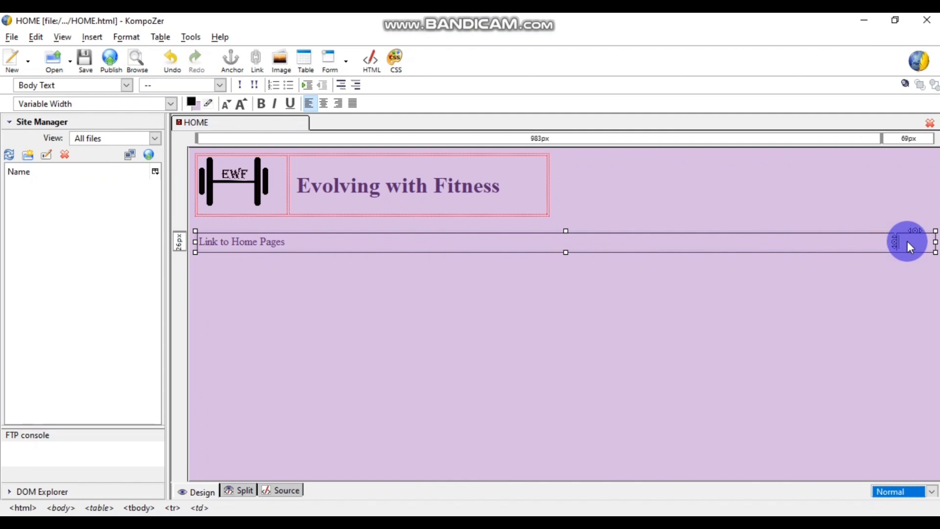
pyautogui.write('Link to')
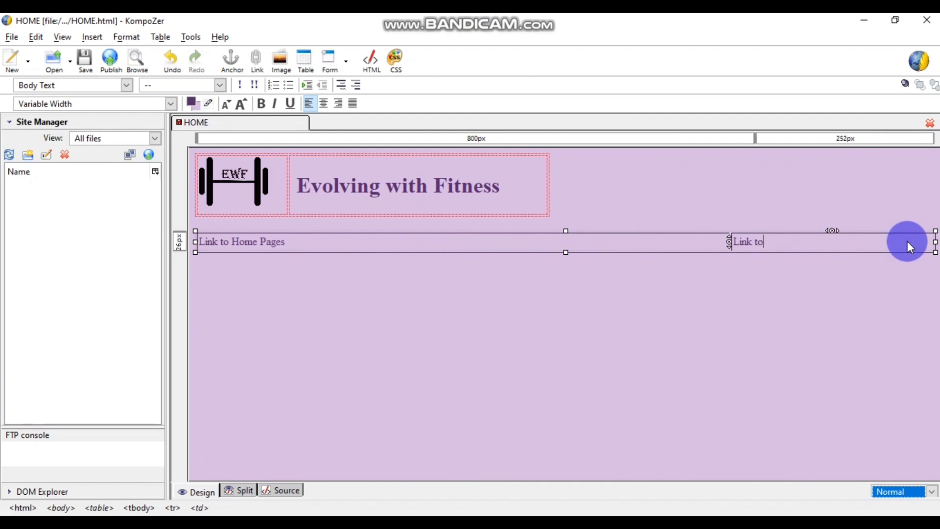
pyautogui.write(' Clas')
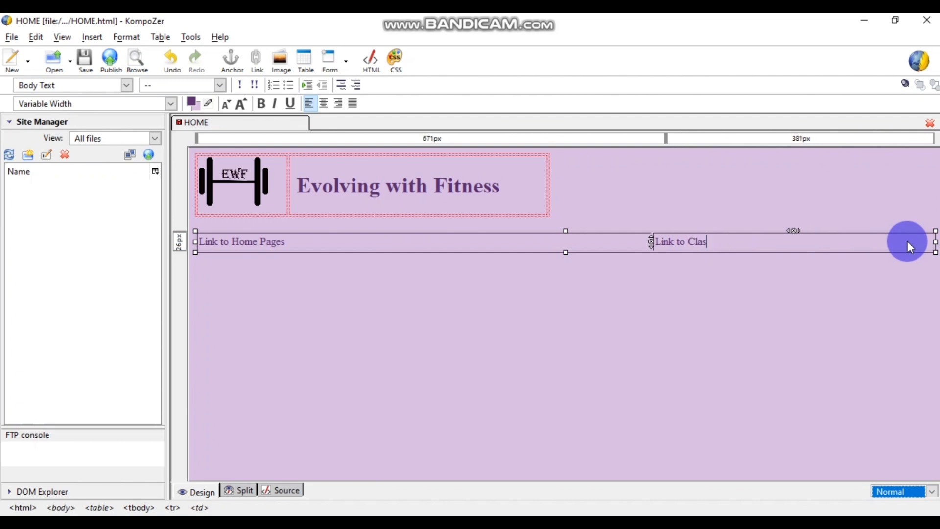
pyautogui.write('ses Page')
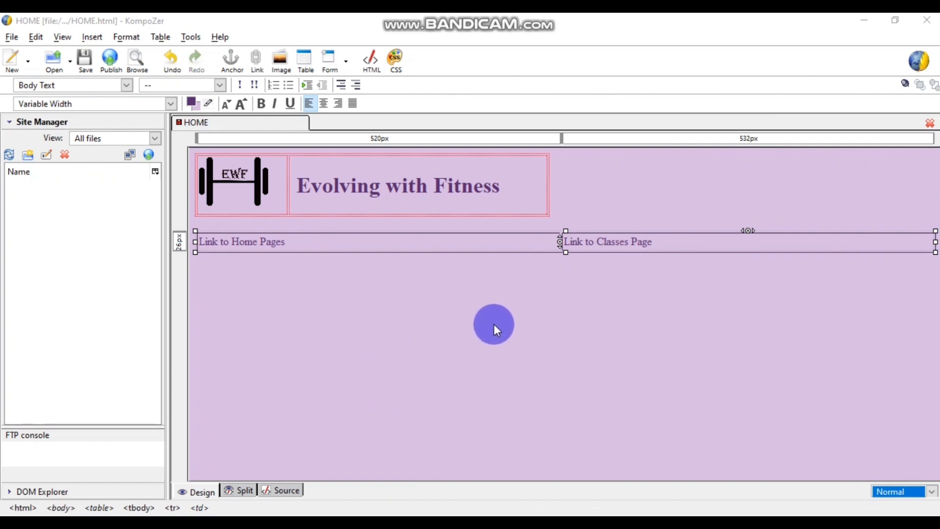
# - Centre 'Link to Home Pages' and 'Link to Classes Page' in their cells
pyautogui.moveTo(348, 244); pyautogui.dragTo(195, 244)
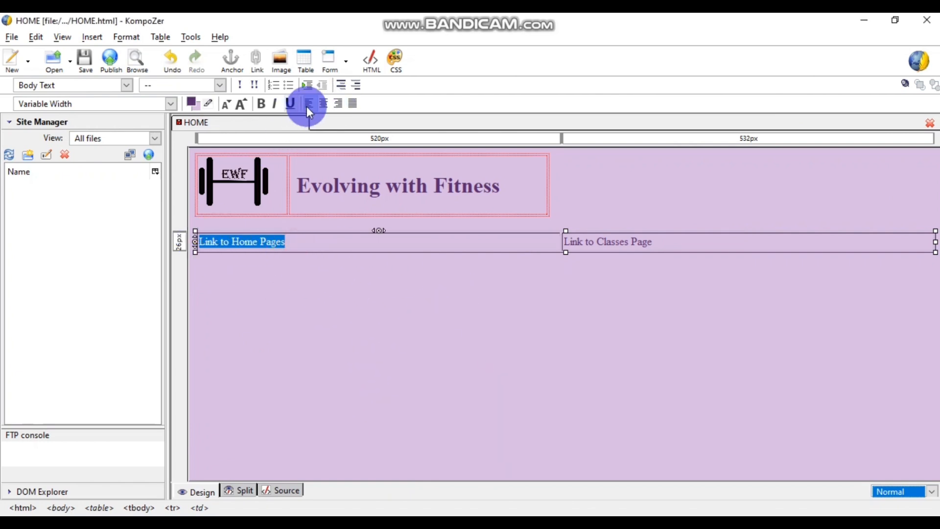
pyautogui.click(323, 103)
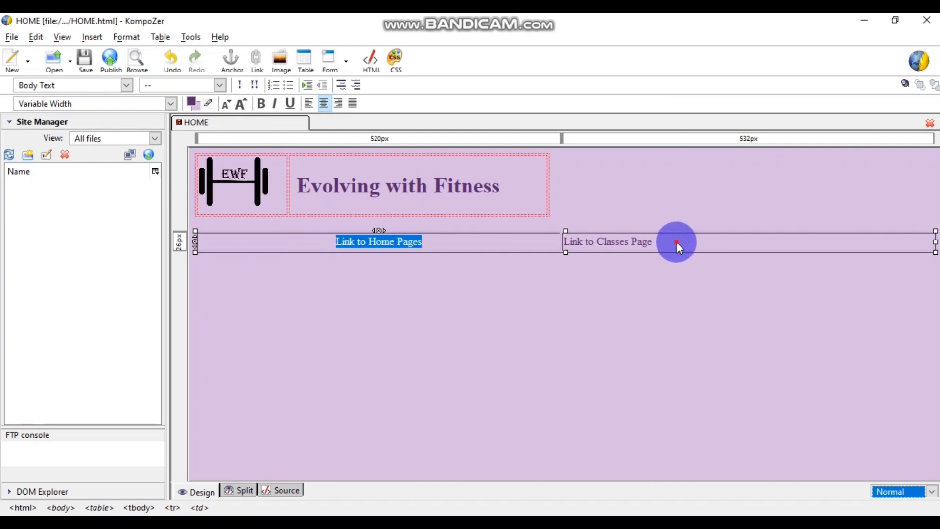
pyautogui.moveTo(676, 241); pyautogui.dragTo(570, 241)
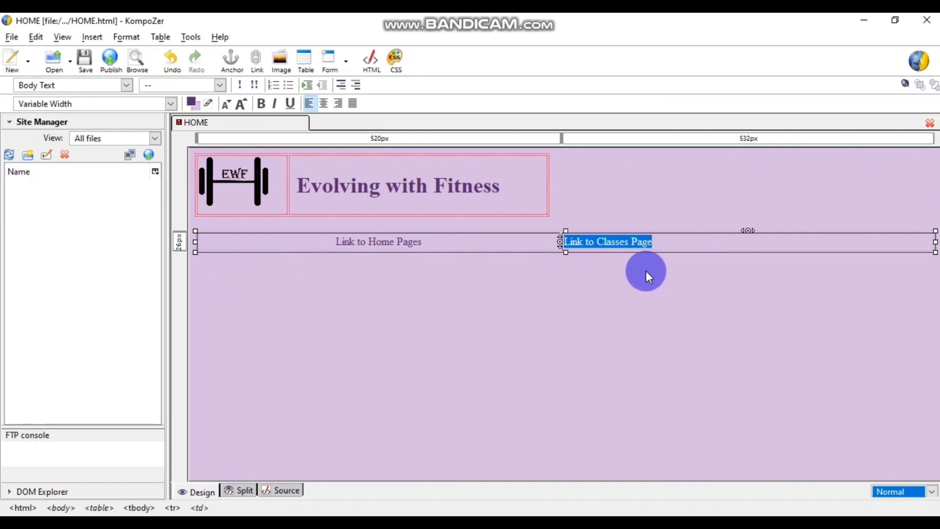
pyautogui.click(325, 104)
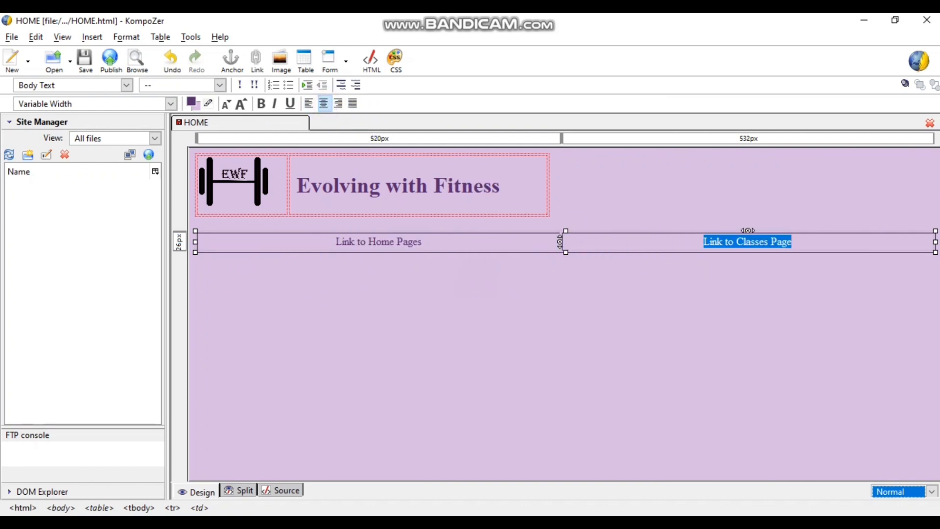
# - Save HOME.html and bring the Chrome window to the front
pyautogui.click(715, 328)
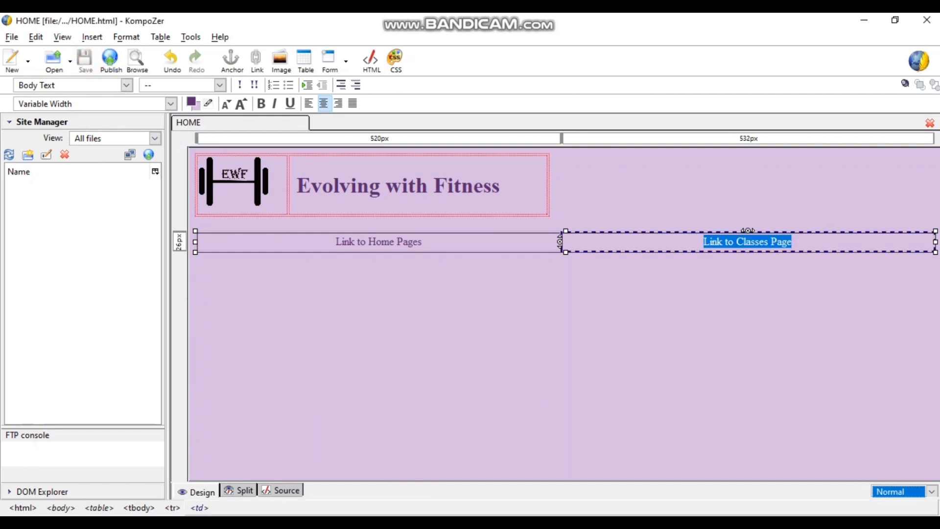
pyautogui.click(387, 522)
pyautogui.click(443, 469)
# - Reload the HOME preview, compare the header and link row with the PDF, and return to KompoZer
pyautogui.click(220, 28)
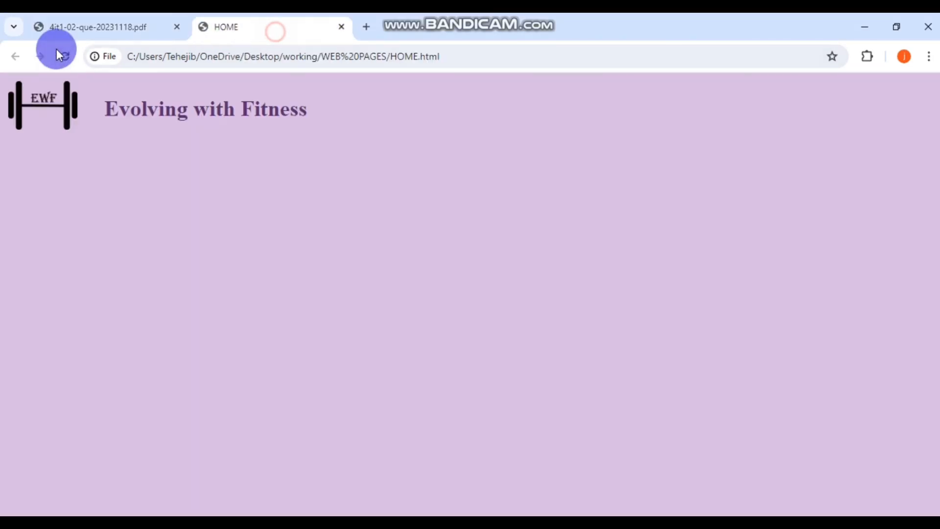
pyautogui.click(65, 56)
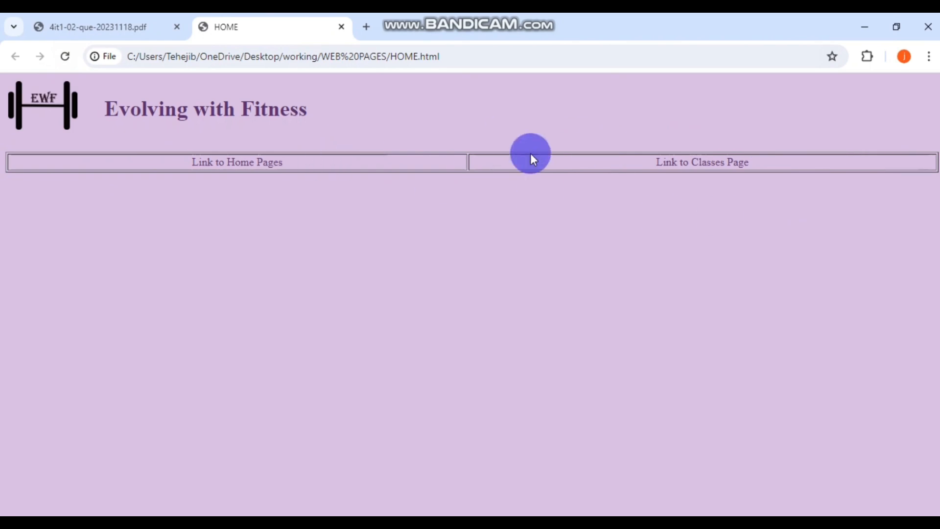
pyautogui.click(124, 36)
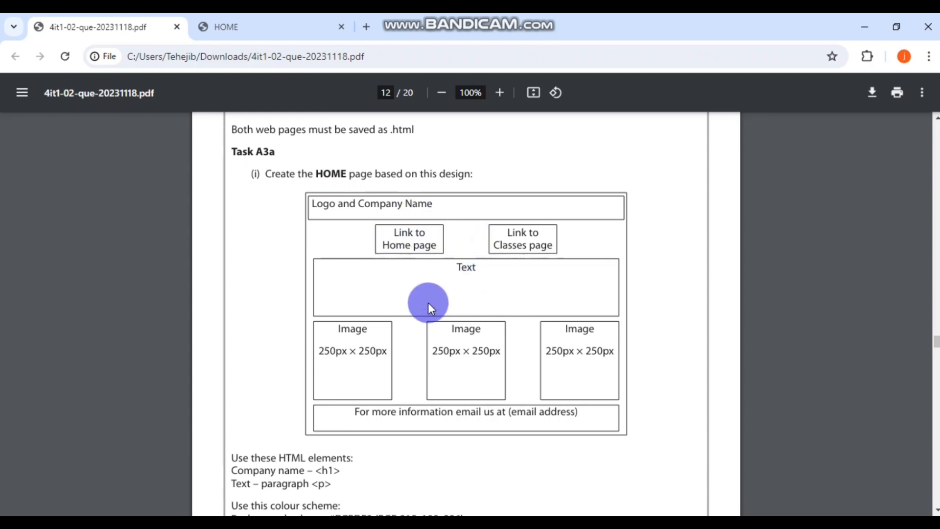
pyautogui.scroll(-1, 538, 269)
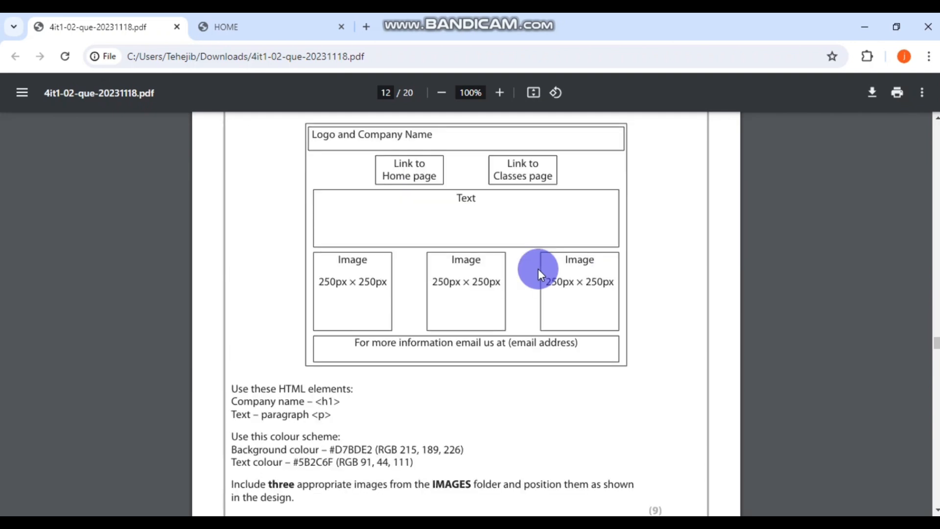
pyautogui.scroll(2, 538, 269)
pyautogui.scroll(-1, 539, 269)
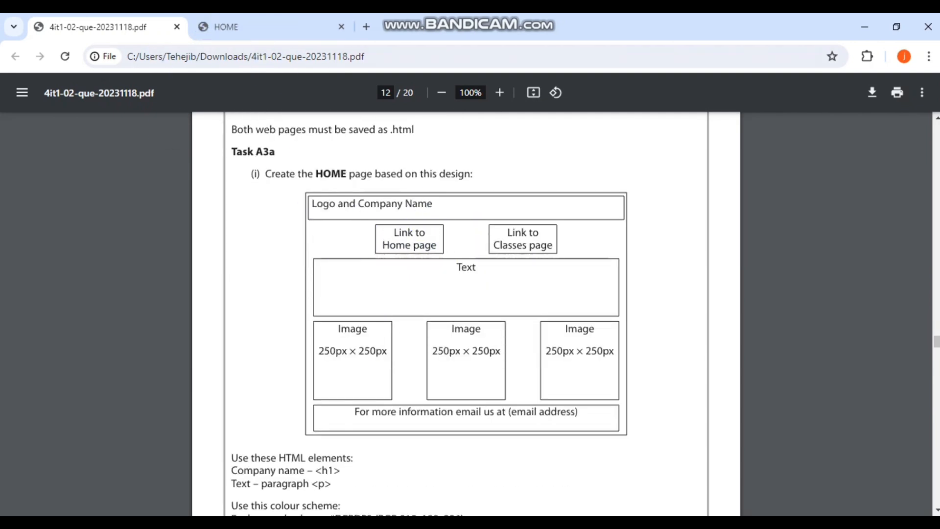
pyautogui.hotkey('alt', 'Tab')
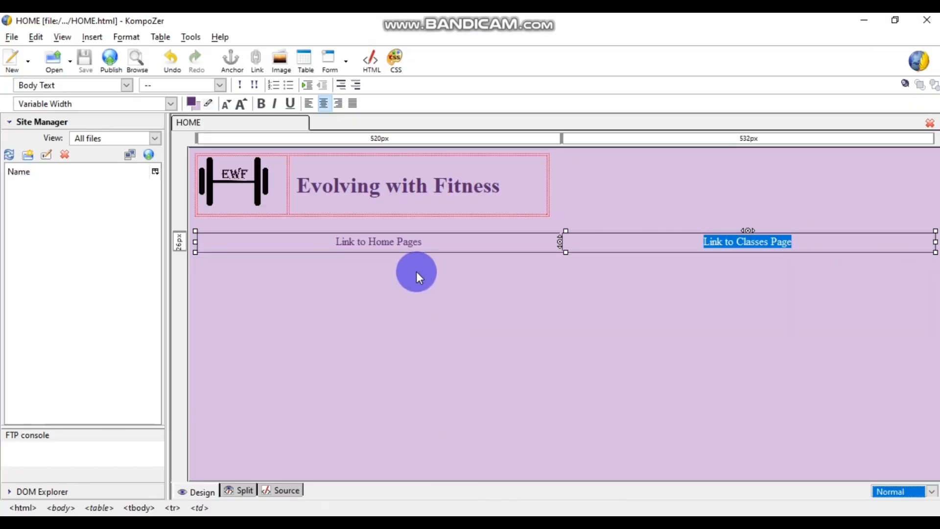
# - Wrap the link labels into 'Link to / Home Pages' and 'Link to / Classes Page'
pyautogui.click(397, 242)
pyautogui.click(370, 241)
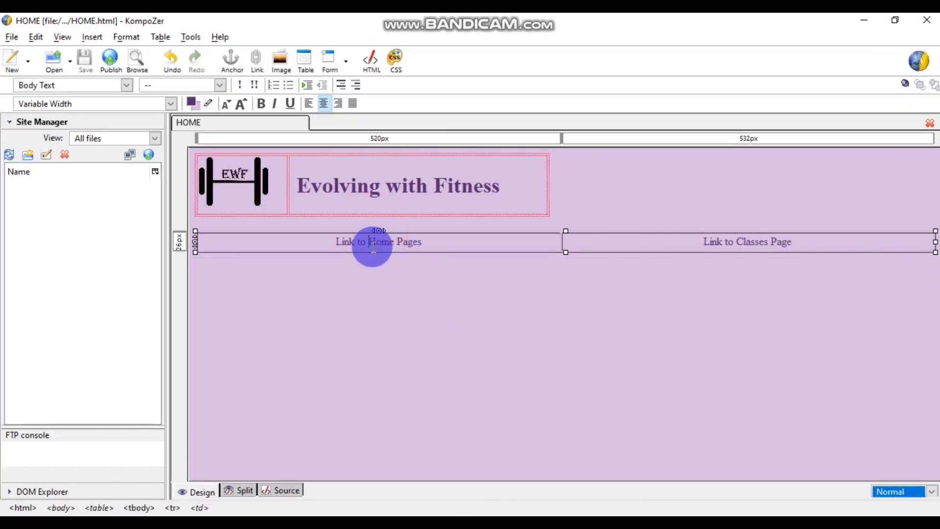
pyautogui.press('Return')
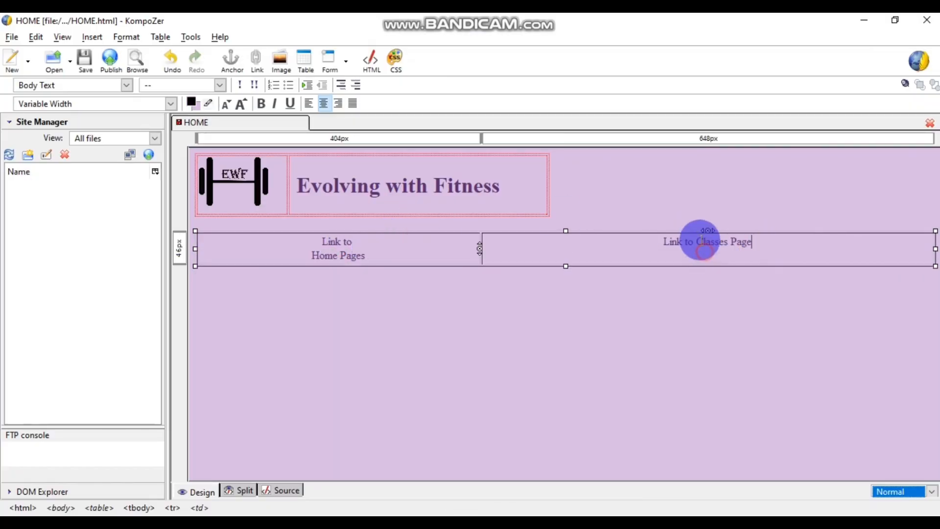
pyautogui.click(697, 241)
pyautogui.press('Return')
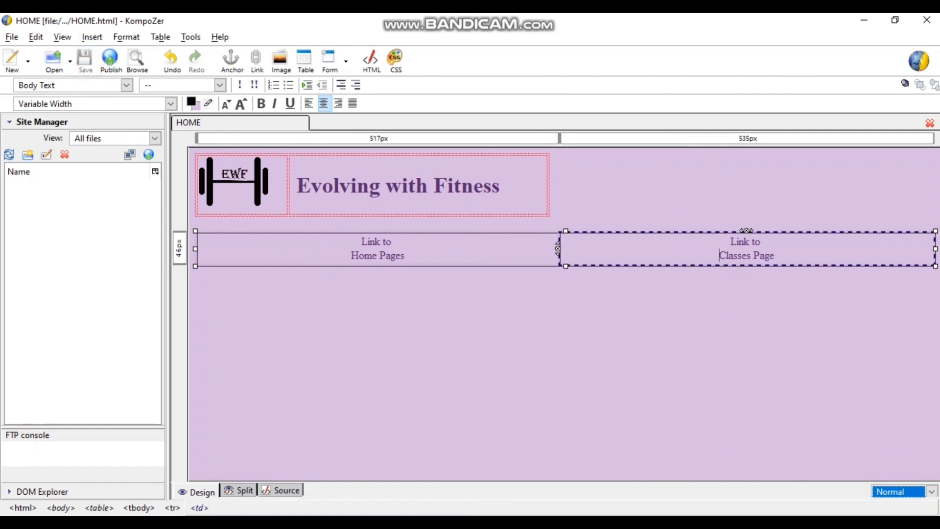
# - Reload the HOME page in Chrome and compare it with the PDF design
pyautogui.hotkey('alt', 'Tab')
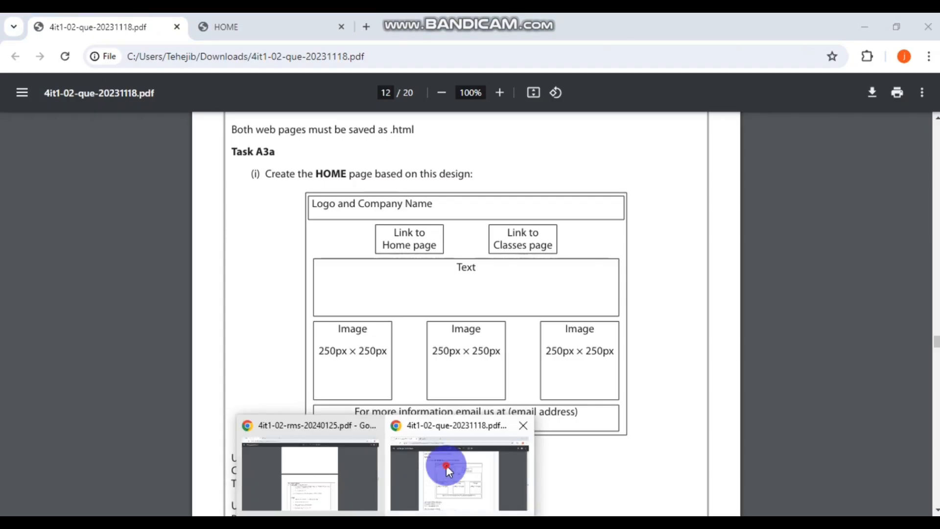
pyautogui.click(224, 28)
pyautogui.click(75, 54)
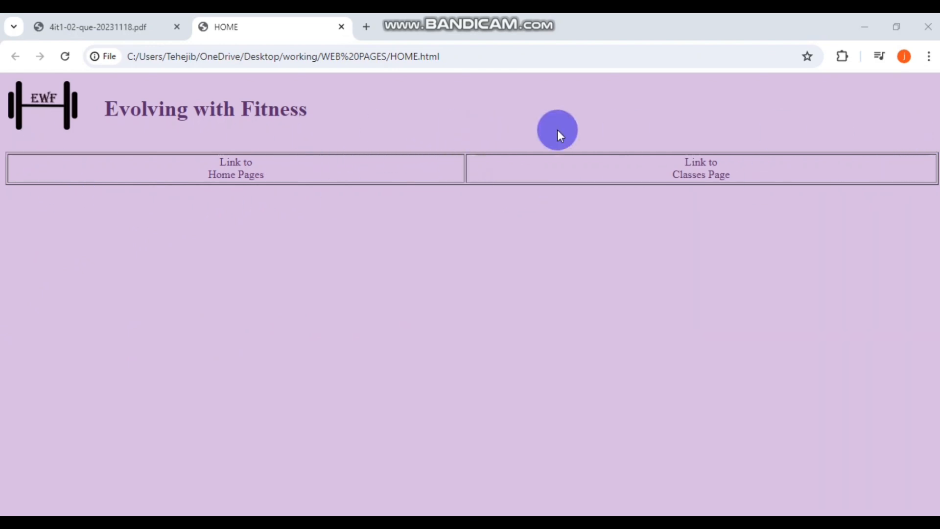
pyautogui.click(77, 27)
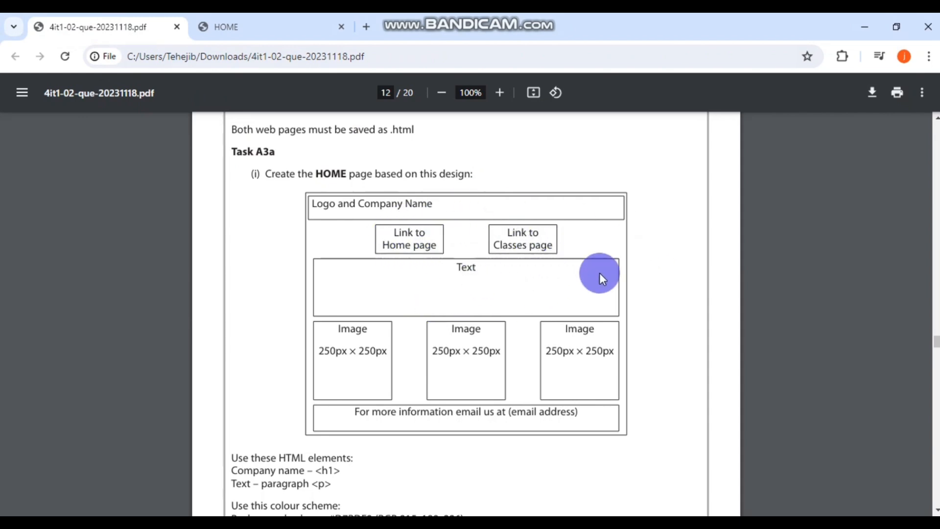
pyautogui.hotkey('alt', 'Tab')
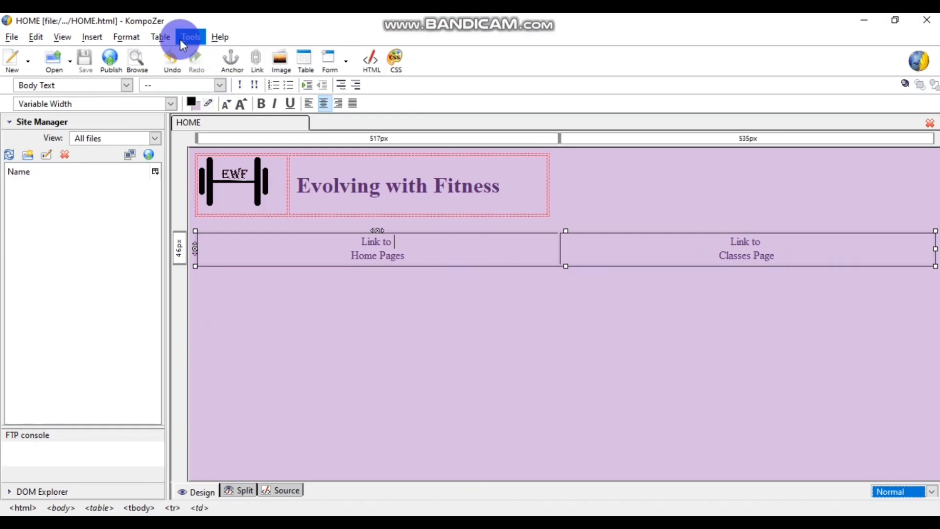
# - Set the link table's border to 0 in Table Properties and save the page
pyautogui.click(162, 38)
pyautogui.click(185, 163)
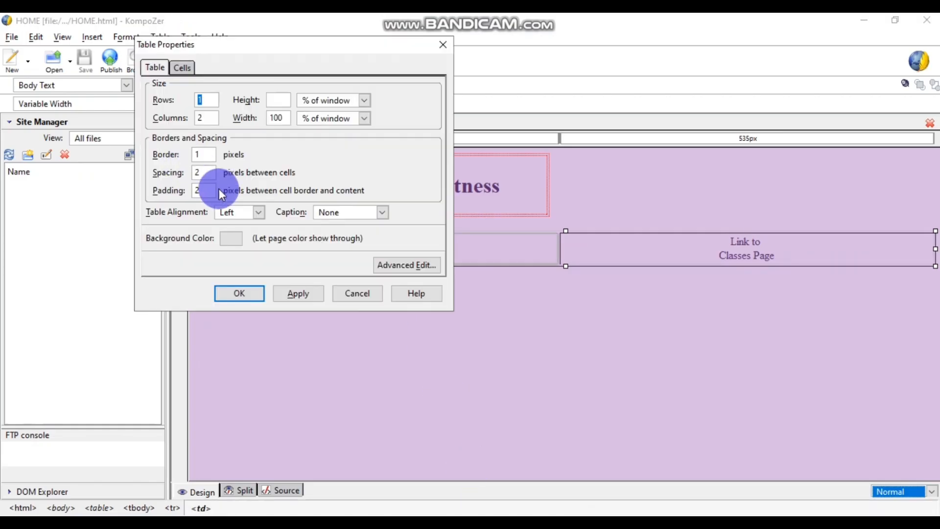
pyautogui.doubleClick(197, 154)
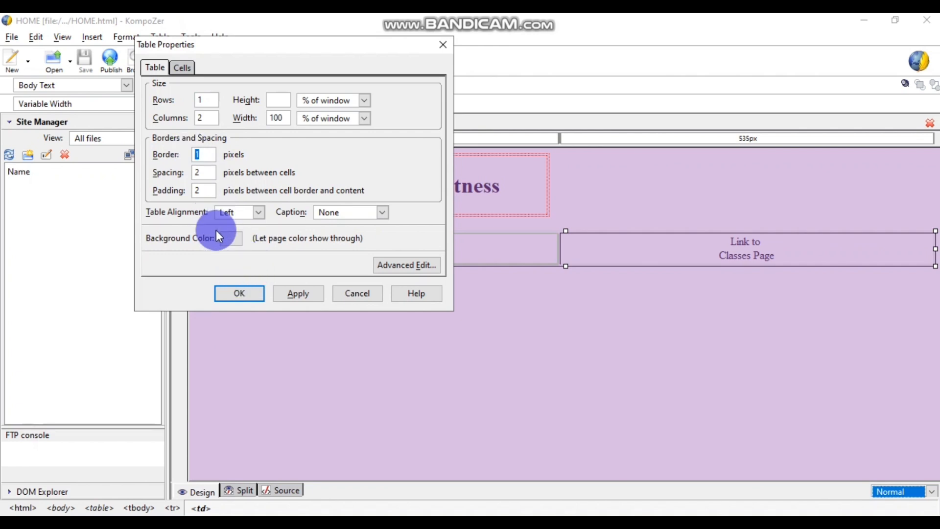
pyautogui.write('0')
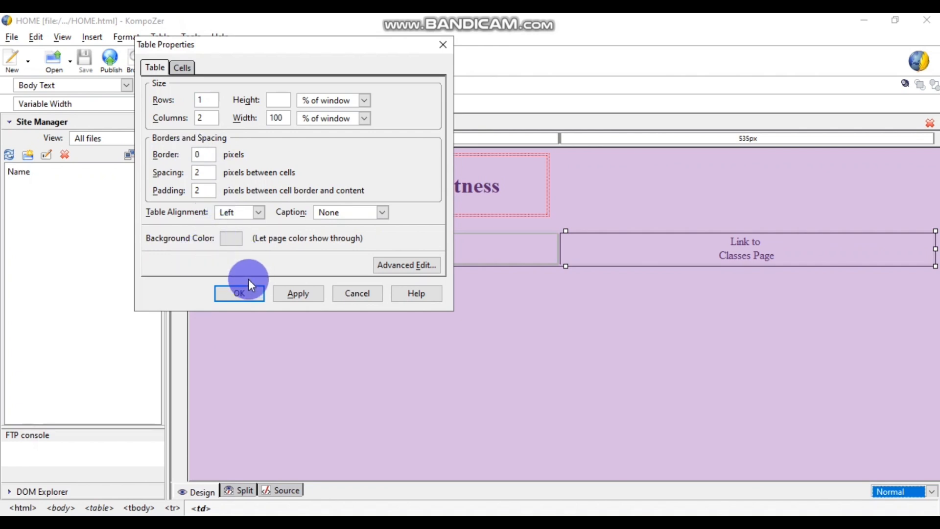
pyautogui.click(242, 292)
pyautogui.click(568, 262)
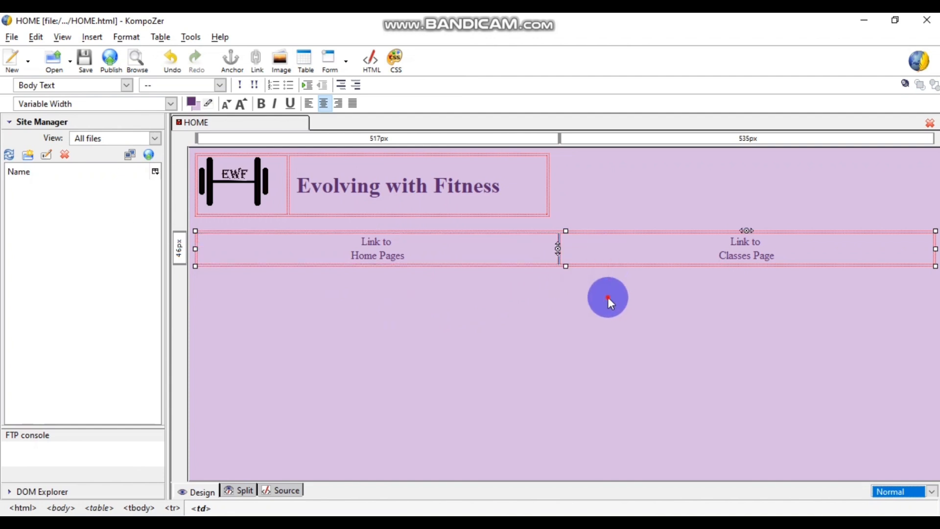
pyautogui.click(83, 58)
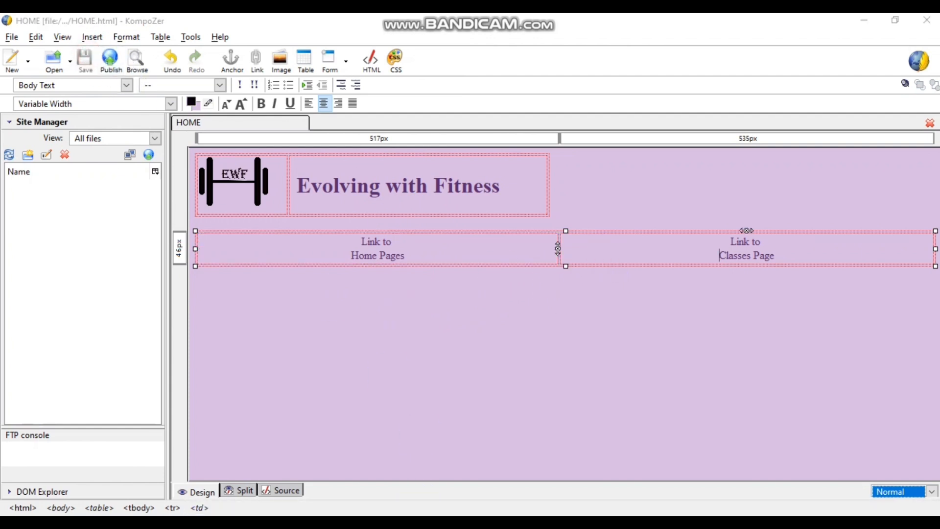
# - Check the borderless links in Chrome's HOME preview against the PDF, then return to KompoZer
pyautogui.click(455, 463)
pyautogui.click(245, 31)
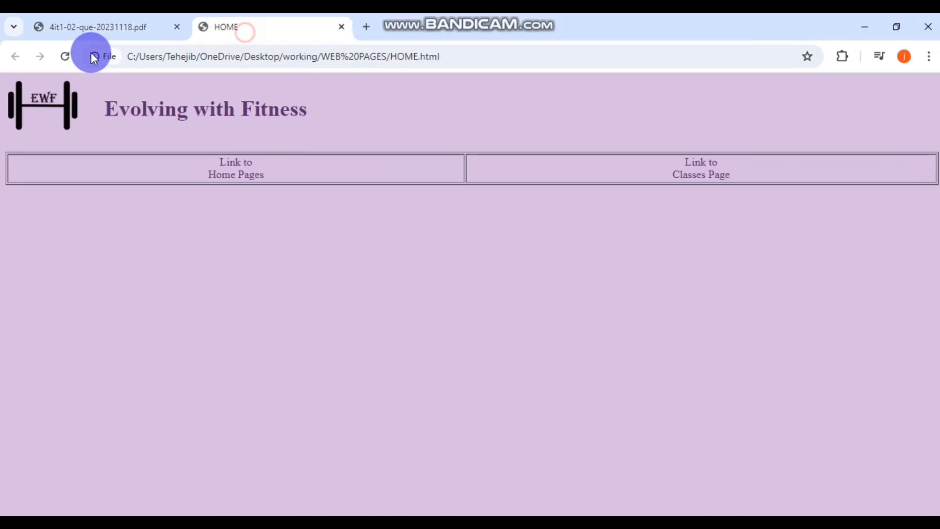
pyautogui.click(65, 57)
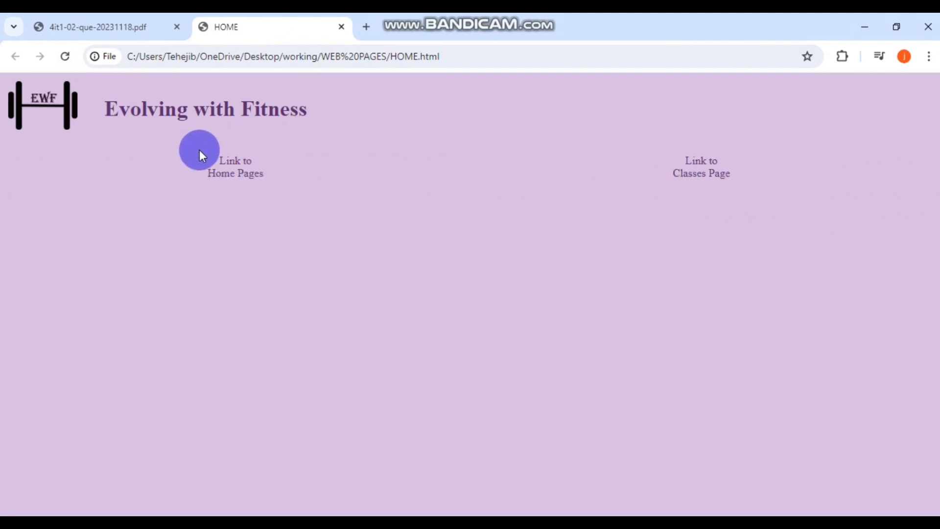
pyautogui.click(131, 27)
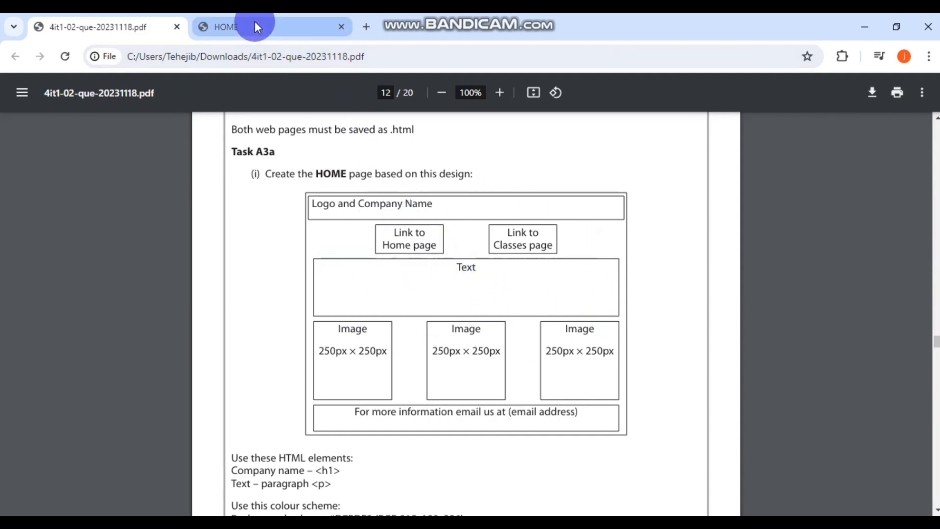
pyautogui.moveTo(254, 26)
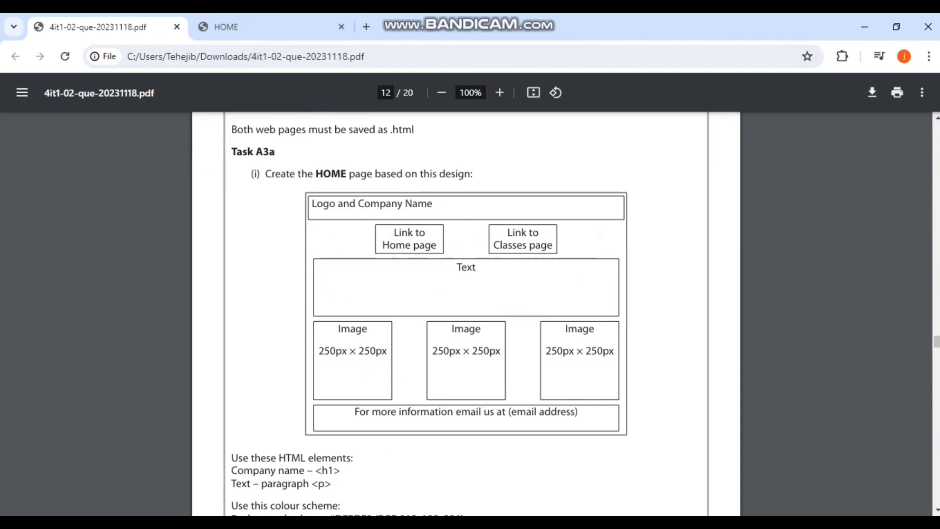
pyautogui.click(495, 523)
pyautogui.click(421, 335)
# - Add a centred, larger-font 'TEXT' line below the link table
pyautogui.click(221, 280)
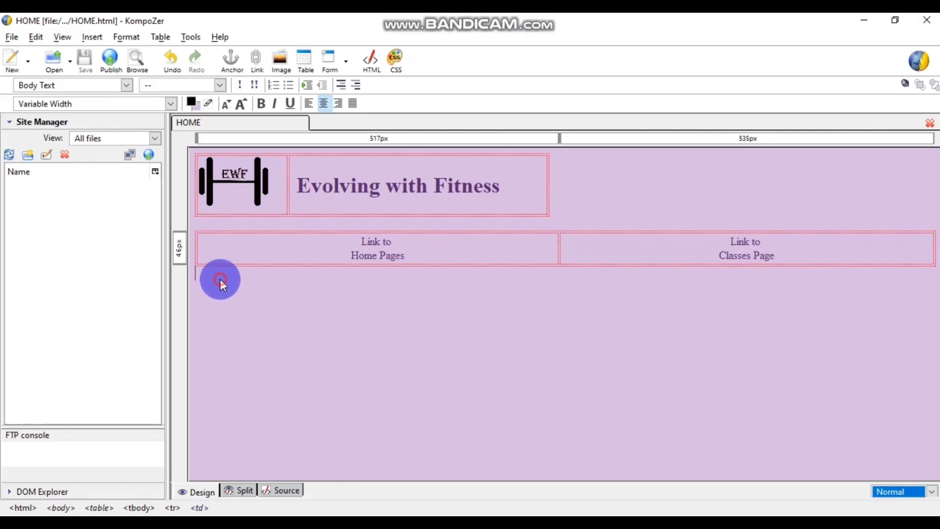
pyautogui.press('Return')
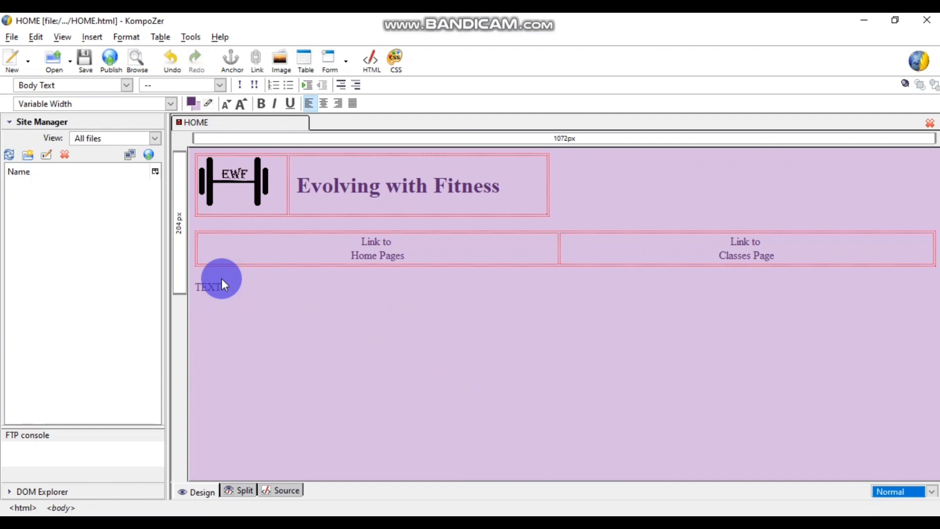
pyautogui.moveTo(236, 287); pyautogui.dragTo(184, 283)
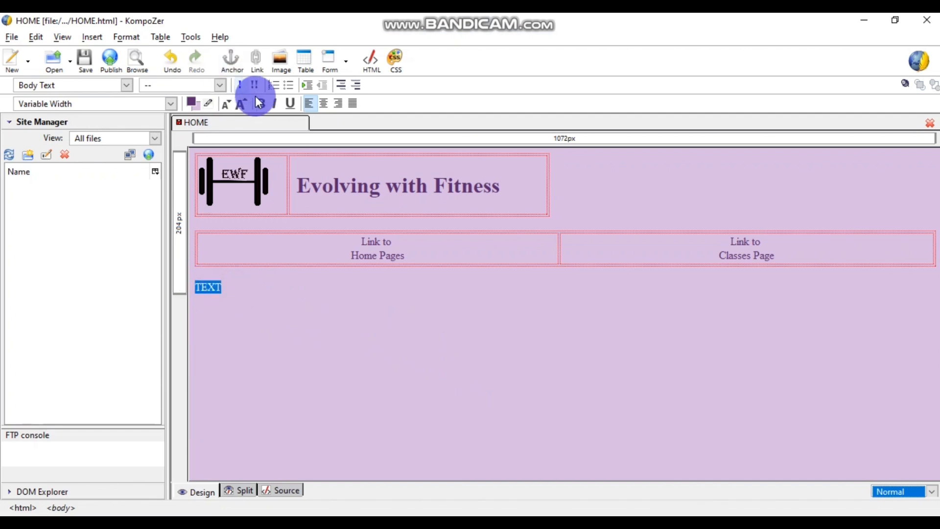
pyautogui.click(323, 103)
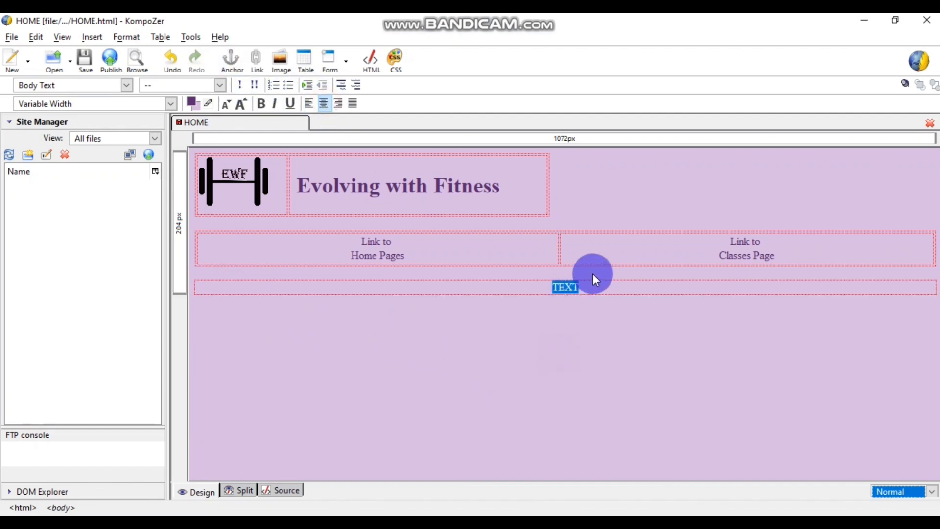
pyautogui.moveTo(583, 288); pyautogui.dragTo(550, 294)
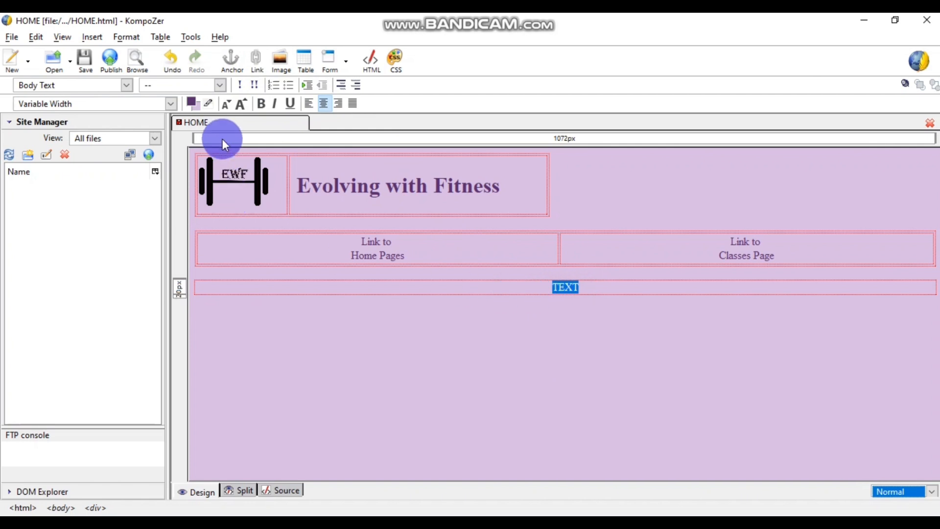
pyautogui.click(240, 104)
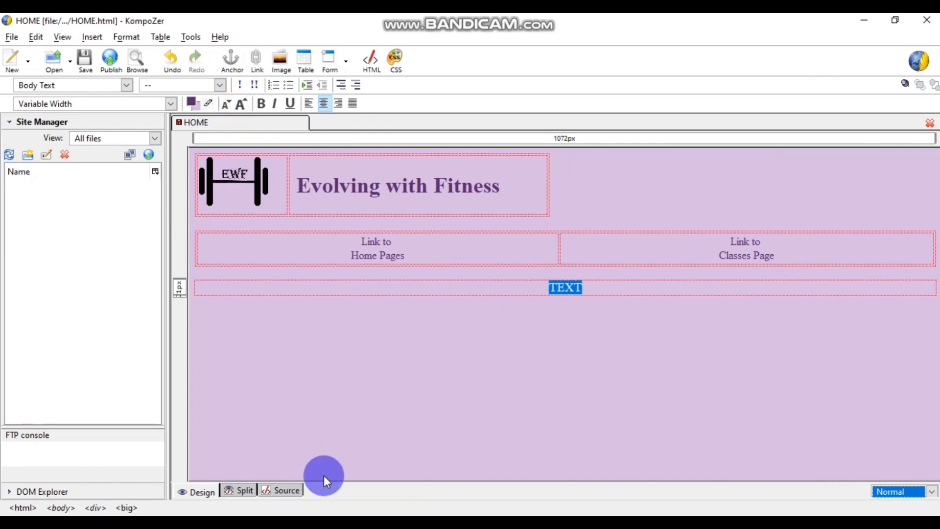
# - Look over the assignment PDF in Chrome before returning to the editor
pyautogui.click(385, 525)
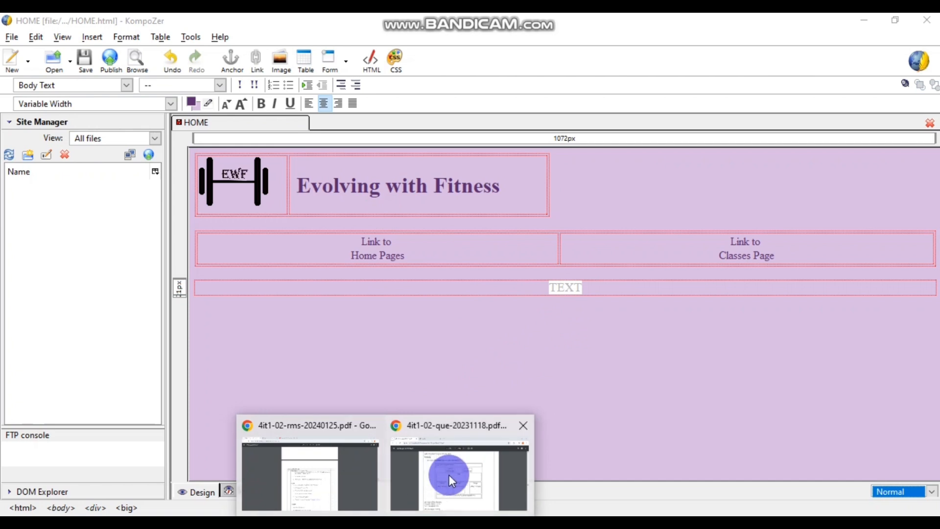
pyautogui.click(448, 475)
pyautogui.scroll(-3, 314, 387)
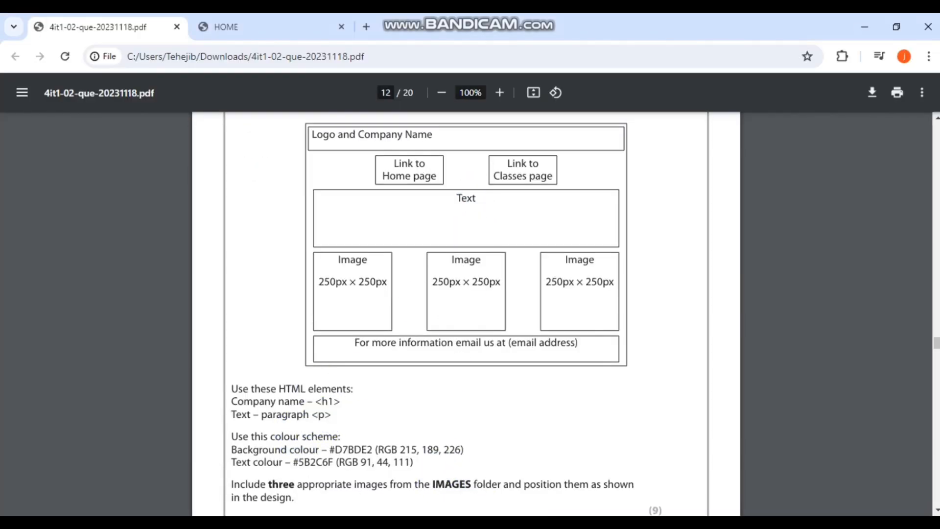
pyautogui.click(437, 524)
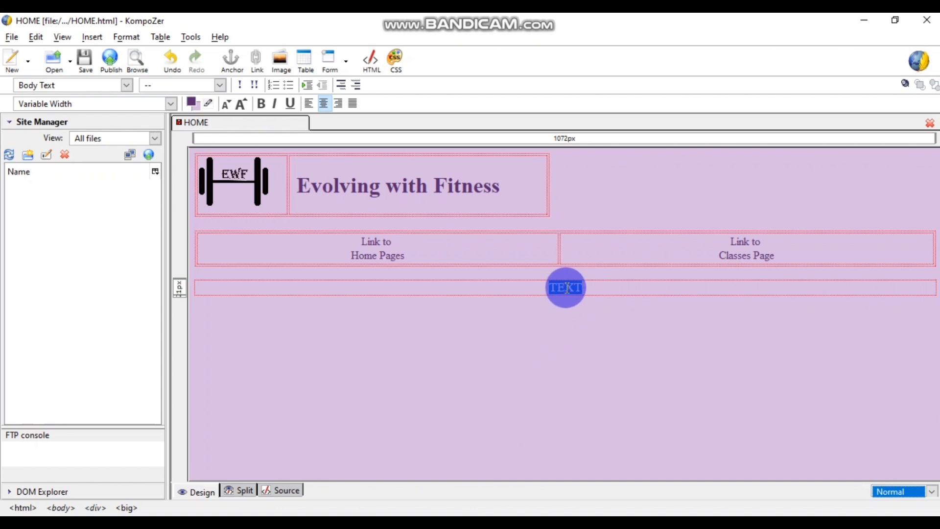
# - In Split view, change <big>TEXT</big> to <p>TEXT</p> in the source and save
pyautogui.click(245, 491)
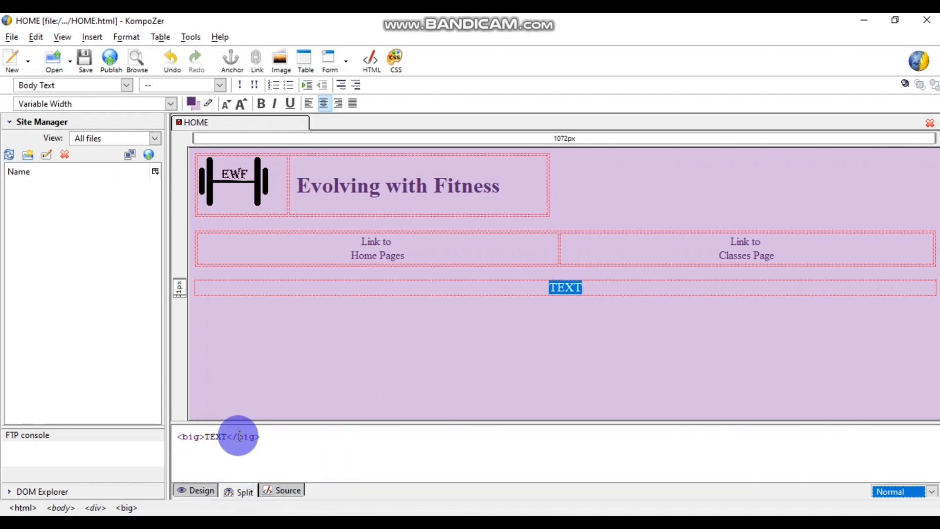
pyautogui.doubleClick(194, 437)
pyautogui.click(200, 436)
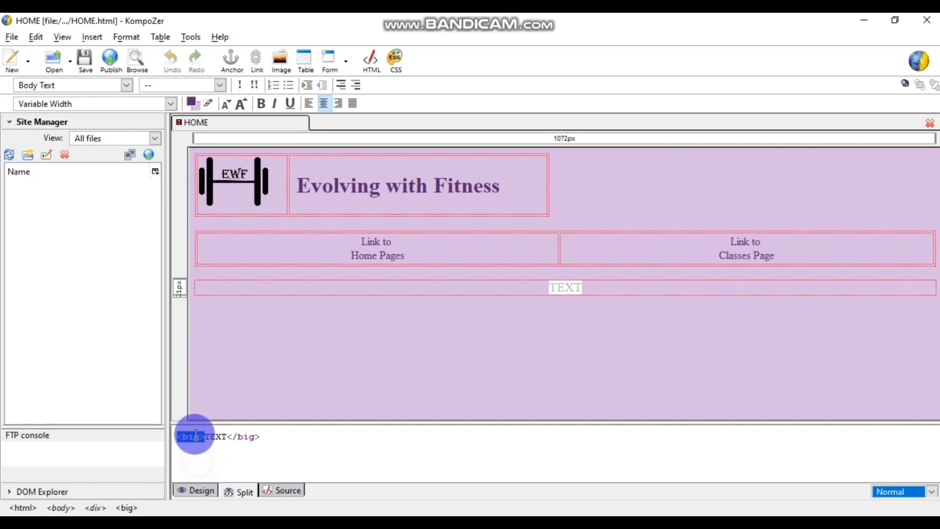
pyautogui.press('BackSpace')
pyautogui.press('BackSpace')
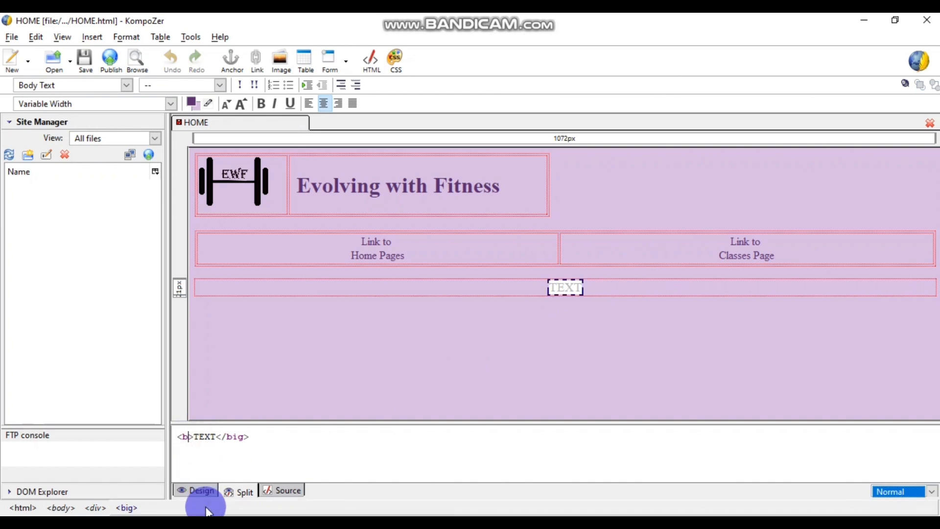
pyautogui.click(243, 436)
pyautogui.press('BackSpace')
pyautogui.press('BackSpace')
pyautogui.press('BackSpace')
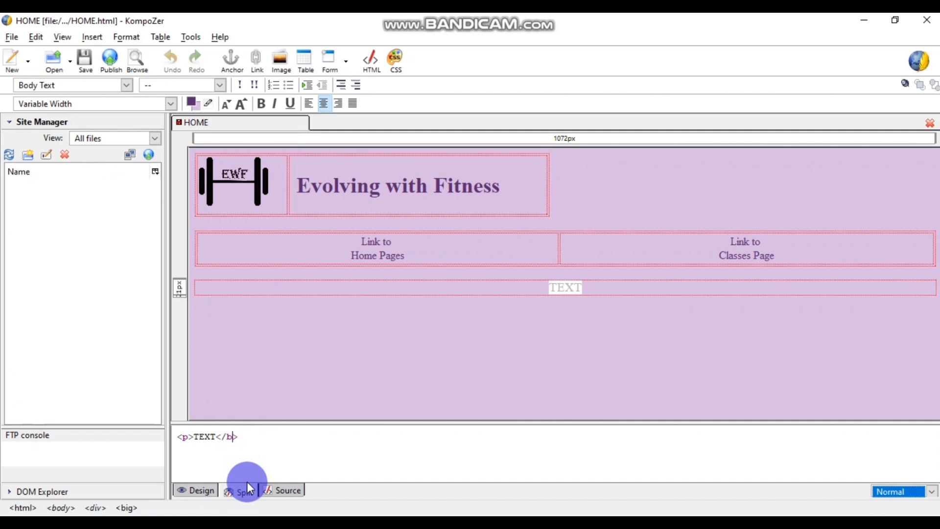
pyautogui.write('p')
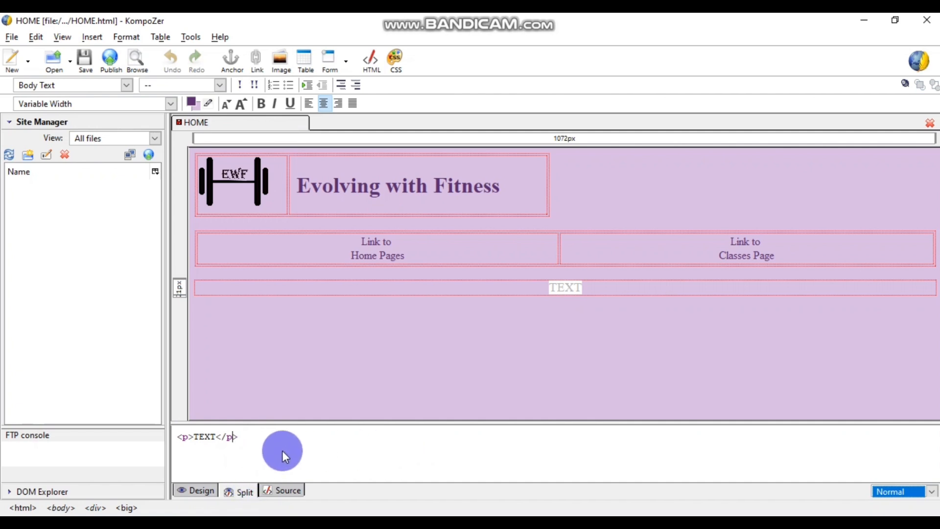
pyautogui.click(84, 59)
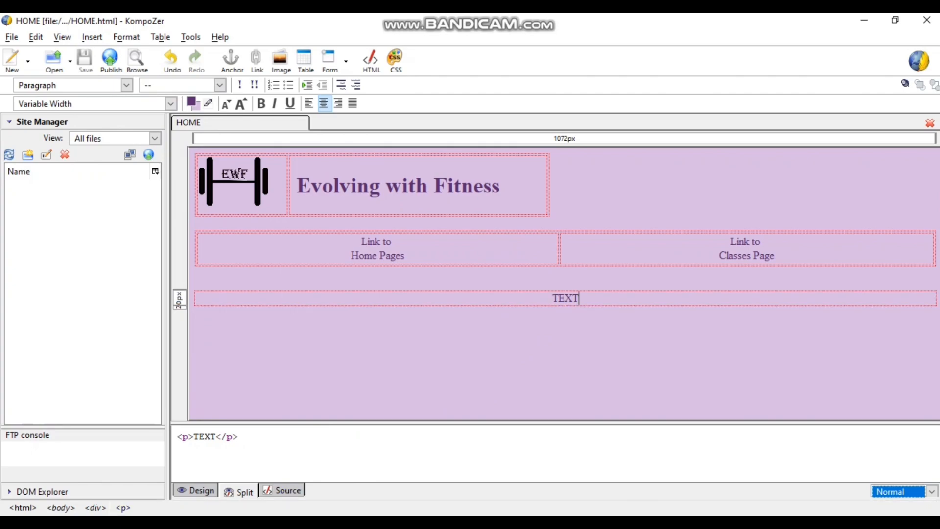
# - Bring up Chrome's HOME page preview
pyautogui.moveTo(386, 523)
pyautogui.click(419, 466)
pyautogui.click(252, 34)
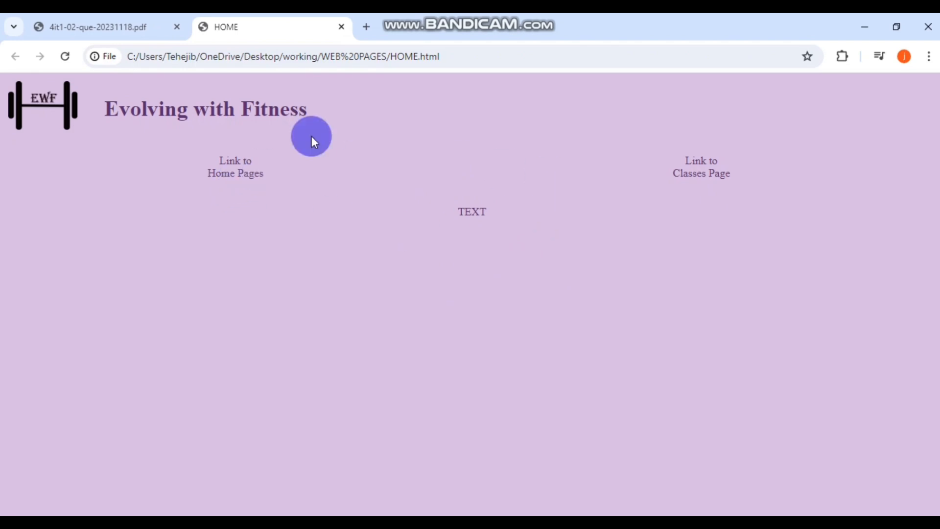
# - Check the PDF's page 12 layout for the three 250×250 image slots, then return to KompoZer
pyautogui.click(102, 31)
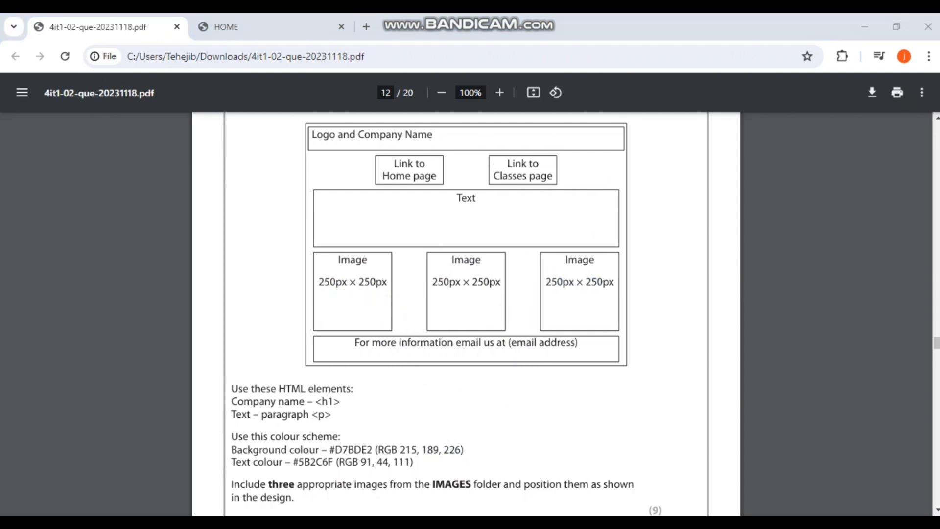
pyautogui.hotkey('alt', 'Tab')
# - Add two empty lines below TEXT and go back to the Design view
pyautogui.click(326, 337)
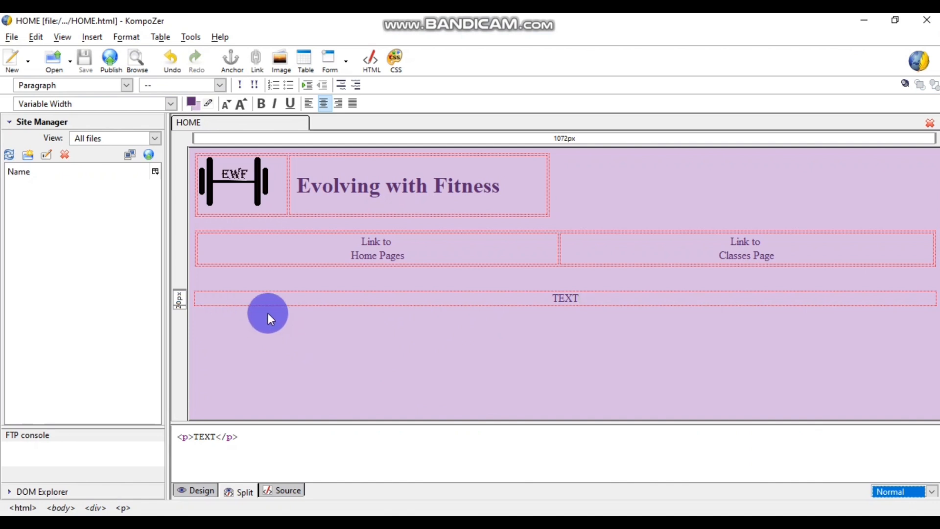
pyautogui.press('Return')
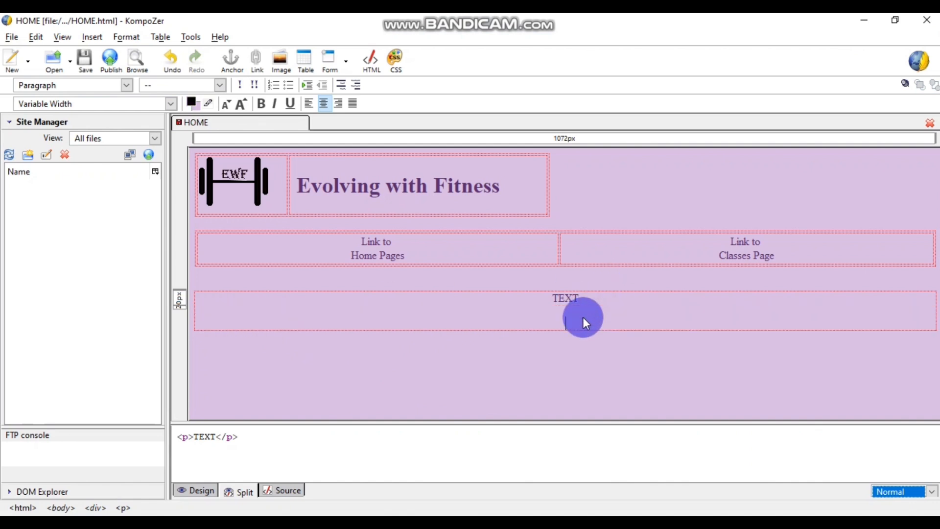
pyautogui.press('Return')
pyautogui.press('Return')
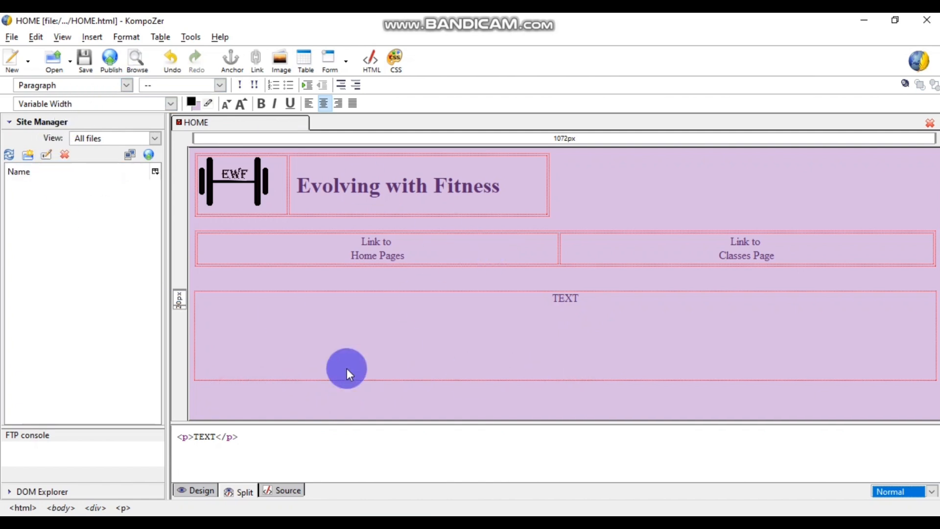
pyautogui.click(195, 490)
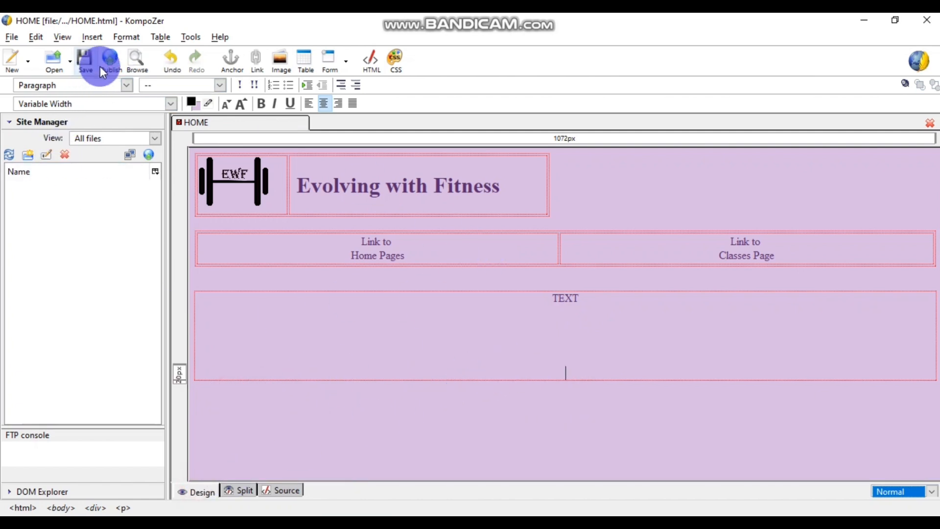
# - Insert a one-row, three-column table below TEXT
pyautogui.click(159, 36)
pyautogui.moveTo(178, 54)
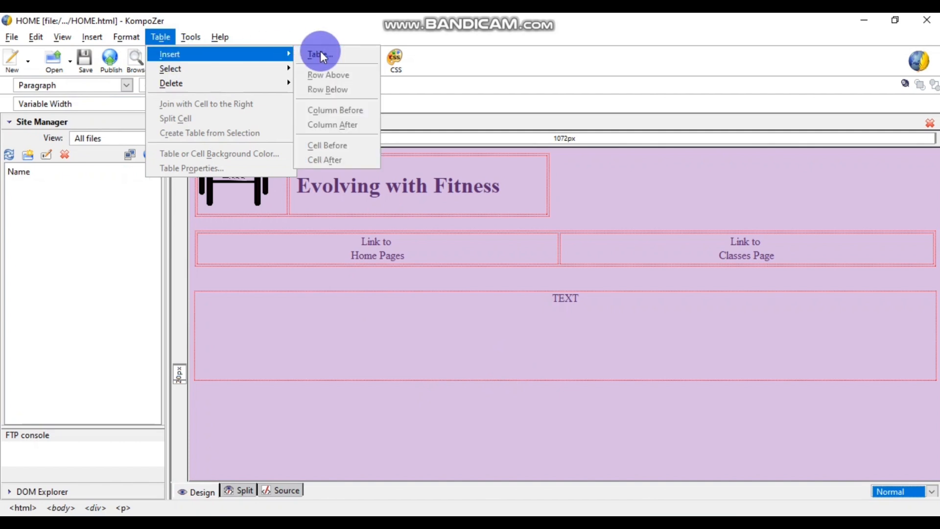
pyautogui.click(322, 56)
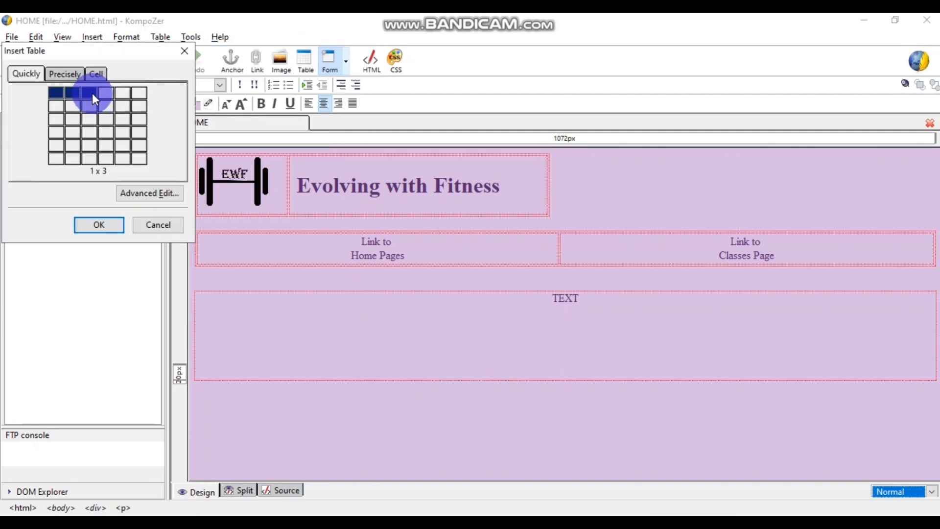
pyautogui.click(92, 93)
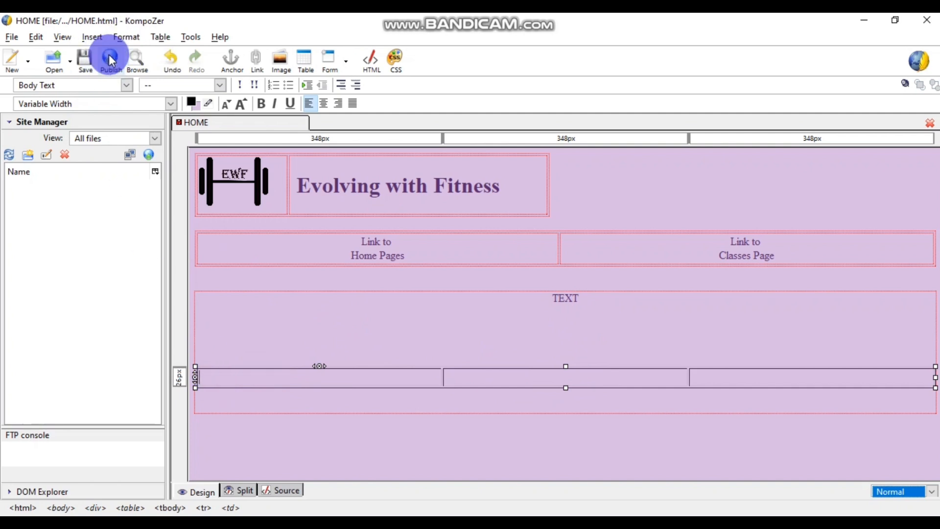
pyautogui.click(92, 37)
# - Pick the first photo from Desktop > November 2023 > data files > IMAGES, with no alt text
pyautogui.click(96, 57)
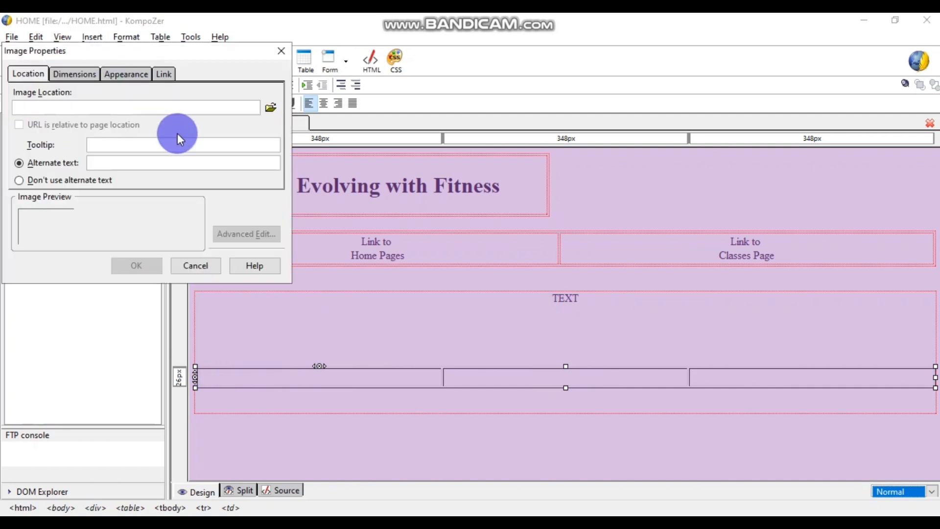
pyautogui.click(271, 108)
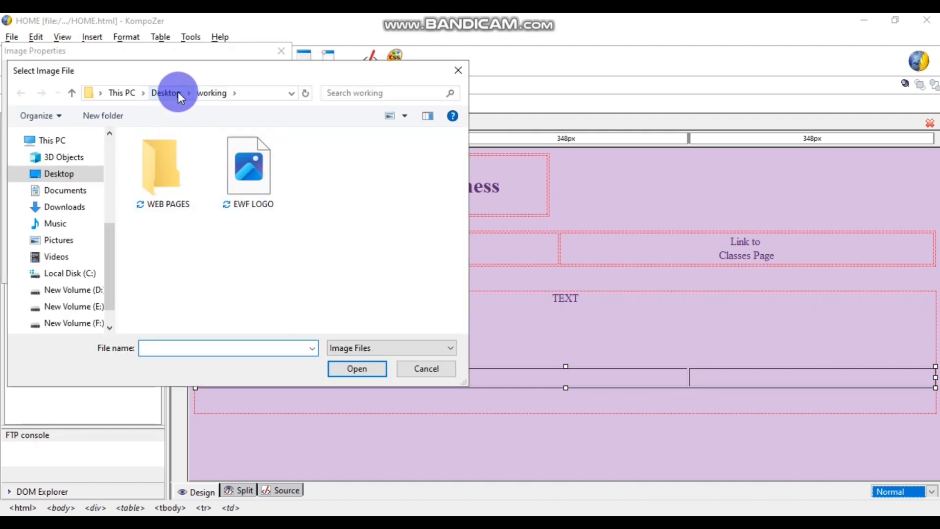
pyautogui.click(177, 93)
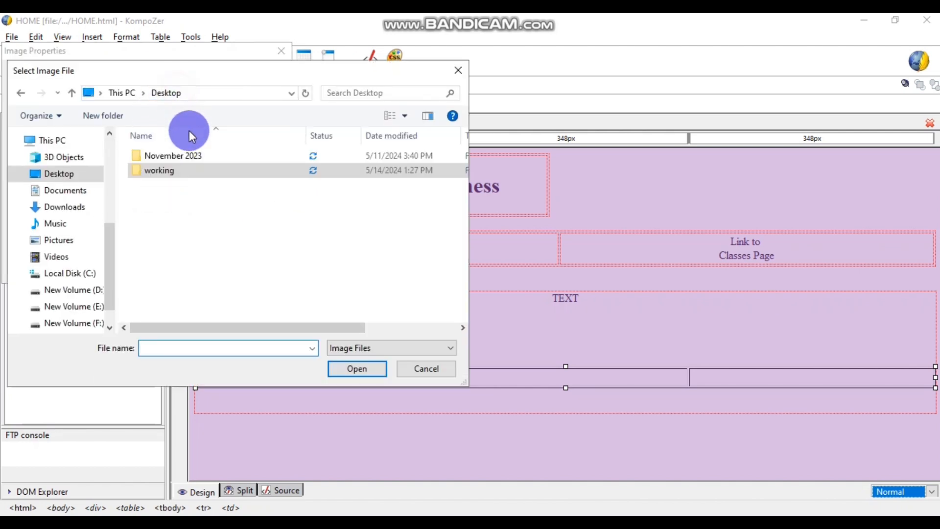
pyautogui.doubleClick(164, 156)
pyautogui.doubleClick(176, 160)
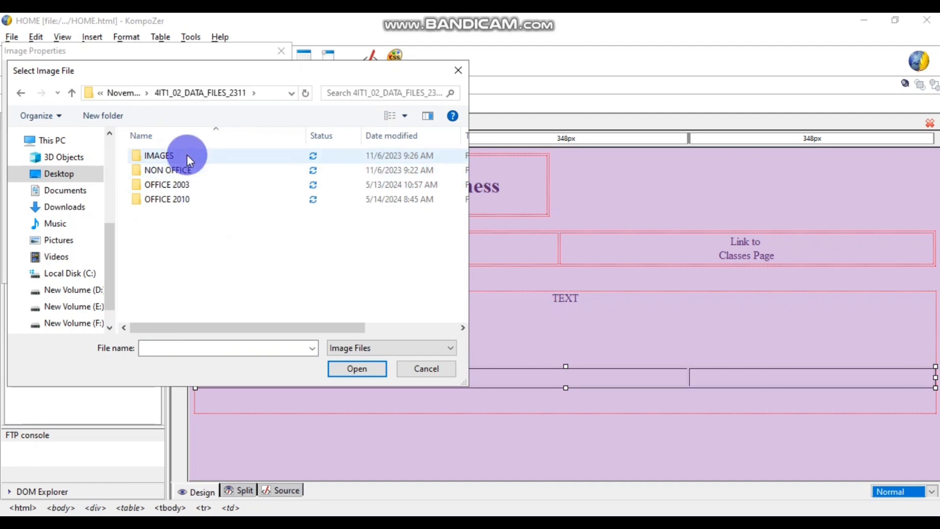
pyautogui.doubleClick(187, 155)
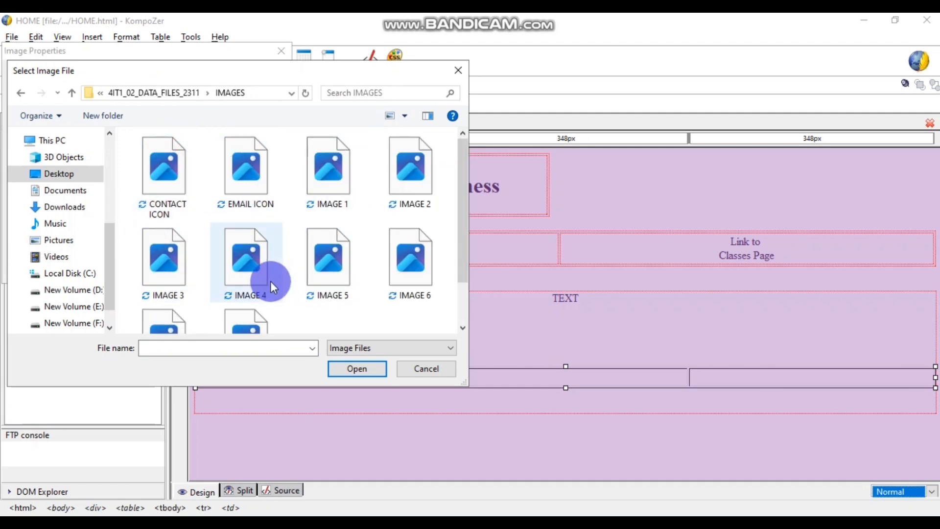
pyautogui.click(323, 181)
pyautogui.click(356, 368)
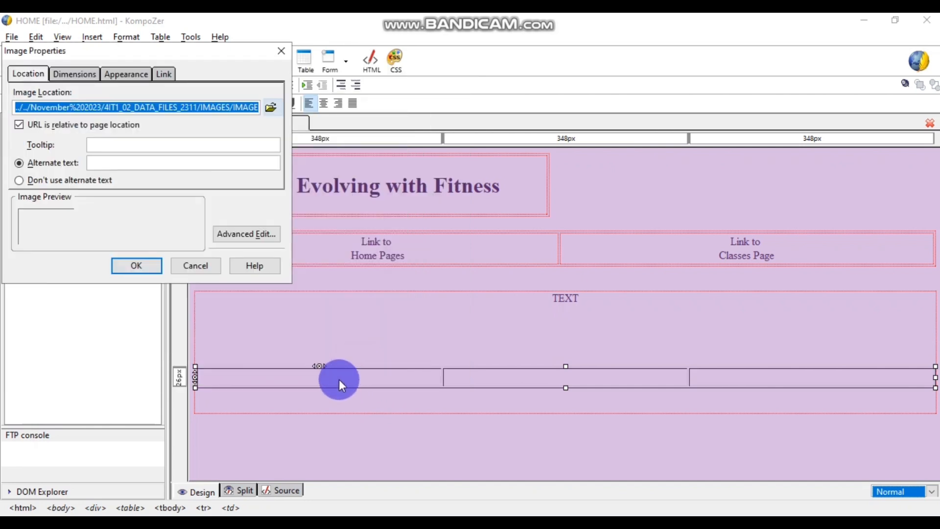
pyautogui.click(101, 180)
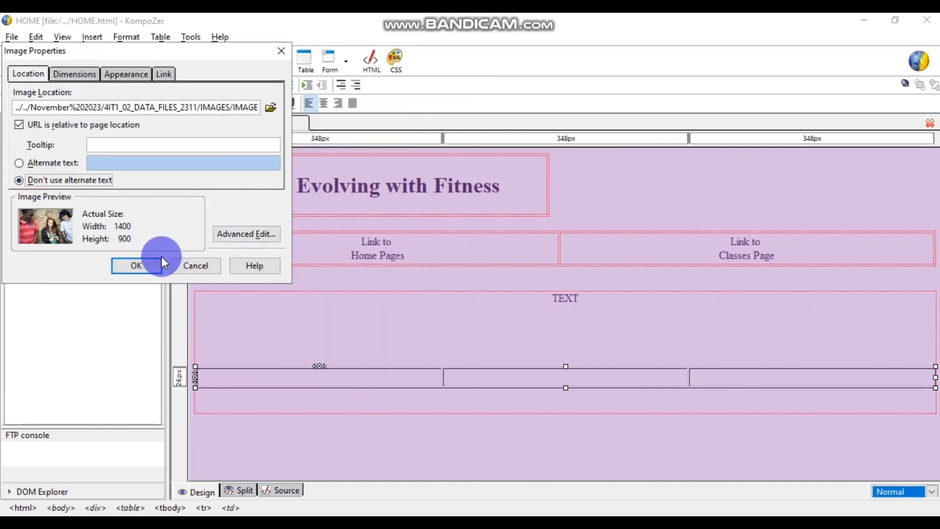
# - Size the photo to a custom 250 × 250 with proportions unlocked and insert it
pyautogui.click(74, 73)
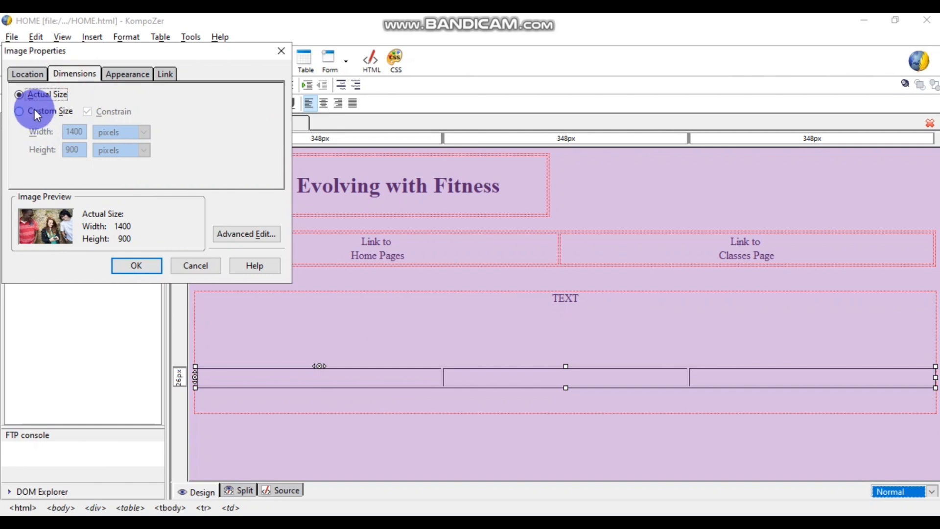
pyautogui.click(34, 111)
pyautogui.click(87, 112)
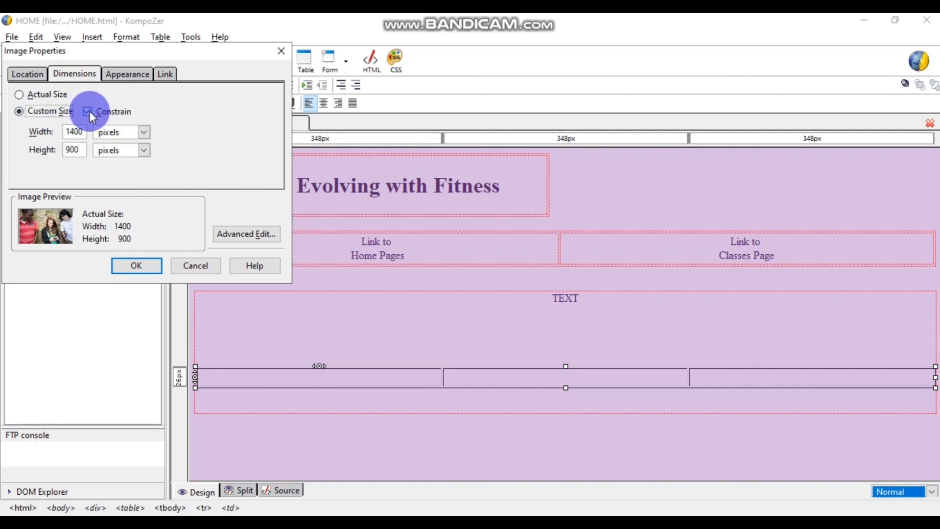
pyautogui.click(90, 111)
pyautogui.doubleClick(69, 132)
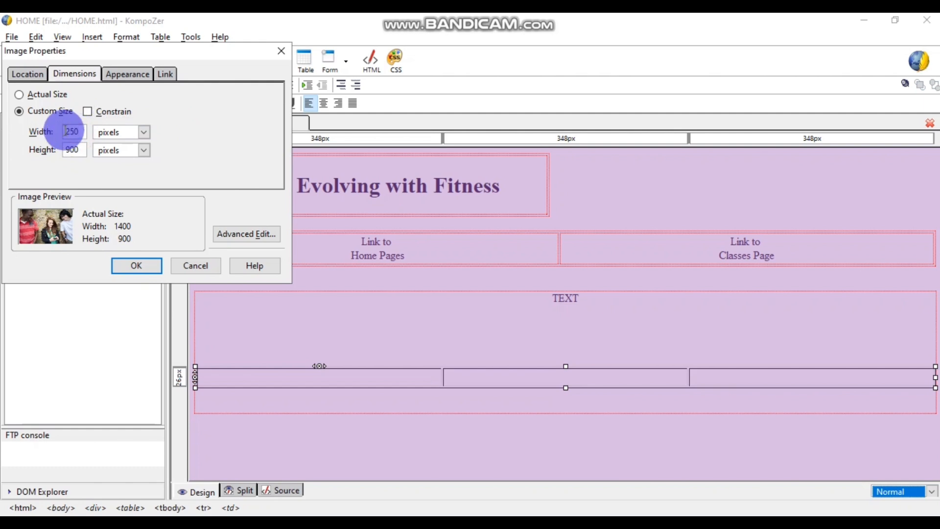
pyautogui.moveTo(79, 151); pyautogui.dragTo(61, 154)
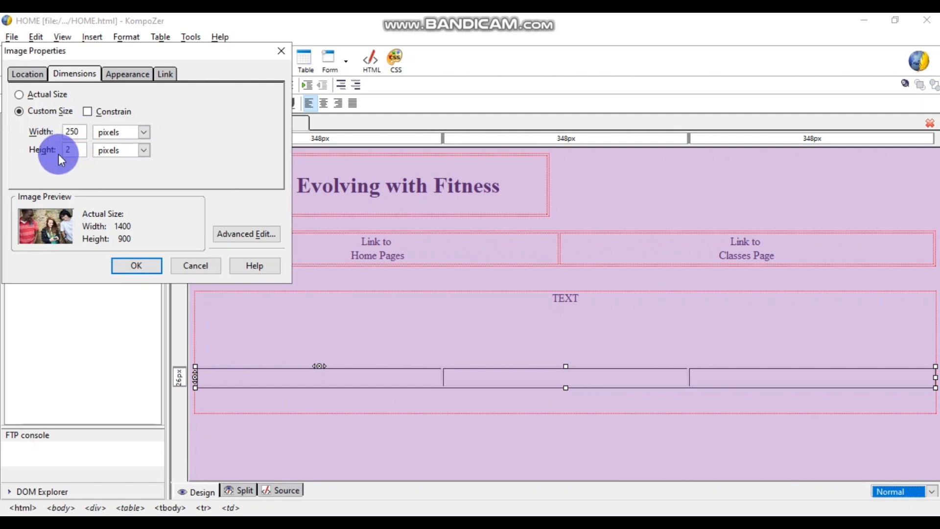
pyautogui.write('250')
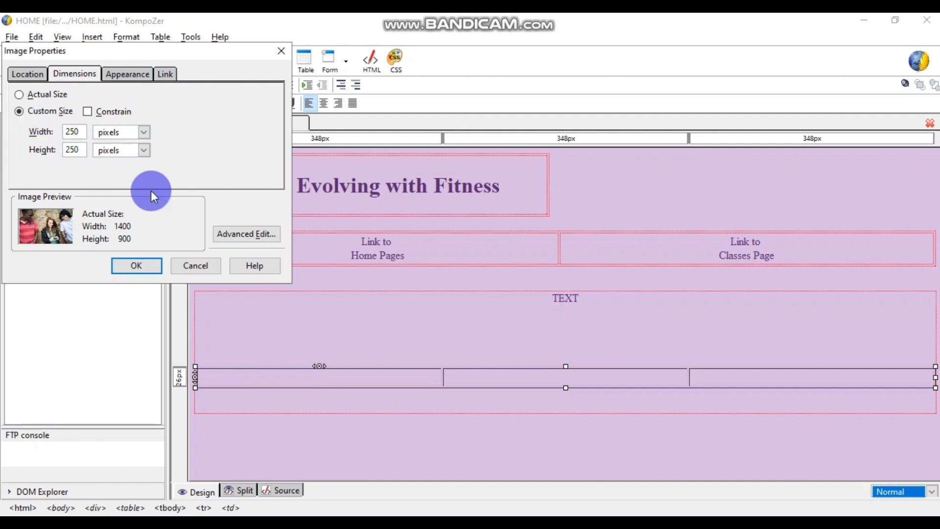
pyautogui.click(142, 266)
pyautogui.scroll(-4, 421, 273)
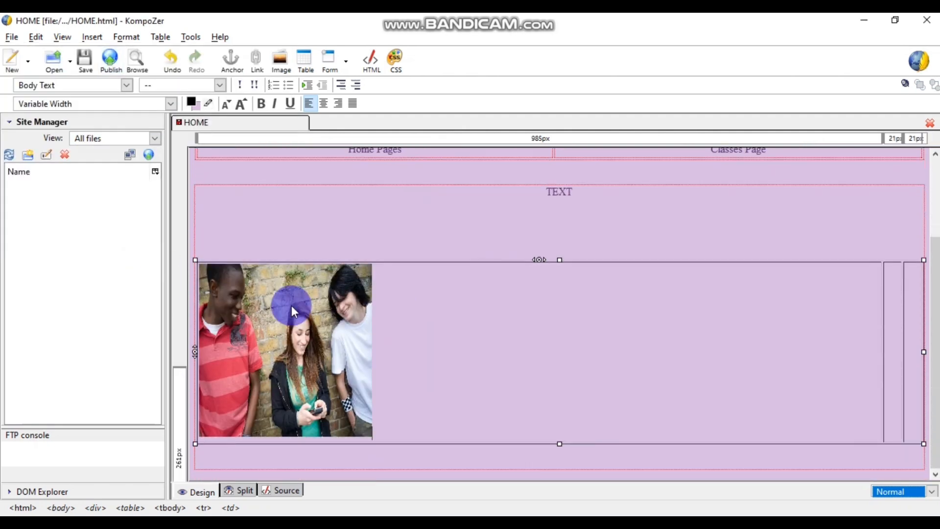
# - Choose IMAGE 2 for the second table cell, with no alt text
pyautogui.click(897, 312)
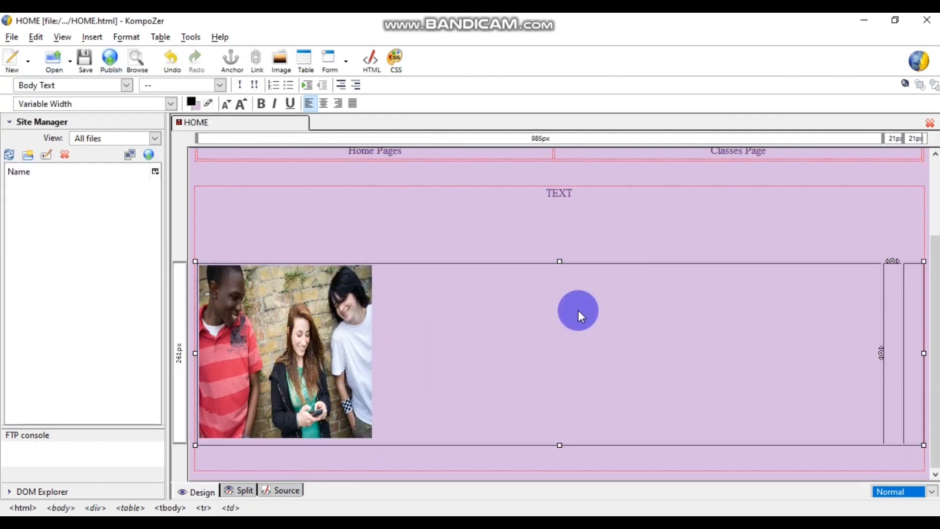
pyautogui.click(92, 37)
pyautogui.click(118, 57)
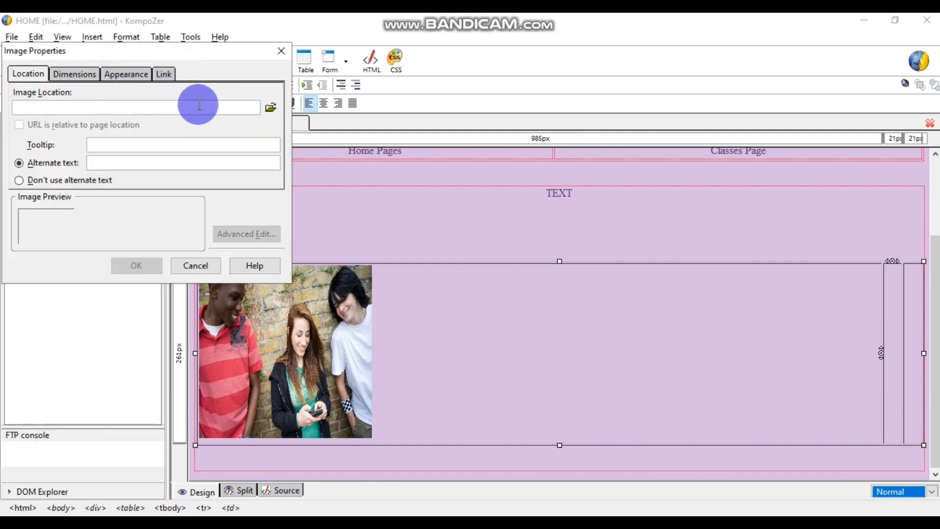
pyautogui.click(269, 108)
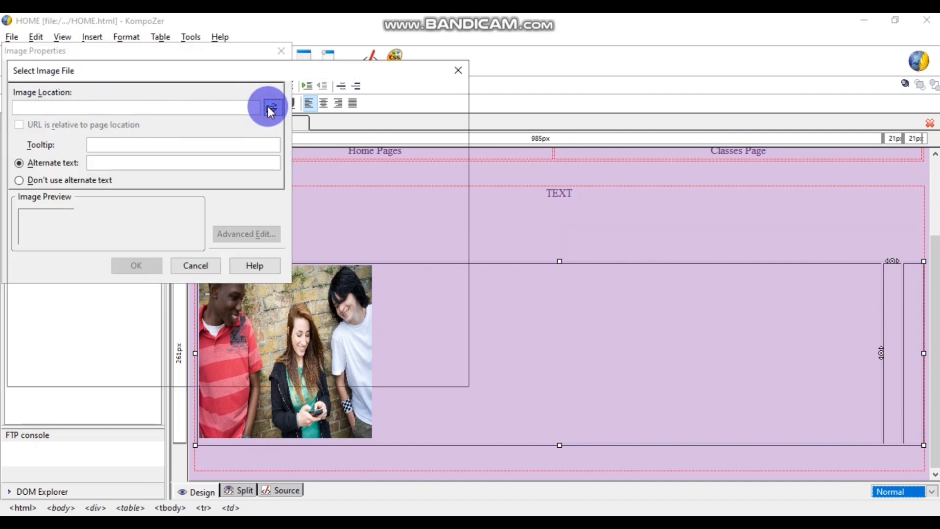
pyautogui.click(399, 182)
pyautogui.click(356, 369)
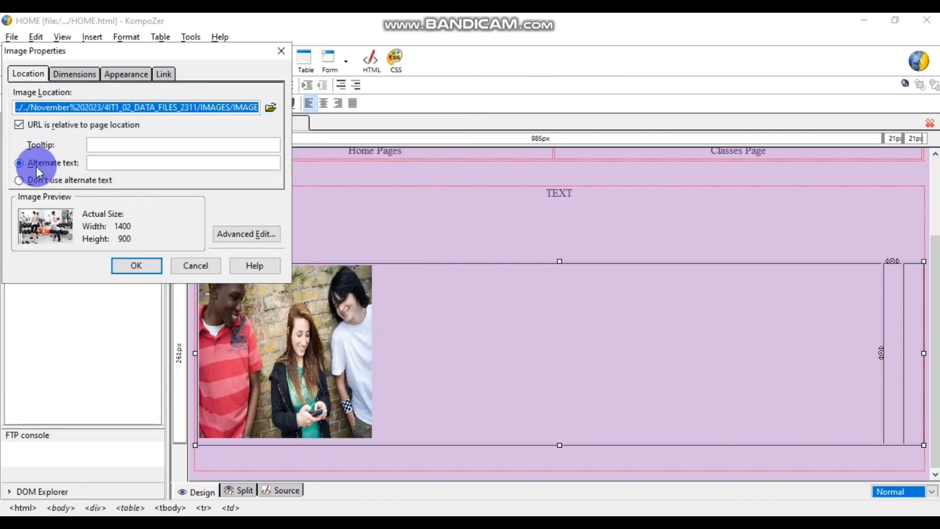
pyautogui.click(20, 179)
# - Give the gym photo a custom 250 × 250 size, unconstrained, and insert it
pyautogui.click(74, 73)
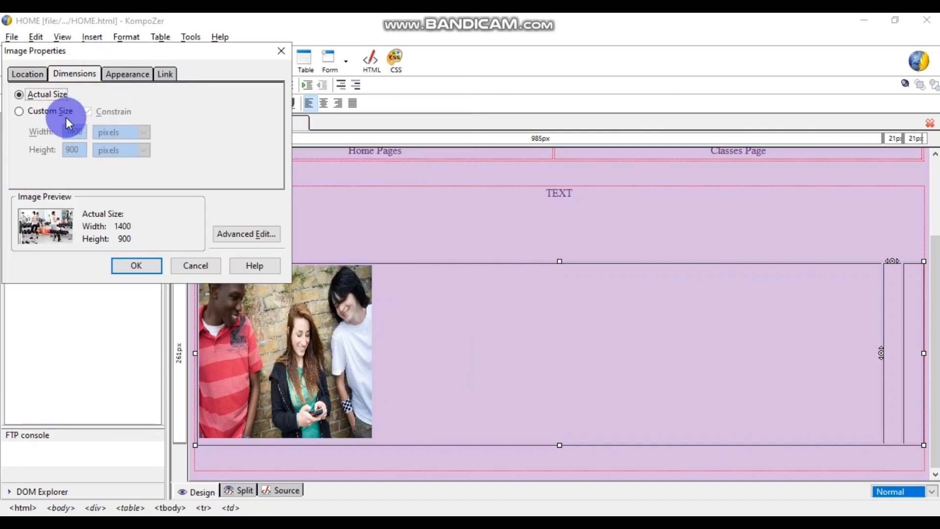
pyautogui.click(49, 111)
pyautogui.click(88, 112)
pyautogui.moveTo(89, 131); pyautogui.dragTo(55, 132)
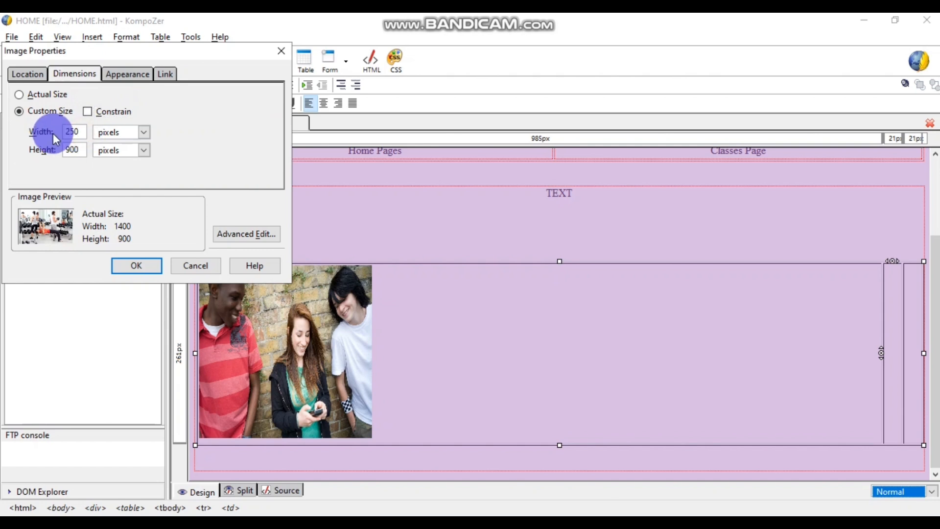
pyautogui.moveTo(81, 131); pyautogui.dragTo(59, 149)
pyautogui.write('250')
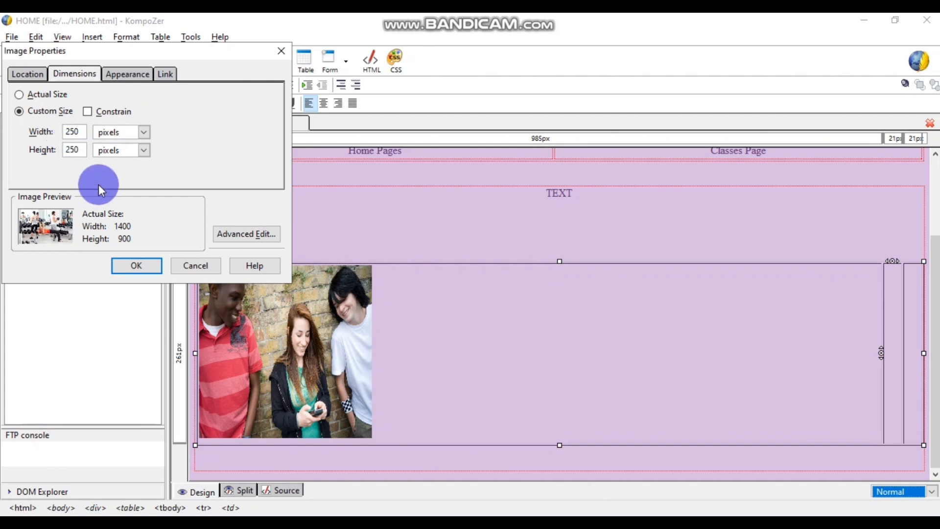
pyautogui.click(142, 266)
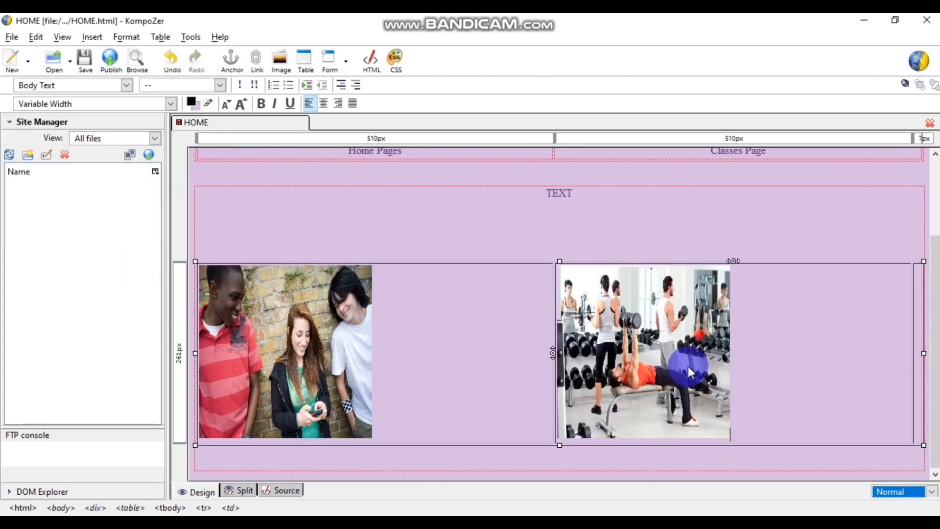
pyautogui.click(910, 323)
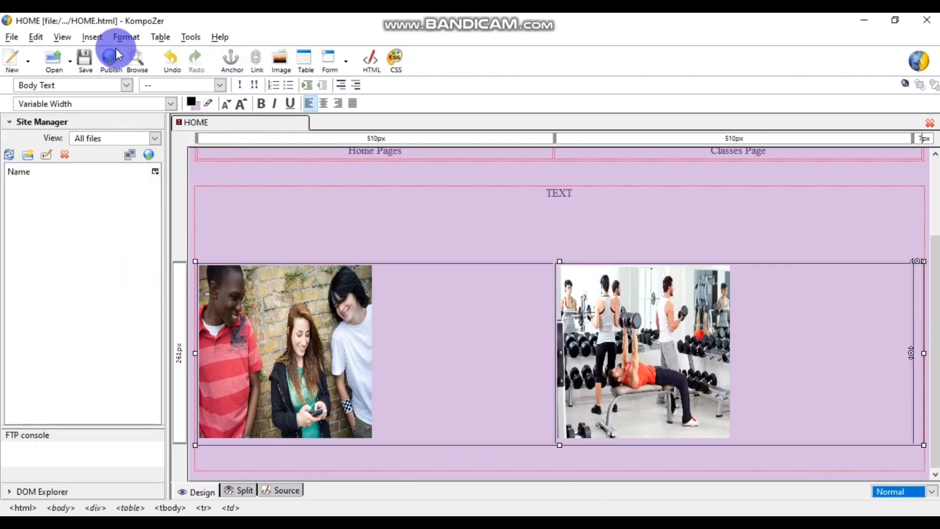
# - Choose IMAGE 3 for the third cell, with no alt text
pyautogui.click(92, 37)
pyautogui.click(105, 54)
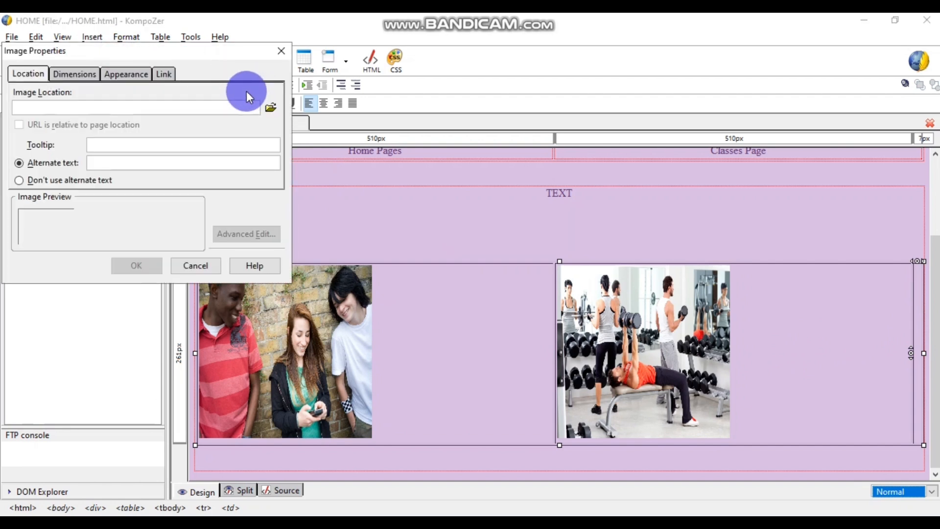
pyautogui.click(271, 107)
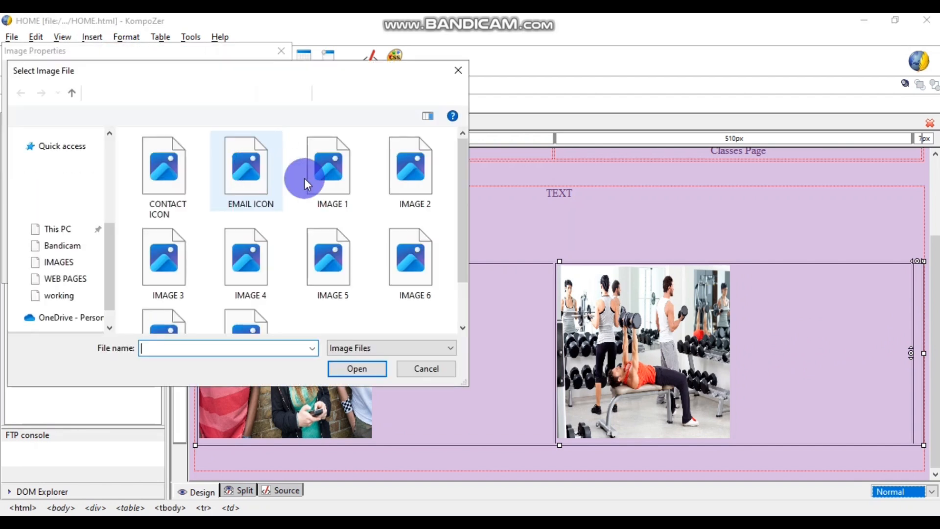
pyautogui.click(175, 263)
pyautogui.click(357, 373)
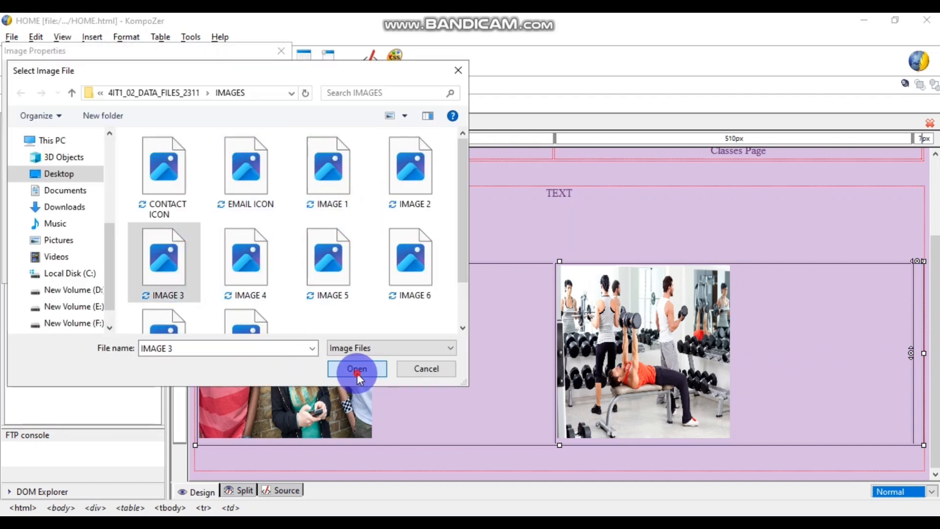
pyautogui.click(49, 179)
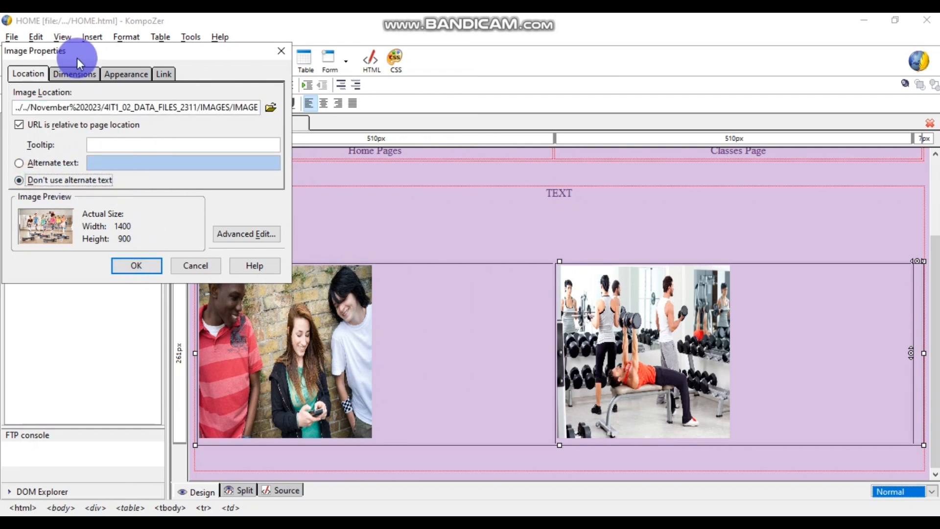
# - Set the aerobics photo to custom 250 × 250 with Constrain off and insert it
pyautogui.click(80, 74)
pyautogui.click(40, 116)
pyautogui.click(87, 111)
pyautogui.doubleClick(74, 131)
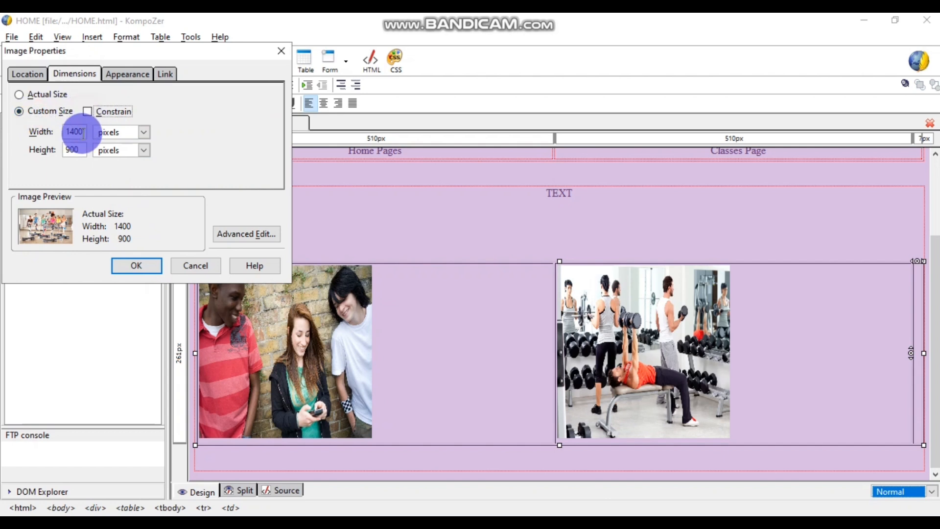
pyautogui.write('250')
pyautogui.click(76, 149)
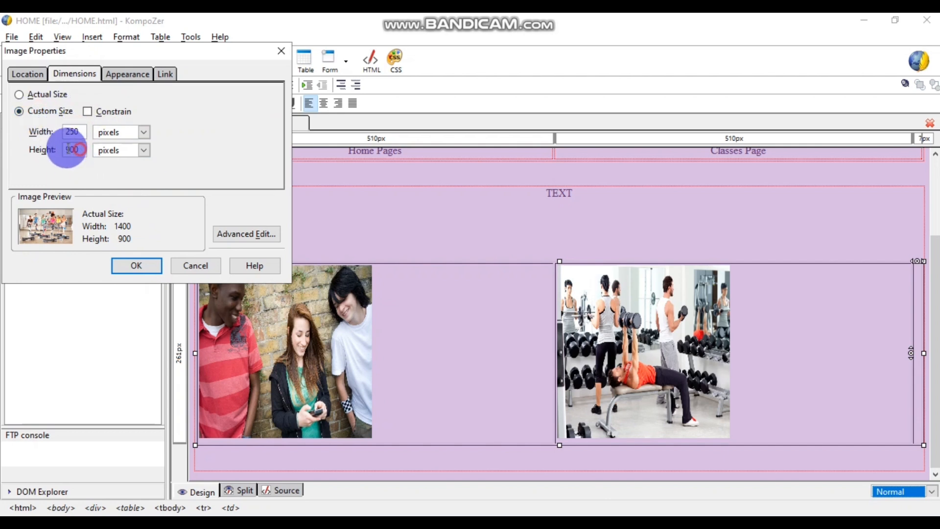
pyautogui.click(136, 265)
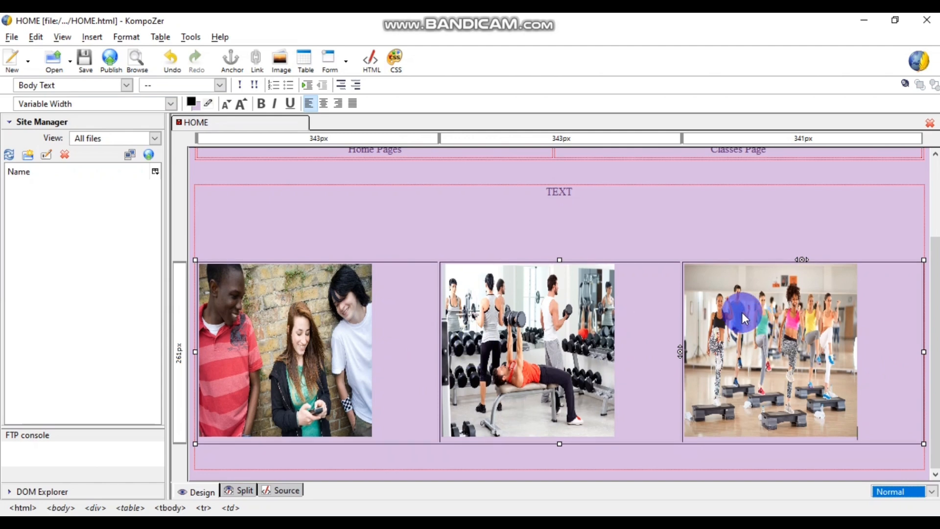
# - Centre the three-friends, gym and aerobics photos each within their table cells
pyautogui.click(240, 338)
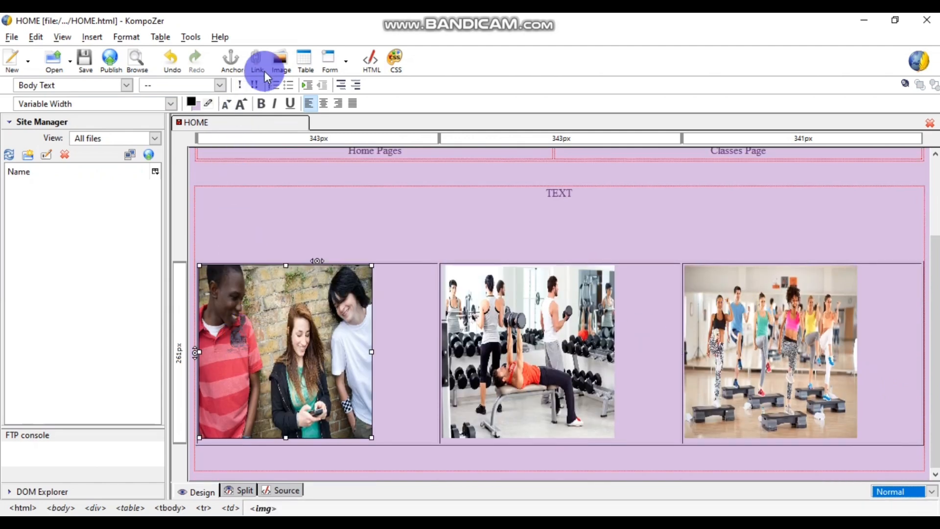
pyautogui.click(321, 104)
pyautogui.click(507, 337)
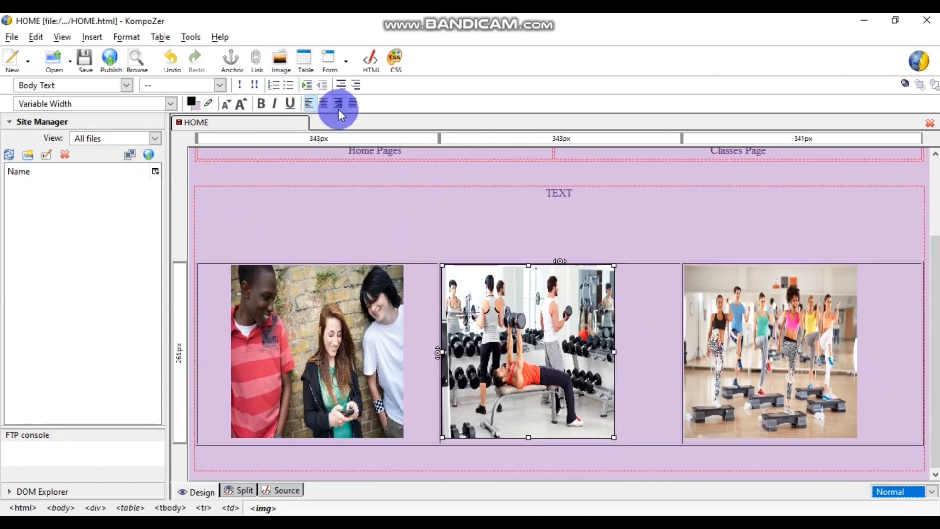
pyautogui.click(326, 106)
pyautogui.click(730, 357)
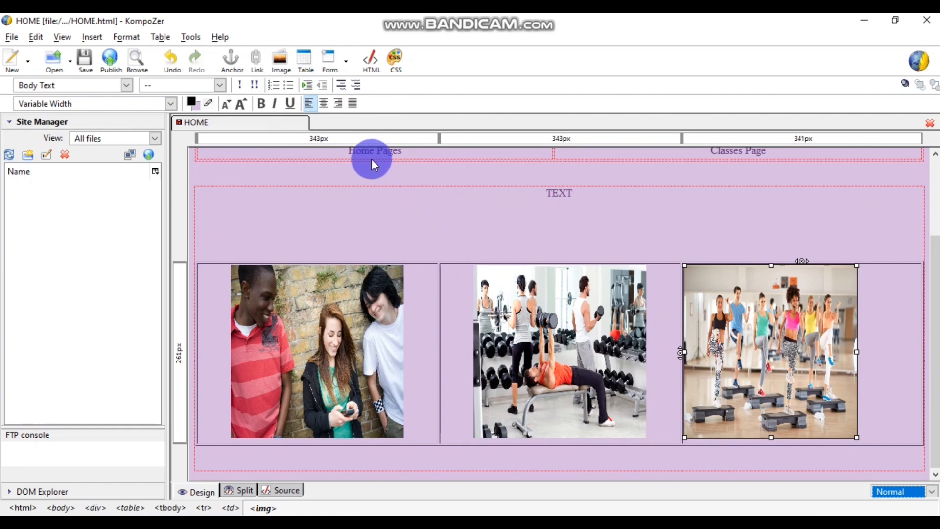
pyautogui.click(323, 105)
pyautogui.click(744, 220)
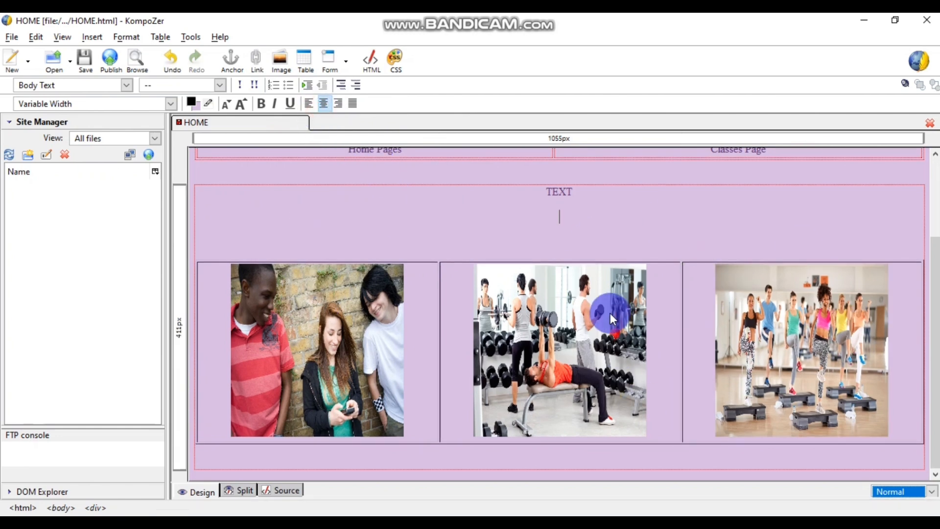
pyautogui.scroll(1, 611, 313)
pyautogui.scroll(-1, 538, 301)
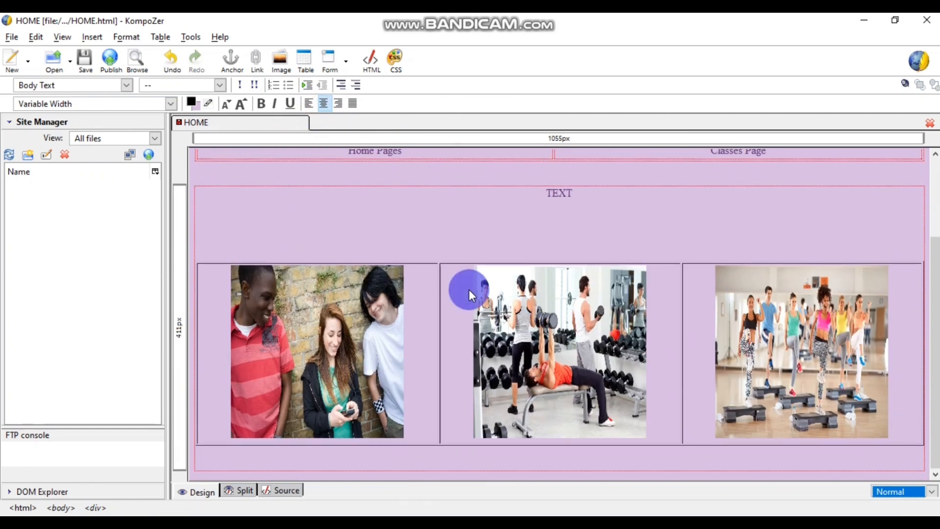
pyautogui.click(415, 296)
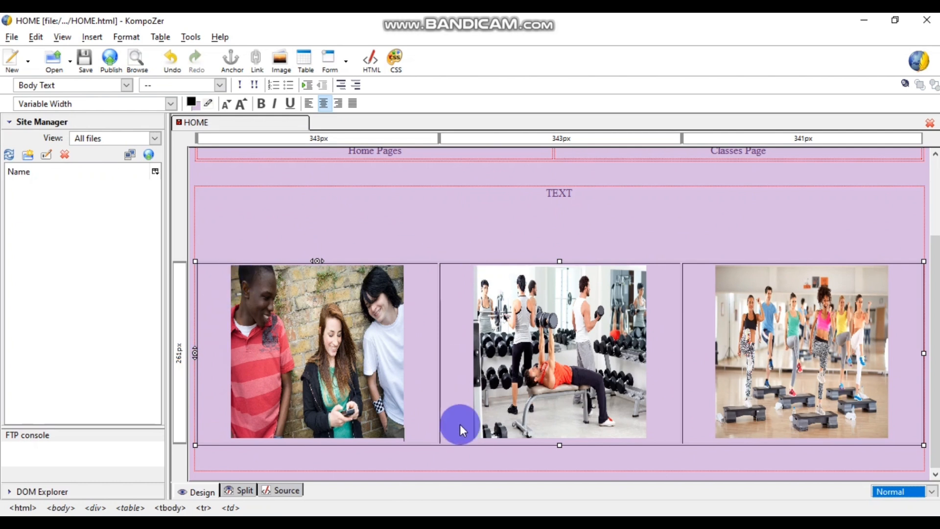
# - Set the picture table's border to 0 and save HOME.html
pyautogui.click(166, 37)
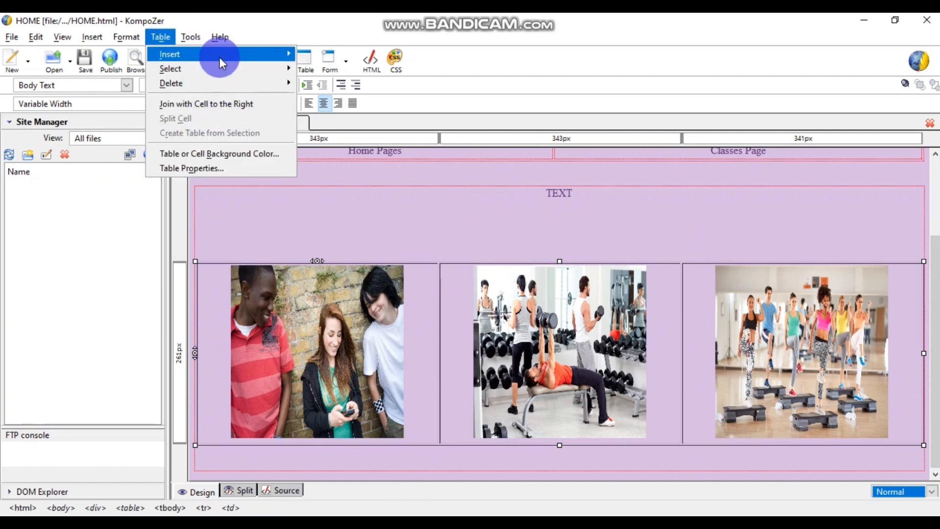
pyautogui.click(203, 170)
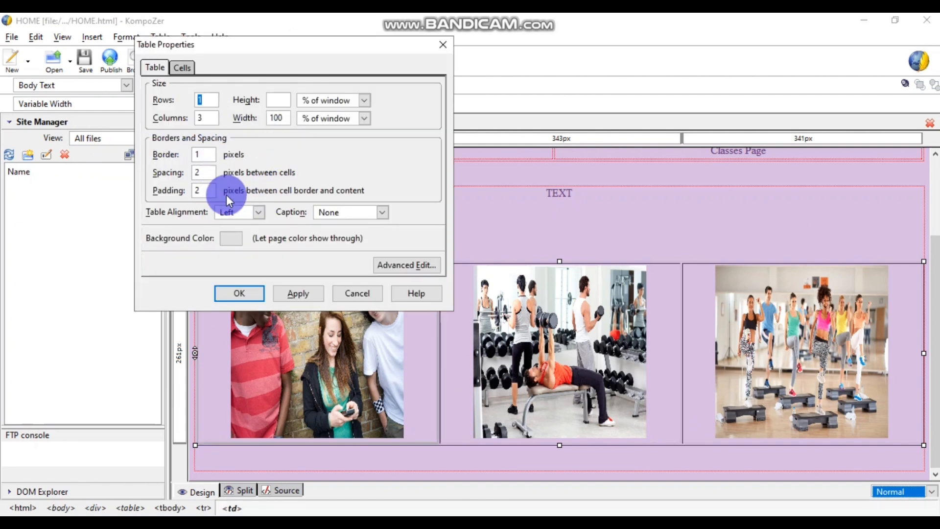
pyautogui.moveTo(200, 154); pyautogui.dragTo(188, 153)
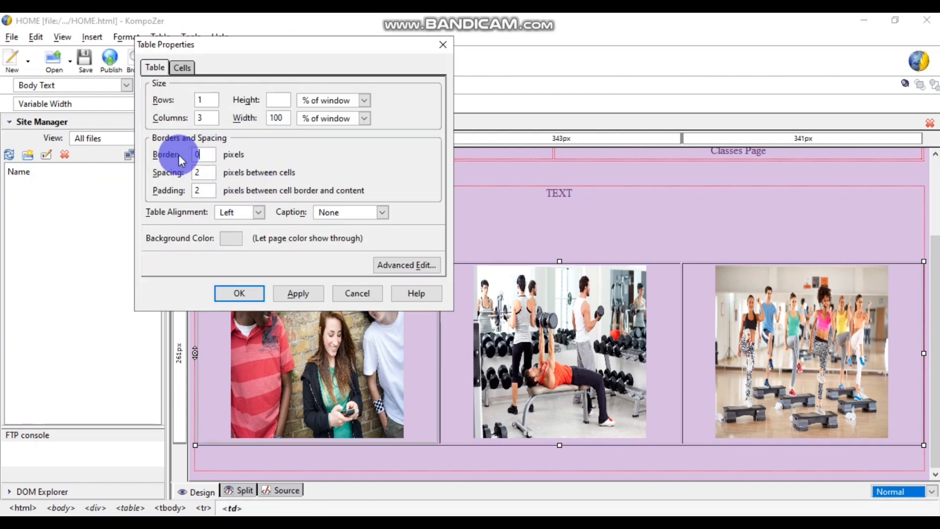
pyautogui.write('0')
pyautogui.click(239, 293)
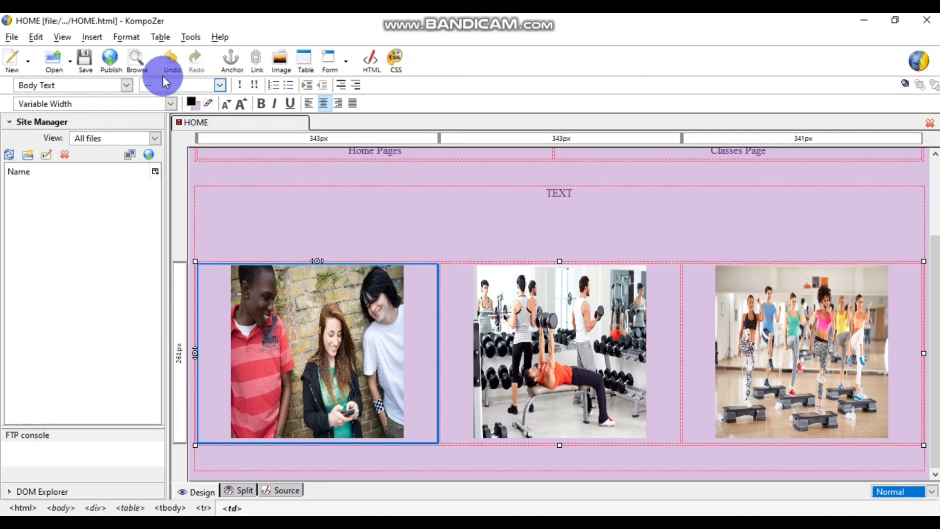
pyautogui.click(86, 59)
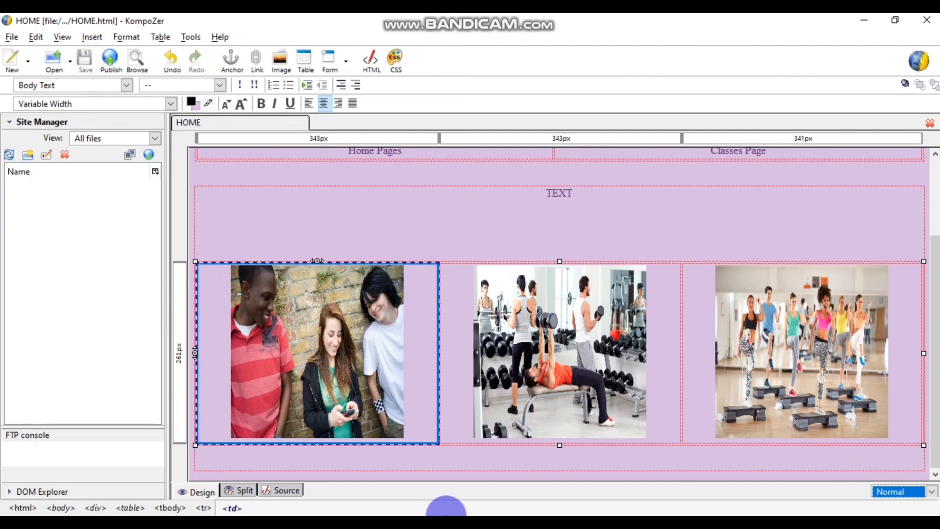
# - Reload the HOME preview in Chrome and compare its three photos under TEXT with the PDF design
pyautogui.moveTo(387, 514)
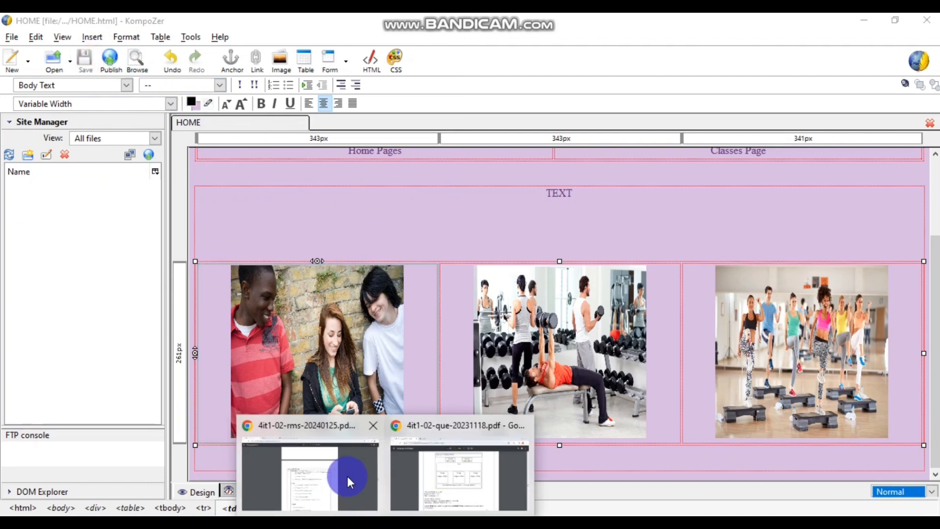
pyautogui.click(455, 485)
pyautogui.click(221, 31)
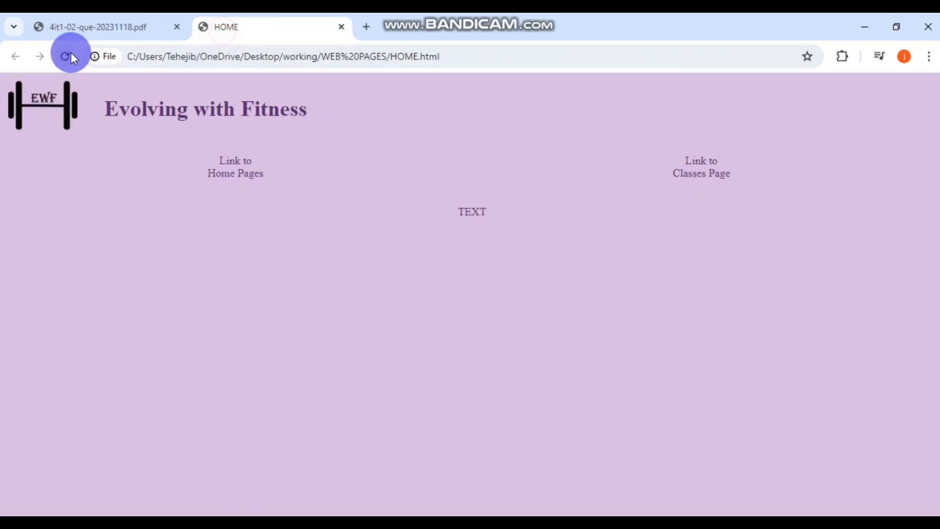
pyautogui.click(68, 53)
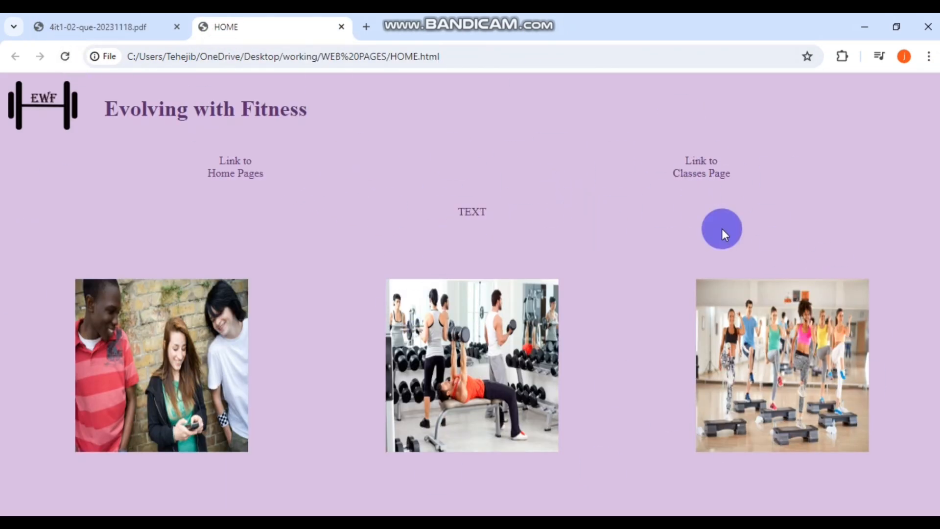
pyautogui.click(101, 27)
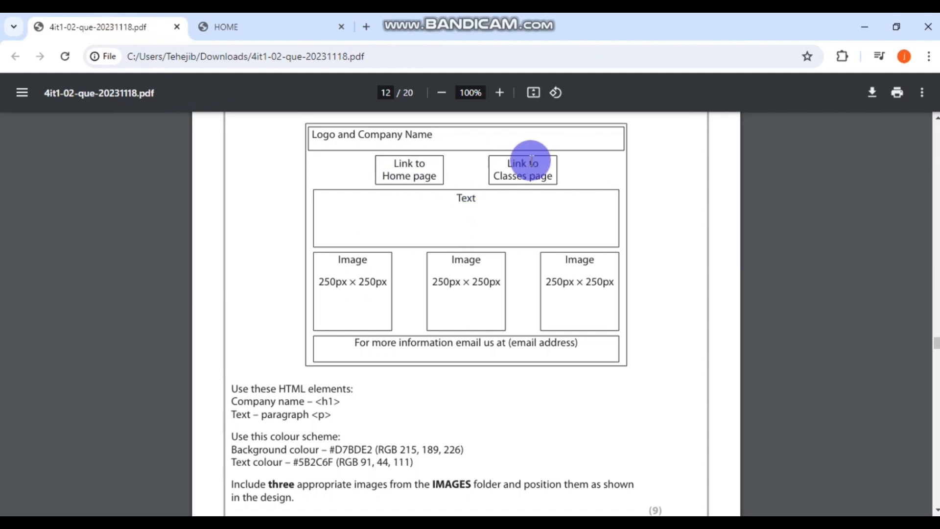
pyautogui.click(212, 30)
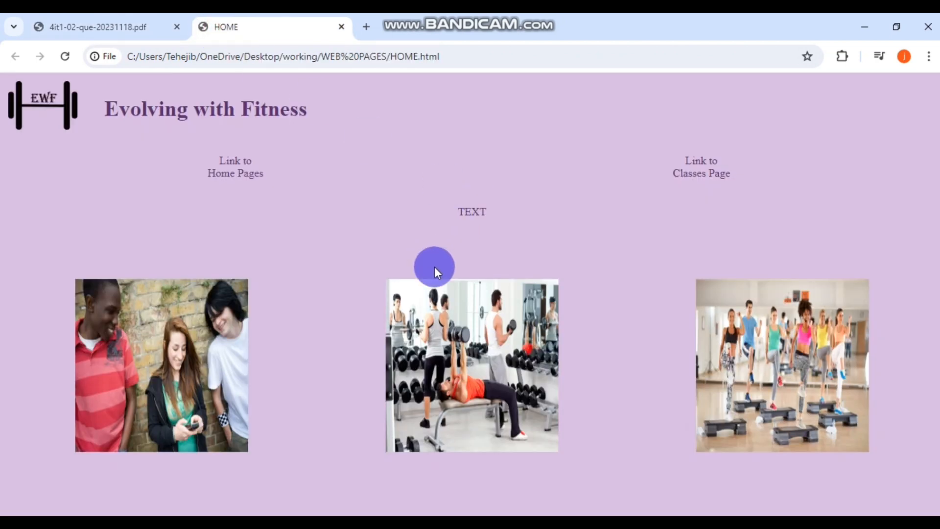
pyautogui.click(486, 524)
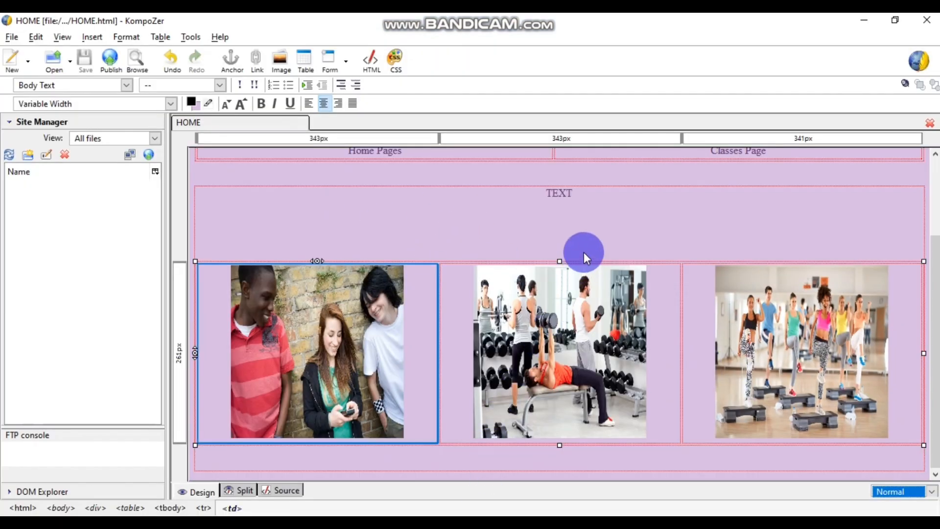
# - Add two empty lines in the TEXT area to make it taller
pyautogui.click(580, 197)
pyautogui.press('Return')
pyautogui.press('Return')
pyautogui.press('Return')
pyautogui.press('Return')
pyautogui.press('Return')
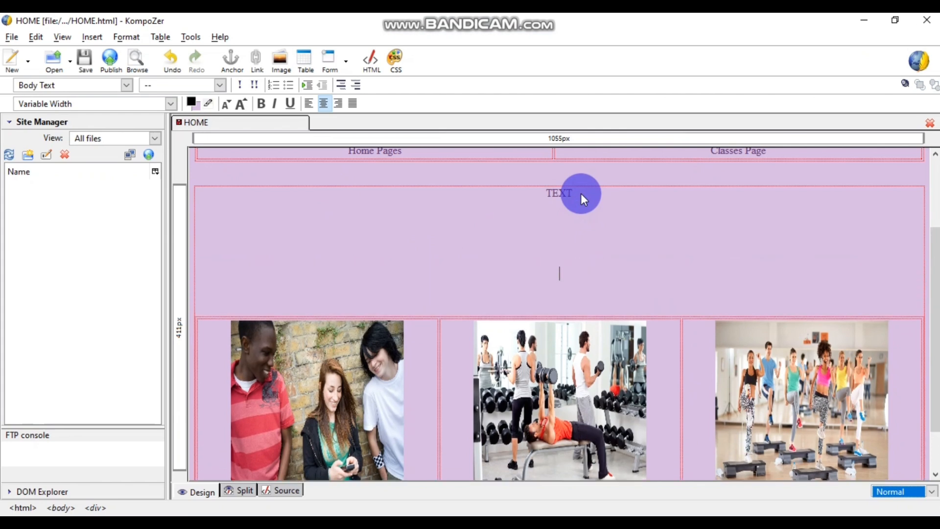
pyautogui.press('Return')
pyautogui.press('Return')
pyautogui.press('Return')
pyautogui.press('Return')
pyautogui.scroll(-4, 645, 263)
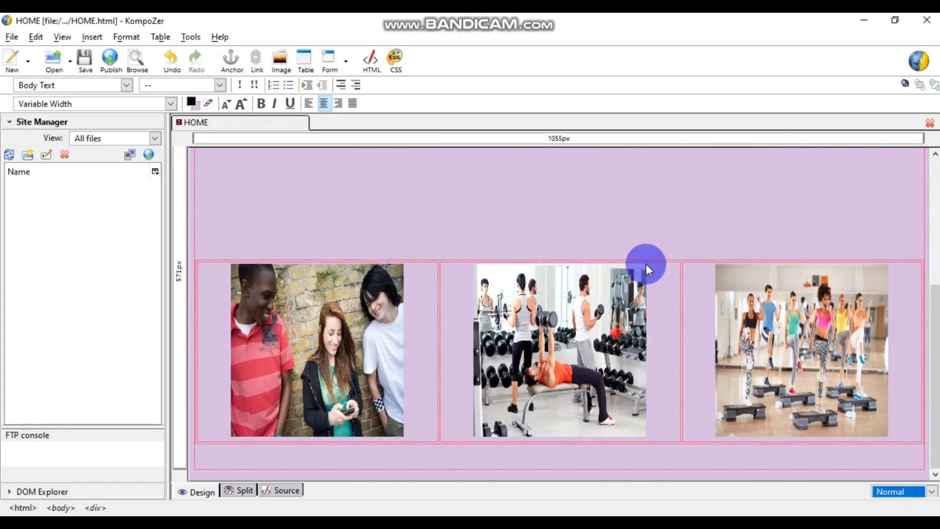
pyautogui.scroll(4, 645, 264)
pyautogui.scroll(-4, 645, 263)
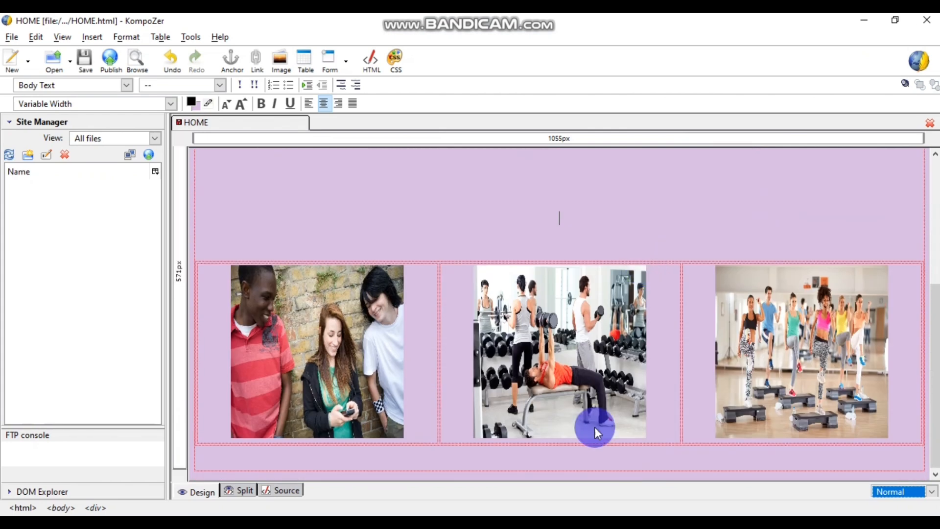
# - Place the cursor in the empty footer row below the images, then bring up Chrome's HOME preview
pyautogui.click(537, 464)
pyautogui.scroll(3, 550, 445)
pyautogui.scroll(-3, 553, 442)
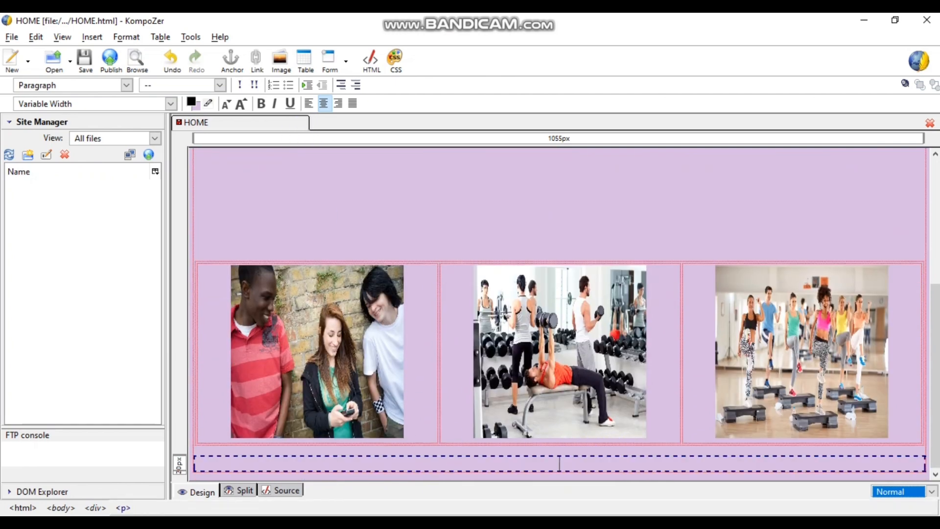
pyautogui.click(542, 465)
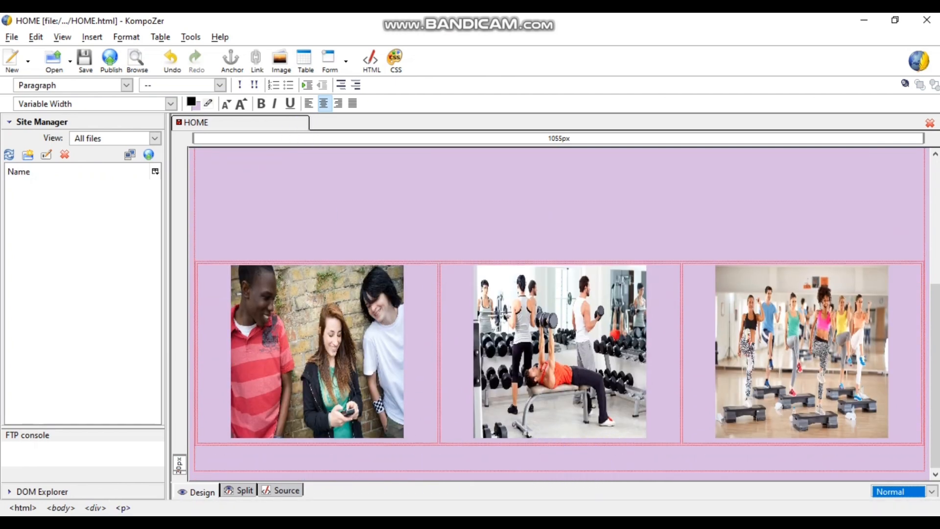
pyautogui.click(386, 523)
pyautogui.click(438, 477)
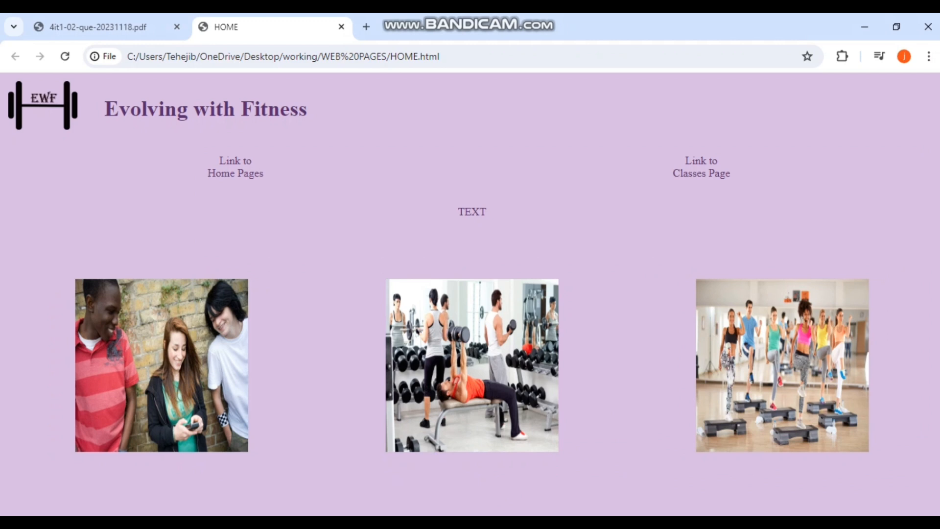
# - Select the PDF footer sentence 'For more information email us at (email address)'
pyautogui.click(122, 25)
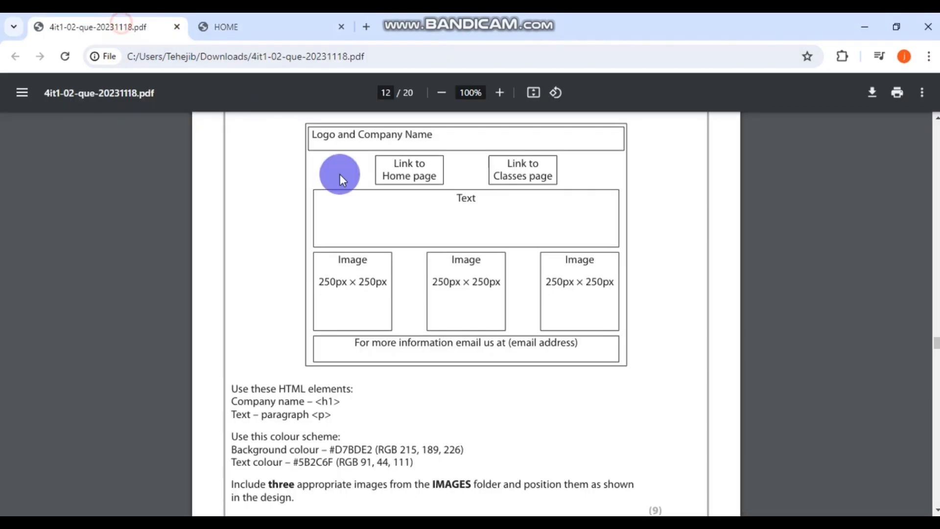
pyautogui.scroll(-2, 342, 178)
pyautogui.click(341, 401)
pyautogui.moveTo(354, 275); pyautogui.dragTo(582, 266)
pyautogui.hotkey('ctrl', 'c')
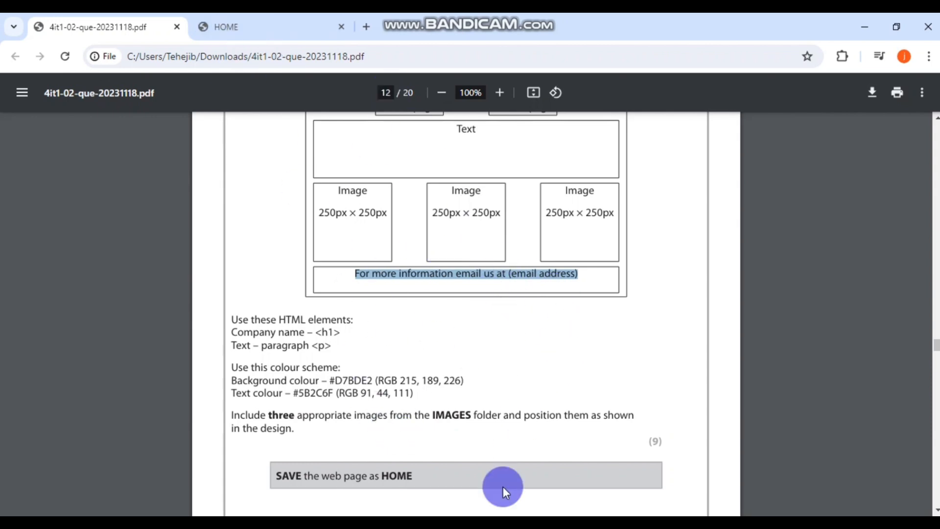
# - Paste the footer sentence into KompoZer's footer row and dismiss the app-choice dialog
pyautogui.click(490, 523)
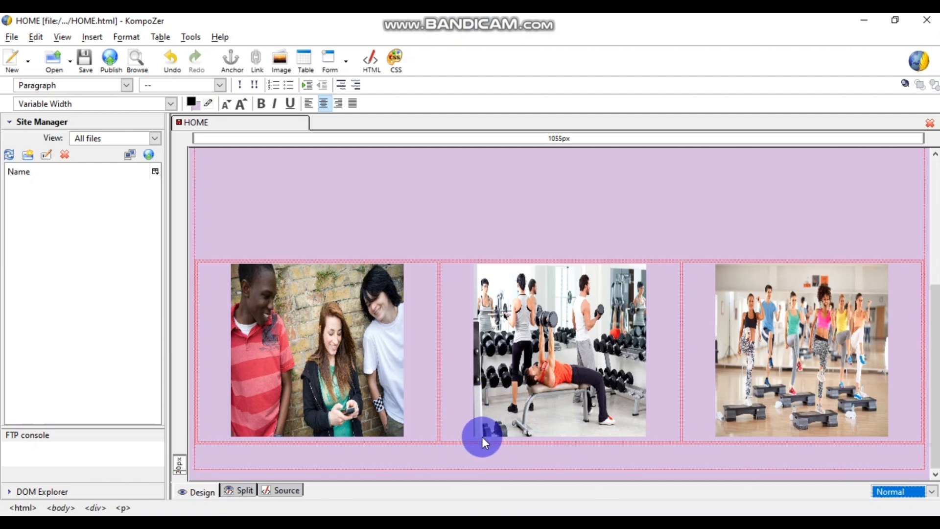
pyautogui.hotkey('ctrl', 'v')
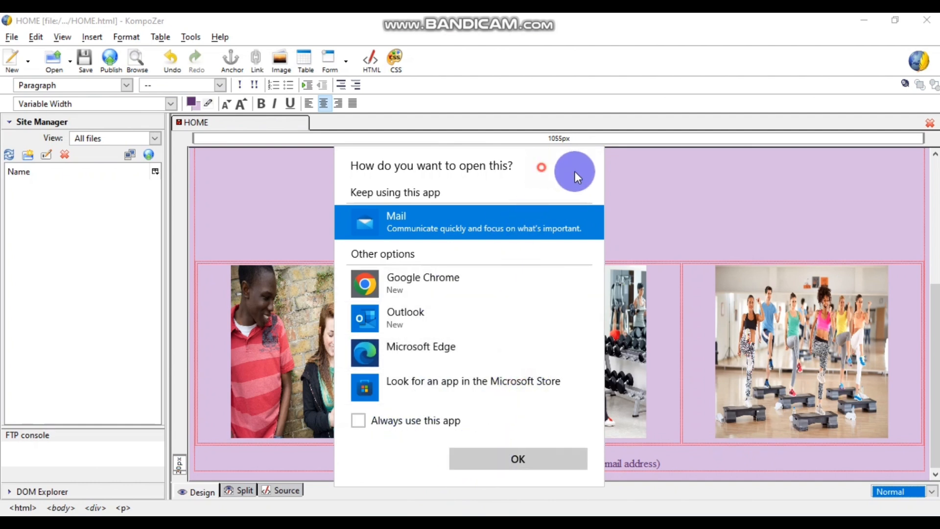
pyautogui.click(644, 224)
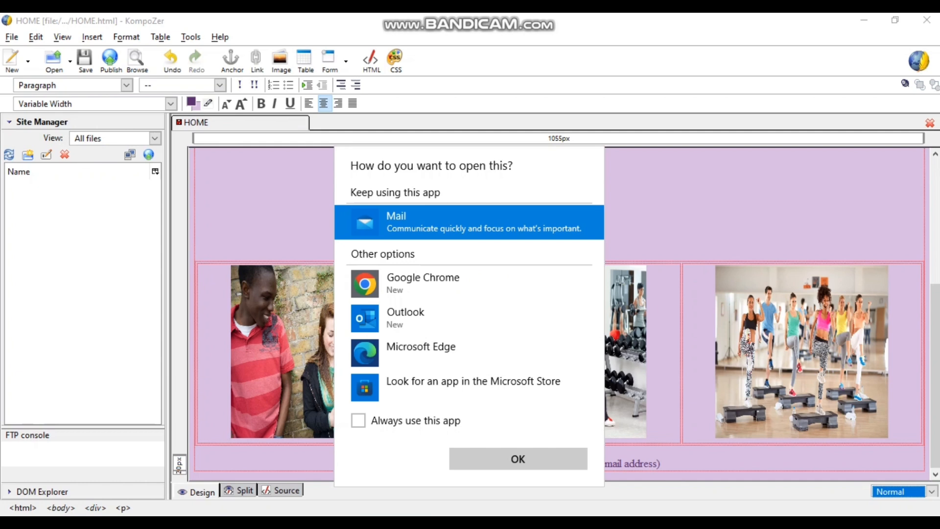
pyautogui.click(690, 327)
# - Replace the '(email address)' placeholder with the company's contact e-mail address and select it
pyautogui.doubleClick(636, 463)
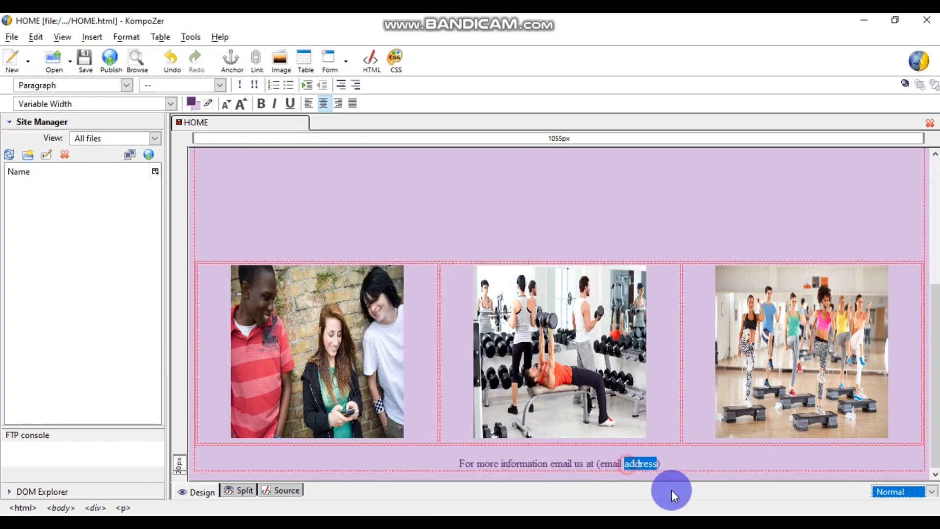
pyautogui.press('BackSpace')
pyautogui.press('BackSpace')
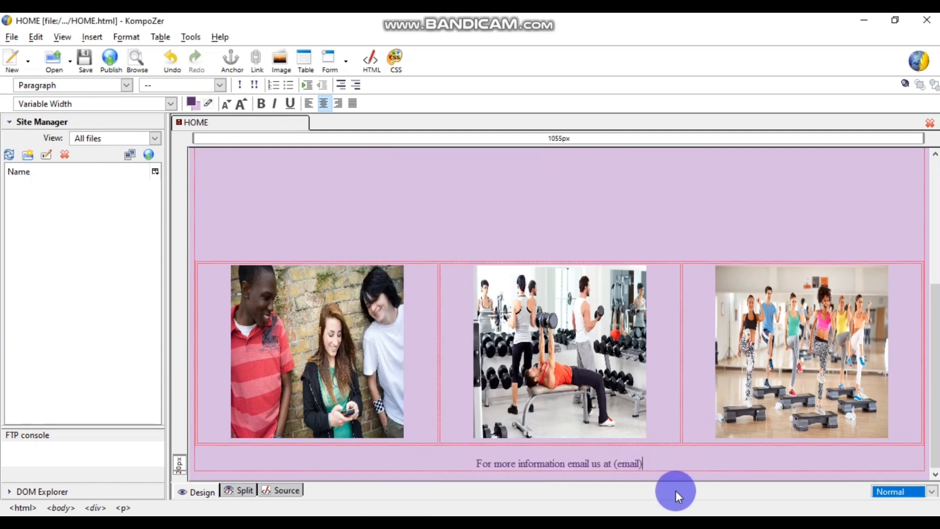
pyautogui.press('Delete')
pyautogui.press('BackSpace')
pyautogui.press('BackSpace')
pyautogui.press('BackSpace')
pyautogui.press('BackSpace')
pyautogui.press('BackSpace')
pyautogui.press('BackSpace')
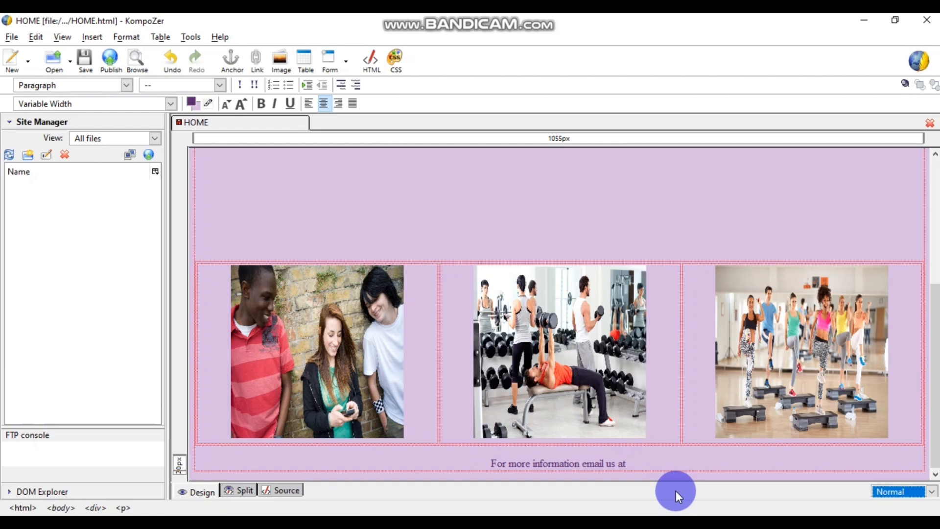
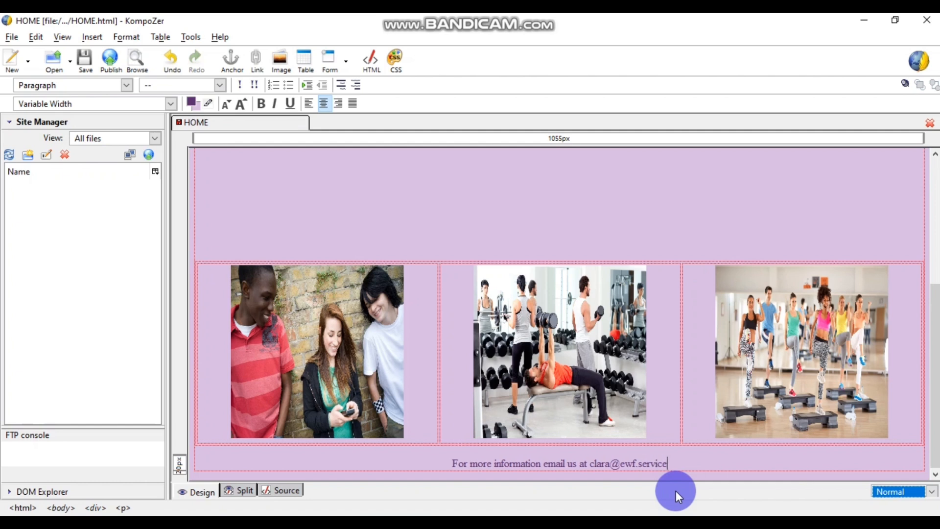
pyautogui.moveTo(667, 464); pyautogui.dragTo(595, 464)
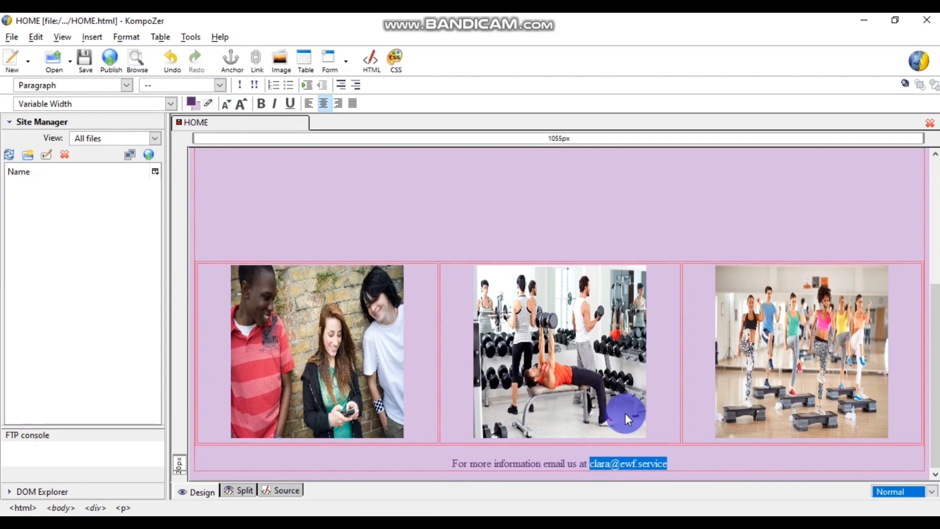
# - Make the footer e-mail address a mailto link via Link Properties and save HOME.html
pyautogui.click(88, 39)
pyautogui.click(108, 98)
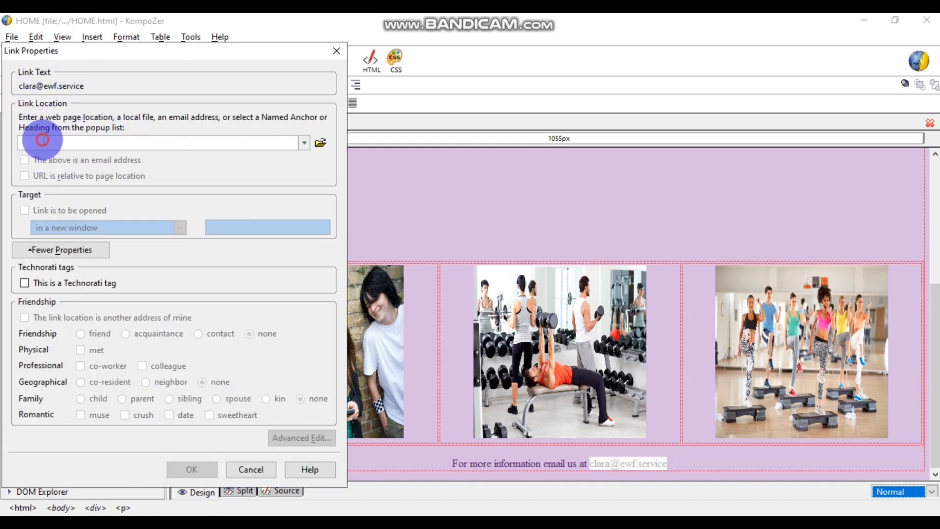
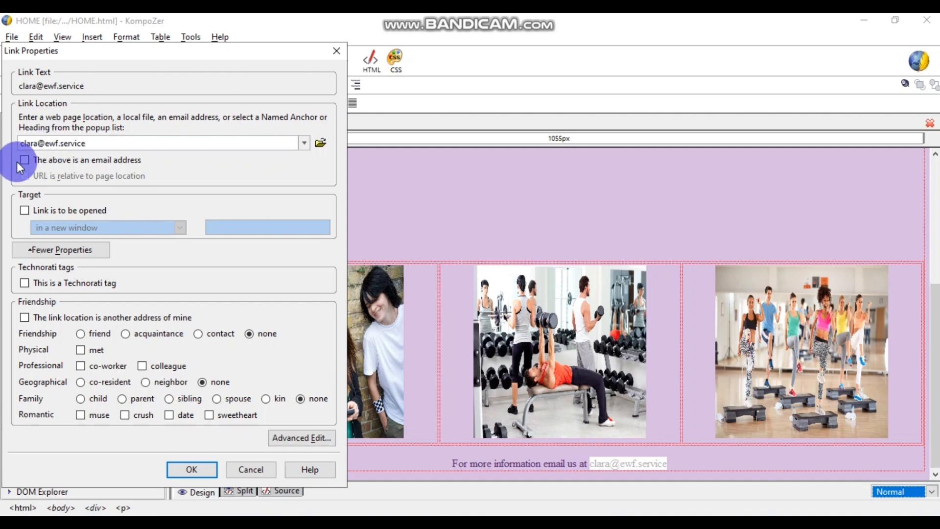
pyautogui.click(58, 159)
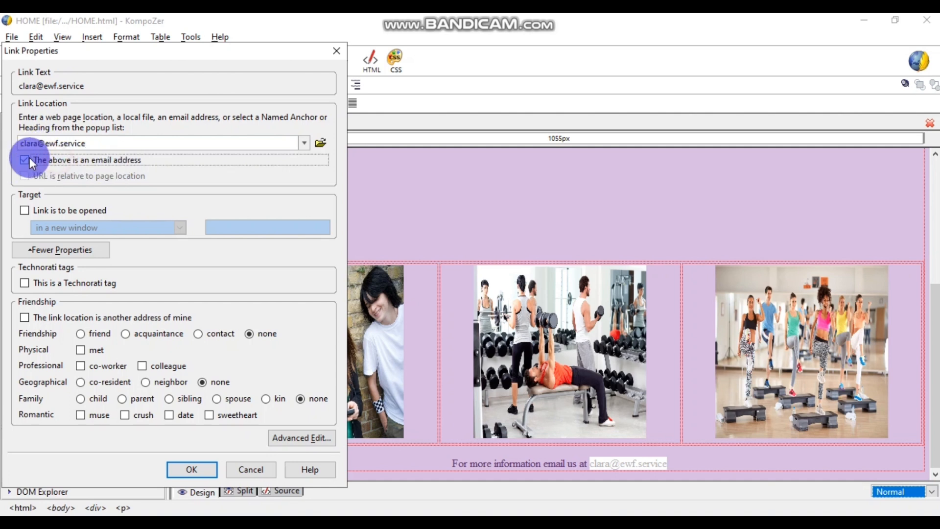
pyautogui.click(194, 469)
pyautogui.click(698, 463)
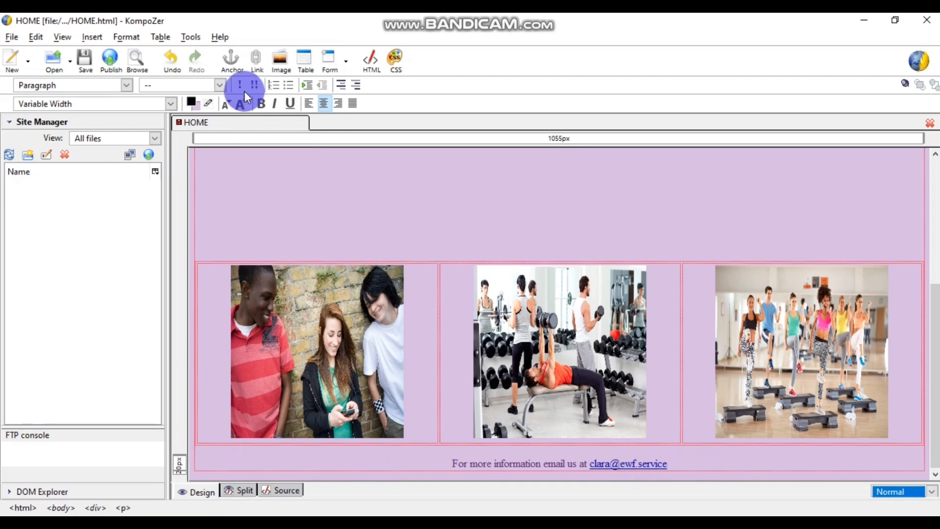
pyautogui.click(84, 58)
# - Reload the saved HOME page in Chrome
pyautogui.click(418, 513)
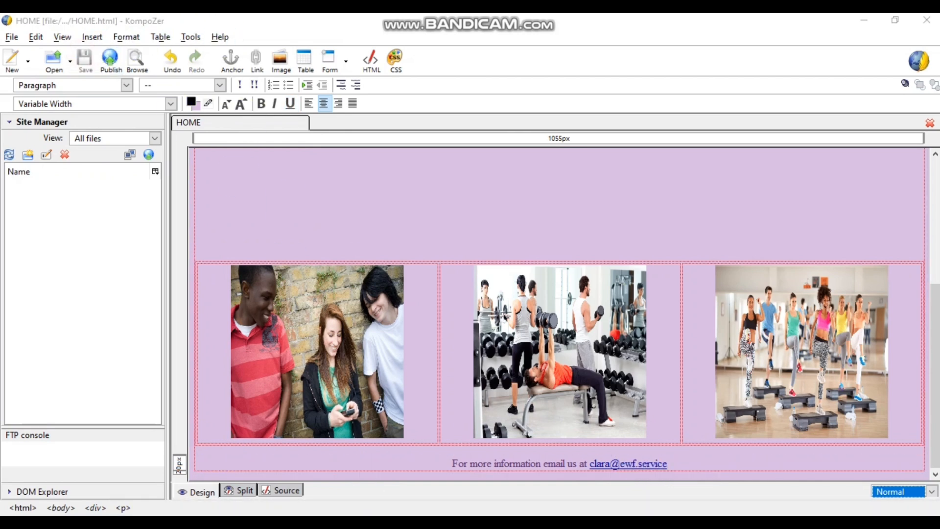
pyautogui.click(430, 495)
pyautogui.click(260, 27)
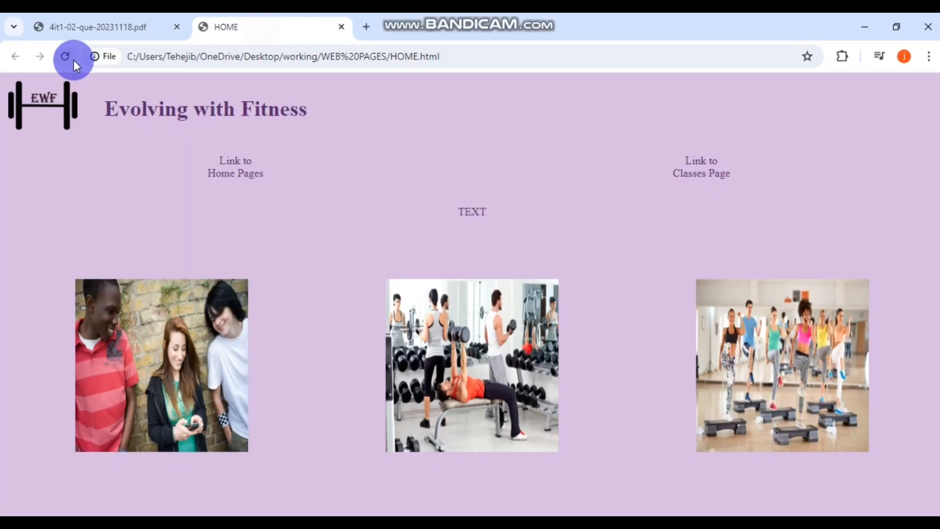
pyautogui.click(73, 59)
pyautogui.scroll(-3, 422, 273)
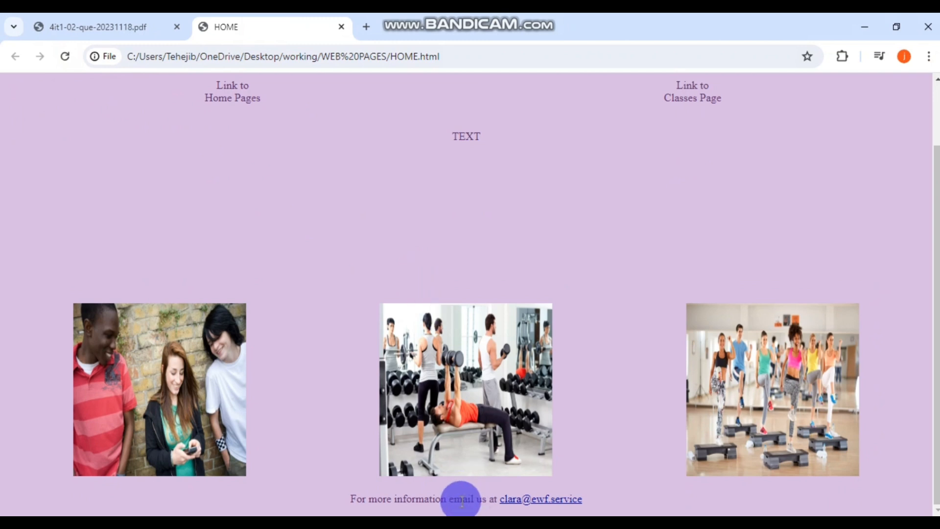
# - Inspect the footer e-mail link in DevTools and test that it opens a mail app
pyautogui.rightClick(540, 295)
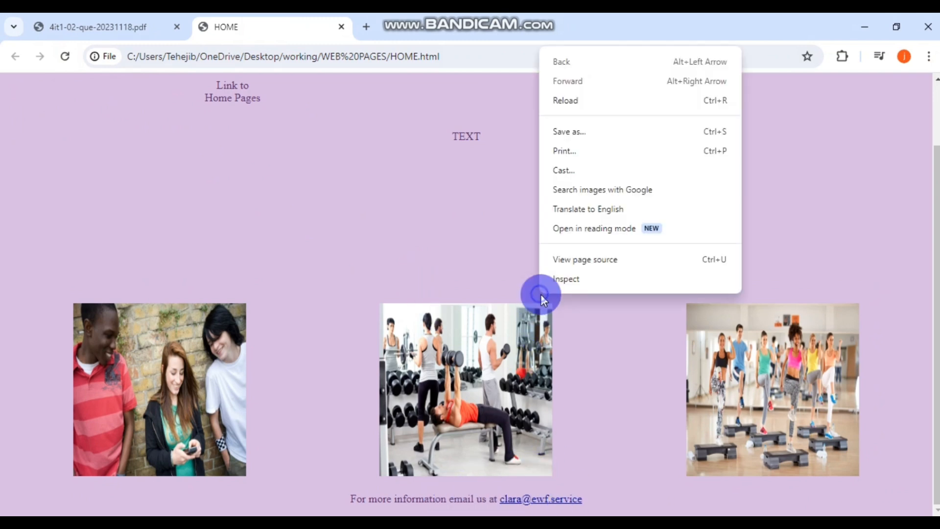
pyautogui.click(585, 279)
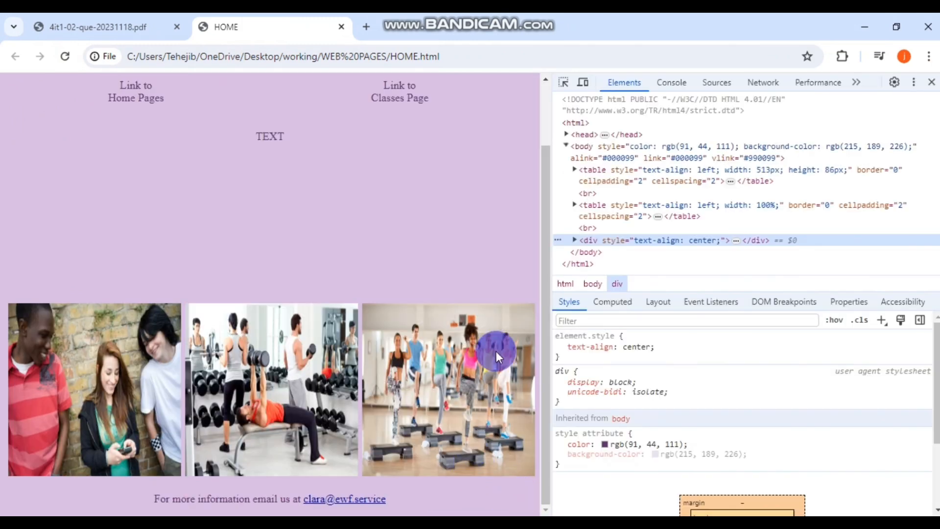
pyautogui.click(562, 83)
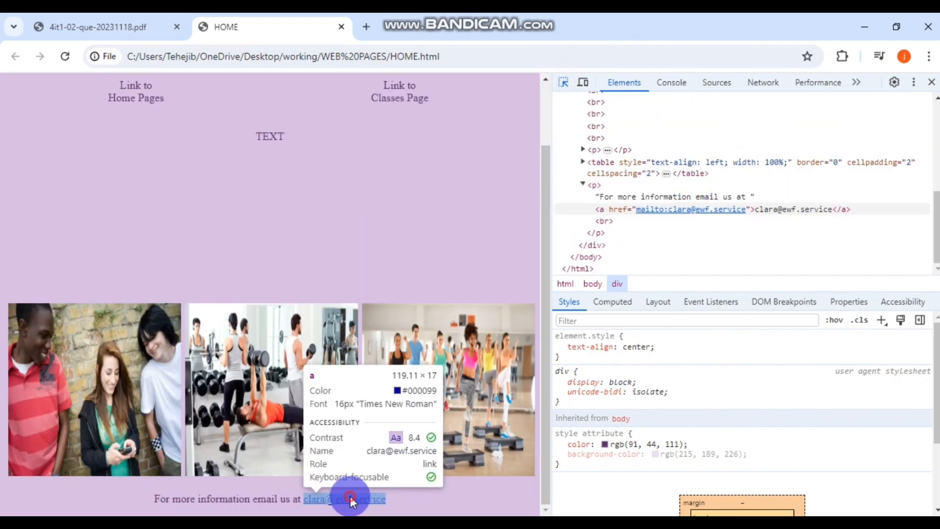
pyautogui.click(350, 499)
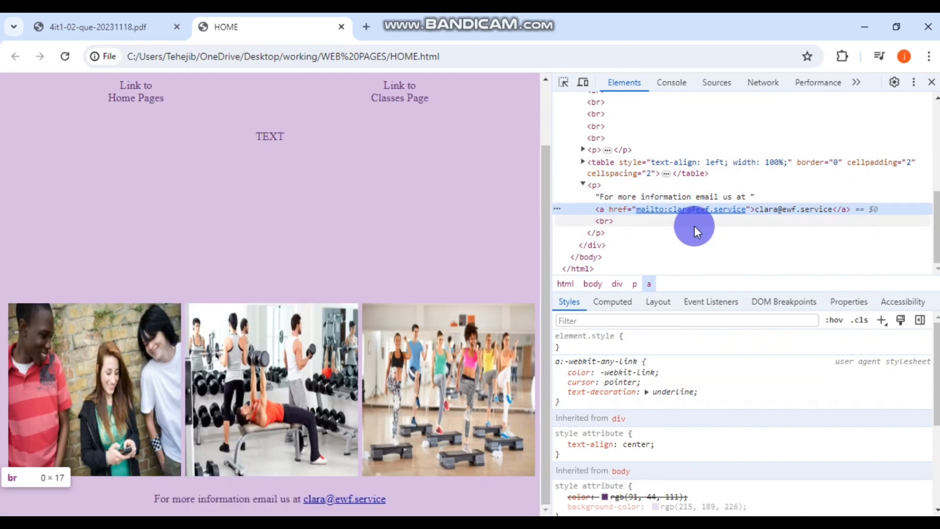
pyautogui.click(336, 500)
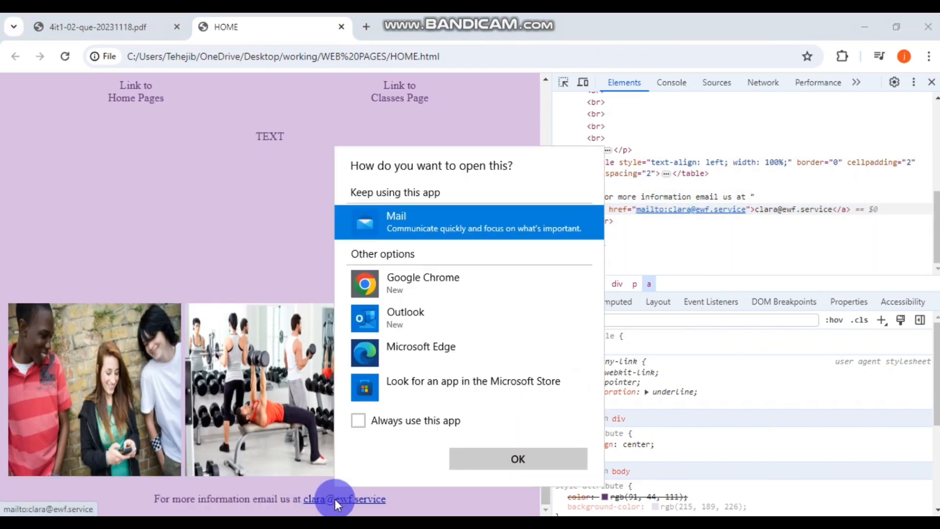
pyautogui.click(501, 459)
pyautogui.click(931, 82)
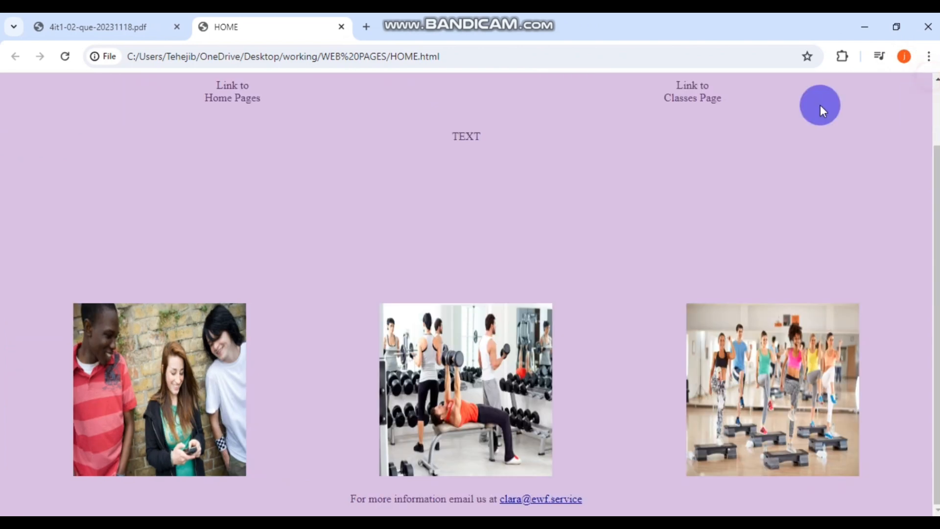
pyautogui.scroll(2, 579, 221)
pyautogui.scroll(-2, 580, 221)
pyautogui.scroll(2, 582, 225)
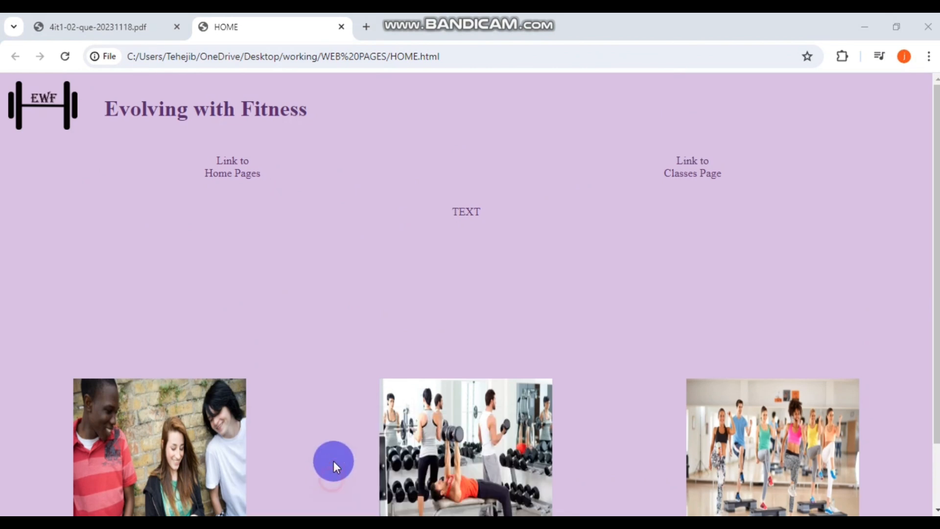
# - Inspect the TEXT paragraph and Evolving with Fitness heading to confirm p and h1 tags
pyautogui.click(124, 25)
pyautogui.scroll(-1, 530, 275)
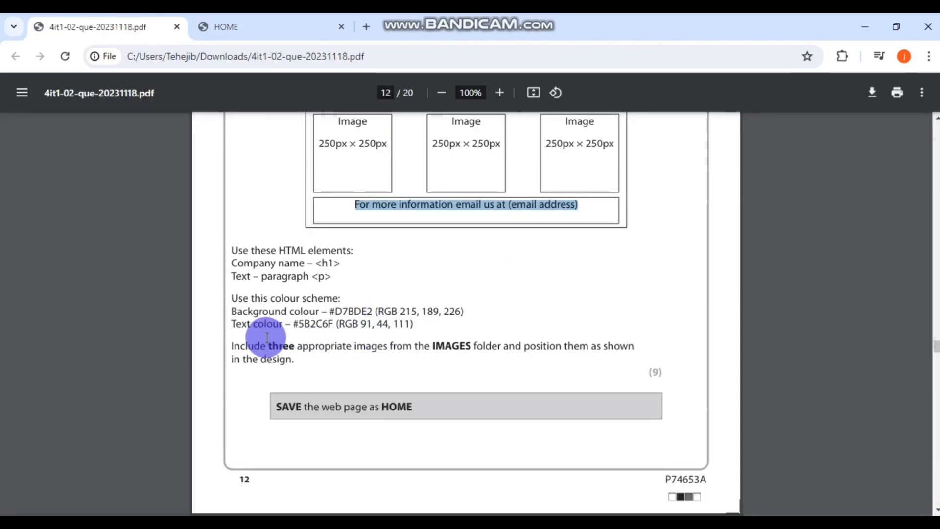
pyautogui.click(248, 21)
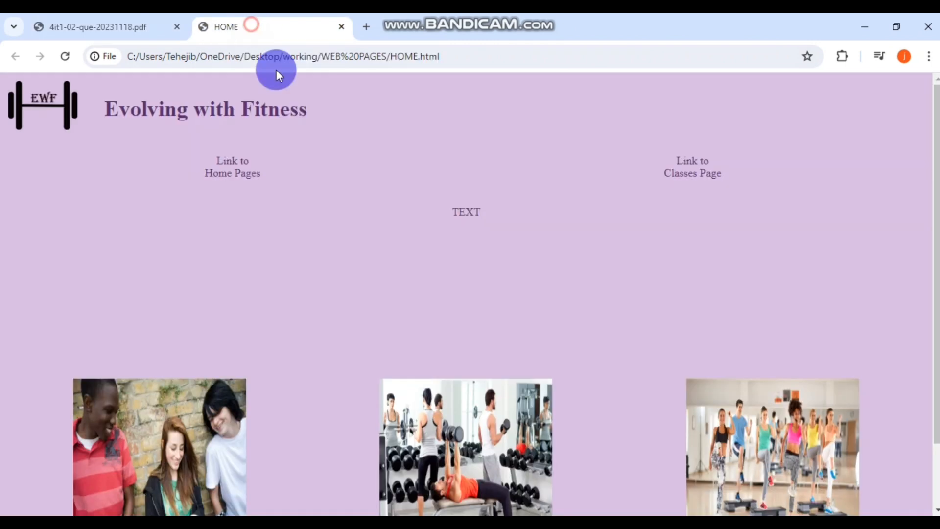
pyautogui.rightClick(470, 209)
pyautogui.click(508, 427)
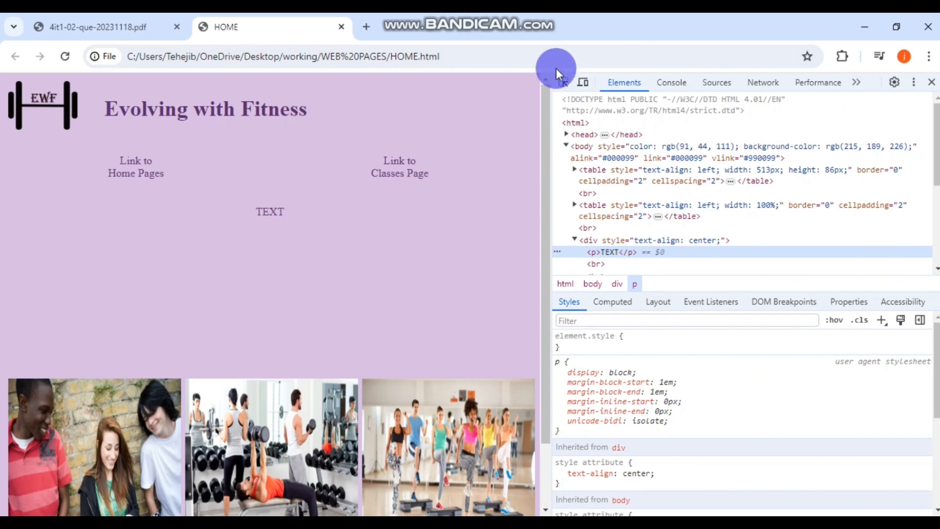
pyautogui.click(562, 81)
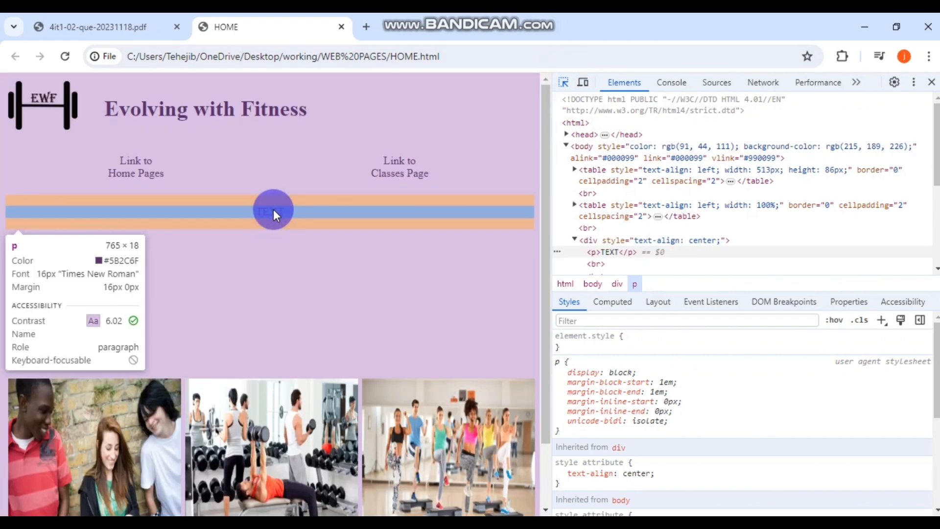
pyautogui.click(274, 210)
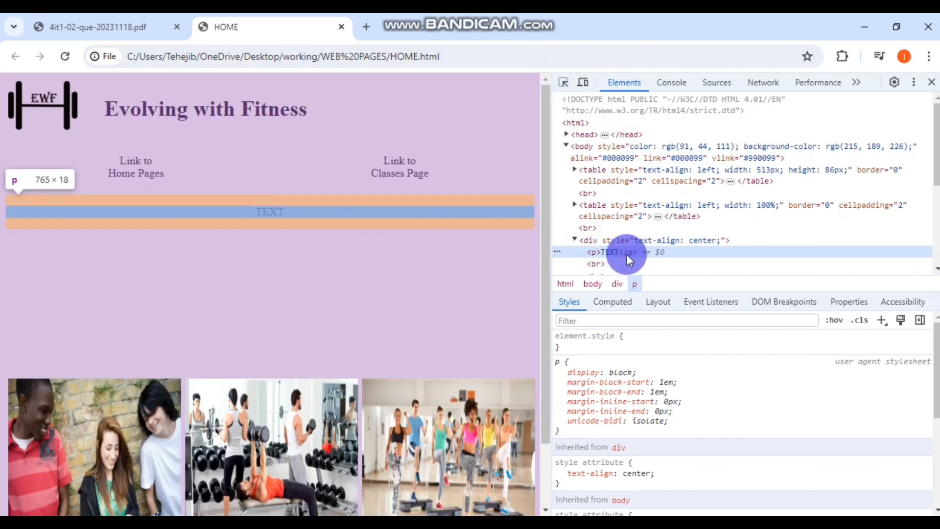
pyautogui.click(562, 81)
pyautogui.click(218, 112)
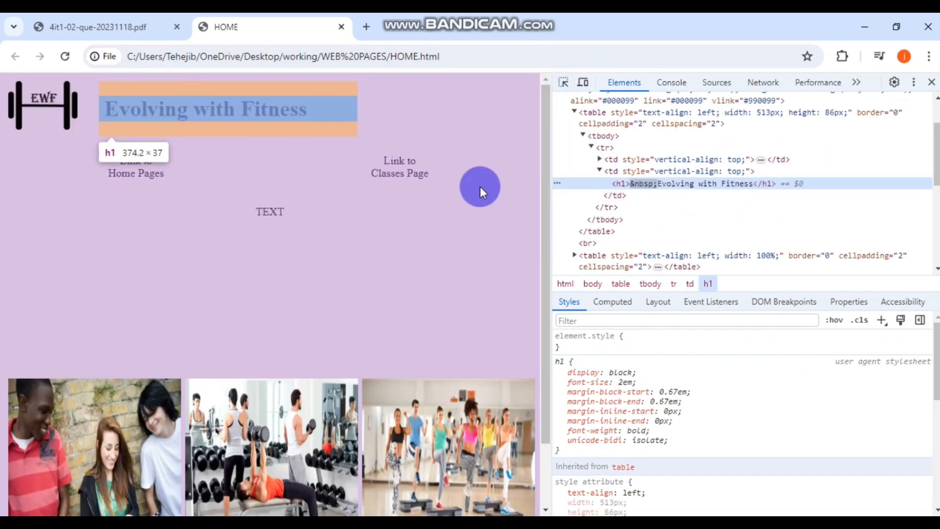
pyautogui.click(109, 25)
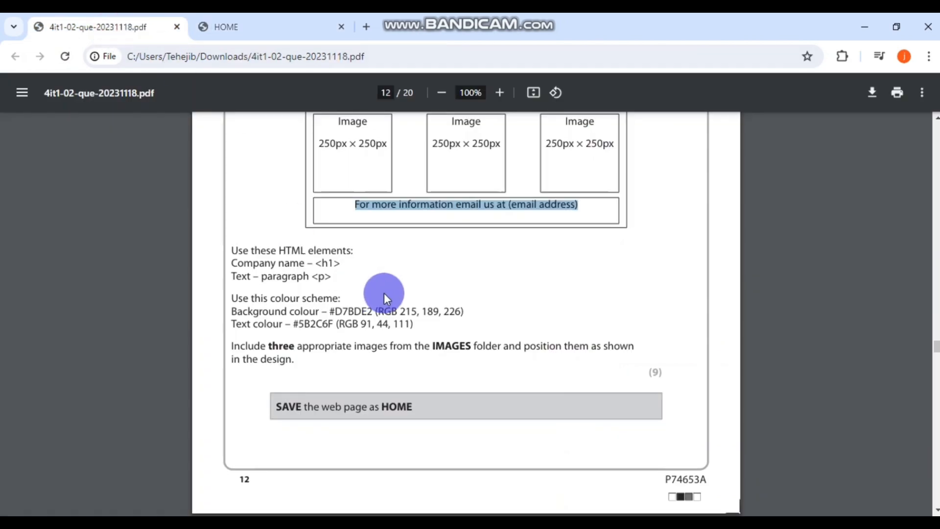
# - Scroll the brief PDF down to page 13's CLASSES page design
pyautogui.scroll(-1, 419, 281)
pyautogui.scroll(5, 418, 281)
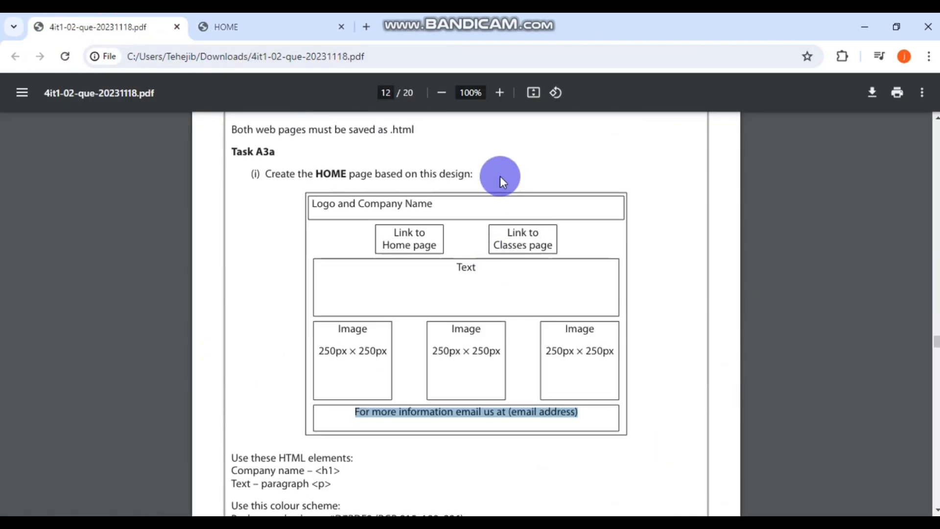
pyautogui.scroll(-4, 518, 315)
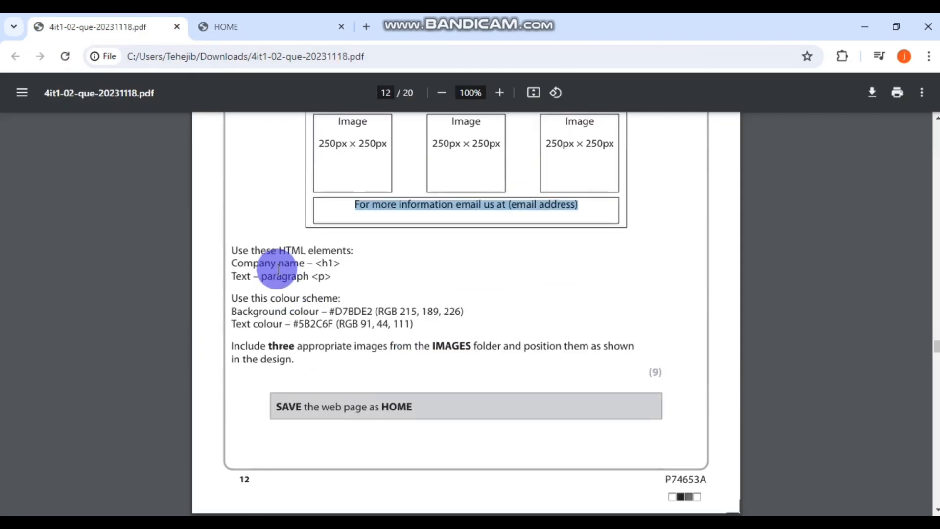
pyautogui.scroll(-1, 337, 352)
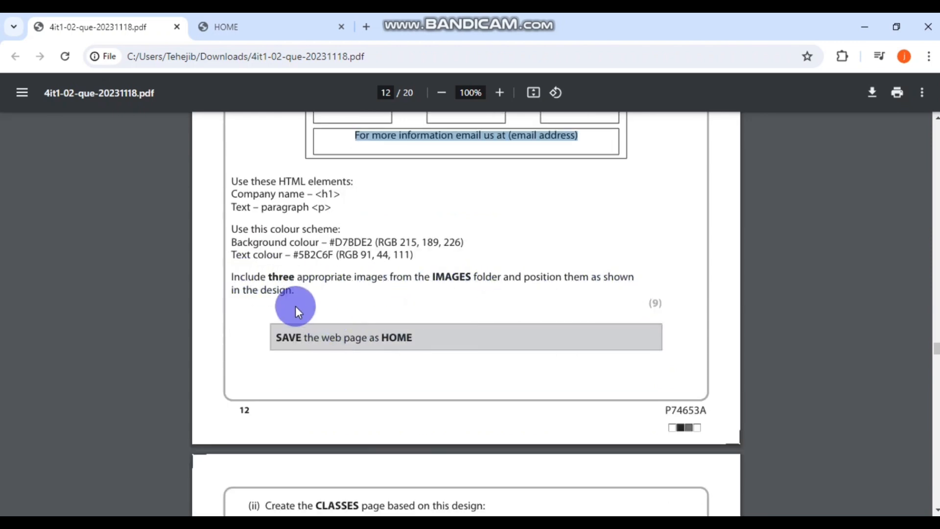
pyautogui.scroll(-1, 517, 321)
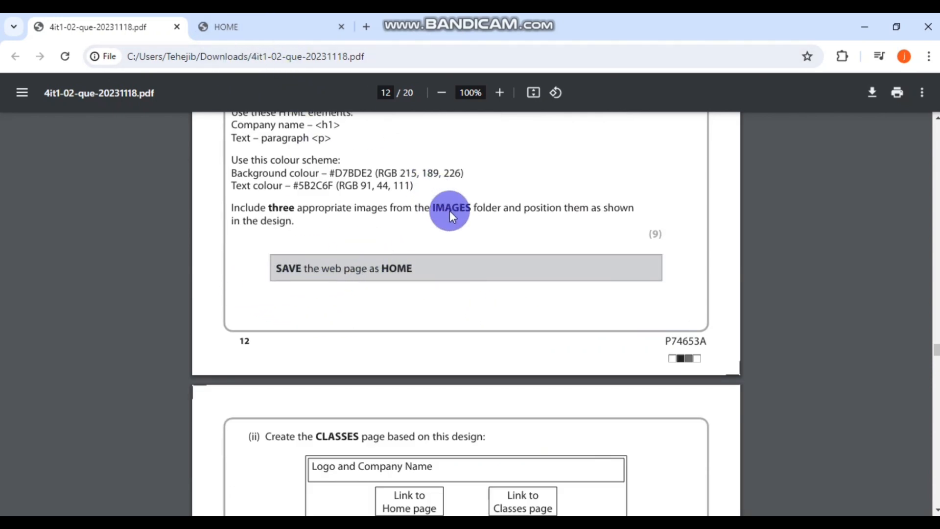
pyautogui.scroll(-1, 460, 220)
pyautogui.scroll(7, 470, 226)
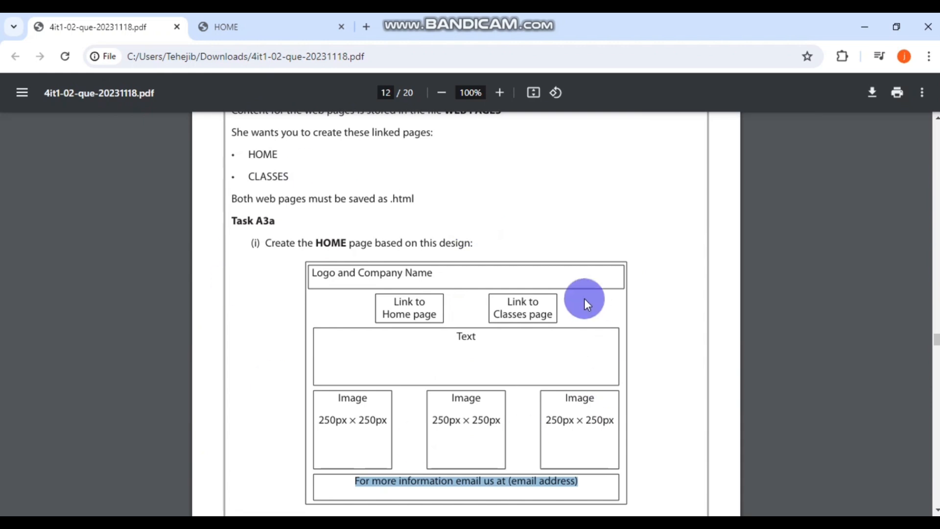
pyautogui.scroll(-11, 584, 298)
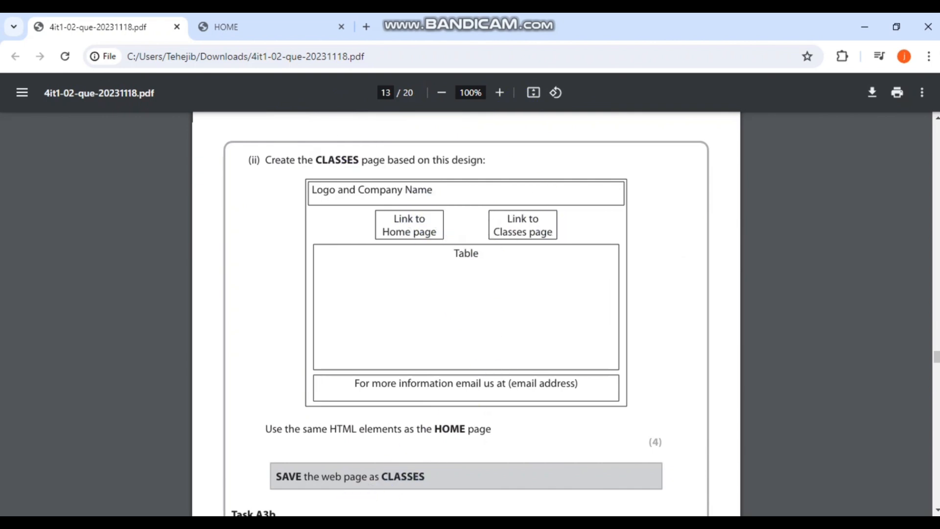
# - Bring up the WEB PAGES folder window and close Chrome's HOME tab
pyautogui.click(318, 523)
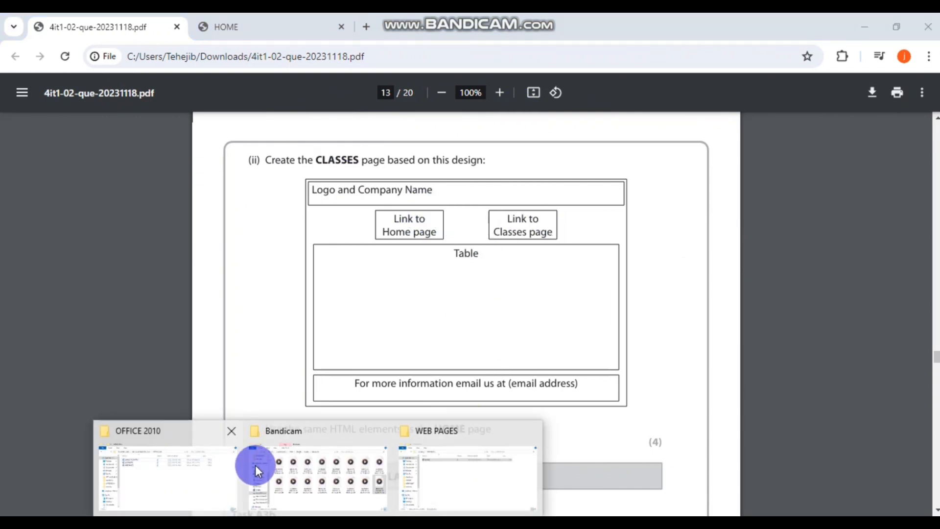
pyautogui.click(463, 468)
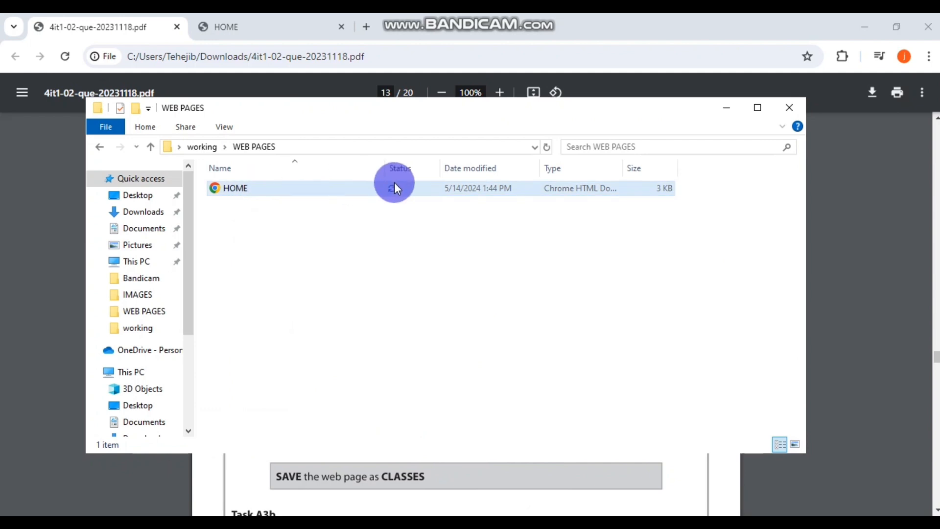
pyautogui.click(336, 25)
pyautogui.click(341, 27)
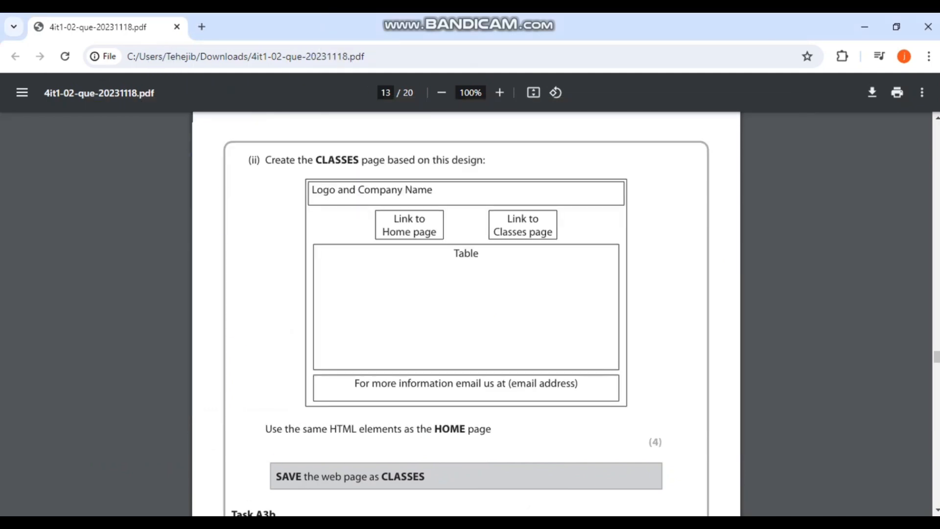
# - Close HOME.html in KompoZer and bring the WEB PAGES folder forward
pyautogui.click(441, 522)
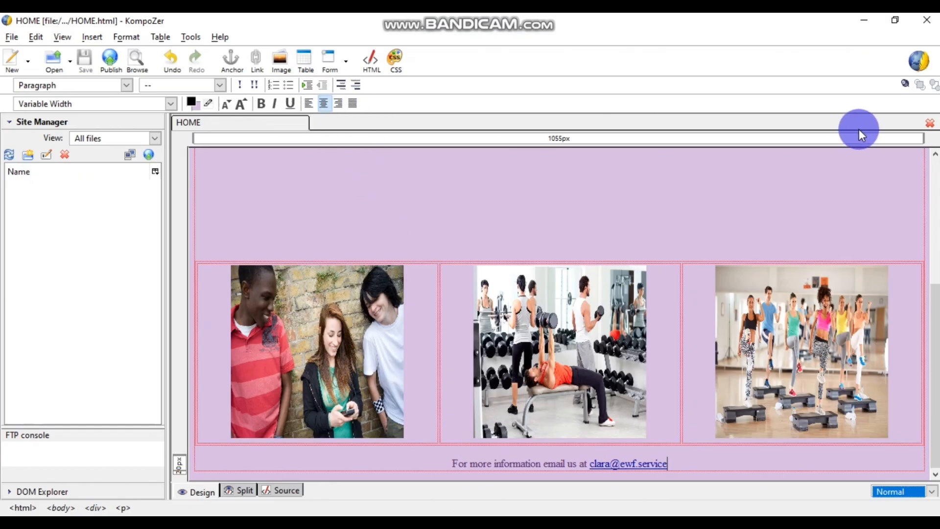
pyautogui.click(930, 123)
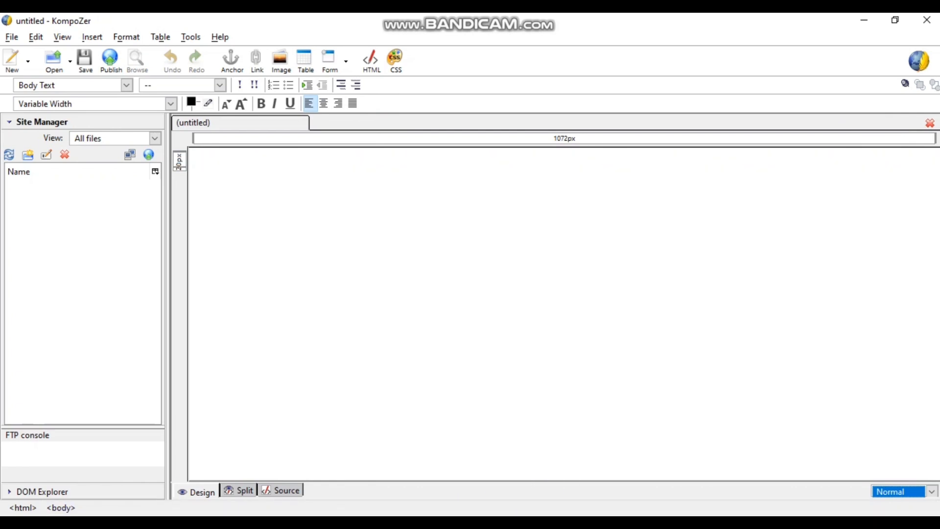
pyautogui.click(456, 463)
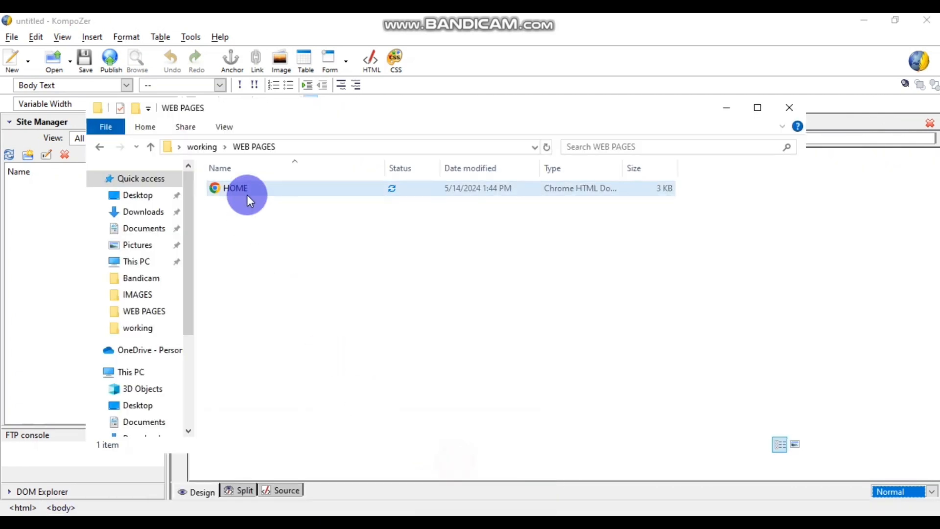
pyautogui.rightClick(251, 190)
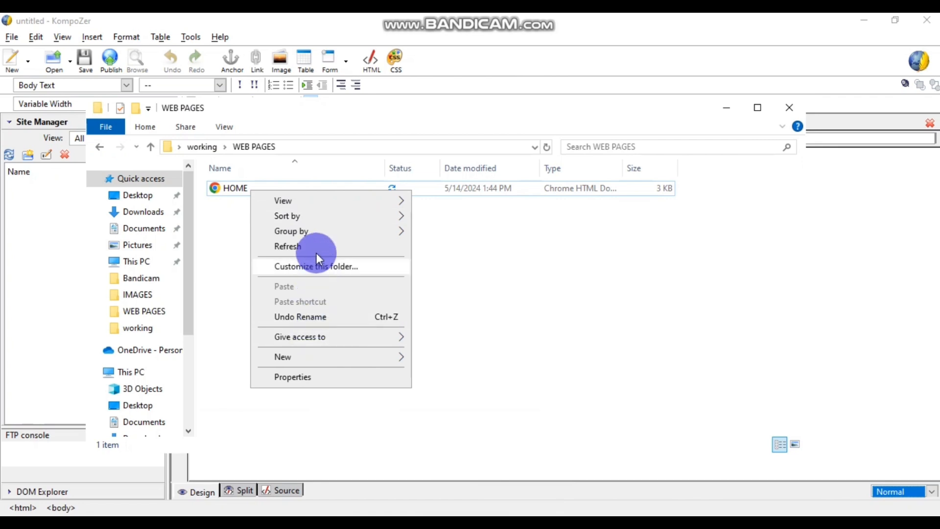
pyautogui.click(345, 413)
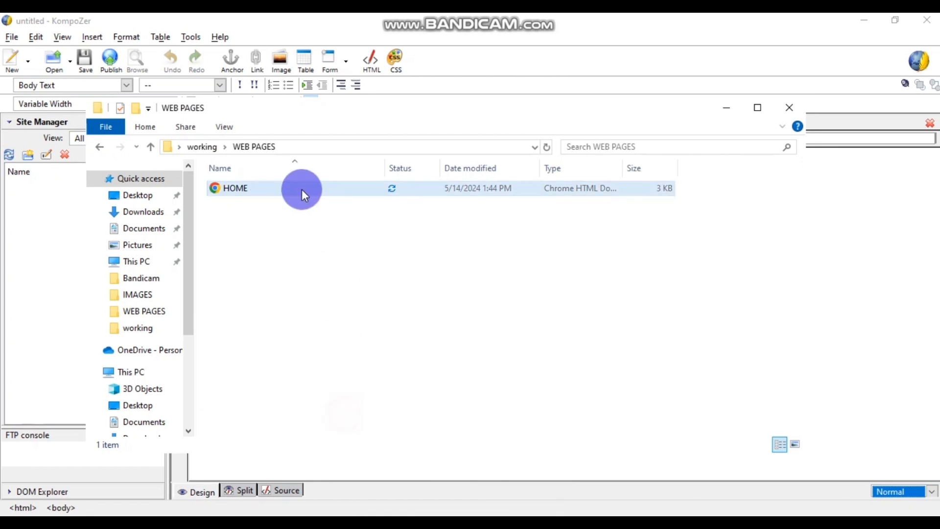
# - Copy the HOME file and paste a duplicate into the WEB PAGES folder
pyautogui.rightClick(300, 190)
pyautogui.click(278, 189)
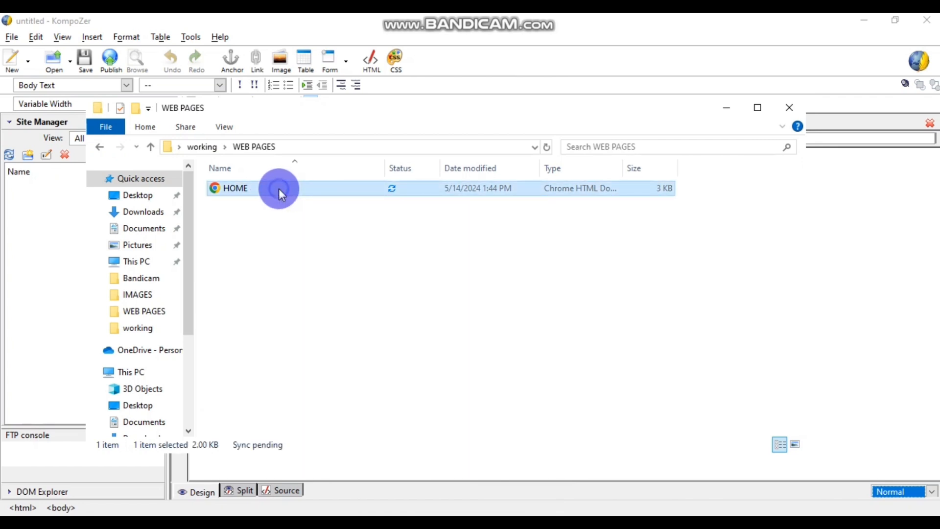
pyautogui.rightClick(278, 189)
pyautogui.click(335, 411)
pyautogui.rightClick(300, 247)
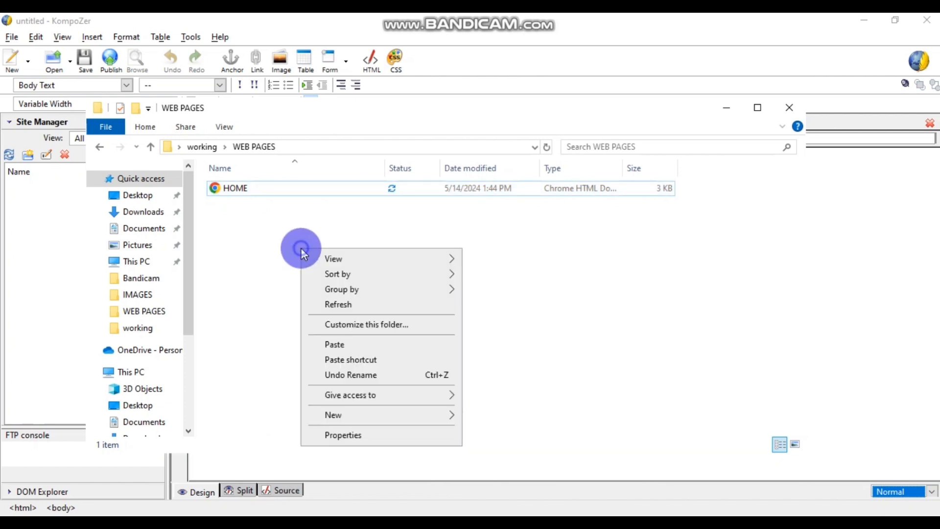
pyautogui.click(349, 343)
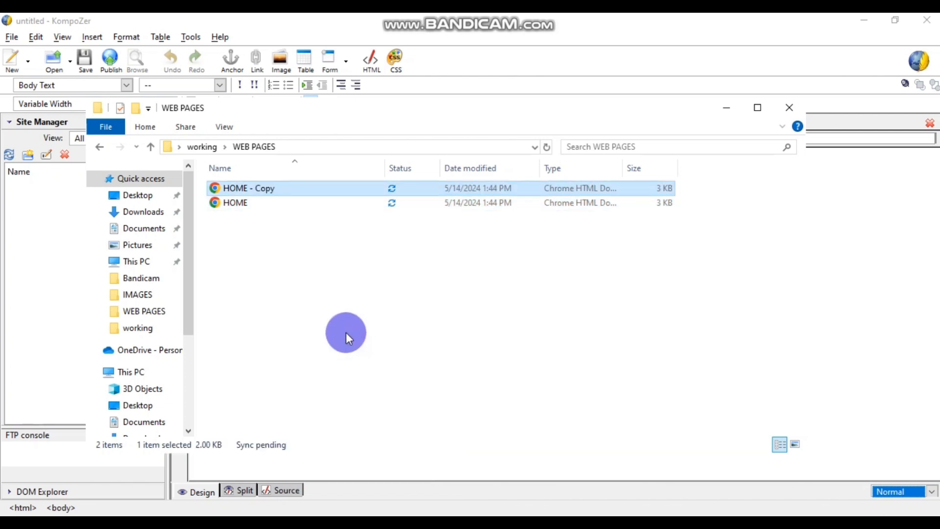
pyautogui.click(328, 294)
# - Check the exam PDF in Chrome, then return to the WEB PAGES folder
pyautogui.click(386, 523)
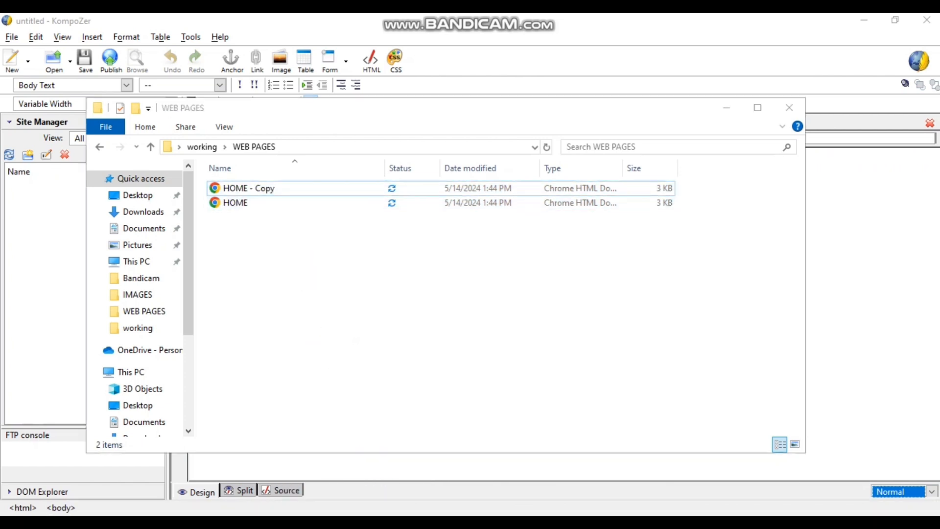
pyautogui.click(409, 473)
pyautogui.scroll(-1, 418, 290)
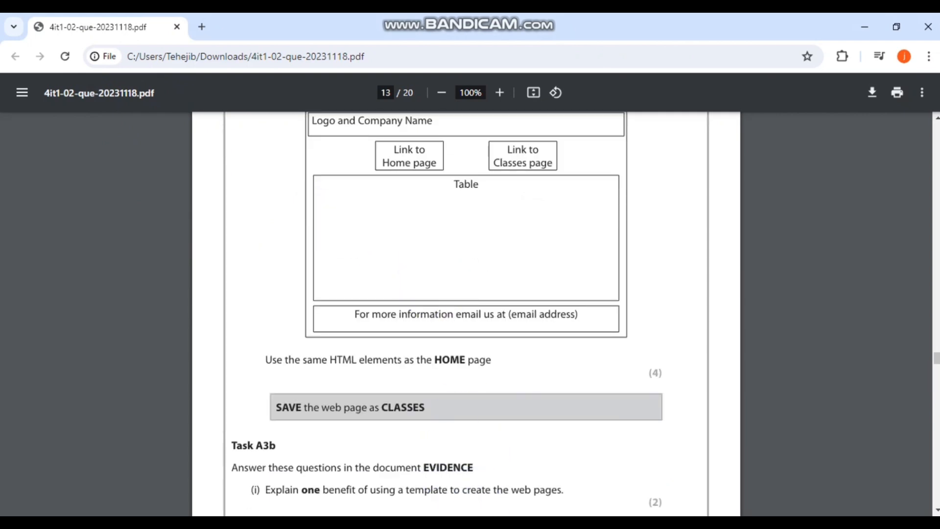
pyautogui.moveTo(375, 494)
pyautogui.click(413, 445)
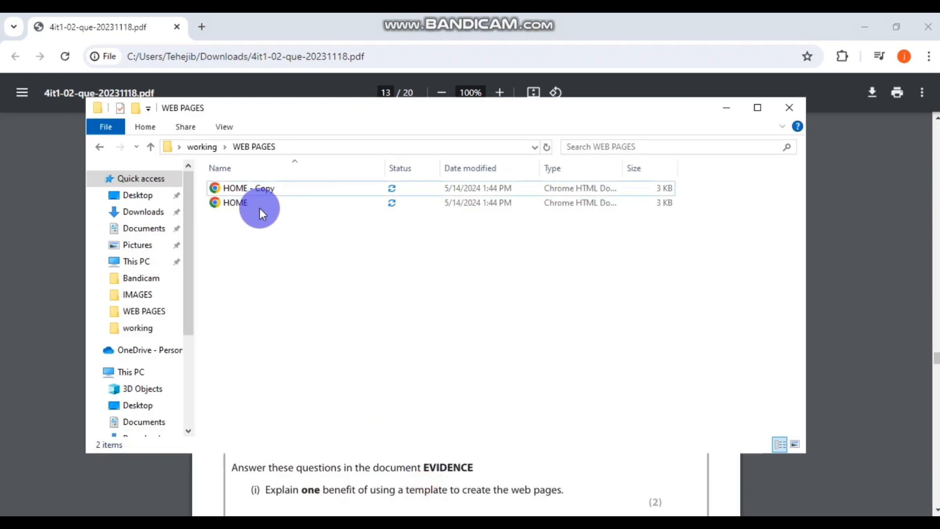
# - Rename 'HOME - Copy' to 'Classes'
pyautogui.click(242, 187)
pyautogui.rightClick(241, 187)
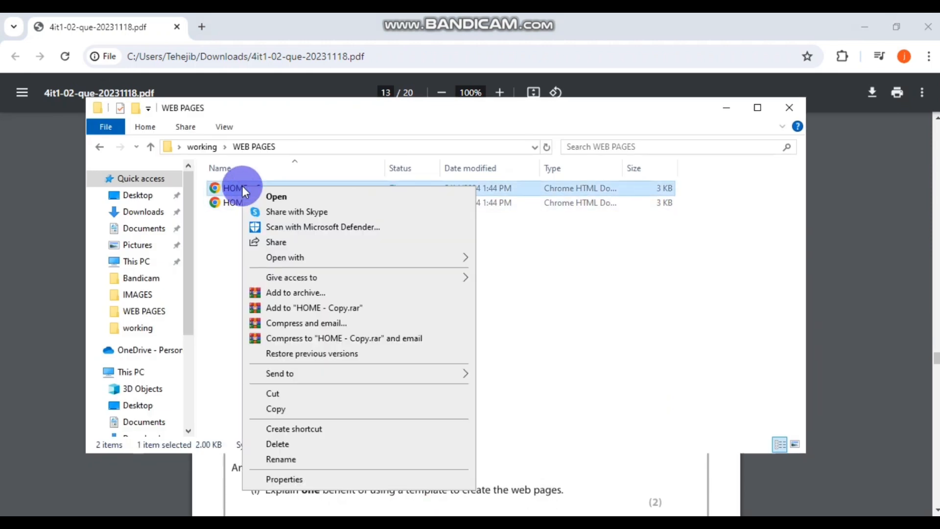
pyautogui.click(300, 459)
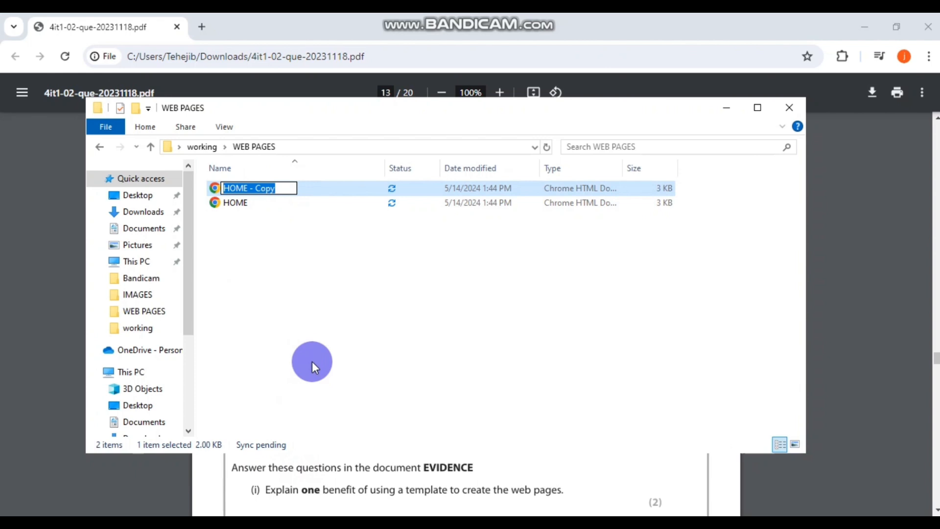
pyautogui.write('Classes')
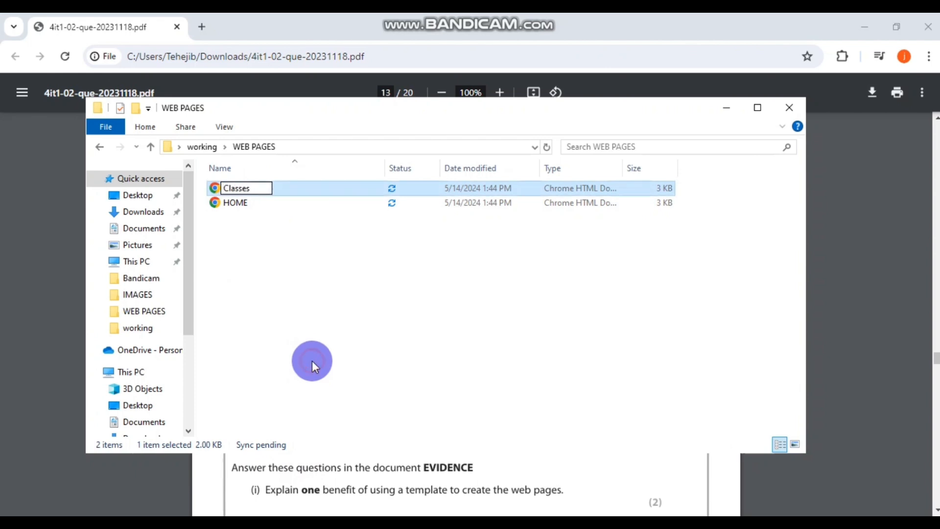
pyautogui.click(313, 361)
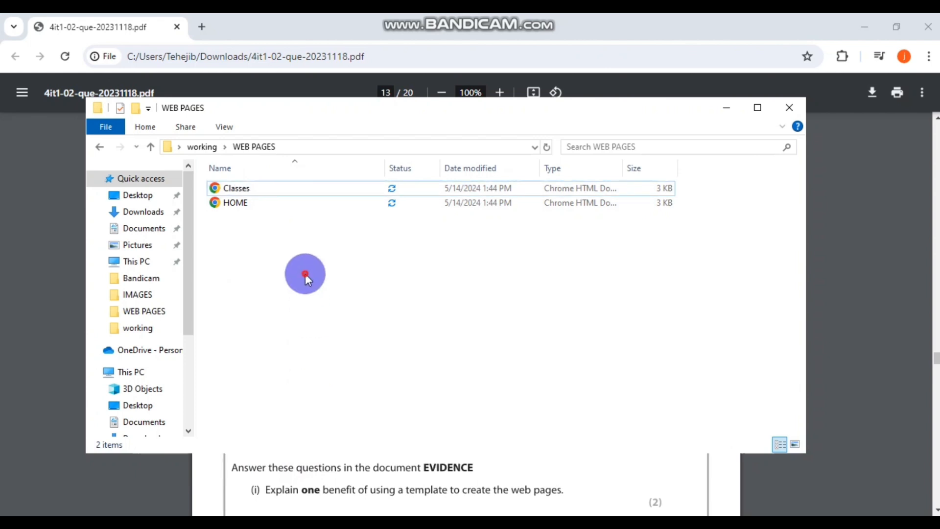
# - Correct the file name to all capitals, 'CLASSES'
pyautogui.click(248, 188)
pyautogui.rightClick(245, 188)
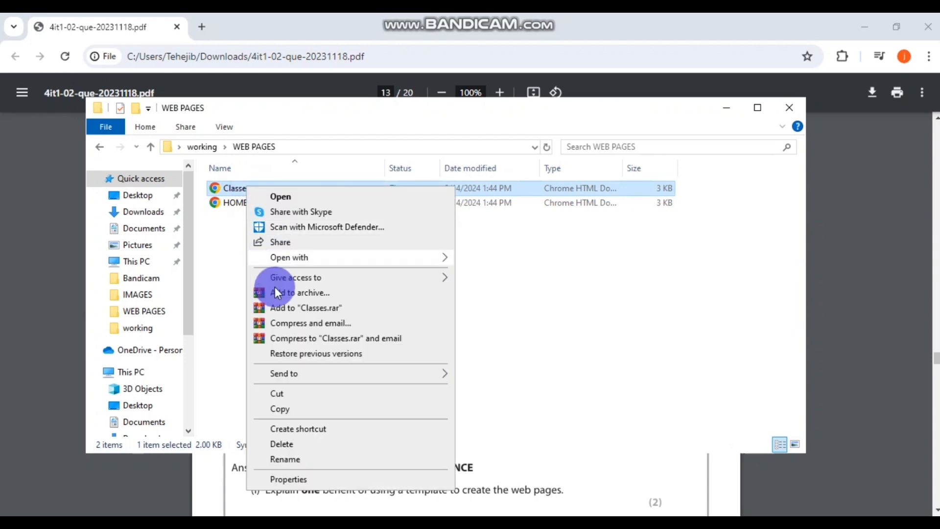
pyautogui.click(294, 459)
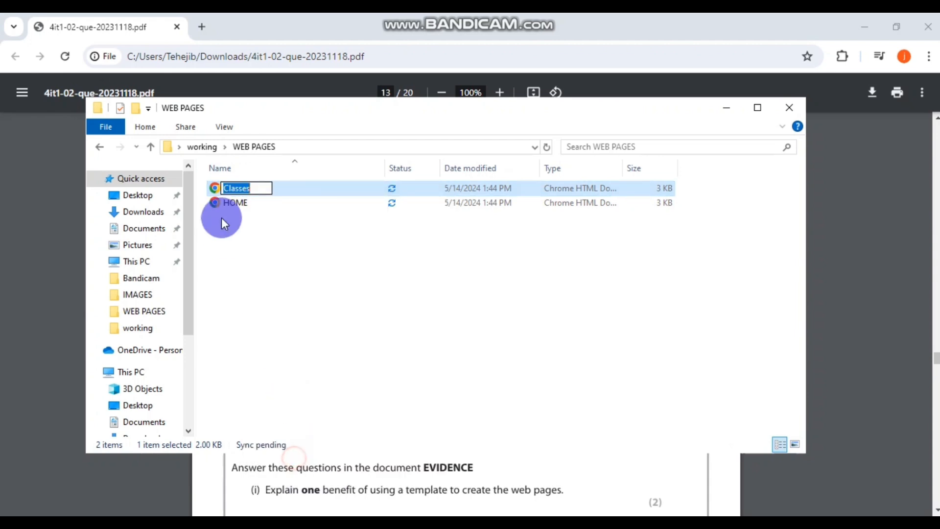
pyautogui.moveTo(251, 188); pyautogui.dragTo(228, 187)
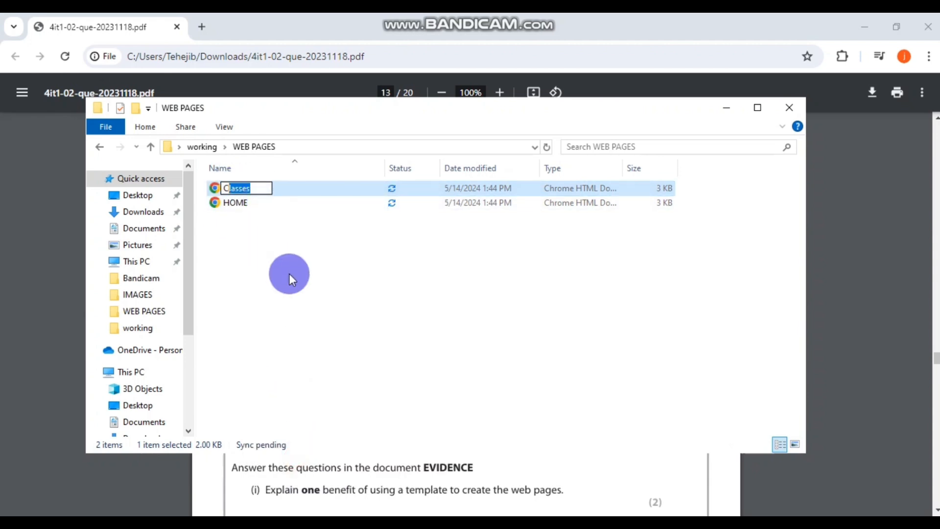
pyautogui.press('BackSpace')
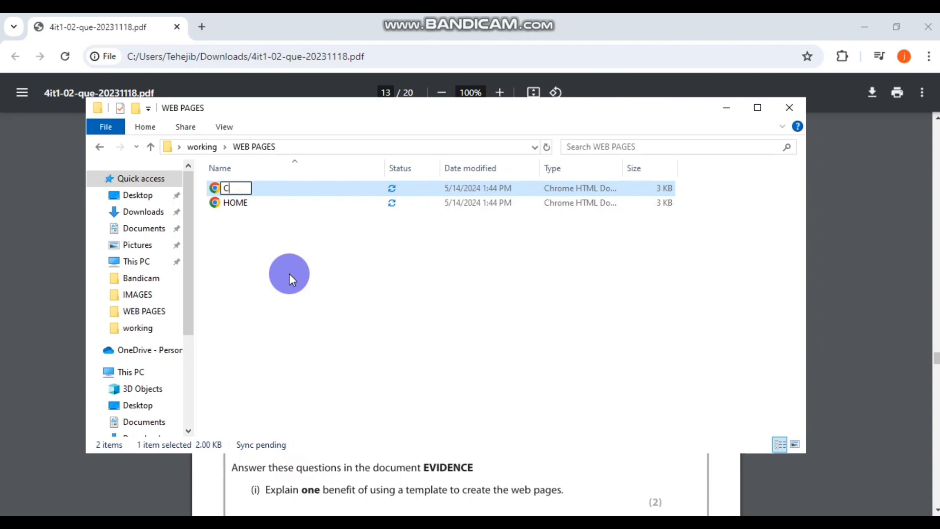
pyautogui.press('BackSpace')
pyautogui.write('LASSES')
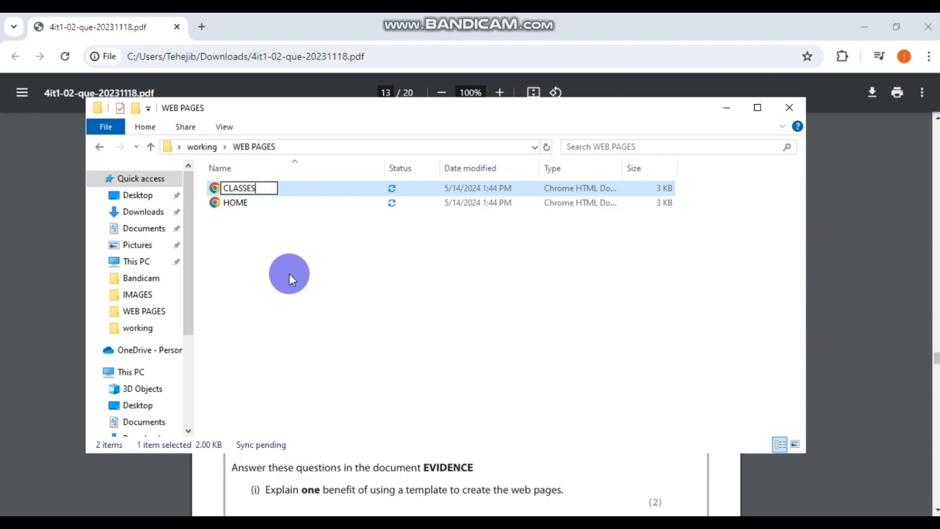
pyautogui.press('Return')
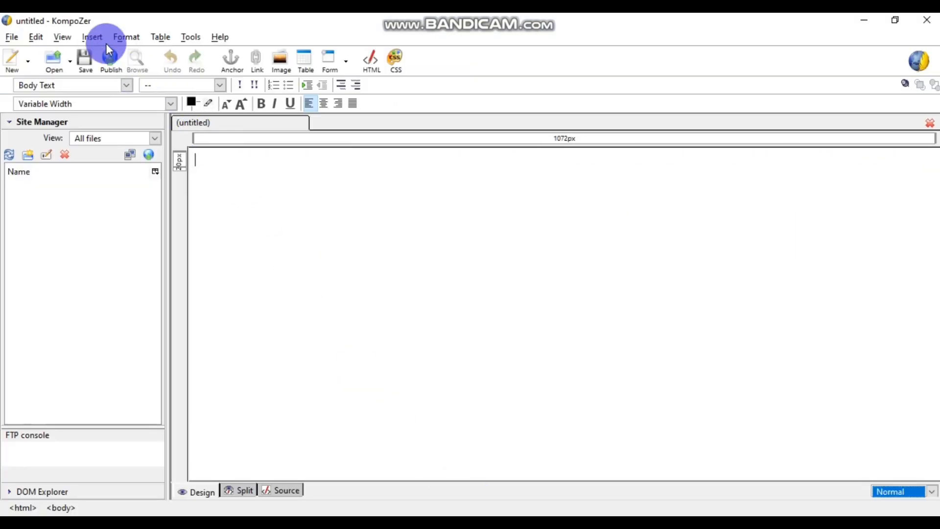
# - Open CLASSES.html from the WEB PAGES folder in KompoZer
pyautogui.click(62, 57)
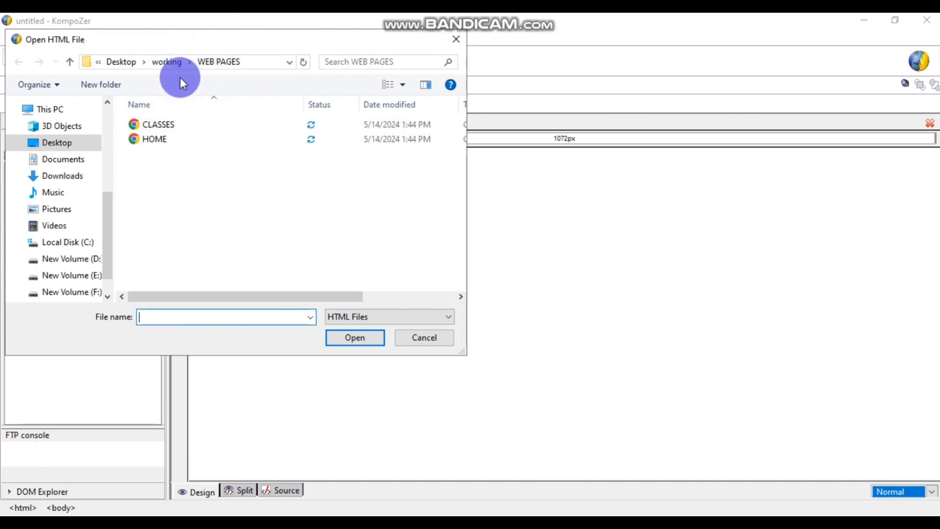
pyautogui.click(199, 126)
pyautogui.click(365, 337)
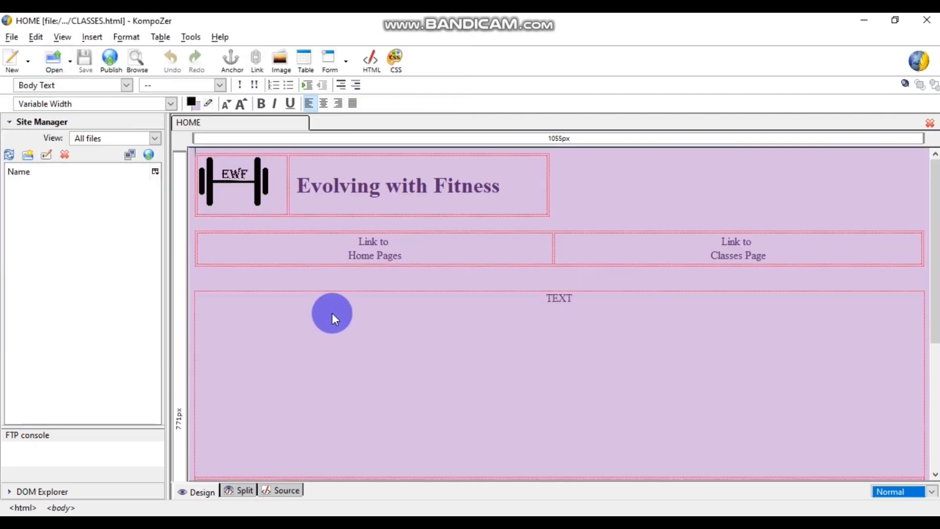
pyautogui.click(463, 376)
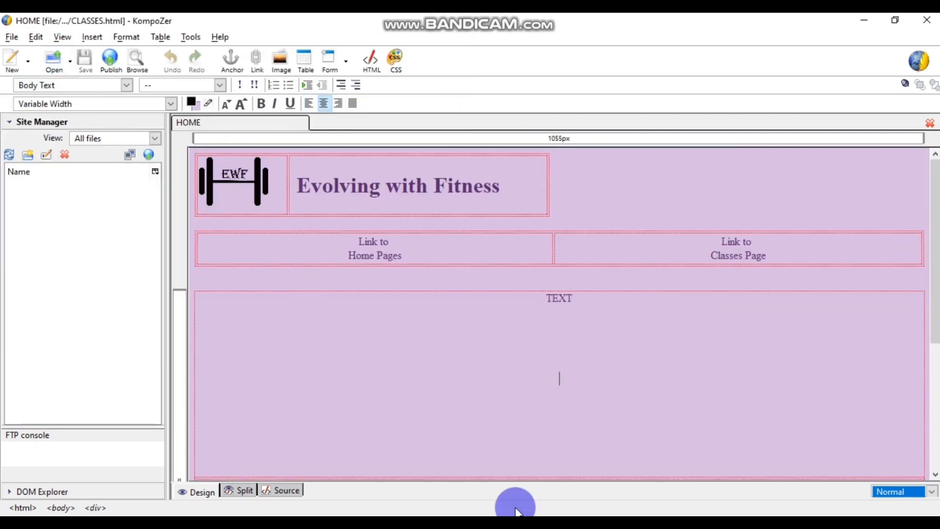
# - View the CLASSES page design in the Chrome exam PDF
pyautogui.click(385, 523)
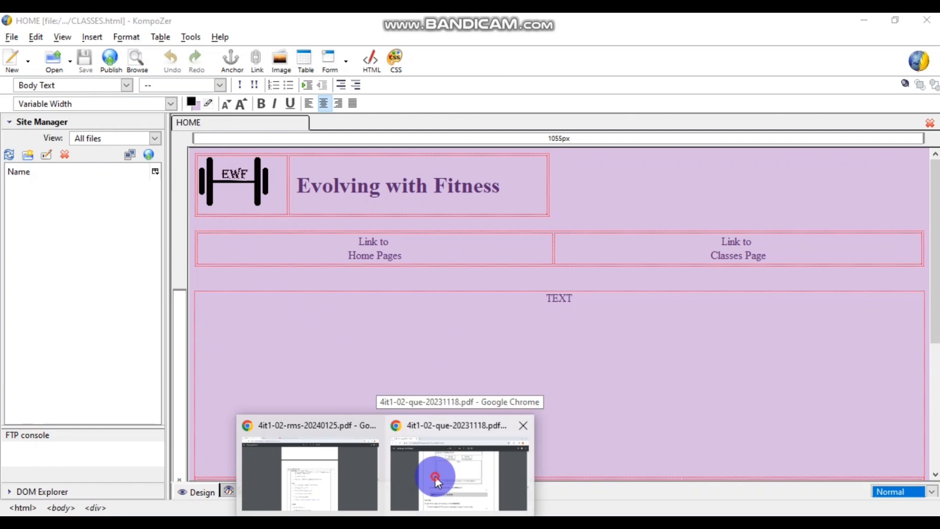
pyautogui.click(435, 476)
pyautogui.scroll(-2, 351, 298)
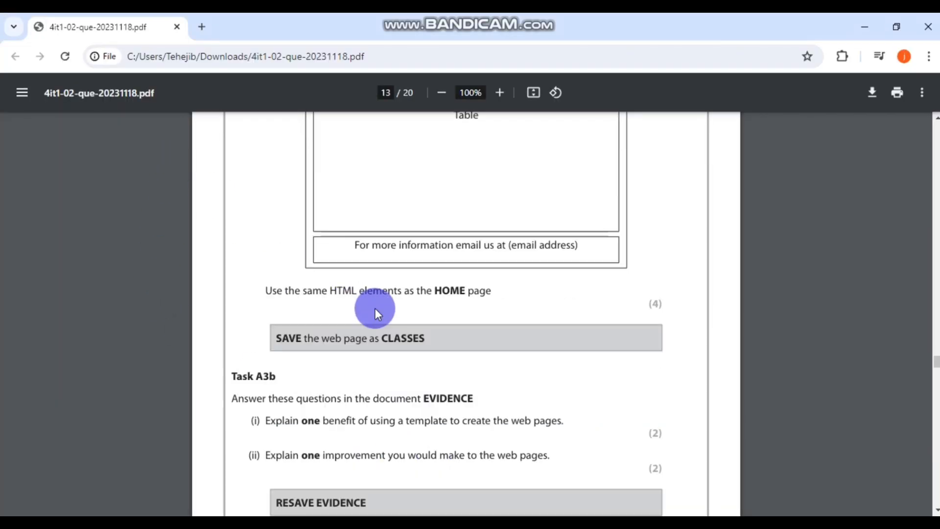
pyautogui.scroll(-2, 383, 310)
pyautogui.scroll(6, 384, 310)
pyautogui.scroll(2, 384, 310)
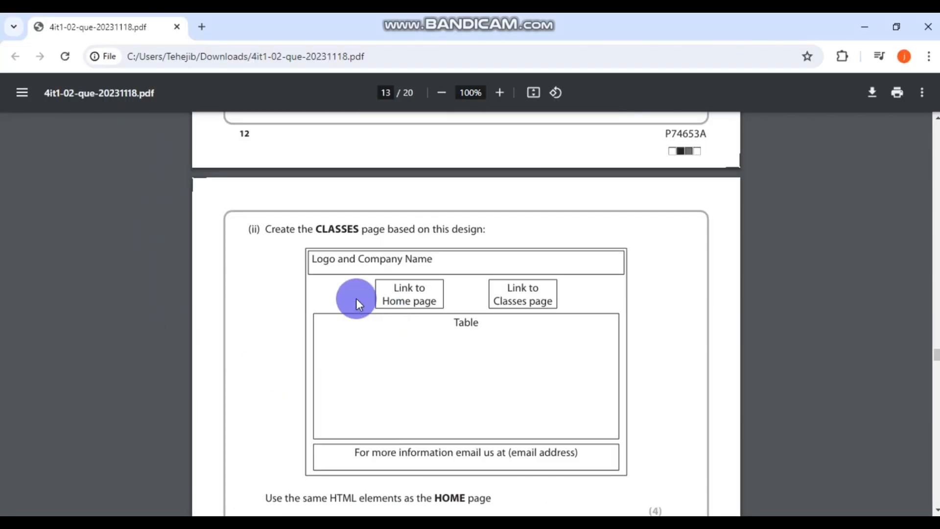
pyautogui.scroll(-2, 499, 238)
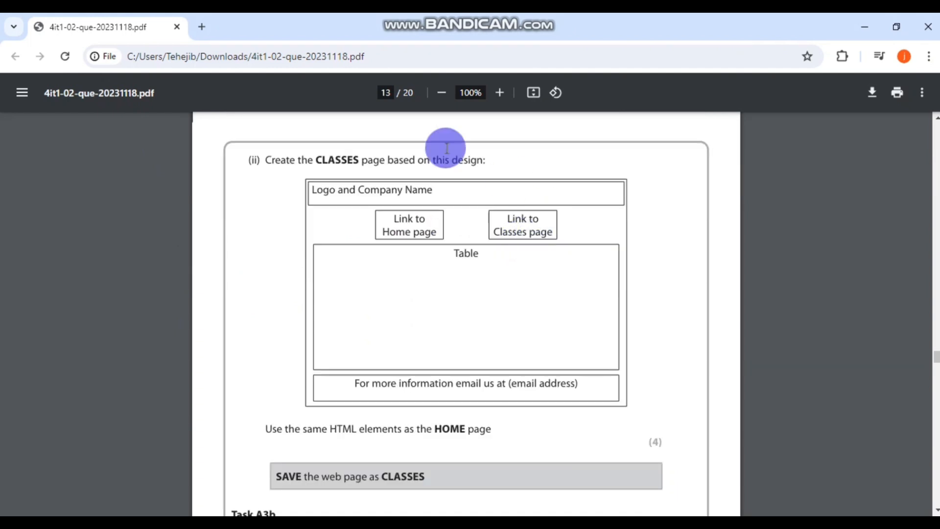
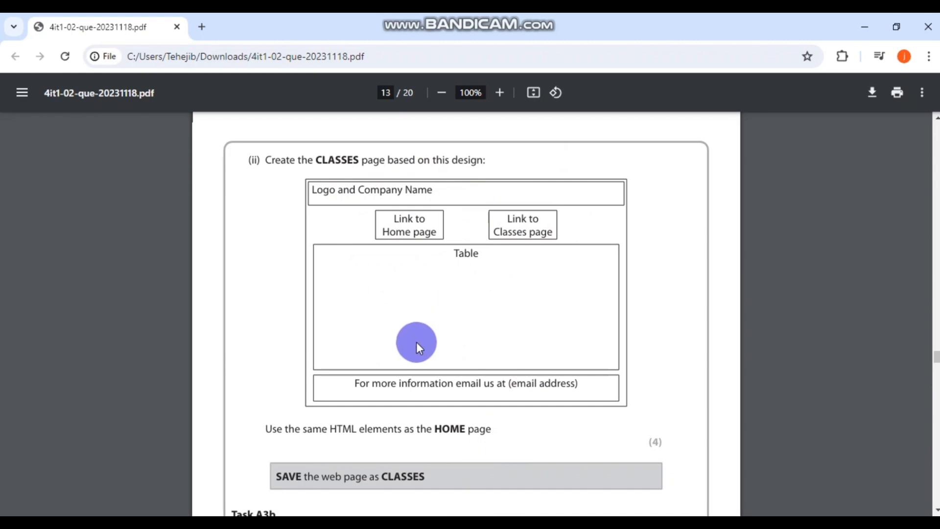
# - Switch back to KompoZer showing CLASSES.html
pyautogui.hotkey('alt', 'Tab')
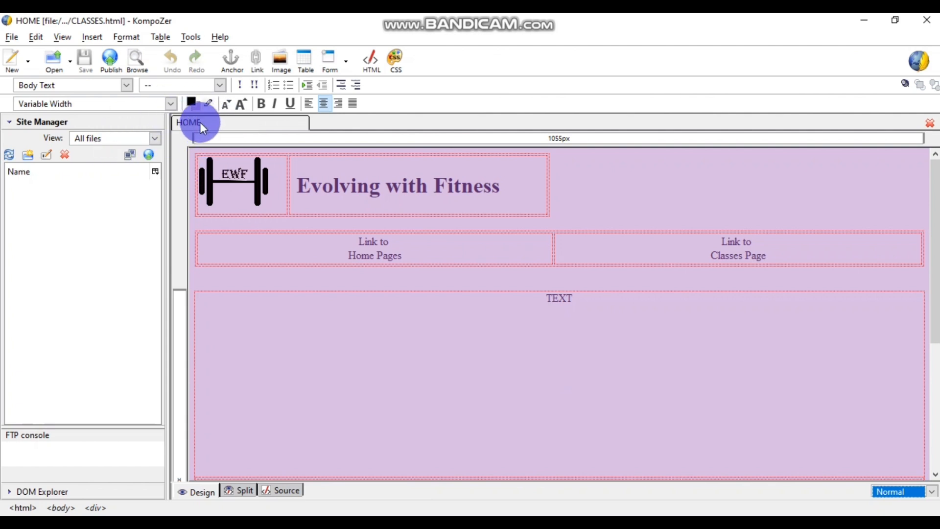
# - Replace the page title HOME with 'CLASSES' in Page Title and Properties
pyautogui.click(120, 37)
pyautogui.click(139, 318)
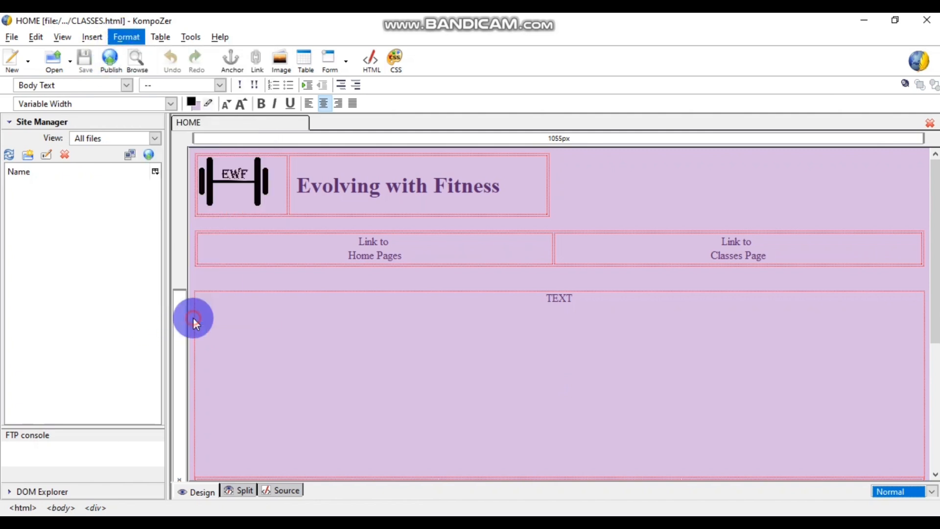
pyautogui.click(113, 118)
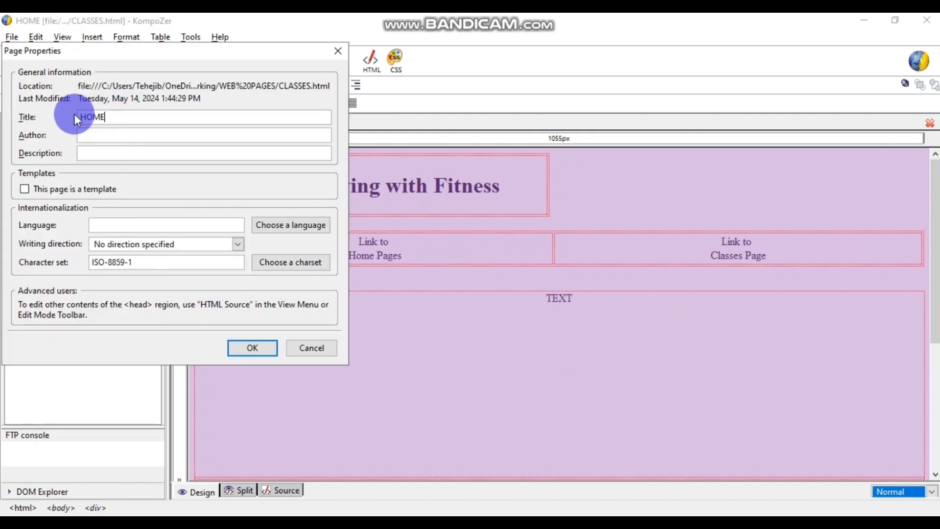
pyautogui.write('CLSSES')
pyautogui.press('BackSpace')
pyautogui.press('BackSpace')
pyautogui.press('BackSpace')
pyautogui.press('BackSpace')
pyautogui.press('BackSpace')
pyautogui.press('BackSpace')
pyautogui.press('BackSpace')
pyautogui.press('BackSpace')
pyautogui.press('BackSpace')
pyautogui.write('CLASSES')
pyautogui.click(237, 347)
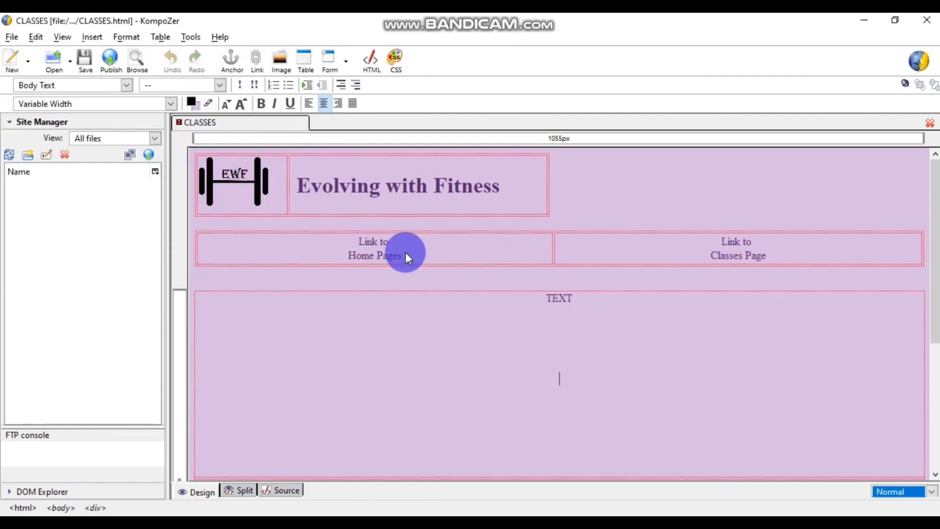
# - Delete the TEXT placeholder heading and the table of class images
pyautogui.click(554, 299)
pyautogui.scroll(-3, 616, 309)
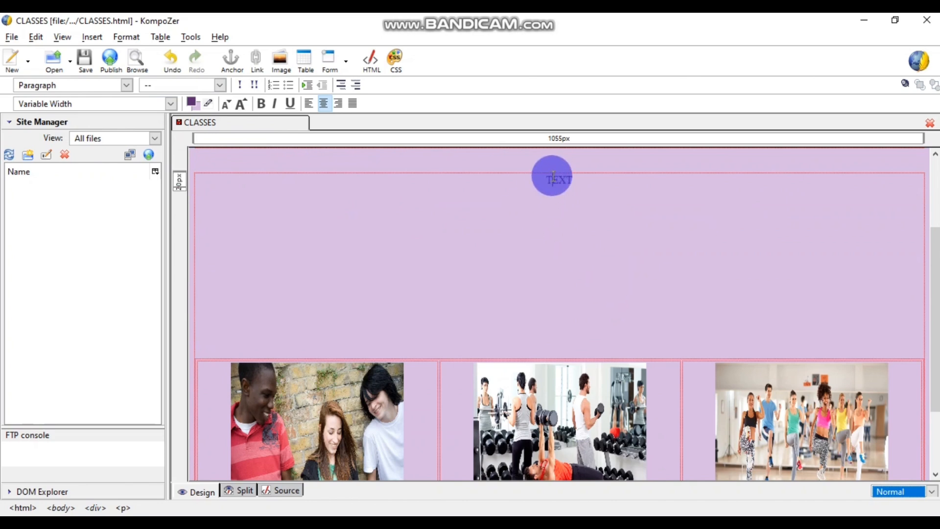
pyautogui.moveTo(545, 177); pyautogui.dragTo(531, 177)
pyautogui.press('Delete')
pyautogui.scroll(3, 551, 272)
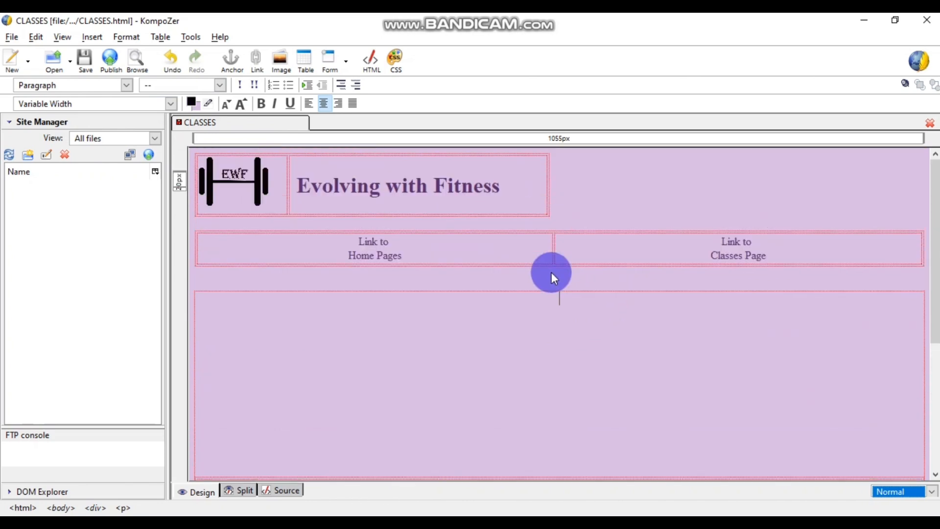
pyautogui.scroll(-3, 551, 272)
pyautogui.scroll(3, 551, 272)
pyautogui.scroll(-5, 551, 272)
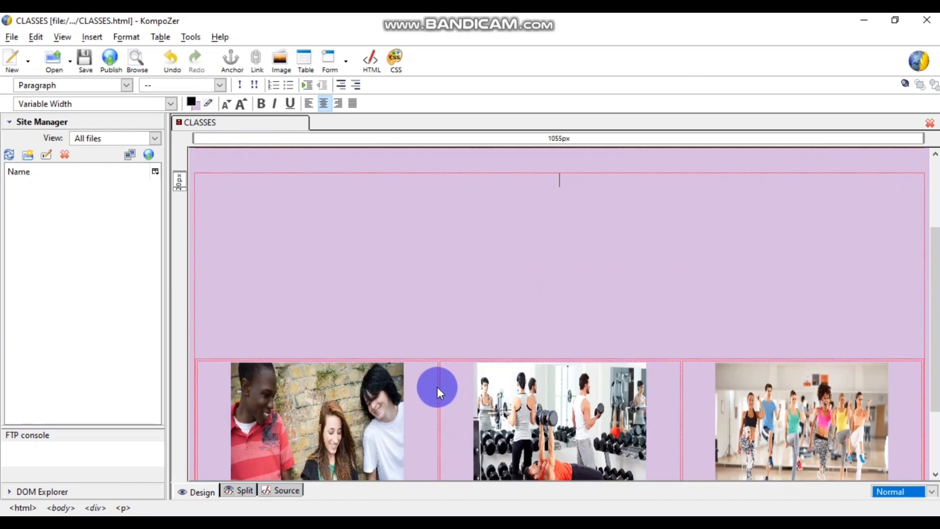
pyautogui.click(194, 371)
pyautogui.press('Delete')
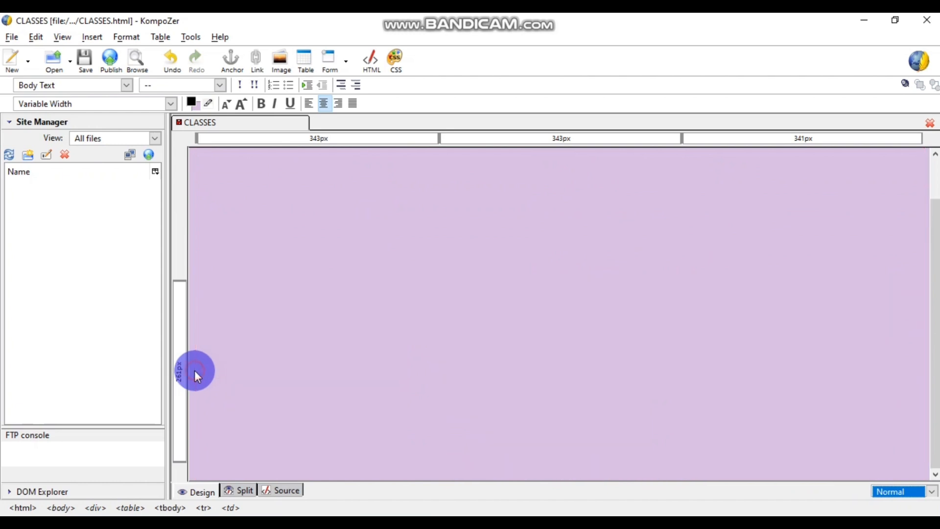
pyautogui.scroll(3, 507, 352)
# - Insert a single-cell table in the empty box and type 'Table' in it
pyautogui.click(317, 301)
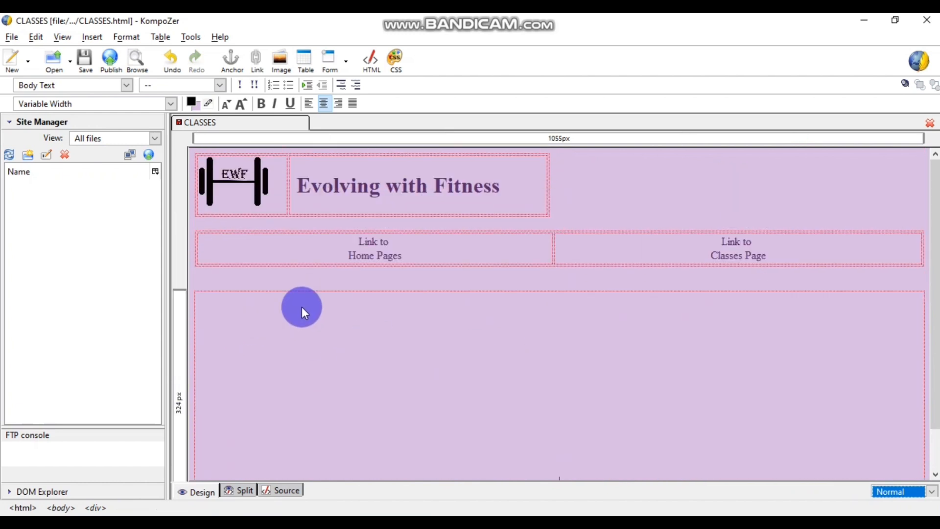
pyautogui.click(157, 36)
pyautogui.moveTo(177, 56)
pyautogui.click(324, 55)
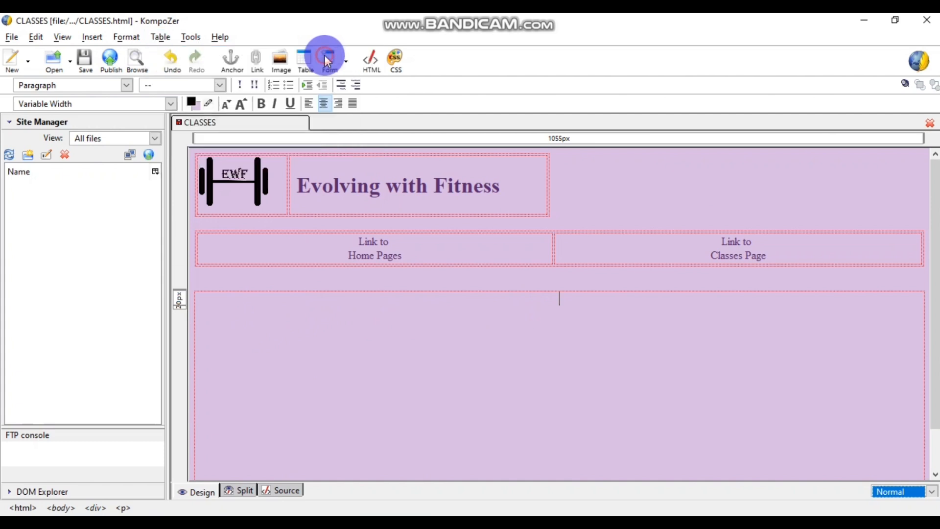
pyautogui.click(55, 94)
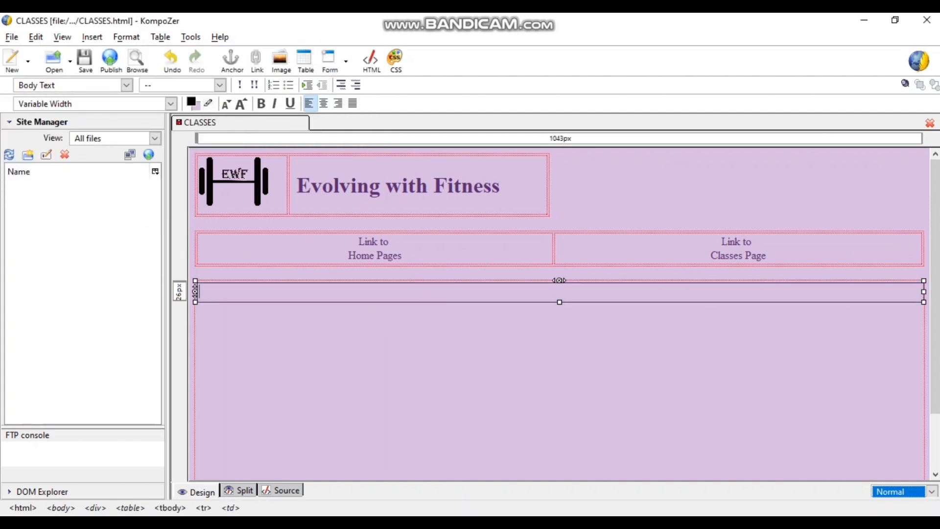
pyautogui.click(422, 477)
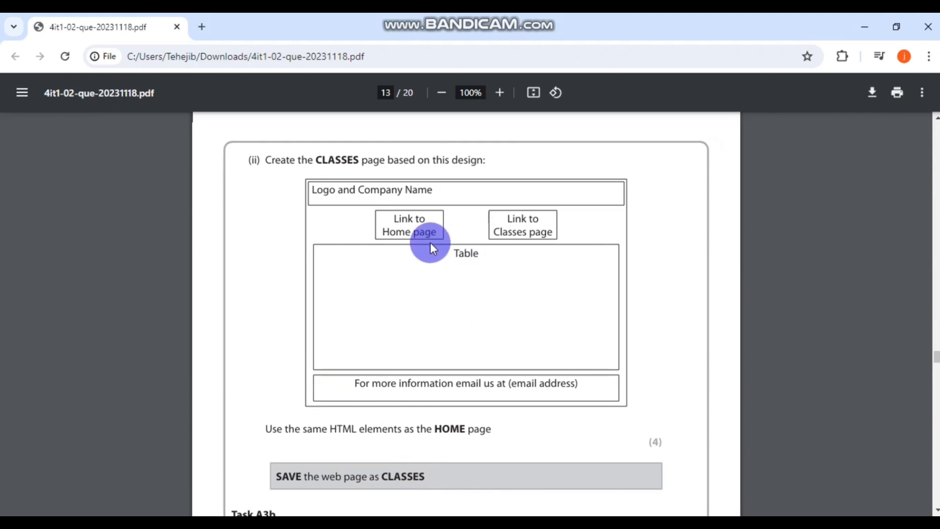
pyautogui.click(436, 467)
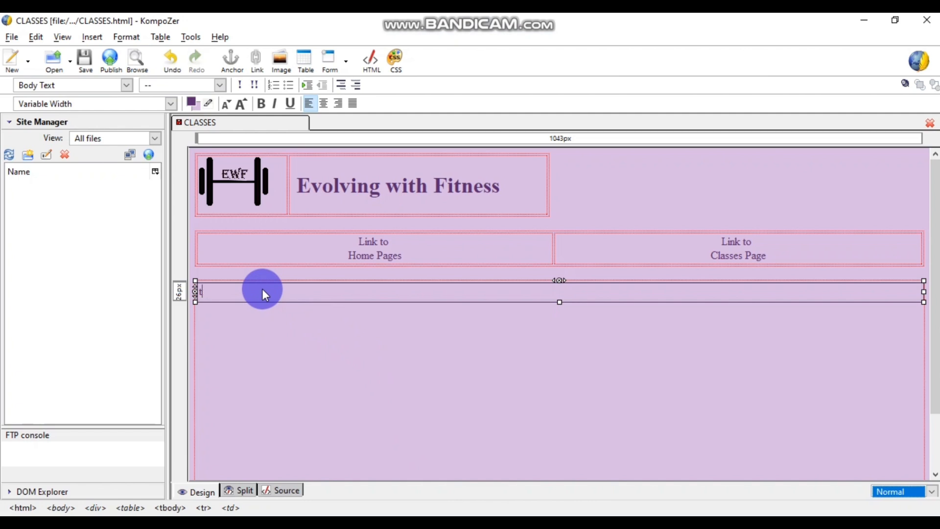
pyautogui.write('Table')
# - Centre the 'Table' text, then delete the table row containing it
pyautogui.click(286, 325)
pyautogui.click(224, 289)
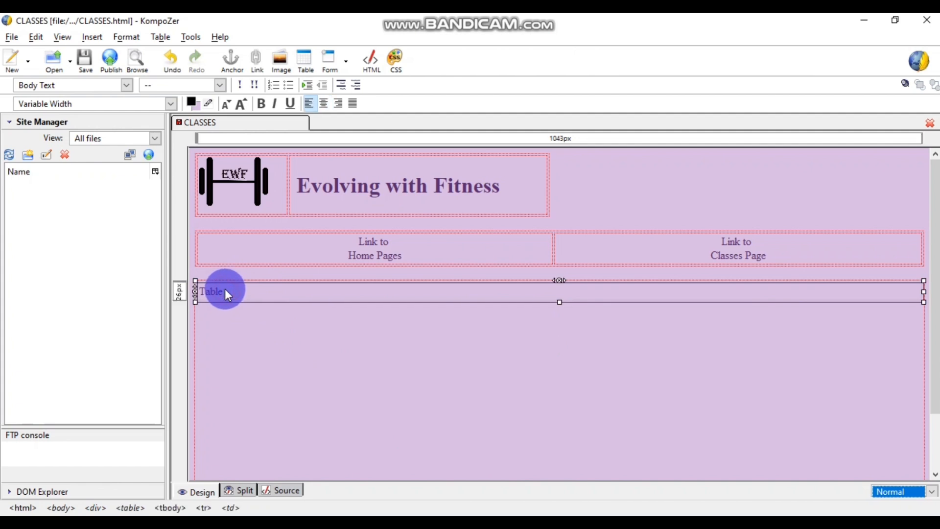
pyautogui.click(322, 103)
pyautogui.click(256, 335)
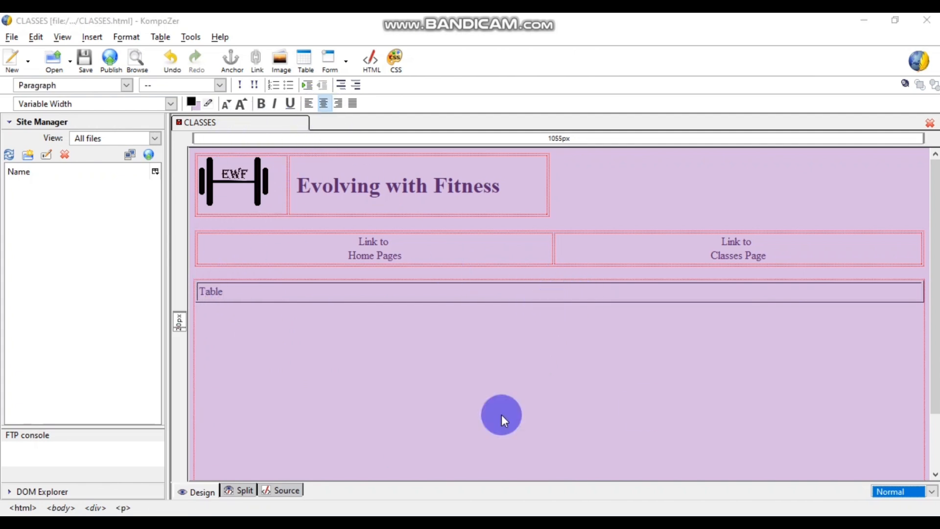
pyautogui.click(375, 293)
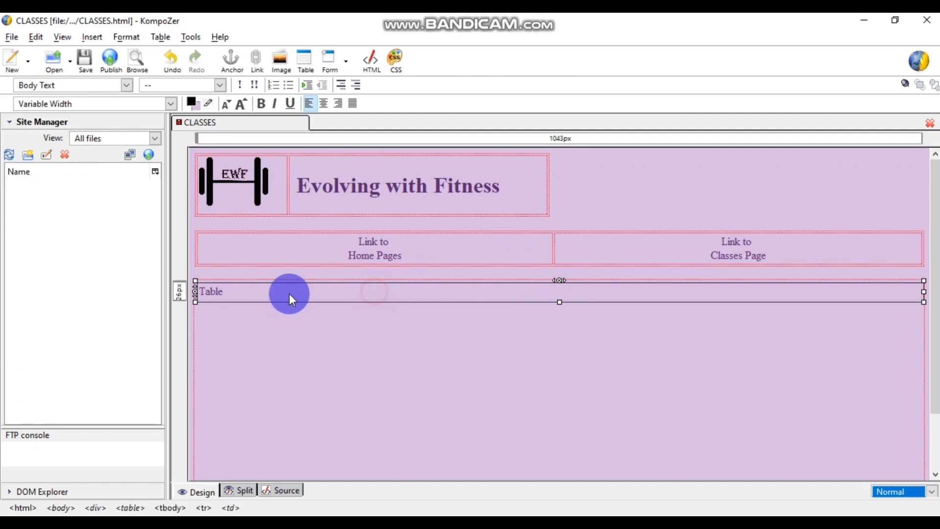
pyautogui.click(193, 289)
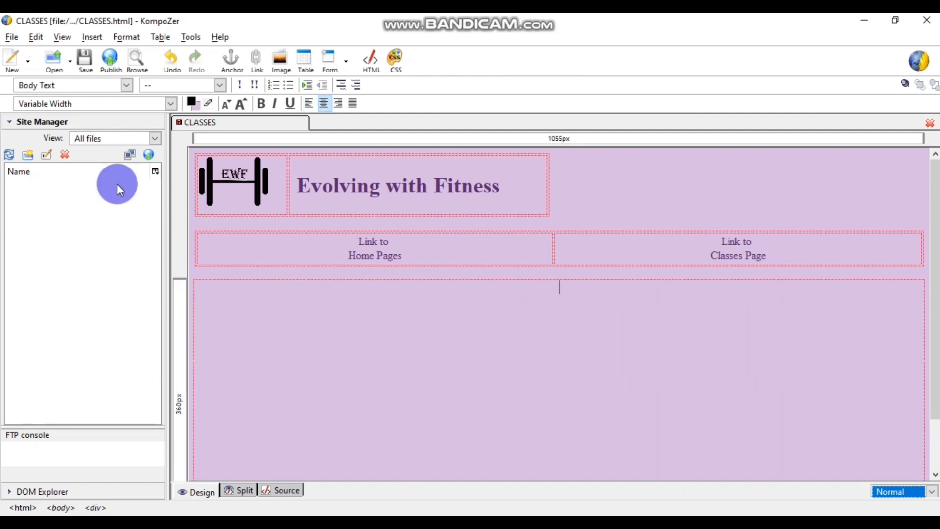
# - Insert a one-row, two-column table, type centred 'Table', and remove the second column
pyautogui.click(155, 35)
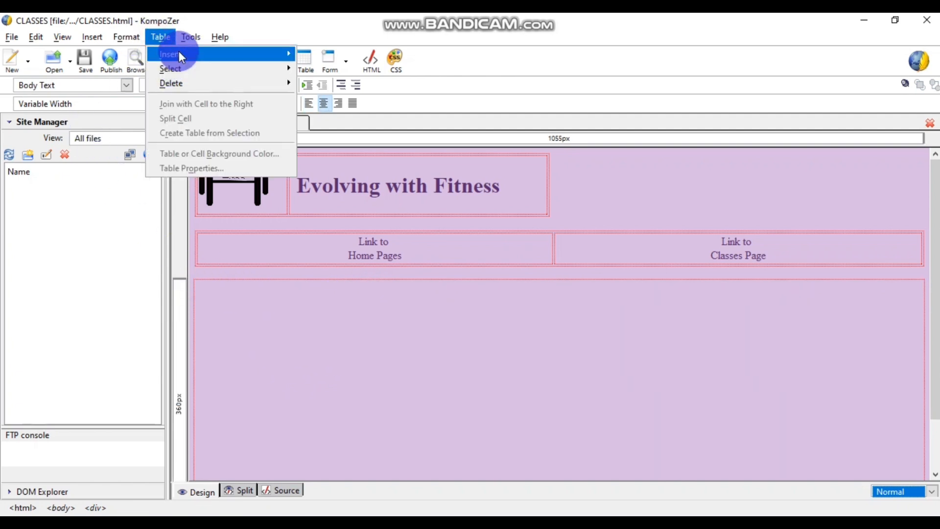
pyautogui.moveTo(179, 56)
pyautogui.click(329, 57)
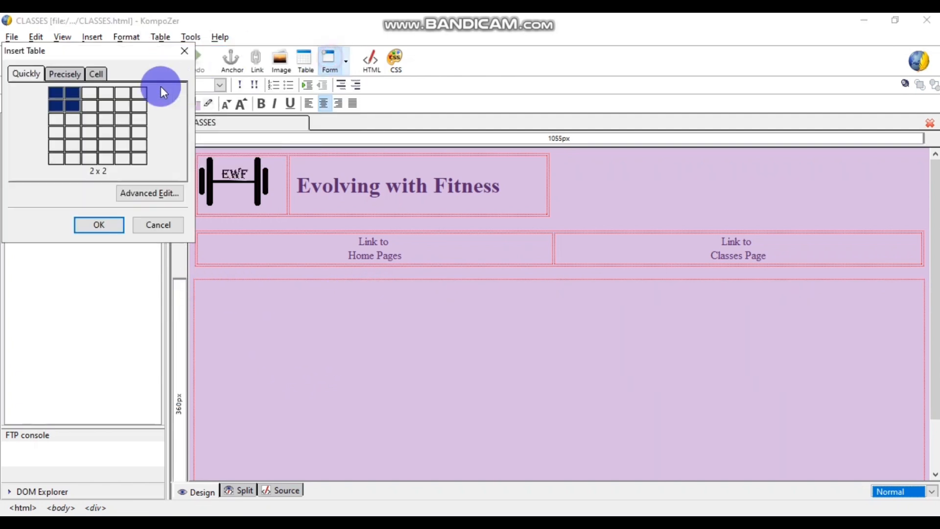
pyautogui.click(71, 97)
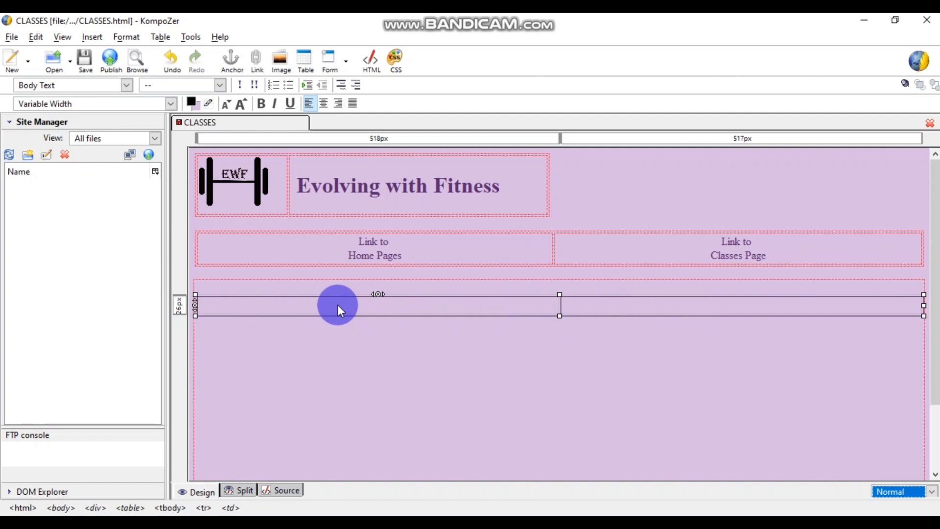
pyautogui.write('Table')
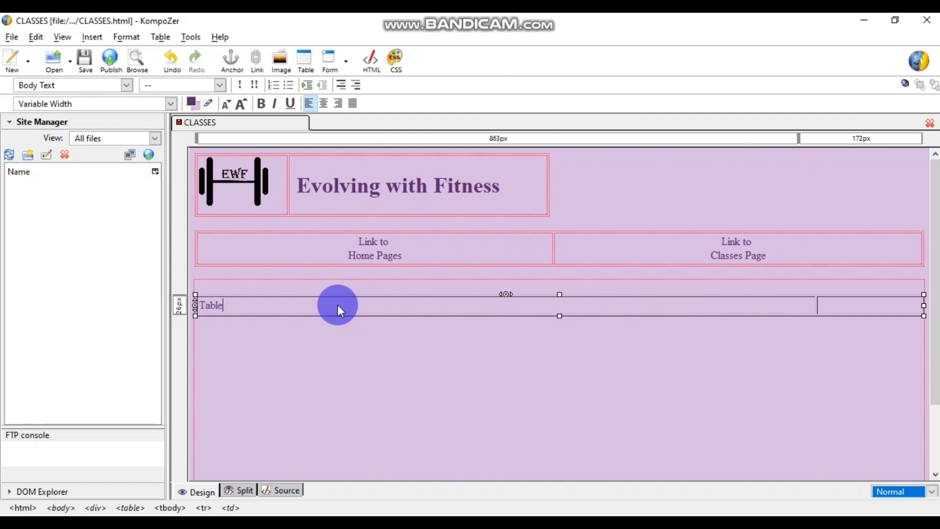
pyautogui.click(323, 103)
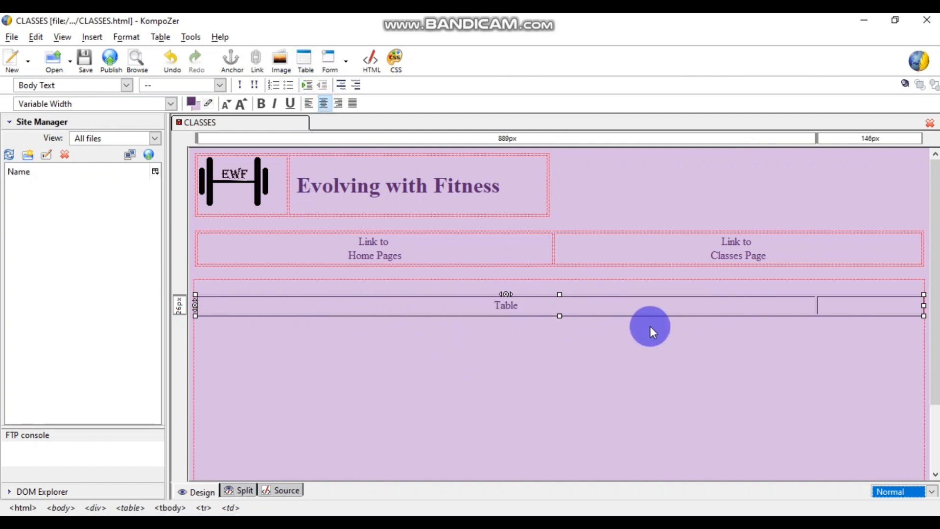
pyautogui.click(858, 304)
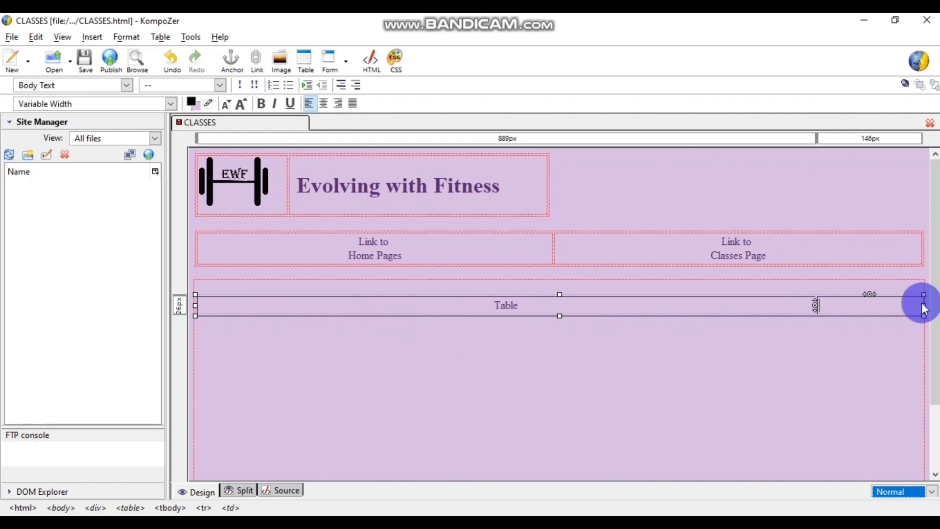
pyautogui.click(868, 293)
pyautogui.click(768, 356)
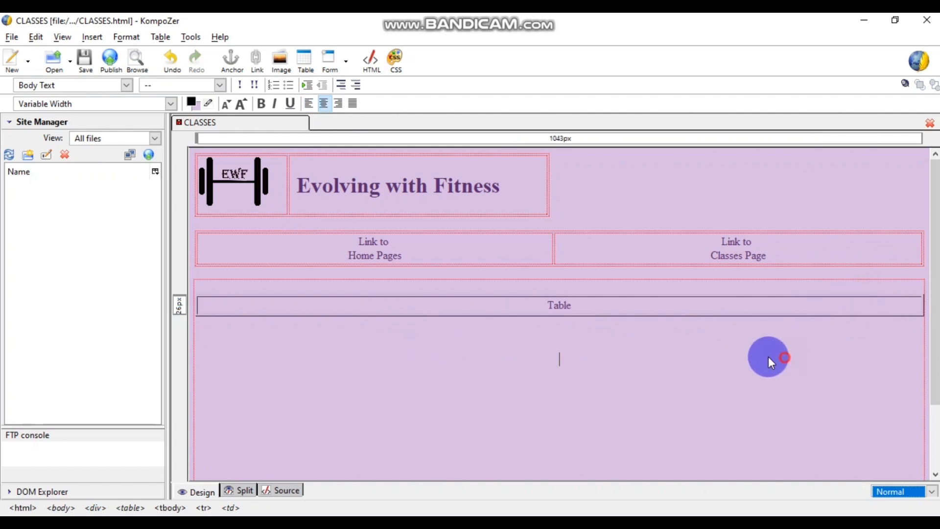
# - Adjust the size of the 'Table' text and add a new line below it
pyautogui.doubleClick(587, 302)
pyautogui.click(241, 103)
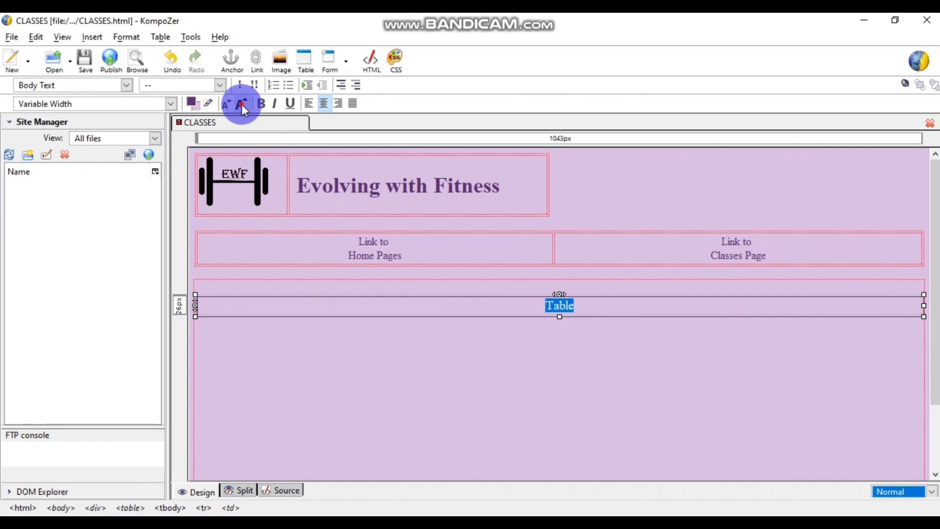
pyautogui.click(242, 104)
pyautogui.click(242, 104)
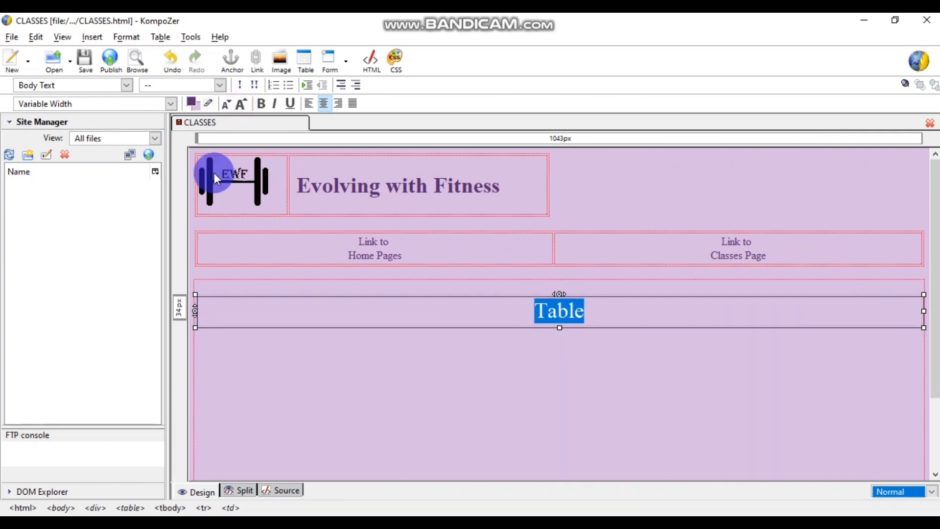
pyautogui.click(226, 104)
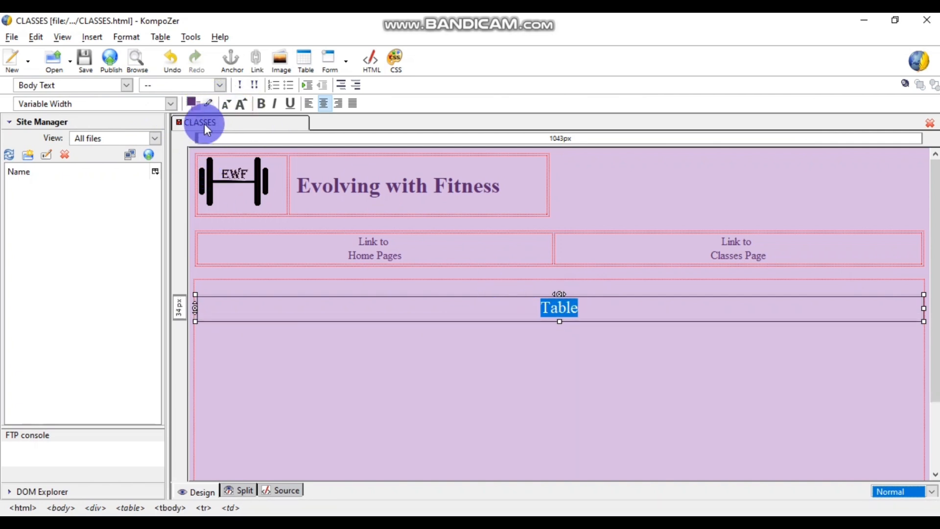
pyautogui.click(226, 104)
pyautogui.click(587, 309)
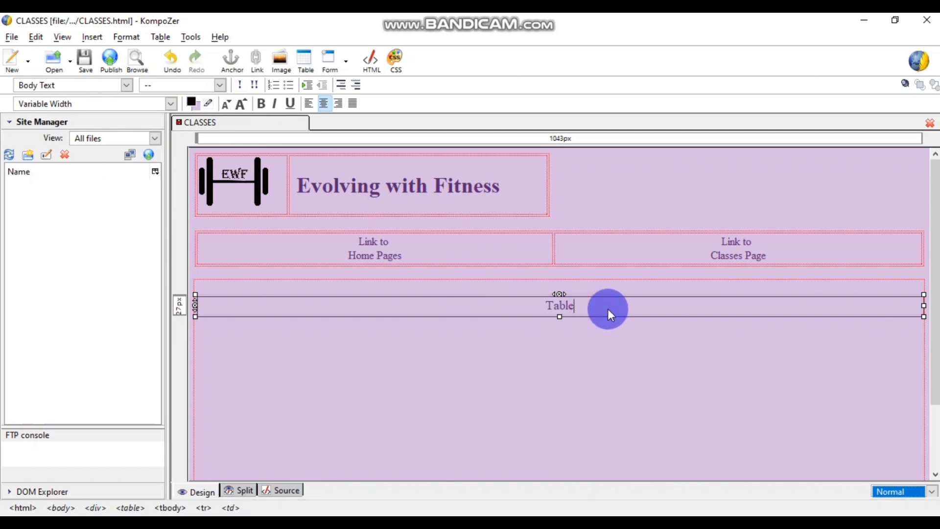
pyautogui.press('Return')
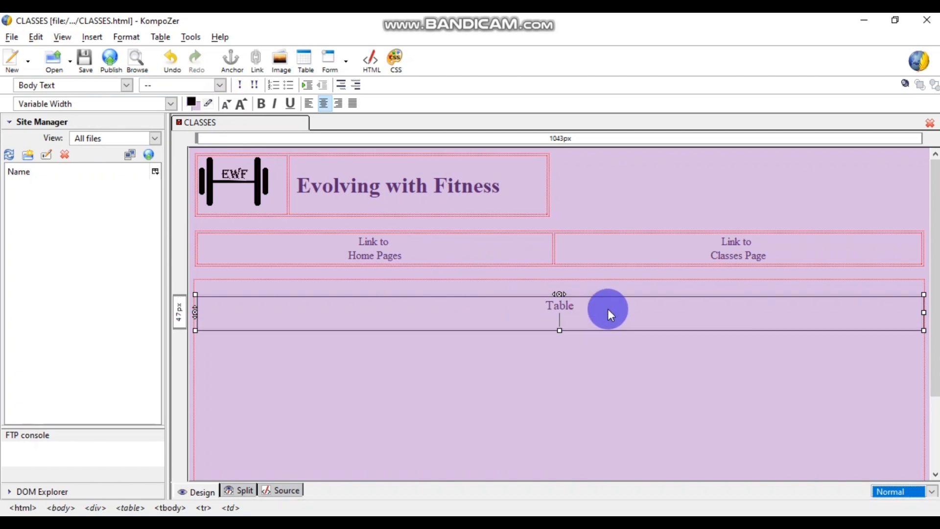
# - Delete the blank lines below the table and save the CLASSES page
pyautogui.scroll(-3, 633, 312)
pyautogui.click(398, 412)
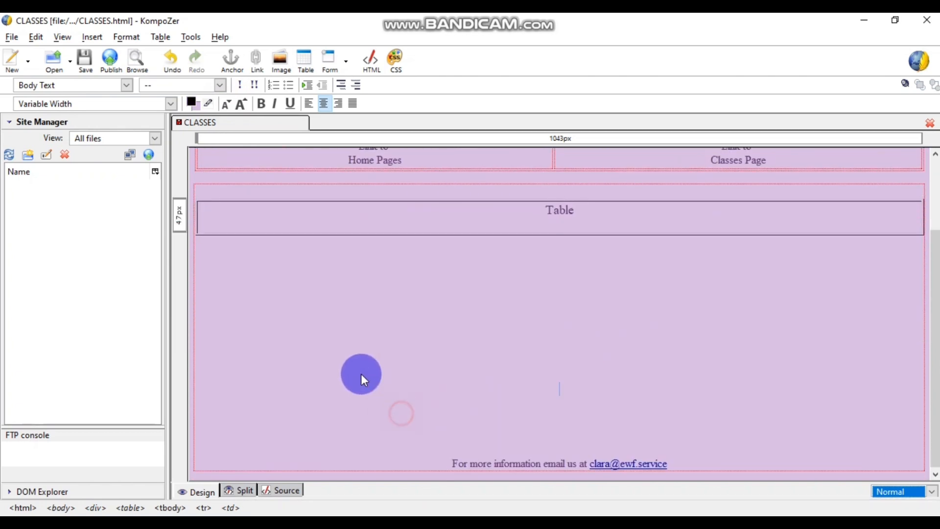
pyautogui.click(461, 374)
pyautogui.moveTo(510, 397); pyautogui.dragTo(500, 276)
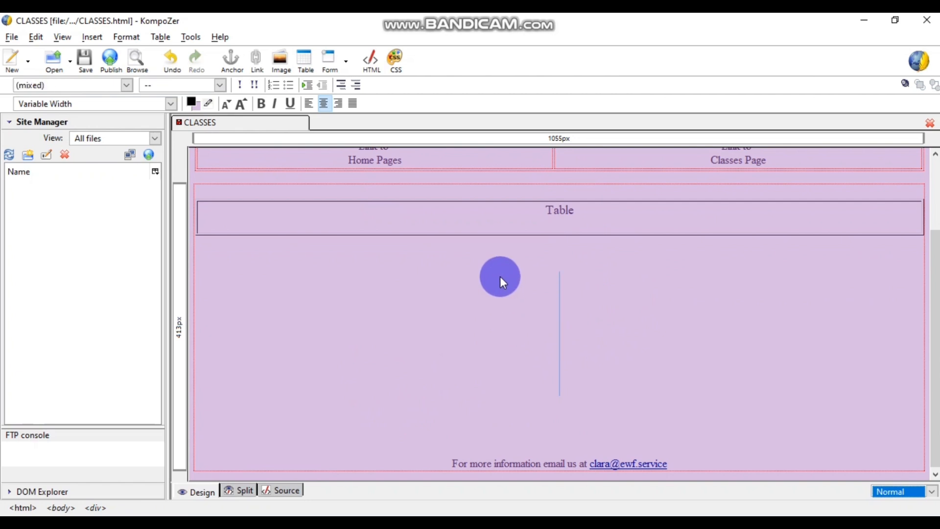
pyautogui.press('BackSpace')
pyautogui.click(564, 363)
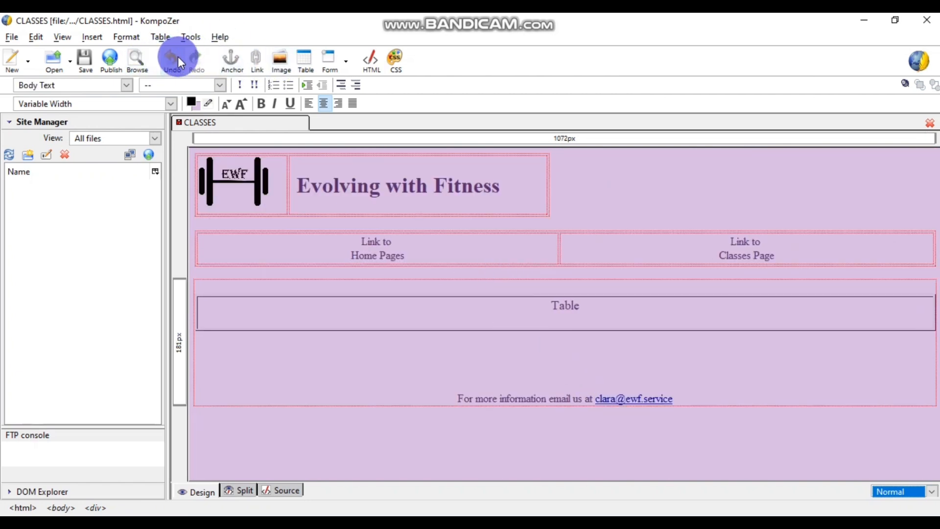
pyautogui.click(85, 63)
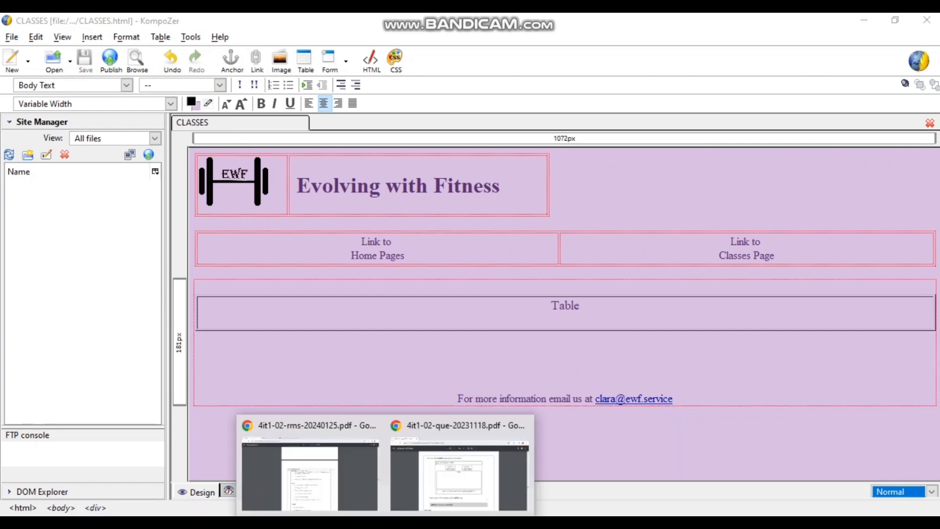
# - Preview CLASSES from the WEB PAGES folder in Chrome, then return to KompoZer
pyautogui.click(435, 471)
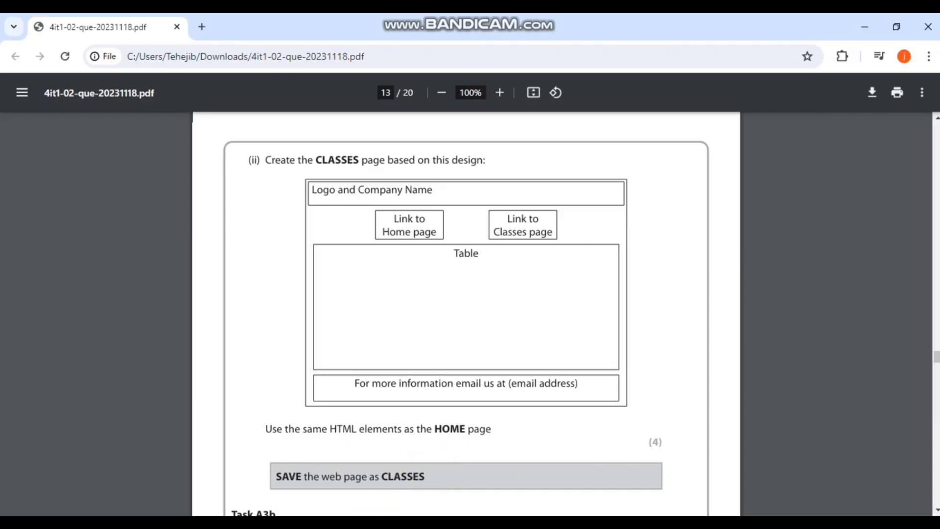
pyautogui.click(318, 524)
pyautogui.click(406, 475)
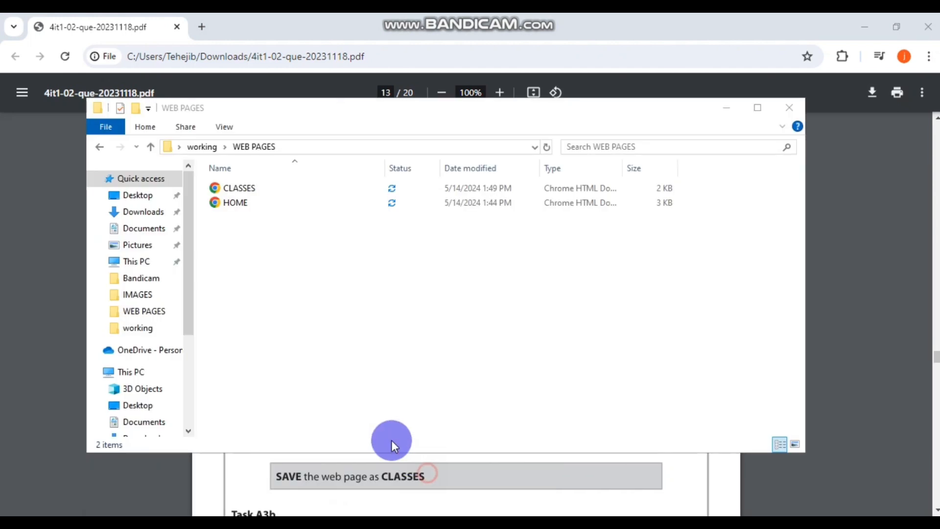
pyautogui.doubleClick(257, 187)
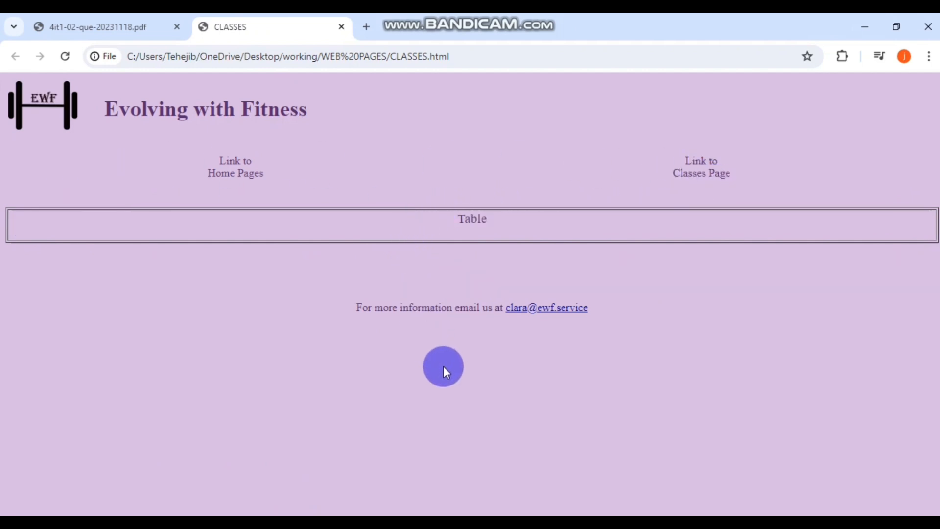
pyautogui.click(495, 523)
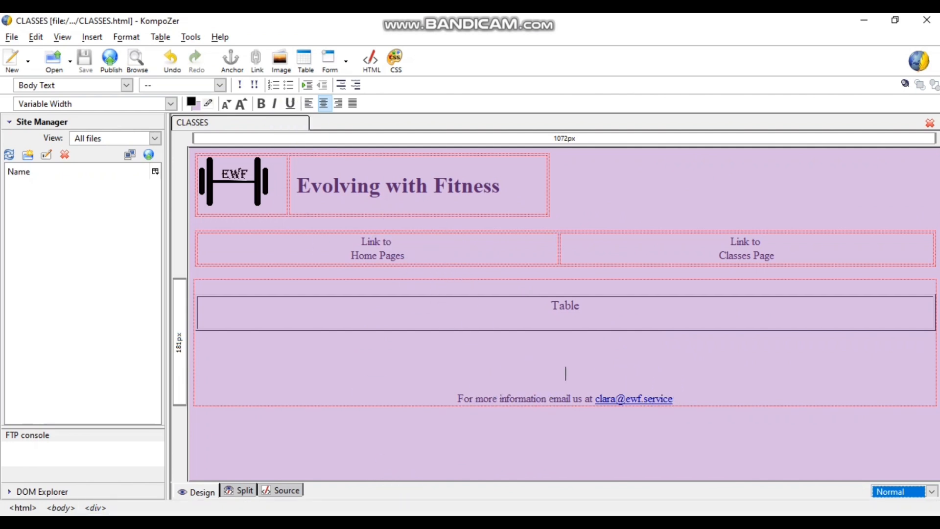
pyautogui.moveTo(406, 514)
pyautogui.click(435, 462)
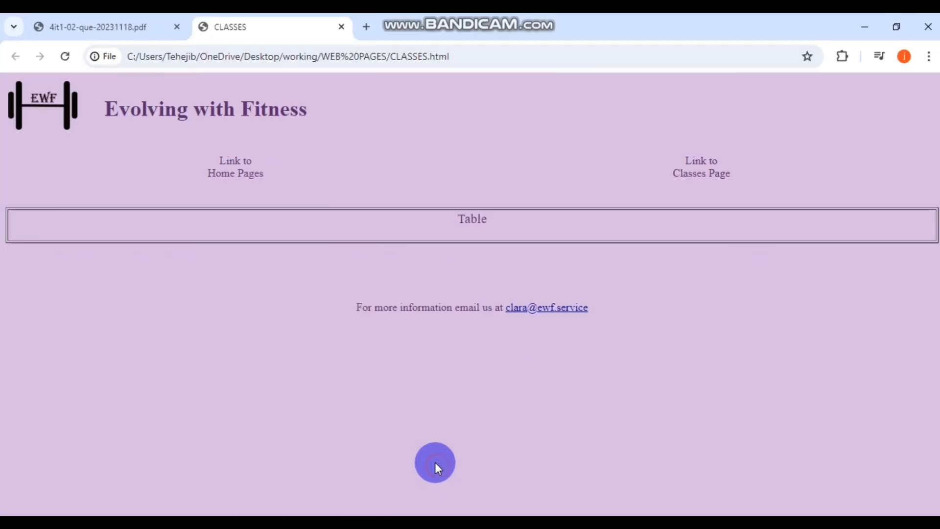
pyautogui.click(96, 28)
pyautogui.scroll(3, 474, 252)
pyautogui.scroll(-3, 473, 253)
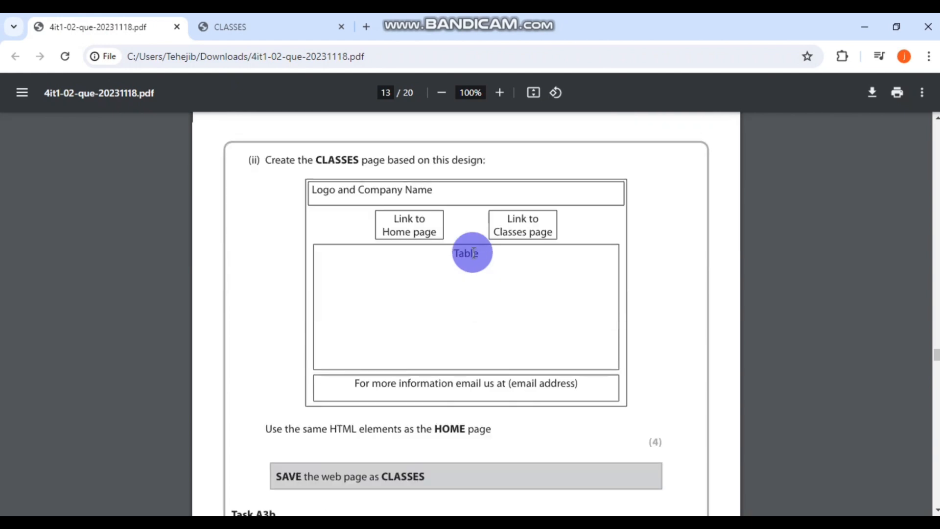
pyautogui.scroll(-4, 471, 253)
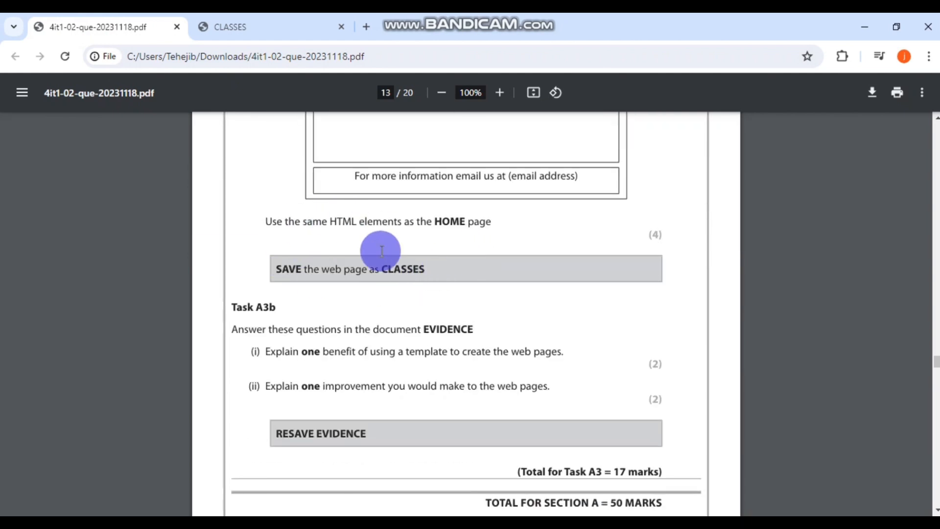
pyautogui.scroll(11, 629, 239)
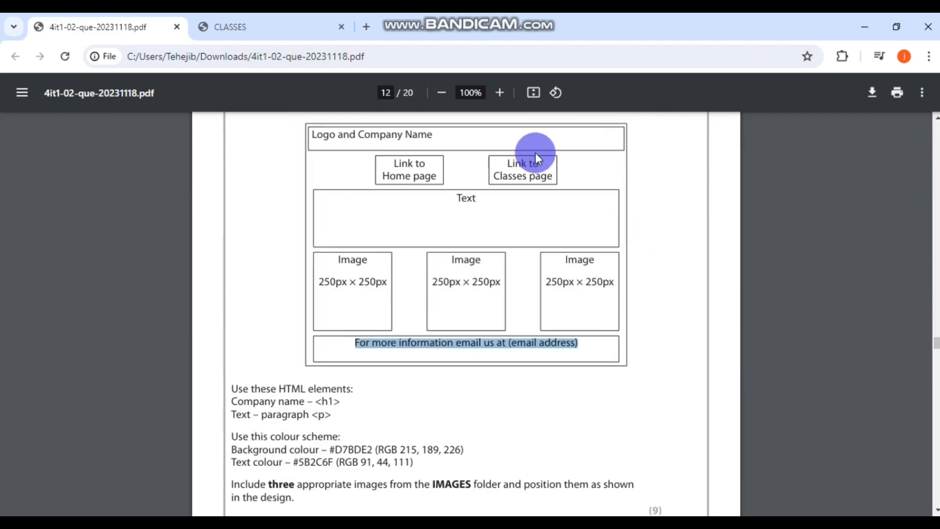
pyautogui.scroll(-8, 549, 304)
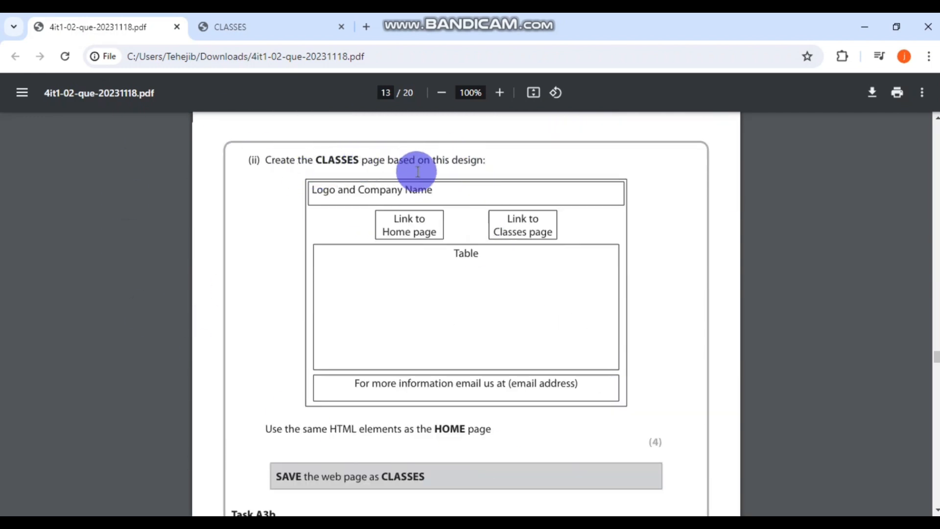
pyautogui.scroll(-1, 594, 191)
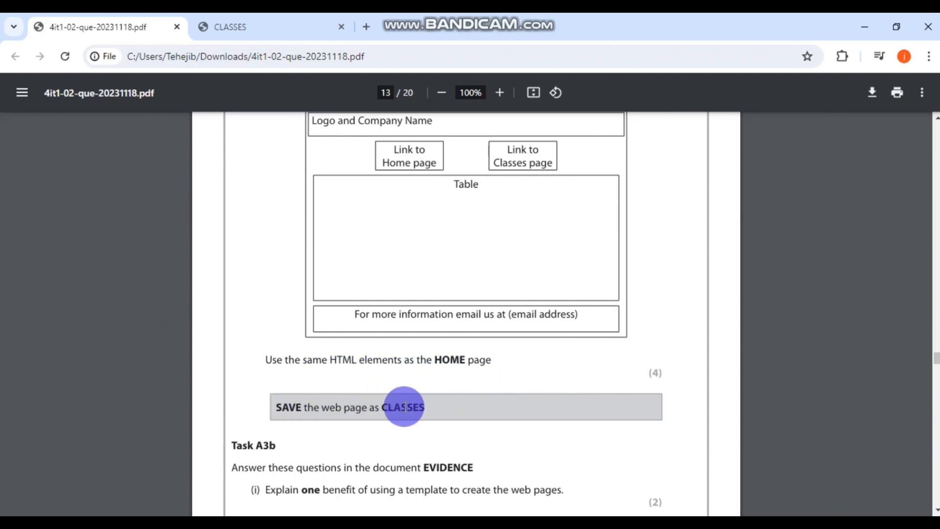
pyautogui.scroll(1, 619, 309)
pyautogui.scroll(-1, 618, 309)
pyautogui.scroll(1, 619, 309)
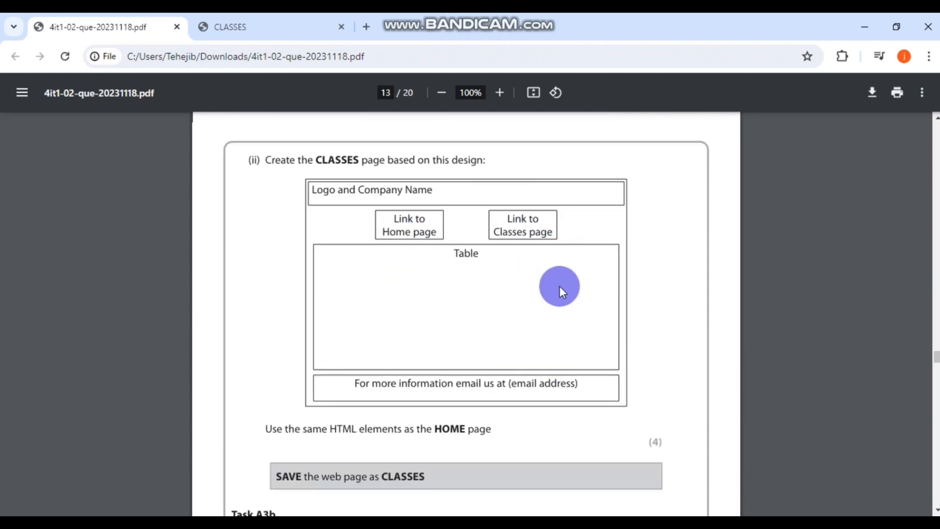
# - Link the 'Link to Home Pages' text to HOME.html
pyautogui.click(488, 470)
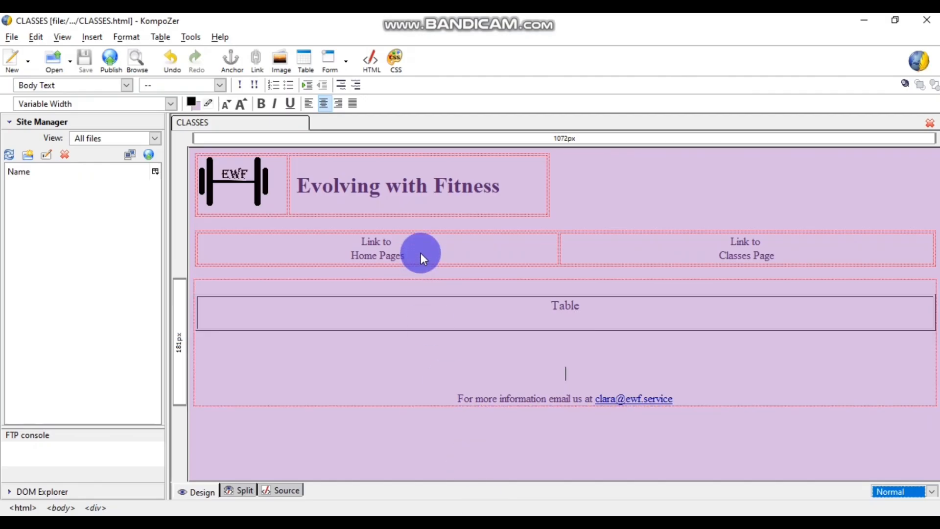
pyautogui.click(414, 245)
pyautogui.moveTo(412, 256); pyautogui.dragTo(353, 241)
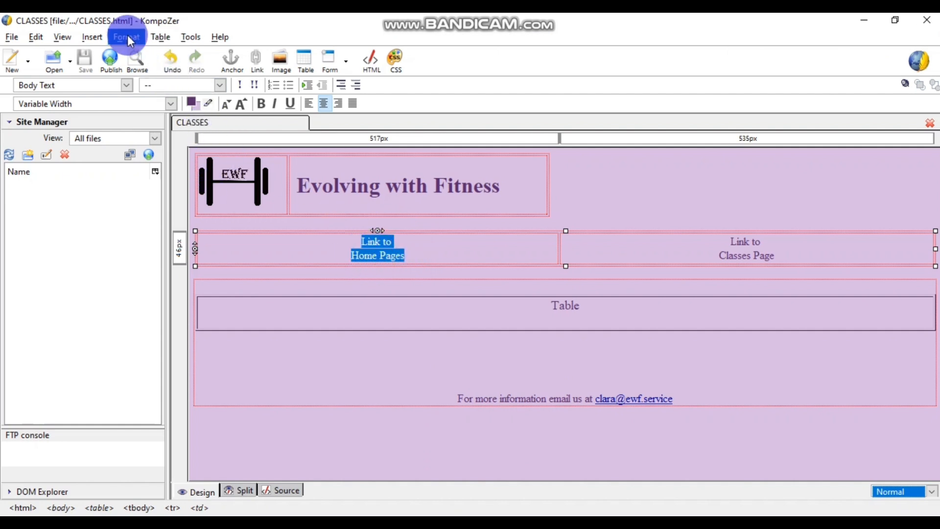
pyautogui.click(98, 36)
pyautogui.click(104, 99)
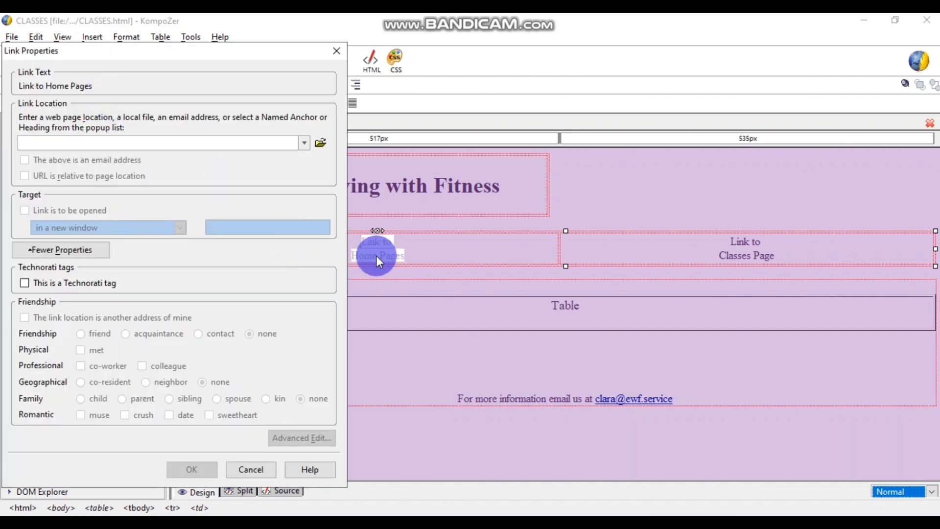
pyautogui.click(320, 142)
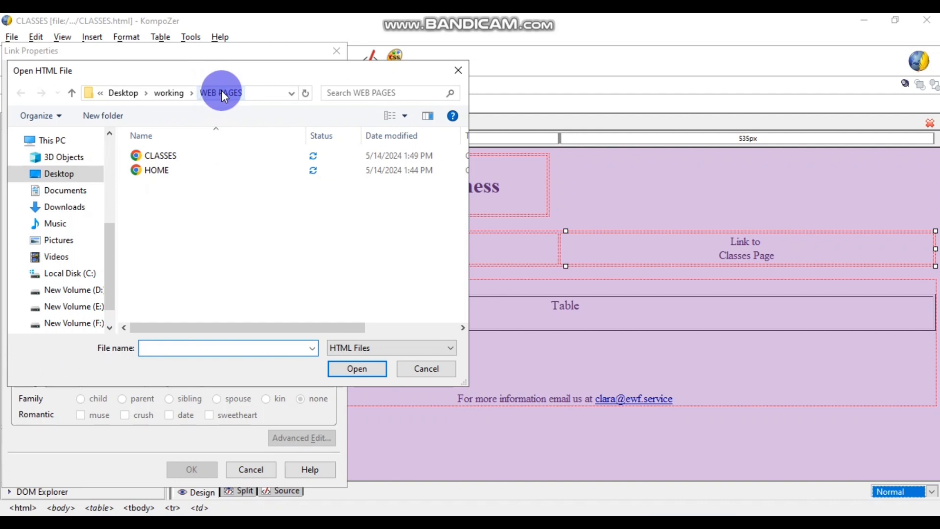
pyautogui.click(171, 169)
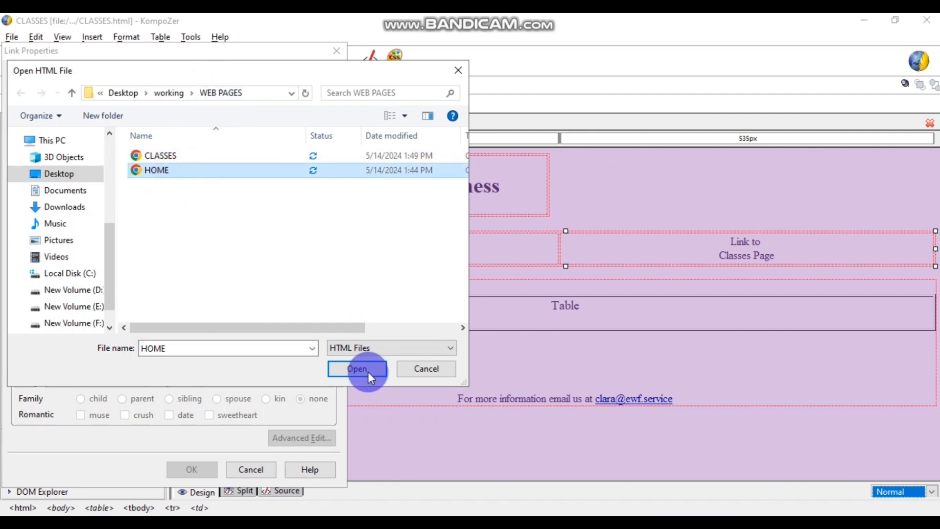
pyautogui.click(363, 368)
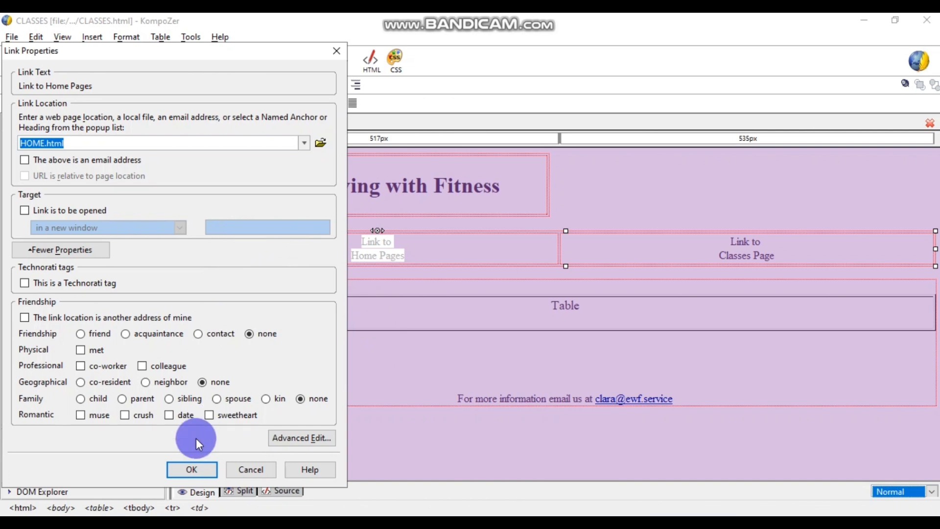
pyautogui.click(196, 467)
pyautogui.click(388, 293)
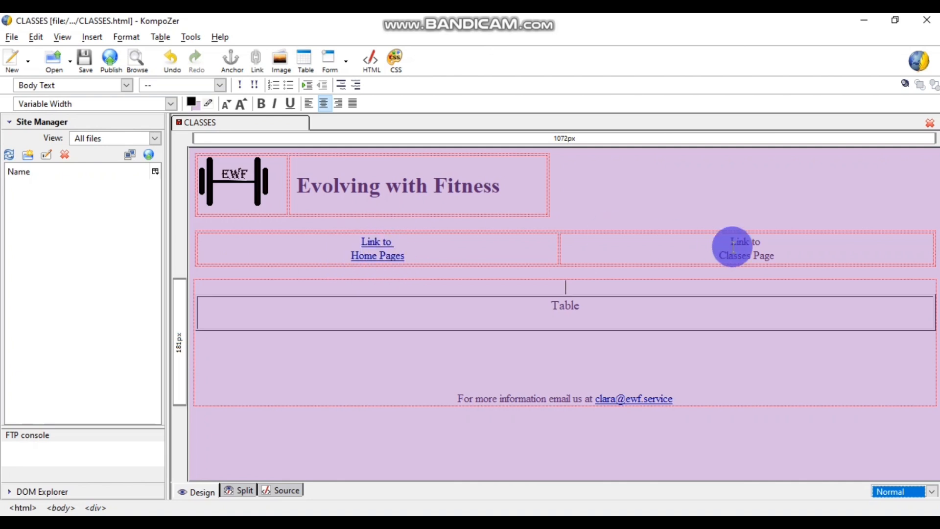
# - Link the 'Link to Classes Page' text to CLASSES.html and save the page
pyautogui.moveTo(777, 251); pyautogui.dragTo(751, 255)
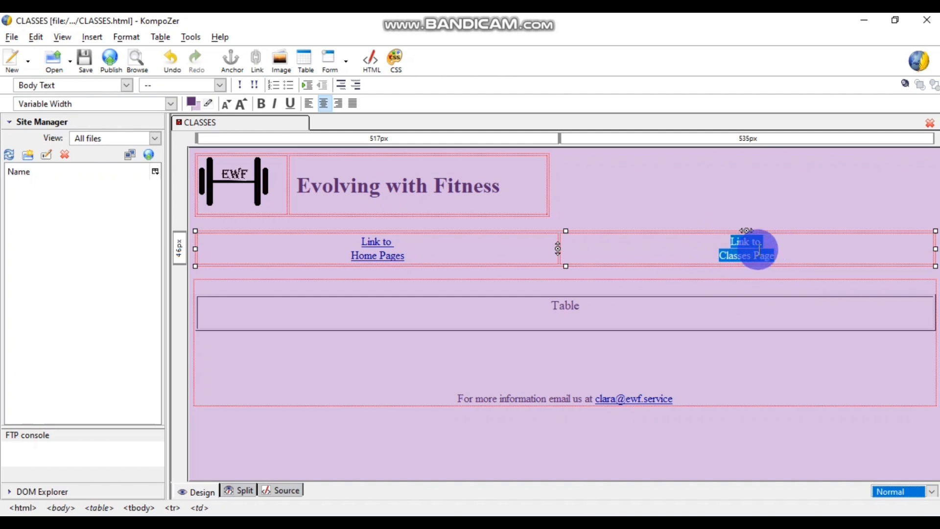
pyautogui.click(88, 37)
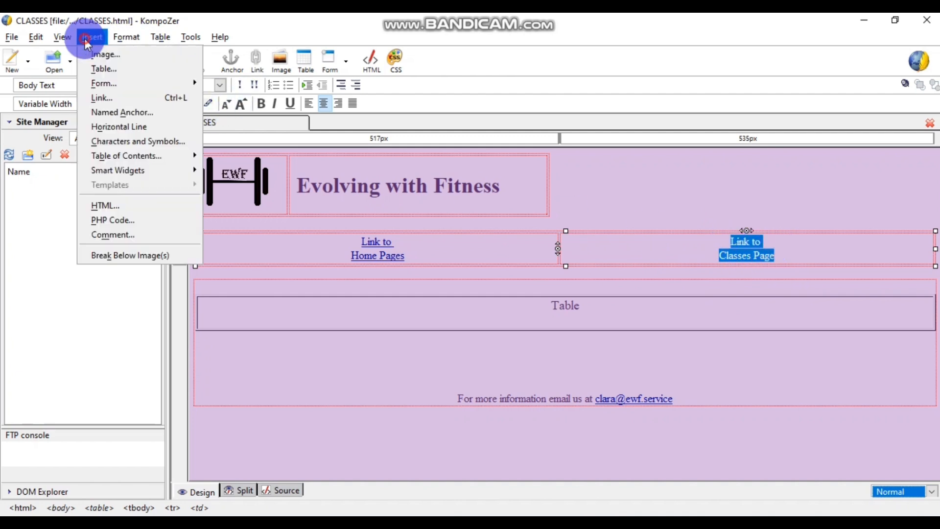
pyautogui.click(125, 99)
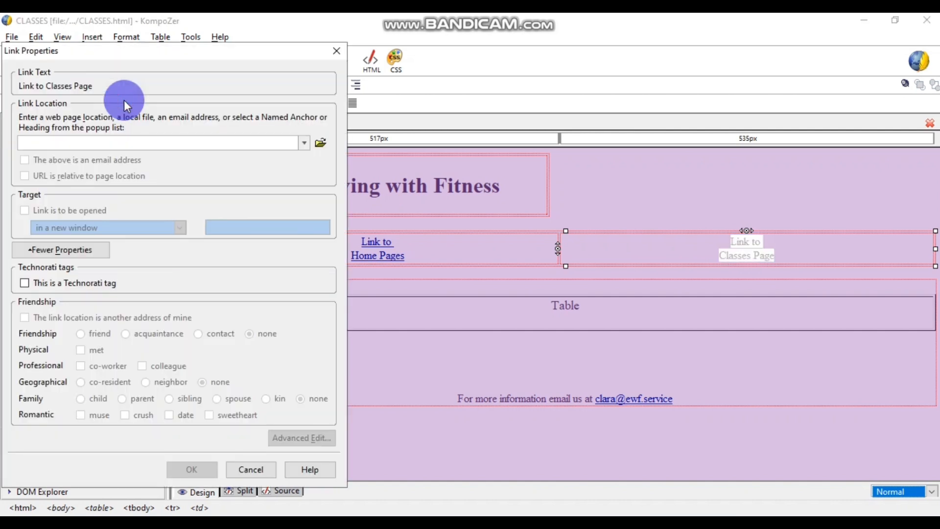
pyautogui.click(314, 146)
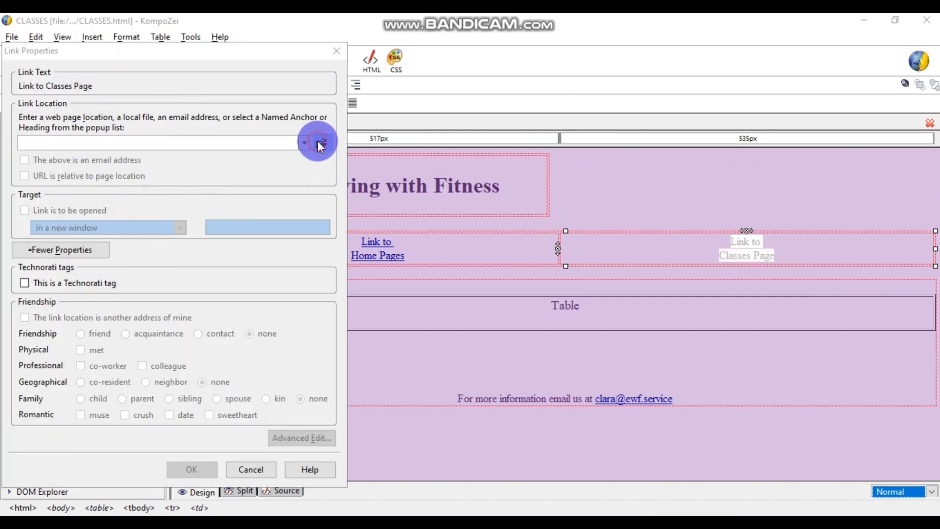
pyautogui.click(158, 157)
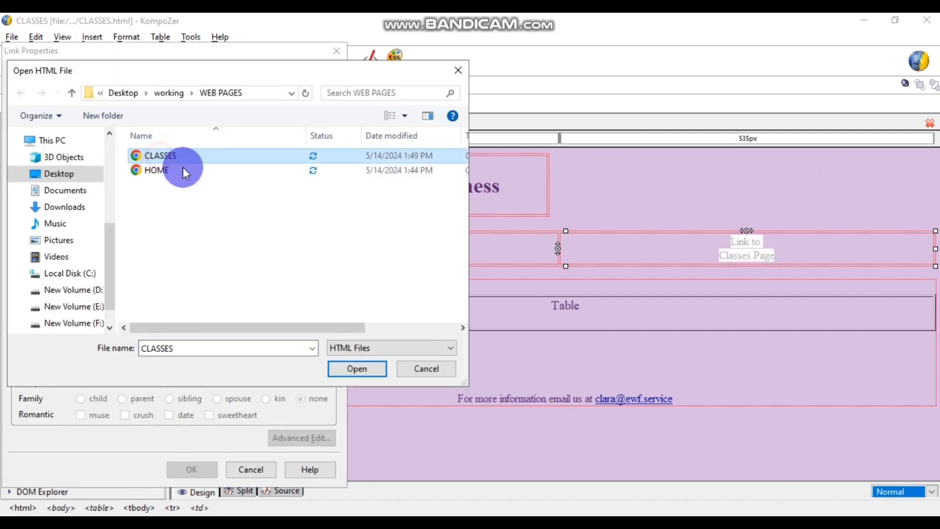
pyautogui.click(372, 371)
pyautogui.click(192, 469)
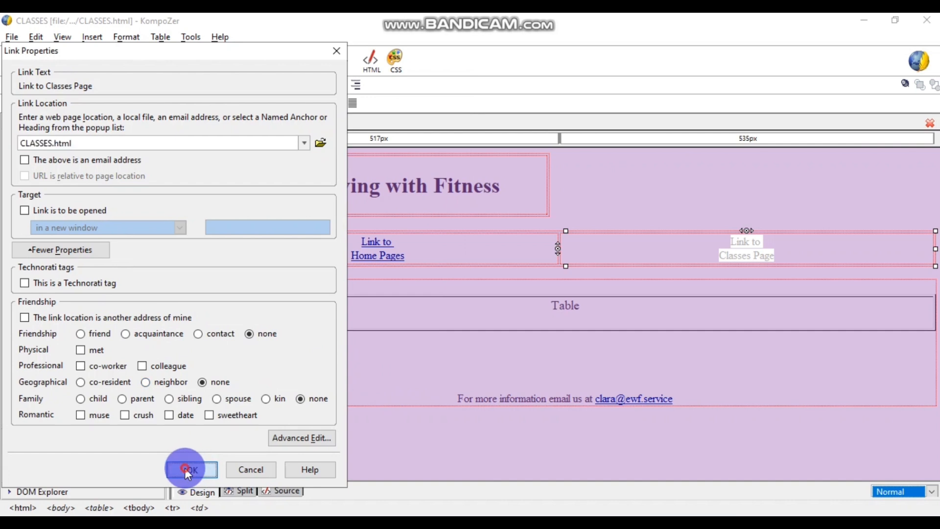
pyautogui.click(612, 324)
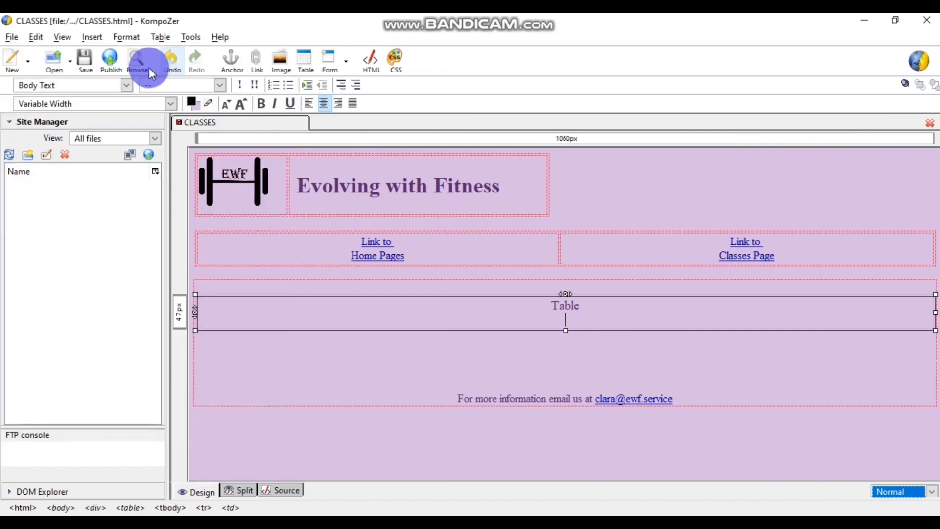
pyautogui.click(84, 59)
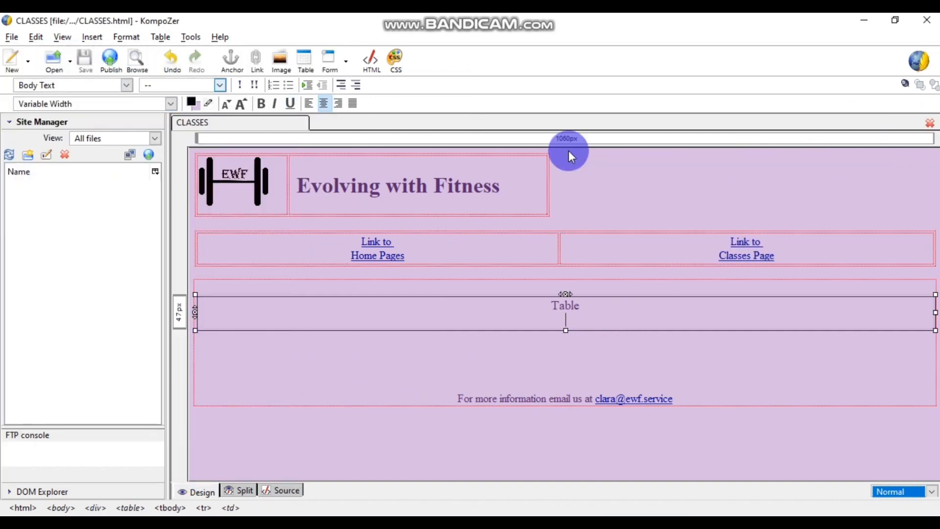
# - Close CLASSES and open HOME.html for editing
pyautogui.click(930, 123)
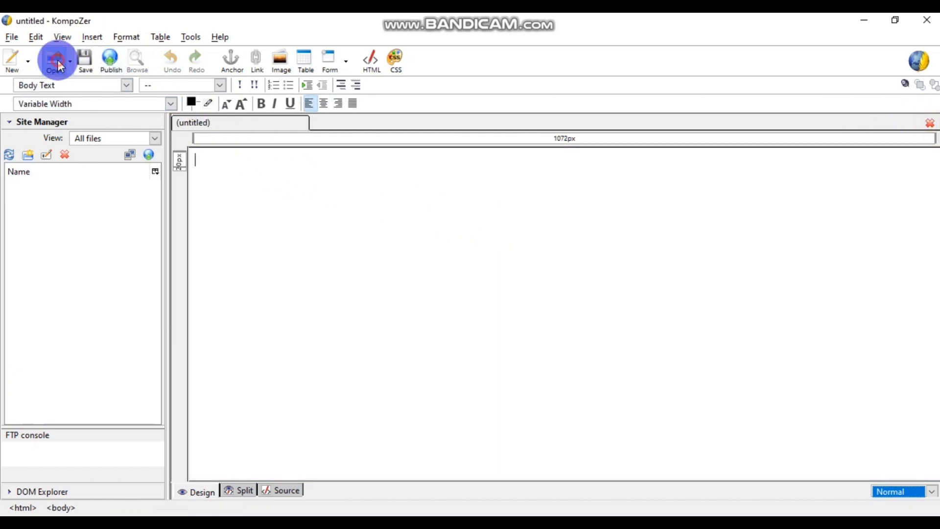
pyautogui.click(58, 60)
pyautogui.click(161, 139)
pyautogui.click(346, 337)
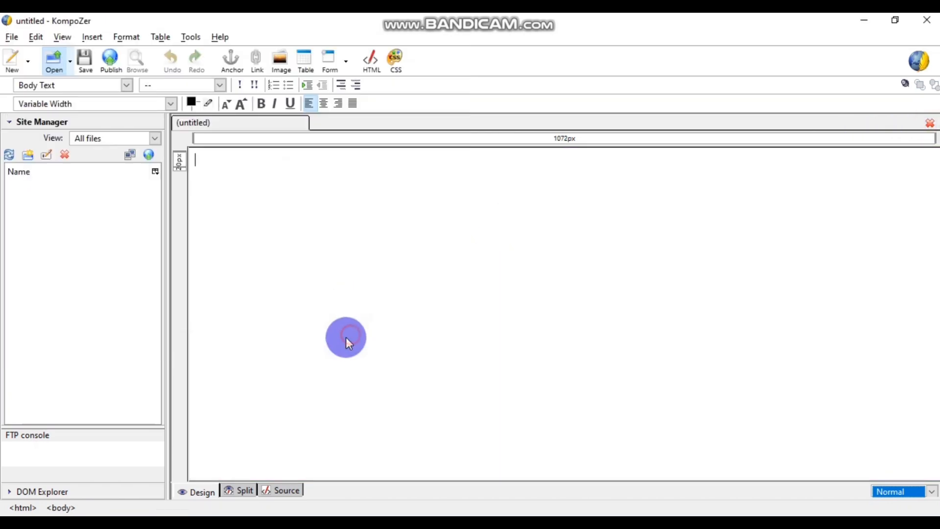
# - On the HOME page, link 'Link to Home Pages' to HOME.html
pyautogui.click(398, 237)
pyautogui.moveTo(409, 254); pyautogui.dragTo(352, 241)
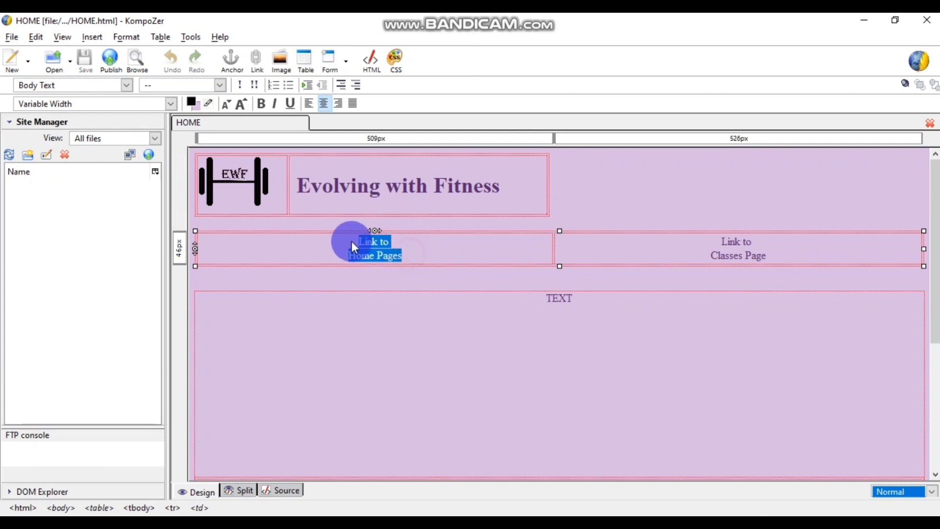
pyautogui.click(86, 37)
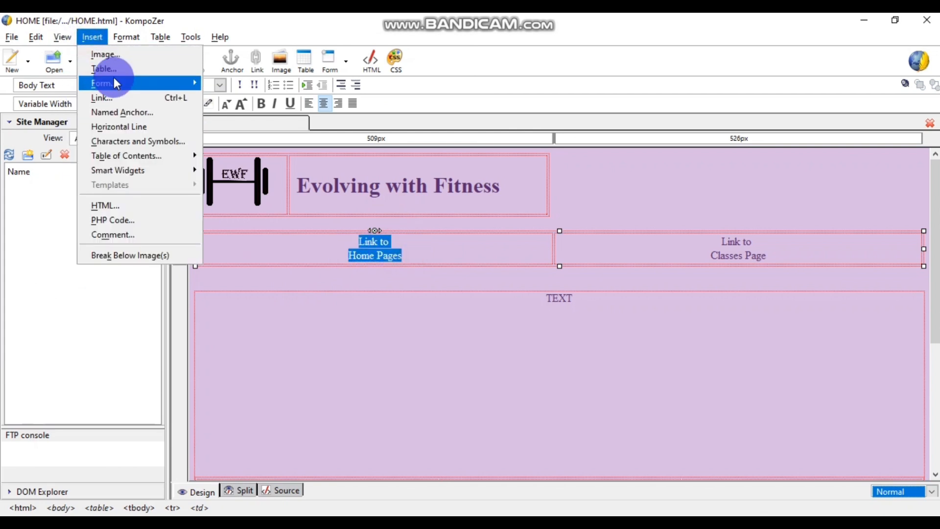
pyautogui.click(116, 97)
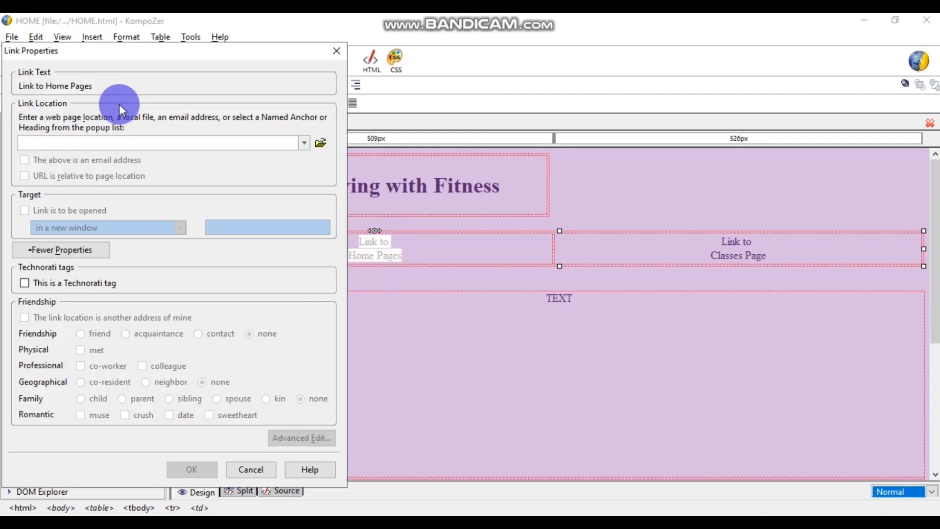
pyautogui.click(319, 141)
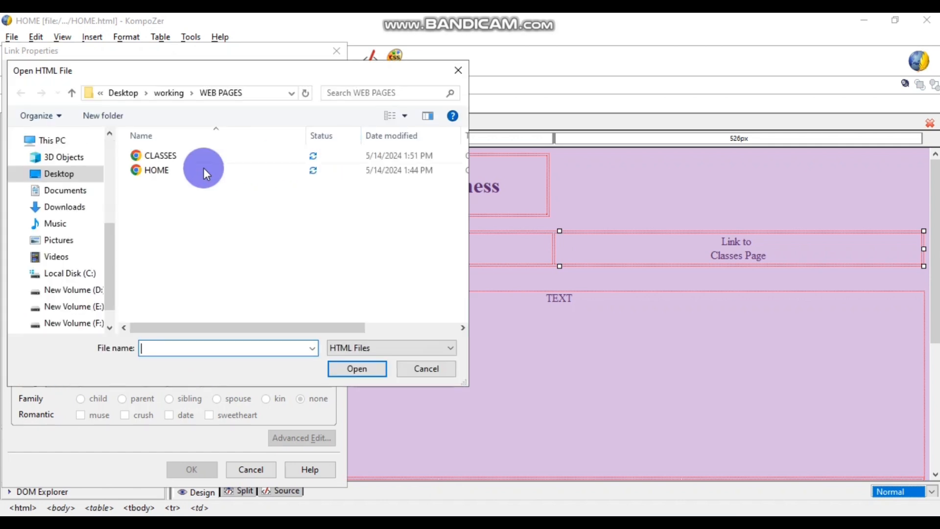
pyautogui.click(176, 170)
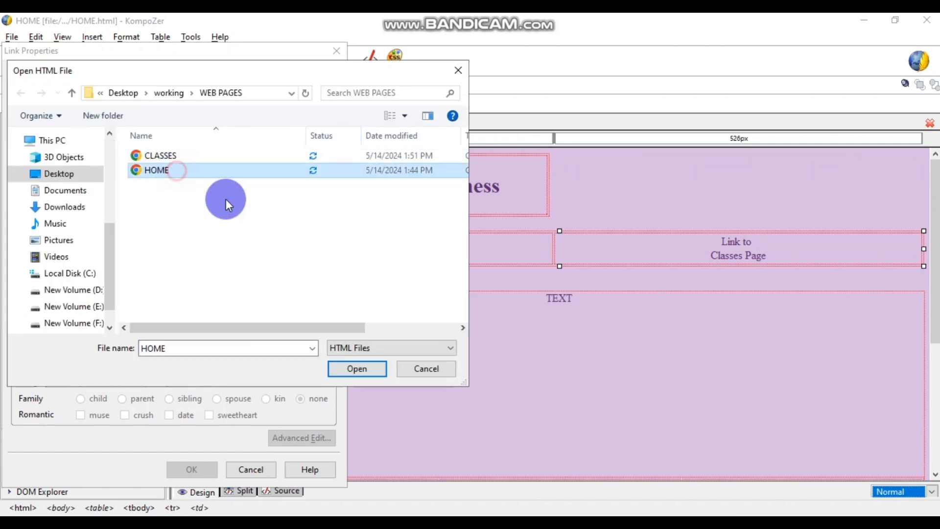
pyautogui.click(347, 368)
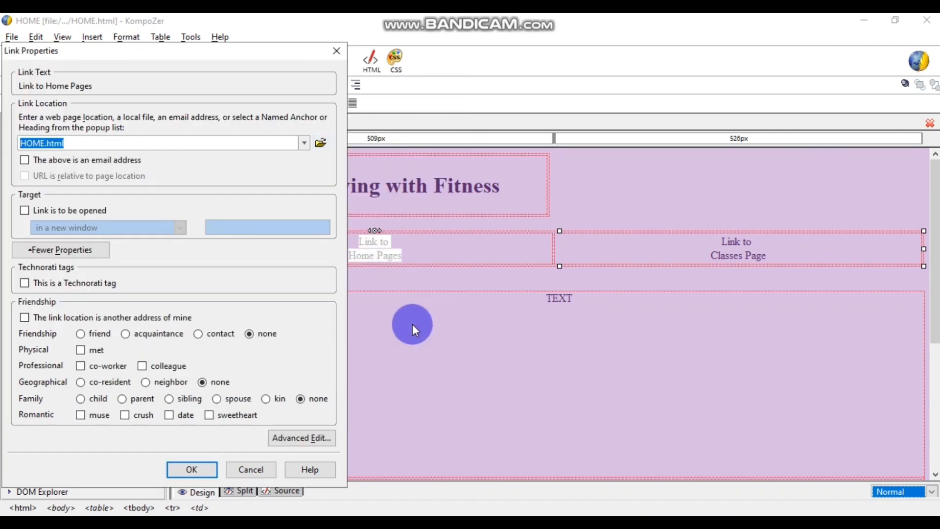
pyautogui.click(203, 470)
# - Link 'Link to Classes Page' to CLASSES.html and save the HOME page
pyautogui.click(778, 254)
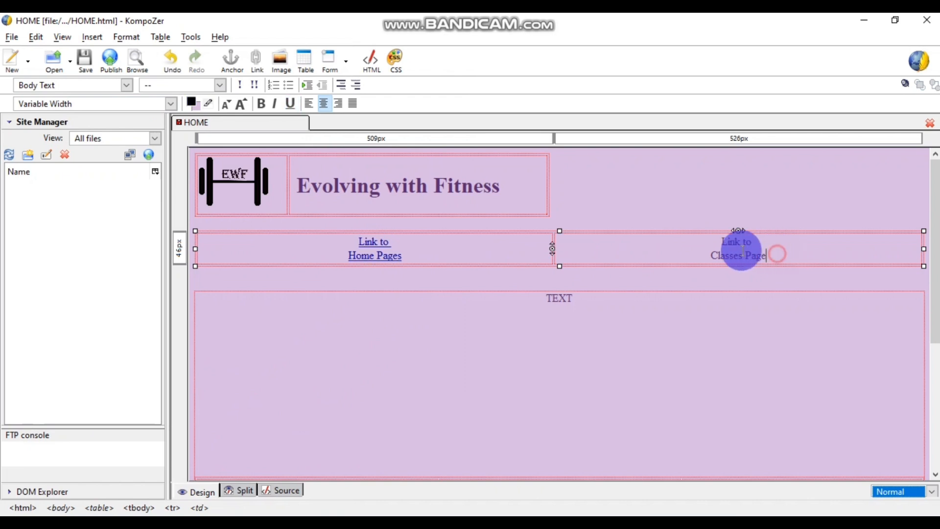
pyautogui.keyDown('shift'); pyautogui.click(719, 240); pyautogui.keyUp('shift')
pyautogui.click(99, 36)
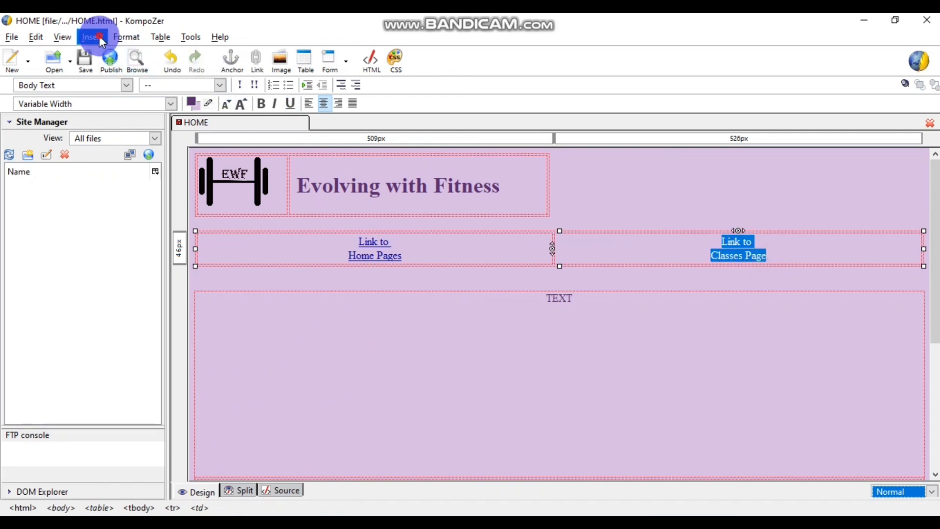
pyautogui.click(135, 96)
pyautogui.click(319, 142)
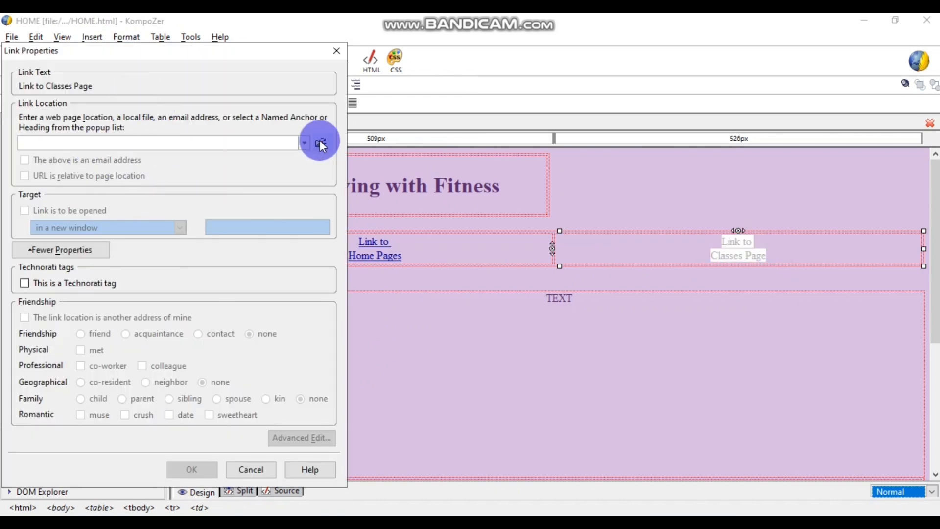
pyautogui.click(184, 157)
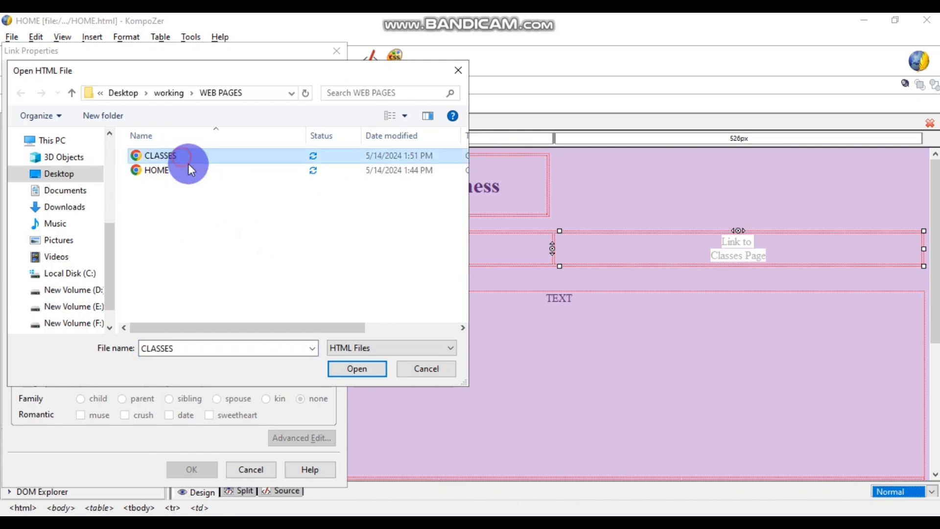
pyautogui.click(345, 370)
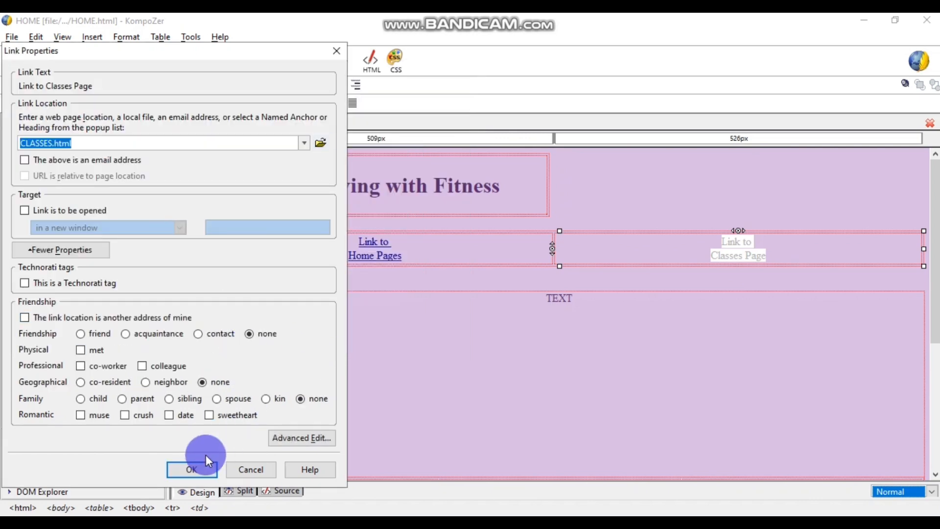
pyautogui.click(189, 470)
pyautogui.click(499, 411)
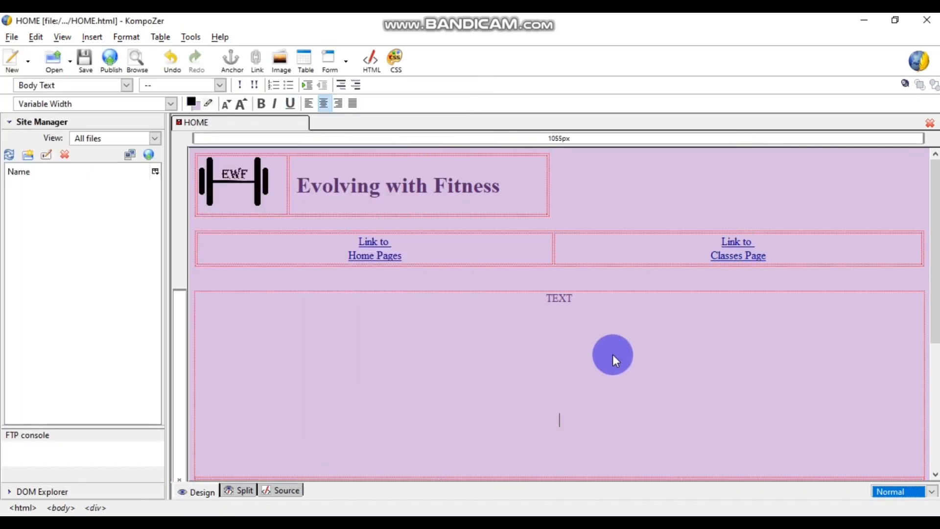
pyautogui.scroll(-6, 613, 354)
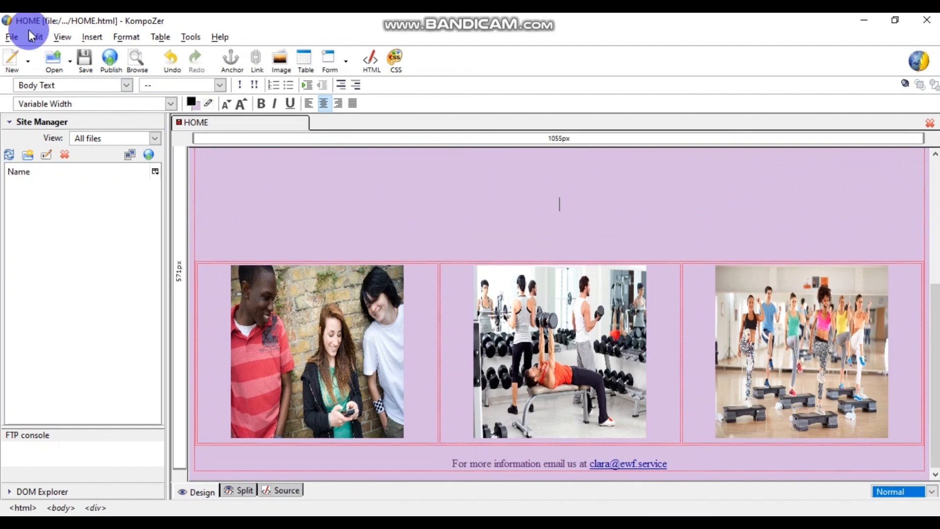
pyautogui.click(81, 57)
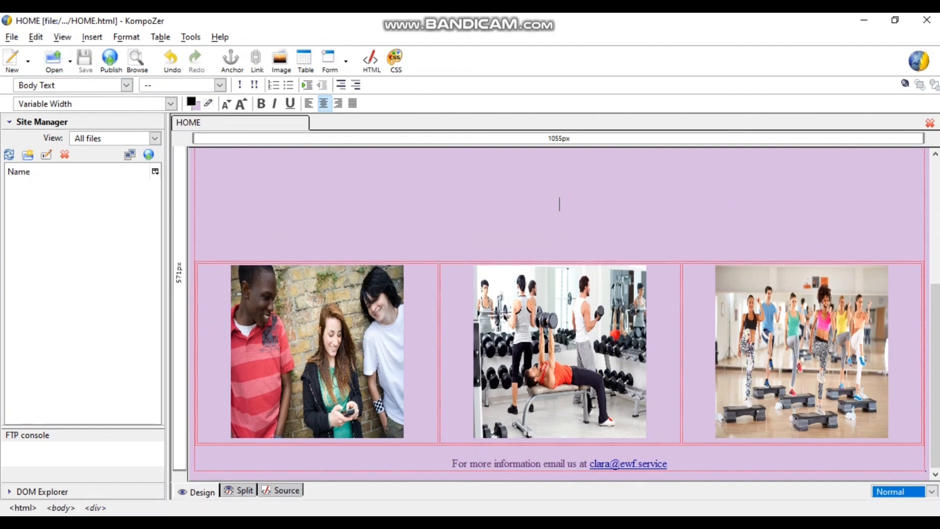
pyautogui.moveTo(385, 522)
pyautogui.click(436, 484)
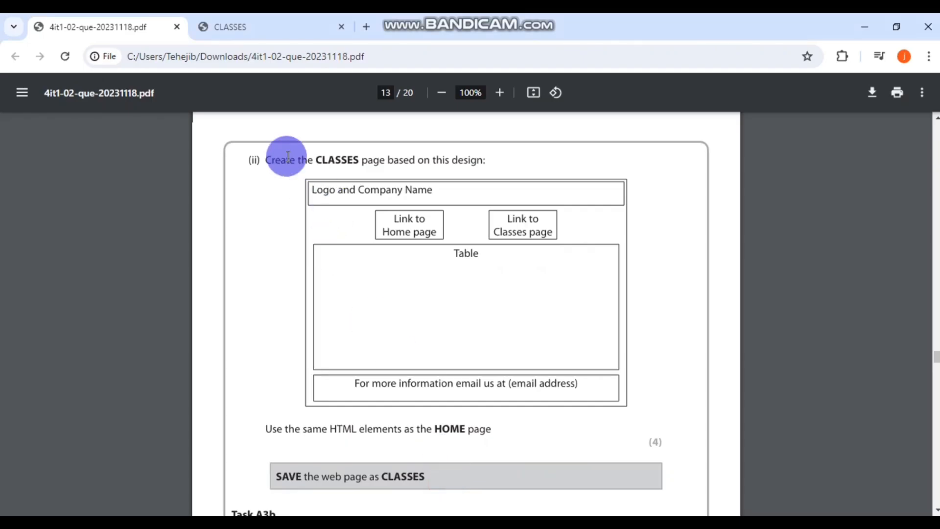
# - Test the Home and Classes links in Chrome, jumping back and forth between both pages
pyautogui.click(266, 24)
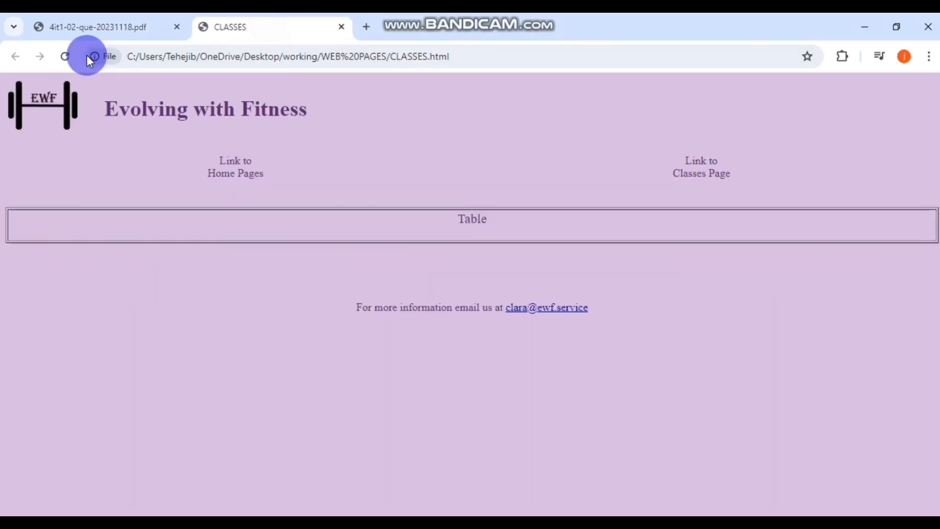
pyautogui.click(230, 166)
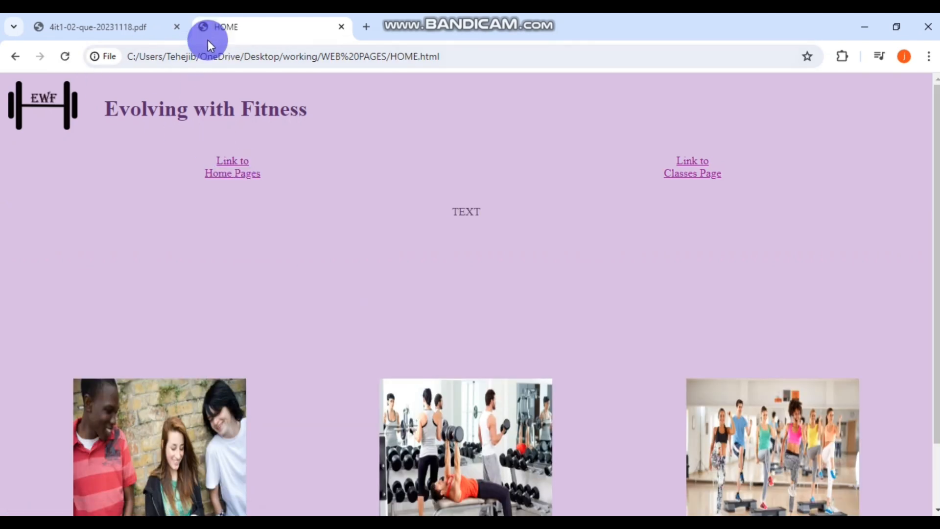
pyautogui.scroll(-2, 704, 249)
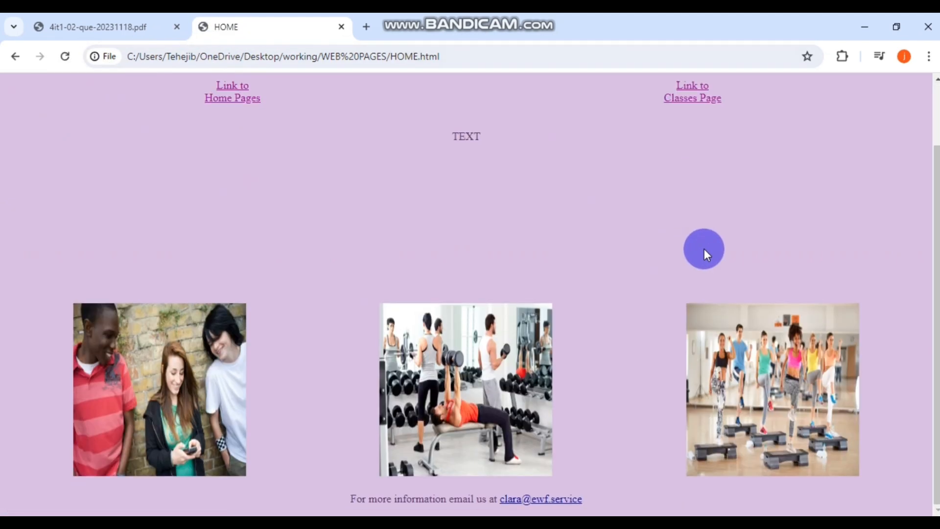
pyautogui.scroll(2, 704, 248)
pyautogui.scroll(-2, 704, 249)
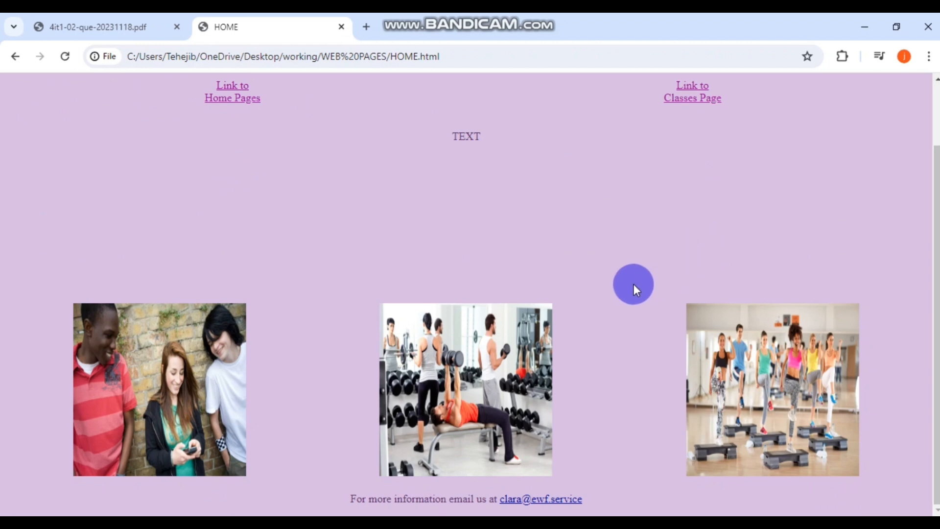
pyautogui.scroll(2, 636, 389)
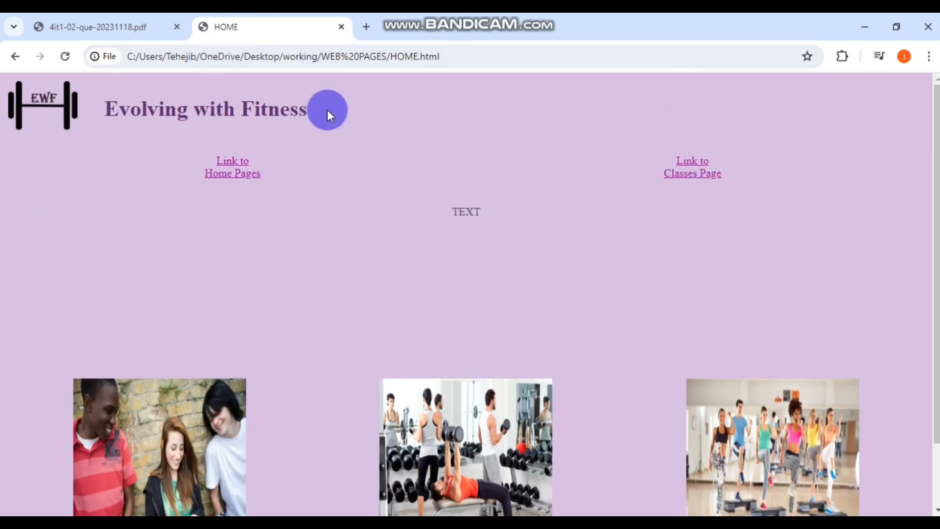
pyautogui.click(693, 172)
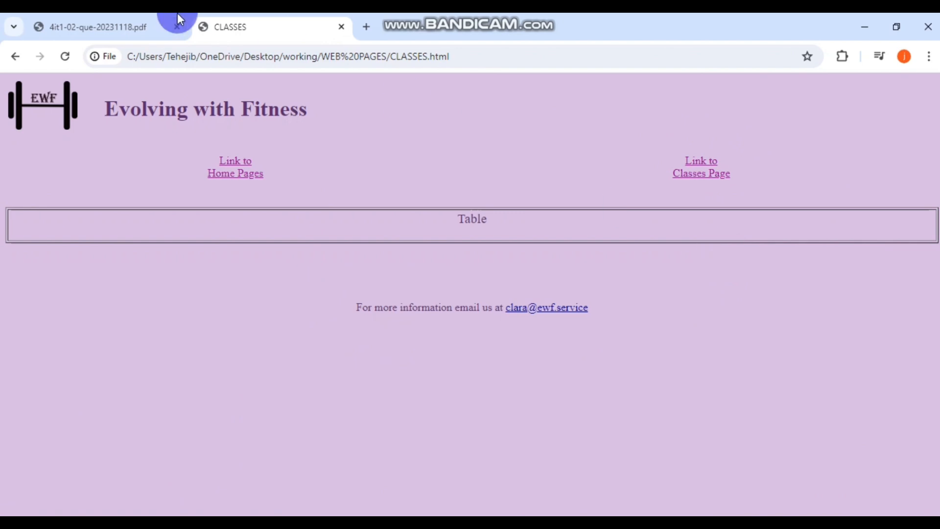
pyautogui.click(247, 174)
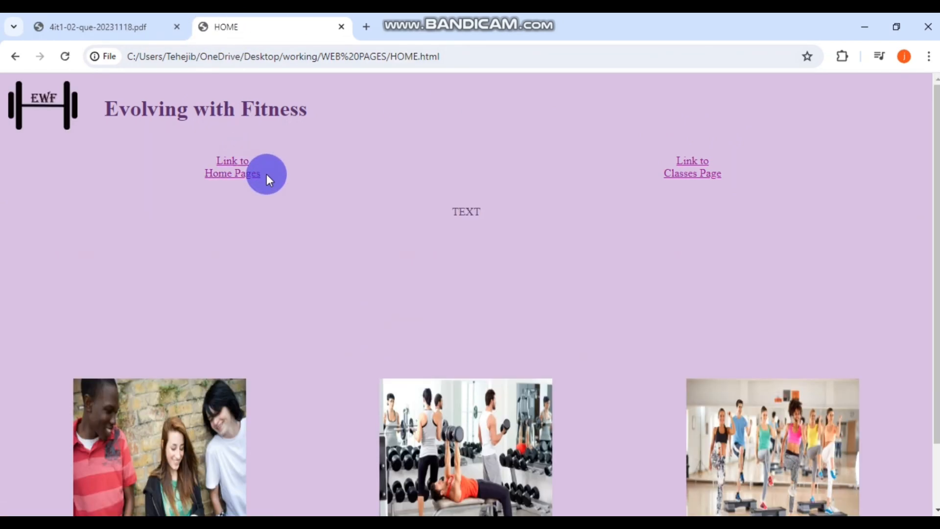
pyautogui.click(694, 175)
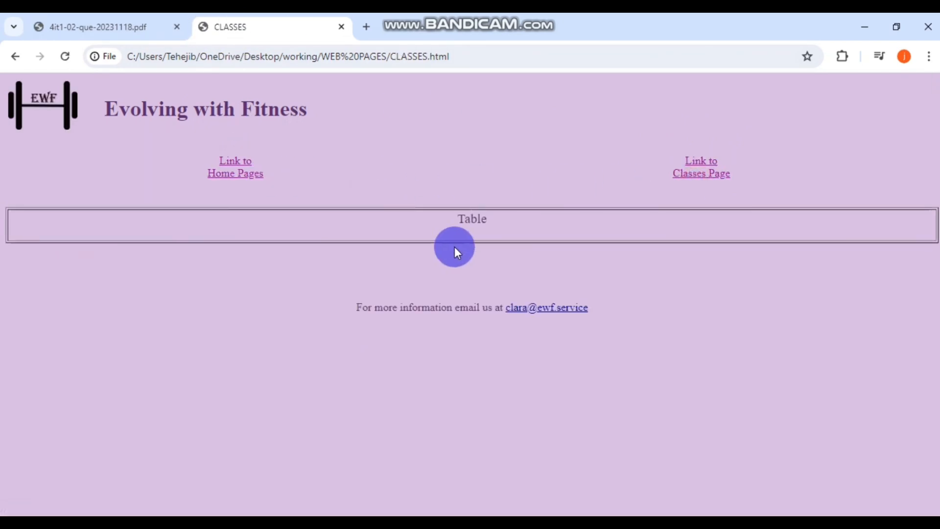
pyautogui.click(235, 175)
pyautogui.click(98, 27)
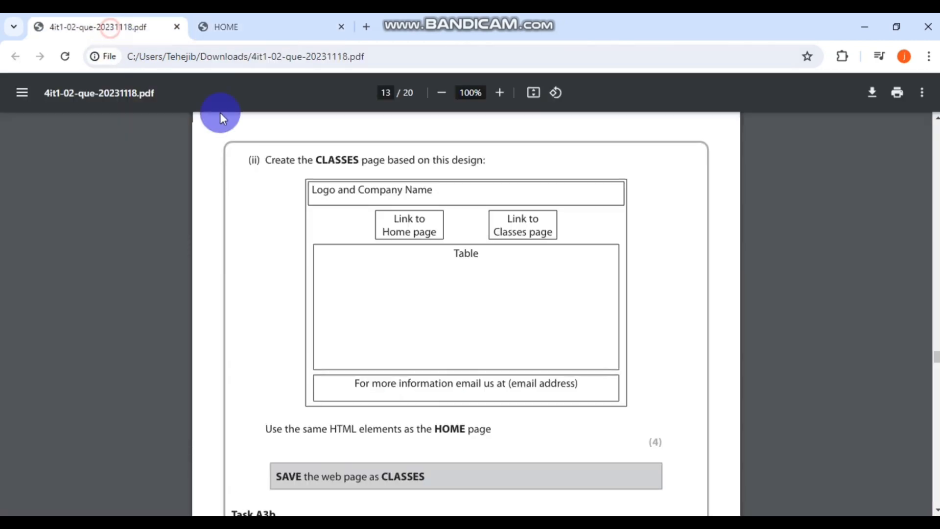
pyautogui.scroll(-2, 478, 278)
# - Scroll the exam PDF from page 12 to page 13's CLASSES page design
pyautogui.scroll(-4, 506, 290)
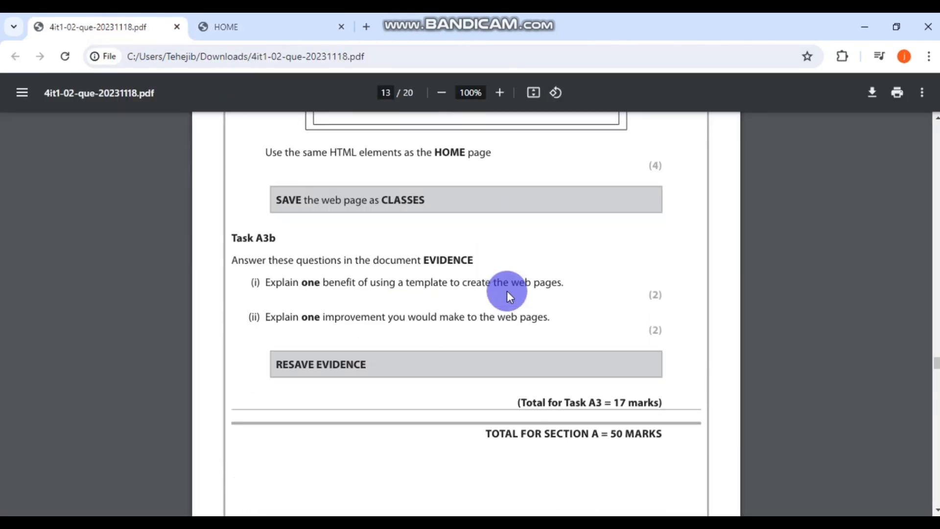
pyautogui.scroll(7, 507, 291)
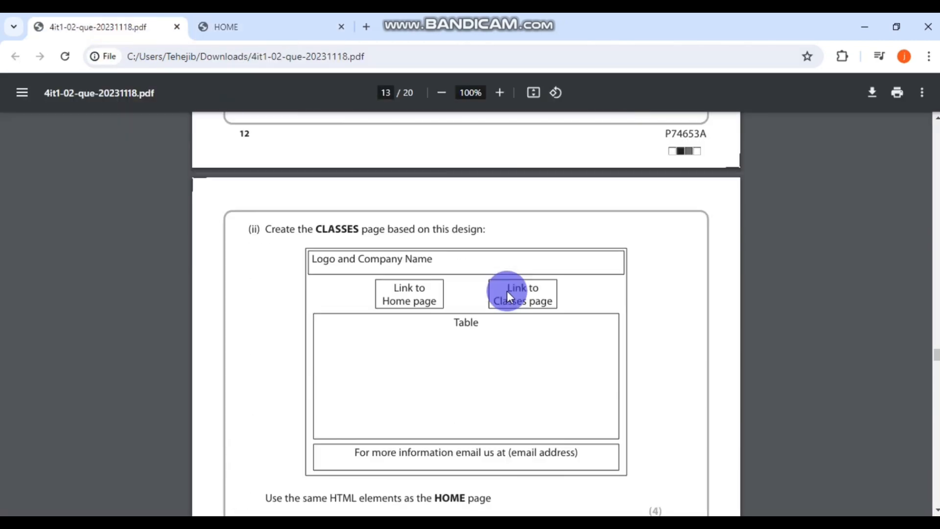
pyautogui.scroll(10, 506, 291)
pyautogui.scroll(-3, 507, 291)
pyautogui.scroll(-12, 507, 290)
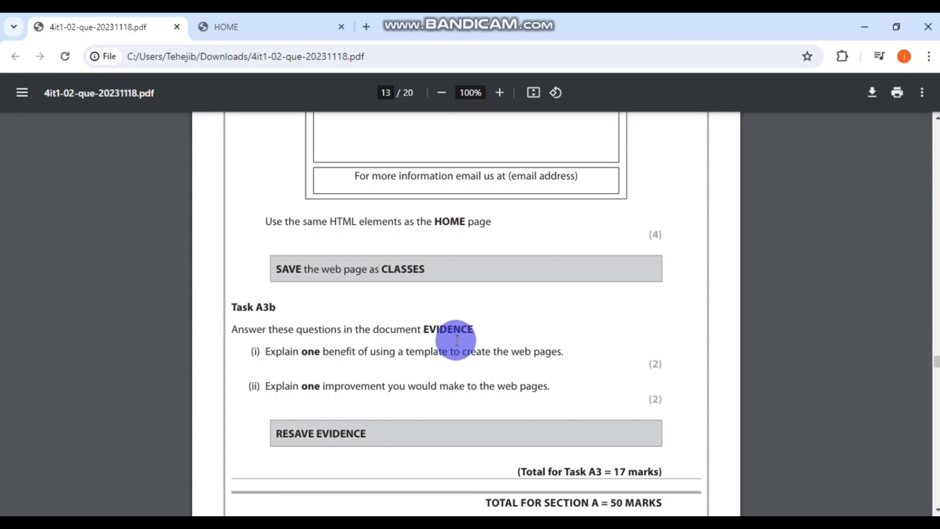
pyautogui.scroll(-1, 618, 350)
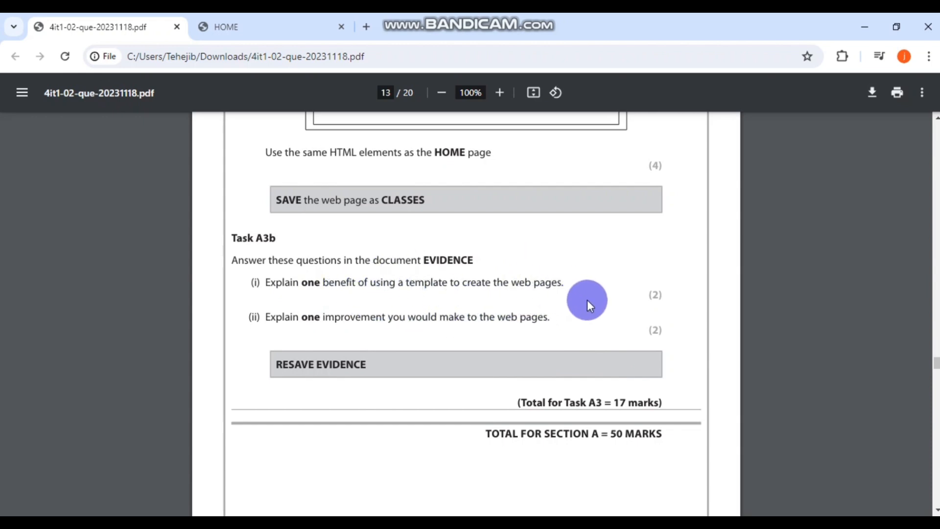
pyautogui.scroll(14, 587, 299)
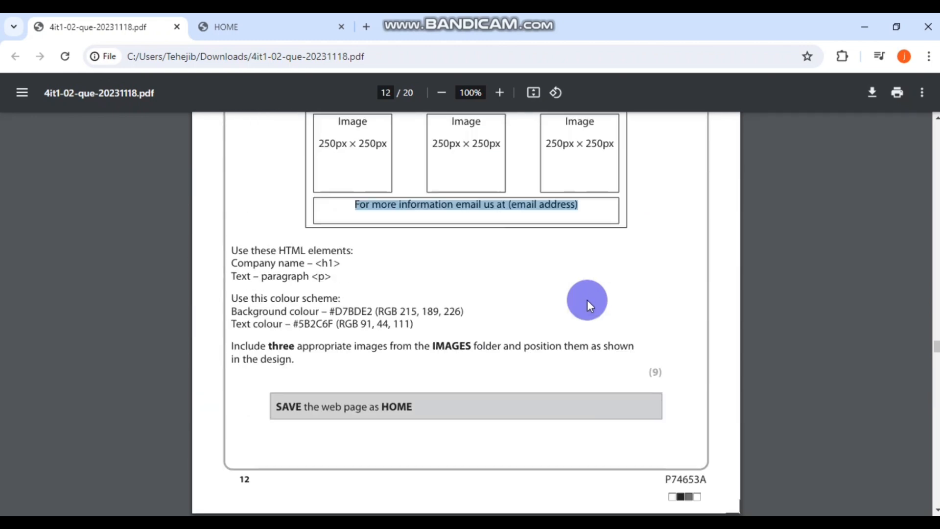
pyautogui.scroll(4, 587, 299)
pyautogui.scroll(-10, 500, 222)
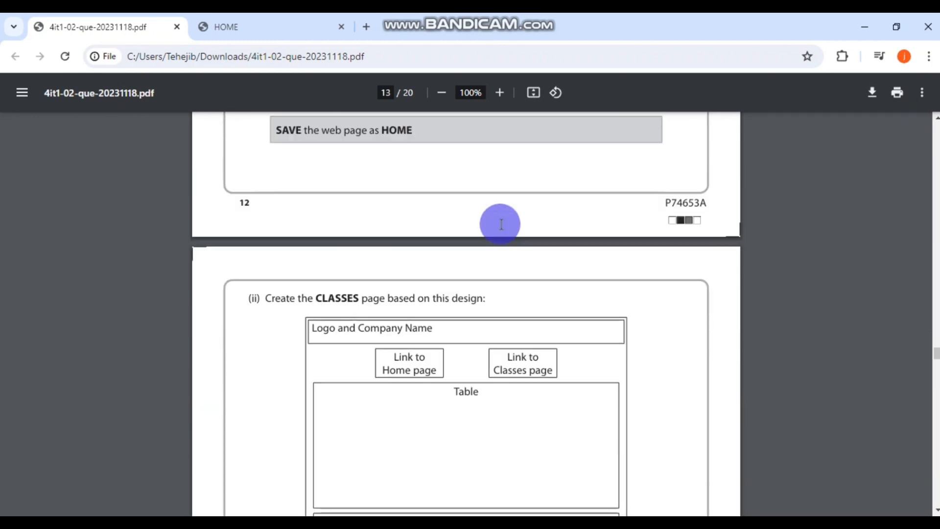
pyautogui.scroll(-3, 501, 225)
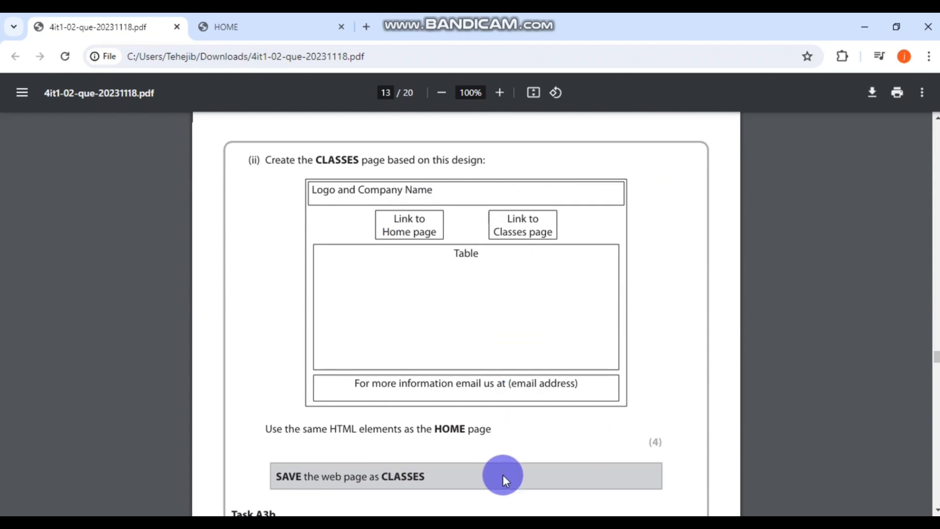
# - Paste the prepared template answer over the A3b (i) placeholder in the EVIDENCE document
pyautogui.moveTo(419, 527)
pyautogui.click(427, 500)
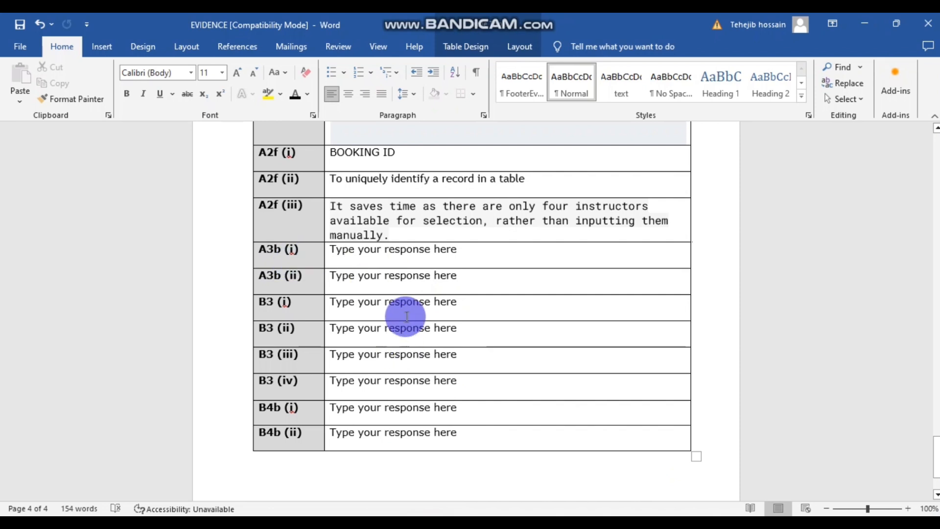
pyautogui.moveTo(465, 251); pyautogui.dragTo(329, 249)
pyautogui.hotkey('alt', 'Tab')
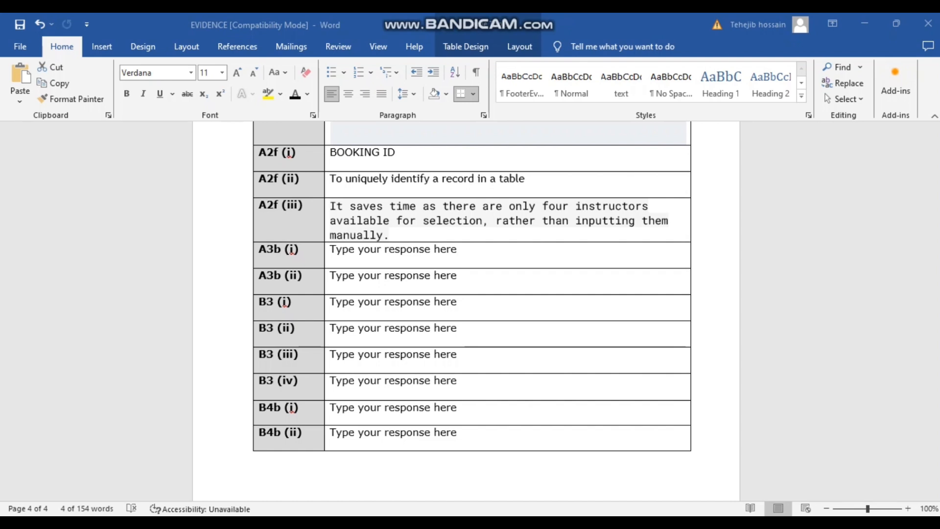
pyautogui.click(401, 240)
pyautogui.tripleClick(399, 250)
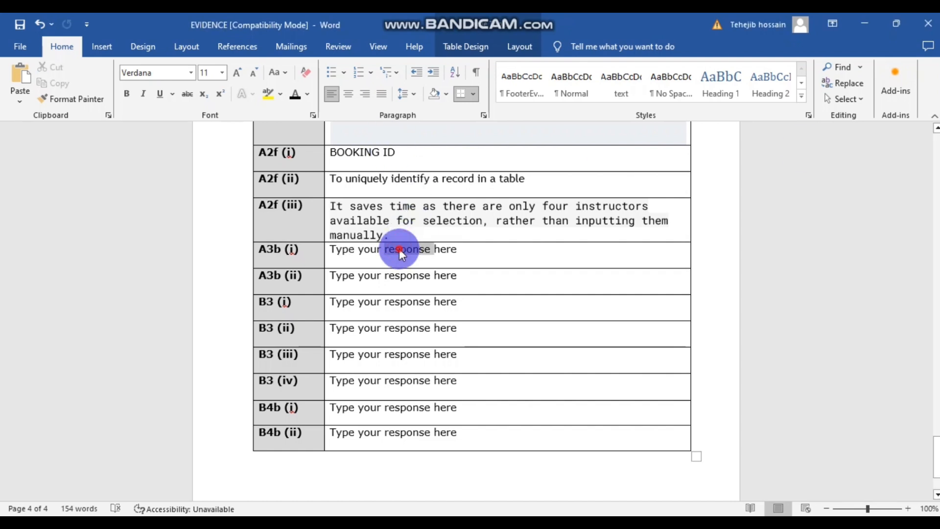
pyautogui.click(433, 253)
pyautogui.moveTo(456, 252); pyautogui.dragTo(336, 250)
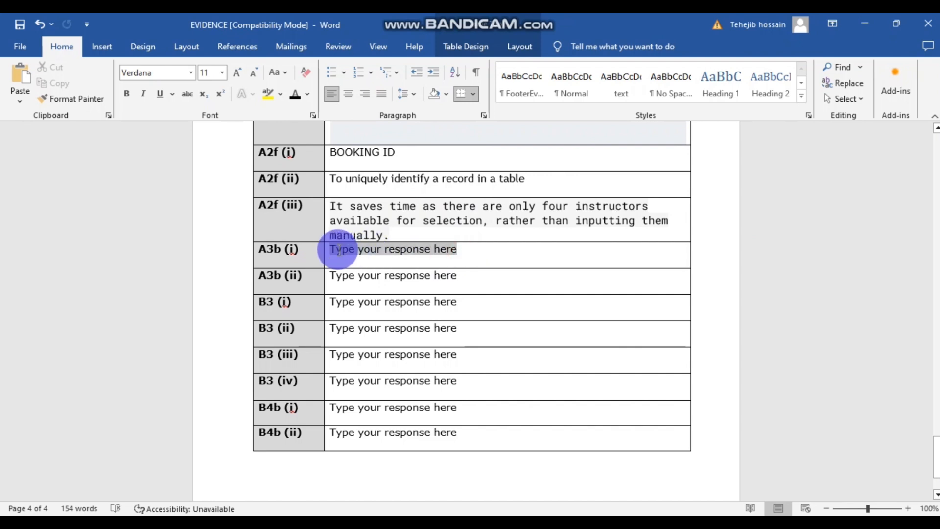
pyautogui.write('Saves time because the background colour and some similar same page content could be set on both pages at the same time')
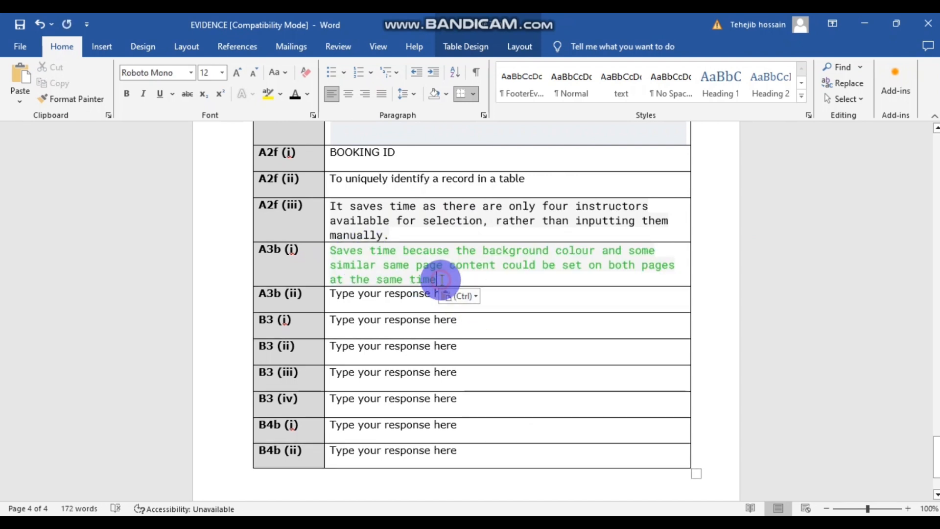
# - Make the pasted A3b (i) answer black and select the A3b (ii) placeholder
pyautogui.moveTo(435, 278); pyautogui.dragTo(309, 247)
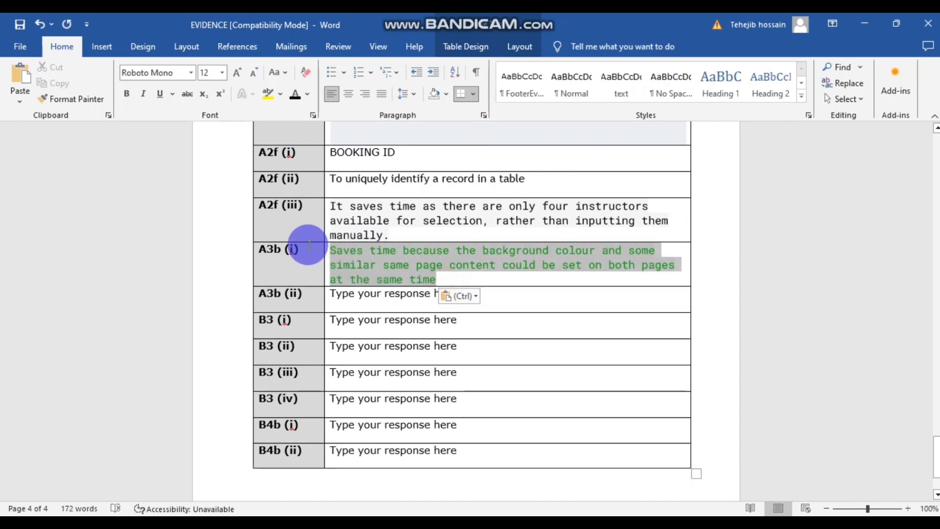
pyautogui.click(295, 93)
pyautogui.click(442, 232)
pyautogui.moveTo(463, 296); pyautogui.dragTo(336, 294)
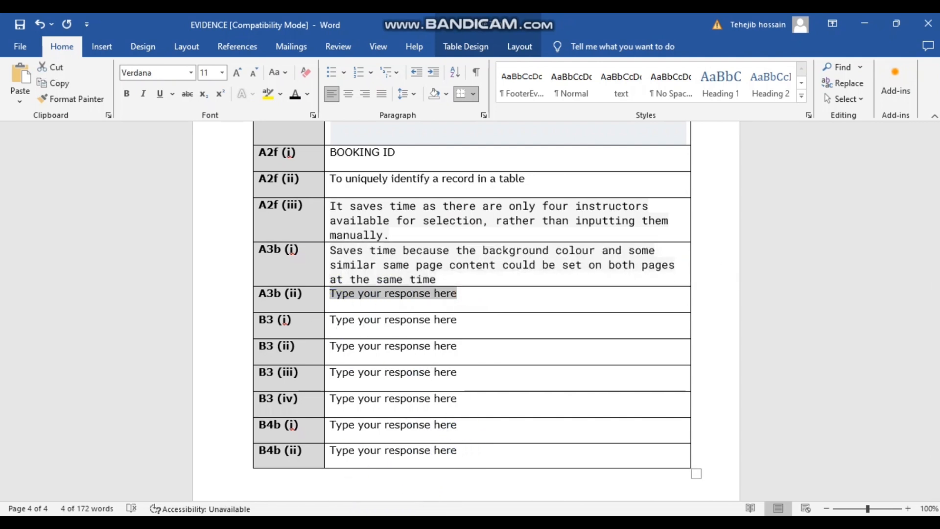
pyautogui.click(413, 465)
pyautogui.scroll(-1, 333, 294)
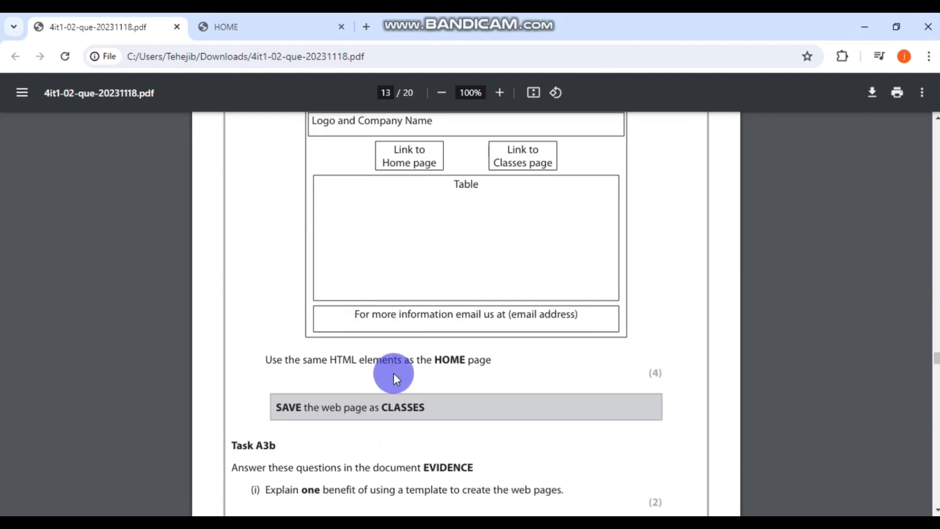
# - Scroll the question paper to Task A3b and view the Evolving with Fitness HOME page
pyautogui.scroll(-4, 394, 373)
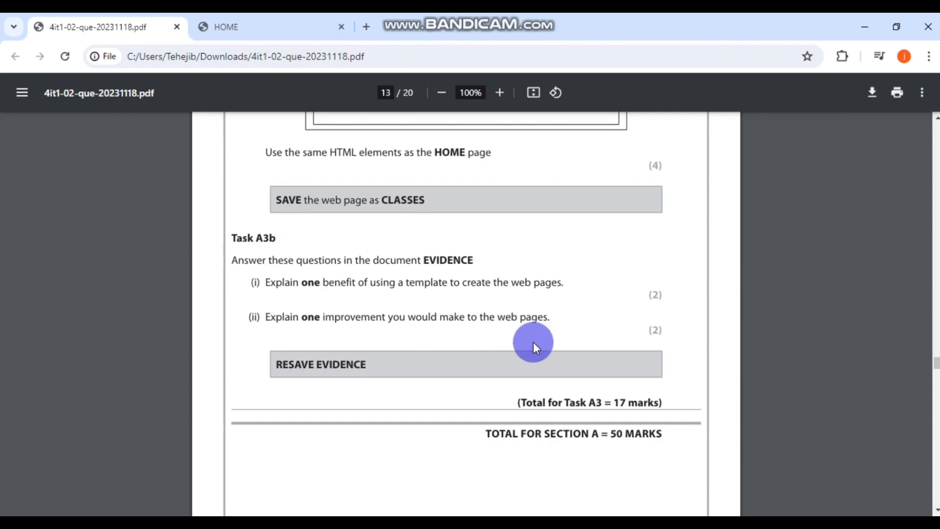
pyautogui.click(256, 28)
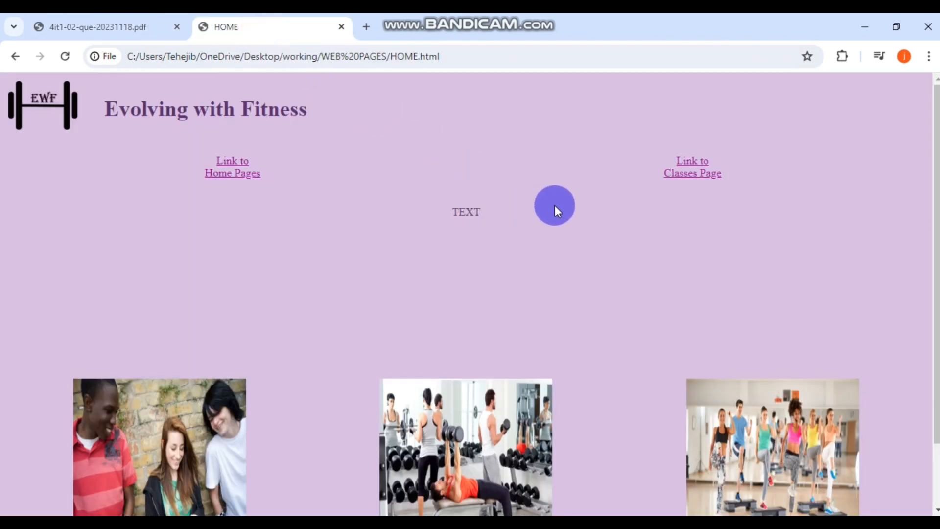
pyautogui.scroll(-2, 621, 219)
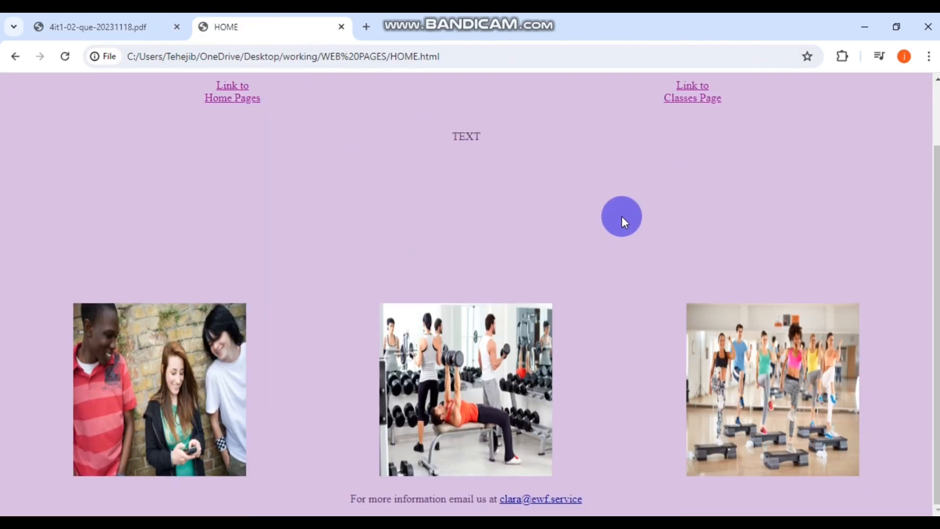
pyautogui.scroll(2, 622, 219)
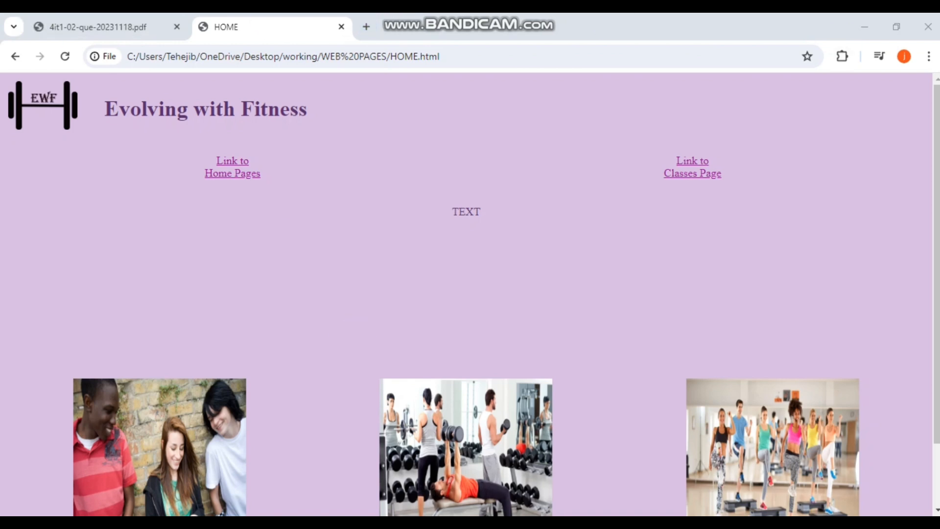
# - Paste the improvement answer into A3b (ii), save the document, and make the sentence black
pyautogui.click(444, 525)
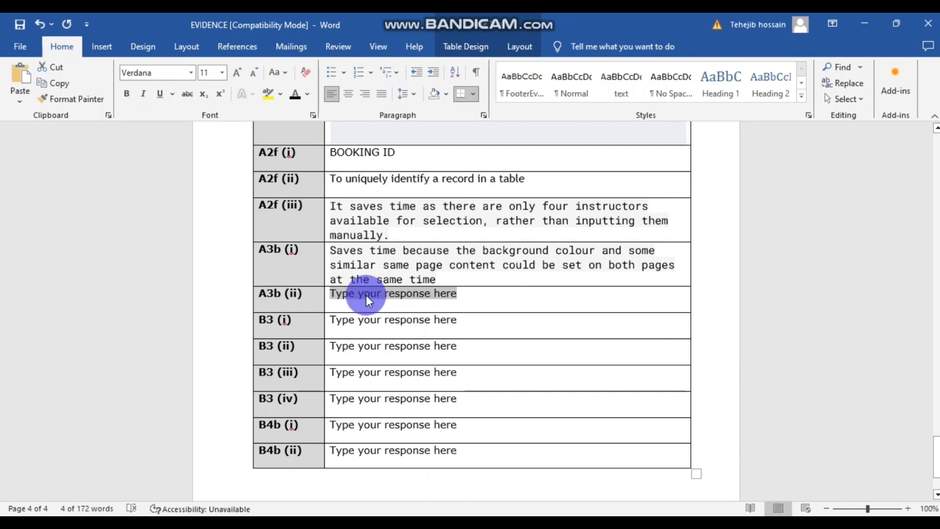
pyautogui.write('Enhancing the text color to increase visibility would be beneficial.')
pyautogui.moveTo(437, 310); pyautogui.dragTo(319, 293)
pyautogui.moveTo(430, 307); pyautogui.dragTo(347, 299)
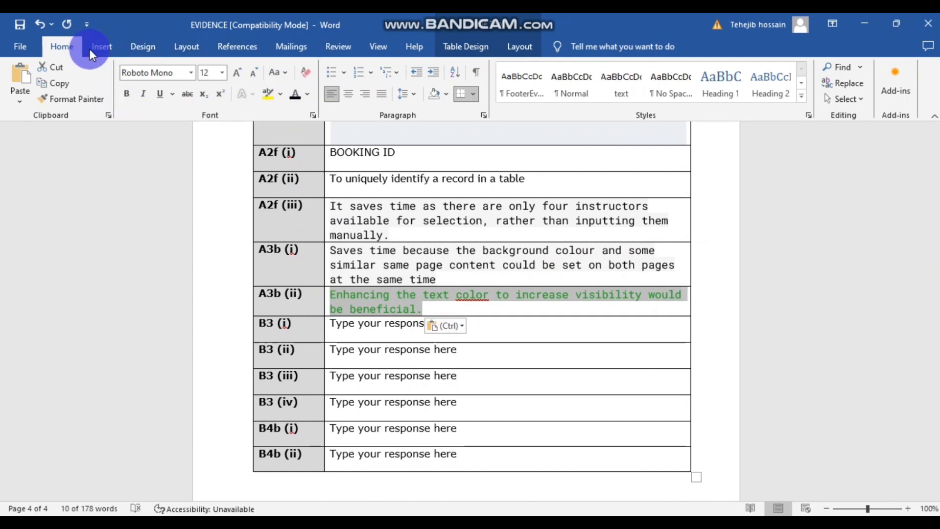
pyautogui.click(25, 25)
pyautogui.click(296, 92)
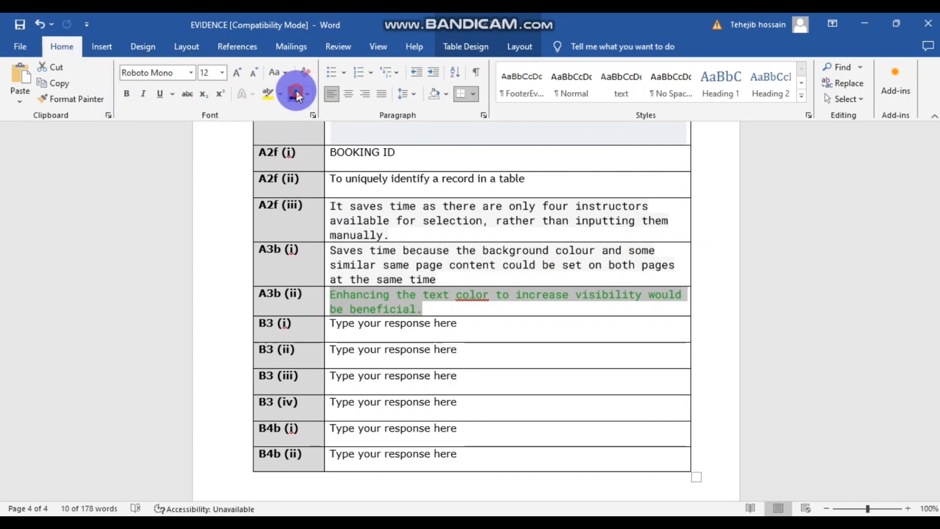
pyautogui.click(482, 224)
# - Correct 'color' to 'colour' in the A3b (ii) answer, then return to the question paper
pyautogui.scroll(-2, 531, 283)
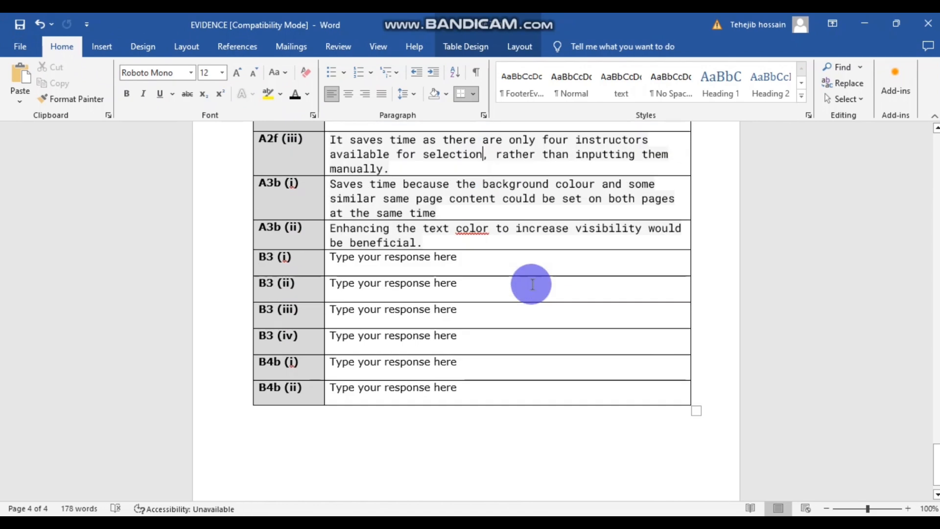
pyautogui.scroll(4, 483, 288)
pyautogui.click(482, 365)
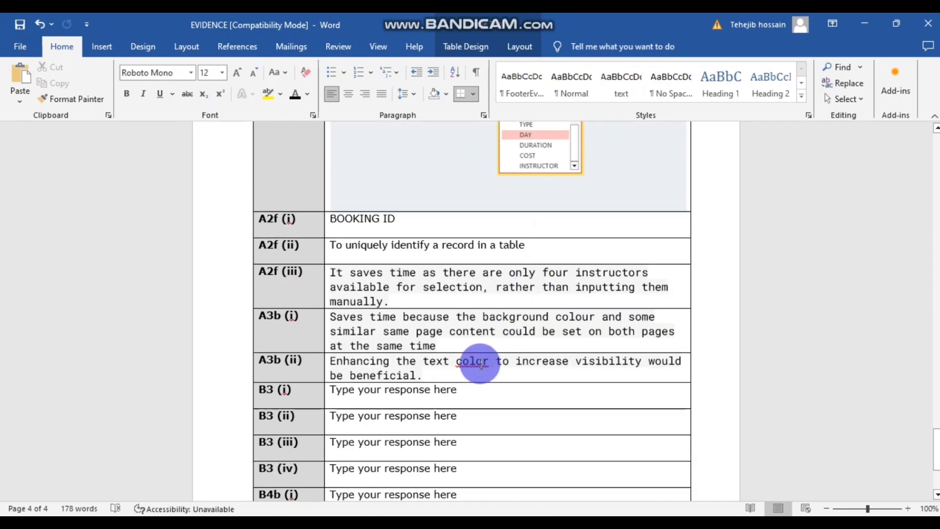
pyautogui.write('u')
pyautogui.scroll(1, 556, 392)
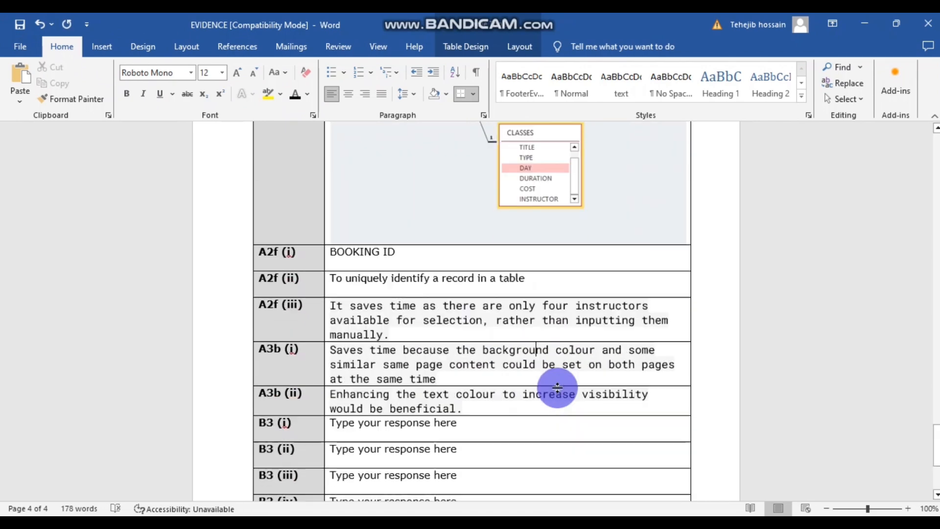
pyautogui.scroll(-2, 558, 388)
pyautogui.scroll(-1, 558, 387)
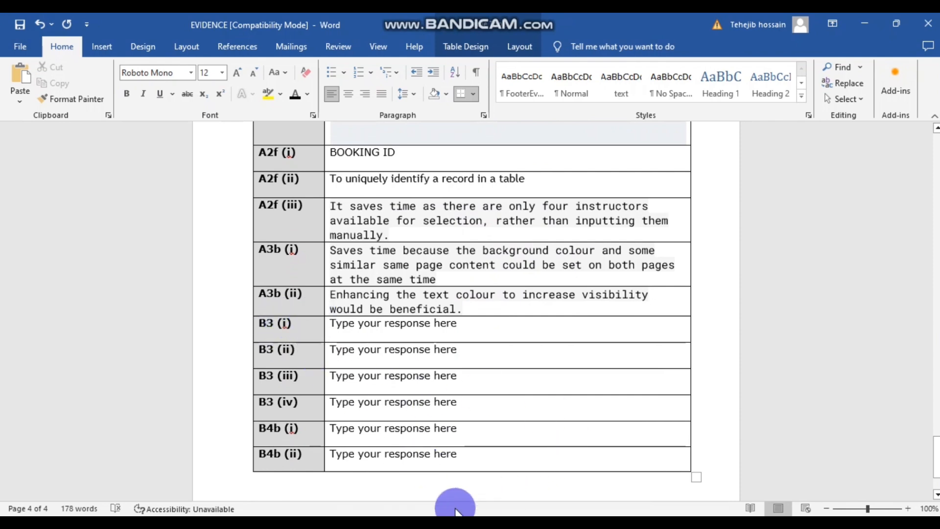
pyautogui.click(495, 522)
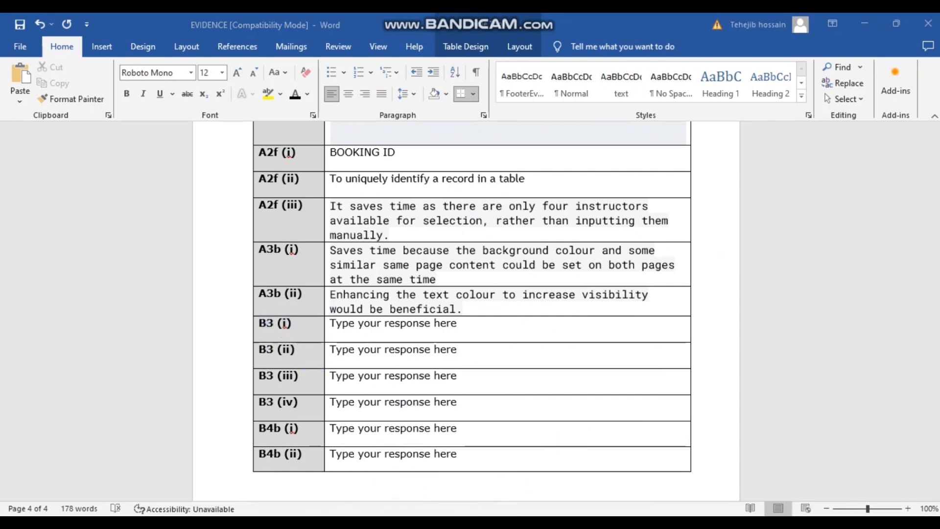
pyautogui.click(685, 347)
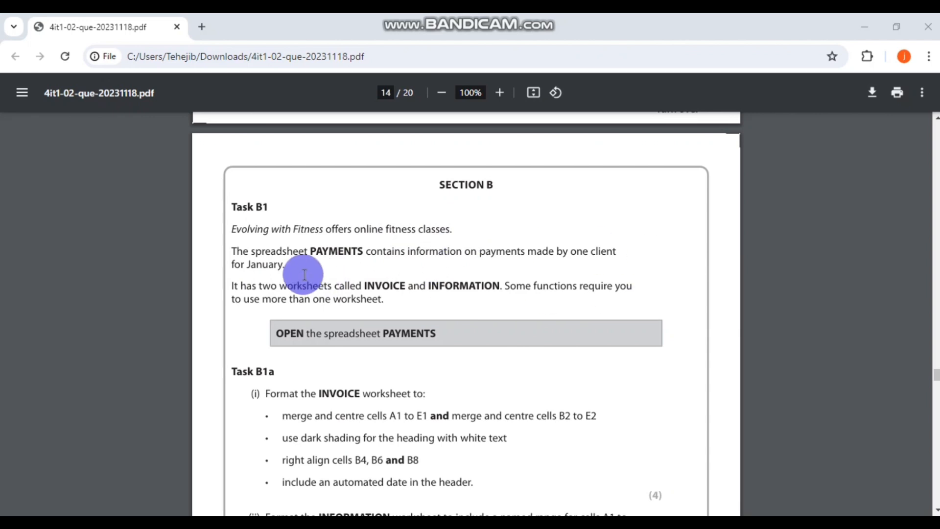
# - Scroll the question paper to page 14, Section B Task B1
pyautogui.scroll(-1, 440, 262)
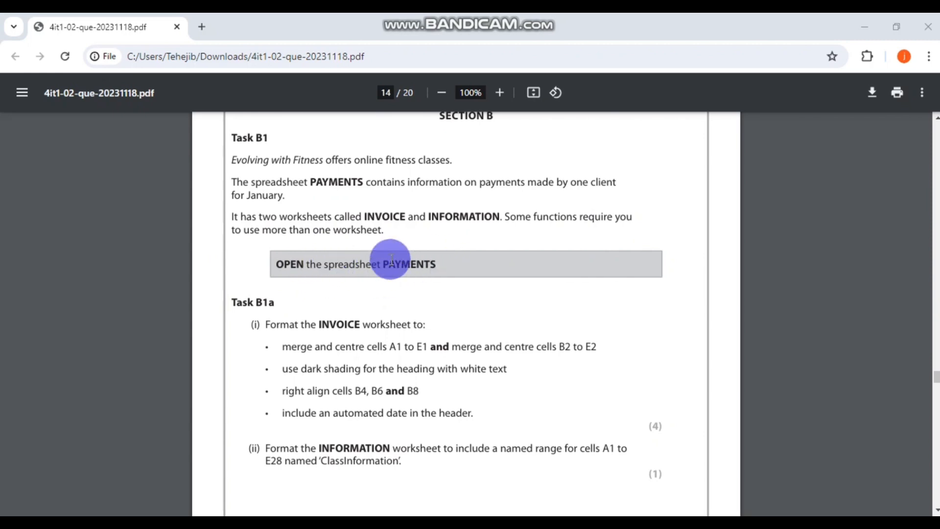
# - Save PAYMENTS as an Excel 97-2003 Workbook in the Desktop's working folder
pyautogui.moveTo(386, 522)
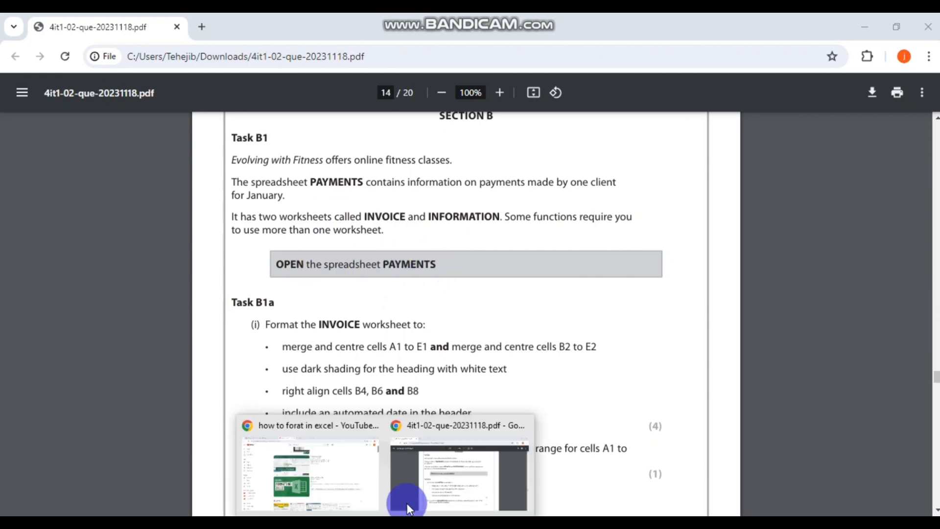
pyautogui.click(350, 522)
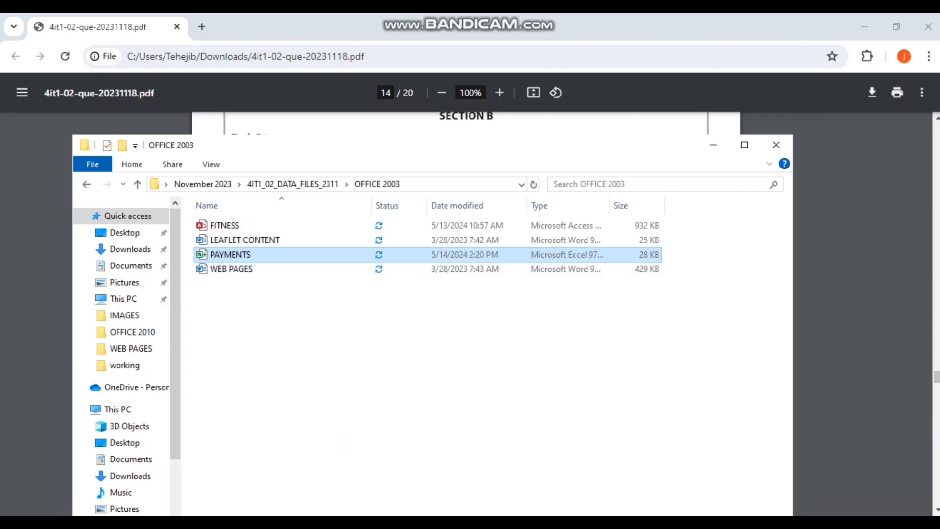
pyautogui.click(424, 522)
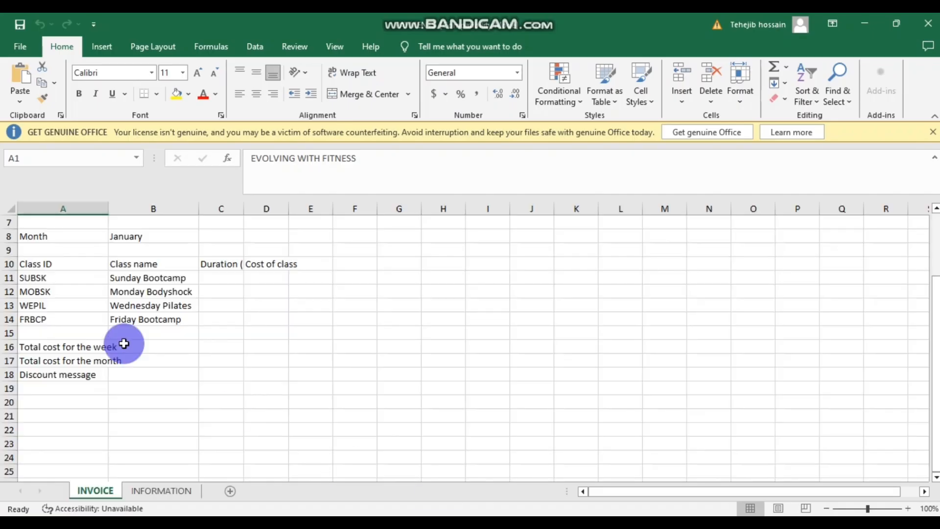
pyautogui.click(22, 41)
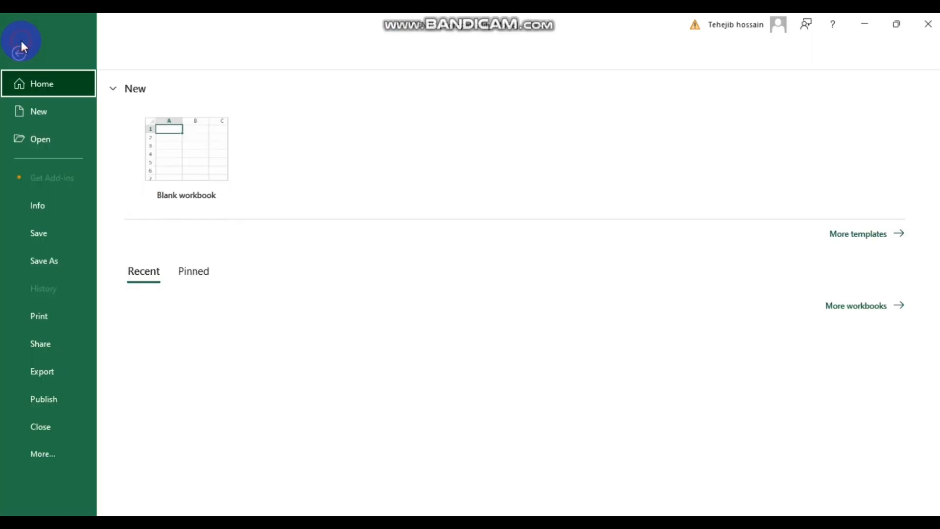
pyautogui.click(43, 256)
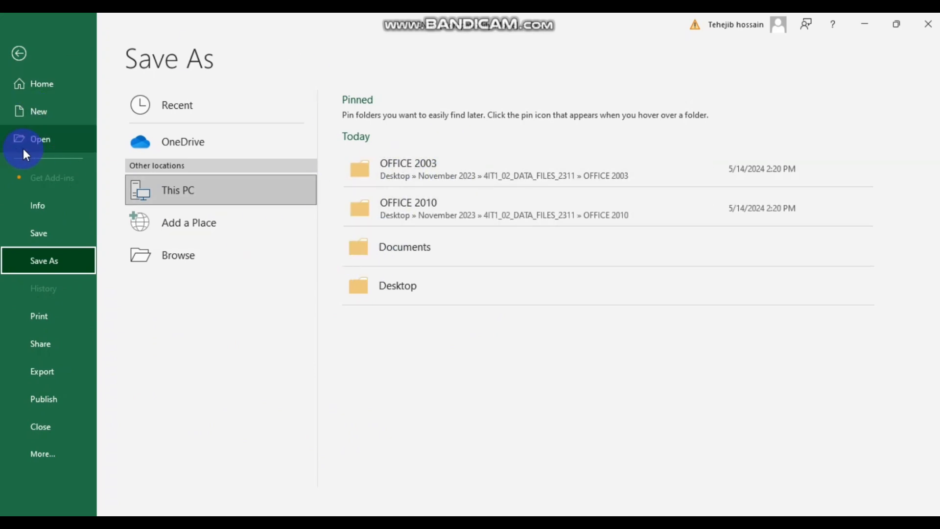
pyautogui.click(59, 267)
pyautogui.doubleClick(204, 196)
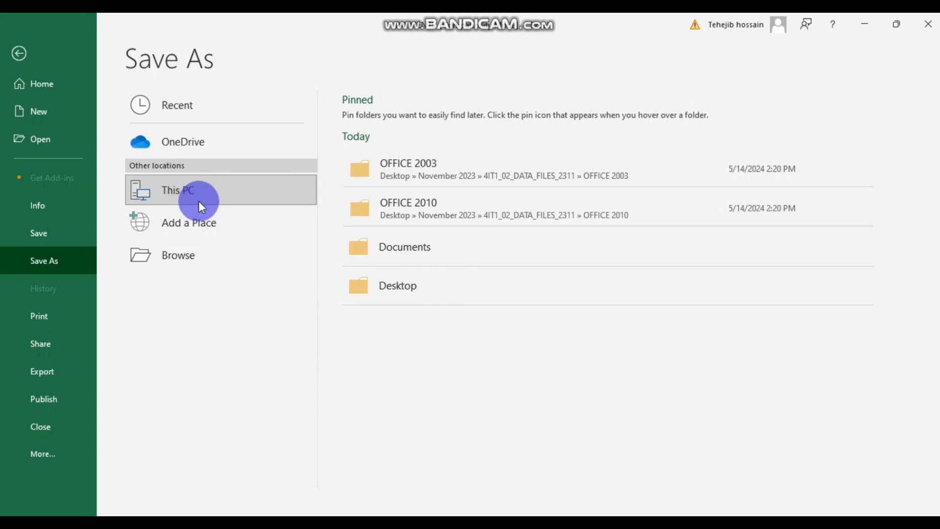
pyautogui.click(60, 128)
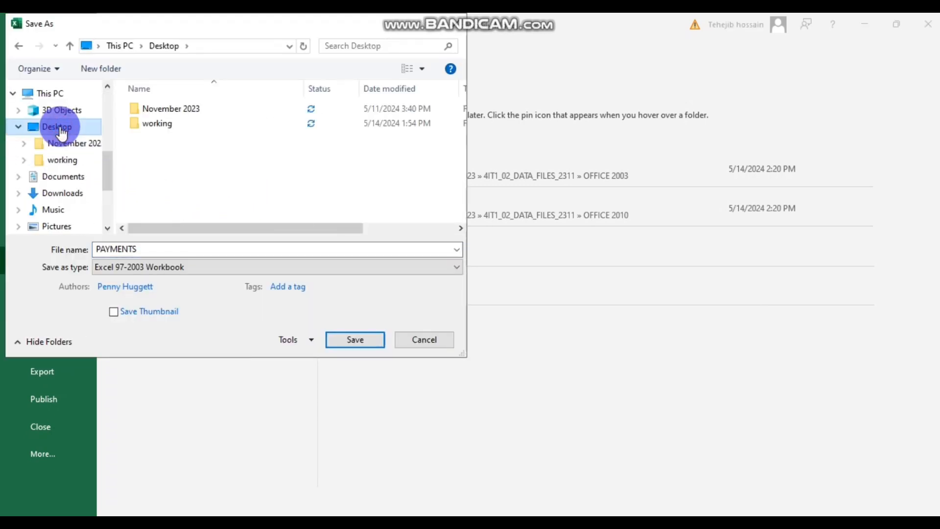
pyautogui.click(188, 122)
pyautogui.doubleClick(188, 123)
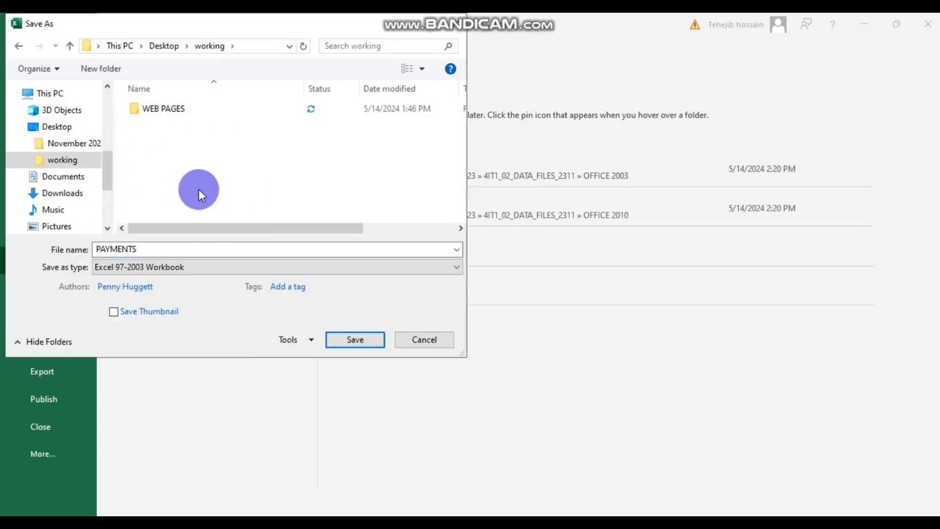
pyautogui.click(355, 340)
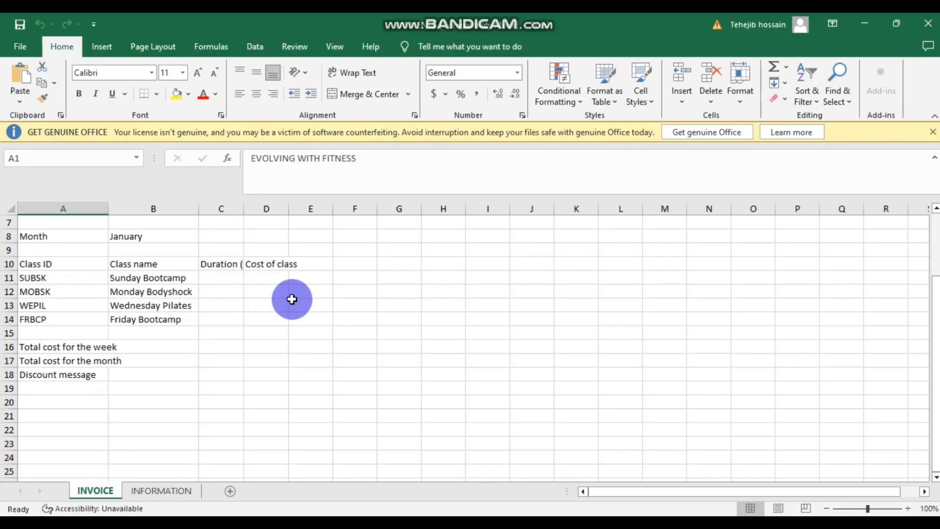
# - Minimize the open windows and dismiss the Get Genuine Office banner above INVOICE
pyautogui.scroll(-1, 294, 300)
pyautogui.scroll(2, 300, 302)
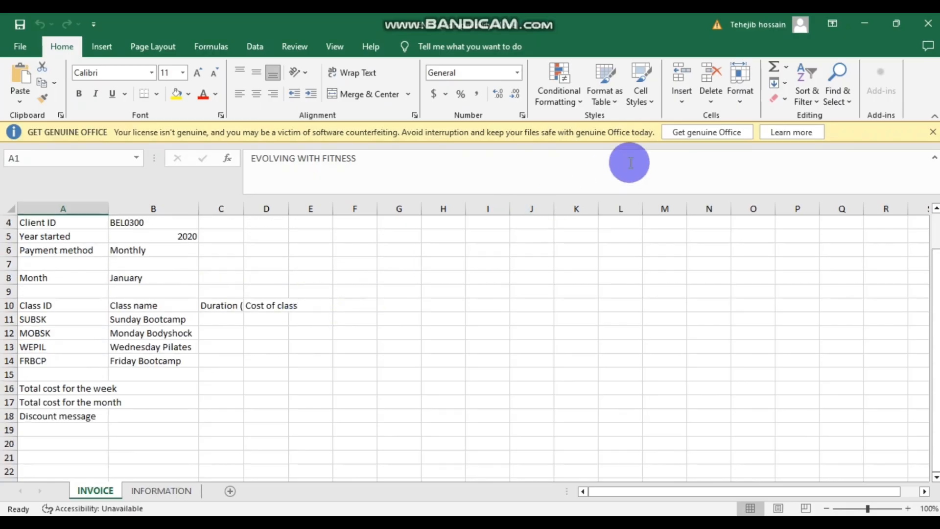
pyautogui.click(931, 24)
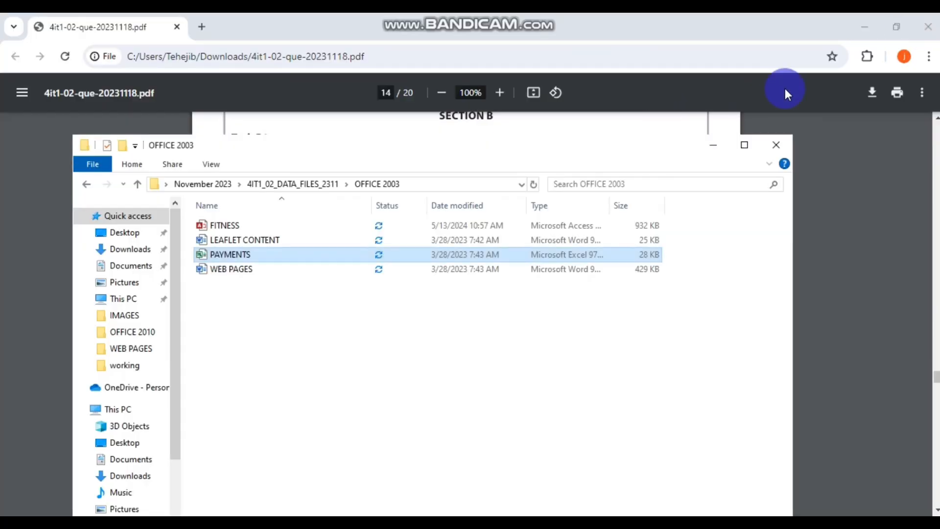
pyautogui.click(861, 24)
pyautogui.click(862, 23)
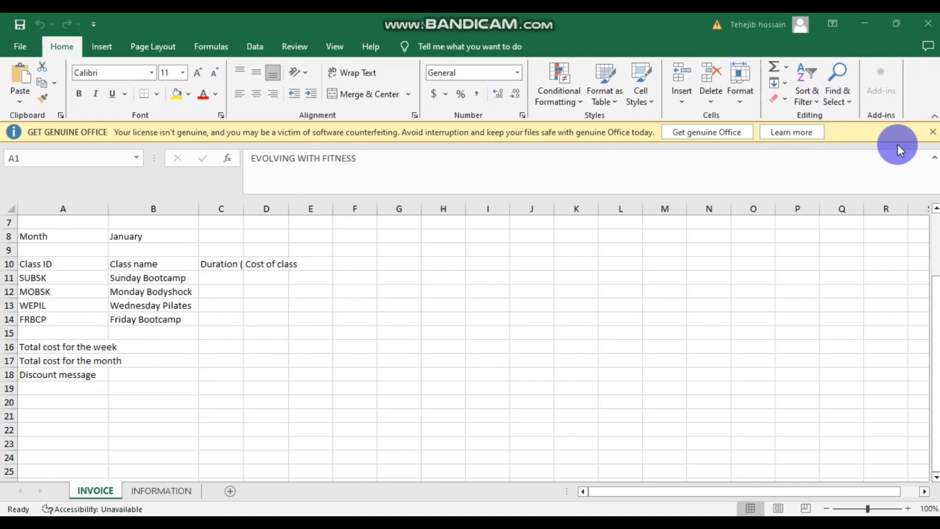
pyautogui.click(932, 133)
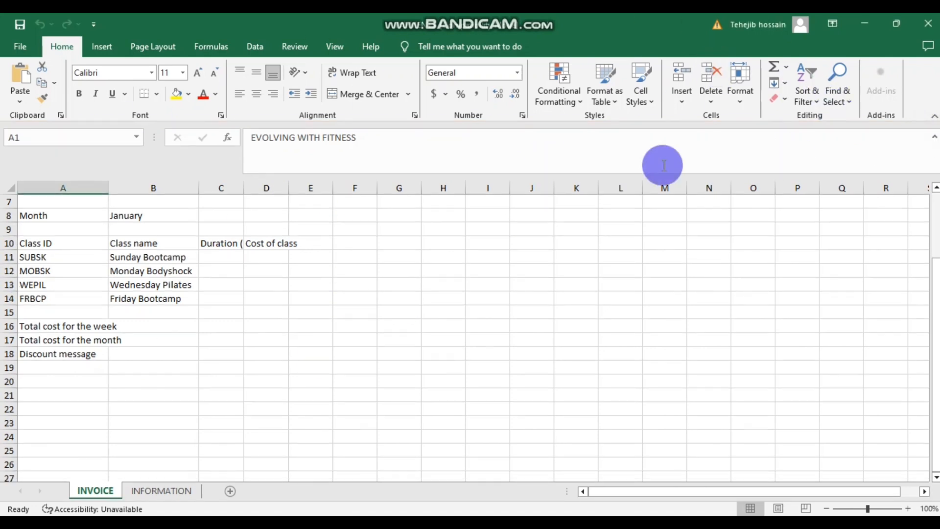
pyautogui.scroll(-1, 471, 265)
pyautogui.scroll(2, 471, 266)
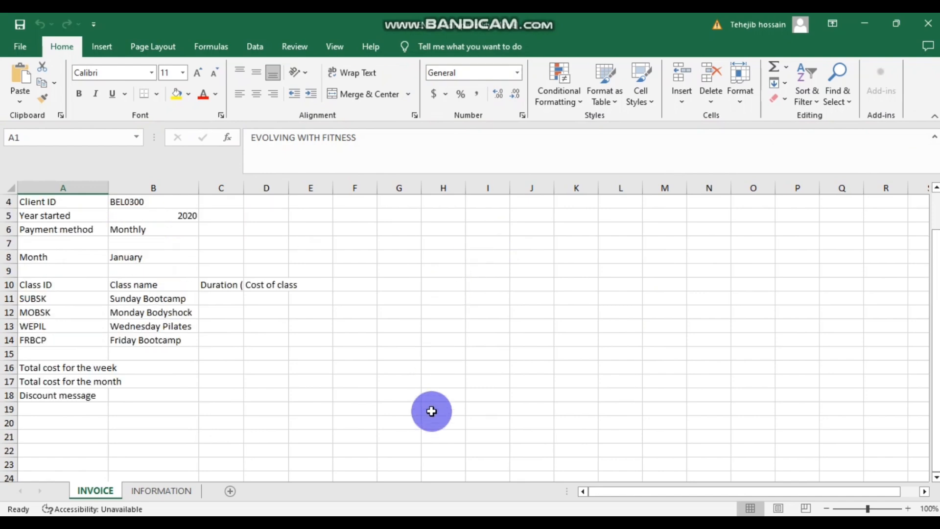
# - Scroll the task PDF to Task B1a and highlight the 'A1 to E1' merge instruction
pyautogui.moveTo(470, 475)
pyautogui.click(441, 475)
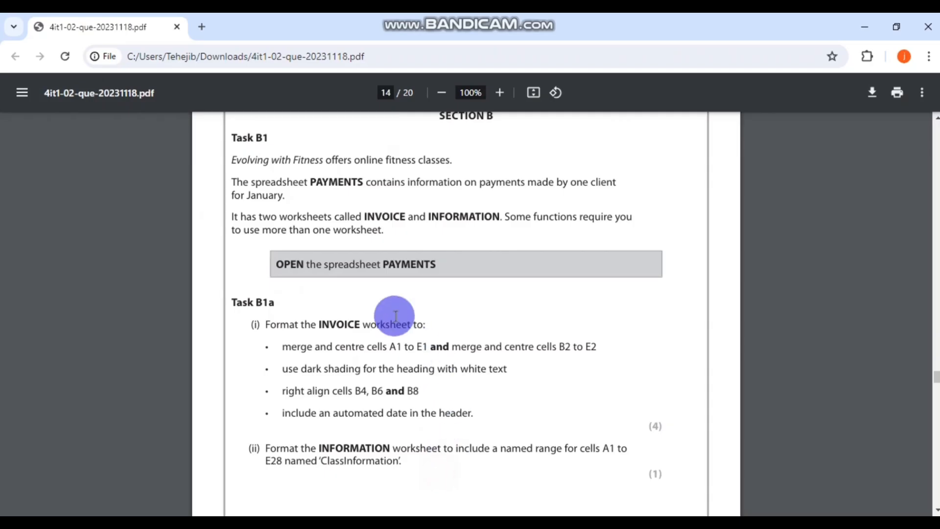
pyautogui.scroll(2, 389, 274)
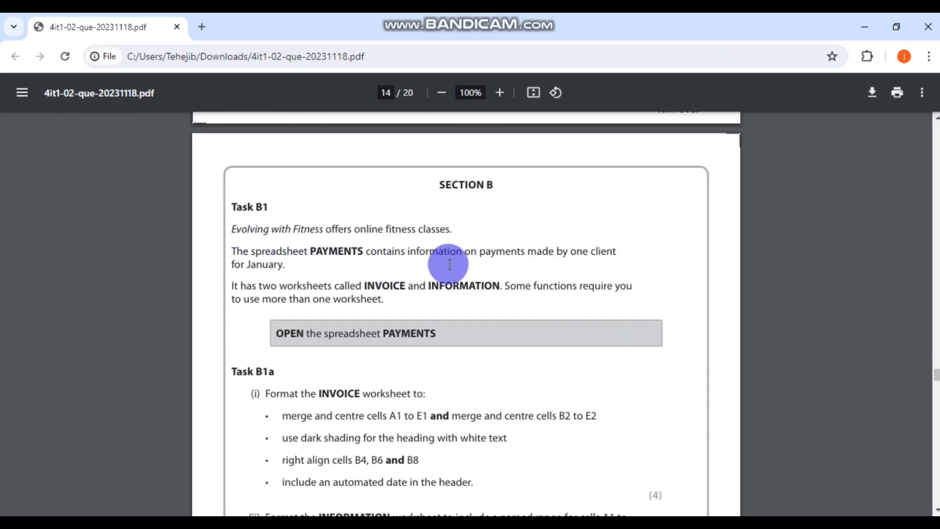
pyautogui.scroll(-1, 319, 247)
pyautogui.scroll(-1, 308, 237)
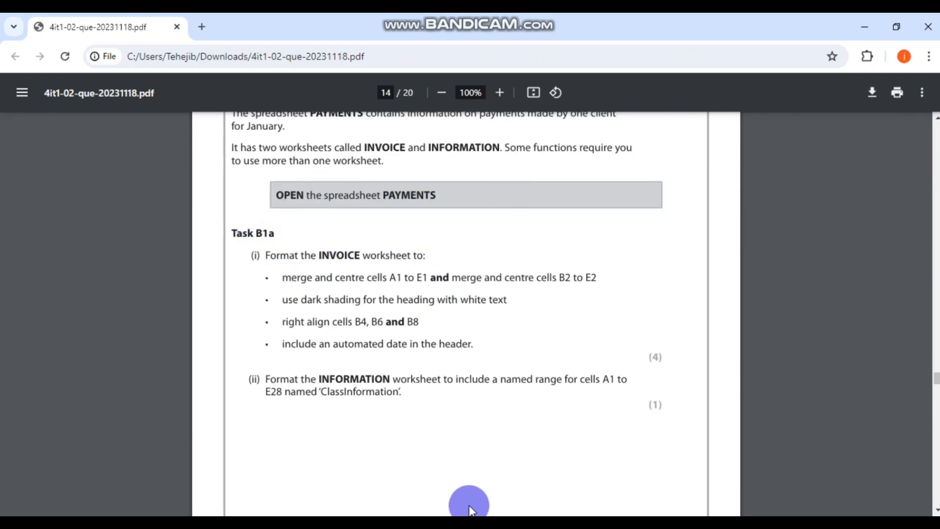
pyautogui.click(472, 522)
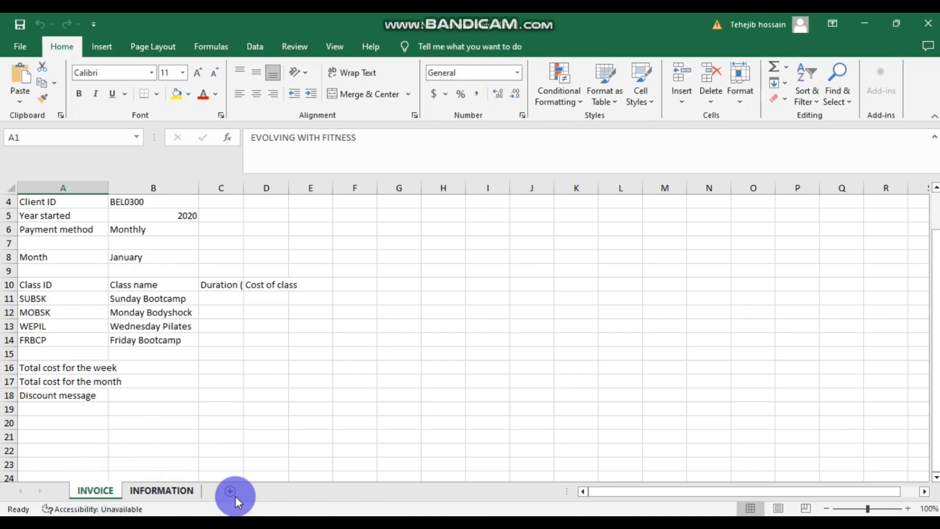
pyautogui.moveTo(472, 522)
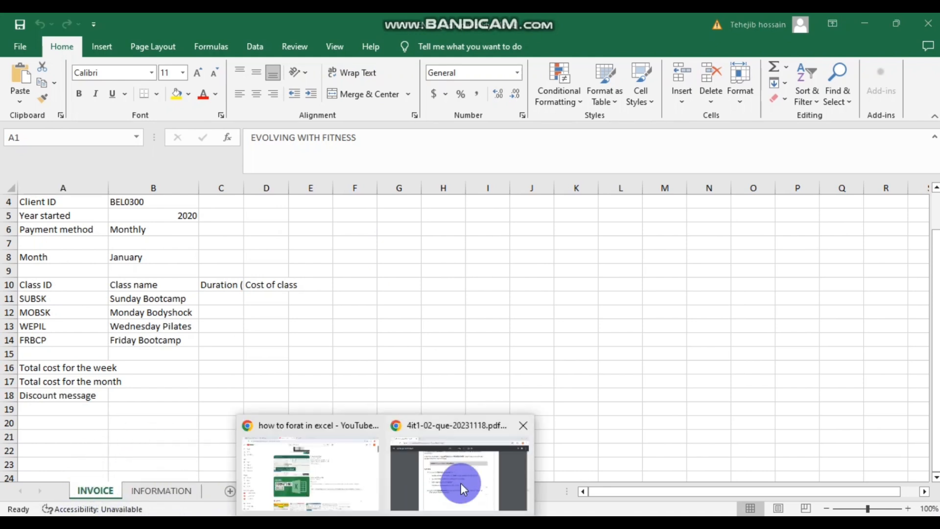
pyautogui.click(436, 479)
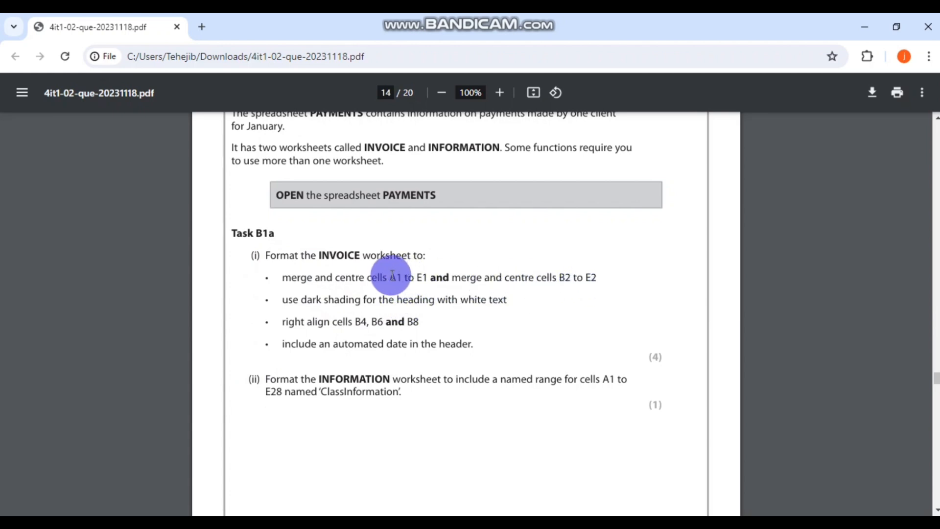
pyautogui.moveTo(387, 278); pyautogui.dragTo(430, 277)
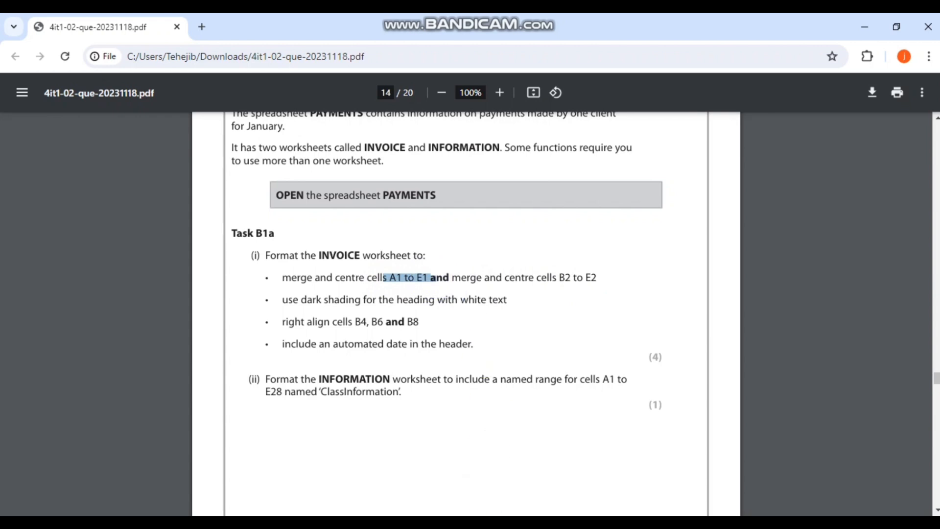
pyautogui.hotkey('alt', 'Tab')
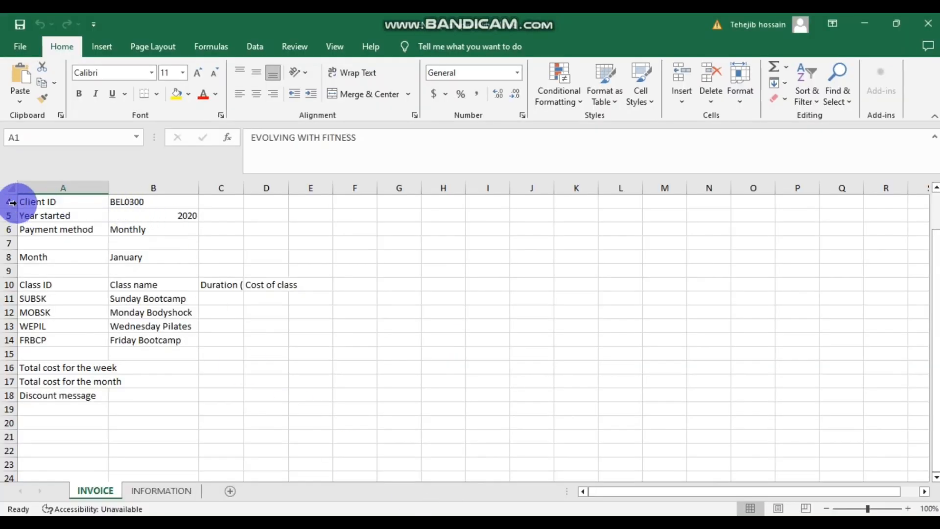
# - Merge and centre the EVOLVING WITH FITNESS title across A1:E1
pyautogui.scroll(-1, 111, 266)
pyautogui.scroll(3, 111, 267)
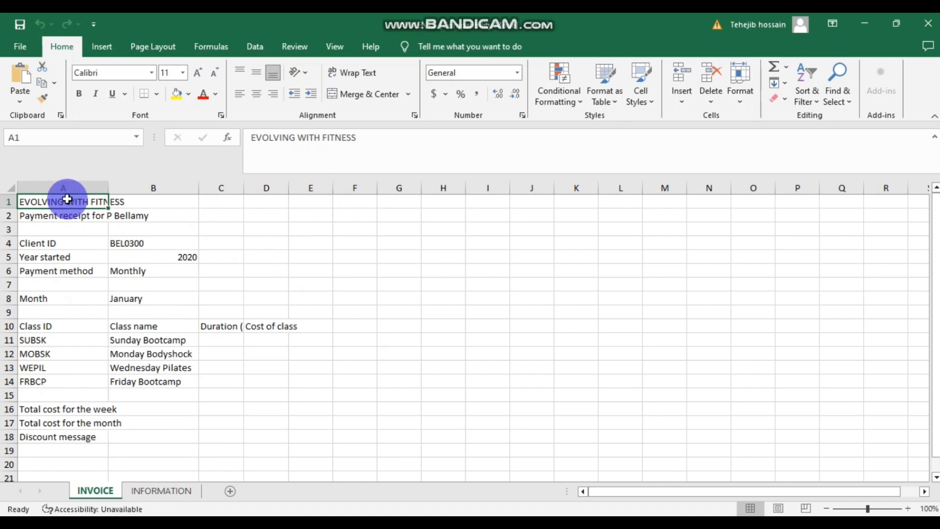
pyautogui.moveTo(90, 203); pyautogui.dragTo(294, 203)
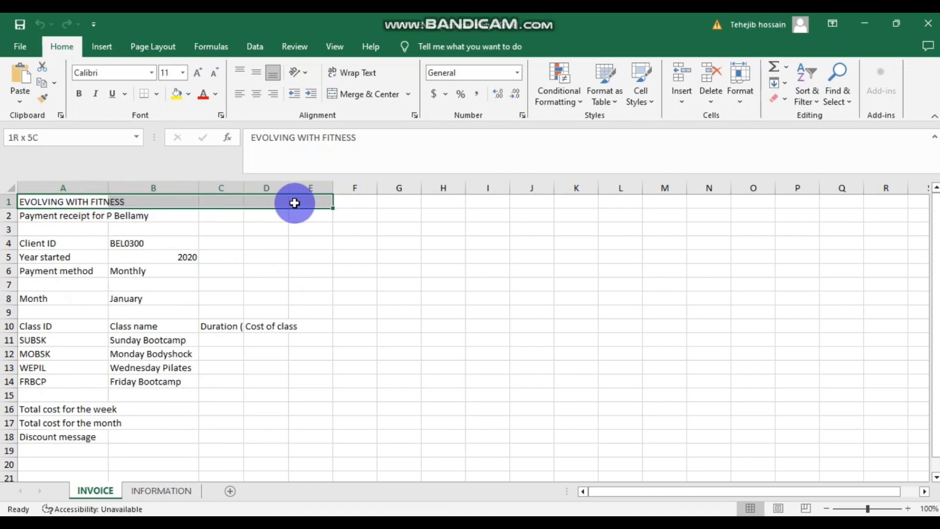
pyautogui.click(373, 96)
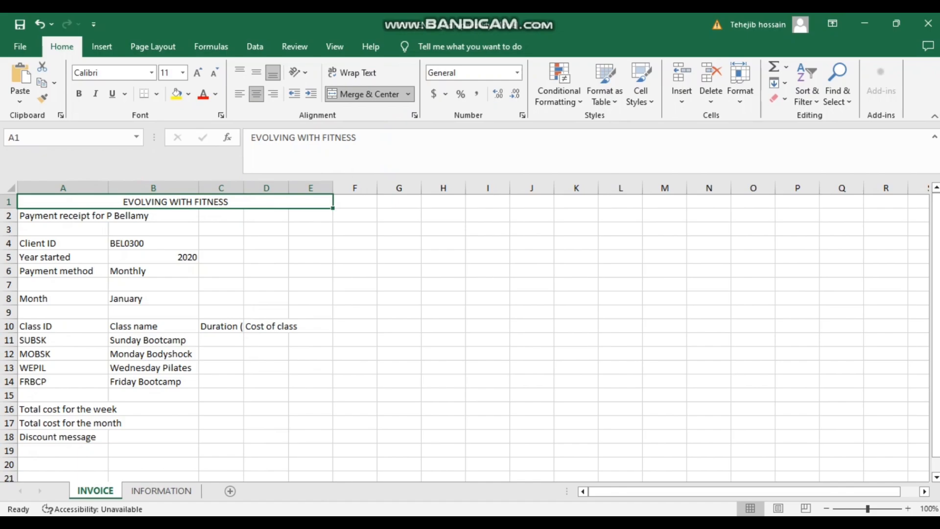
pyautogui.click(399, 486)
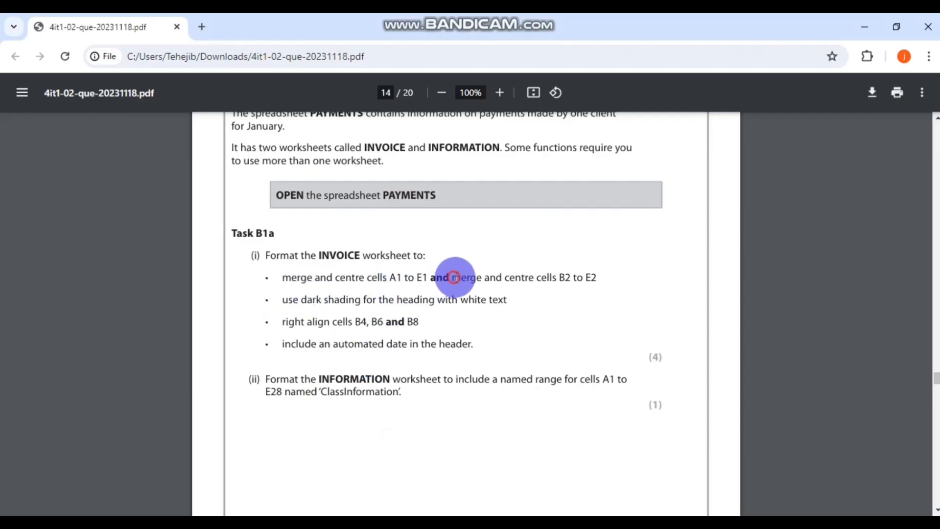
# - Centre and merge cells B2 to E2 on the INVOICE sheet
pyautogui.moveTo(454, 277); pyautogui.dragTo(597, 278)
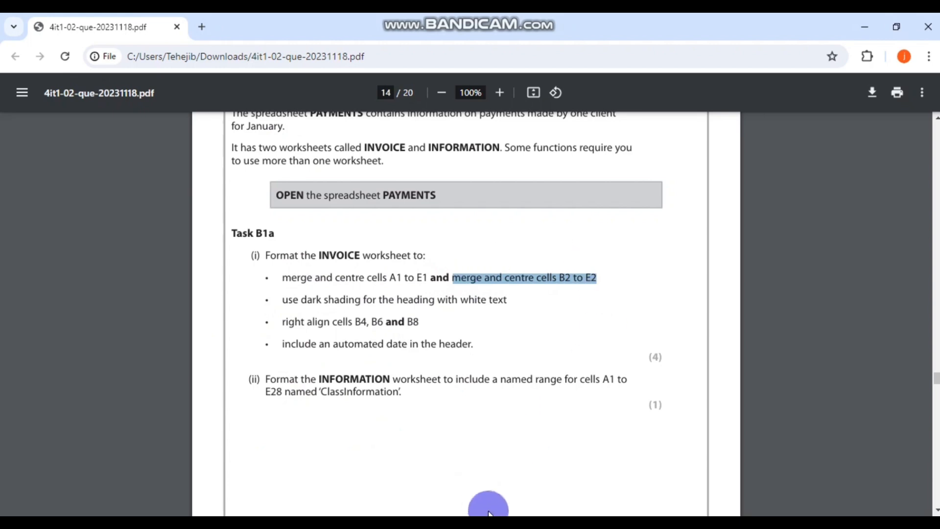
pyautogui.click(485, 522)
pyautogui.click(160, 216)
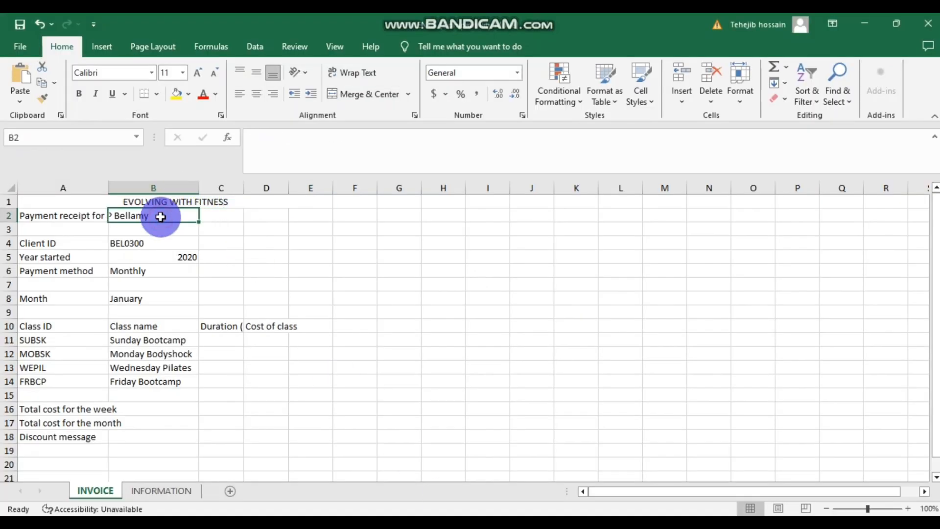
pyautogui.moveTo(174, 216); pyautogui.dragTo(306, 215)
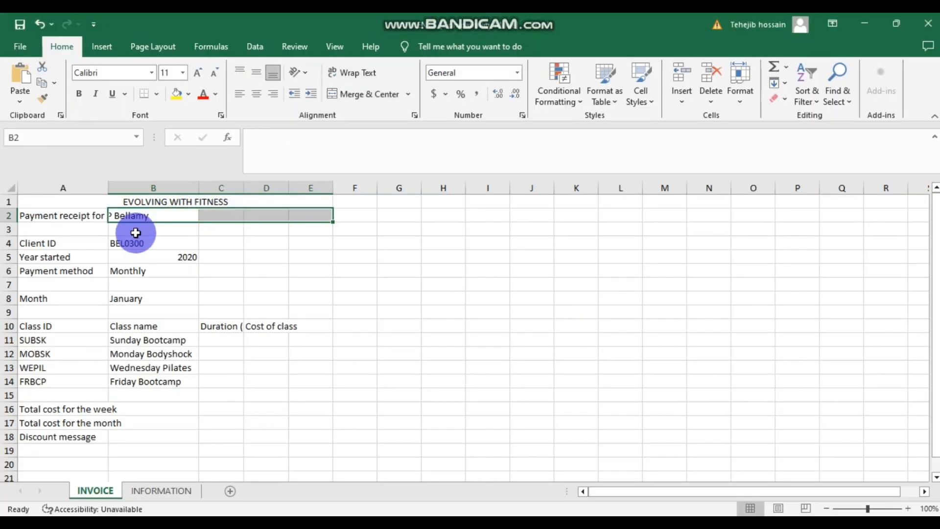
pyautogui.click(259, 100)
pyautogui.click(360, 94)
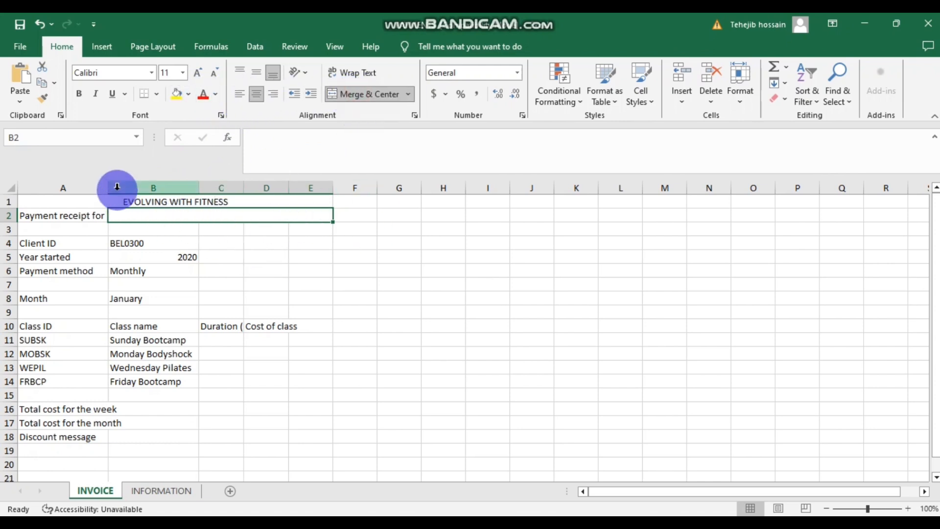
# - Widen columns A and B so the labels show fully
pyautogui.moveTo(113, 188); pyautogui.dragTo(194, 187)
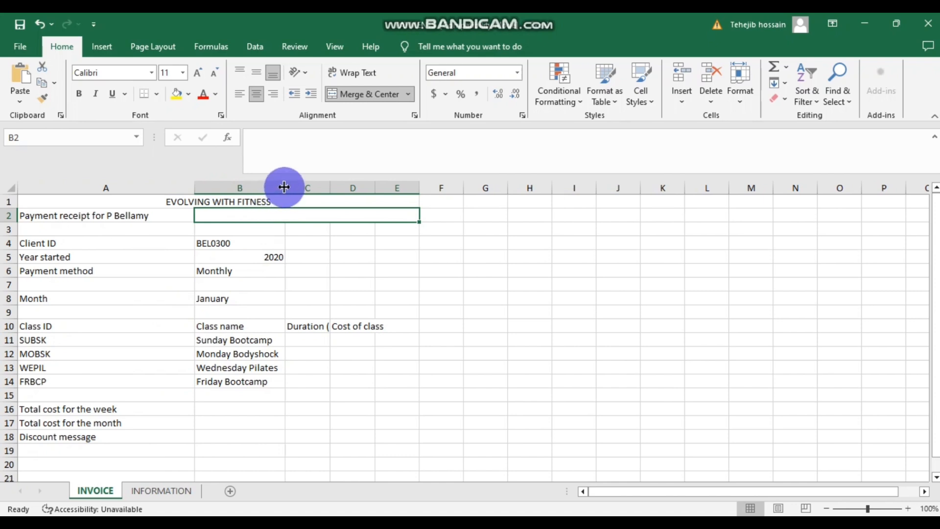
pyautogui.moveTo(284, 187); pyautogui.dragTo(549, 188)
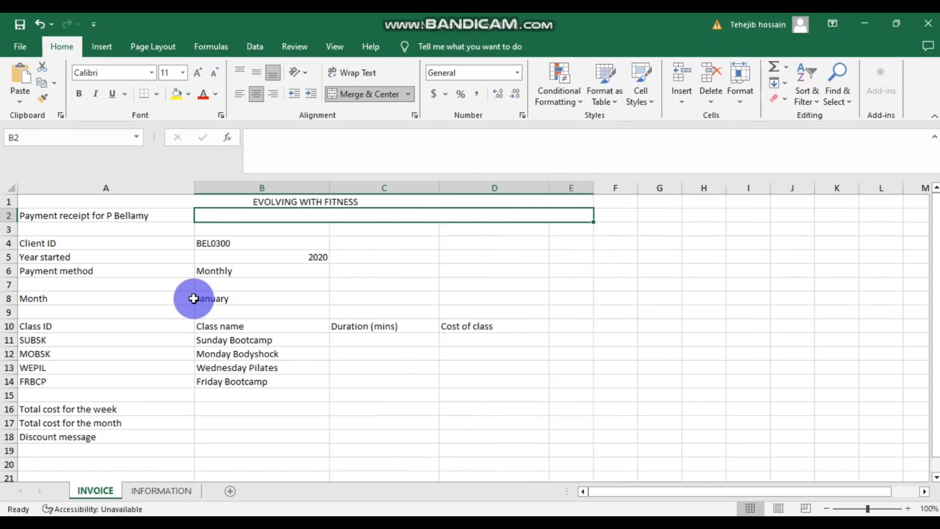
pyautogui.scroll(-1, 383, 369)
pyautogui.scroll(1, 384, 369)
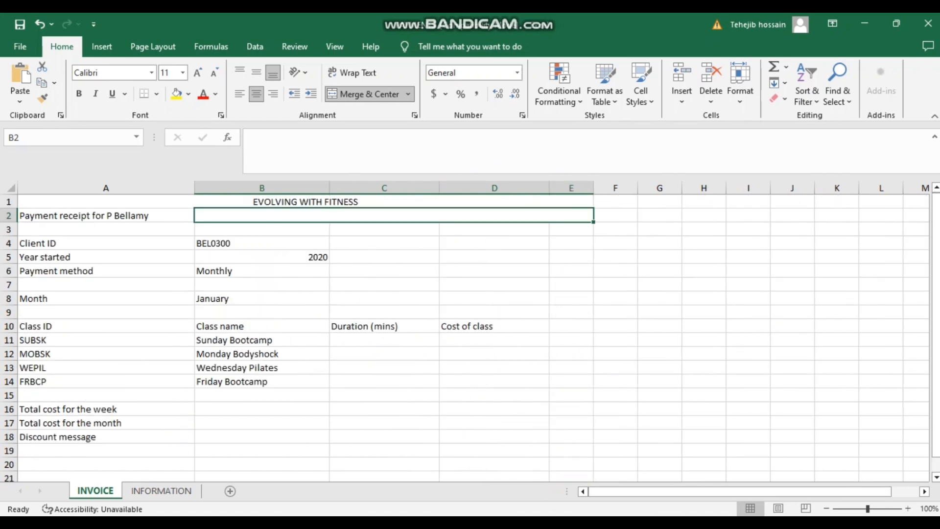
pyautogui.click(442, 477)
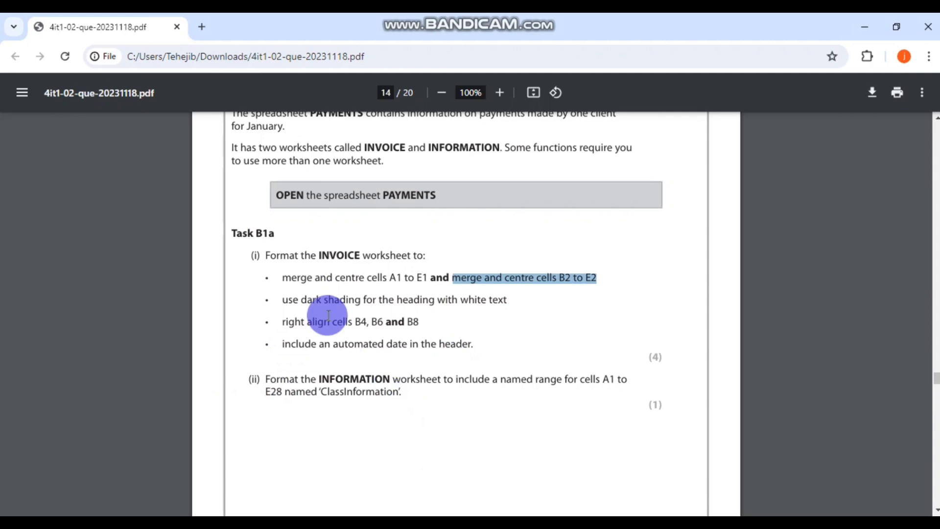
# - Highlight the dark shading instruction in the task PDF
pyautogui.click(276, 299)
pyautogui.moveTo(312, 298)
pyautogui.mouseDown()
pyautogui.moveTo(498, 299)
pyautogui.moveTo(505, 317)
pyautogui.mouseUp()
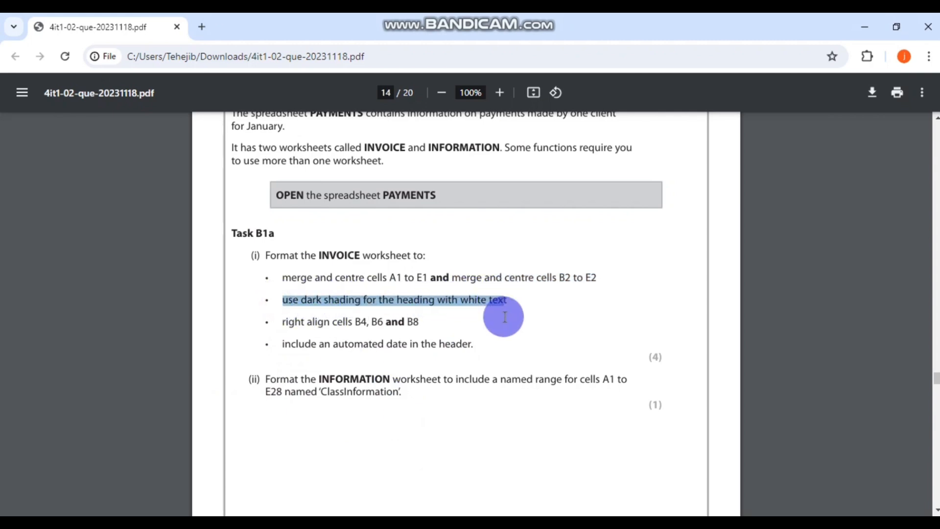
pyautogui.hotkey('alt', 'Tab')
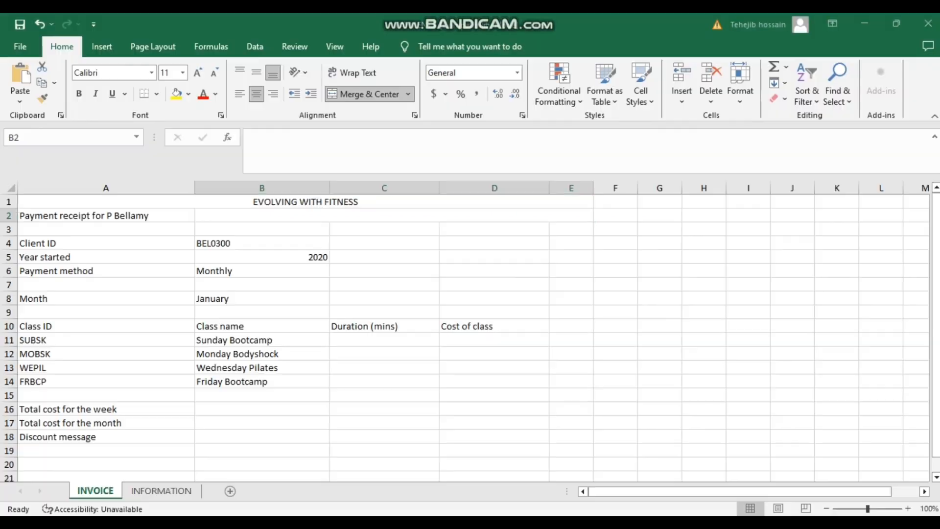
# - Give the merged A1 heading a black fill with white text
pyautogui.click(178, 205)
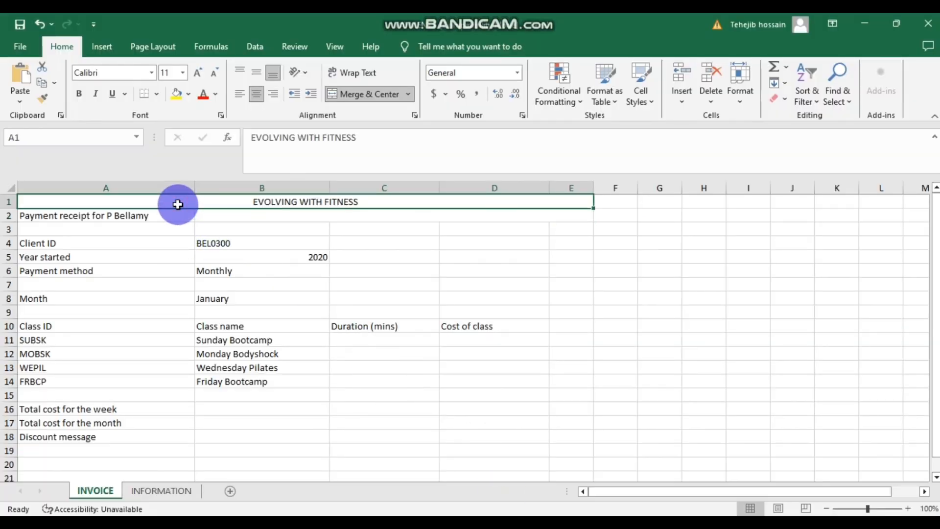
pyautogui.click(214, 93)
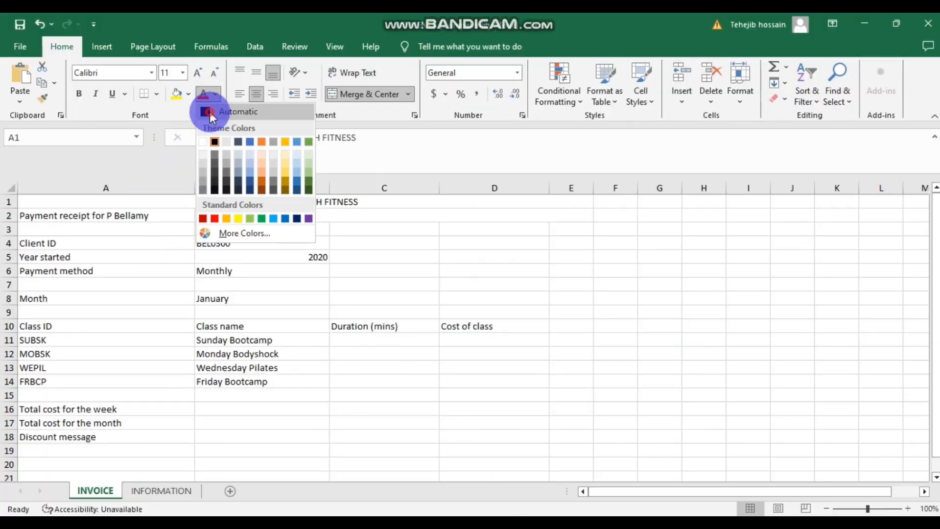
pyautogui.click(211, 113)
pyautogui.click(177, 93)
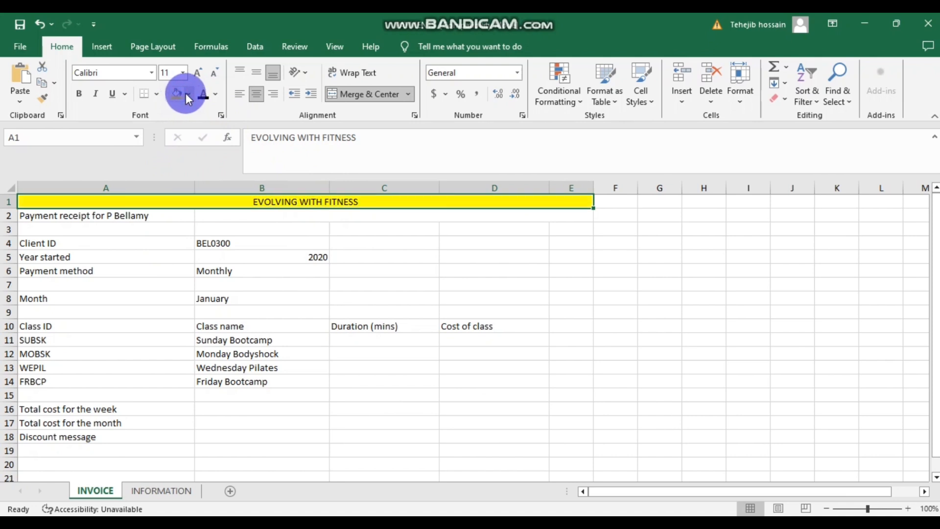
pyautogui.click(188, 93)
pyautogui.click(186, 123)
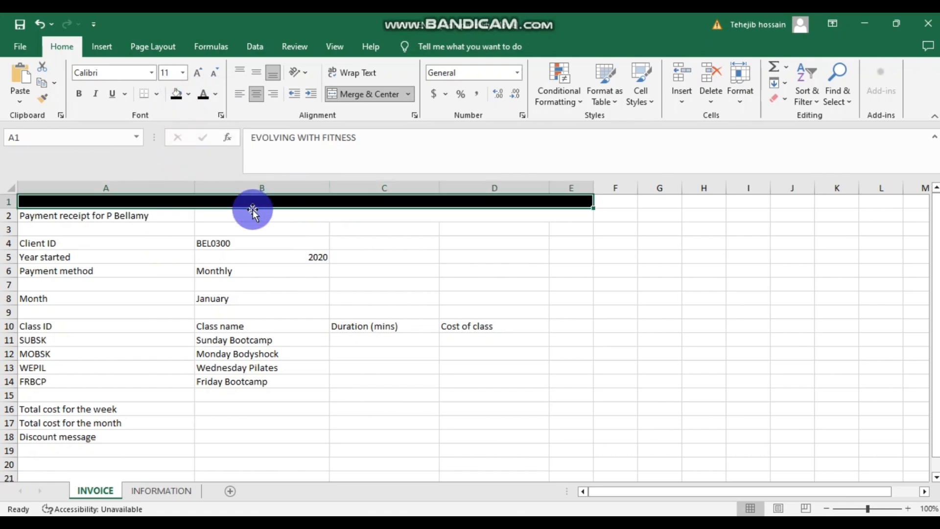
pyautogui.click(215, 93)
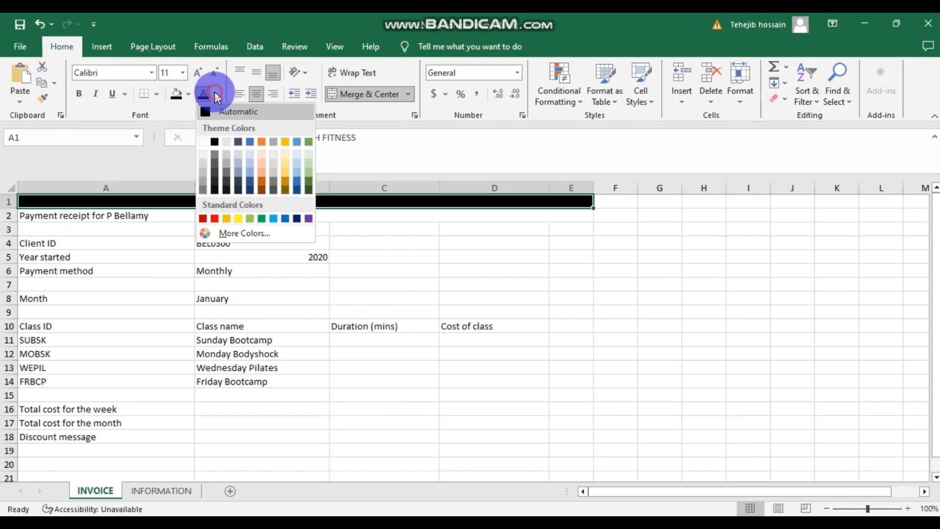
pyautogui.click(204, 141)
pyautogui.click(312, 225)
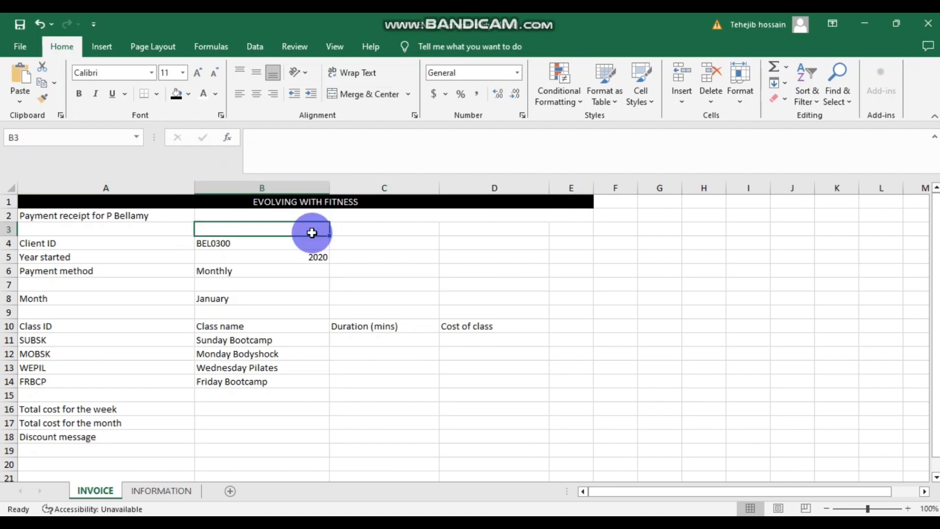
pyautogui.moveTo(385, 521)
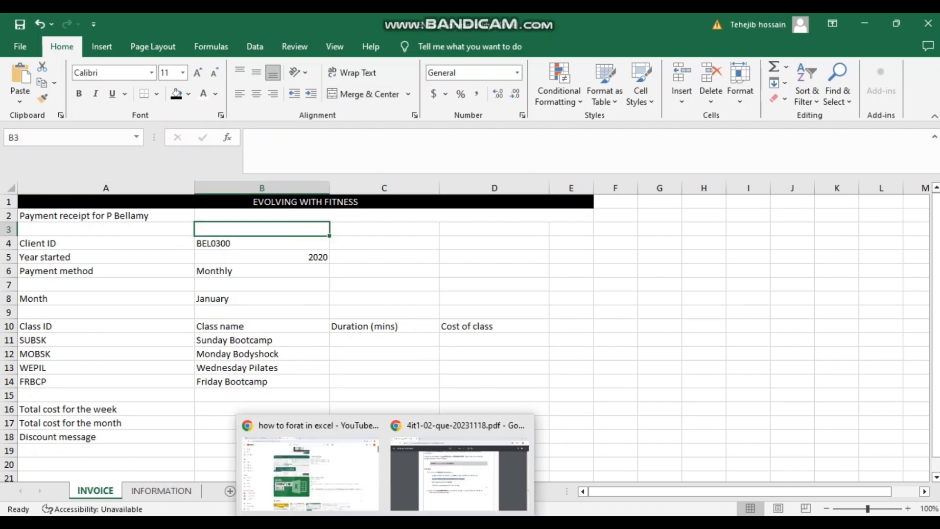
pyautogui.click(440, 483)
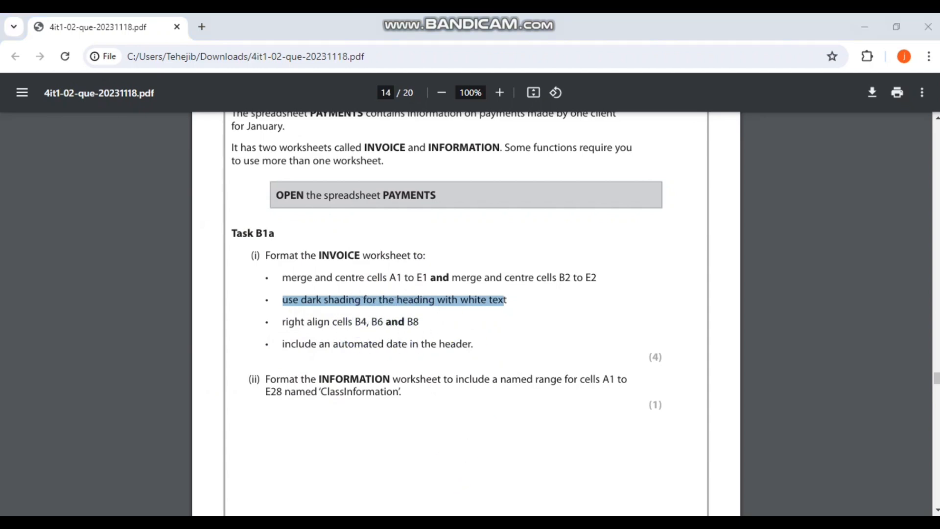
# - Right-align BEL0300 in B4, Monthly in B6 and January in B8, then return to the task PDF
pyautogui.click(444, 522)
pyautogui.click(258, 245)
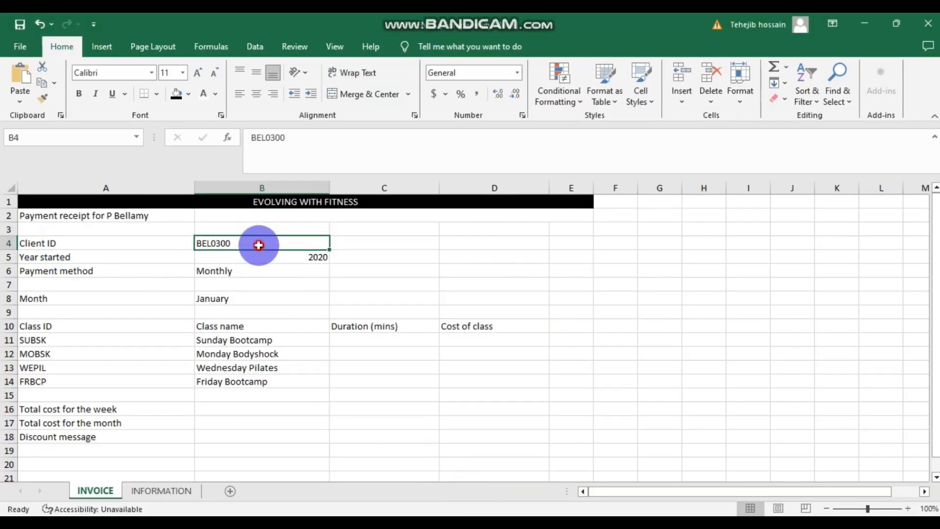
pyautogui.scroll(-2, 290, 273)
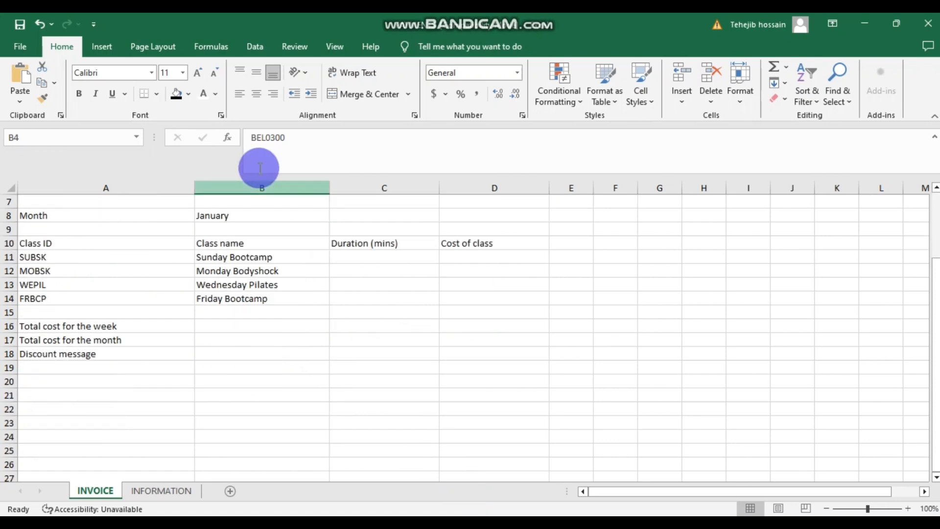
pyautogui.scroll(1, 289, 250)
pyautogui.scroll(1, 291, 279)
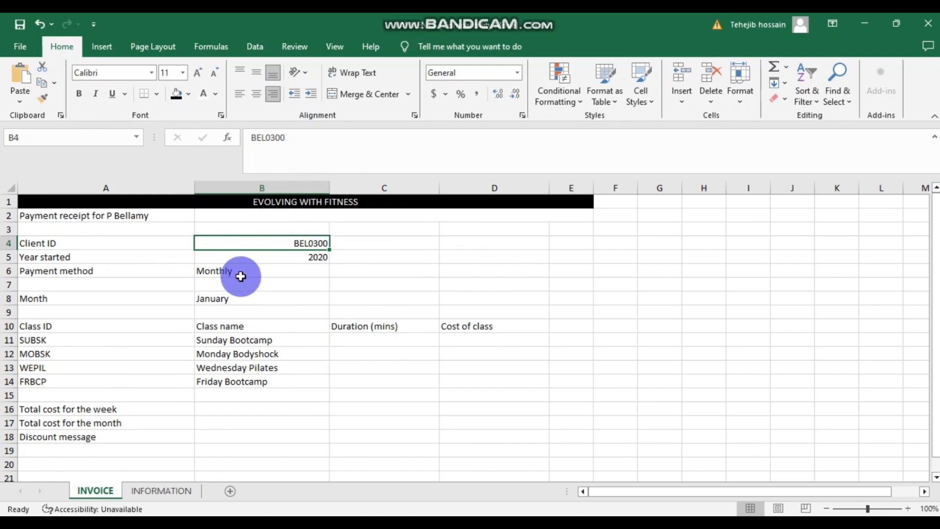
pyautogui.click(242, 273)
pyautogui.click(272, 93)
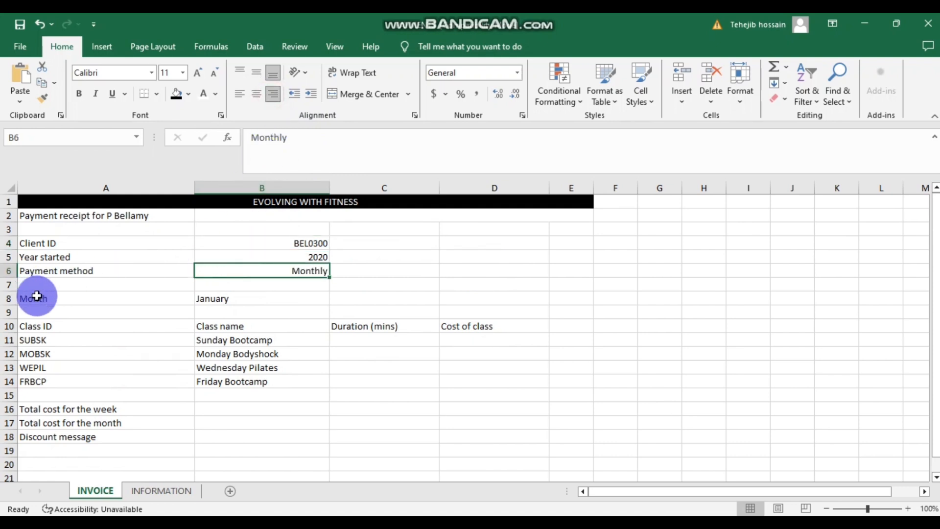
pyautogui.click(243, 301)
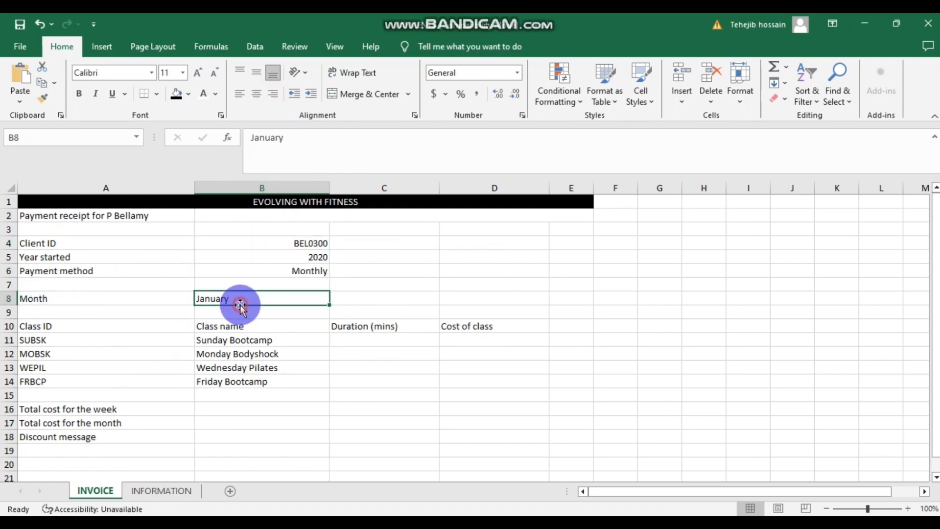
pyautogui.click(273, 94)
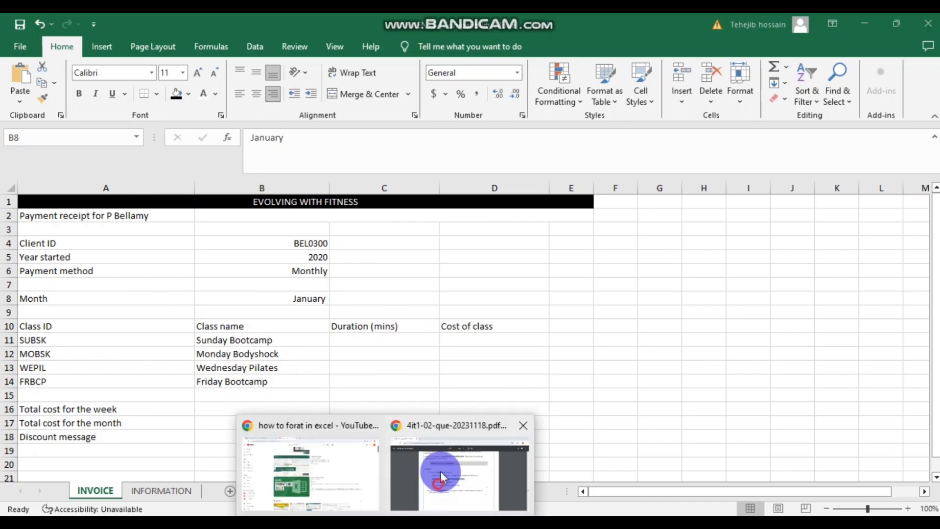
pyautogui.click(440, 472)
pyautogui.click(283, 323)
# - Highlight the right-align and automated-date task lines in the PDF, then start a page header in Excel
pyautogui.moveTo(283, 323); pyautogui.dragTo(419, 321)
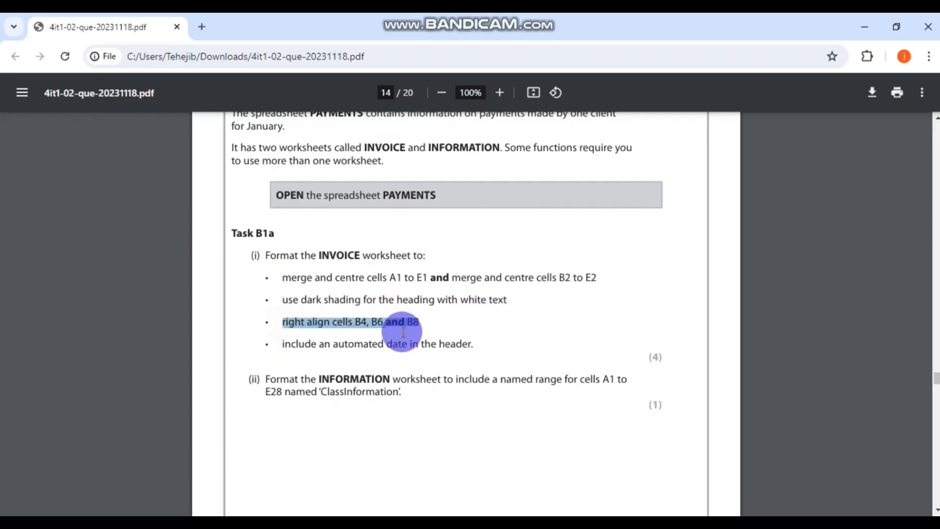
pyautogui.moveTo(280, 343); pyautogui.dragTo(476, 345)
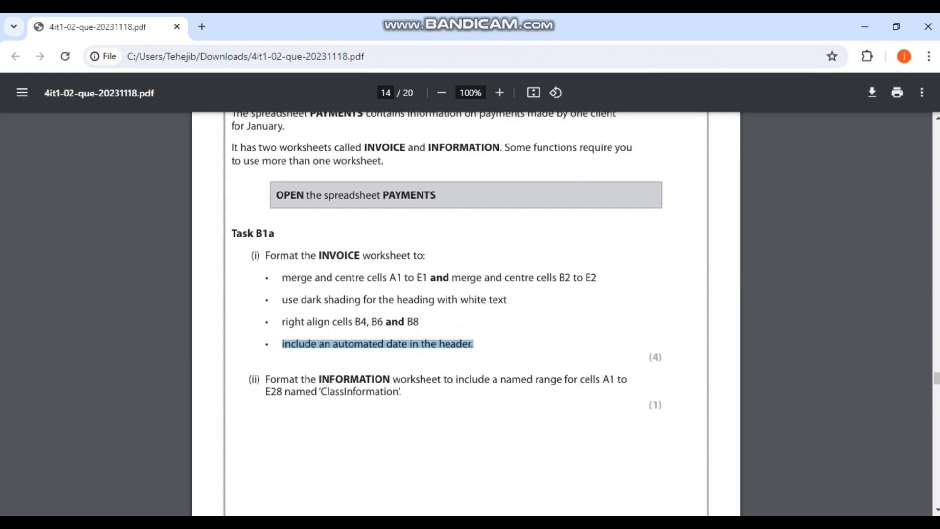
pyautogui.hotkey('alt', 'Tab')
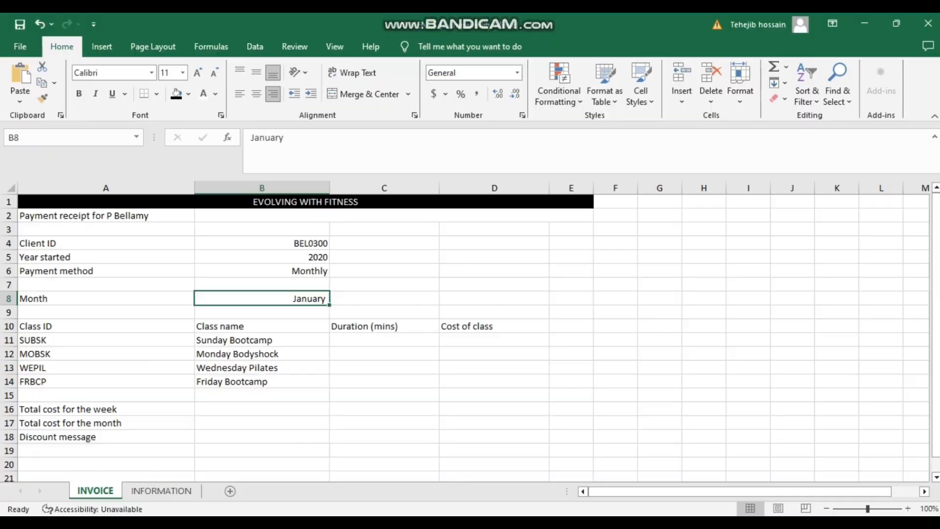
pyautogui.click(97, 47)
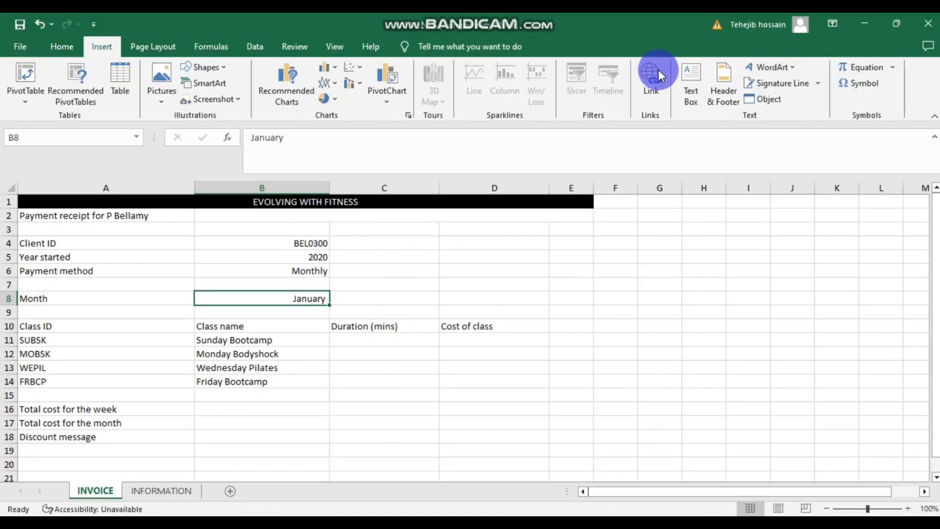
pyautogui.click(723, 83)
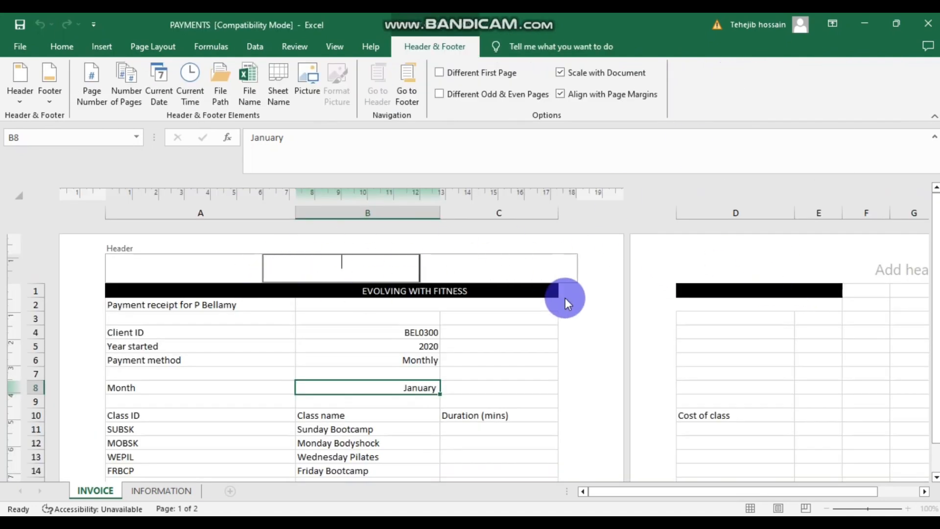
pyautogui.scroll(-2, 917, 284)
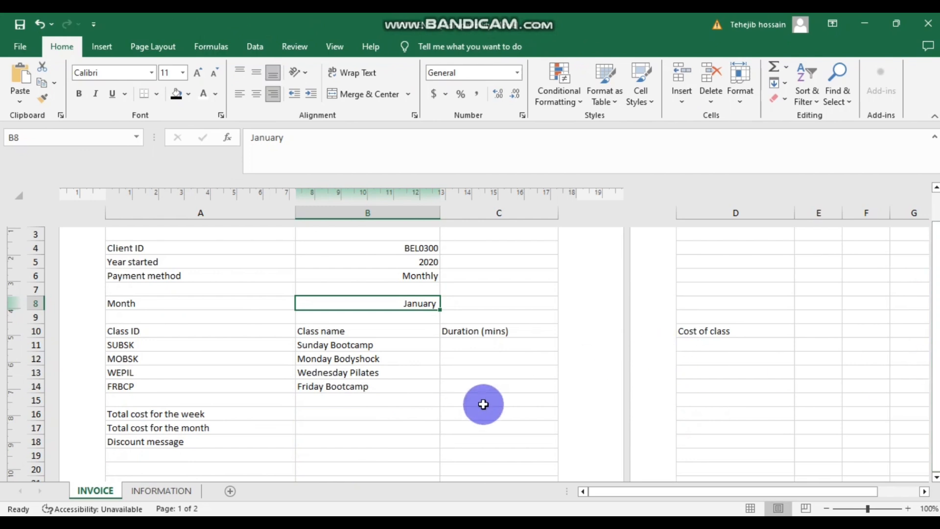
pyautogui.scroll(2, 527, 394)
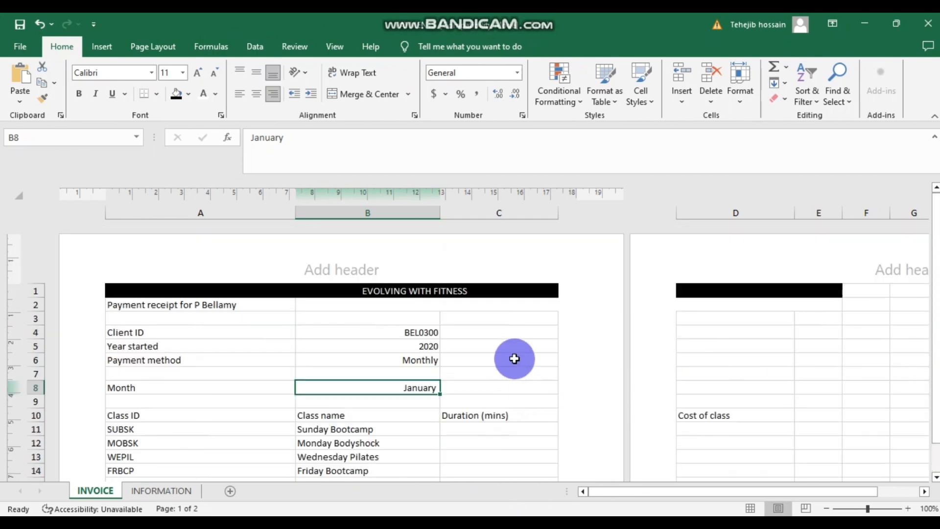
pyautogui.click(387, 272)
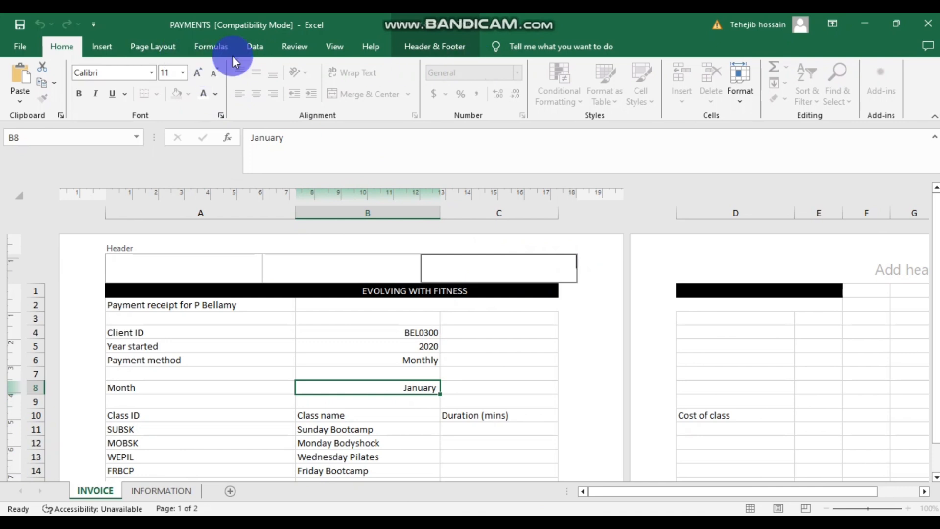
# - Move between the page header sections, settling on the centre section of page 1's header
pyautogui.click(104, 47)
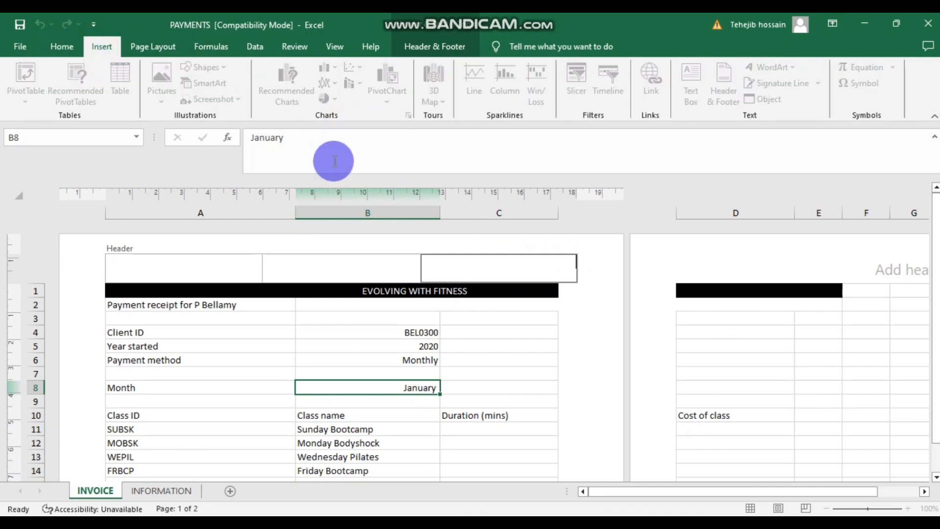
pyautogui.click(390, 263)
pyautogui.click(880, 266)
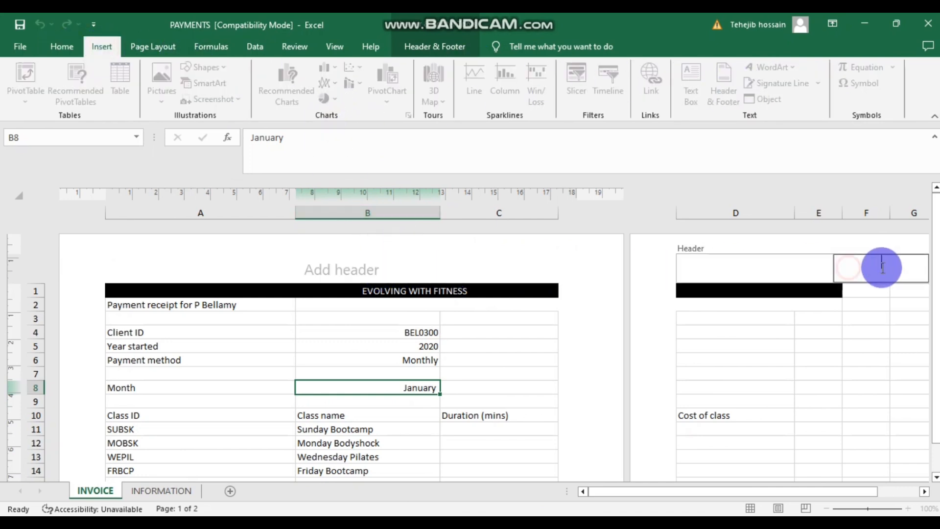
pyautogui.click(60, 49)
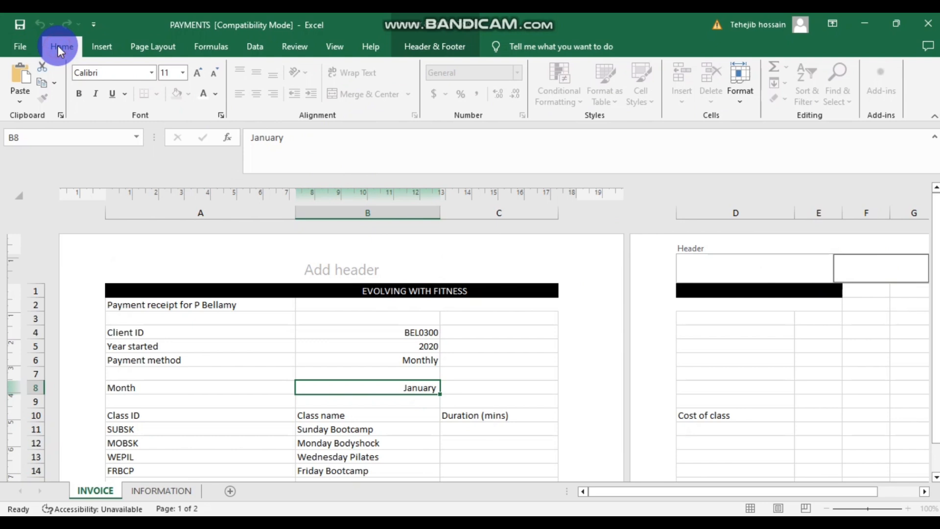
pyautogui.click(98, 45)
pyautogui.click(363, 394)
pyautogui.click(304, 276)
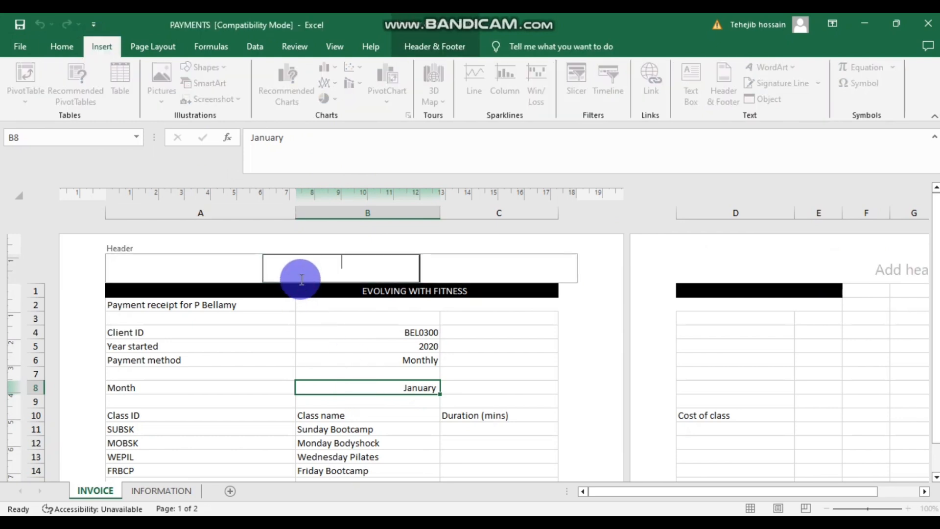
pyautogui.click(315, 331)
pyautogui.click(375, 270)
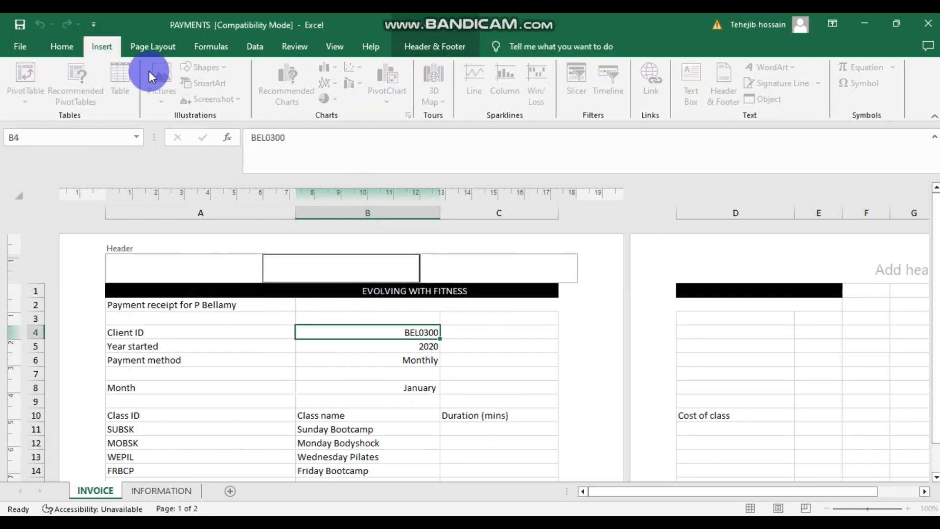
pyautogui.click(147, 45)
pyautogui.click(269, 46)
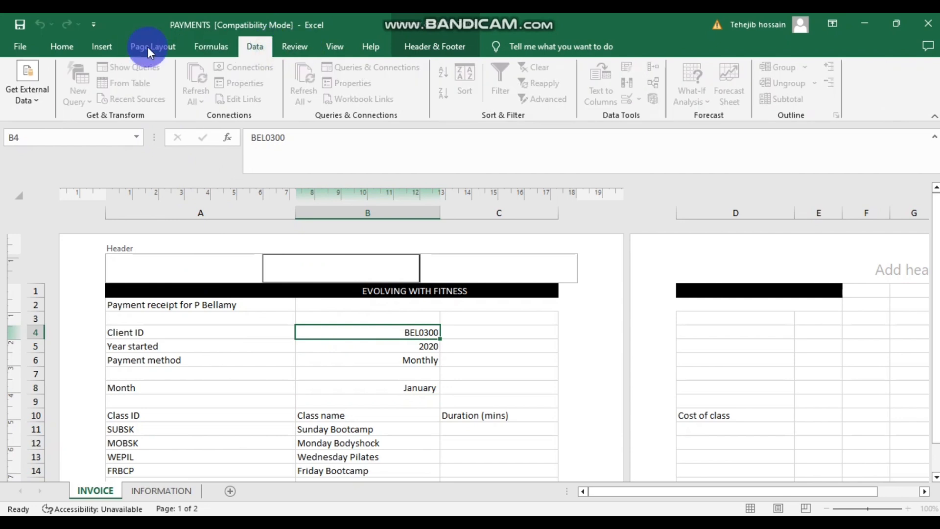
pyautogui.click(70, 45)
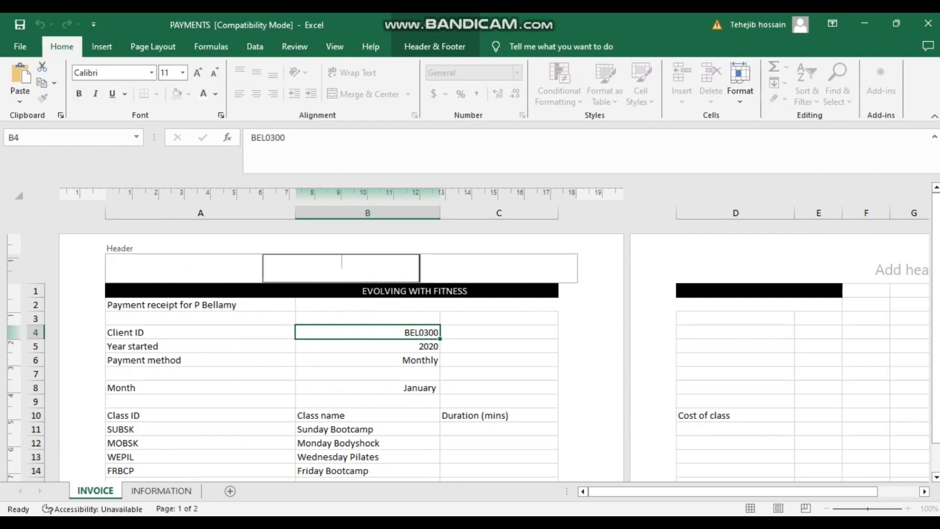
# - Insert an automated current date (5/14/2024) in the centre header
pyautogui.click(435, 46)
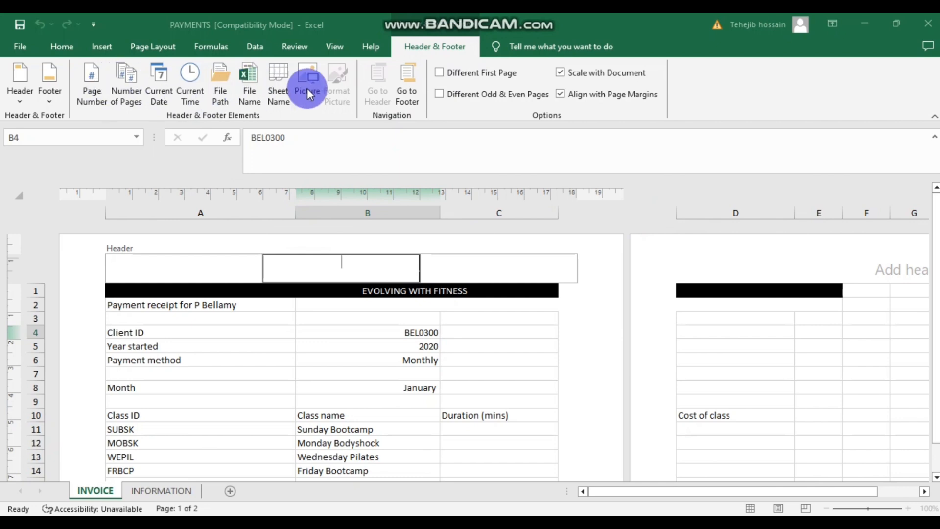
pyautogui.click(158, 76)
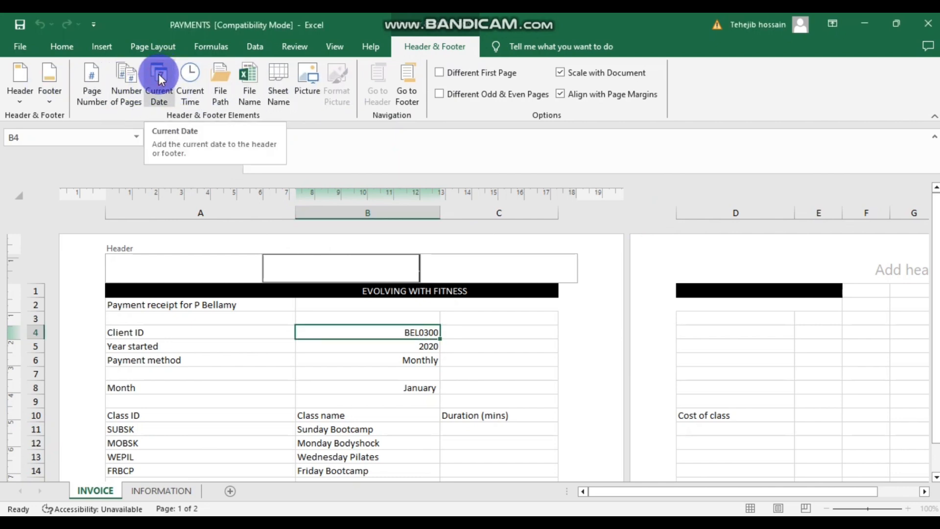
pyautogui.click(377, 253)
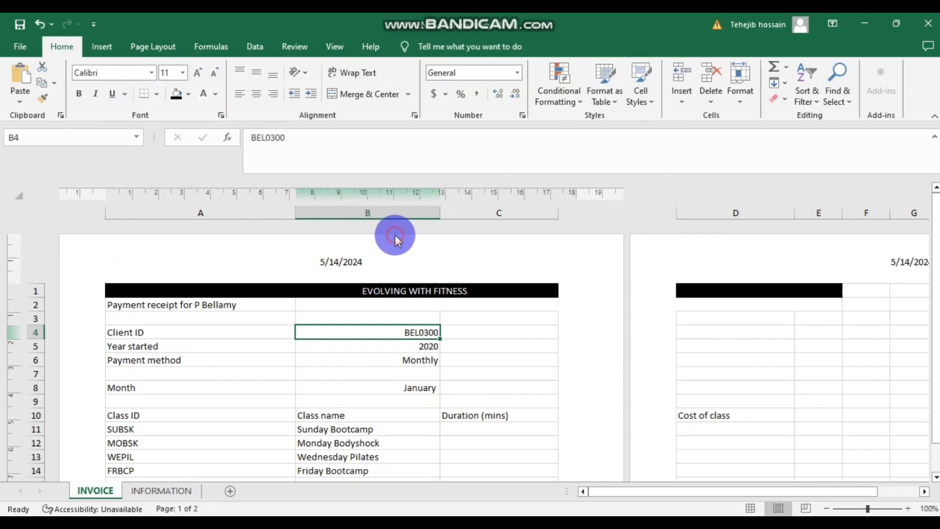
# - Switch the workbook back to Normal view and bring the task PDF forward
pyautogui.click(326, 55)
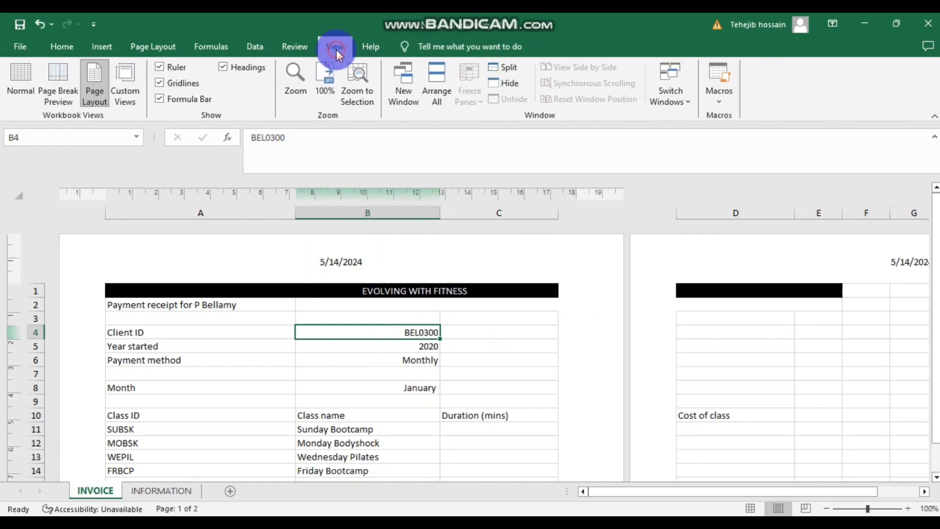
pyautogui.click(19, 78)
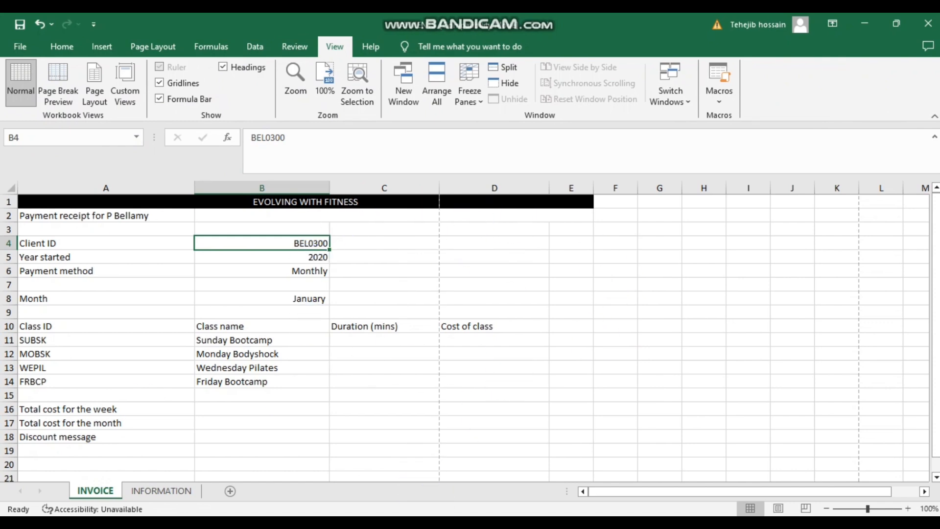
pyautogui.click(474, 471)
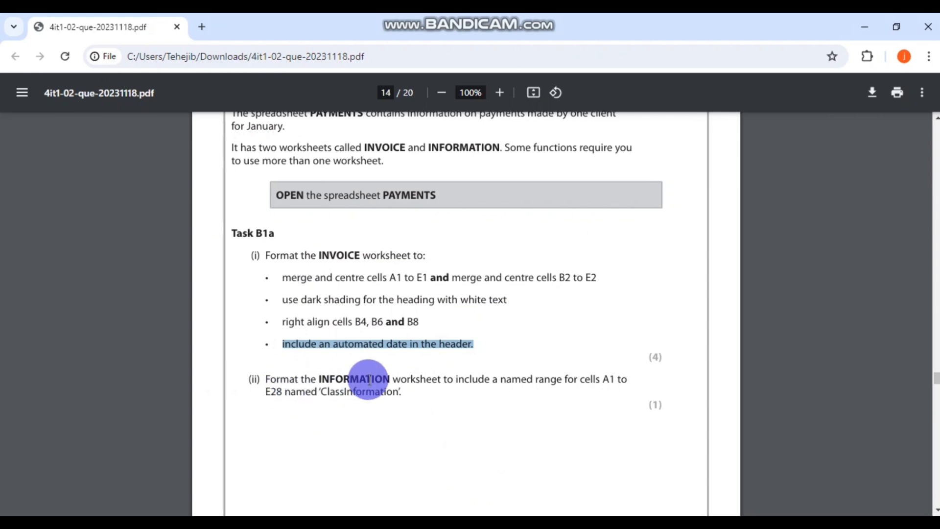
# - Reread Task B1a in the PDF, then return to the PAYMENTS workbook's INVOICE sheet
pyautogui.scroll(-2, 440, 392)
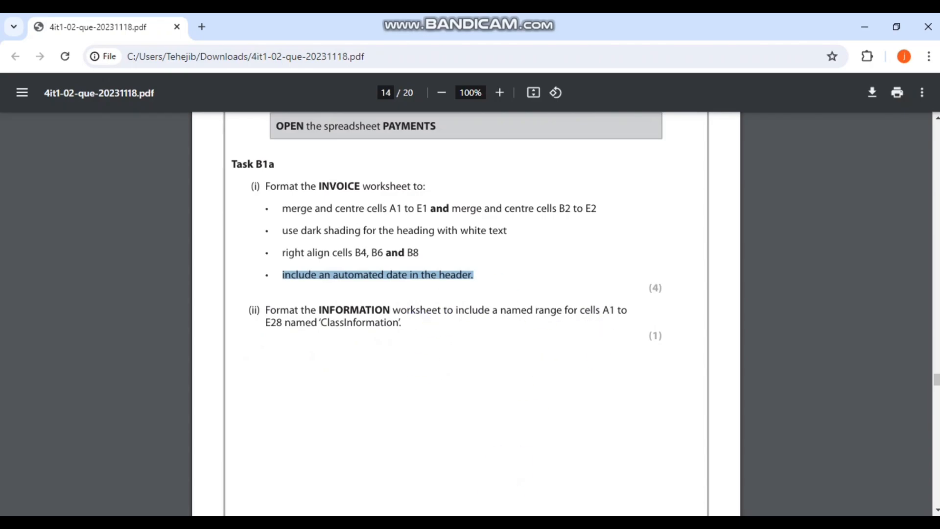
pyautogui.hotkey('alt', 'Tab')
pyautogui.scroll(-6, 74, 247)
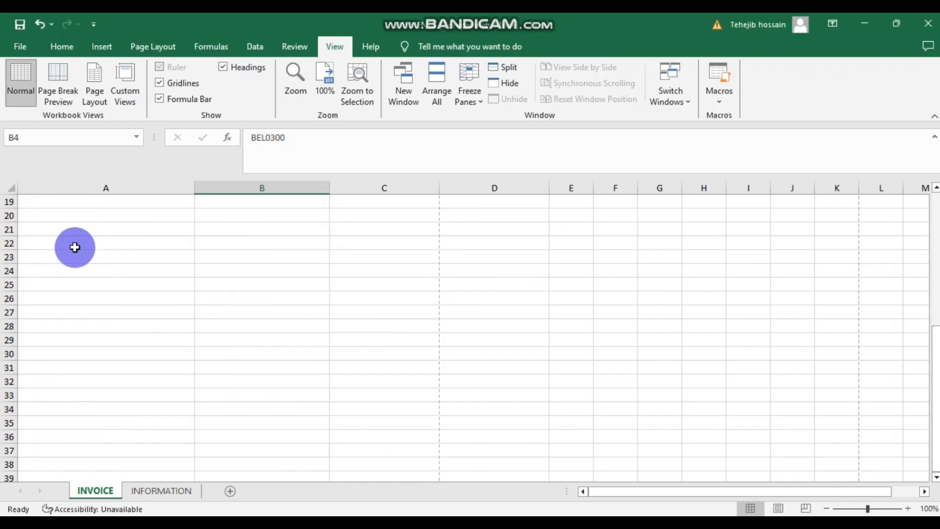
pyautogui.scroll(6, 75, 248)
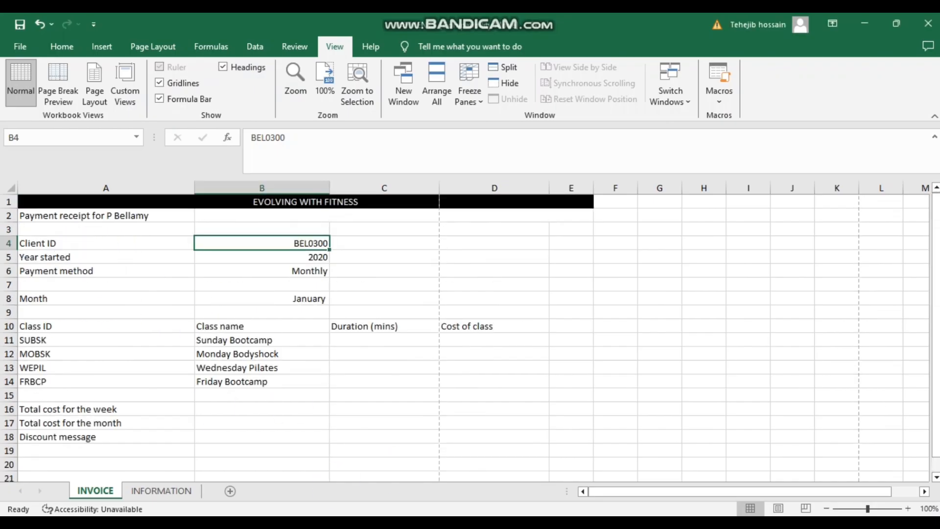
pyautogui.click(435, 485)
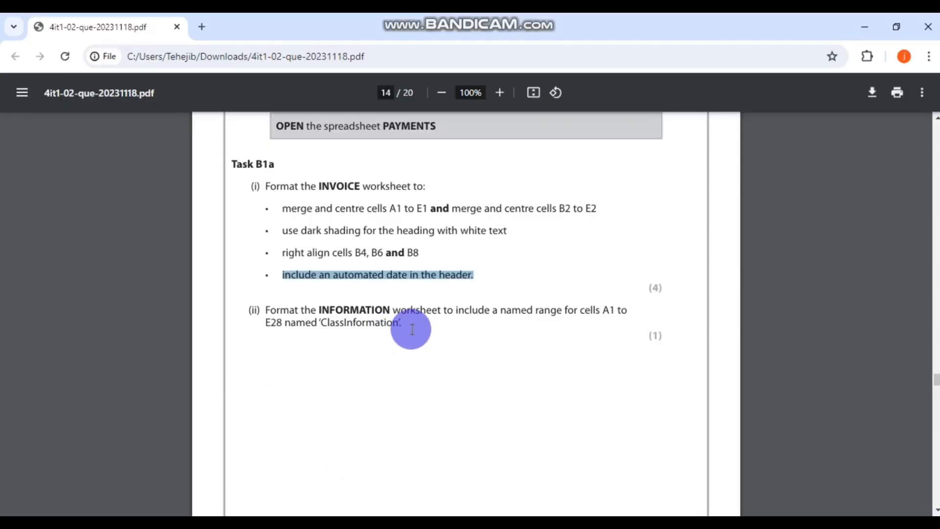
pyautogui.click(487, 510)
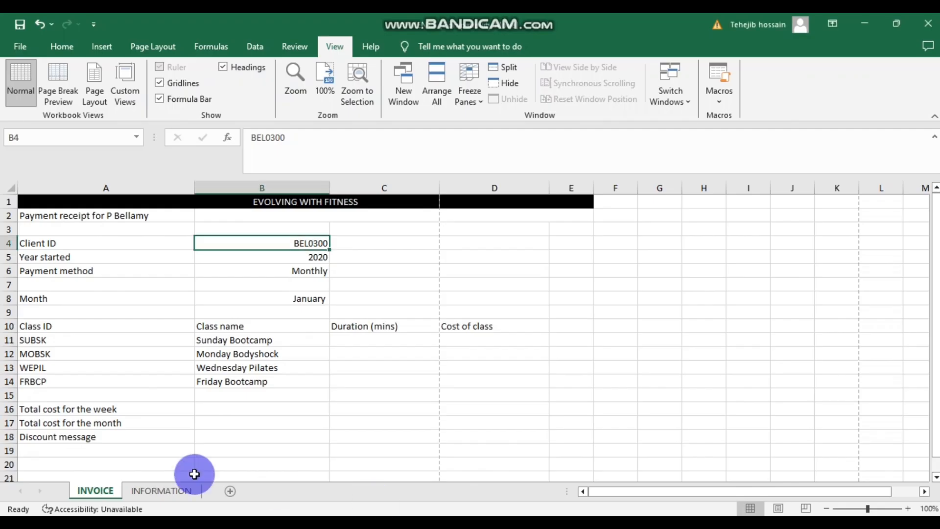
# - Select A1:E28 on the INFORMATION sheet and begin defining a name for it
pyautogui.click(161, 490)
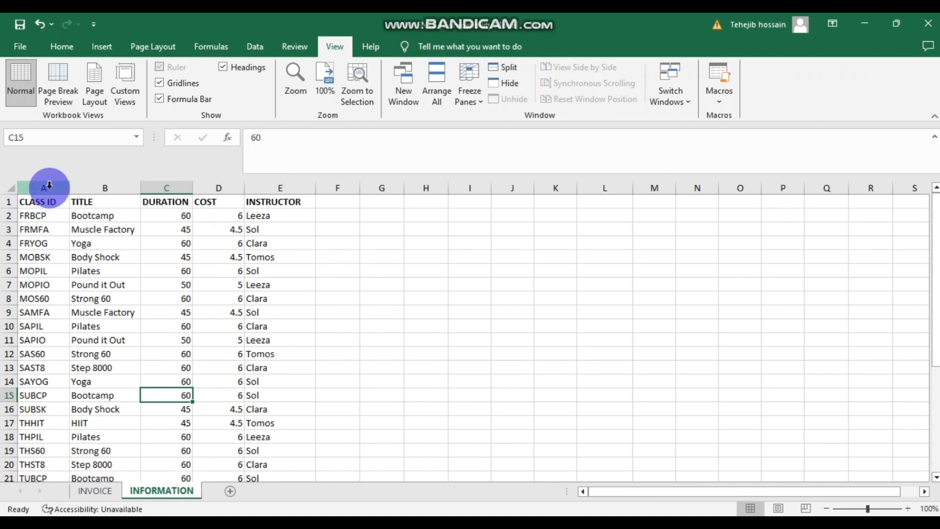
pyautogui.moveTo(38, 202); pyautogui.dragTo(276, 442)
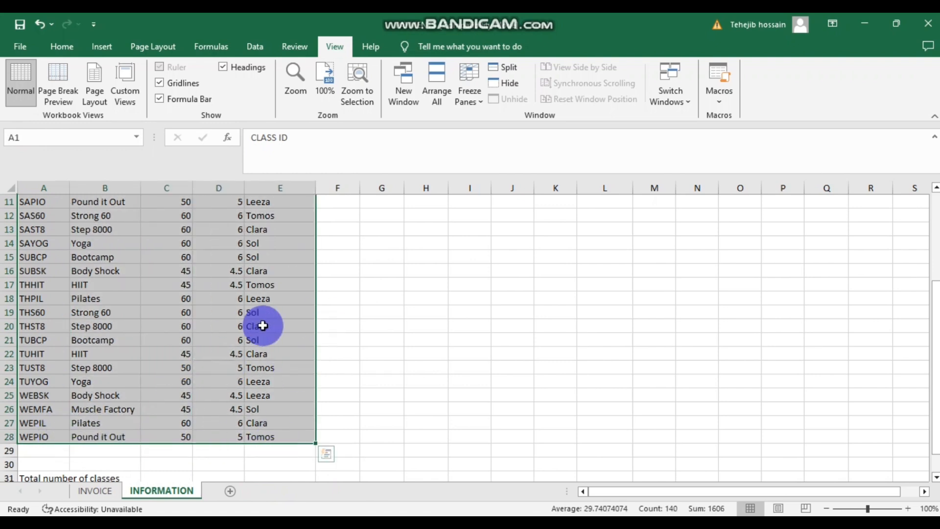
pyautogui.click(203, 47)
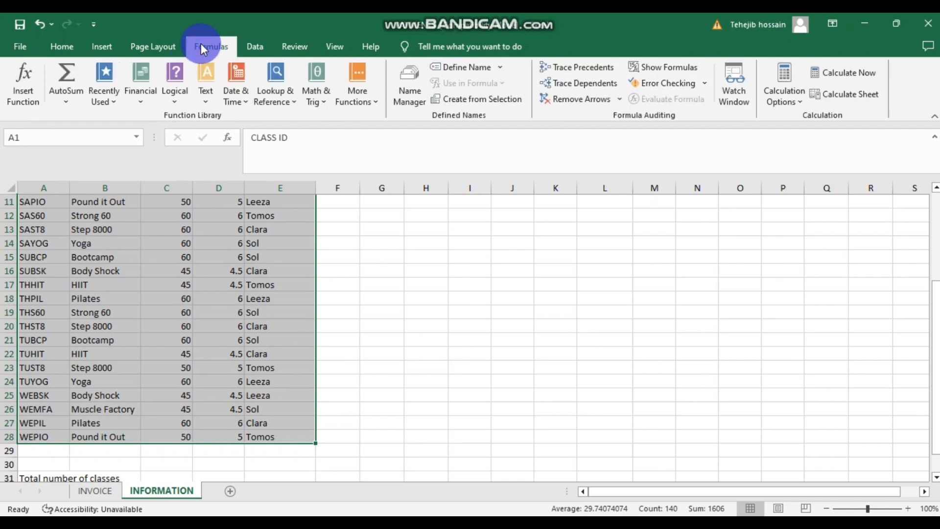
pyautogui.click(466, 74)
pyautogui.click(464, 206)
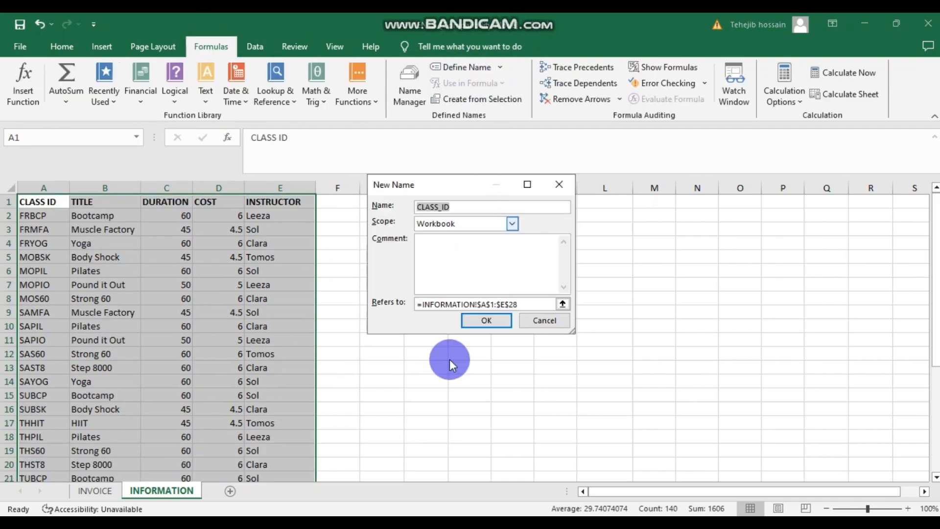
# - Copy ClassInformation from the task PDF and save it as the range's name
pyautogui.click(384, 522)
pyautogui.click(428, 474)
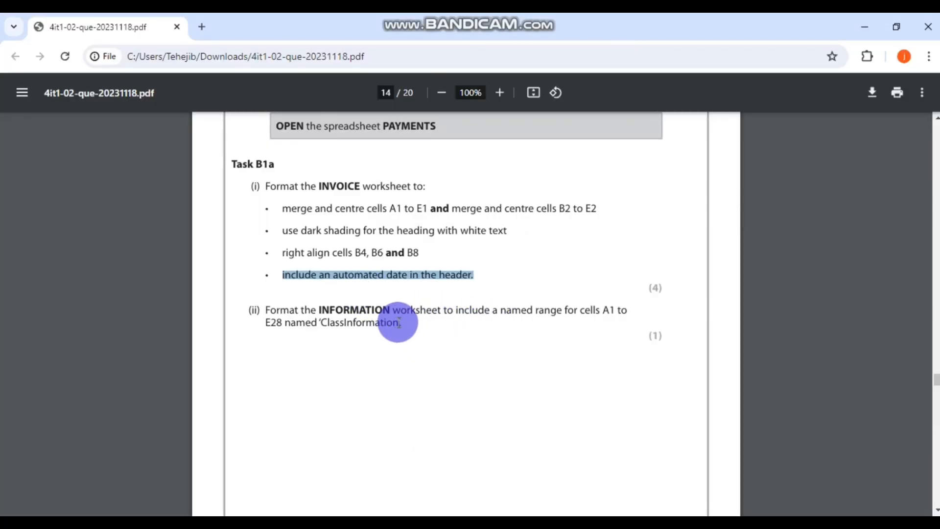
pyautogui.moveTo(399, 322); pyautogui.dragTo(325, 322)
pyautogui.hotkey('ctrl', 'c')
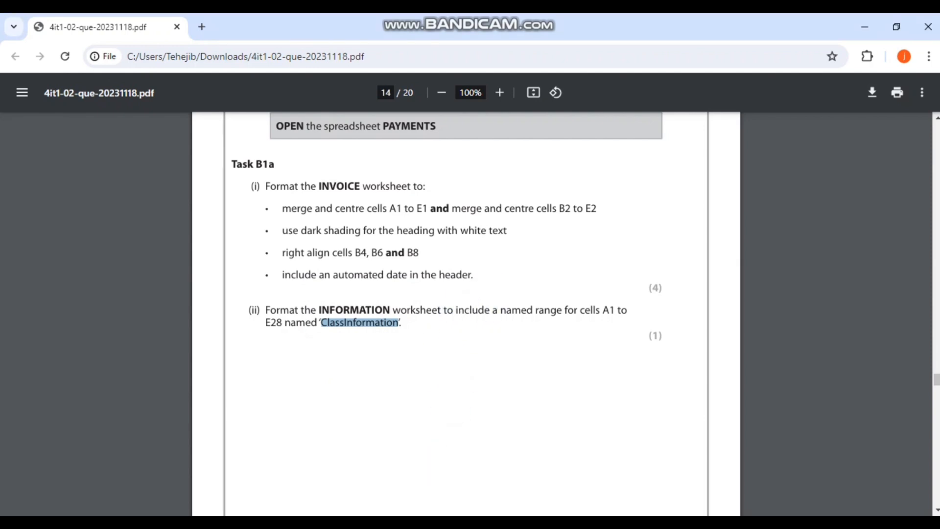
pyautogui.click(435, 522)
pyautogui.moveTo(454, 203); pyautogui.dragTo(411, 204)
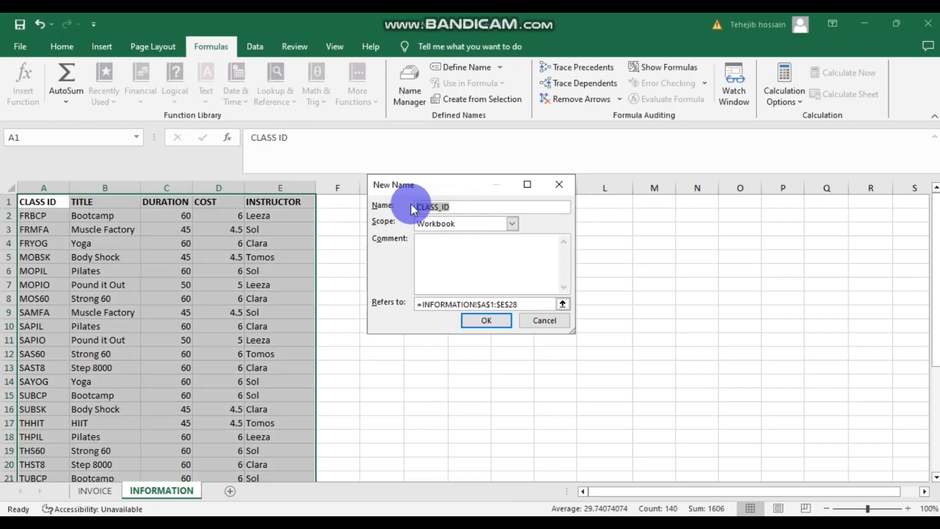
pyautogui.hotkey('ctrl', 'v')
pyautogui.click(478, 324)
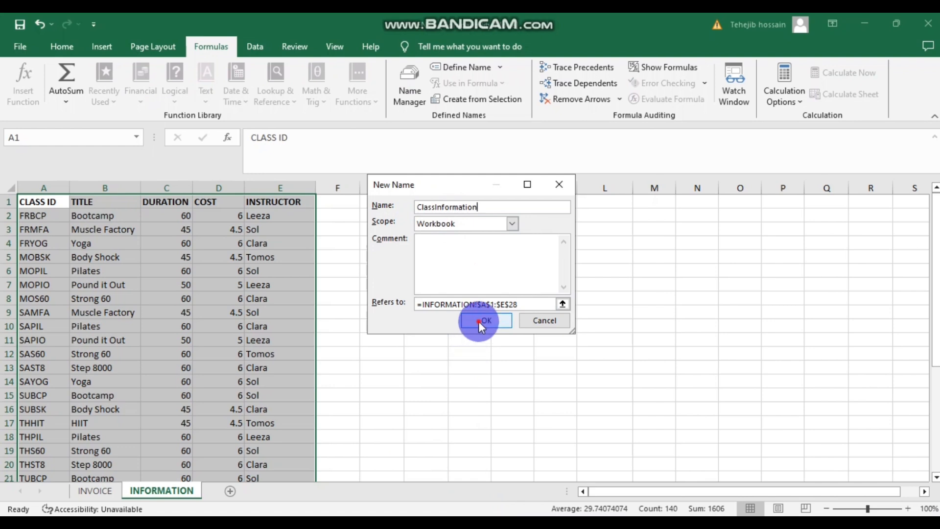
pyautogui.click(478, 322)
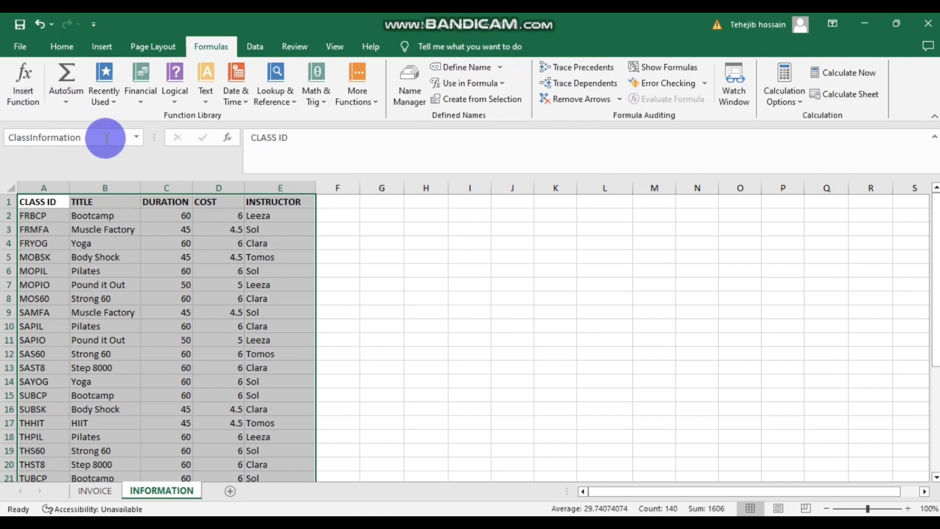
# - Reselect the class table to verify its ClassInformation name, then switch to the PDF
pyautogui.click(373, 289)
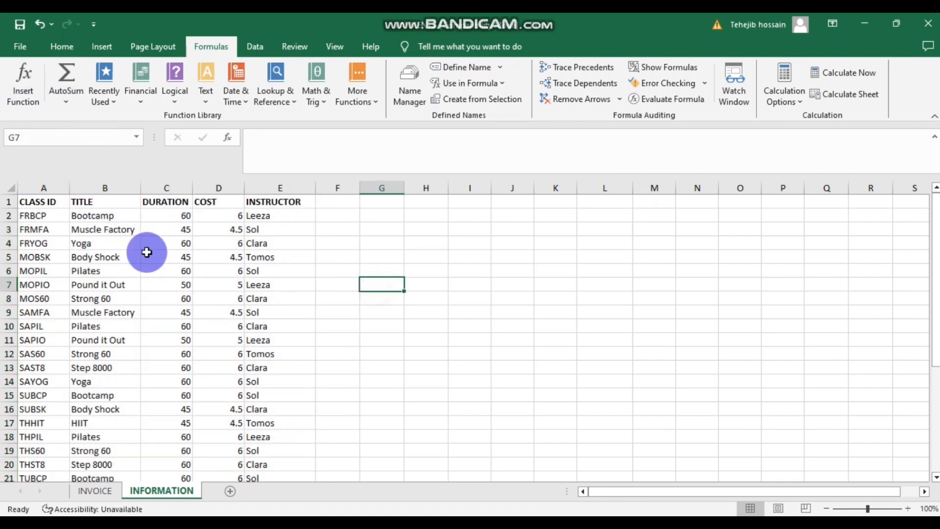
pyautogui.moveTo(35, 201); pyautogui.dragTo(294, 431)
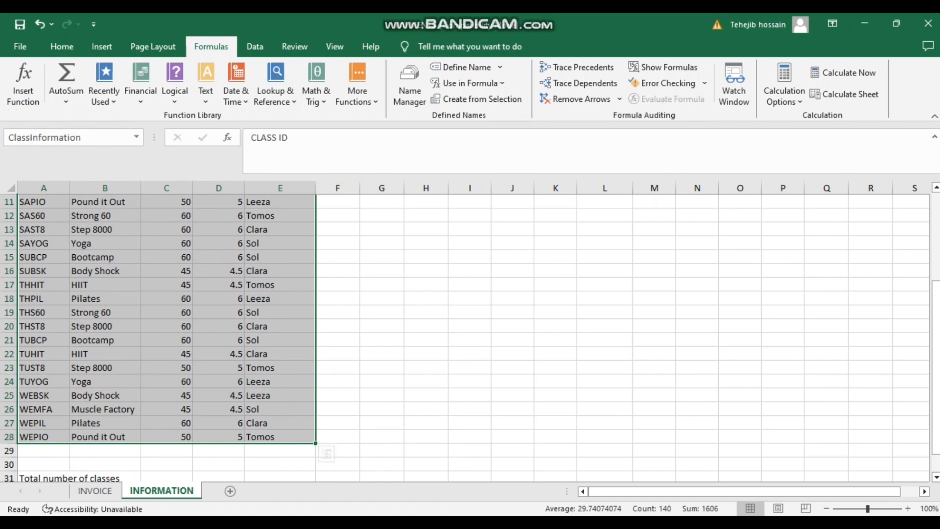
pyautogui.click(427, 477)
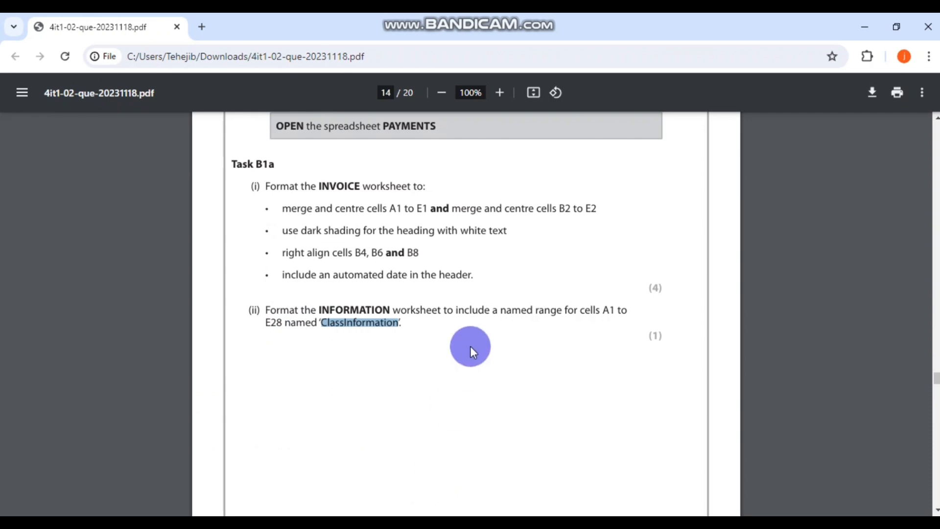
# - Scroll the PDF to Task B1b on page 15, then return to the PAYMENTS workbook
pyautogui.scroll(5, 470, 346)
pyautogui.scroll(-4, 470, 347)
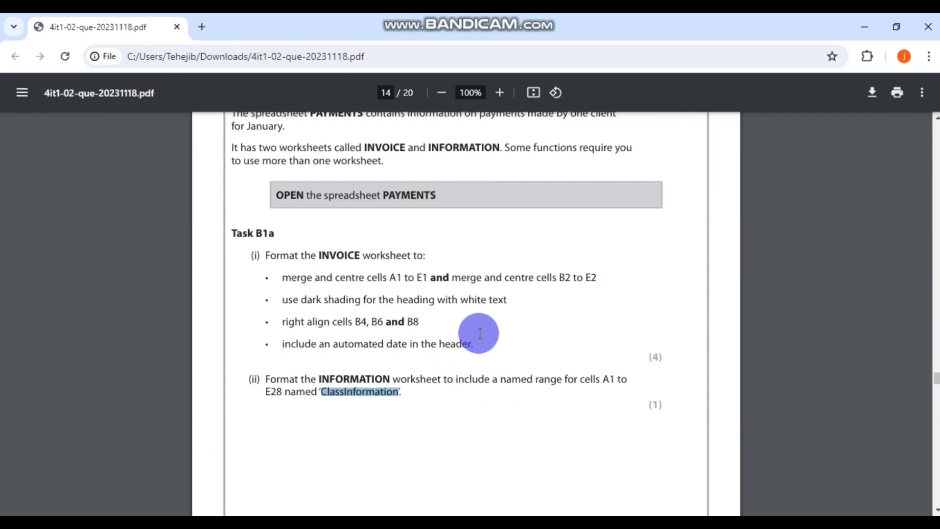
pyautogui.scroll(-5, 479, 334)
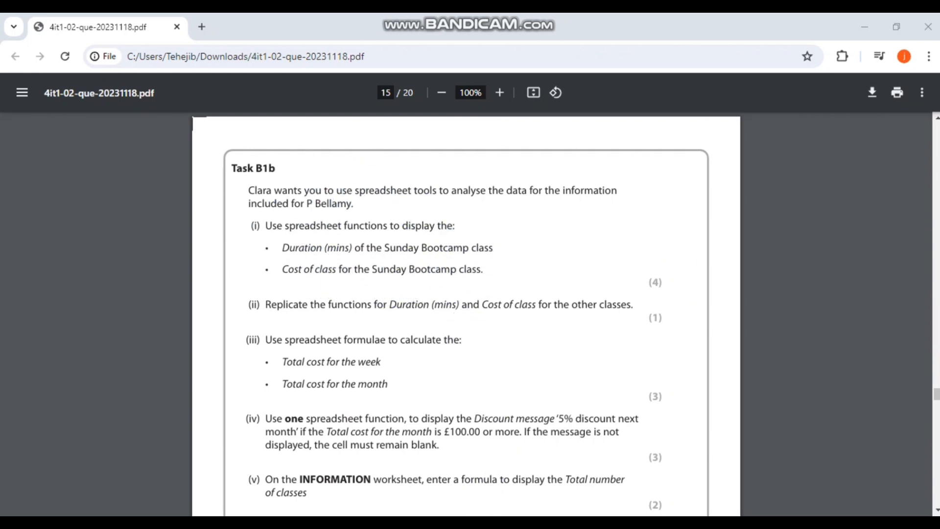
pyautogui.click(453, 524)
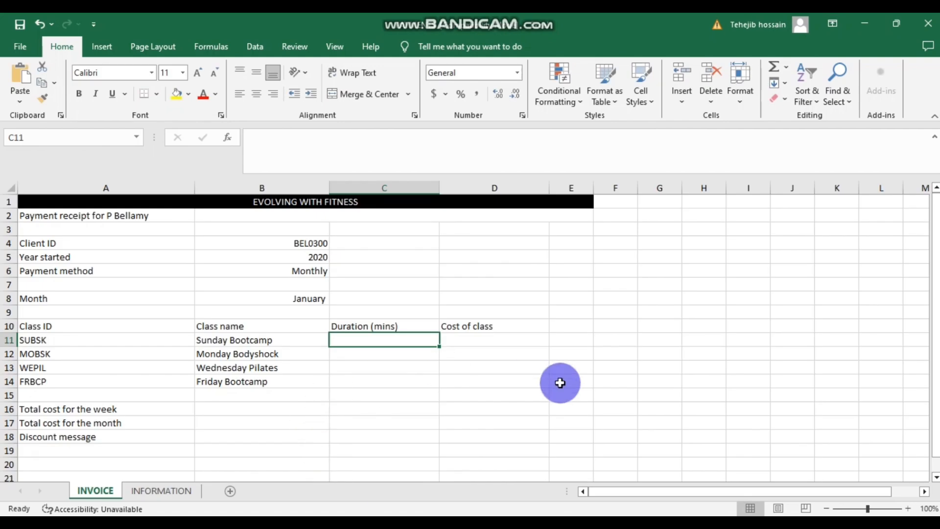
# - Compare the INVOICE and INFORMATION sheets, then start an Insert Function formula in C11
pyautogui.scroll(-4, 560, 383)
pyautogui.scroll(4, 594, 380)
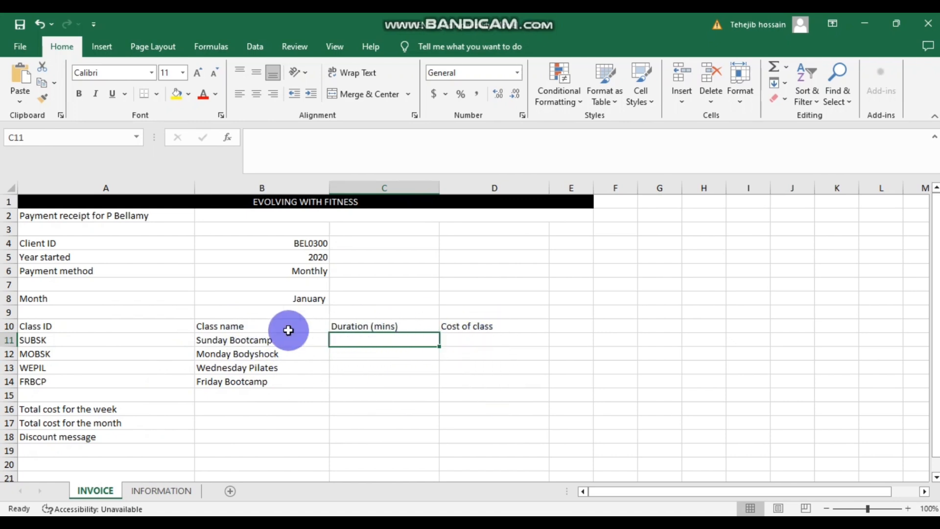
pyautogui.click(169, 490)
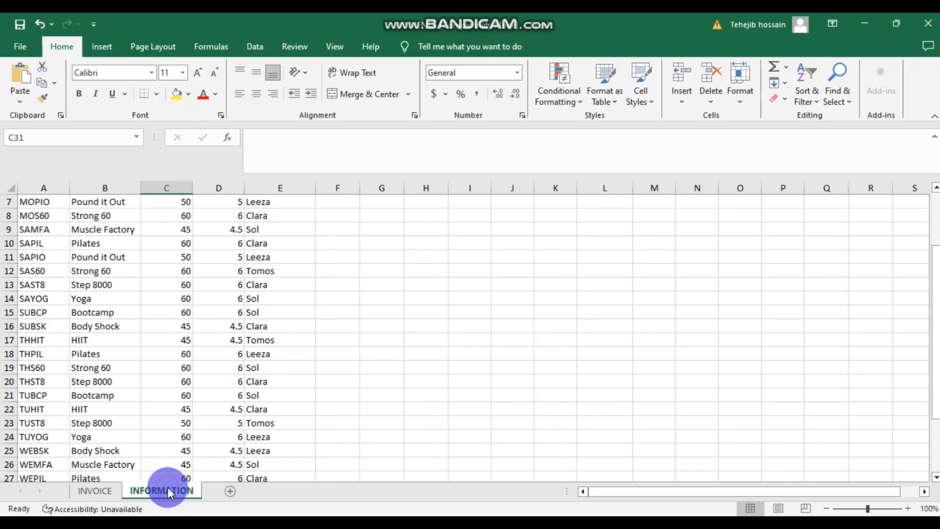
pyautogui.scroll(-9, 283, 373)
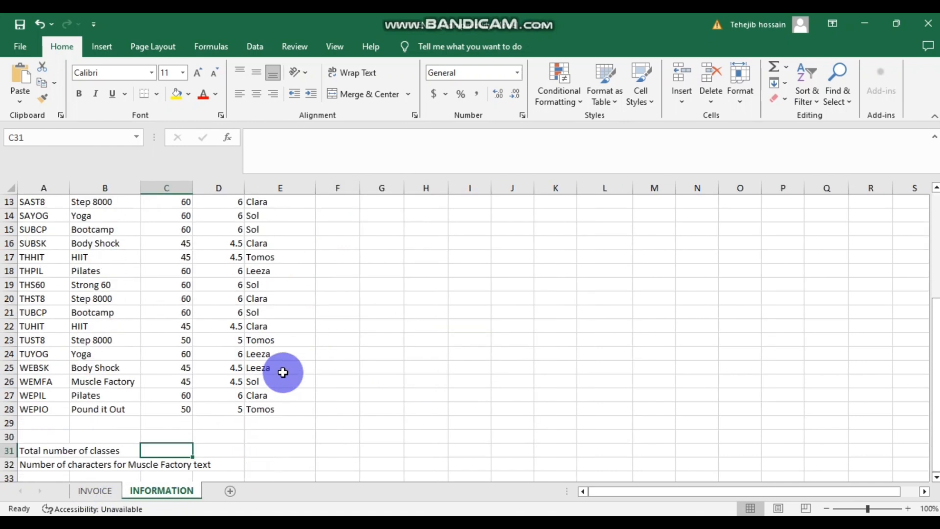
pyautogui.scroll(11, 282, 372)
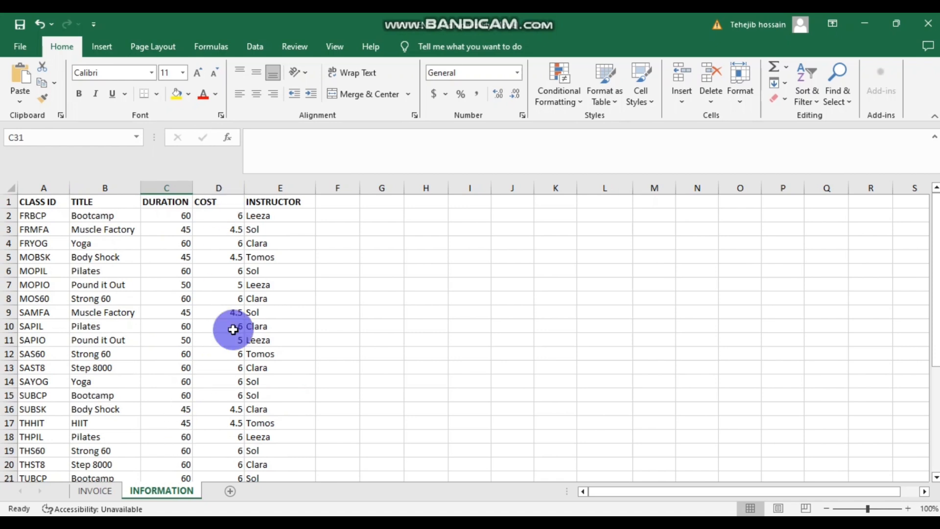
pyautogui.click(96, 491)
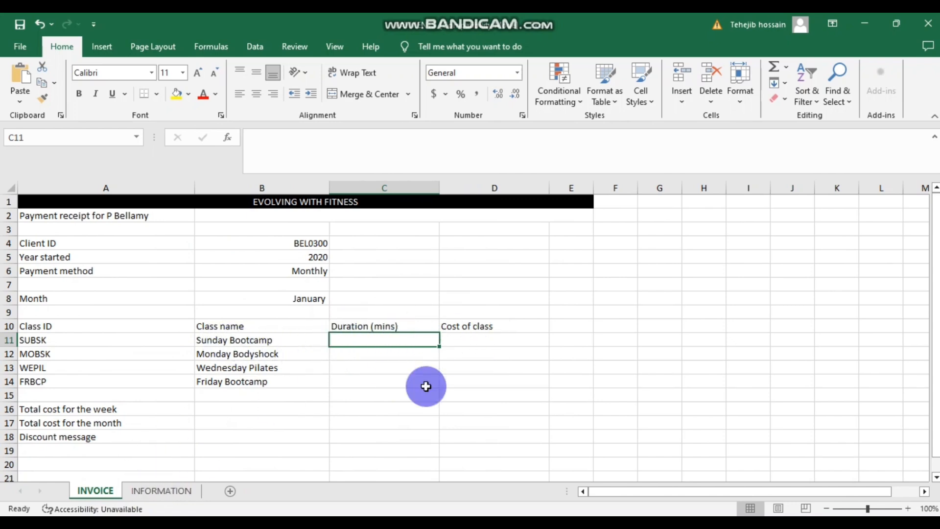
pyautogui.click(159, 491)
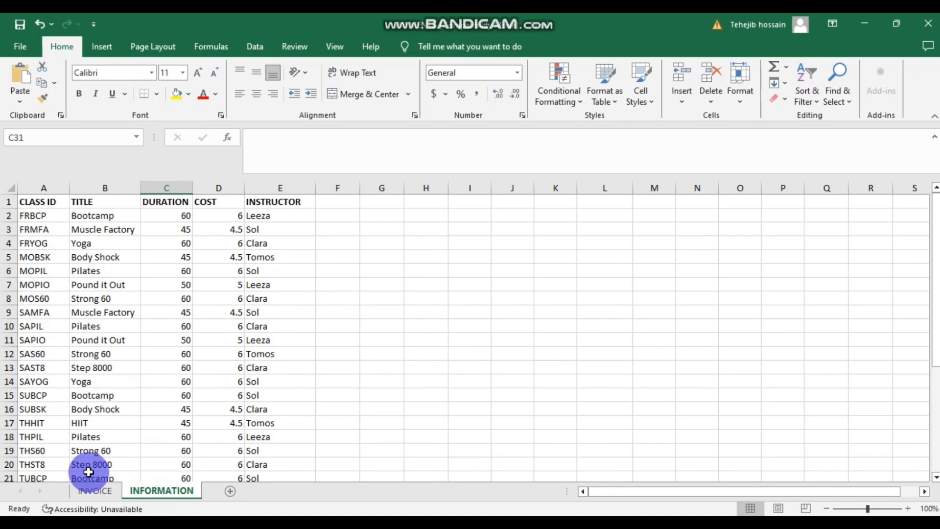
pyautogui.click(93, 491)
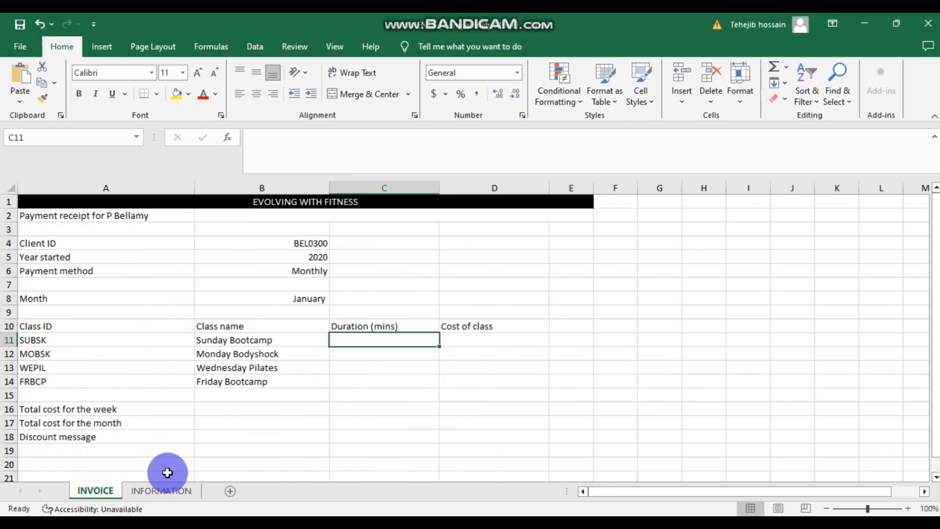
pyautogui.click(160, 490)
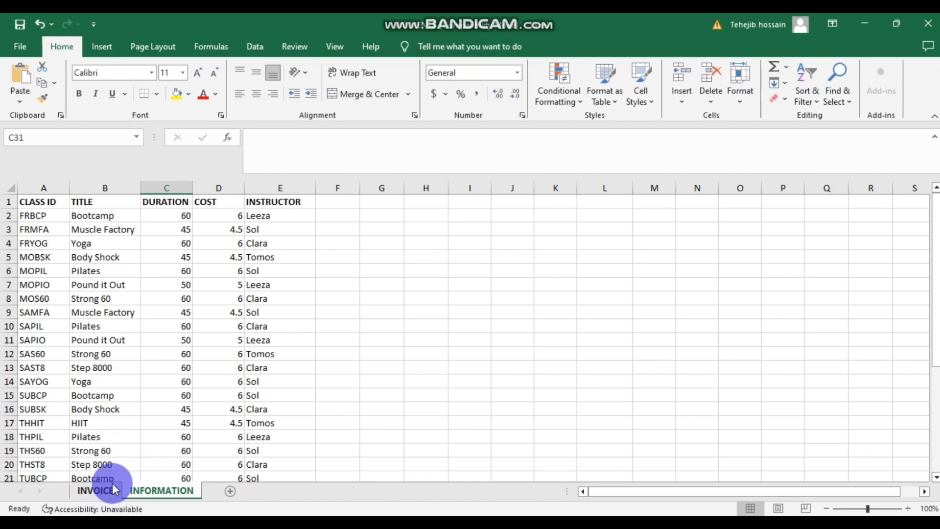
pyautogui.click(88, 496)
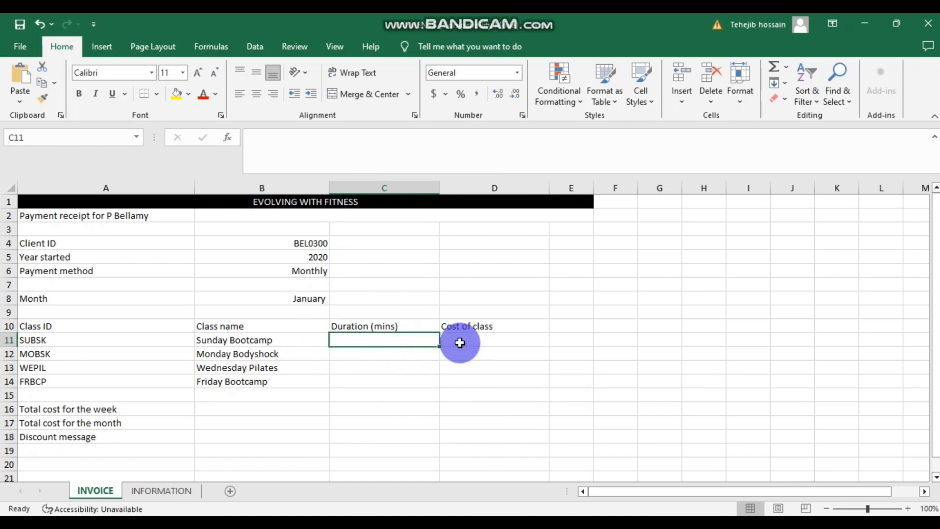
pyautogui.click(228, 137)
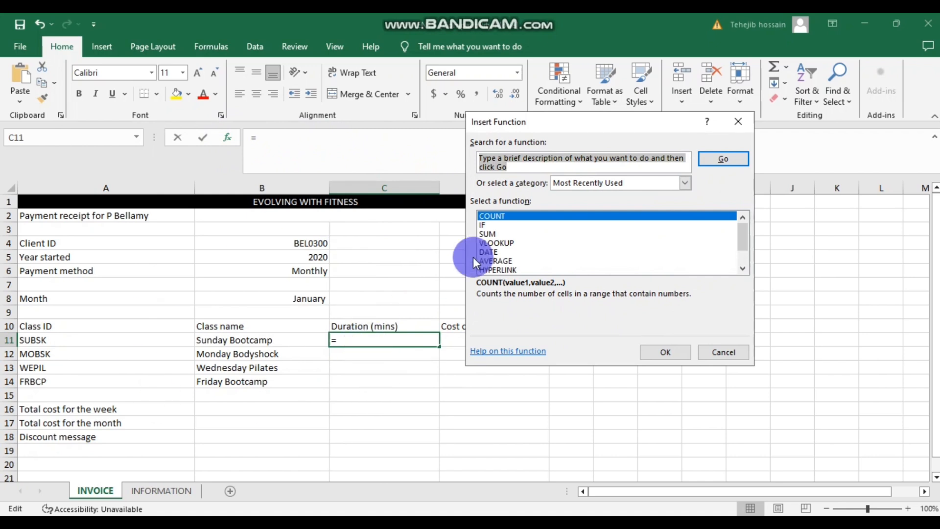
# - Build =VLOOKUP(A11,INFORMATION!A2:E28,3,0) in C11 so it returns a 45 duration
pyautogui.click(505, 242)
pyautogui.click(662, 352)
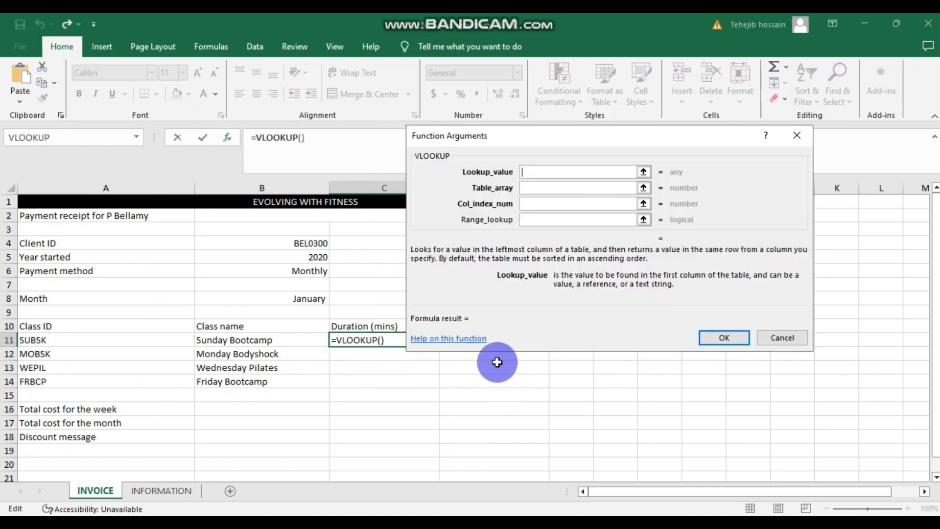
pyautogui.moveTo(551, 136); pyautogui.dragTo(645, 136)
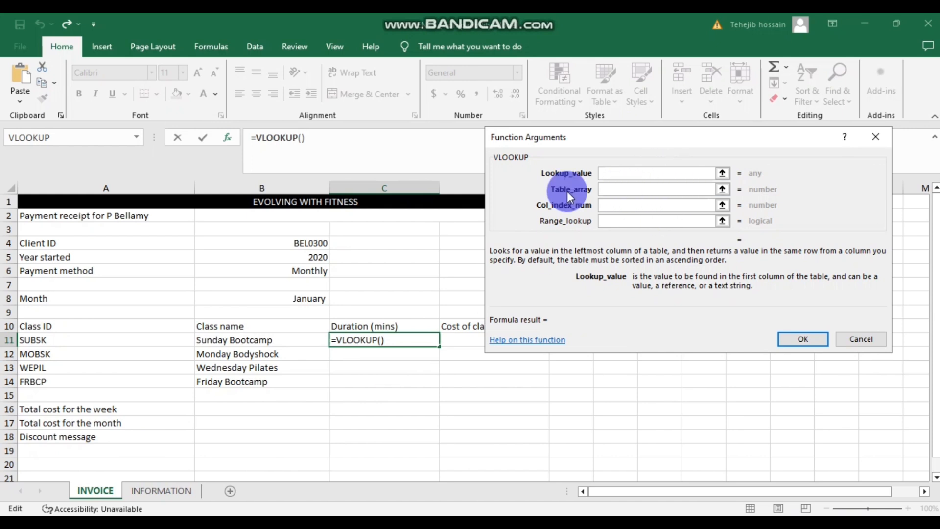
pyautogui.click(46, 341)
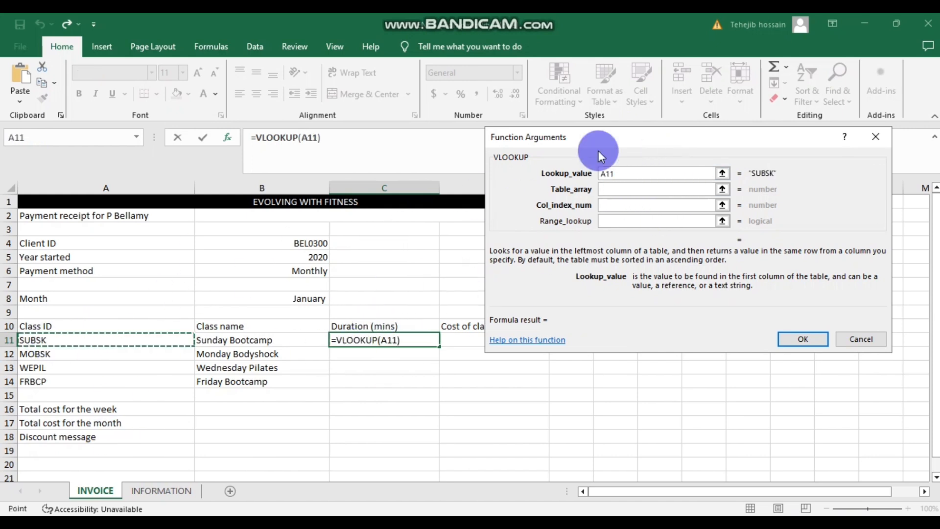
pyautogui.click(613, 190)
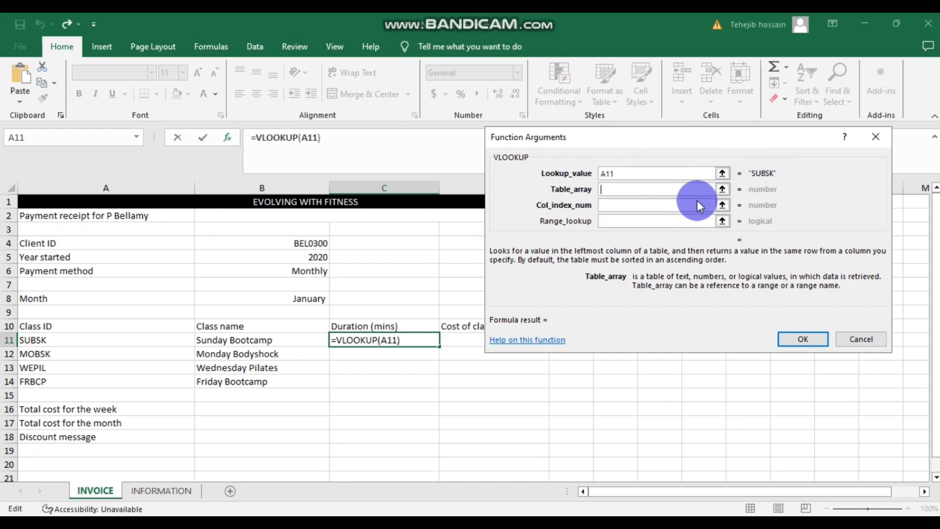
pyautogui.click(160, 490)
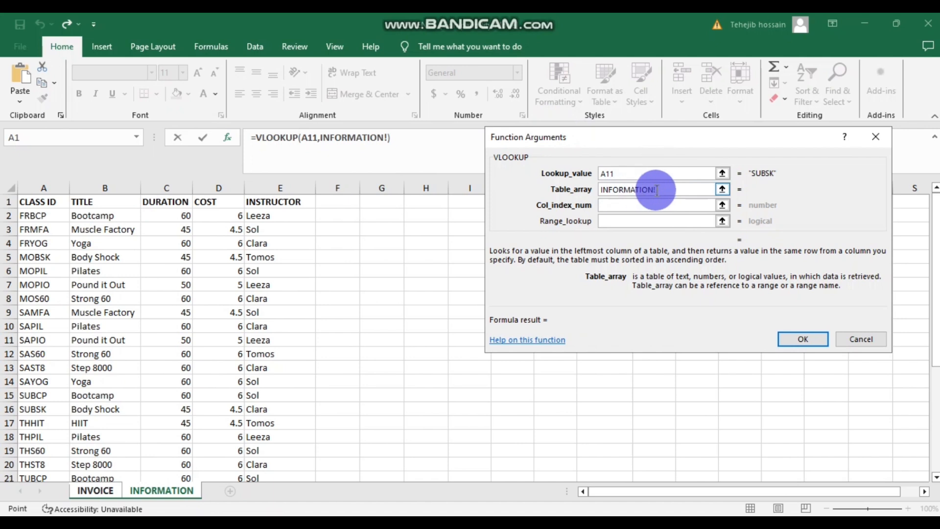
pyautogui.scroll(-1, 156, 254)
pyautogui.scroll(1, 155, 254)
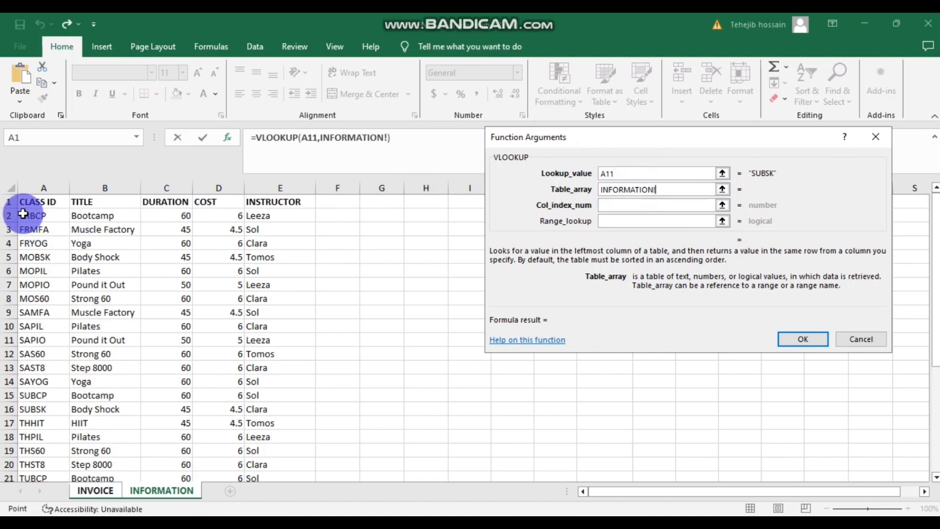
pyautogui.moveTo(36, 218); pyautogui.dragTo(280, 453)
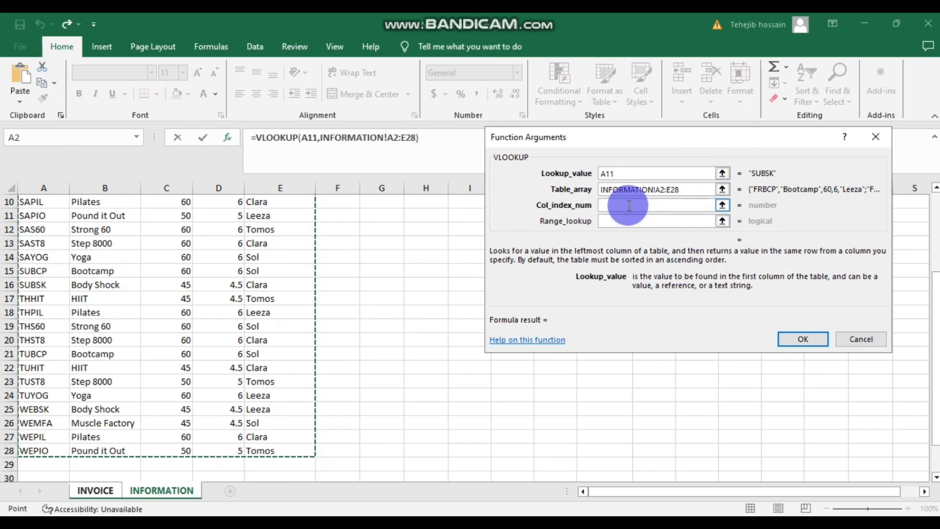
pyautogui.scroll(3, 237, 273)
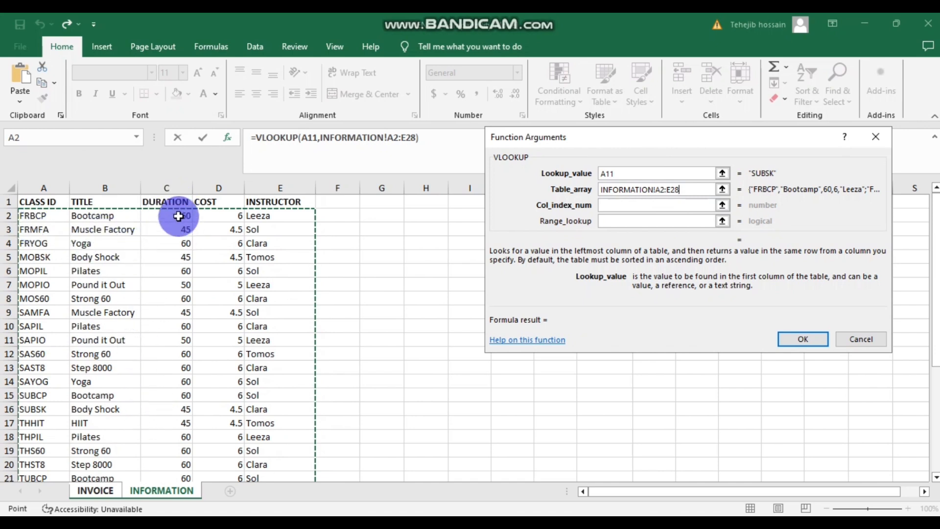
pyautogui.click(618, 205)
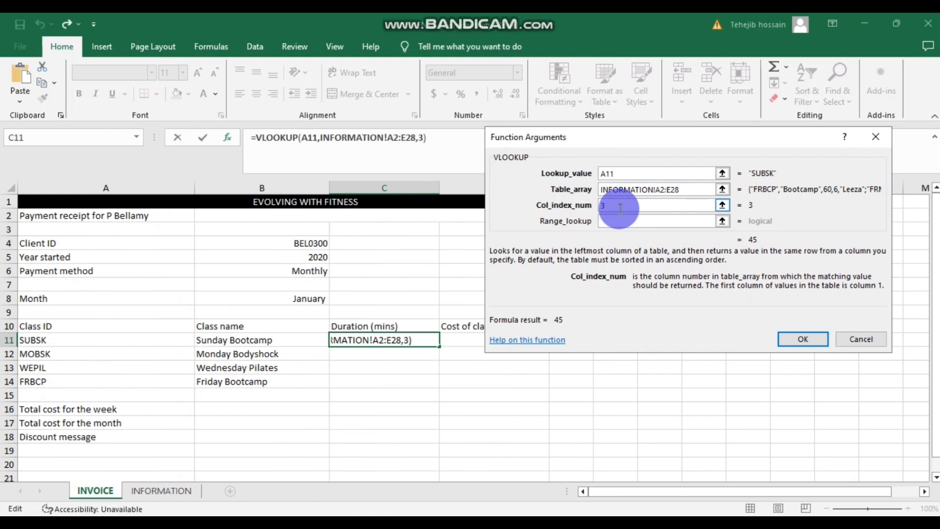
pyautogui.click(622, 222)
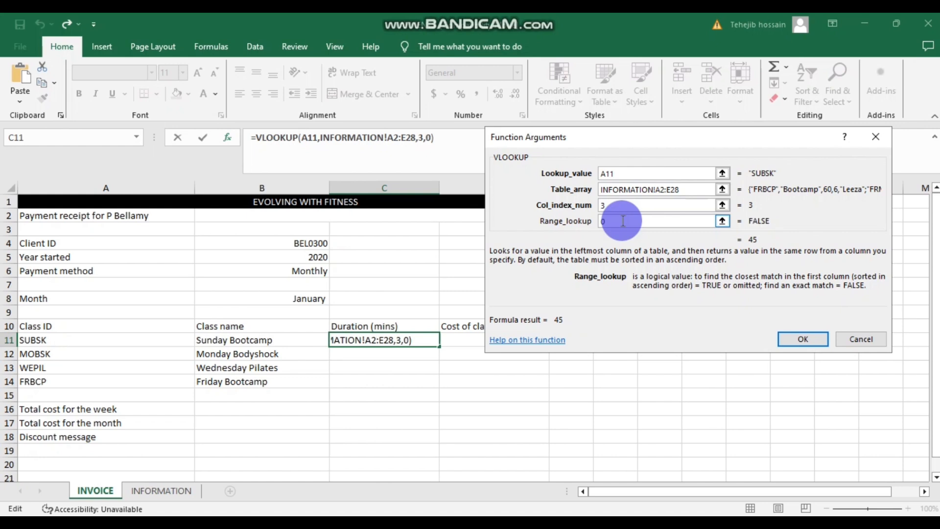
pyautogui.click(790, 338)
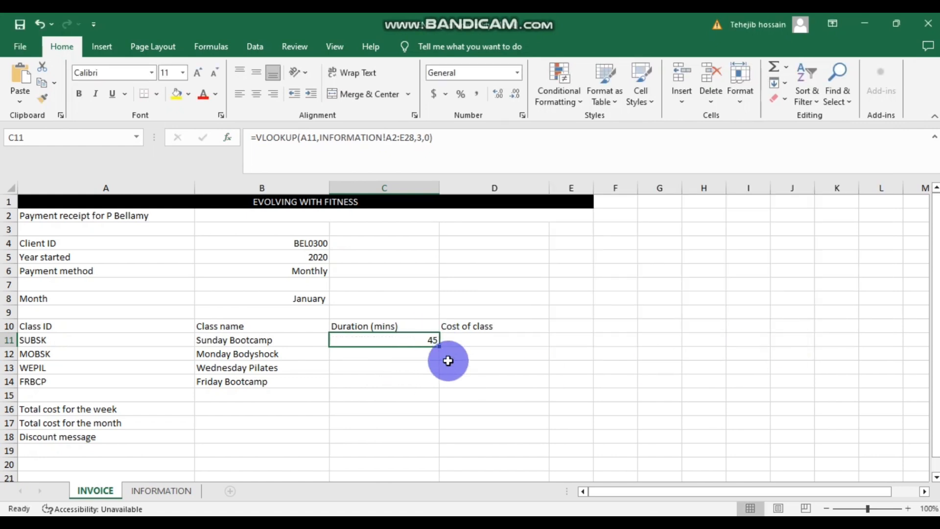
pyautogui.click(162, 490)
pyautogui.click(25, 414)
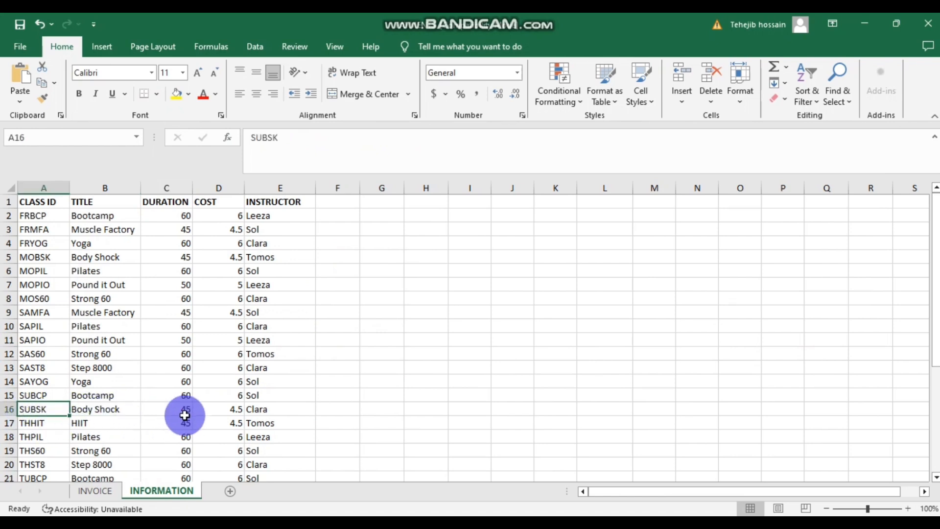
pyautogui.click(98, 490)
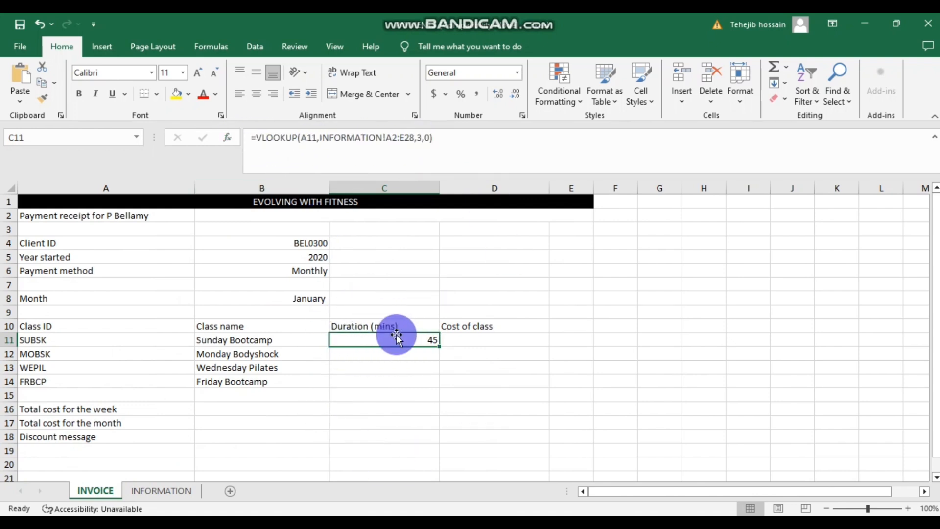
pyautogui.click(476, 342)
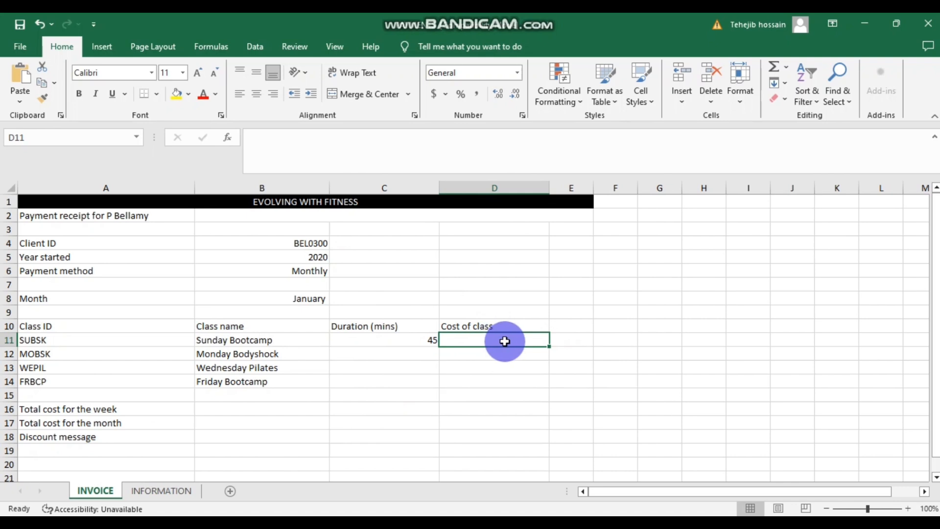
# - Start a VLOOKUP in D11 with A11 as the lookup value
pyautogui.click(228, 137)
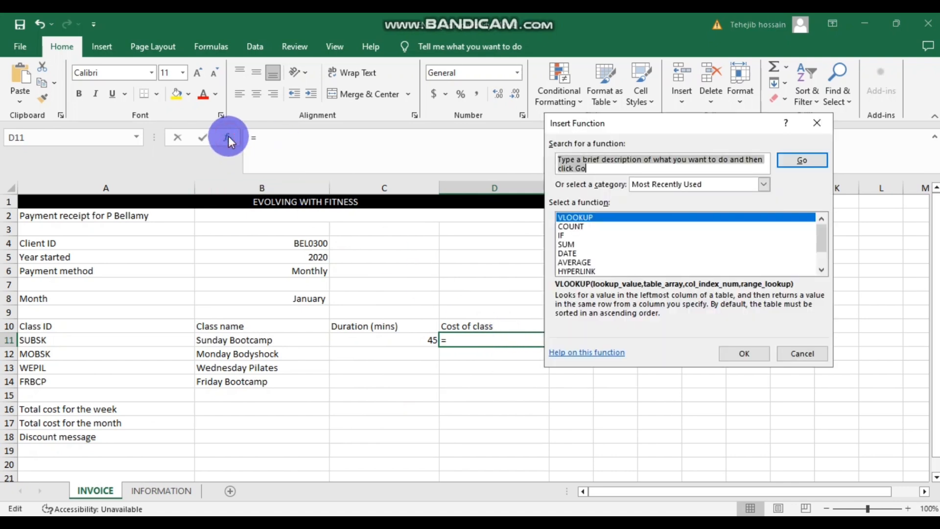
pyautogui.doubleClick(591, 216)
pyautogui.moveTo(627, 131); pyautogui.dragTo(668, 127)
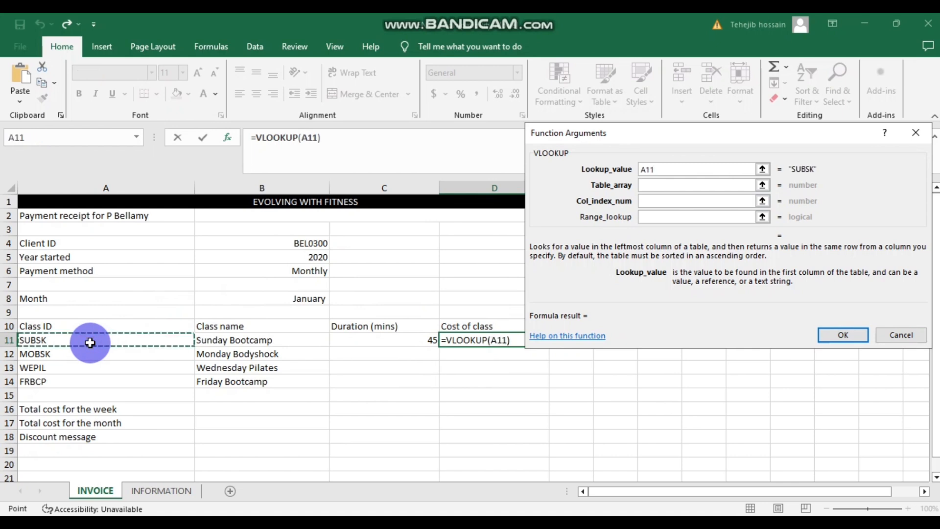
pyautogui.click(661, 169)
pyautogui.click(647, 187)
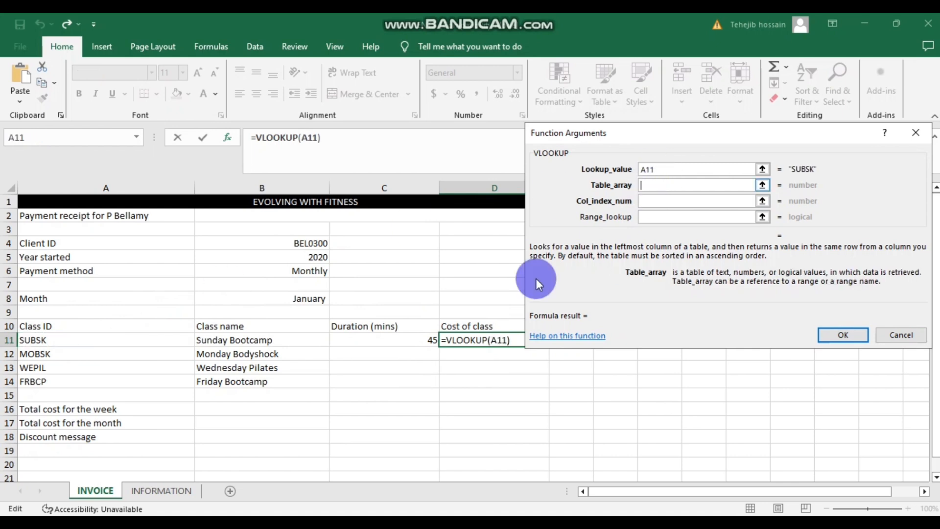
# - Set table INFORMATION!A2:E28, column 4 and range lookup 0, so D11 shows 4.5
pyautogui.click(163, 490)
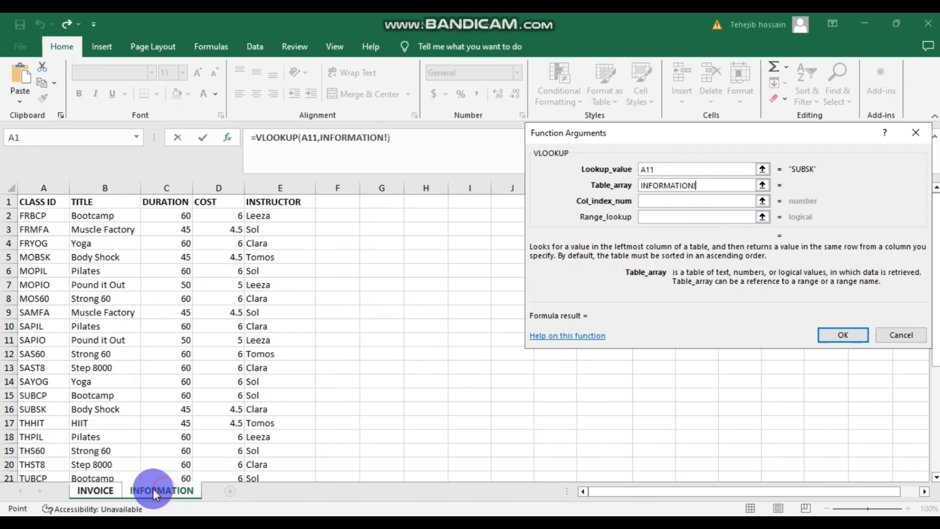
pyautogui.scroll(-5, 126, 234)
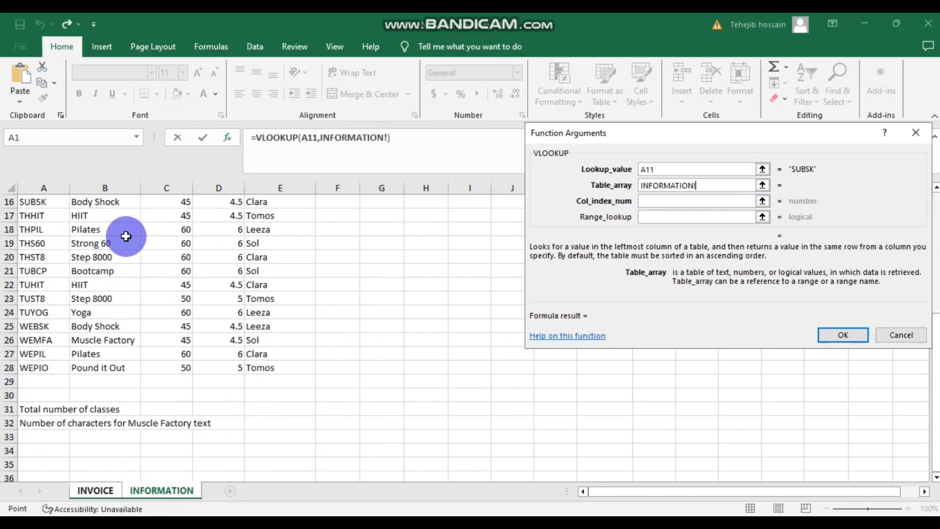
pyautogui.scroll(5, 126, 235)
pyautogui.click(31, 214)
pyautogui.moveTo(30, 215); pyautogui.dragTo(273, 448)
pyautogui.scroll(-1, 266, 285)
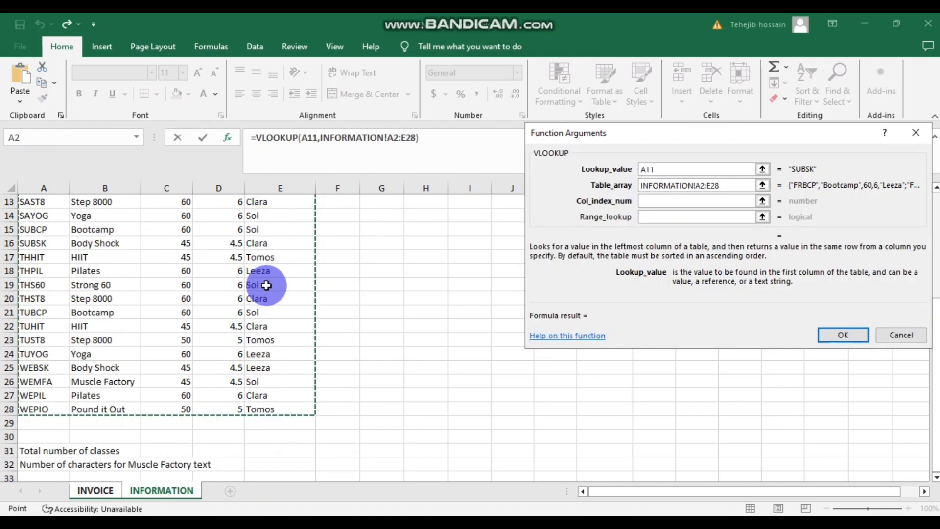
pyautogui.scroll(4, 266, 285)
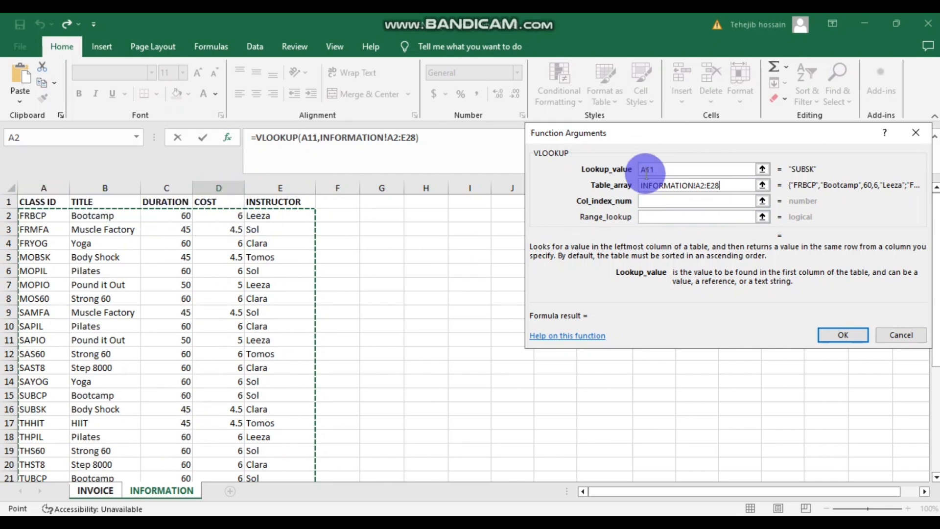
pyautogui.click(658, 201)
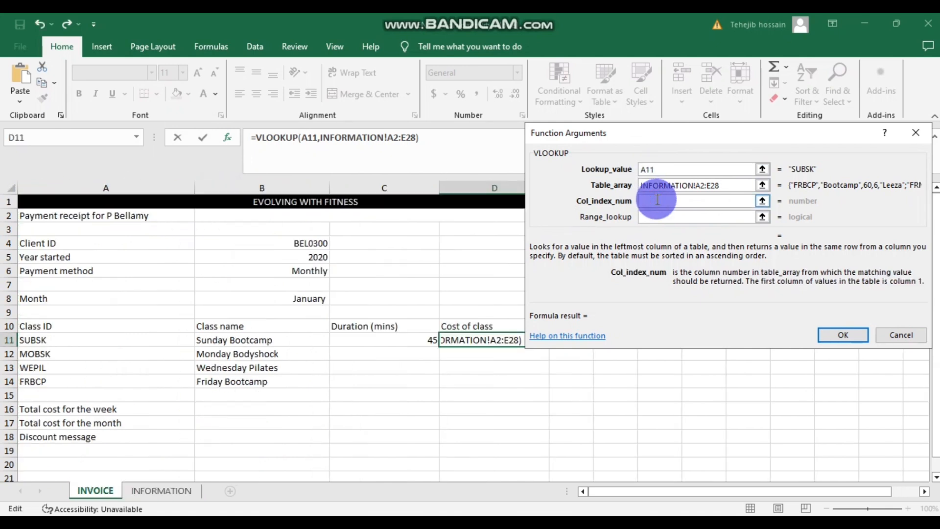
pyautogui.click(659, 215)
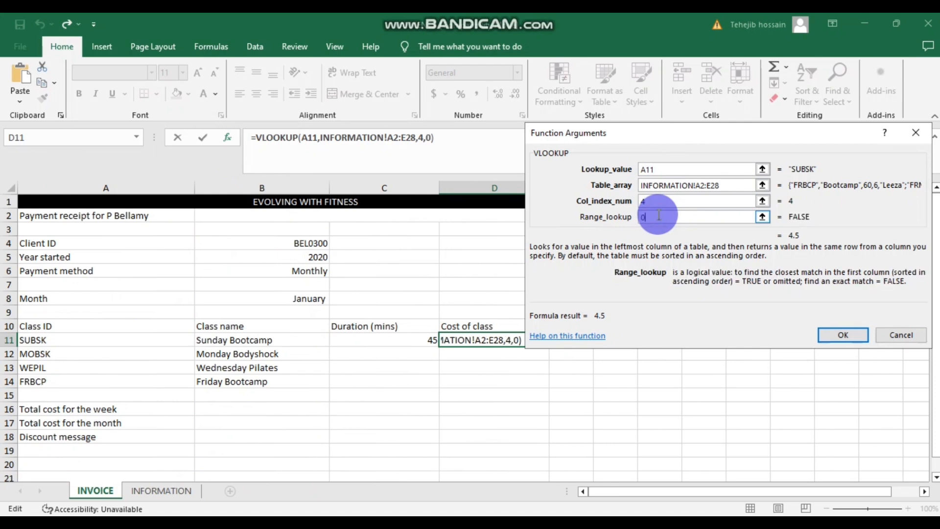
pyautogui.write('0')
pyautogui.click(843, 335)
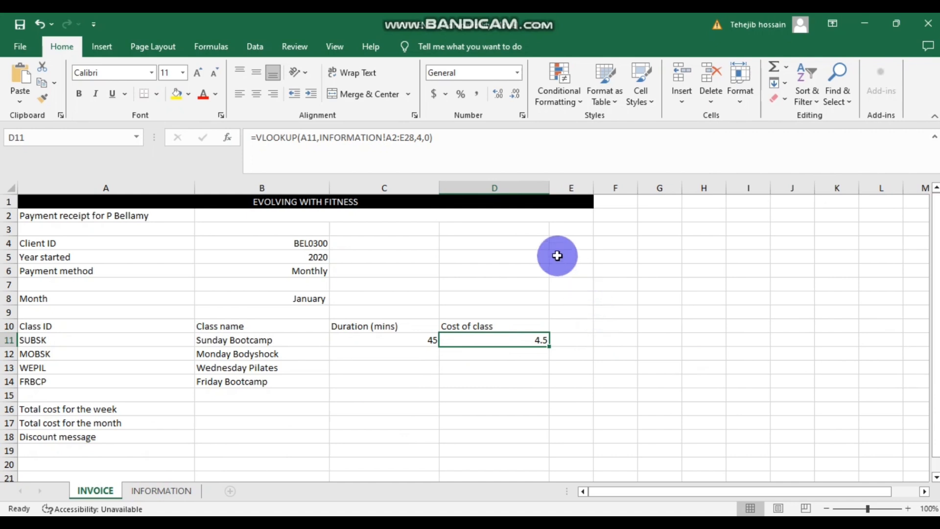
# - Glance at the INFORMATION class data, then return to the INVOICE sheet showing 45 and 4.5
pyautogui.click(176, 494)
pyautogui.scroll(-1, 237, 321)
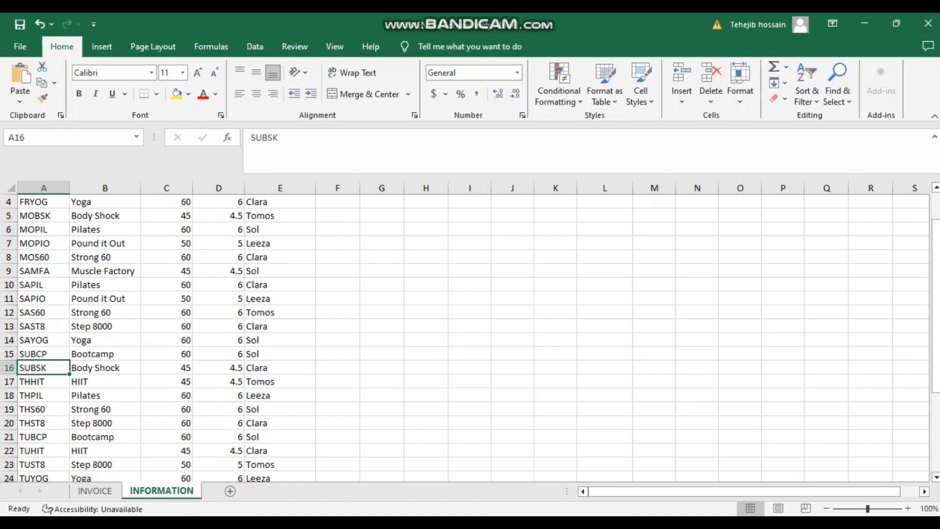
pyautogui.click(95, 490)
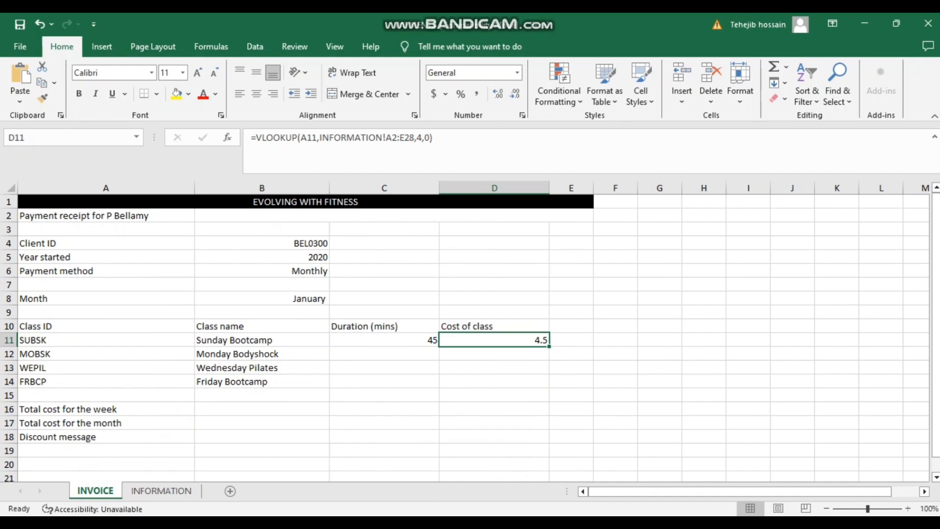
pyautogui.moveTo(403, 514)
pyautogui.click(445, 468)
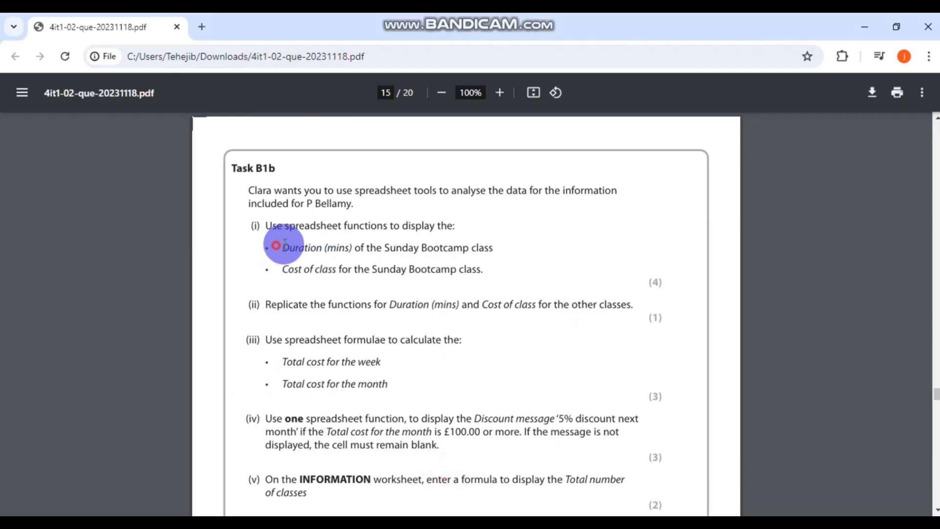
pyautogui.moveTo(285, 243); pyautogui.dragTo(479, 242)
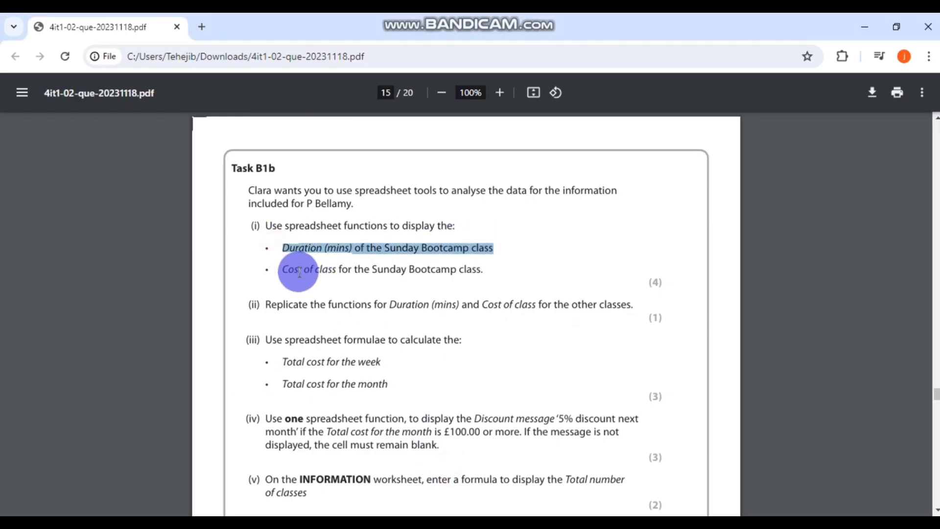
pyautogui.moveTo(292, 271); pyautogui.dragTo(482, 268)
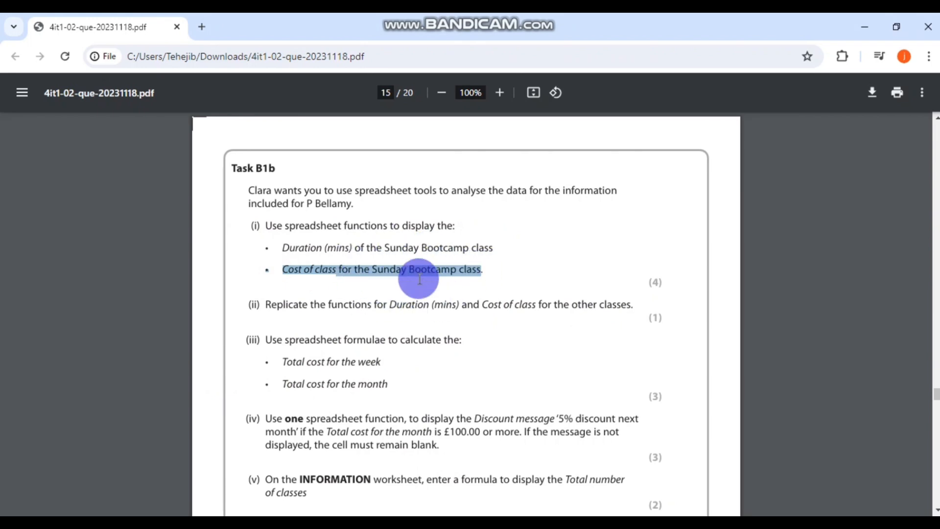
pyautogui.click(275, 318)
pyautogui.moveTo(266, 301); pyautogui.dragTo(637, 305)
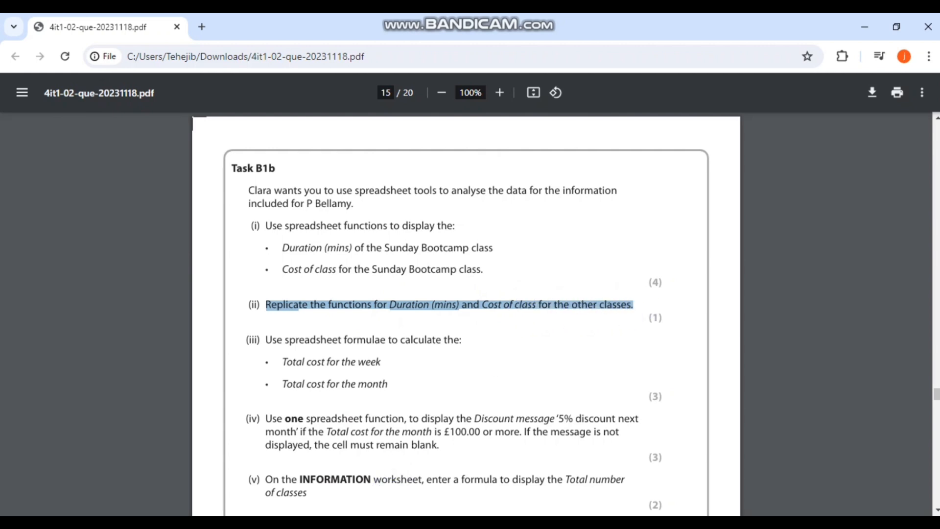
pyautogui.hotkey('alt', 'Tab')
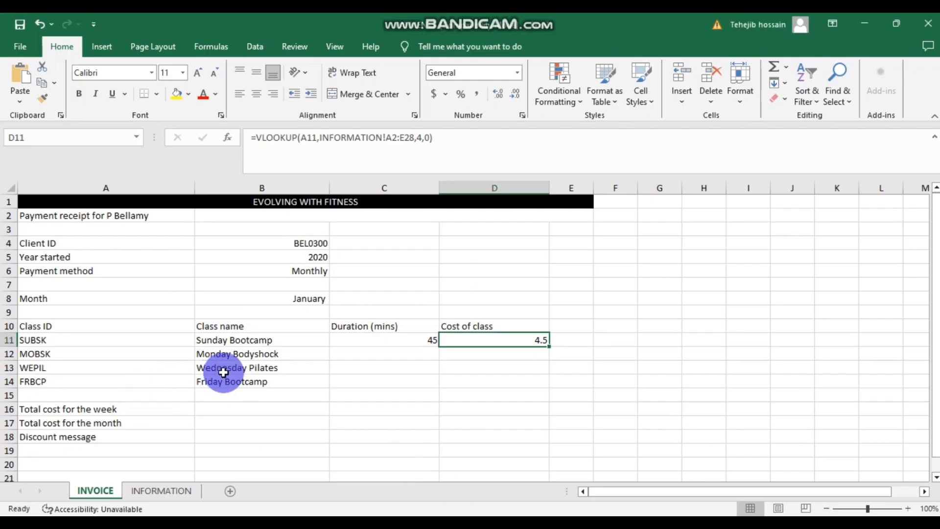
# - Start a VLOOKUP in C12 using A12 (MOBSK) as the lookup value
pyautogui.click(238, 364)
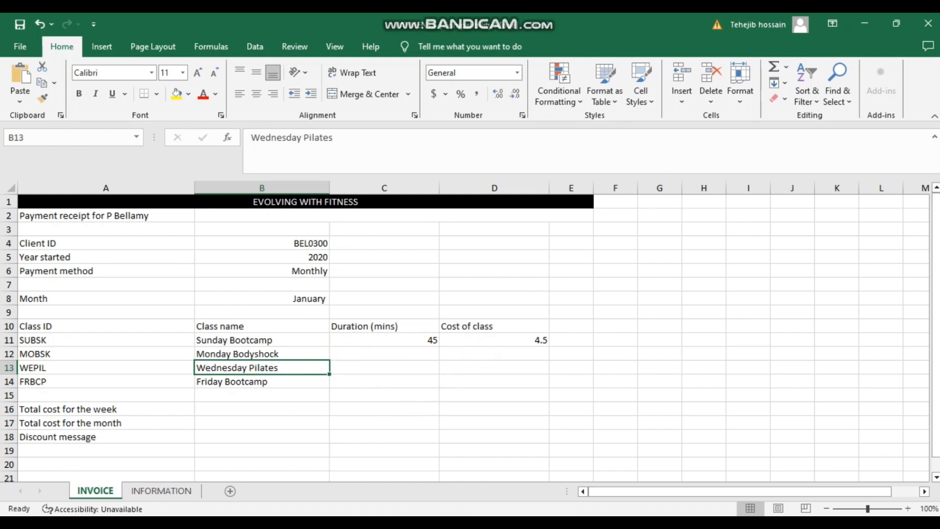
pyautogui.click(394, 353)
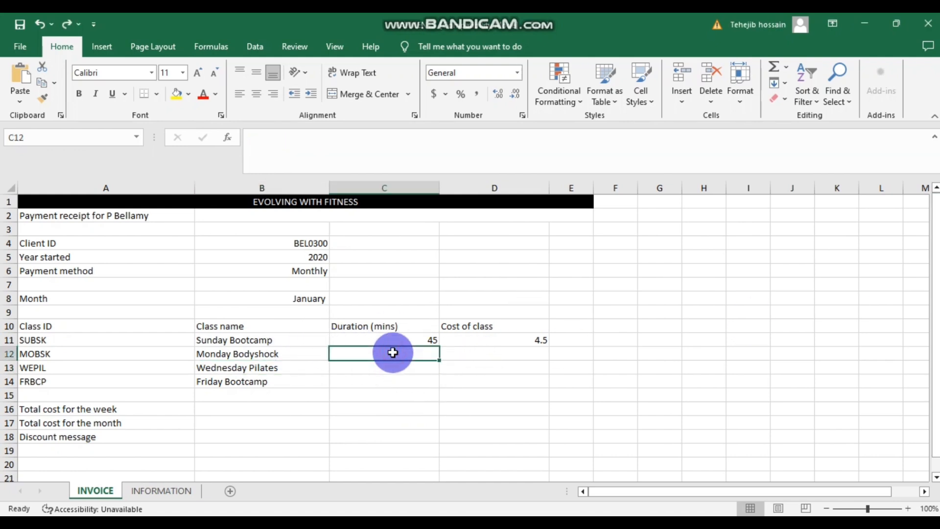
pyautogui.click(227, 139)
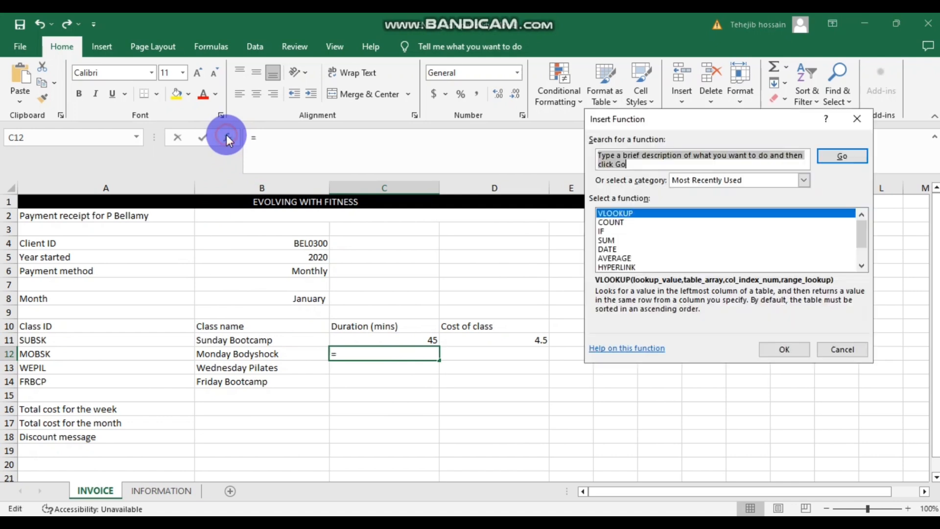
pyautogui.doubleClick(645, 213)
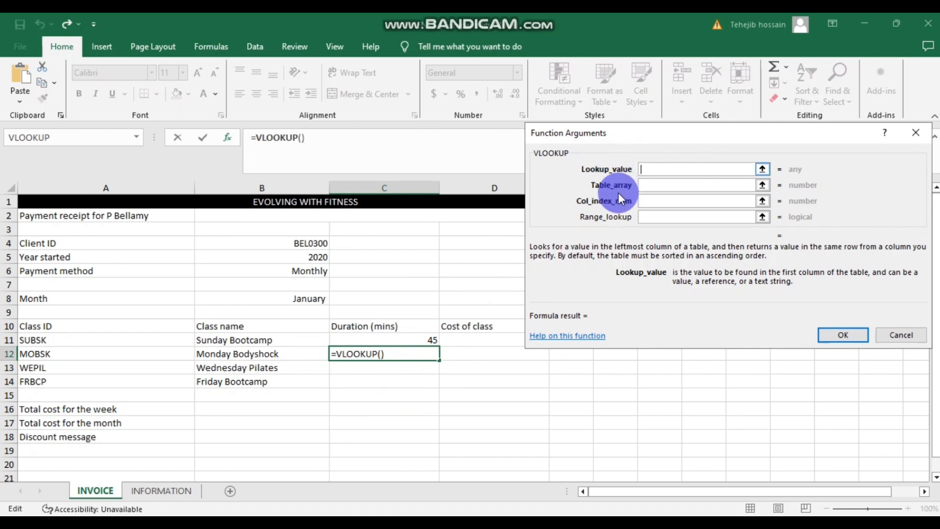
pyautogui.click(61, 357)
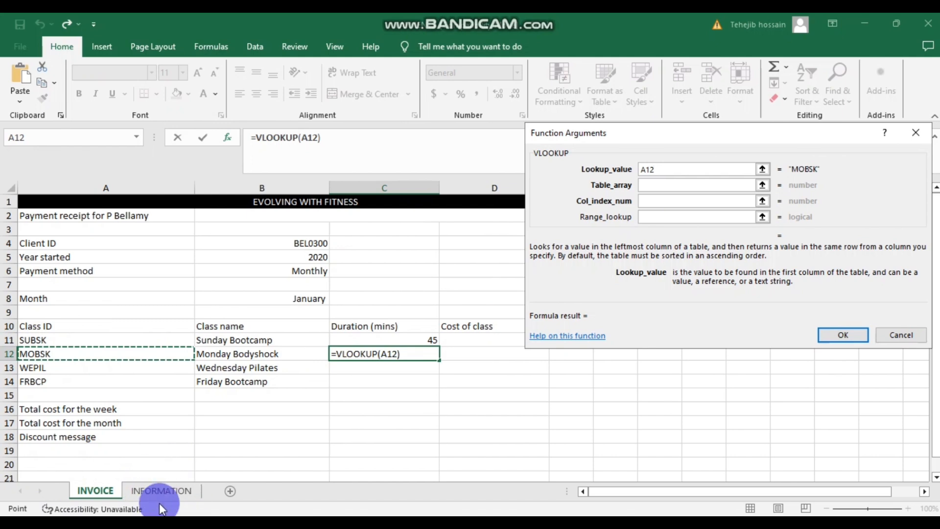
# - Set table INFORMATION!A2:E28, column 3 and range lookup 0, giving a duration of 45
pyautogui.doubleClick(656, 173)
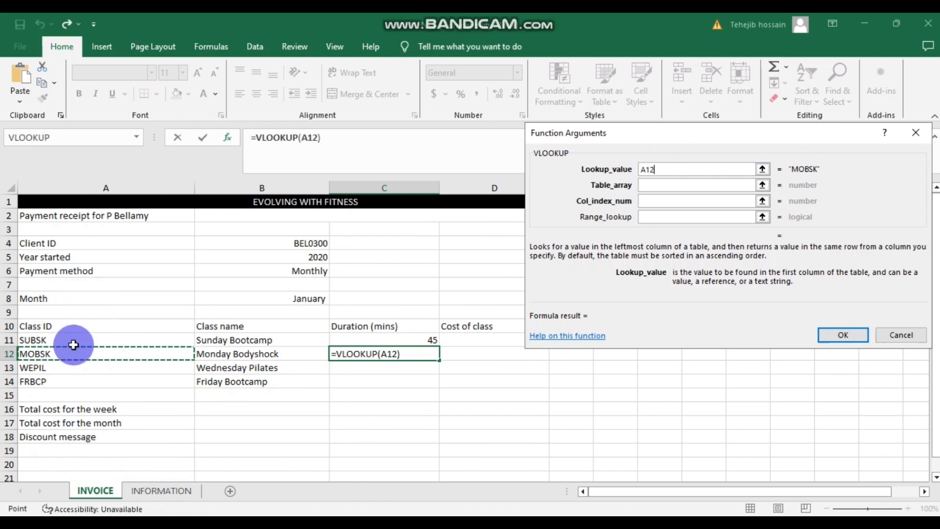
pyautogui.click(656, 185)
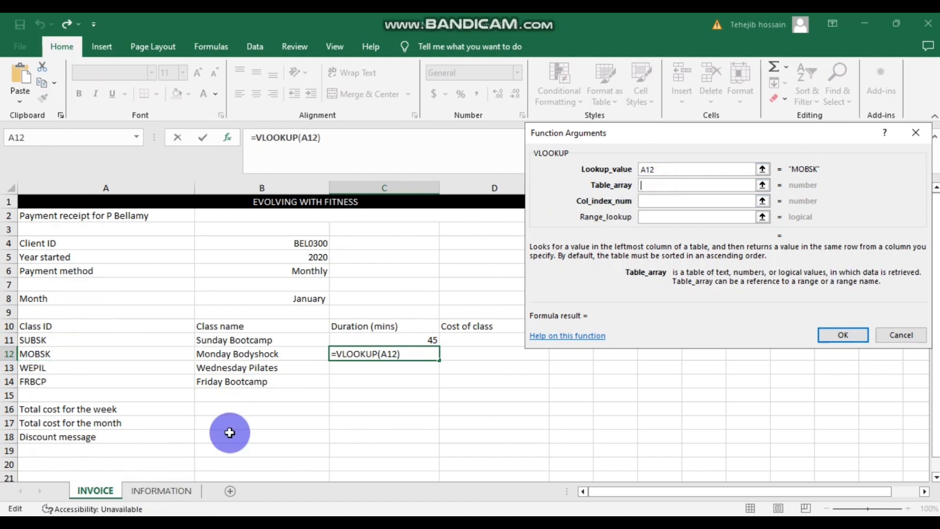
pyautogui.click(159, 491)
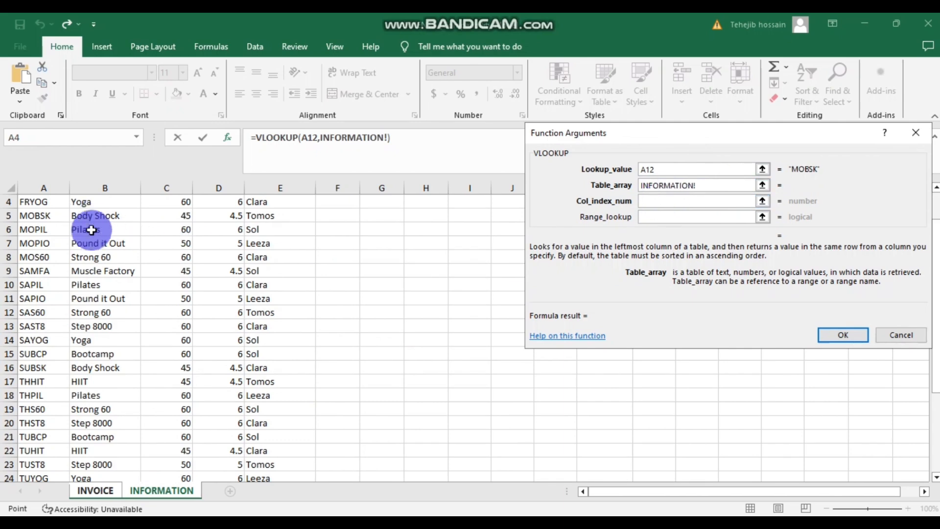
pyautogui.scroll(-2, 93, 233)
pyautogui.scroll(3, 84, 230)
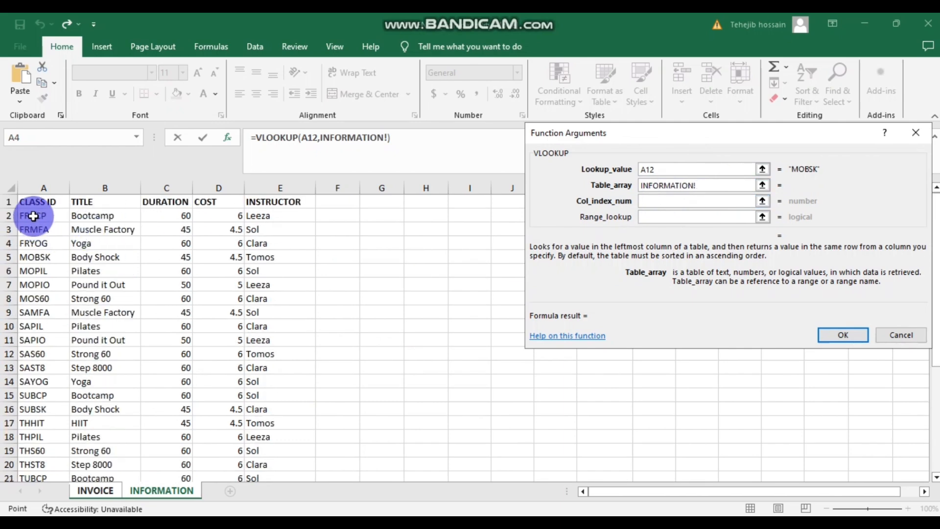
pyautogui.moveTo(29, 214); pyautogui.dragTo(286, 451)
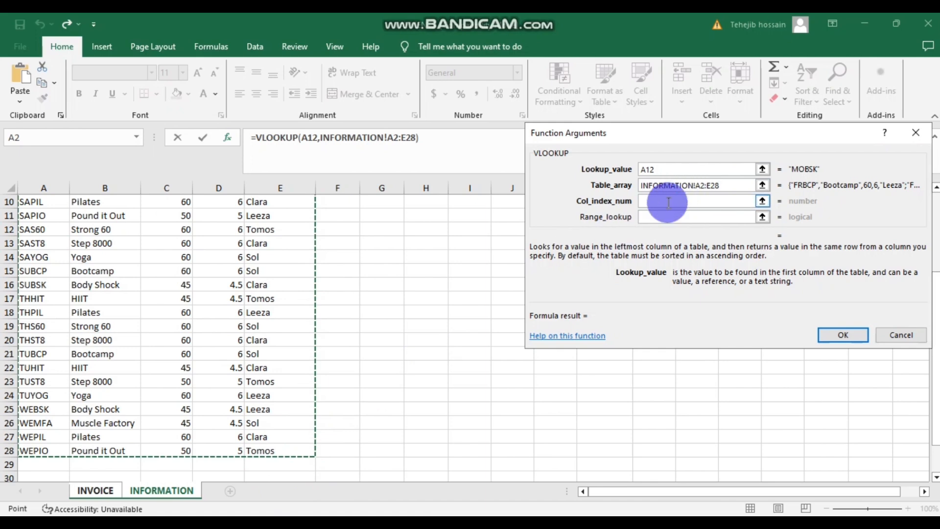
pyautogui.scroll(-1, 239, 237)
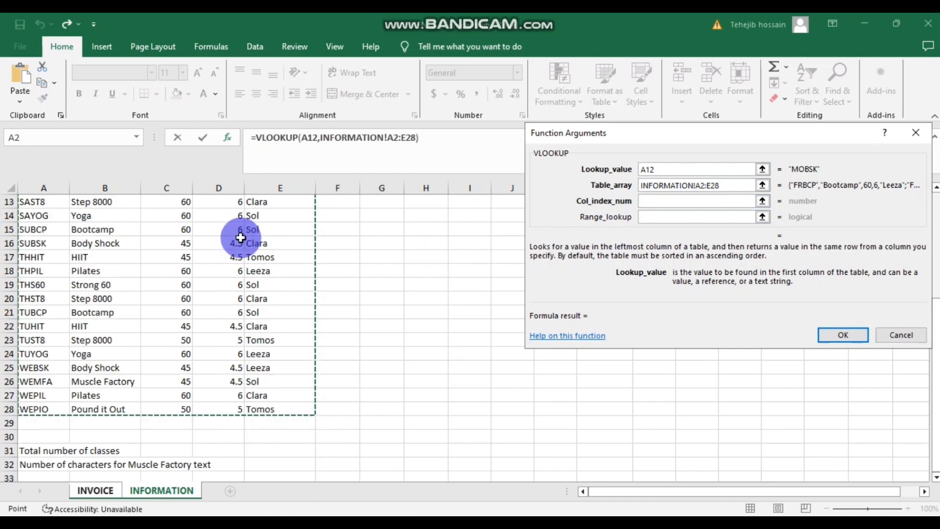
pyautogui.scroll(4, 238, 235)
pyautogui.click(682, 202)
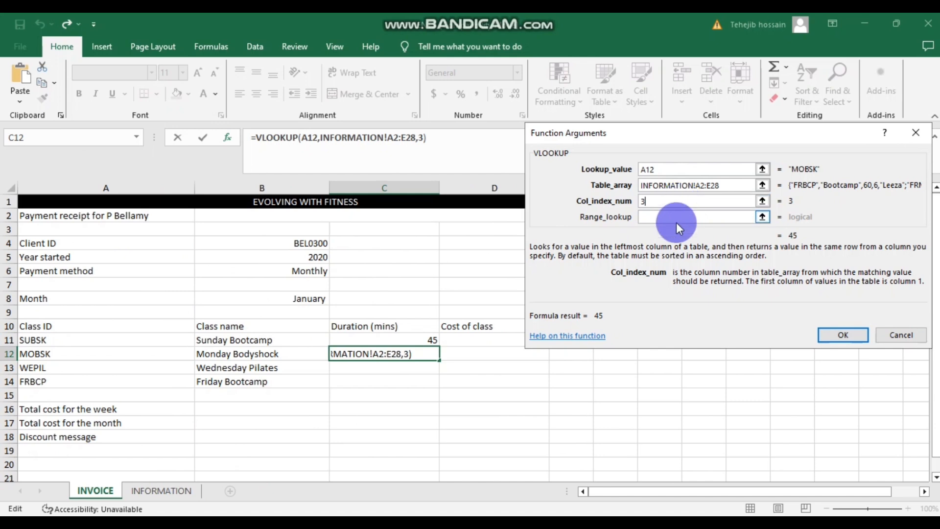
pyautogui.click(677, 217)
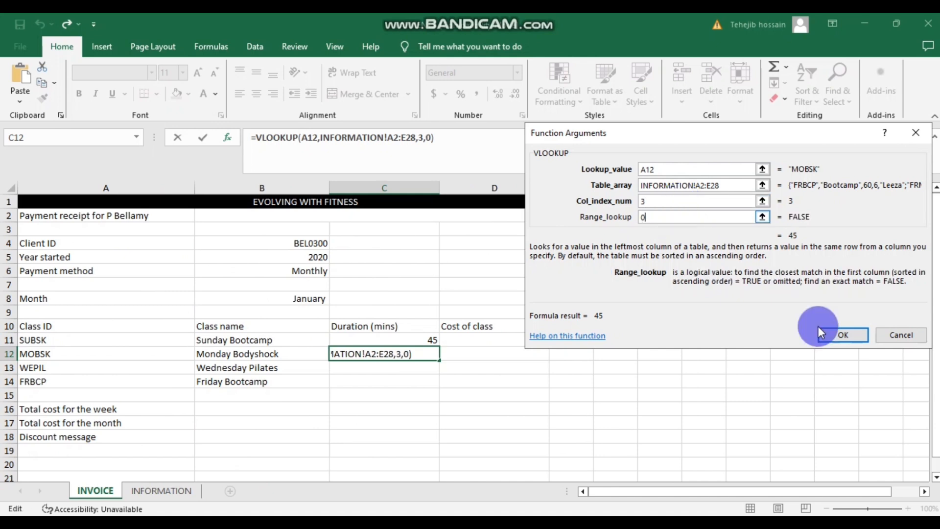
pyautogui.click(843, 335)
# - Verify C12's duration formula against the MOBSK entry on the INFORMATION sheet
pyautogui.click(431, 377)
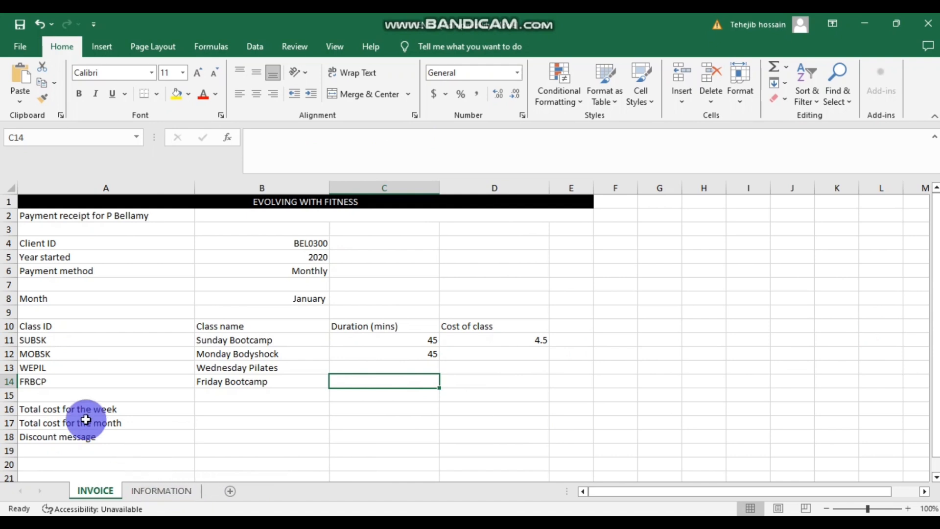
pyautogui.click(398, 358)
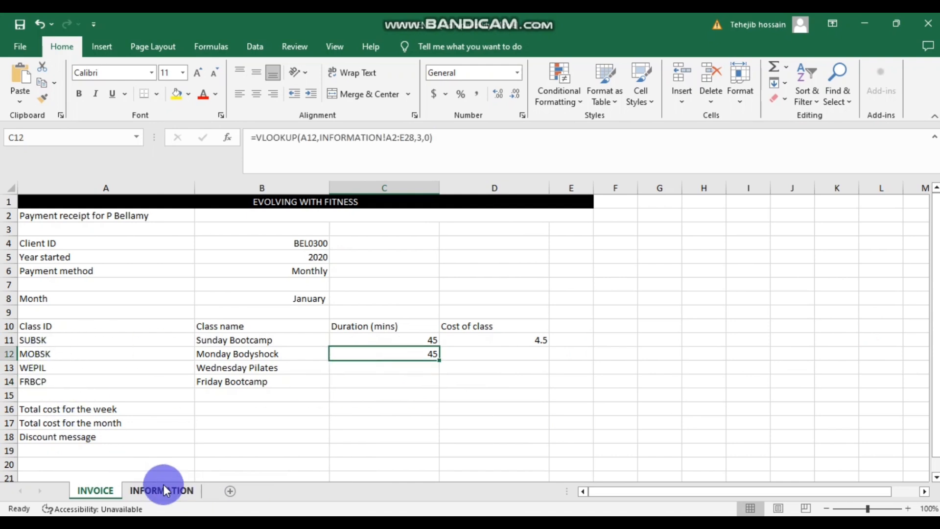
pyautogui.click(161, 491)
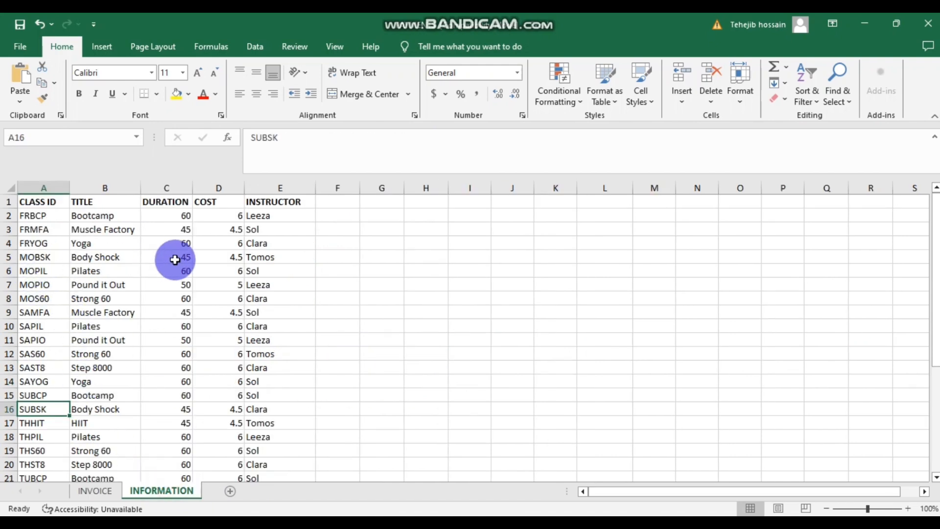
pyautogui.click(107, 492)
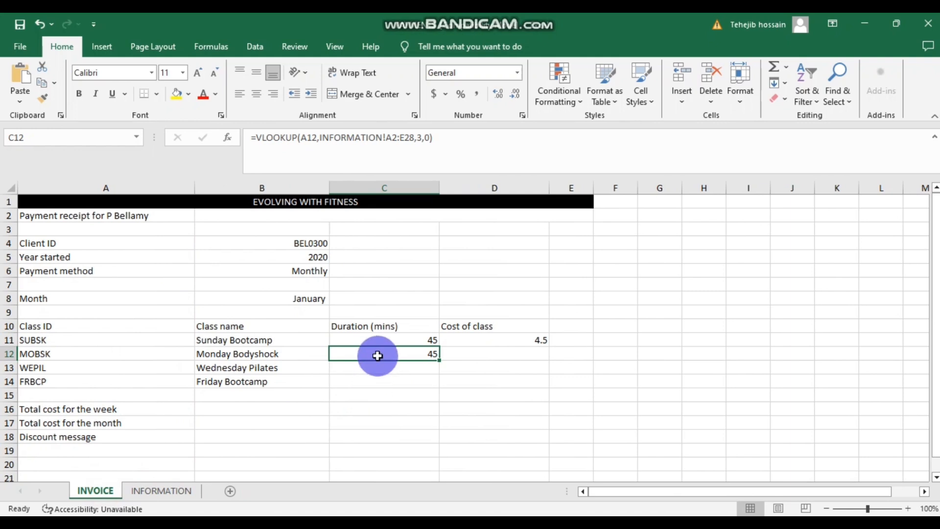
pyautogui.click(498, 354)
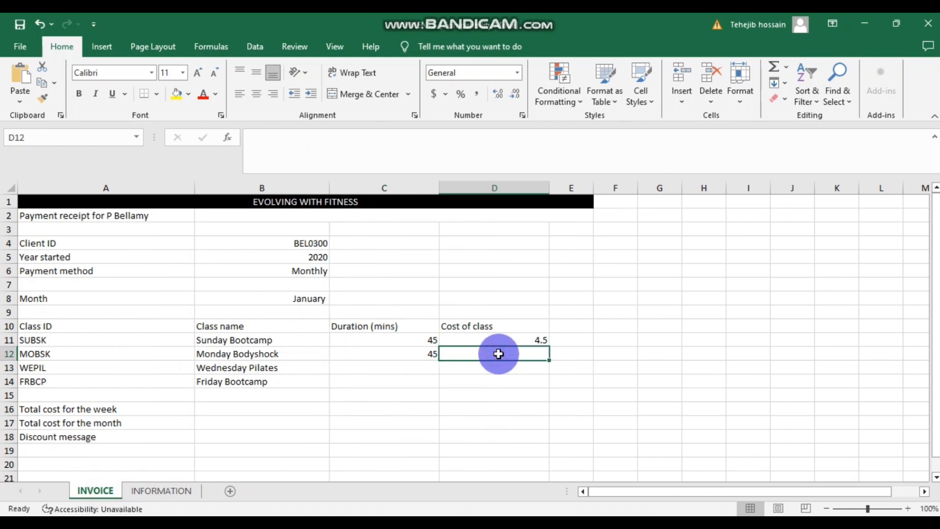
# - Start a VLOOKUP in D12 with A12 as lookup value and INFORMATION!A2:E28 as table
pyautogui.click(225, 134)
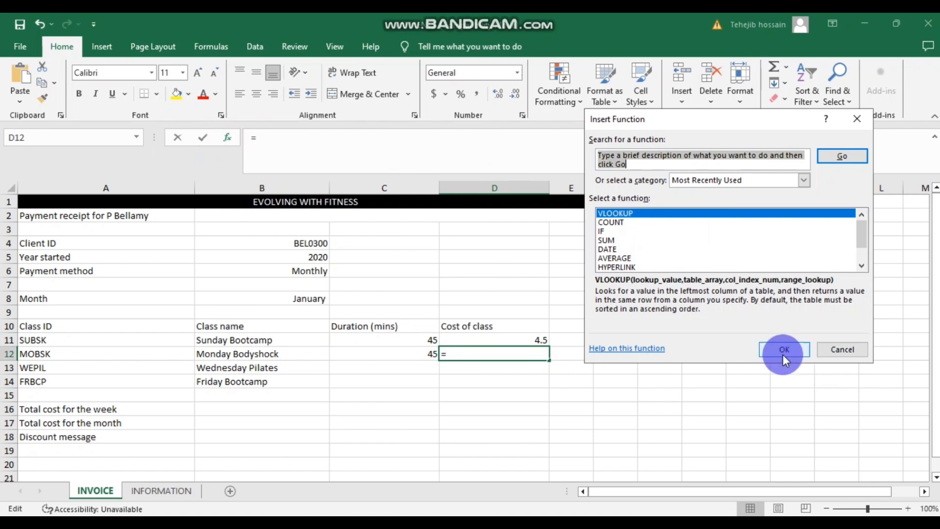
pyautogui.click(783, 350)
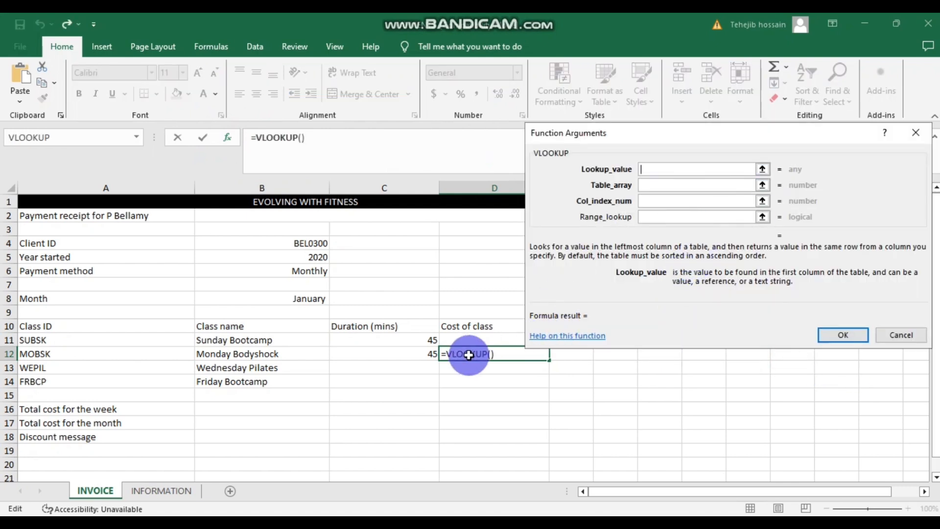
pyautogui.click(78, 355)
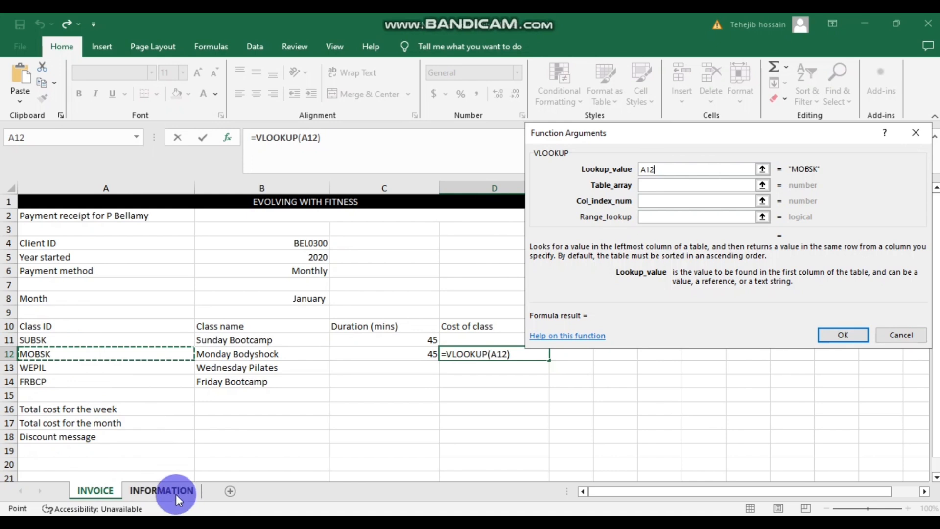
pyautogui.click(666, 185)
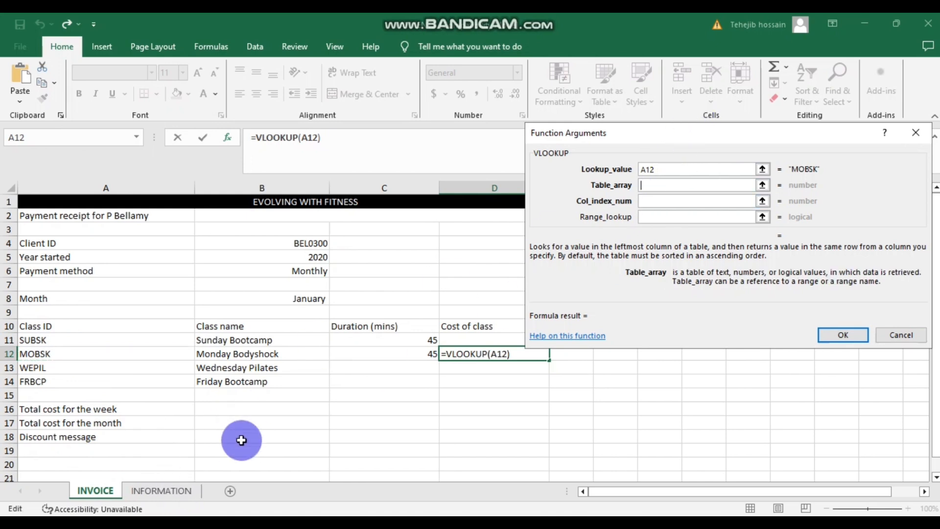
pyautogui.click(162, 490)
pyautogui.scroll(-1, 69, 300)
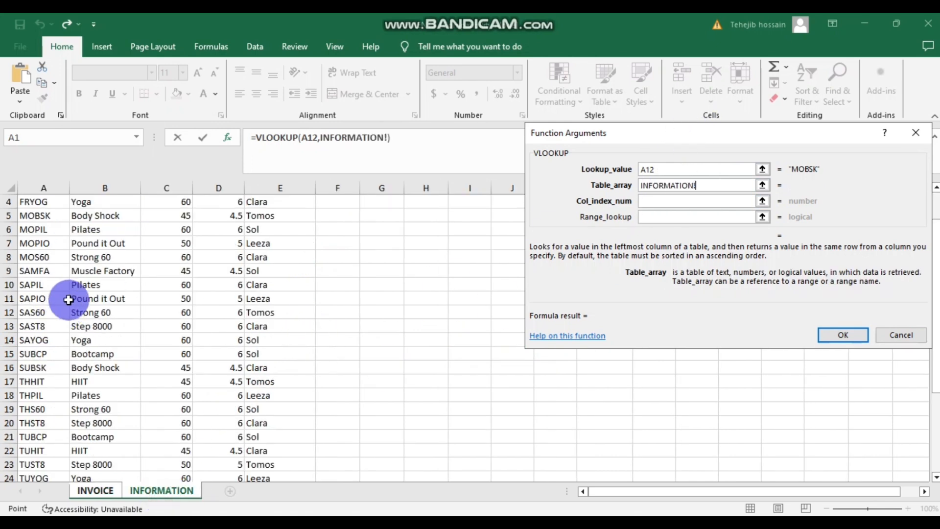
pyautogui.scroll(1, 68, 300)
pyautogui.moveTo(35, 217); pyautogui.dragTo(284, 424)
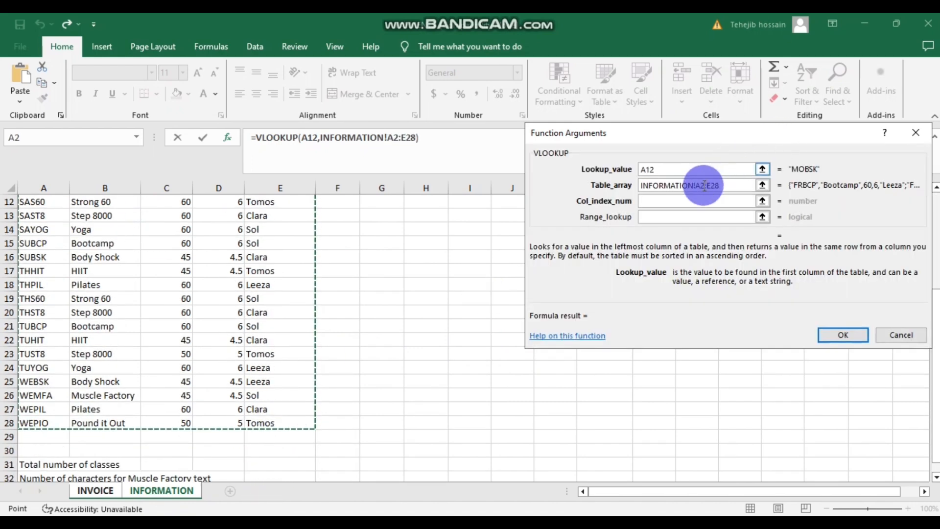
# - Return column 4 with exact match 0, giving Monday Bodyshock a cost of 4.5
pyautogui.click(673, 201)
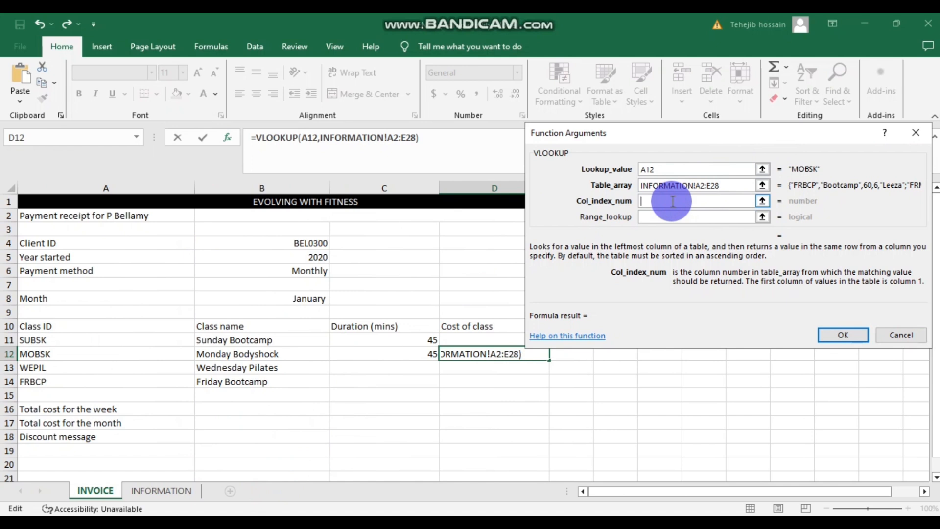
pyautogui.write('4')
pyautogui.click(669, 215)
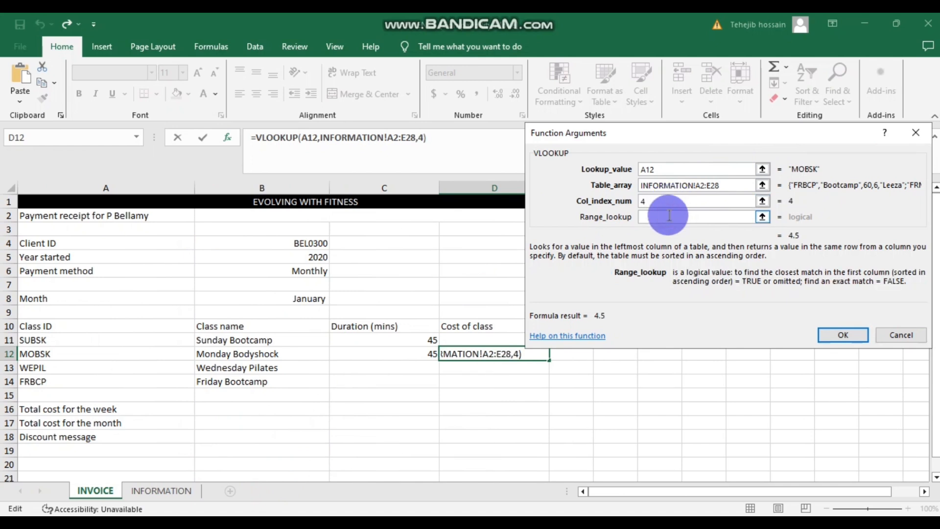
pyautogui.click(843, 335)
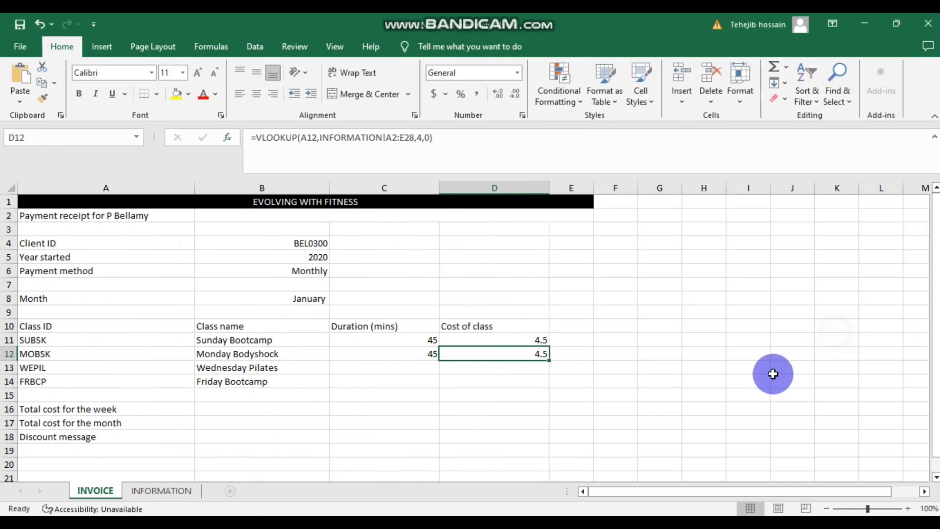
pyautogui.click(508, 393)
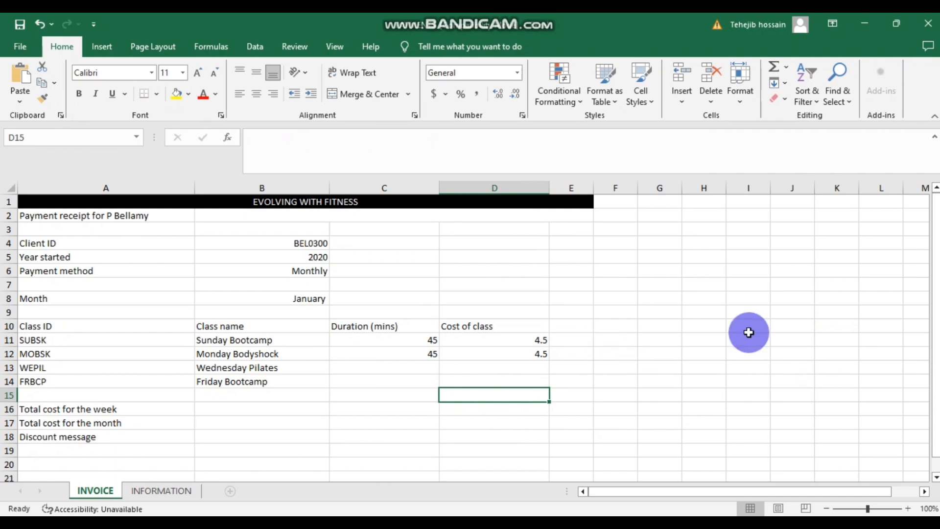
# - Review the weekly-total task in the question paper and select cell B16
pyautogui.scroll(-1, 519, 311)
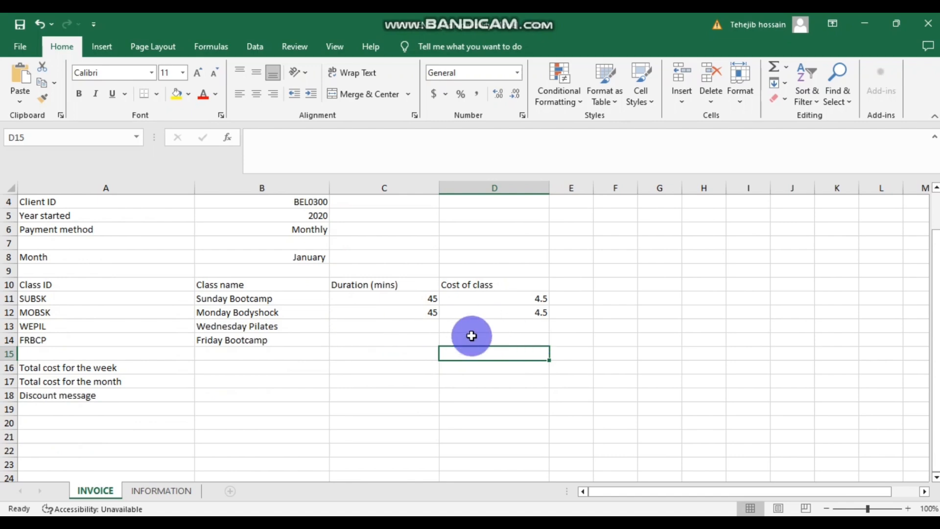
pyautogui.hotkey('alt', 'Tab')
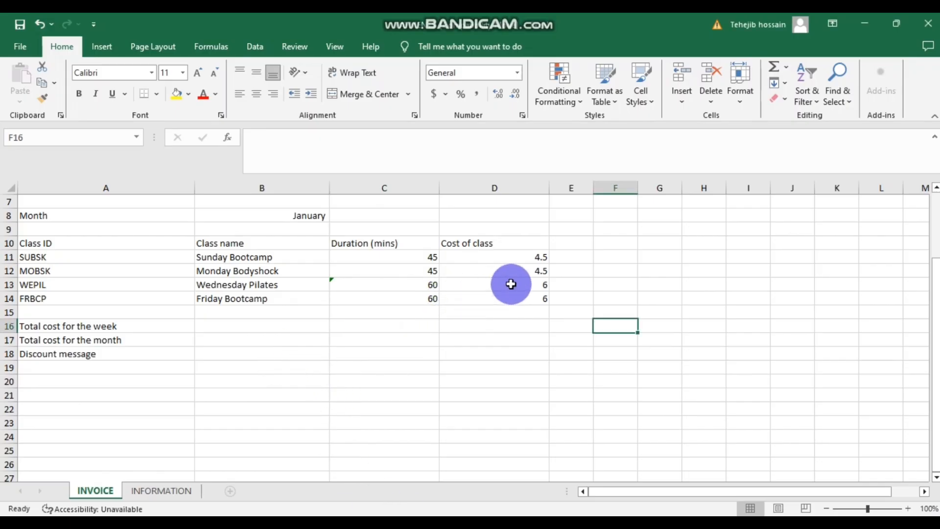
pyautogui.click(233, 328)
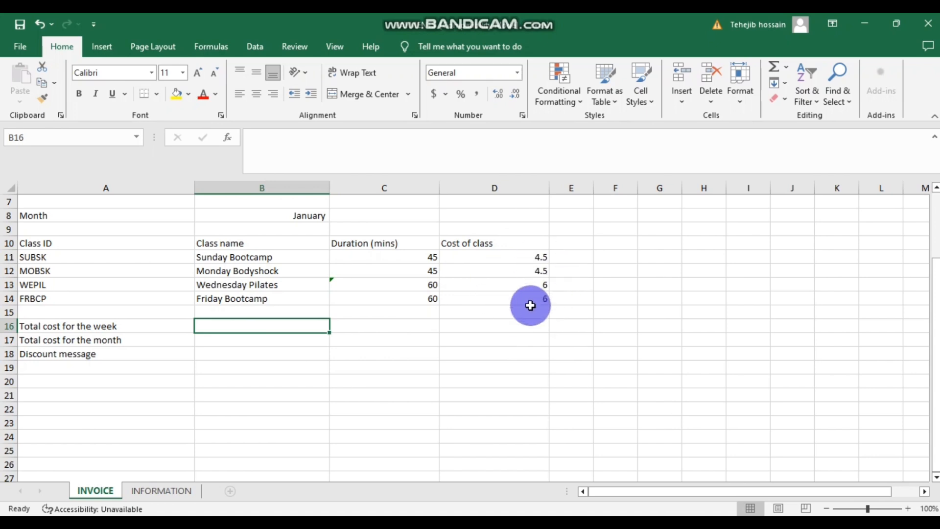
pyautogui.click(365, 368)
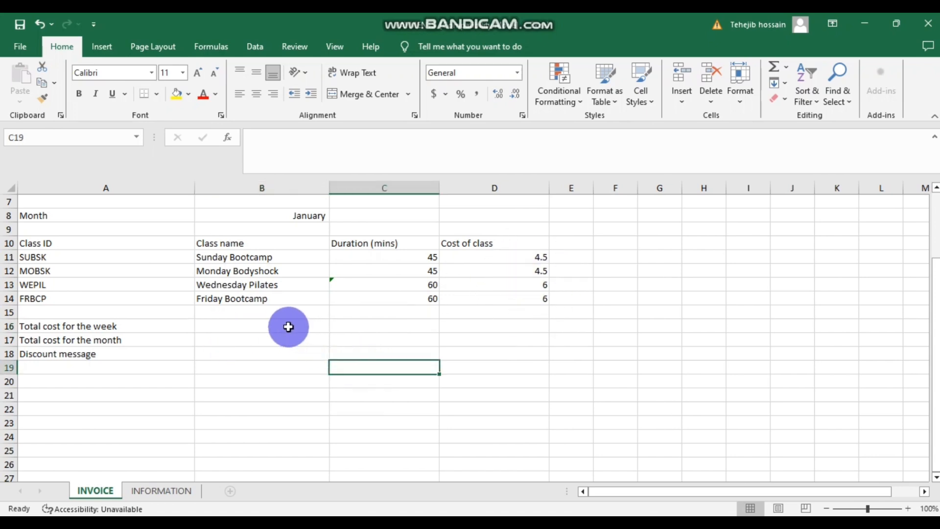
pyautogui.click(259, 322)
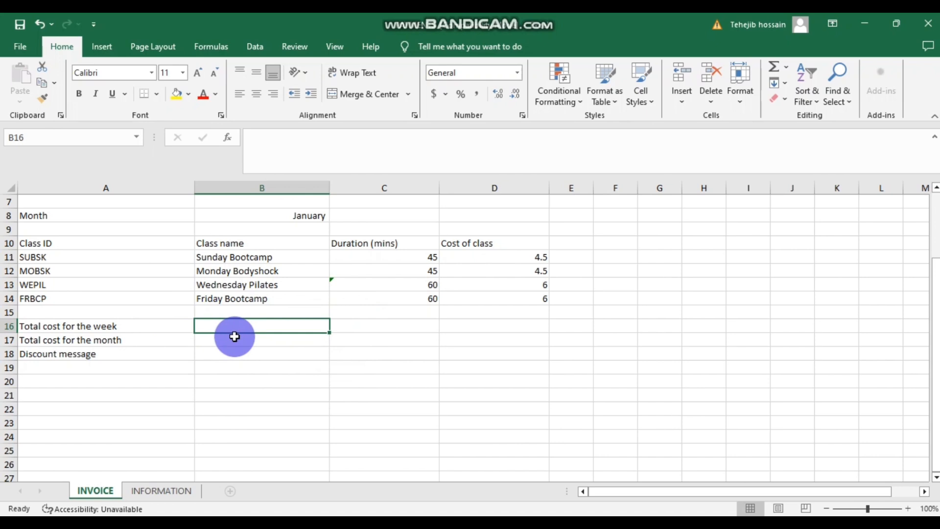
# - Enter =SUM(D11,D12,D13,D14) in B16 for a weekly total cost of 21
pyautogui.click(229, 137)
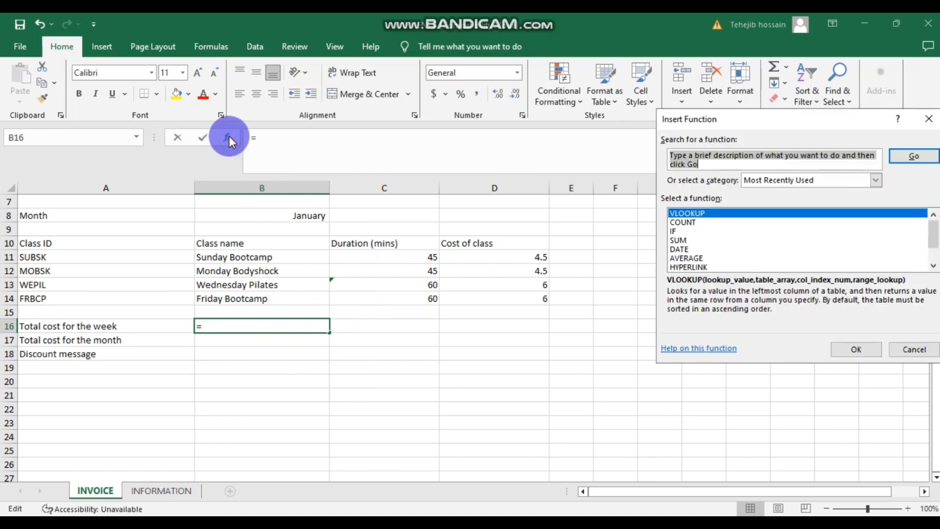
pyautogui.click(689, 240)
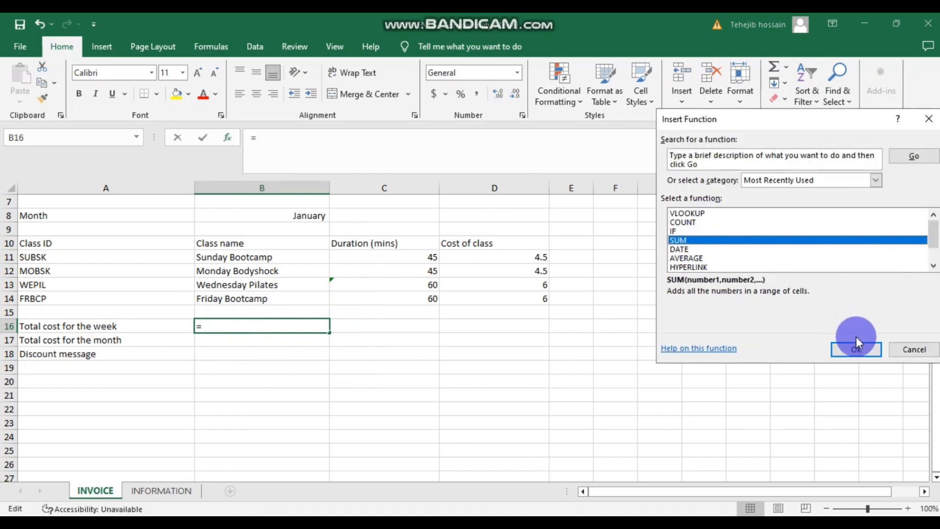
pyautogui.click(856, 349)
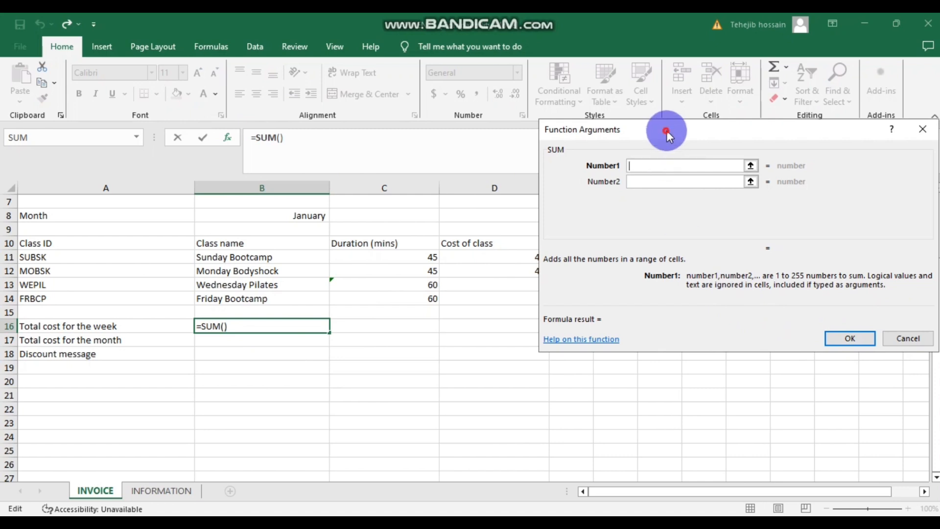
pyautogui.moveTo(666, 131); pyautogui.dragTo(713, 131)
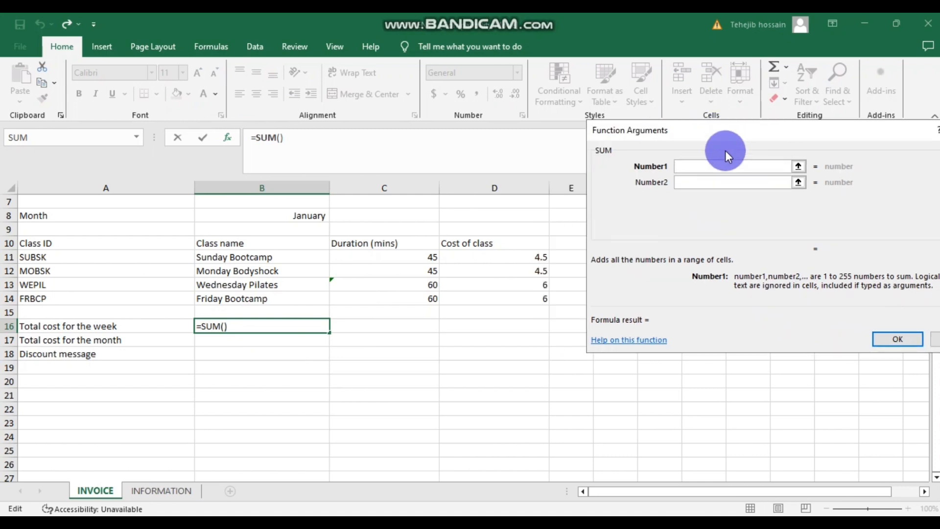
pyautogui.click(511, 258)
pyautogui.click(699, 183)
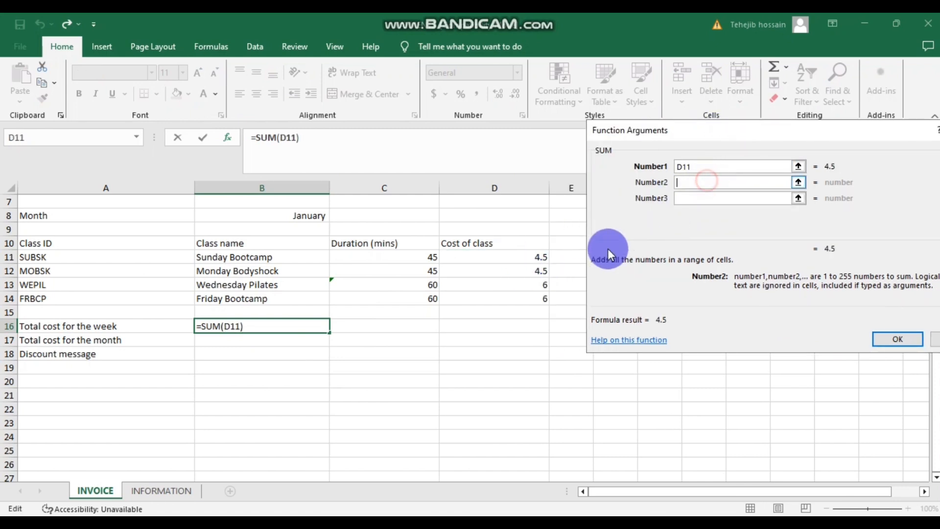
pyautogui.click(525, 271)
pyautogui.click(692, 198)
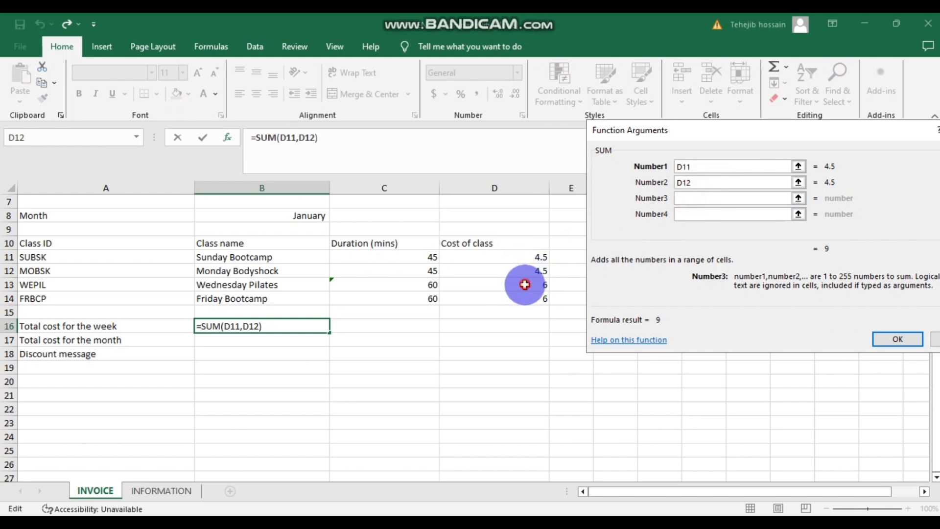
pyautogui.click(525, 285)
pyautogui.click(686, 214)
pyautogui.click(485, 299)
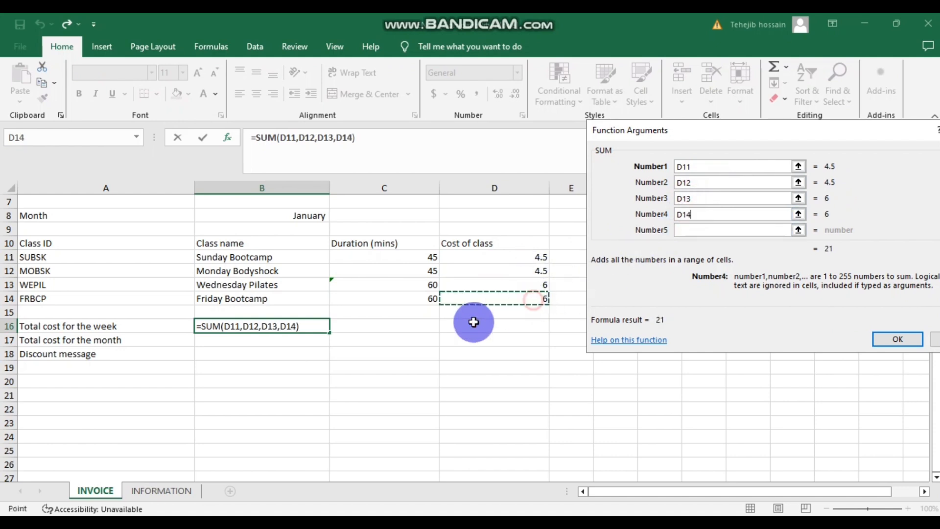
pyautogui.click(897, 339)
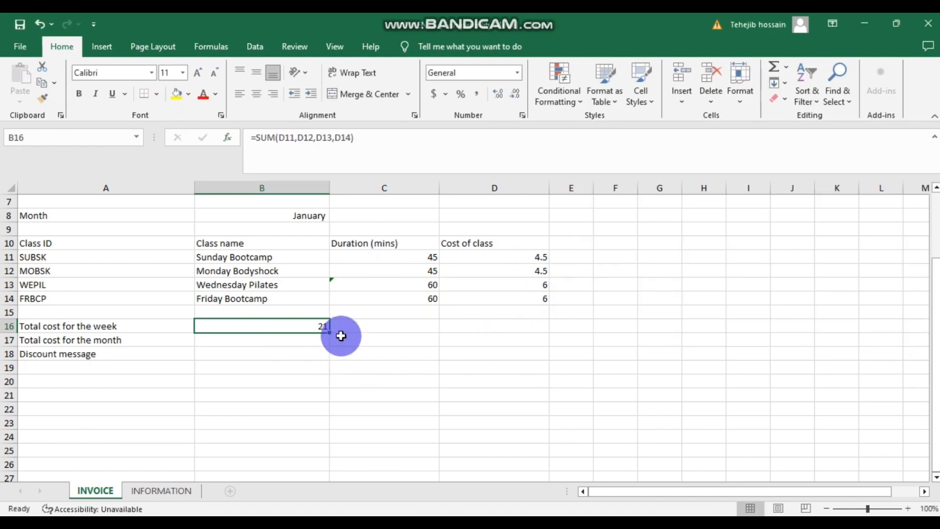
pyautogui.click(296, 339)
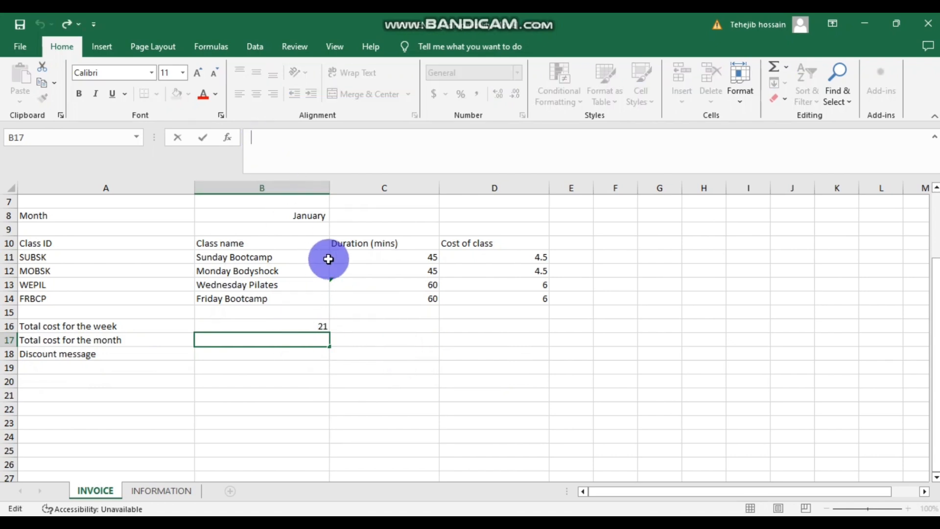
# - Enter =(21/7)*31 in B17 for a monthly total of 93
pyautogui.write('=(21/7)*31')
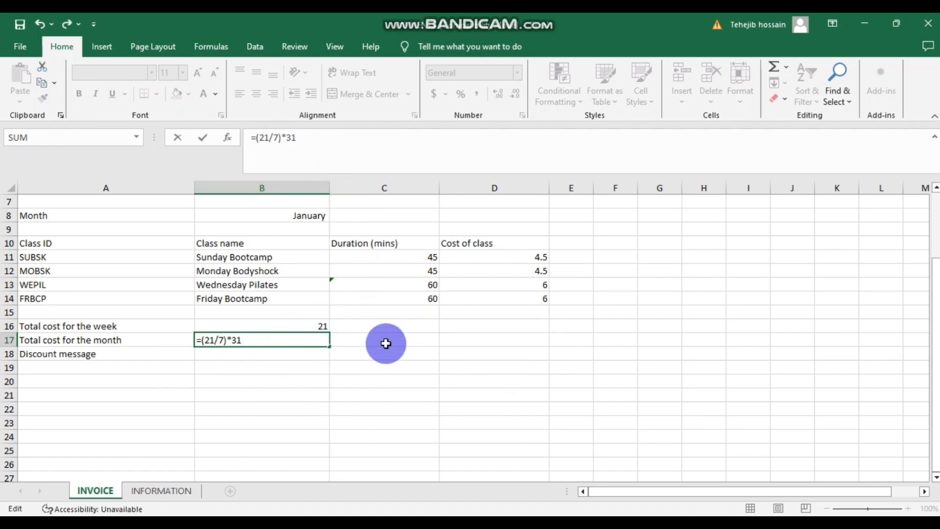
pyautogui.click(374, 372)
pyautogui.click(307, 341)
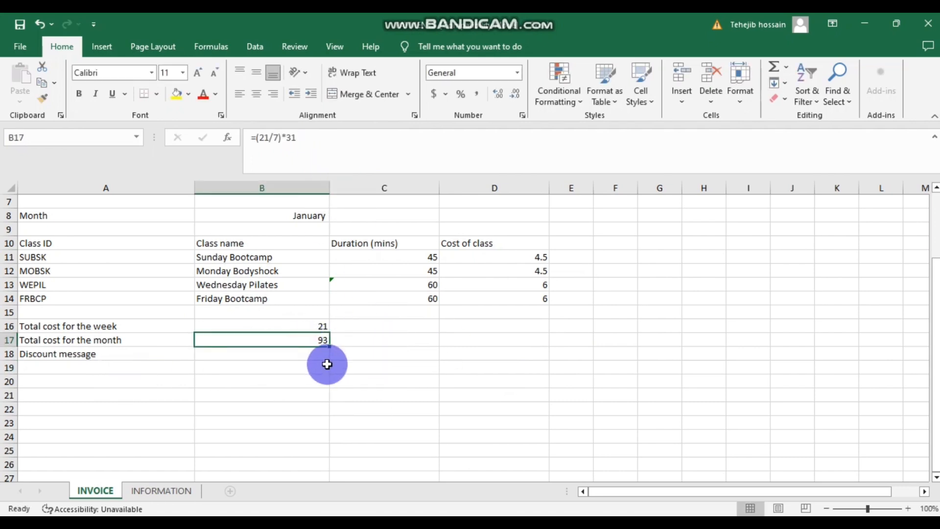
# - Check B18's discount IF formula, then return to the question paper PDF
pyautogui.scroll(2, 328, 362)
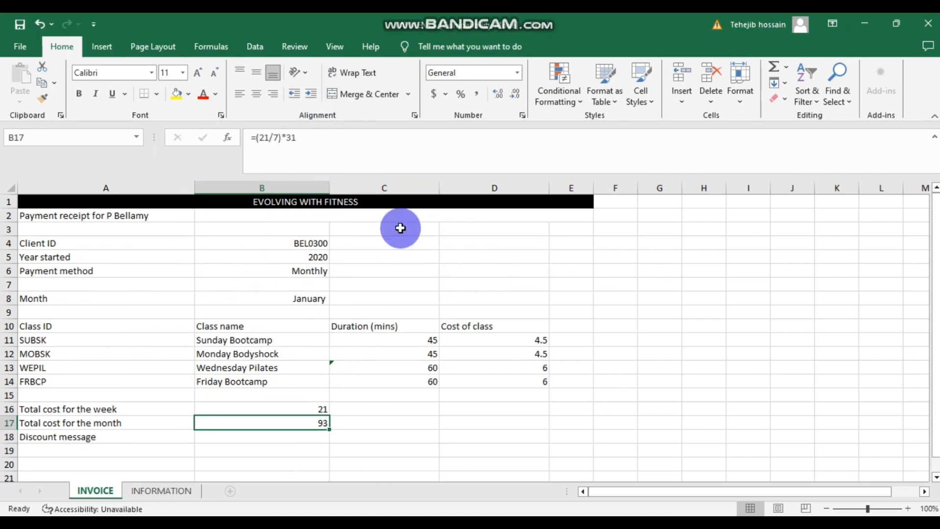
pyautogui.scroll(-1, 489, 314)
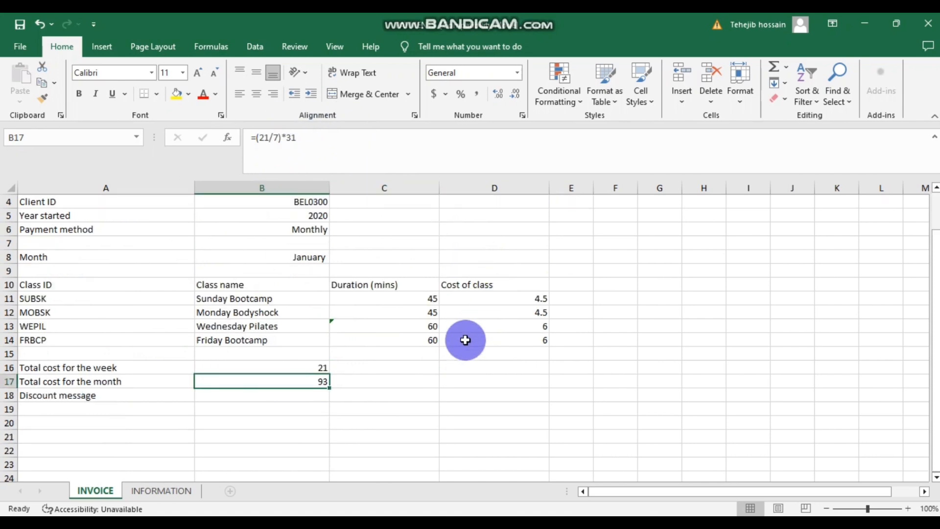
pyautogui.scroll(-1, 475, 338)
pyautogui.click(237, 355)
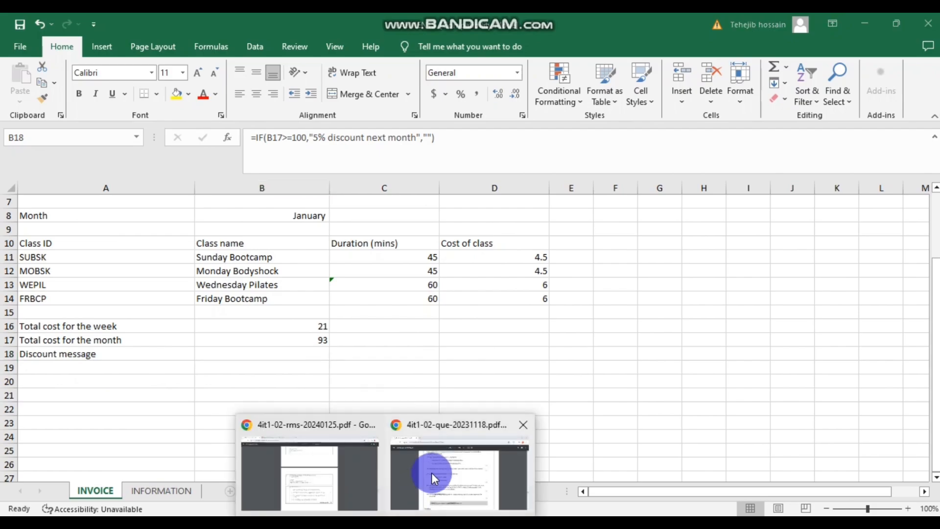
pyautogui.click(431, 472)
pyautogui.scroll(-1, 328, 307)
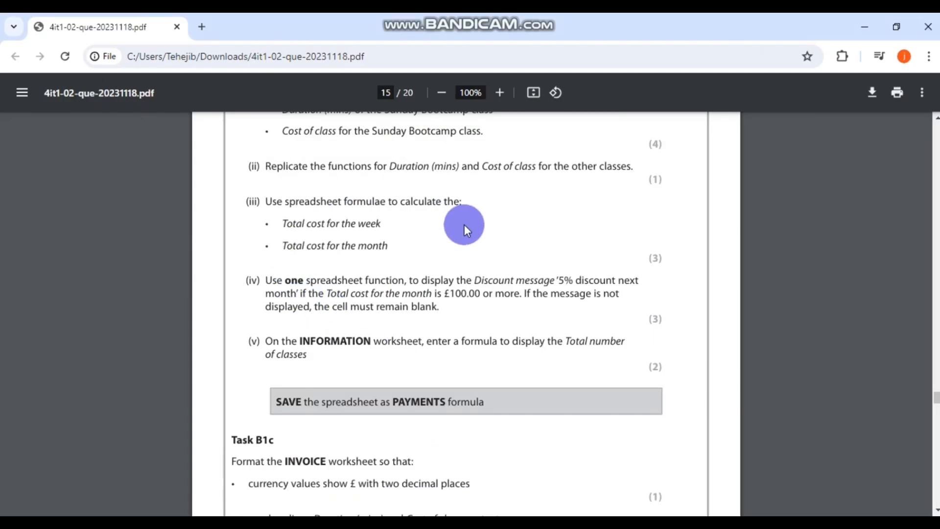
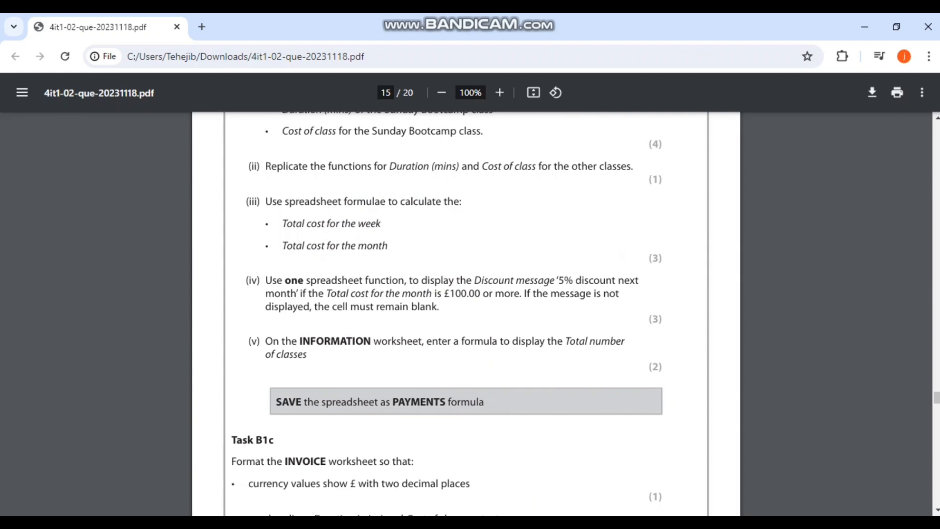
# - Back in Excel, reopen the arguments of B18's discount IF formula
pyautogui.hotkey('alt', 'Tab')
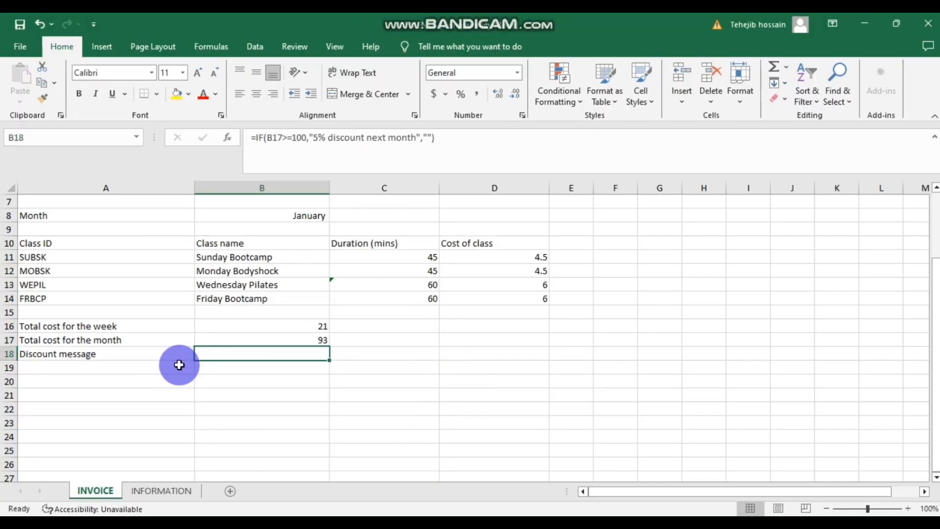
pyautogui.click(134, 384)
pyautogui.click(228, 355)
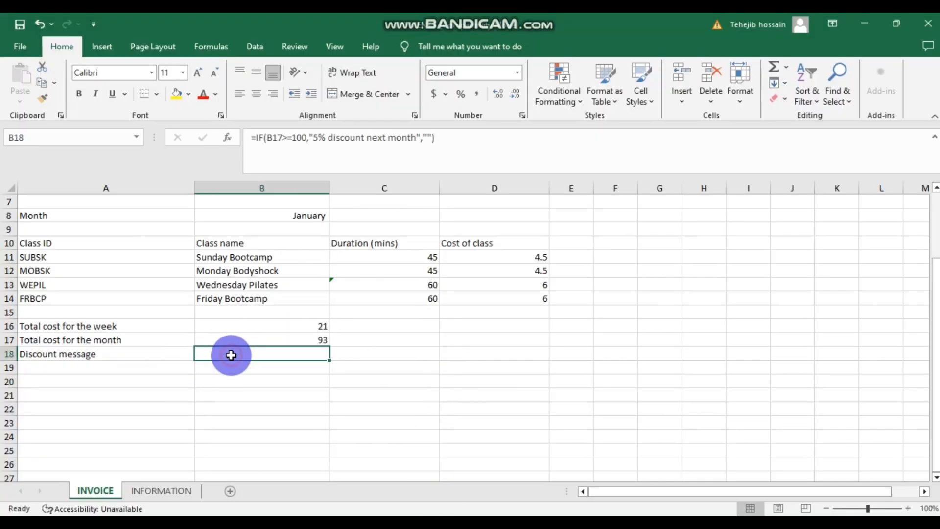
pyautogui.click(227, 138)
pyautogui.click(685, 365)
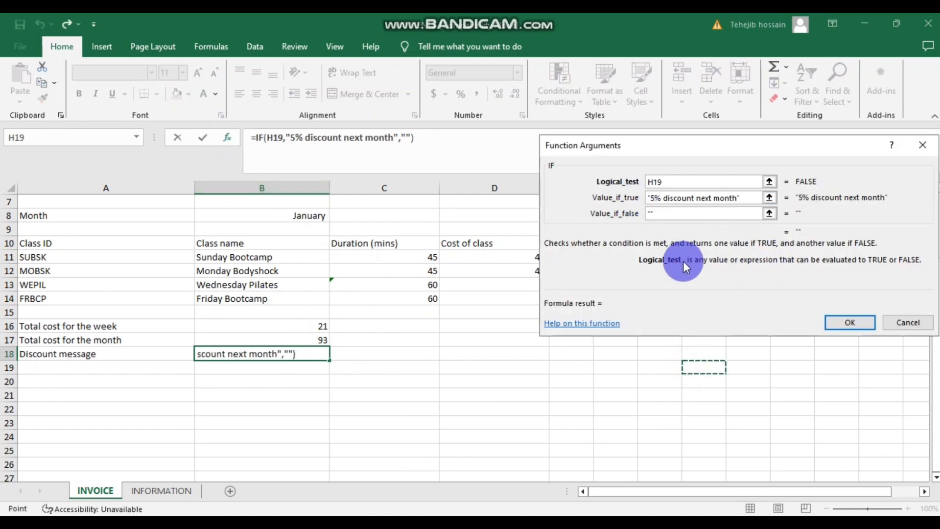
pyautogui.click(675, 181)
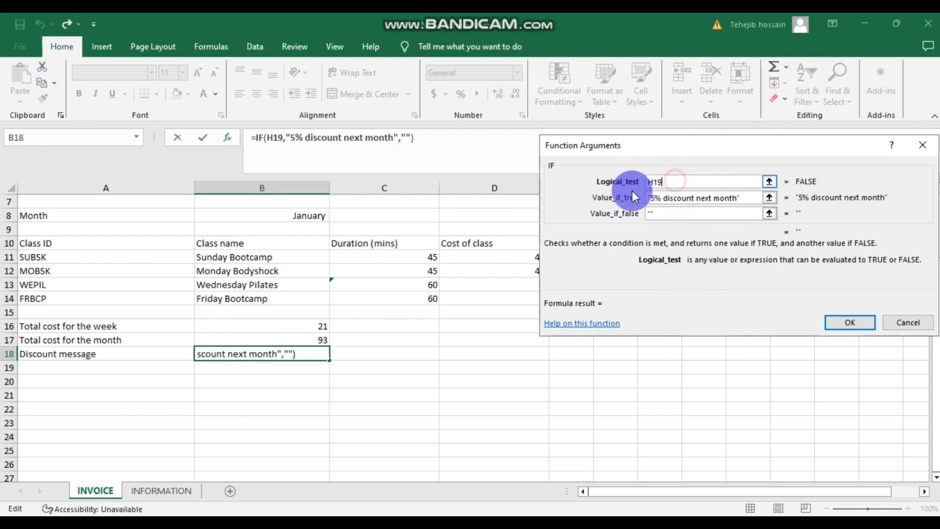
# - Replace the wrong H19 reference so the IF condition reads B17>=100, and confirm it
pyautogui.press('Tab')
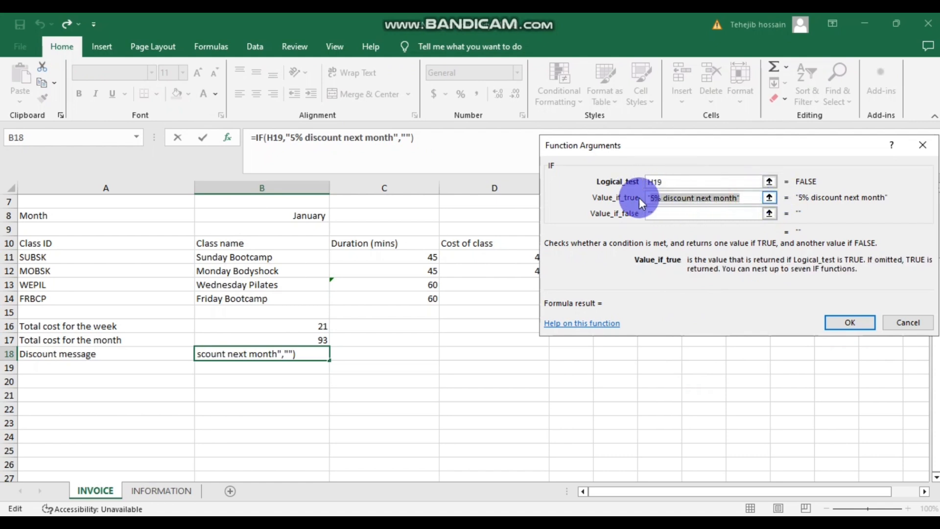
pyautogui.click(672, 182)
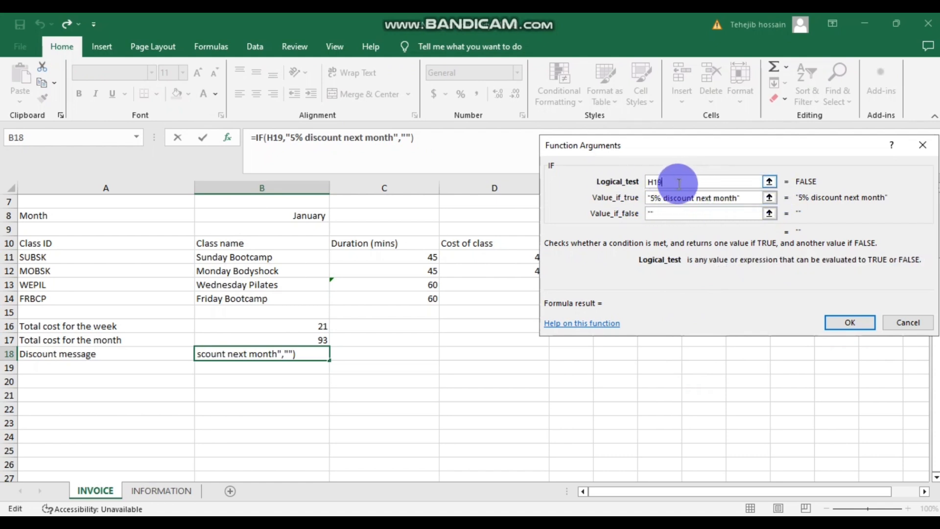
pyautogui.doubleClick(652, 182)
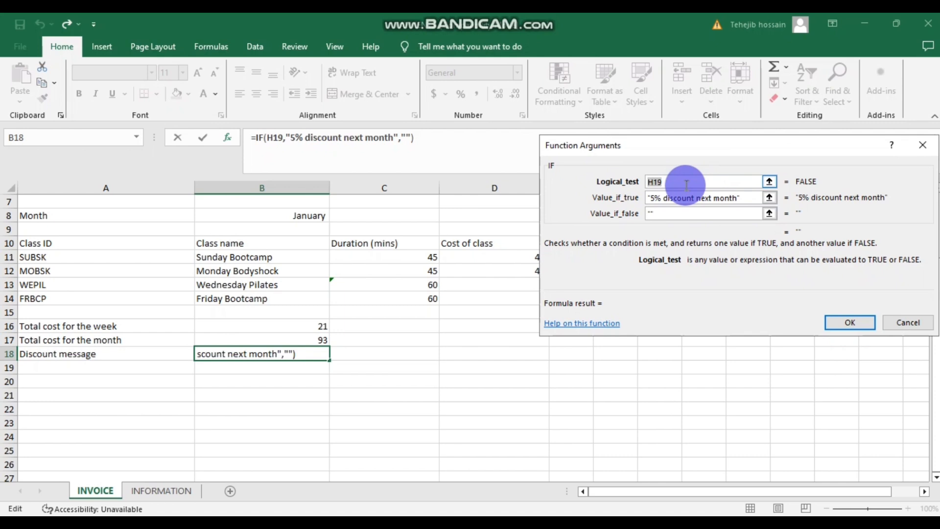
pyautogui.press('BackSpace')
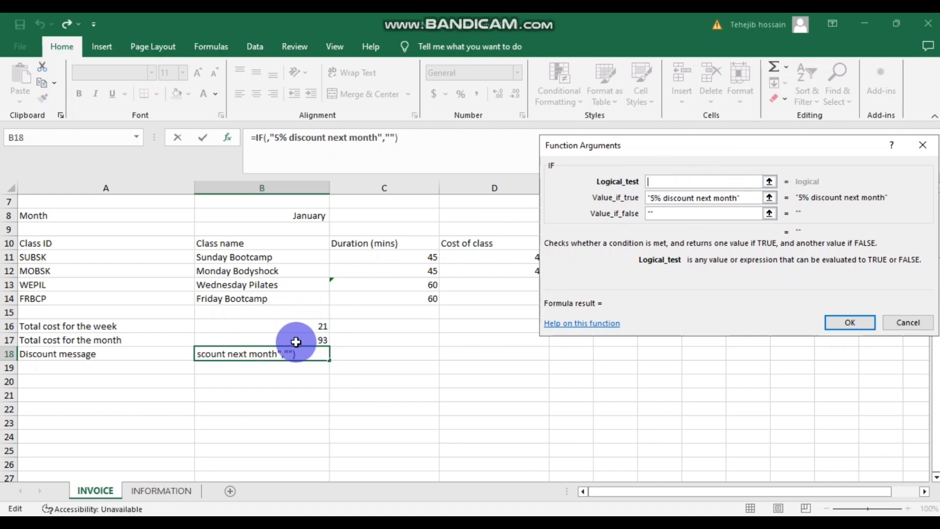
pyautogui.click(264, 340)
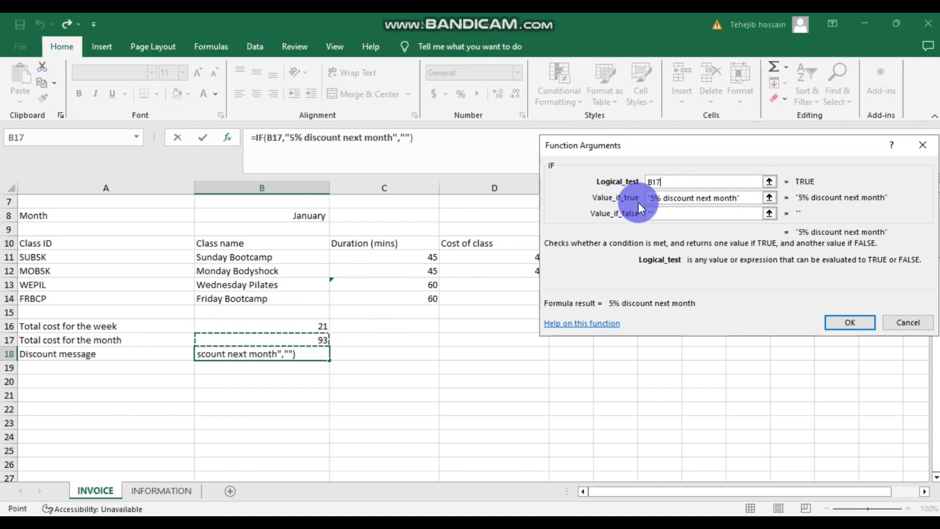
pyautogui.click(652, 198)
pyautogui.write('>')
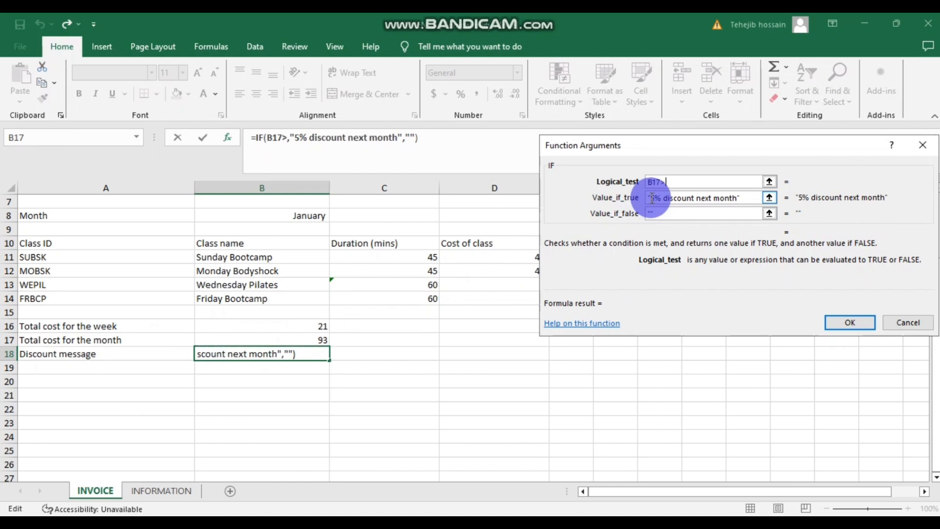
pyautogui.write('=')
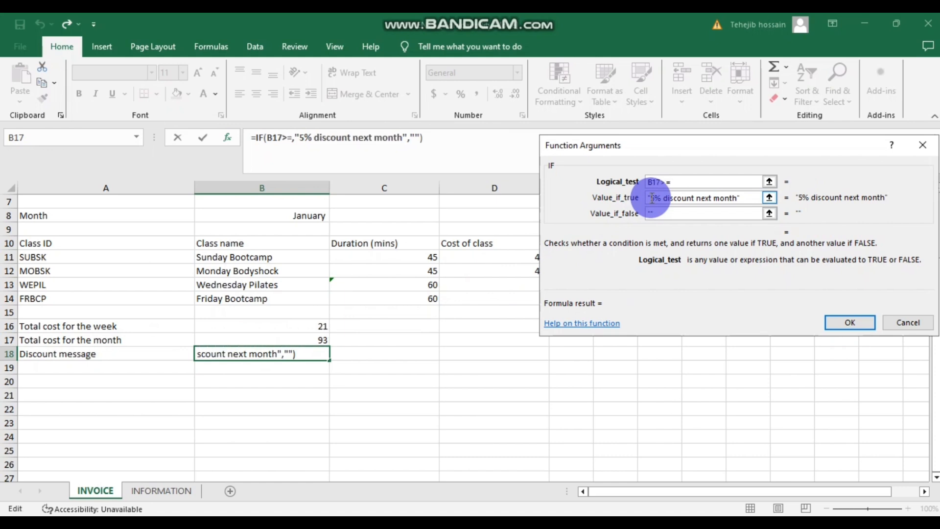
pyautogui.write('100')
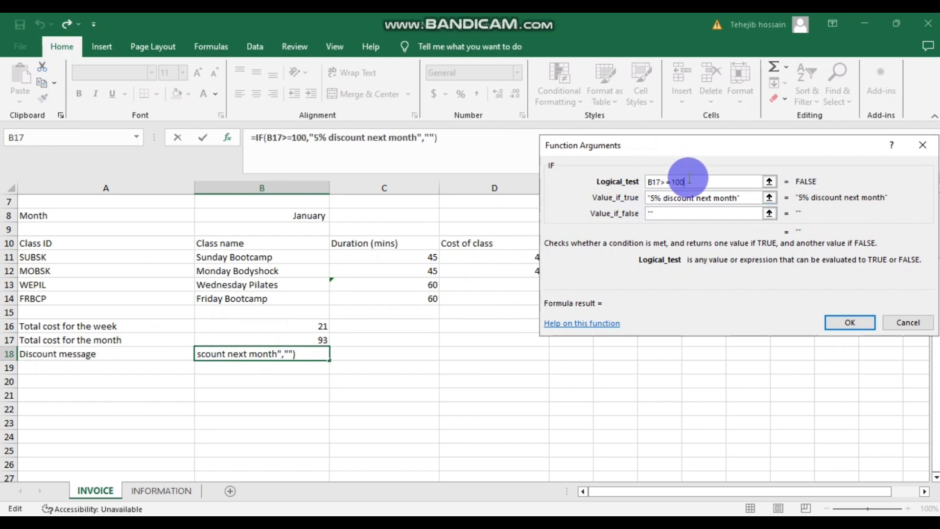
pyautogui.moveTo(671, 182); pyautogui.dragTo(690, 181)
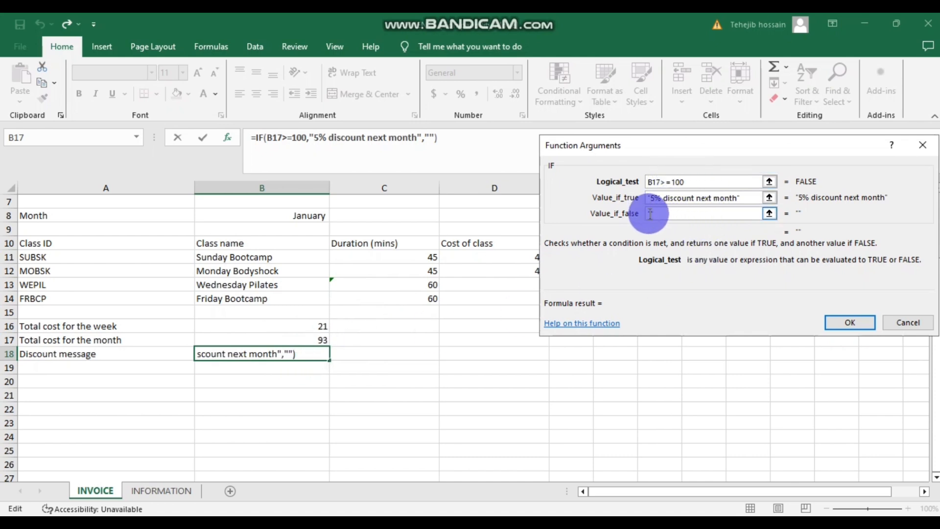
pyautogui.click(841, 322)
pyautogui.click(225, 378)
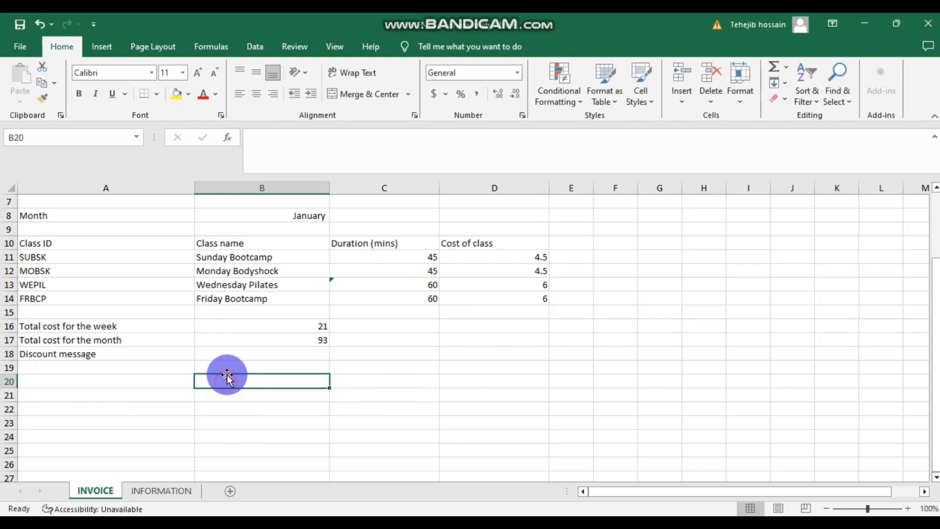
# - Put 100 in B17 to check the discount message appears, then undo back to the formula
pyautogui.click(308, 341)
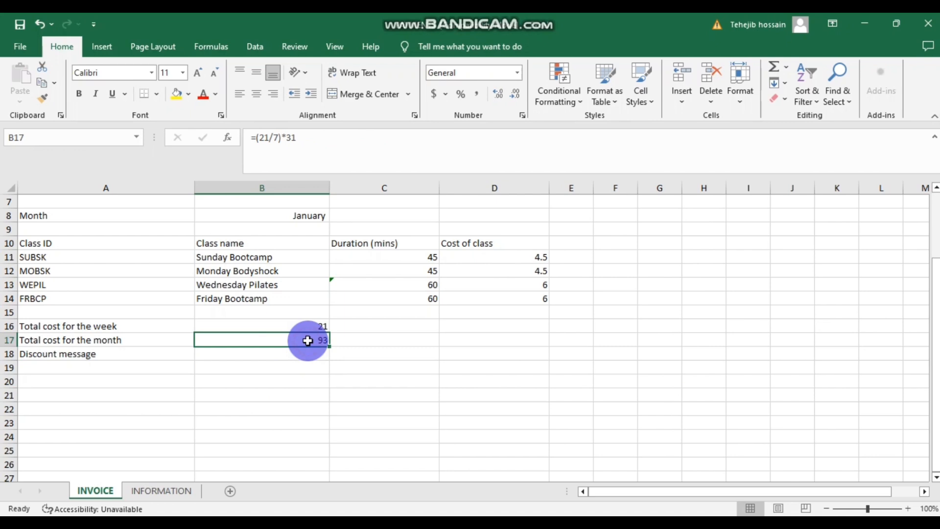
pyautogui.doubleClick(308, 341)
pyautogui.moveTo(308, 341); pyautogui.dragTo(185, 341)
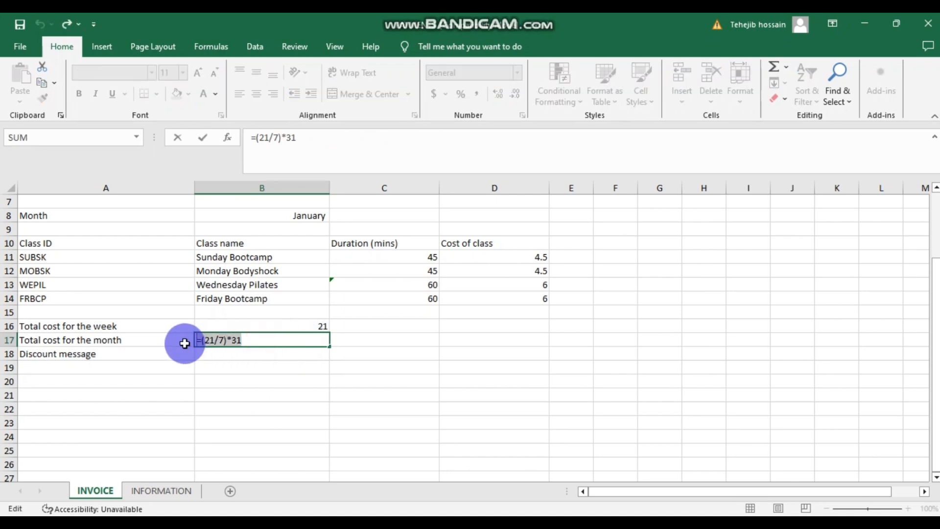
pyautogui.write('100')
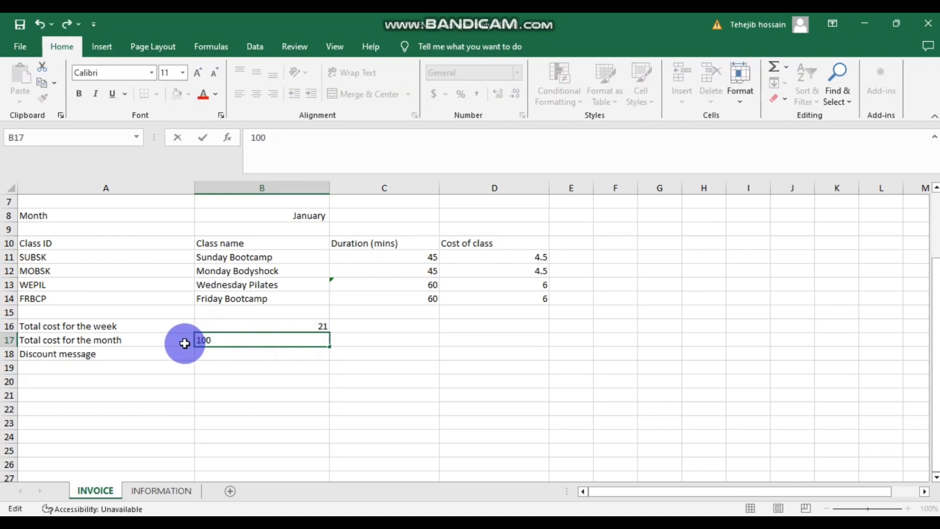
pyautogui.click(295, 395)
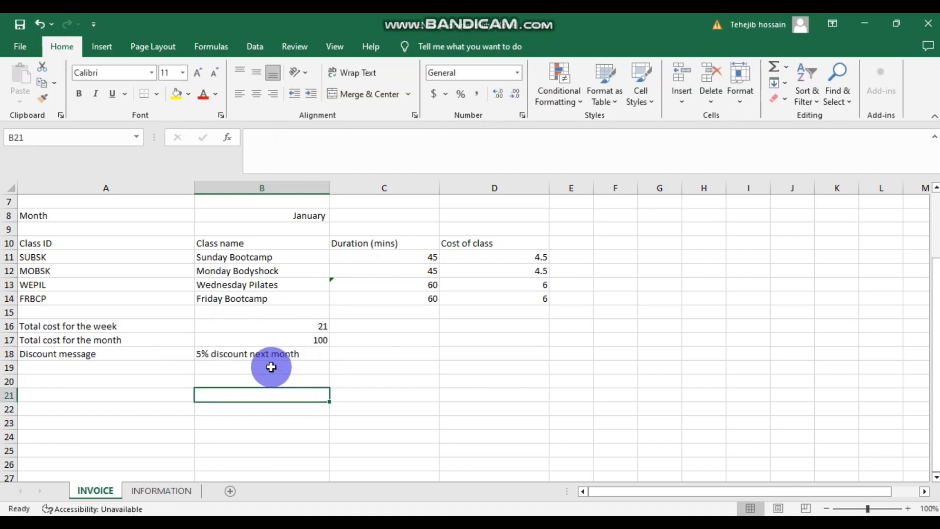
pyautogui.click(310, 340)
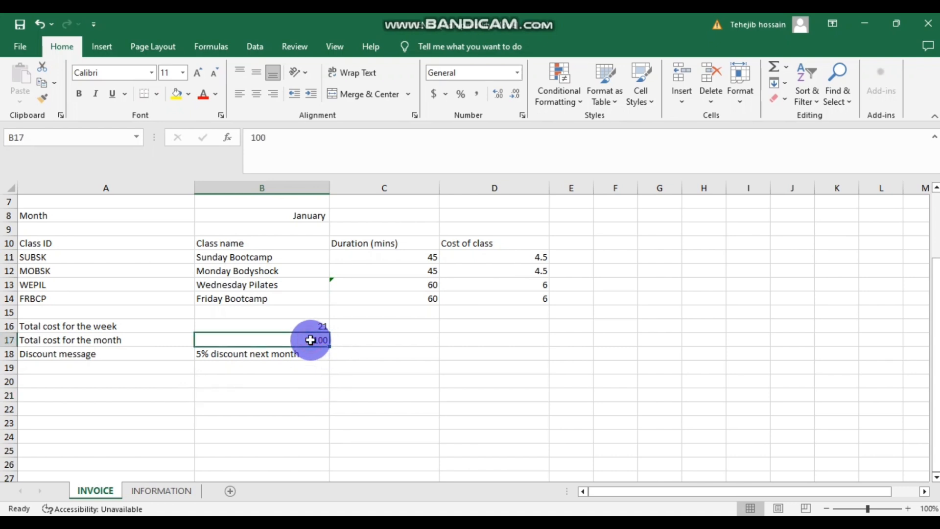
pyautogui.hotkey('ctrl', 'z')
pyautogui.click(419, 356)
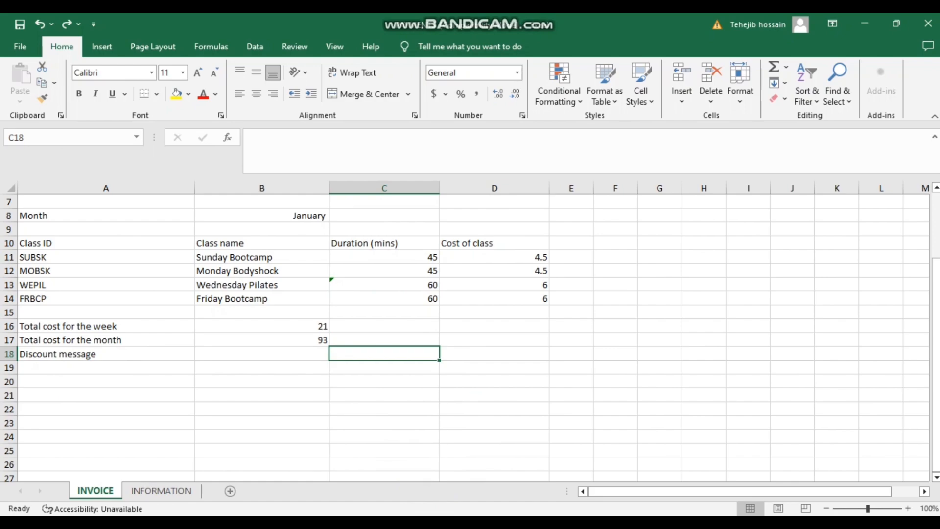
pyautogui.click(444, 479)
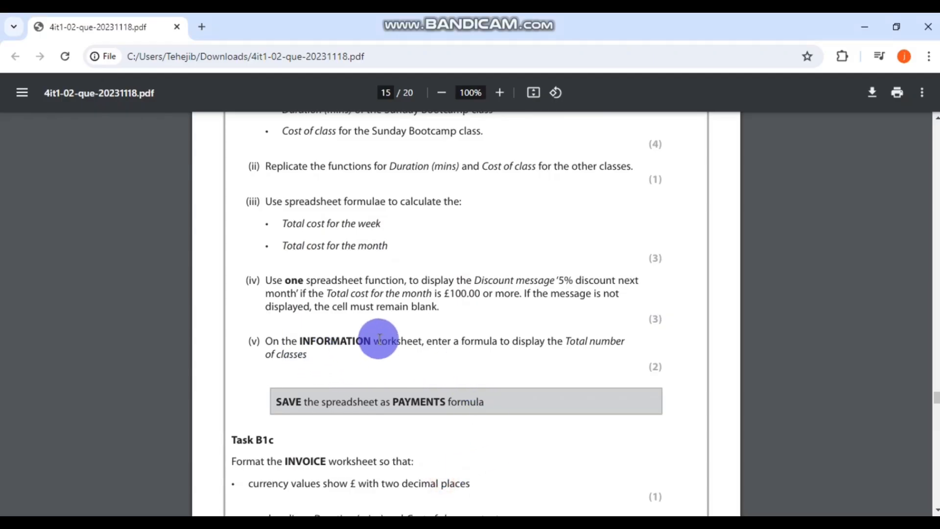
# - Read down the question paper to Task B1c, then return to Excel
pyautogui.scroll(-2, 489, 326)
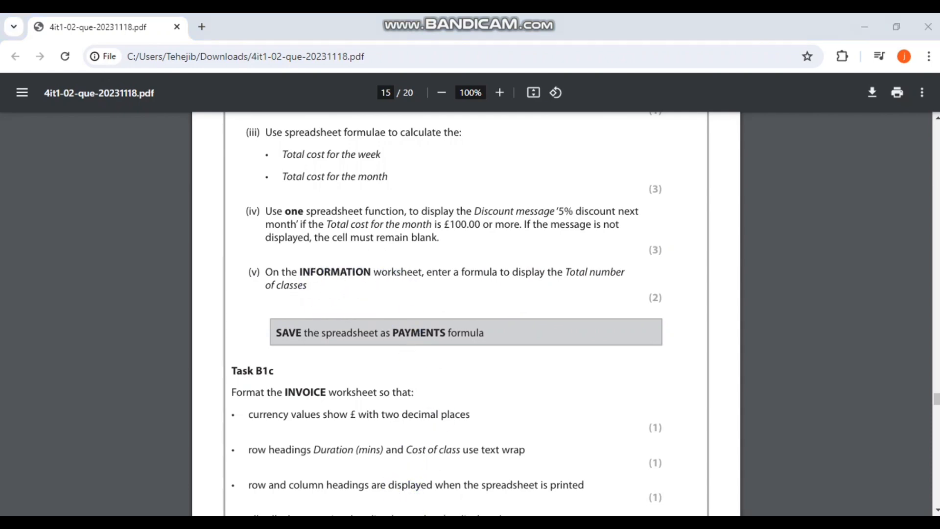
pyautogui.hotkey('alt', 'Tab')
# - On the INFORMATION sheet, start a function formula in C31 beside Total number of classes
pyautogui.click(162, 492)
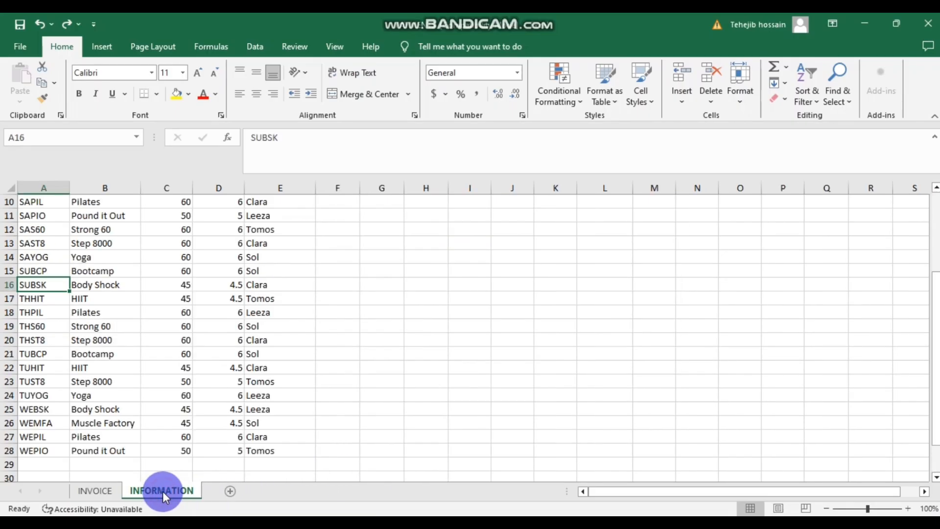
pyautogui.scroll(3, 290, 335)
pyautogui.scroll(-5, 291, 334)
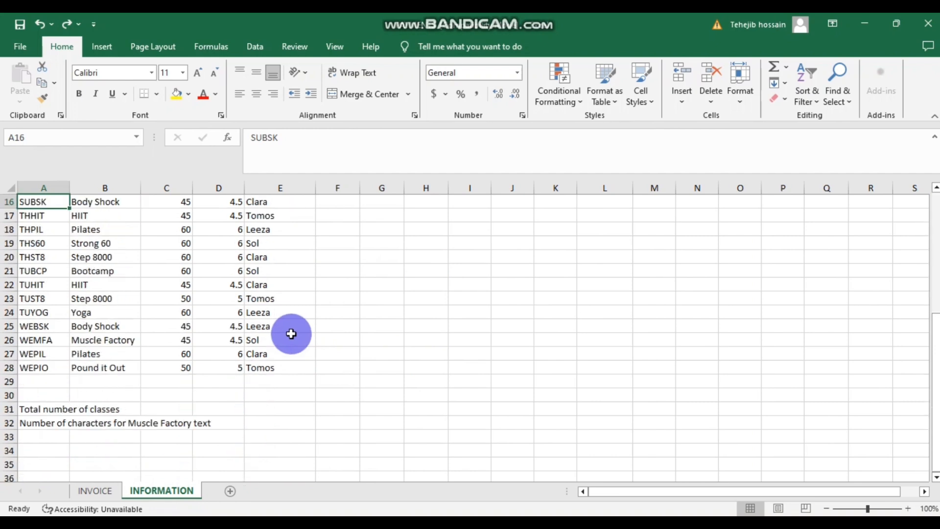
pyautogui.click(173, 410)
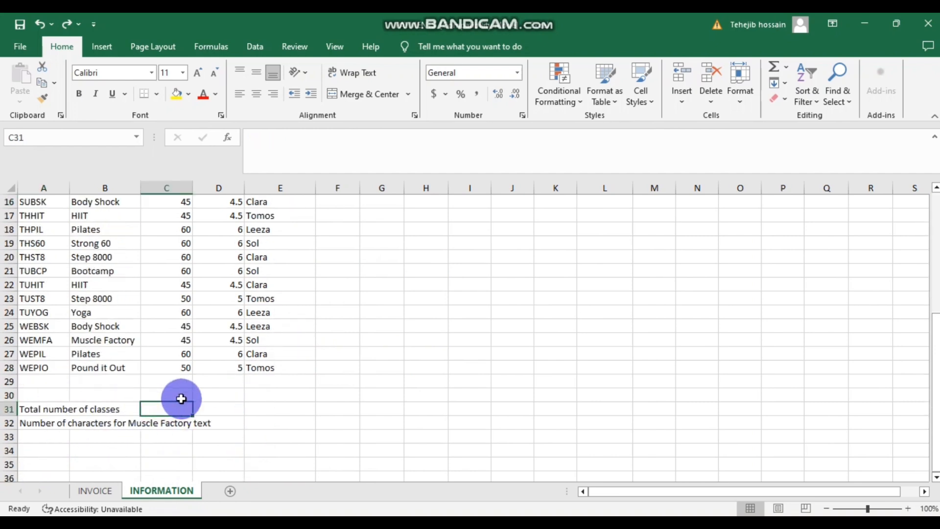
pyautogui.scroll(3, 214, 387)
pyautogui.scroll(2, 214, 386)
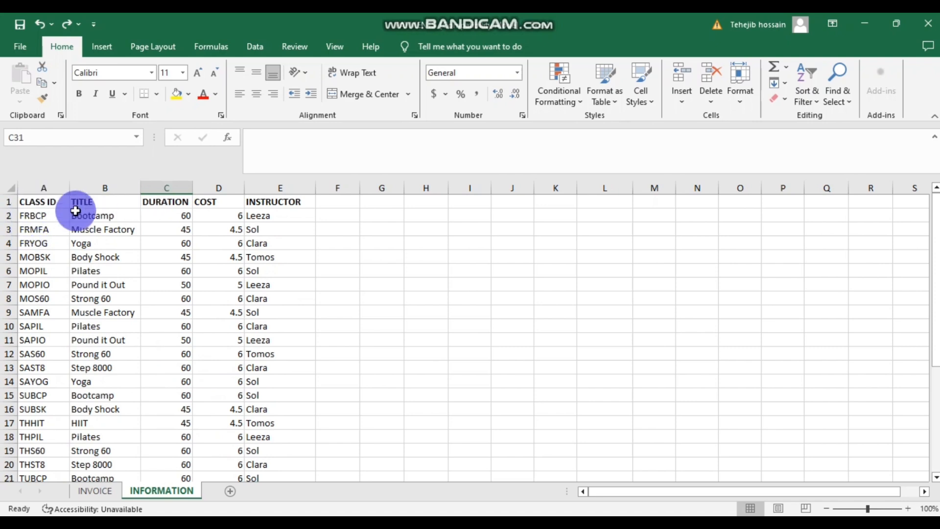
pyautogui.scroll(-5, 125, 288)
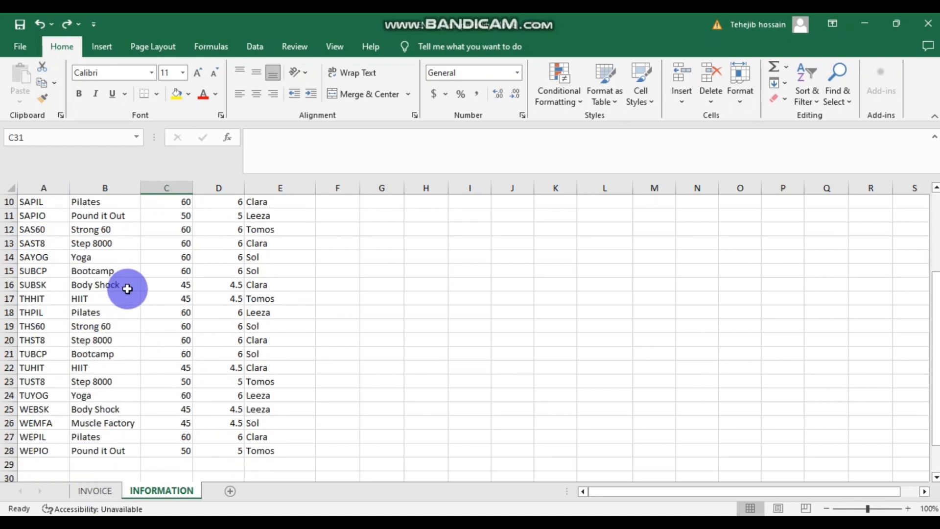
pyautogui.scroll(5, 75, 373)
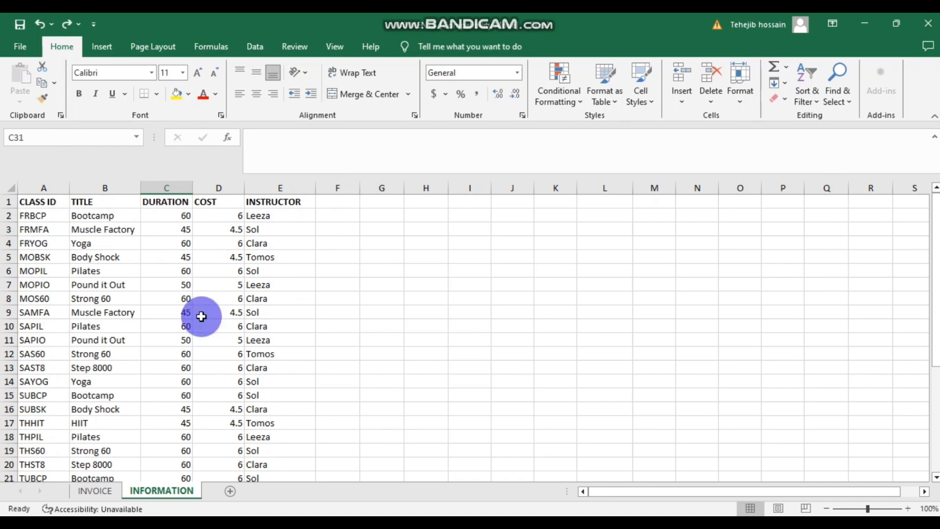
pyautogui.scroll(-2, 239, 319)
pyautogui.scroll(-3, 239, 319)
pyautogui.scroll(2, 354, 362)
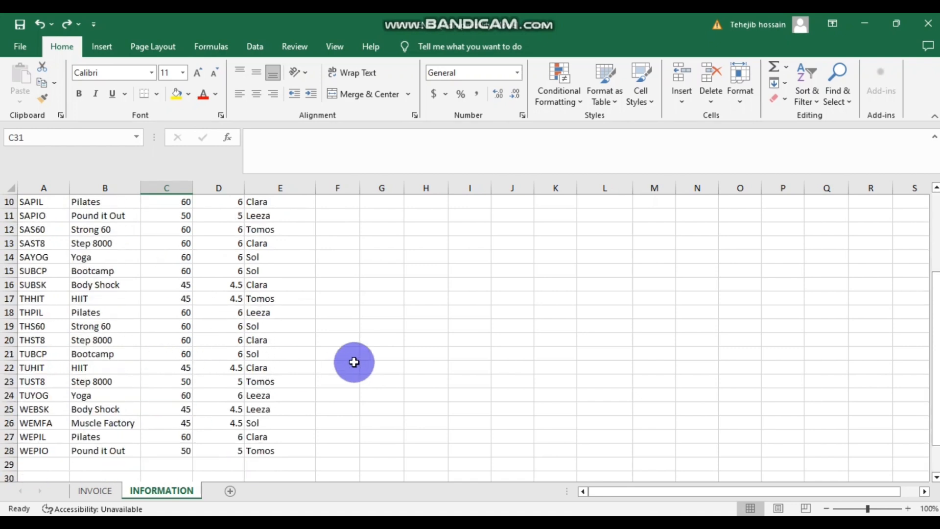
pyautogui.scroll(-1, 354, 362)
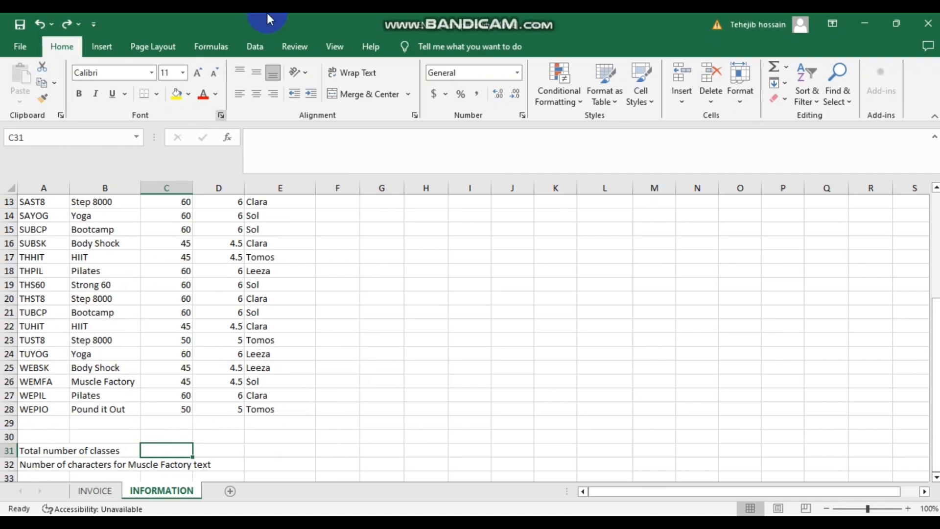
pyautogui.click(228, 137)
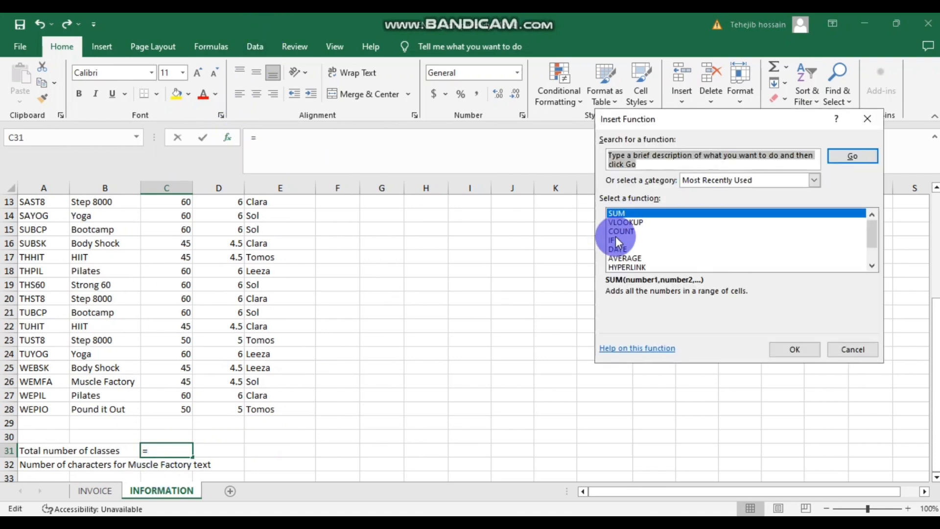
# - Choose the COUNT function for C31
pyautogui.click(639, 232)
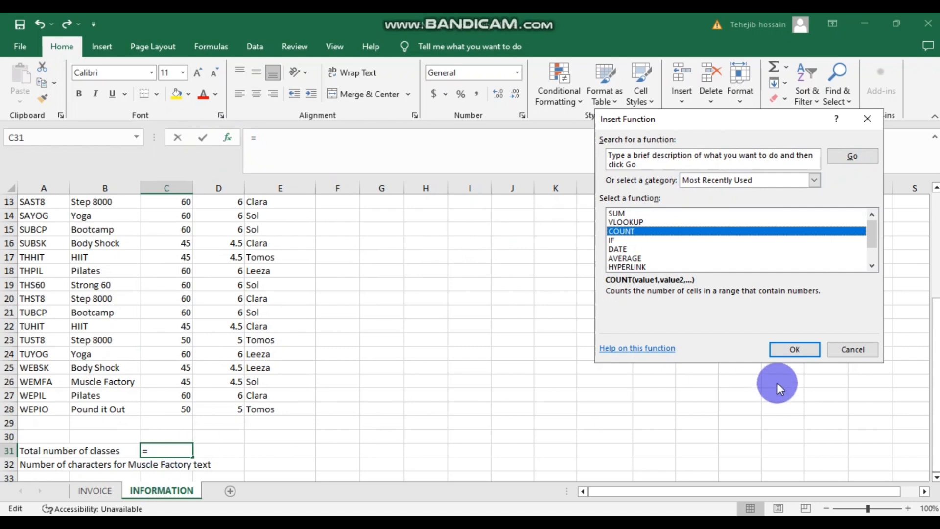
pyautogui.click(791, 348)
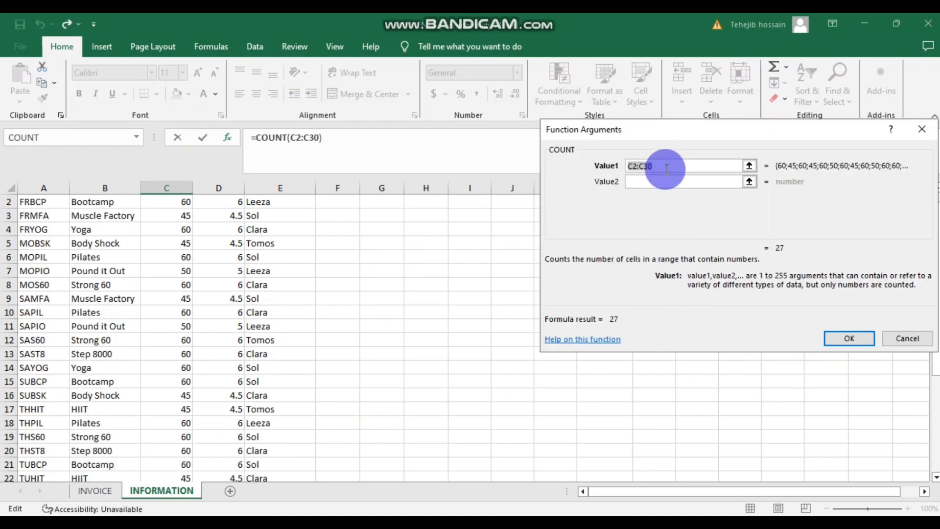
pyautogui.scroll(-9, 356, 269)
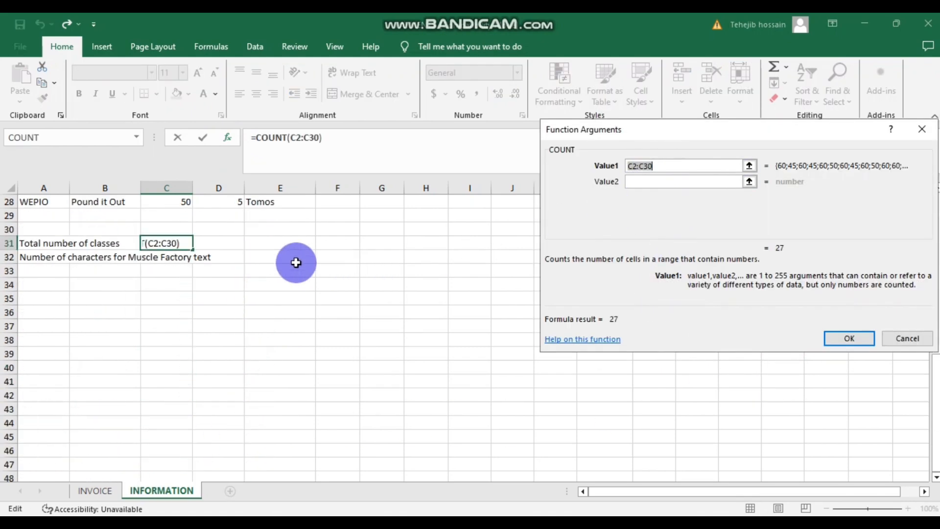
pyautogui.scroll(9, 296, 263)
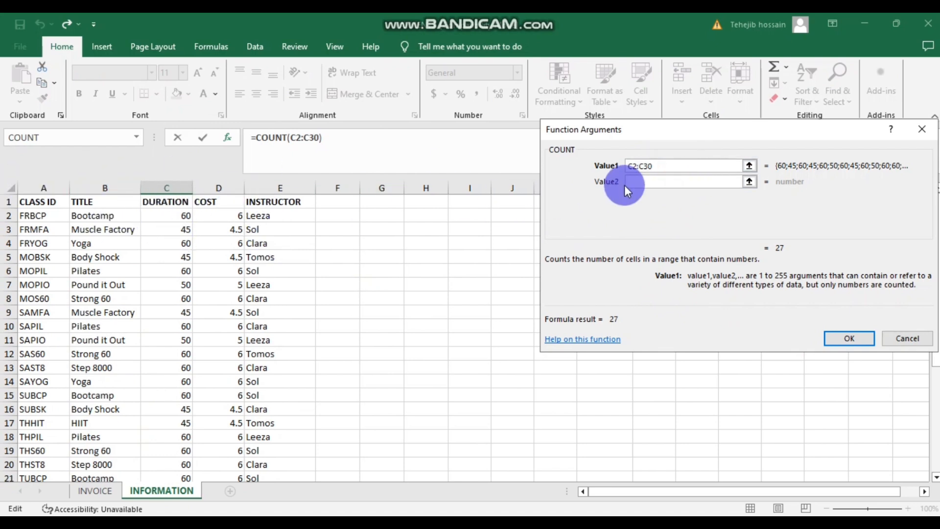
# - Change COUNT's range to C2:C28 and enter it, giving 27 classes
pyautogui.click(657, 165)
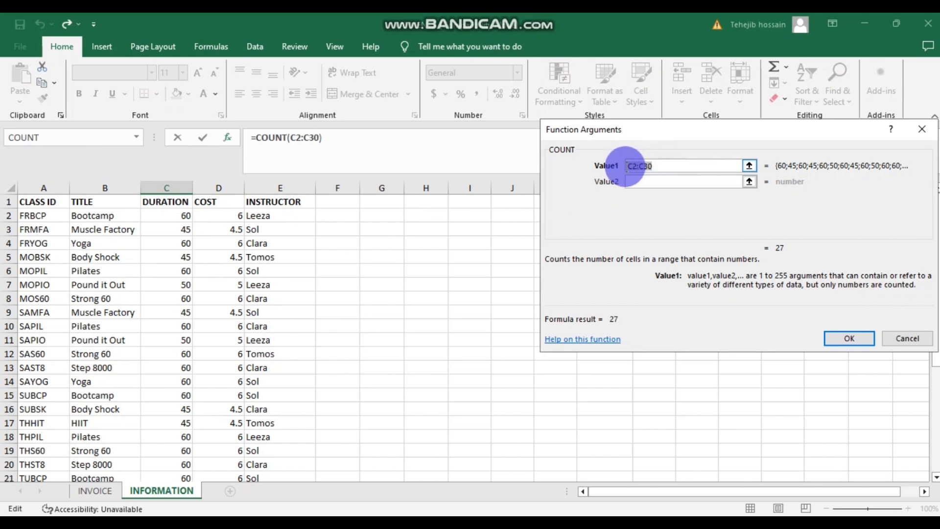
pyautogui.click(650, 181)
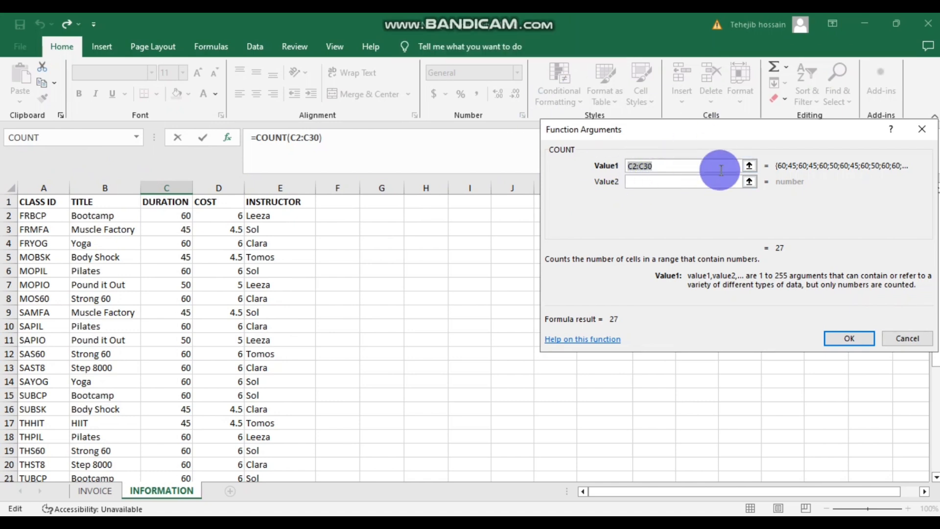
pyautogui.moveTo(720, 167); pyautogui.dragTo(637, 167)
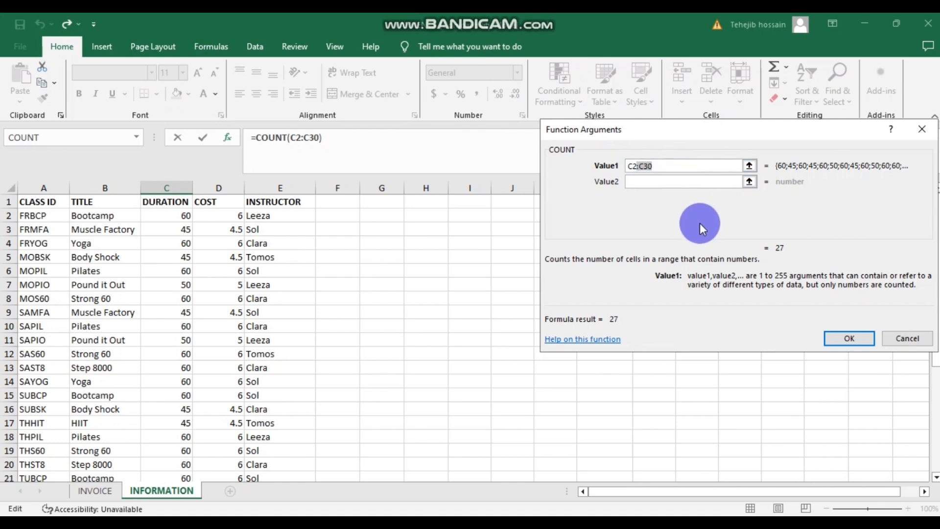
pyautogui.press('BackSpace')
pyautogui.write('"')
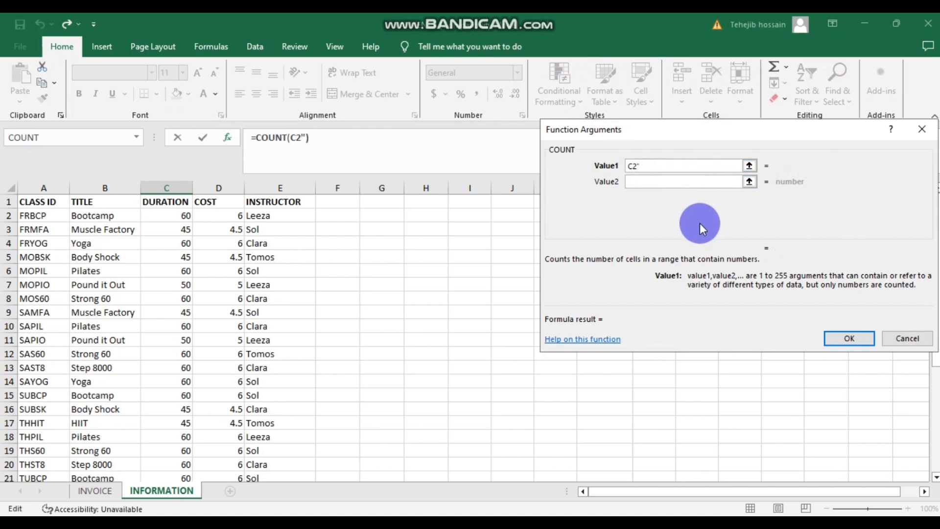
pyautogui.press('BackSpace')
pyautogui.write(':')
pyautogui.scroll(-3, 237, 372)
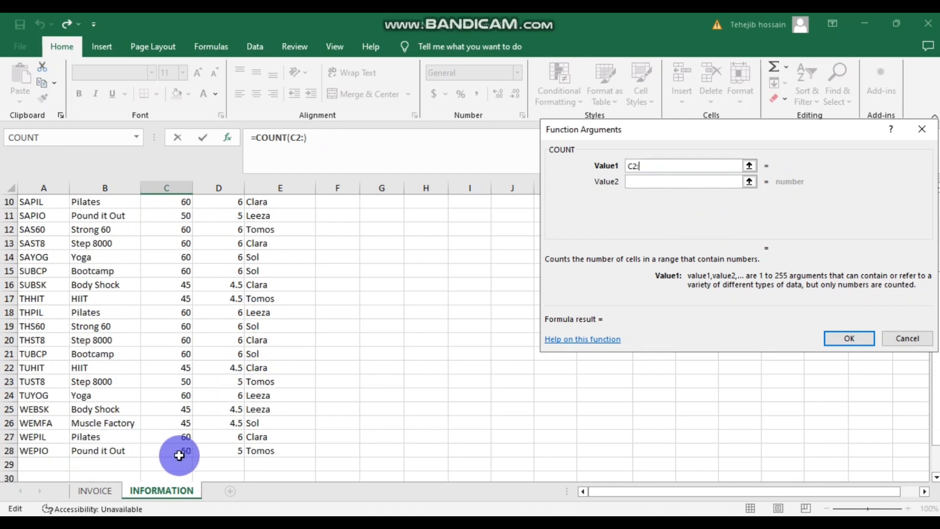
pyautogui.click(179, 455)
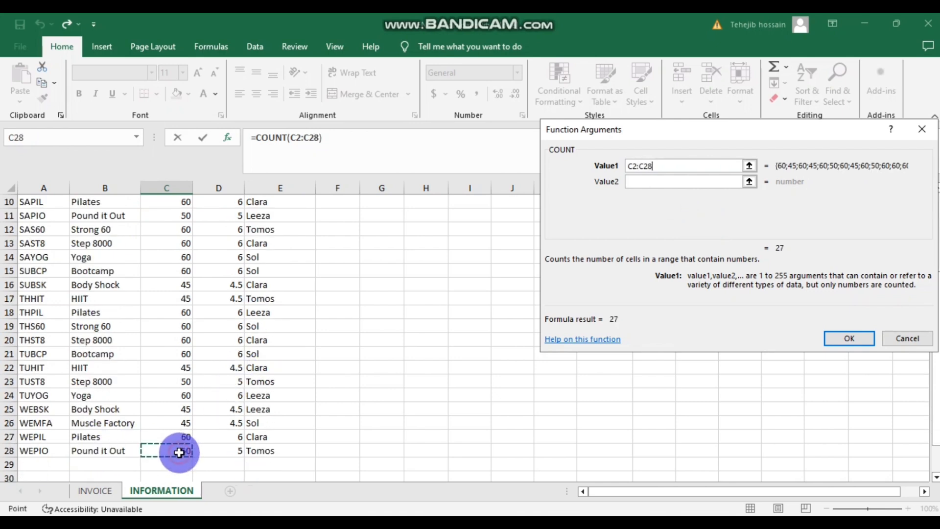
pyautogui.click(851, 341)
pyautogui.scroll(2, 361, 401)
pyautogui.scroll(-2, 361, 401)
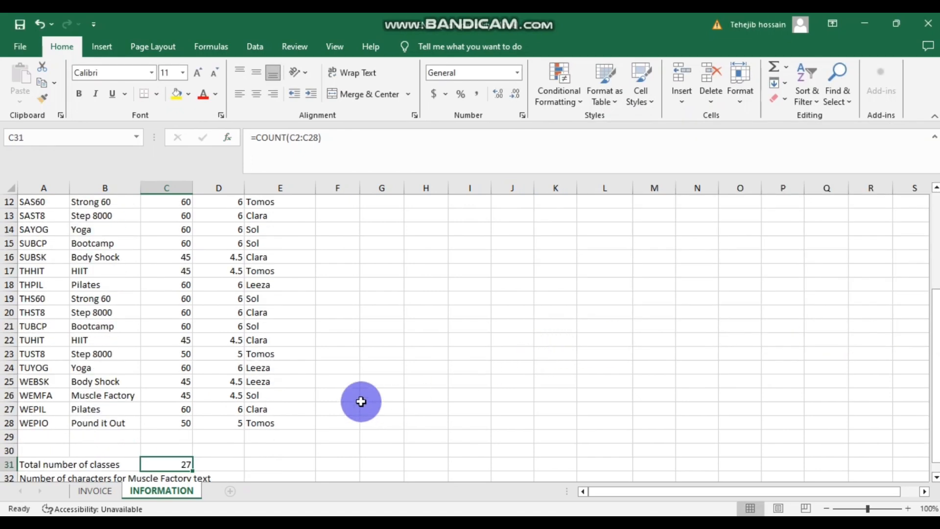
pyautogui.scroll(-3, 361, 400)
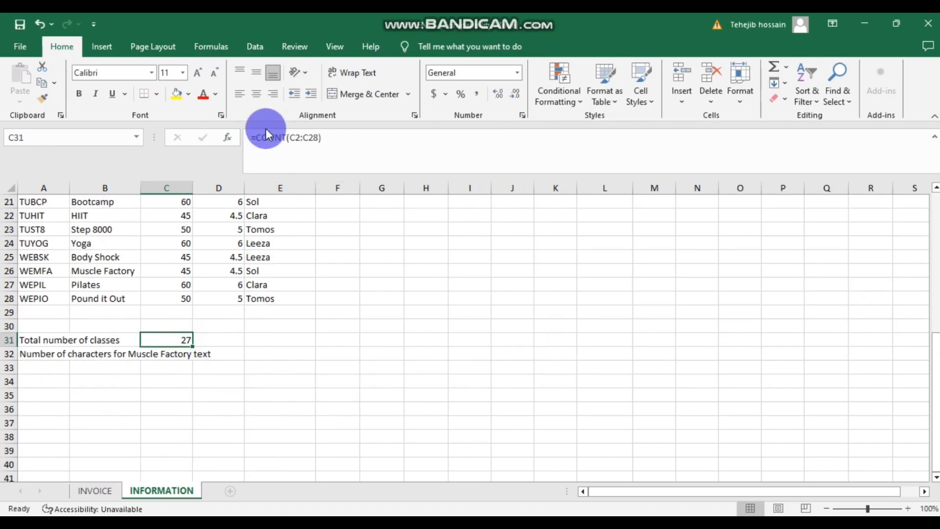
pyautogui.moveTo(415, 514)
pyautogui.click(424, 473)
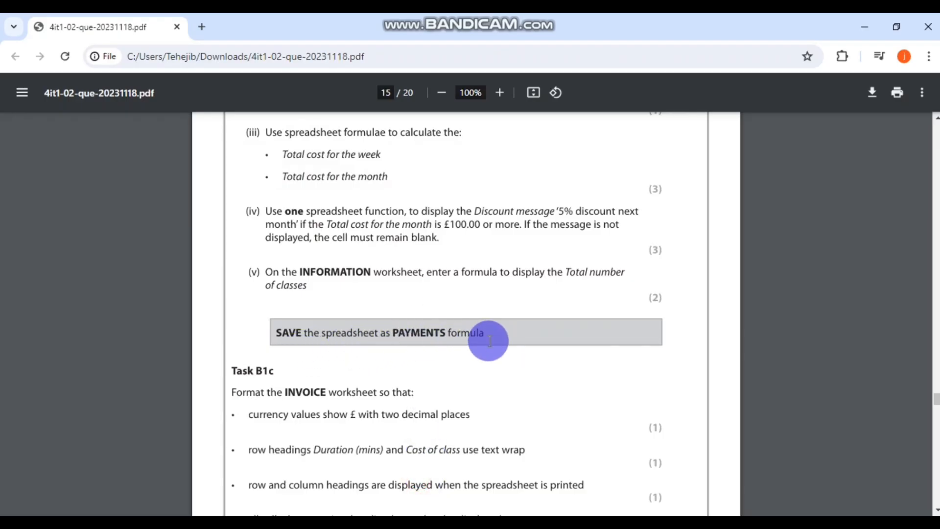
pyautogui.hotkey('alt', 'Tab')
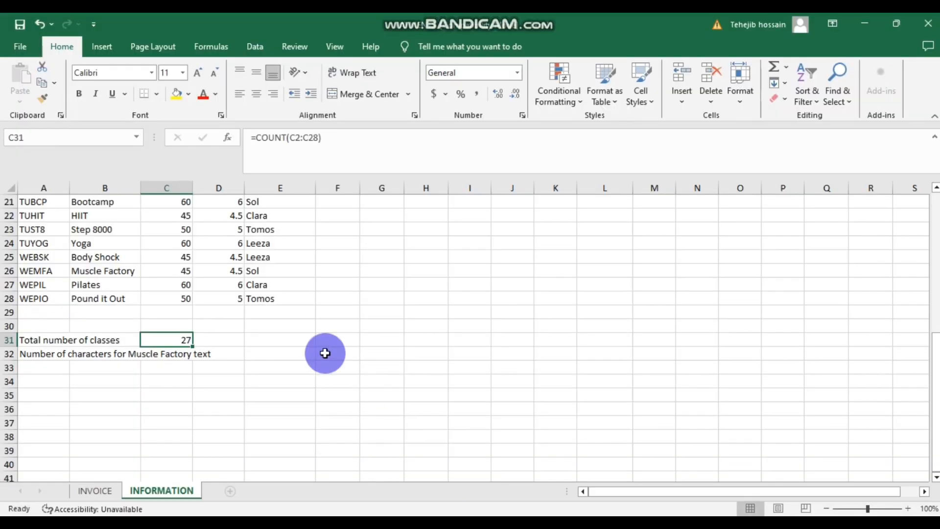
# - Start Save As and create a new folder named Excel inside the working folder
pyautogui.click(20, 49)
pyautogui.click(44, 262)
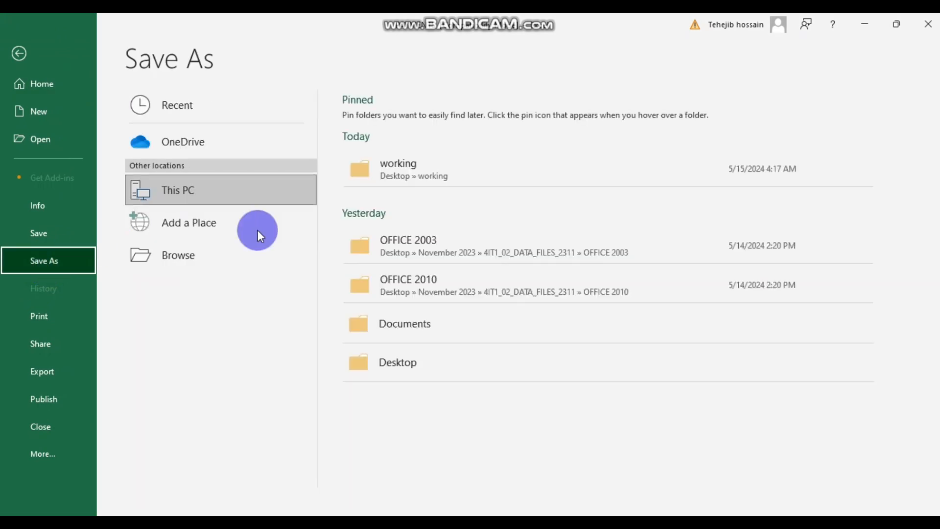
pyautogui.click(419, 165)
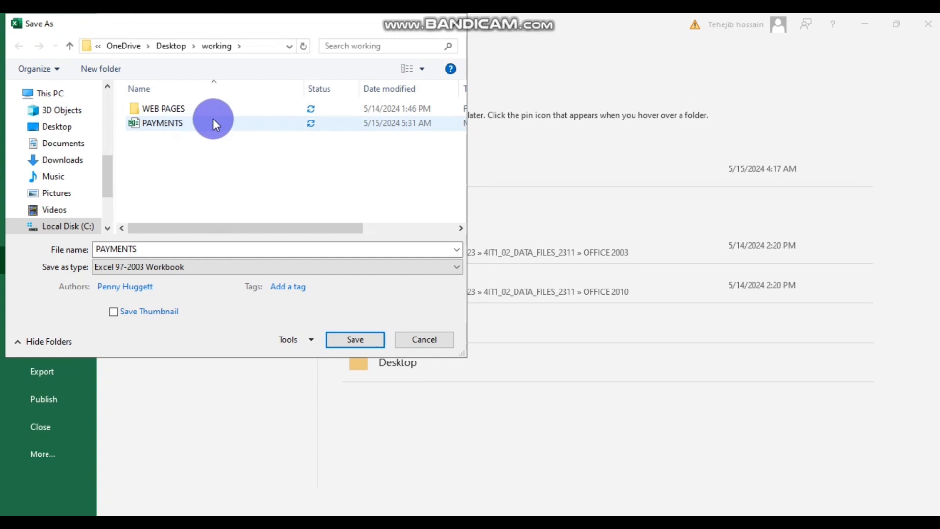
pyautogui.rightClick(163, 160)
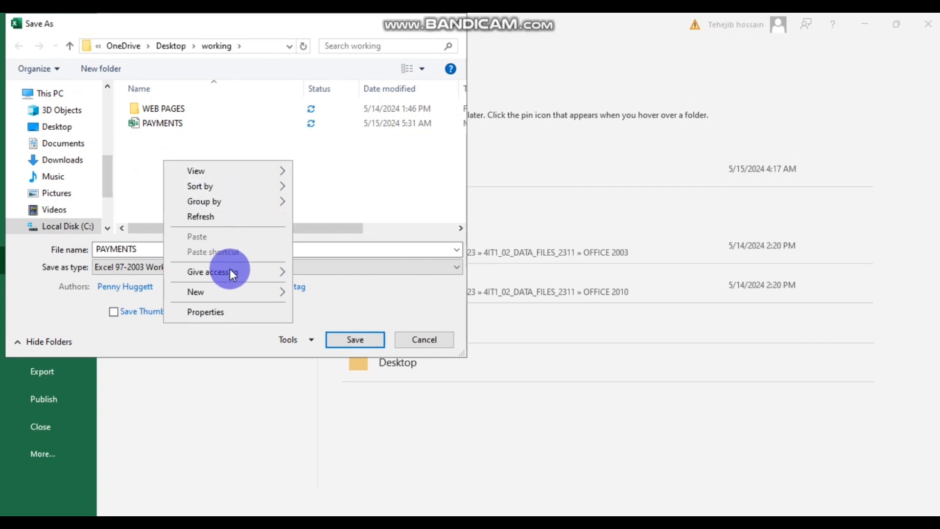
pyautogui.moveTo(213, 293)
pyautogui.click(328, 293)
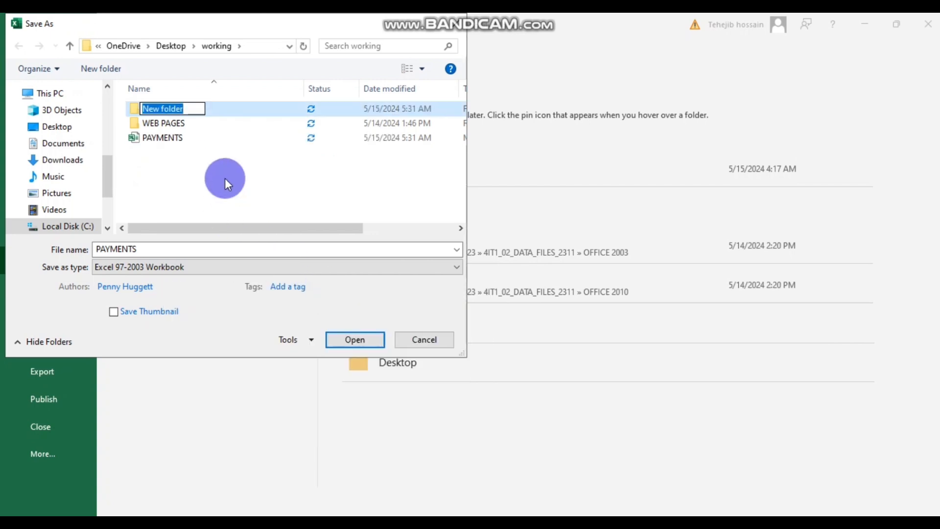
pyautogui.write('Excel')
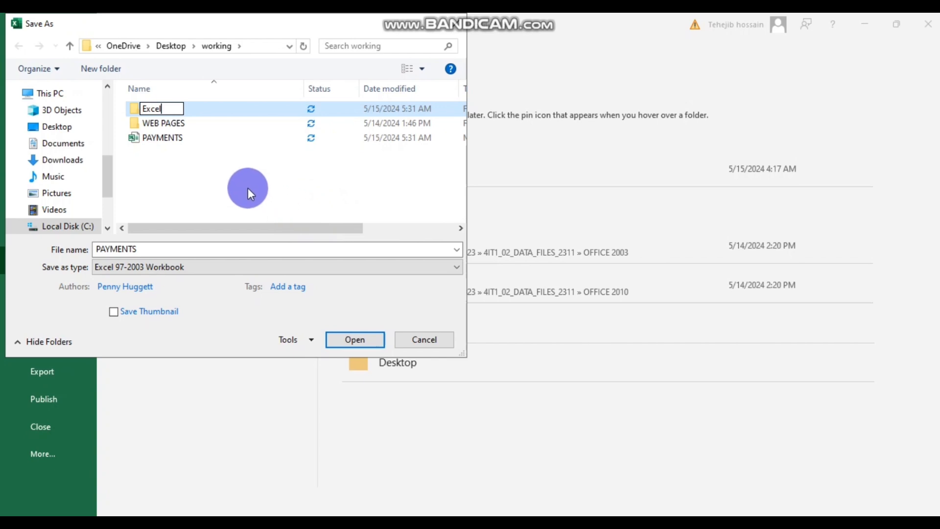
pyautogui.click(224, 184)
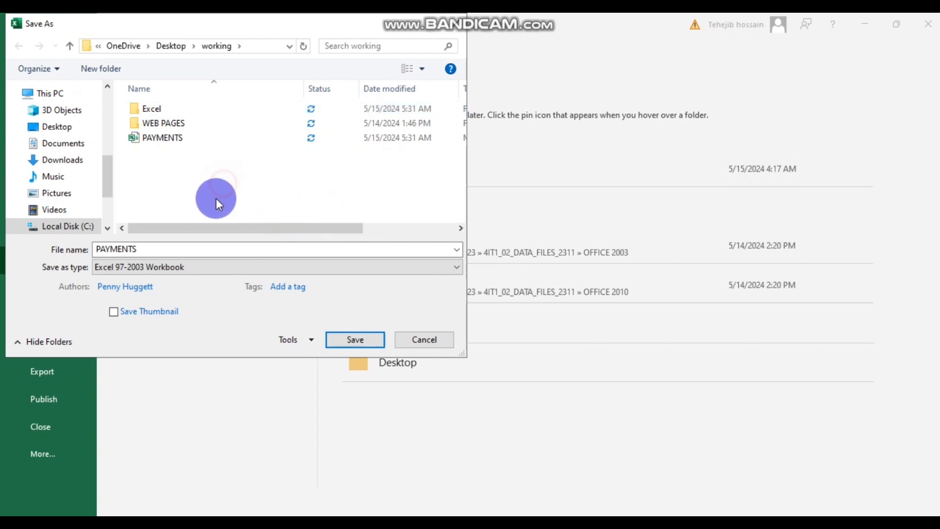
pyautogui.click(159, 108)
pyautogui.doubleClick(160, 108)
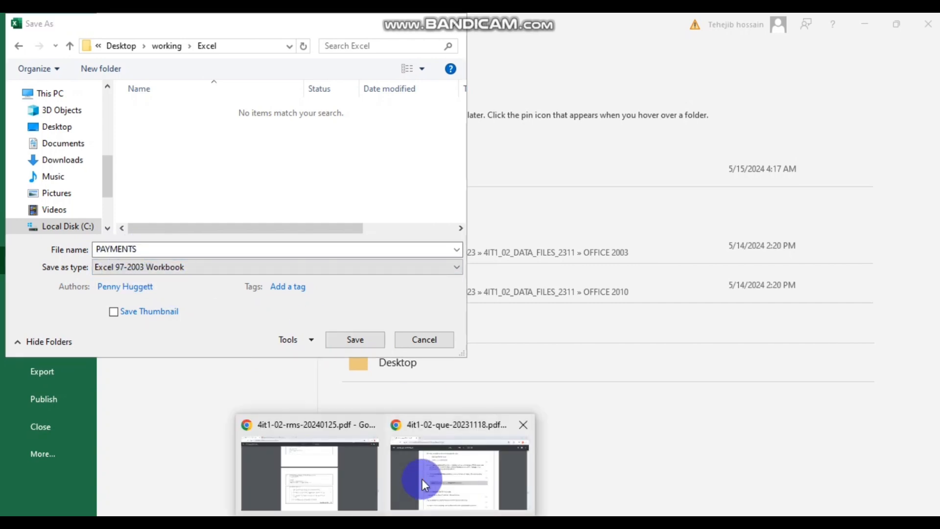
# - Check the required name in the PDF and save the workbook as PAYMENTS formula
pyautogui.click(420, 478)
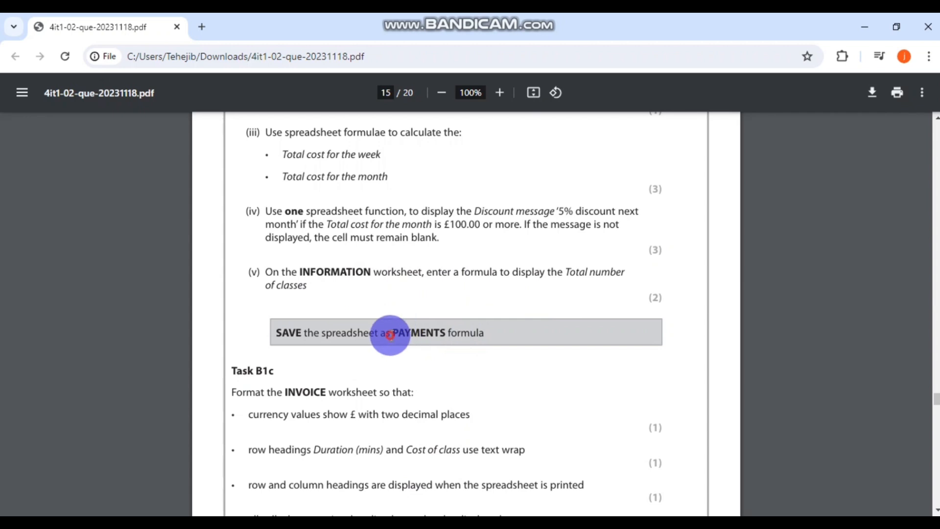
pyautogui.moveTo(390, 335); pyautogui.dragTo(485, 333)
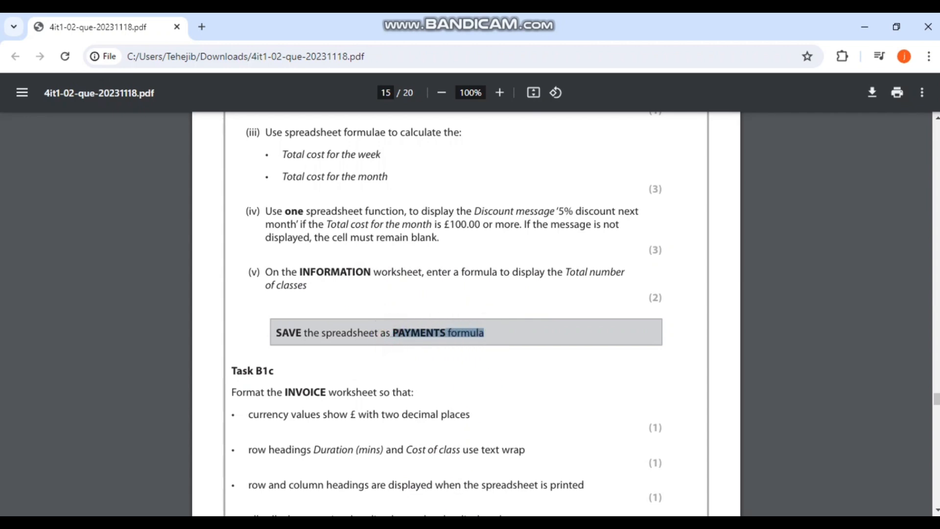
pyautogui.click(375, 524)
pyautogui.click(130, 250)
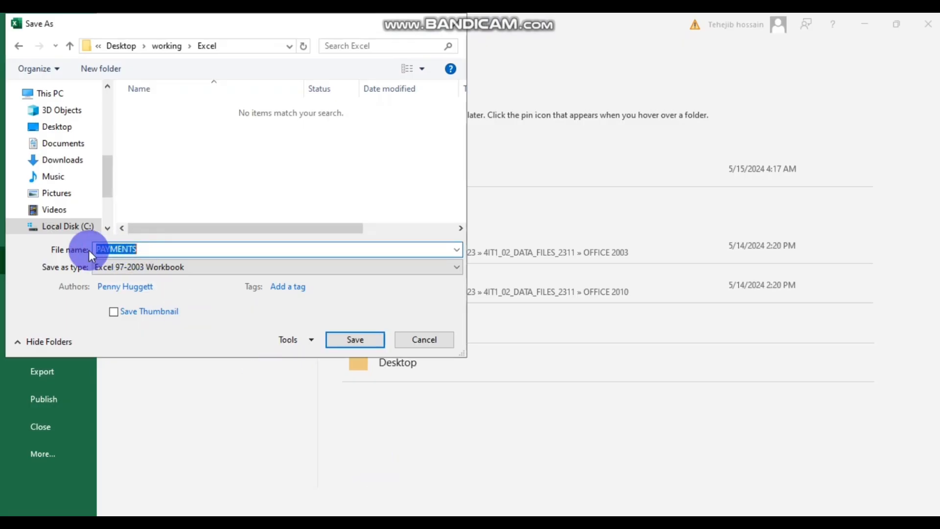
pyautogui.click(347, 339)
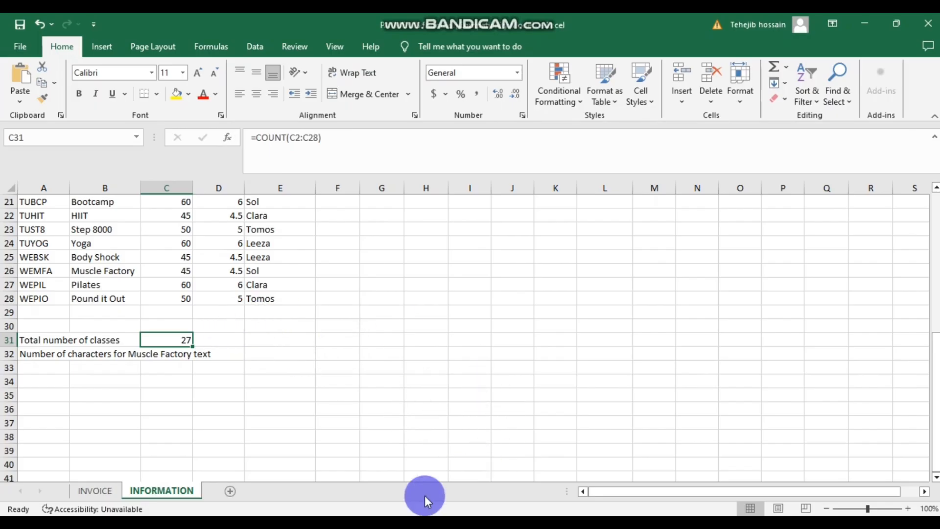
# - Open working\Excel in File Explorer to confirm PAYMENTS formula was saved there
pyautogui.click(858, 16)
pyautogui.click(859, 17)
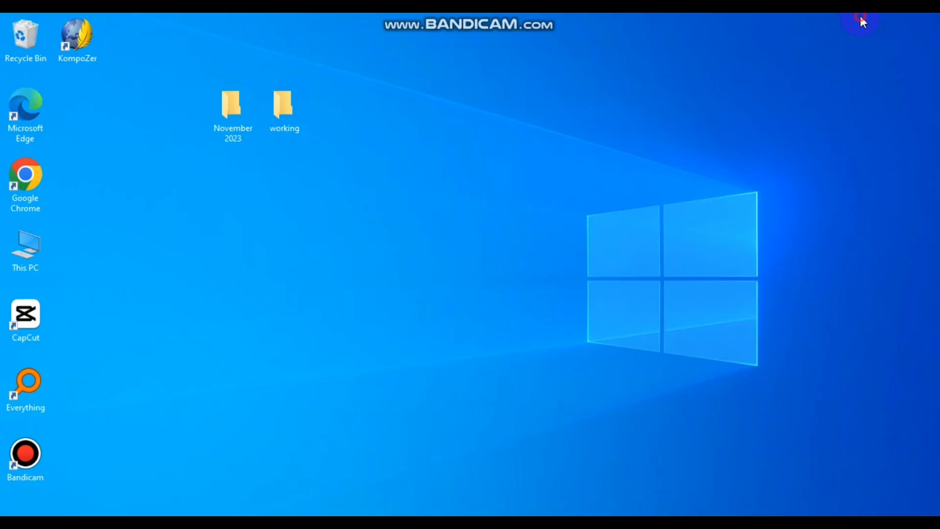
pyautogui.doubleClick(283, 113)
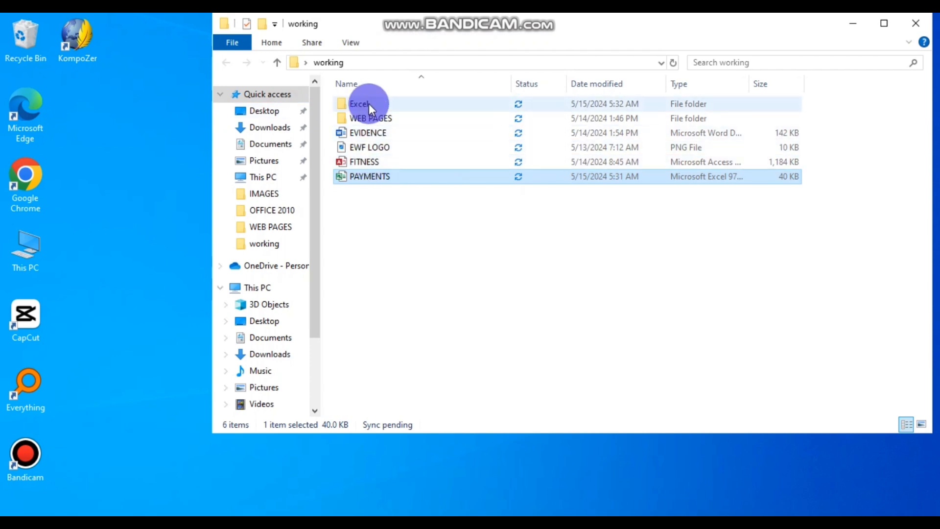
pyautogui.click(369, 105)
pyautogui.doubleClick(369, 106)
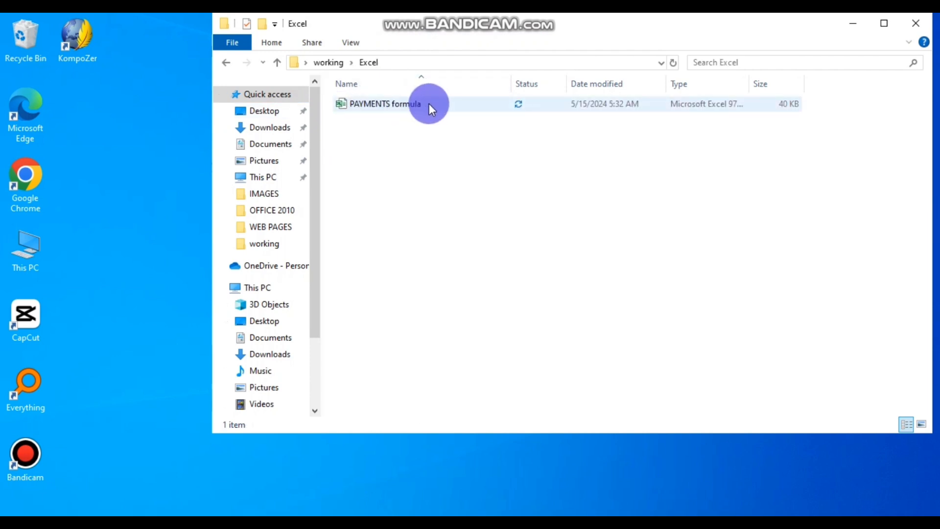
pyautogui.click(850, 24)
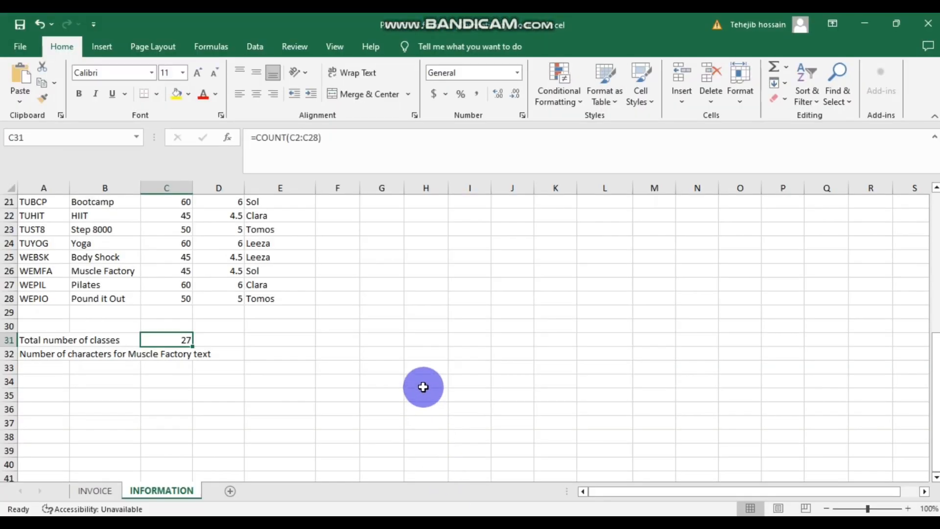
pyautogui.scroll(4, 423, 386)
pyautogui.scroll(-8, 423, 387)
pyautogui.scroll(6, 423, 387)
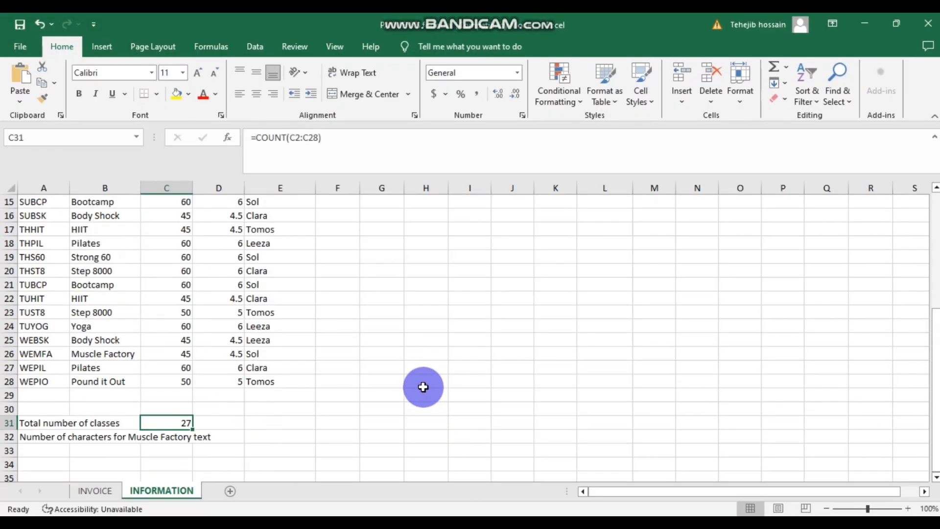
# - Close Excel and reopen the PAYMENTS workbook from the working folder
pyautogui.click(930, 24)
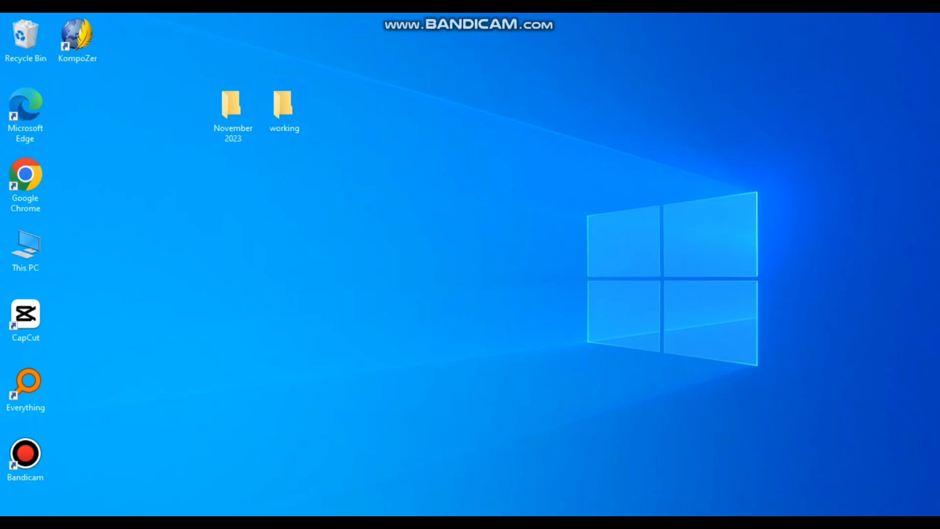
pyautogui.doubleClick(278, 115)
pyautogui.click(358, 245)
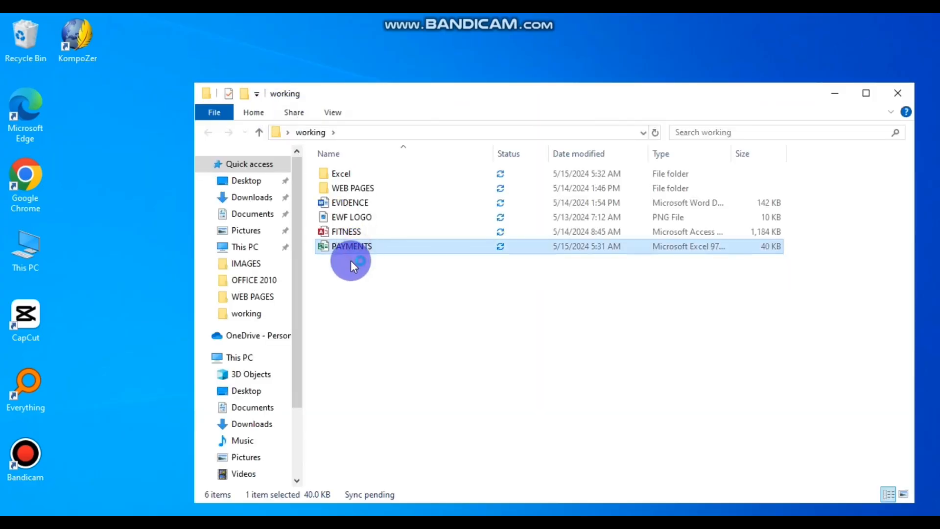
pyautogui.press('Return')
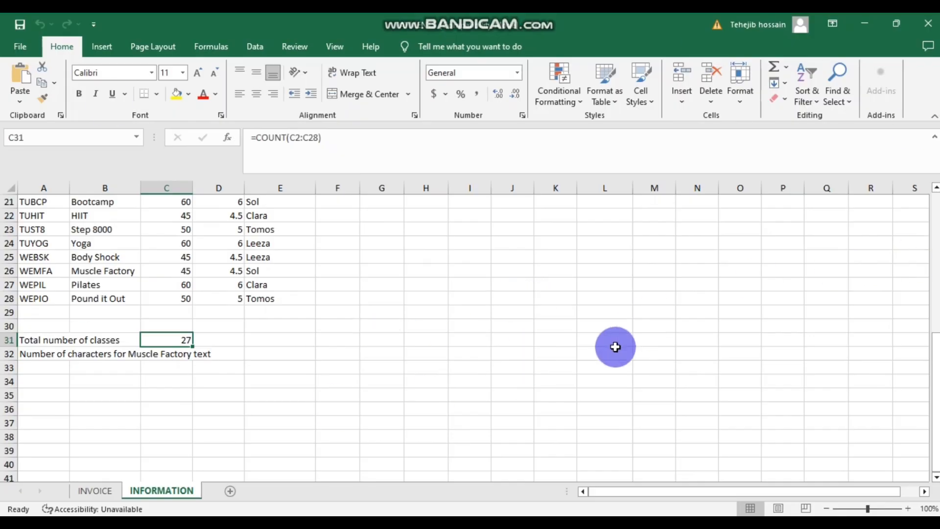
# - Dismiss the genuine Office licence warning banner in Excel
pyautogui.scroll(-1, 539, 332)
pyautogui.scroll(2, 514, 331)
pyautogui.scroll(-9, 514, 331)
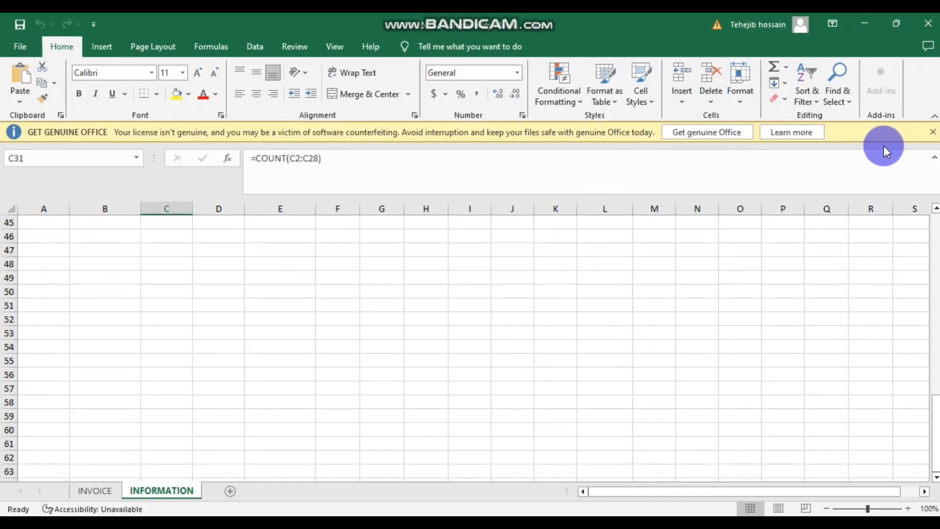
pyautogui.click(931, 133)
pyautogui.scroll(-1, 453, 340)
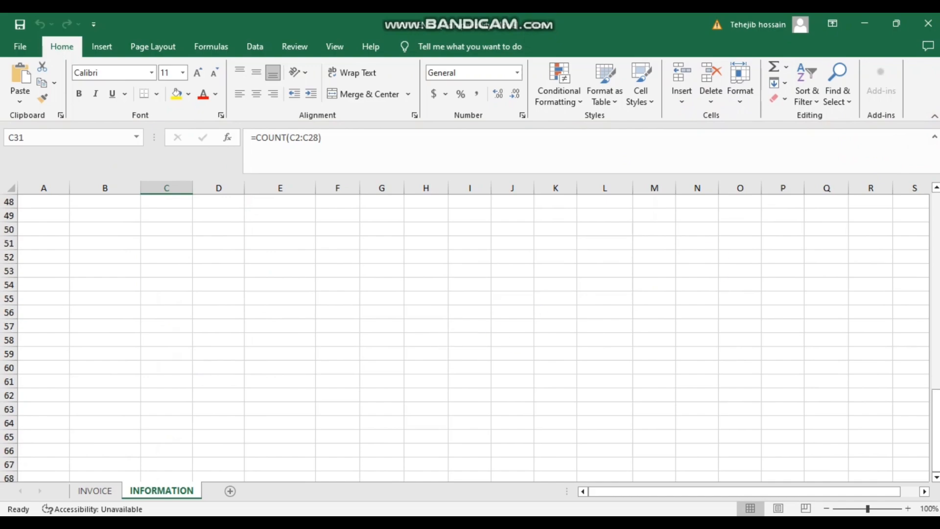
# - Read the Task B1 questions in the PDF, then select C13 on the INVOICE sheet
pyautogui.hotkey('alt', 'Tab')
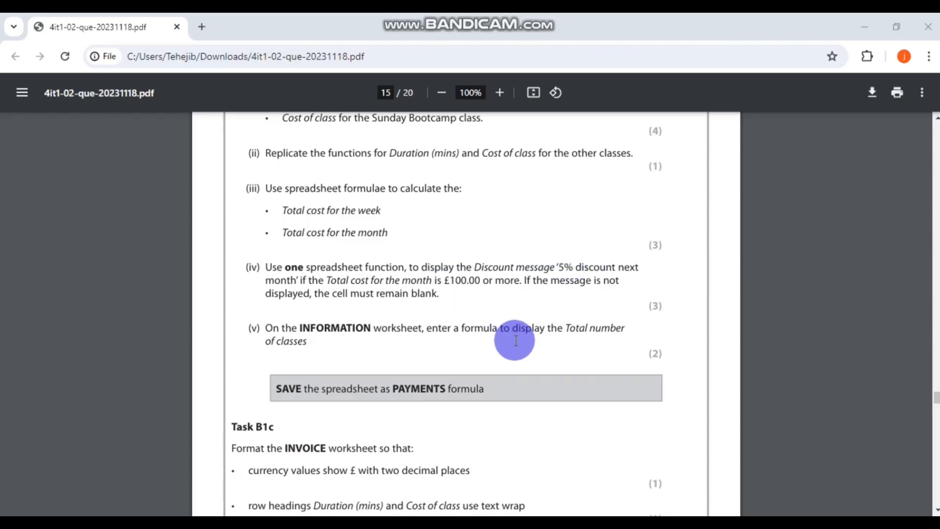
pyautogui.scroll(1, 515, 340)
pyautogui.scroll(-1, 515, 340)
pyautogui.scroll(-1, 384, 439)
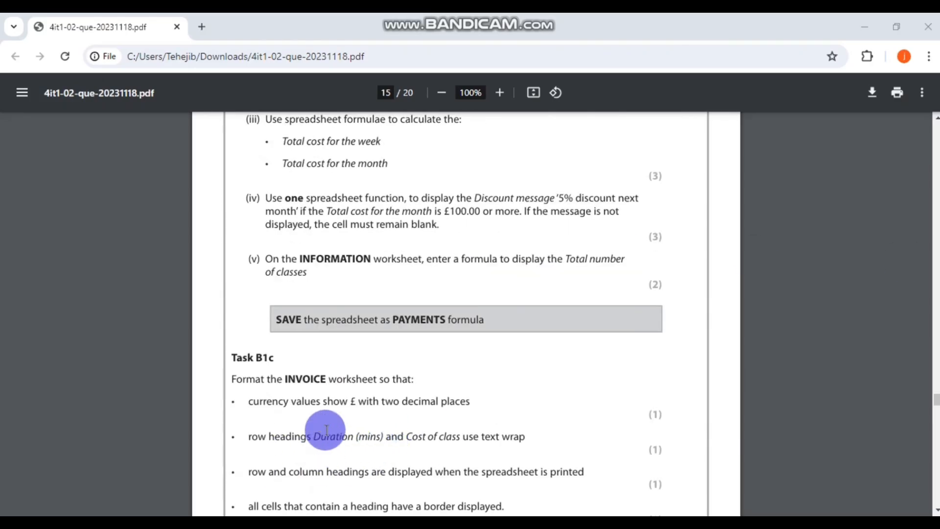
pyautogui.scroll(2, 390, 390)
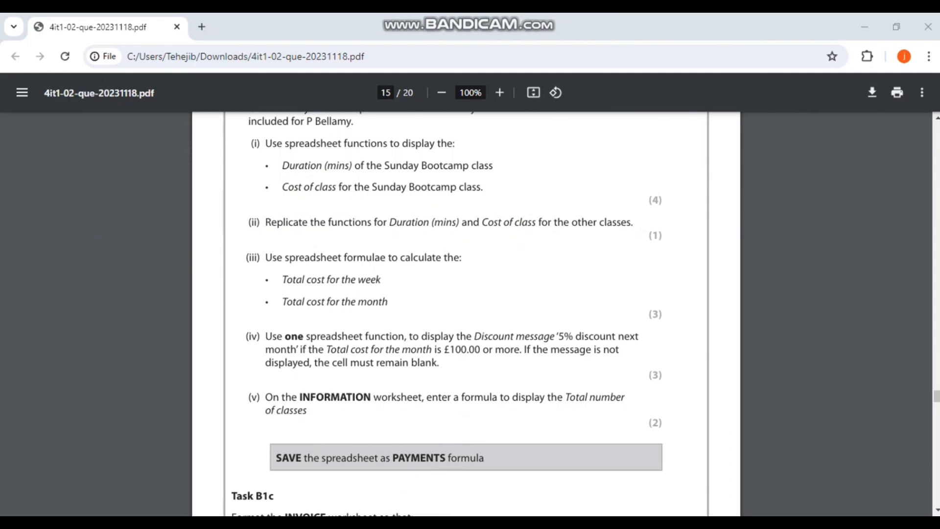
pyautogui.hotkey('alt', 'Tab')
pyautogui.click(463, 369)
pyautogui.click(426, 310)
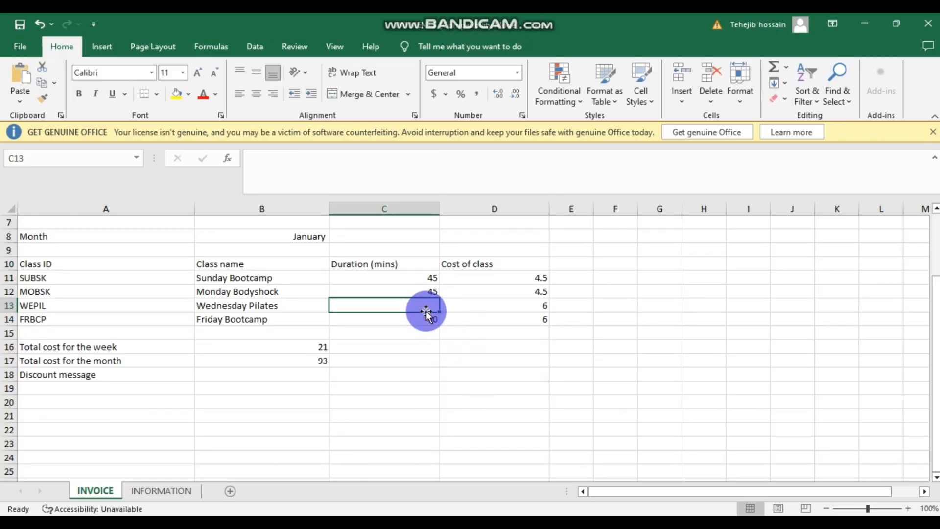
# - Clear C12 and fill C11's duration VLOOKUP down so C11:C14 read 45, 45, 60, 60
pyautogui.click(419, 291)
pyautogui.press('Delete')
pyautogui.click(391, 334)
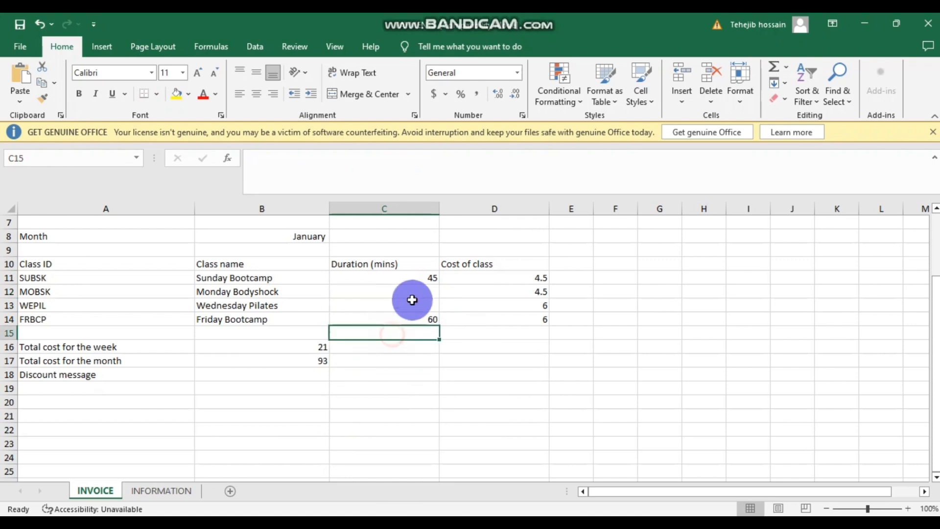
pyautogui.click(419, 279)
pyautogui.moveTo(439, 284); pyautogui.dragTo(438, 310)
pyautogui.click(416, 334)
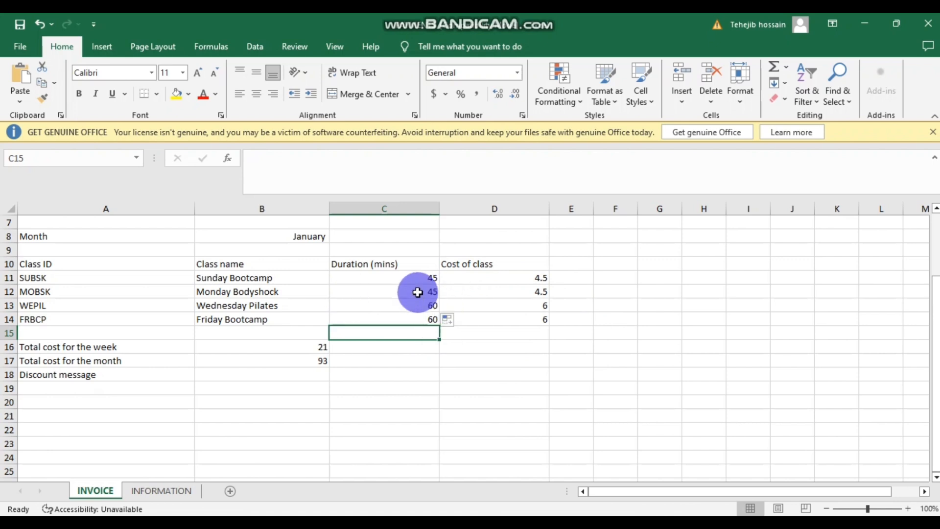
pyautogui.click(473, 346)
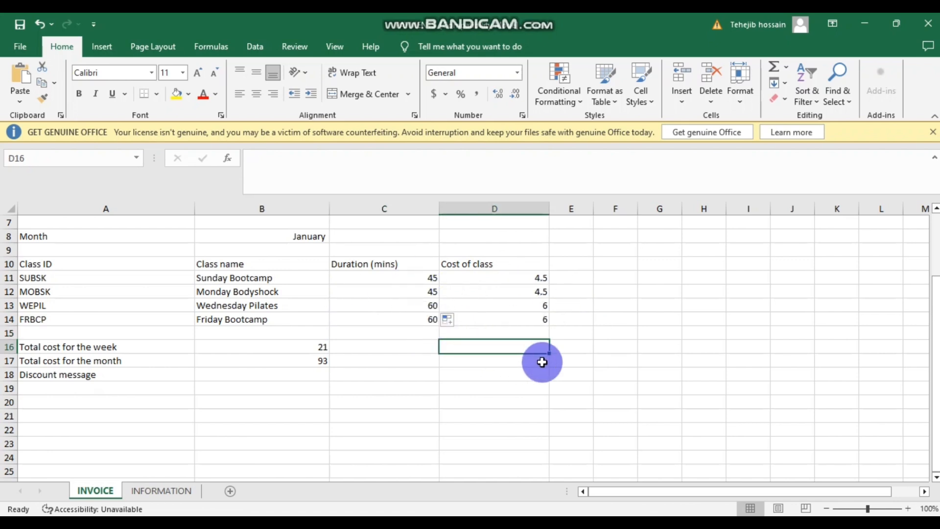
pyautogui.click(385, 523)
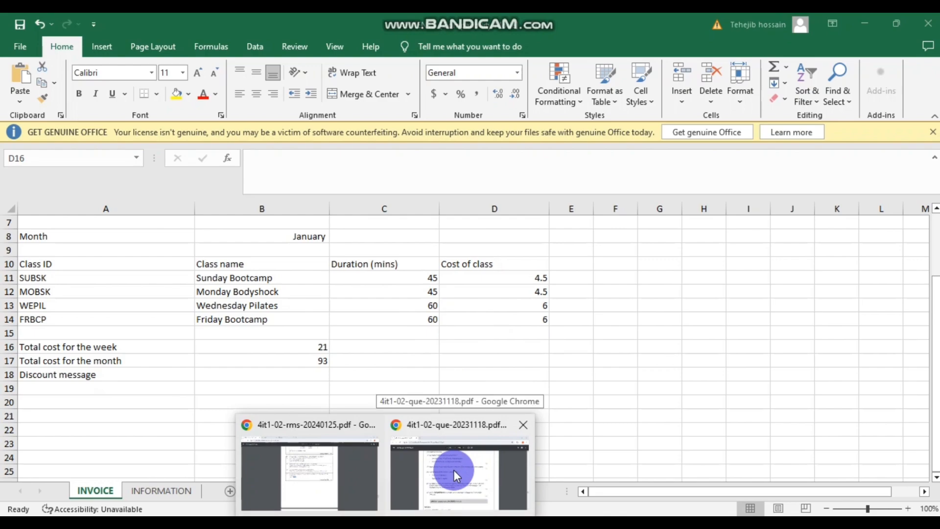
pyautogui.click(428, 475)
# - Read Task B1c's formatting requirements in the PDF, then return to Excel
pyautogui.scroll(-1, 383, 308)
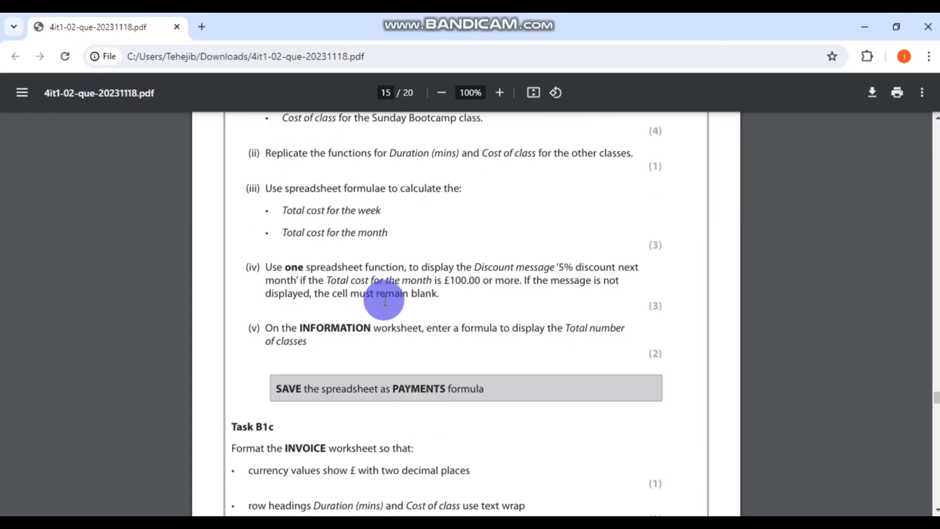
pyautogui.scroll(1, 384, 299)
pyautogui.scroll(-1, 384, 299)
pyautogui.scroll(-4, 372, 299)
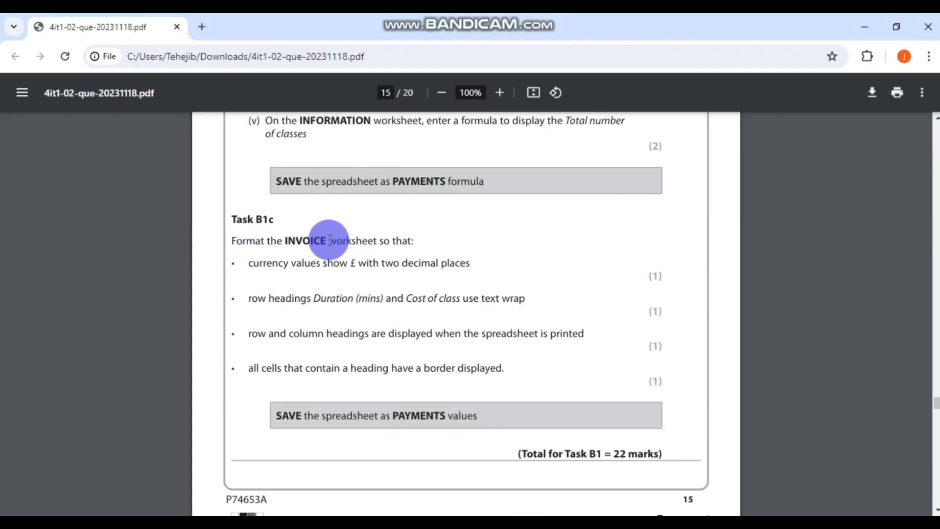
pyautogui.scroll(-1, 441, 269)
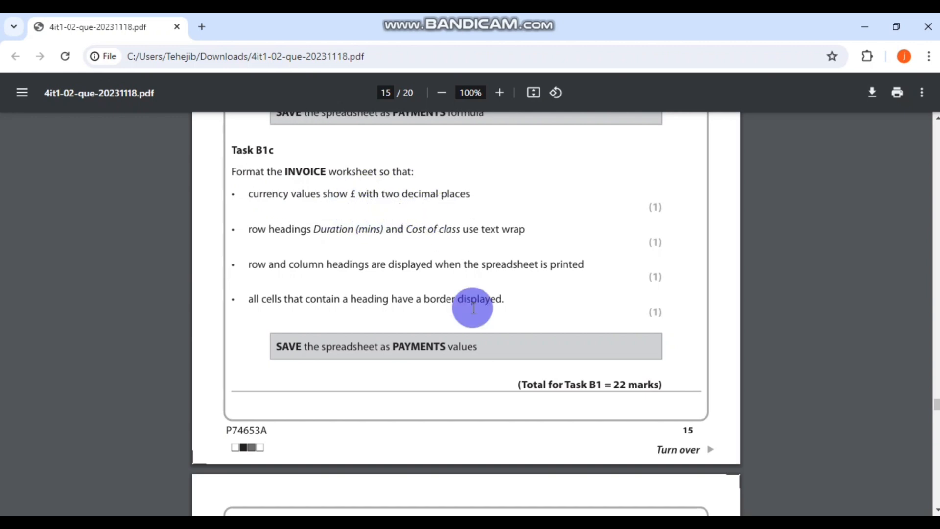
pyautogui.hotkey('alt', 'Tab')
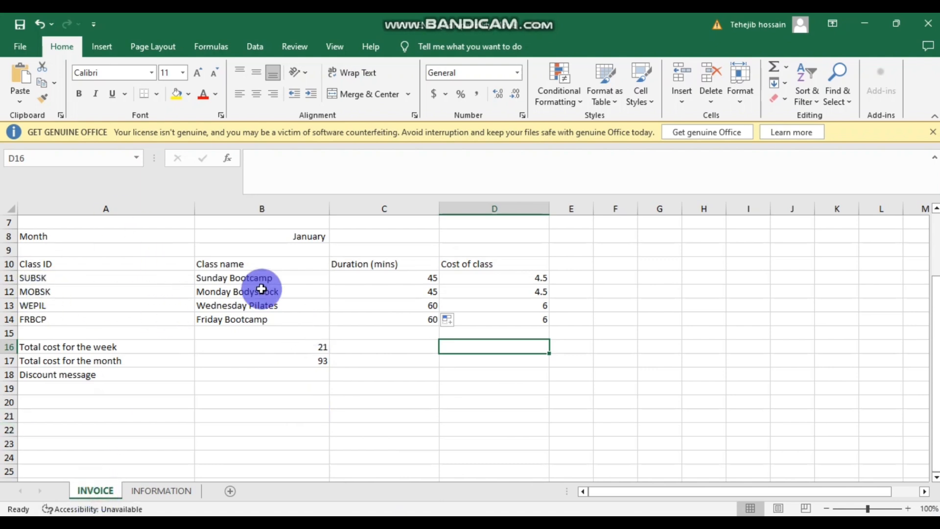
# - Select the Cost of class column D and apply the Currency number format
pyautogui.click(504, 276)
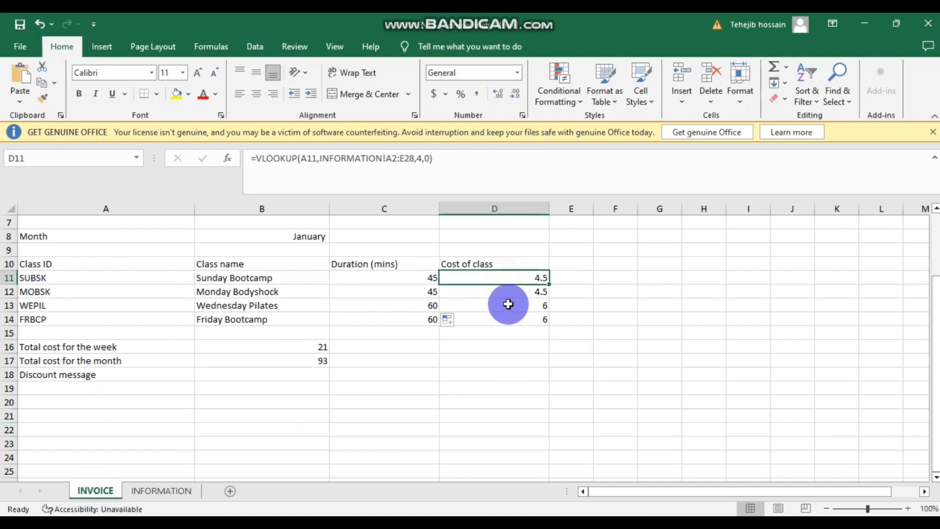
pyautogui.click(527, 203)
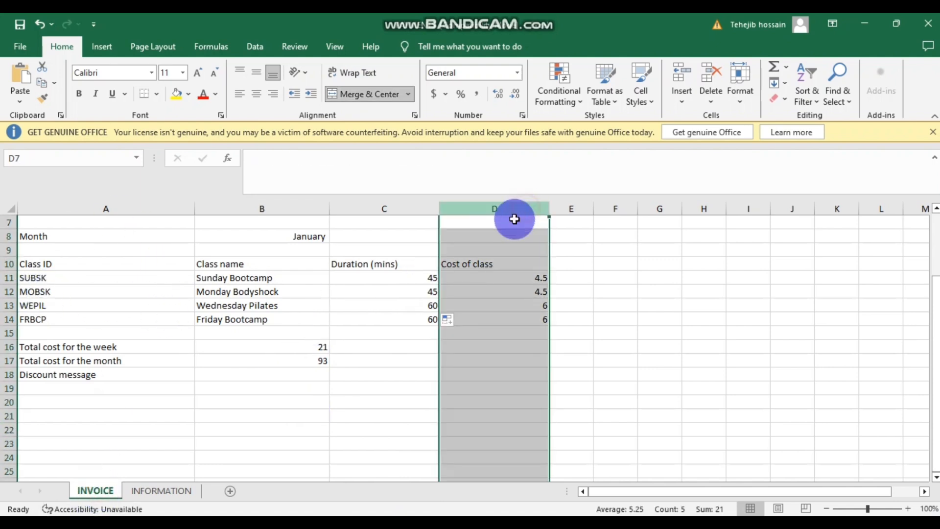
pyautogui.rightClick(518, 254)
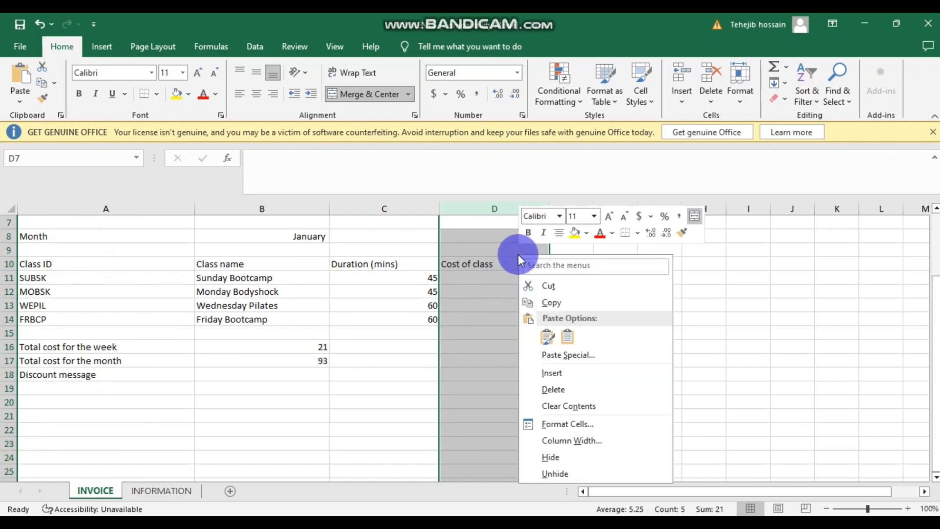
pyautogui.click(563, 425)
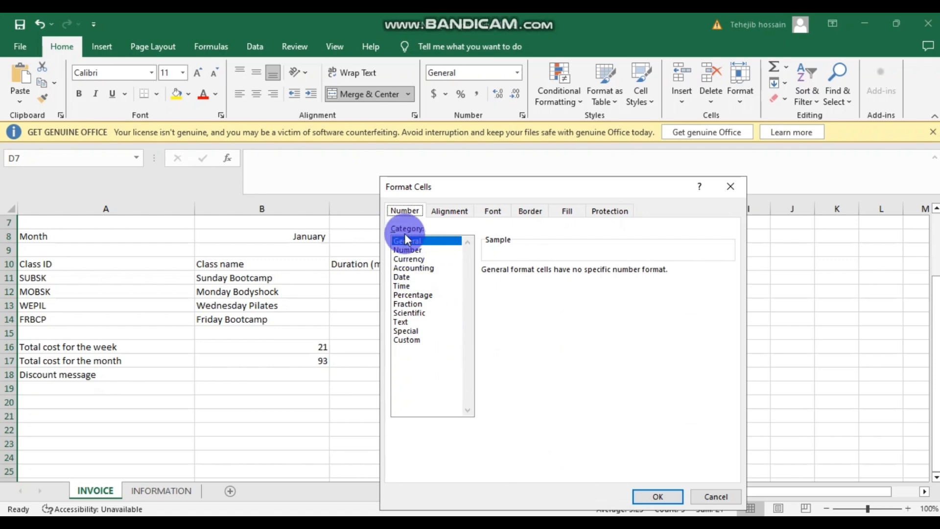
pyautogui.click(410, 258)
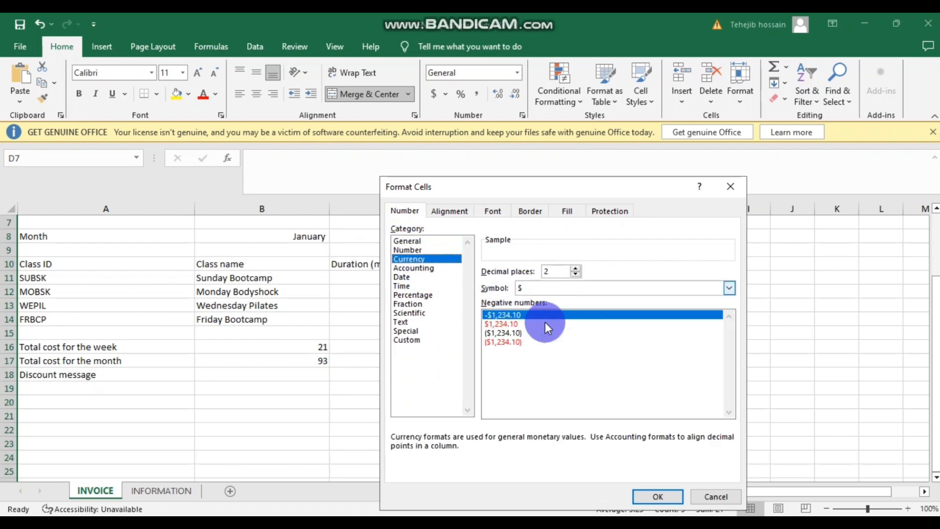
# - Use the £ English (United Kingdom) symbol with two decimal places, showing £4.50 and £6.00
pyautogui.click(728, 288)
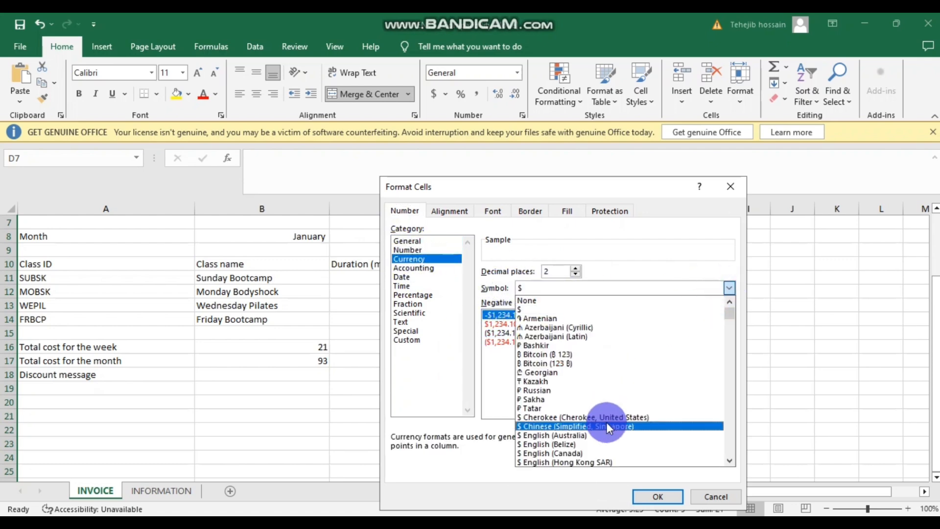
pyautogui.scroll(-10, 635, 399)
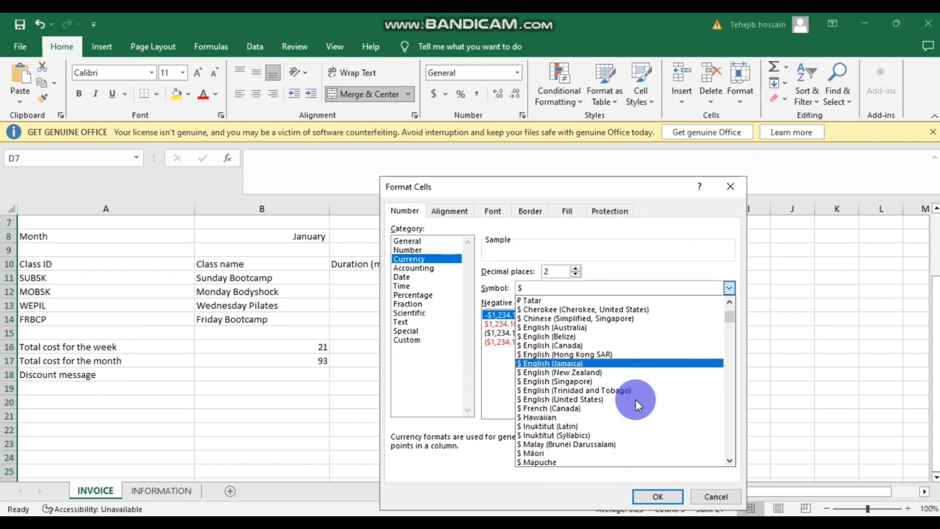
pyautogui.scroll(-4, 636, 399)
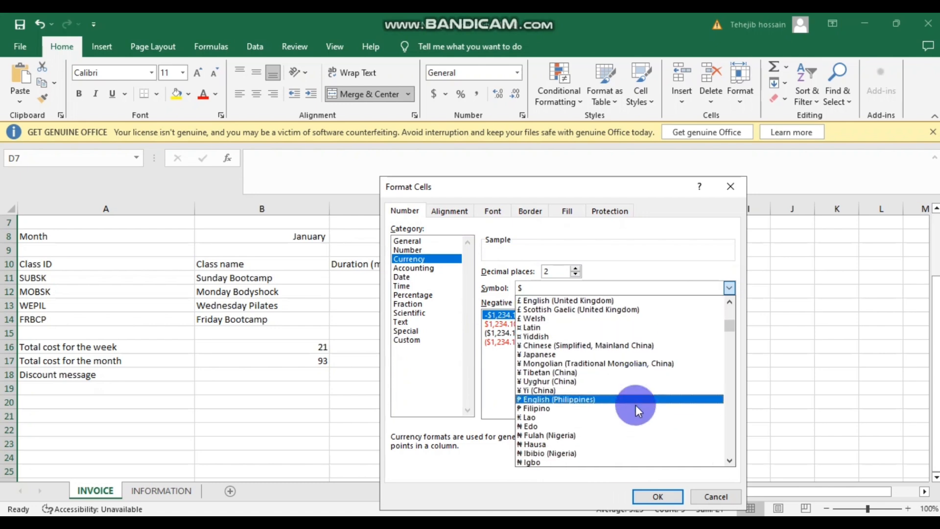
pyautogui.moveTo(727, 324); pyautogui.dragTo(727, 348)
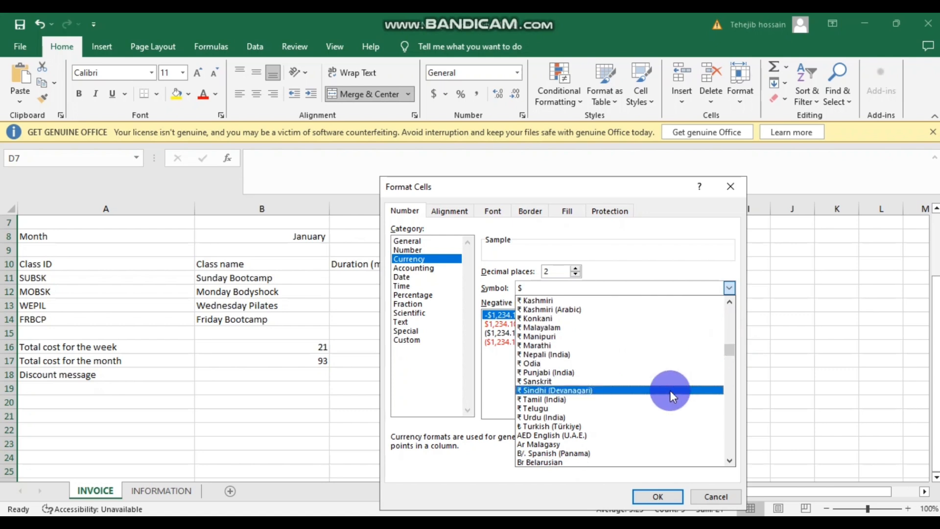
pyautogui.scroll(-10, 670, 390)
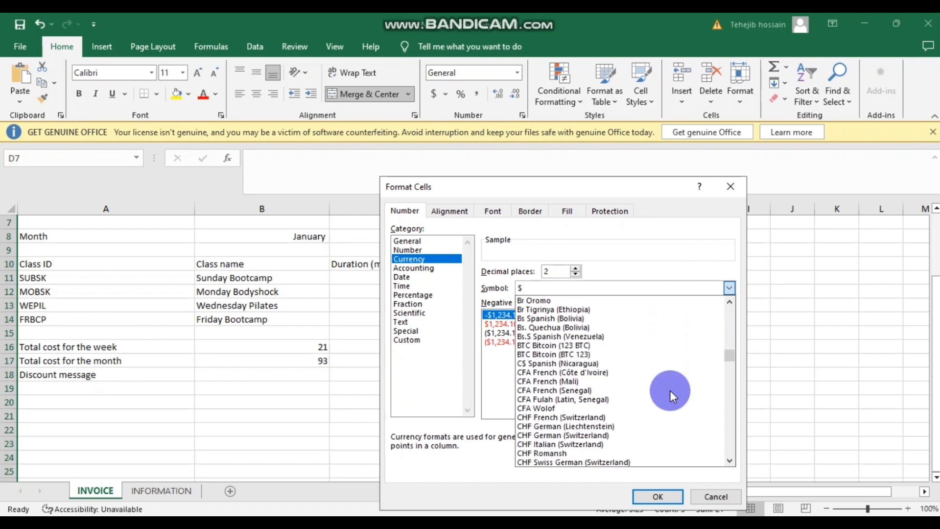
pyautogui.scroll(-10, 670, 389)
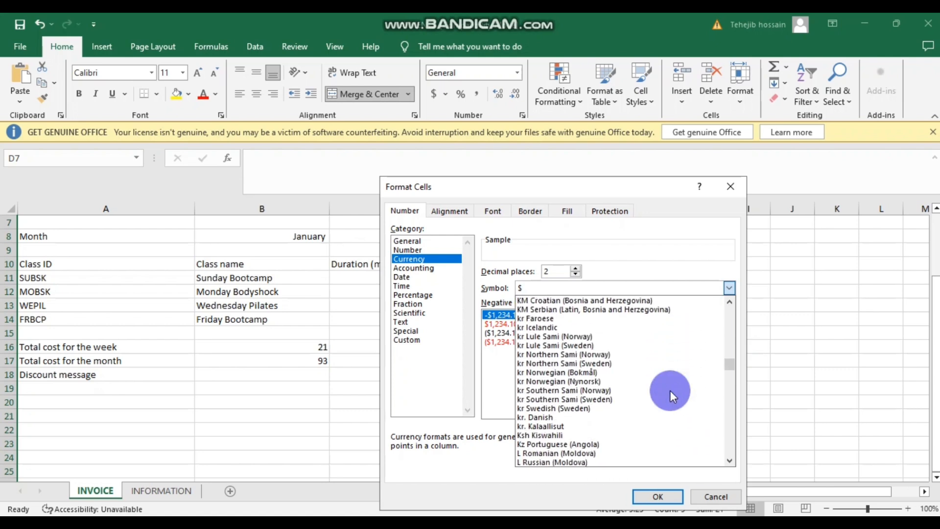
pyautogui.scroll(-16, 670, 389)
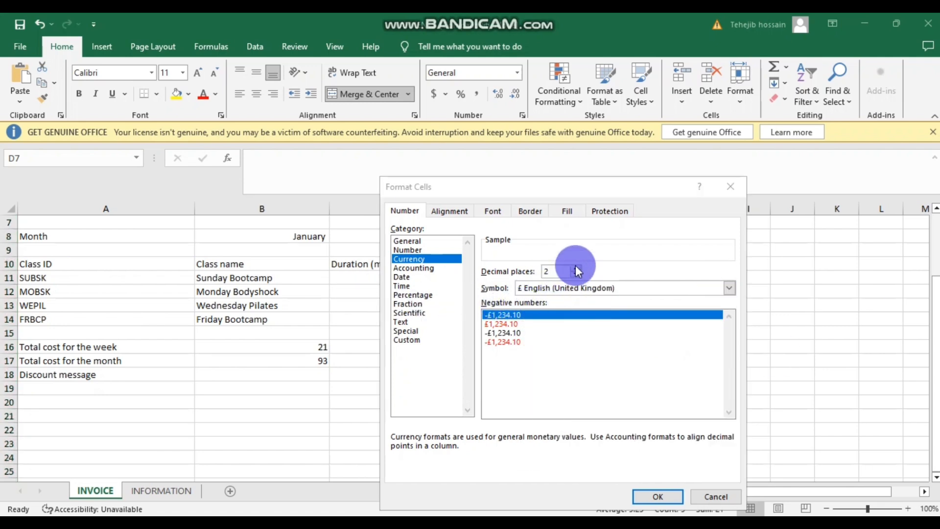
pyautogui.click(576, 269)
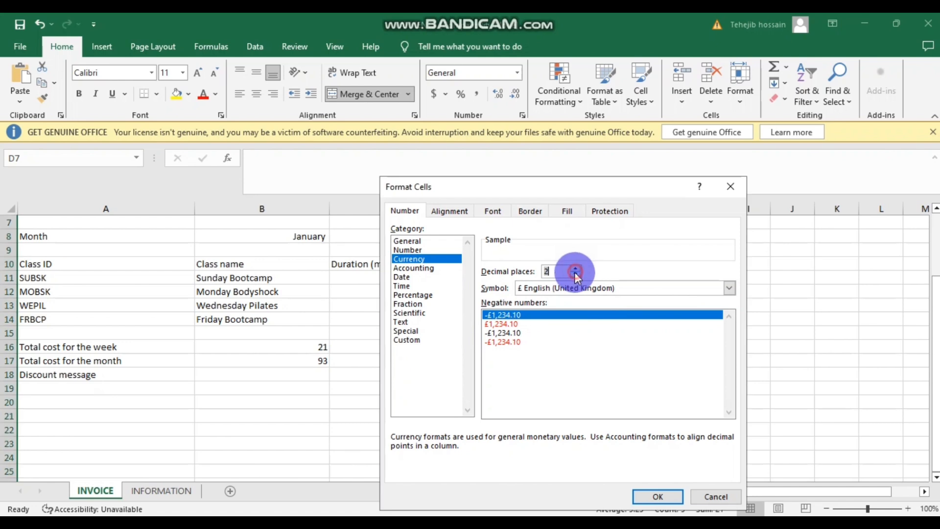
pyautogui.click(664, 498)
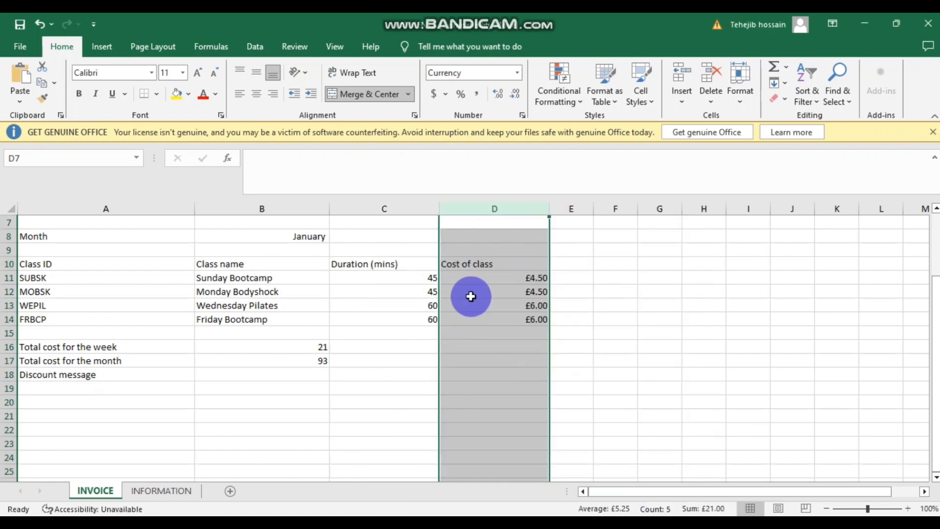
pyautogui.click(642, 344)
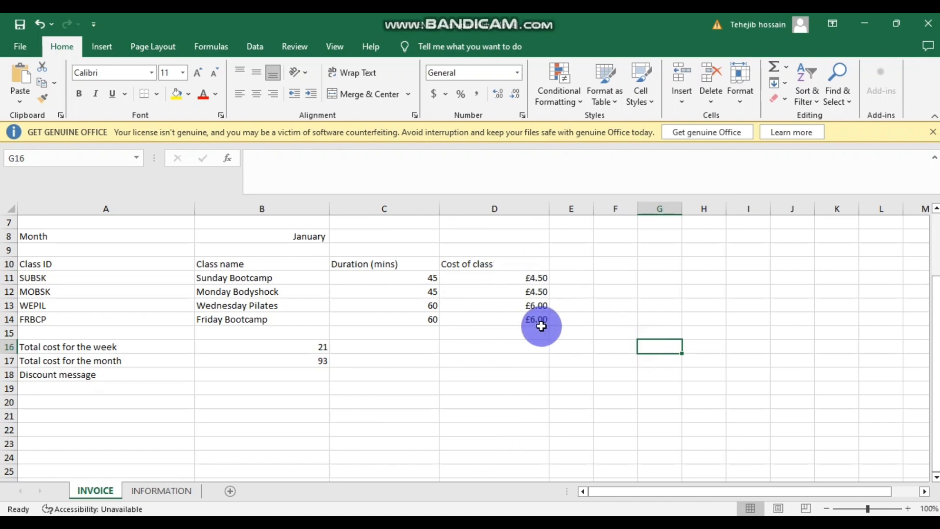
pyautogui.moveTo(398, 504)
pyautogui.click(426, 472)
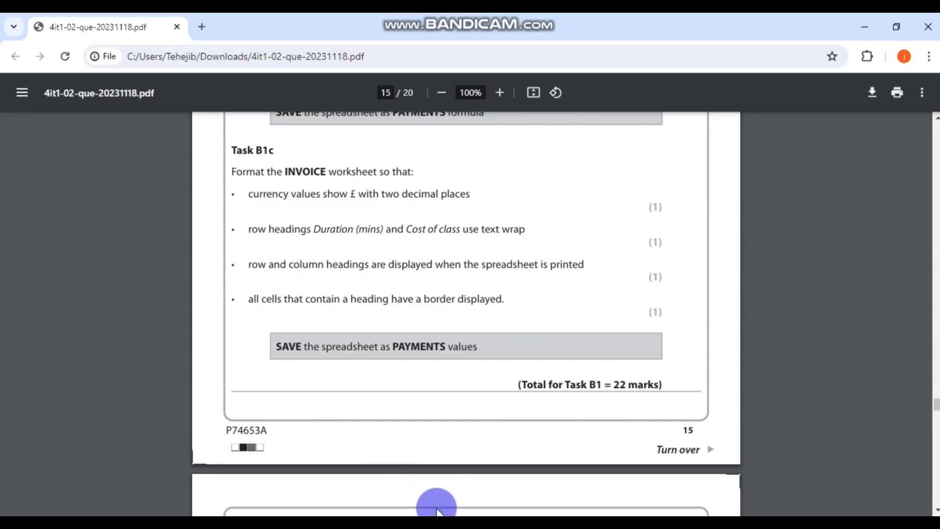
pyautogui.hotkey('alt', 'Tab')
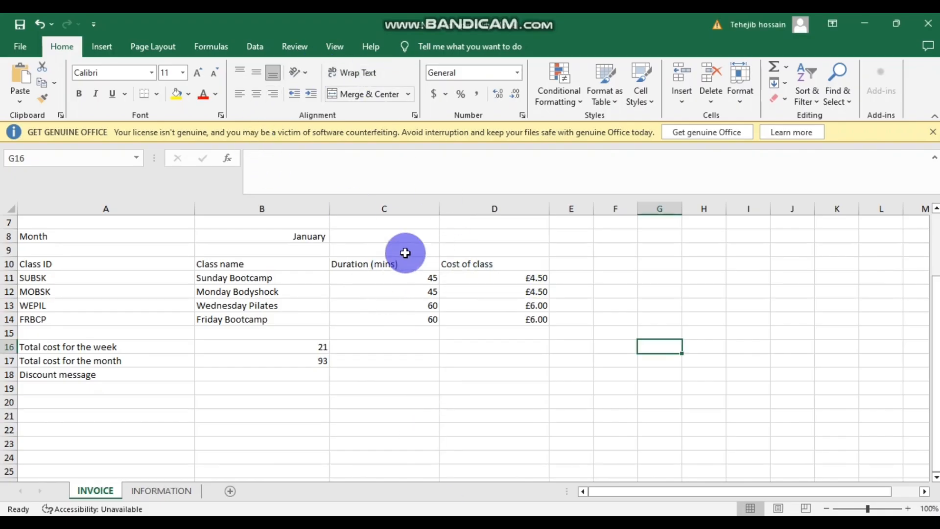
pyautogui.click(408, 259)
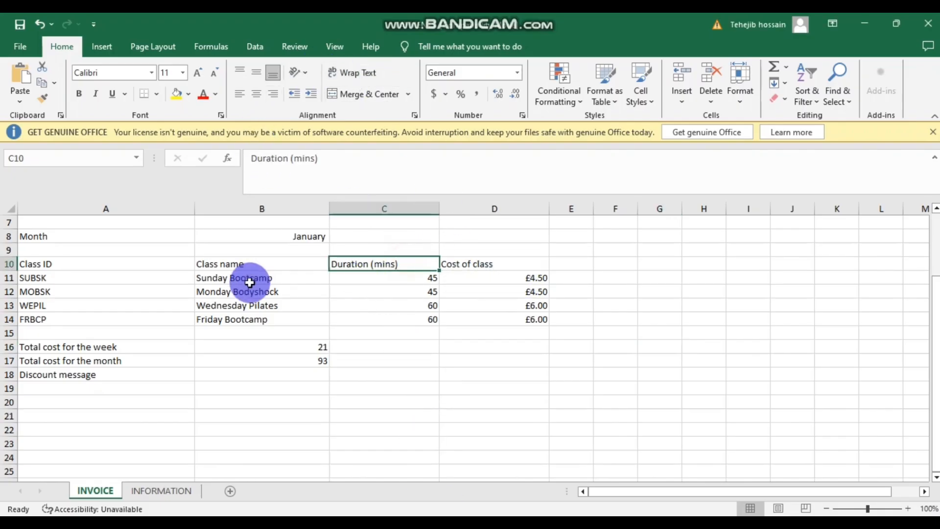
# - Wrap the Duration (mins) heading, narrow columns C and D, and heighten row 10
pyautogui.click(357, 74)
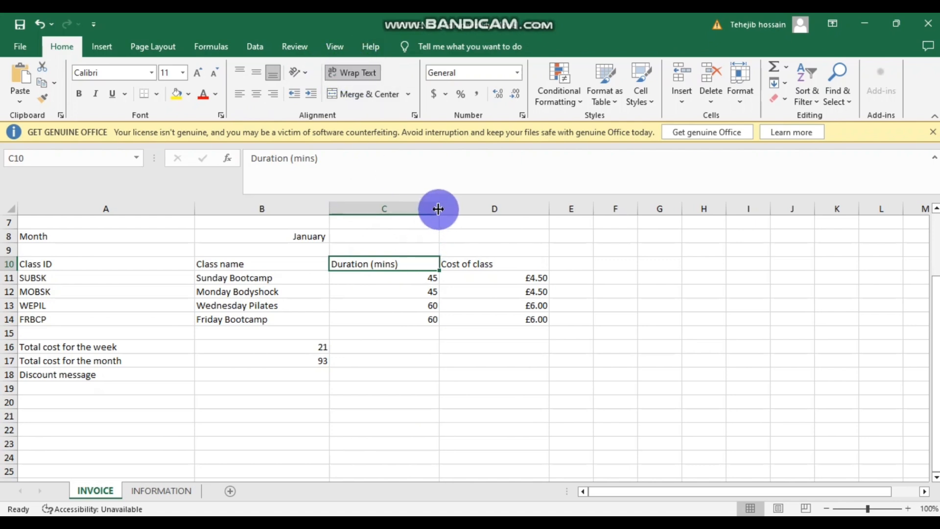
pyautogui.moveTo(437, 209); pyautogui.dragTo(383, 208)
pyautogui.moveTo(373, 269); pyautogui.dragTo(371, 265)
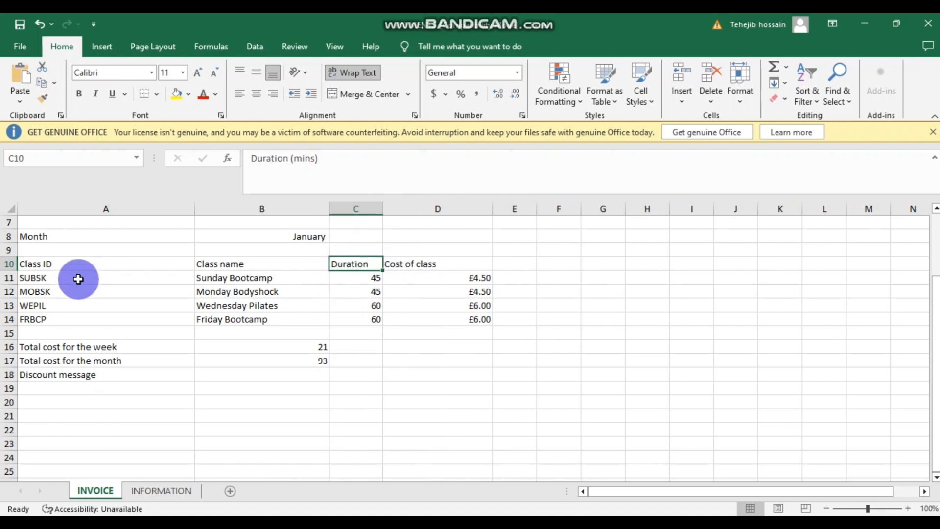
pyautogui.moveTo(13, 270); pyautogui.dragTo(11, 286)
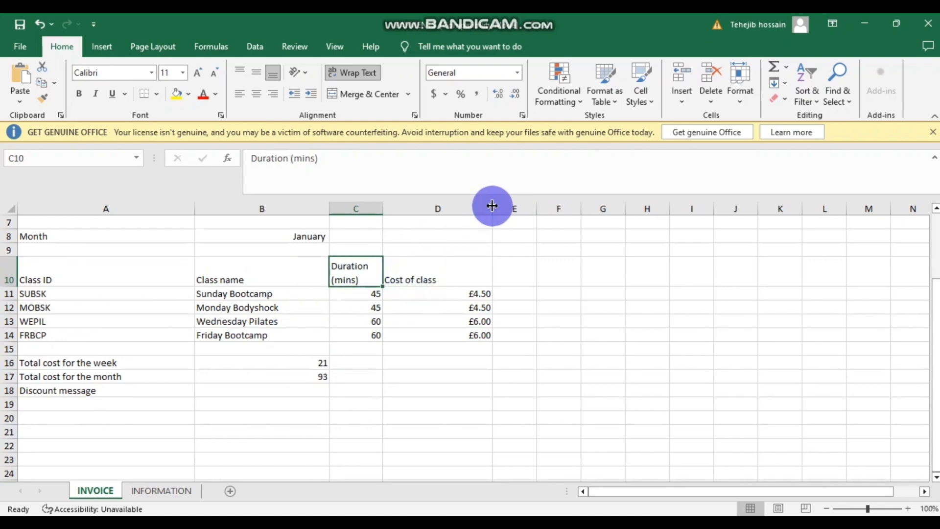
pyautogui.moveTo(492, 207); pyautogui.dragTo(428, 209)
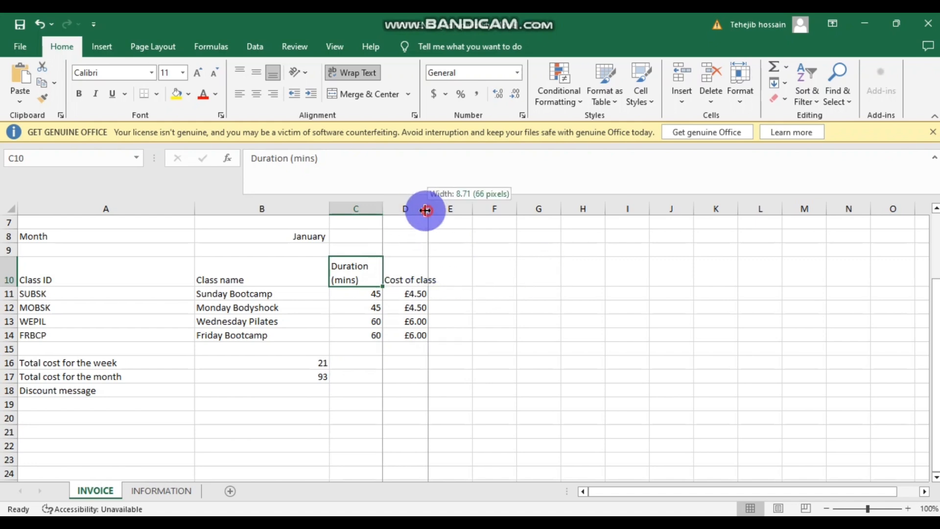
pyautogui.moveTo(426, 210); pyautogui.dragTo(420, 210)
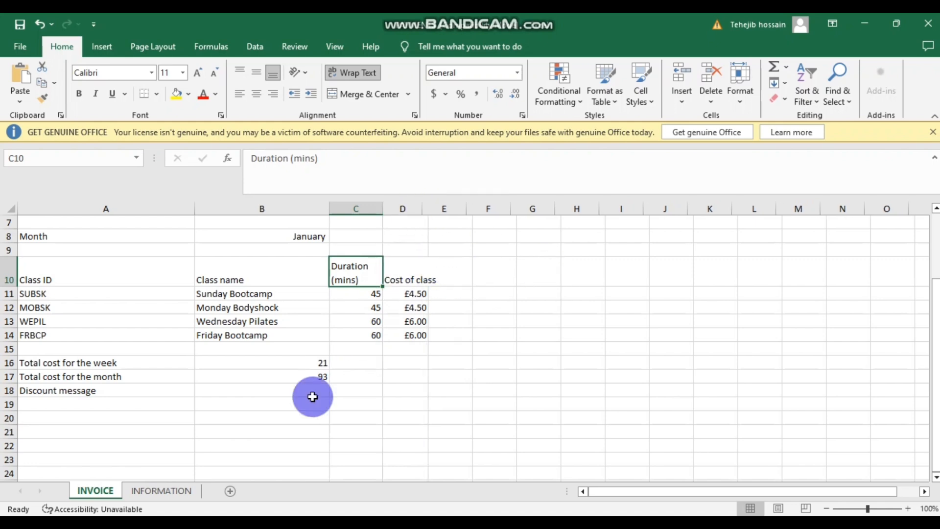
# - Wrap the Cost of class heading, autofit columns C and D, and restore row 10's height
pyautogui.click(410, 278)
pyautogui.click(368, 73)
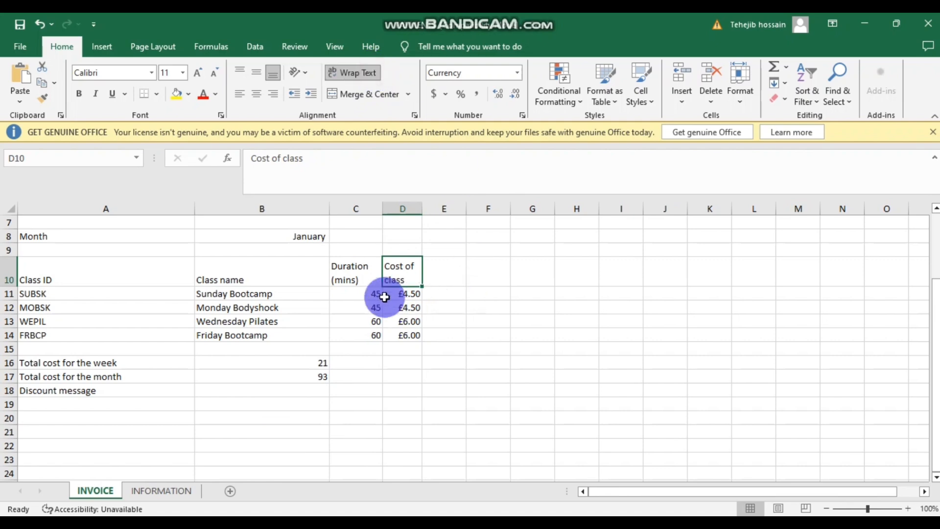
pyautogui.doubleClick(425, 208)
pyautogui.click(384, 219)
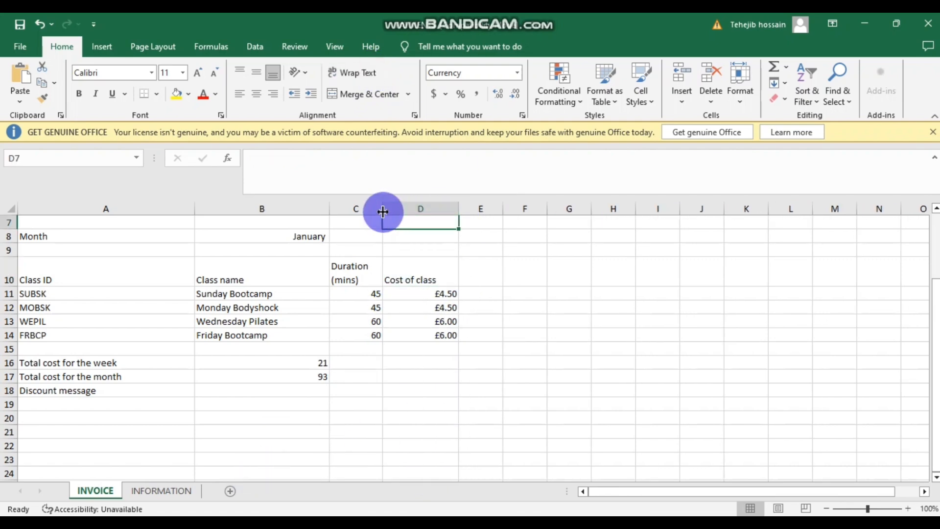
pyautogui.doubleClick(383, 212)
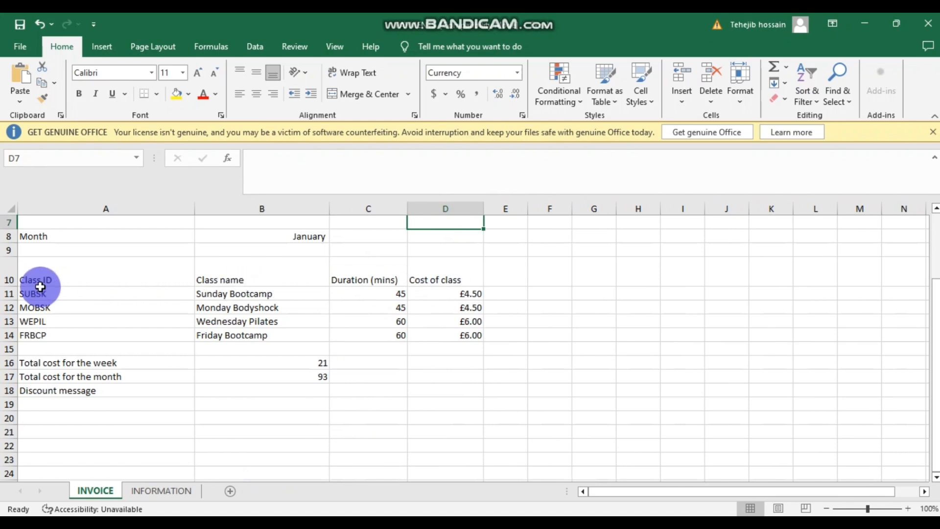
pyautogui.click(63, 285)
pyautogui.click(133, 317)
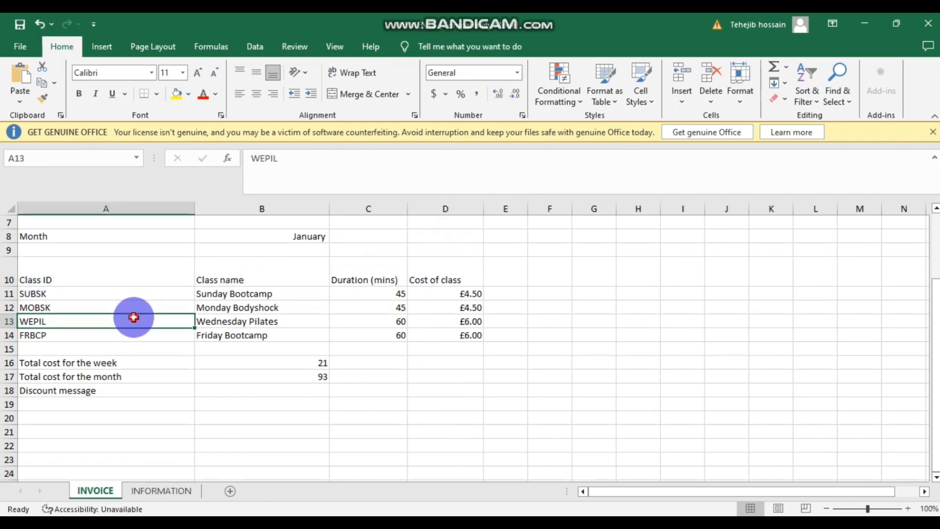
pyautogui.click(159, 283)
pyautogui.moveTo(12, 287); pyautogui.dragTo(12, 270)
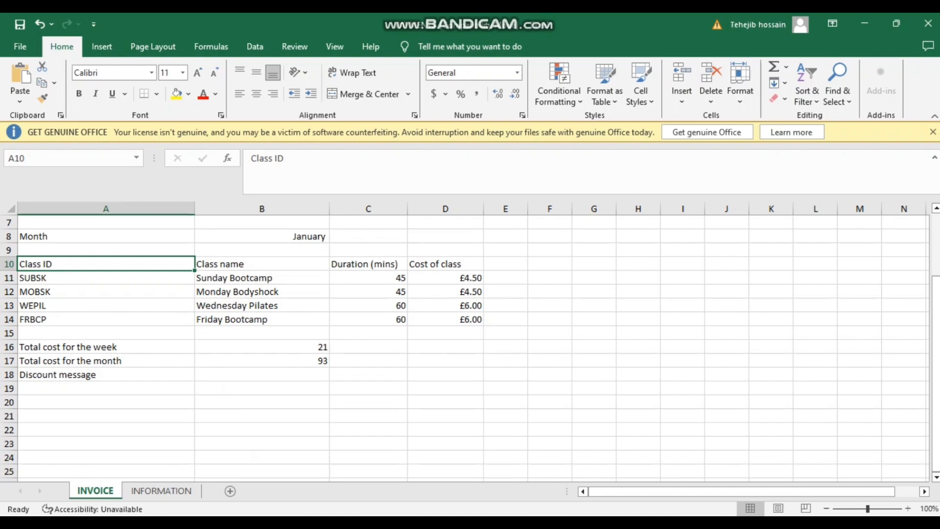
pyautogui.click(387, 523)
# - Read Task B1c's formatting requirements on page 15, then return to Excel
pyautogui.click(424, 474)
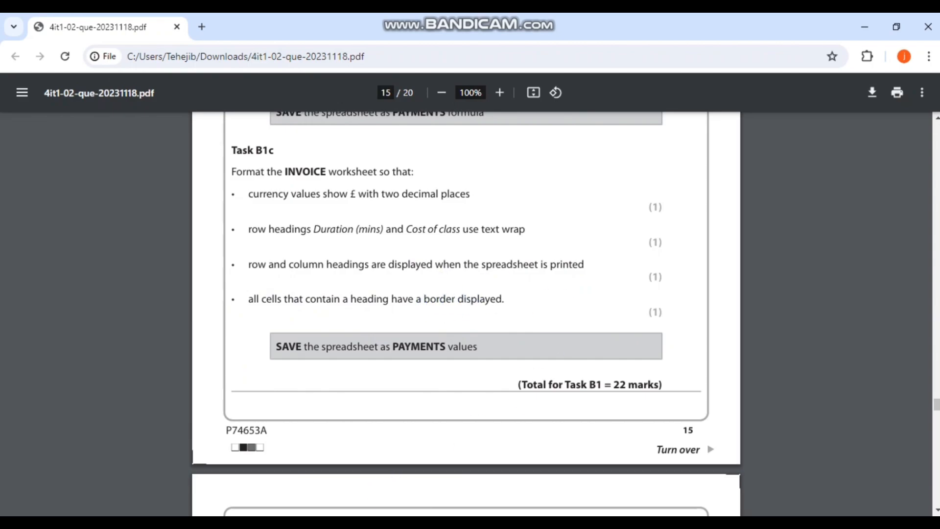
pyautogui.hotkey('alt', 'Tab')
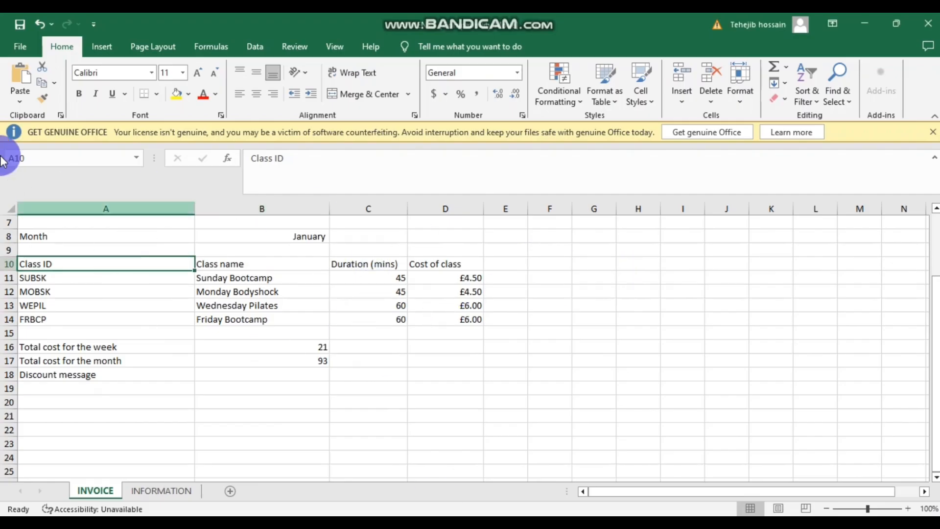
pyautogui.click(19, 44)
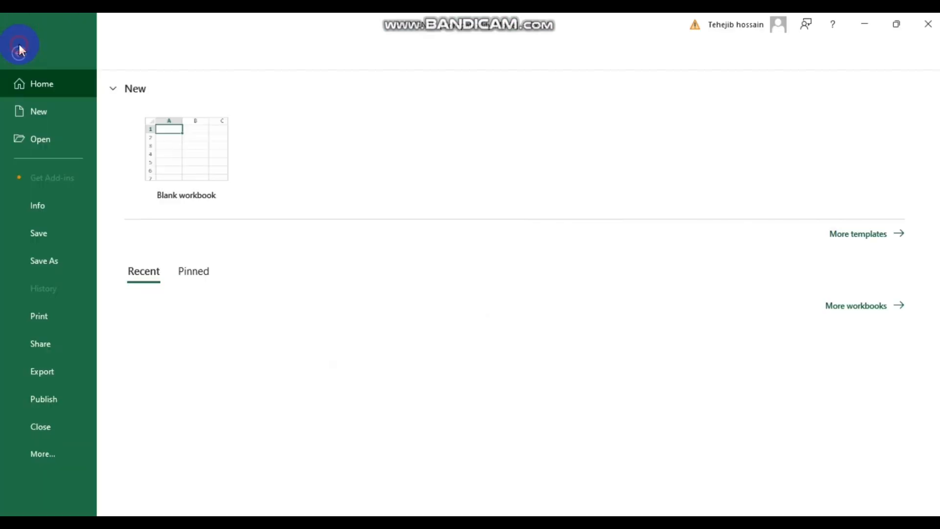
pyautogui.click(39, 319)
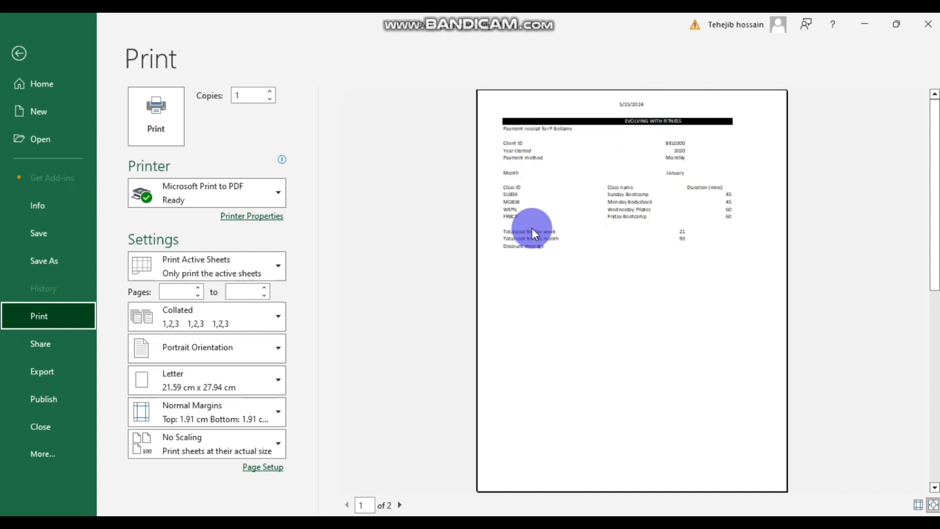
pyautogui.click(27, 52)
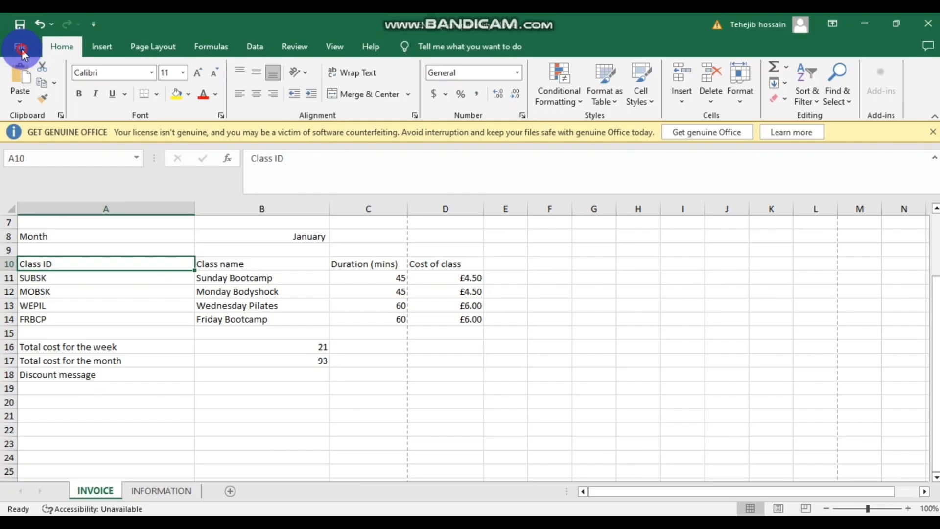
pyautogui.click(288, 254)
pyautogui.scroll(-1, 242, 277)
pyautogui.scroll(3, 243, 277)
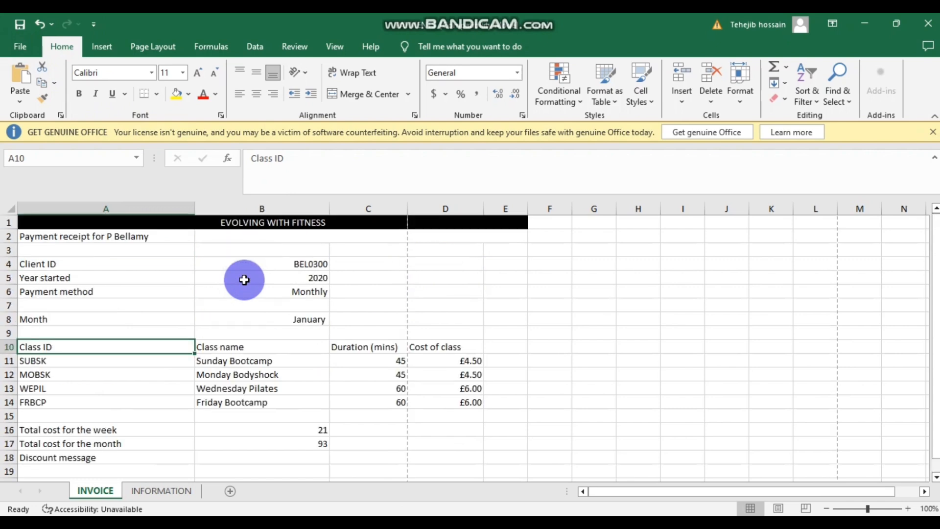
# - Give the merged EVOLVING WITH FITNESS title a thick outside border
pyautogui.click(212, 226)
pyautogui.click(201, 290)
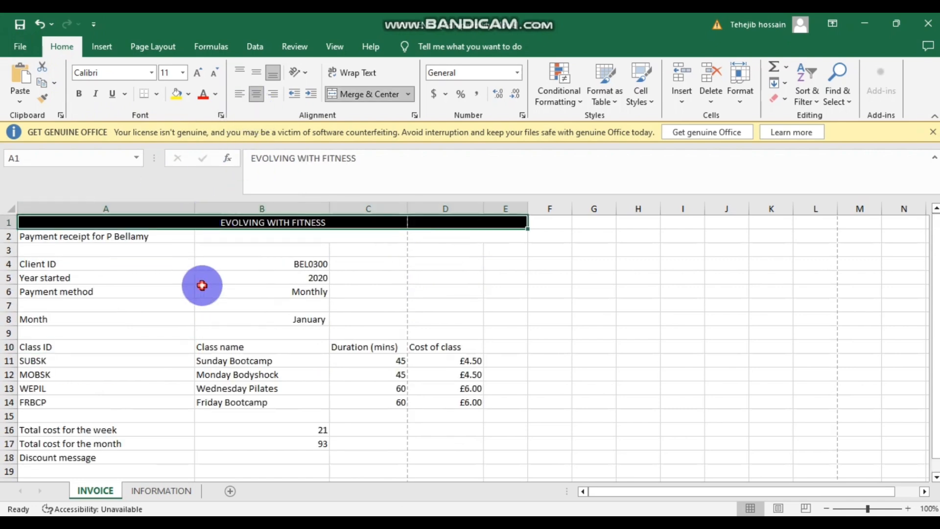
pyautogui.click(199, 224)
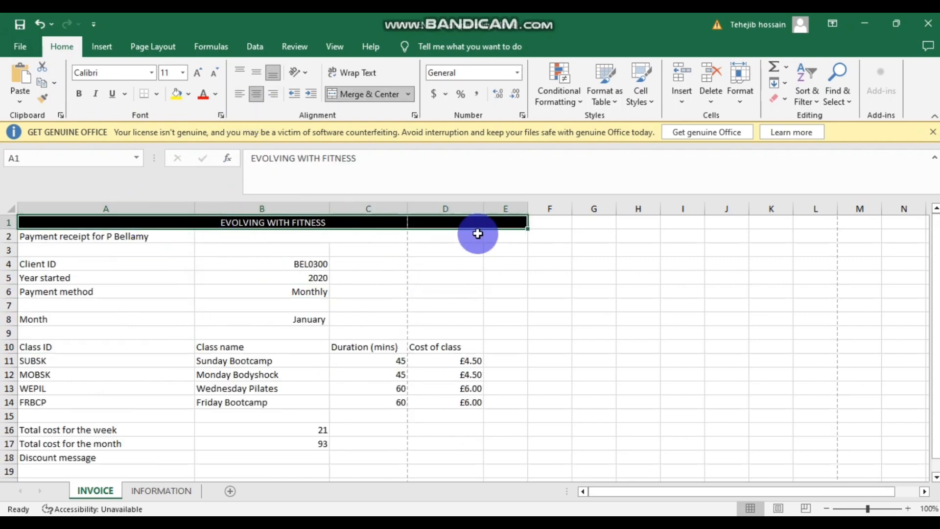
pyautogui.click(156, 95)
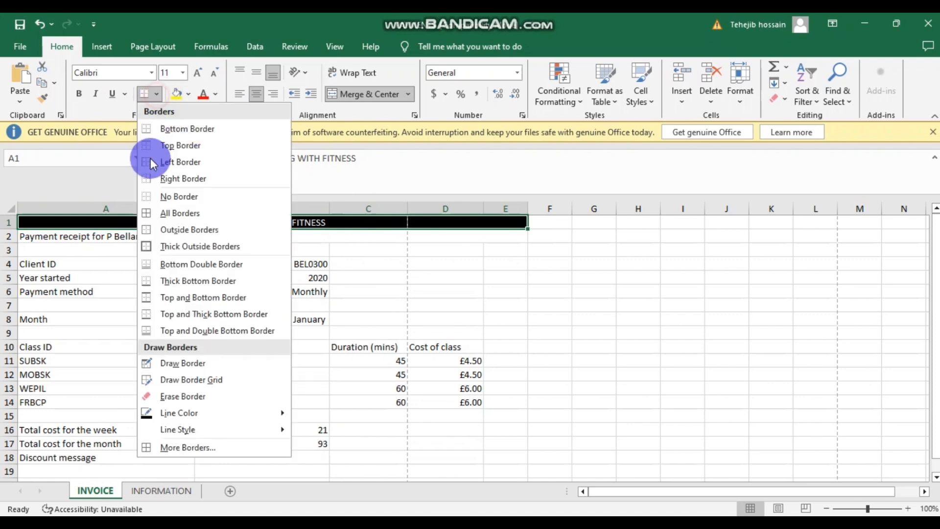
pyautogui.click(214, 246)
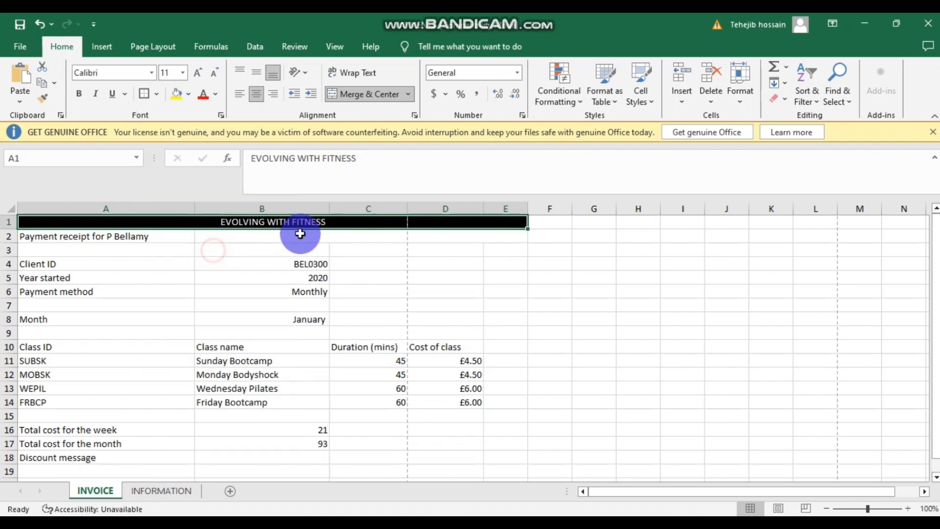
# - Border the column A label cells, from the receipt heading down to Discount message
pyautogui.click(146, 279)
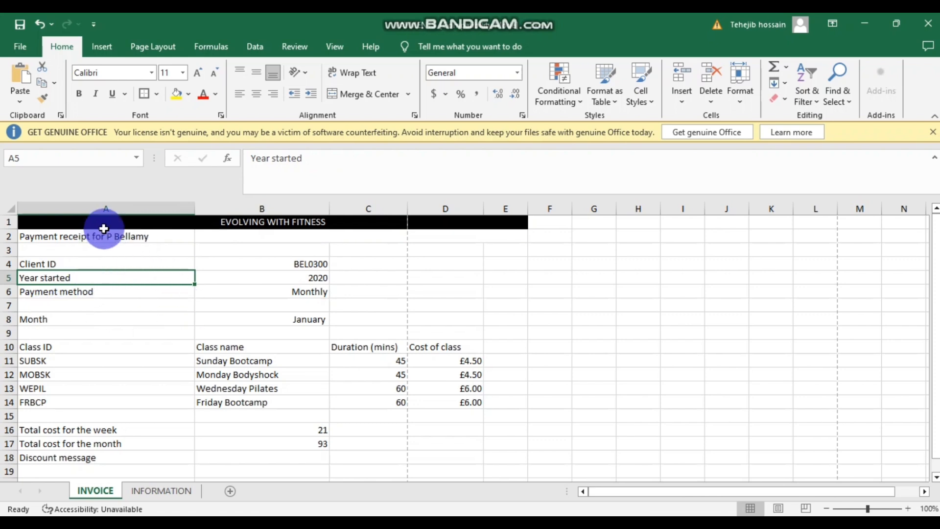
pyautogui.keyDown('ctrl'); pyautogui.click(123, 239); pyautogui.keyUp('ctrl')
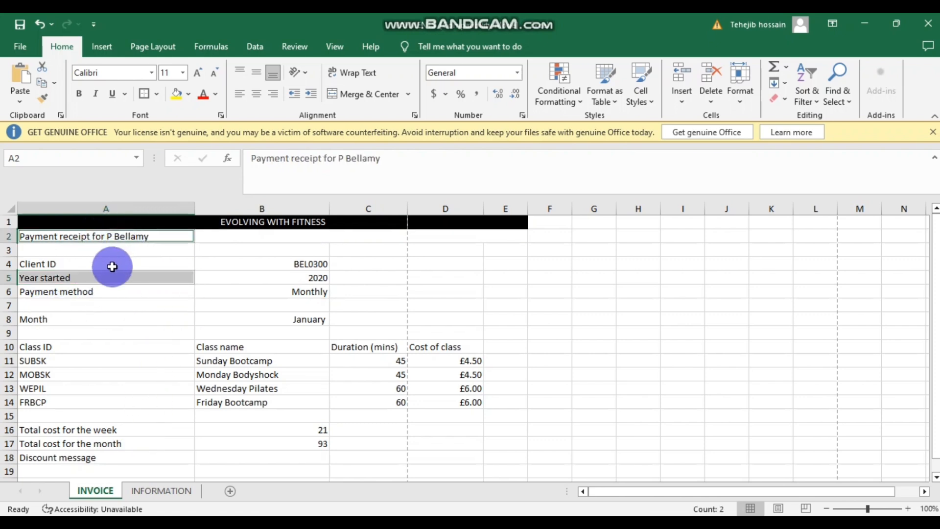
pyautogui.keyDown('ctrl'); pyautogui.click(113, 266); pyautogui.keyUp('ctrl')
pyautogui.keyDown('ctrl'); pyautogui.click(110, 286); pyautogui.keyUp('ctrl')
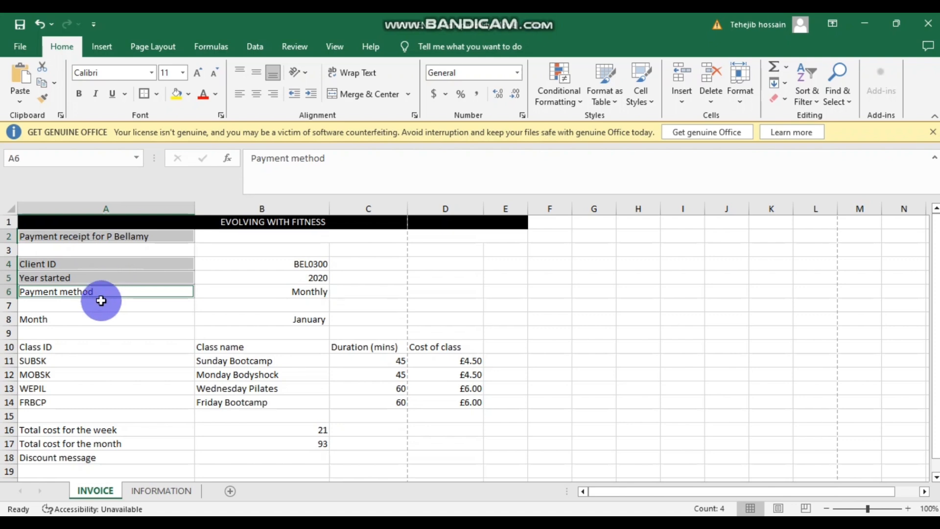
pyautogui.keyDown('ctrl'); pyautogui.click(89, 323); pyautogui.keyUp('ctrl')
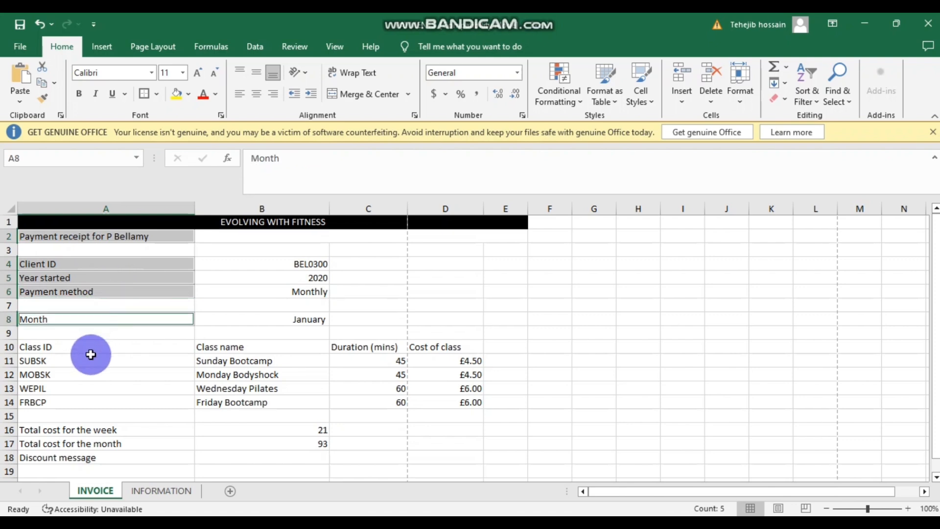
pyautogui.keyDown('ctrl'); pyautogui.click(88, 364); pyautogui.keyUp('ctrl')
pyautogui.keyDown('ctrl'); pyautogui.click(88, 349); pyautogui.keyUp('ctrl')
pyautogui.keyDown('ctrl'); pyautogui.click(81, 375); pyautogui.keyUp('ctrl')
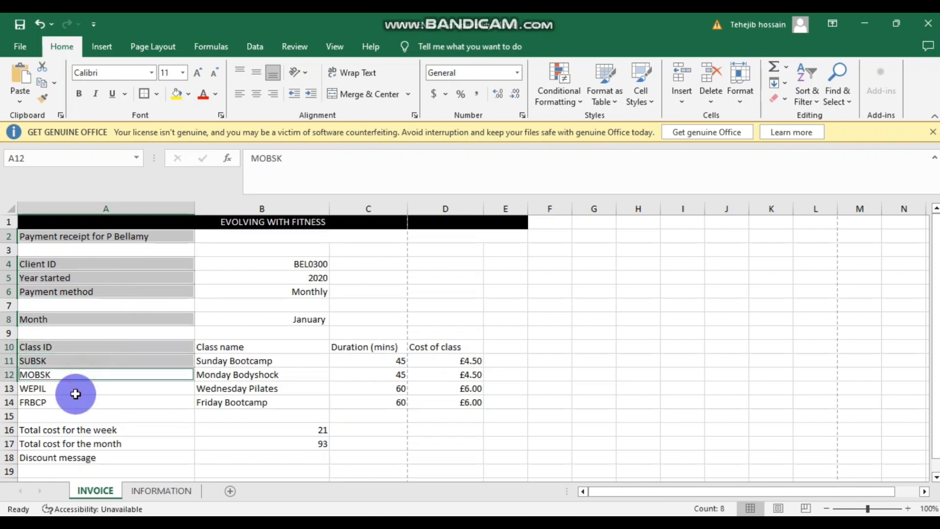
pyautogui.keyDown('ctrl'); pyautogui.click(76, 389); pyautogui.keyUp('ctrl')
pyautogui.keyDown('ctrl'); pyautogui.click(76, 401); pyautogui.keyUp('ctrl')
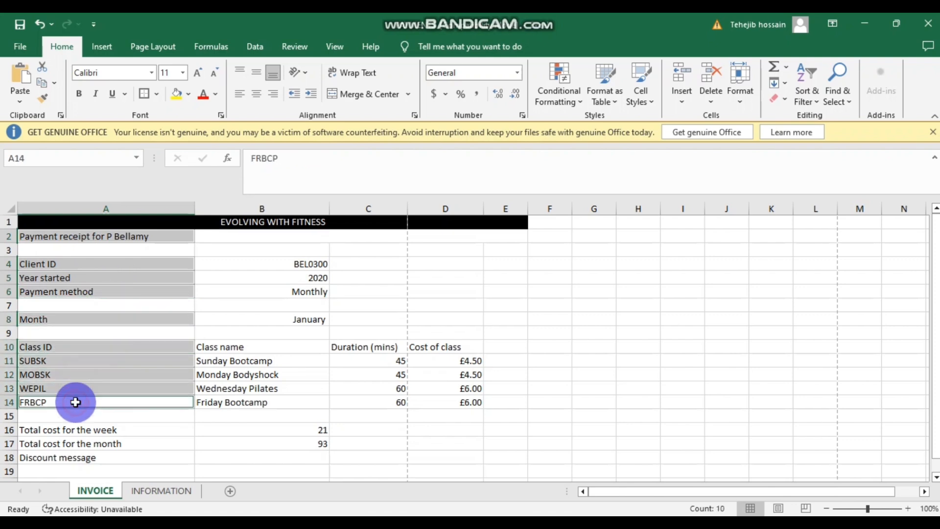
pyautogui.keyDown('ctrl'); pyautogui.click(77, 430); pyautogui.keyUp('ctrl')
pyautogui.keyDown('ctrl'); pyautogui.click(77, 443); pyautogui.keyUp('ctrl')
pyautogui.keyDown('ctrl'); pyautogui.click(76, 468); pyautogui.keyUp('ctrl')
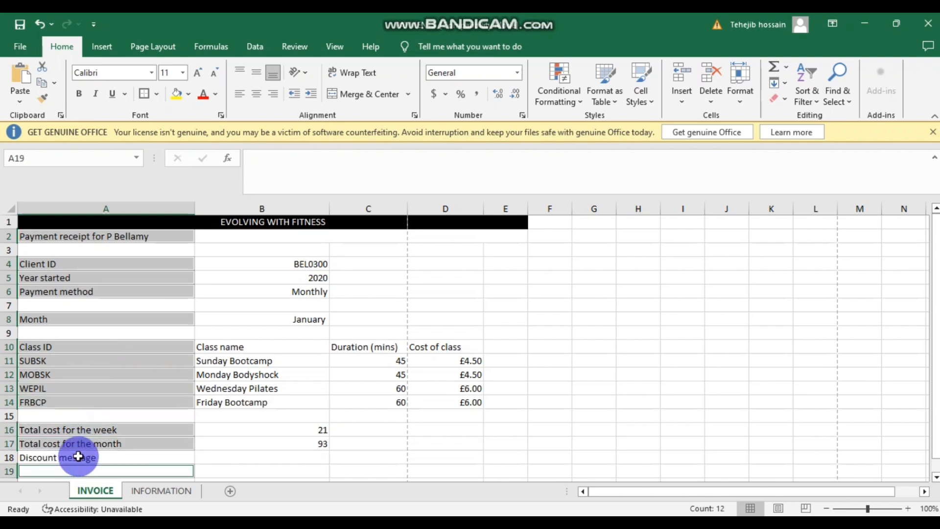
pyautogui.keyDown('ctrl'); pyautogui.click(78, 457); pyautogui.keyUp('ctrl')
pyautogui.keyDown('ctrl'); pyautogui.scroll(-1, 185, 428); pyautogui.keyUp('ctrl')
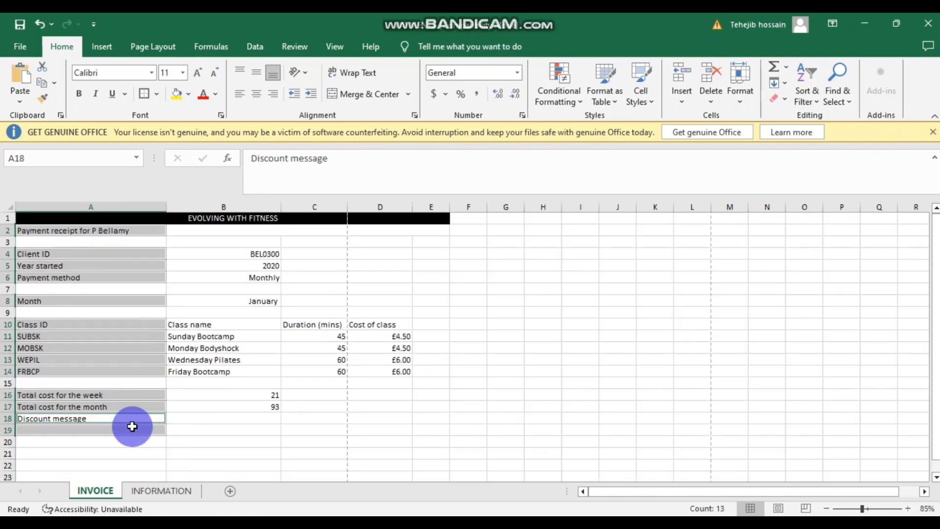
pyautogui.keyDown('ctrl'); pyautogui.click(103, 432); pyautogui.keyUp('ctrl')
pyautogui.keyDown('ctrl'); pyautogui.click(197, 451); pyautogui.keyUp('ctrl')
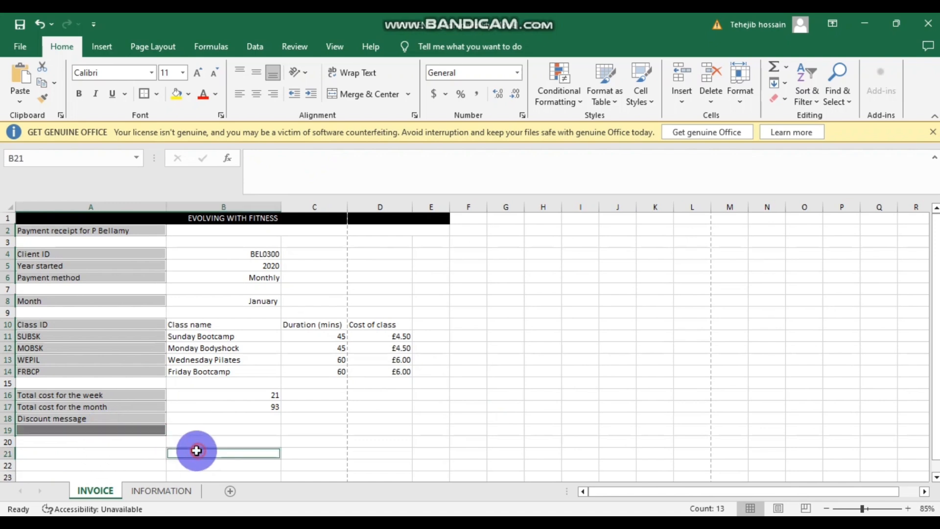
pyautogui.keyDown('ctrl'); pyautogui.click(93, 451); pyautogui.keyUp('ctrl')
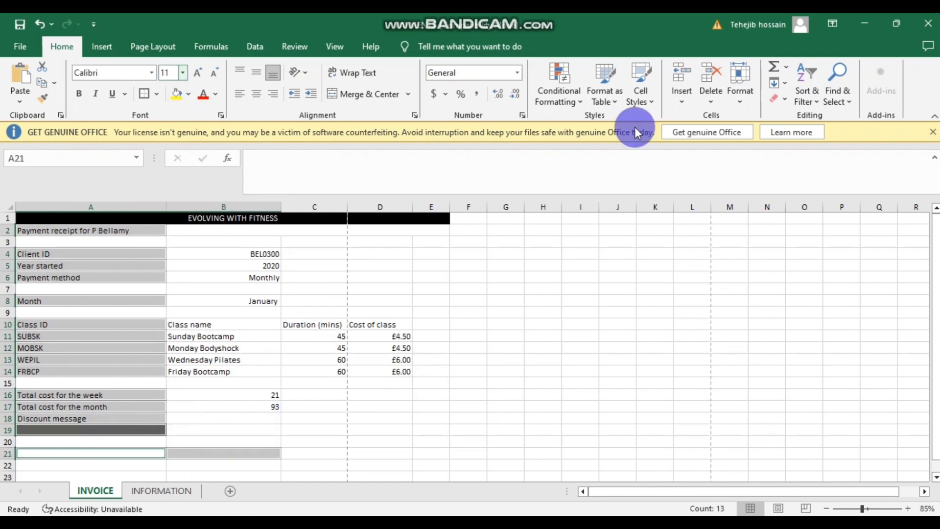
pyautogui.click(932, 133)
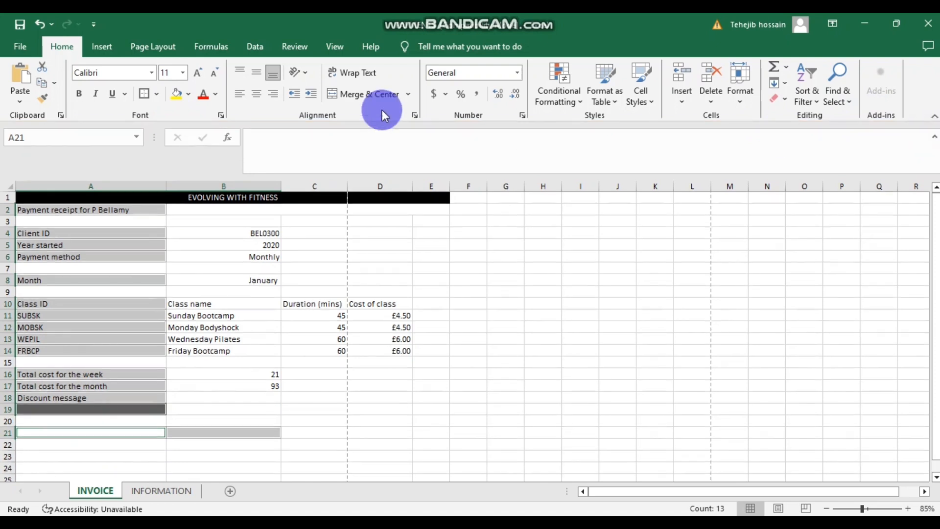
pyautogui.click(146, 93)
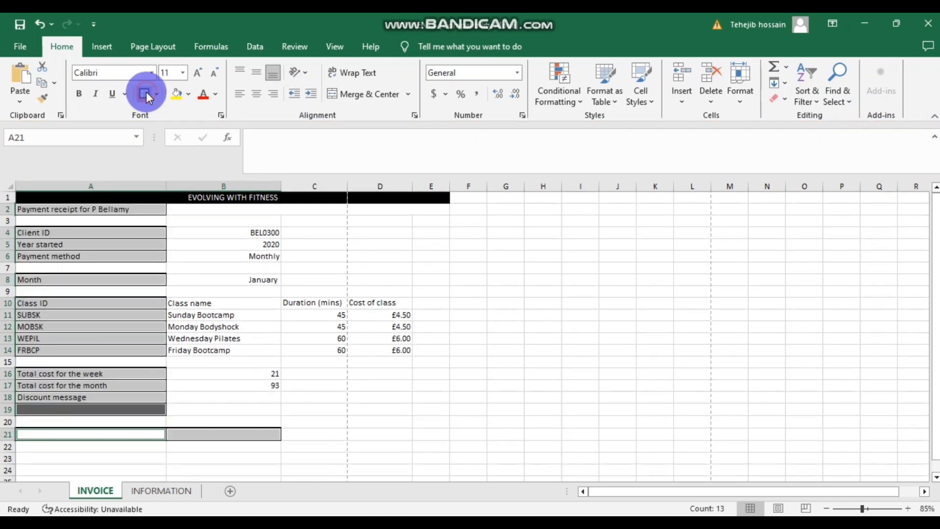
pyautogui.click(251, 420)
# - Put box borders around cells B21 and A21
pyautogui.click(214, 435)
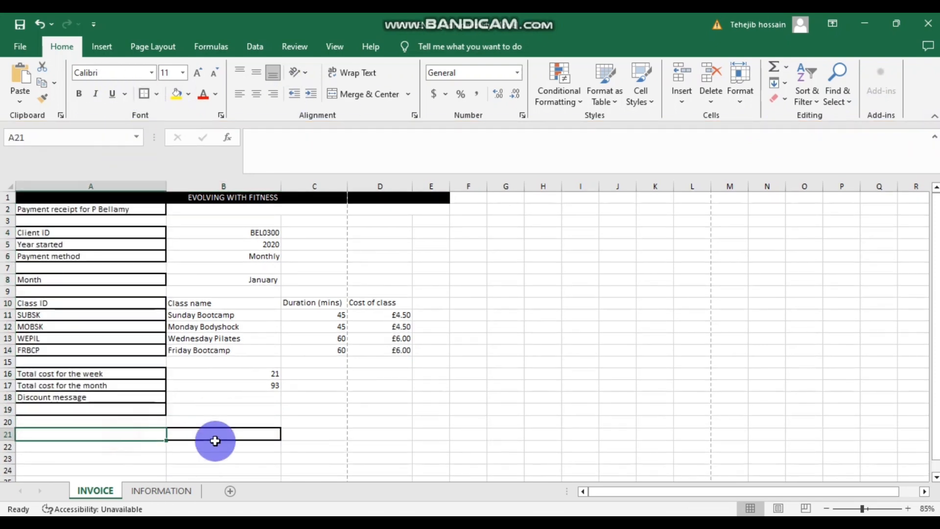
pyautogui.click(144, 98)
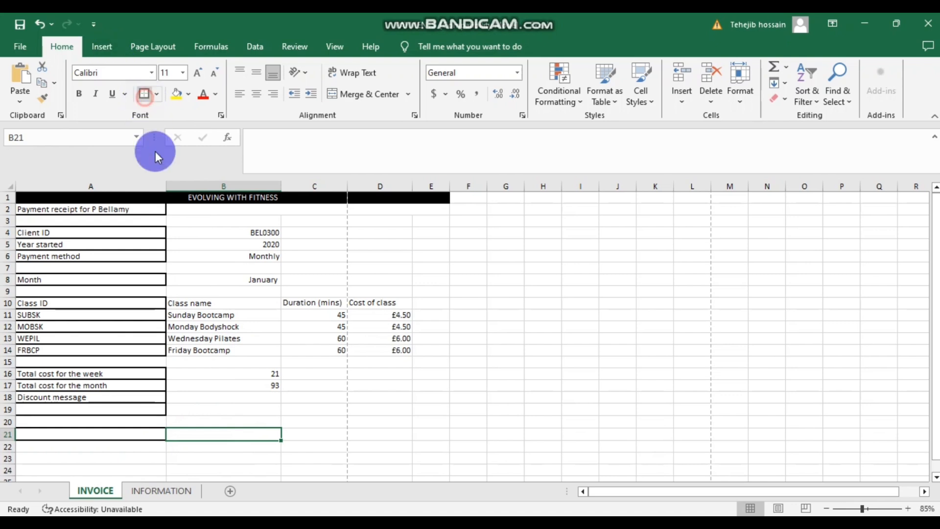
pyautogui.click(112, 444)
pyautogui.click(114, 432)
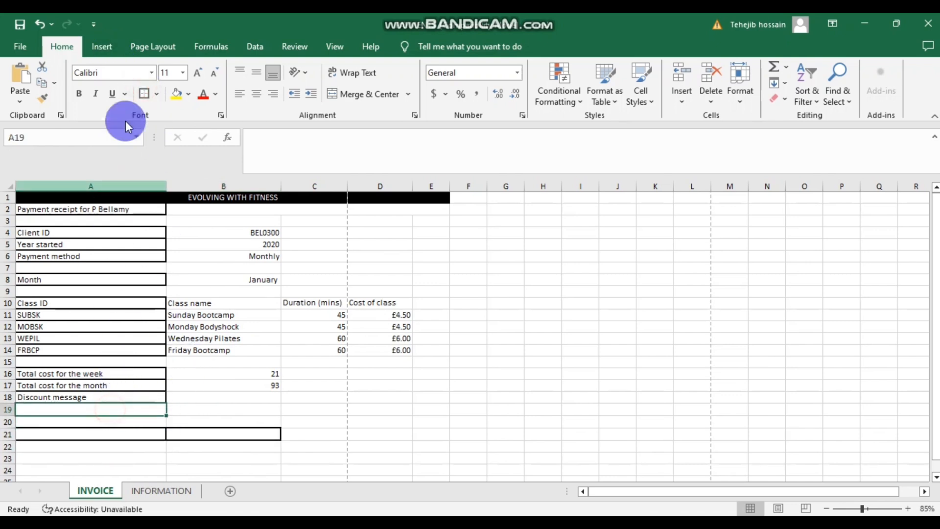
pyautogui.click(139, 89)
# - Apply No Border to cells A21, B21 and A19
pyautogui.click(130, 440)
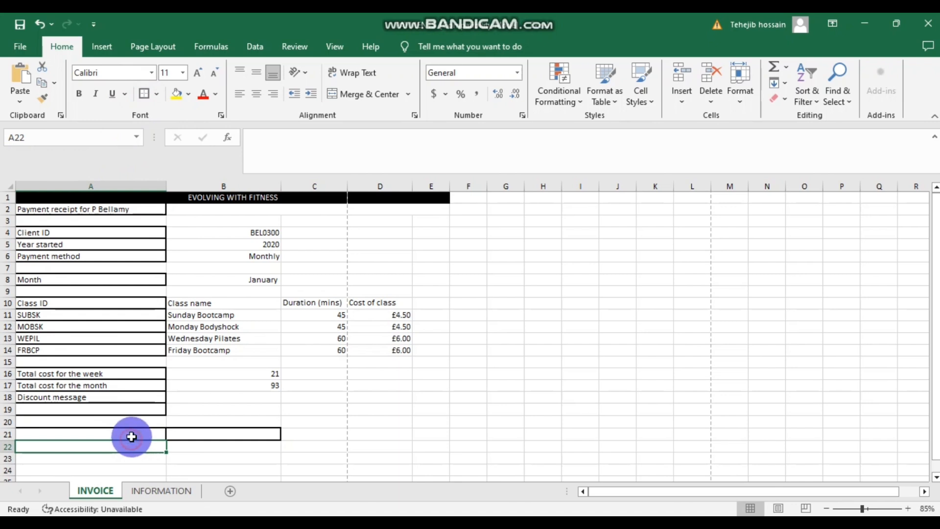
pyautogui.click(155, 94)
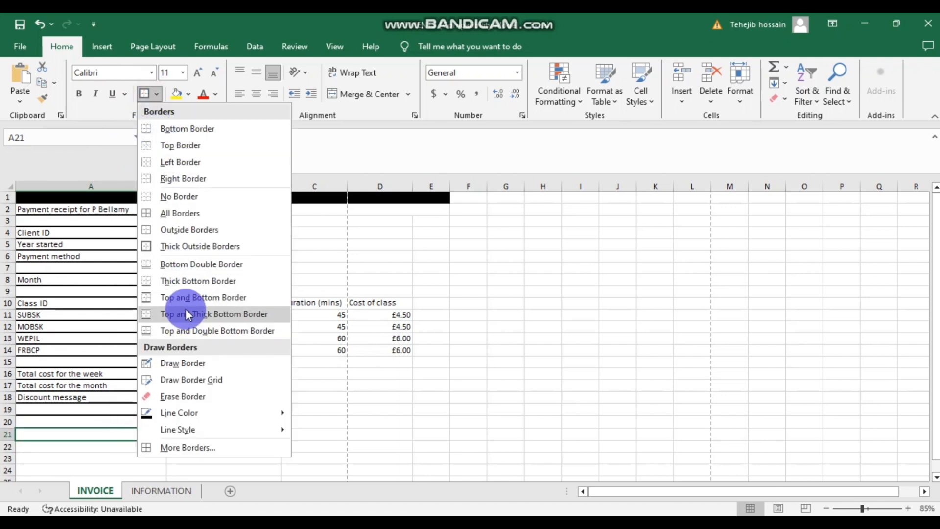
pyautogui.click(181, 197)
pyautogui.click(184, 435)
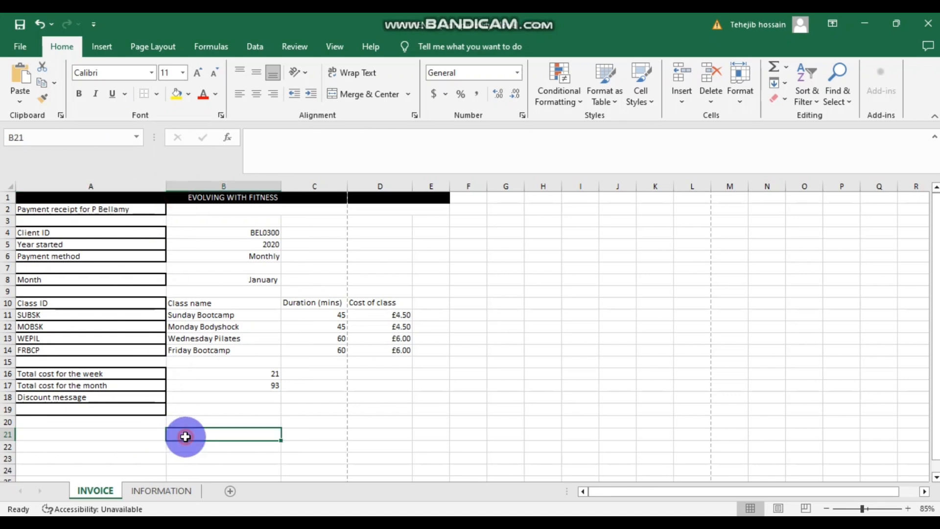
pyautogui.click(156, 94)
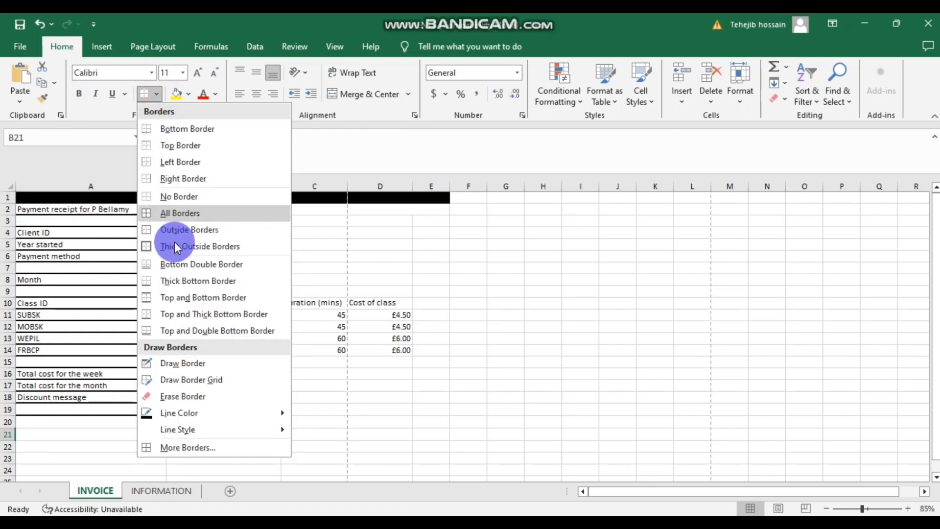
pyautogui.click(167, 195)
pyautogui.click(103, 408)
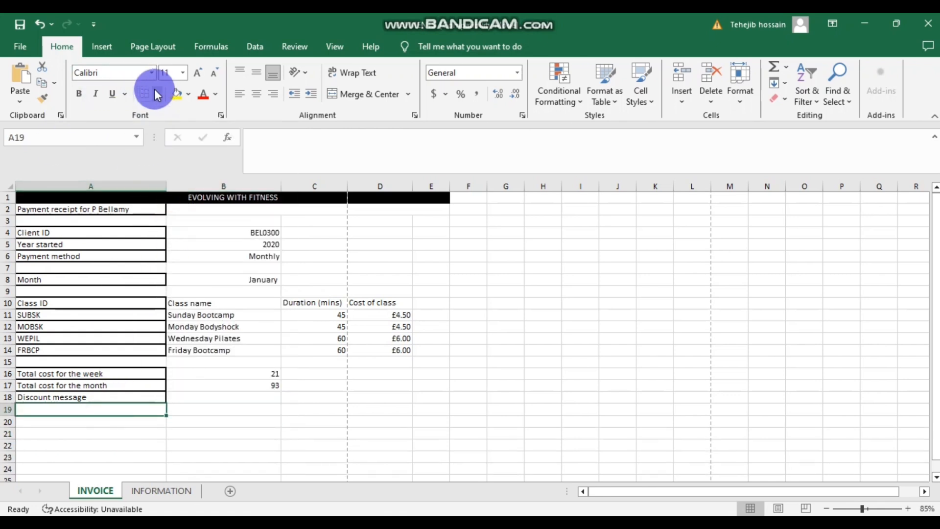
pyautogui.click(156, 94)
pyautogui.click(189, 198)
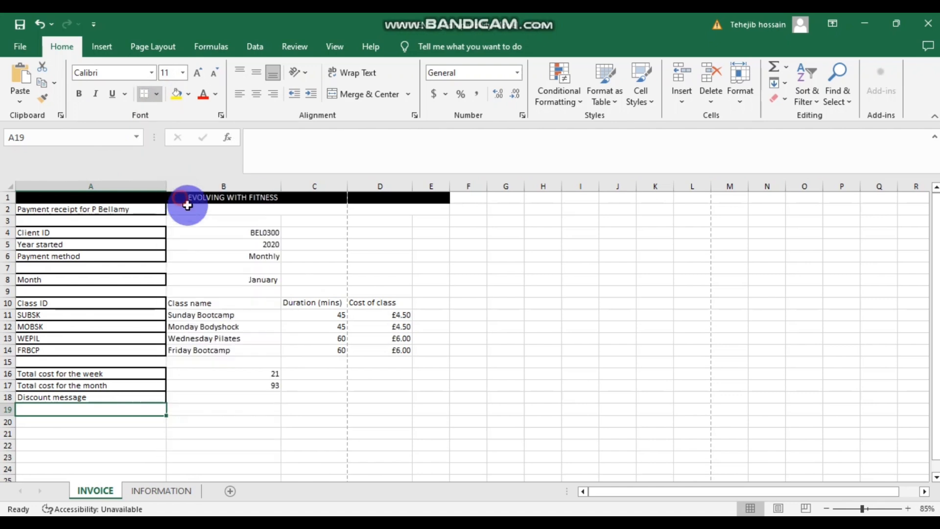
pyautogui.click(260, 279)
pyautogui.click(509, 377)
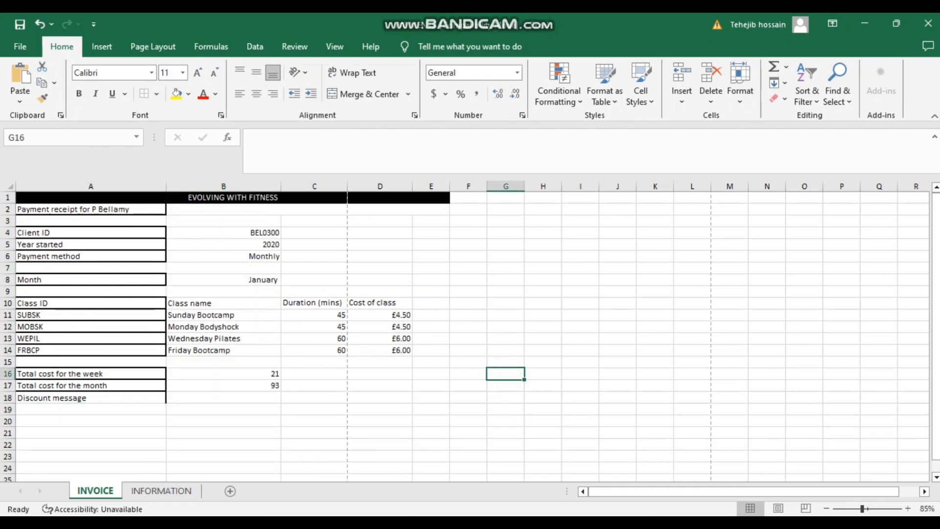
# - Highlight the save name 'PAYMENTS values' in Task B1c, then return to Excel
pyautogui.click(403, 447)
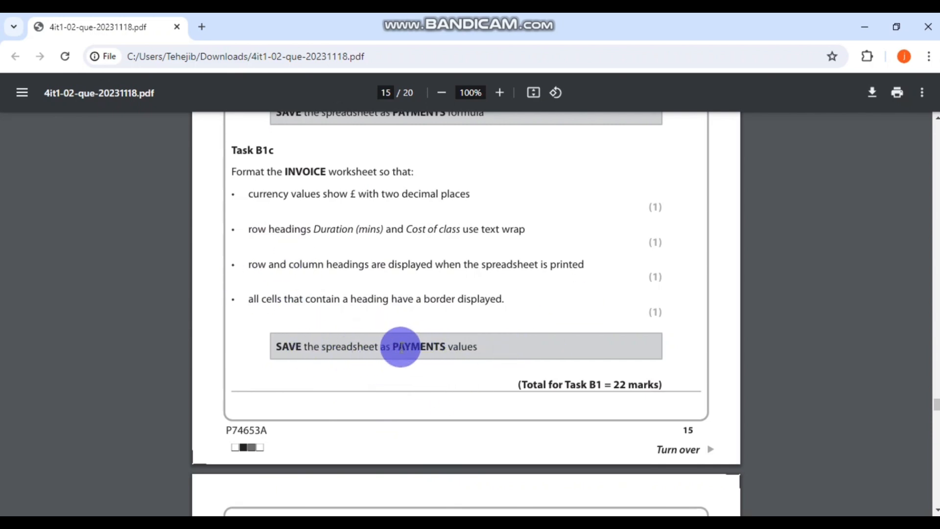
pyautogui.moveTo(393, 348); pyautogui.dragTo(487, 347)
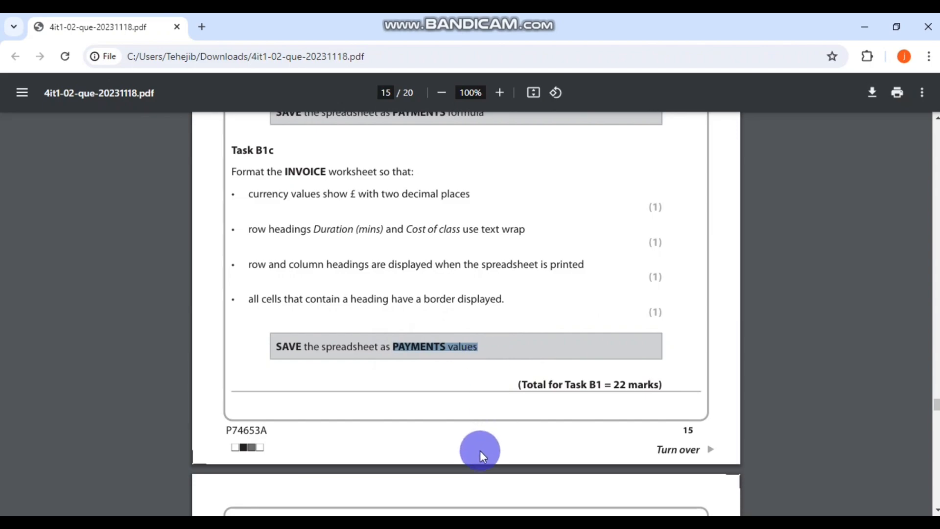
pyautogui.click(460, 526)
# - Save the workbook as 'PAYMENTS values' in the Excel folder under working
pyautogui.click(20, 49)
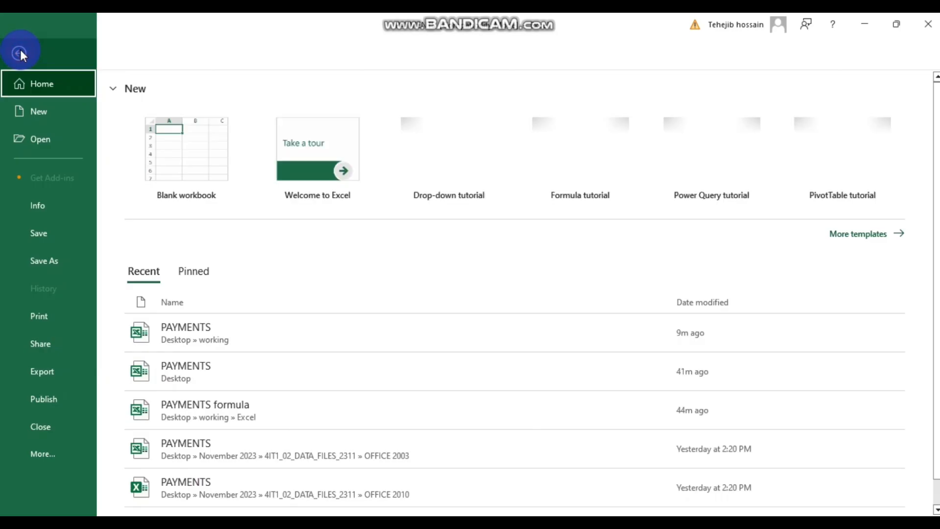
pyautogui.click(58, 256)
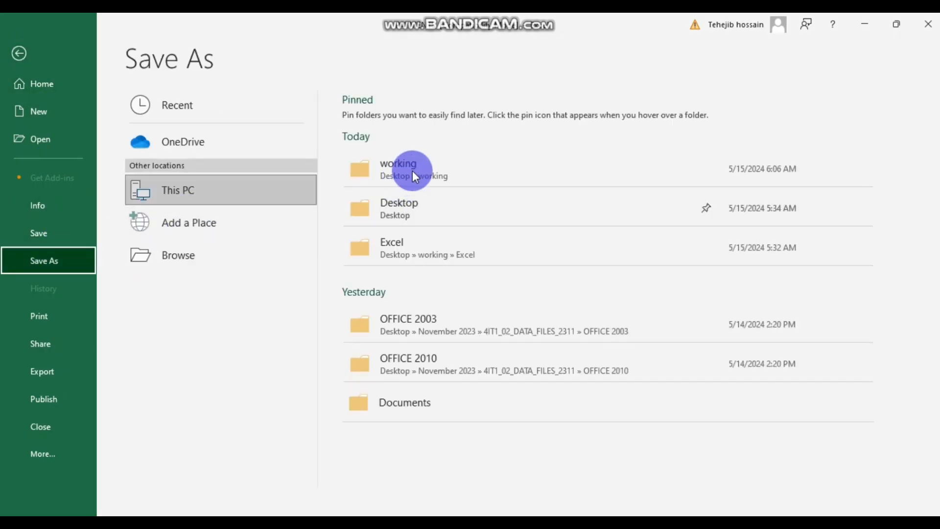
pyautogui.click(362, 201)
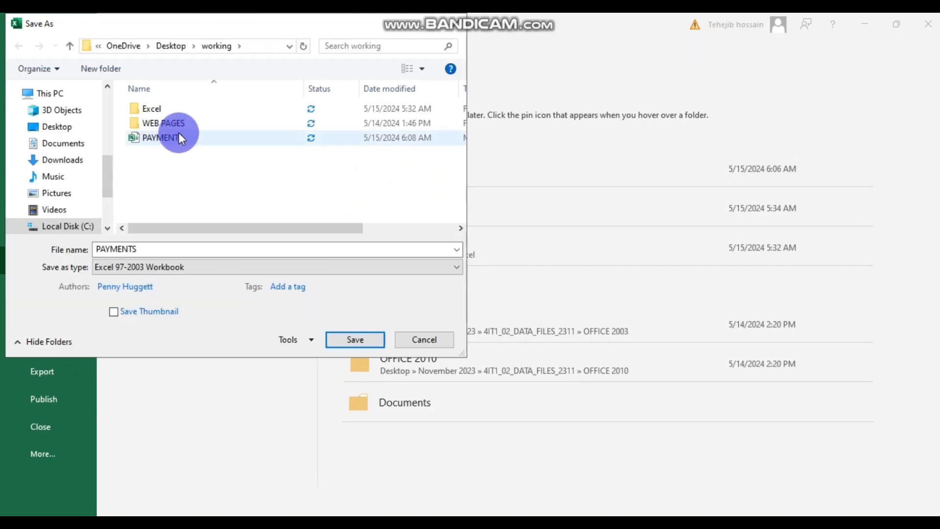
pyautogui.doubleClick(165, 103)
pyautogui.click(157, 248)
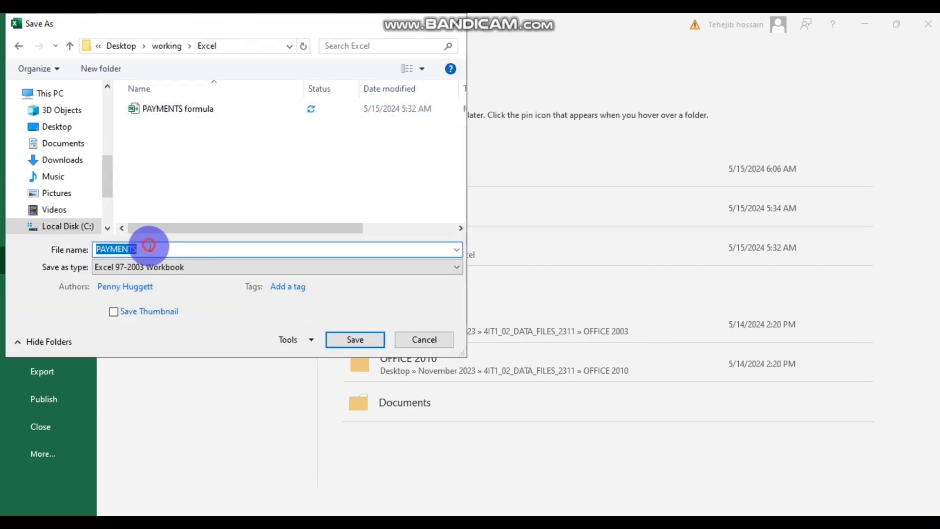
pyautogui.moveTo(157, 248); pyautogui.dragTo(90, 256)
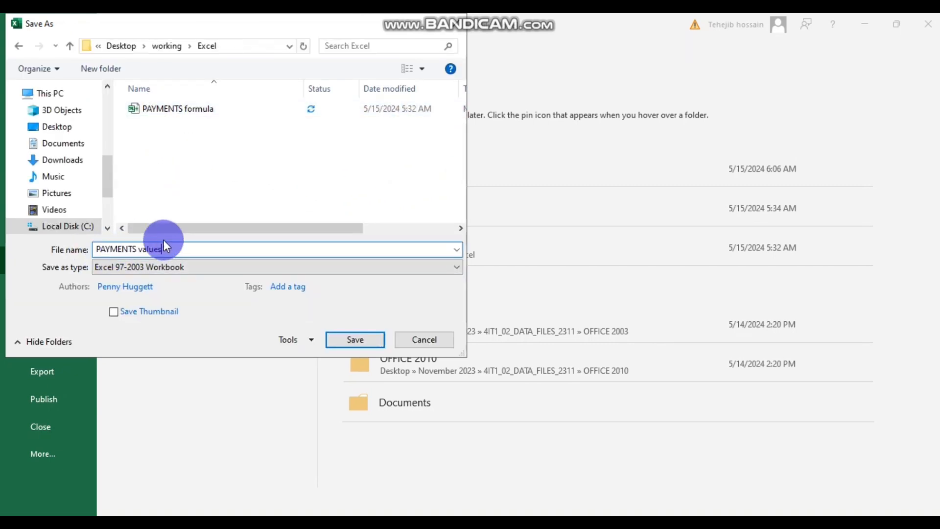
pyautogui.click(346, 339)
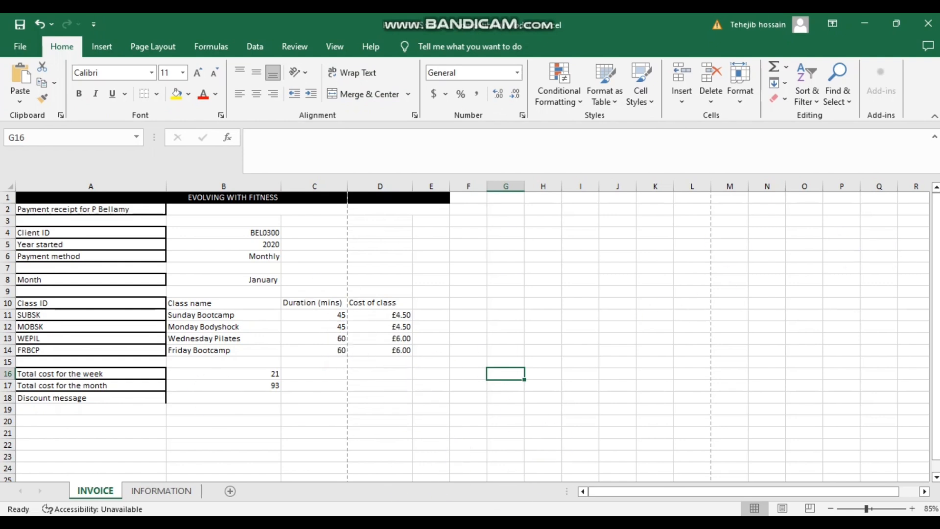
# - Read Task B2's three filter requirements on page 16, then return to Excel
pyautogui.moveTo(409, 504)
pyautogui.click(456, 471)
pyautogui.scroll(-7, 471, 381)
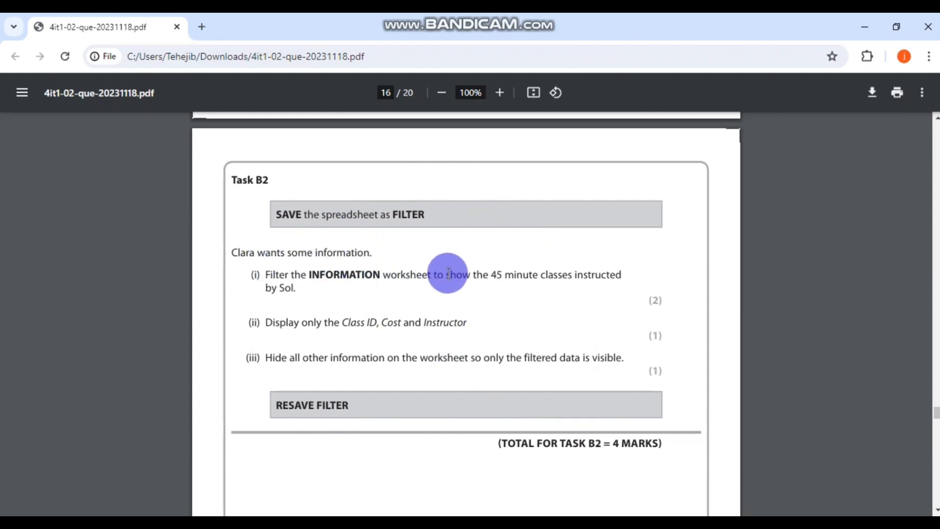
pyautogui.scroll(-2, 480, 272)
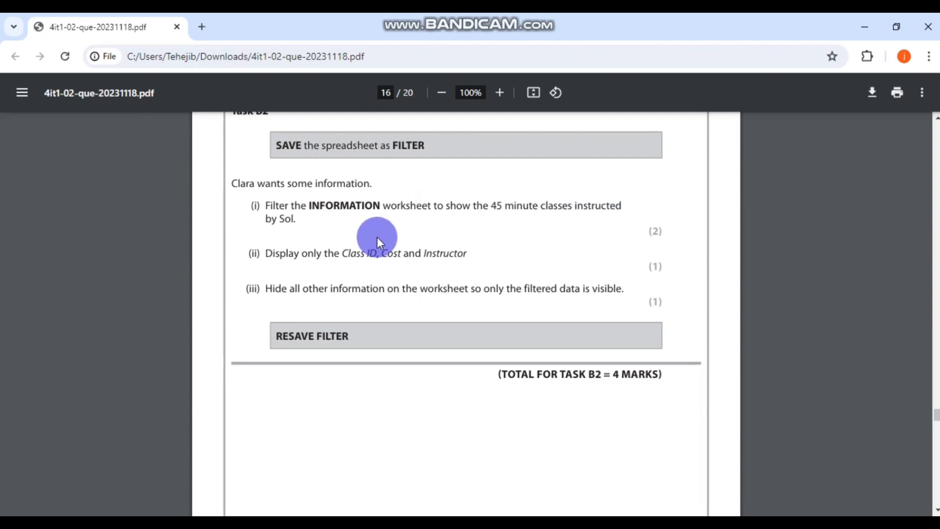
pyautogui.scroll(2, 460, 260)
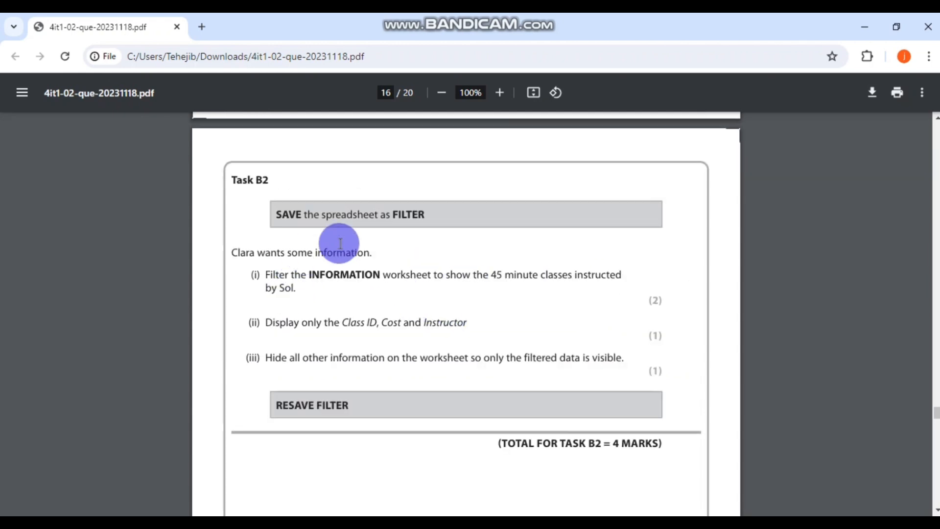
pyautogui.click(259, 524)
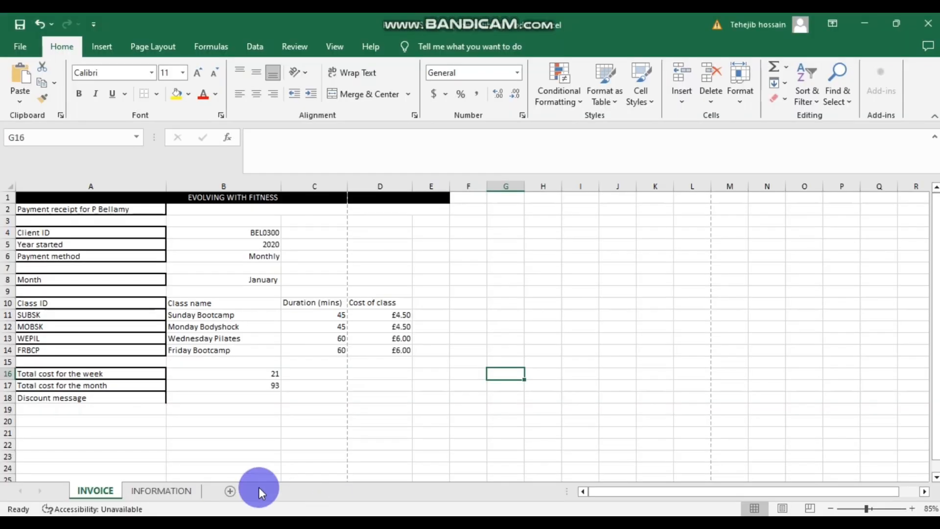
# - On the INFORMATION sheet, turn on filtering and filter DURATION to 45 minutes
pyautogui.click(155, 491)
pyautogui.scroll(-2, 410, 350)
pyautogui.scroll(8, 411, 350)
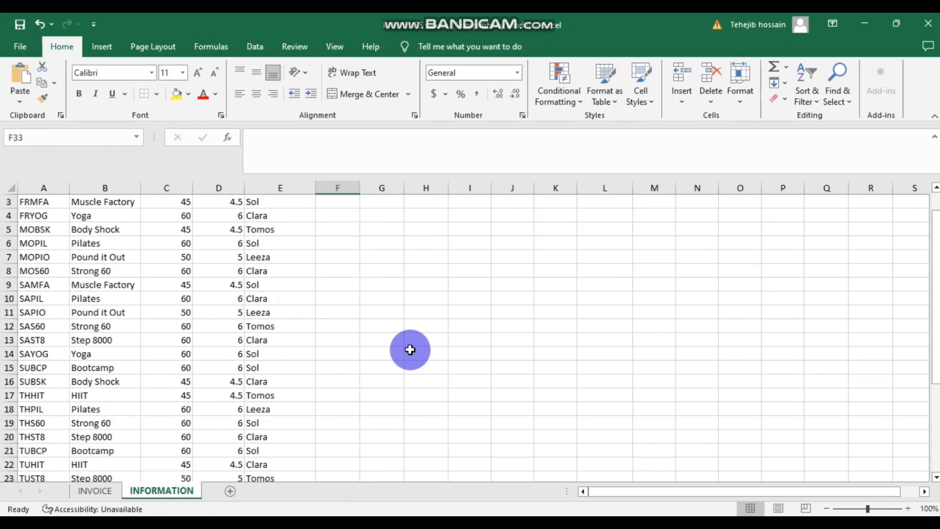
pyautogui.scroll(1, 410, 350)
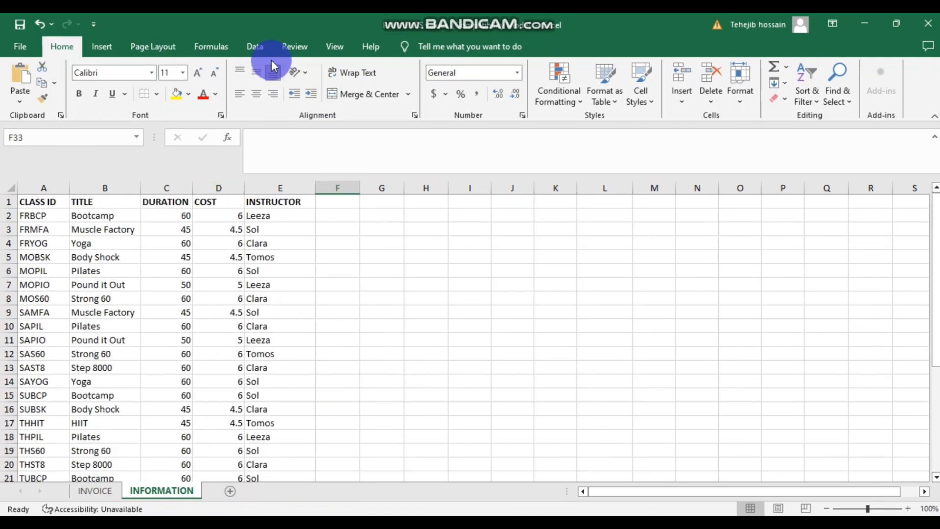
pyautogui.click(255, 46)
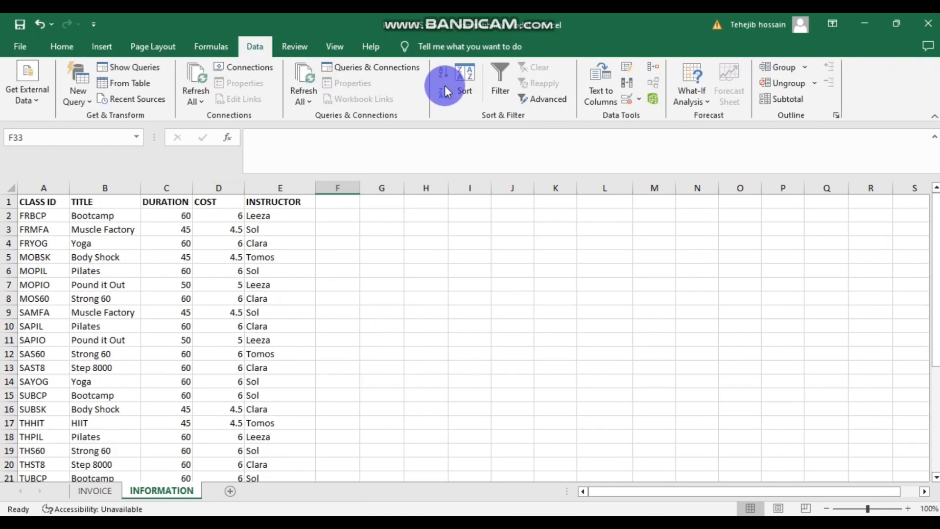
pyautogui.click(500, 78)
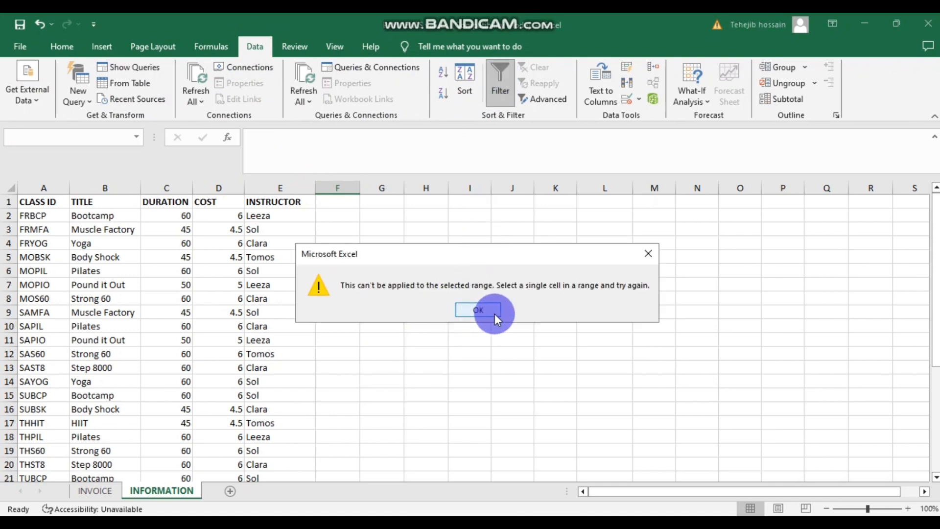
pyautogui.click(648, 253)
pyautogui.scroll(-3, 168, 200)
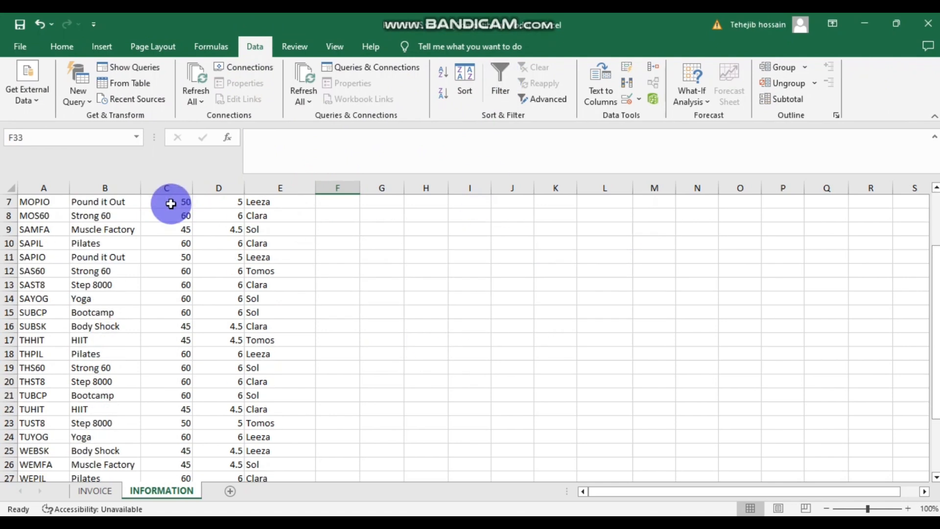
pyautogui.scroll(3, 191, 232)
pyautogui.click(166, 188)
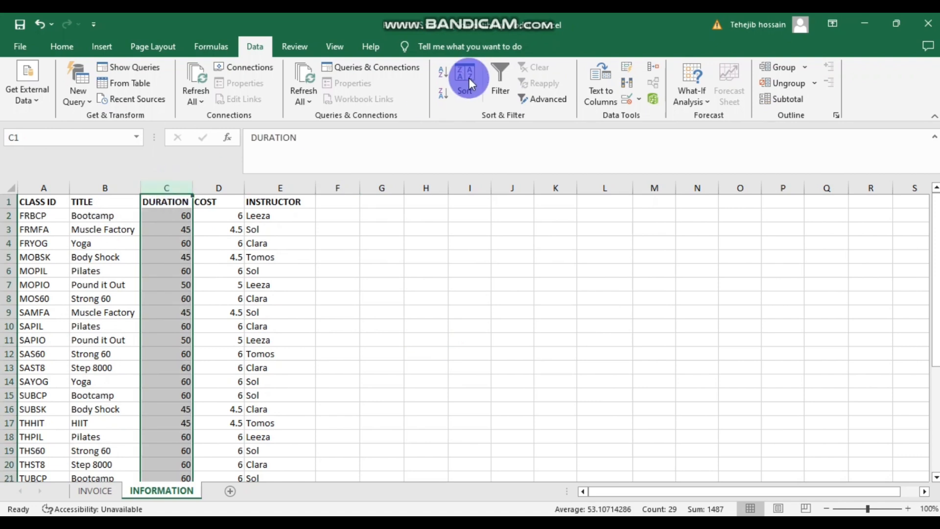
pyautogui.click(509, 78)
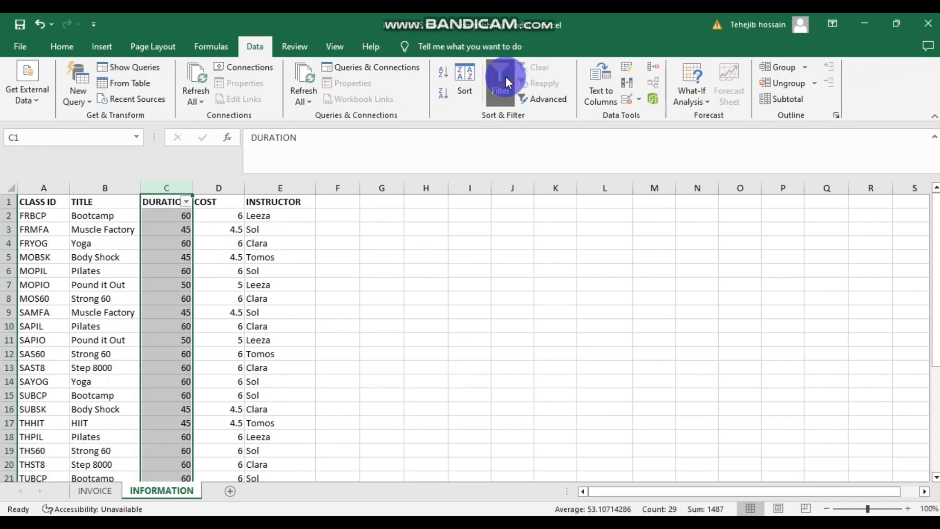
pyautogui.click(186, 202)
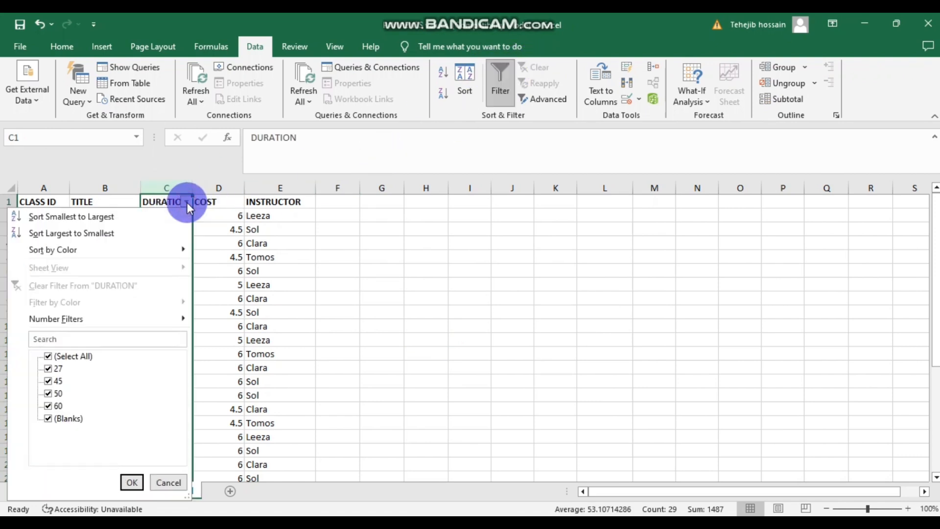
pyautogui.click(48, 357)
pyautogui.click(48, 381)
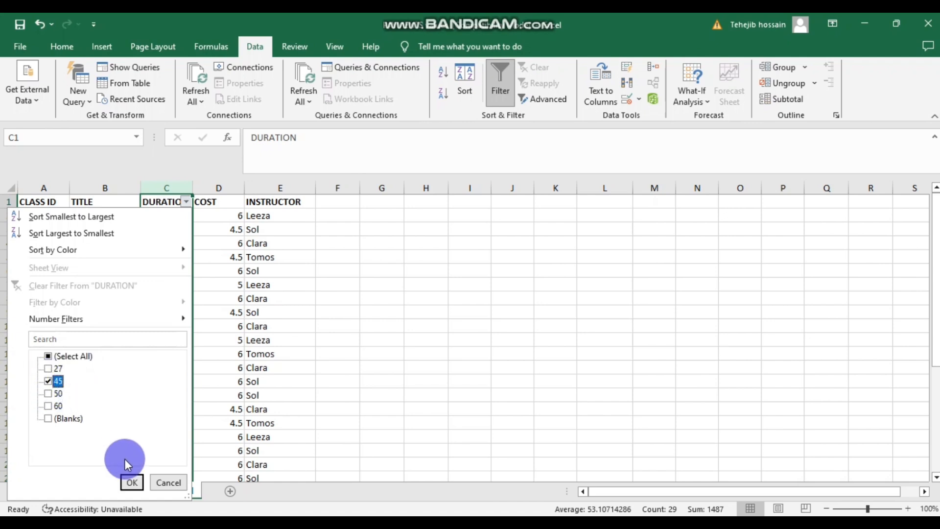
pyautogui.click(131, 484)
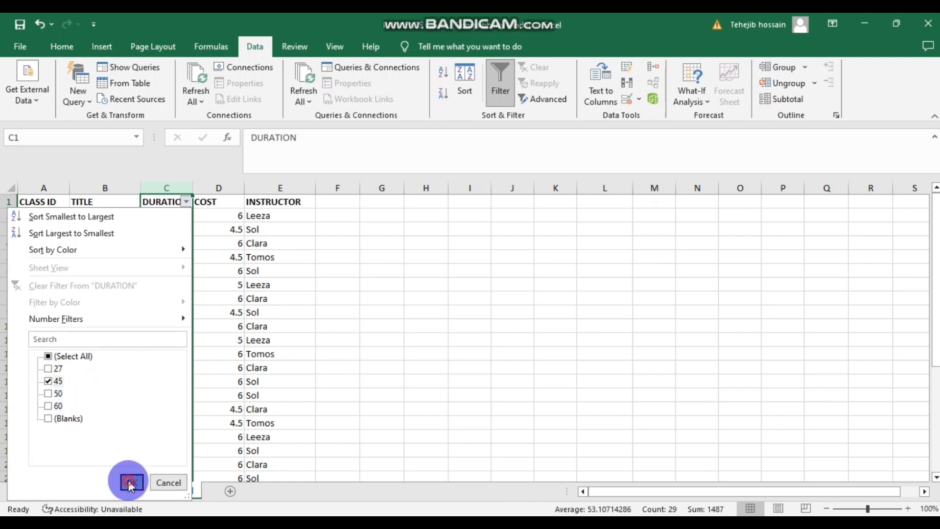
# - Reset the filters, then filter DURATION to 45 and INSTRUCTOR to Sol
pyautogui.click(300, 201)
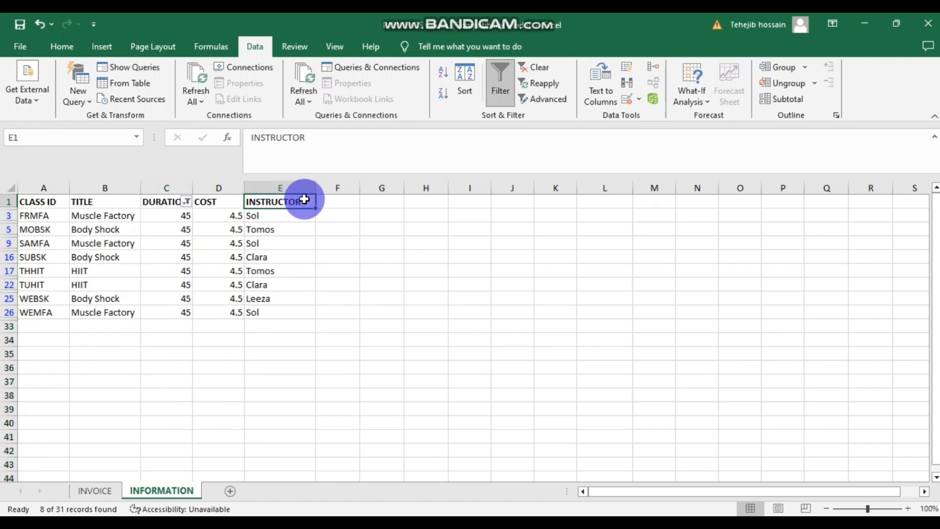
pyautogui.click(507, 81)
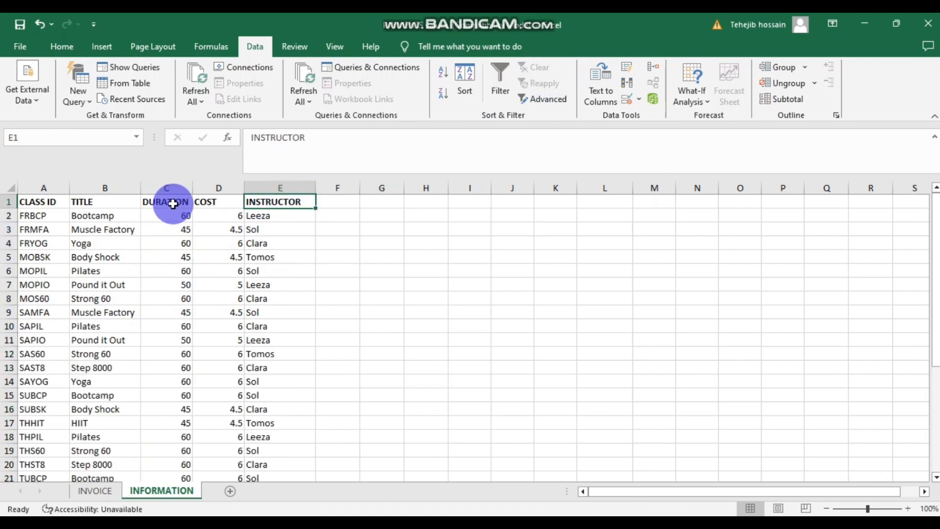
pyautogui.click(502, 82)
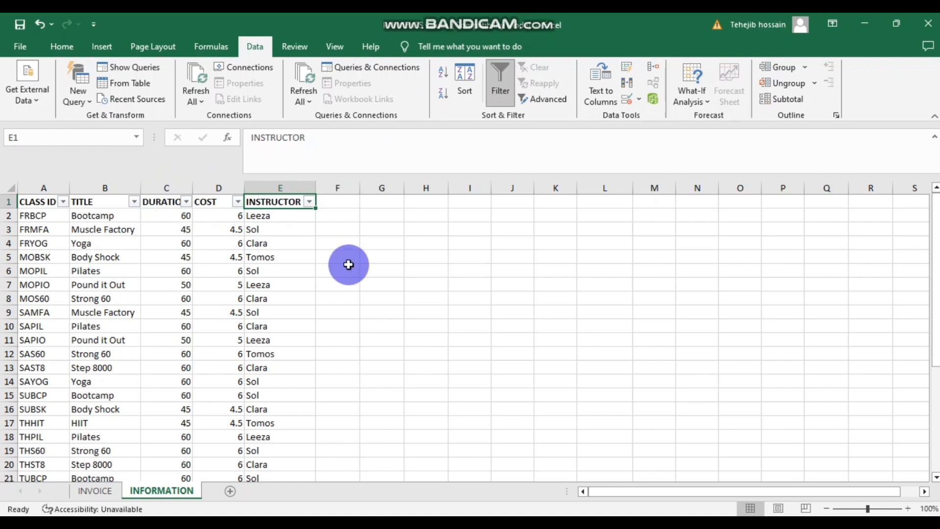
pyautogui.click(186, 202)
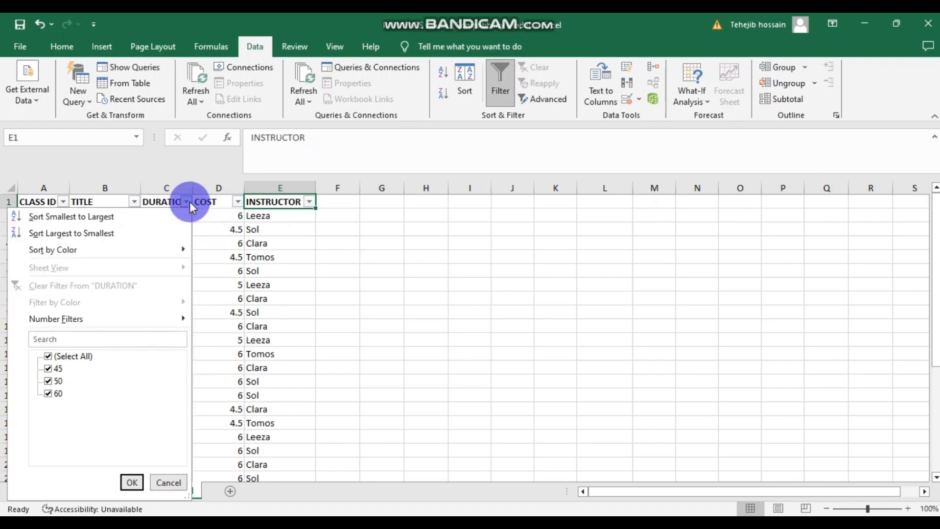
pyautogui.click(48, 356)
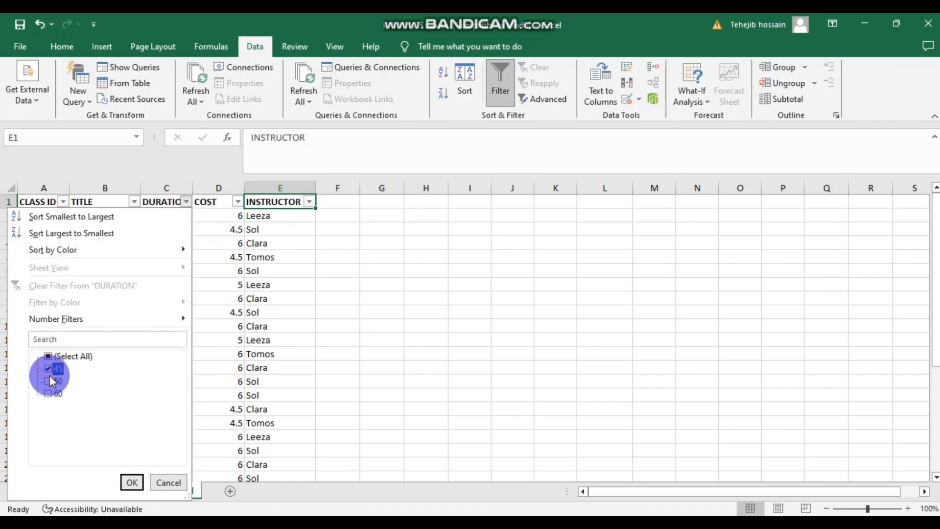
pyautogui.click(131, 482)
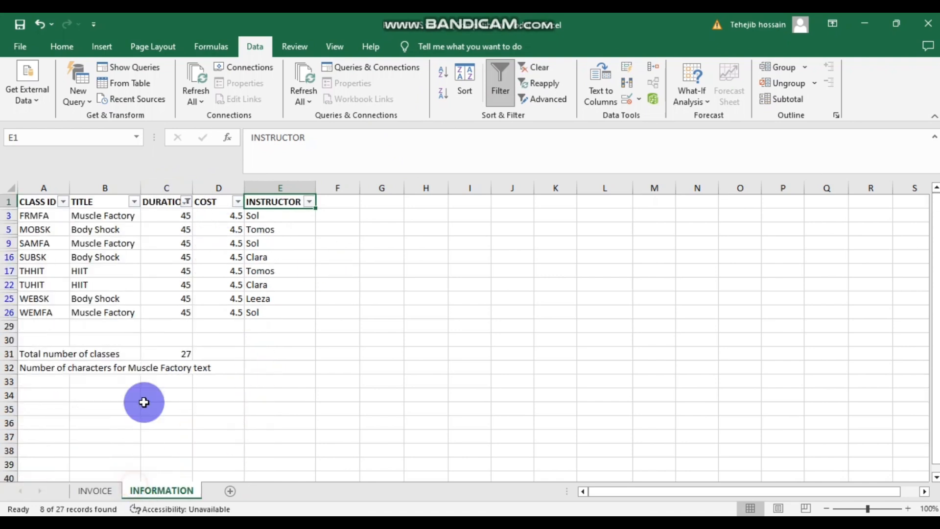
pyautogui.click(310, 202)
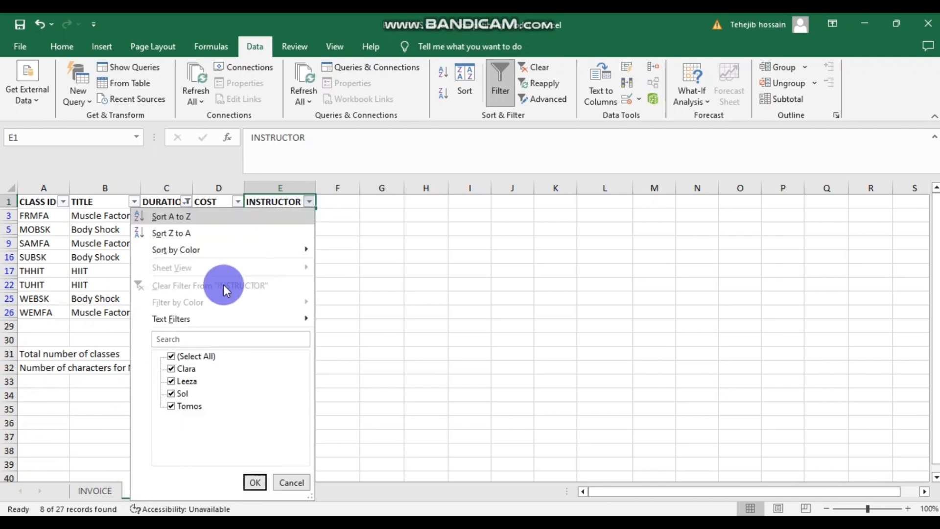
pyautogui.click(171, 356)
pyautogui.click(171, 395)
pyautogui.click(255, 482)
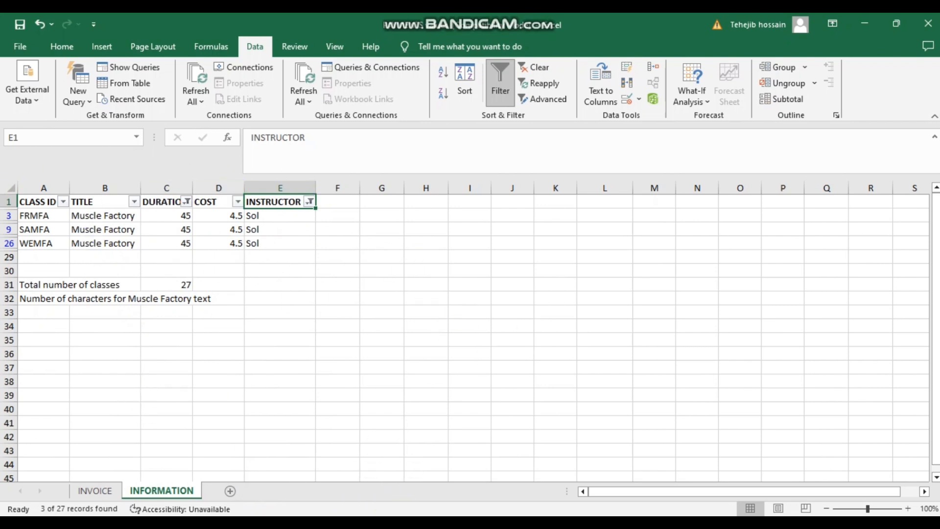
pyautogui.click(431, 478)
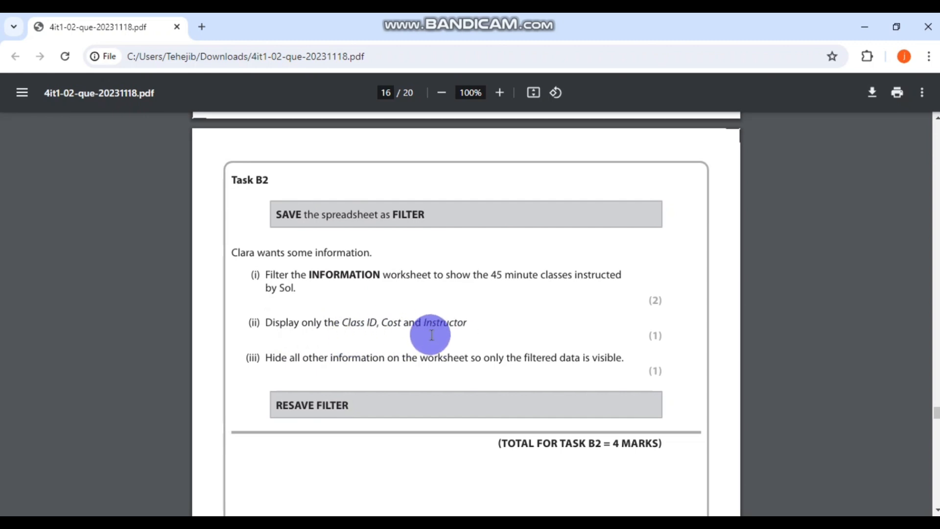
# - Hide the TITLE and DURATION columns, leaving CLASS ID, COST and INSTRUCTOR visible
pyautogui.hotkey('alt', 'Tab')
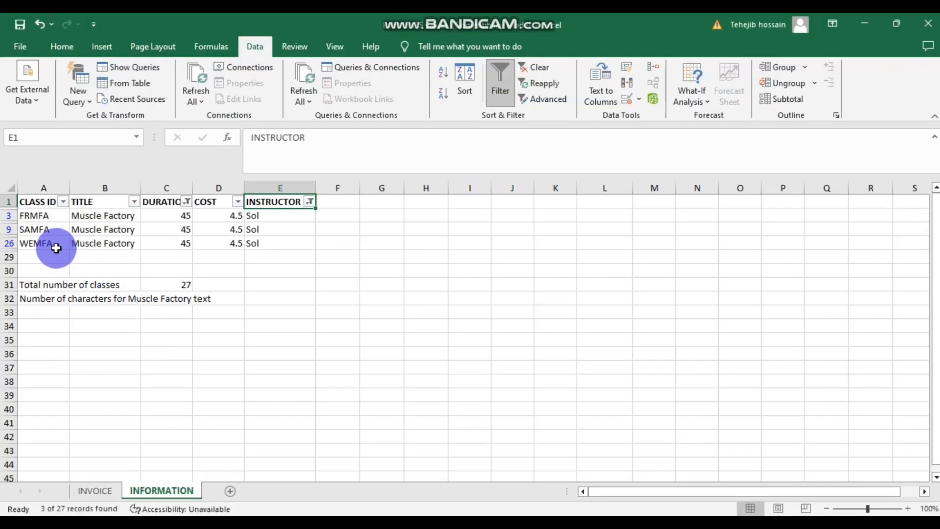
pyautogui.click(113, 187)
pyautogui.rightClick(112, 188)
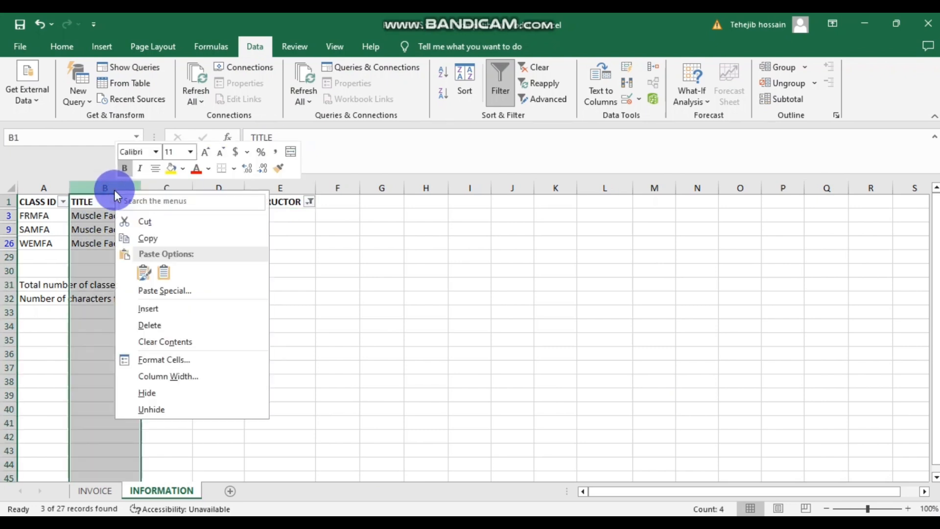
pyautogui.click(158, 393)
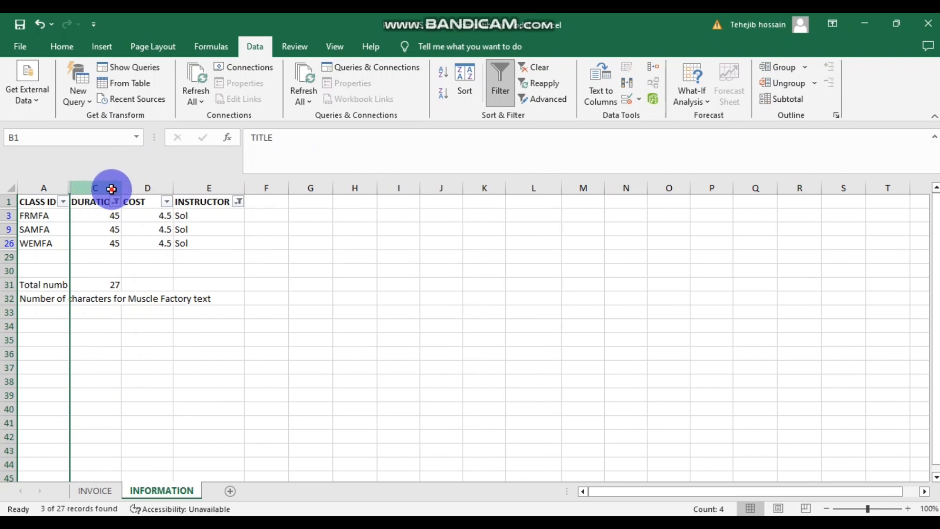
pyautogui.click(111, 188)
pyautogui.rightClick(111, 188)
pyautogui.click(156, 397)
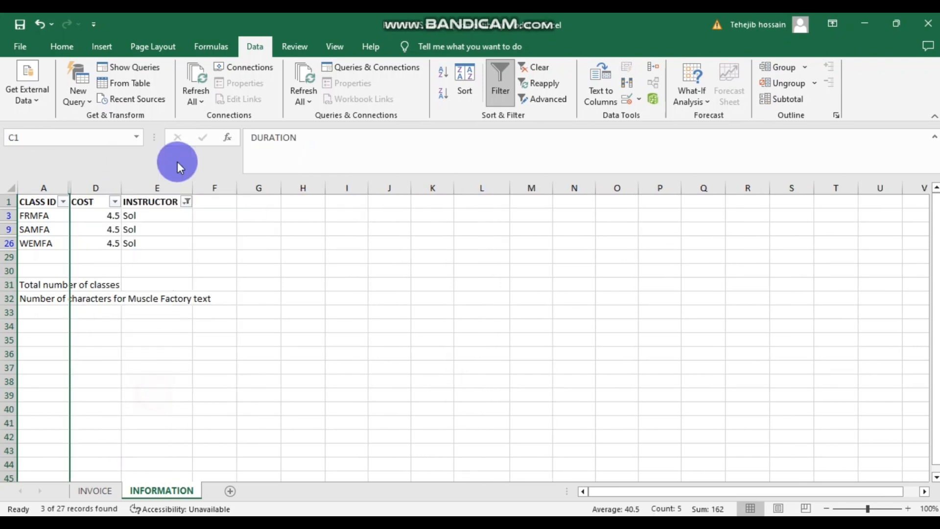
pyautogui.click(434, 314)
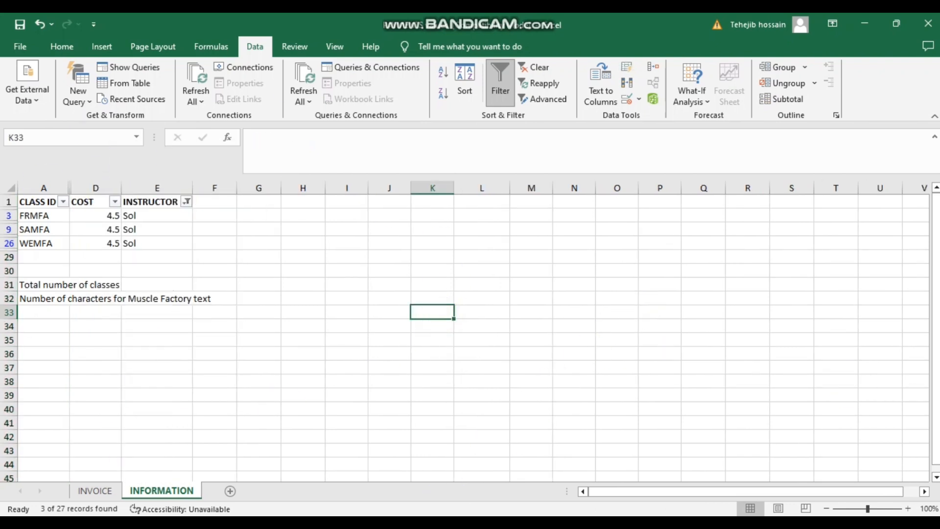
pyautogui.click(434, 466)
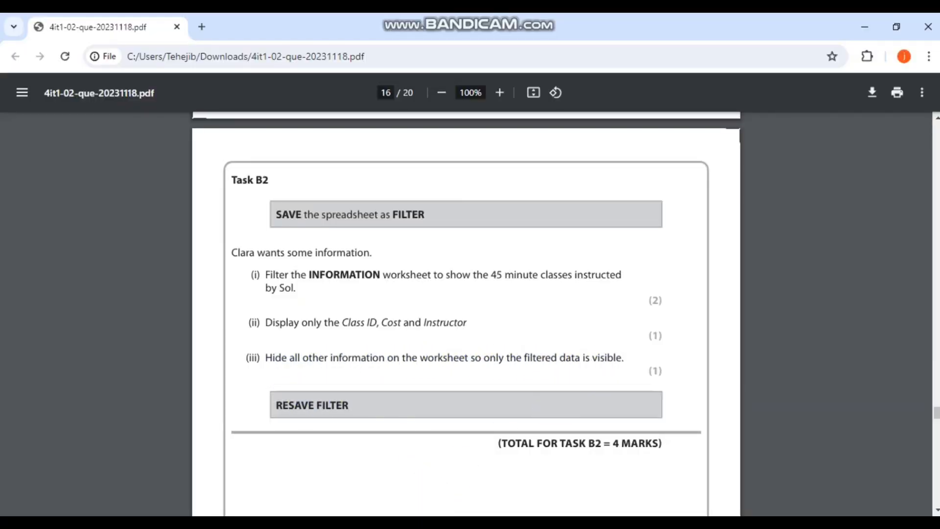
# - Select the whole INFORMATION sheet and hide all of its rows
pyautogui.hotkey('alt', 'Tab')
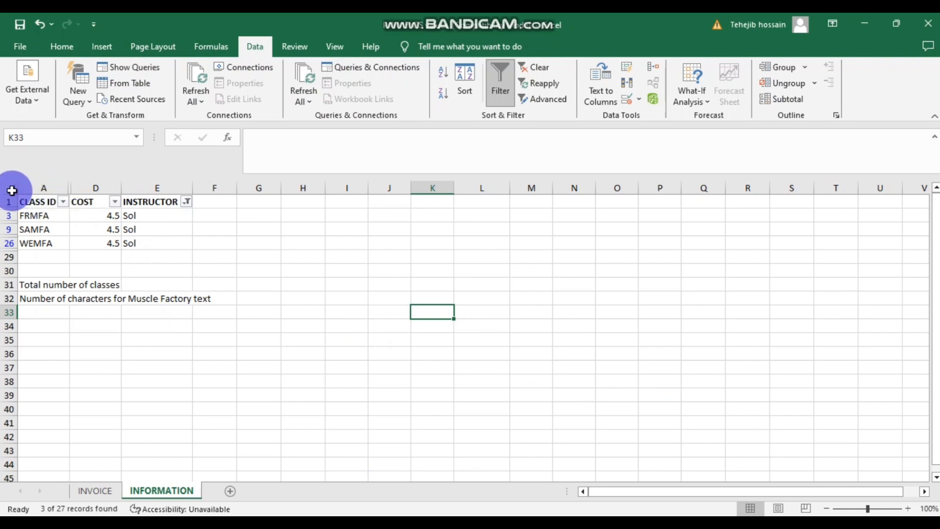
pyautogui.click(10, 189)
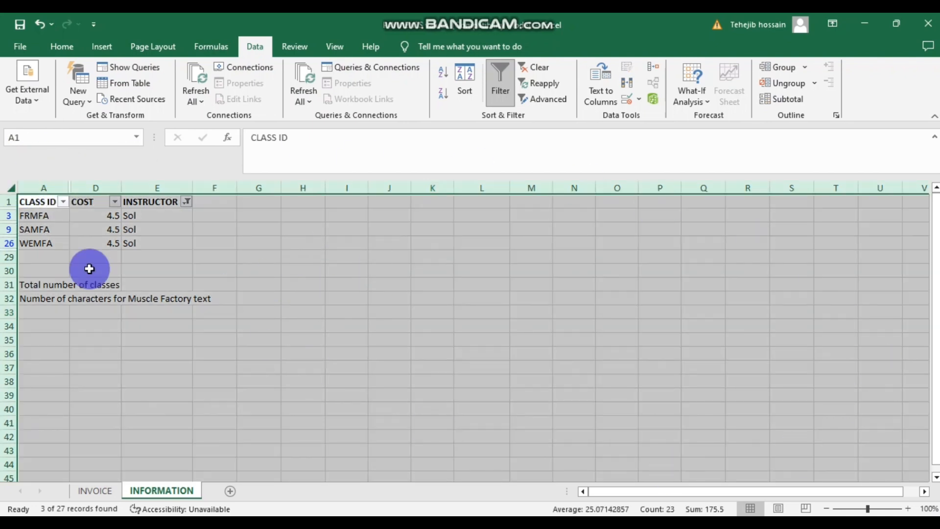
pyautogui.rightClick(14, 190)
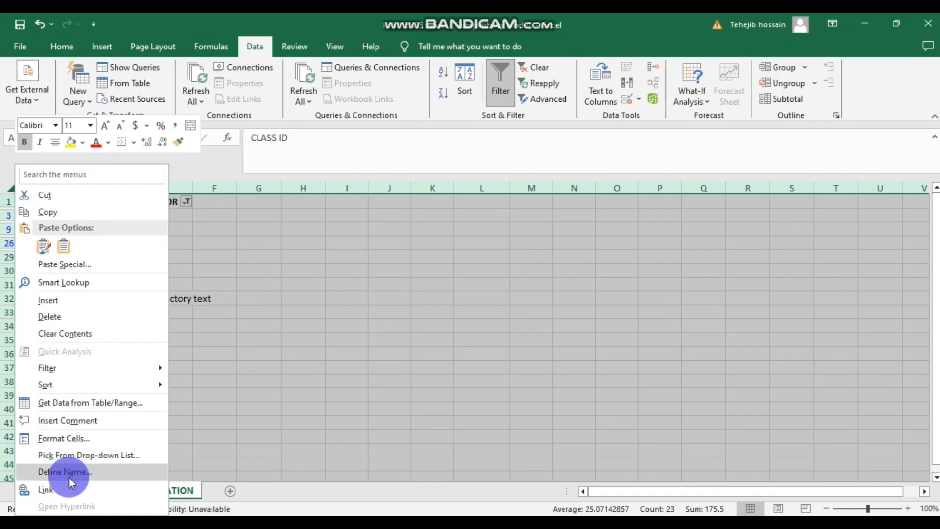
pyautogui.rightClick(242, 233)
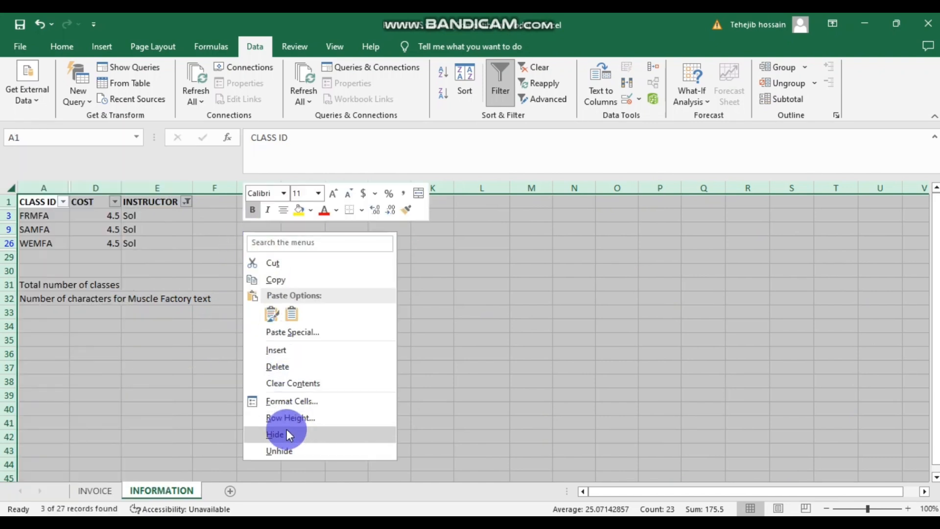
pyautogui.click(286, 434)
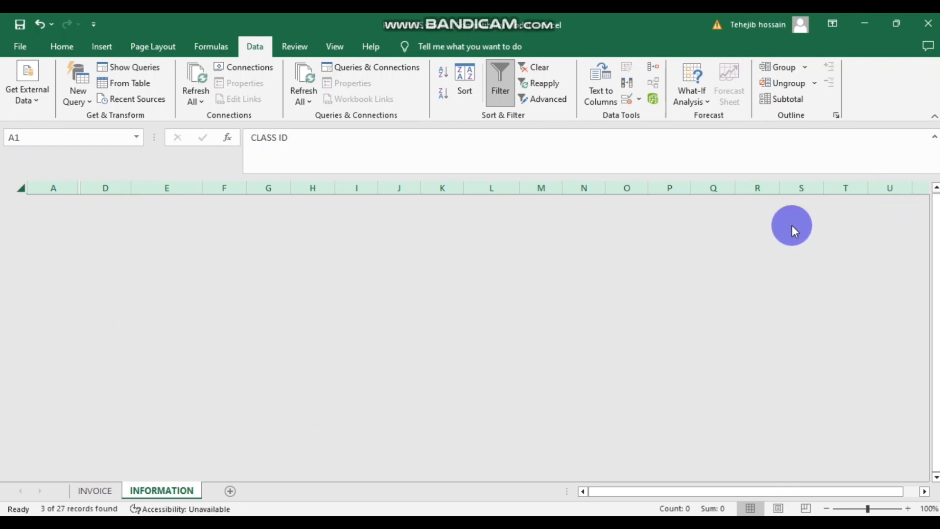
pyautogui.click(40, 22)
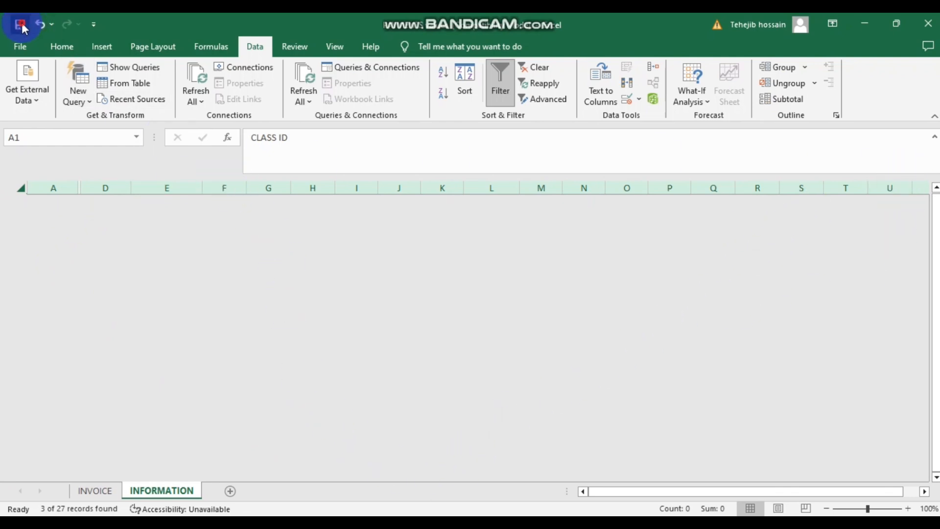
# - Save the workbook as FILTER in the working Excel folder, copying the name from the exam PDF
pyautogui.click(20, 46)
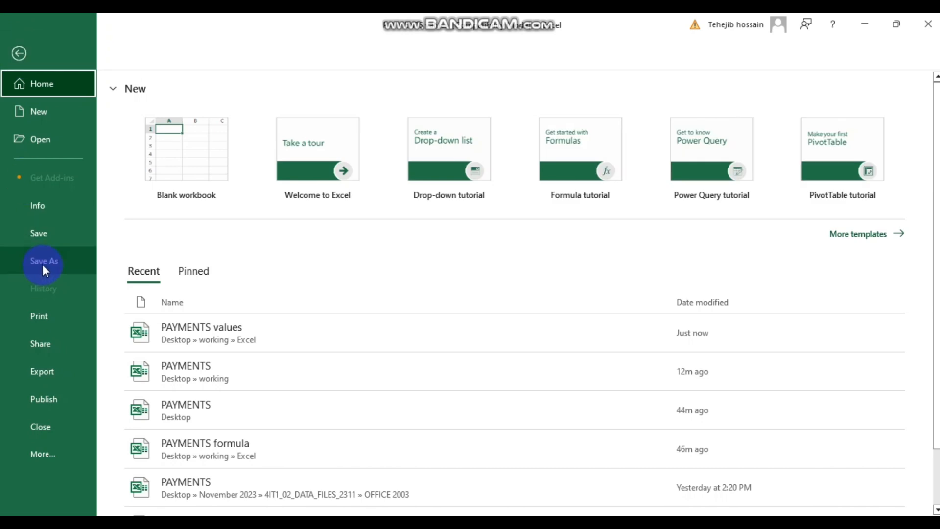
pyautogui.click(442, 478)
pyautogui.click(399, 211)
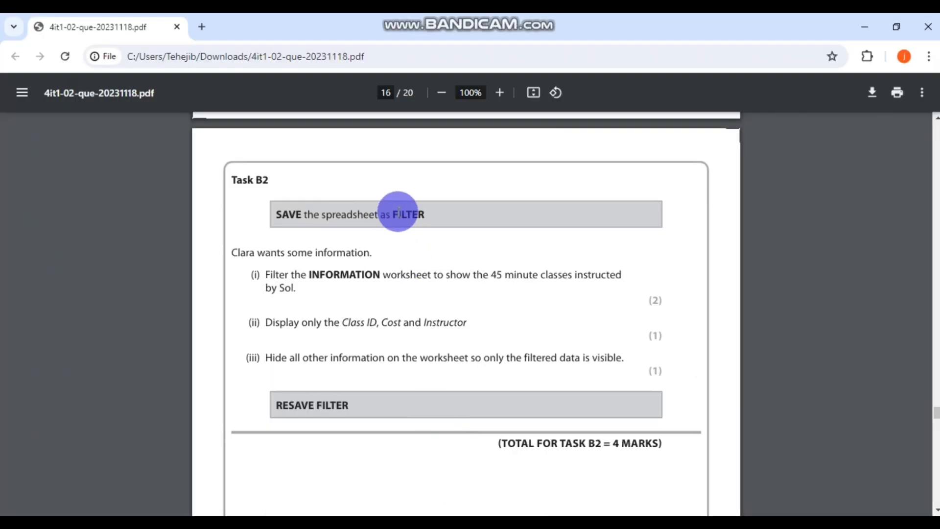
pyautogui.rightClick(404, 215)
pyautogui.click(448, 228)
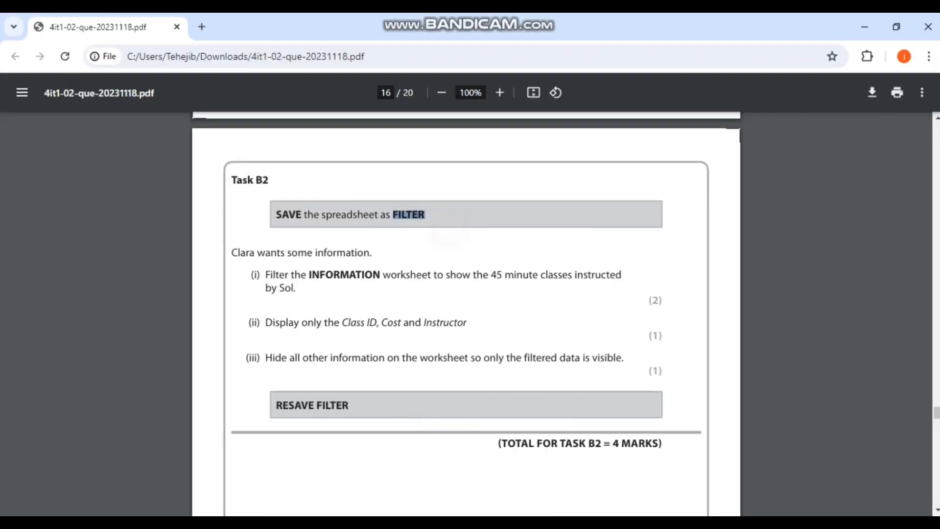
pyautogui.hotkey('alt', 'Tab')
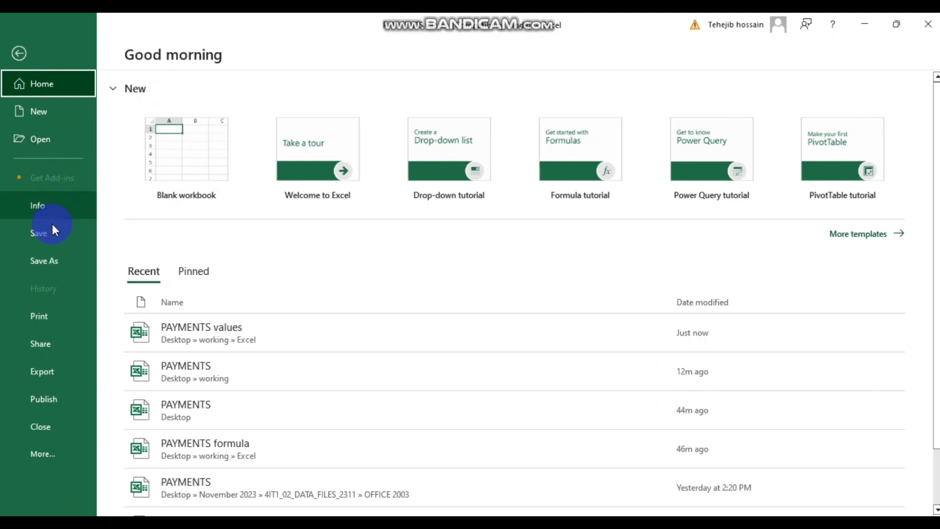
pyautogui.click(48, 258)
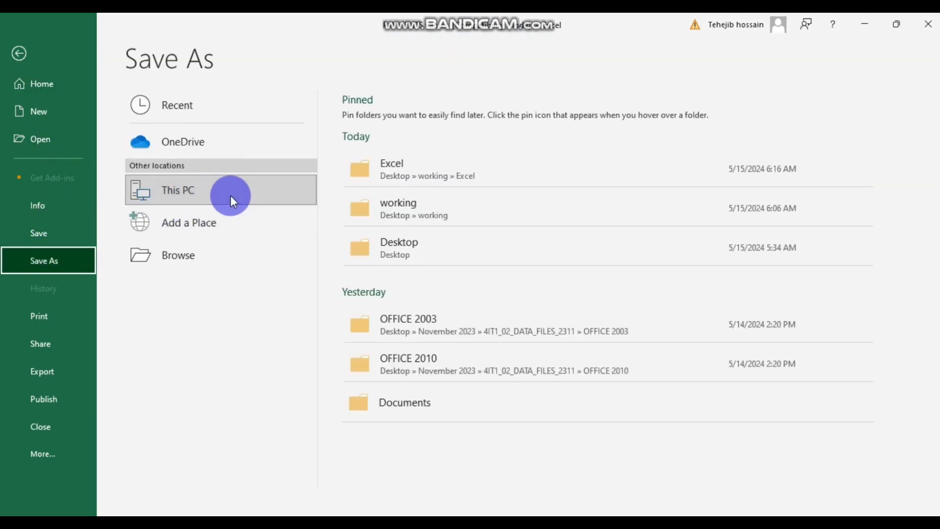
pyautogui.click(440, 177)
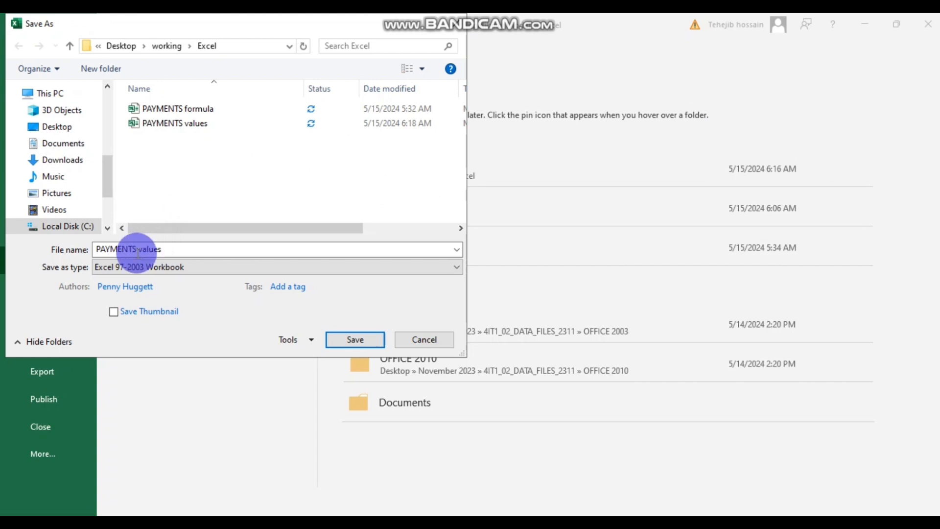
pyautogui.click(197, 249)
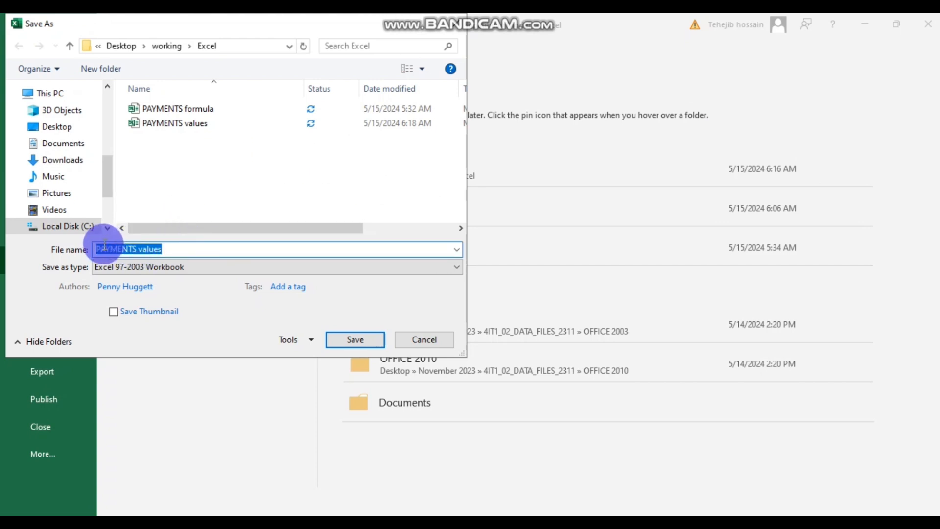
pyautogui.write('FILTER')
pyautogui.click(361, 338)
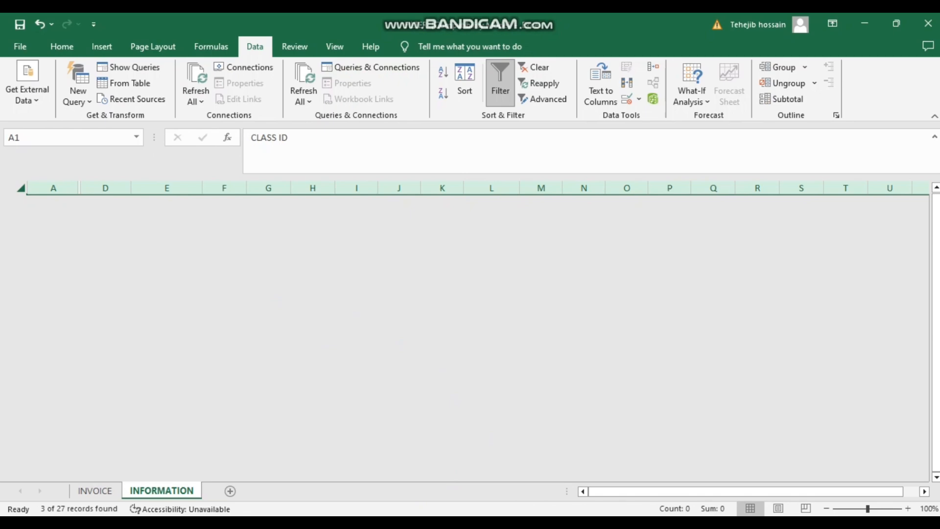
# - Scroll the exam PDF to the Task B3 questions on page 17, then return to Excel
pyautogui.click(443, 464)
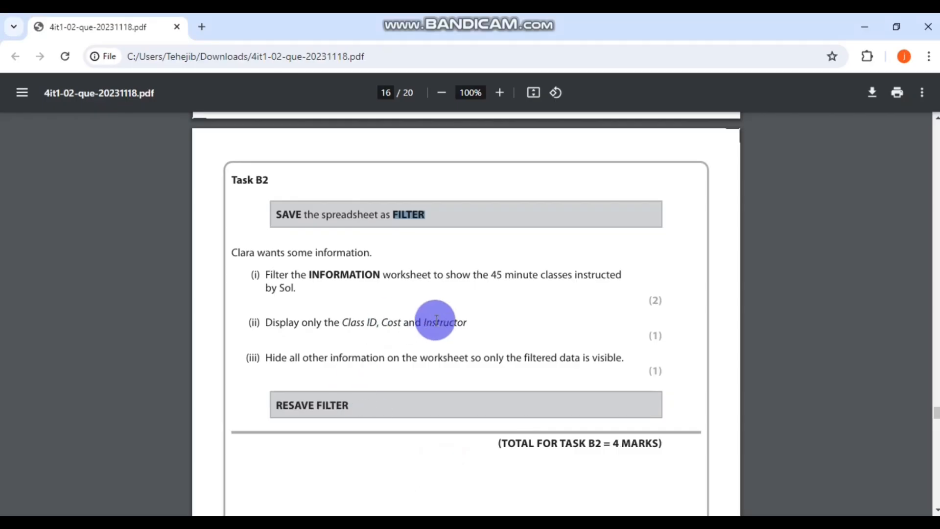
pyautogui.scroll(-3, 436, 381)
pyautogui.scroll(-10, 435, 380)
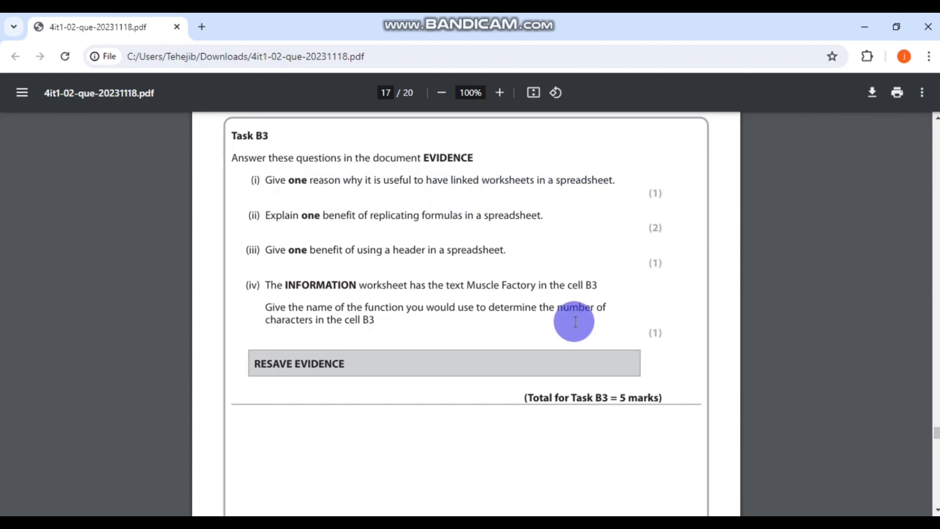
pyautogui.hotkey('alt', 'Tab')
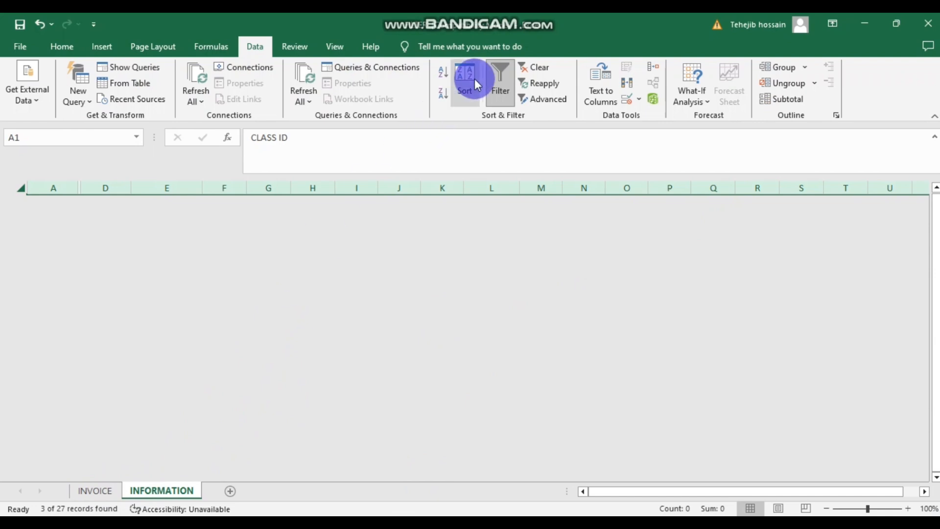
# - Turn off the filter and undo to restore all rows and columns of the class table
pyautogui.click(497, 81)
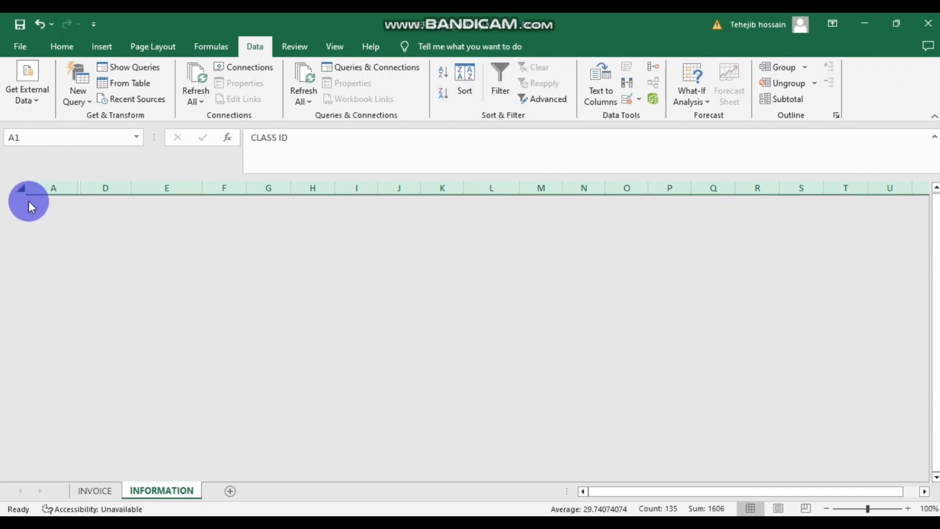
pyautogui.click(22, 188)
pyautogui.rightClick(24, 187)
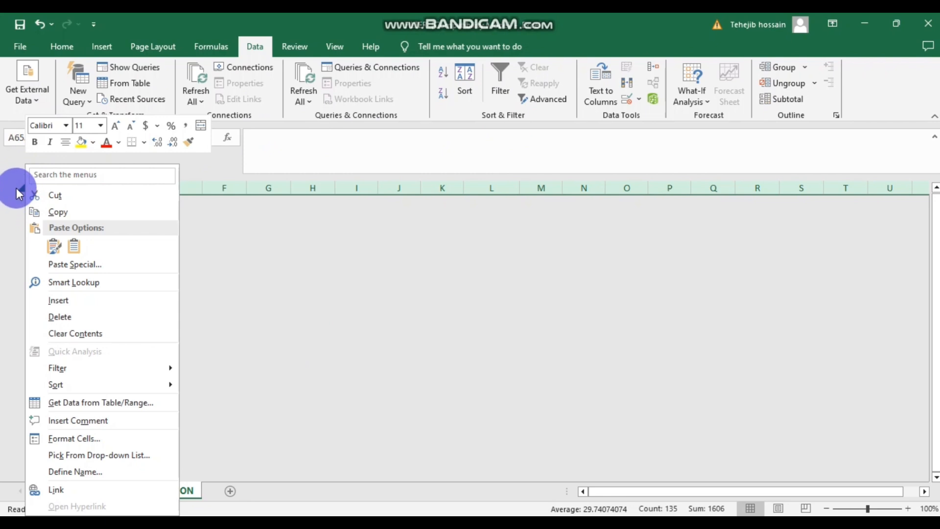
pyautogui.click(316, 260)
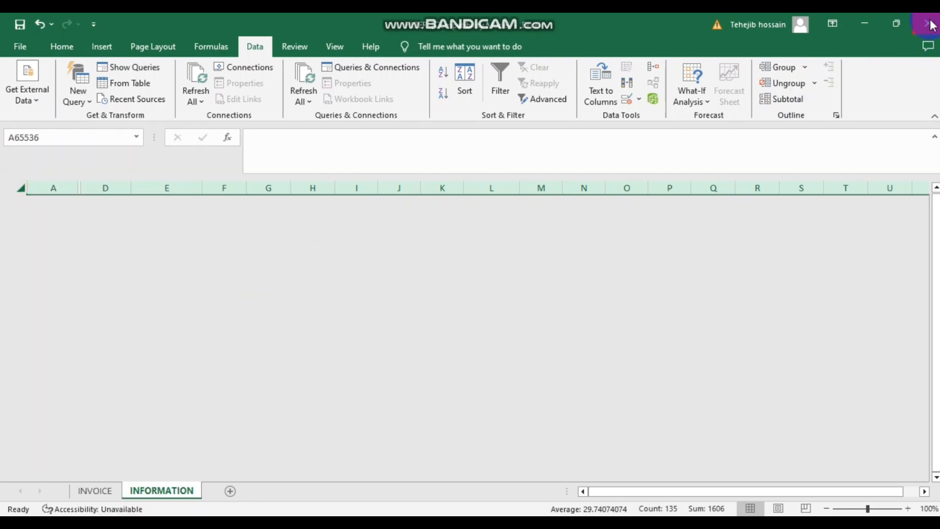
pyautogui.hotkey('ctrl', 'z')
pyautogui.scroll(-1, 240, 290)
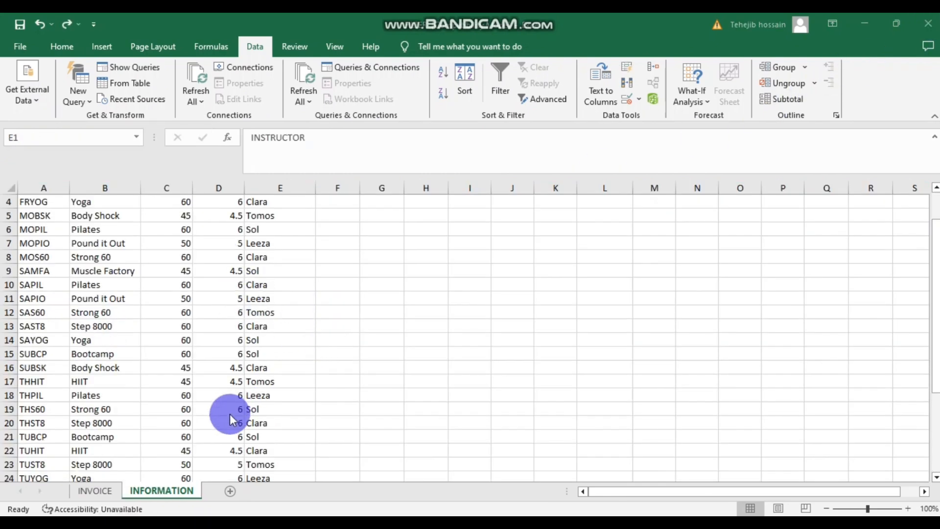
pyautogui.scroll(1, 233, 313)
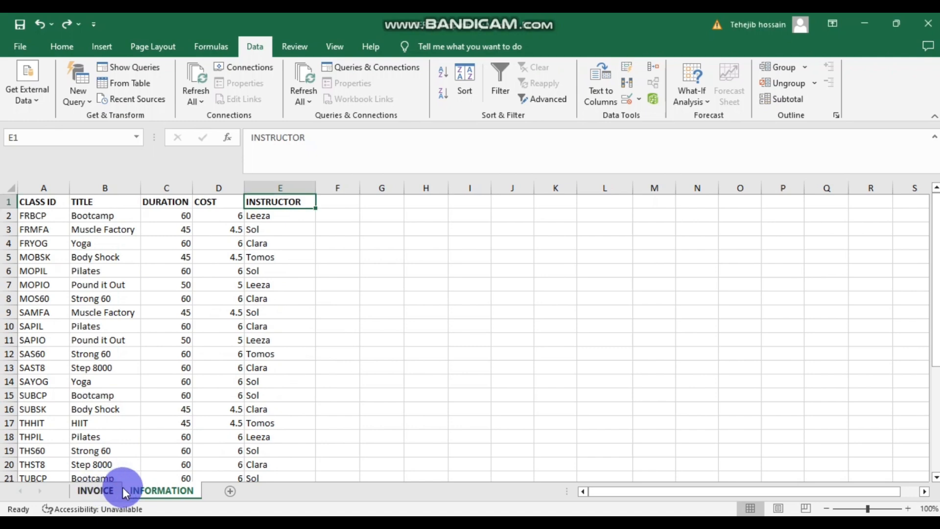
# - Look over the INVOICE sheet, then go back to the INFORMATION sheet
pyautogui.click(93, 490)
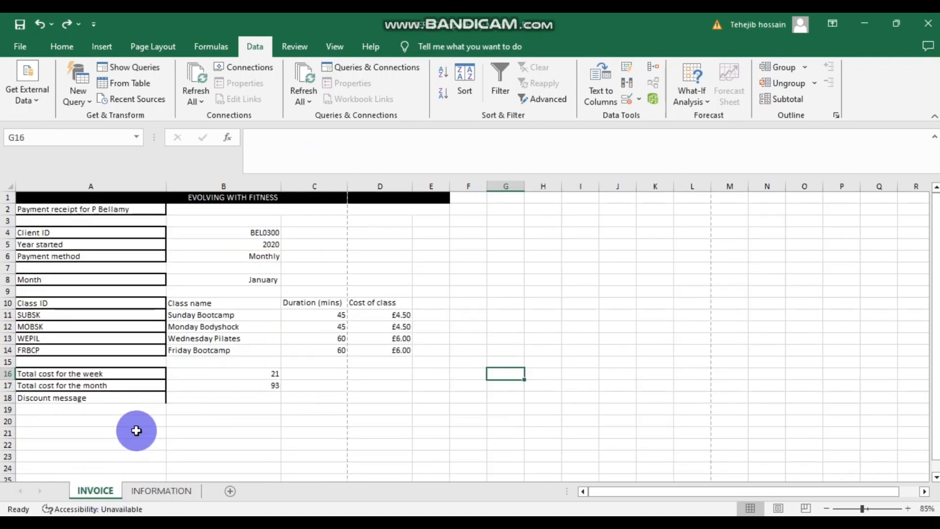
pyautogui.scroll(-3, 154, 373)
pyautogui.scroll(3, 157, 374)
pyautogui.scroll(-1, 154, 374)
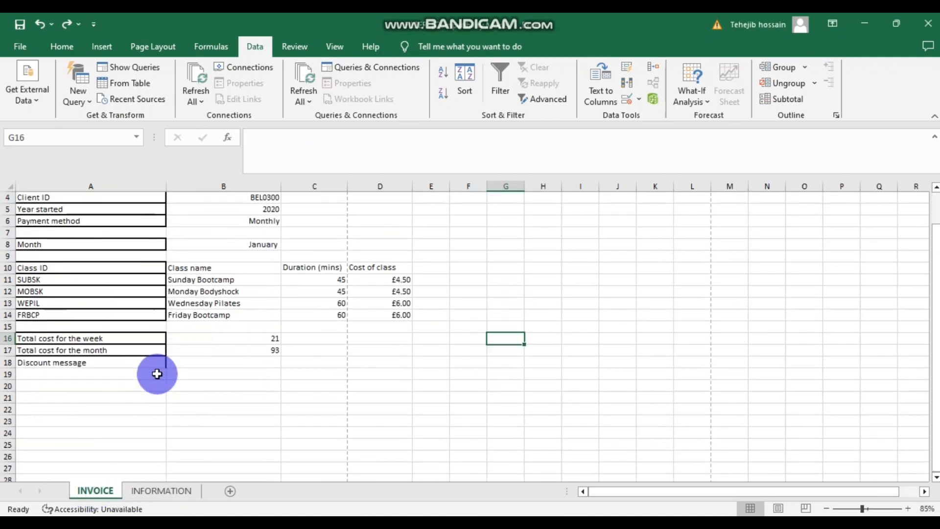
pyautogui.scroll(1, 154, 374)
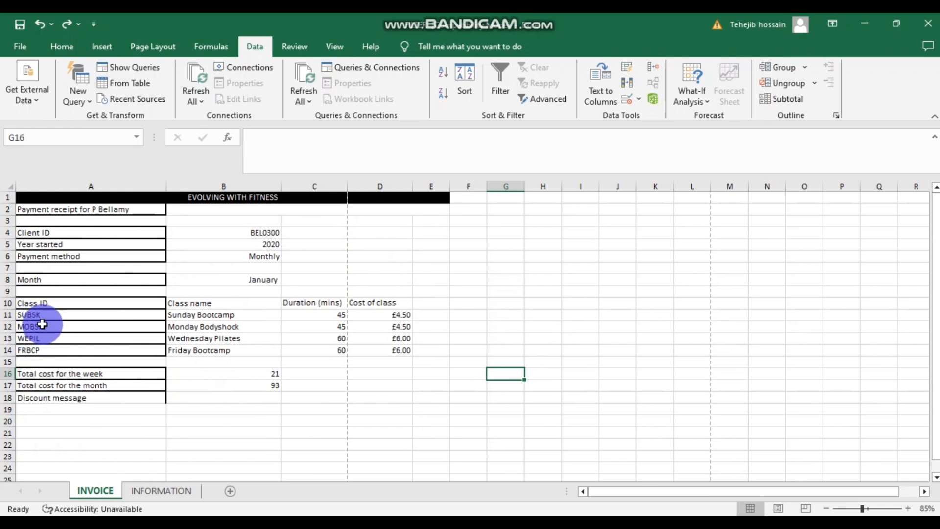
pyautogui.click(168, 491)
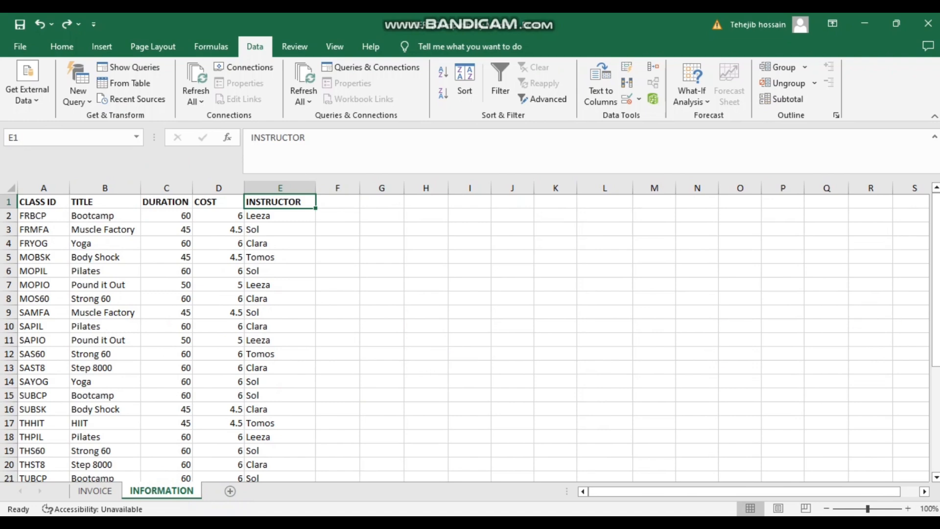
# - Read Task B3 in the exam PDF, then open the working folder from the desktop
pyautogui.click(384, 524)
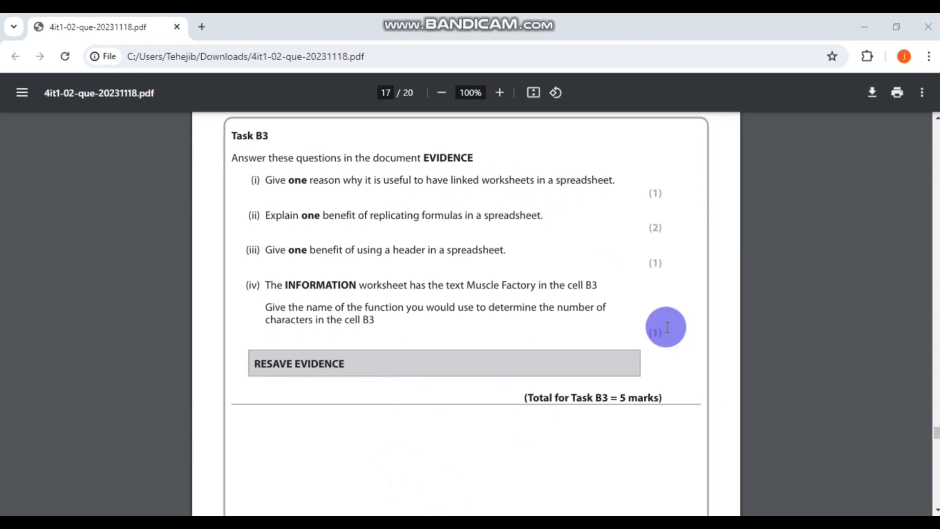
pyautogui.click(862, 23)
pyautogui.doubleClick(285, 107)
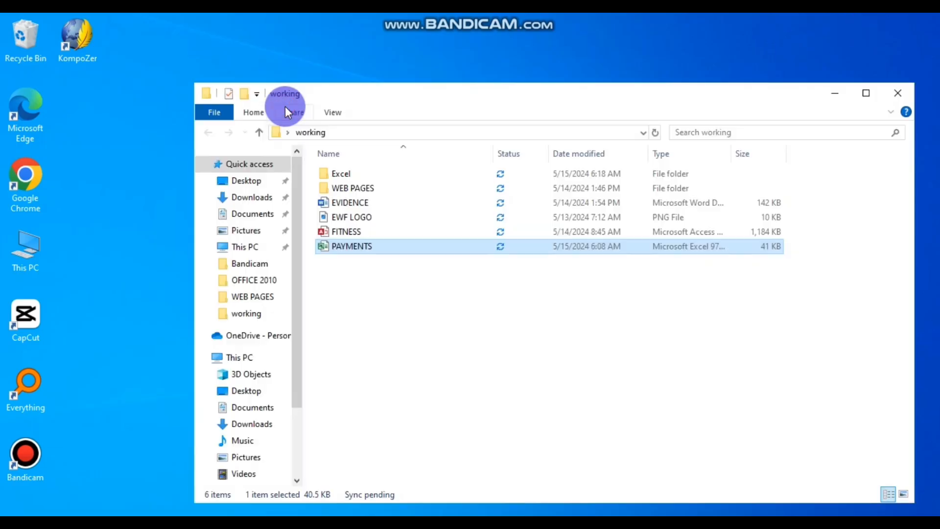
# - Open the EVIDENCE document from the working folder in Word
pyautogui.click(386, 202)
pyautogui.doubleClick(386, 202)
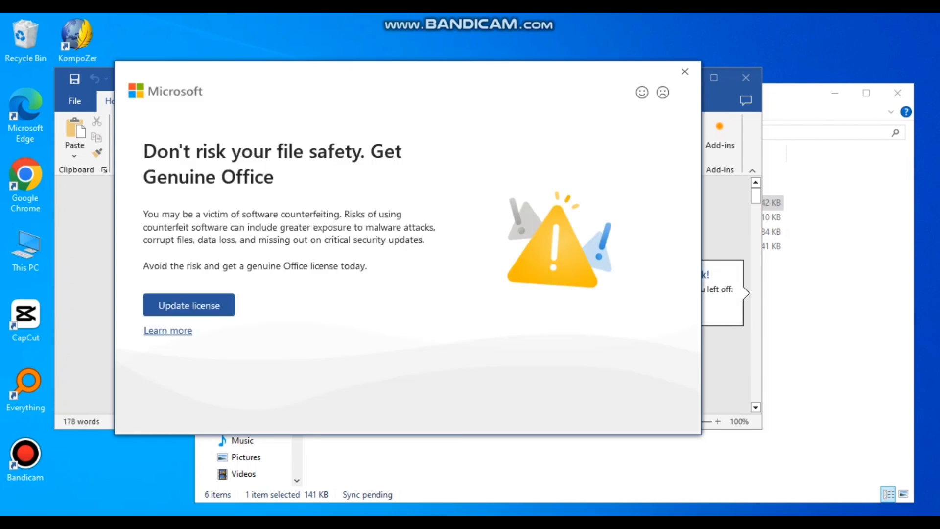
# - Dismiss the Get Genuine Office notice, maximise Word and scroll down to the B3 answer table
pyautogui.click(685, 71)
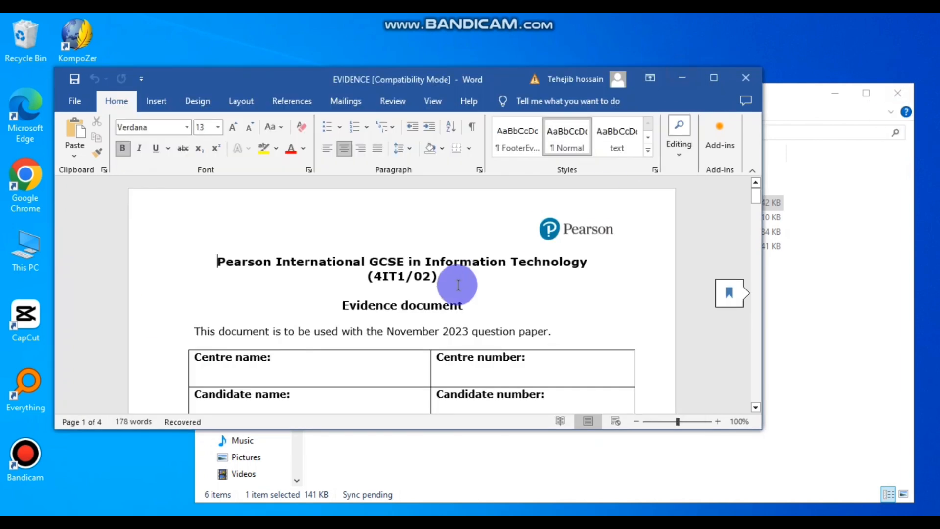
pyautogui.click(713, 77)
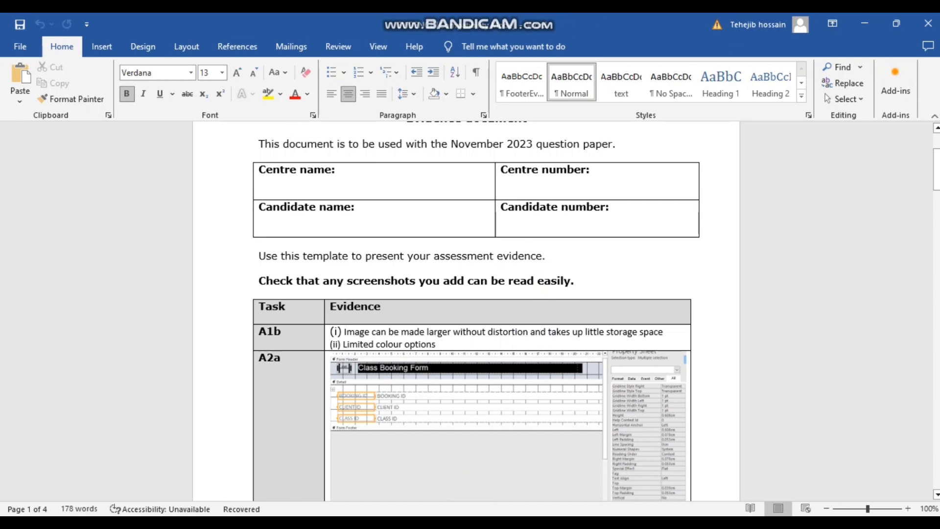
pyautogui.scroll(-8, 541, 321)
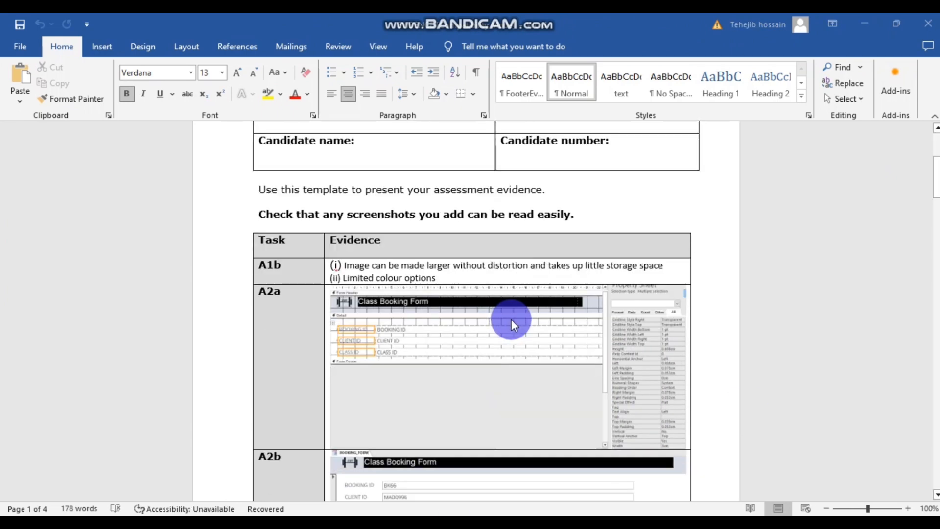
pyautogui.scroll(-15, 511, 319)
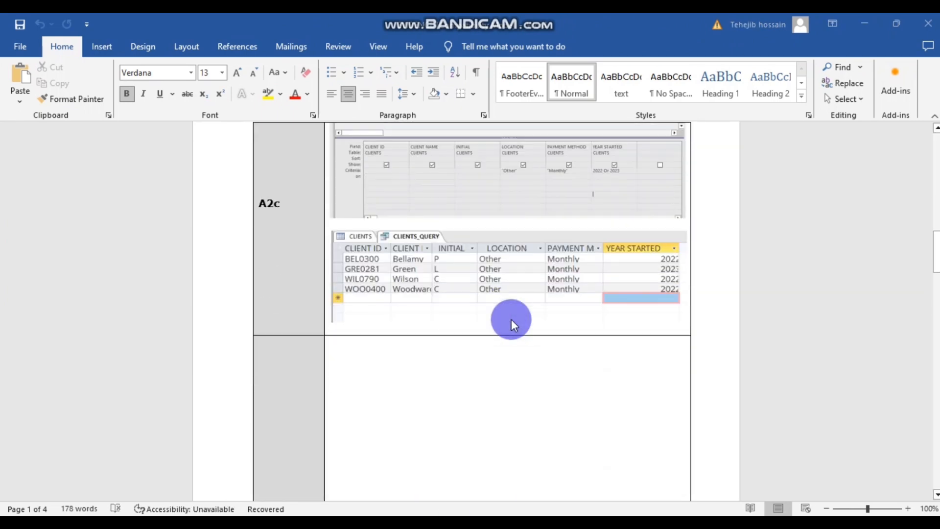
pyautogui.scroll(-15, 511, 319)
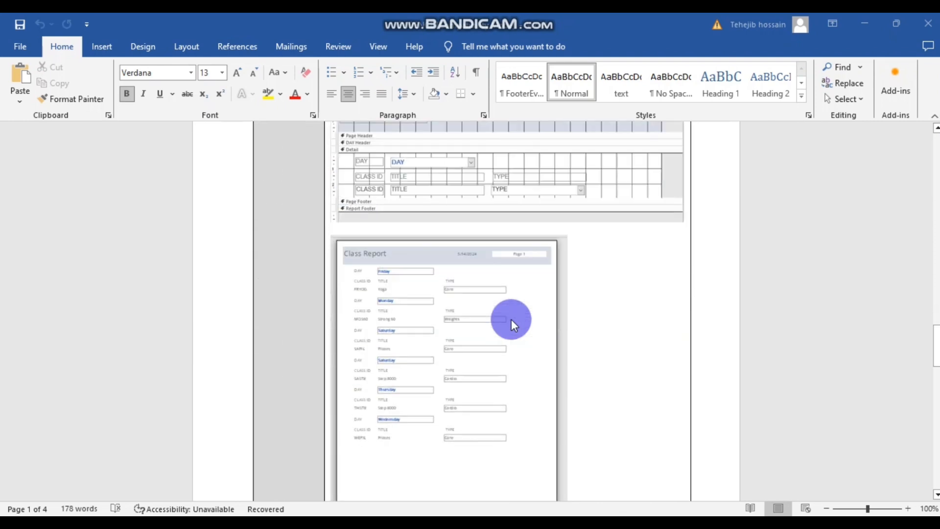
pyautogui.scroll(-8, 512, 319)
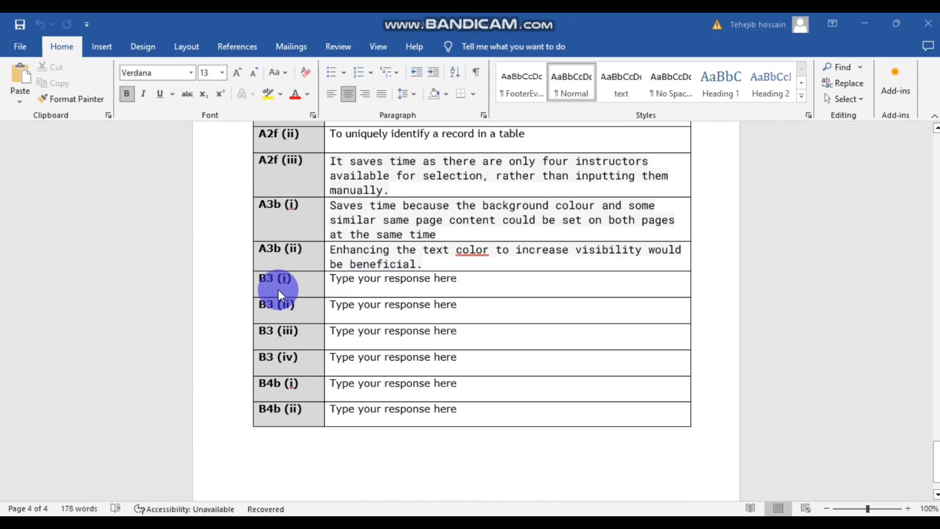
pyautogui.click(428, 504)
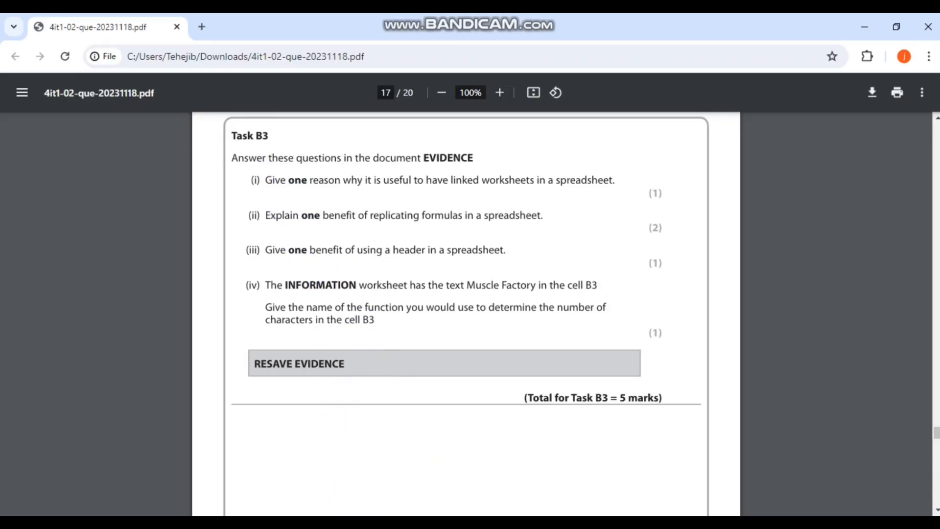
pyautogui.click(420, 483)
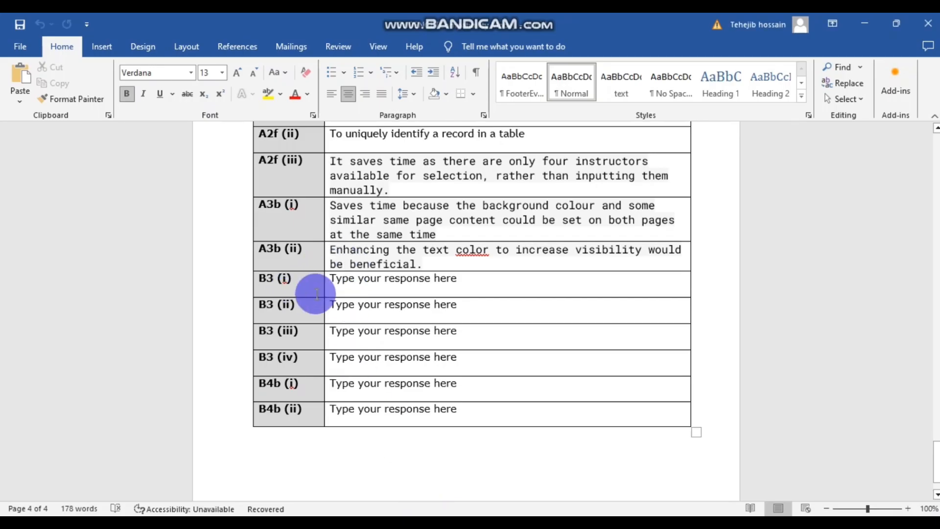
# - Paste 'Data is automatically updated from one sheet to another' into B3 (i) and make it black
pyautogui.moveTo(465, 279); pyautogui.dragTo(331, 279)
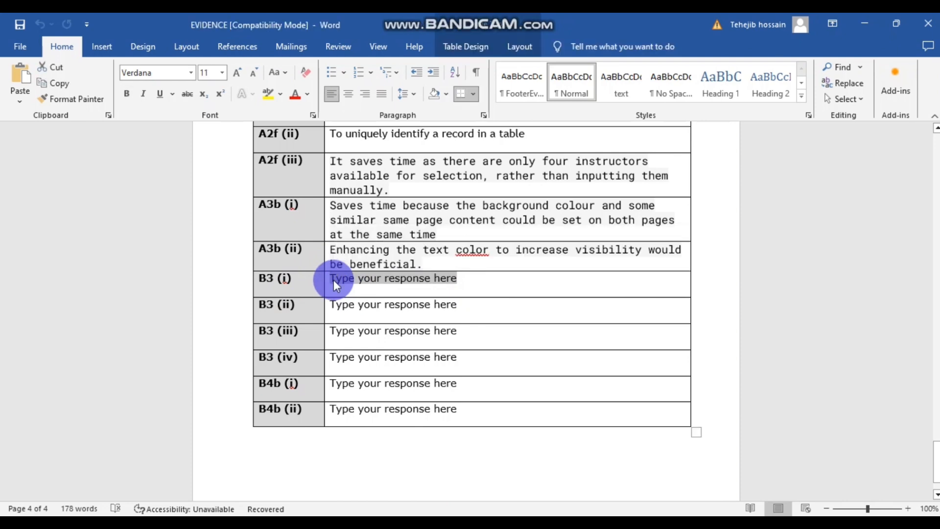
pyautogui.write('Data is automatically updated from one sheet to another')
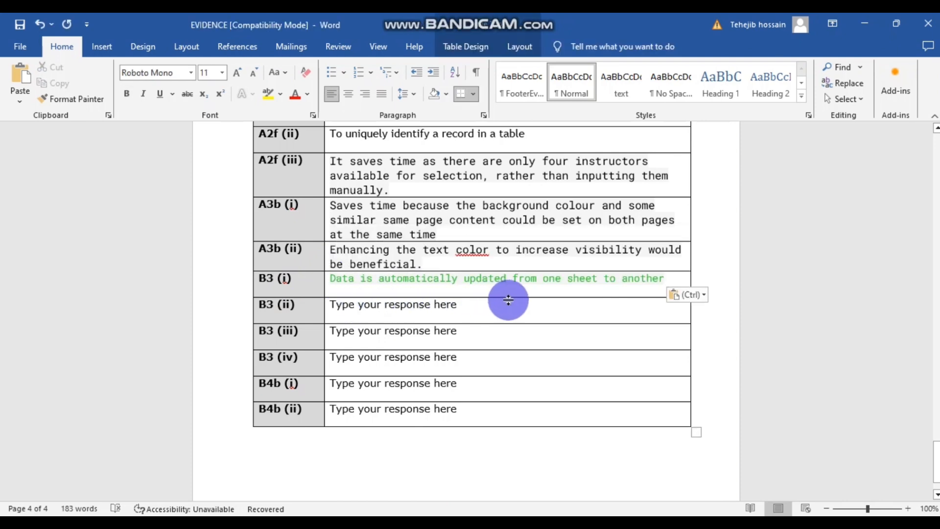
pyautogui.moveTo(664, 278); pyautogui.dragTo(331, 279)
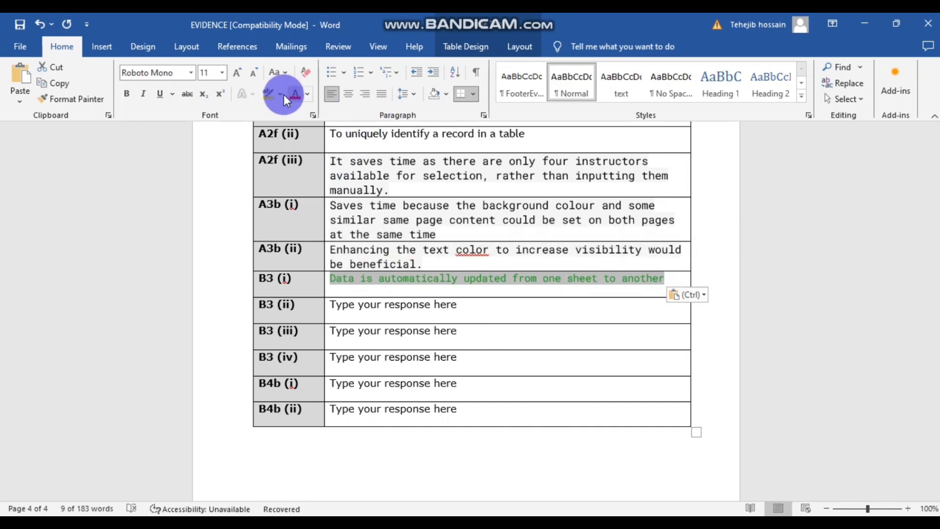
pyautogui.click(307, 94)
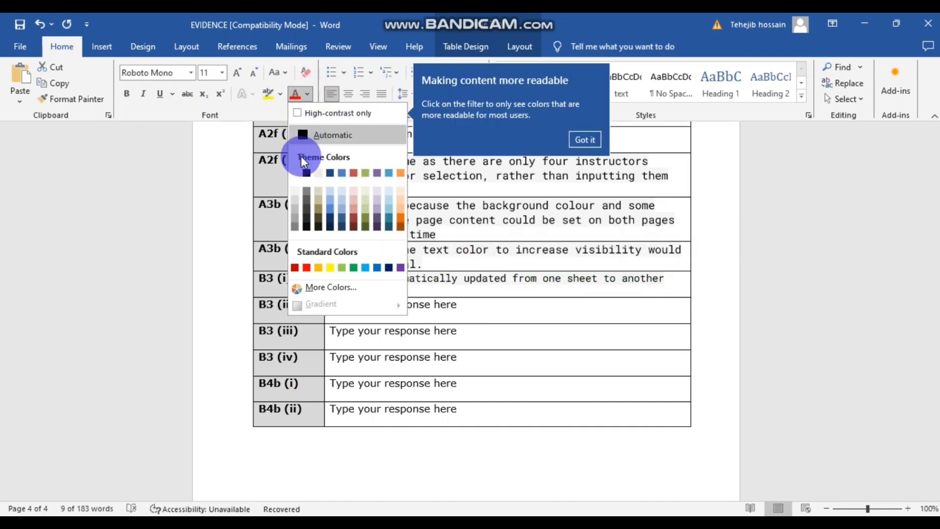
pyautogui.click(305, 172)
pyautogui.click(665, 356)
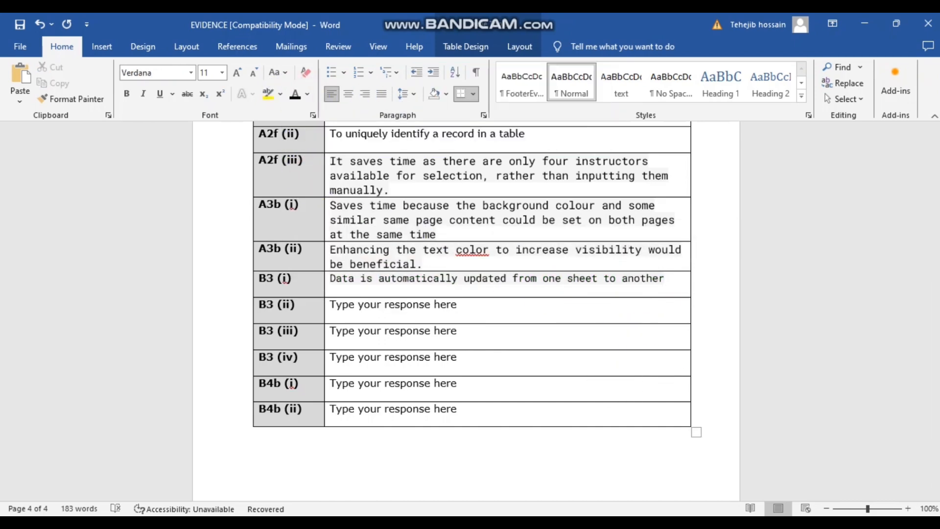
pyautogui.hotkey('alt', 'Tab')
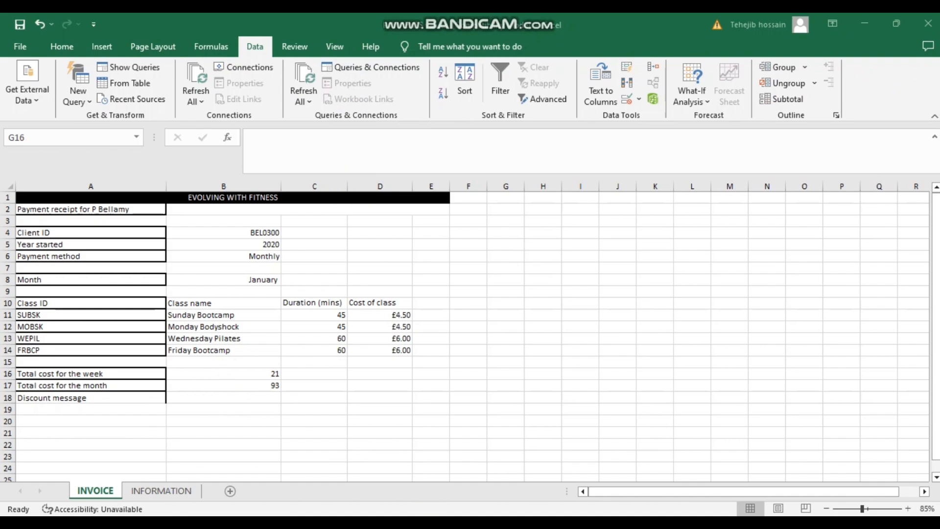
pyautogui.moveTo(385, 523)
pyautogui.click(431, 474)
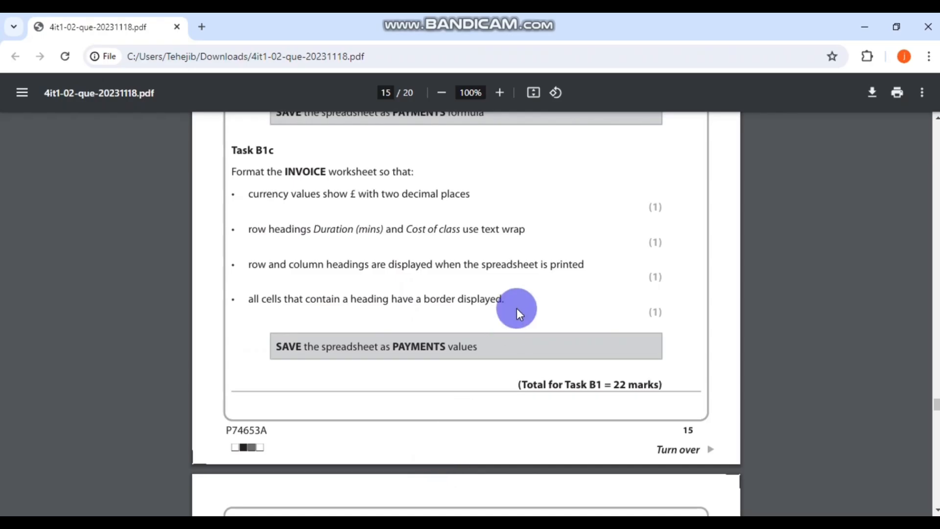
pyautogui.scroll(-2, 514, 310)
pyautogui.scroll(2, 424, 323)
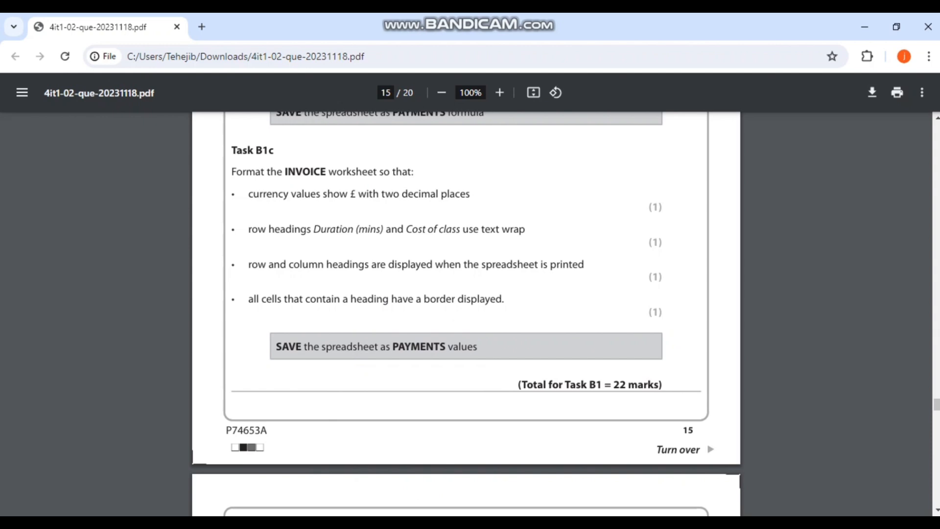
pyautogui.hotkey('alt', 'Tab')
pyautogui.scroll(-1, 216, 281)
pyautogui.scroll(1, 216, 282)
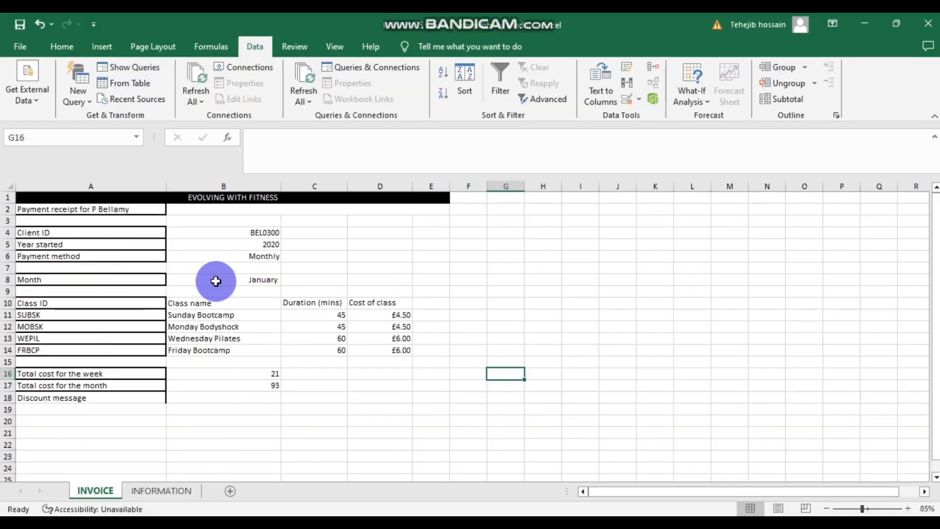
# - Remove the borders from the class ID cells A11 to A14
pyautogui.click(93, 246)
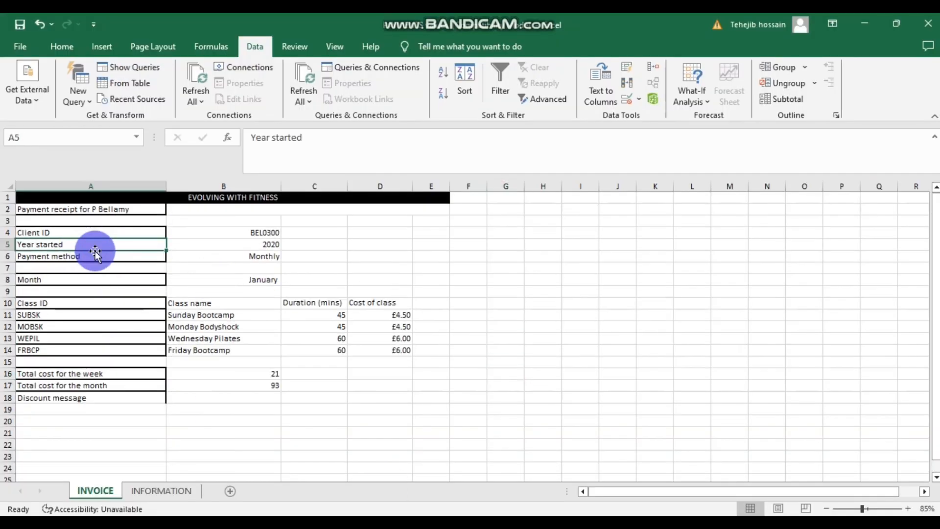
pyautogui.click(68, 324)
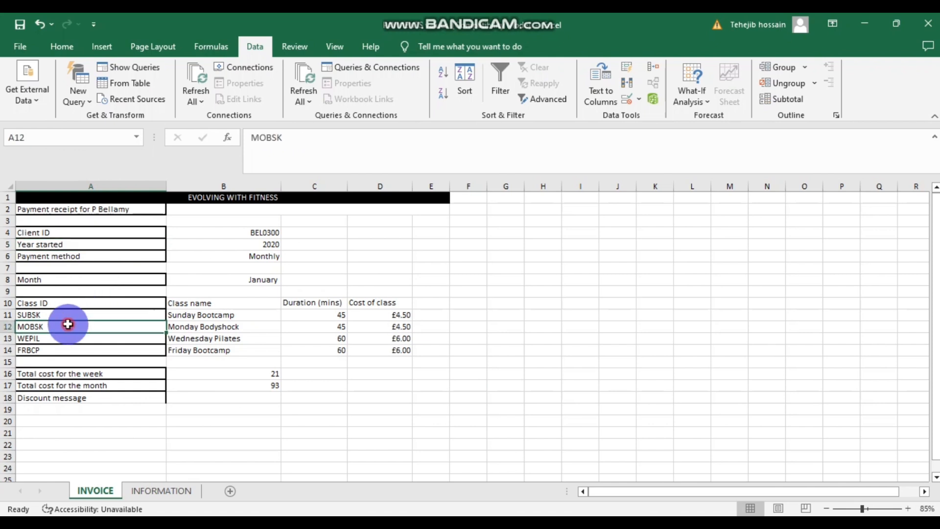
pyautogui.click(77, 317)
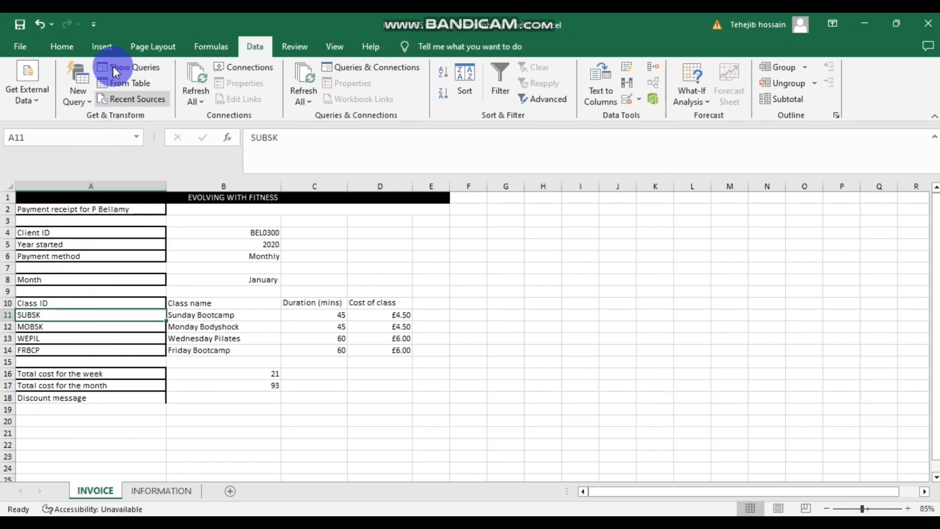
pyautogui.click(61, 46)
pyautogui.click(156, 94)
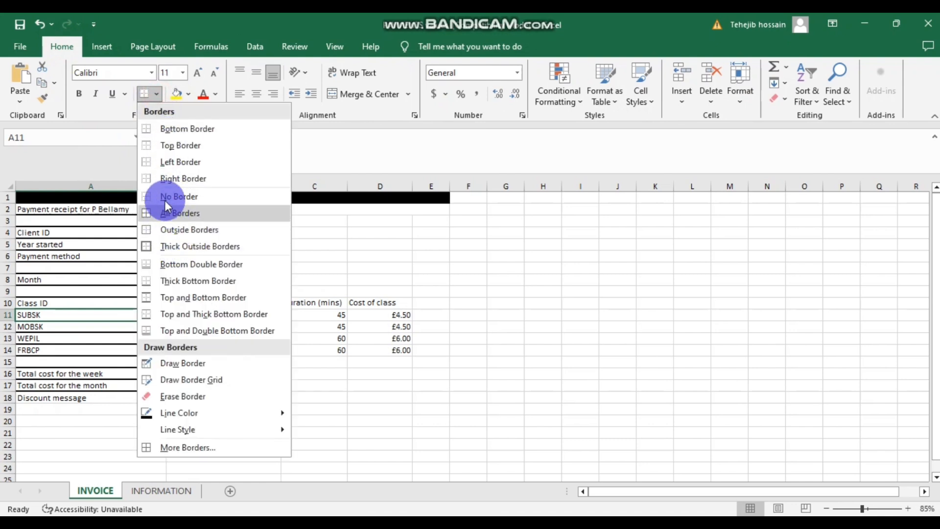
pyautogui.click(166, 213)
pyautogui.click(103, 330)
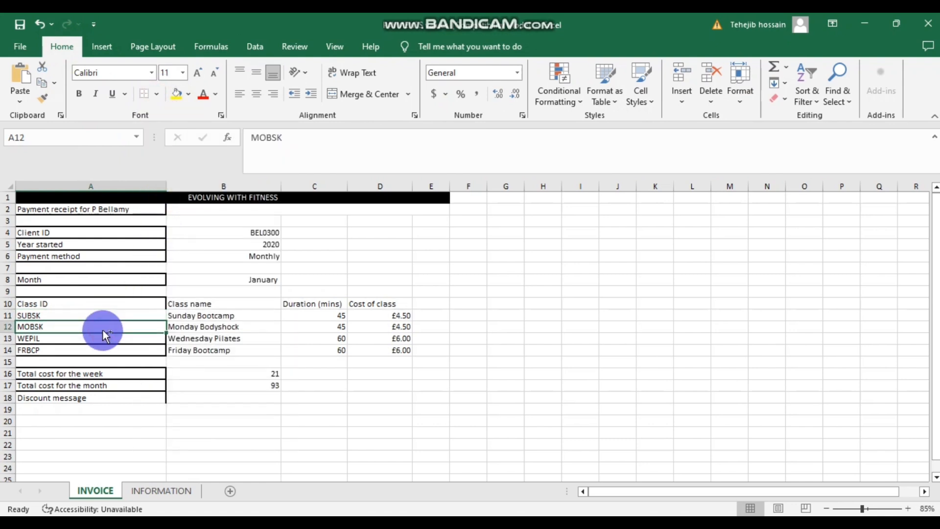
pyautogui.keyDown('ctrl'); pyautogui.click(95, 338); pyautogui.keyUp('ctrl')
pyautogui.keyDown('ctrl'); pyautogui.click(96, 350); pyautogui.keyUp('ctrl')
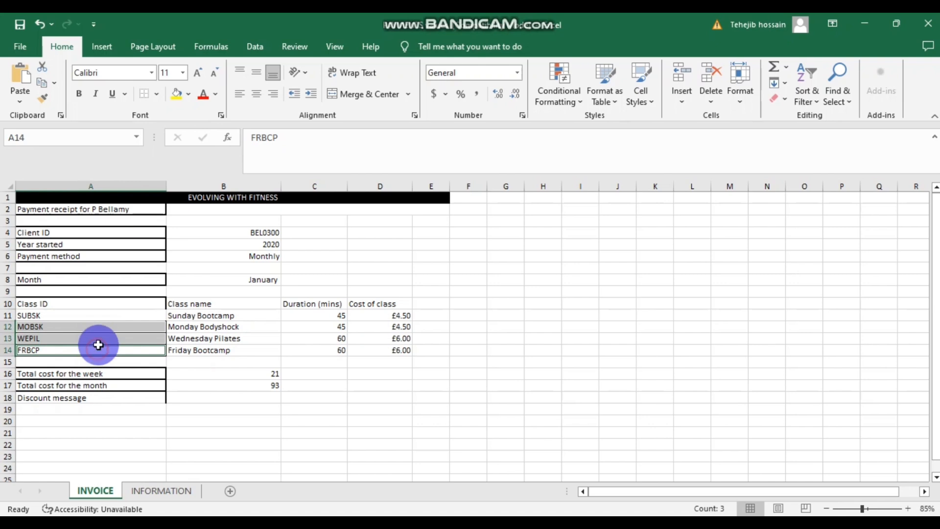
pyautogui.click(156, 94)
pyautogui.click(155, 94)
pyautogui.click(182, 256)
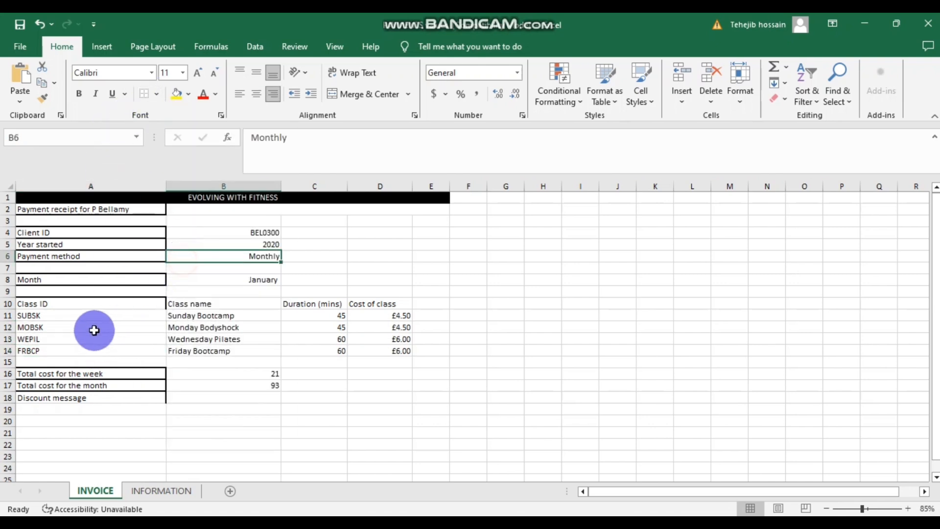
# - Put box borders around the Class ID, Class name, Duration (mins) and Cost of class headings
pyautogui.click(64, 305)
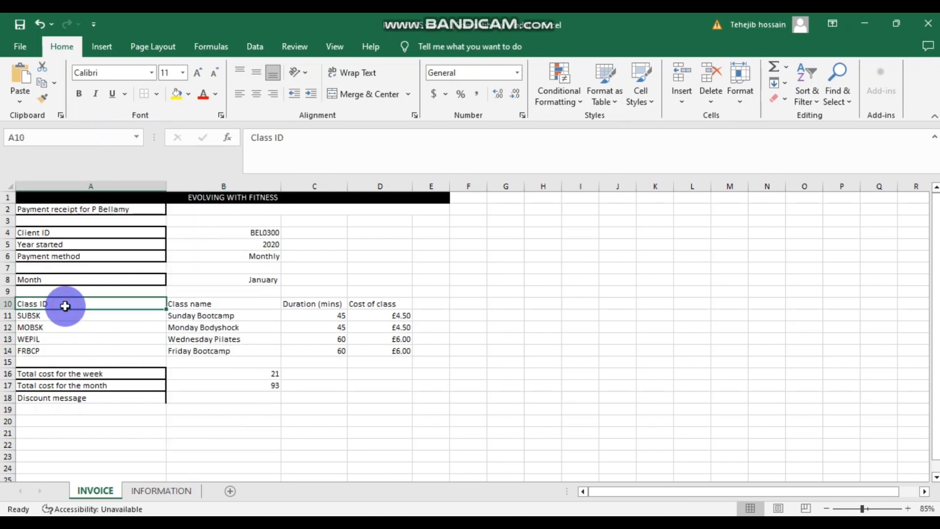
pyautogui.click(155, 93)
pyautogui.click(169, 245)
pyautogui.click(69, 324)
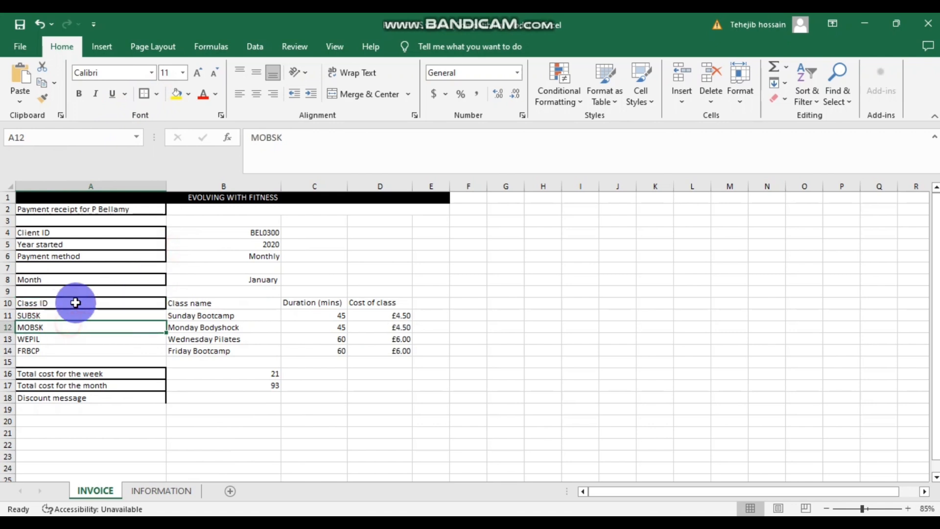
pyautogui.click(210, 304)
pyautogui.click(144, 94)
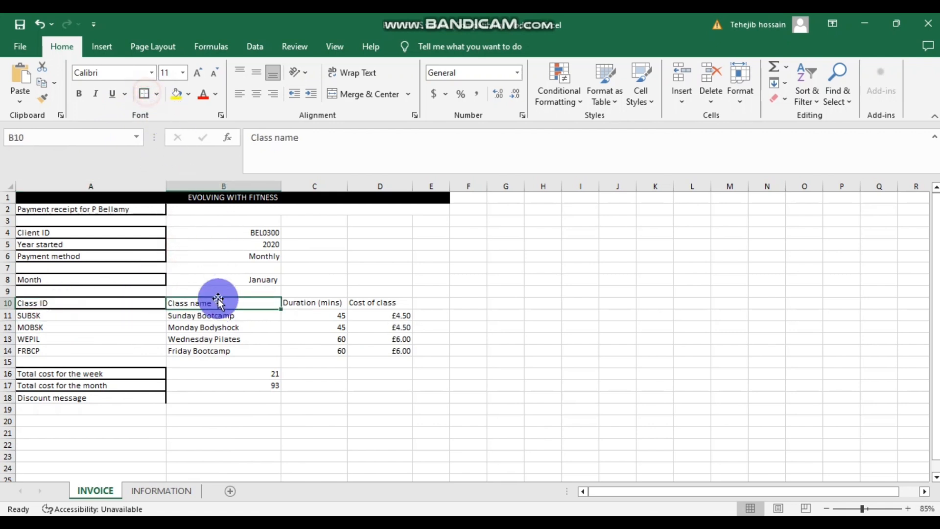
pyautogui.click(294, 302)
pyautogui.click(146, 95)
pyautogui.click(376, 303)
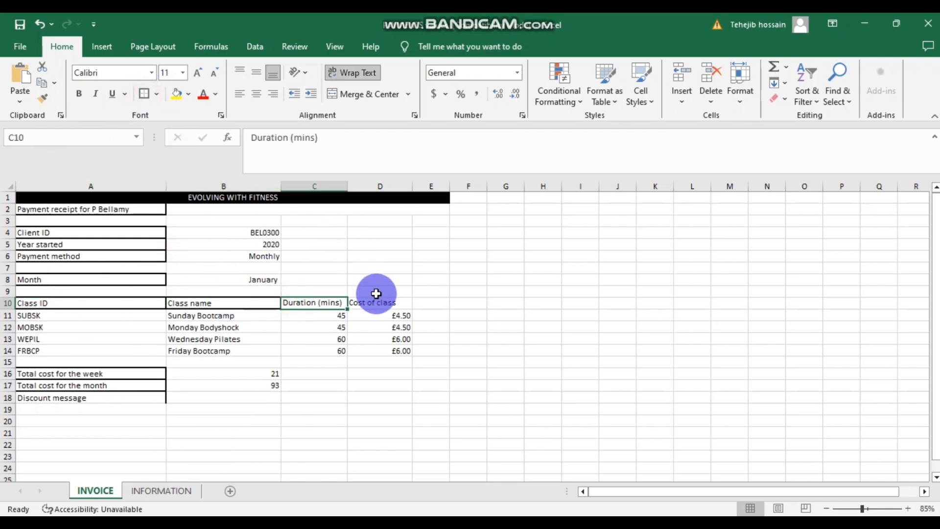
pyautogui.click(317, 278)
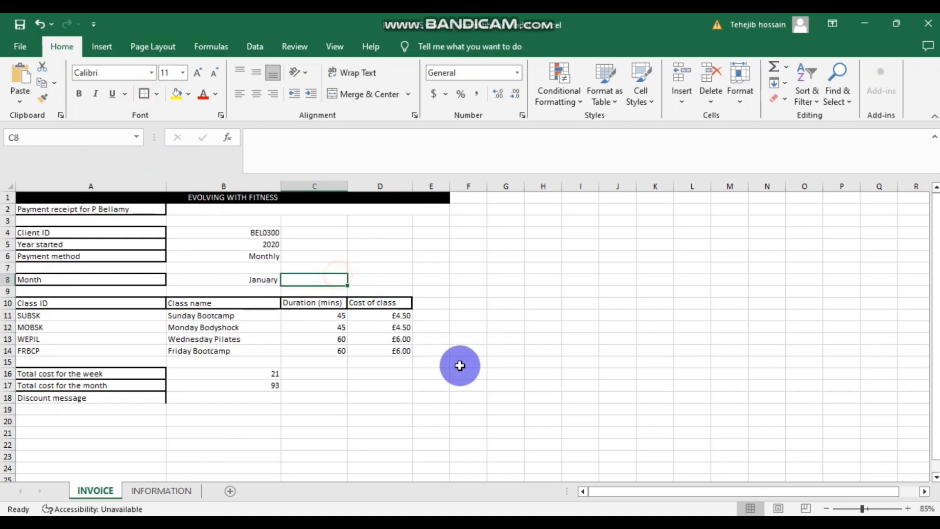
pyautogui.click(457, 365)
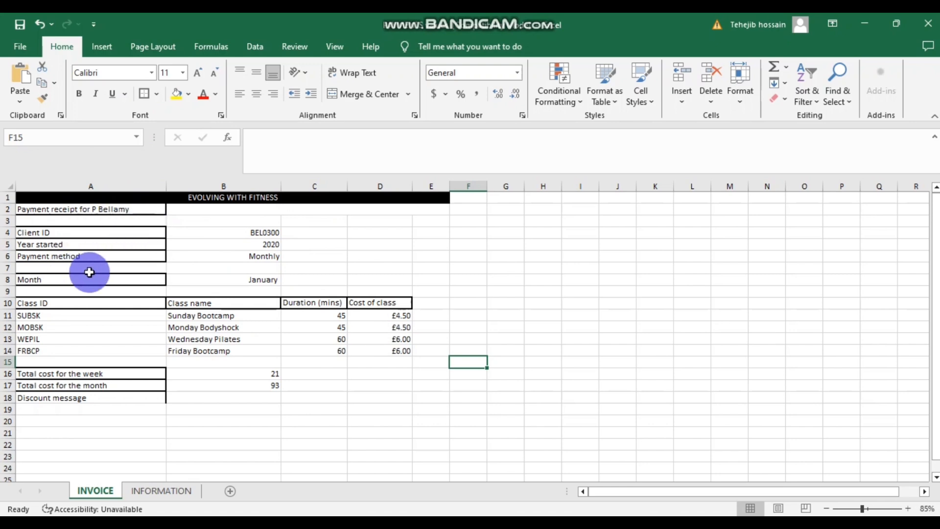
# - Put a box border around the Discount message label in A18
pyautogui.click(76, 398)
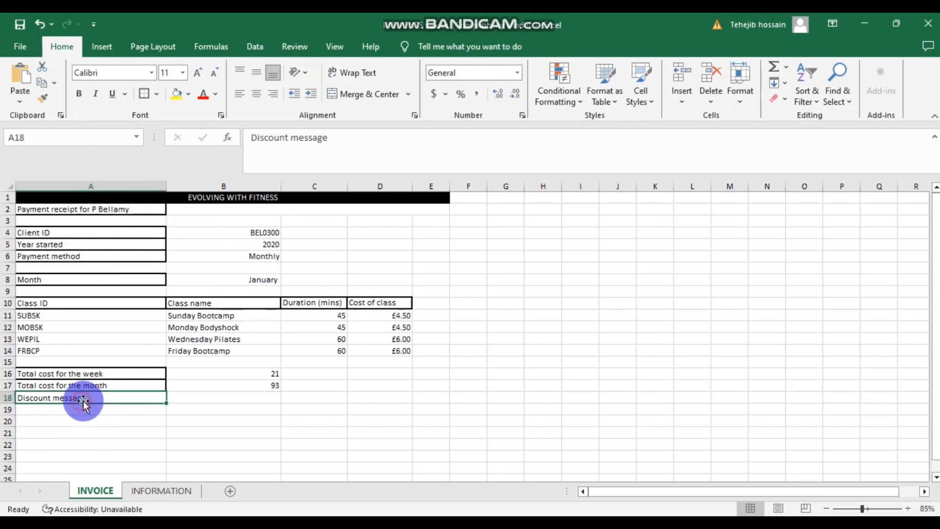
pyautogui.click(146, 96)
pyautogui.click(316, 234)
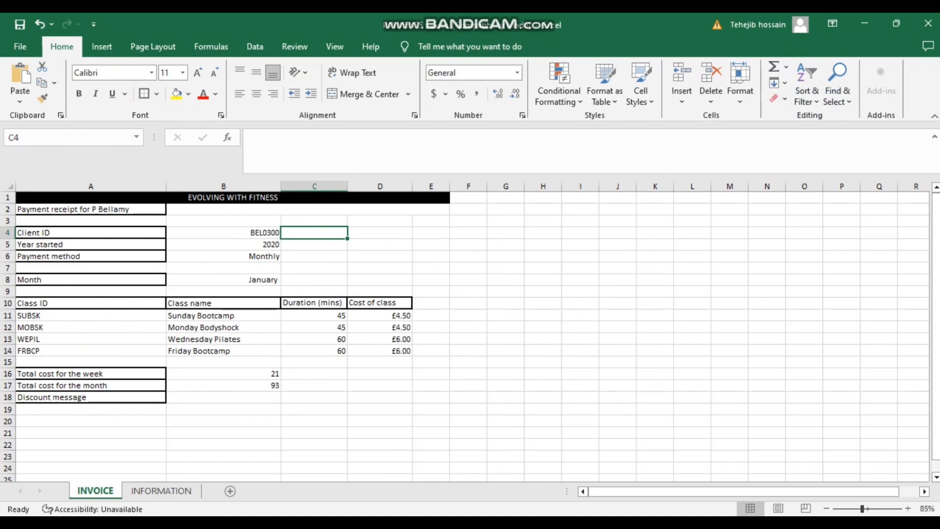
pyautogui.click(431, 471)
# - Scroll the exam paper to Task B3's four EVIDENCE questions on page 17
pyautogui.scroll(-10, 469, 392)
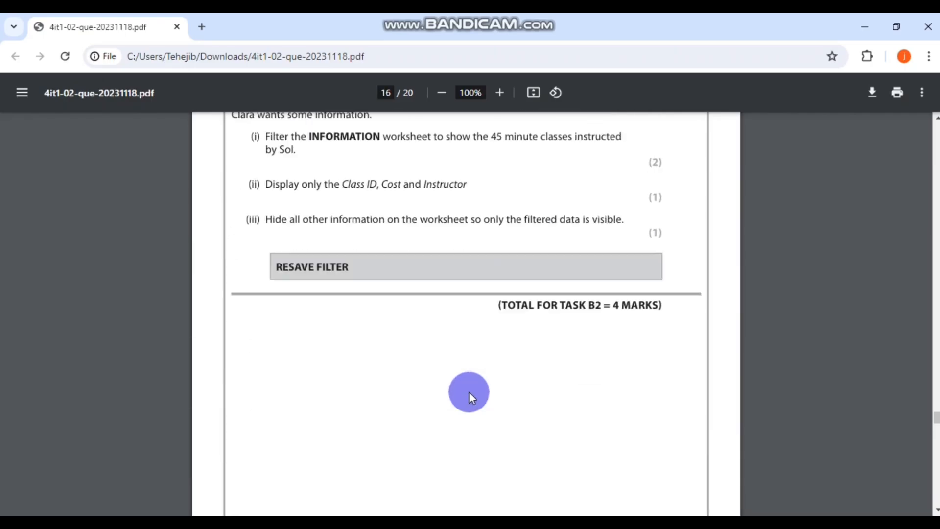
pyautogui.scroll(-8, 469, 392)
pyautogui.scroll(1, 469, 392)
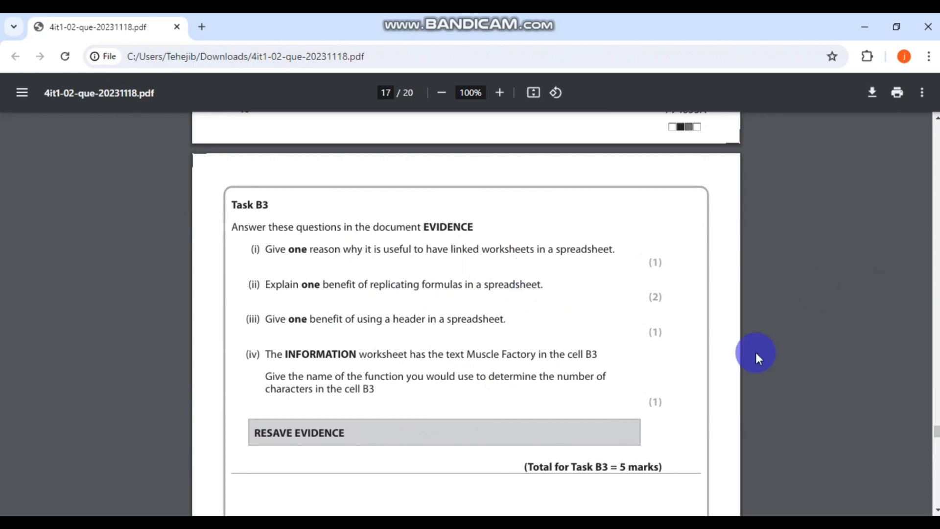
# - Paste the formula-replication answer into B3 (ii) and make its text black
pyautogui.click(394, 474)
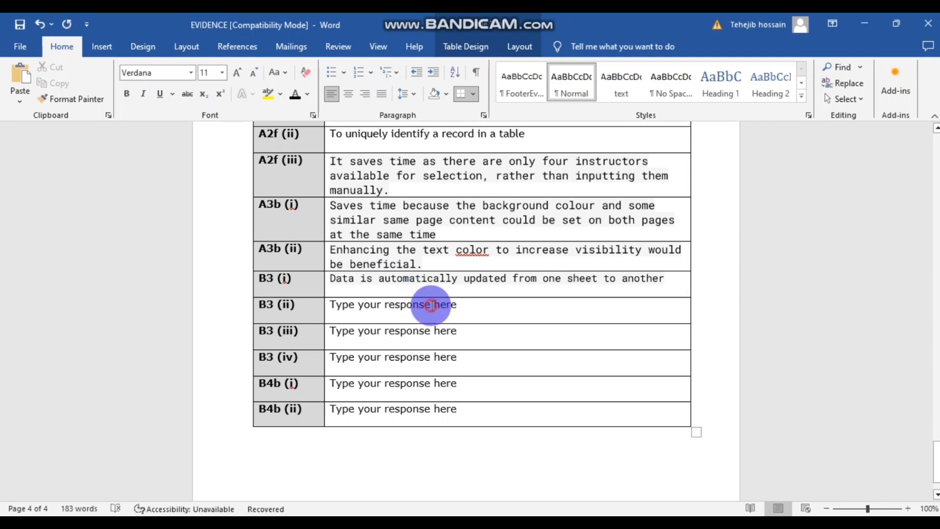
pyautogui.moveTo(478, 308); pyautogui.dragTo(330, 306)
pyautogui.write('Saves time because the formulas don’t have to be typed in each time')
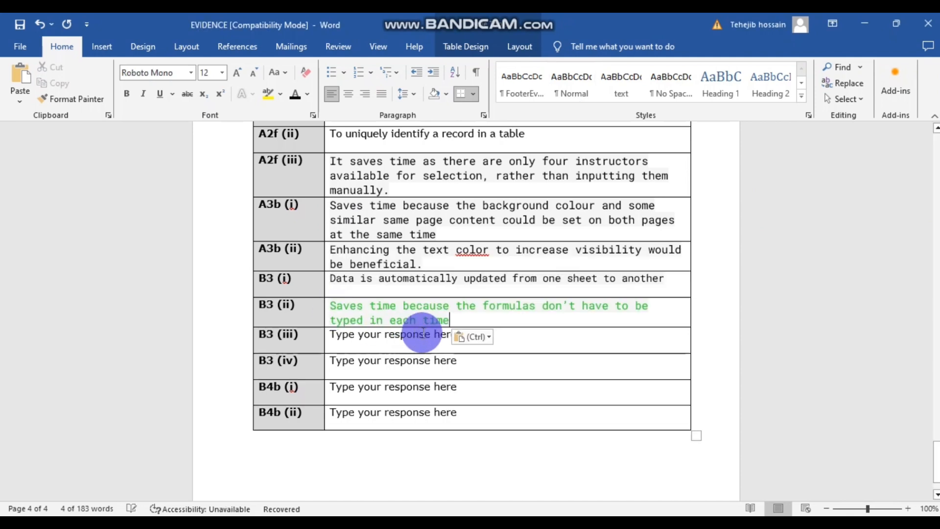
pyautogui.moveTo(448, 319); pyautogui.dragTo(330, 310)
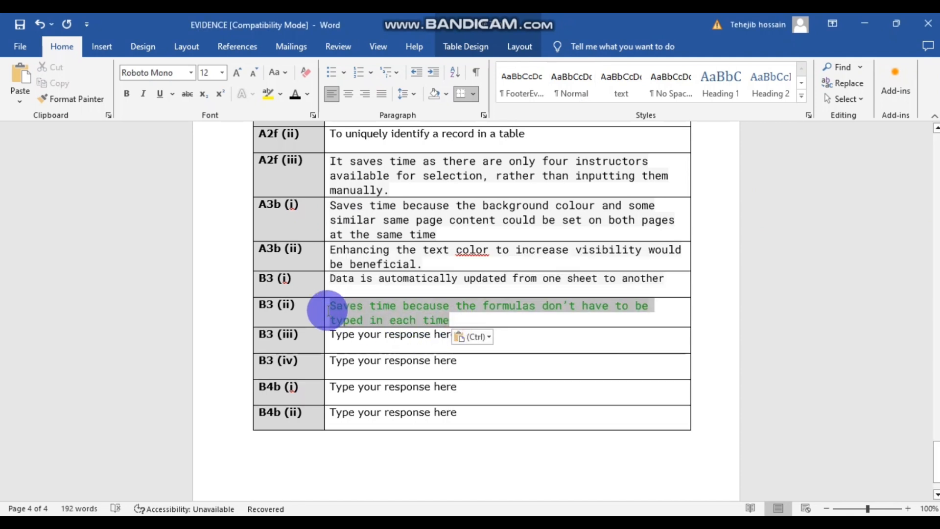
pyautogui.click(294, 93)
pyautogui.click(424, 234)
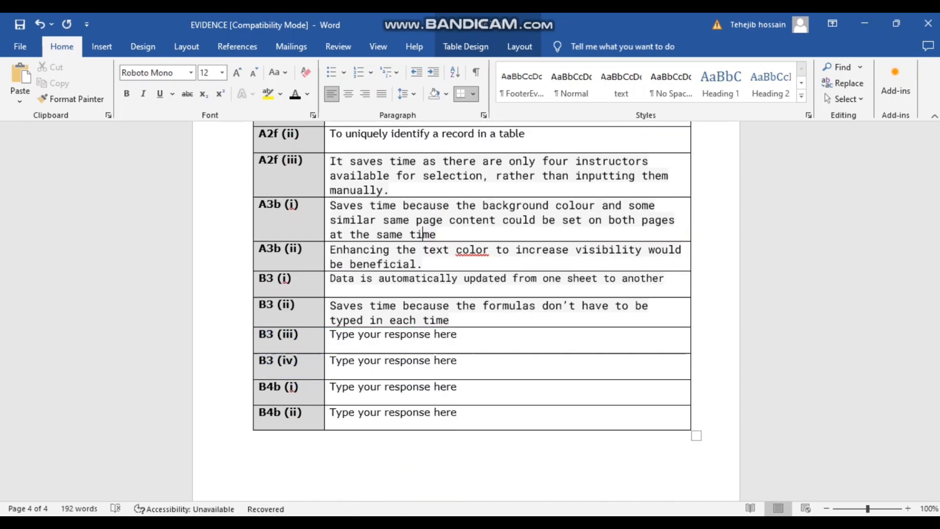
# - Paste the header answer into B3 (iii) and make its text black
pyautogui.click(460, 470)
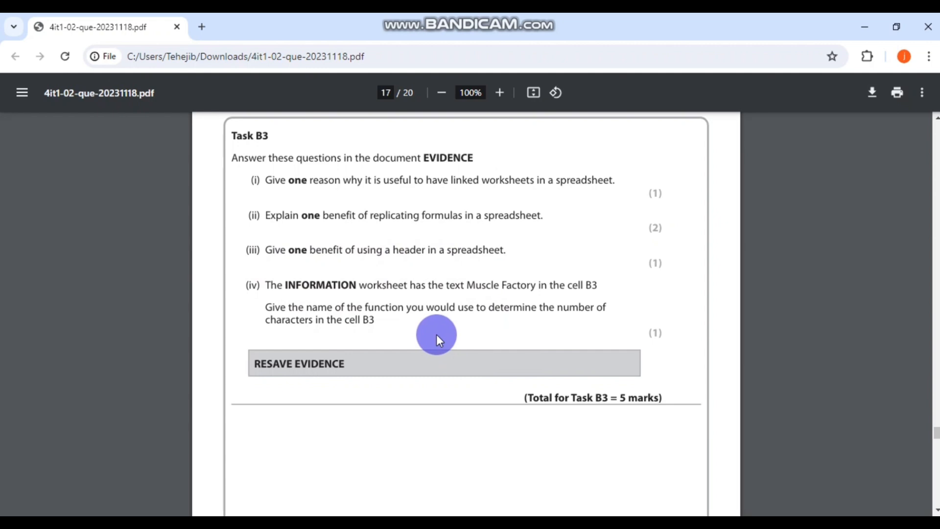
pyautogui.hotkey('alt', 'Tab')
pyautogui.click(368, 386)
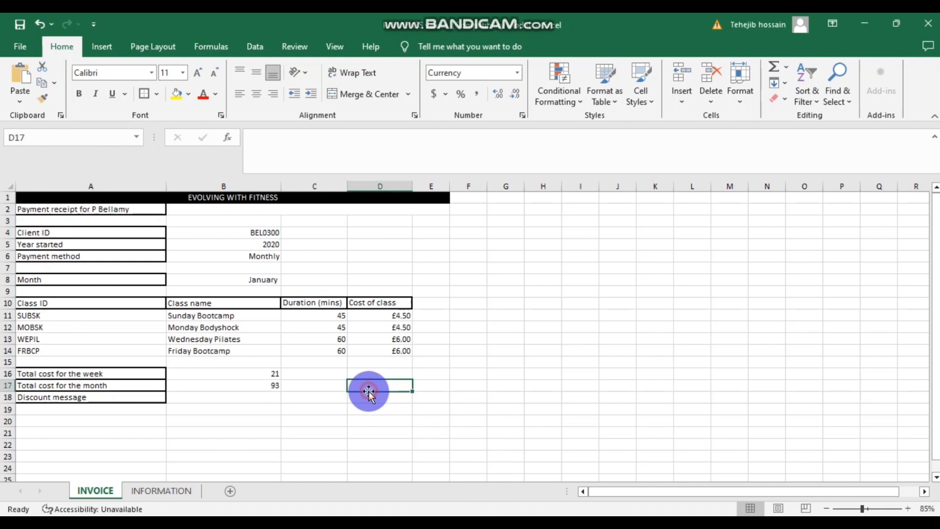
pyautogui.moveTo(420, 443)
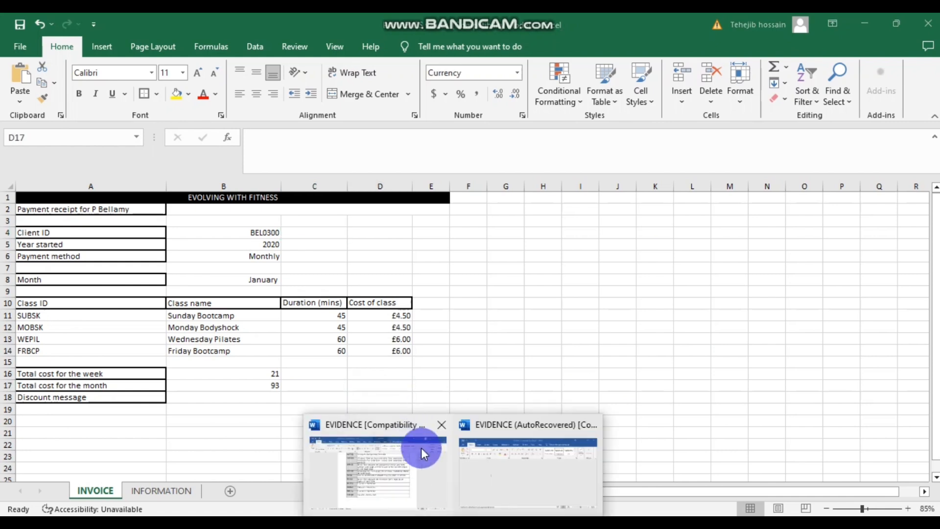
pyautogui.click(367, 466)
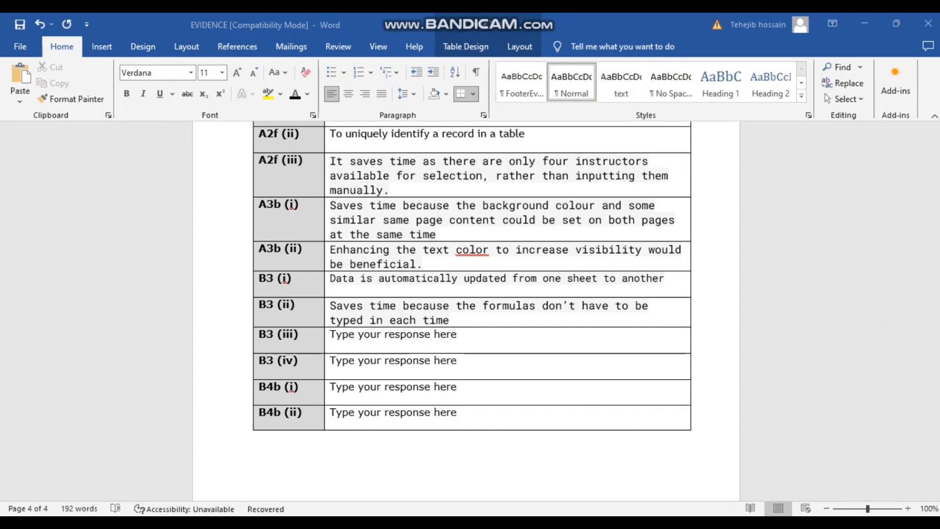
pyautogui.click(392, 334)
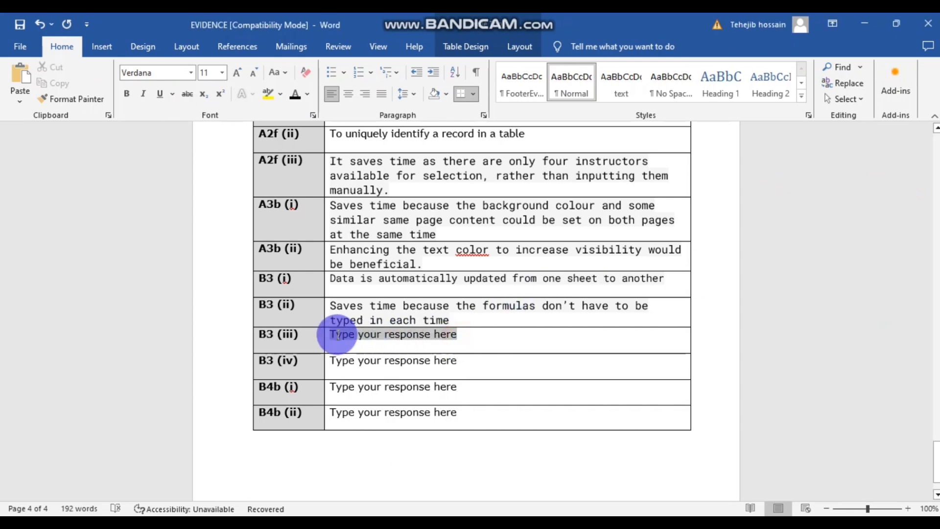
pyautogui.write('Ensure the selected information is visible on every sheet without needing to input it repeatedly.')
pyautogui.moveTo(567, 350); pyautogui.dragTo(327, 335)
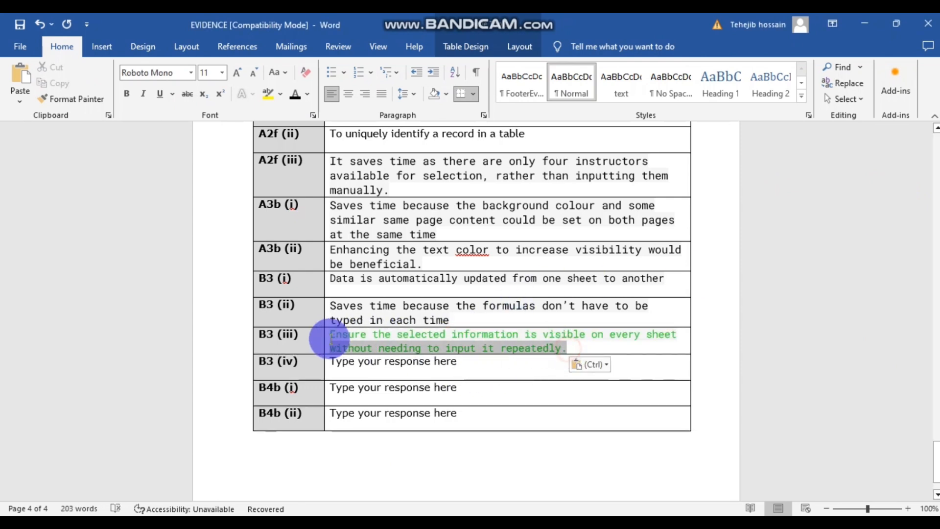
pyautogui.click(294, 95)
pyautogui.click(463, 221)
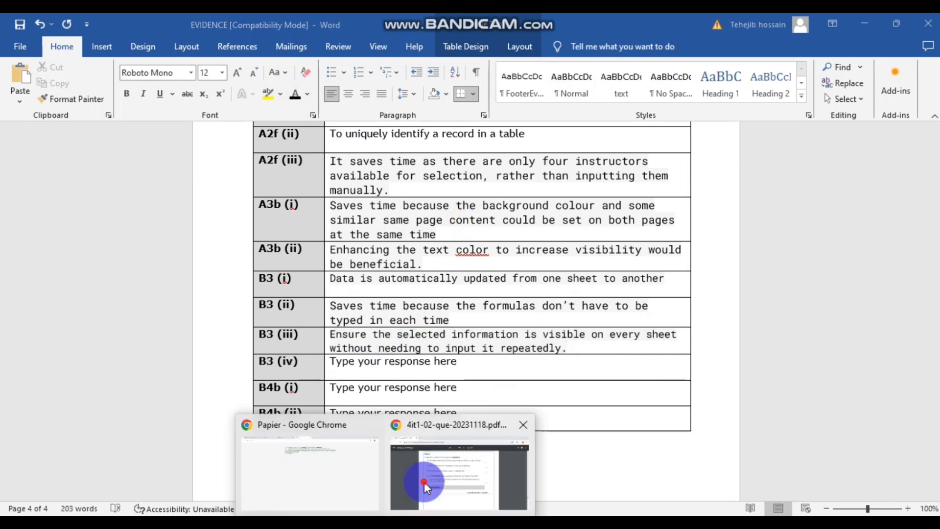
# - Check the question paper, then close the INVOICE workbook window
pyautogui.click(424, 481)
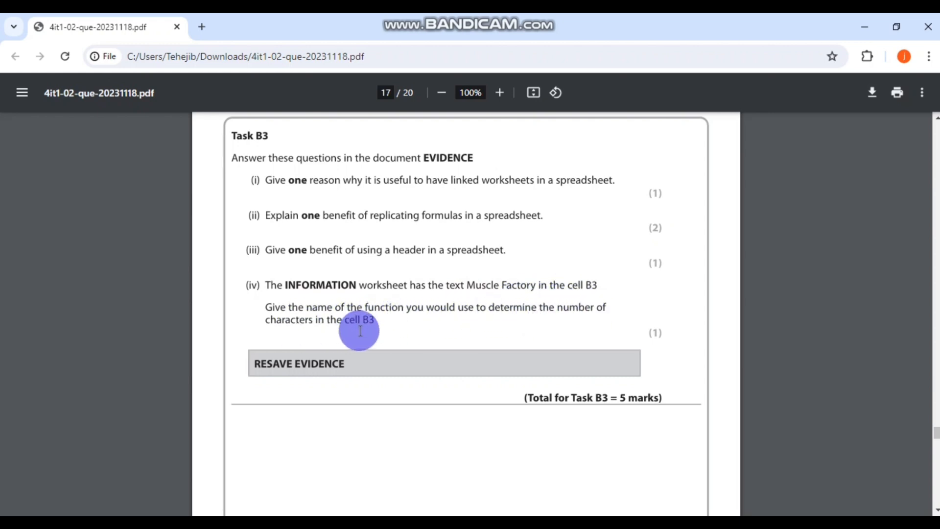
pyautogui.hotkey('alt', 'Tab')
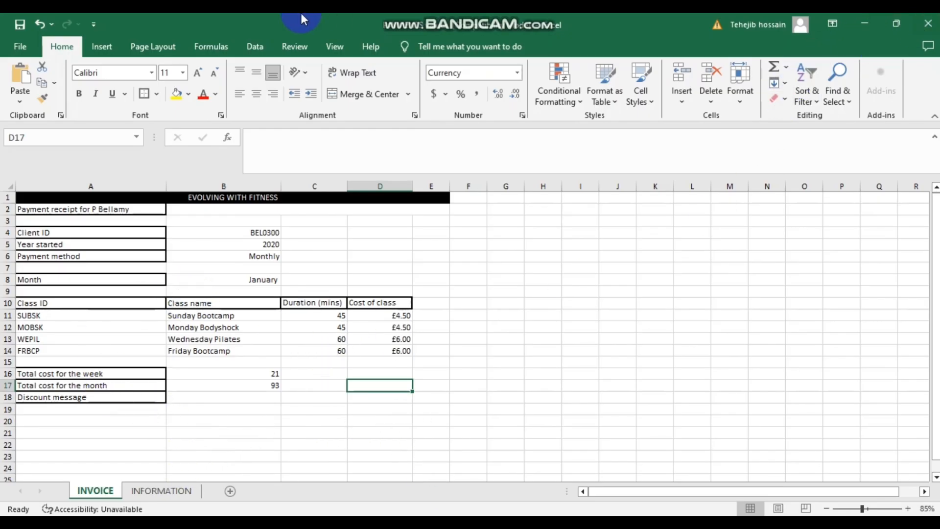
pyautogui.click(9, 26)
pyautogui.click(17, 24)
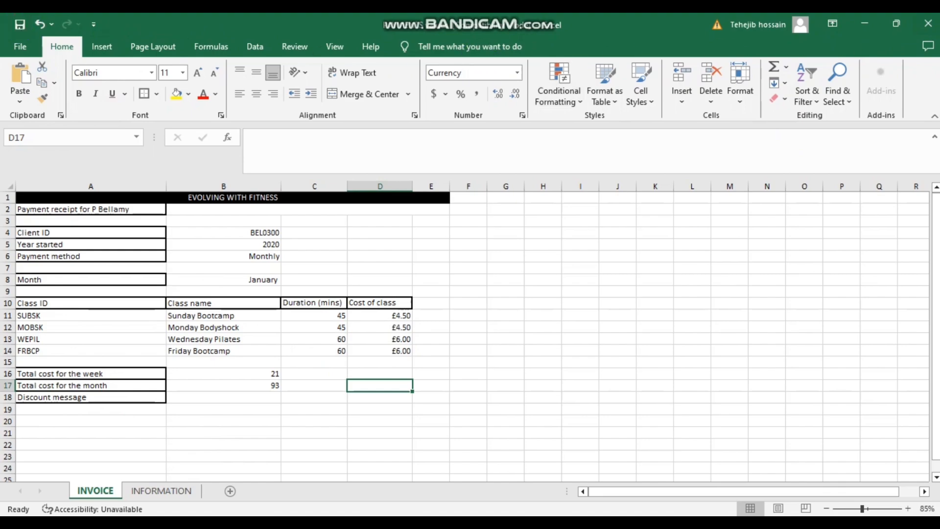
pyautogui.click(932, 23)
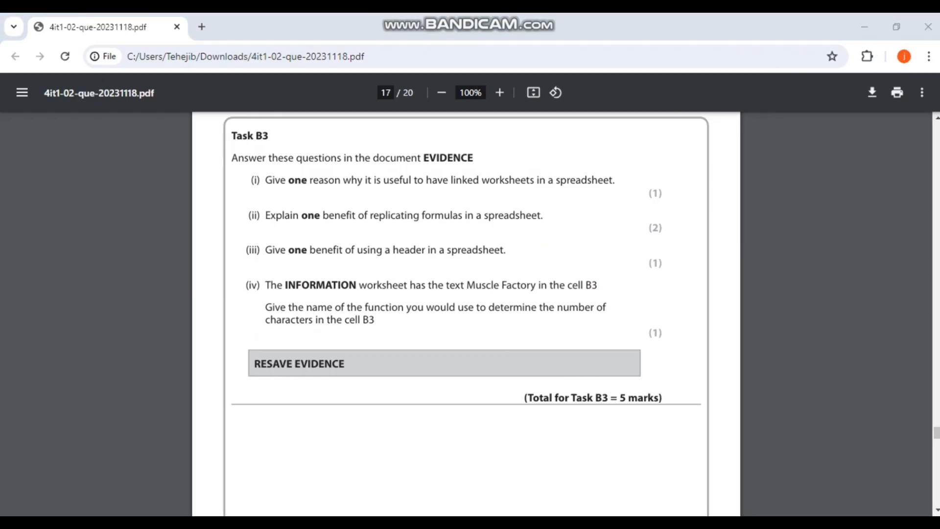
# - Open and look over the PAYMENTS formula workbook, then bring the EVIDENCE document back
pyautogui.moveTo(362, 486)
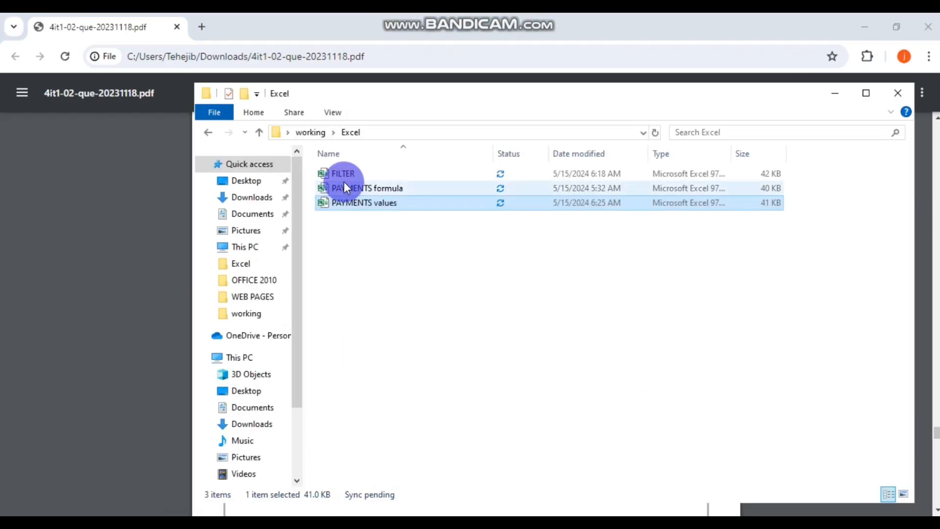
pyautogui.click(374, 189)
pyautogui.doubleClick(374, 189)
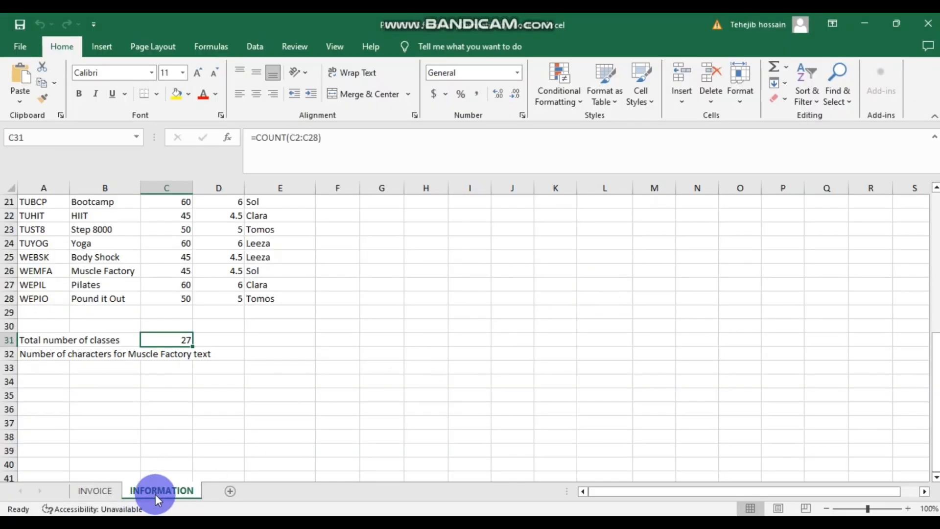
pyautogui.scroll(-1, 130, 368)
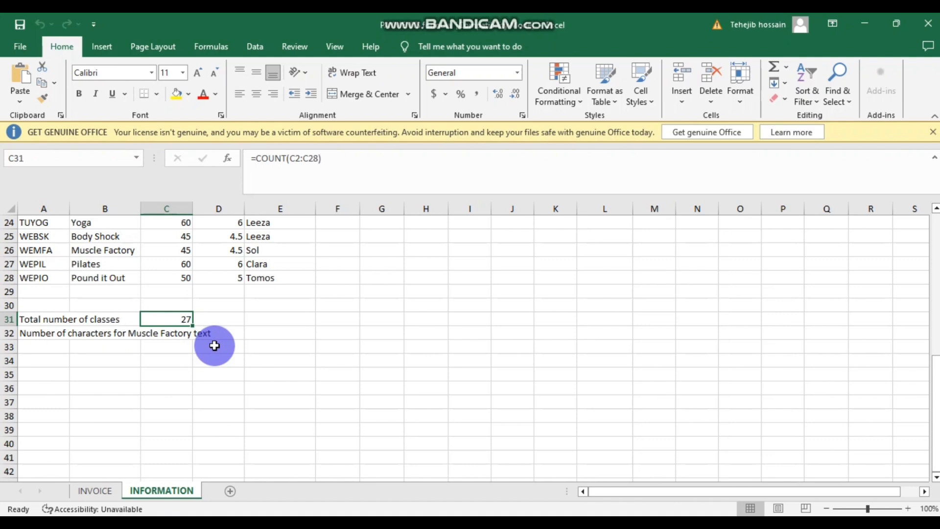
pyautogui.scroll(8, 213, 346)
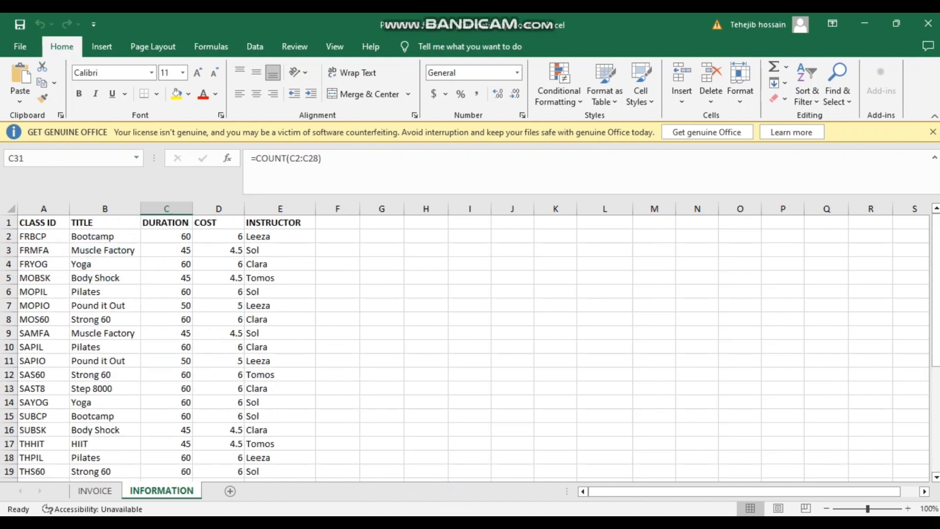
pyautogui.click(455, 524)
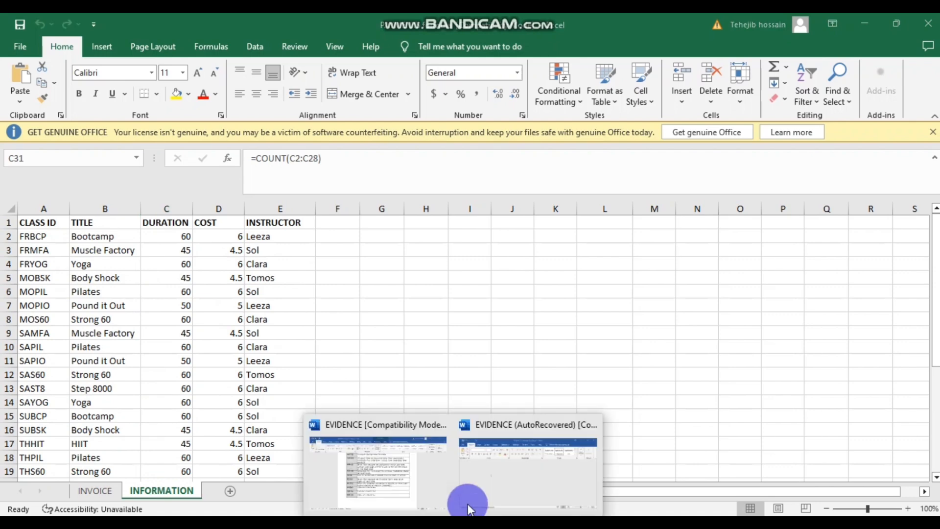
pyautogui.click(544, 446)
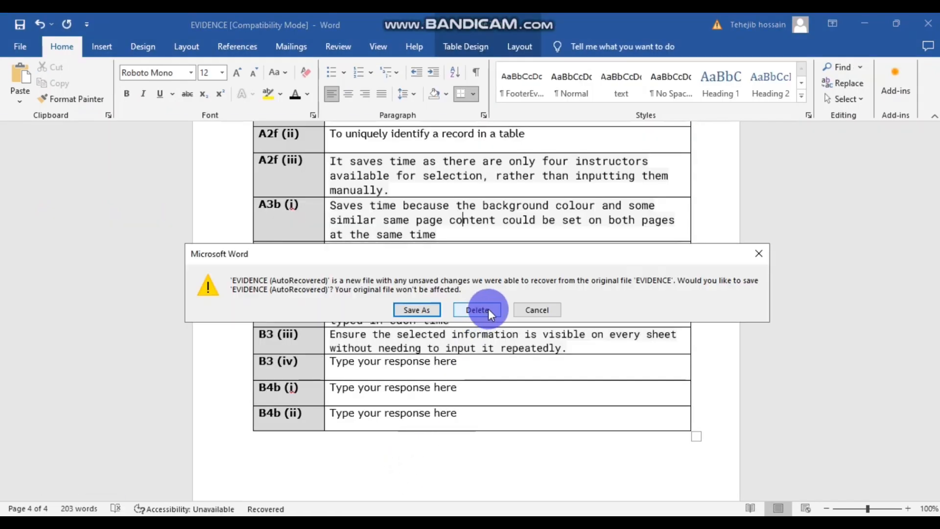
# - Discard the AutoRecovered EVIDENCE copy and replace the B3 (iv) placeholder with Length
pyautogui.click(483, 311)
pyautogui.click(468, 366)
pyautogui.moveTo(468, 367); pyautogui.dragTo(321, 362)
pyautogui.write('Length')
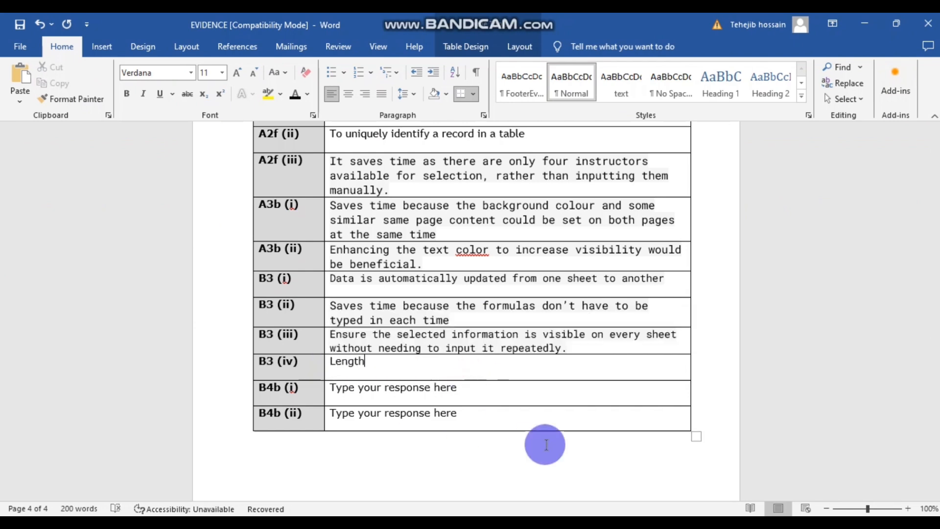
pyautogui.click(606, 434)
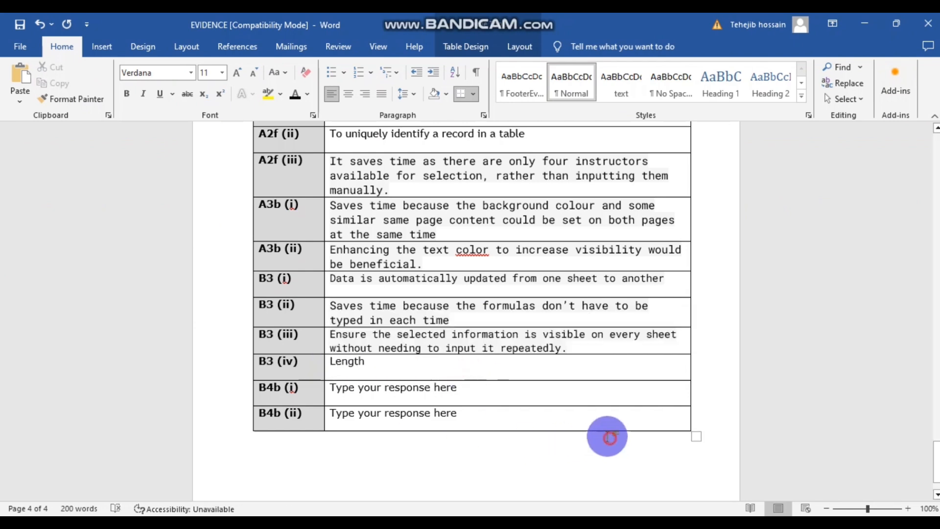
pyautogui.scroll(-1, 451, 367)
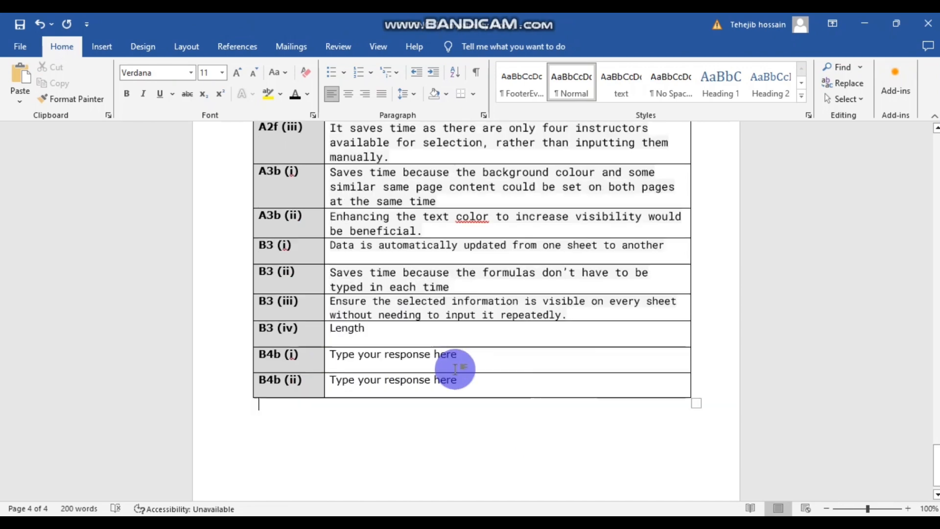
pyautogui.scroll(1, 441, 337)
# - Correct the spelling of color to colour in the A3b (ii) answer
pyautogui.click(481, 253)
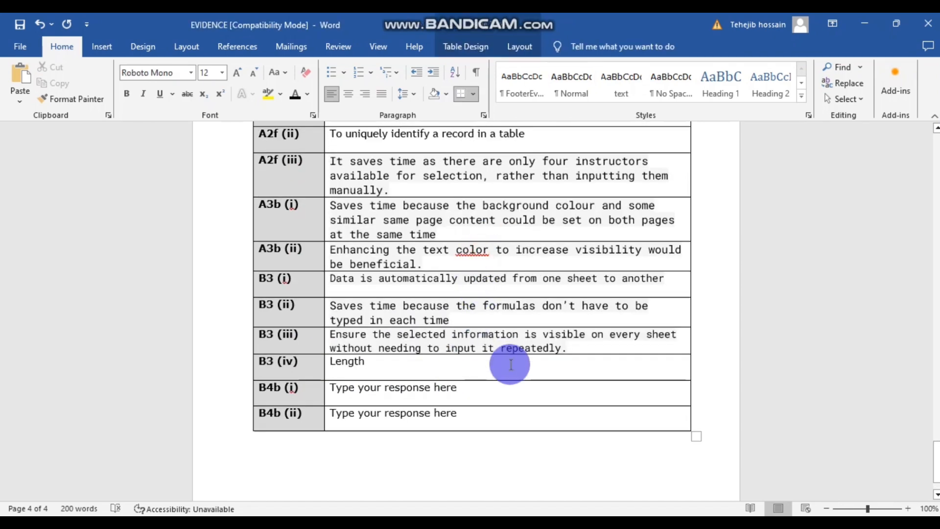
pyautogui.write('u')
pyautogui.click(541, 319)
pyautogui.scroll(2, 543, 392)
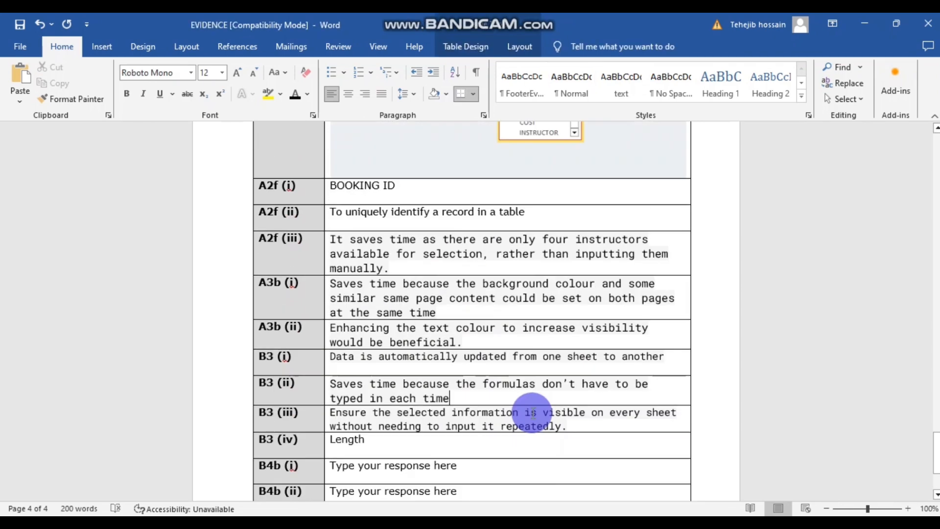
pyautogui.scroll(2, 490, 412)
pyautogui.scroll(-4, 455, 414)
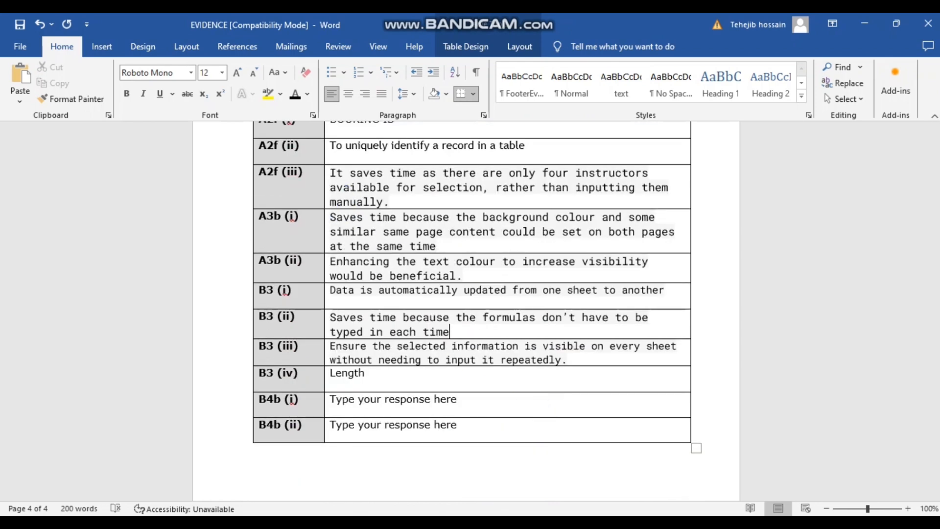
# - Bring up the question paper PDF at page 18's Task B4 leaflet brief
pyautogui.click(828, 471)
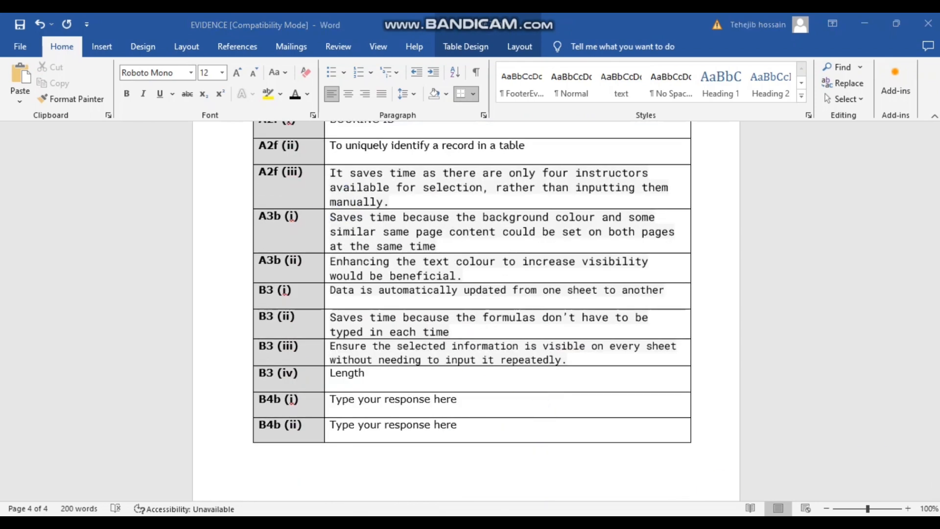
pyautogui.click(454, 466)
pyautogui.scroll(-10, 389, 389)
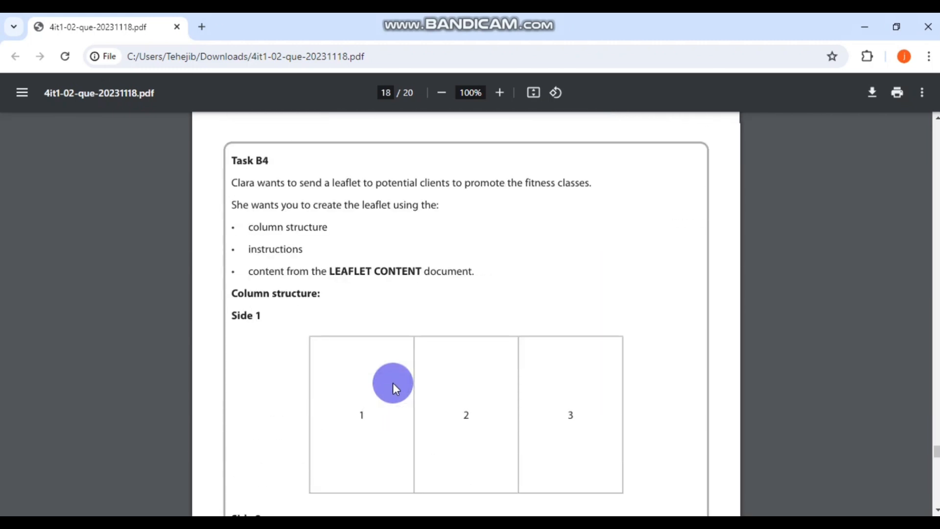
# - Read Task B4's Side 1/Side 2 layout and page 19 leaflet instructions in Smallpdf, then minimize Chrome
pyautogui.click(553, 524)
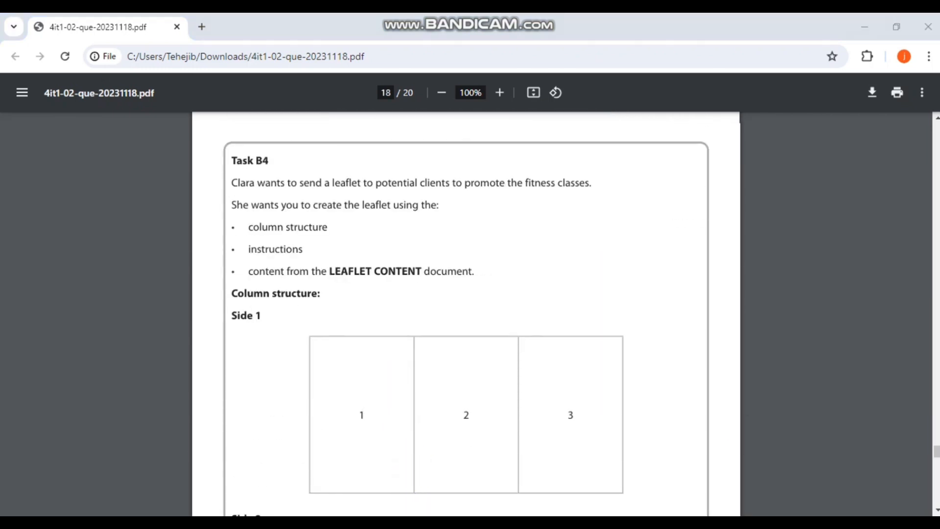
pyautogui.click(563, 379)
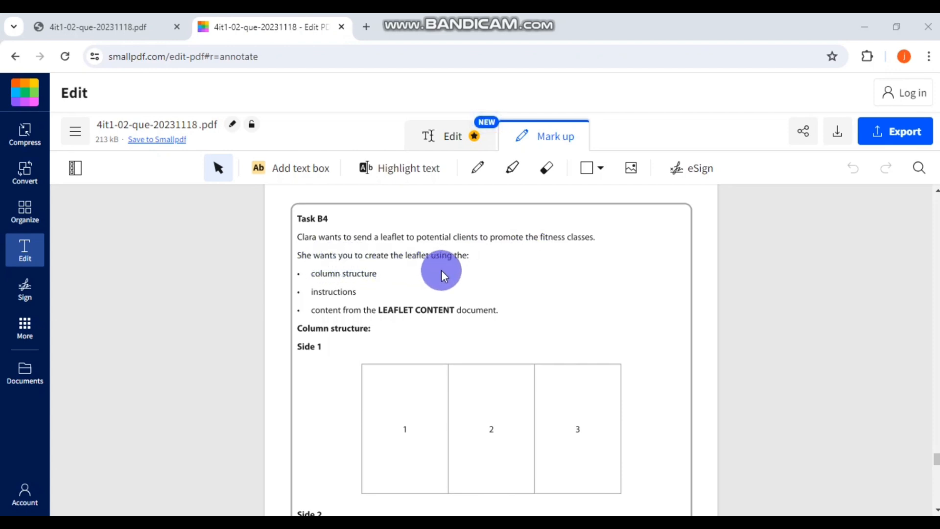
pyautogui.scroll(-1, 410, 286)
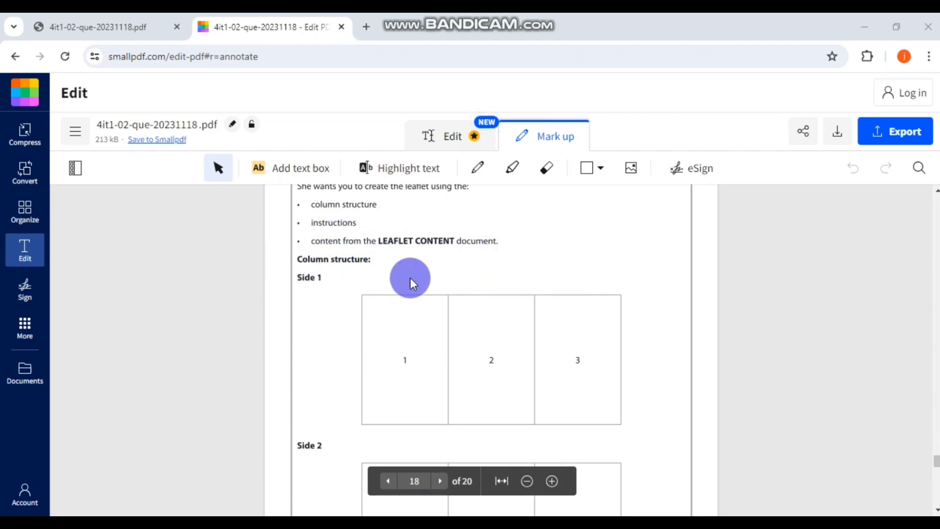
pyautogui.scroll(-1, 557, 254)
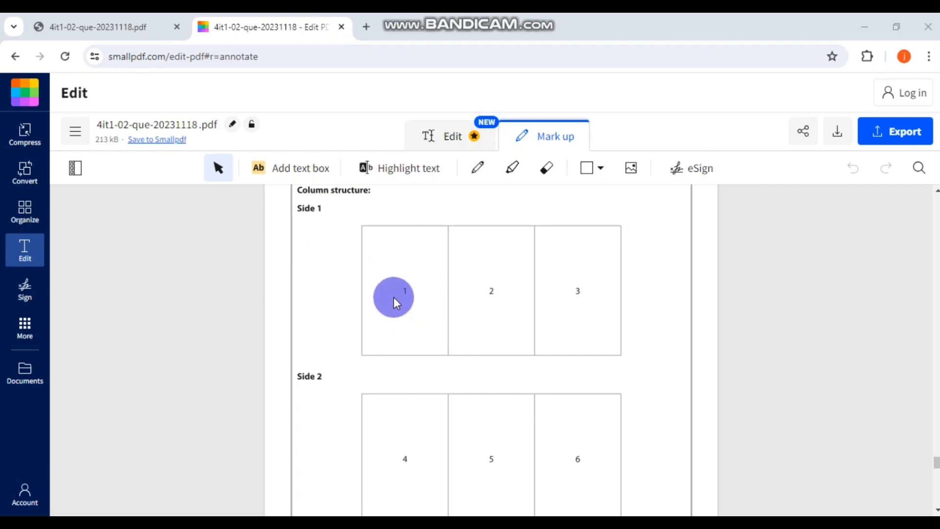
pyautogui.scroll(-2, 583, 310)
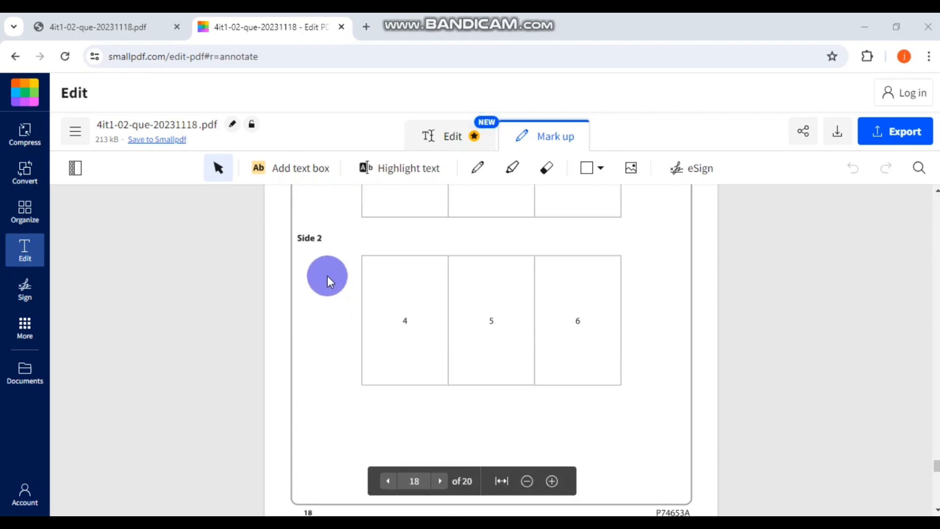
pyautogui.scroll(-4, 622, 320)
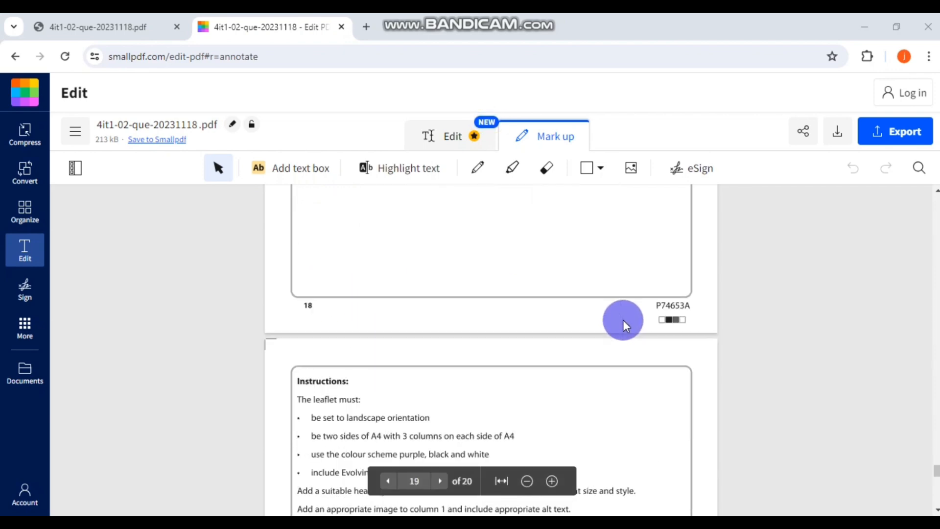
pyautogui.scroll(-1, 623, 323)
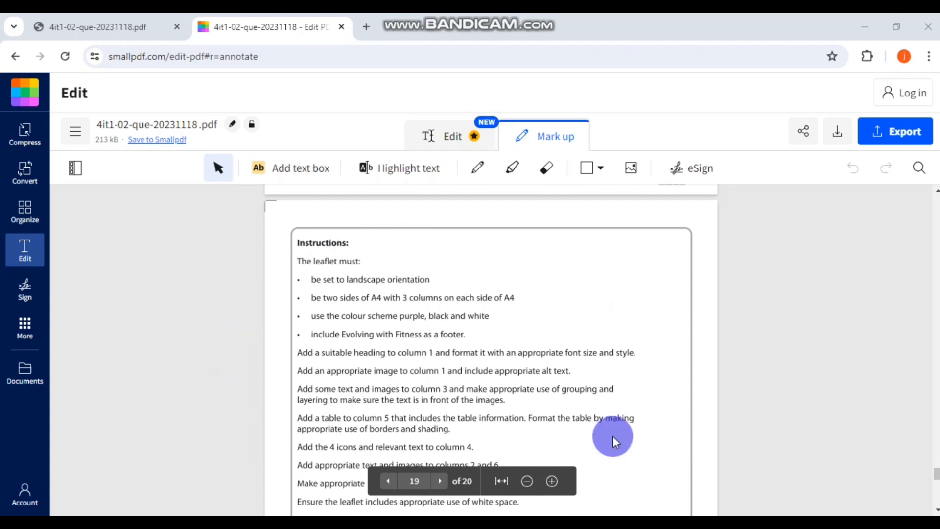
pyautogui.scroll(-1, 616, 379)
pyautogui.scroll(1, 616, 373)
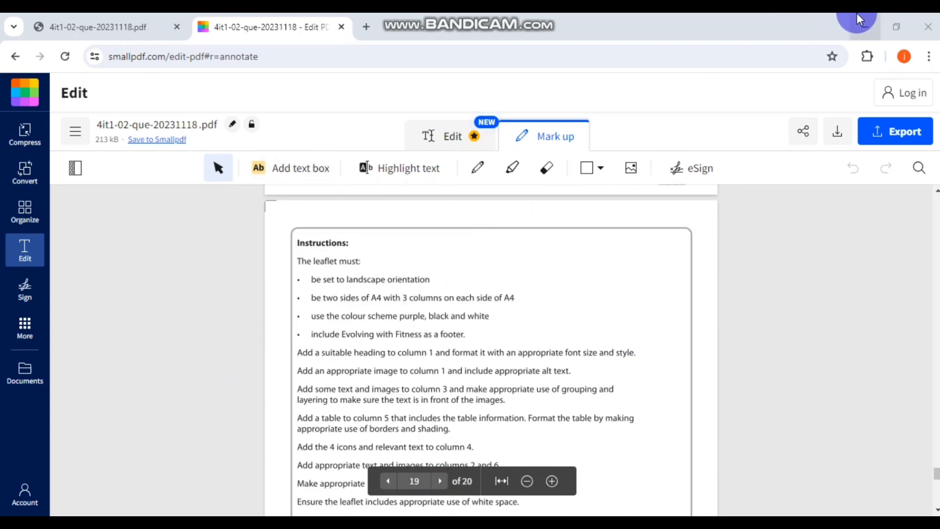
pyautogui.click(865, 26)
# - Go to November 2023 > 4IT1_02_DATA_FILES_2311 > OFFICE 2010 and open LEAFLET CONTENT
pyautogui.doubleClick(232, 116)
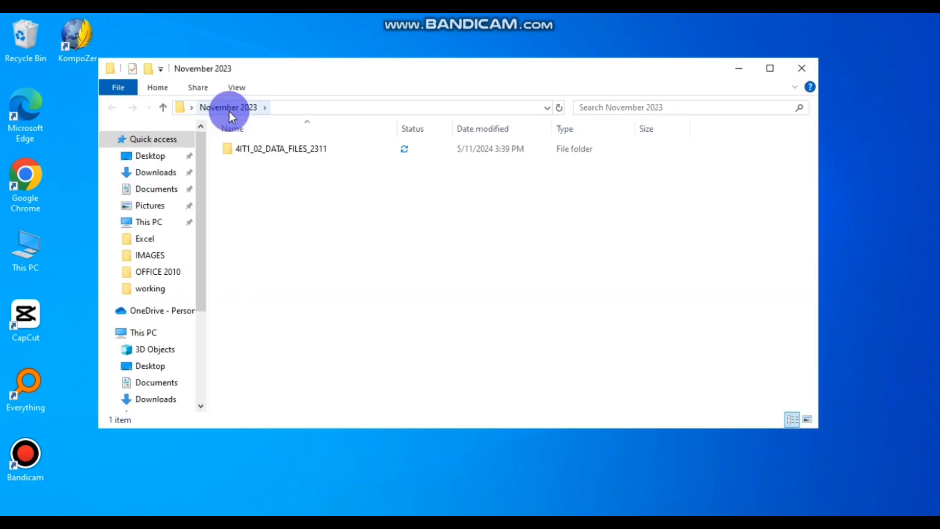
pyautogui.doubleClick(264, 149)
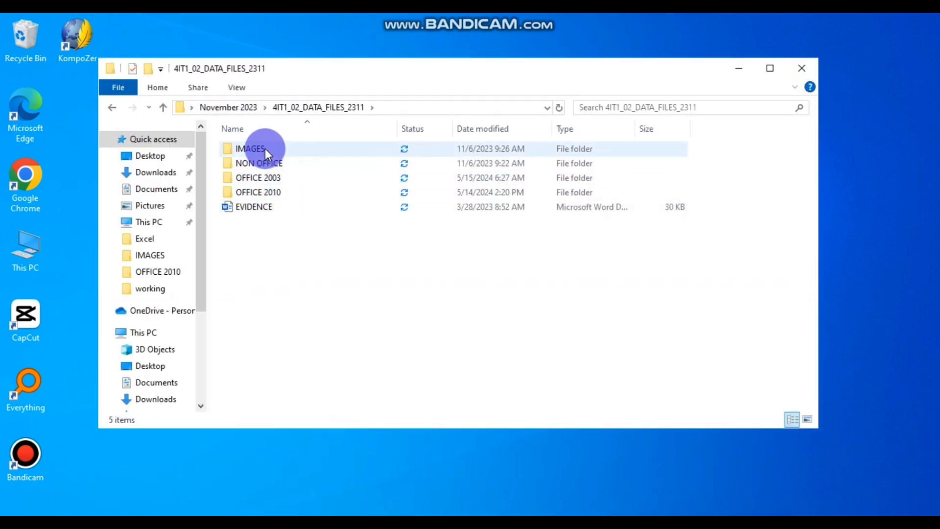
pyautogui.doubleClick(272, 163)
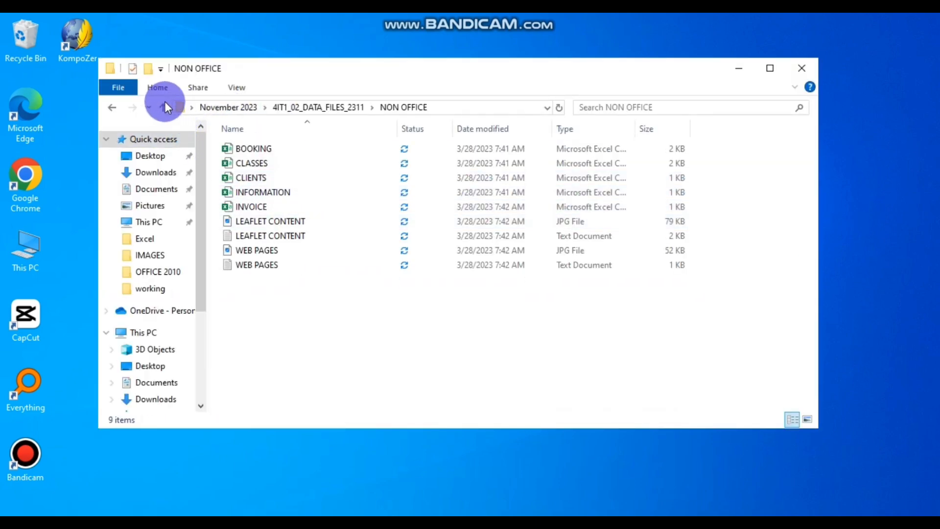
pyautogui.click(109, 107)
pyautogui.doubleClick(281, 192)
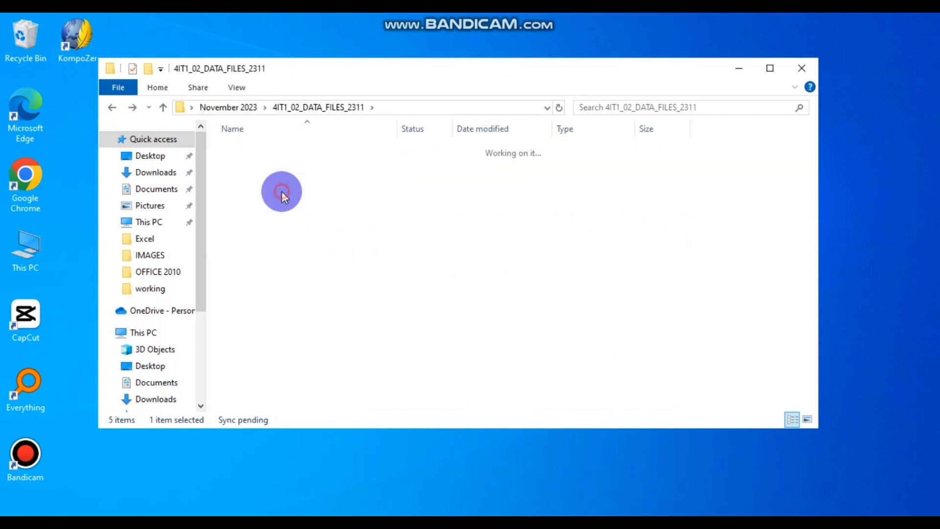
pyautogui.doubleClick(264, 148)
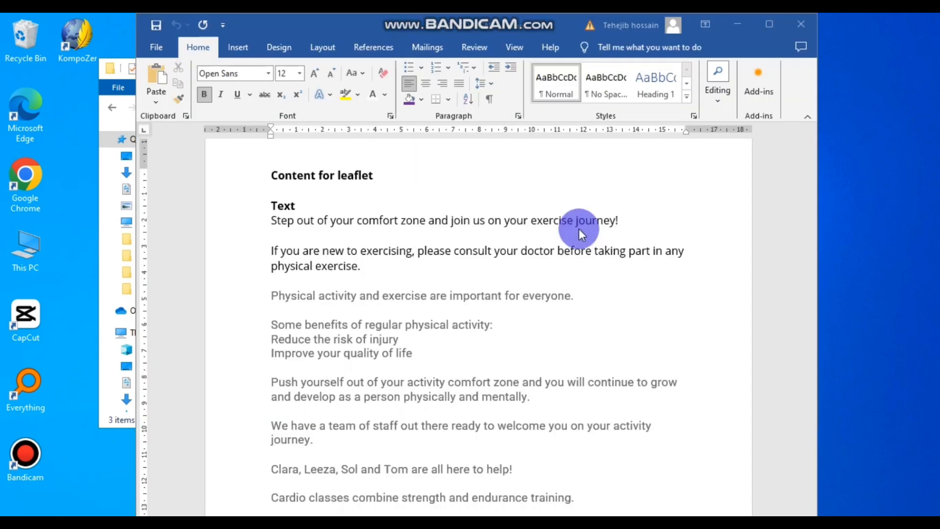
# - Look over LEAFLET CONTENT, then make its window narrower and reposition it
pyautogui.scroll(-4, 412, 275)
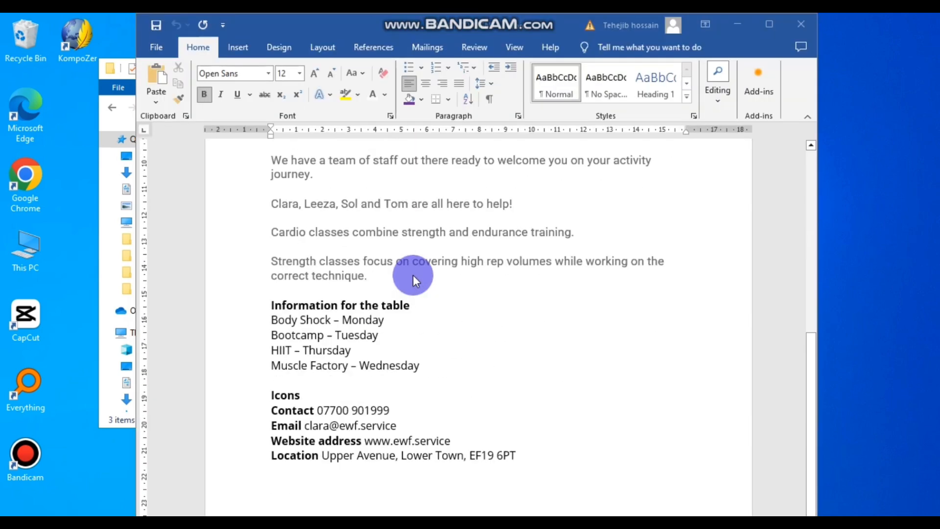
pyautogui.scroll(1, 412, 274)
pyautogui.scroll(4, 413, 275)
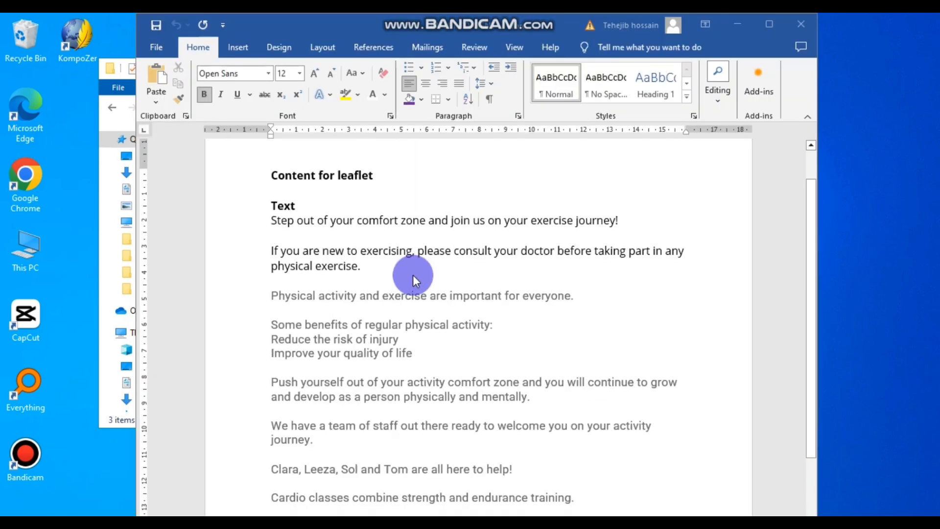
pyautogui.scroll(-1, 413, 275)
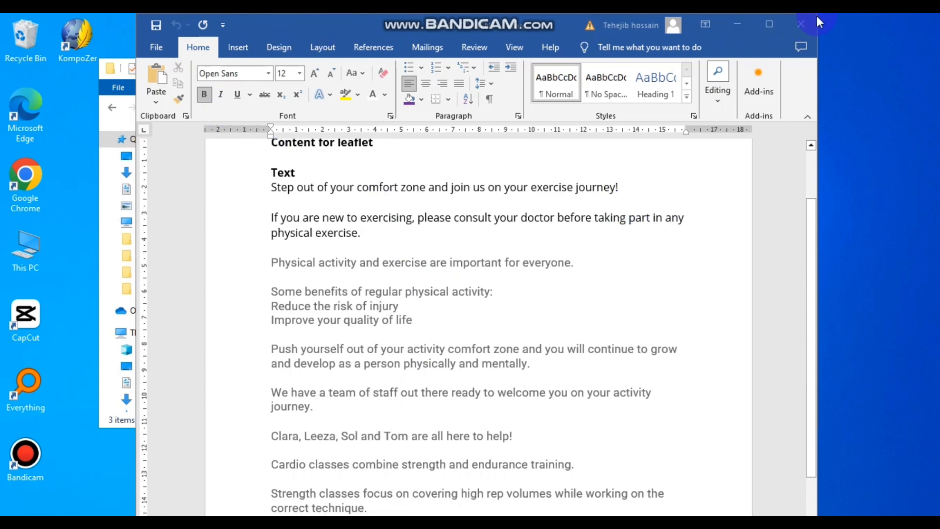
pyautogui.moveTo(815, 17); pyautogui.dragTo(734, 53)
pyautogui.moveTo(347, 72); pyautogui.dragTo(469, 46)
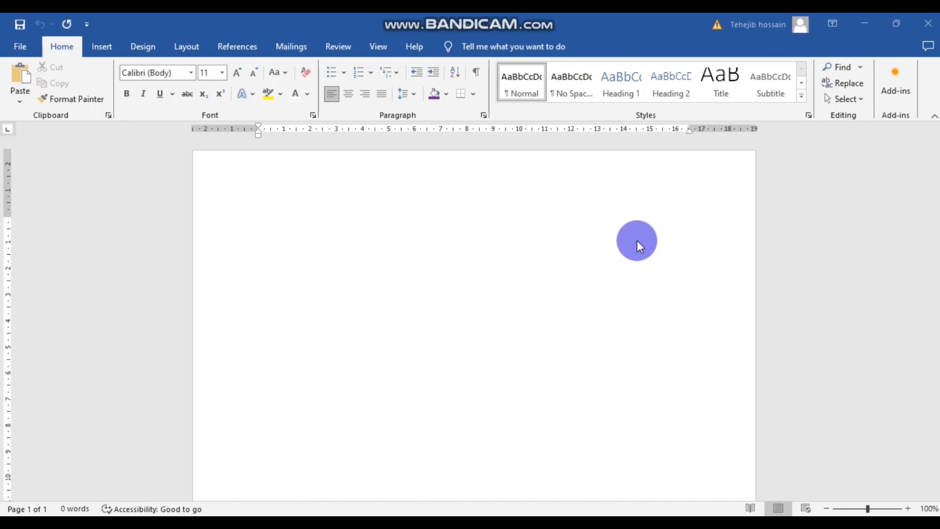
# - With blank Document5 beside LEAFLET CONTENT, bring Smallpdf's page 19 leaflet requirements back into view
pyautogui.scroll(-9, 637, 240)
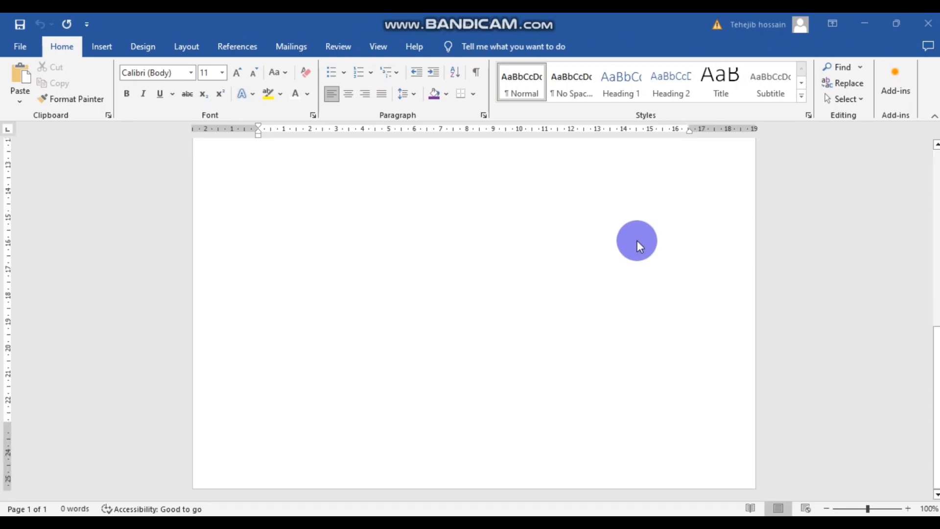
pyautogui.scroll(12, 636, 240)
pyautogui.scroll(-1, 637, 240)
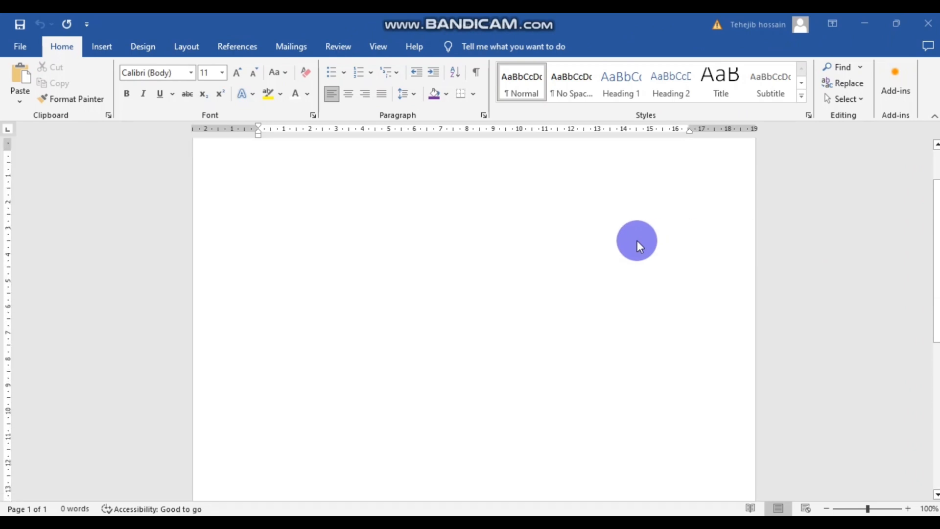
pyautogui.scroll(1, 636, 239)
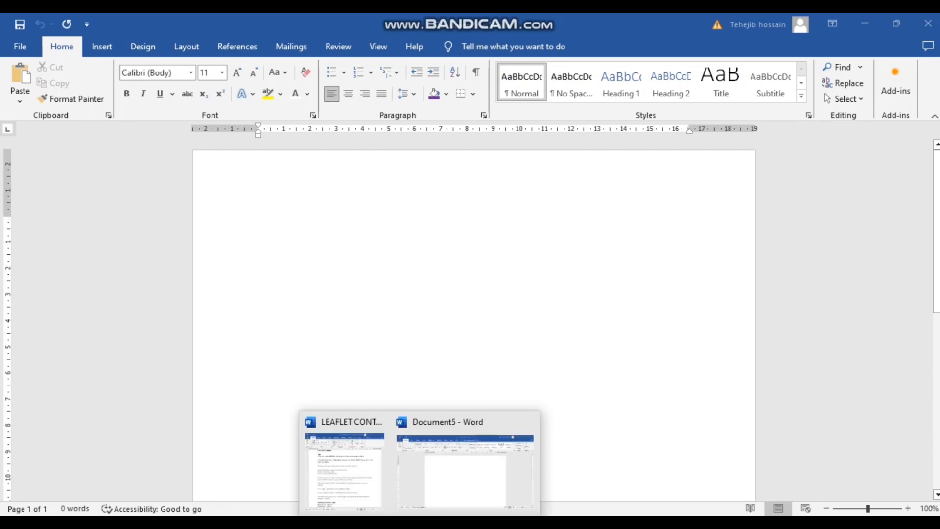
pyautogui.click(431, 469)
pyautogui.scroll(-1, 485, 365)
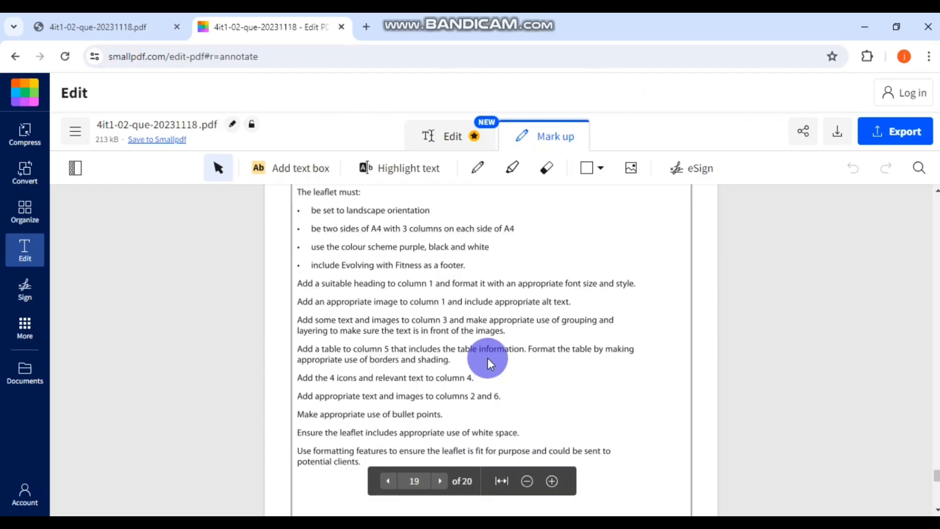
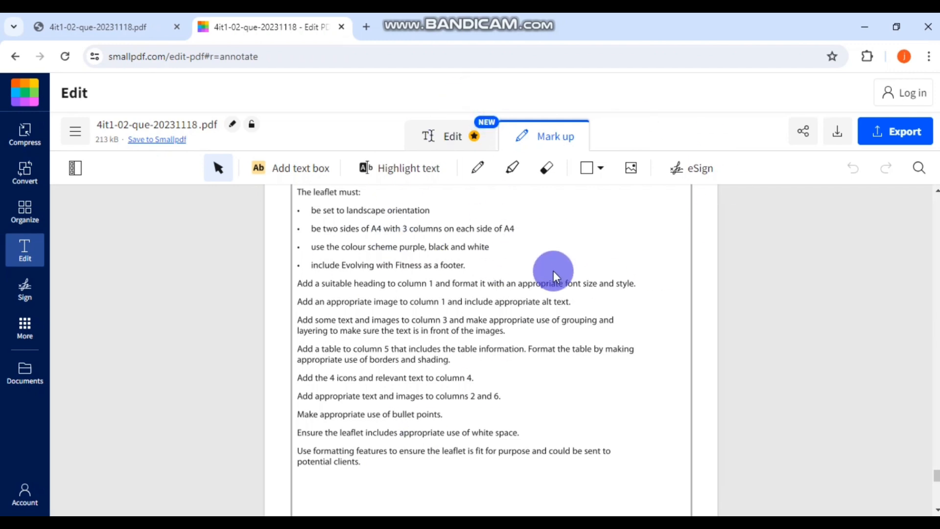
# - Draw a red pencil tick after 'be set to landscape orientation' in Smallpdf, then return to Document5
pyautogui.scroll(5, 553, 274)
pyautogui.scroll(-5, 554, 281)
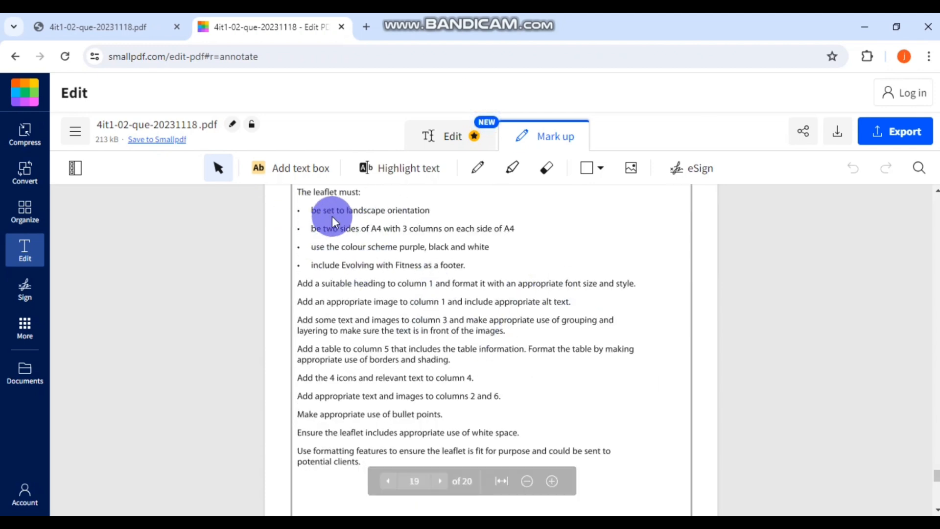
pyautogui.click(484, 173)
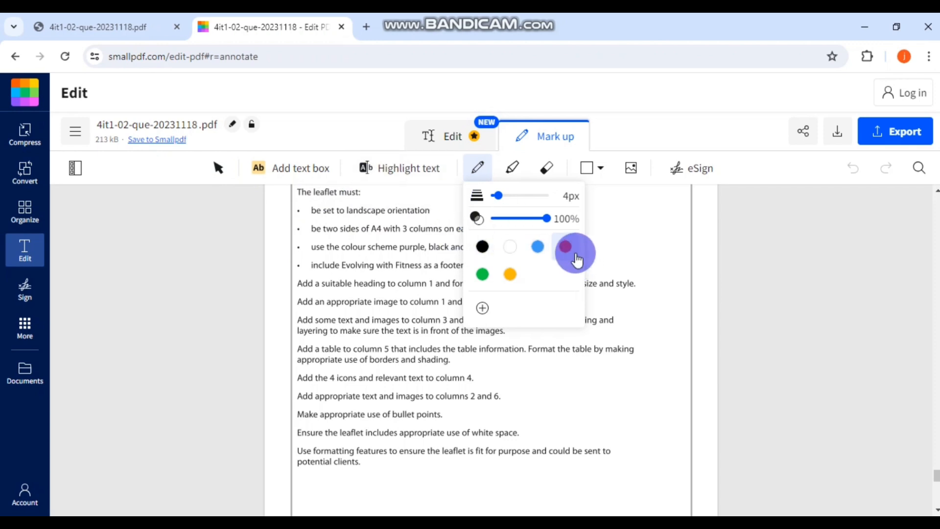
pyautogui.click(769, 168)
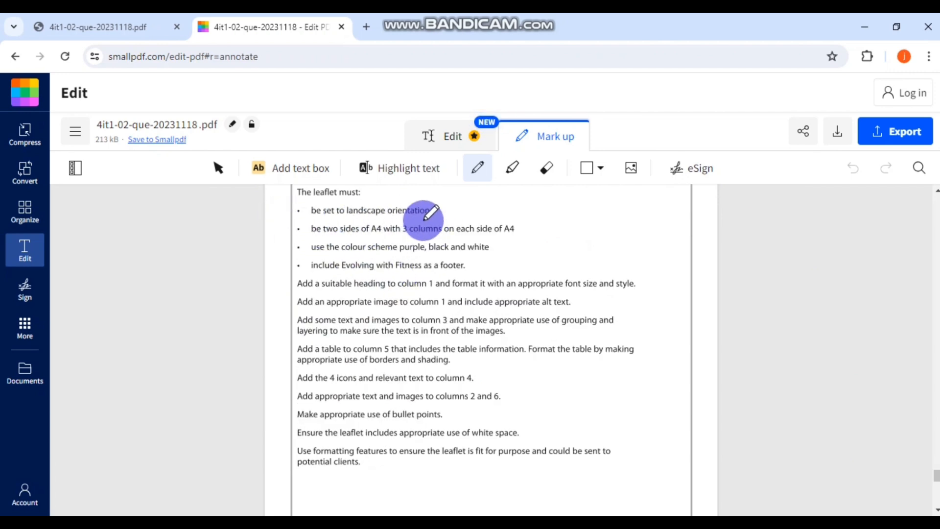
pyautogui.scroll(1, 296, 235)
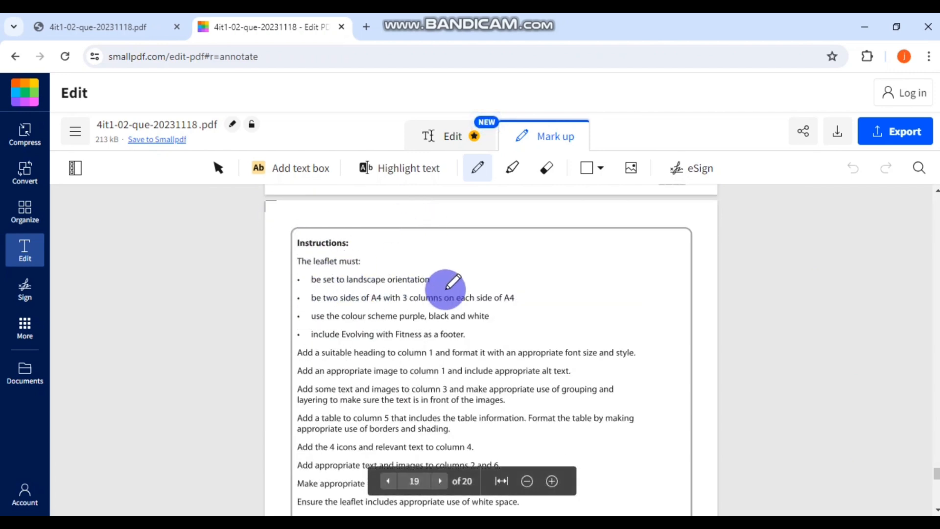
pyautogui.moveTo(424, 285); pyautogui.dragTo(446, 274)
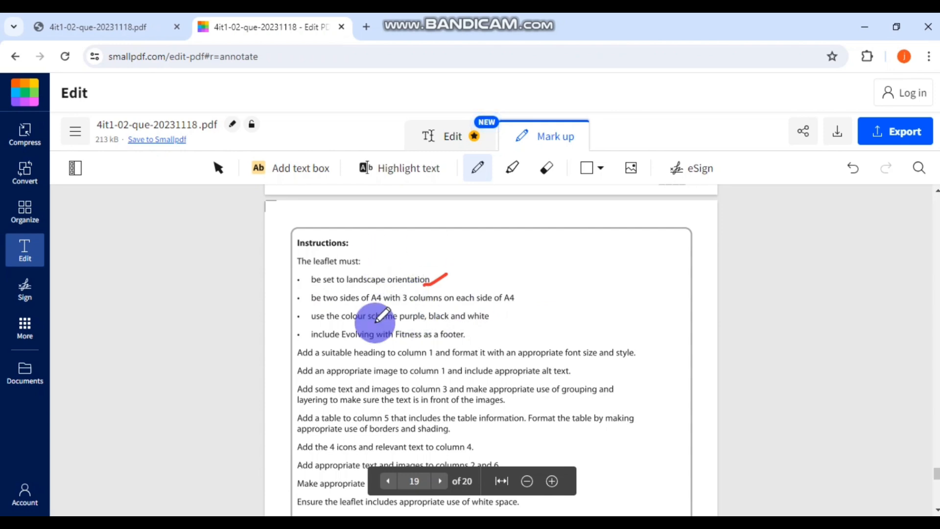
pyautogui.moveTo(441, 503)
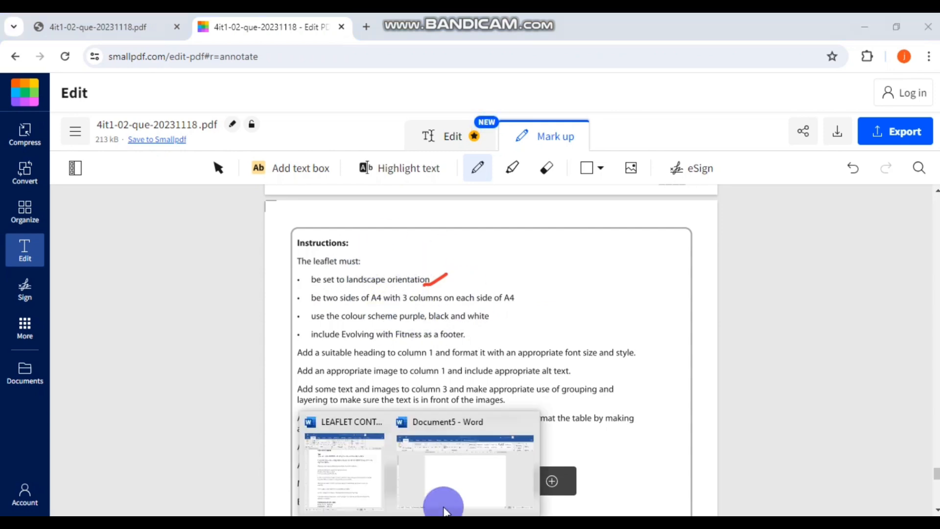
pyautogui.click(451, 465)
# - Set Document5's paper size to A4 in Page Setup
pyautogui.doubleClick(263, 227)
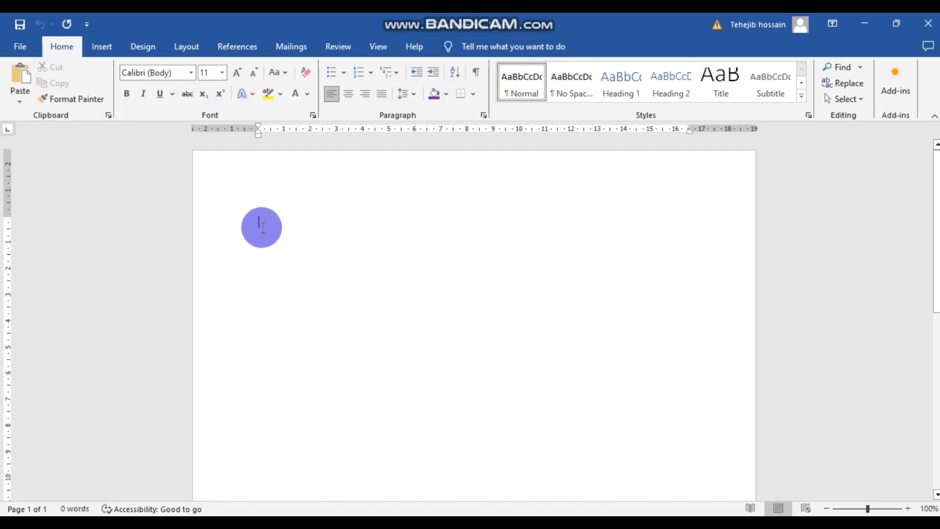
pyautogui.click(191, 47)
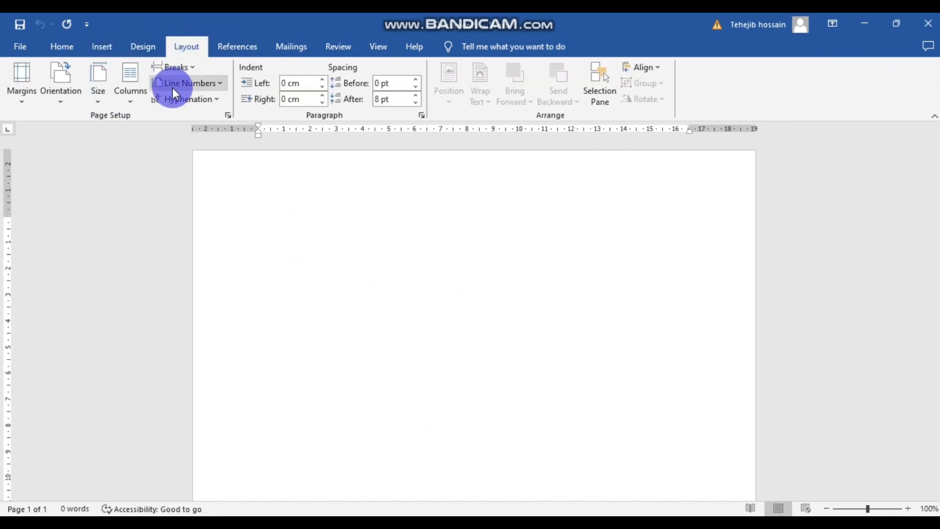
pyautogui.click(229, 115)
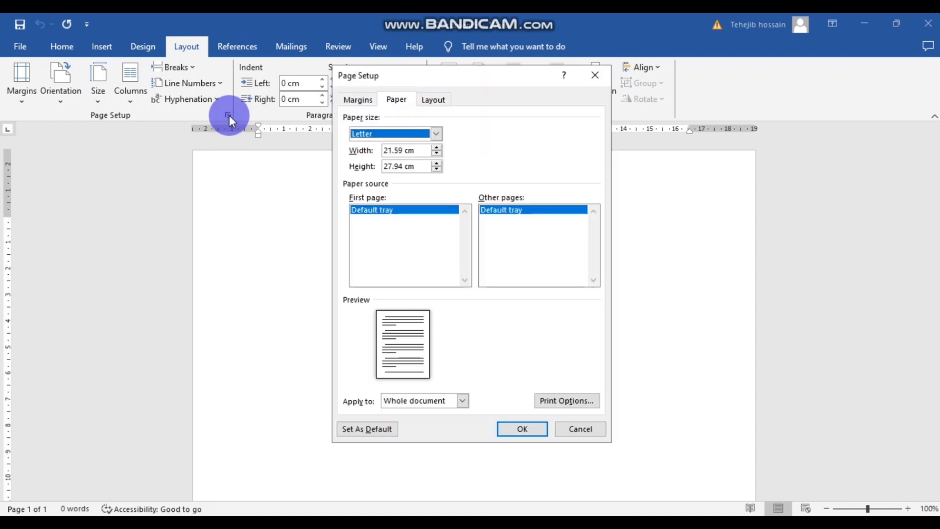
pyautogui.click(432, 133)
pyautogui.moveTo(434, 158); pyautogui.dragTo(435, 167)
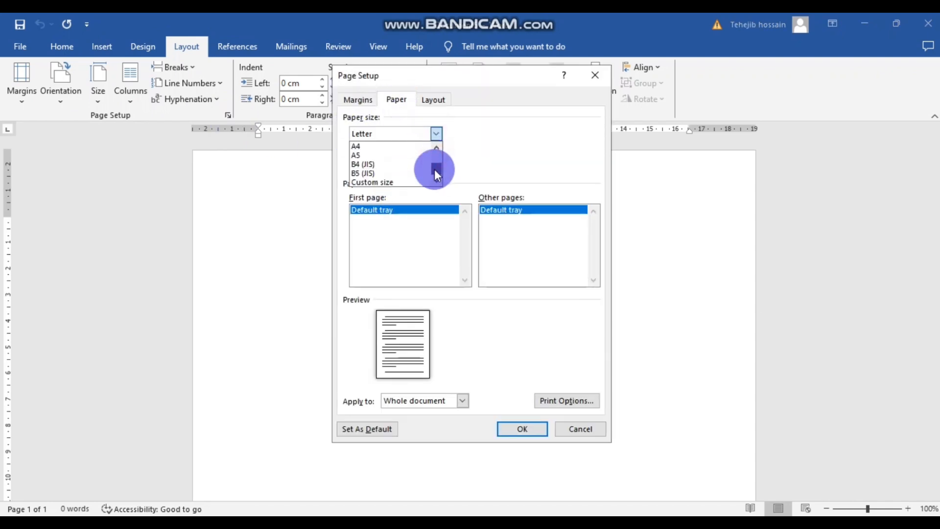
pyautogui.click(380, 154)
pyautogui.click(513, 428)
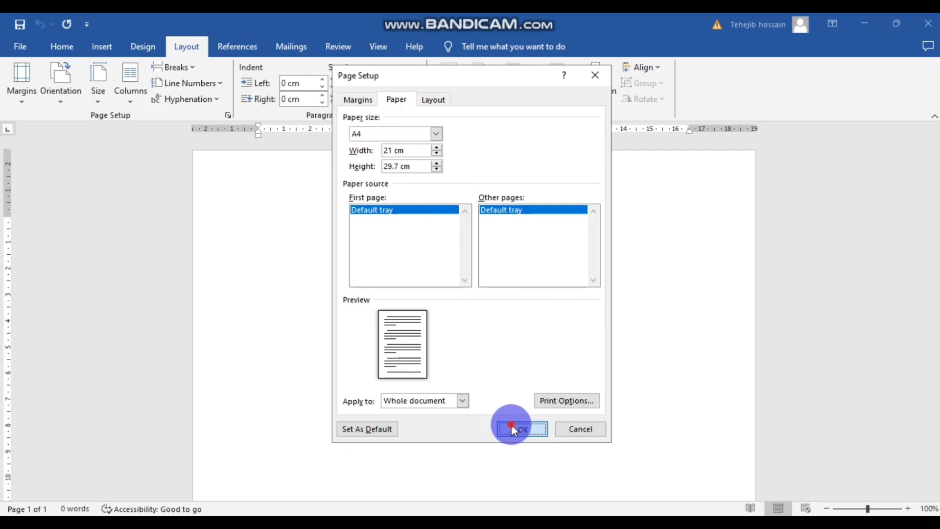
pyautogui.scroll(-6, 552, 196)
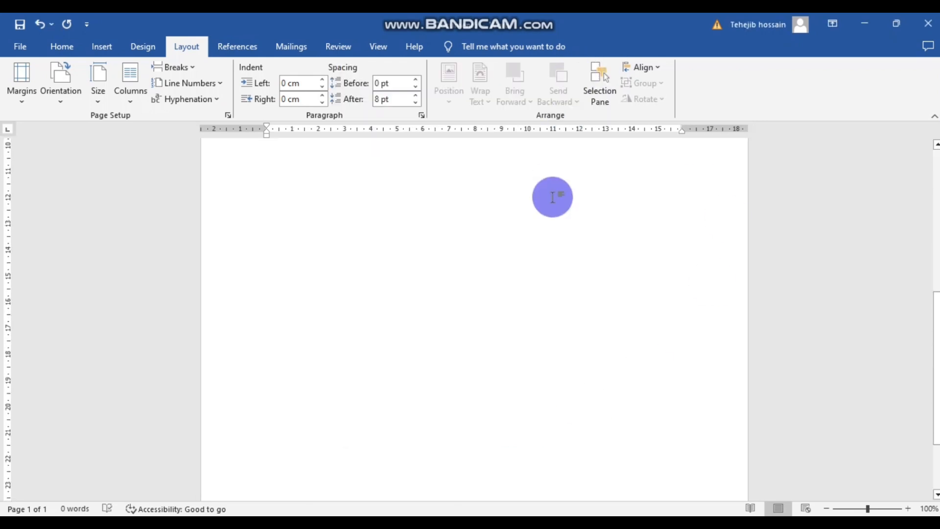
pyautogui.scroll(6, 552, 196)
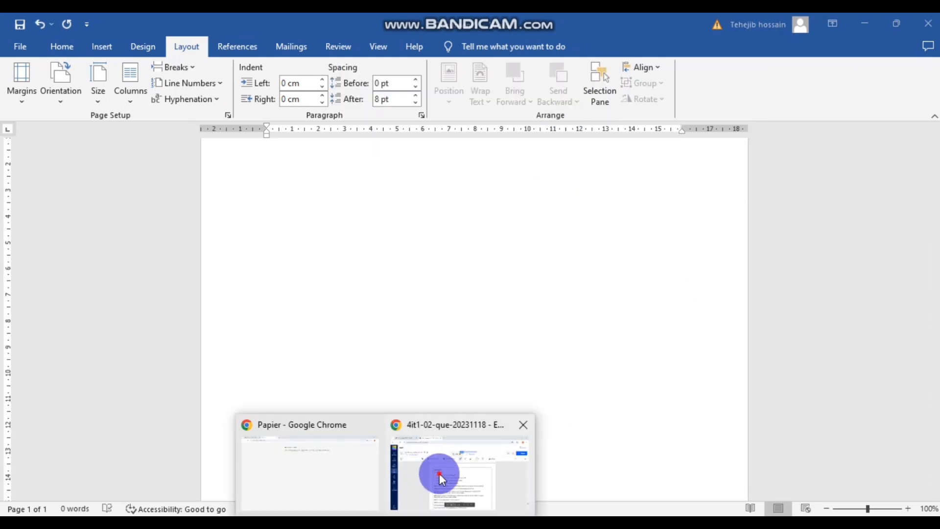
# - After glancing at the instructions PDF, switch the page to landscape orientation
pyautogui.click(442, 478)
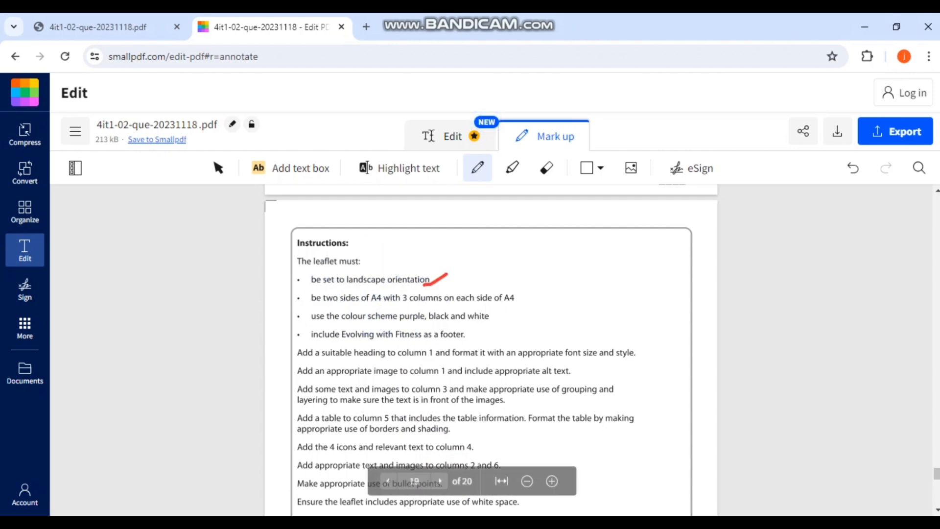
pyautogui.click(367, 466)
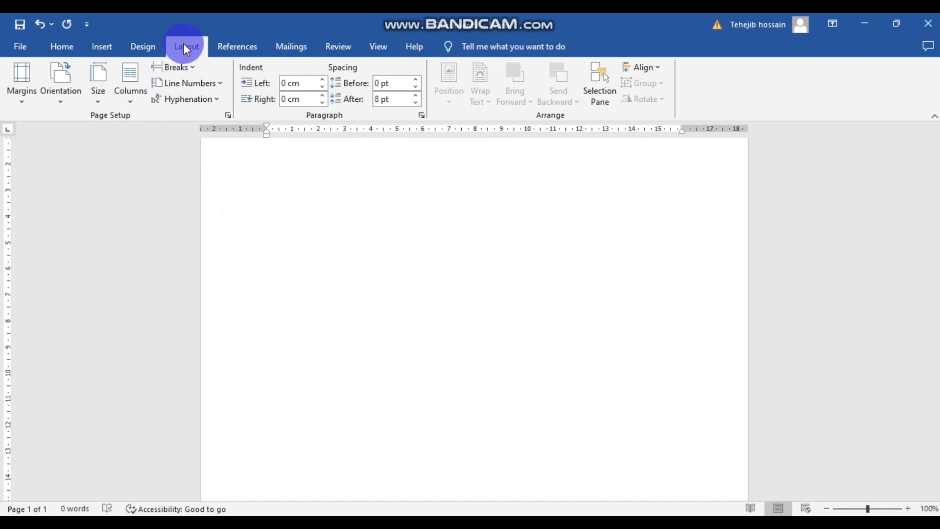
pyautogui.click(60, 88)
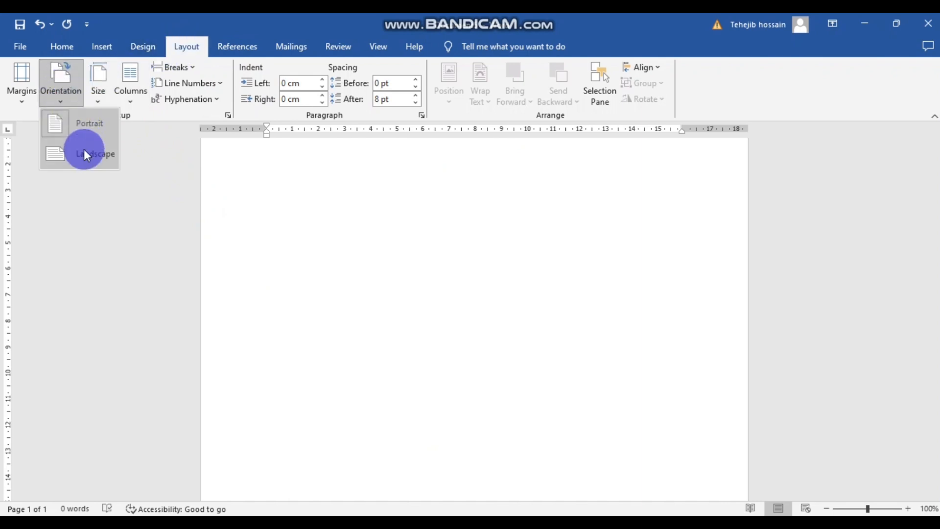
pyautogui.click(84, 152)
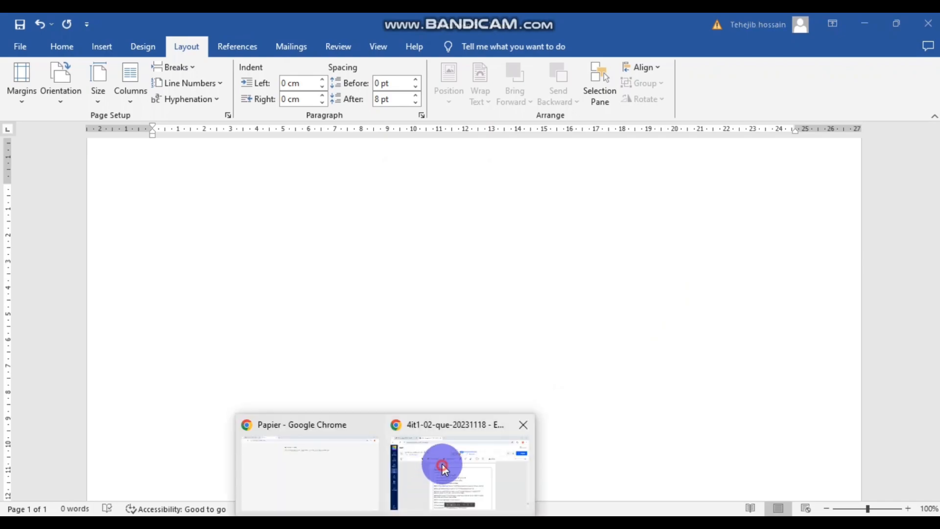
# - Tick the 'two sides of A4 with 3 columns' requirement in Smallpdf
pyautogui.click(441, 462)
pyautogui.scroll(-2, 494, 293)
pyautogui.moveTo(494, 230); pyautogui.dragTo(517, 217)
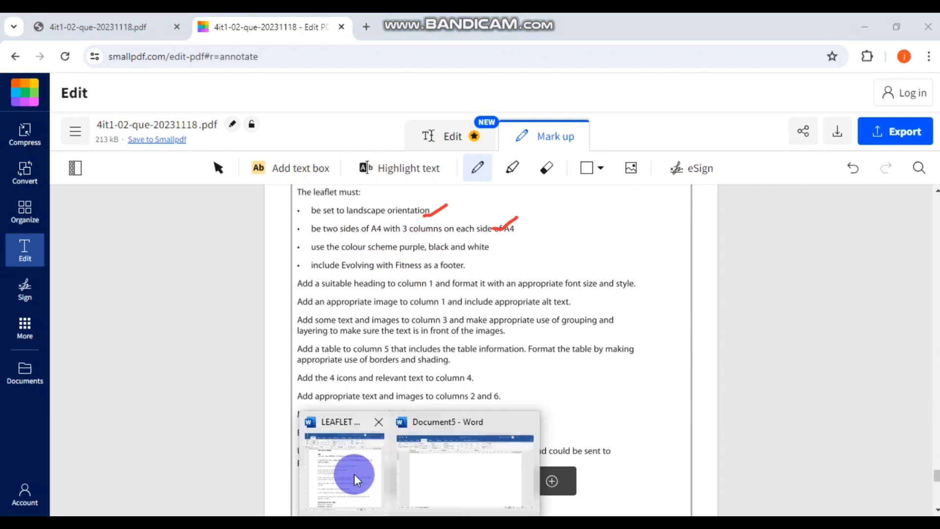
# - Split the landscape page into three columns and adjust the column gap on the ruler
pyautogui.click(448, 463)
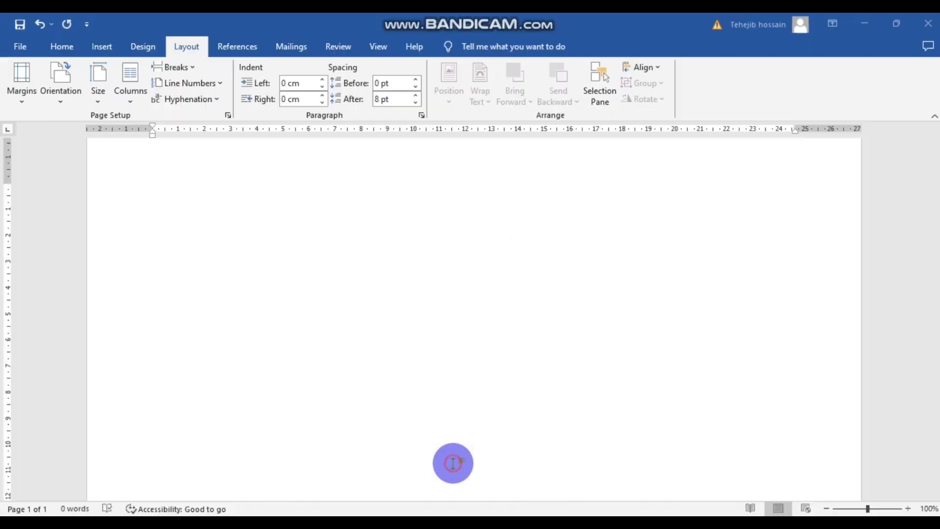
pyautogui.click(127, 76)
pyautogui.click(154, 186)
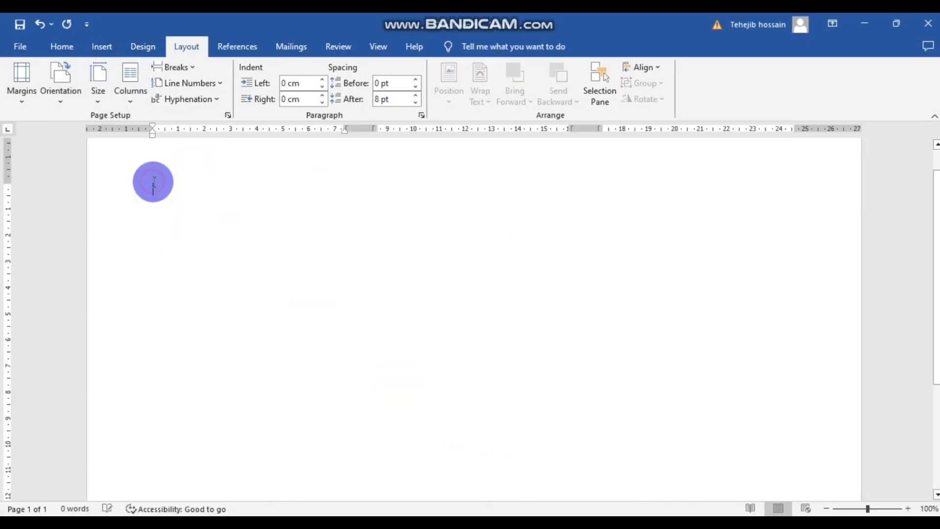
pyautogui.click(130, 78)
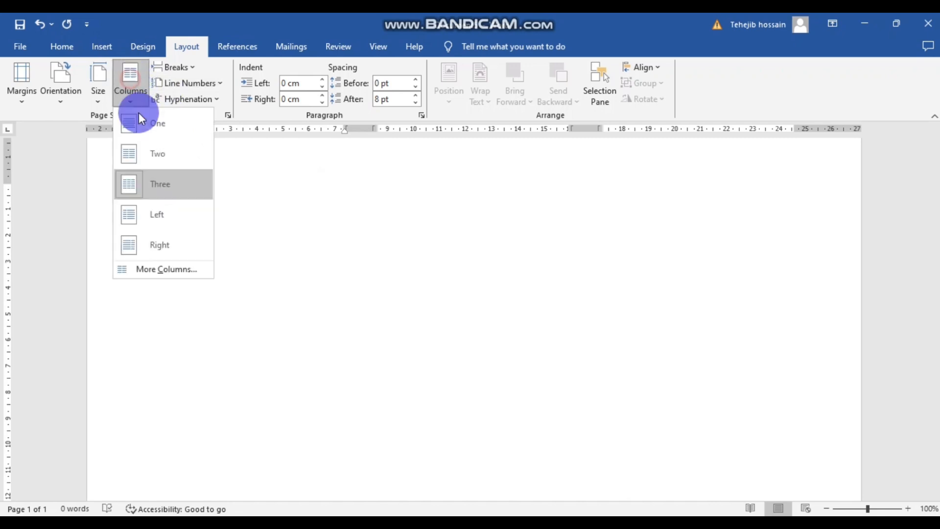
pyautogui.click(541, 215)
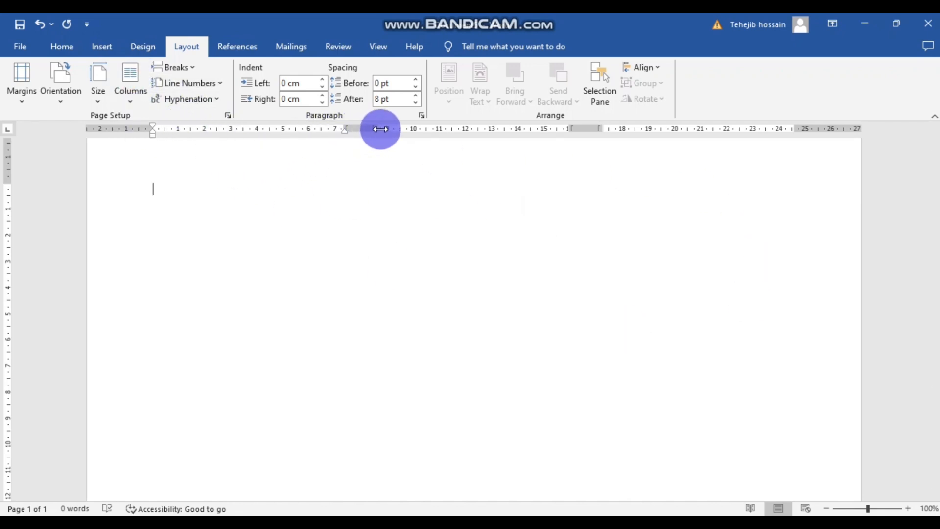
pyautogui.moveTo(562, 127); pyautogui.dragTo(609, 131)
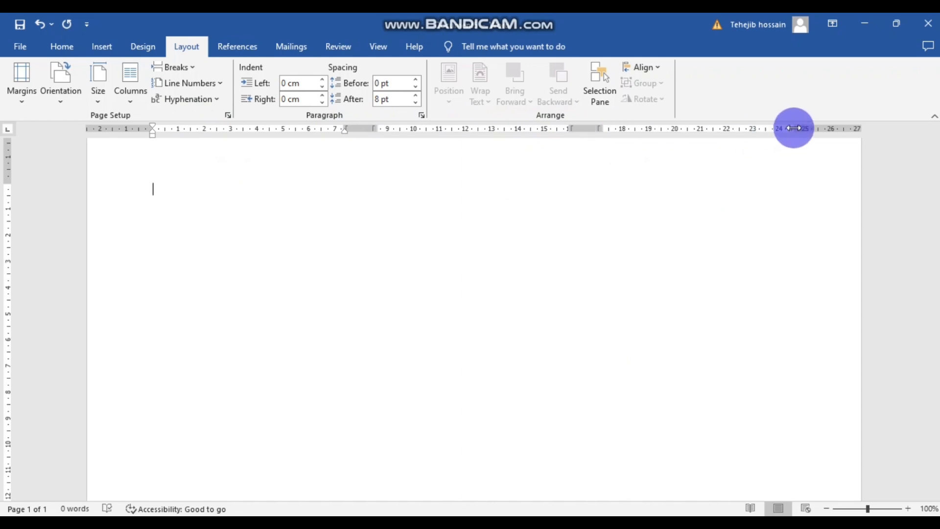
pyautogui.click(573, 274)
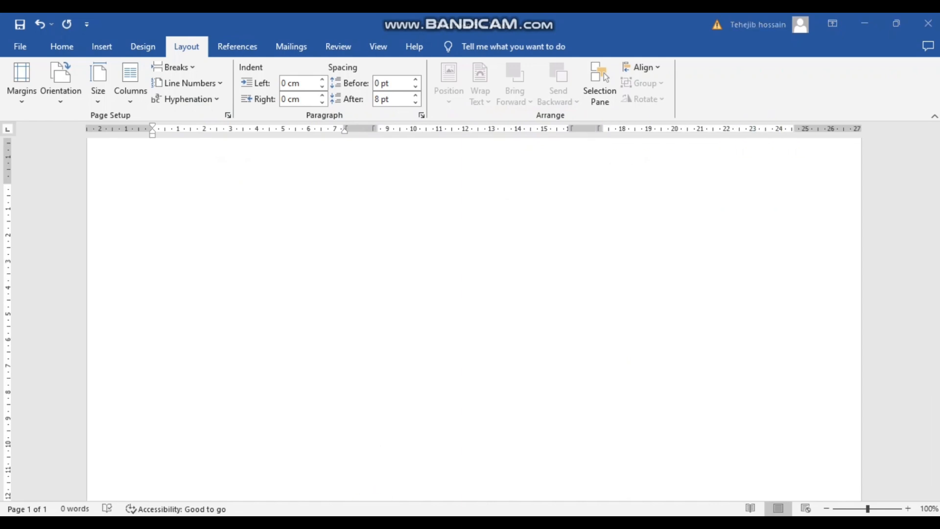
pyautogui.click(429, 478)
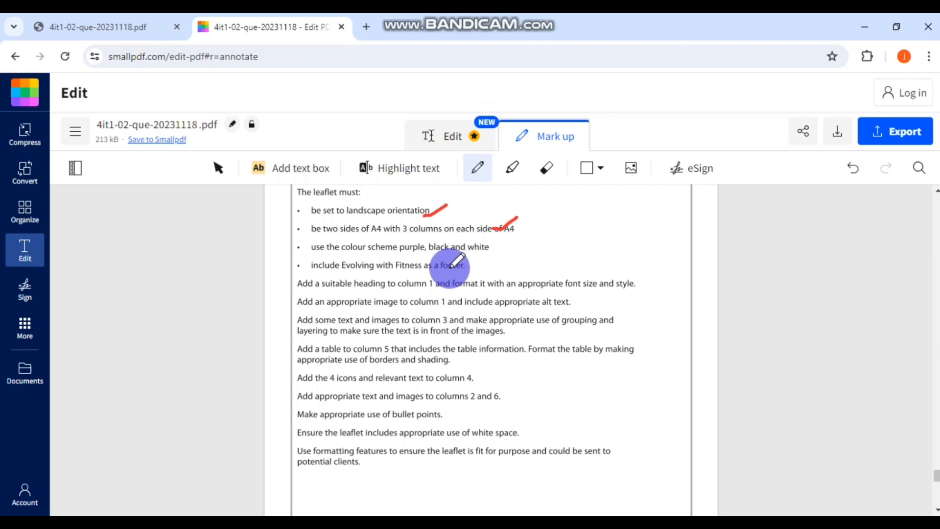
# - Tick the footer requirement in Smallpdf and add a Blank footer to the leaflet
pyautogui.moveTo(448, 267); pyautogui.dragTo(479, 261)
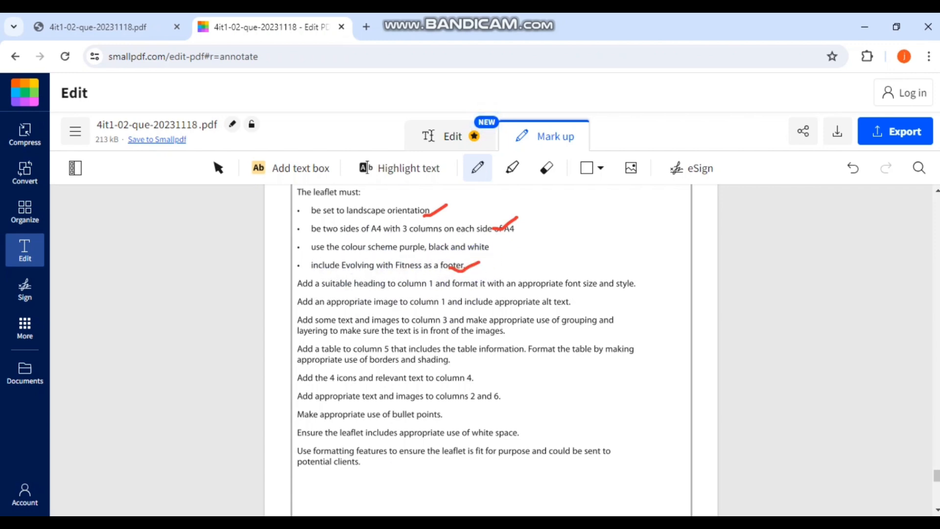
pyautogui.moveTo(373, 489)
pyautogui.click(435, 467)
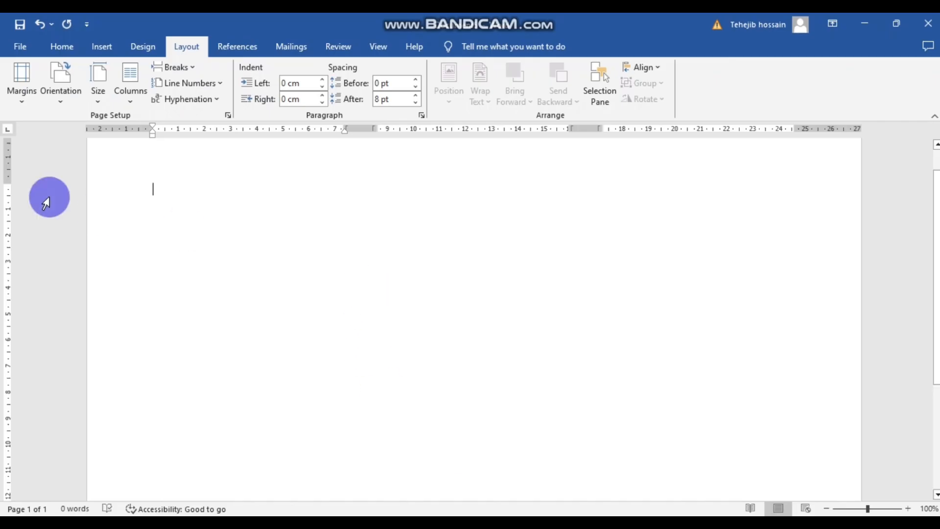
pyautogui.click(104, 46)
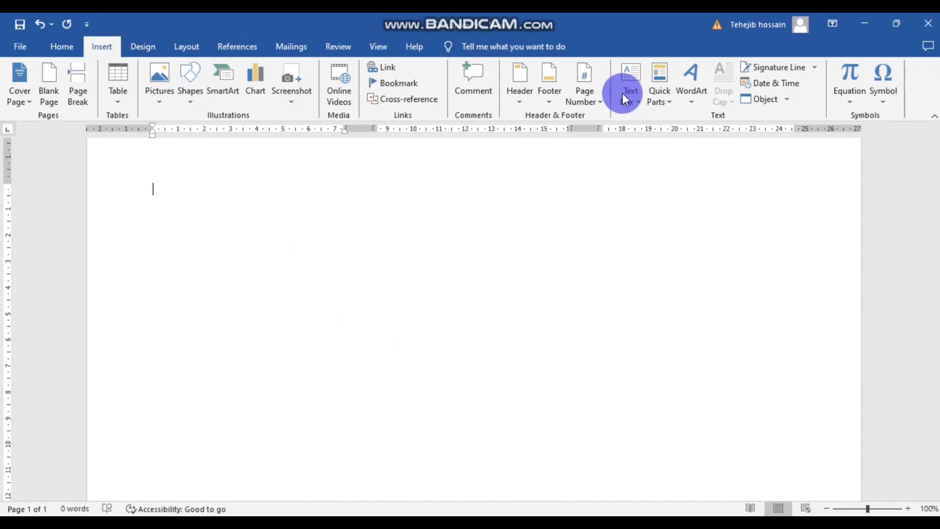
pyautogui.click(548, 83)
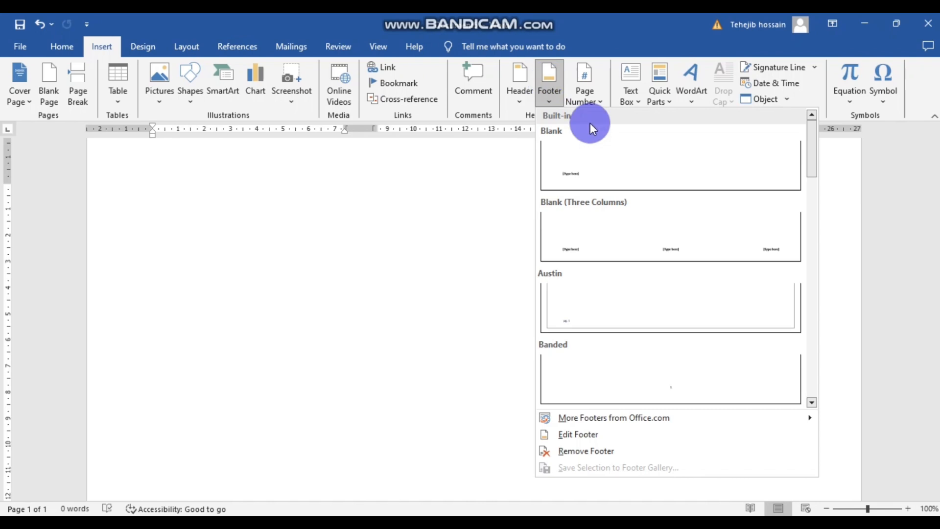
pyautogui.click(579, 175)
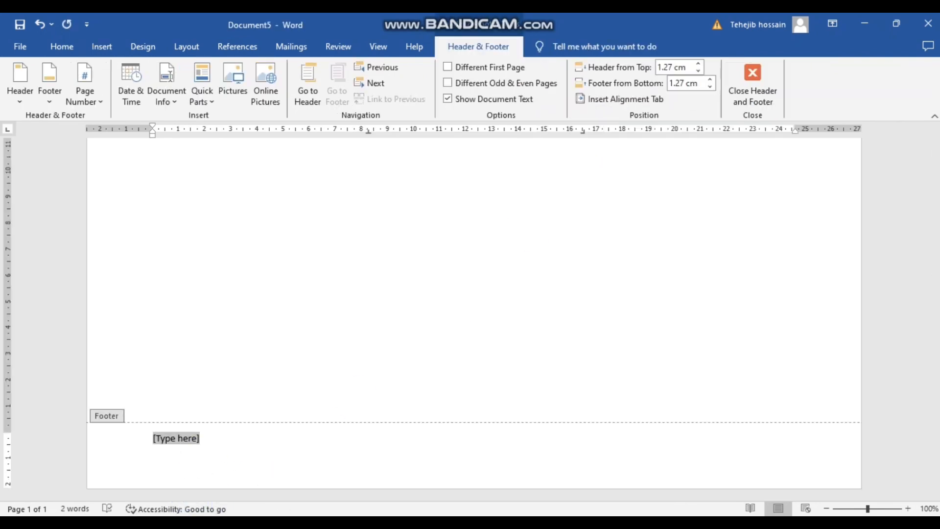
# - Select and copy 'Evolving with Fitness' from the instructions PDF
pyautogui.click(420, 525)
pyautogui.click(402, 465)
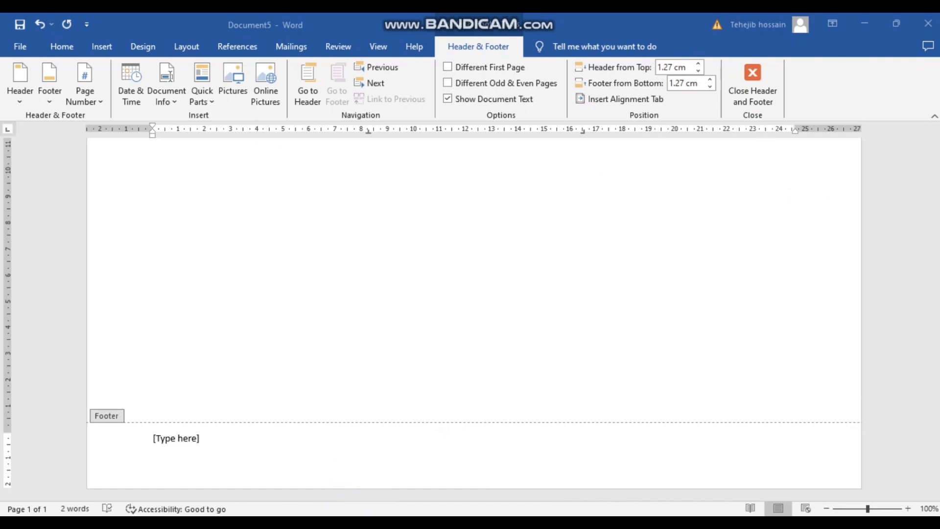
pyautogui.hotkey('alt', 'Tab')
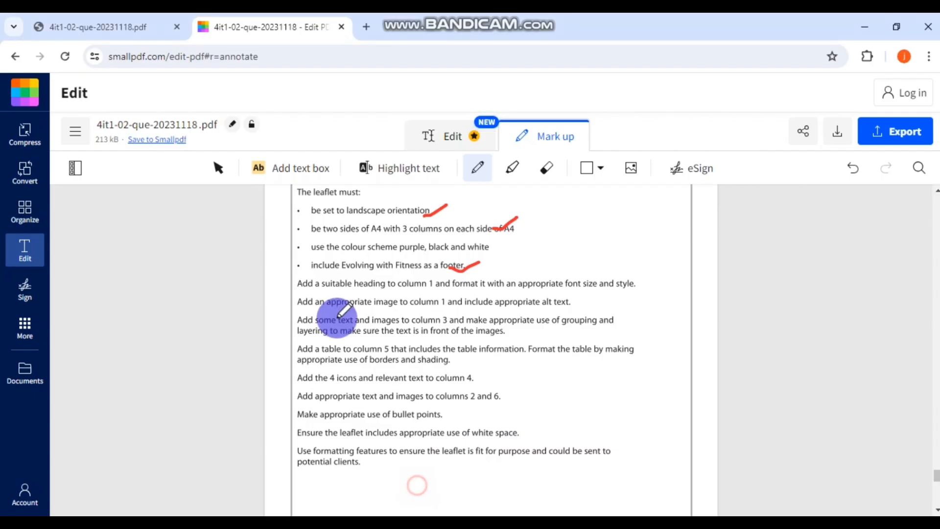
pyautogui.click(98, 27)
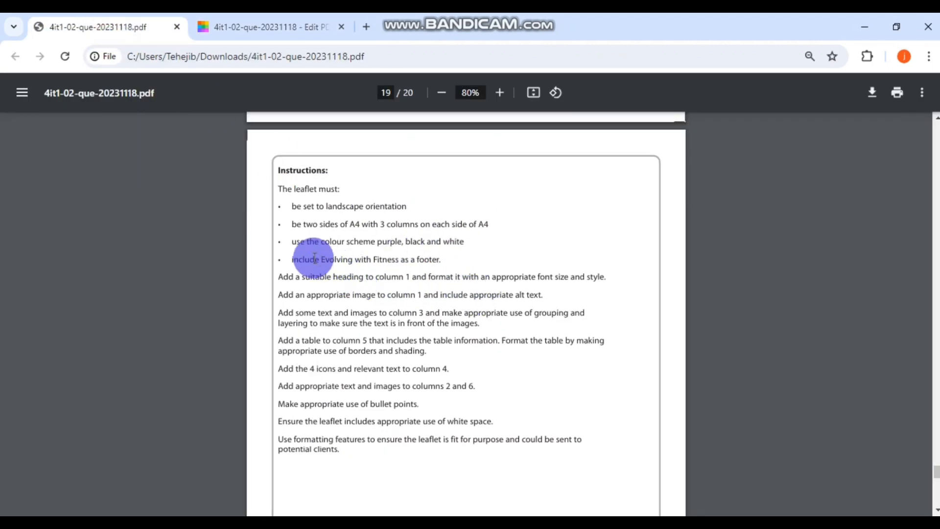
pyautogui.moveTo(319, 259); pyautogui.dragTo(376, 264)
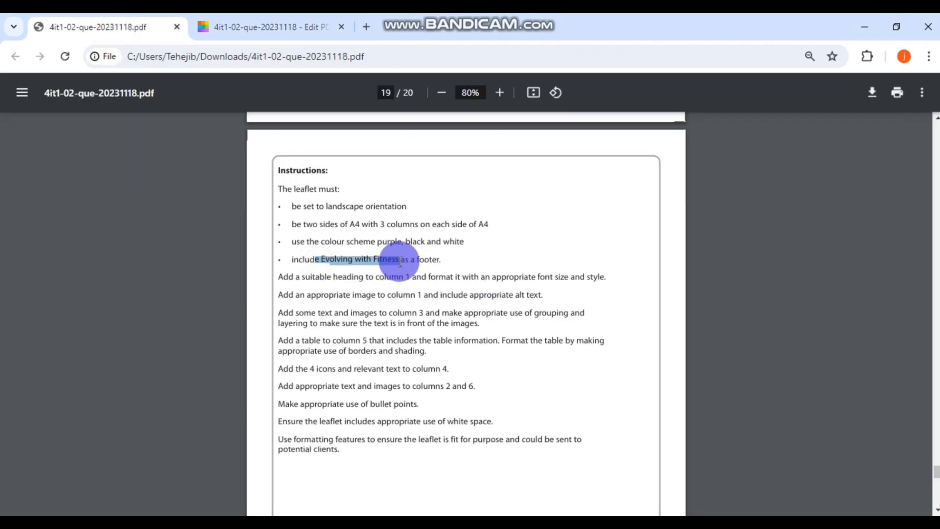
# - Paste 'Evolving with Fitness' over the footer placeholder and close footer editing
pyautogui.click(396, 312)
pyautogui.click(424, 511)
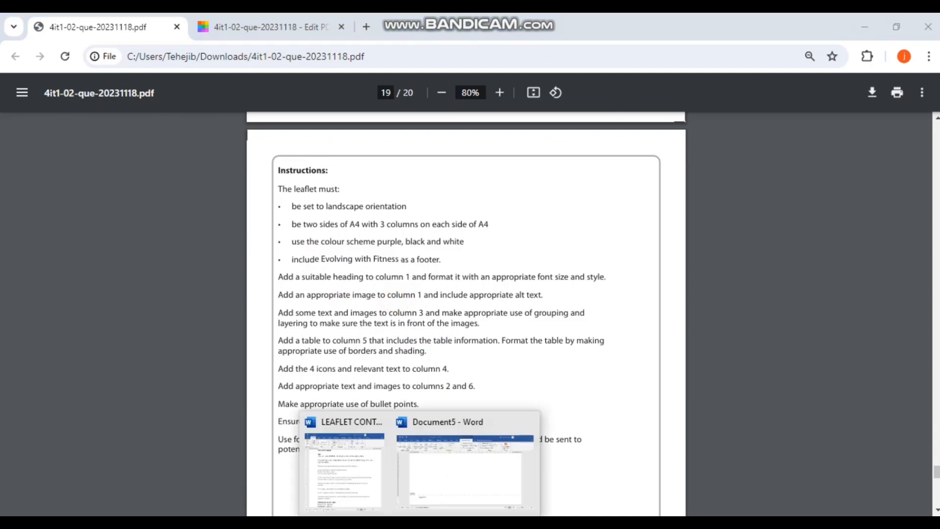
pyautogui.click(419, 471)
pyautogui.click(198, 444)
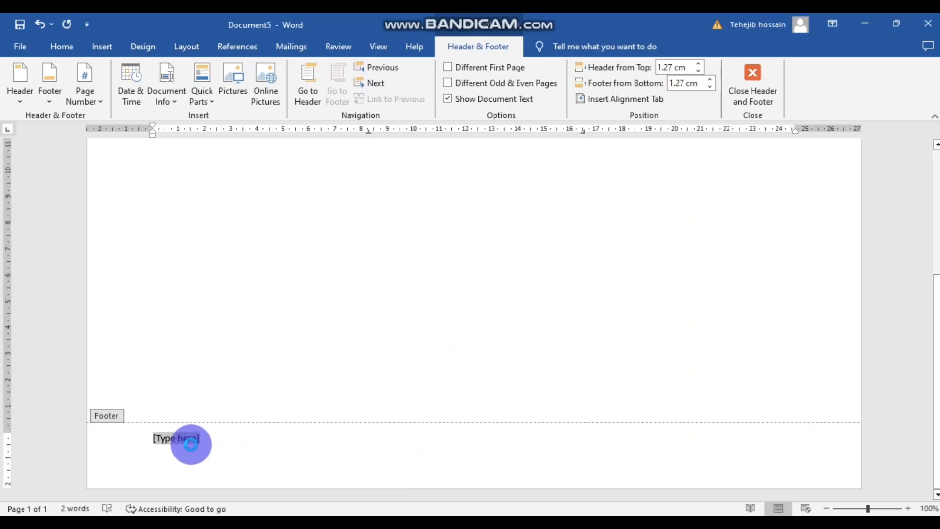
pyautogui.write('e Evolving with Fitness')
pyautogui.click(161, 438)
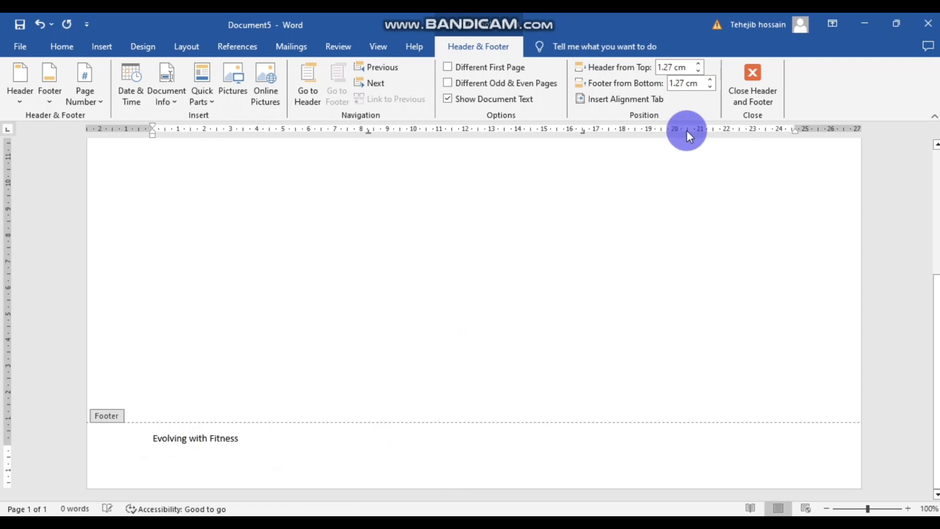
pyautogui.click(745, 74)
pyautogui.scroll(-5, 507, 282)
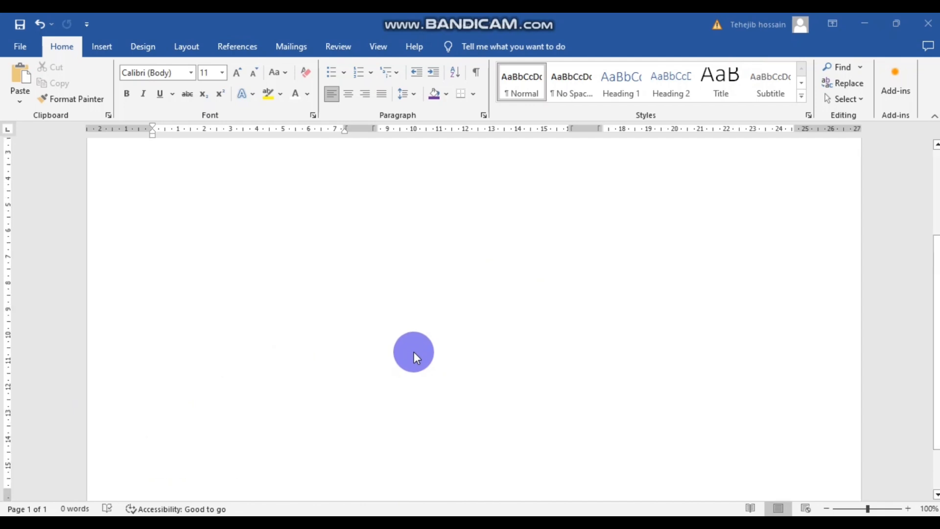
pyautogui.moveTo(352, 486)
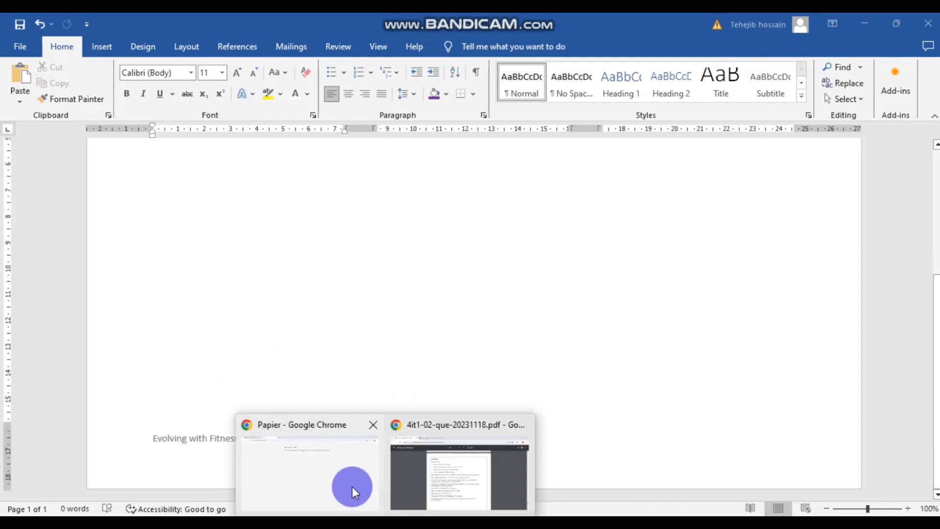
pyautogui.click(448, 459)
pyautogui.click(209, 27)
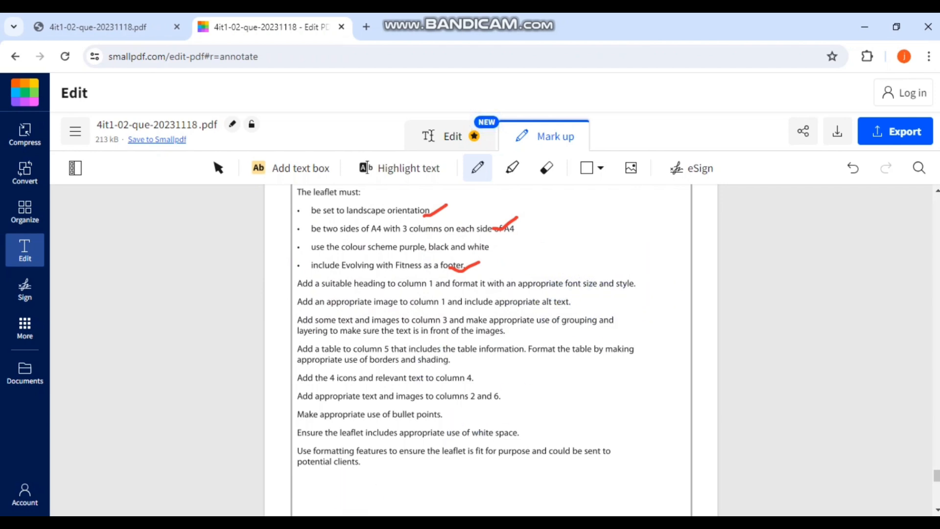
# - Copy 'Step out of your comfort zone' from LEAFLET CONTENT and paste it onto the leaflet
pyautogui.click(447, 475)
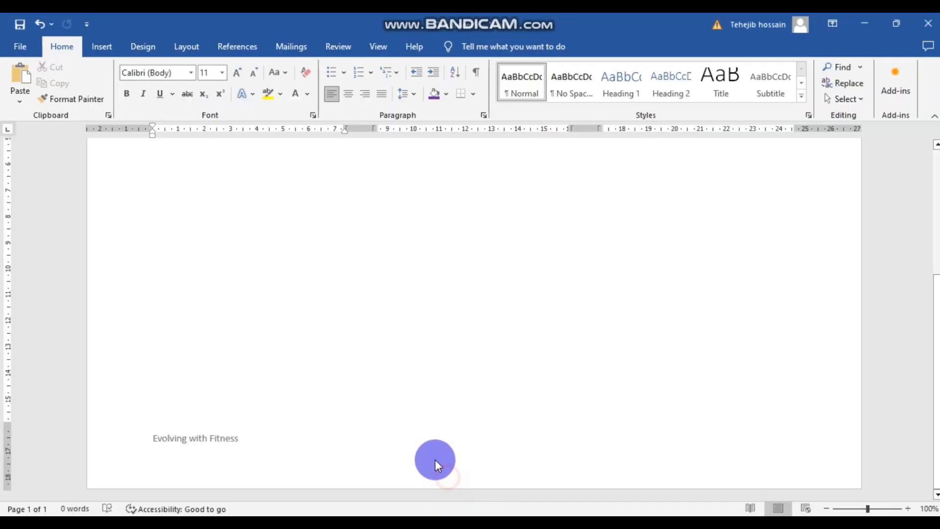
pyautogui.click(202, 191)
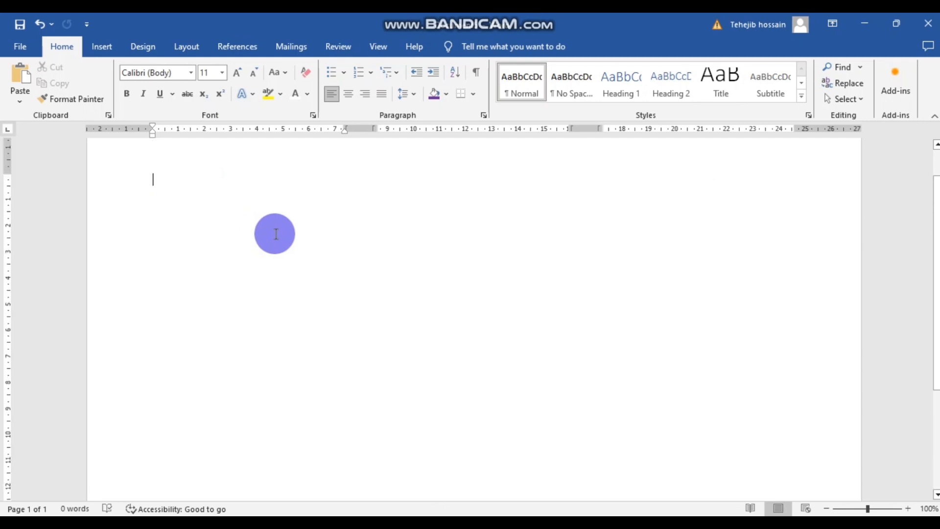
pyautogui.click(175, 227)
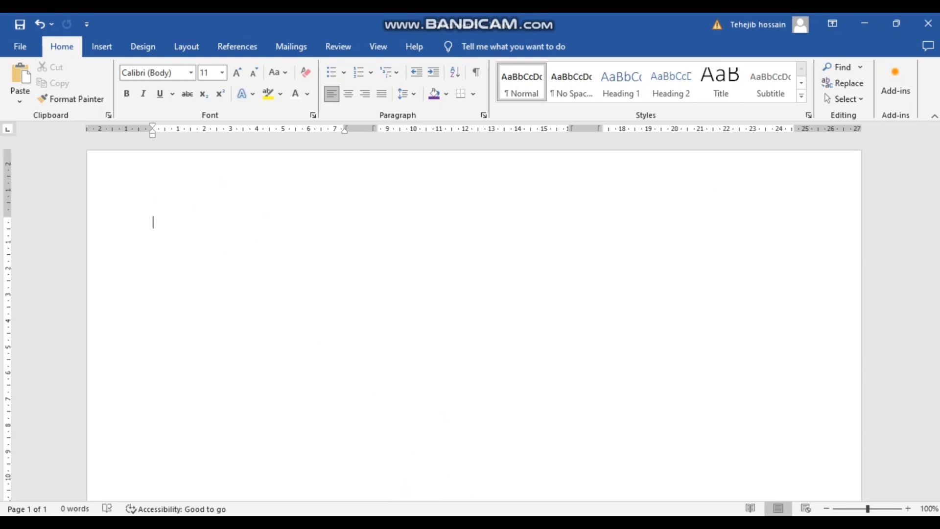
pyautogui.click(419, 522)
pyautogui.click(371, 473)
pyautogui.scroll(-2, 387, 275)
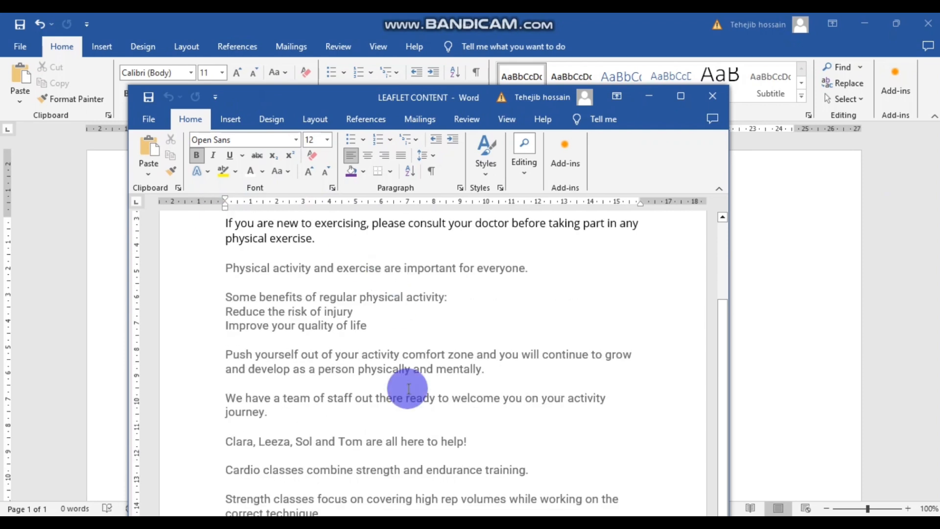
pyautogui.scroll(3, 421, 435)
pyautogui.click(361, 323)
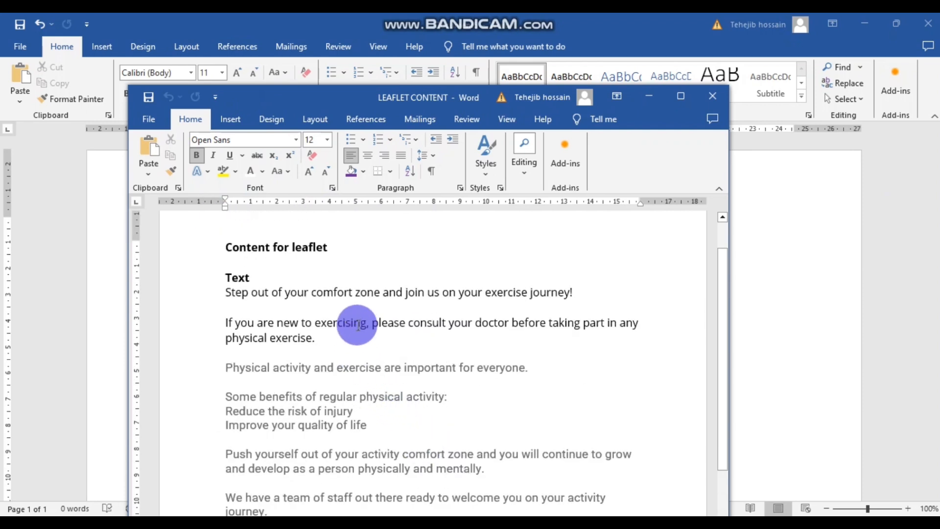
pyautogui.moveTo(380, 294); pyautogui.dragTo(228, 293)
pyautogui.hotkey('ctrl', 'c')
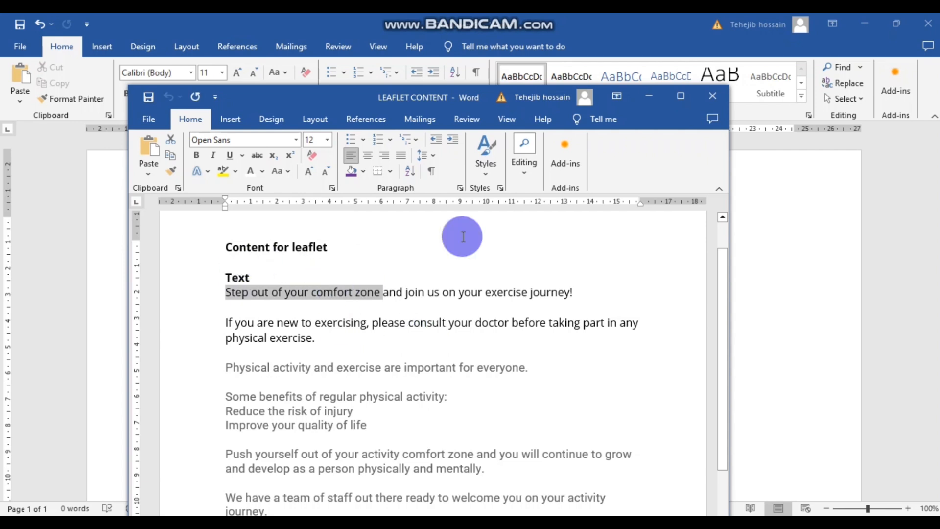
pyautogui.click(649, 96)
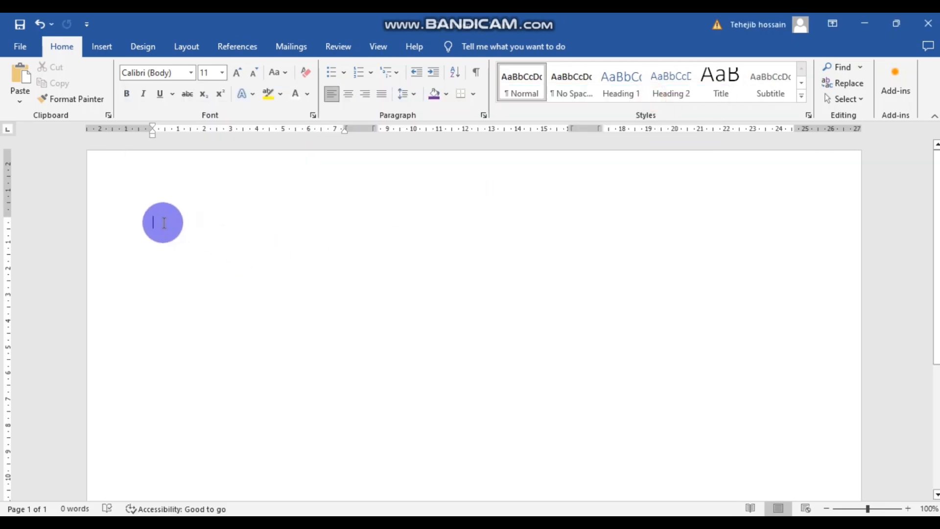
pyautogui.hotkey('ctrl', 'v')
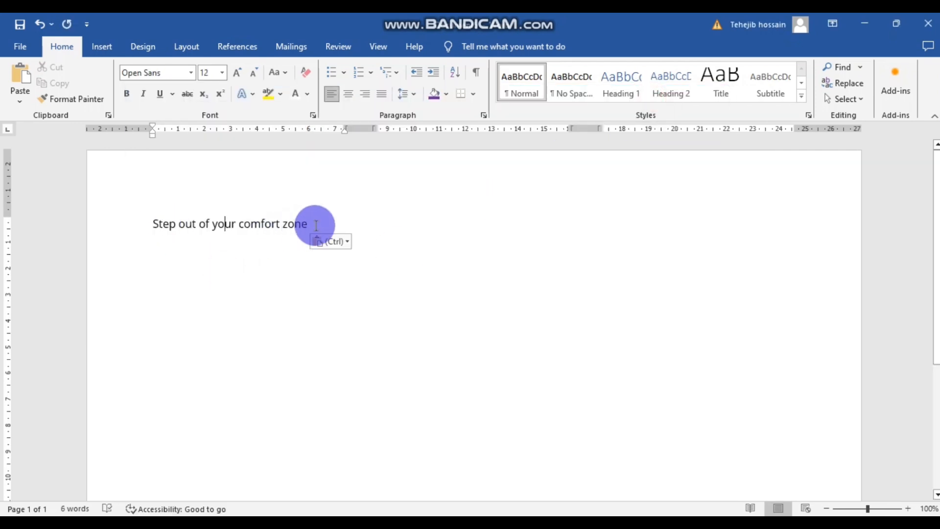
# - Apply the Heading 1 style and bold to the pasted heading
pyautogui.moveTo(315, 220); pyautogui.dragTo(139, 237)
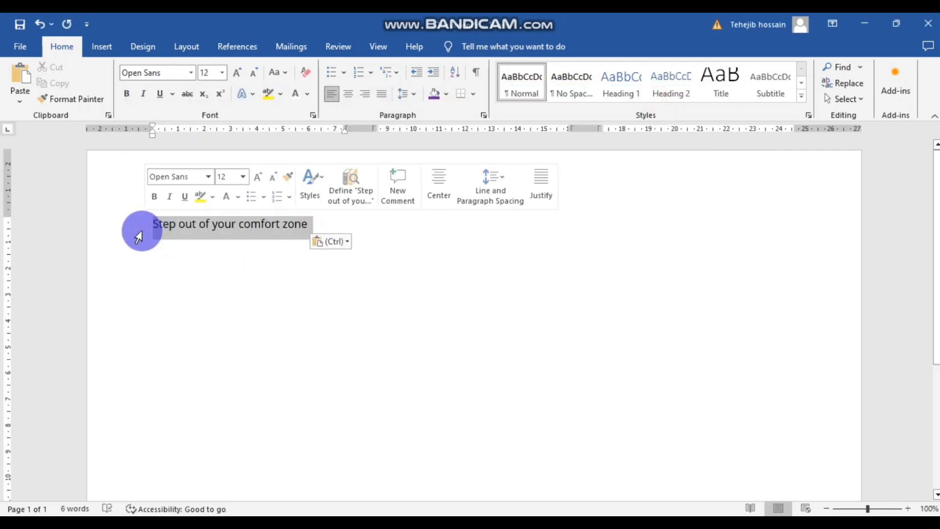
pyautogui.click(625, 81)
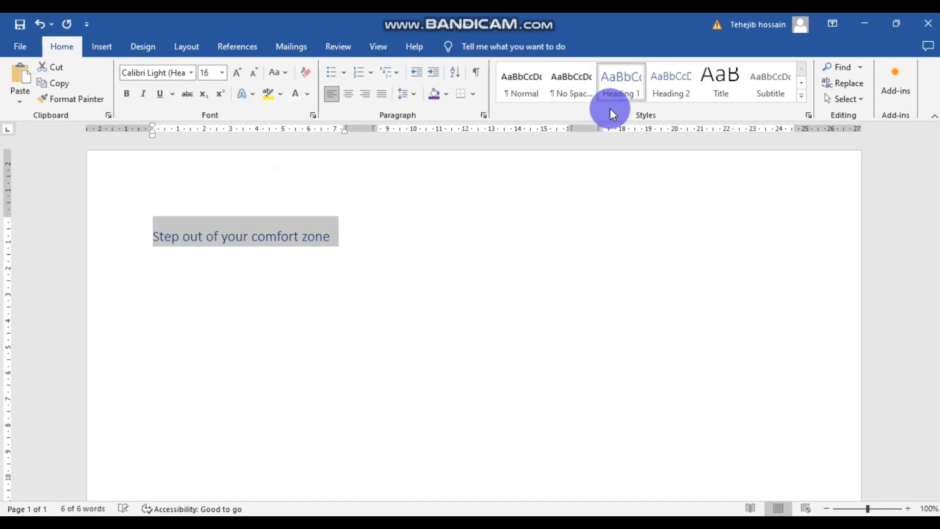
pyautogui.click(368, 251)
pyautogui.moveTo(333, 233); pyautogui.dragTo(157, 235)
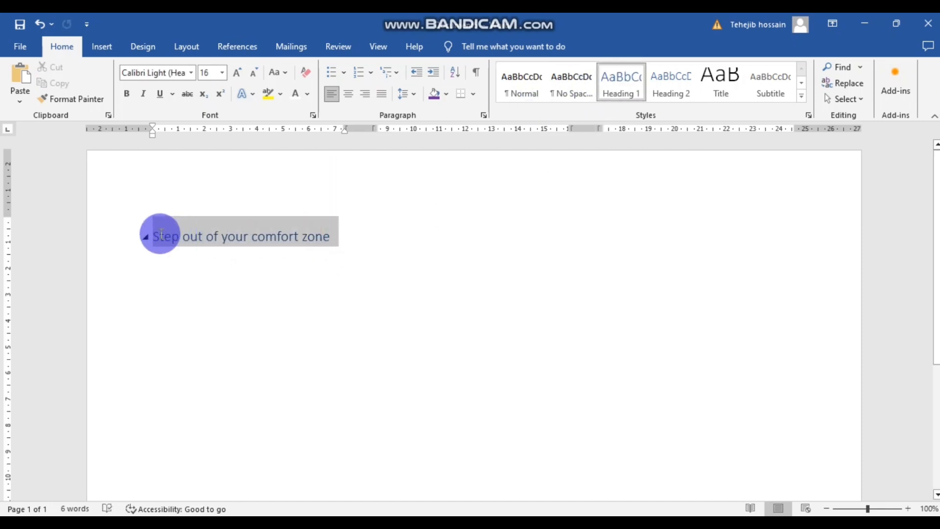
pyautogui.click(131, 93)
pyautogui.click(262, 235)
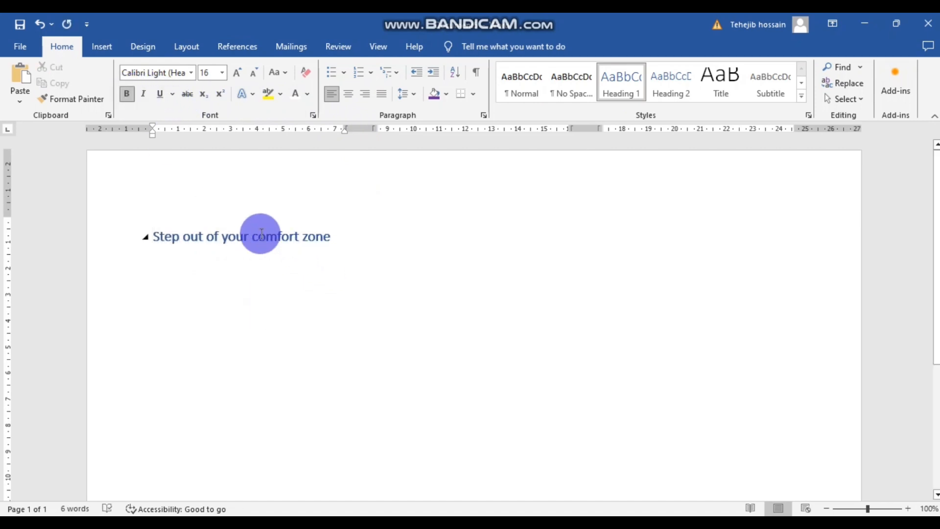
# - Change the heading's font colour to black and check the result
pyautogui.moveTo(331, 235); pyautogui.dragTo(155, 234)
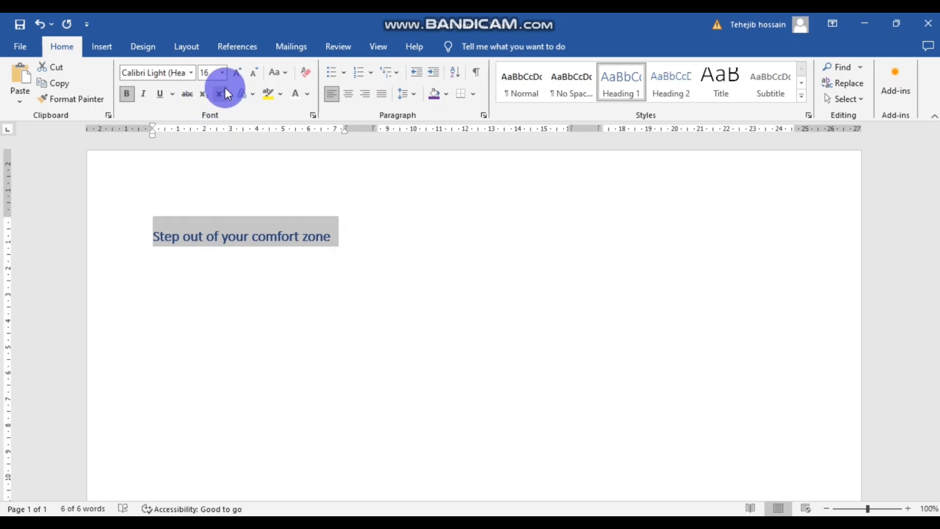
pyautogui.click(178, 283)
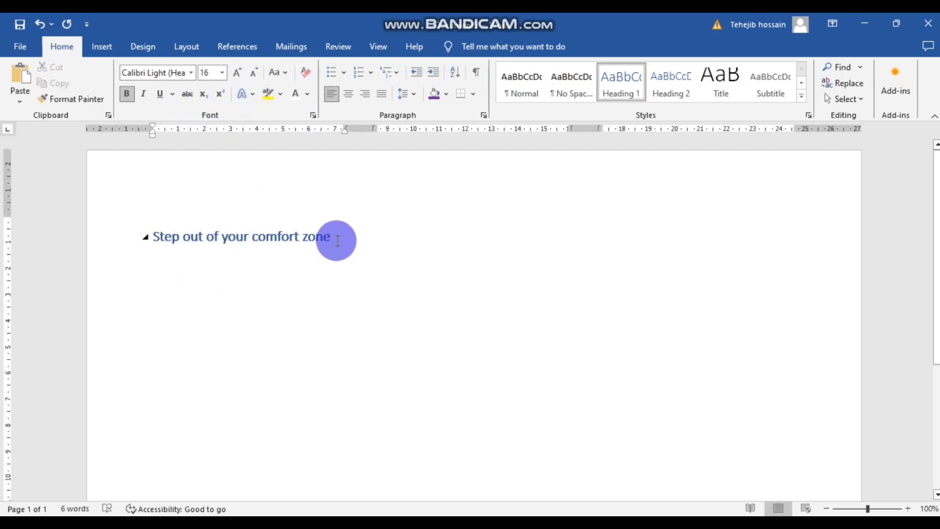
pyautogui.moveTo(336, 237); pyautogui.dragTo(152, 234)
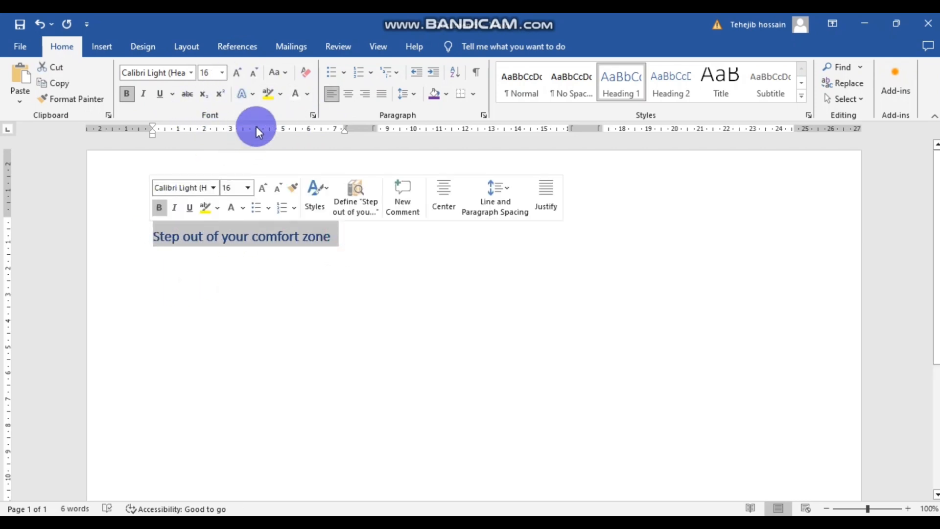
pyautogui.click(304, 93)
pyautogui.click(308, 131)
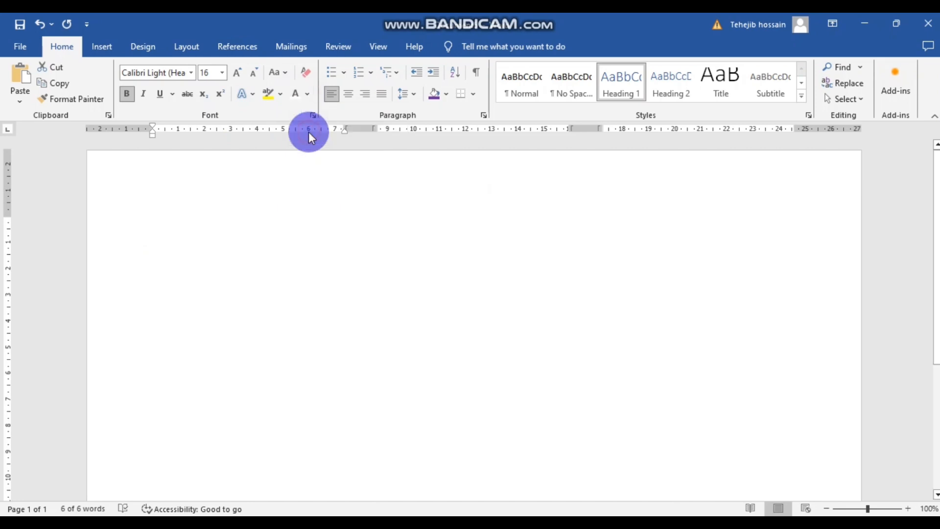
pyautogui.click(318, 212)
pyautogui.moveTo(339, 235); pyautogui.dragTo(157, 234)
pyautogui.click(284, 278)
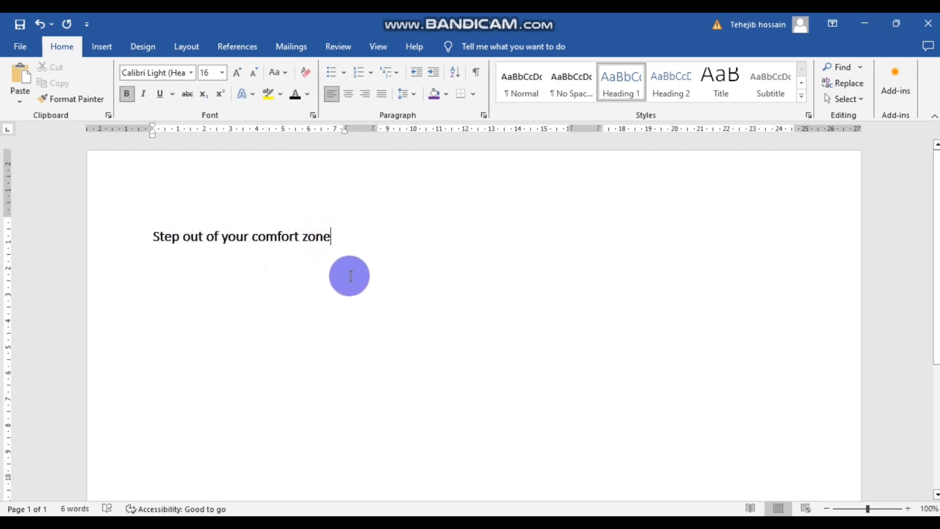
pyautogui.click(337, 269)
pyautogui.moveTo(331, 235); pyautogui.dragTo(157, 235)
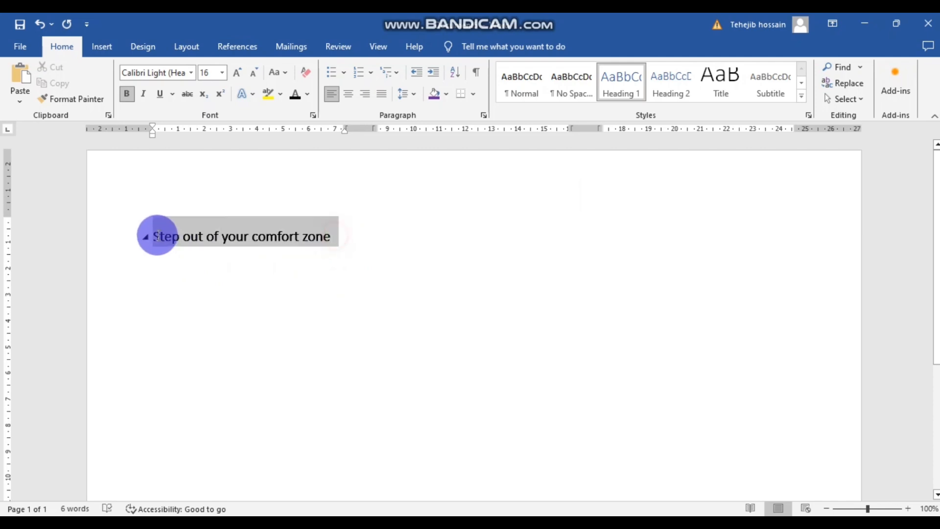
pyautogui.click(255, 290)
# - Underline 'suitable heading', 'font size', 'style' and 'alt' in red on the task sheet, then return to Word
pyautogui.moveTo(392, 479)
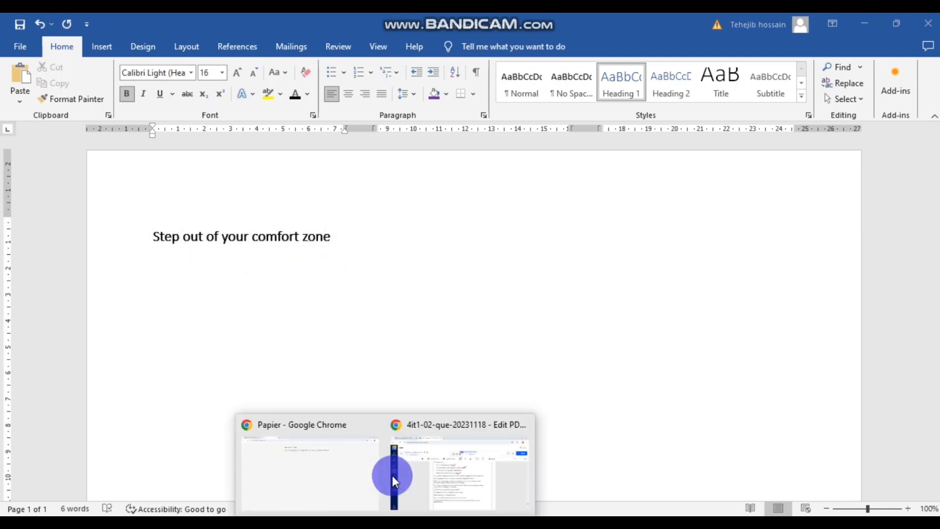
pyautogui.click(441, 460)
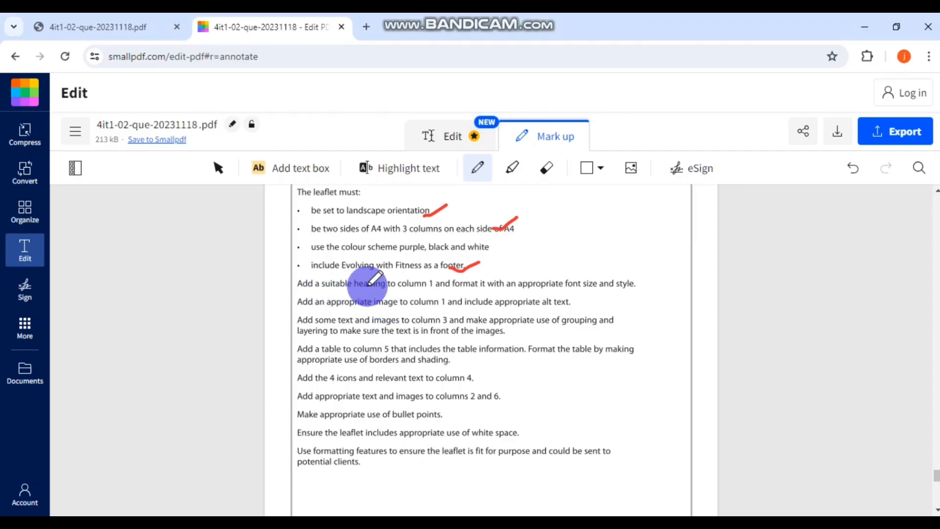
pyautogui.moveTo(332, 289); pyautogui.dragTo(372, 290)
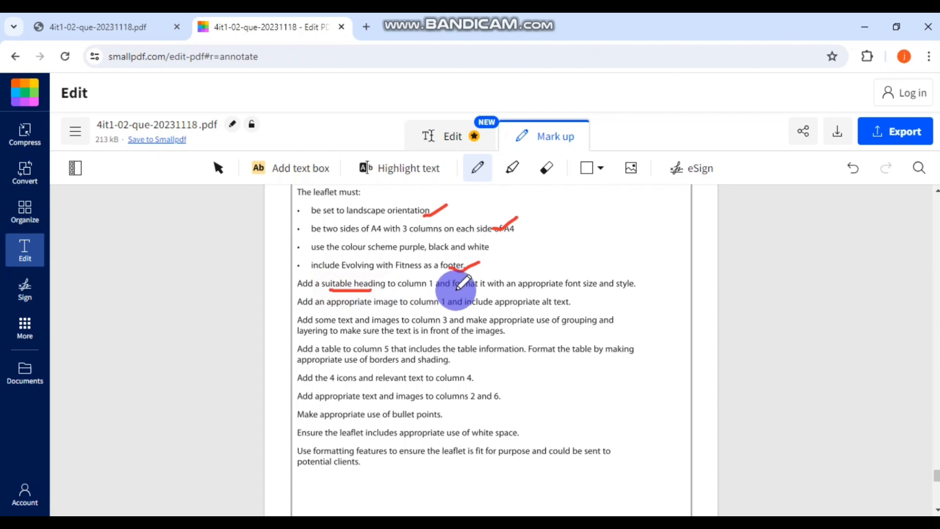
pyautogui.moveTo(573, 289); pyautogui.dragTo(641, 288)
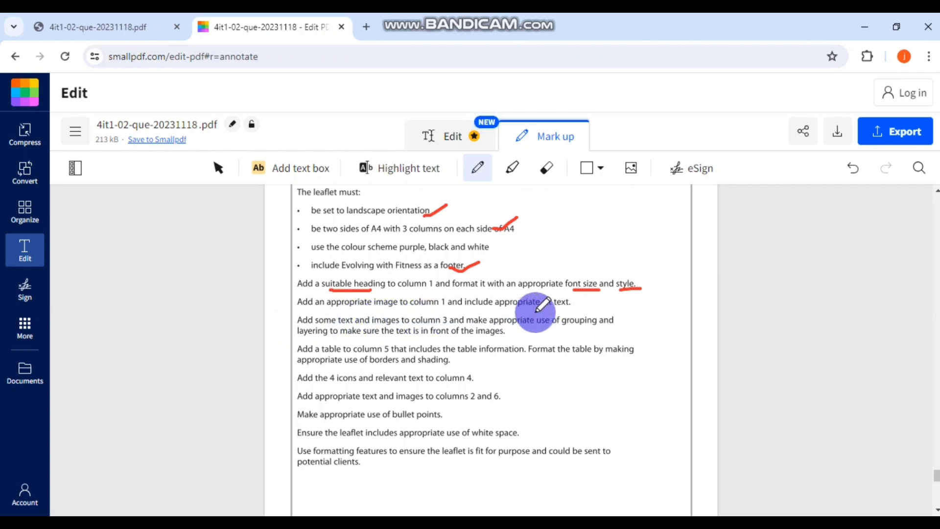
pyautogui.moveTo(540, 310); pyautogui.dragTo(552, 309)
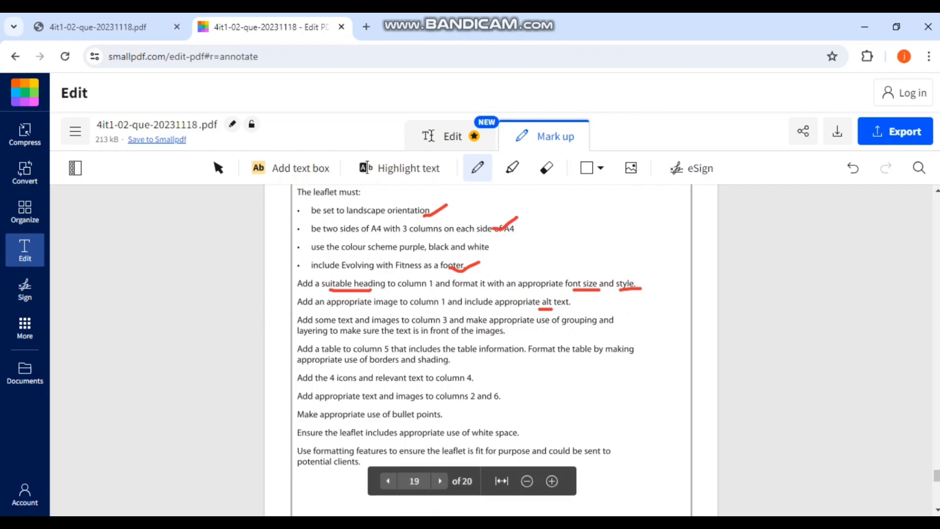
pyautogui.moveTo(425, 509)
pyautogui.click(457, 464)
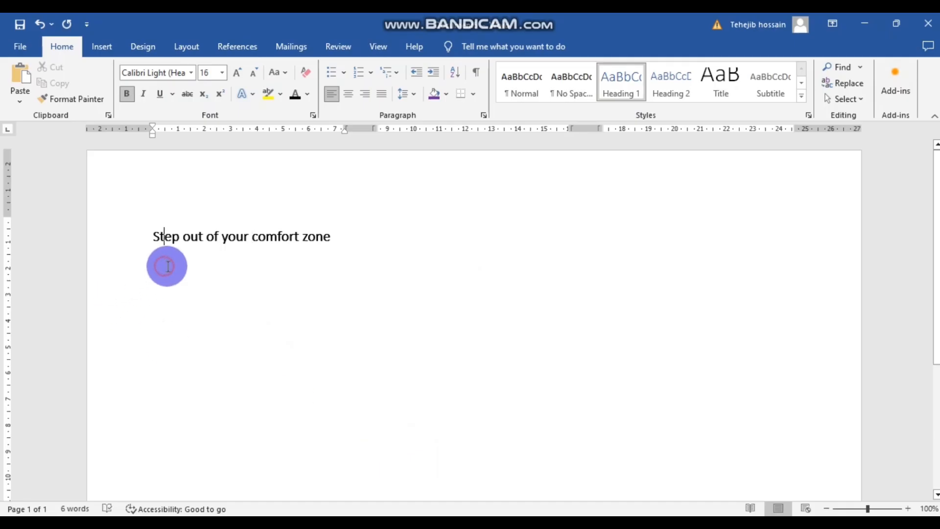
# - On a new line below the heading, insert IMAGE 2 from the IMAGES folder
pyautogui.press('Return')
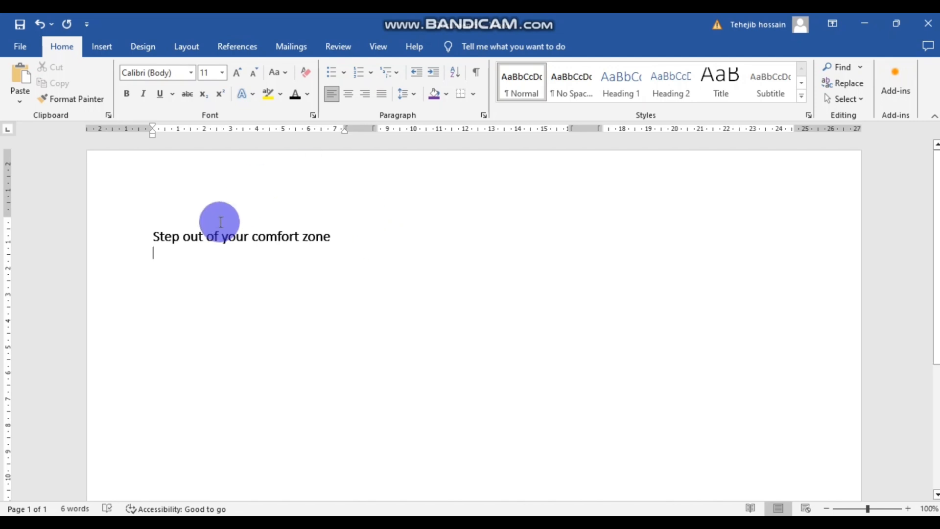
pyautogui.click(163, 261)
pyautogui.click(100, 48)
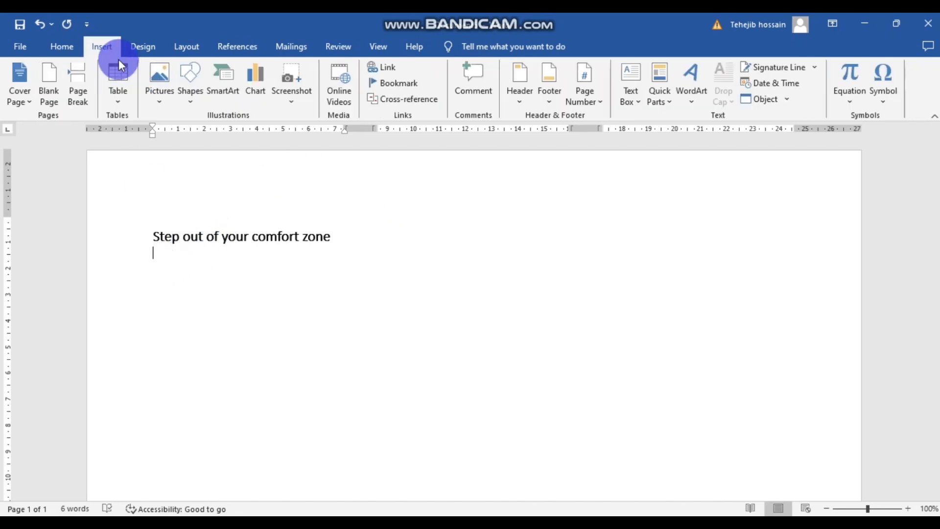
pyautogui.click(160, 75)
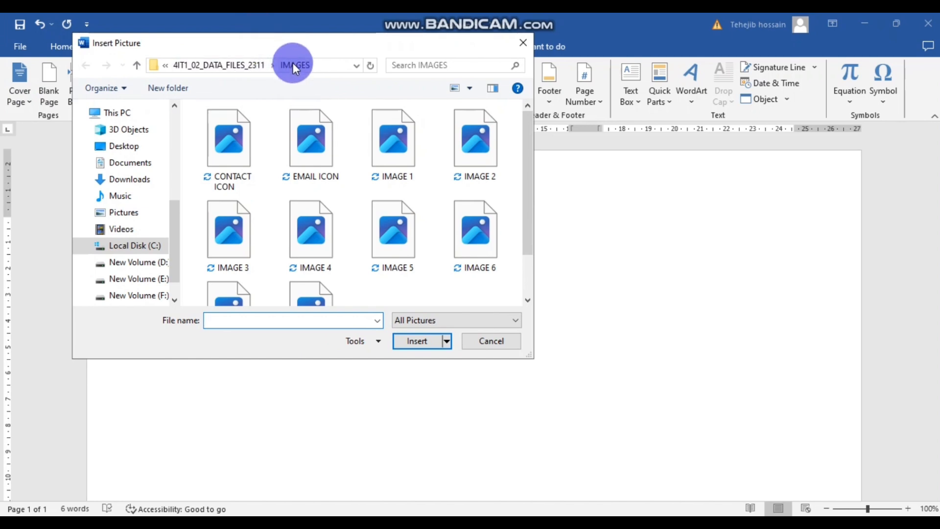
pyautogui.click(230, 66)
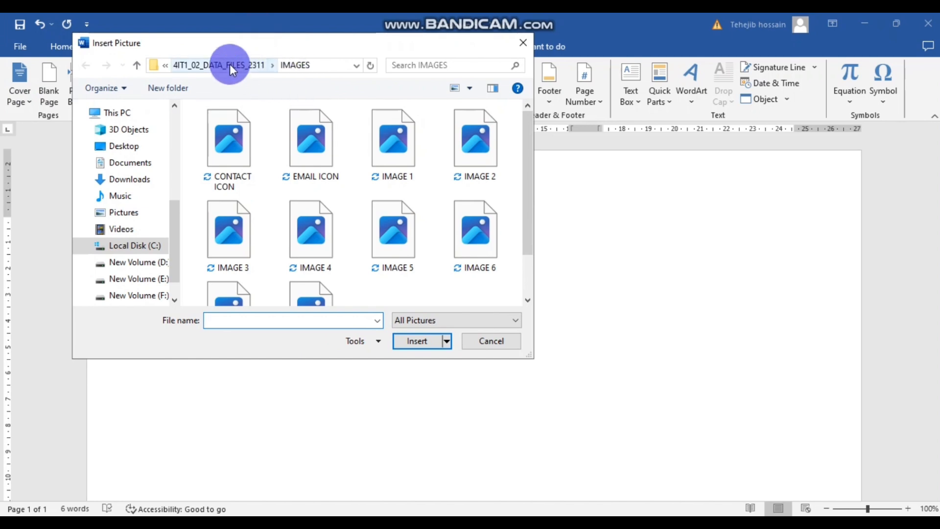
pyautogui.click(302, 160)
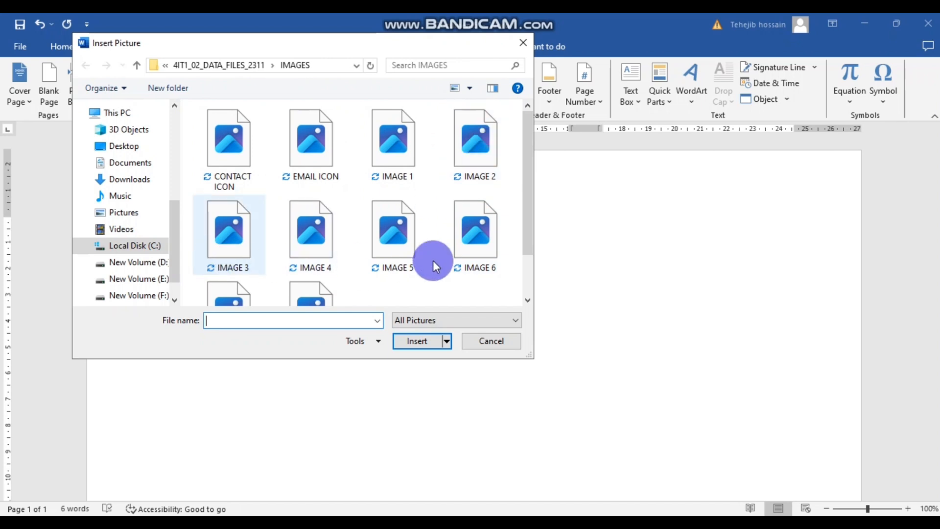
pyautogui.click(466, 160)
pyautogui.click(429, 339)
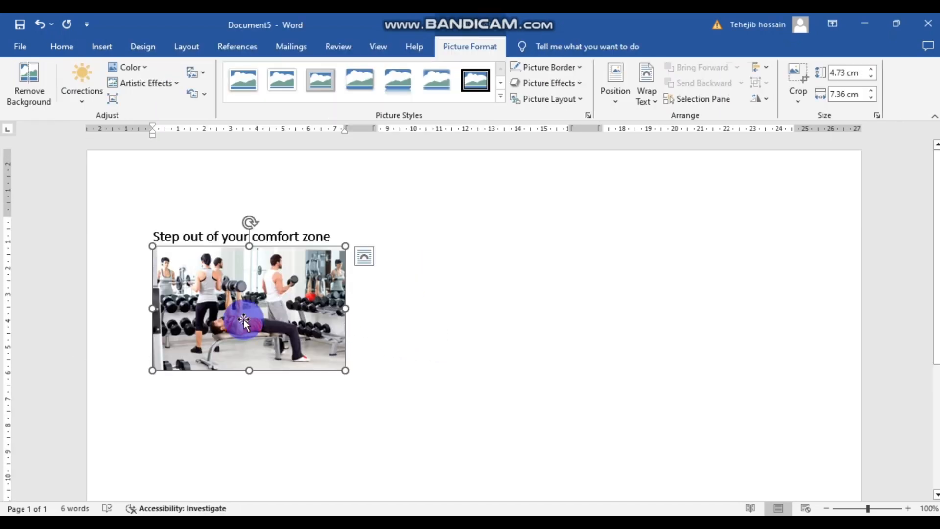
# - Set the gym photo's text wrapping to In Front of Text
pyautogui.click(480, 321)
pyautogui.click(303, 313)
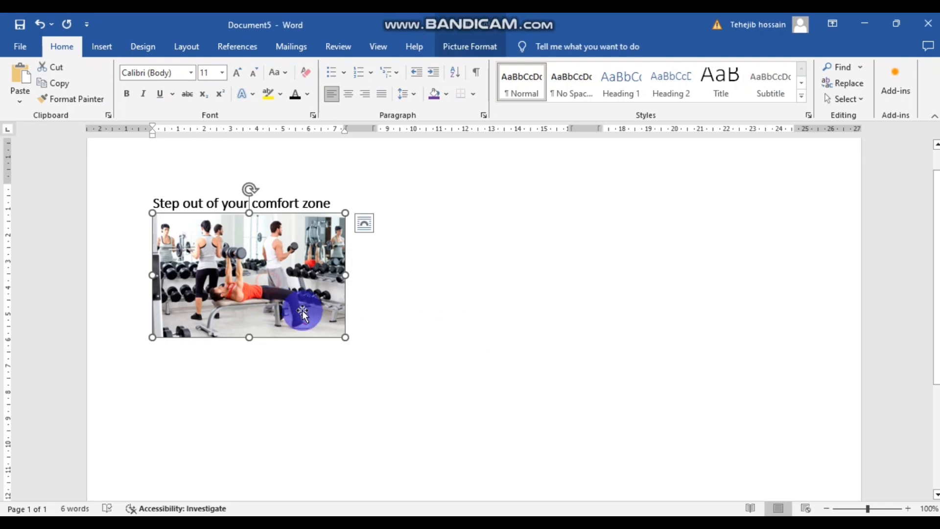
pyautogui.click(368, 224)
pyautogui.click(437, 352)
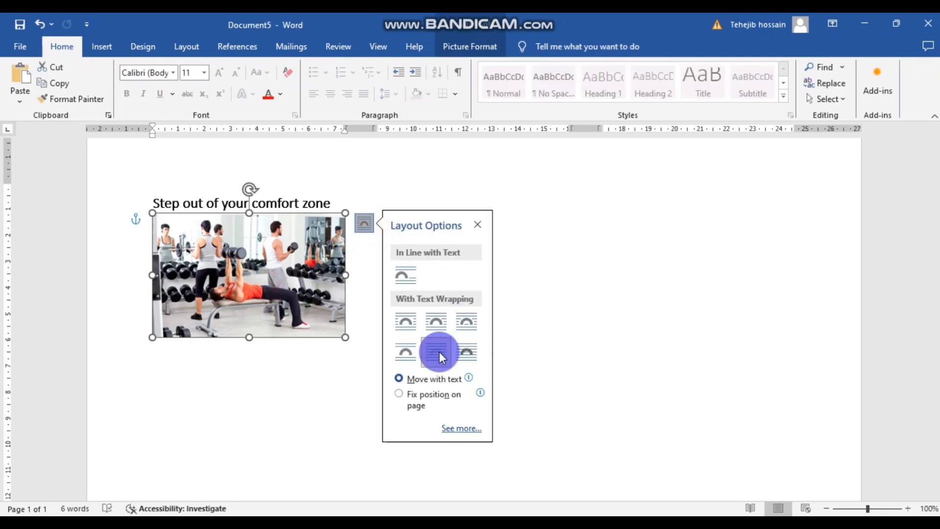
pyautogui.click(553, 352)
# - Shrink the gym photo and line it up with the left margin below the heading
pyautogui.moveTo(230, 250)
pyautogui.mouseDown()
pyautogui.moveTo(268, 278)
pyautogui.moveTo(235, 265)
pyautogui.mouseUp()
pyautogui.click(440, 275)
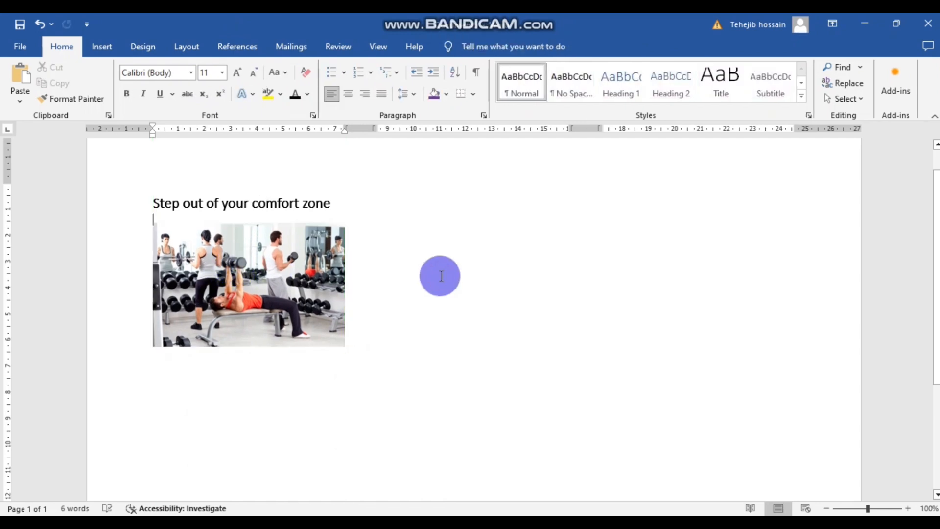
pyautogui.click(216, 307)
pyautogui.moveTo(344, 346); pyautogui.dragTo(305, 320)
pyautogui.click(361, 328)
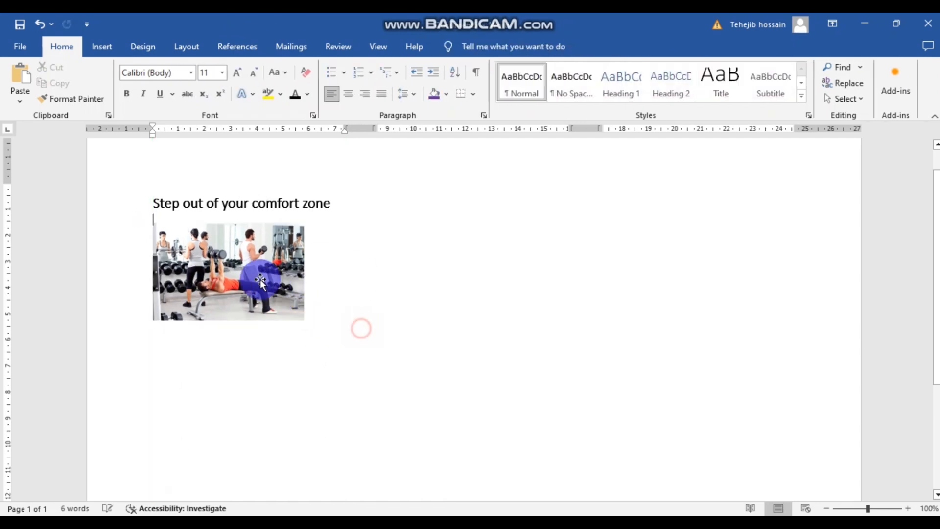
pyautogui.moveTo(260, 279); pyautogui.dragTo(227, 266)
pyautogui.click(404, 312)
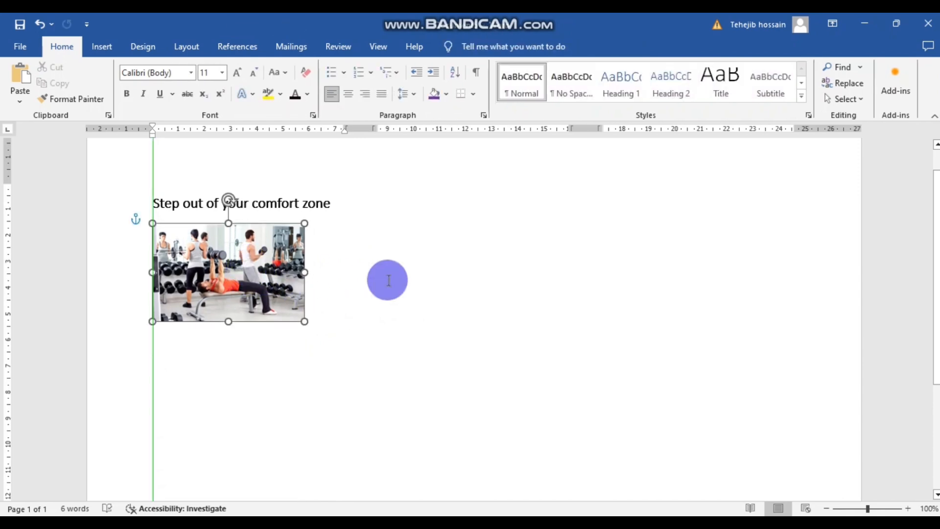
# - Enter 'Fitness Image' as the gym photo's alt text, save the document, and recheck the alt text
pyautogui.rightClick(254, 276)
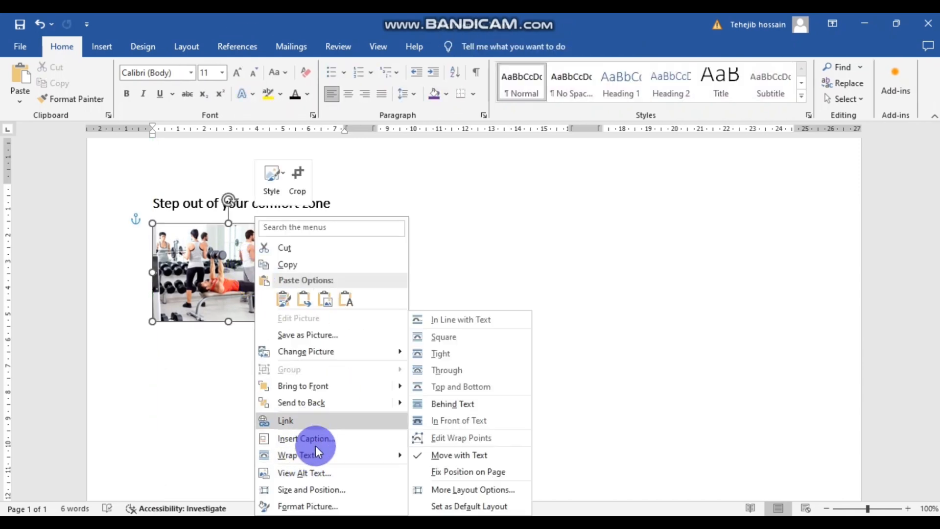
pyautogui.click(294, 473)
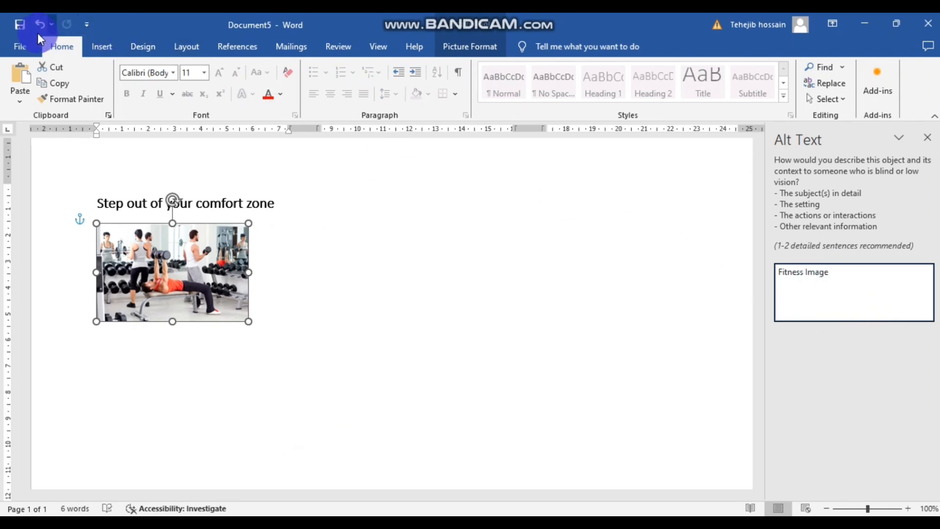
pyautogui.click(18, 24)
pyautogui.click(20, 52)
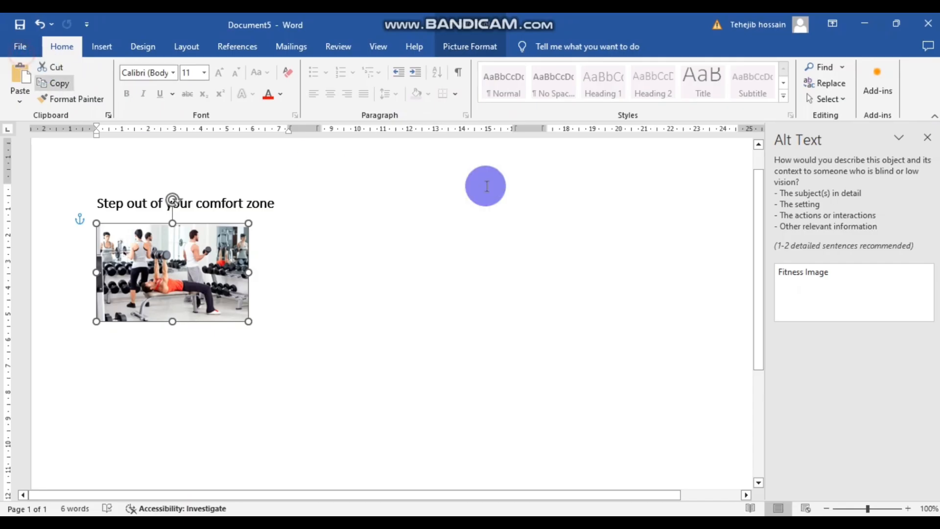
pyautogui.click(929, 139)
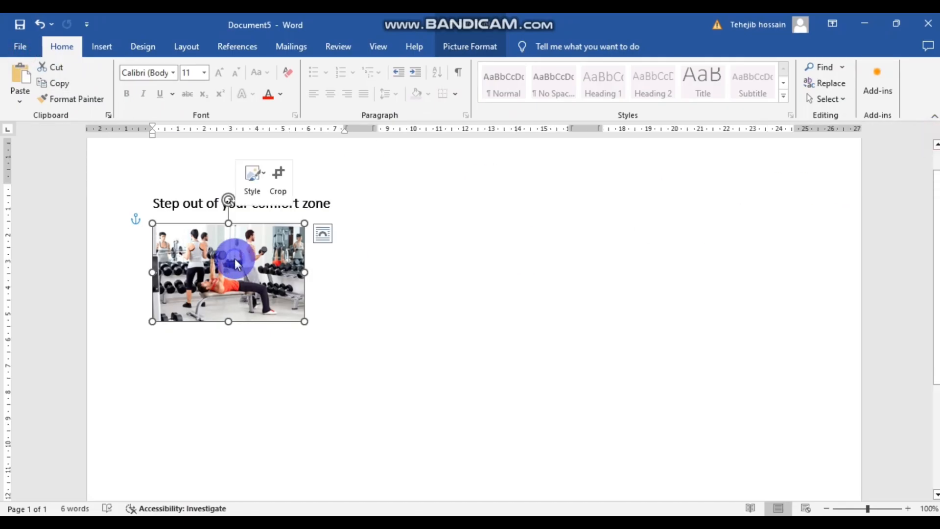
pyautogui.rightClick(235, 260)
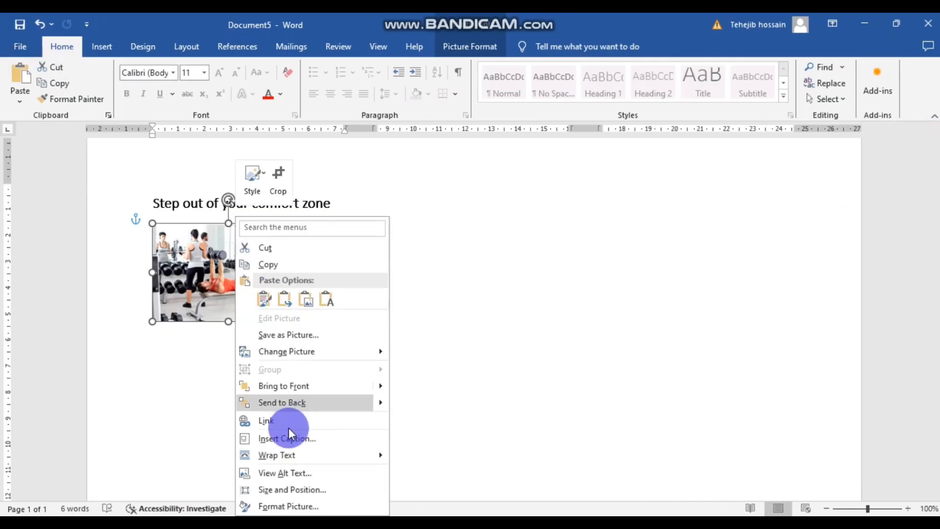
pyautogui.click(270, 472)
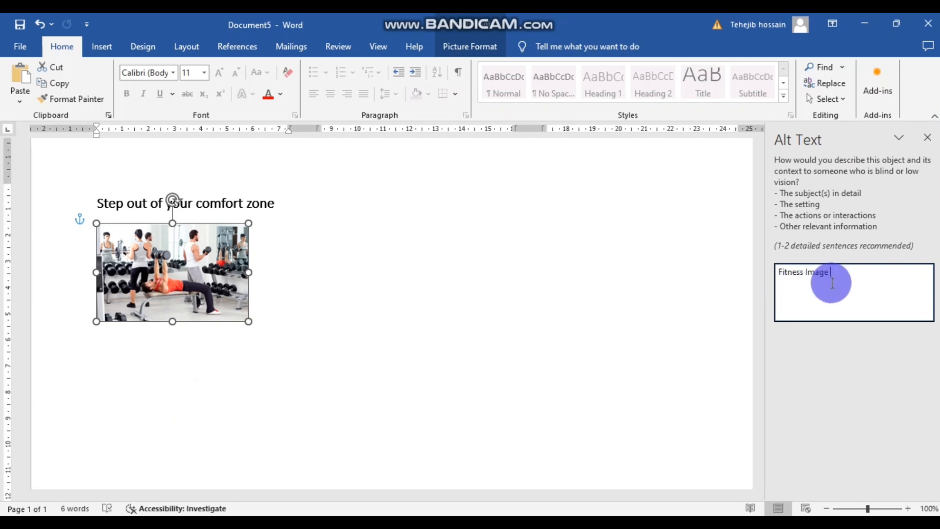
pyautogui.click(929, 141)
# - Tick the image and alt text requirement in Smallpdf, then return to the Word leaflet
pyautogui.moveTo(384, 522)
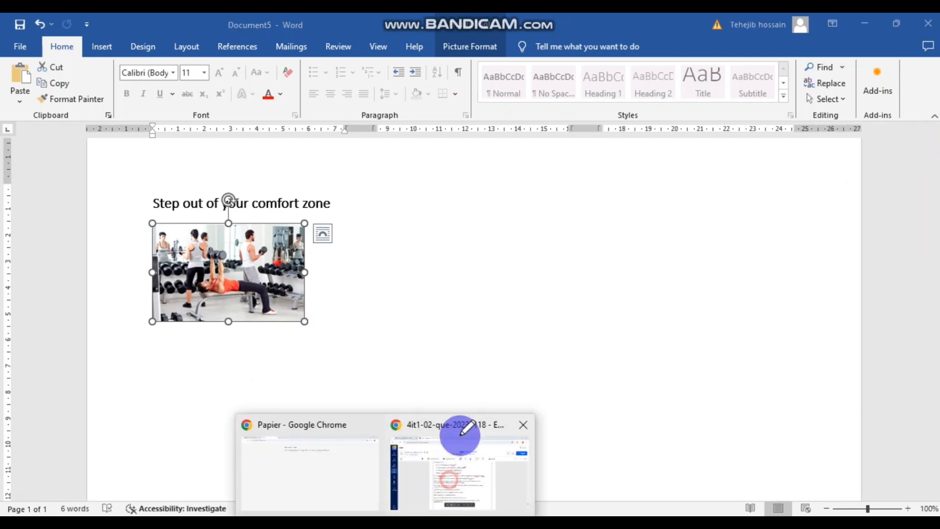
pyautogui.click(460, 435)
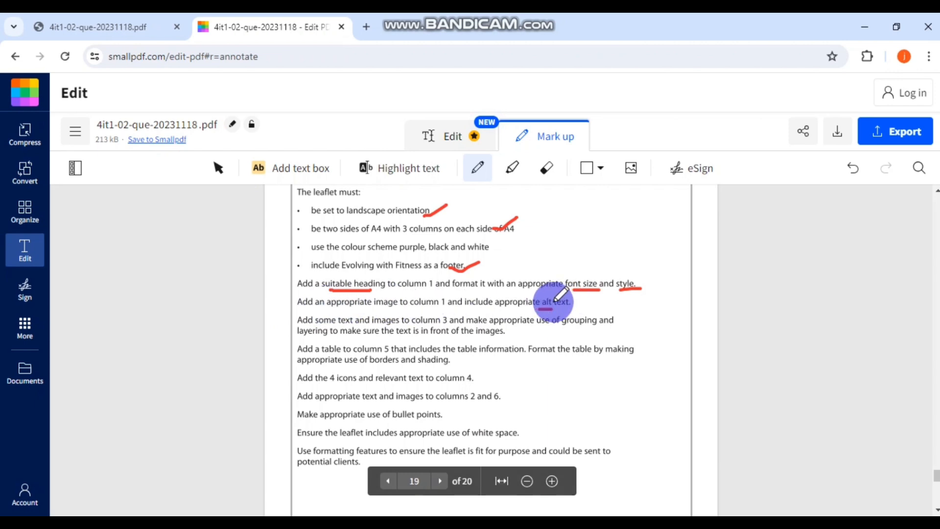
pyautogui.moveTo(554, 301); pyautogui.dragTo(576, 295)
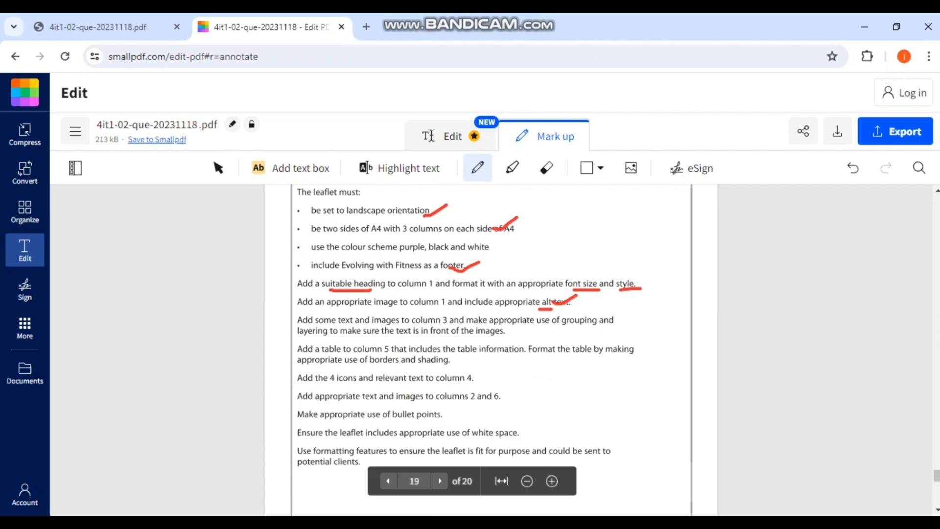
pyautogui.moveTo(466, 455)
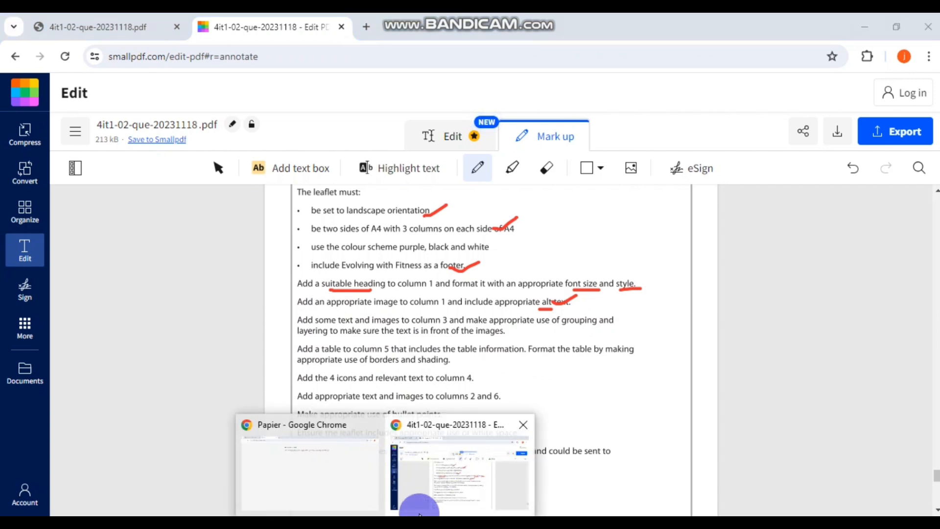
pyautogui.click(452, 462)
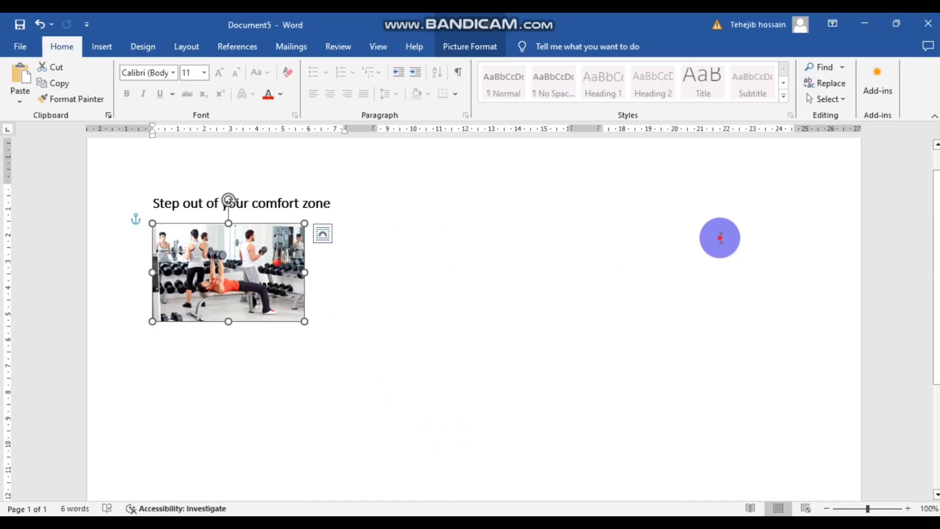
pyautogui.click(669, 229)
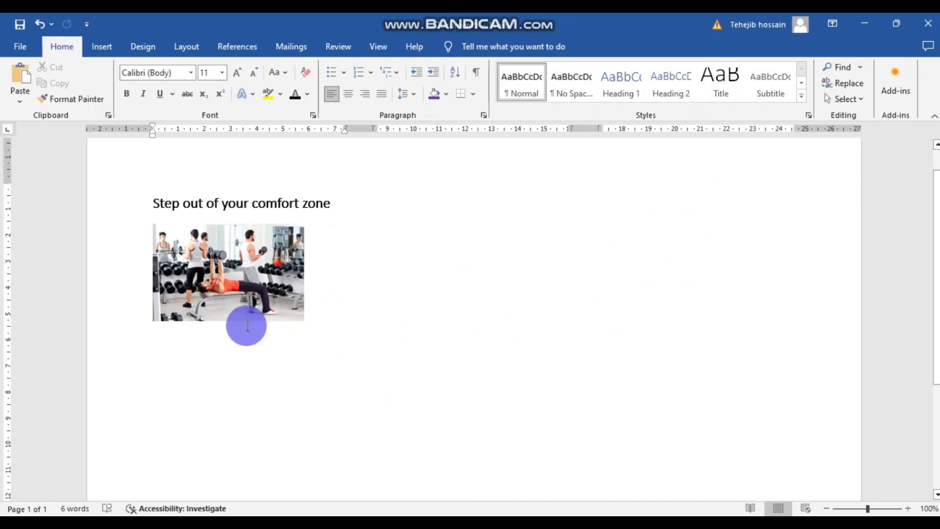
pyautogui.click(208, 353)
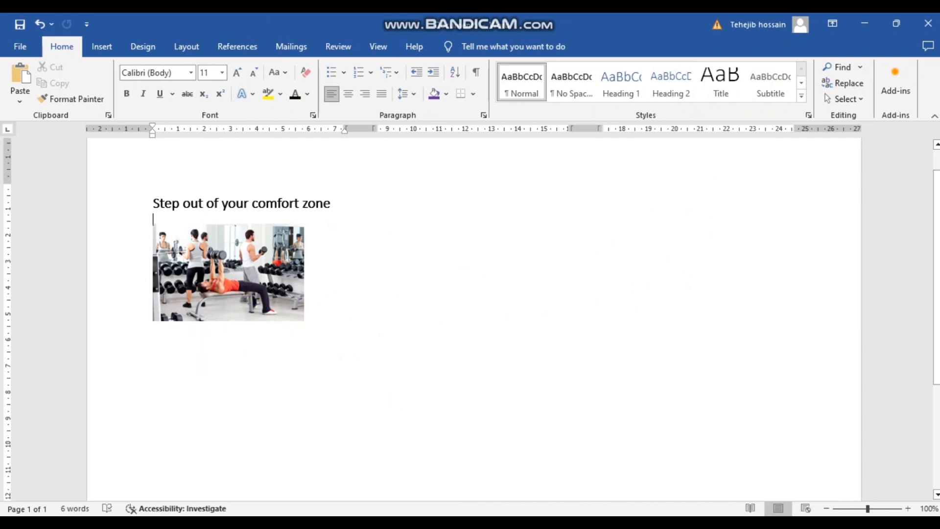
pyautogui.press('Return')
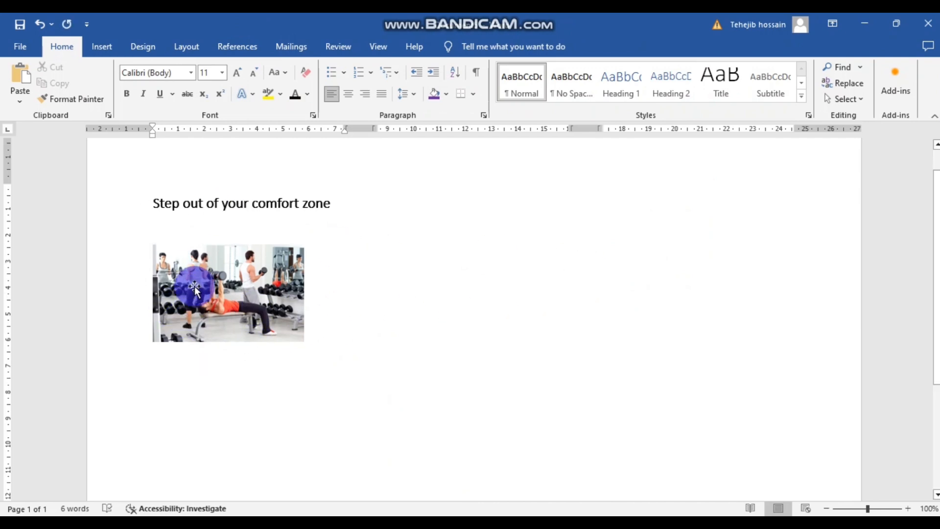
pyautogui.press('Return')
pyautogui.press('Return')
pyautogui.press('Return')
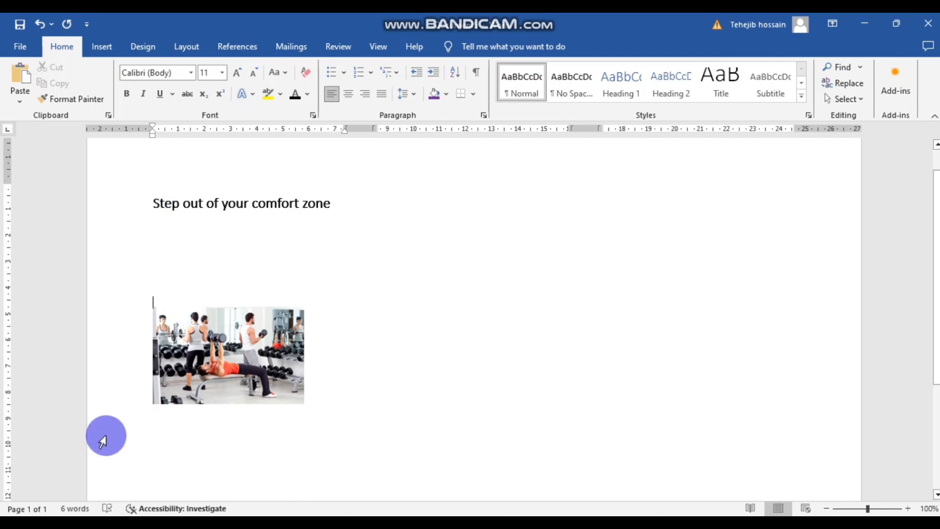
pyautogui.moveTo(200, 367); pyautogui.dragTo(206, 275)
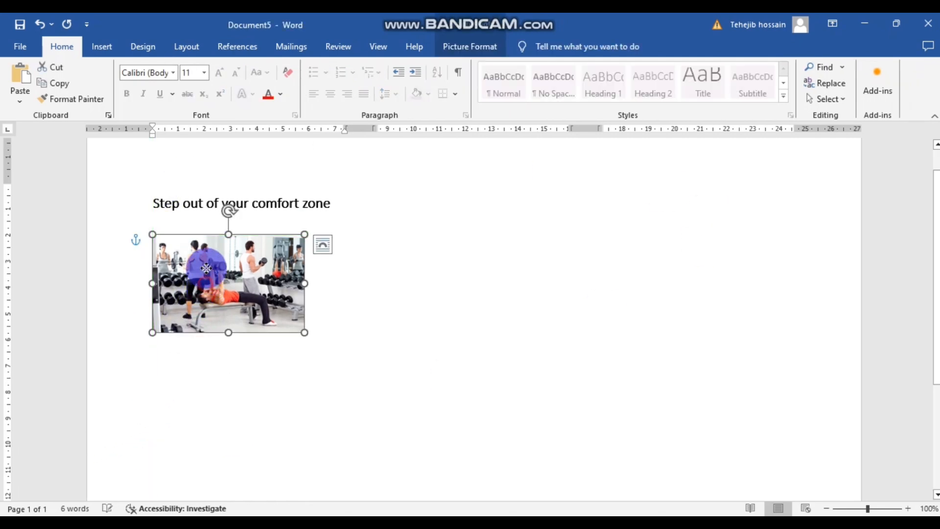
pyautogui.click(169, 346)
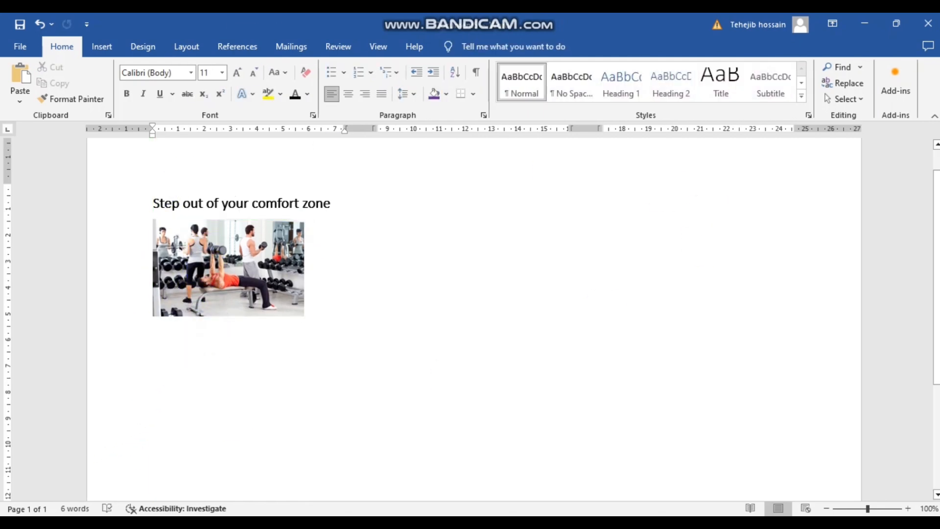
pyautogui.hotkey('ctrl', 'z')
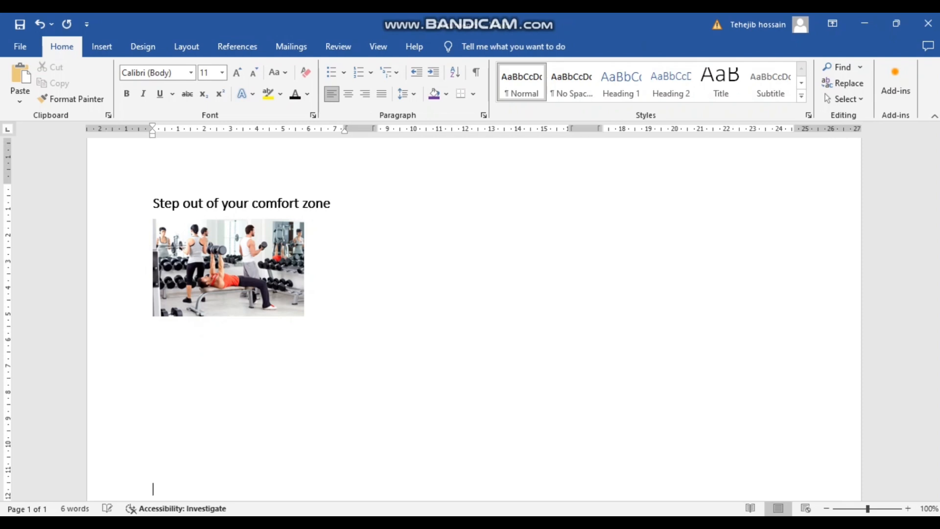
pyautogui.press('Return')
pyautogui.press('Return')
pyautogui.press('Return')
pyautogui.press('Return')
pyautogui.press('Return')
pyautogui.press('Return')
pyautogui.press('Return')
pyautogui.press('Return')
pyautogui.press('Return')
pyautogui.press('Return')
pyautogui.press('Return')
pyautogui.press('Return')
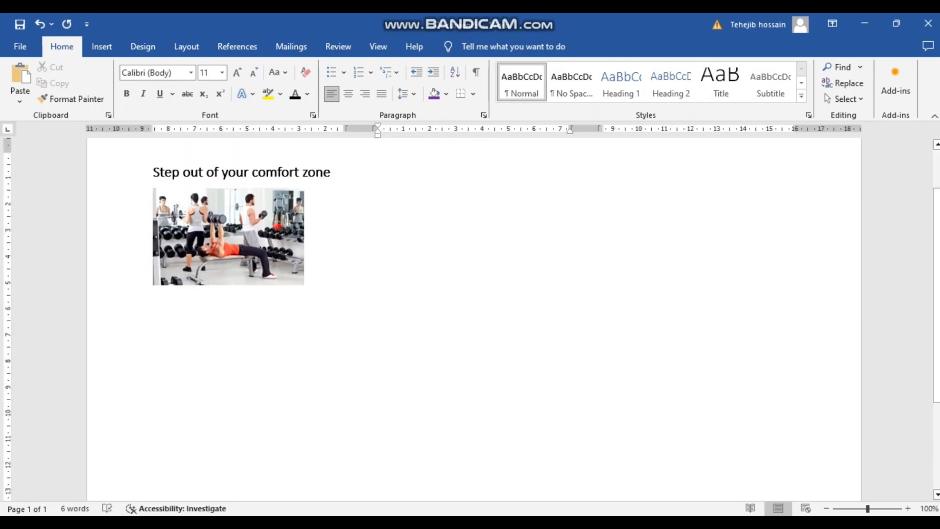
pyautogui.rightClick(169, 345)
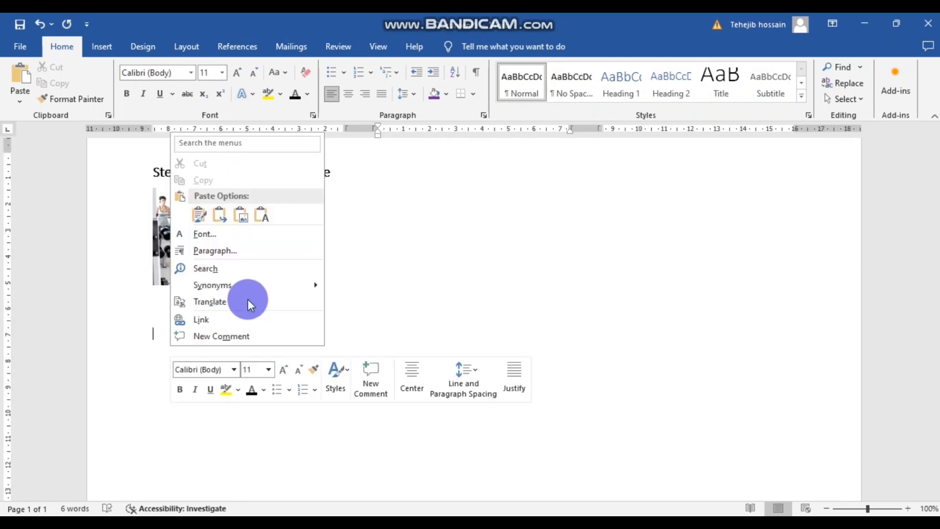
pyautogui.scroll(3, 479, 273)
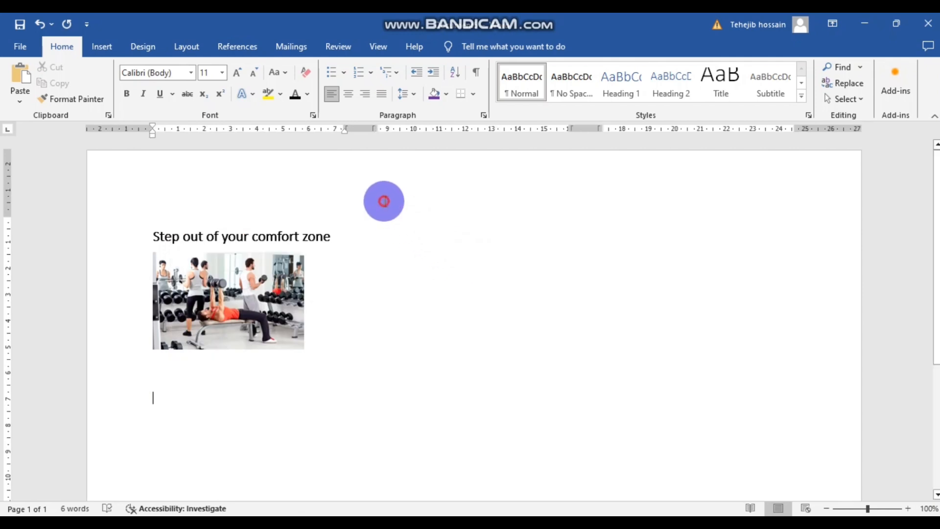
pyautogui.click(380, 222)
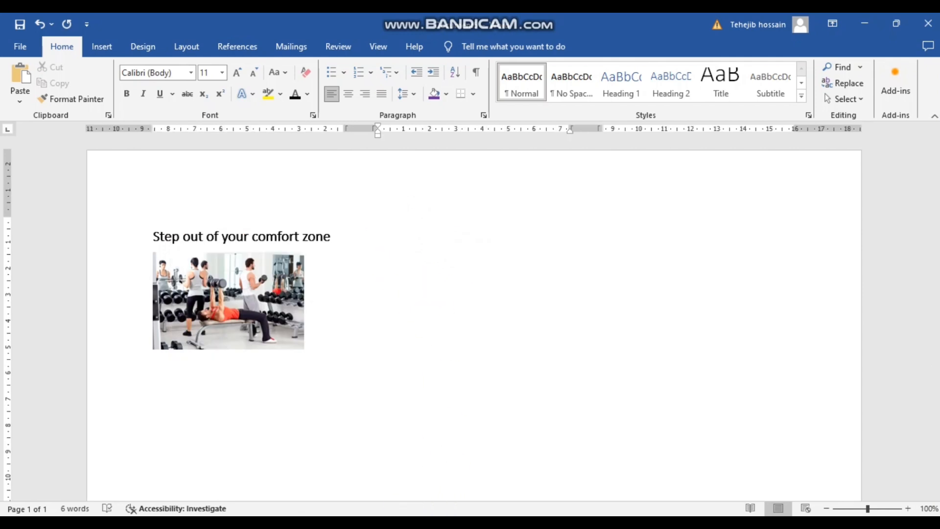
# - Bring the marked-up Smallpdf task brief back in front to check the remaining requirements
pyautogui.click(420, 486)
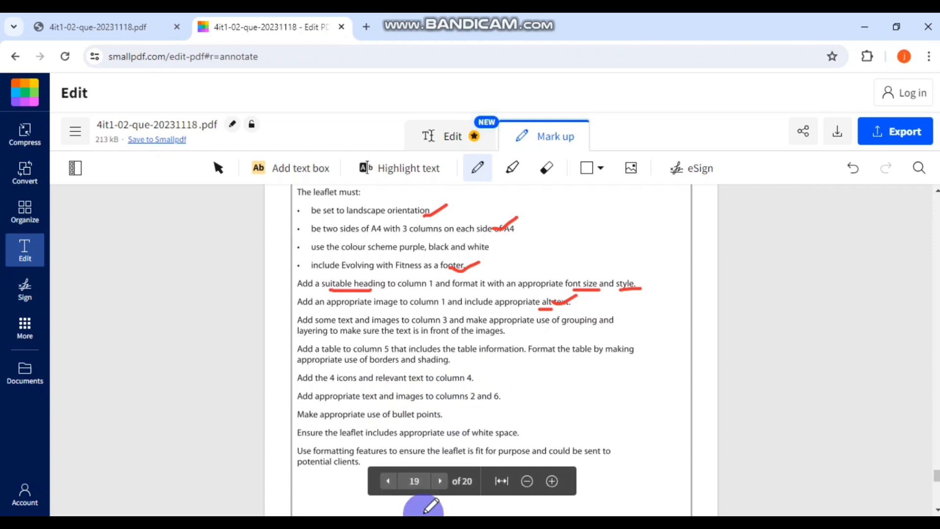
# - Copy the three physical-activity benefit lines from LEAFLET CONTENT and head back to the leaflet
pyautogui.moveTo(466, 491)
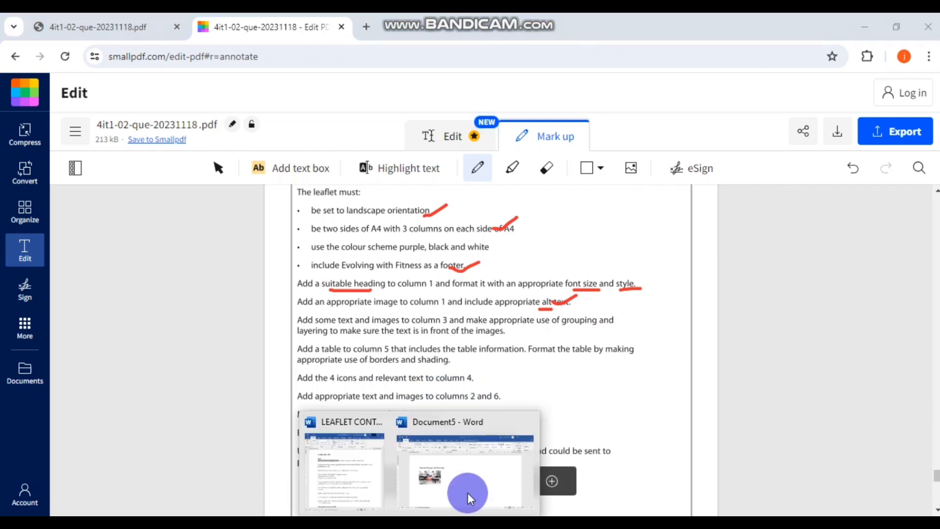
pyautogui.click(351, 478)
pyautogui.scroll(-1, 386, 318)
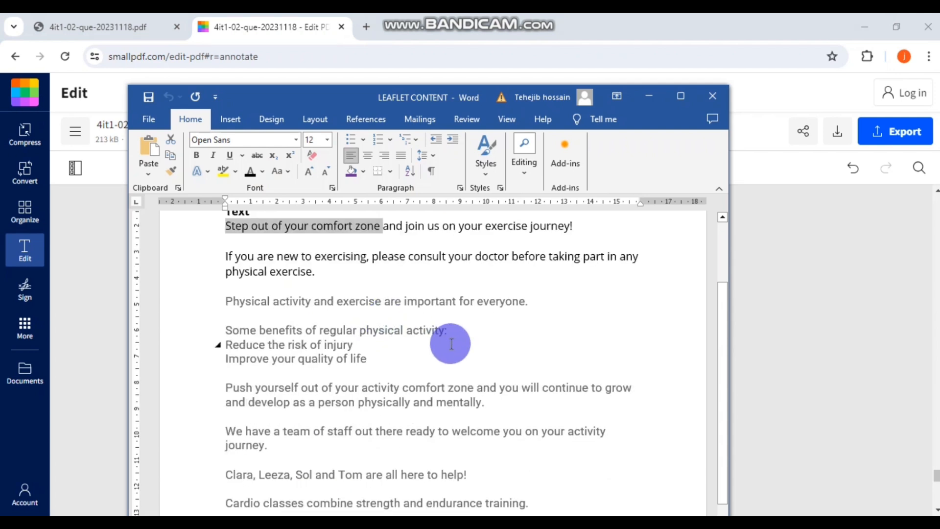
pyautogui.scroll(-1, 450, 344)
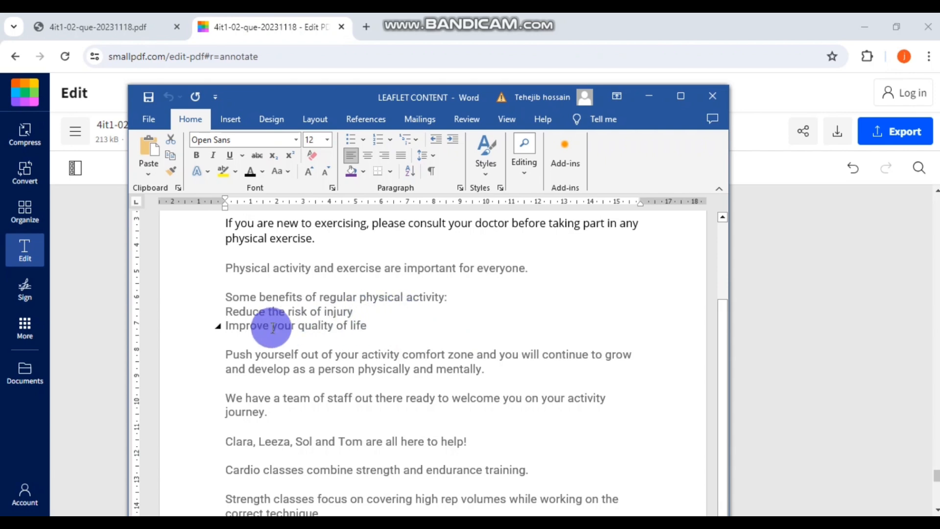
pyautogui.moveTo(385, 330); pyautogui.dragTo(226, 296)
pyautogui.hotkey('ctrl', 'c')
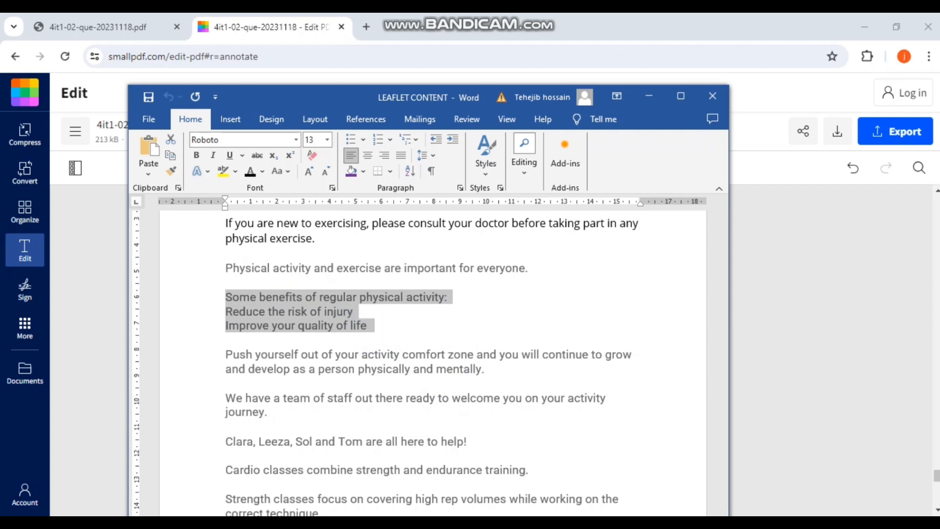
pyautogui.click(386, 523)
pyautogui.click(335, 466)
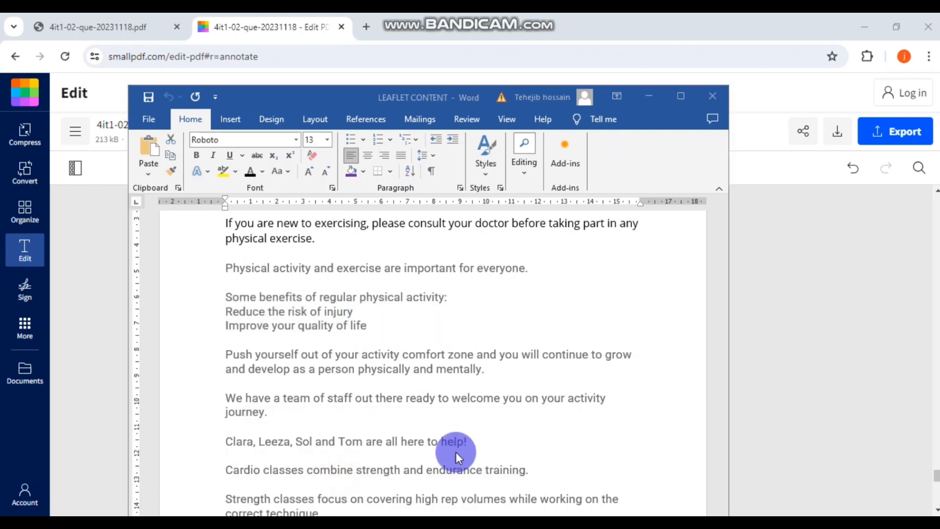
# - Paste the copied benefit lines into column 2 of the leaflet
pyautogui.click(447, 478)
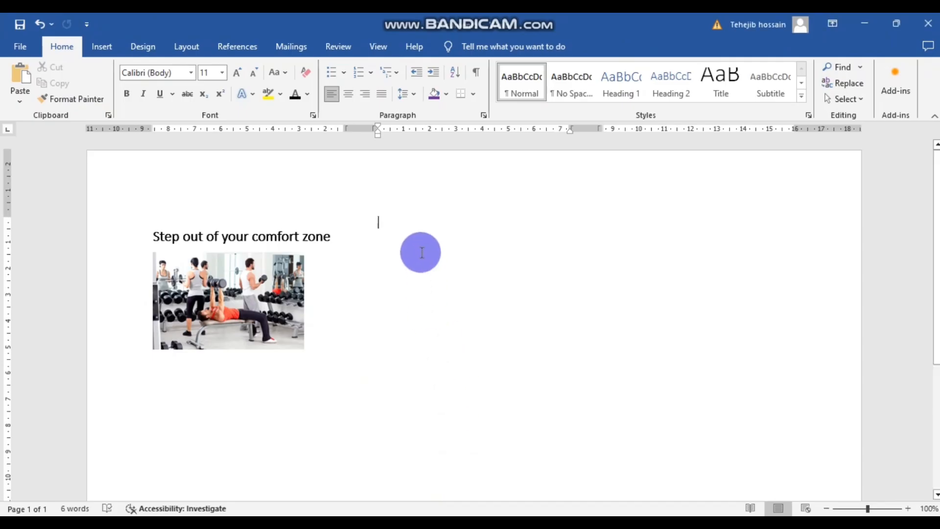
pyautogui.hotkey('ctrl', 'v')
pyautogui.click(450, 320)
pyautogui.moveTo(489, 267); pyautogui.dragTo(524, 267)
pyautogui.moveTo(450, 266); pyautogui.dragTo(385, 253)
pyautogui.click(422, 291)
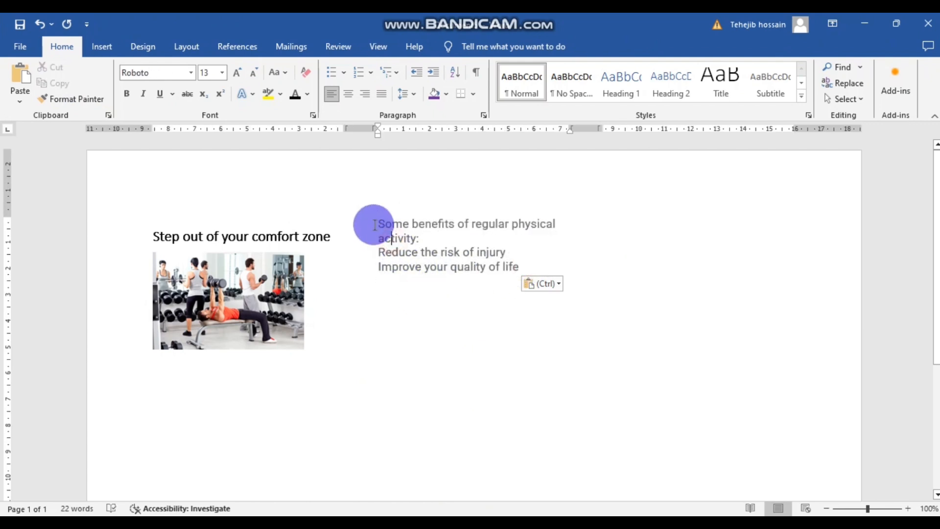
pyautogui.click(404, 281)
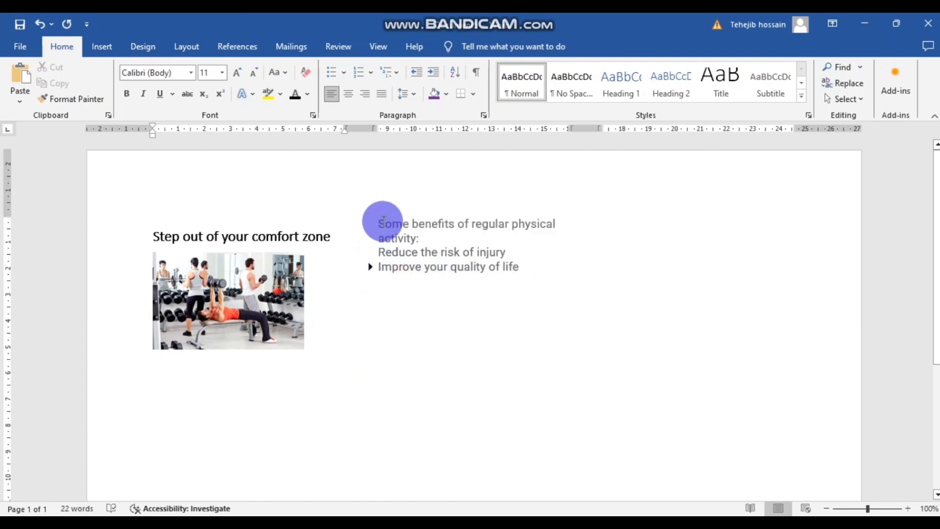
pyautogui.click(386, 228)
pyautogui.moveTo(520, 268); pyautogui.dragTo(371, 224)
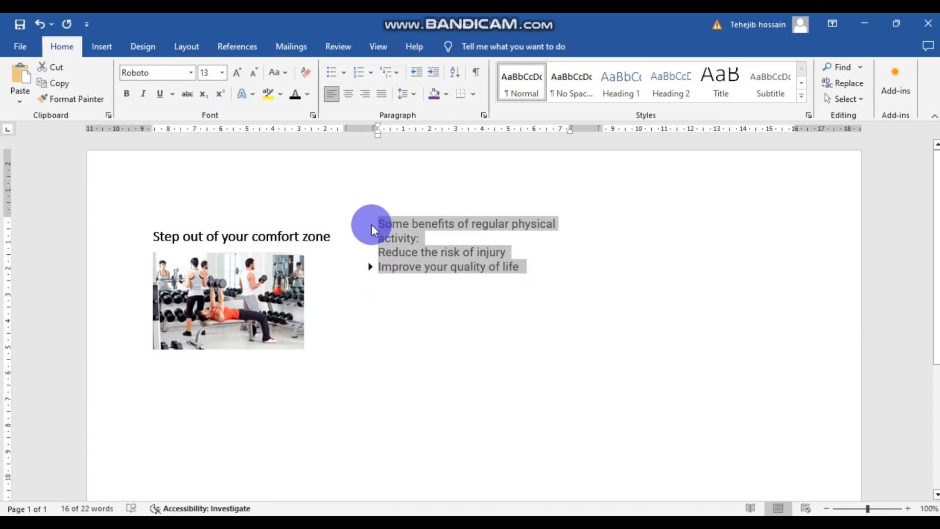
pyautogui.click(400, 296)
pyautogui.click(396, 297)
pyautogui.click(447, 335)
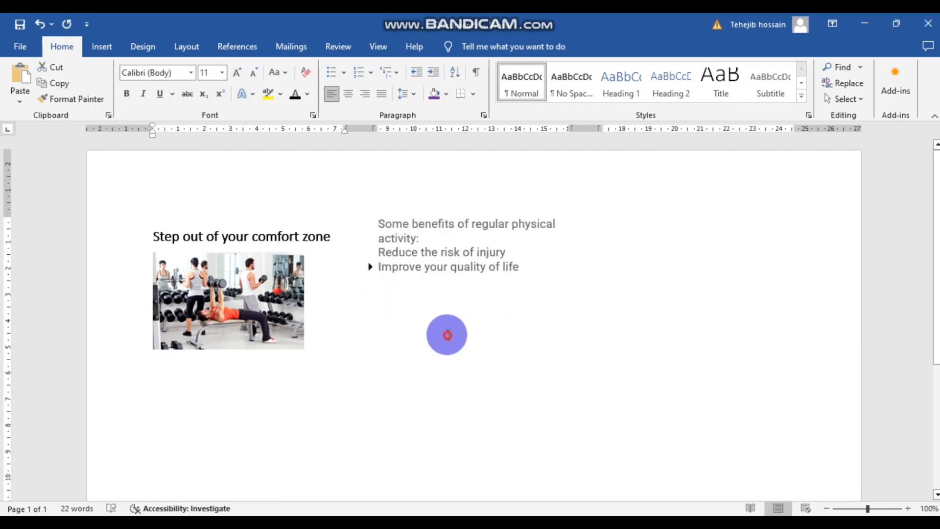
pyautogui.moveTo(531, 267); pyautogui.dragTo(378, 220)
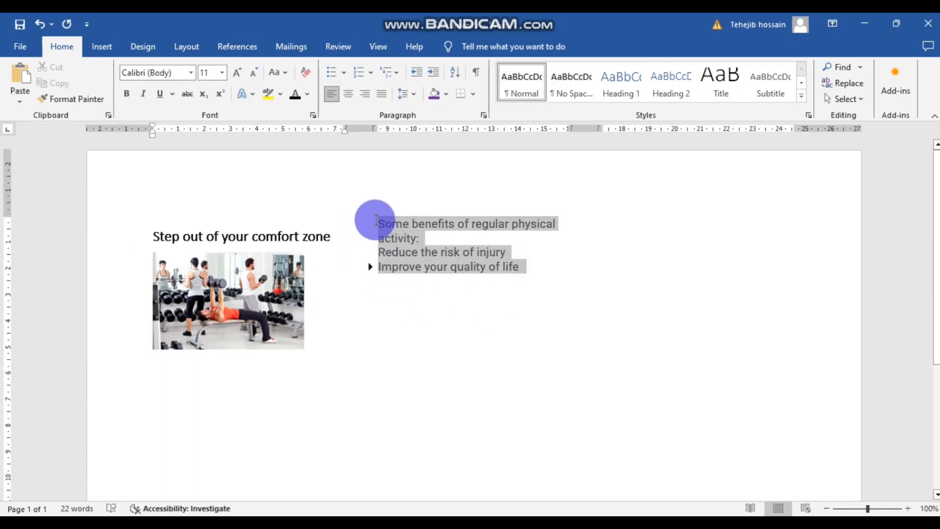
# - Set the pasted benefit lines to Calibri Light, size 12
pyautogui.click(192, 72)
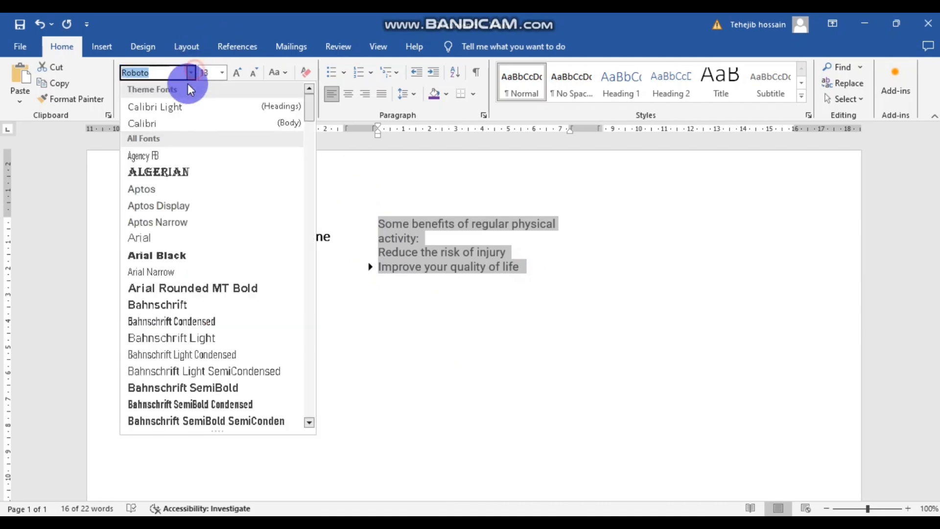
pyautogui.click(171, 110)
pyautogui.click(417, 252)
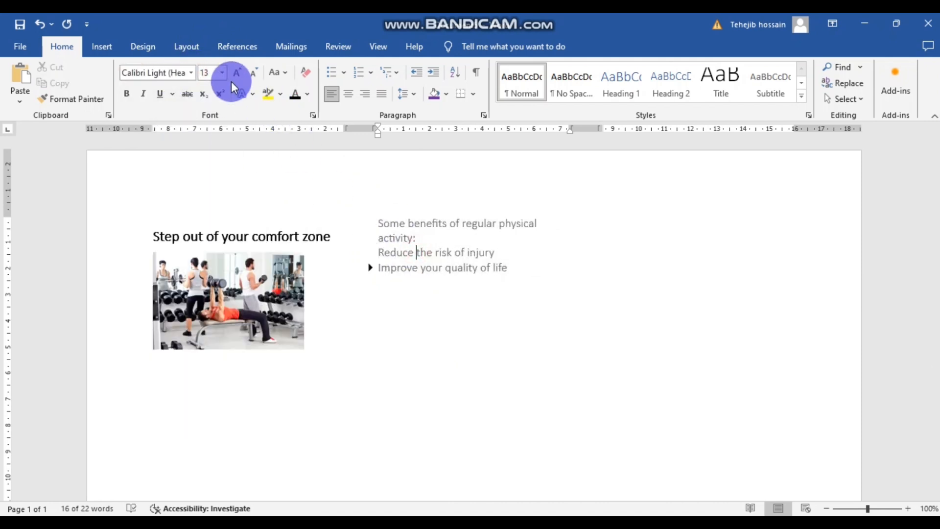
pyautogui.click(222, 73)
pyautogui.click(205, 142)
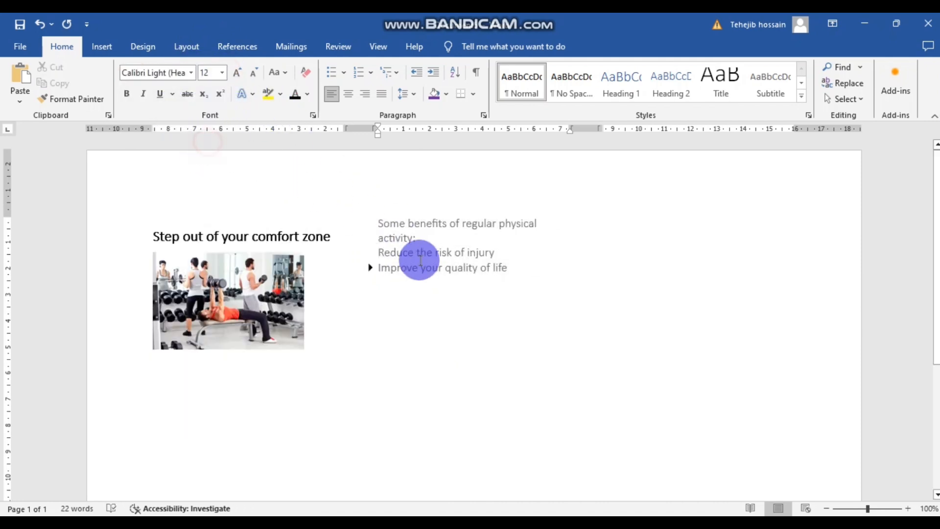
pyautogui.moveTo(514, 267); pyautogui.dragTo(378, 223)
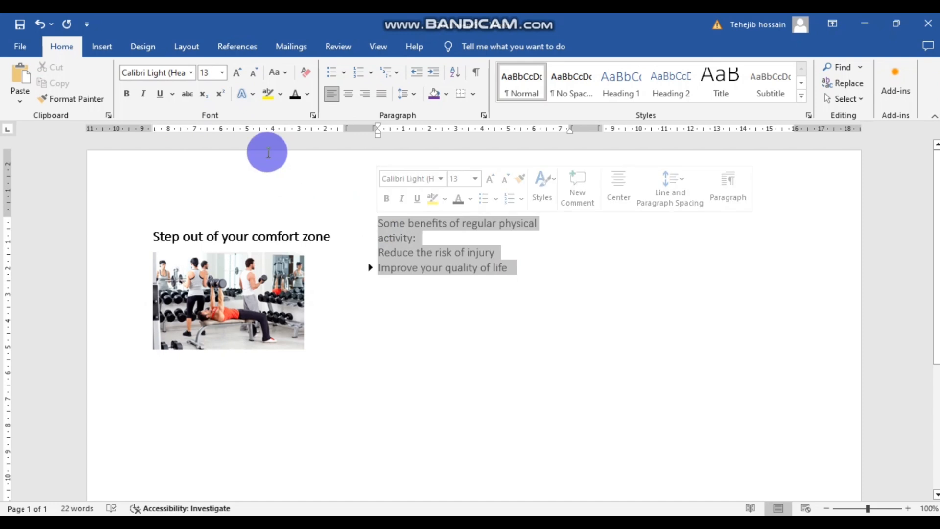
pyautogui.click(222, 72)
pyautogui.click(209, 142)
pyautogui.click(495, 269)
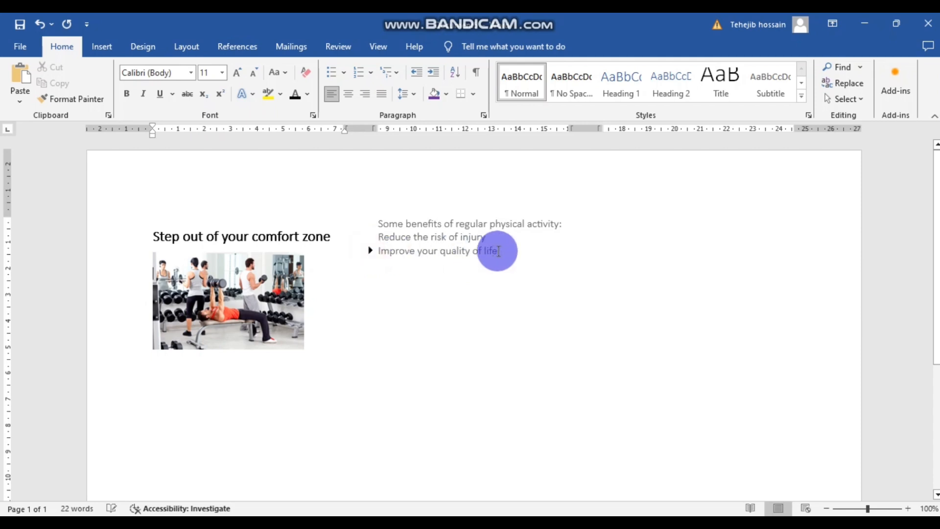
# - Delete the benefits text and paste it again onto a Normal-style line
pyautogui.moveTo(499, 251); pyautogui.dragTo(383, 222)
pyautogui.hotkey('ctrl', 'c')
pyautogui.press('Delete')
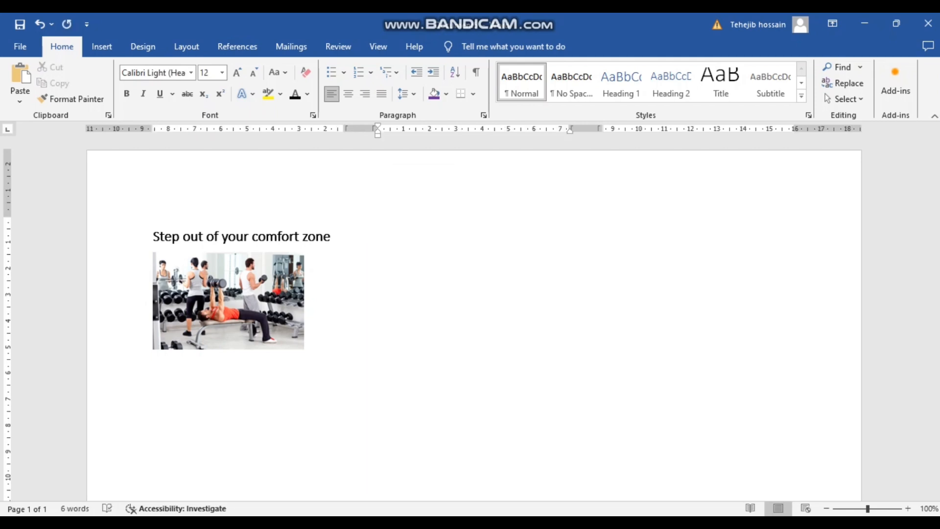
pyautogui.click(373, 245)
pyautogui.click(517, 85)
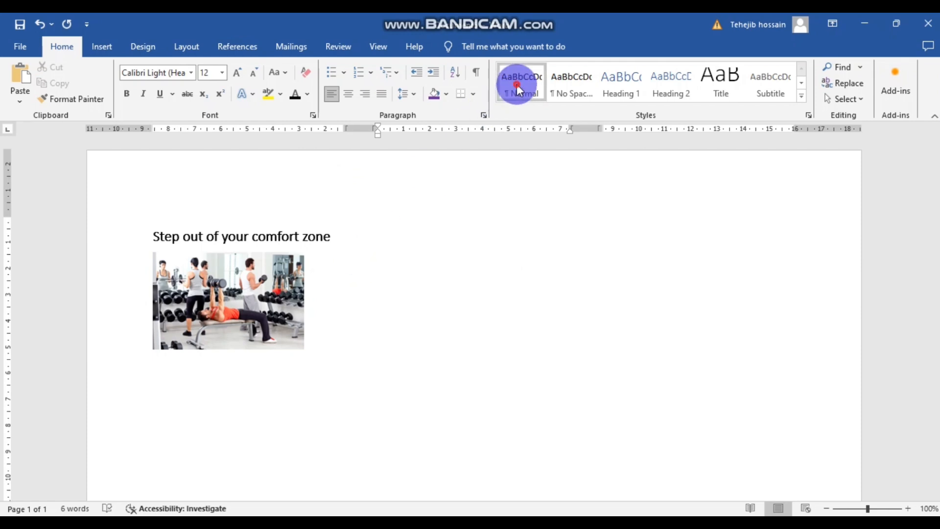
pyautogui.hotkey('ctrl', 'v')
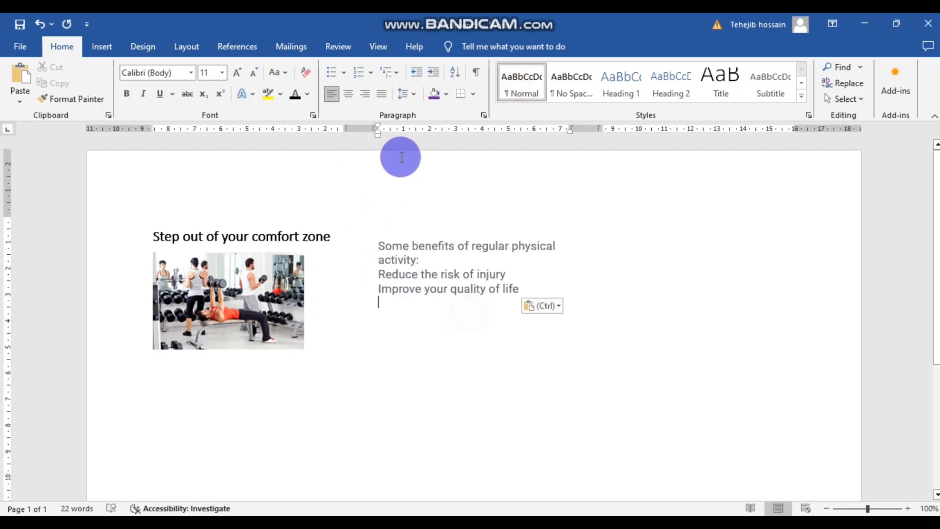
# - Format the re-pasted lines in Calibri Light (Headings), size 12
pyautogui.moveTo(522, 289); pyautogui.dragTo(321, 234)
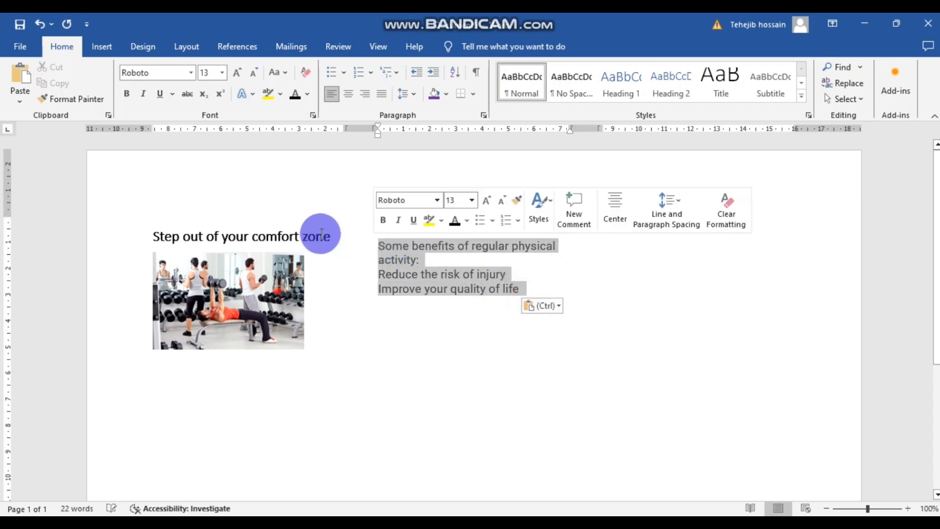
pyautogui.click(191, 72)
pyautogui.click(147, 103)
pyautogui.click(216, 72)
pyautogui.click(220, 73)
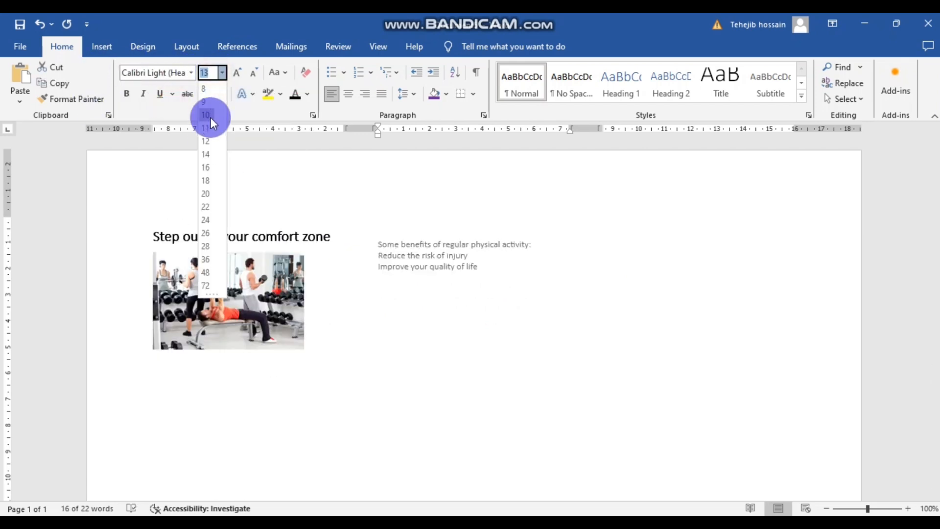
pyautogui.click(208, 138)
pyautogui.click(419, 229)
pyautogui.moveTo(505, 275); pyautogui.dragTo(373, 260)
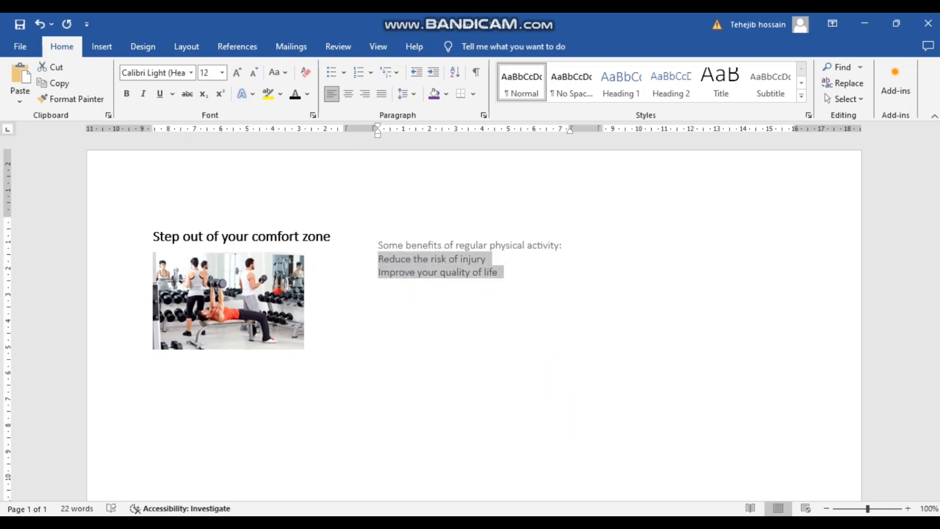
# - Underline the bullet-points requirement in the Smallpdf task brief
pyautogui.click(461, 441)
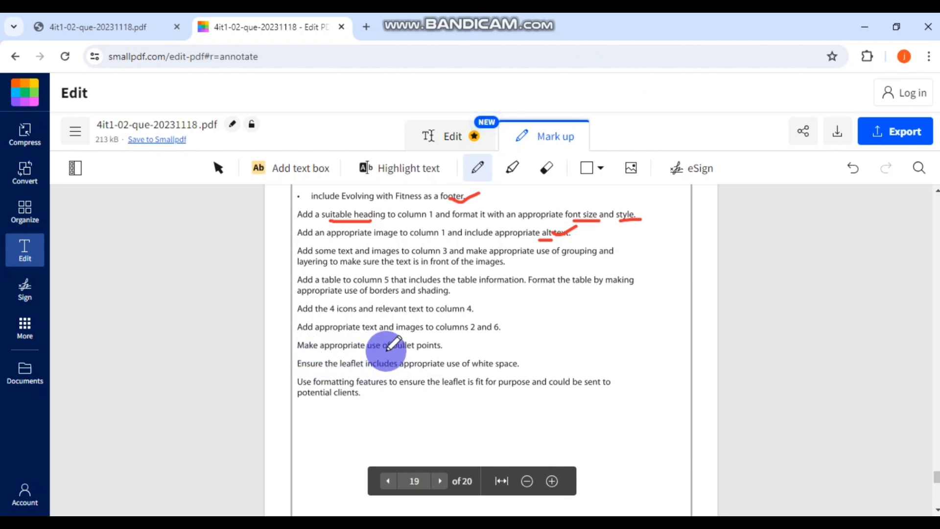
pyautogui.moveTo(383, 353); pyautogui.dragTo(426, 351)
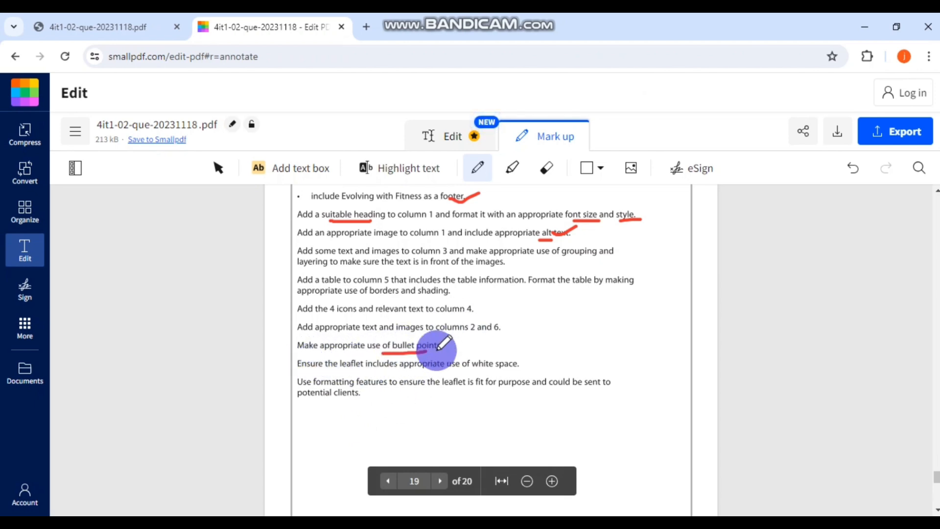
pyautogui.click(479, 489)
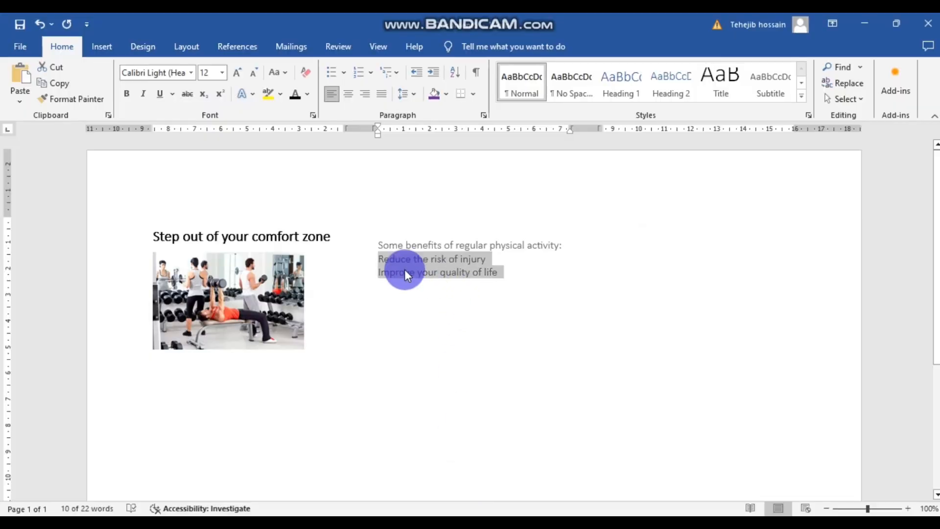
# - Bullet 'Reduce the risk of injury' and 'Improve your quality of life', adding a blank line below
pyautogui.click(334, 72)
pyautogui.click(436, 304)
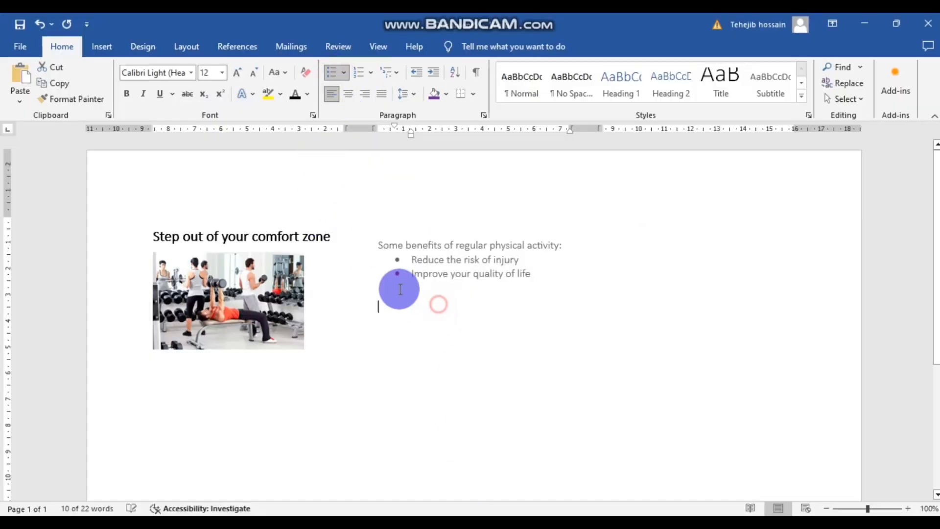
pyautogui.moveTo(542, 274); pyautogui.dragTo(406, 270)
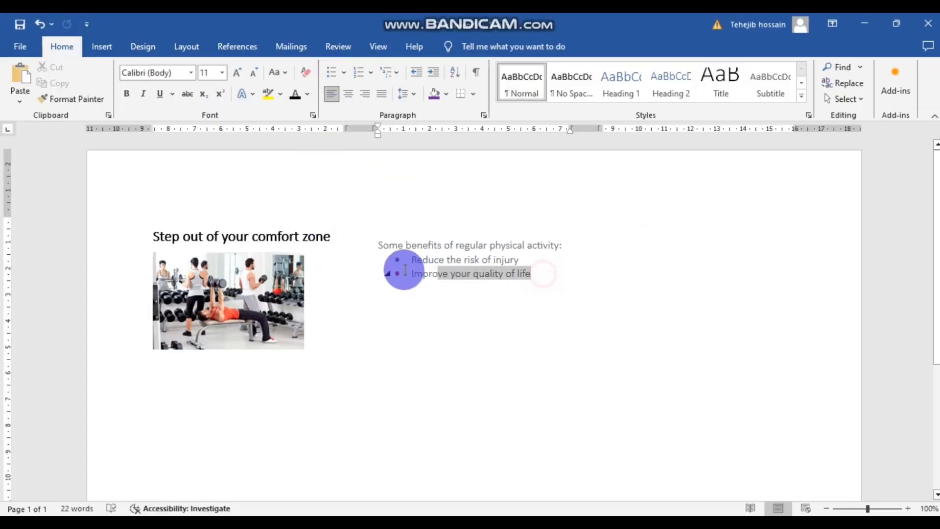
pyautogui.click(401, 297)
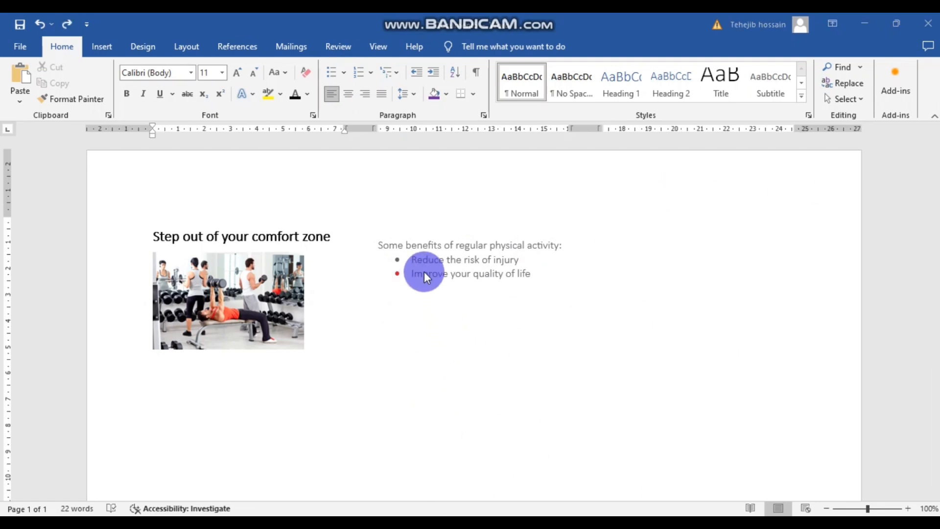
pyautogui.click(411, 272)
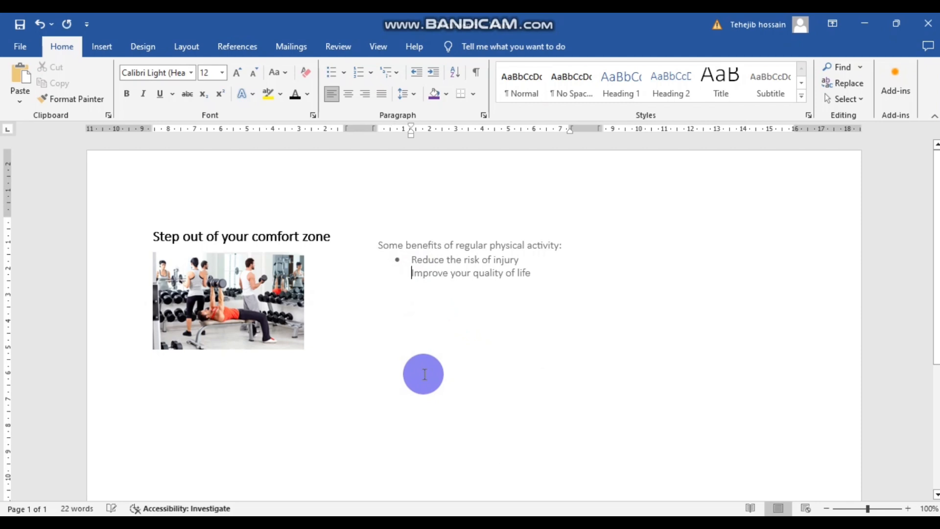
pyautogui.press('BackSpace')
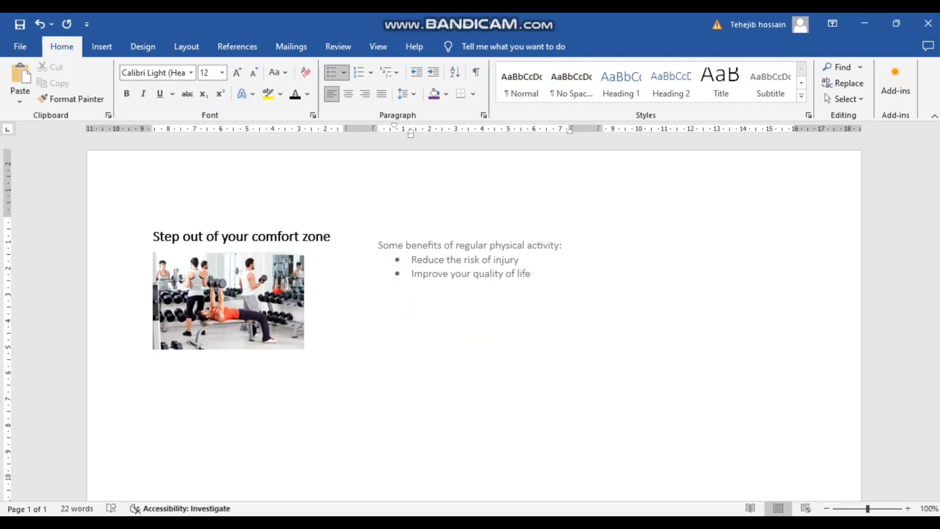
pyautogui.click(418, 302)
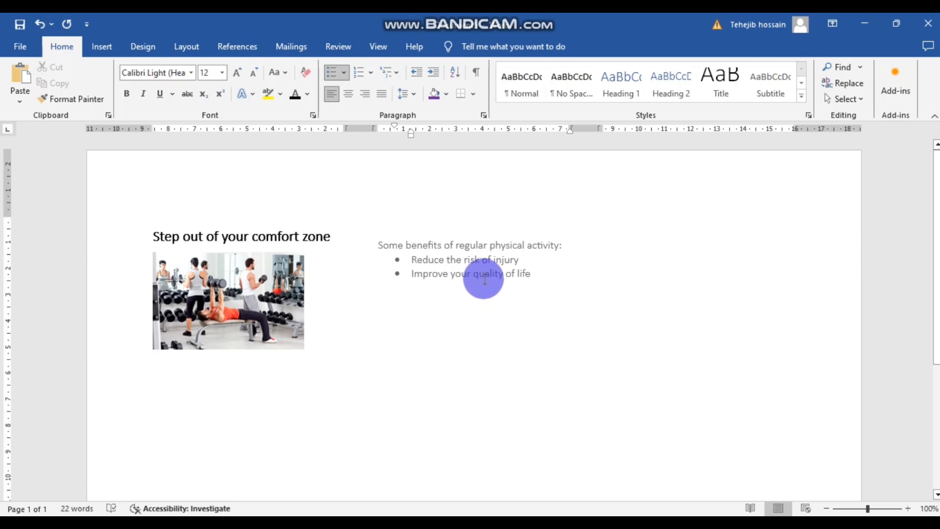
pyautogui.click(534, 312)
pyautogui.press('Return')
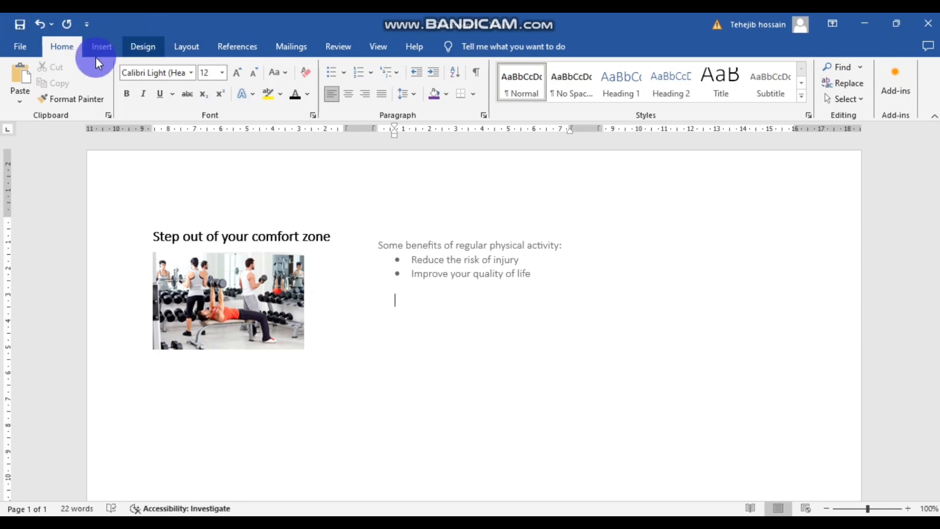
# - Insert IMAGE 5 from this computer into the leaflet
pyautogui.click(102, 46)
pyautogui.click(158, 72)
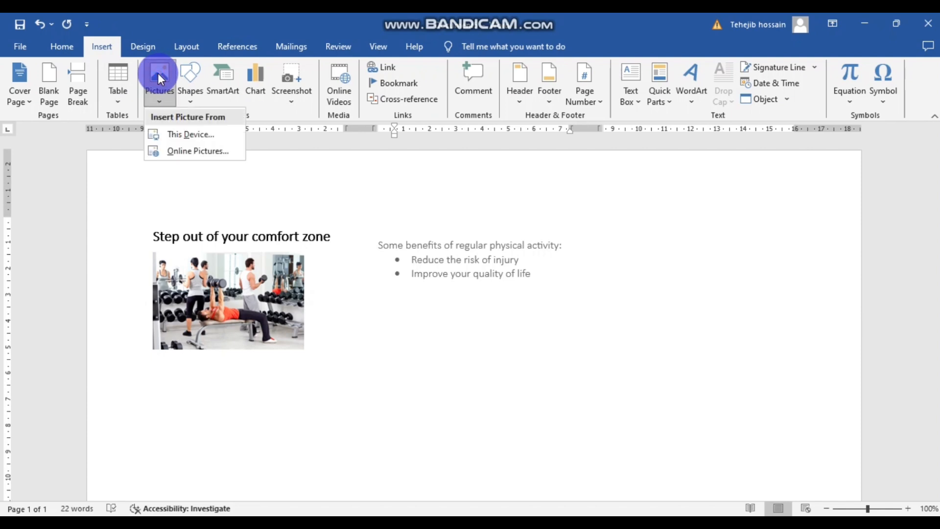
pyautogui.click(171, 135)
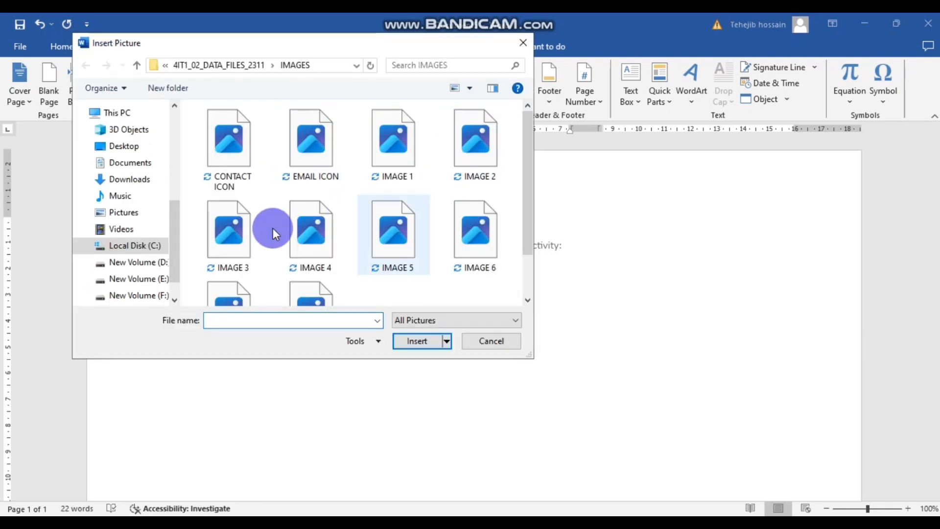
pyautogui.click(312, 231)
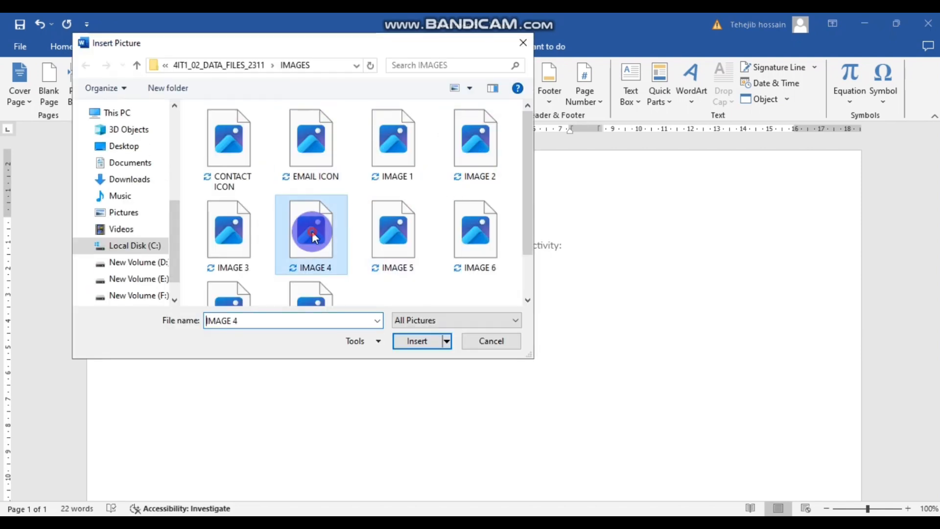
pyautogui.click(228, 251)
pyautogui.click(398, 251)
pyautogui.click(419, 341)
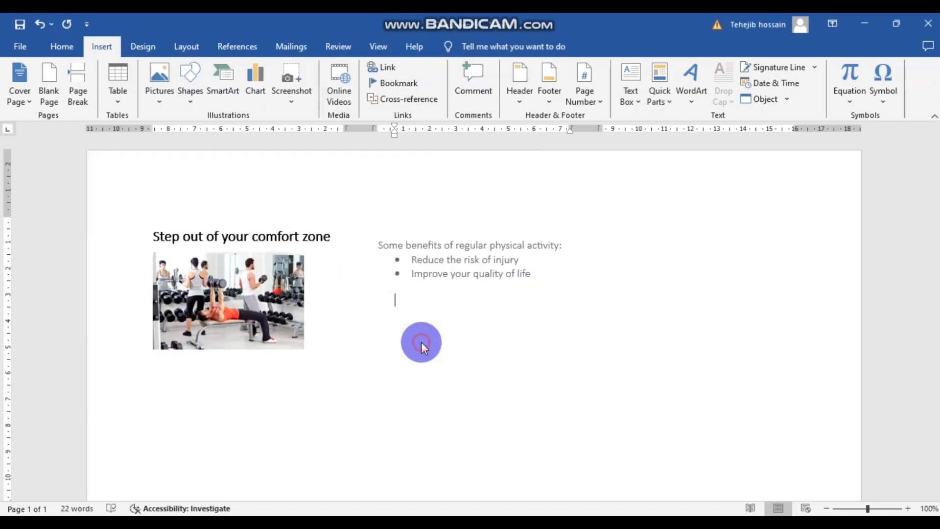
# - Set the exercise picture to Behind Text and position it under the bullets
pyautogui.click(666, 355)
pyautogui.scroll(-1, 666, 354)
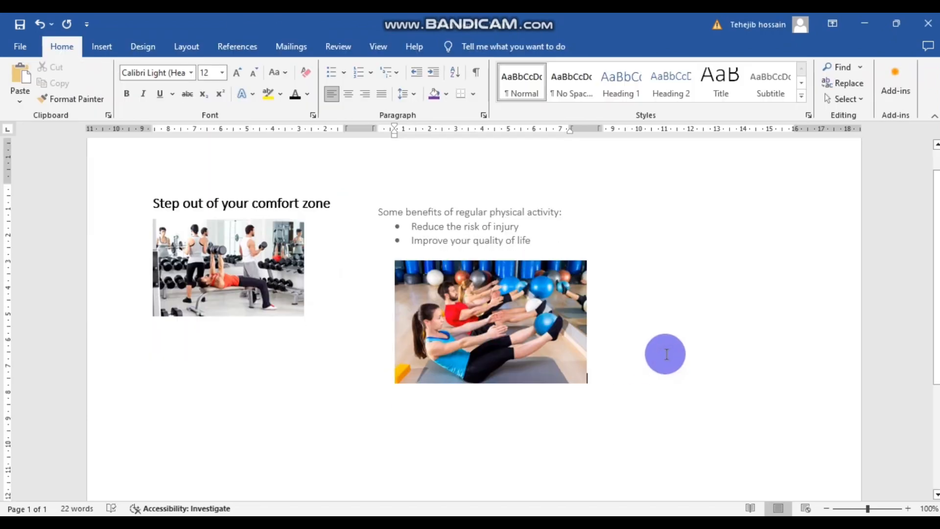
pyautogui.scroll(-1, 653, 351)
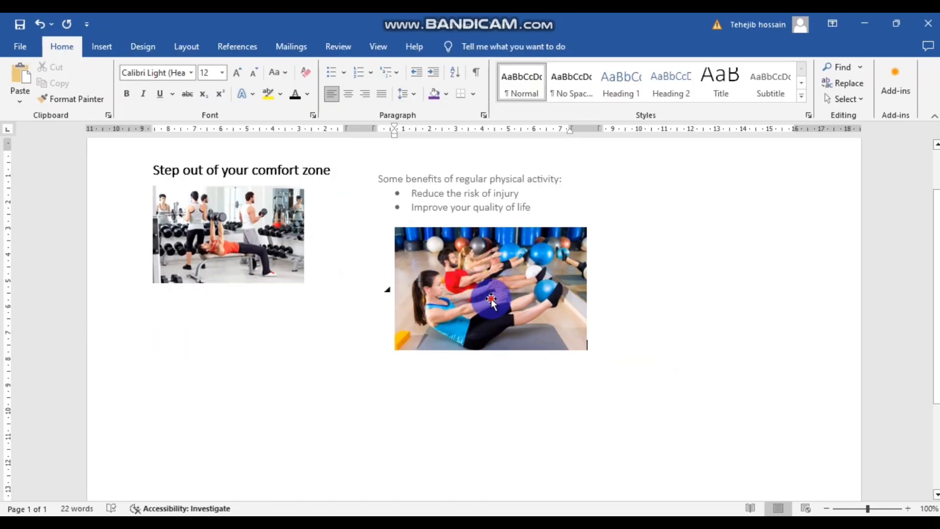
pyautogui.click(509, 304)
pyautogui.click(602, 241)
pyautogui.click(678, 368)
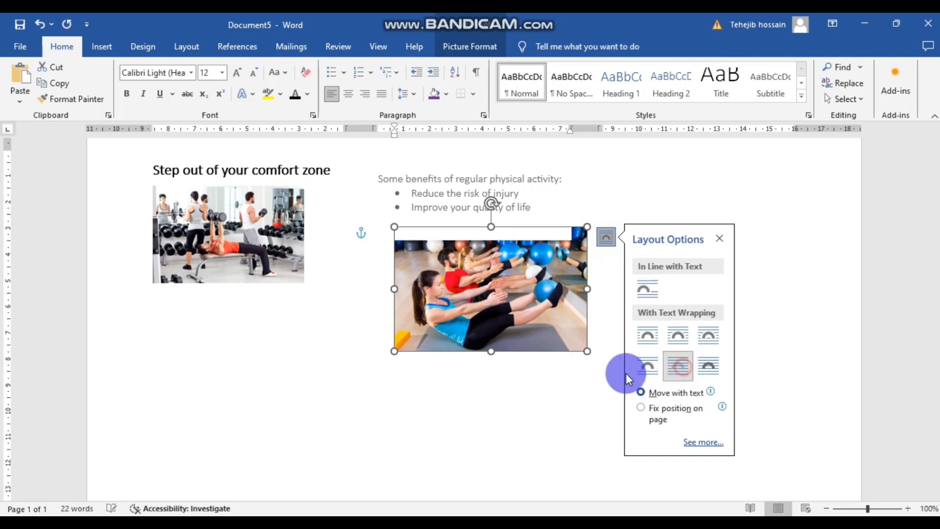
pyautogui.click(617, 373)
pyautogui.moveTo(511, 289); pyautogui.dragTo(475, 337)
pyautogui.click(614, 309)
pyautogui.click(726, 347)
# - Remove the two empty lines above the lower picture
pyautogui.scroll(2, 726, 348)
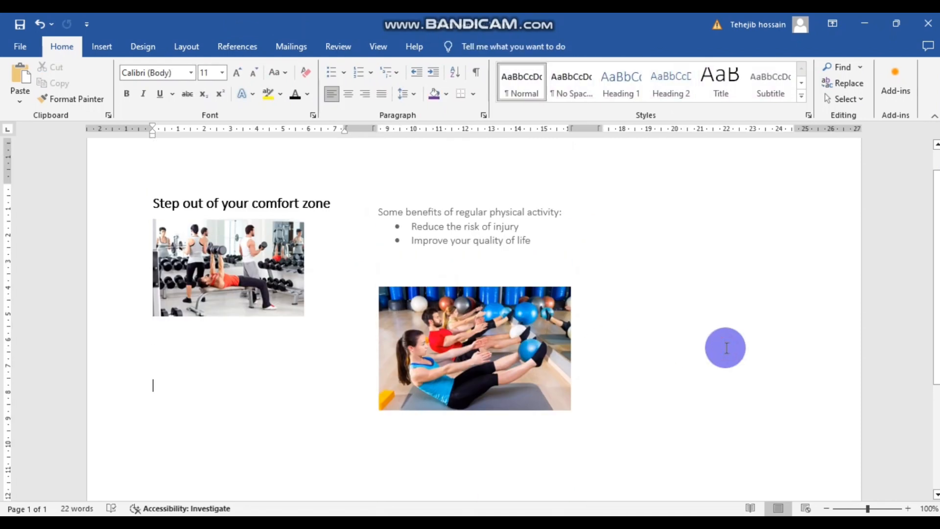
pyautogui.moveTo(434, 306); pyautogui.dragTo(438, 244)
pyautogui.click(412, 304)
pyautogui.press('BackSpace')
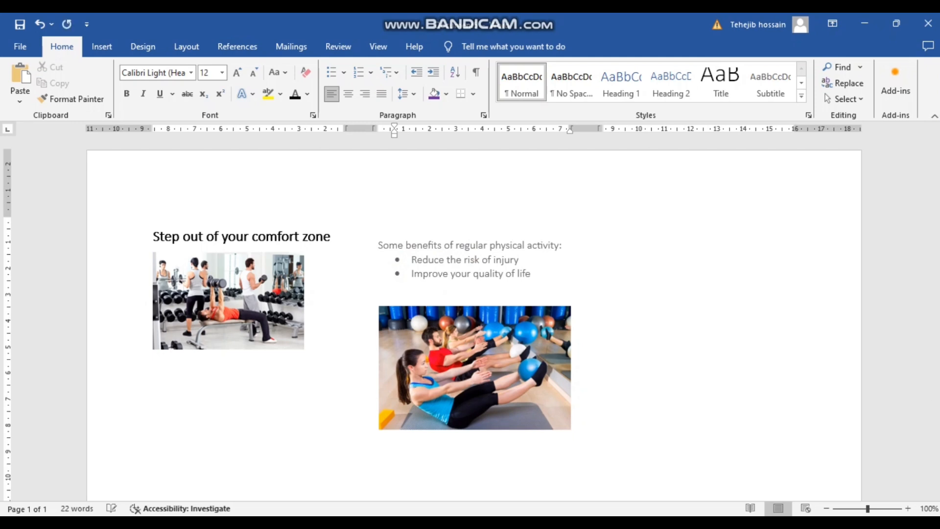
pyautogui.press('BackSpace')
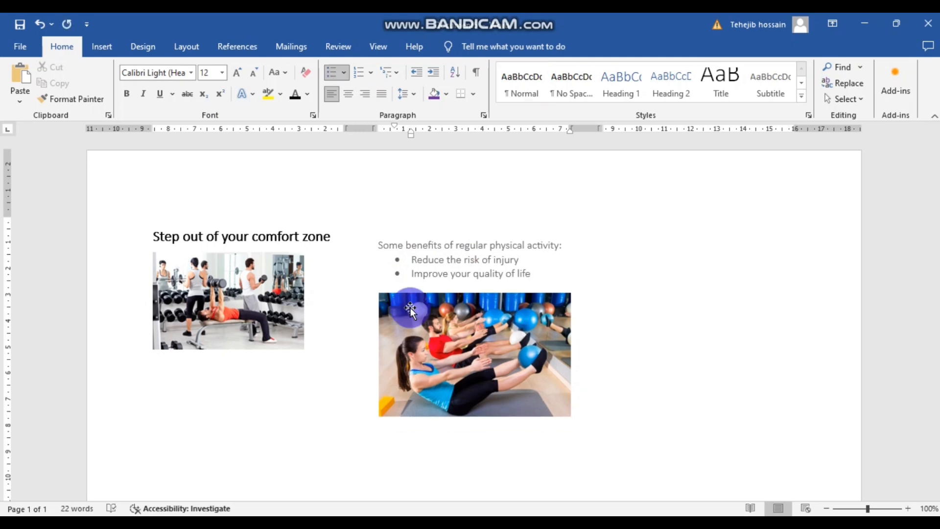
# - Make the benefits paragraph and bullets black, then bring the Smallpdf task brief forward
pyautogui.click(397, 285)
pyautogui.moveTo(545, 274); pyautogui.dragTo(378, 244)
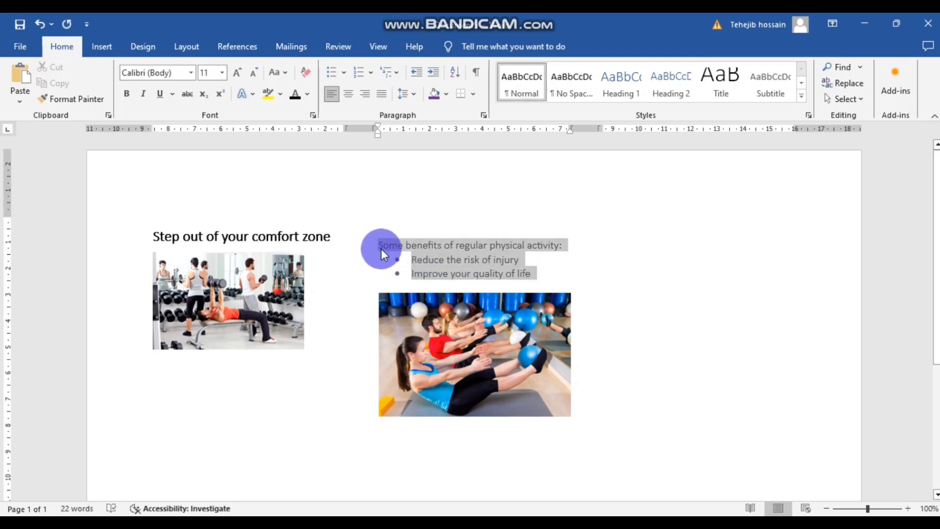
pyautogui.click(291, 91)
pyautogui.click(370, 193)
pyautogui.click(481, 474)
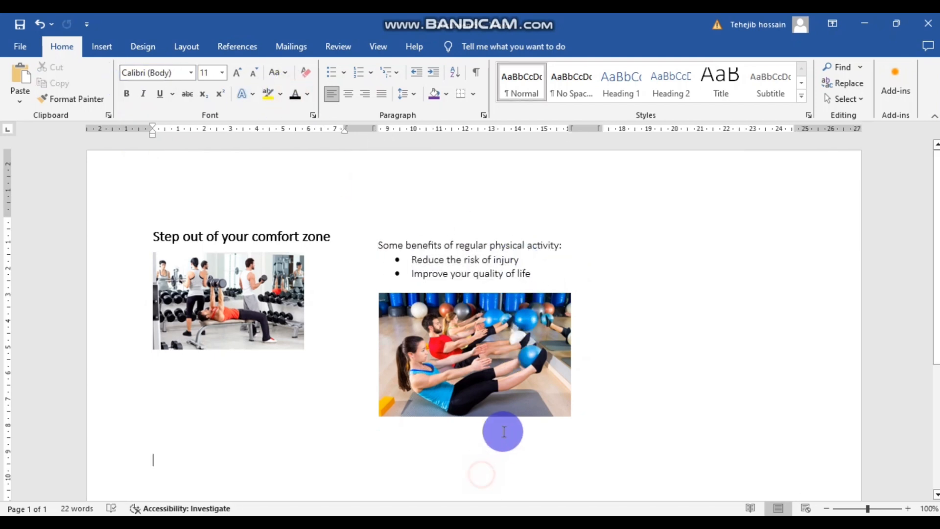
pyautogui.scroll(-2, 504, 431)
pyautogui.scroll(-1, 507, 399)
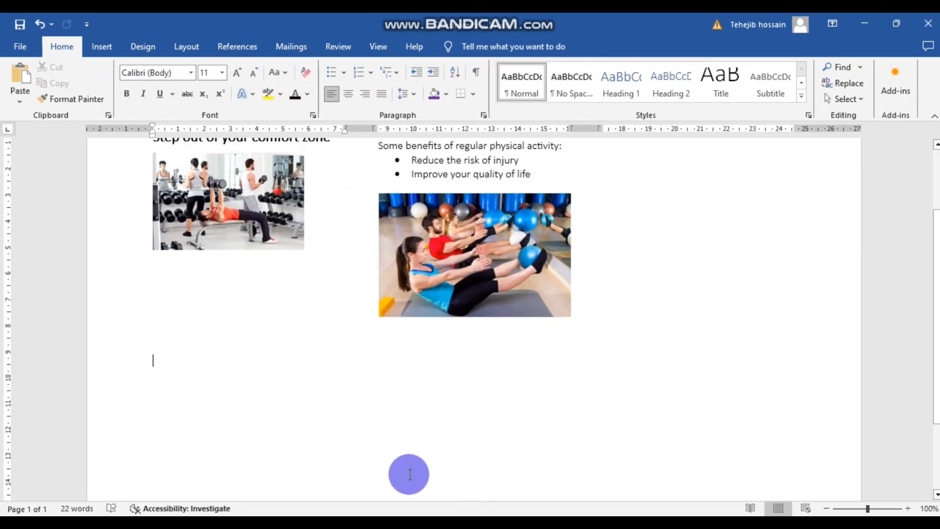
pyautogui.click(455, 473)
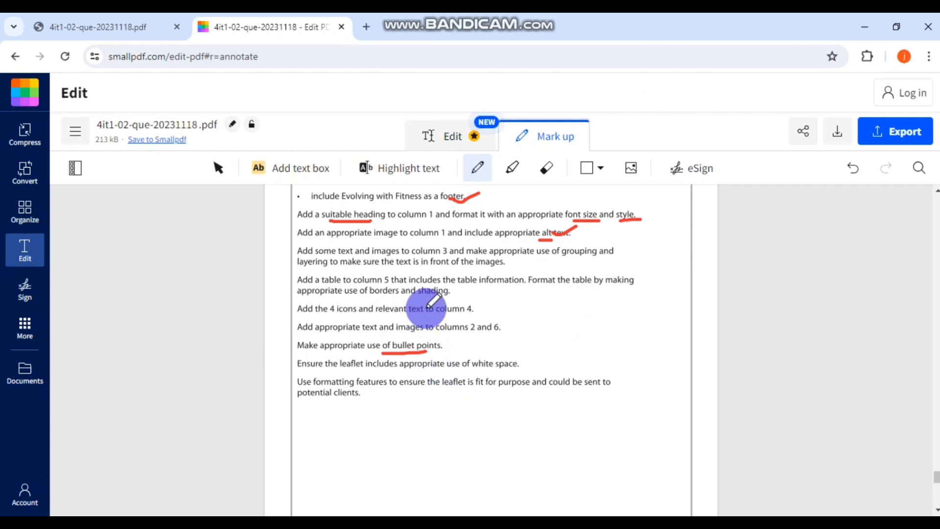
# - Circle the '2' in 'columns 2 and 6' on the task brief and return to Word
pyautogui.scroll(1, 429, 305)
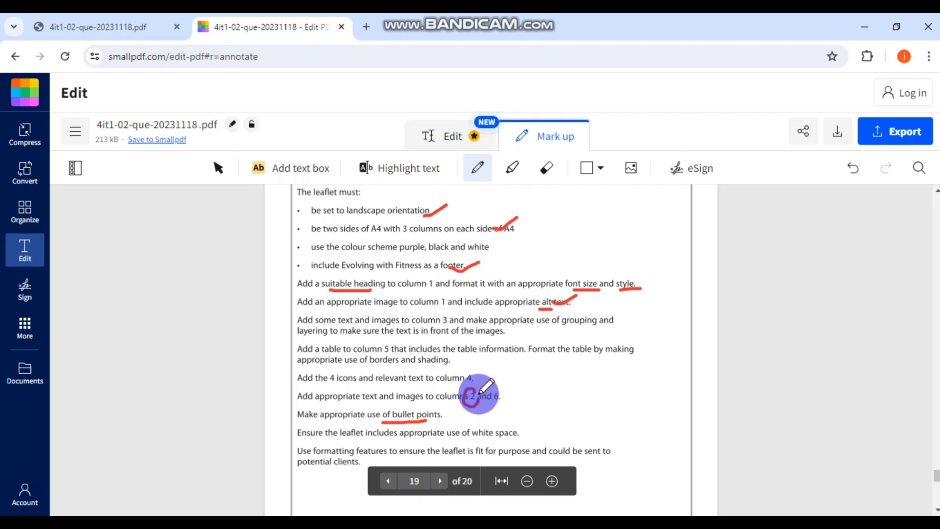
pyautogui.moveTo(480, 393); pyautogui.dragTo(478, 399)
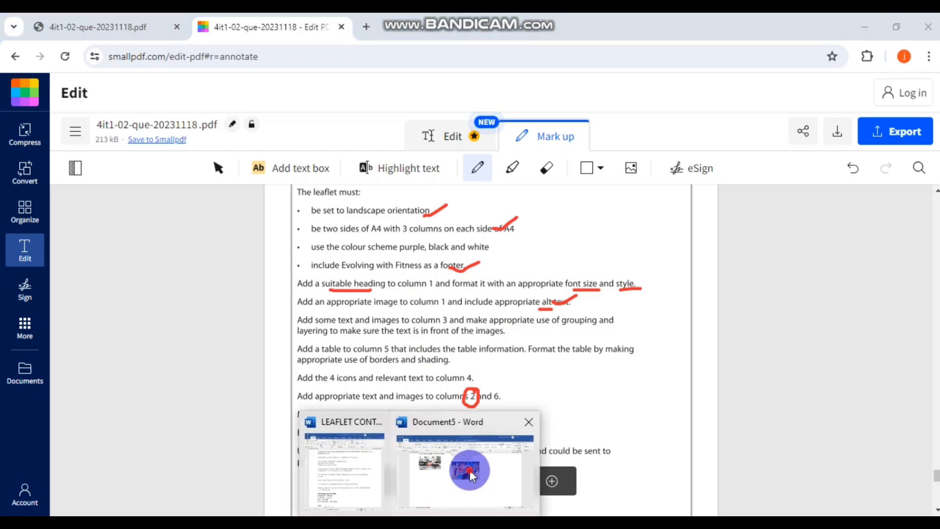
pyautogui.click(470, 465)
pyautogui.scroll(2, 708, 194)
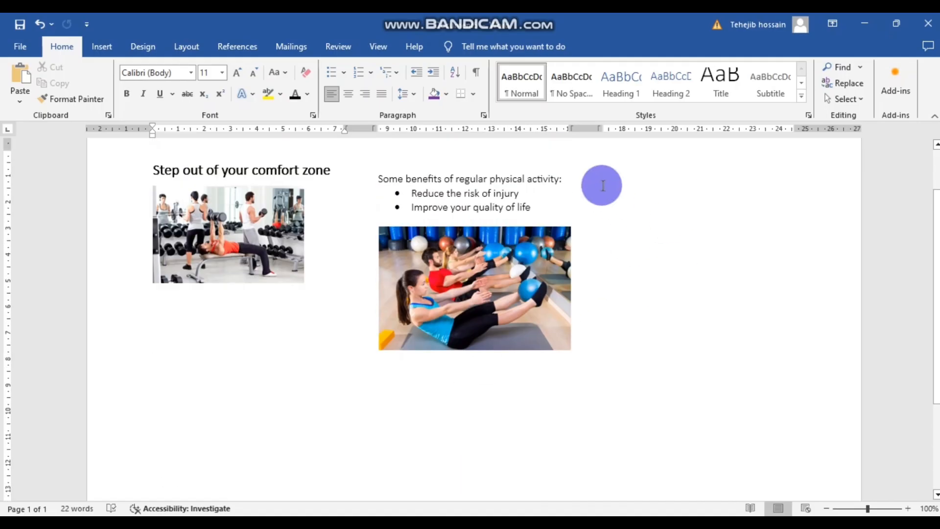
# - Add a line after 'life' and move the exercise picture up under the bullets
pyautogui.doubleClick(539, 210)
pyautogui.click(539, 209)
pyautogui.press('Return')
pyautogui.press('Return')
pyautogui.press('Return')
pyautogui.press('Return')
pyautogui.press('Return')
pyautogui.press('Return')
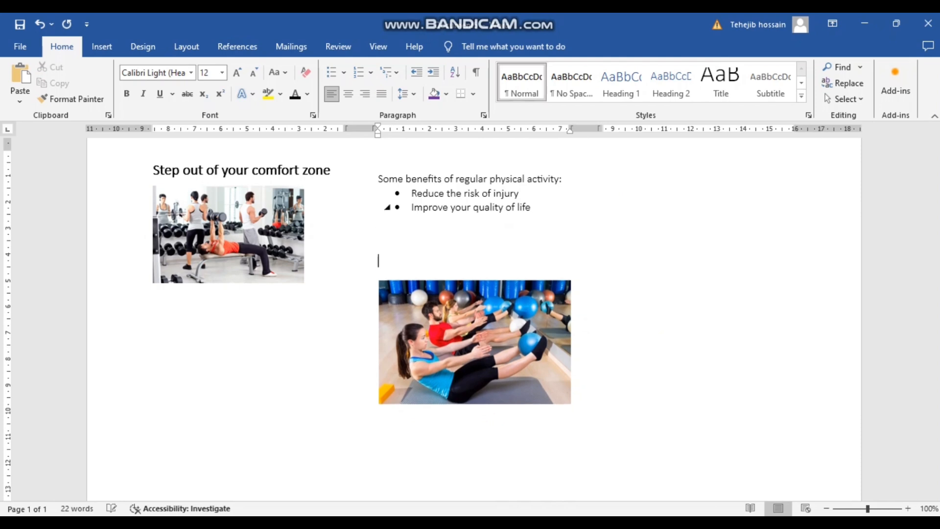
pyautogui.click(489, 266)
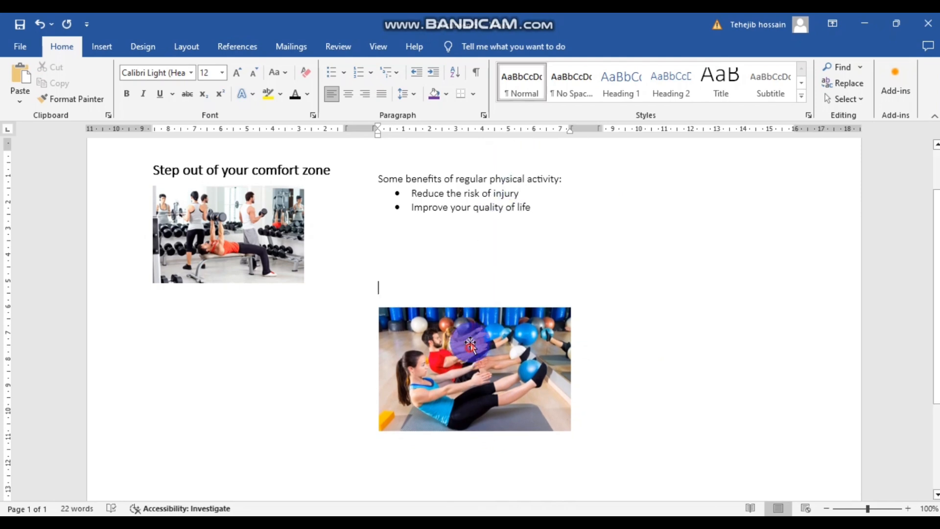
pyautogui.moveTo(470, 346); pyautogui.dragTo(485, 269)
pyautogui.doubleClick(443, 258)
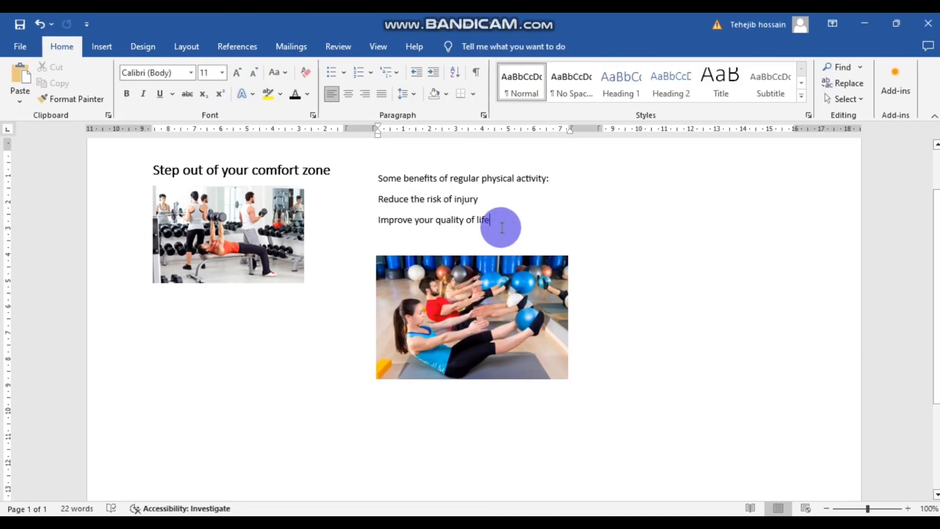
# - Reapply bullets to the two benefit lines and push the cursor to the top of column 3
pyautogui.moveTo(497, 219); pyautogui.dragTo(378, 195)
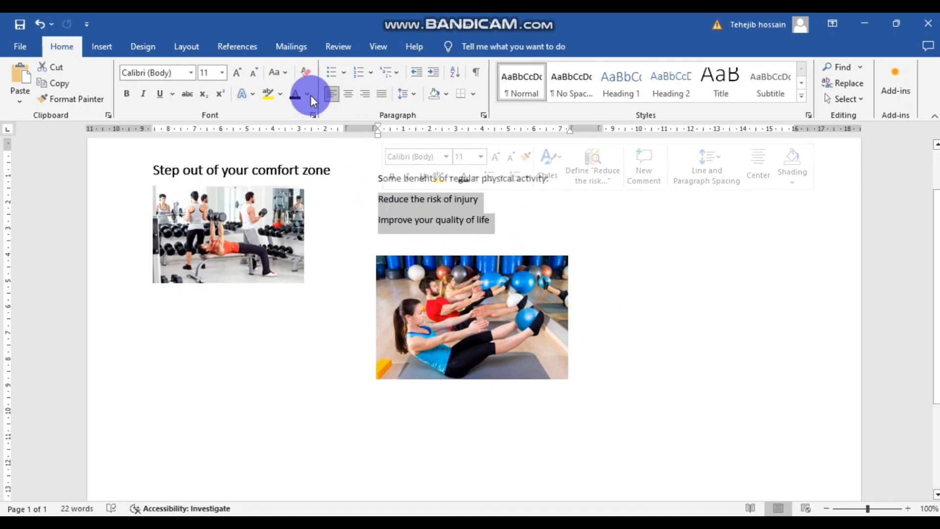
pyautogui.click(333, 71)
pyautogui.click(539, 230)
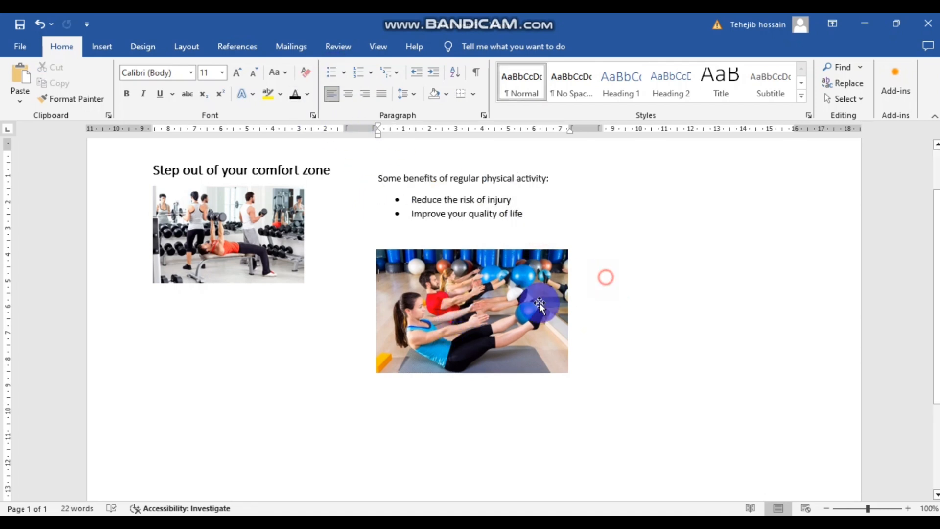
pyautogui.click(480, 292)
pyautogui.moveTo(480, 292); pyautogui.dragTo(481, 285)
pyautogui.click(391, 225)
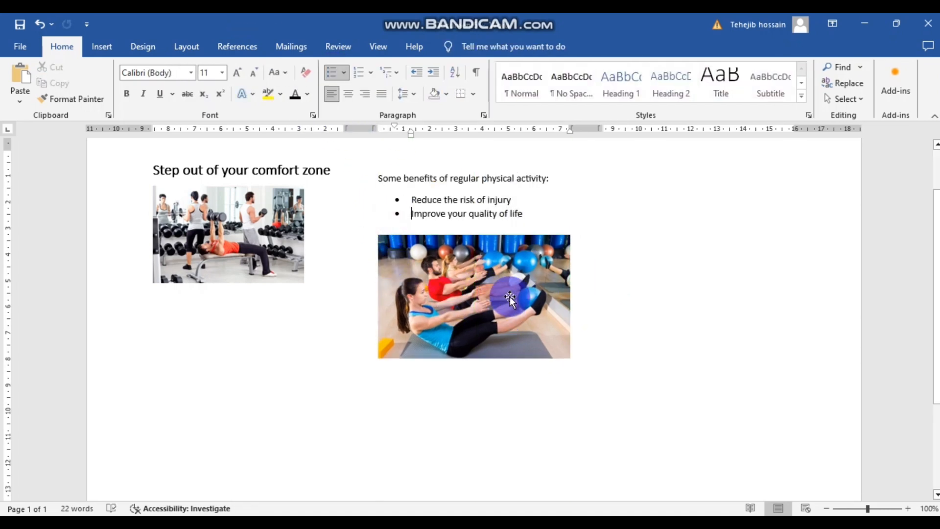
pyautogui.moveTo(421, 298); pyautogui.dragTo(424, 355)
pyautogui.click(413, 259)
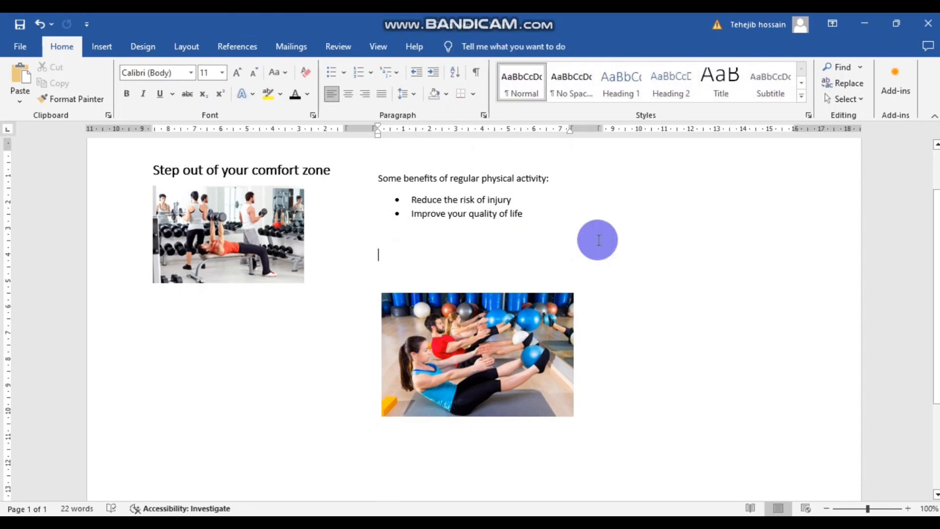
pyautogui.press('Return')
pyautogui.press('Return')
pyautogui.press('Return')
pyautogui.press('Return')
pyautogui.press('Return')
pyautogui.press('Return')
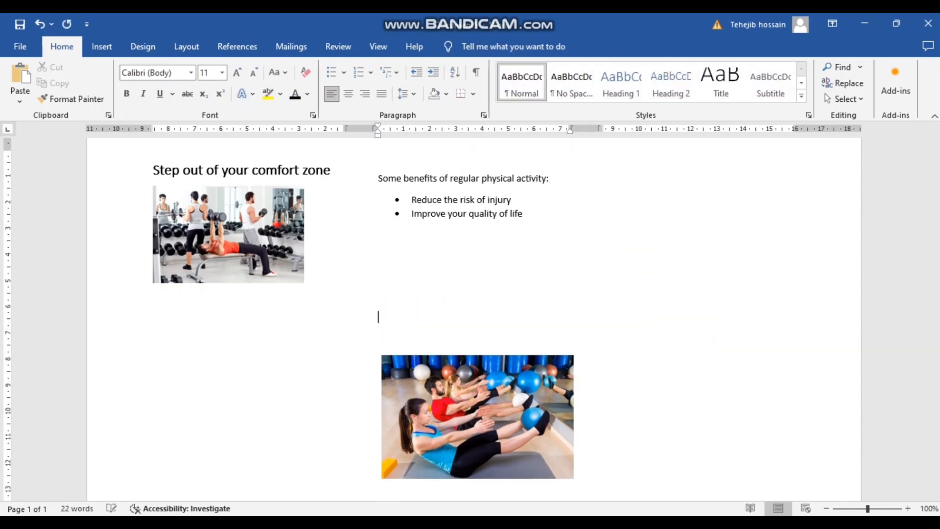
pyautogui.press('Return')
pyautogui.press('Return')
pyautogui.press('Return')
pyautogui.press('Return')
pyautogui.press('Return')
pyautogui.press('Return')
pyautogui.press('Return')
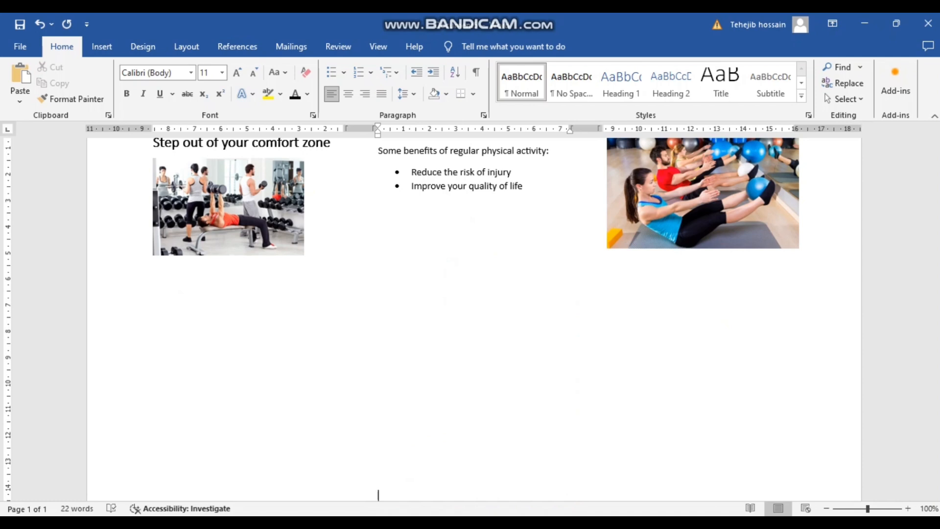
pyautogui.press('Return')
pyautogui.press('Return')
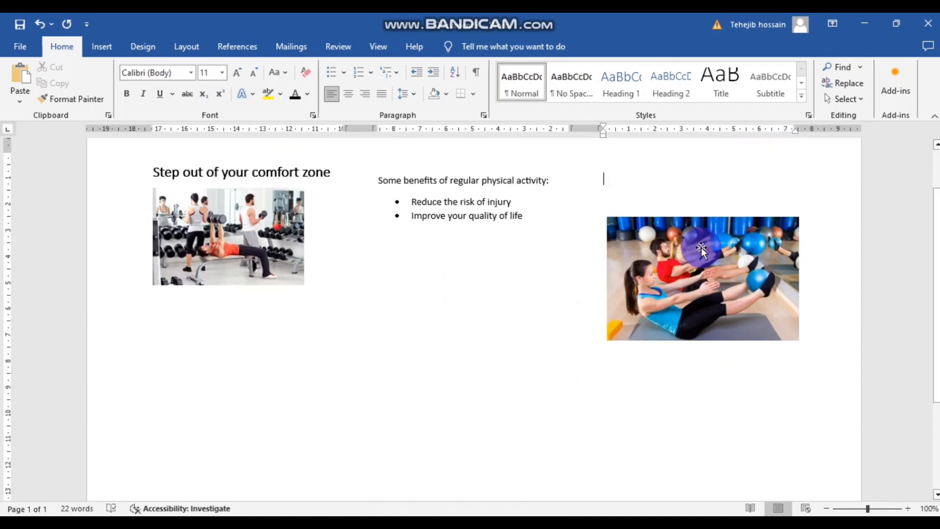
# - Move the exercise picture below the bullet list and shrink it
pyautogui.moveTo(702, 259); pyautogui.dragTo(470, 274)
pyautogui.moveTo(571, 362); pyautogui.dragTo(530, 335)
pyautogui.moveTo(455, 277); pyautogui.dragTo(468, 277)
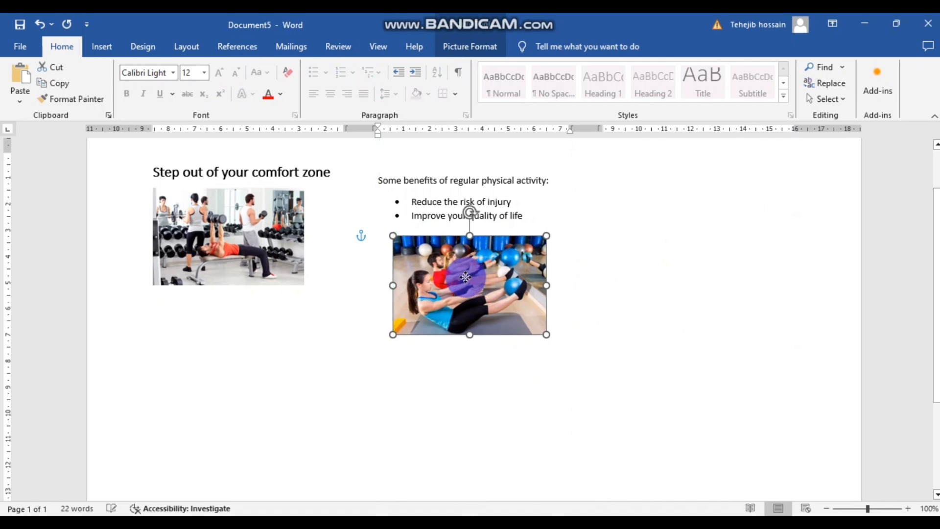
pyautogui.click(665, 199)
pyautogui.scroll(1, 673, 206)
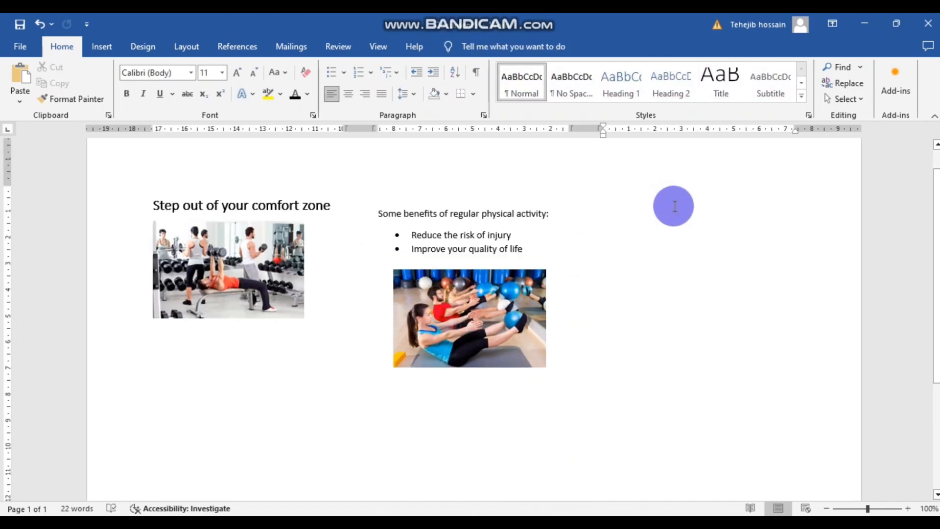
pyautogui.click(113, 47)
# - Insert IMAGE 6 into column 3 behind text and shrink it to 4.32 × 6.72 cm
pyautogui.click(156, 83)
pyautogui.click(195, 133)
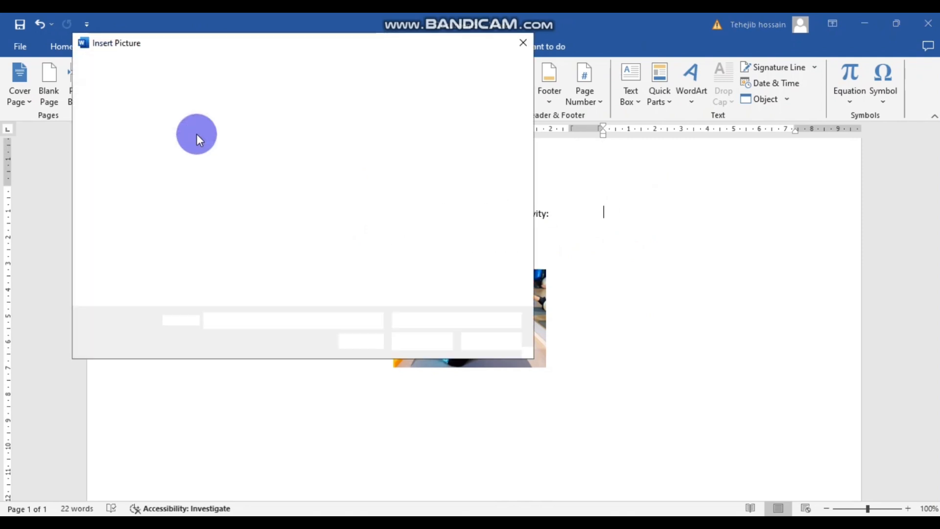
pyautogui.click(461, 240)
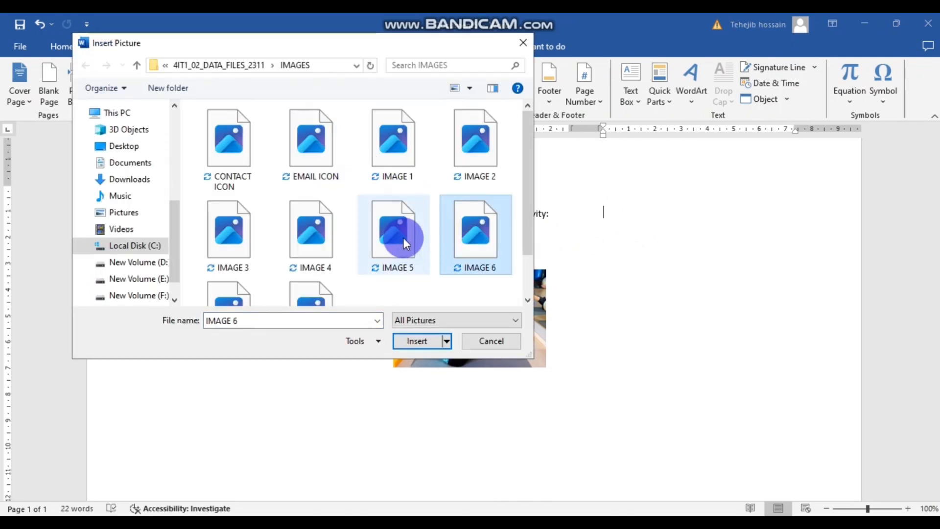
pyautogui.click(417, 341)
pyautogui.click(729, 287)
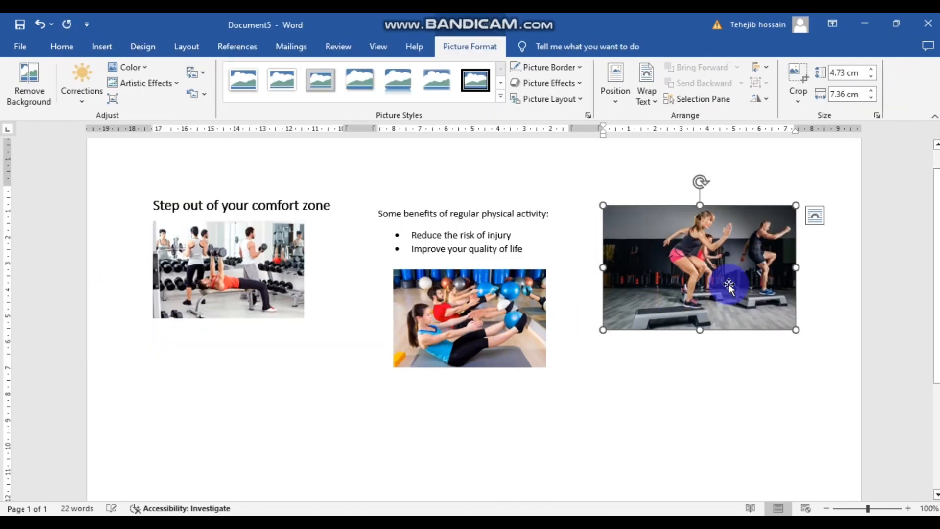
pyautogui.click(815, 216)
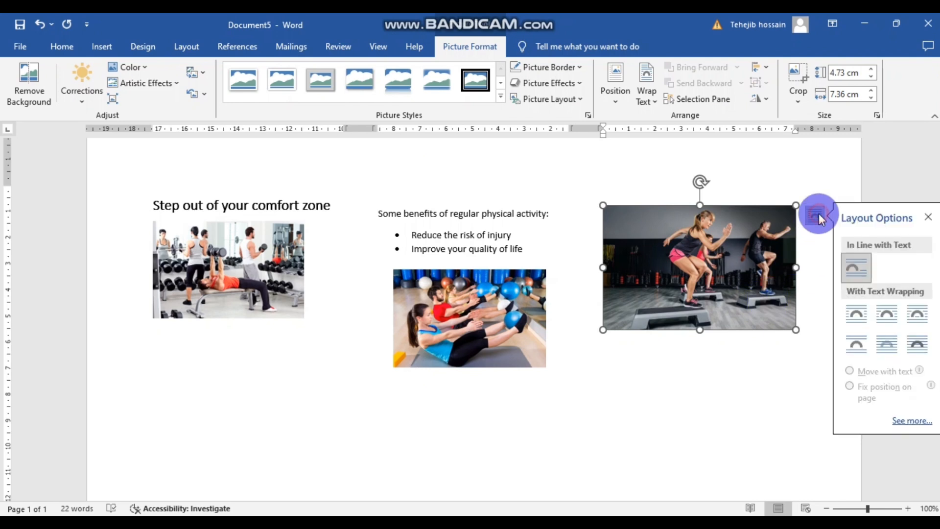
pyautogui.click(881, 348)
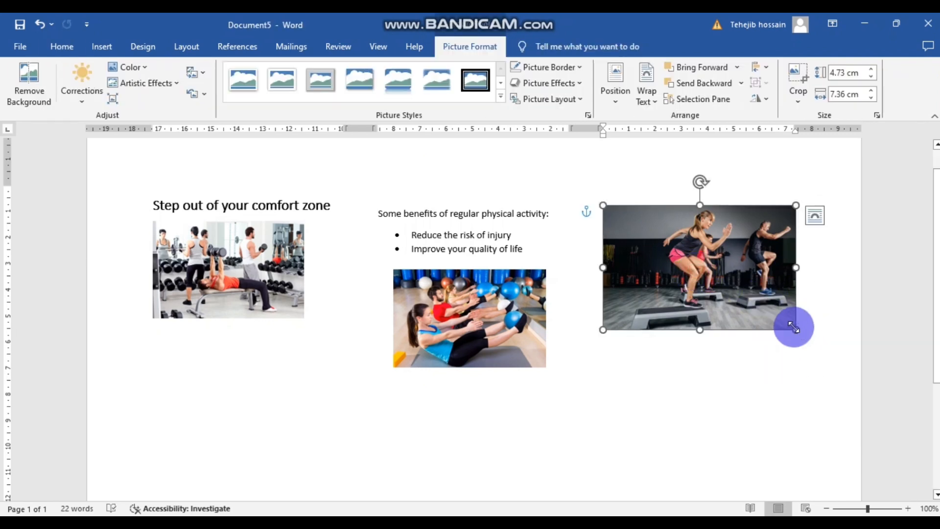
pyautogui.moveTo(796, 332); pyautogui.dragTo(779, 319)
pyautogui.moveTo(689, 264); pyautogui.dragTo(706, 255)
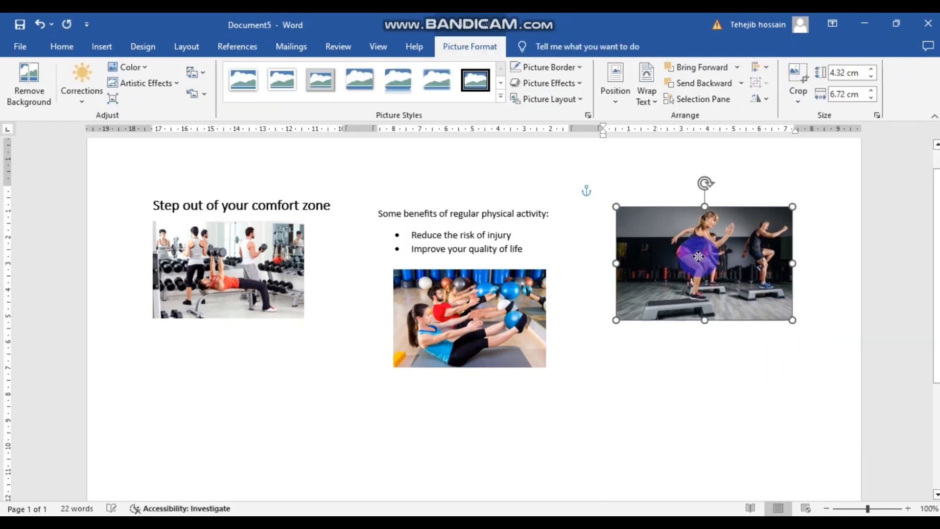
pyautogui.click(722, 336)
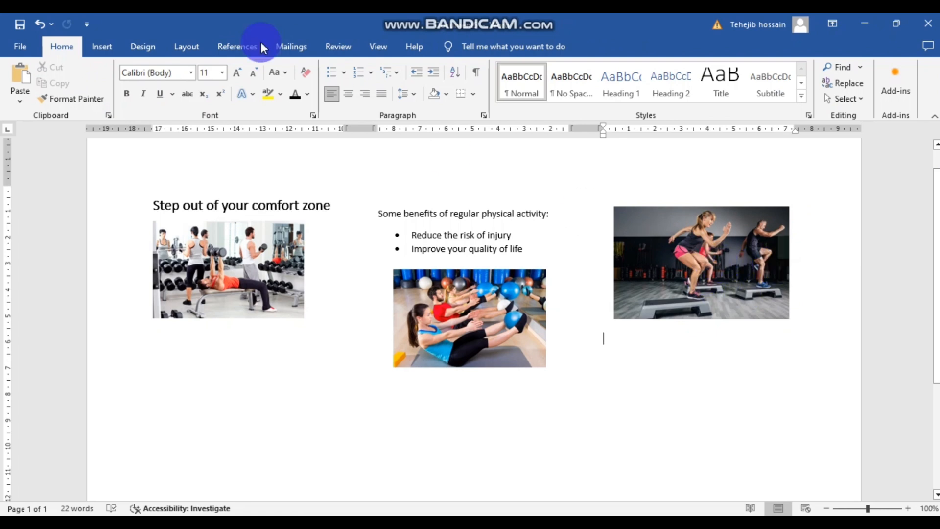
pyautogui.click(110, 47)
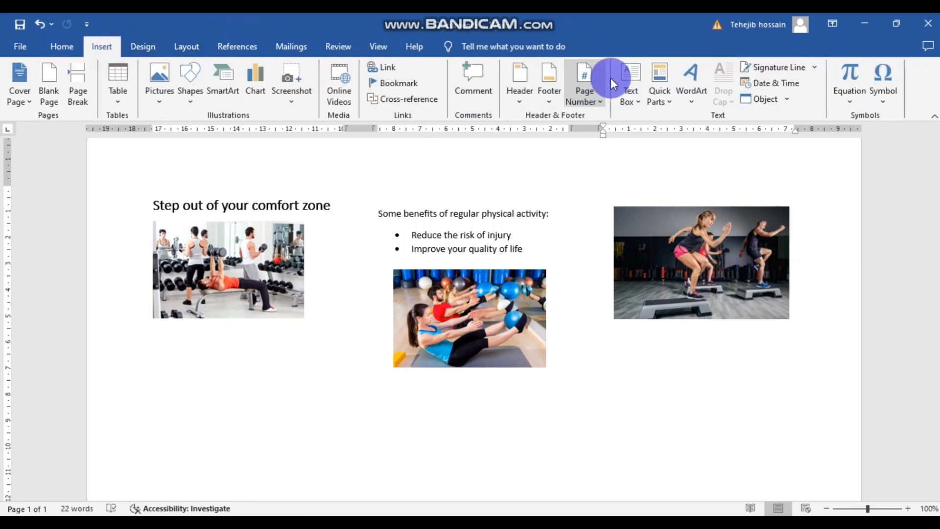
# - Add a Simple Text Box and copy the 'Push yourself…' paragraph from LEAFLET CONTENT
pyautogui.click(628, 82)
pyautogui.click(646, 158)
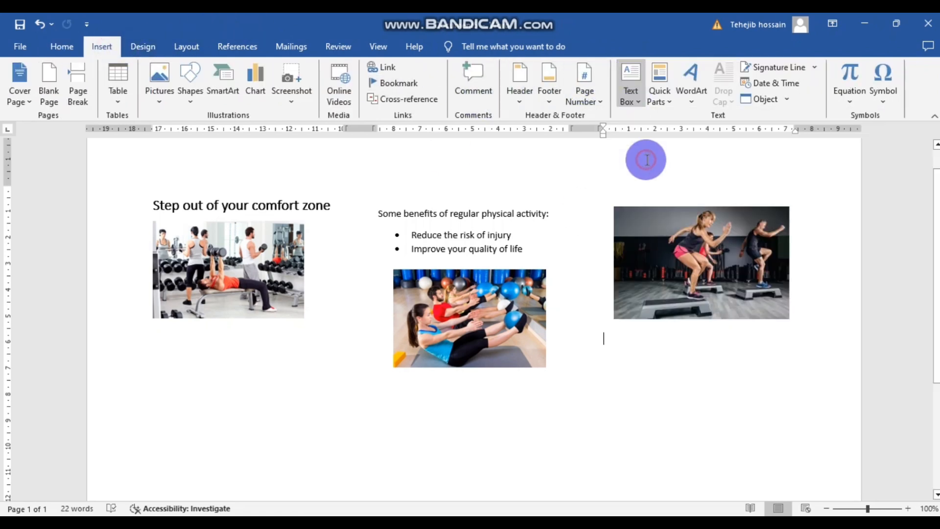
pyautogui.click(421, 524)
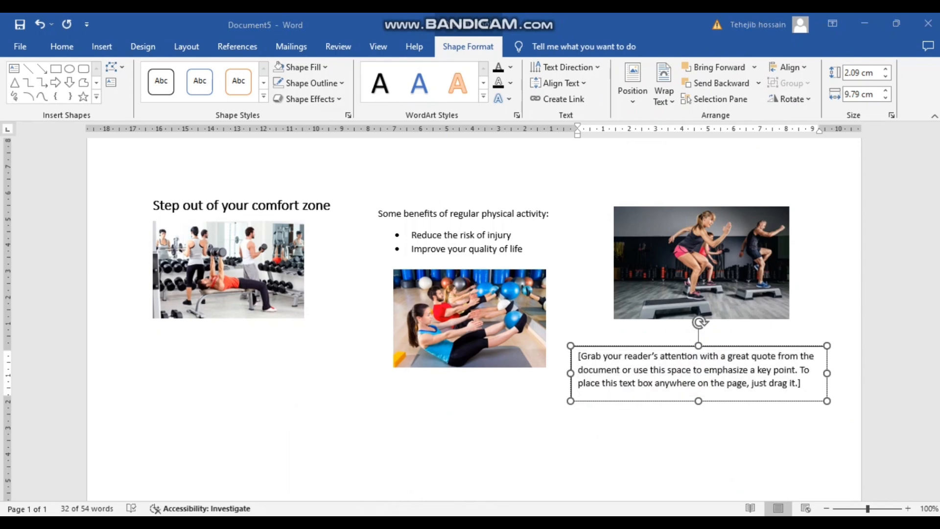
pyautogui.click(350, 482)
pyautogui.scroll(-2, 405, 378)
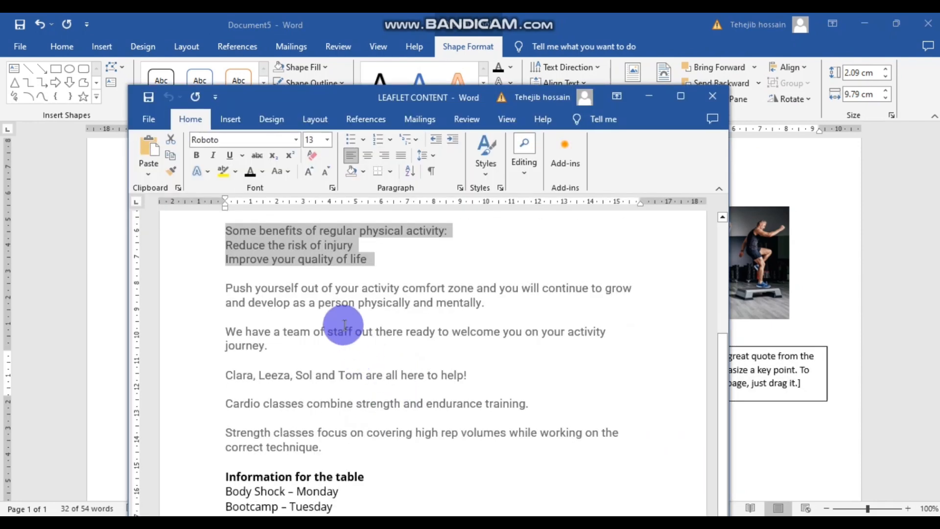
pyautogui.moveTo(489, 305)
pyautogui.mouseDown()
pyautogui.moveTo(338, 301)
pyautogui.moveTo(311, 329)
pyautogui.moveTo(480, 303)
pyautogui.mouseUp()
pyautogui.tripleClick(237, 286)
pyautogui.hotkey('ctrl', 'c')
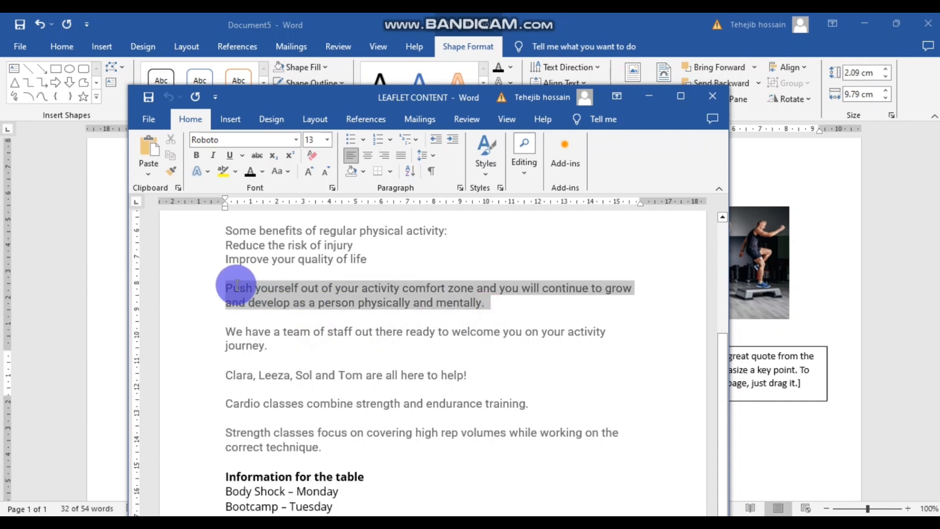
pyautogui.click(485, 341)
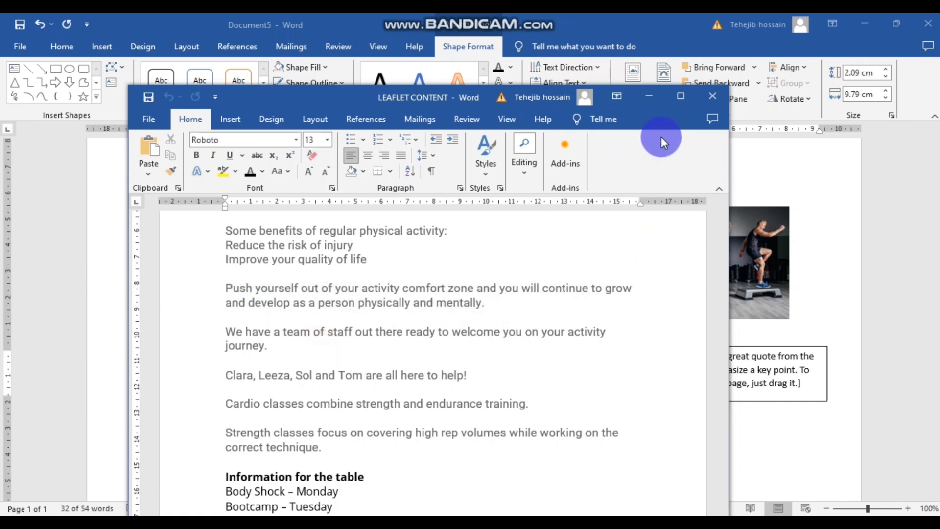
pyautogui.click(652, 99)
# - Paste the paragraph over the text box's placeholder quote and select it
pyautogui.click(802, 383)
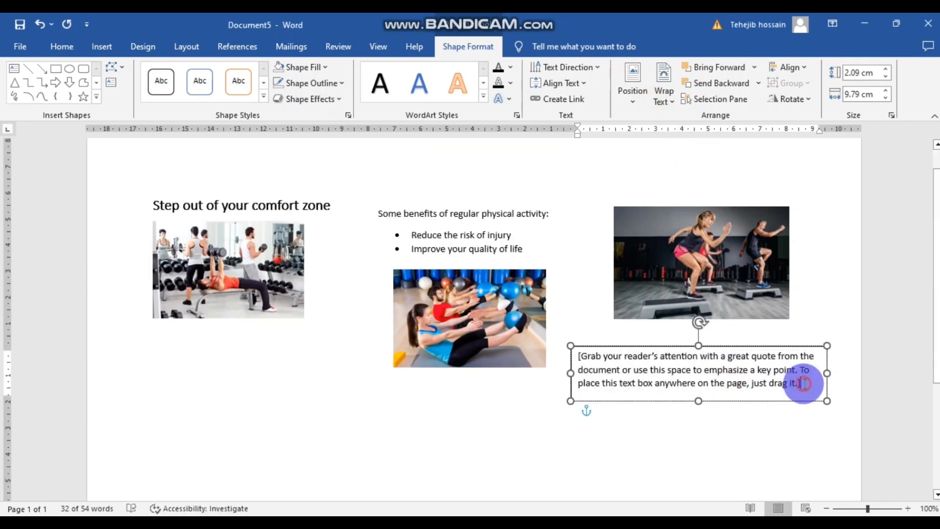
pyautogui.tripleClick(581, 357)
pyautogui.hotkey('ctrl', 'v')
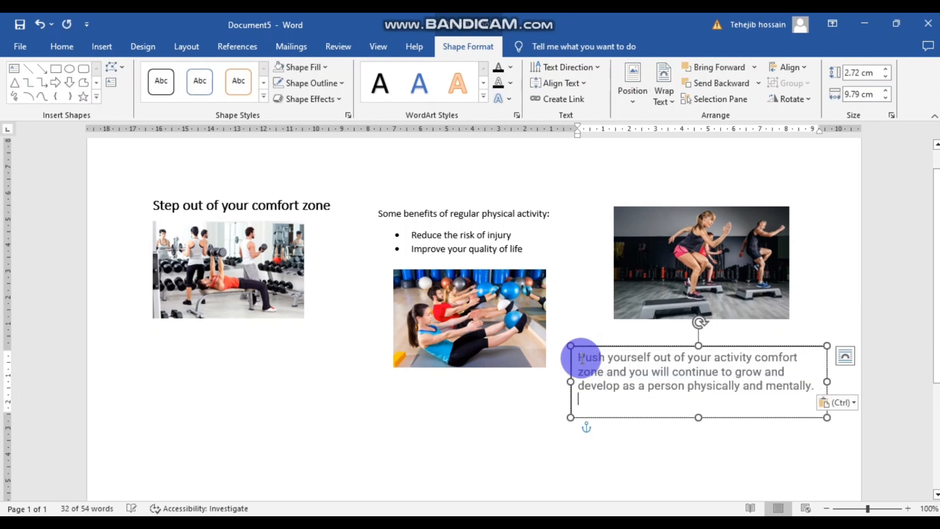
pyautogui.moveTo(581, 358); pyautogui.dragTo(636, 413)
pyautogui.click(818, 287)
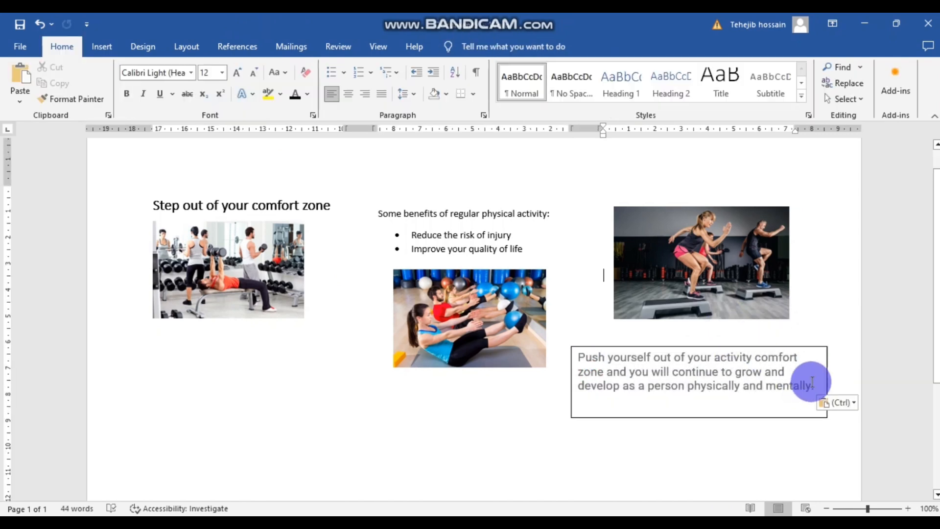
pyautogui.moveTo(811, 386); pyautogui.dragTo(582, 360)
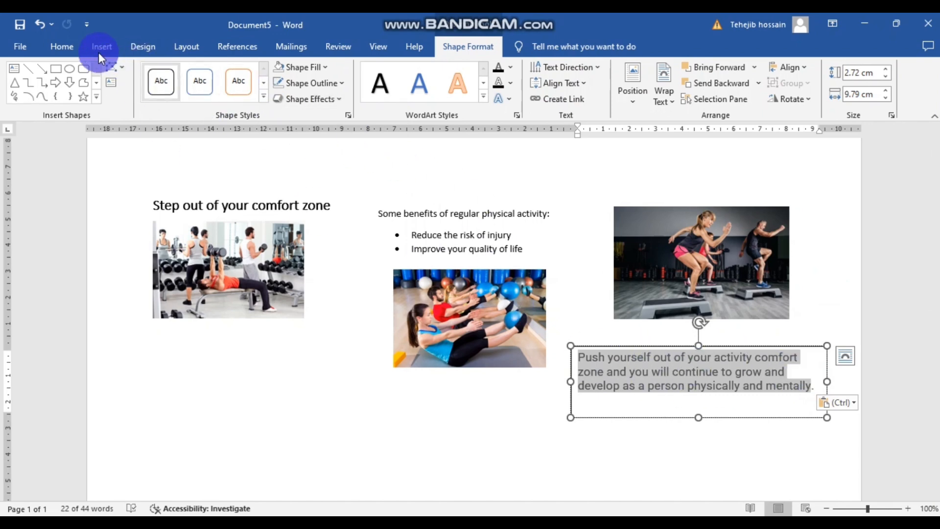
# - Format the text box text as Calibri Light, size 12
pyautogui.click(64, 47)
pyautogui.click(204, 72)
pyautogui.click(191, 73)
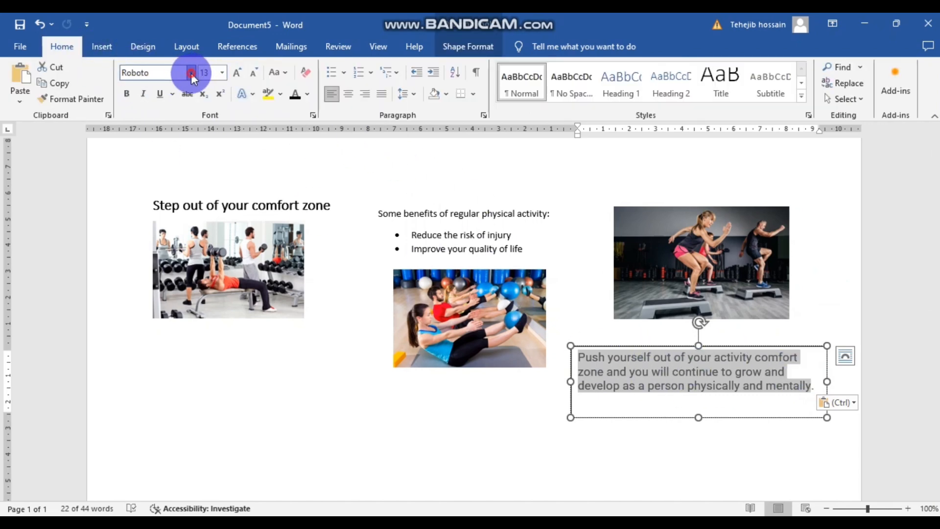
pyautogui.click(169, 105)
pyautogui.click(222, 72)
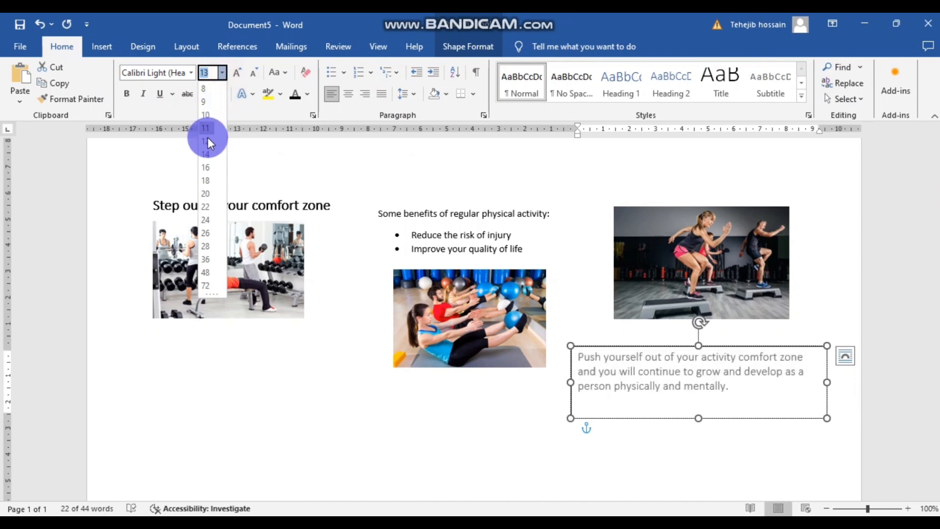
pyautogui.click(206, 141)
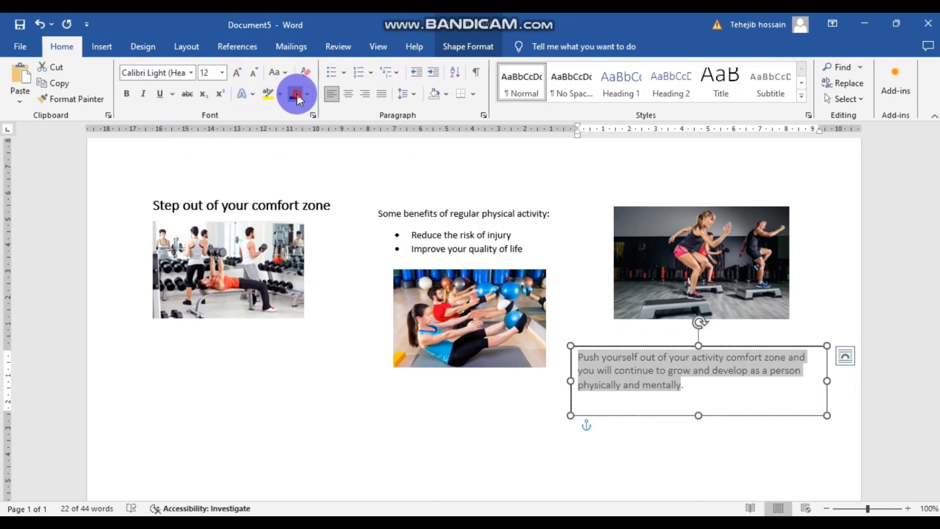
# - Resize the text box, justify its paragraph, and preview it in reading view
pyautogui.moveTo(824, 378); pyautogui.dragTo(772, 378)
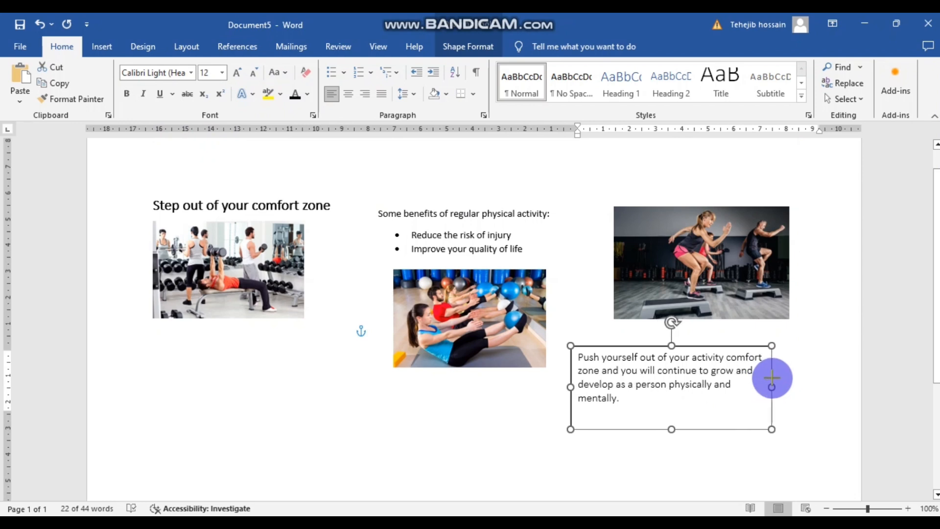
pyautogui.click(659, 401)
pyautogui.moveTo(587, 377); pyautogui.dragTo(577, 356)
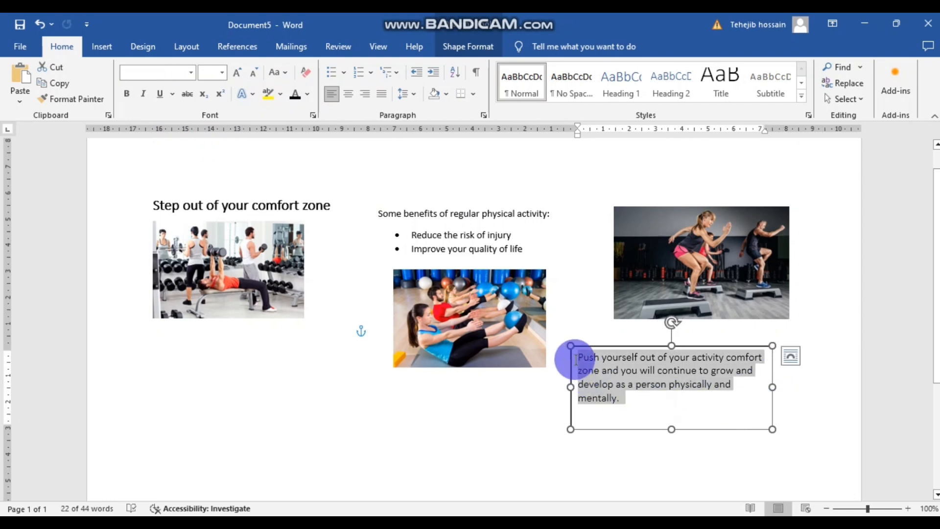
pyautogui.click(382, 94)
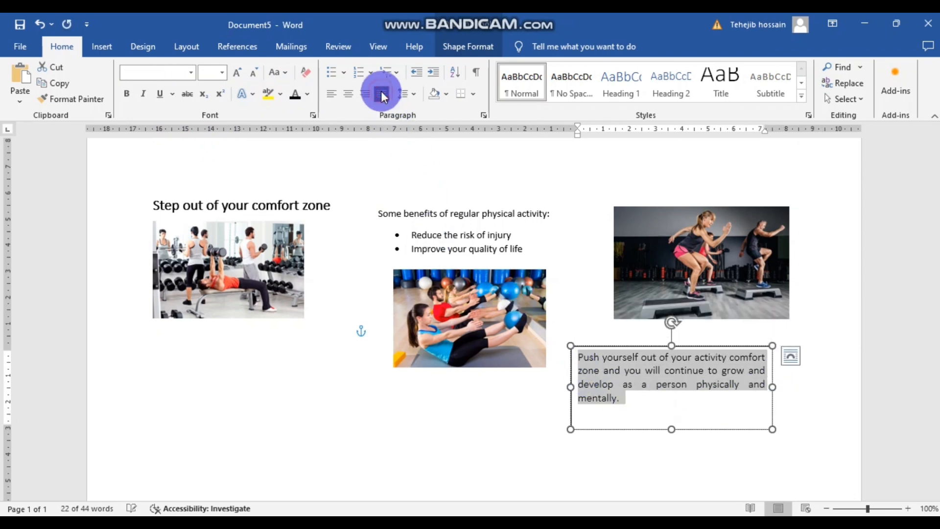
pyautogui.click(750, 508)
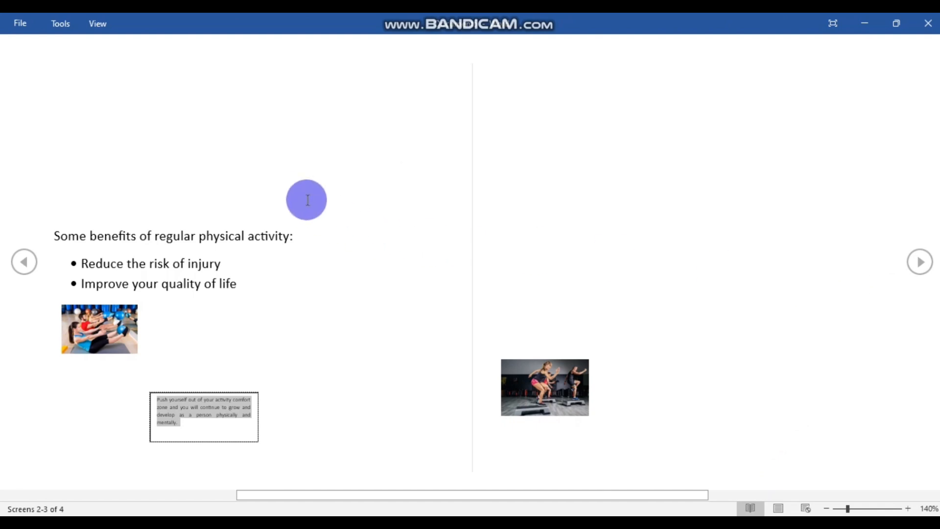
pyautogui.click(778, 509)
# - Narrow the text box further so its text reflows
pyautogui.scroll(2, 771, 354)
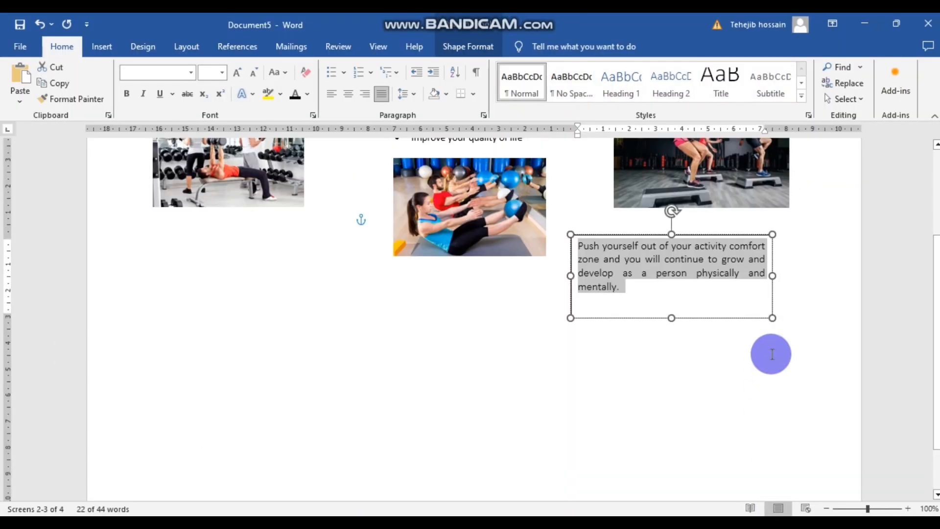
pyautogui.scroll(1, 772, 353)
pyautogui.click(757, 410)
pyautogui.click(698, 352)
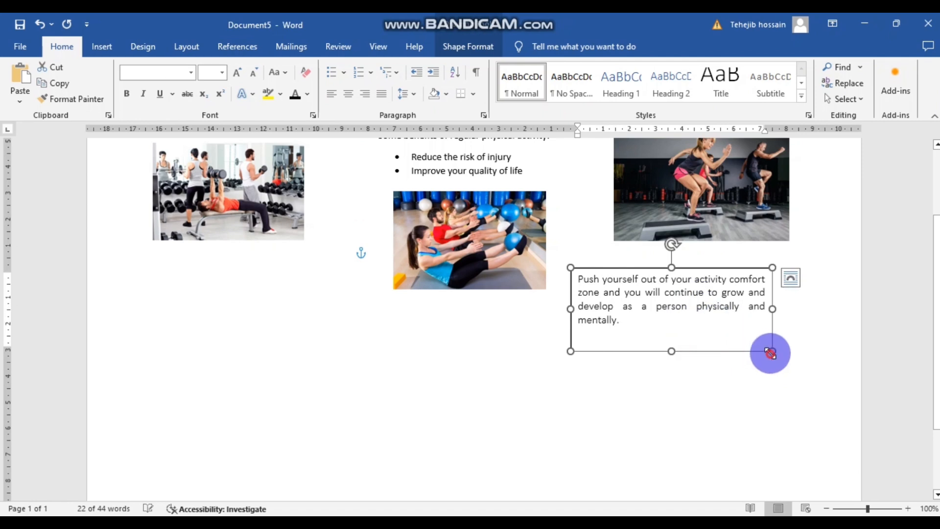
pyautogui.moveTo(770, 353); pyautogui.dragTo(735, 336)
pyautogui.click(728, 343)
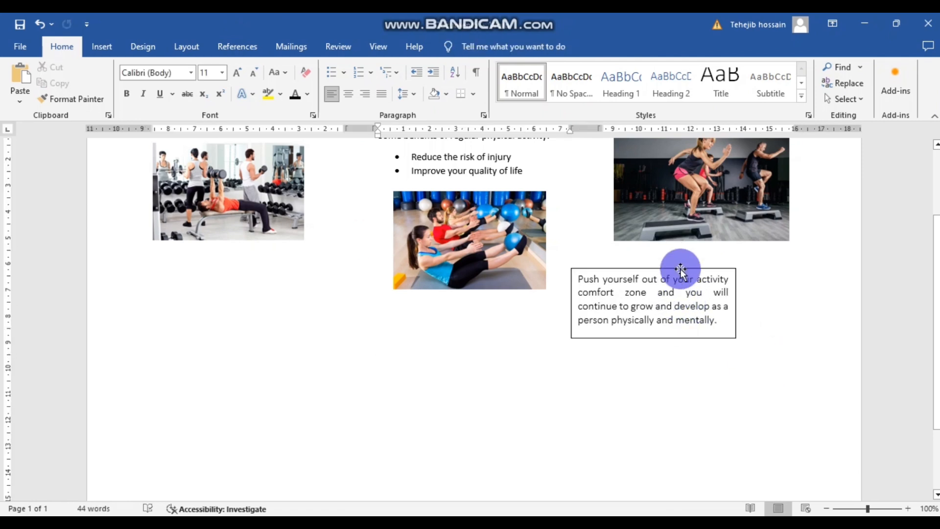
# - Move the text box up to overlap the lower right of the step-class picture
pyautogui.moveTo(681, 269); pyautogui.dragTo(789, 216)
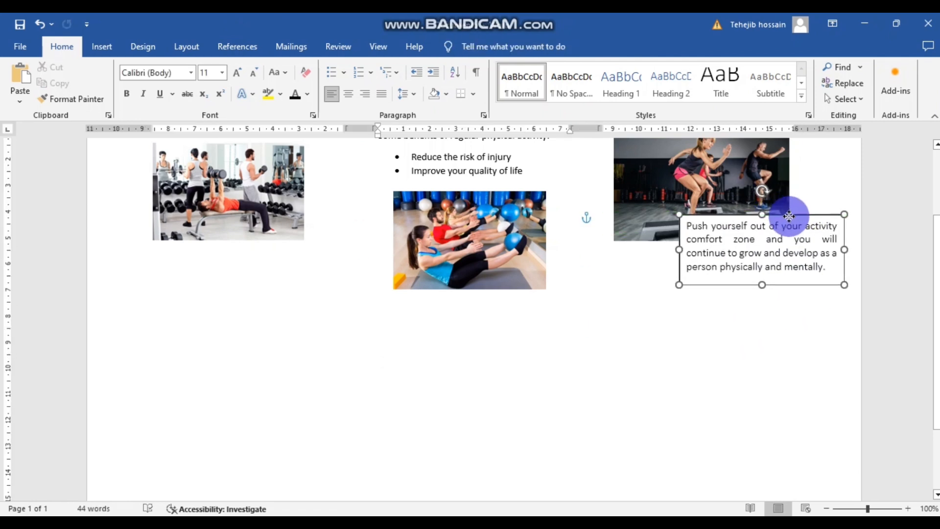
pyautogui.click(714, 356)
pyautogui.scroll(-4, 715, 357)
pyautogui.scroll(8, 717, 357)
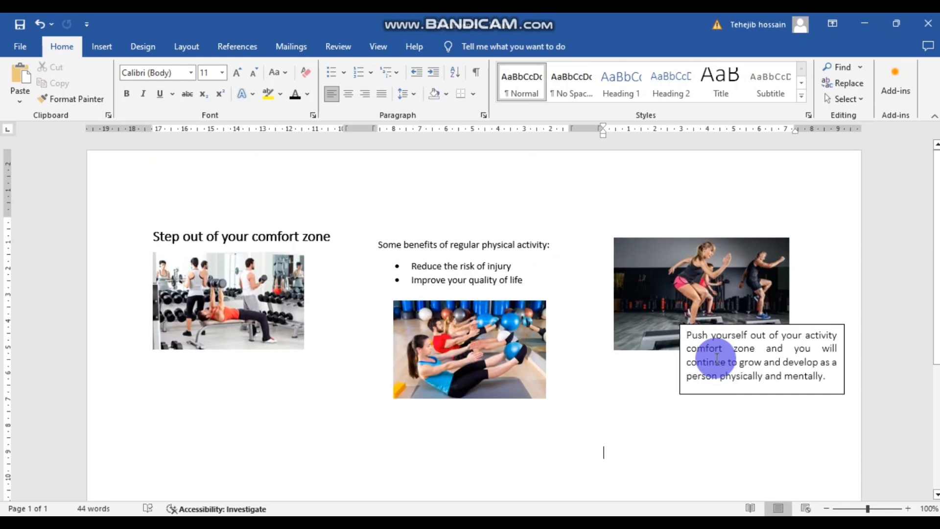
pyautogui.moveTo(773, 327)
pyautogui.mouseDown()
pyautogui.moveTo(770, 342)
pyautogui.moveTo(774, 319)
pyautogui.moveTo(778, 332)
pyautogui.mouseUp()
pyautogui.click(849, 440)
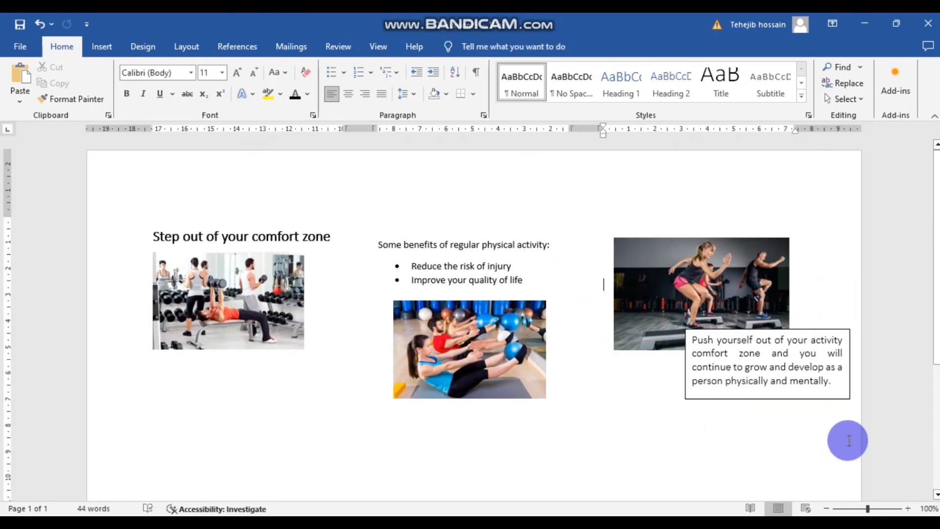
# - Try removing the paragraph border from the box text, then bring up its shortcut menu
pyautogui.click(761, 331)
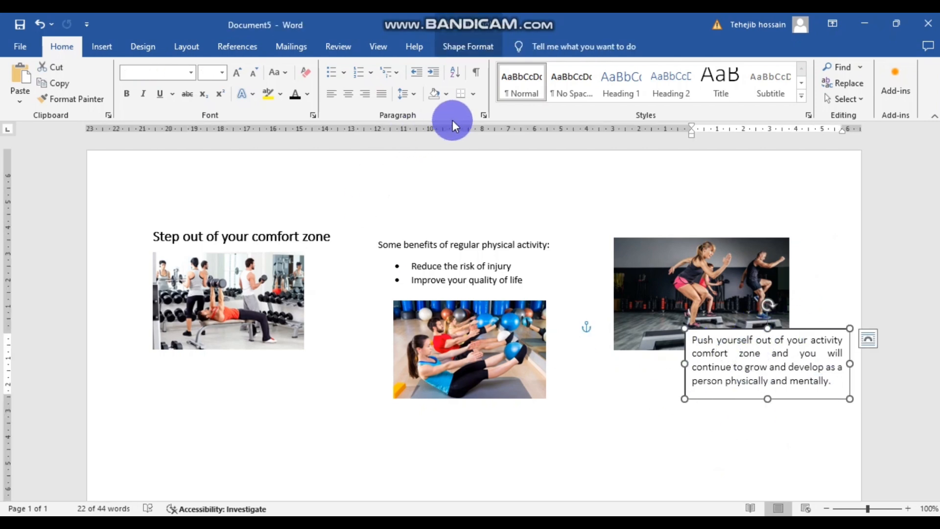
pyautogui.click(472, 95)
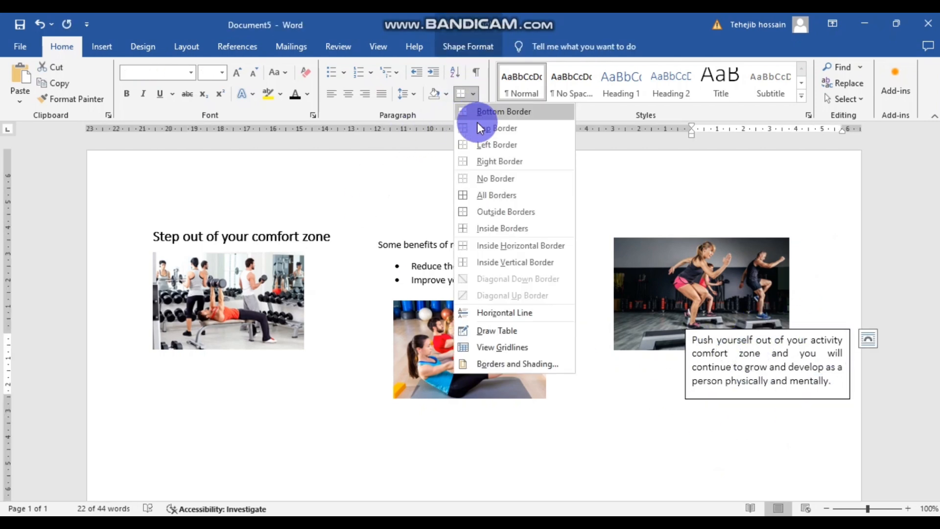
pyautogui.click(481, 175)
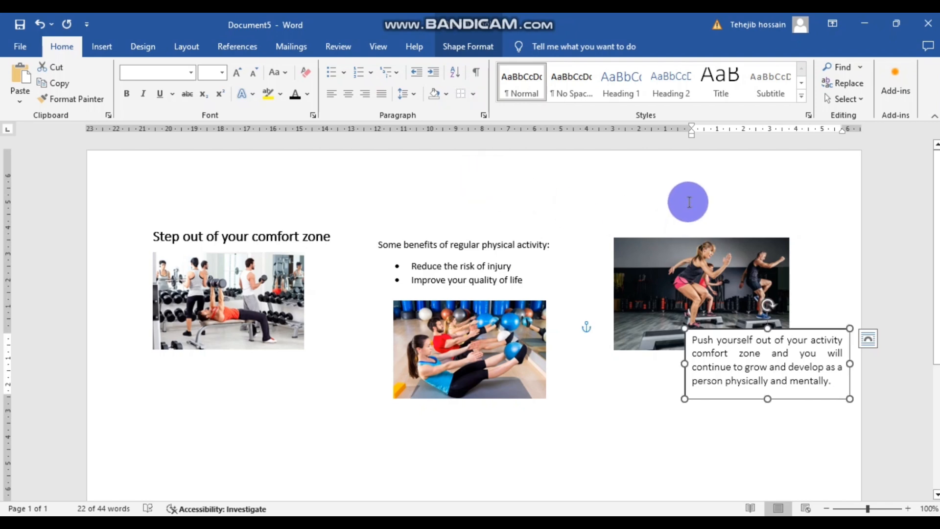
pyautogui.click(689, 202)
pyautogui.click(720, 399)
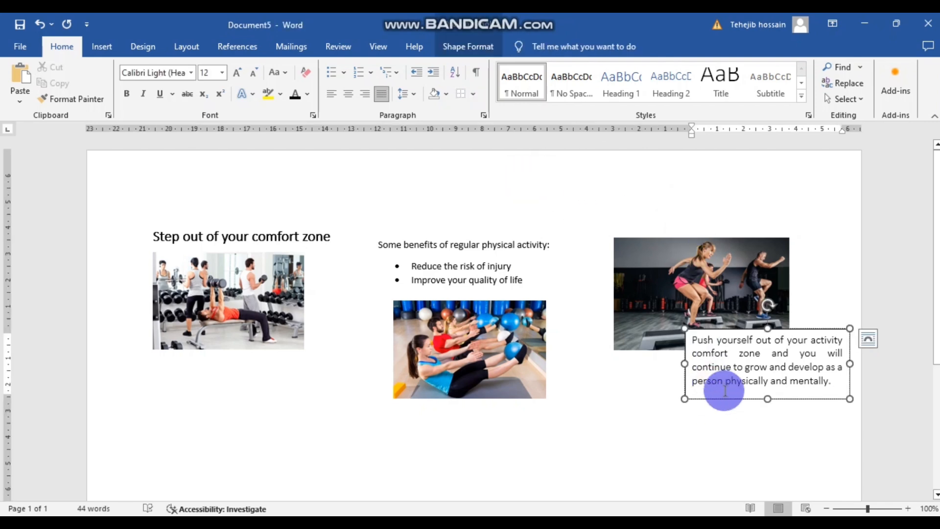
pyautogui.rightClick(725, 390)
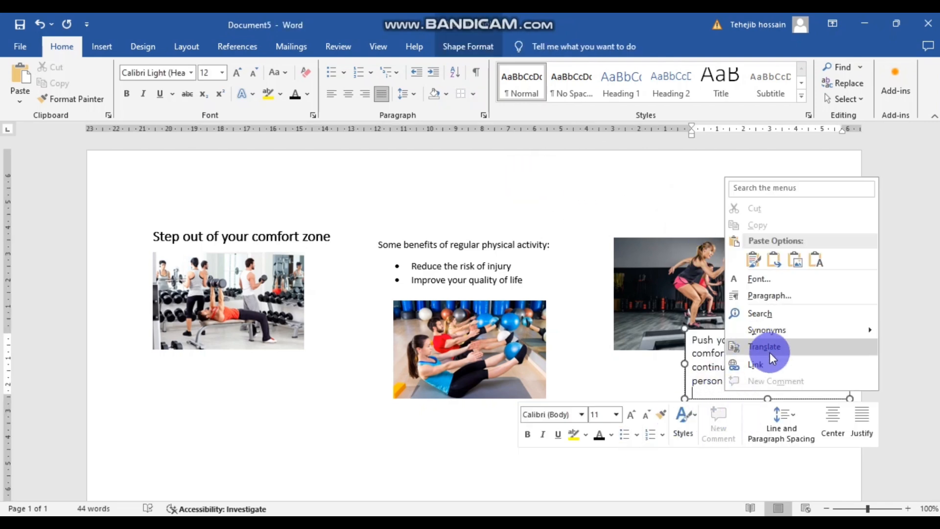
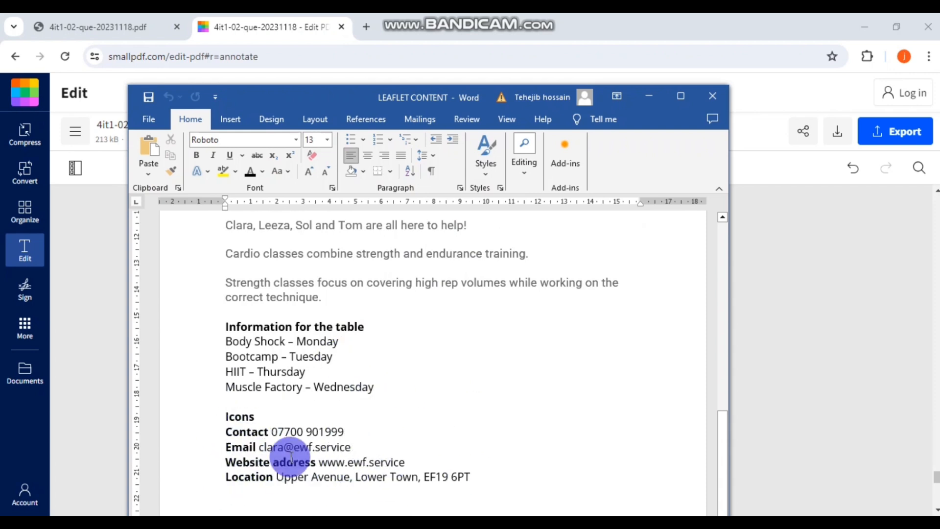
# - Switch back to the Document5 leaflet and add a blank line below the page 1 content
pyautogui.click(651, 93)
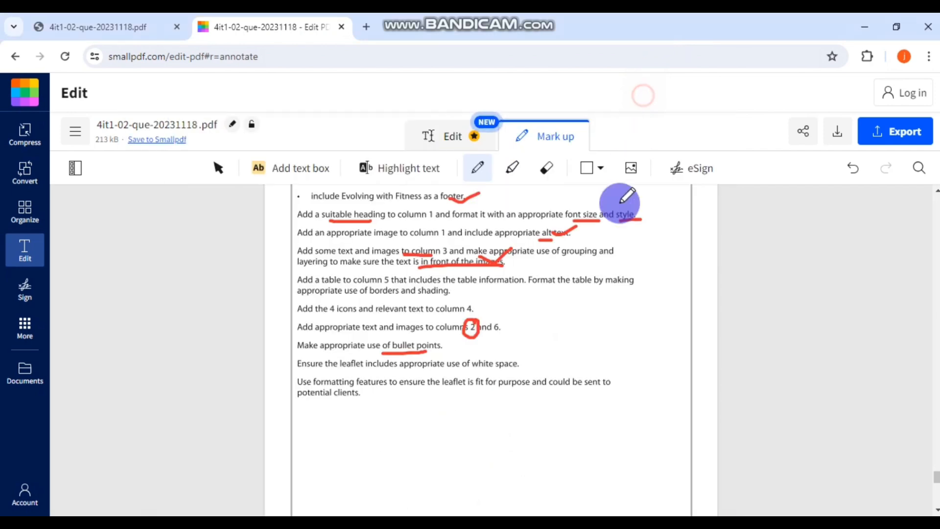
pyautogui.moveTo(419, 525)
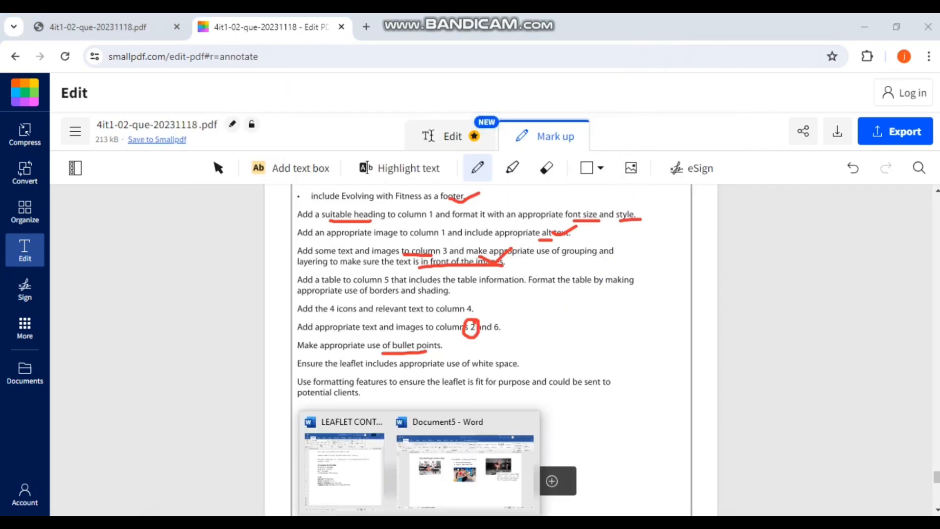
pyautogui.click(455, 477)
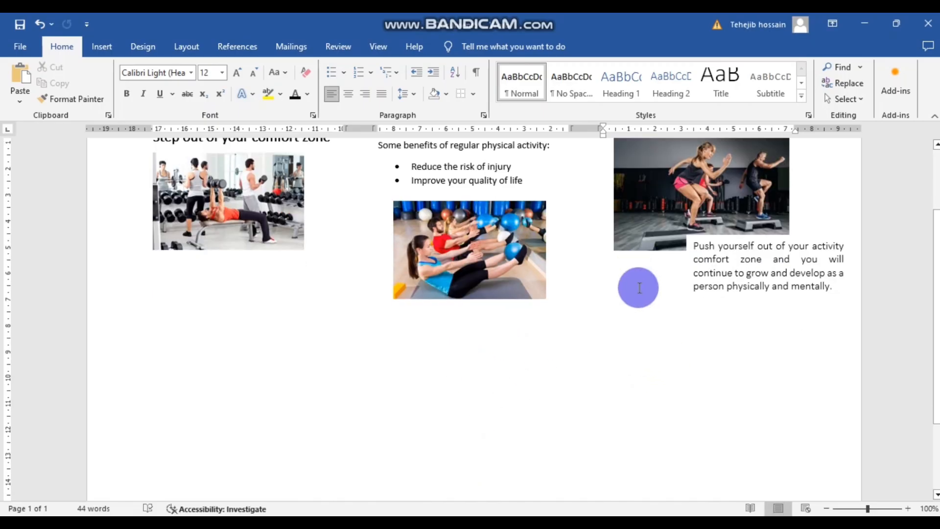
pyautogui.press('Return')
pyautogui.press('Return')
pyautogui.press('Return')
pyautogui.press('Return')
pyautogui.press('Return')
pyautogui.press('Return')
pyautogui.press('Return')
pyautogui.press('Return')
pyautogui.press('Return')
pyautogui.press('Return')
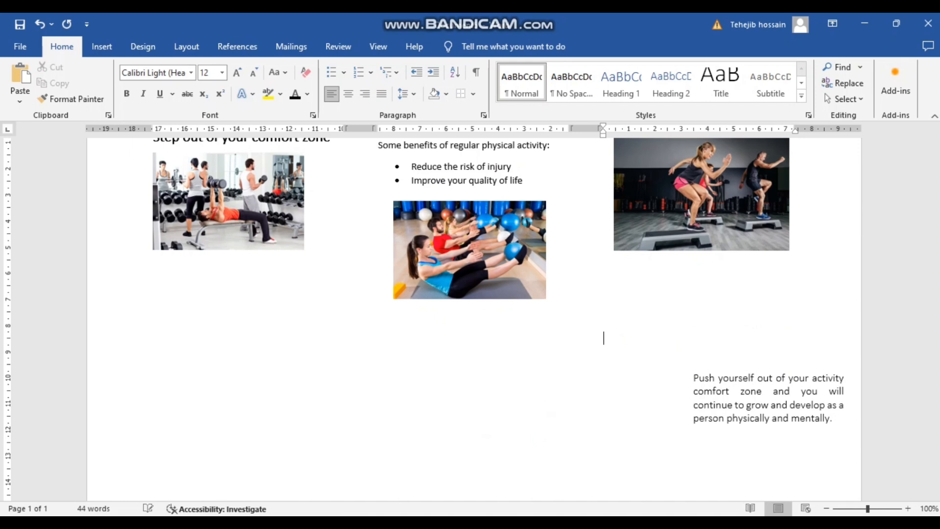
# - Move the Push yourself text box up beside the step-class photo and continue onto page 2
pyautogui.click(720, 380)
pyautogui.moveTo(728, 369); pyautogui.dragTo(724, 230)
pyautogui.click(653, 369)
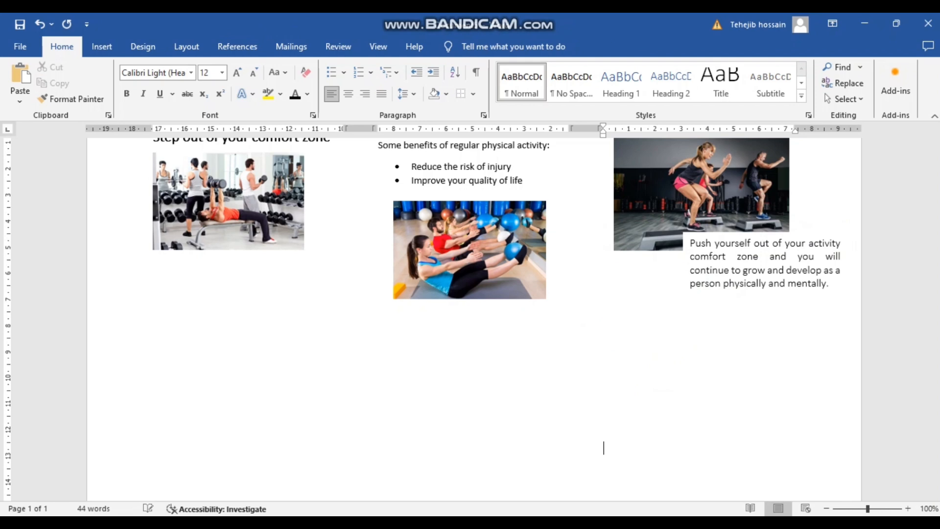
pyautogui.press('Return')
pyautogui.press('Return')
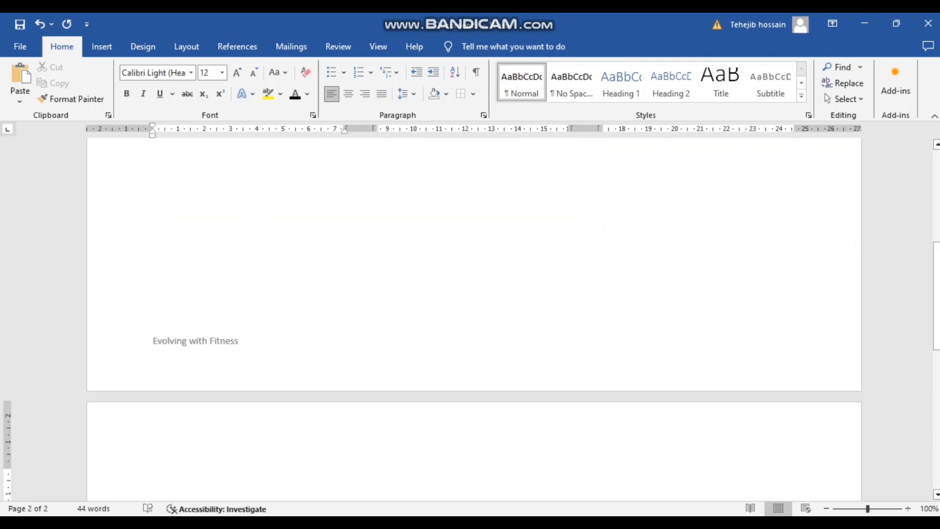
pyautogui.scroll(-14, 633, 321)
pyautogui.scroll(3, 634, 321)
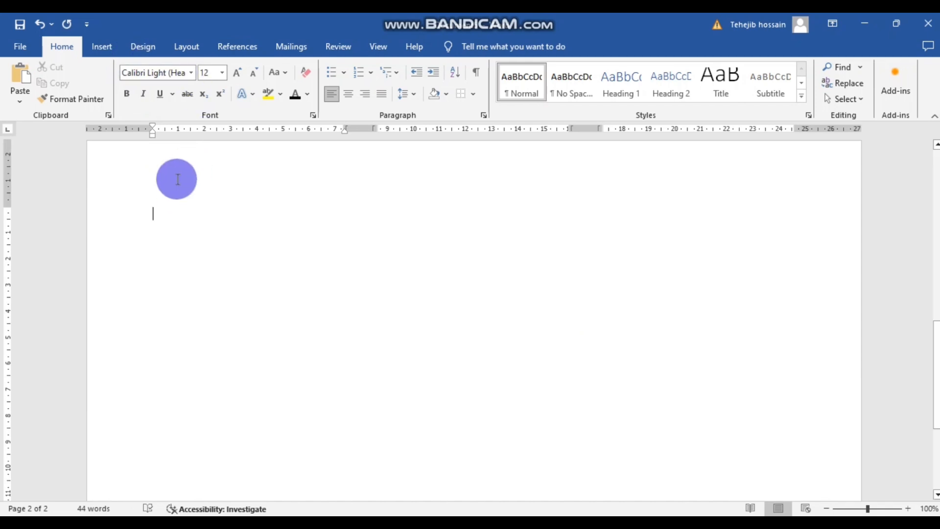
pyautogui.click(185, 49)
pyautogui.click(132, 86)
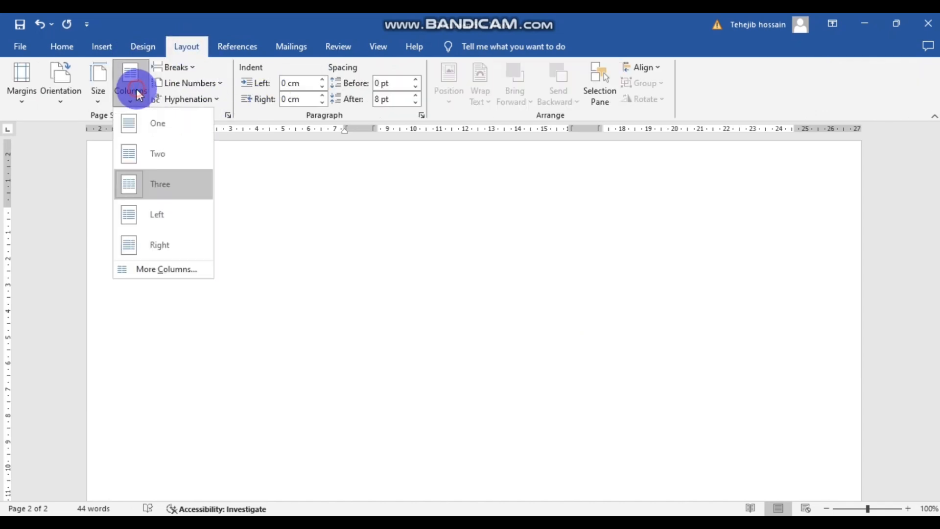
pyautogui.click(550, 255)
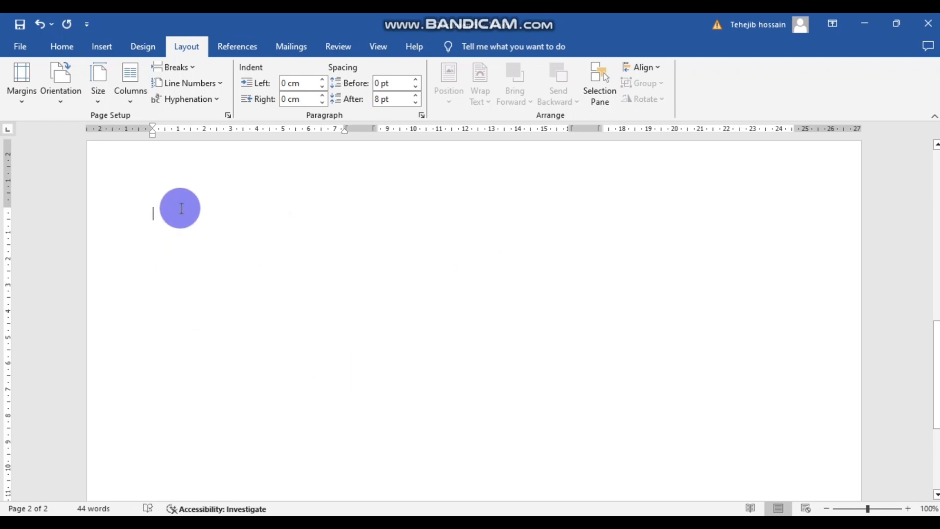
# - Insert the CONTACT ICON picture from this device onto page 2 and shrink it
pyautogui.click(96, 47)
pyautogui.click(157, 76)
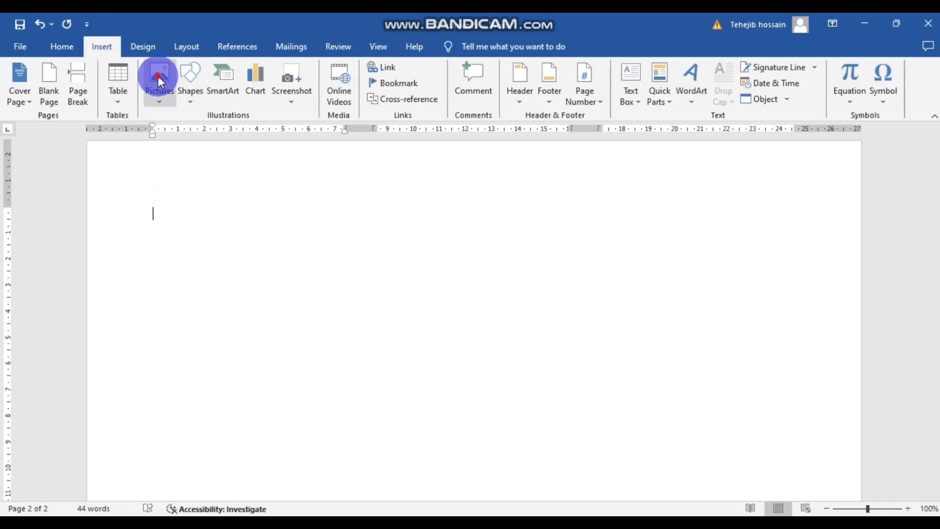
pyautogui.click(181, 136)
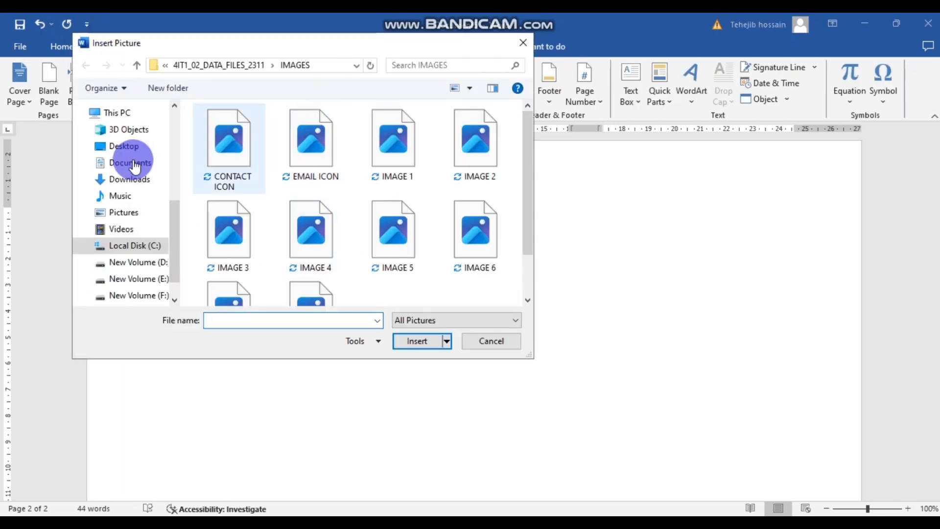
pyautogui.click(224, 158)
pyautogui.click(410, 341)
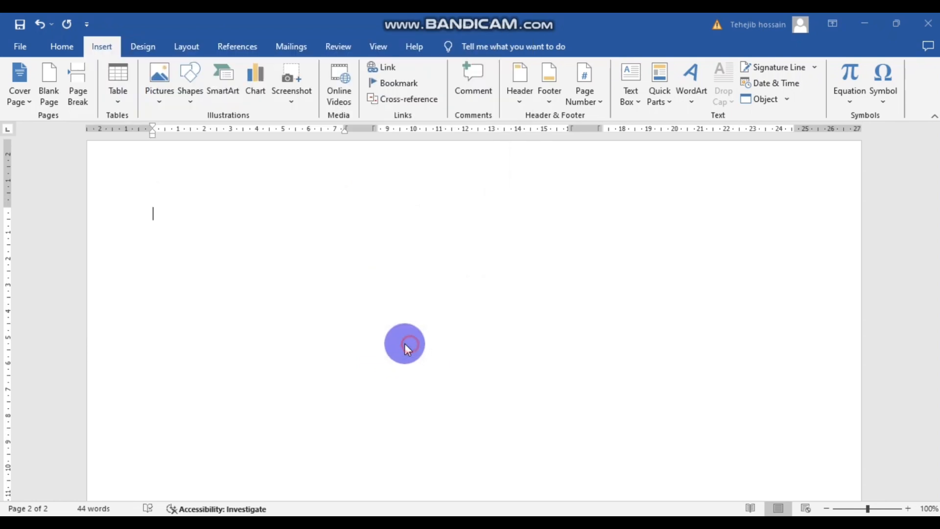
pyautogui.moveTo(219, 272); pyautogui.dragTo(178, 229)
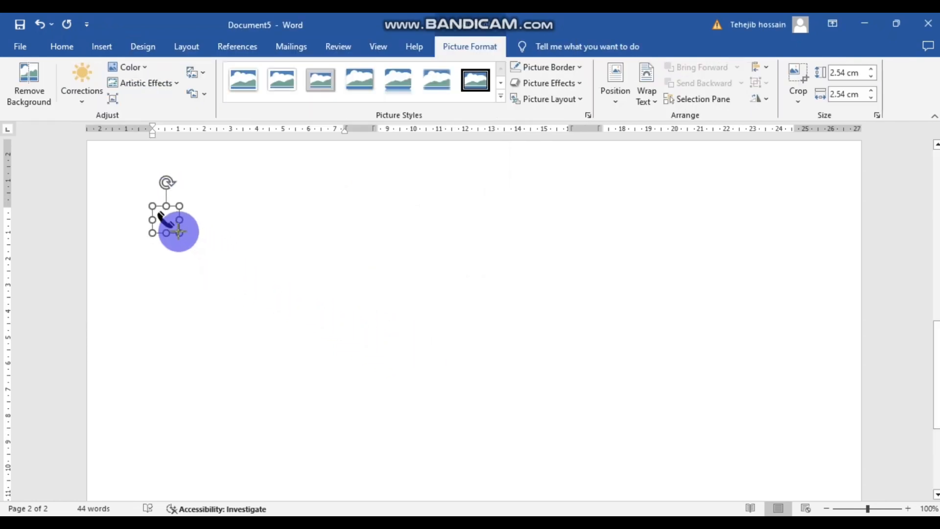
pyautogui.click(214, 251)
# - Insert the EMAIL ICON picture below the phone icon and shrink it
pyautogui.click(105, 48)
pyautogui.click(159, 80)
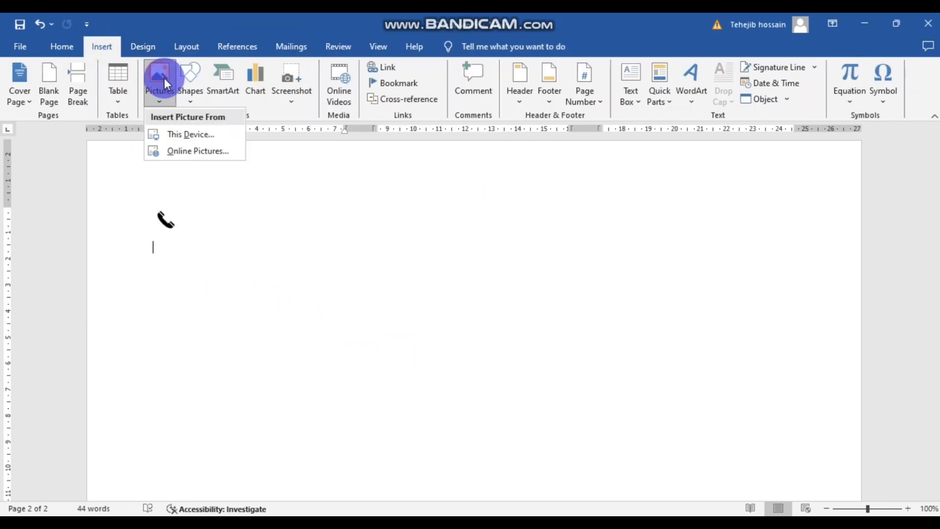
pyautogui.click(200, 132)
pyautogui.click(315, 157)
pyautogui.click(399, 339)
pyautogui.moveTo(221, 308); pyautogui.dragTo(179, 264)
pyautogui.click(220, 269)
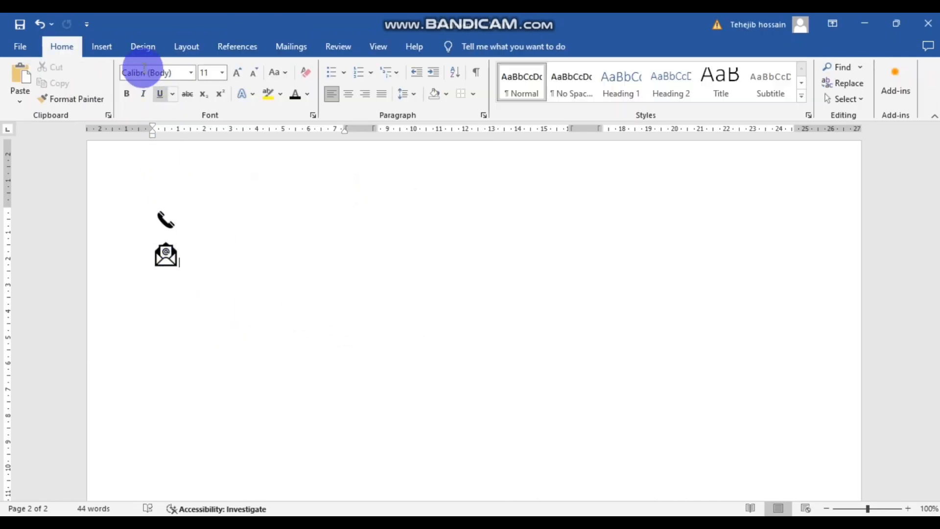
# - Insert the LOCATION ICON, set it to wrap with text, shrink it and place it below the email icon
pyautogui.click(103, 48)
pyautogui.click(163, 74)
pyautogui.click(209, 130)
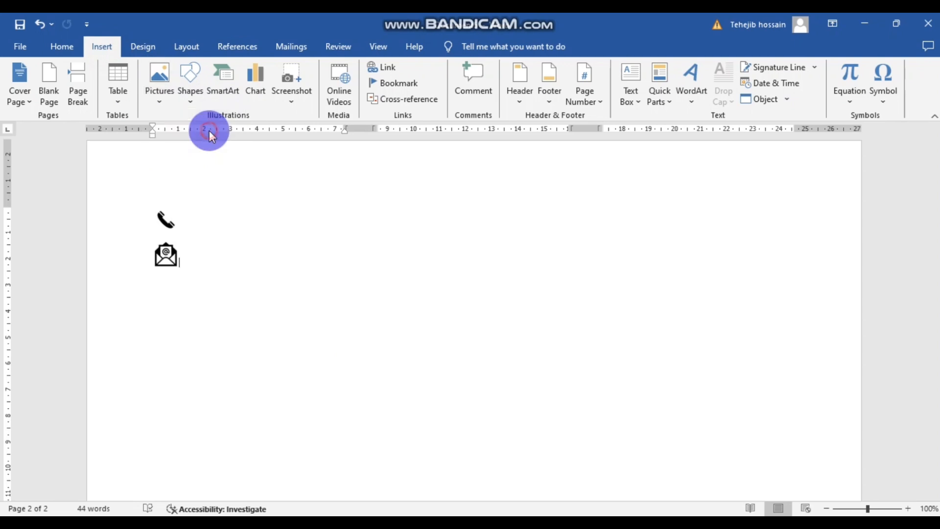
pyautogui.scroll(-2, 385, 248)
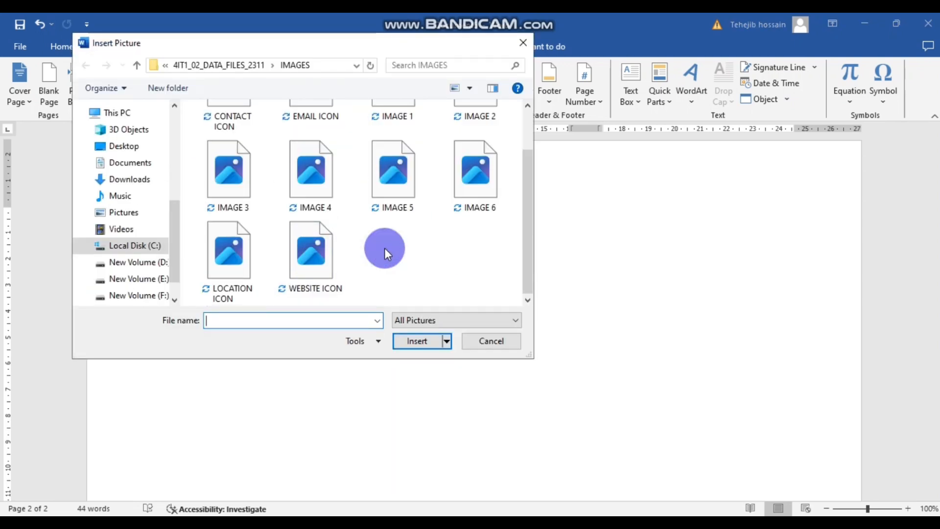
pyautogui.click(228, 260)
pyautogui.click(415, 341)
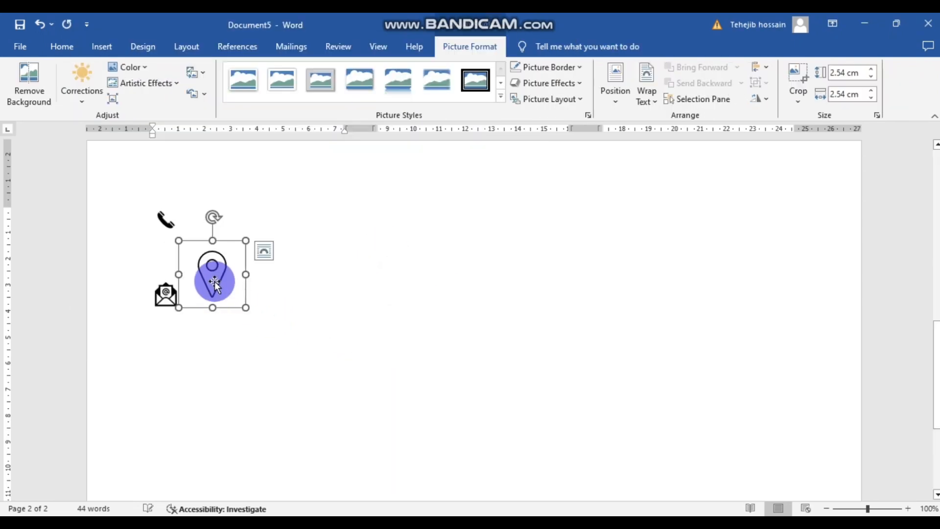
pyautogui.click(263, 253)
pyautogui.click(336, 353)
pyautogui.click(353, 302)
pyautogui.click(198, 284)
pyautogui.moveTo(243, 310); pyautogui.dragTo(264, 279)
pyautogui.click(231, 269)
pyautogui.moveTo(204, 264); pyautogui.dragTo(172, 294)
pyautogui.click(154, 302)
# - Insert the WEBSITE ICON laptop picture from this device onto page 2
pyautogui.click(102, 46)
pyautogui.click(160, 80)
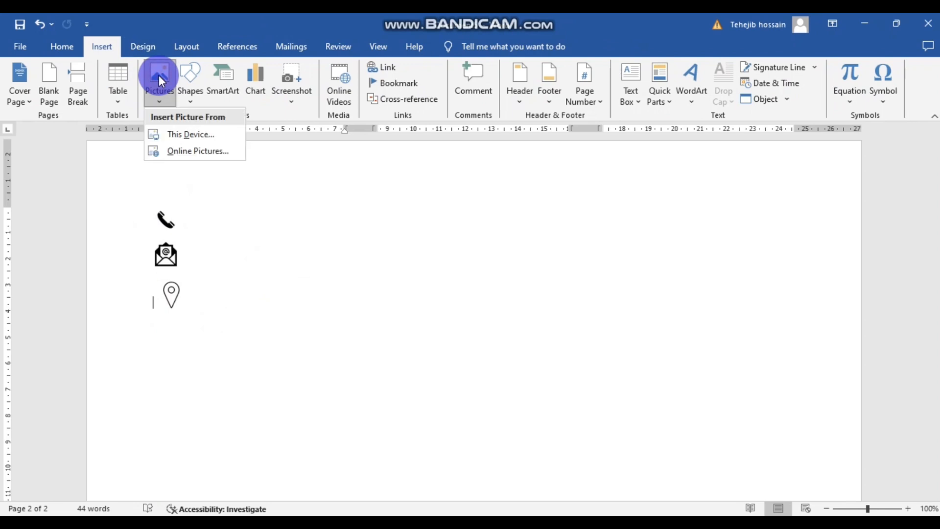
pyautogui.click(207, 151)
pyautogui.click(701, 122)
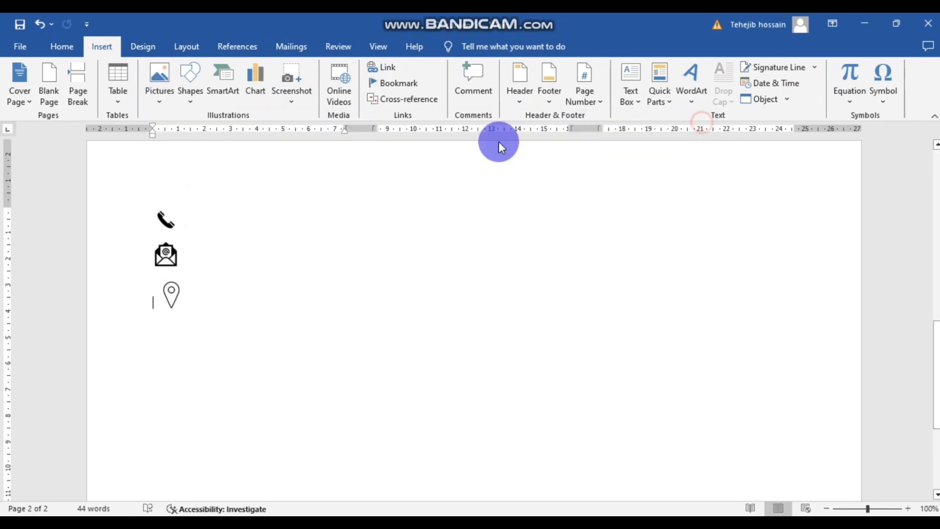
pyautogui.click(158, 81)
pyautogui.click(193, 133)
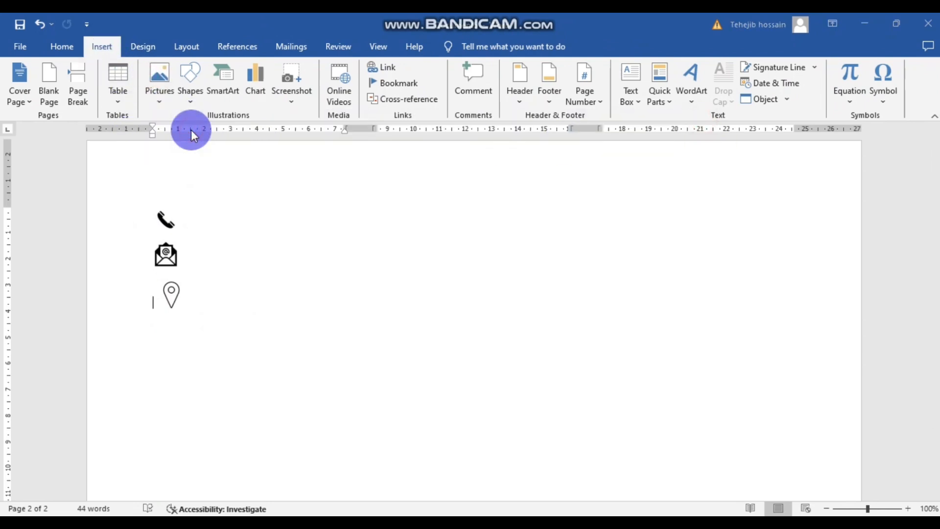
pyautogui.scroll(-2, 324, 255)
pyautogui.click(311, 255)
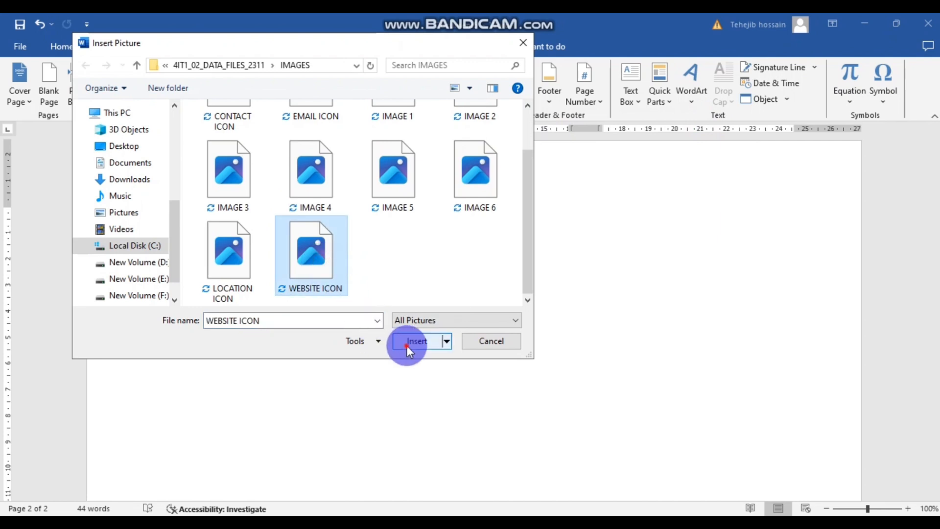
pyautogui.click(409, 349)
pyautogui.click(271, 306)
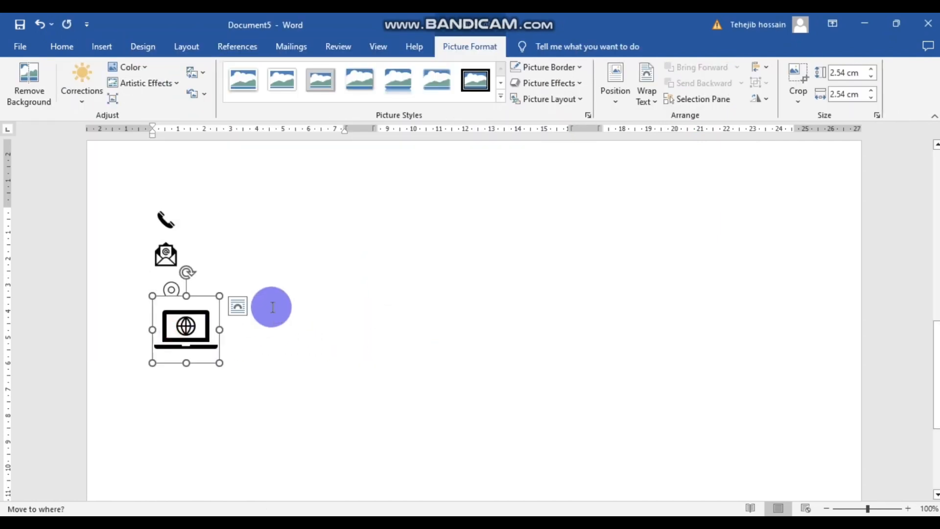
pyautogui.click(275, 344)
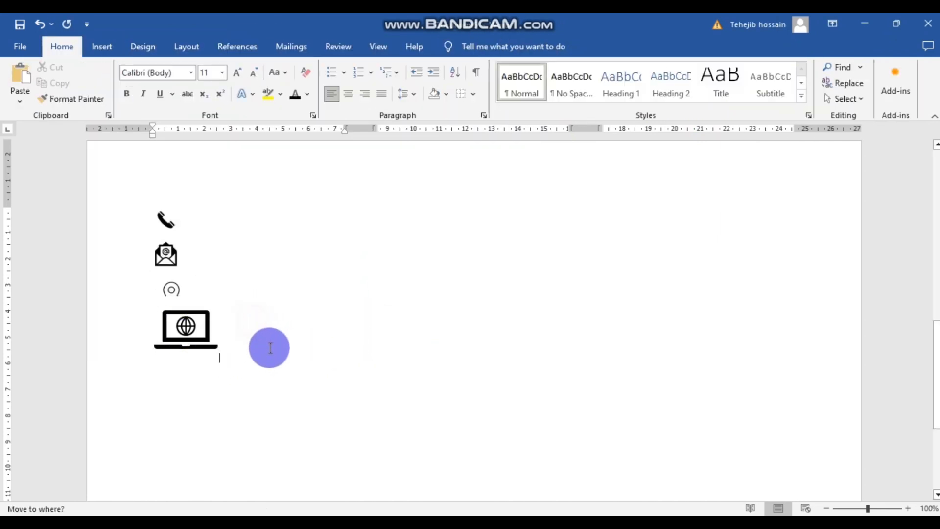
# - Shrink the laptop icon, let it float over text, and move it right
pyautogui.scroll(-1, 201, 321)
pyautogui.click(197, 309)
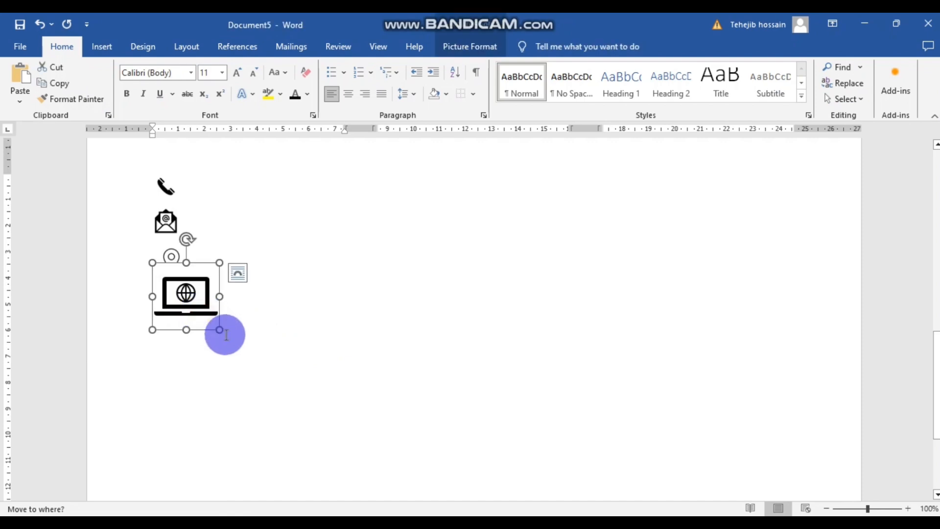
pyautogui.moveTo(219, 330); pyautogui.dragTo(194, 306)
pyautogui.click(269, 318)
pyautogui.click(245, 276)
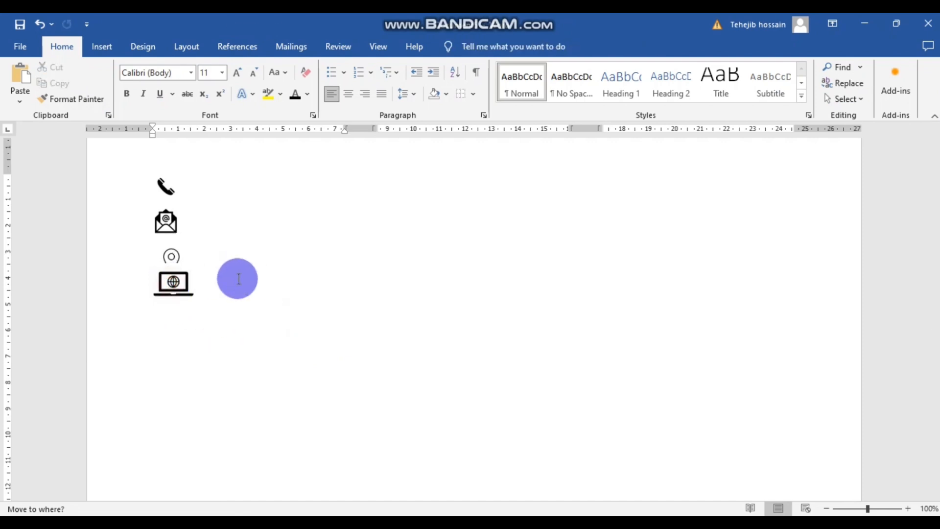
pyautogui.click(172, 283)
pyautogui.click(207, 277)
pyautogui.click(292, 408)
pyautogui.click(392, 405)
pyautogui.moveTo(179, 279); pyautogui.dragTo(266, 302)
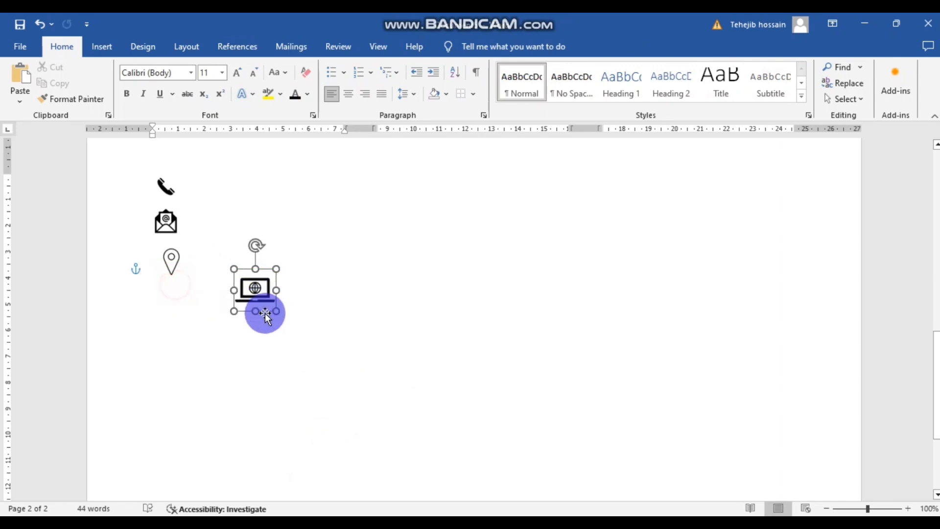
# - Set the laptop icon to Behind Text with a fixed page position and move it under the pin
pyautogui.click(253, 290)
pyautogui.rightClick(255, 291)
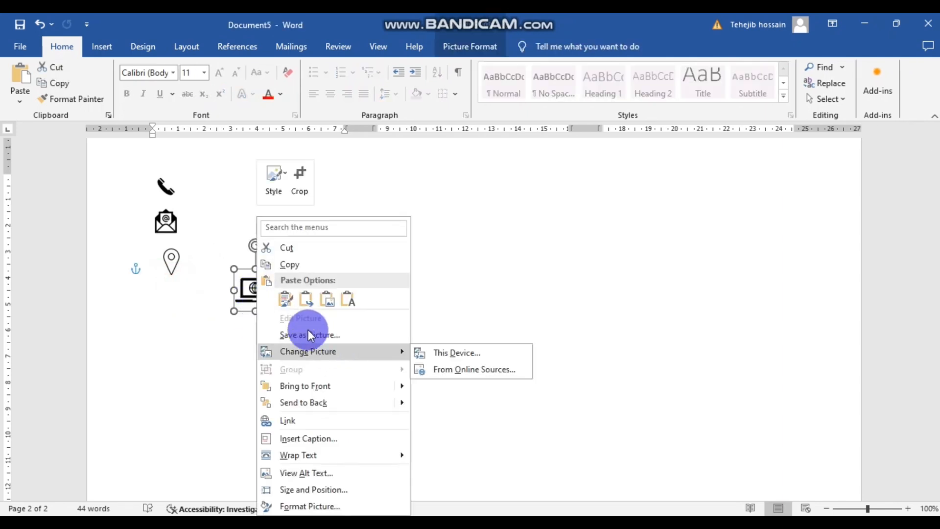
pyautogui.click(221, 310)
pyautogui.click(294, 280)
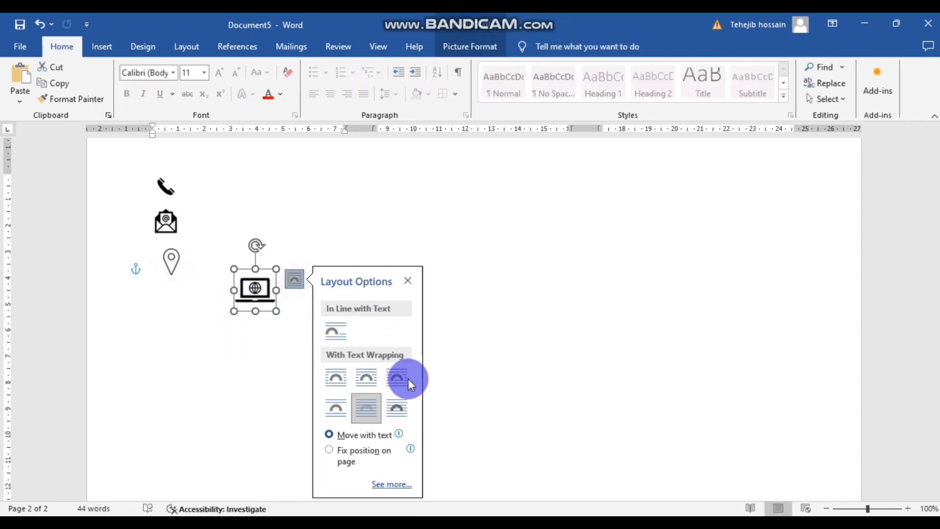
pyautogui.click(399, 409)
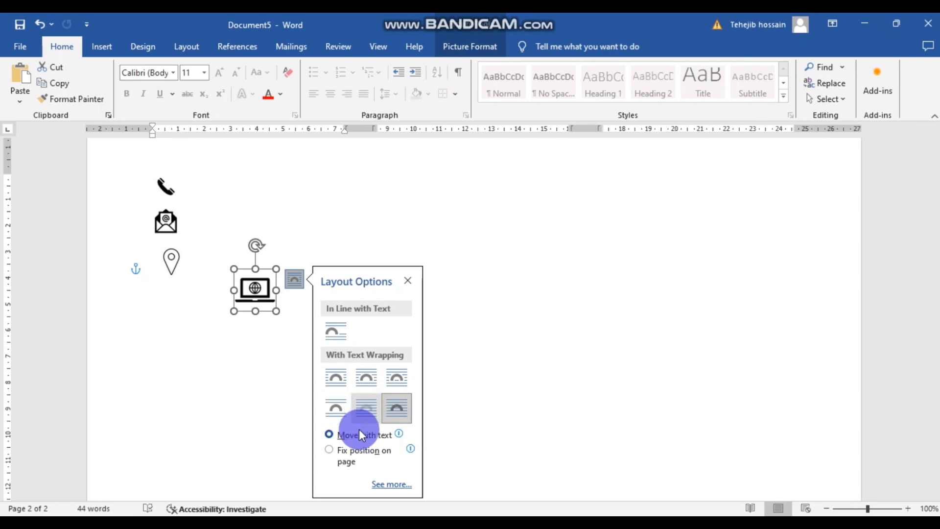
pyautogui.click(364, 408)
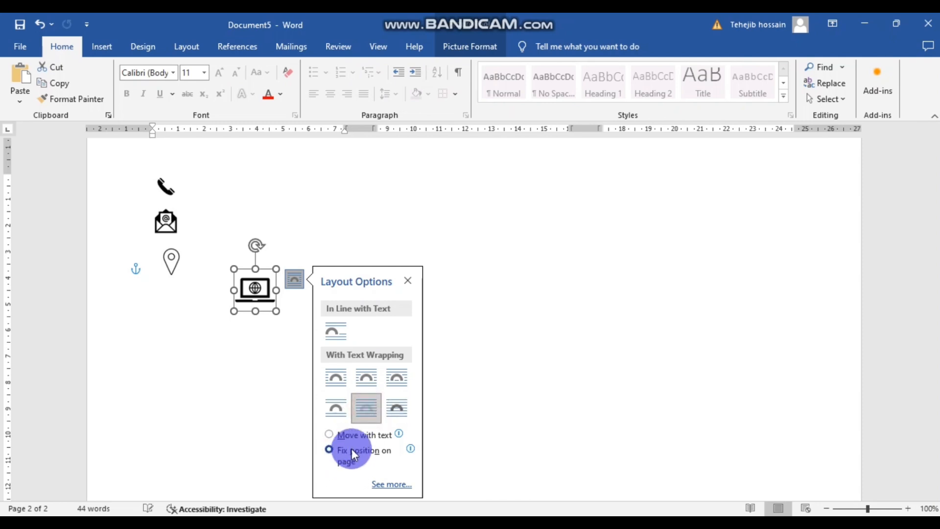
pyautogui.click(293, 311)
pyautogui.click(256, 290)
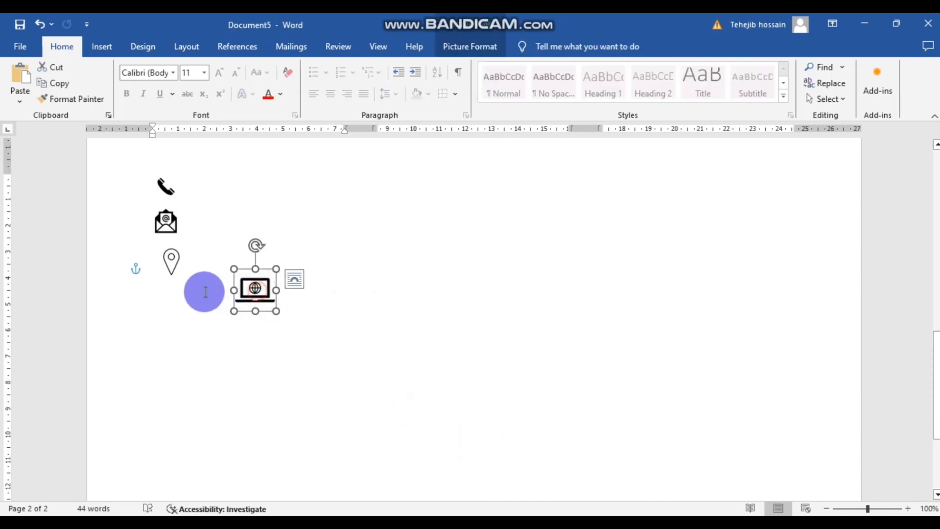
pyautogui.click(254, 288)
pyautogui.moveTo(250, 283); pyautogui.dragTo(168, 292)
pyautogui.click(214, 292)
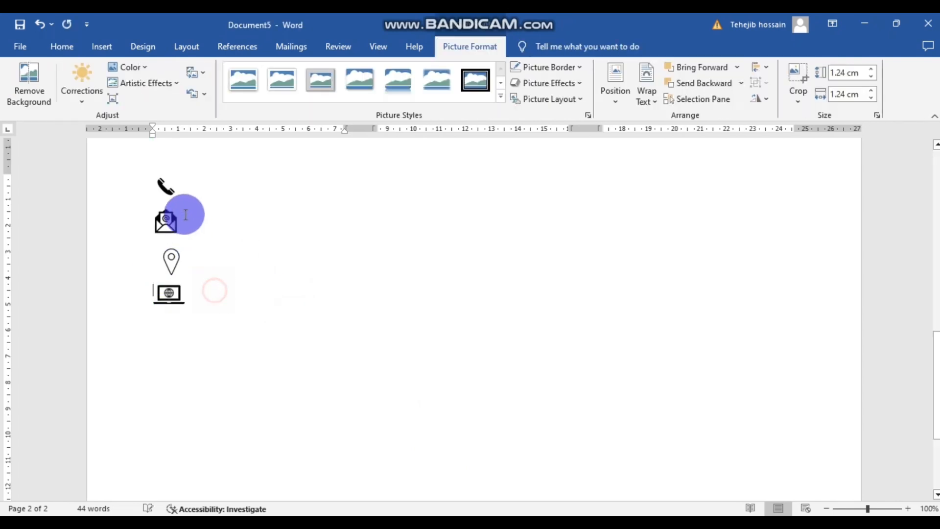
# - Put the phone icon behind text and move it left above the envelope
pyautogui.click(168, 187)
pyautogui.scroll(-1, 194, 183)
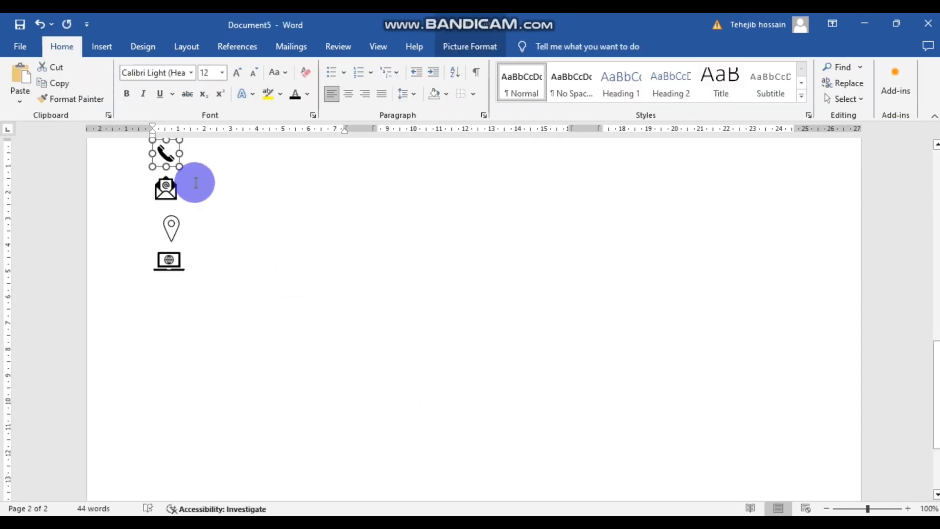
pyautogui.scroll(2, 180, 220)
pyautogui.click(198, 215)
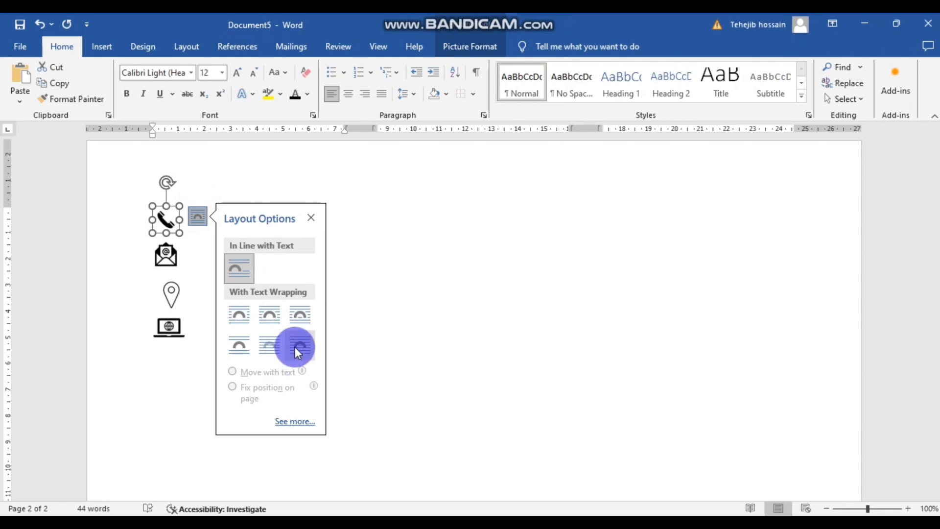
pyautogui.click(268, 344)
pyautogui.click(376, 374)
pyautogui.moveTo(168, 220)
pyautogui.mouseDown()
pyautogui.moveTo(177, 214)
pyautogui.moveTo(164, 216)
pyautogui.mouseUp()
# - Fix the envelope icon's page position and place it between the phone and location pin
pyautogui.click(164, 245)
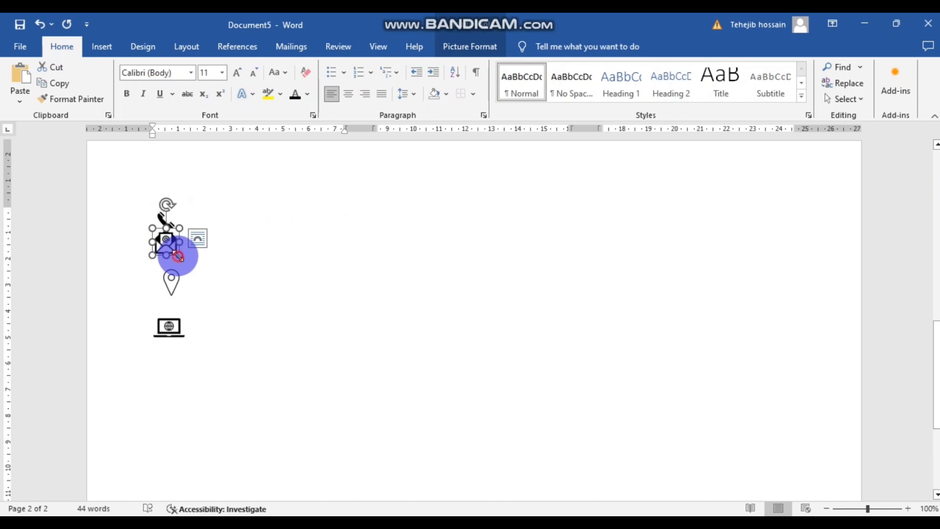
pyautogui.click(198, 260)
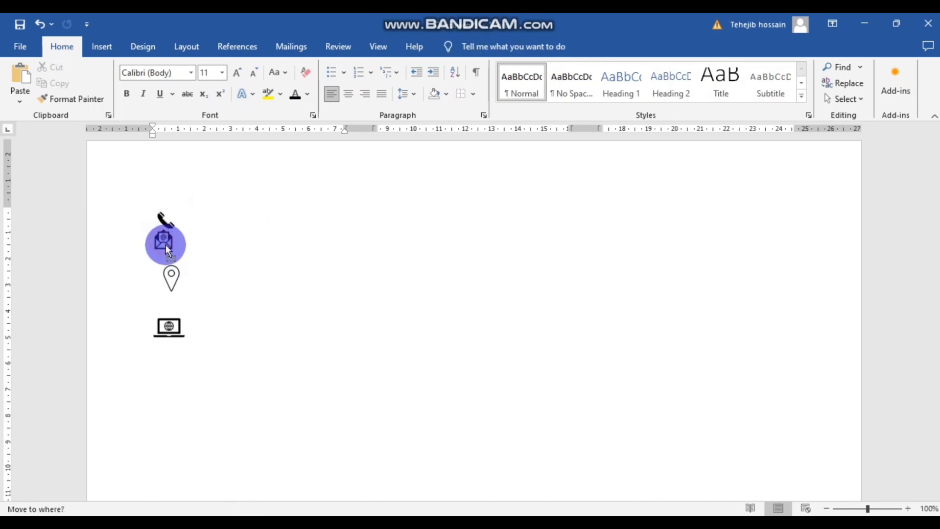
pyautogui.click(165, 243)
pyautogui.click(188, 239)
pyautogui.click(231, 409)
pyautogui.click(405, 369)
pyautogui.click(154, 237)
pyautogui.moveTo(178, 271); pyautogui.dragTo(165, 289)
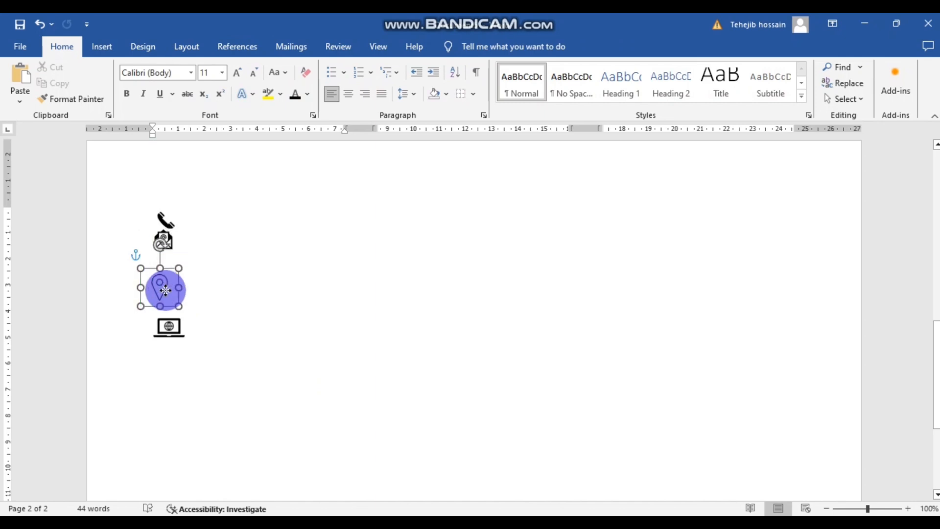
pyautogui.moveTo(165, 240)
pyautogui.mouseDown()
pyautogui.moveTo(166, 260)
pyautogui.moveTo(164, 232)
pyautogui.moveTo(168, 252)
pyautogui.moveTo(184, 252)
pyautogui.moveTo(166, 248)
pyautogui.mouseUp()
pyautogui.click(201, 260)
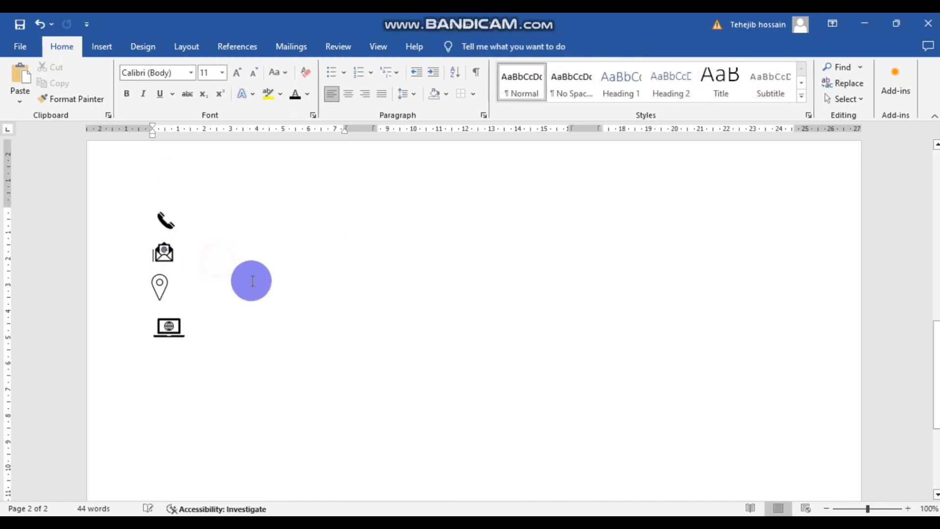
# - Nudge the location pin icon right into line with the column
pyautogui.click(163, 257)
pyautogui.click(201, 287)
pyautogui.click(163, 298)
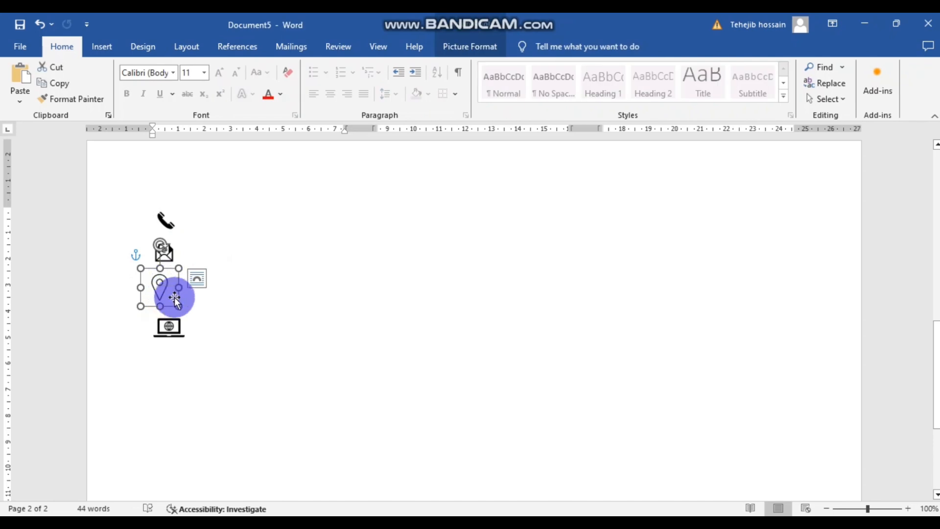
pyautogui.click(226, 304)
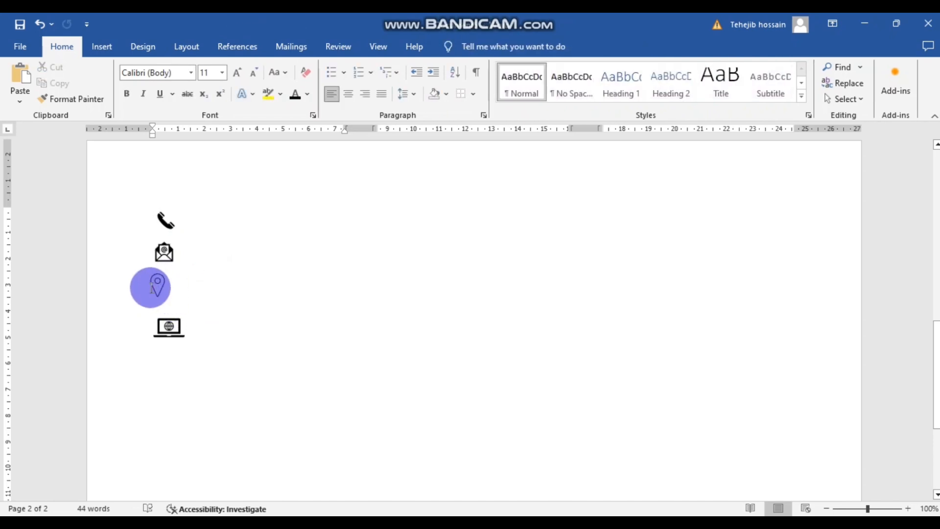
pyautogui.click(168, 296)
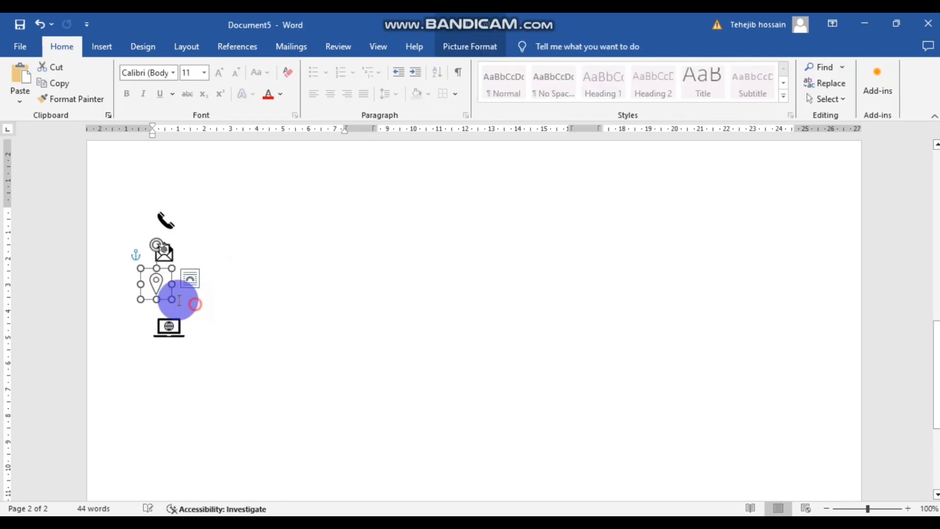
pyautogui.click(195, 302)
pyautogui.click(165, 287)
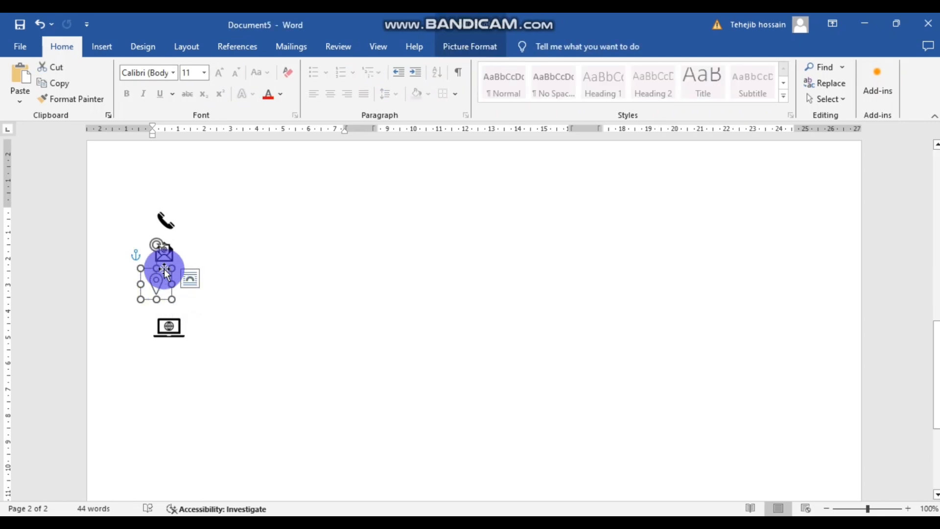
pyautogui.moveTo(165, 275); pyautogui.dragTo(174, 277)
pyautogui.click(211, 306)
# - Move the laptop icon up and left into the vertical icon column
pyautogui.moveTo(169, 325)
pyautogui.mouseDown()
pyautogui.moveTo(153, 320)
pyautogui.moveTo(168, 319)
pyautogui.mouseUp()
pyautogui.click(253, 327)
pyautogui.scroll(1, 205, 272)
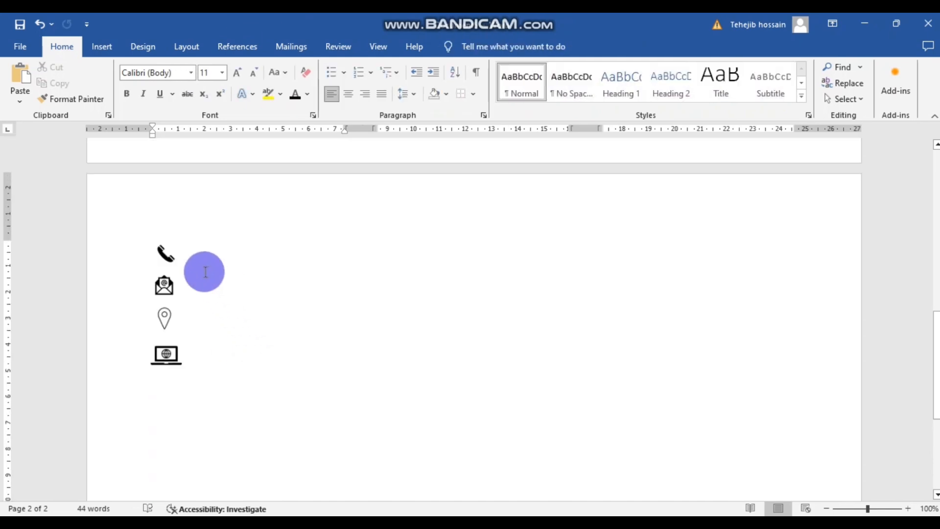
pyautogui.click(180, 257)
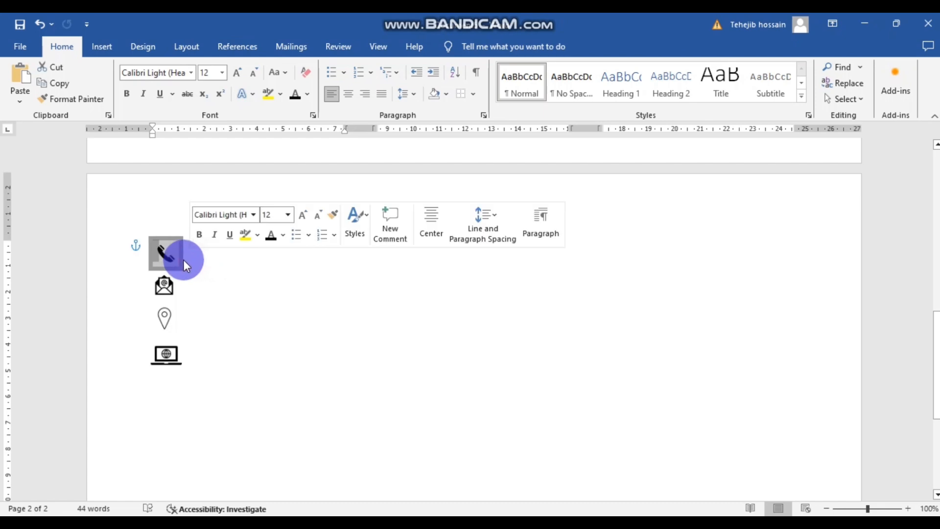
pyautogui.click(206, 262)
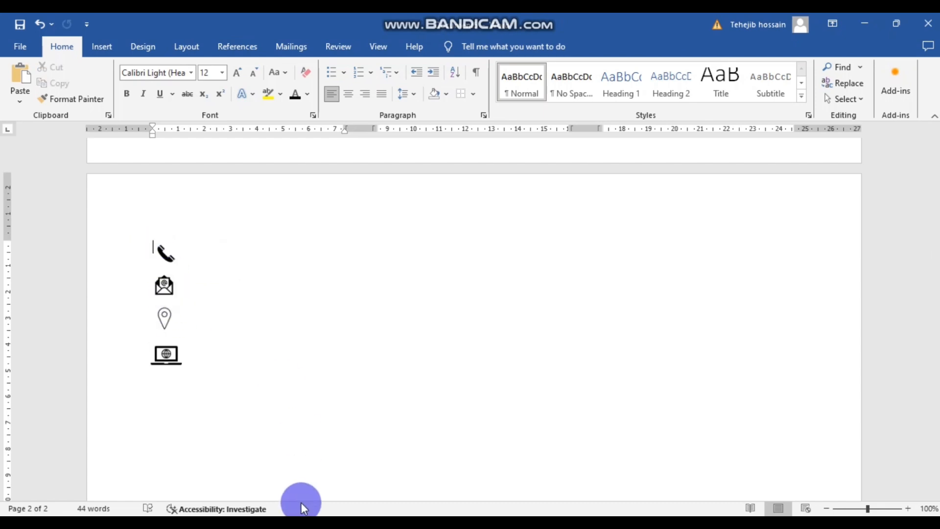
pyautogui.click(421, 521)
# - Copy the contact phone number from LEAFLET CONTENT and paste it beside the phone icon
pyautogui.click(348, 459)
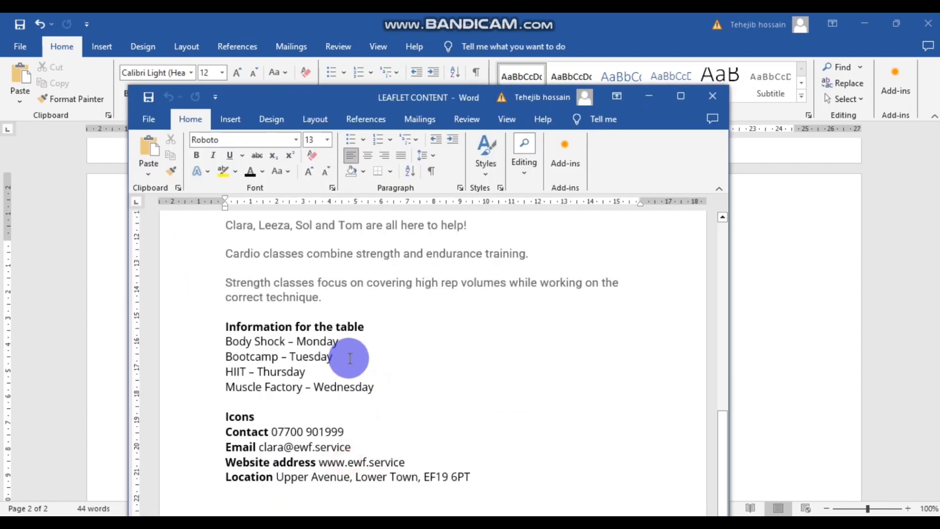
pyautogui.moveTo(364, 423); pyautogui.dragTo(290, 431)
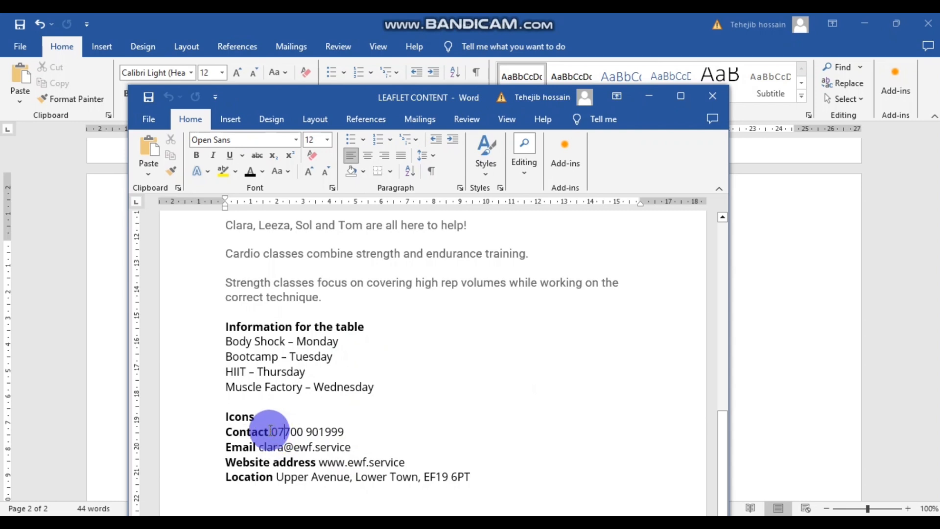
pyautogui.moveTo(225, 432); pyautogui.dragTo(338, 431)
pyautogui.click(332, 432)
pyautogui.moveTo(272, 432); pyautogui.dragTo(344, 430)
pyautogui.hotkey('ctrl', 'c')
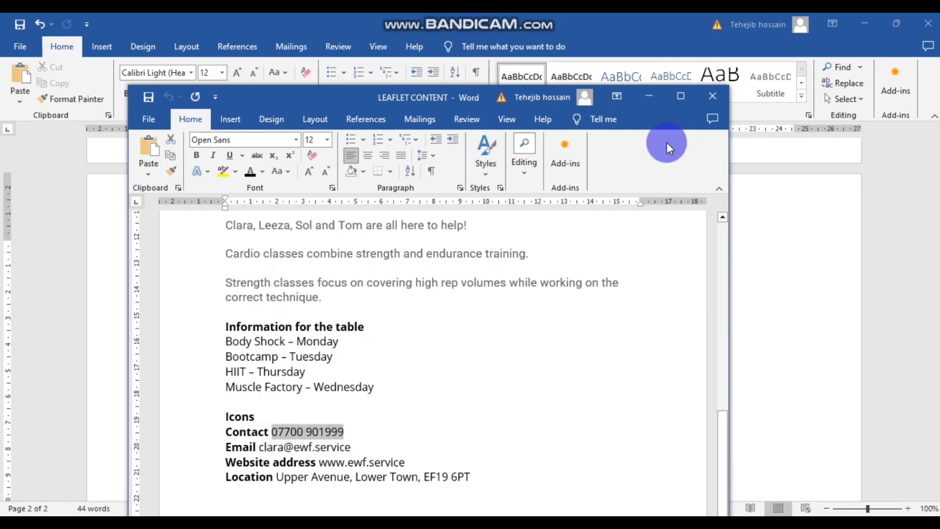
pyautogui.click(649, 96)
pyautogui.hotkey('ctrl', 'v')
pyautogui.click(151, 245)
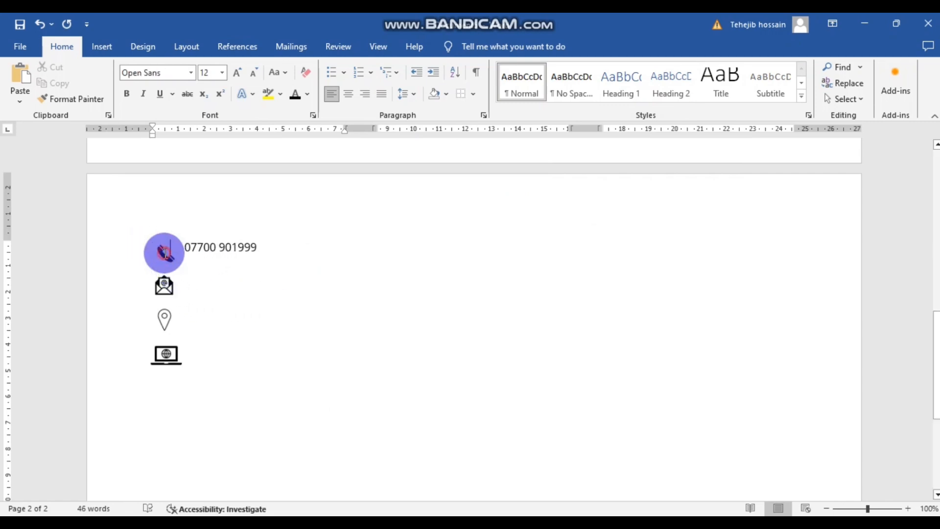
# - Shrink the phone icon slightly
pyautogui.click(182, 309)
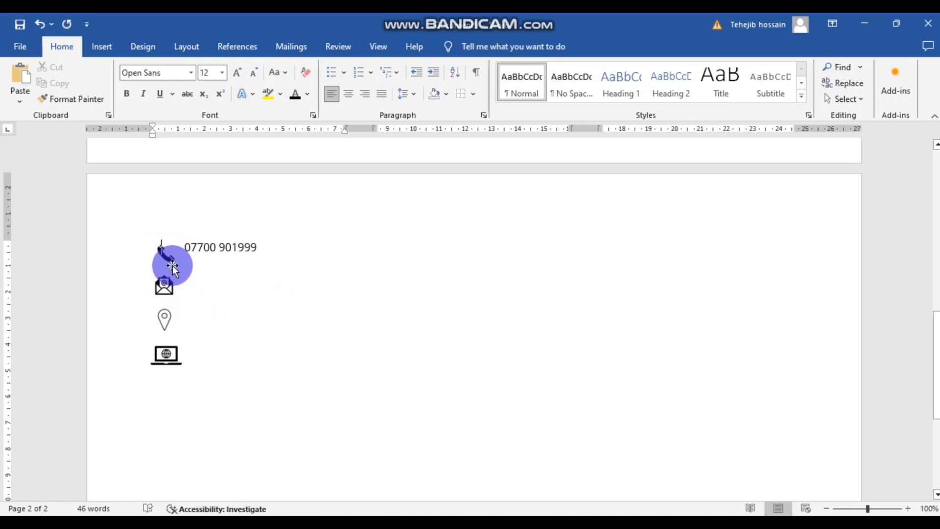
pyautogui.click(175, 264)
pyautogui.moveTo(181, 269); pyautogui.dragTo(175, 262)
pyautogui.click(196, 270)
# - Add a blank line in the icon list above the envelope
pyautogui.click(194, 258)
pyautogui.click(167, 248)
pyautogui.click(155, 230)
pyautogui.click(187, 254)
pyautogui.click(239, 288)
pyautogui.click(182, 246)
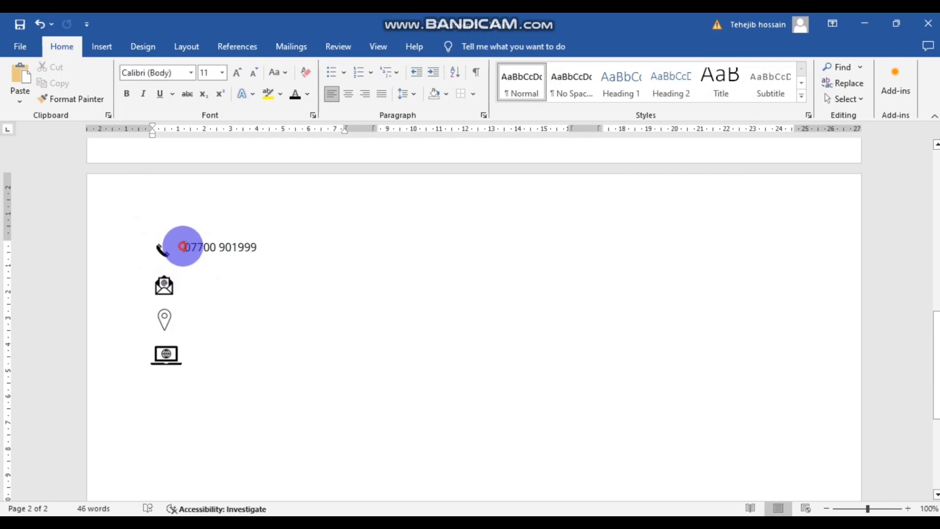
pyautogui.click(213, 302)
pyautogui.click(170, 286)
pyautogui.click(191, 308)
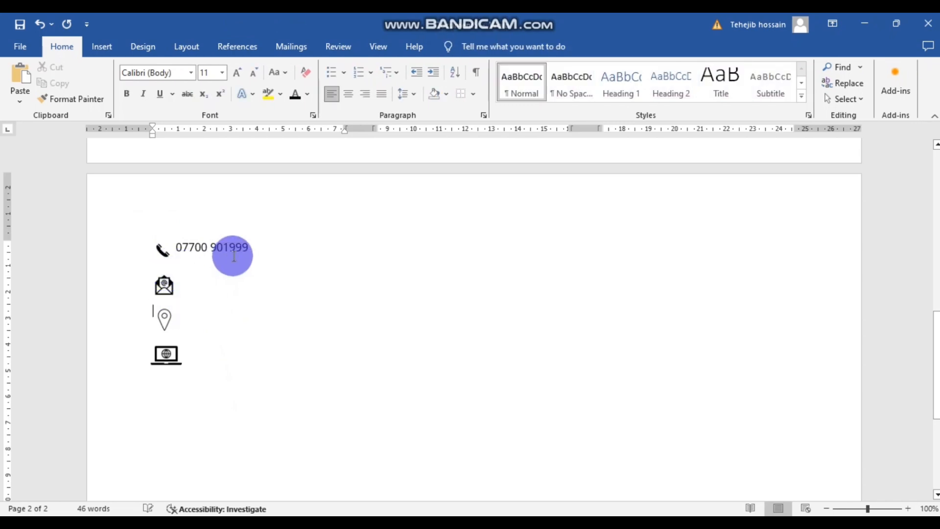
pyautogui.click(192, 271)
pyautogui.press('Return')
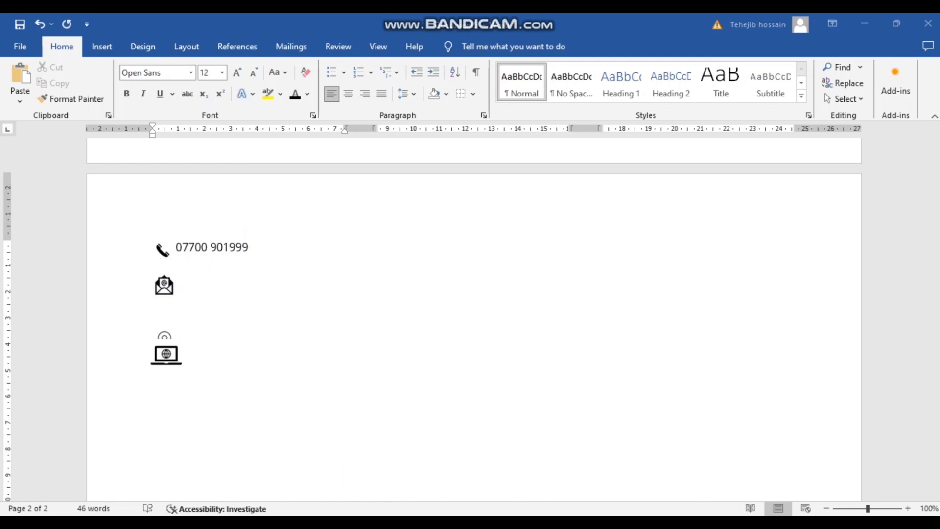
# - Copy the contact e-mail address from LEAFLET CONTENT and paste it below the phone number
pyautogui.moveTo(394, 522)
pyautogui.click(357, 468)
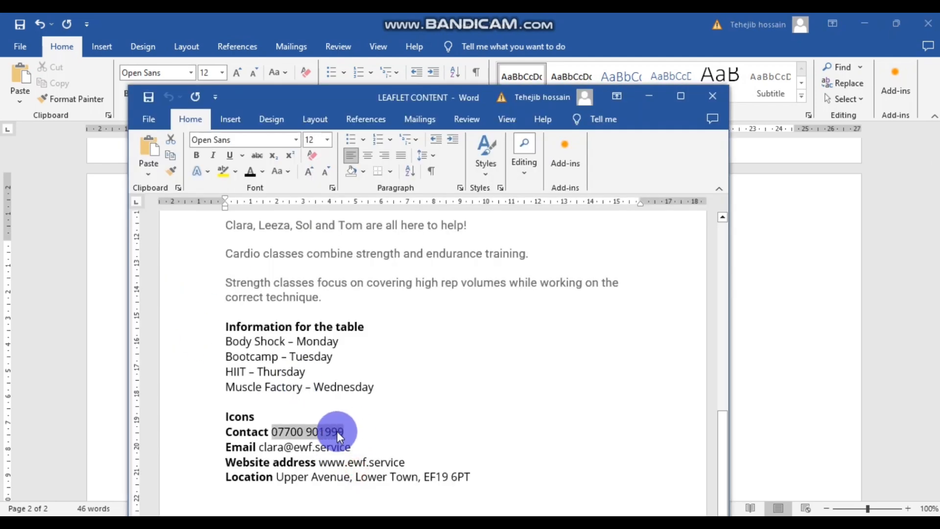
pyautogui.moveTo(353, 447); pyautogui.dragTo(266, 447)
pyautogui.hotkey('ctrl', 'c')
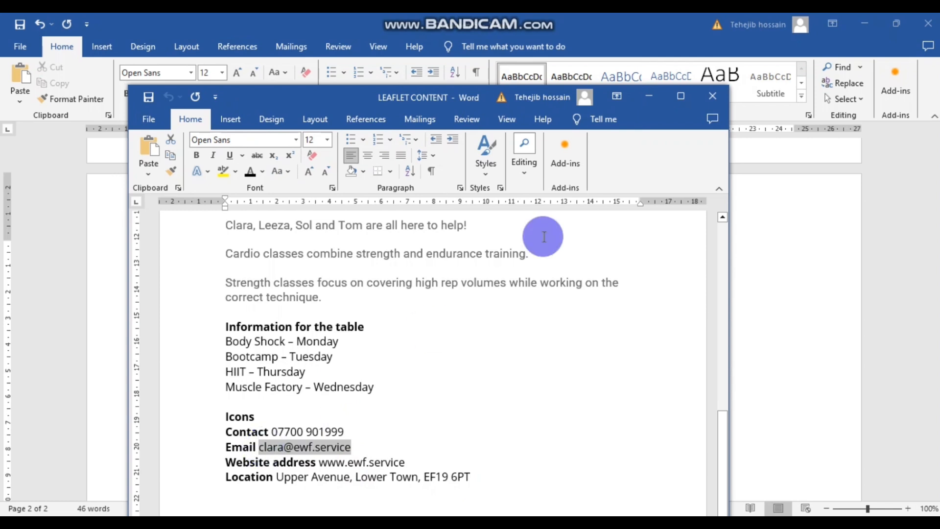
pyautogui.click(649, 96)
pyautogui.click(218, 271)
pyautogui.hotkey('ctrl', 'v')
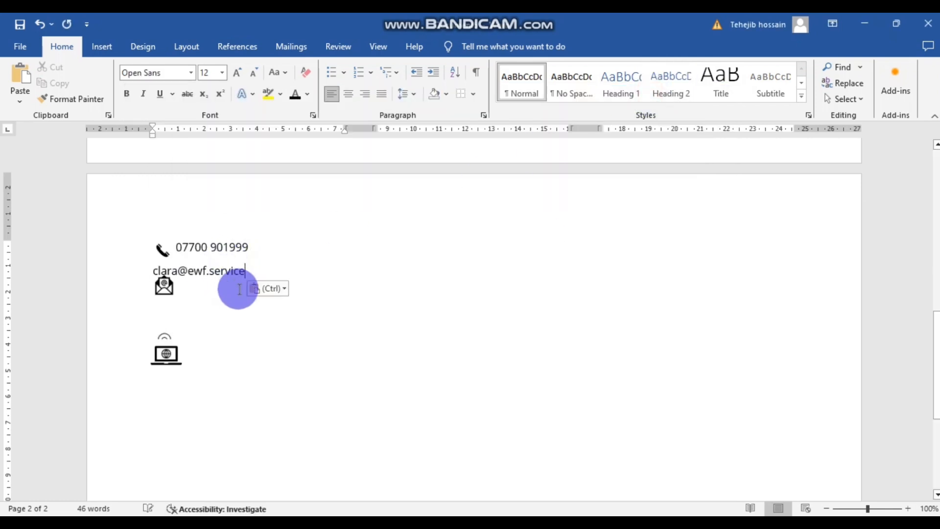
pyautogui.click(144, 268)
pyautogui.click(153, 290)
pyautogui.click(153, 268)
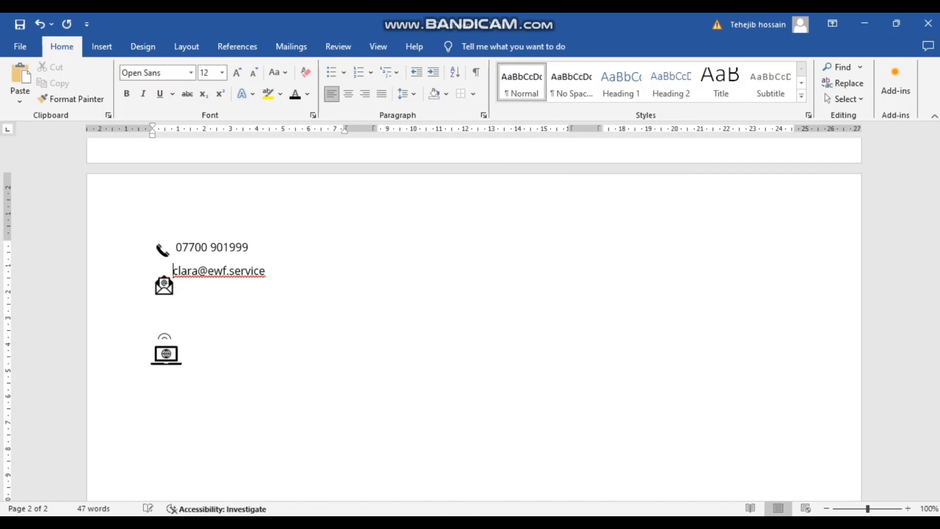
# - Move the envelope icon beside the e-mail, then move the location pin below and shrink it
pyautogui.moveTo(168, 290); pyautogui.dragTo(162, 272)
pyautogui.click(175, 272)
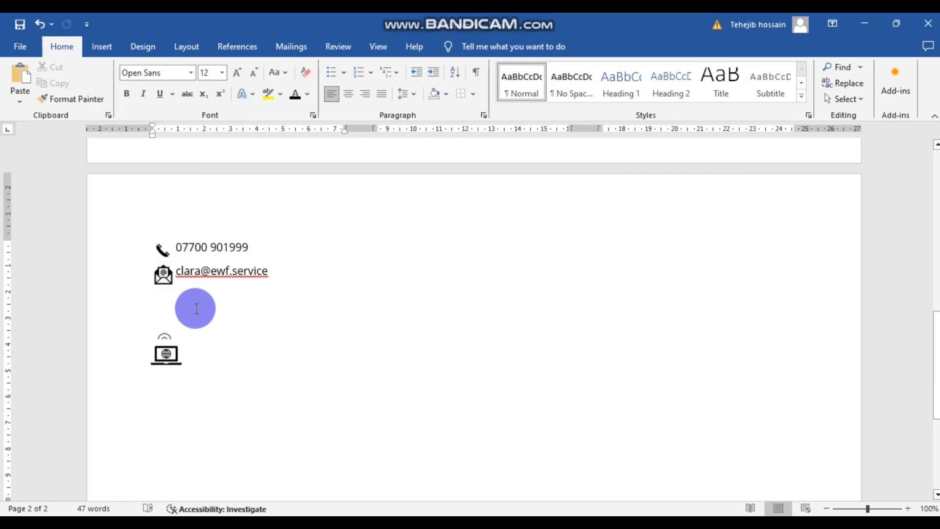
pyautogui.click(179, 294)
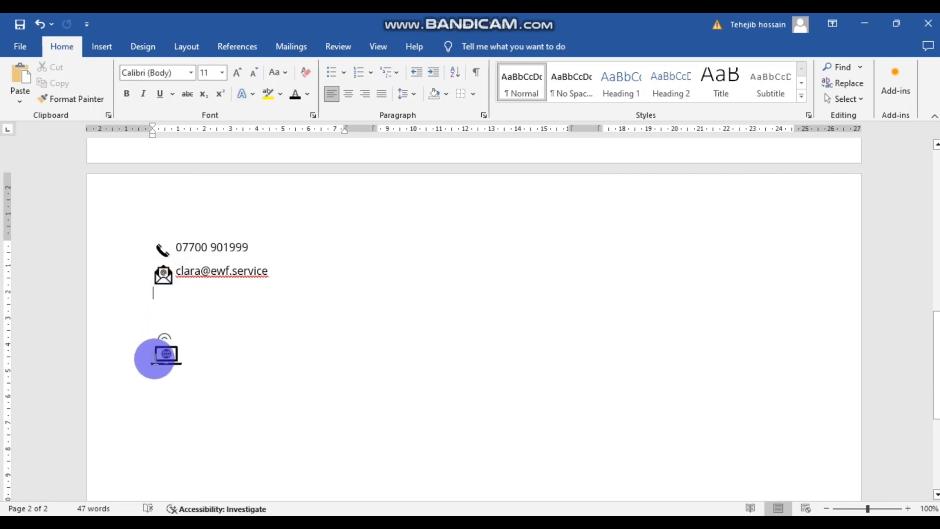
pyautogui.moveTo(166, 339); pyautogui.dragTo(151, 300)
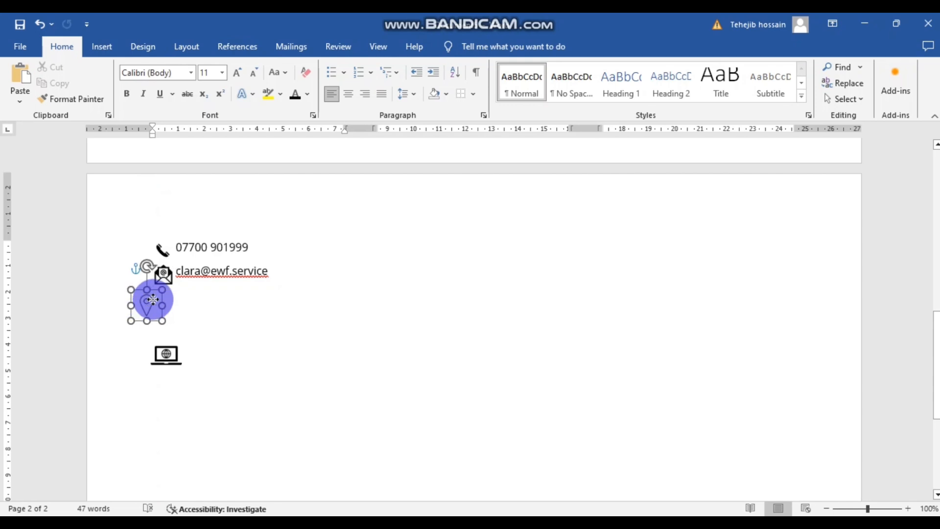
pyautogui.moveTo(178, 319); pyautogui.dragTo(168, 307)
pyautogui.click(238, 332)
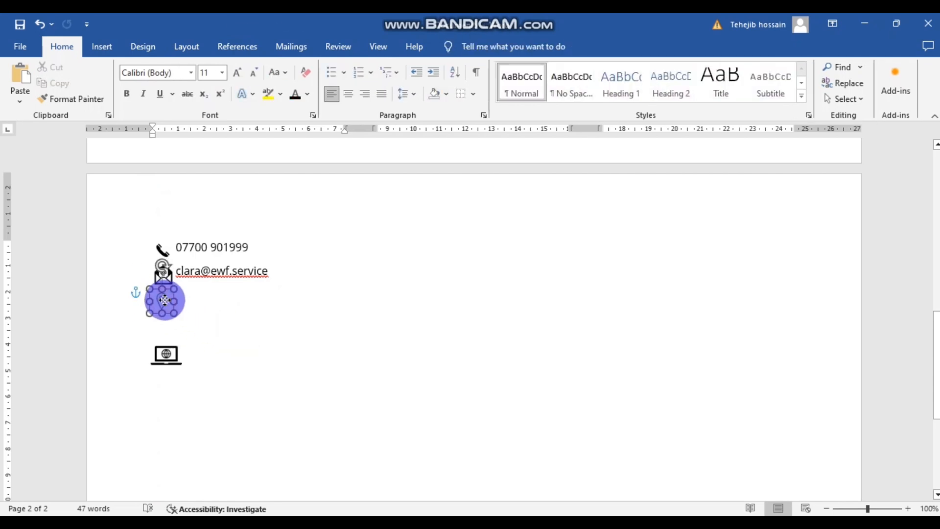
pyautogui.click(233, 325)
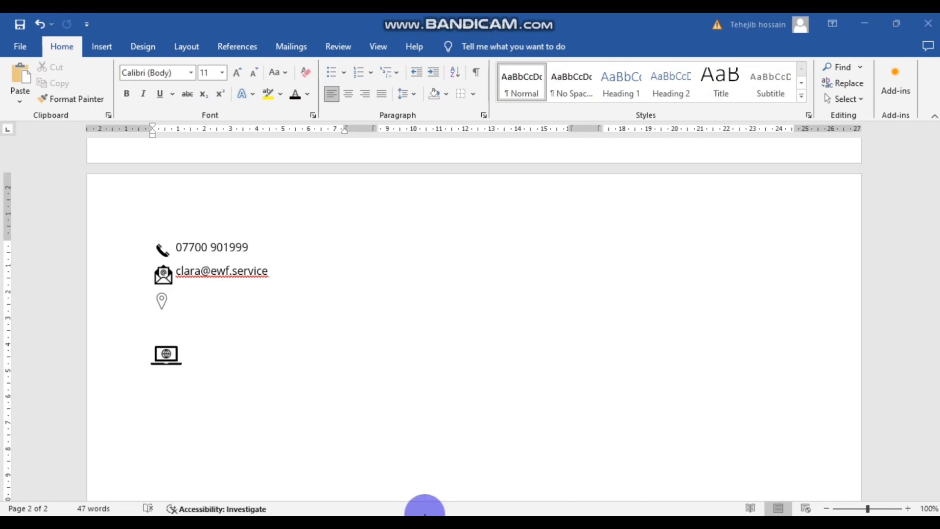
pyautogui.click(435, 474)
# - Copy the postal address from LEAFLET CONTENT and paste it beside the location pin
pyautogui.click(333, 470)
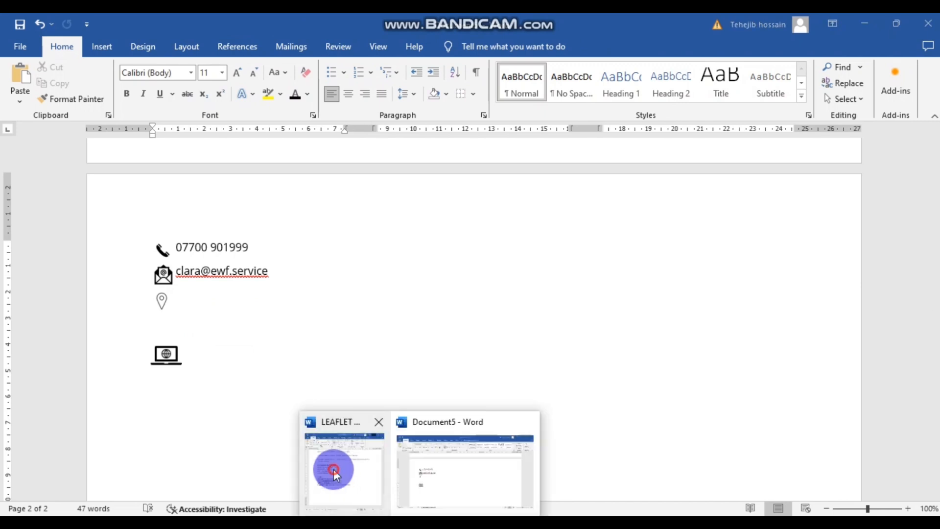
pyautogui.moveTo(479, 476); pyautogui.dragTo(277, 476)
pyautogui.hotkey('ctrl', 'c')
pyautogui.click(599, 141)
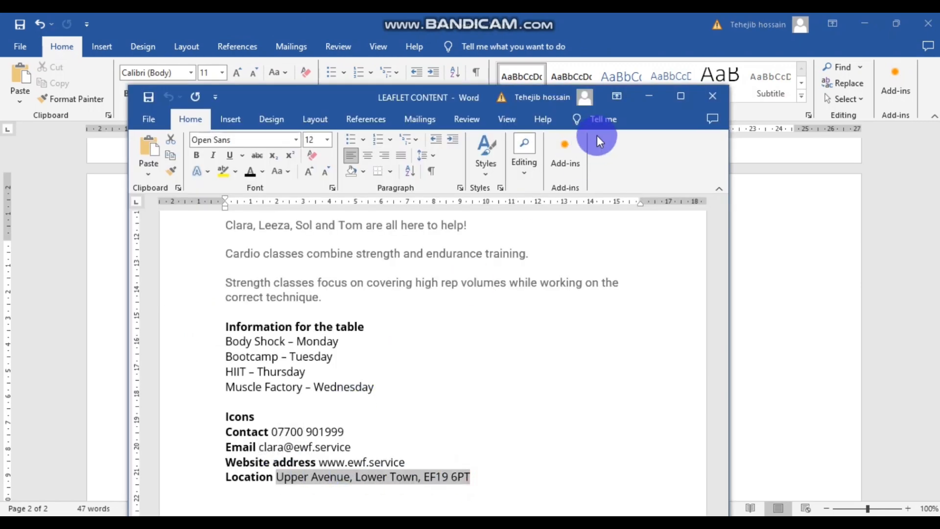
pyautogui.click(640, 96)
pyautogui.click(180, 296)
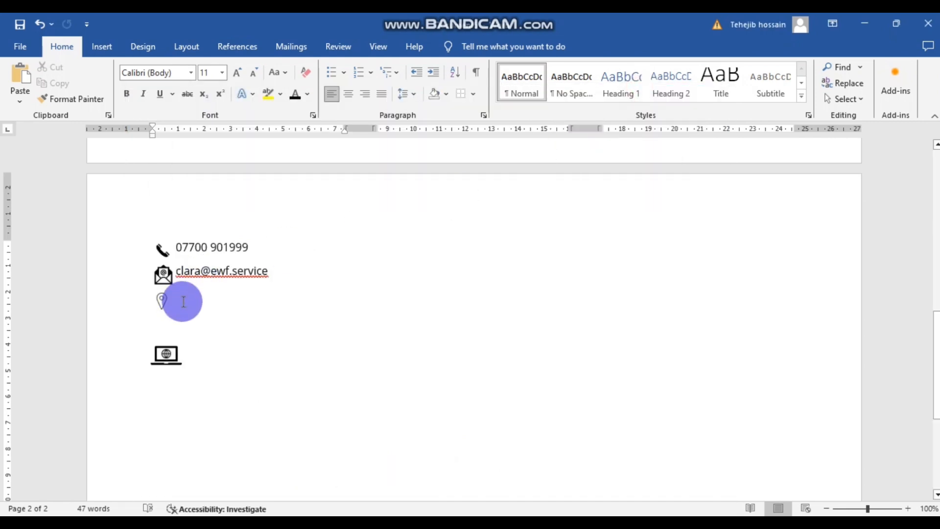
pyautogui.hotkey('ctrl', 'v')
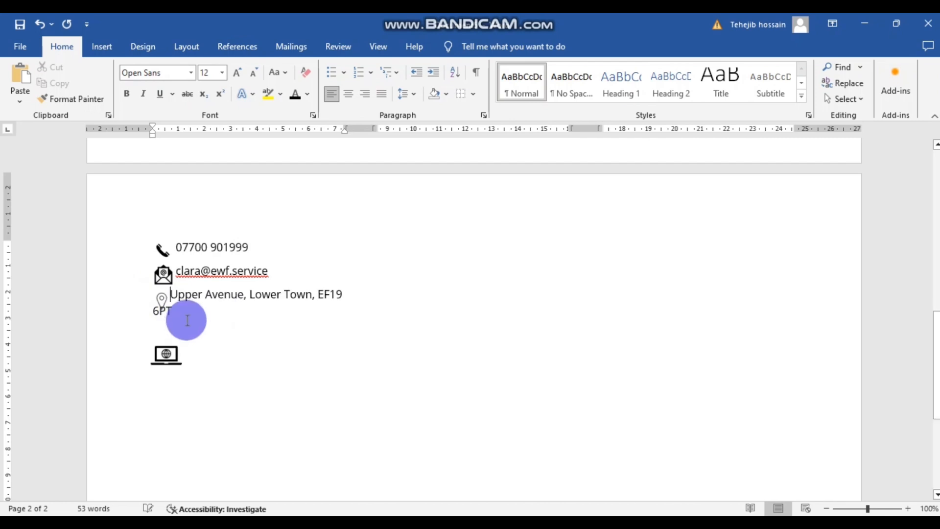
# - Set all the contact text to Calibri and check each line's font
pyautogui.moveTo(203, 312); pyautogui.dragTo(176, 241)
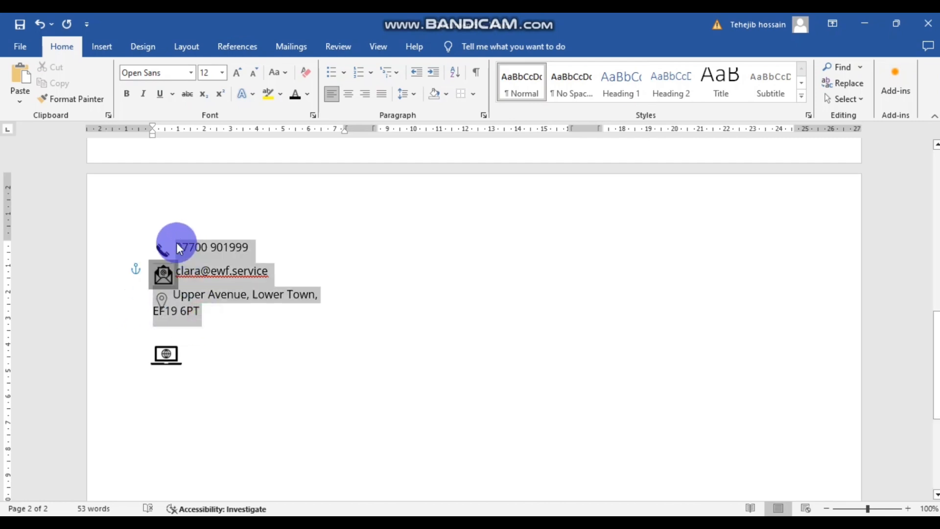
pyautogui.click(187, 72)
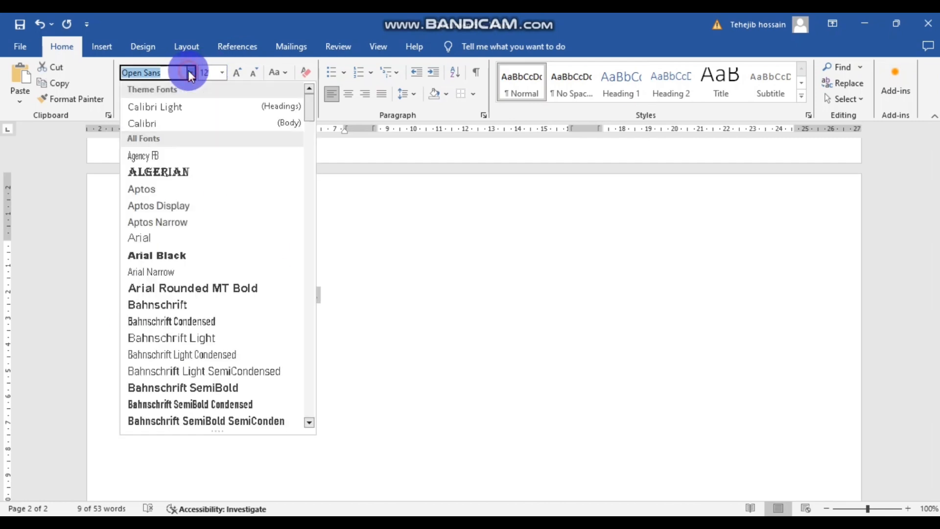
pyautogui.click(181, 119)
pyautogui.click(282, 306)
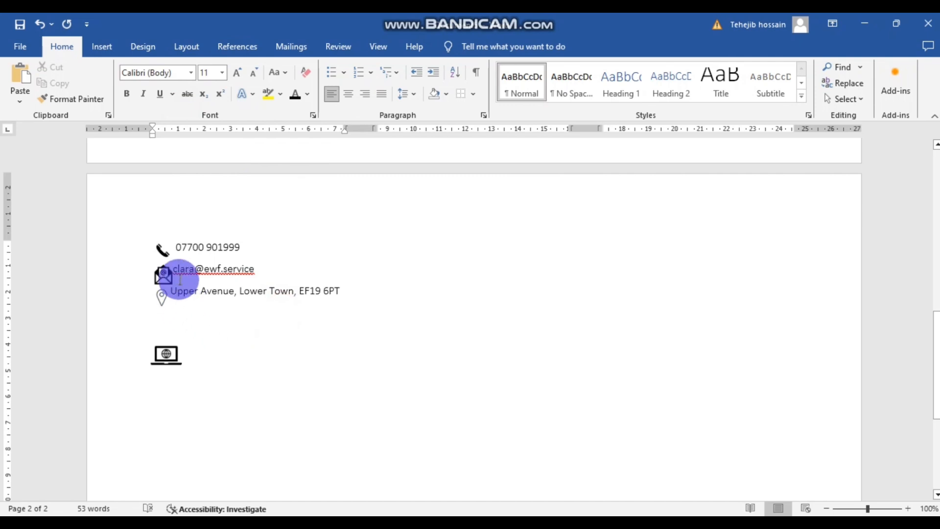
pyautogui.click(171, 290)
pyautogui.click(161, 247)
pyautogui.click(185, 233)
pyautogui.click(163, 245)
pyautogui.click(183, 268)
pyautogui.click(184, 294)
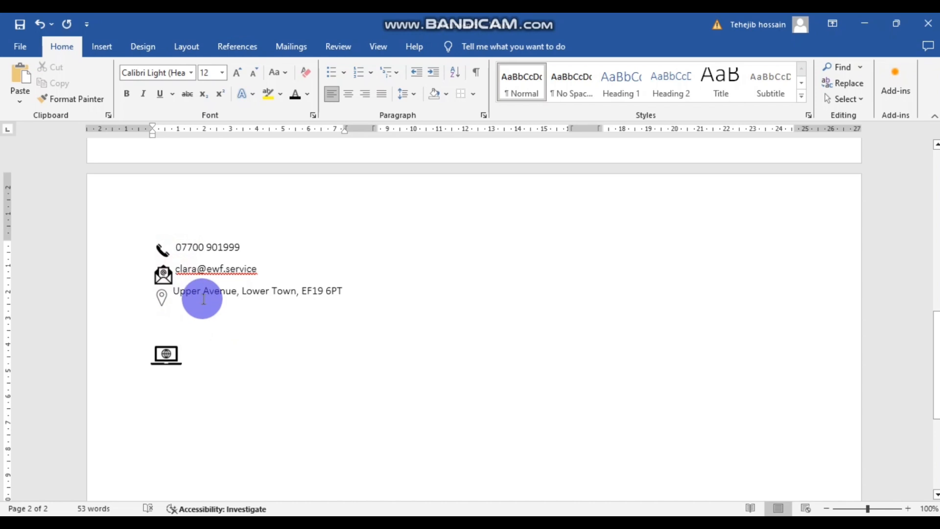
pyautogui.press('Return')
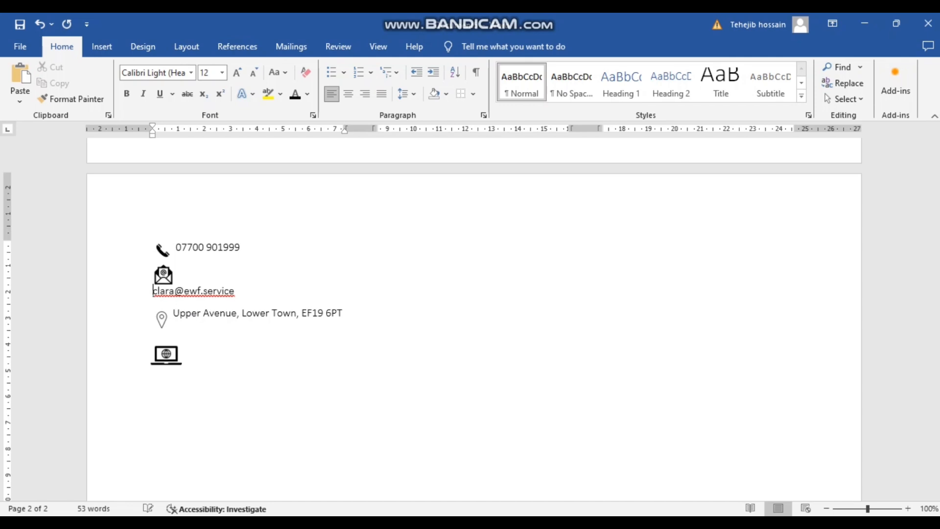
pyautogui.press('BackSpace')
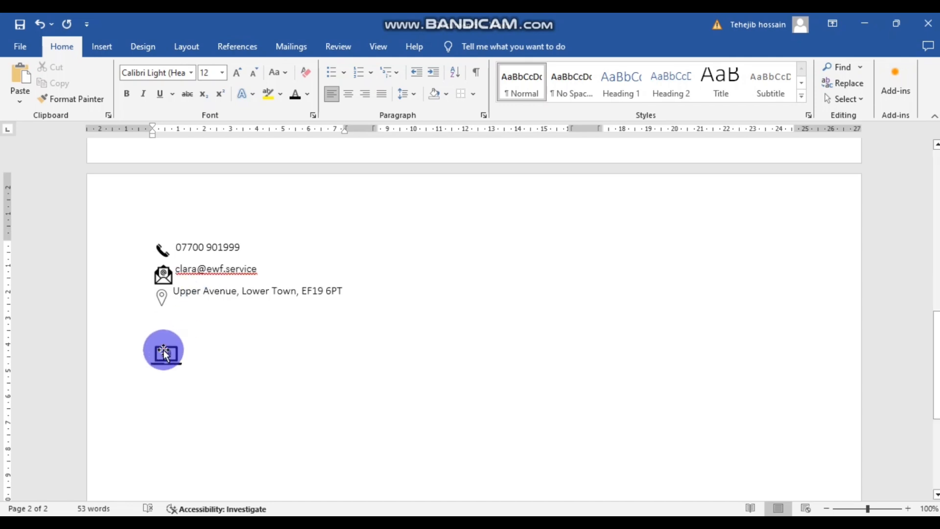
# - Move the laptop icon up under the address line
pyautogui.click(158, 364)
pyautogui.moveTo(168, 358); pyautogui.dragTo(161, 325)
pyautogui.click(235, 348)
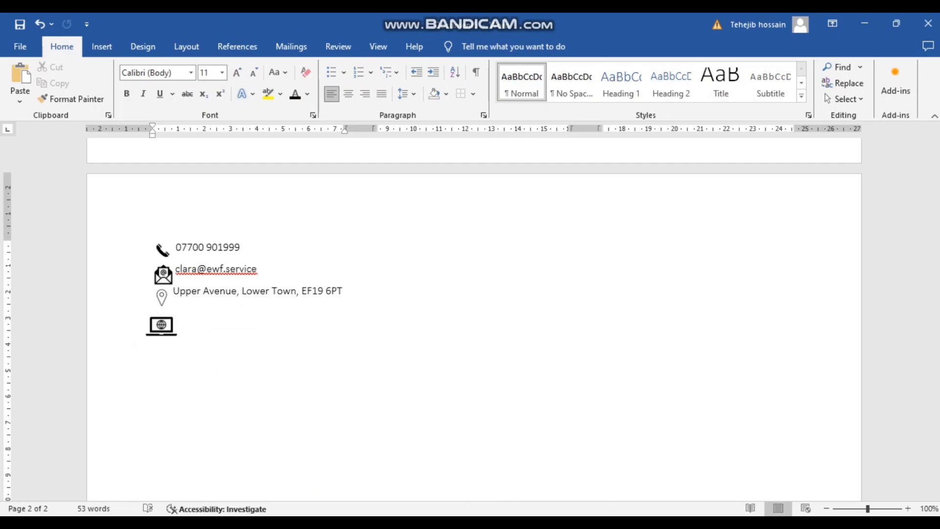
pyautogui.click(440, 486)
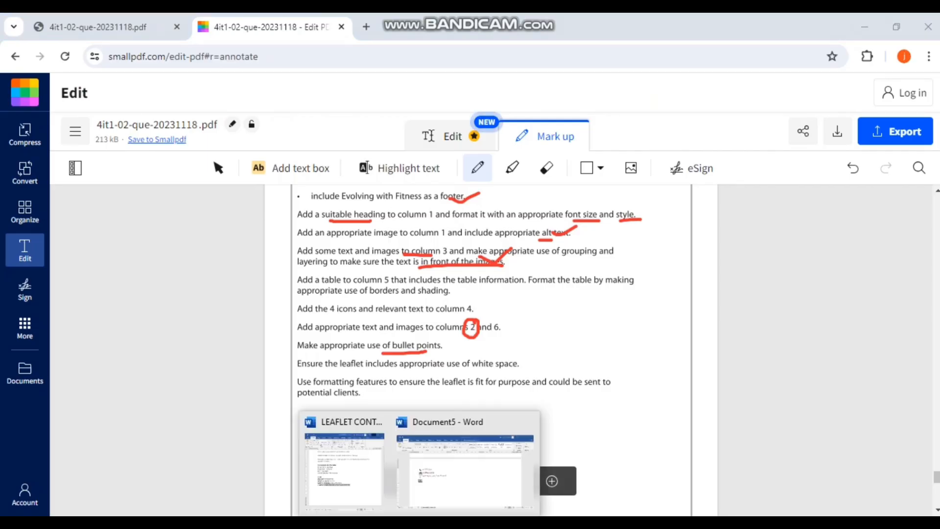
pyautogui.click(336, 470)
pyautogui.moveTo(407, 462); pyautogui.dragTo(322, 461)
pyautogui.hotkey('ctrl', 'c')
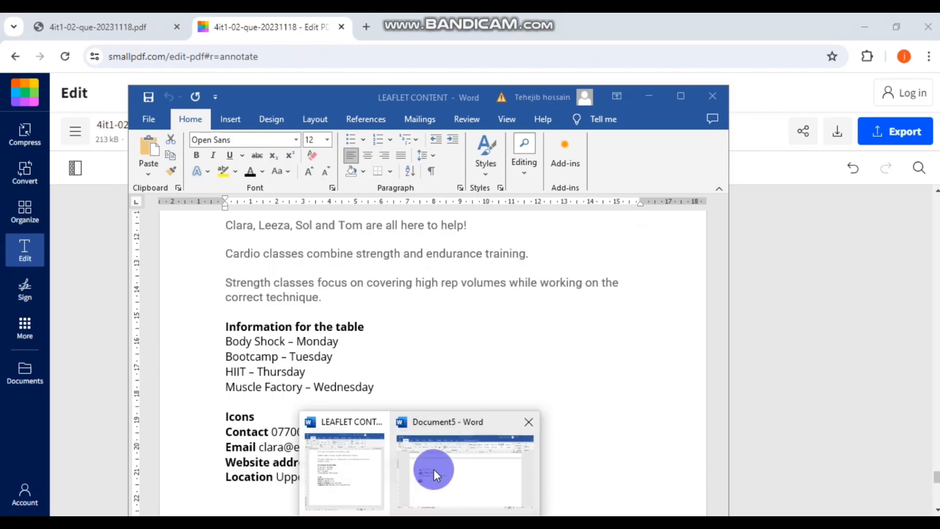
pyautogui.click(434, 469)
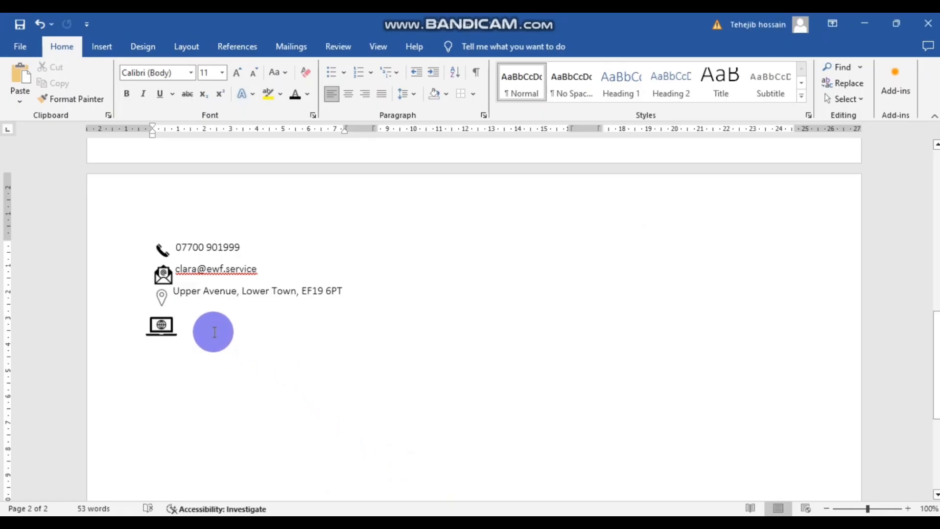
pyautogui.hotkey('ctrl', 'v')
pyautogui.press('BackSpace')
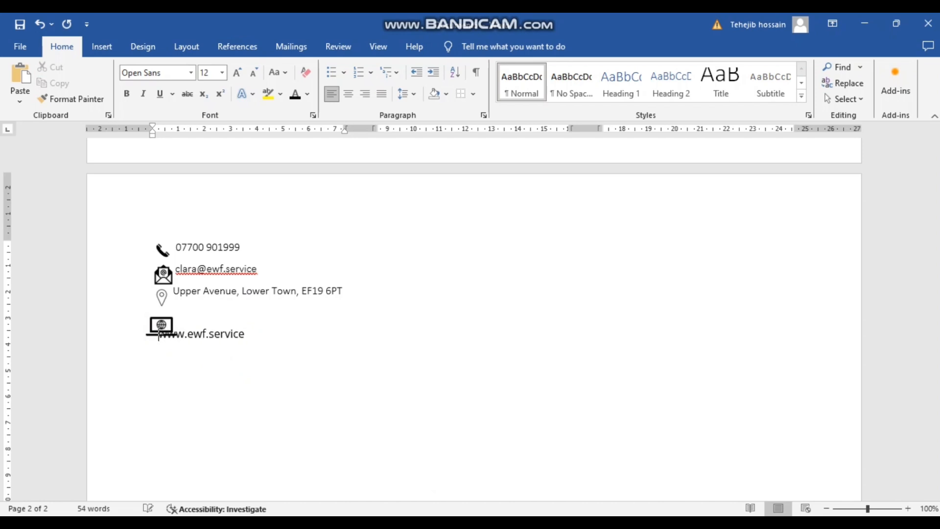
pyautogui.press('BackSpace')
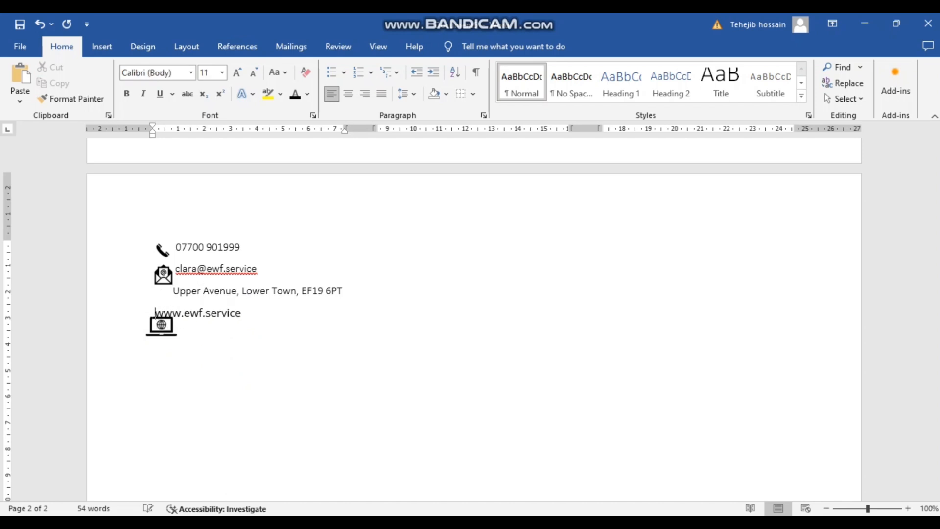
pyautogui.hotkey('ctrl', 'z')
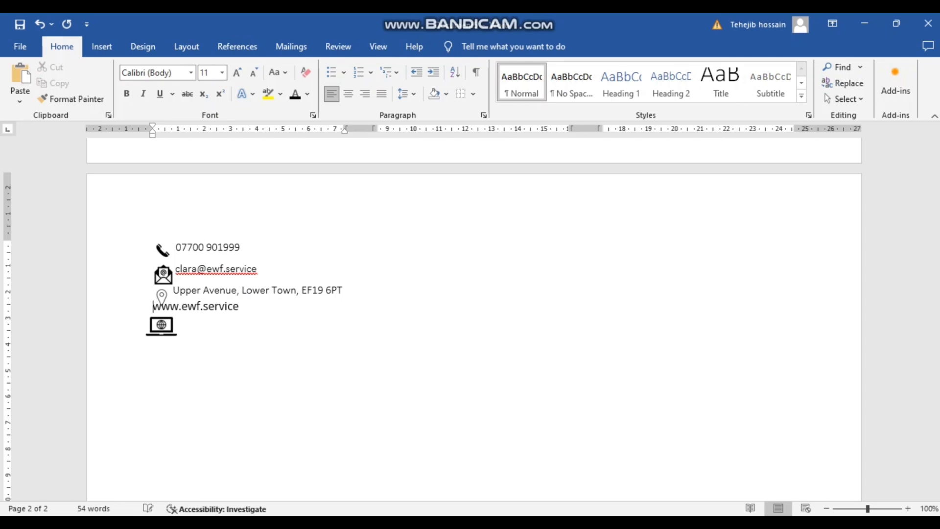
pyautogui.click(184, 310)
pyautogui.hotkey('ctrl', 'z')
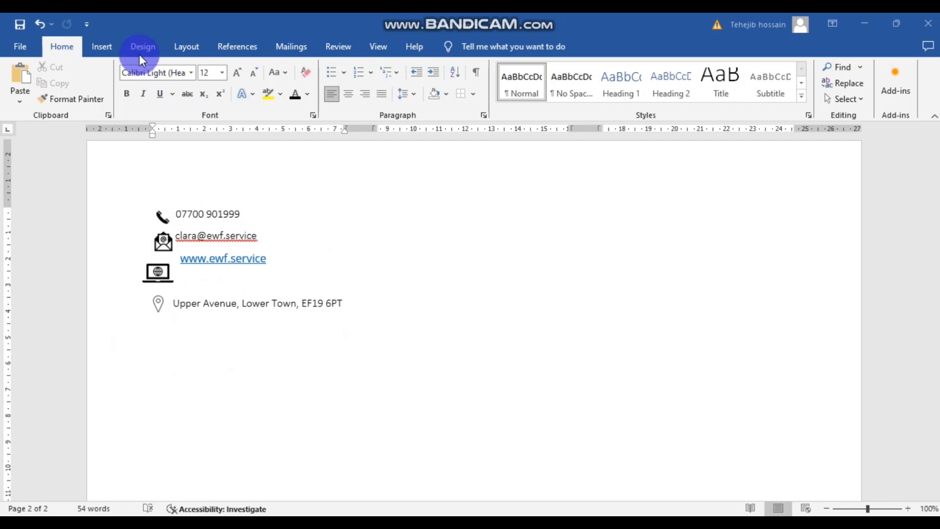
# - Put the phone number into a simple text box, narrowed to fit beside the phone icon
pyautogui.click(103, 46)
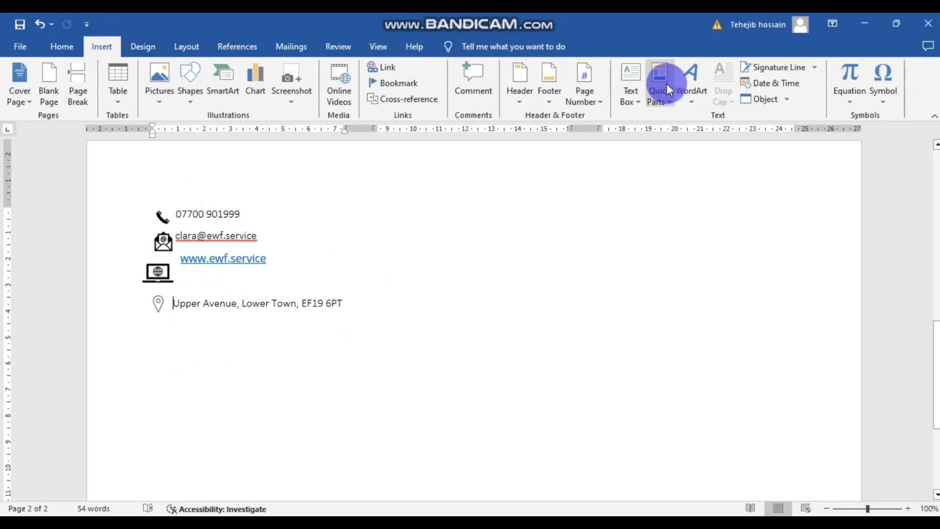
pyautogui.click(636, 86)
pyautogui.click(615, 136)
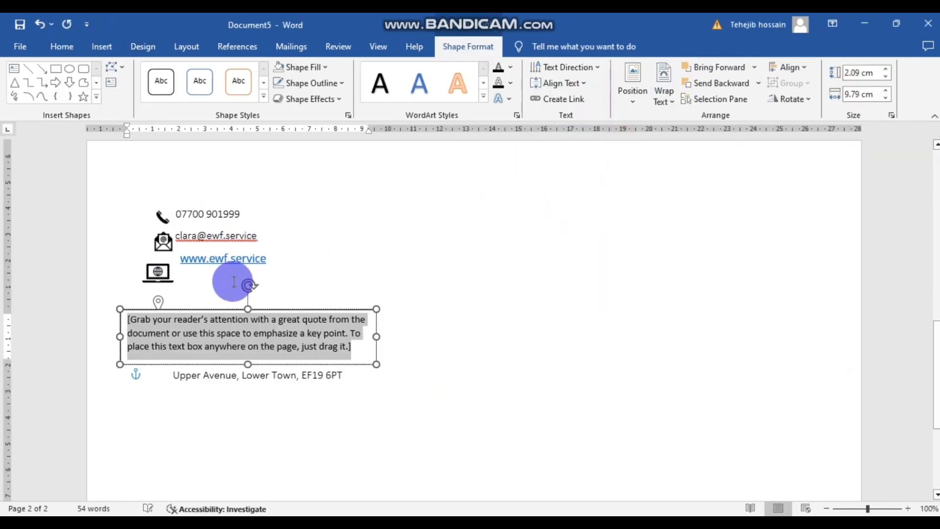
pyautogui.moveTo(241, 214); pyautogui.dragTo(176, 213)
pyautogui.hotkey('ctrl', 'c')
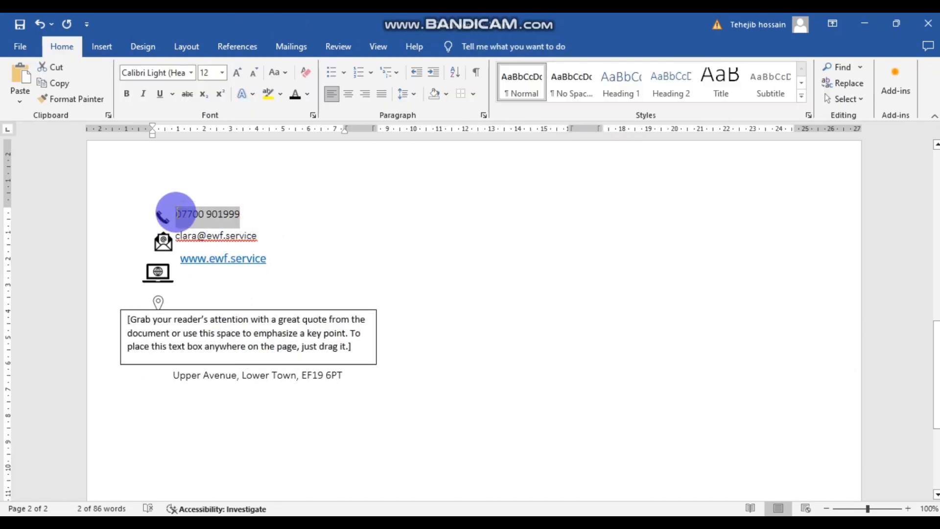
pyautogui.press('Delete')
pyautogui.moveTo(345, 346); pyautogui.dragTo(134, 325)
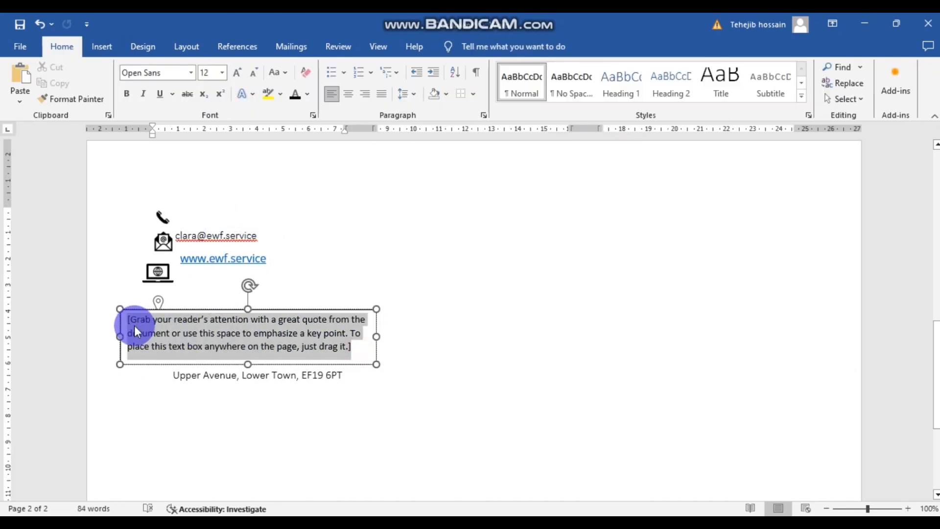
pyautogui.click(222, 364)
pyautogui.hotkey('ctrl', 'v')
pyautogui.hotkey('ctrl', 'z')
pyautogui.hotkey('ctrl', 'z')
pyautogui.moveTo(323, 346); pyautogui.dragTo(151, 325)
pyautogui.hotkey('ctrl', 'v')
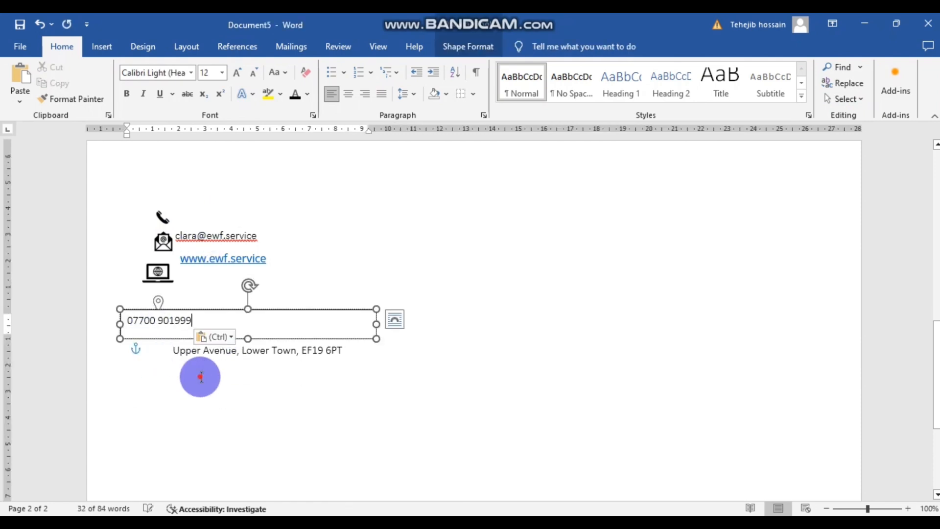
pyautogui.moveTo(376, 323); pyautogui.dragTo(231, 210)
pyautogui.click(217, 381)
# - Make copies of the phone-number box and place one beside the address line
pyautogui.click(312, 272)
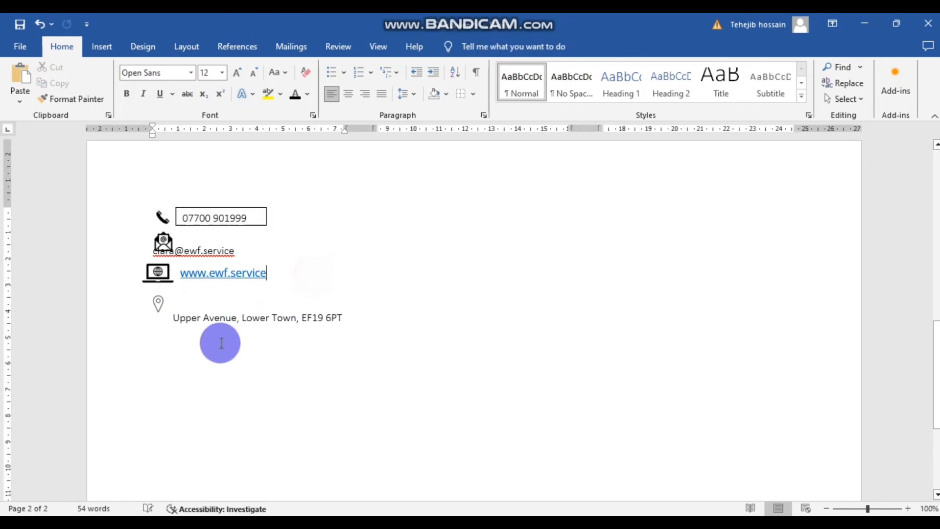
pyautogui.click(163, 254)
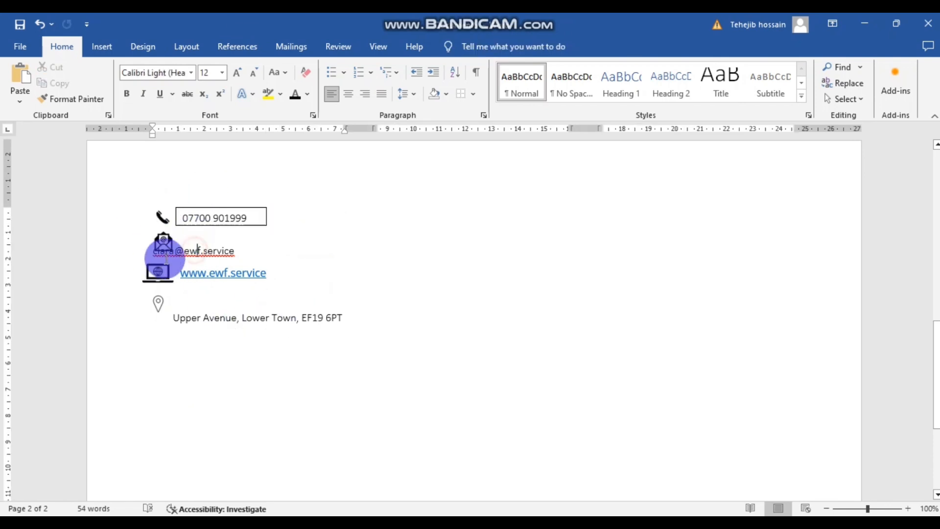
pyautogui.click(219, 208)
pyautogui.moveTo(219, 208); pyautogui.dragTo(323, 244)
pyautogui.hotkey('ctrl', 'v')
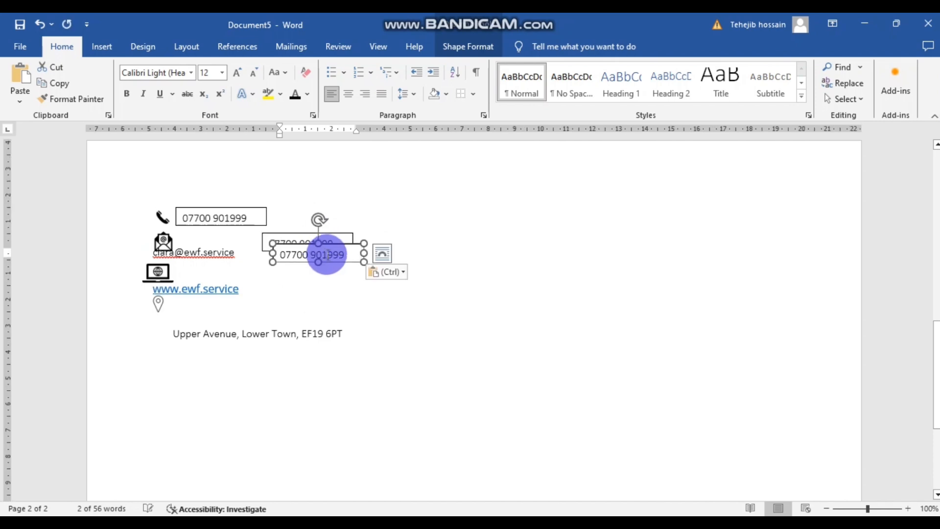
pyautogui.hotkey('ctrl', 'v')
pyautogui.moveTo(330, 256); pyautogui.dragTo(232, 338)
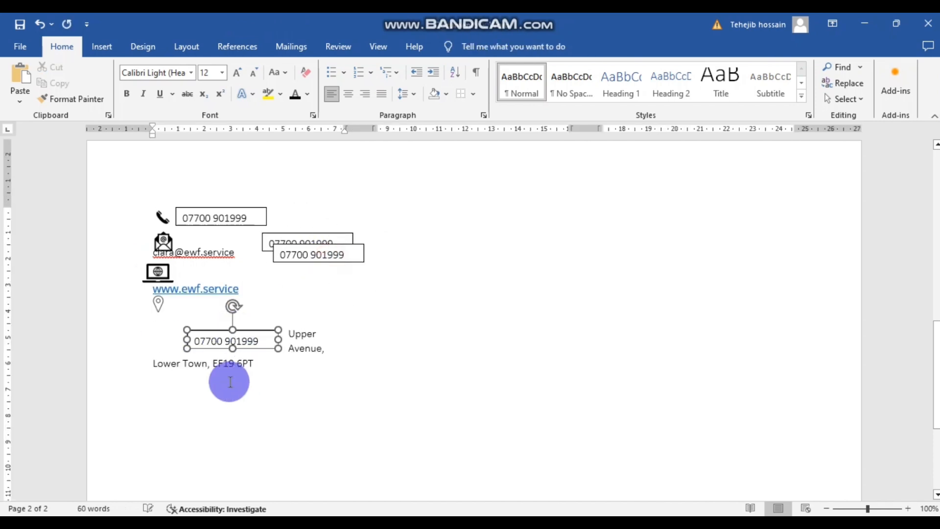
# - Move the postal address into that copy, widen it to one line, and place another copy by the website
pyautogui.hotkey('ctrl', 'x')
pyautogui.click(248, 339)
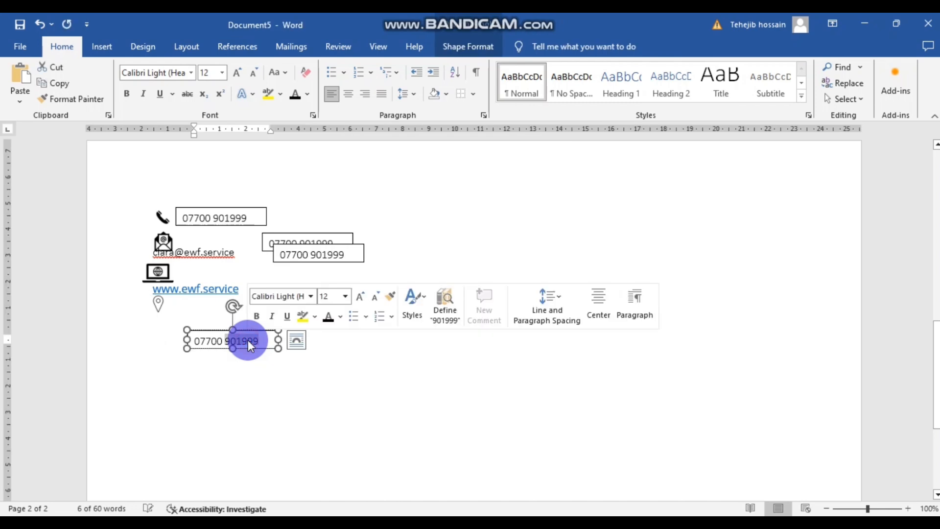
pyautogui.moveTo(254, 340); pyautogui.dragTo(193, 342)
pyautogui.hotkey('ctrl', 'v')
pyautogui.click(258, 386)
pyautogui.press('Escape')
pyautogui.moveTo(279, 339); pyautogui.dragTo(373, 348)
pyautogui.click(340, 391)
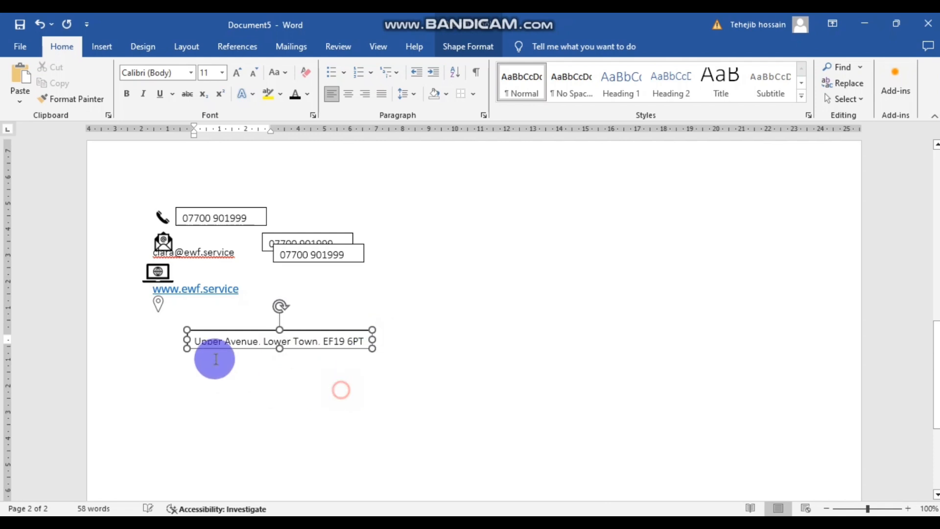
pyautogui.moveTo(318, 247); pyautogui.dragTo(288, 272)
# - Move the website link text into the box copy beside it
pyautogui.click(216, 297)
pyautogui.moveTo(220, 298); pyautogui.dragTo(147, 297)
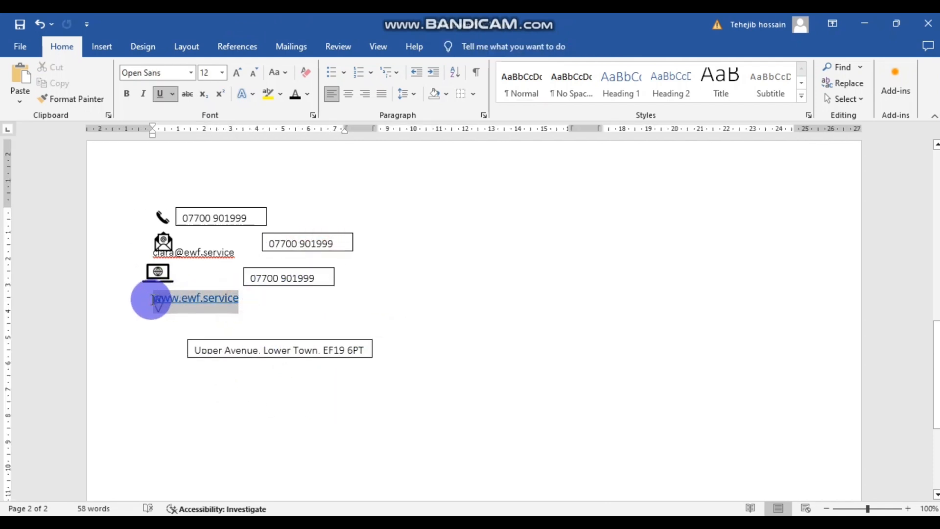
pyautogui.press('Delete')
pyautogui.click(262, 279)
pyautogui.hotkey('ctrl', 'a')
pyautogui.hotkey('ctrl', 'v')
pyautogui.click(304, 398)
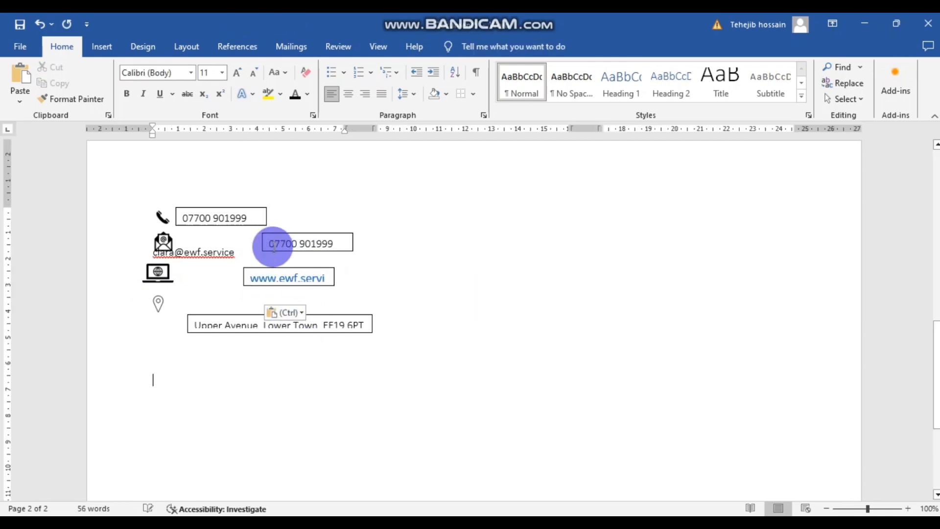
# - Move the e-mail address into the remaining phone-box copy
pyautogui.moveTo(240, 251); pyautogui.dragTo(157, 255)
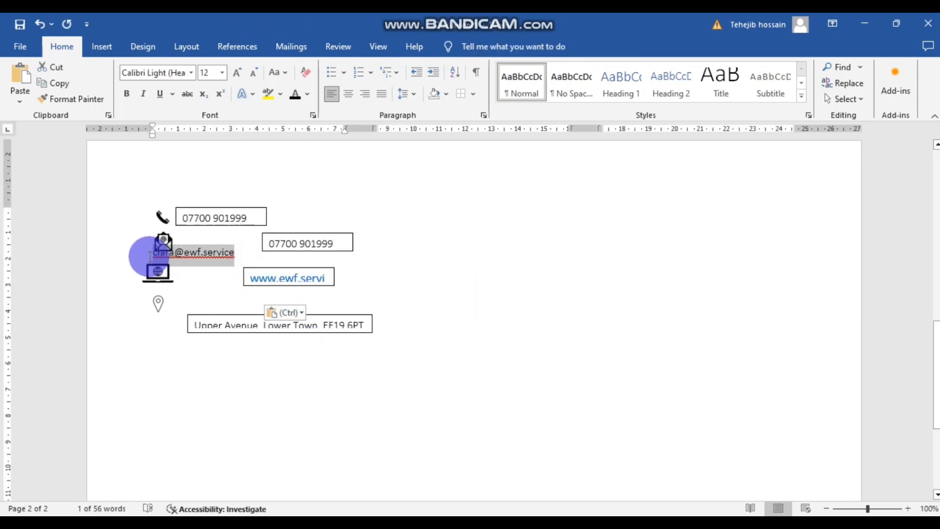
pyautogui.press('Delete')
pyautogui.doubleClick(296, 242)
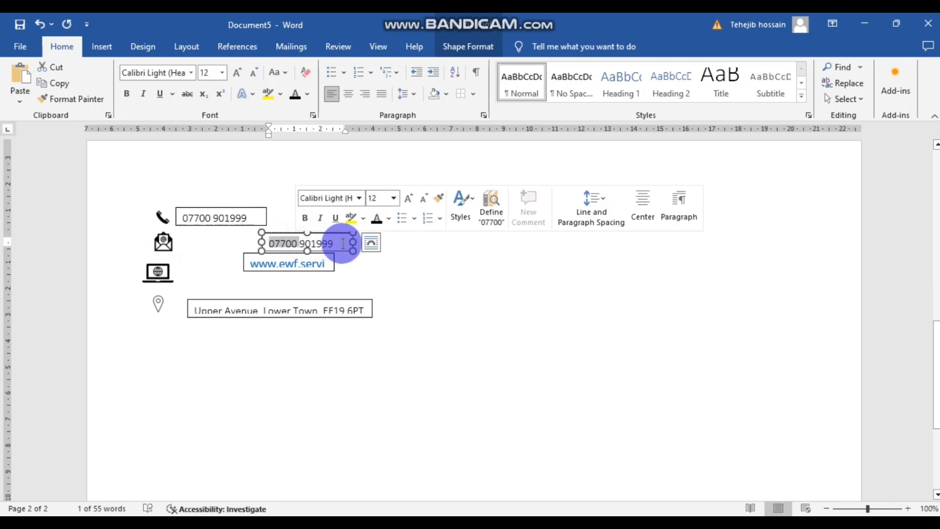
pyautogui.moveTo(341, 244); pyautogui.dragTo(263, 242)
pyautogui.hotkey('ctrl', 'v')
pyautogui.click(334, 395)
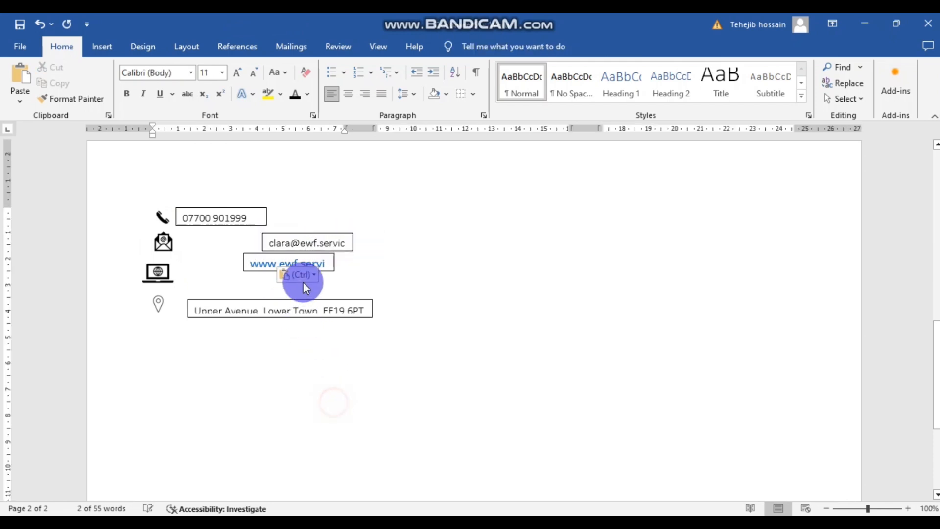
# - Nudge the laptop icon into line and reposition the address box
pyautogui.click(212, 277)
pyautogui.moveTo(170, 284); pyautogui.dragTo(177, 278)
pyautogui.click(157, 309)
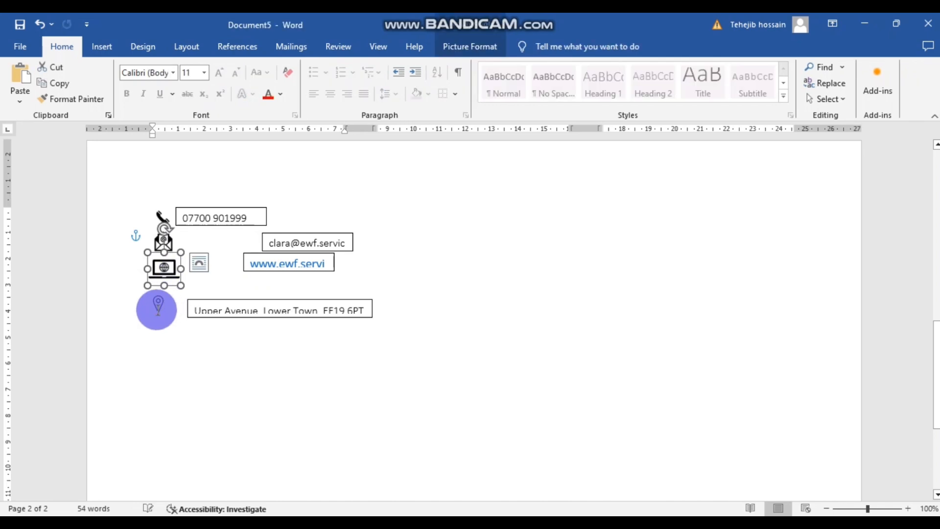
pyautogui.moveTo(168, 304); pyautogui.dragTo(184, 318)
pyautogui.click(159, 339)
pyautogui.click(207, 333)
pyautogui.moveTo(235, 300); pyautogui.dragTo(278, 317)
pyautogui.click(163, 345)
pyautogui.moveTo(156, 305); pyautogui.dragTo(183, 282)
pyautogui.click(170, 310)
pyautogui.click(228, 298)
# - Stack the e-mail and website boxes under the phone box and set the address box, slightly taller, beside the pin
pyautogui.moveTo(307, 237); pyautogui.dragTo(222, 235)
pyautogui.moveTo(294, 252); pyautogui.dragTo(231, 260)
pyautogui.click(351, 269)
pyautogui.moveTo(274, 317); pyautogui.dragTo(226, 295)
pyautogui.click(237, 367)
pyautogui.click(355, 304)
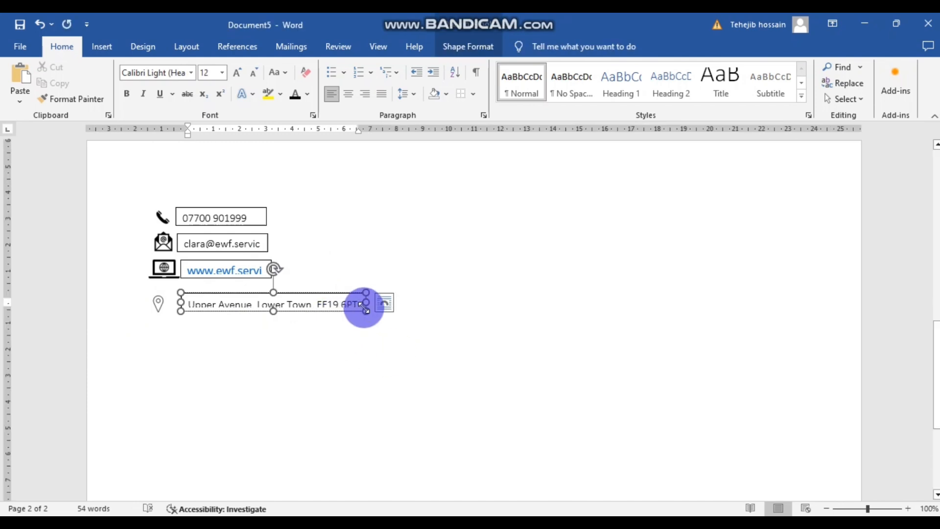
pyautogui.moveTo(365, 310); pyautogui.dragTo(367, 319)
pyautogui.click(464, 383)
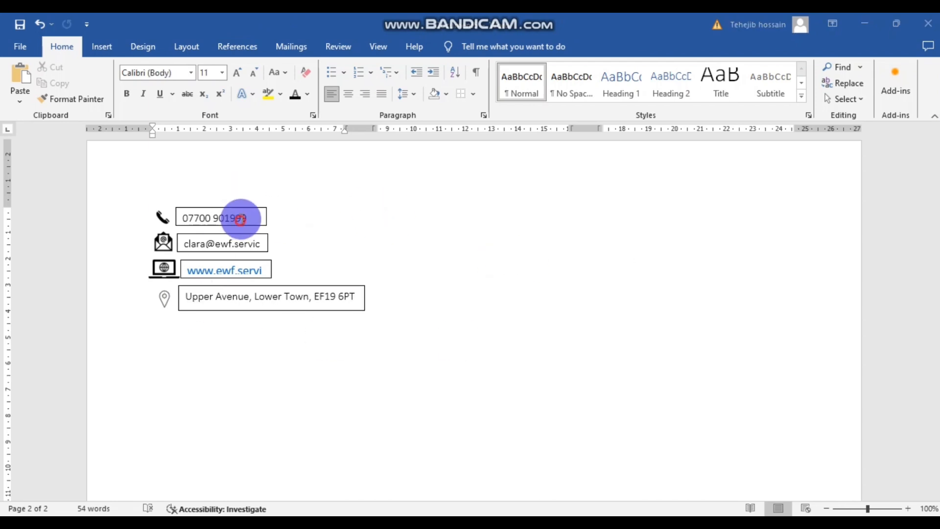
# - Shift-select the phone-number, e-mail and address text boxes together
pyautogui.click(240, 219)
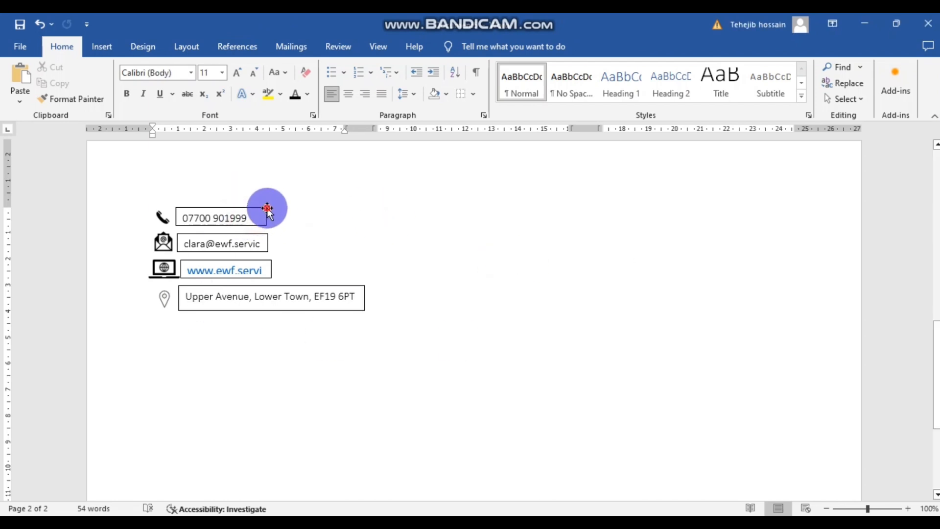
pyautogui.keyDown('shift'); pyautogui.click(265, 234); pyautogui.keyUp('shift')
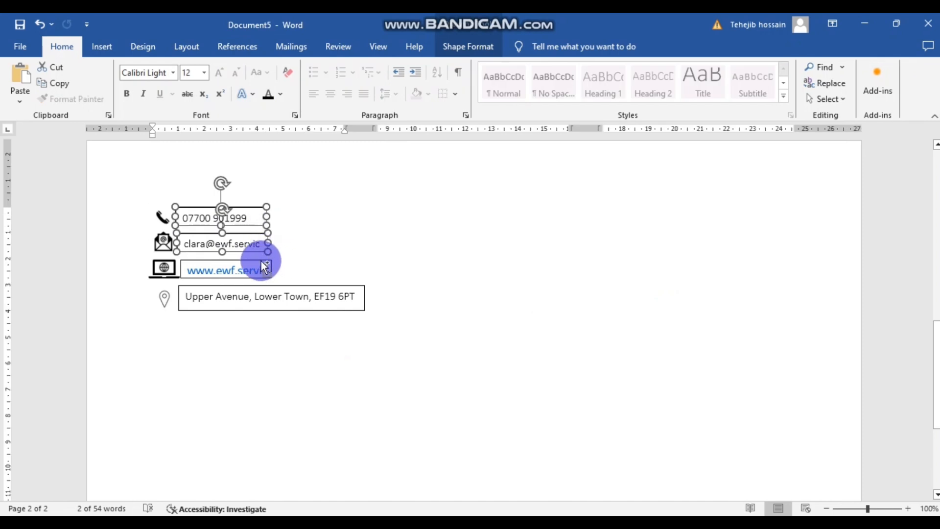
pyautogui.click(258, 264)
pyautogui.click(434, 263)
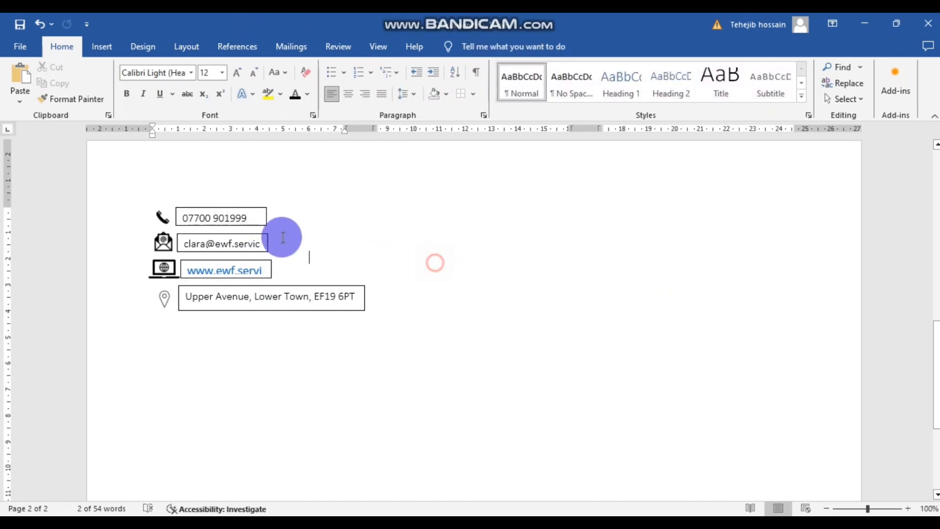
pyautogui.keyDown('ctrl'); pyautogui.click(263, 206); pyautogui.keyUp('ctrl')
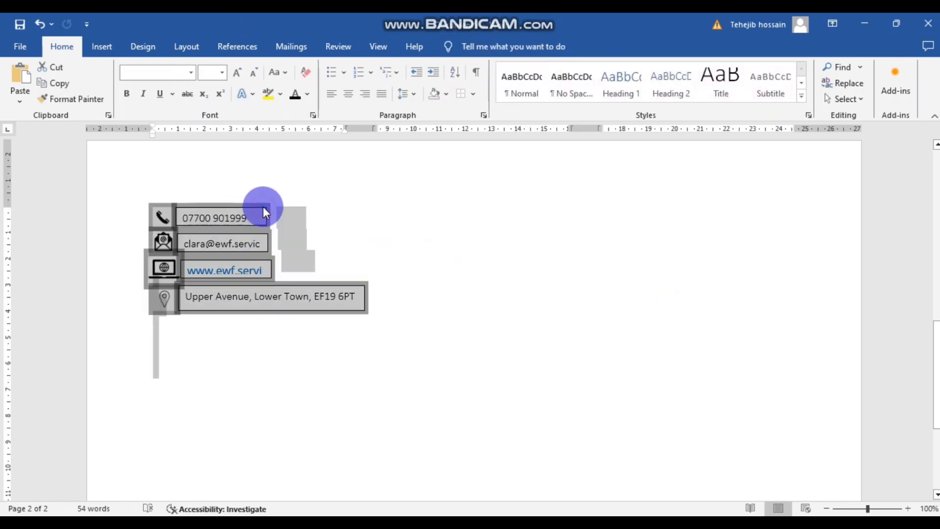
pyautogui.click(351, 227)
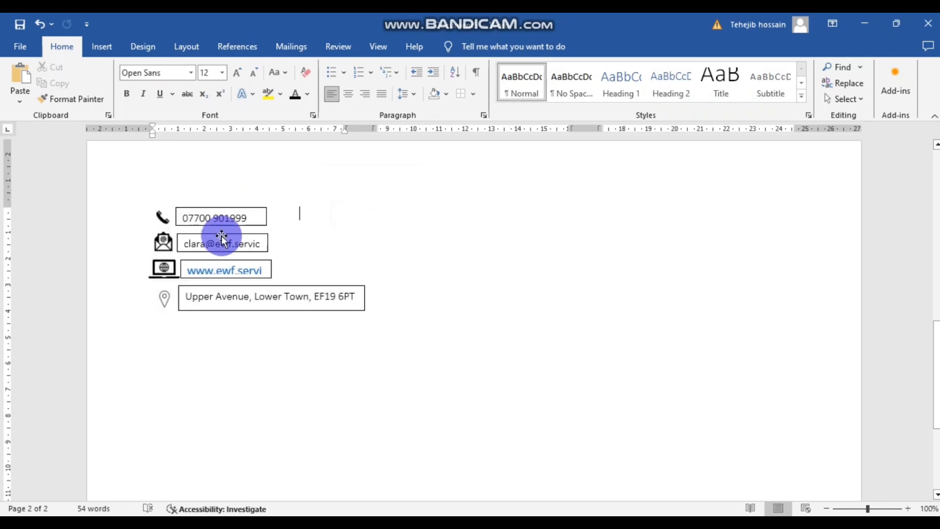
pyautogui.click(231, 208)
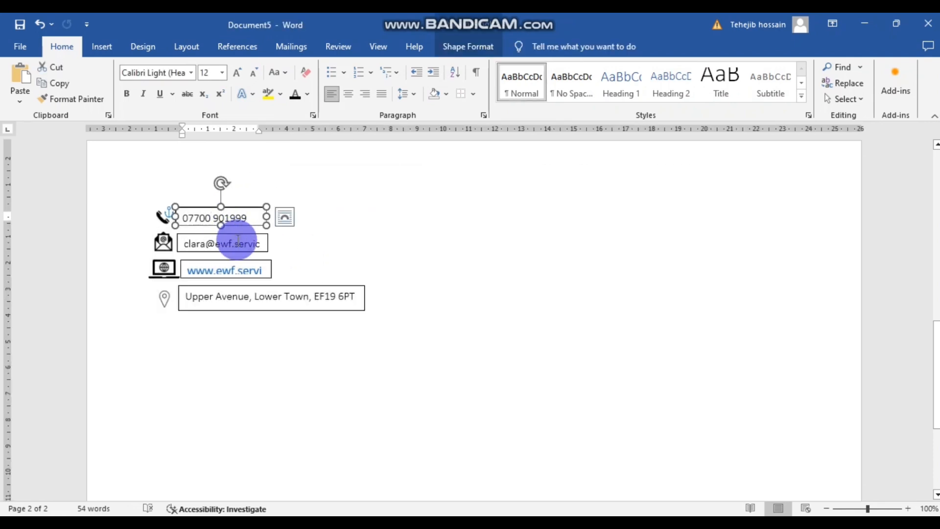
pyautogui.keyDown('ctrl'); pyautogui.click(236, 240); pyautogui.keyUp('ctrl')
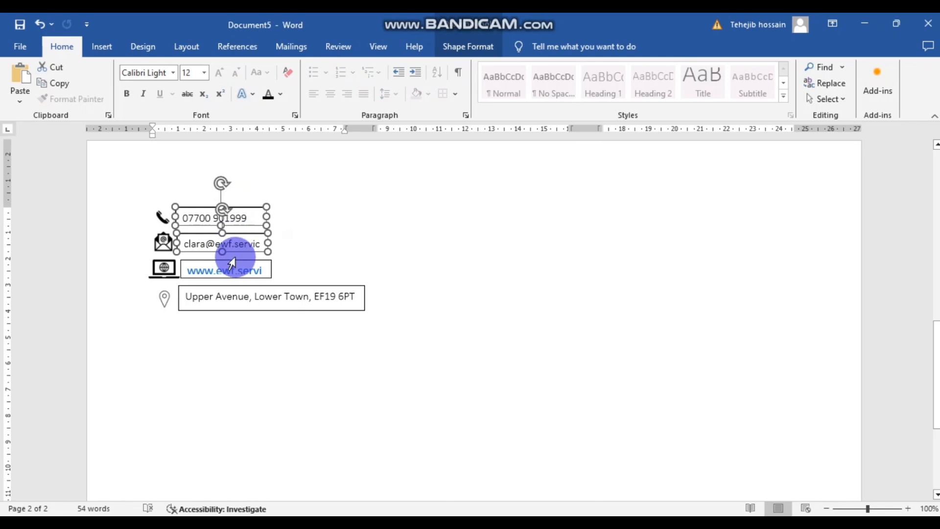
pyautogui.keyDown('ctrl'); pyautogui.click(250, 291); pyautogui.keyUp('ctrl')
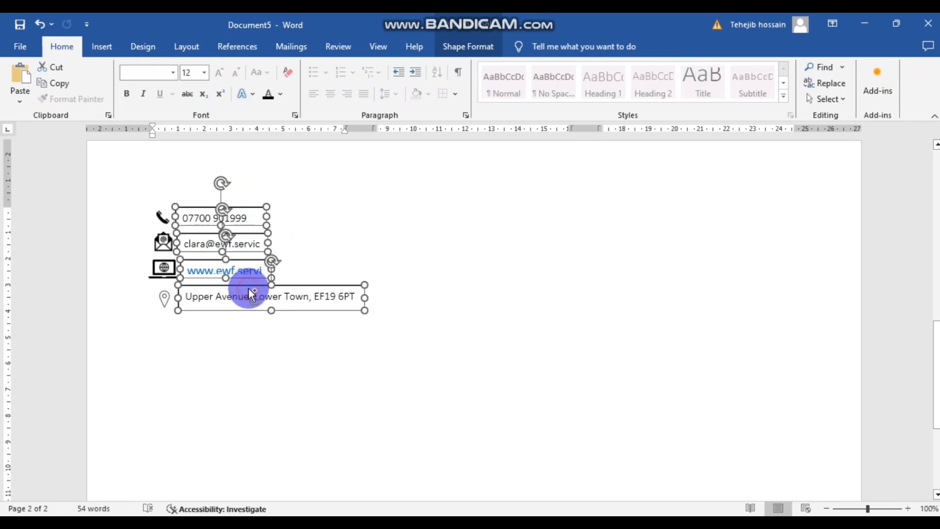
# - Give the phone-number box No Outline
pyautogui.click(251, 270)
pyautogui.rightClick(250, 269)
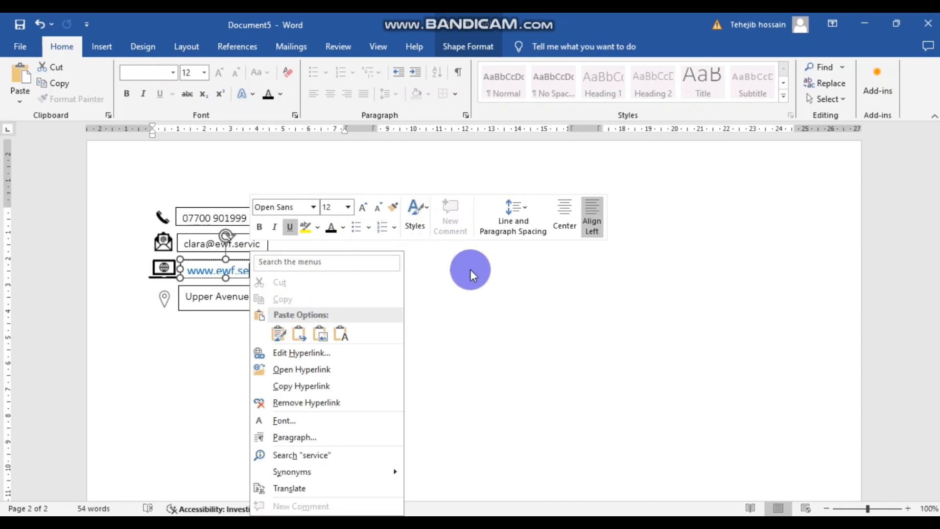
pyautogui.click(546, 342)
pyautogui.click(303, 227)
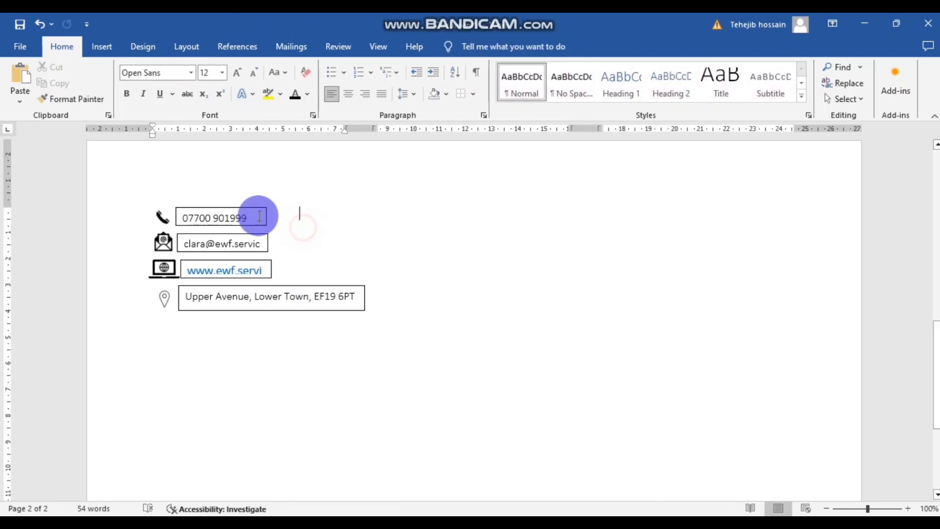
pyautogui.click(261, 211)
pyautogui.rightClick(262, 211)
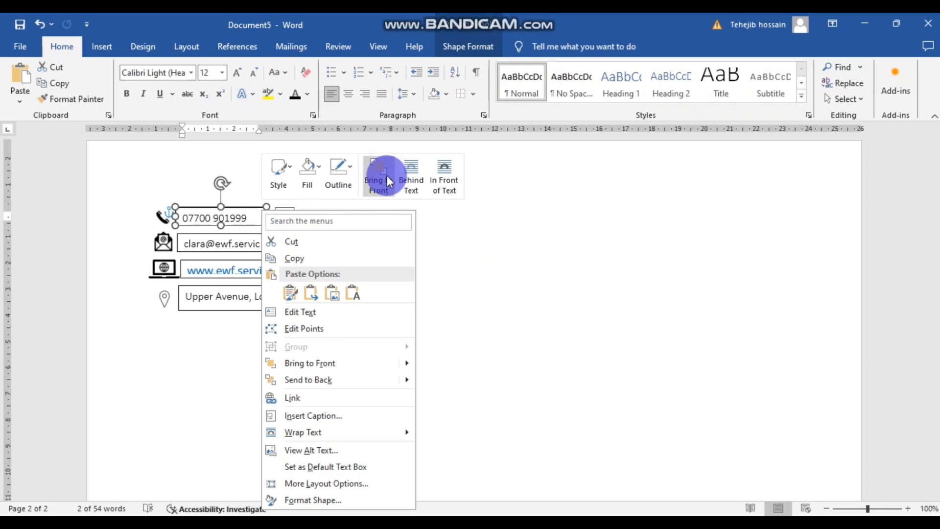
pyautogui.click(343, 168)
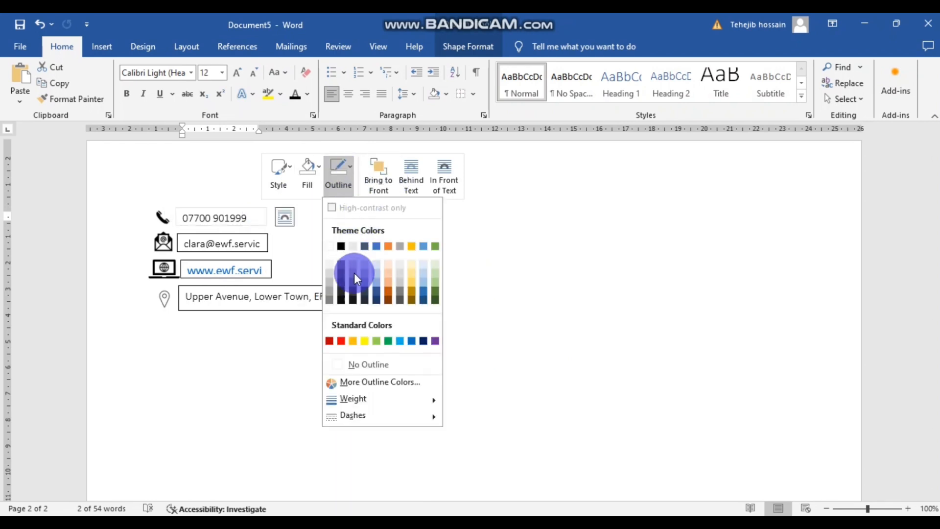
pyautogui.click(356, 363)
pyautogui.click(279, 352)
# - Remove the borders from the e-mail and website boxes with No Outline
pyautogui.click(264, 233)
pyautogui.click(293, 247)
pyautogui.click(262, 235)
pyautogui.rightClick(260, 233)
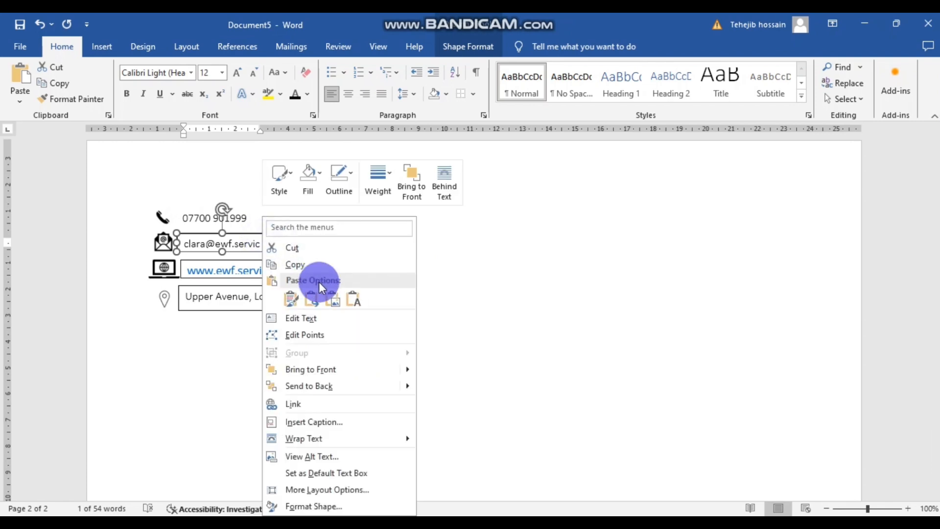
pyautogui.click(339, 181)
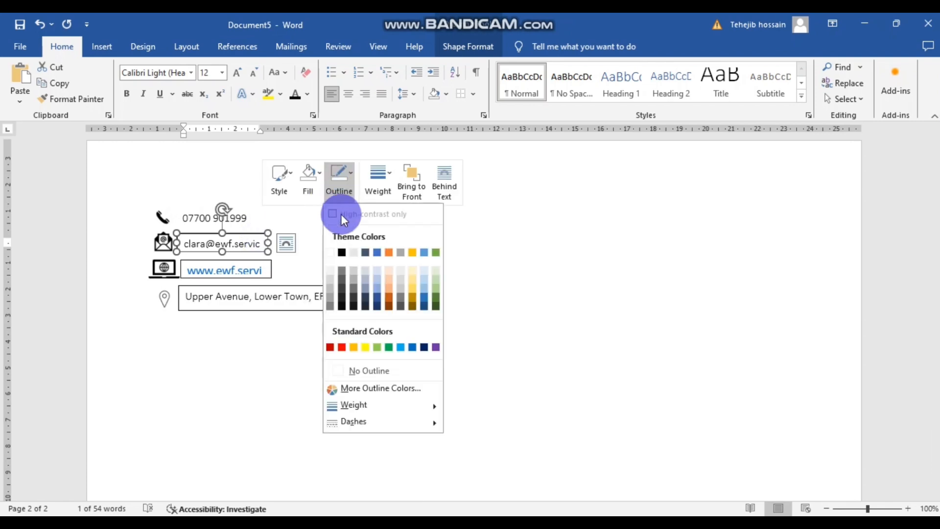
pyautogui.click(348, 367)
pyautogui.click(285, 351)
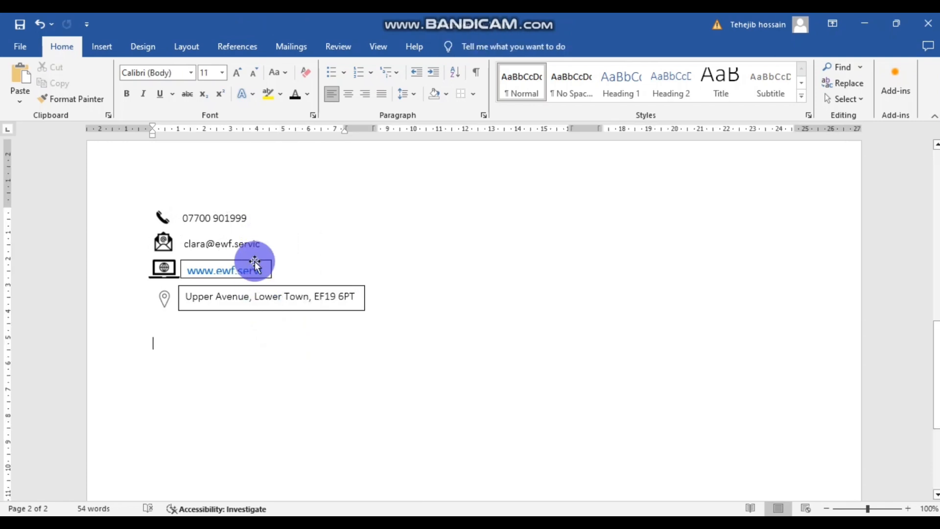
pyautogui.click(255, 263)
pyautogui.rightClick(254, 260)
pyautogui.click(333, 178)
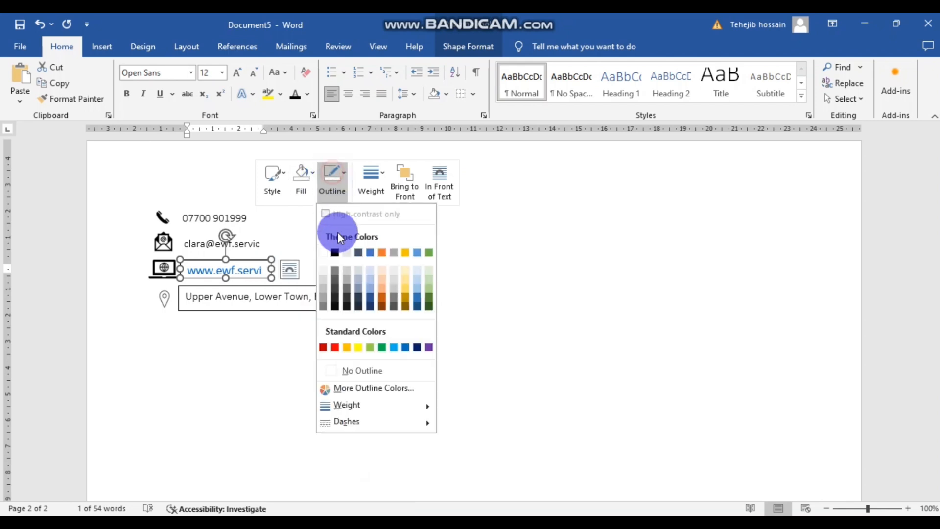
pyautogui.click(347, 370)
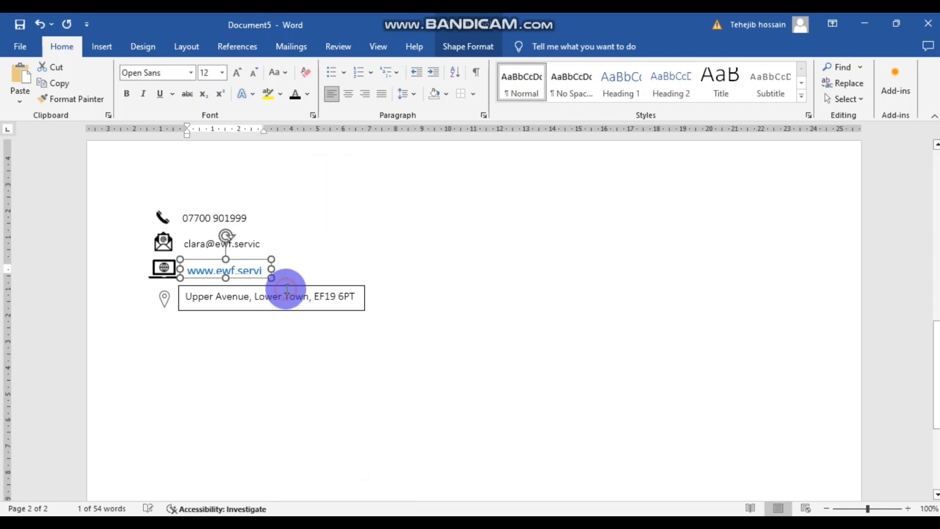
# - Remove the yellow border from the address box
pyautogui.click(288, 293)
pyautogui.rightClick(289, 289)
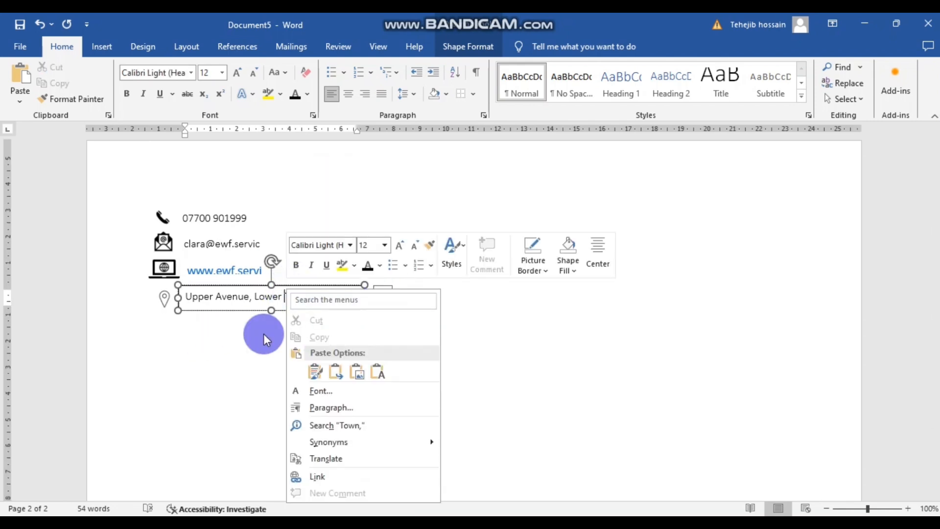
pyautogui.click(218, 352)
pyautogui.rightClick(315, 284)
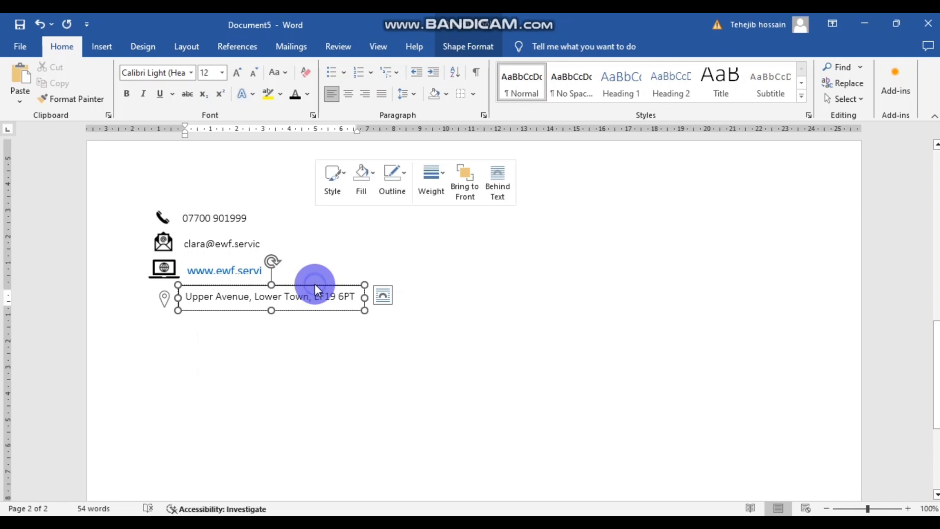
pyautogui.click(392, 181)
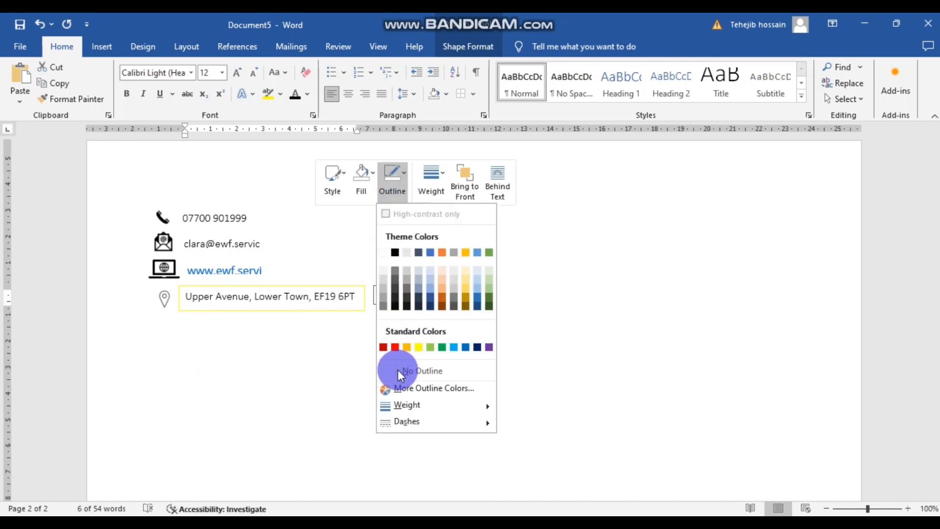
pyautogui.click(401, 369)
pyautogui.click(487, 365)
pyautogui.scroll(-1, 333, 307)
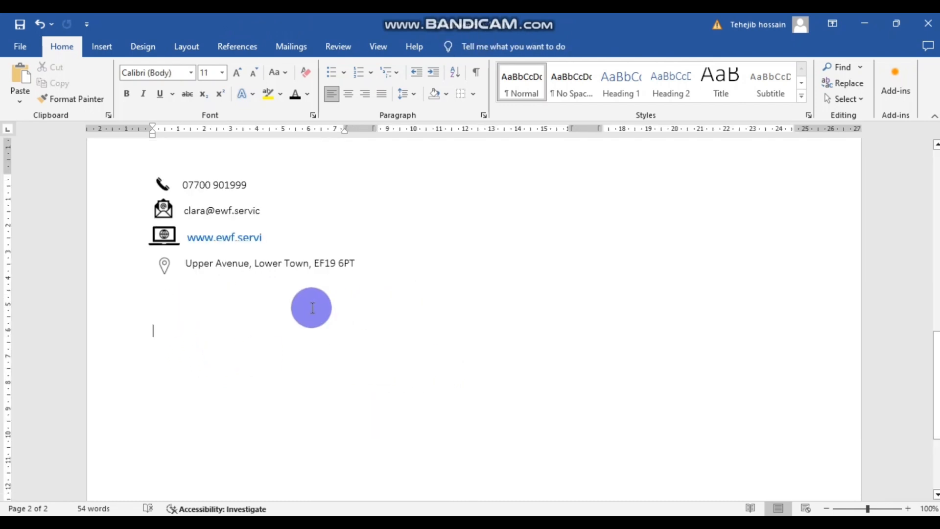
pyautogui.click(286, 253)
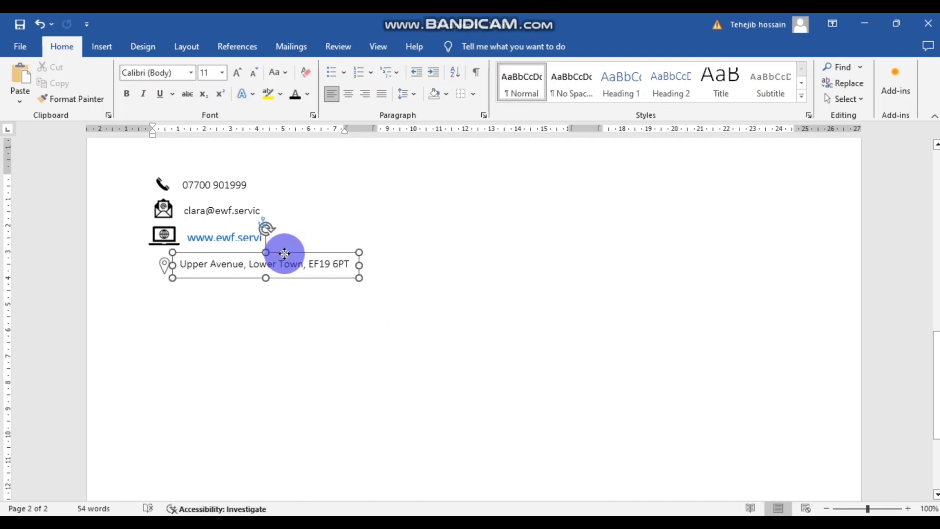
pyautogui.click(291, 331)
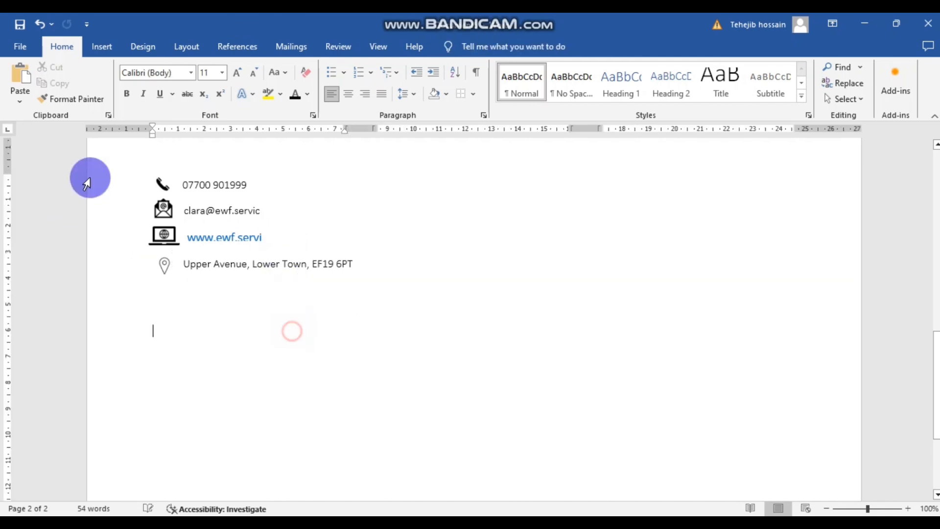
pyautogui.click(271, 235)
pyautogui.moveTo(272, 236); pyautogui.dragTo(301, 236)
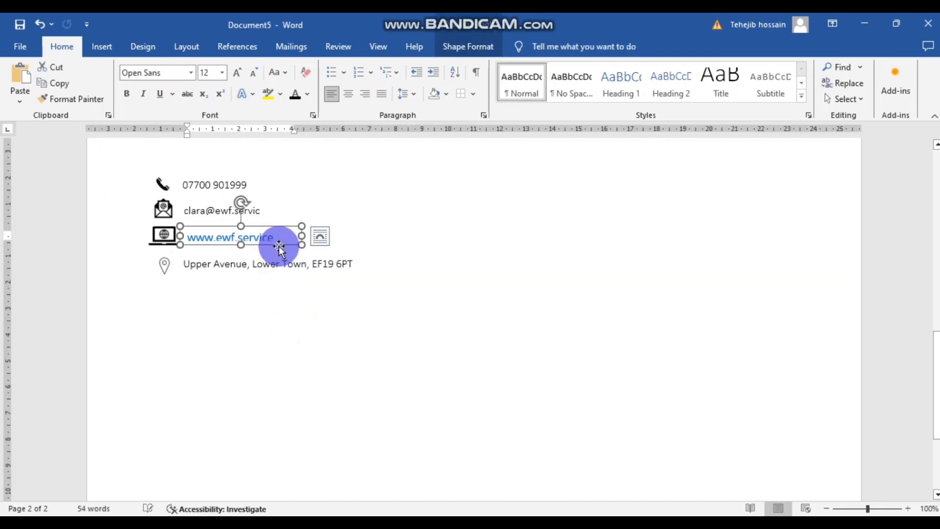
pyautogui.click(311, 331)
pyautogui.scroll(-1, 411, 325)
pyautogui.scroll(3, 353, 323)
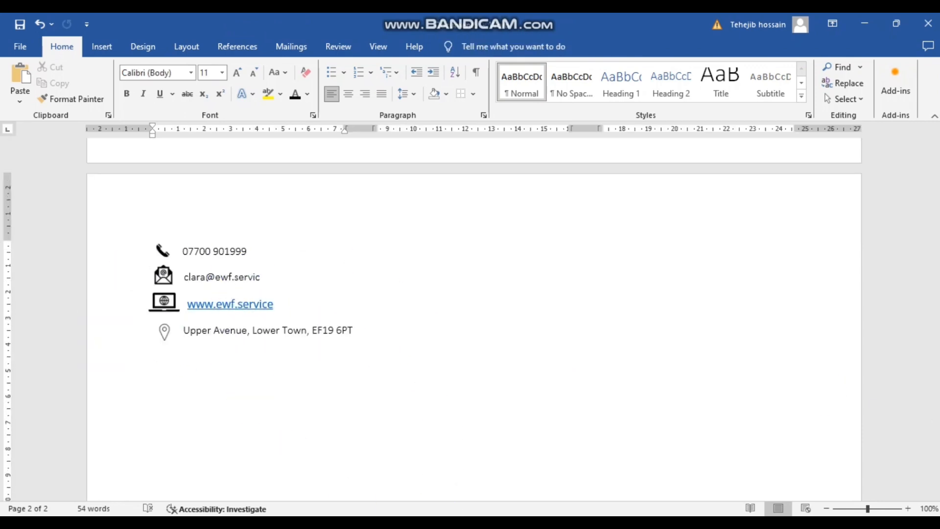
# - In the Smallpdf brief, strike a red pen mark under the column 4 icons instruction
pyautogui.moveTo(386, 522)
pyautogui.click(446, 467)
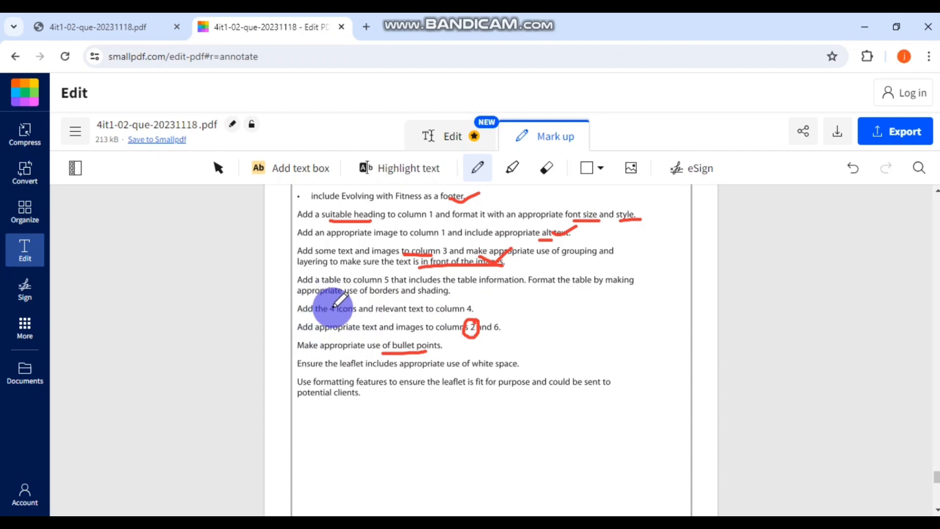
pyautogui.moveTo(454, 312); pyautogui.dragTo(503, 297)
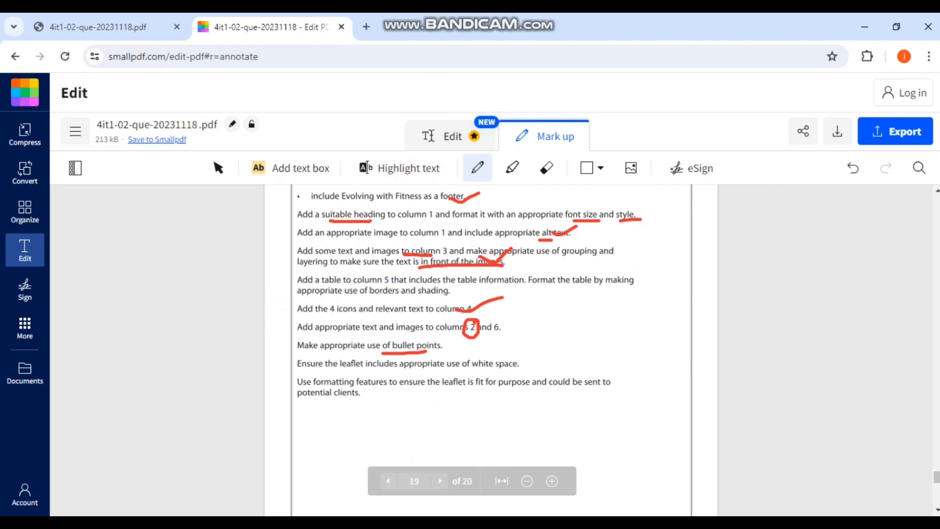
# - Back in Document5, add blank lines below the contact list to reach the next column
pyautogui.moveTo(420, 526)
pyautogui.click(426, 470)
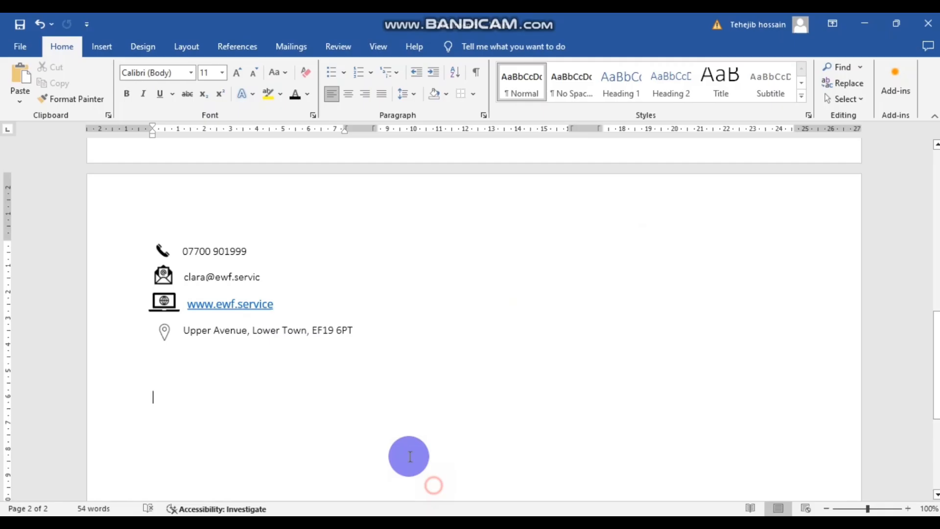
pyautogui.press('Return')
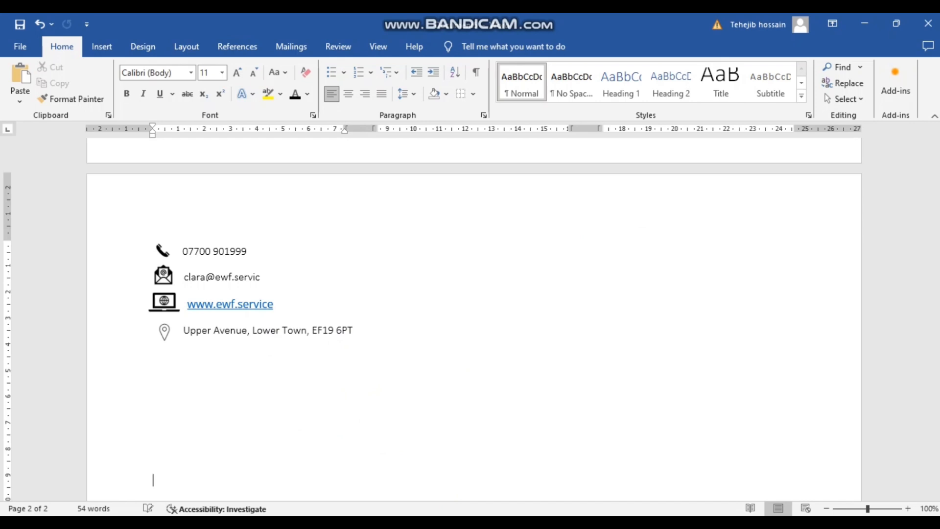
pyautogui.press('Return')
pyautogui.press('Return')
pyautogui.press('Return')
pyautogui.press('Return')
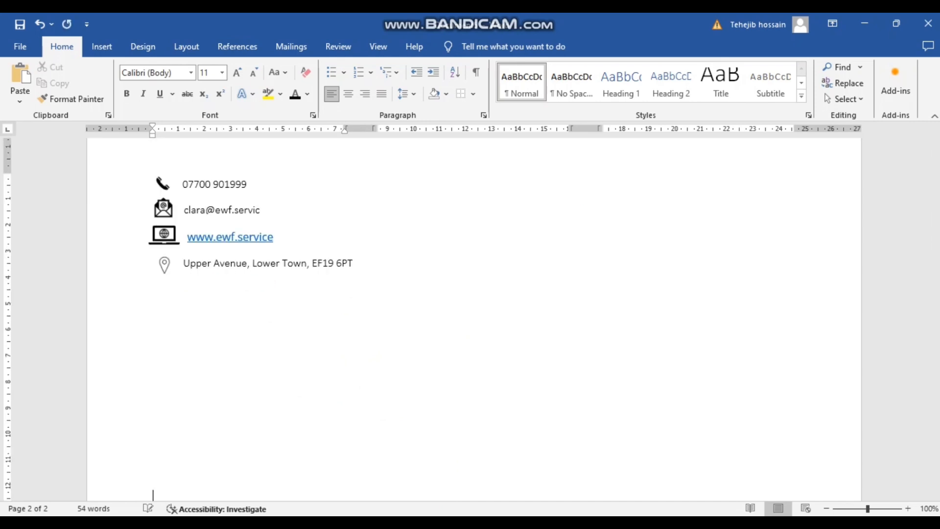
pyautogui.press('Return')
pyautogui.press('Return')
pyautogui.press('Return')
pyautogui.press('Return')
pyautogui.press('Return')
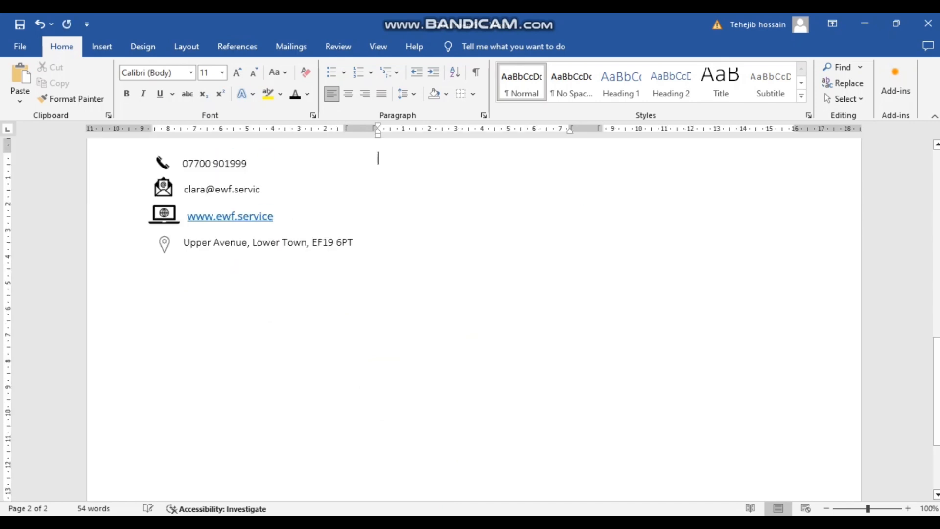
# - Insert a two-column, five-row table
pyautogui.scroll(1, 338, 321)
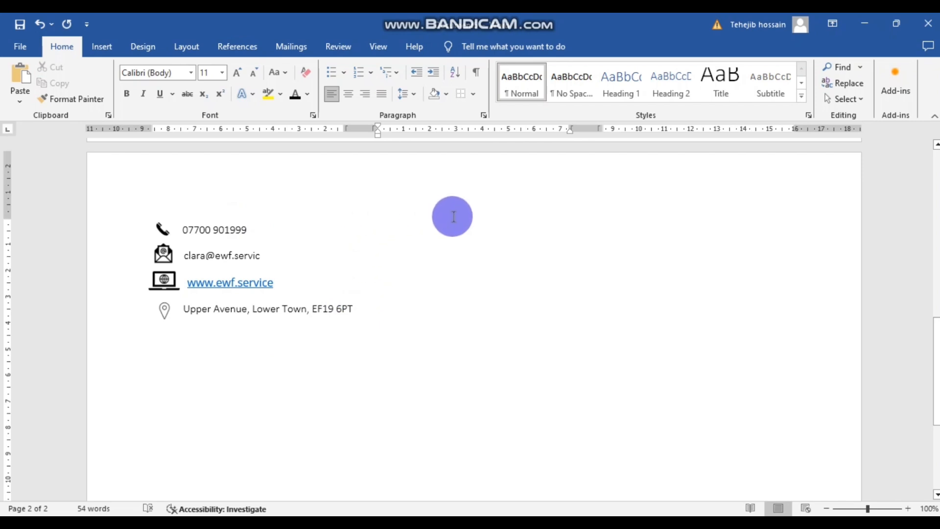
pyautogui.click(104, 46)
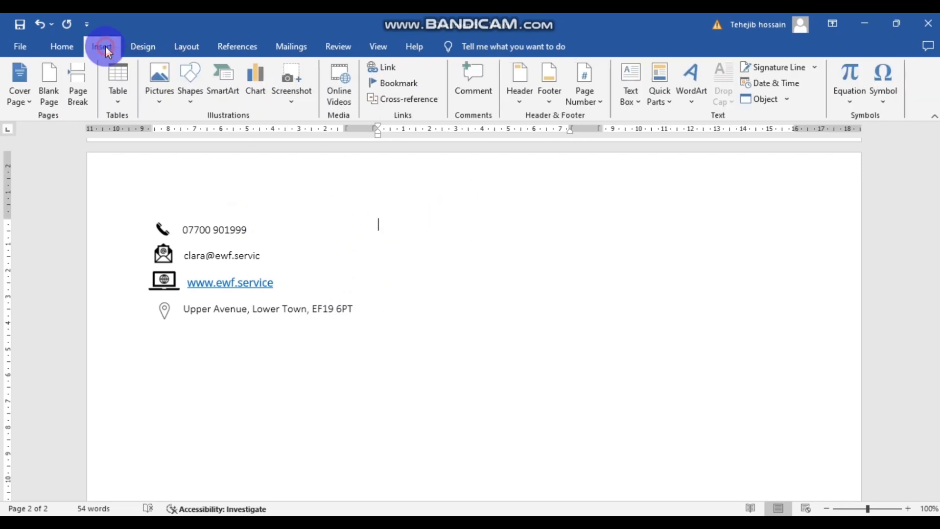
pyautogui.click(121, 81)
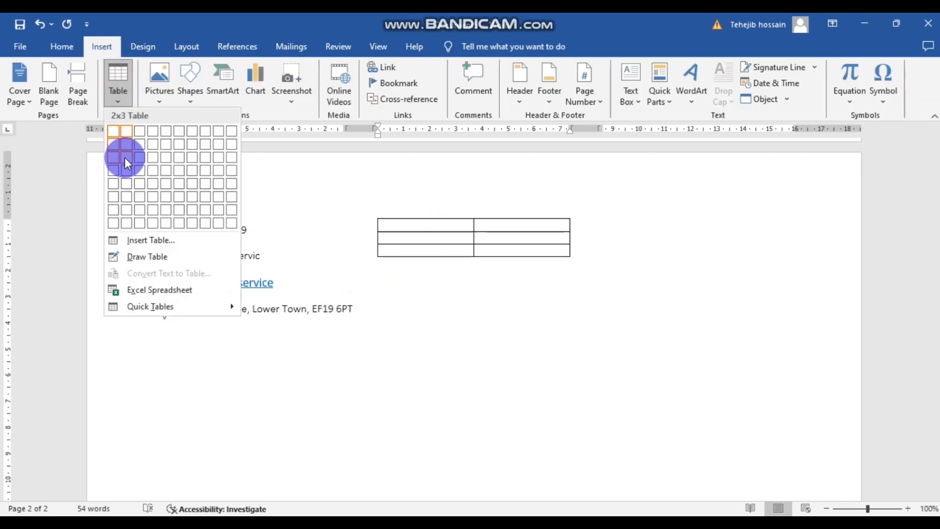
pyautogui.click(126, 195)
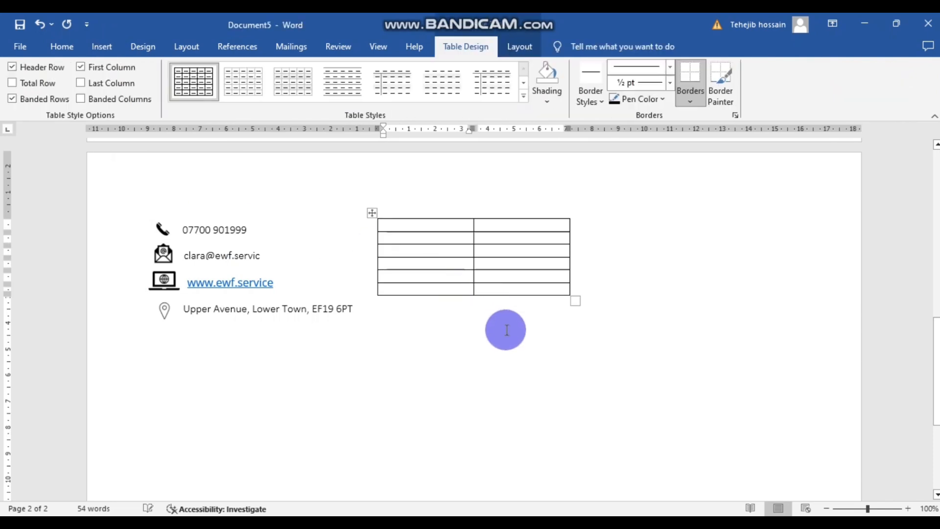
# - Copy the word Information from LEAFLET CONTENT into the table's first cell
pyautogui.click(356, 496)
pyautogui.scroll(1, 240, 343)
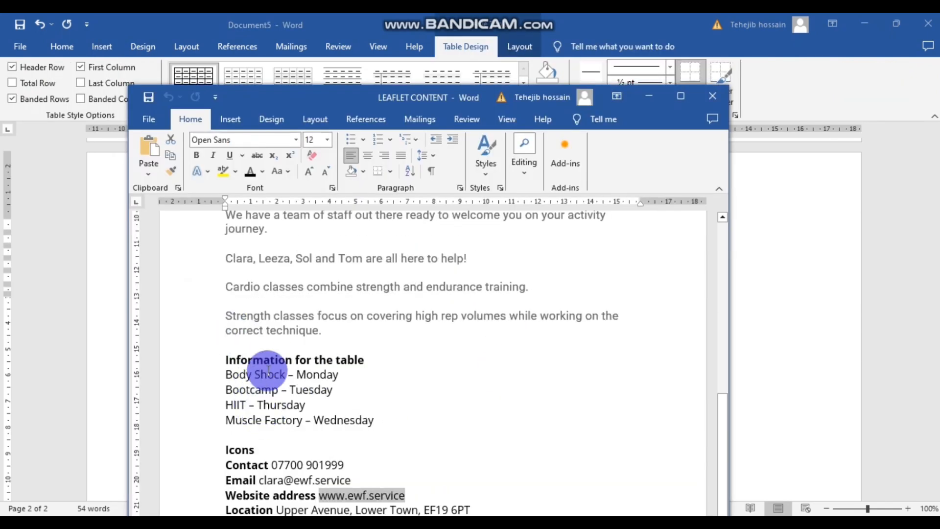
pyautogui.moveTo(292, 359); pyautogui.dragTo(225, 360)
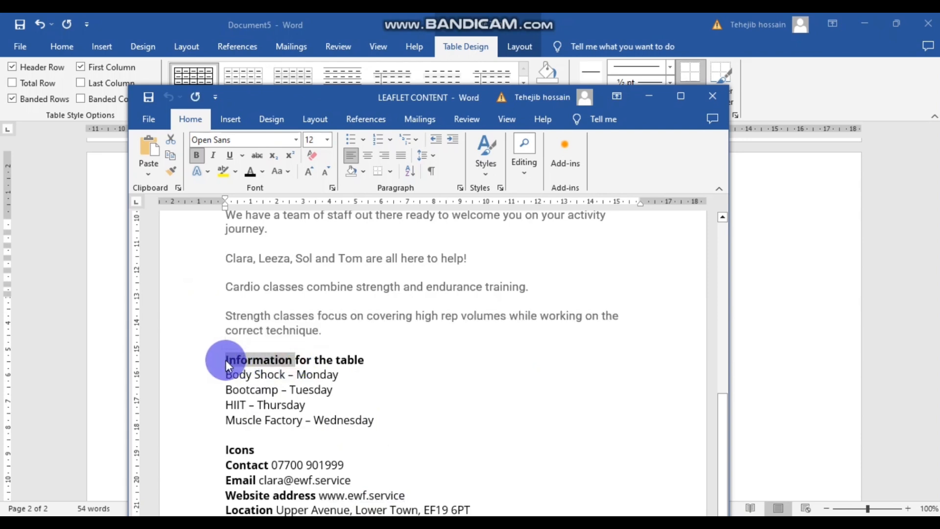
pyautogui.click(655, 97)
pyautogui.click(442, 229)
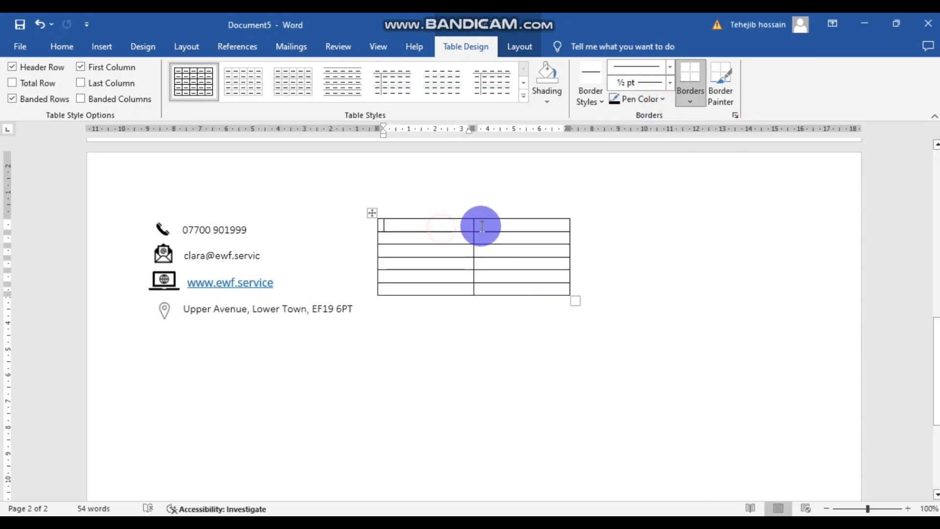
pyautogui.write('Information')
pyautogui.click(463, 273)
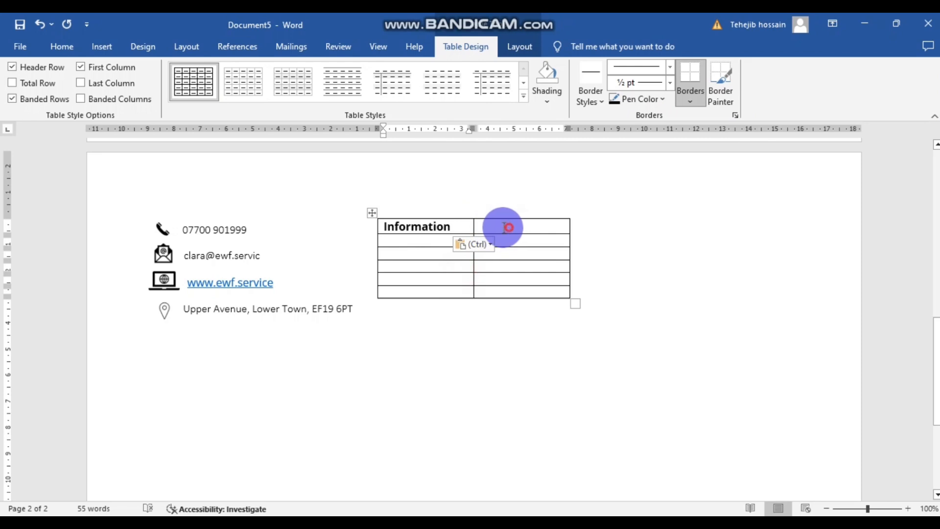
# - Merge the table's first row into a single header cell
pyautogui.moveTo(508, 227); pyautogui.dragTo(399, 227)
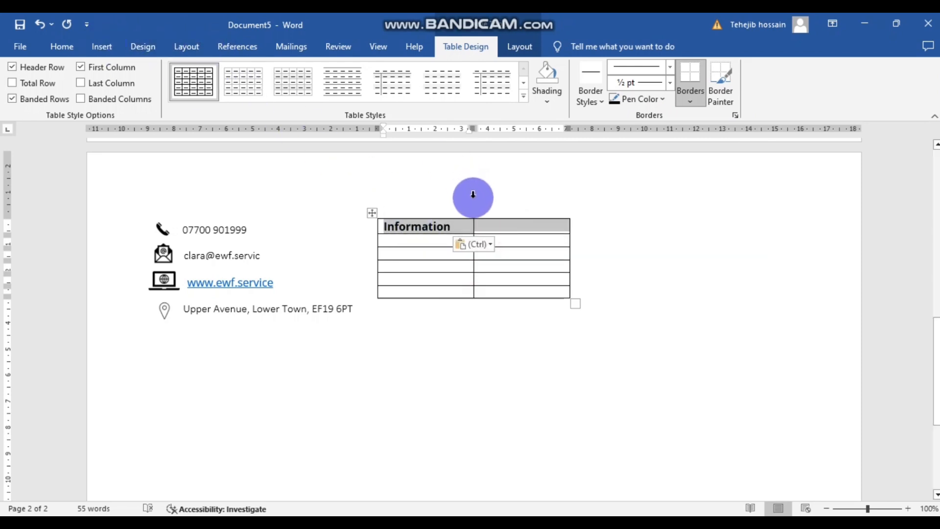
pyautogui.rightClick(481, 223)
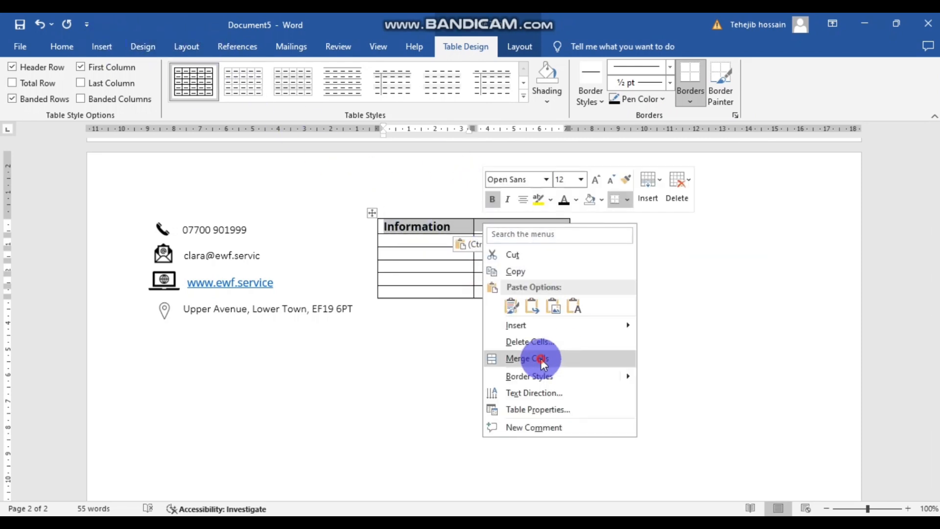
pyautogui.click(541, 358)
pyautogui.click(466, 229)
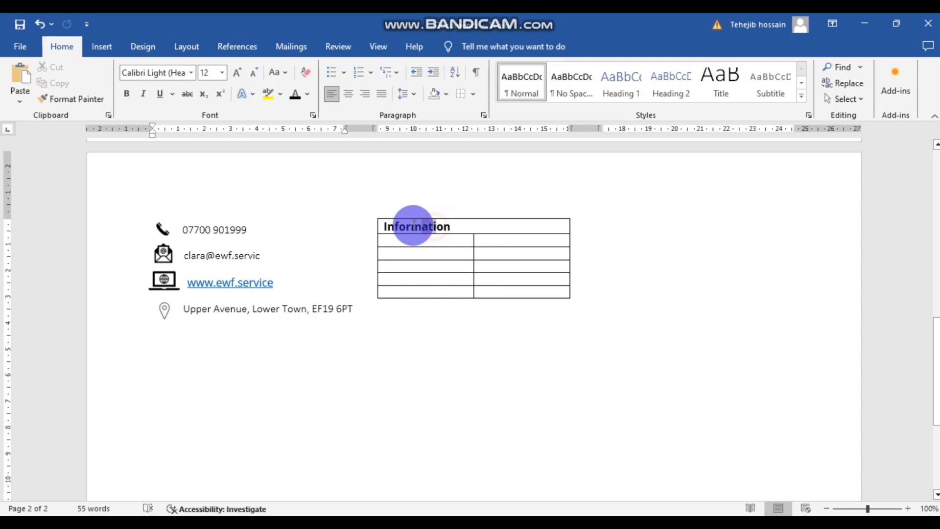
# - Centre the Information heading in its merged cell
pyautogui.moveTo(409, 222); pyautogui.dragTo(668, 222)
pyautogui.click(534, 229)
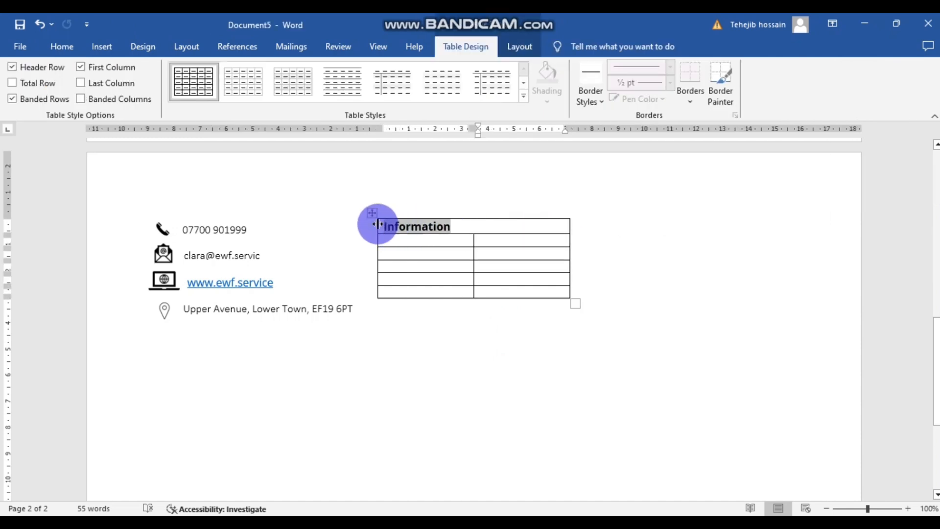
pyautogui.click(62, 47)
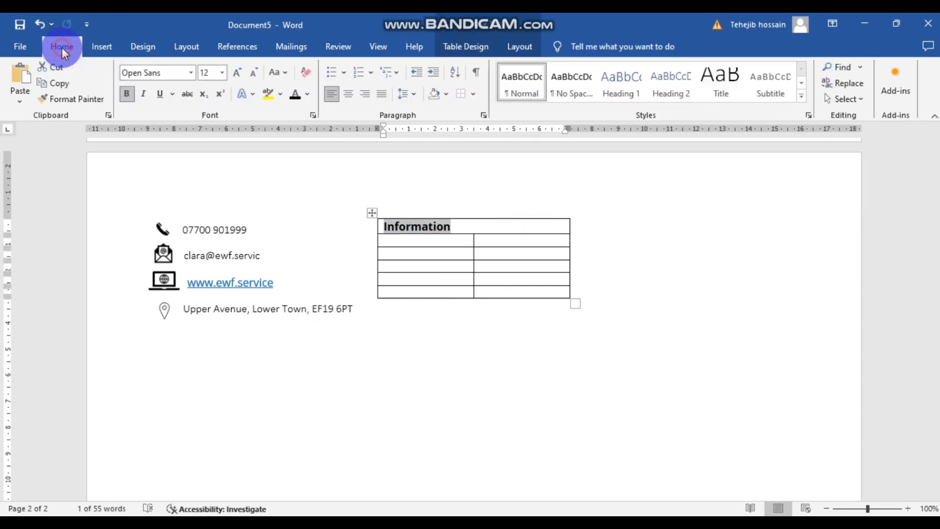
pyautogui.click(350, 93)
pyautogui.moveTo(510, 183); pyautogui.dragTo(494, 226)
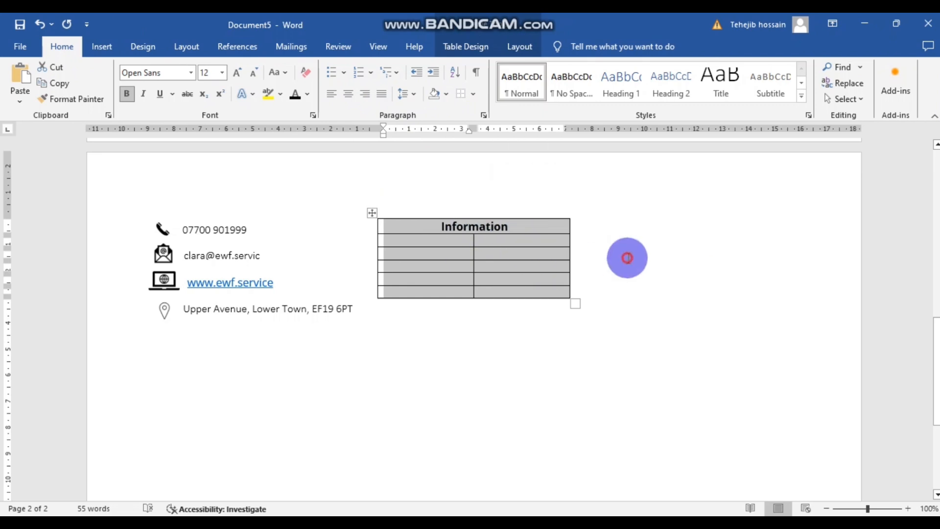
pyautogui.click(627, 258)
pyautogui.scroll(-1, 537, 211)
# - Shade the Information header cell purple
pyautogui.moveTo(539, 191); pyautogui.dragTo(403, 192)
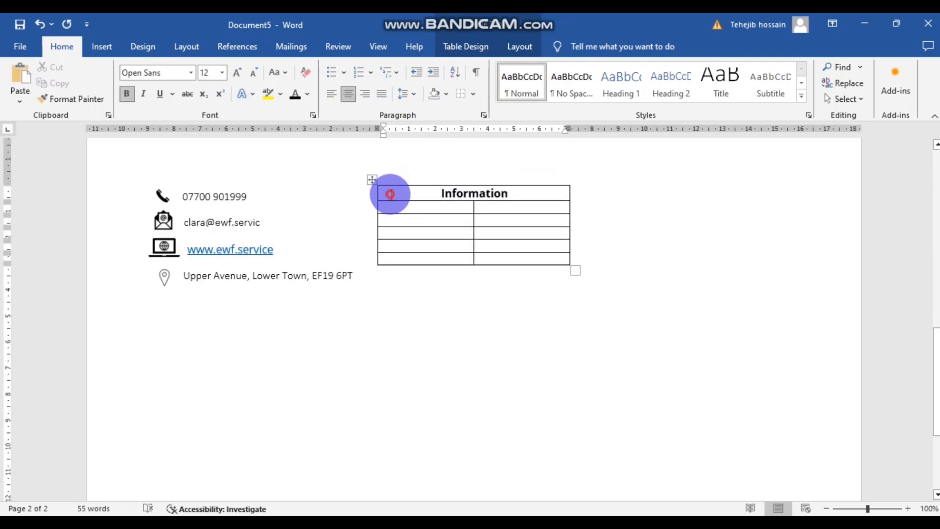
pyautogui.moveTo(558, 193); pyautogui.dragTo(558, 193)
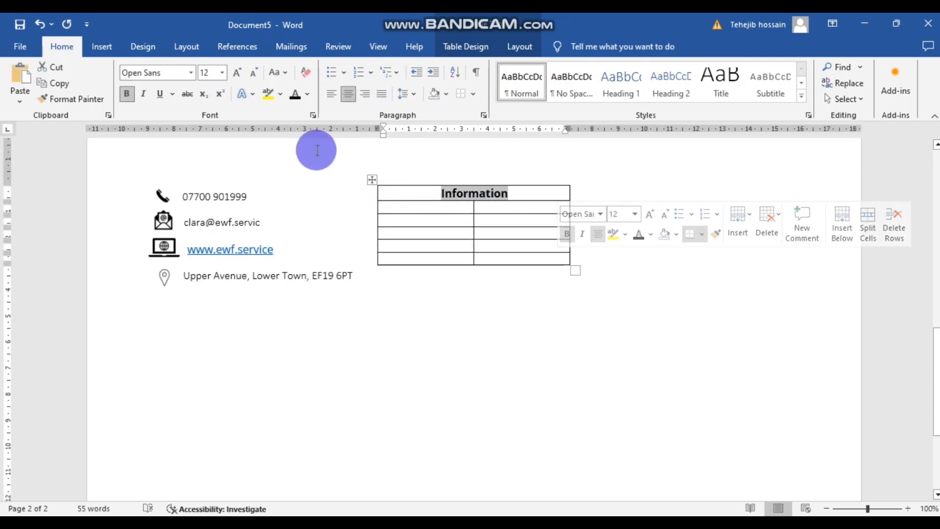
pyautogui.rightClick(541, 202)
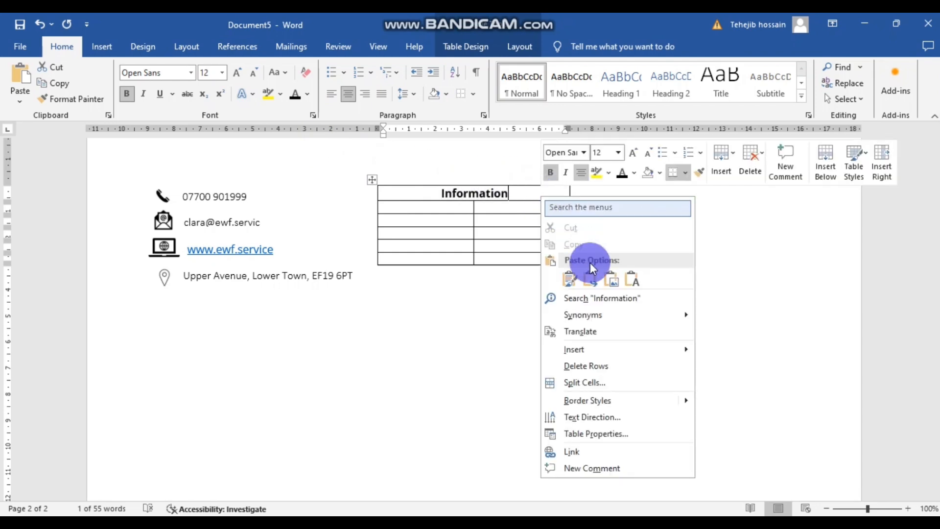
pyautogui.click(661, 173)
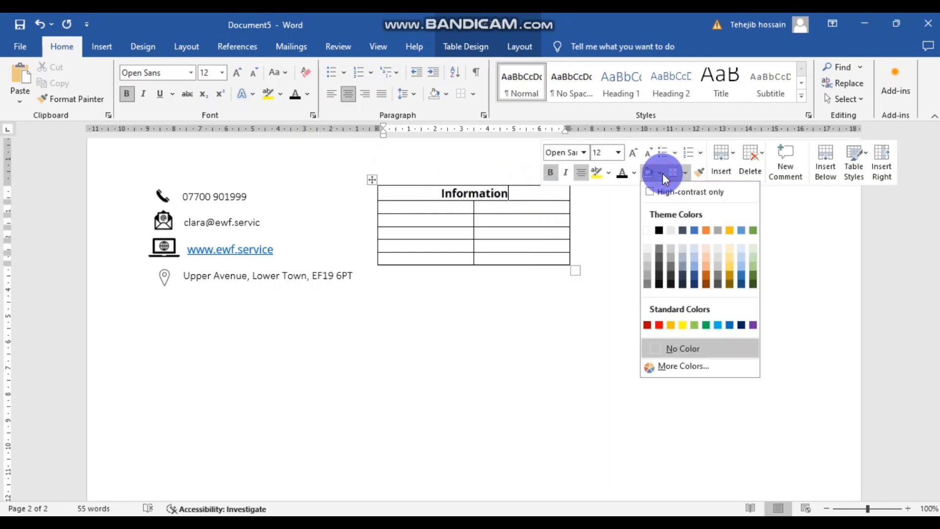
pyautogui.click(752, 325)
pyautogui.click(601, 274)
# - Make the Information heading text white
pyautogui.moveTo(515, 195); pyautogui.dragTo(440, 193)
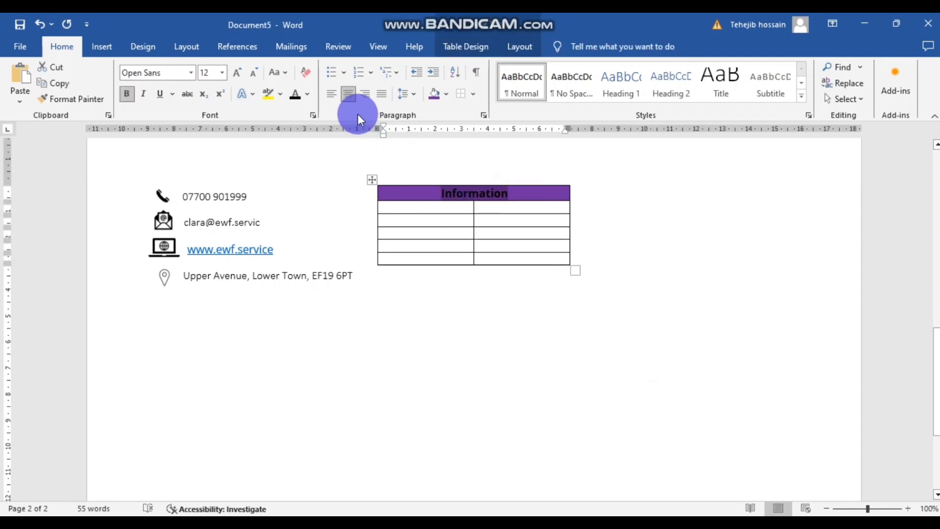
pyautogui.click(306, 96)
pyautogui.click(296, 172)
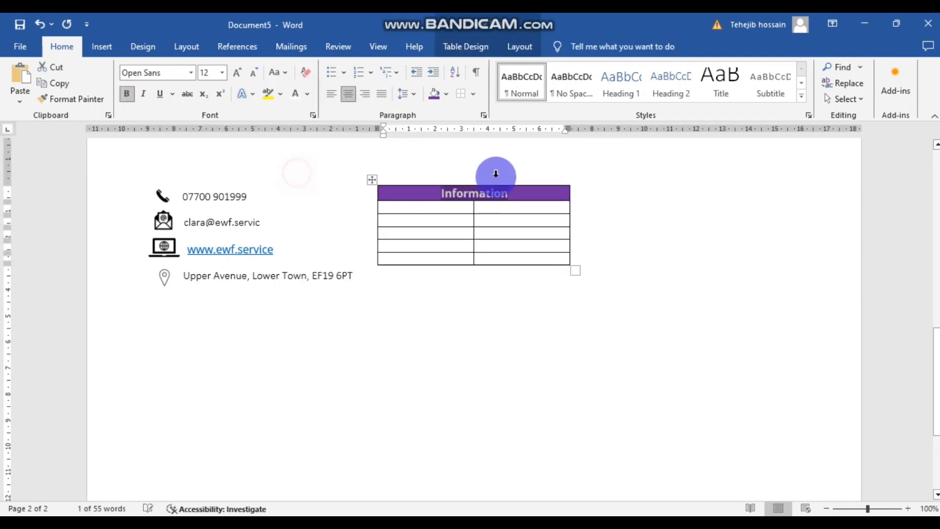
pyautogui.click(613, 227)
pyautogui.click(422, 206)
pyautogui.click(426, 525)
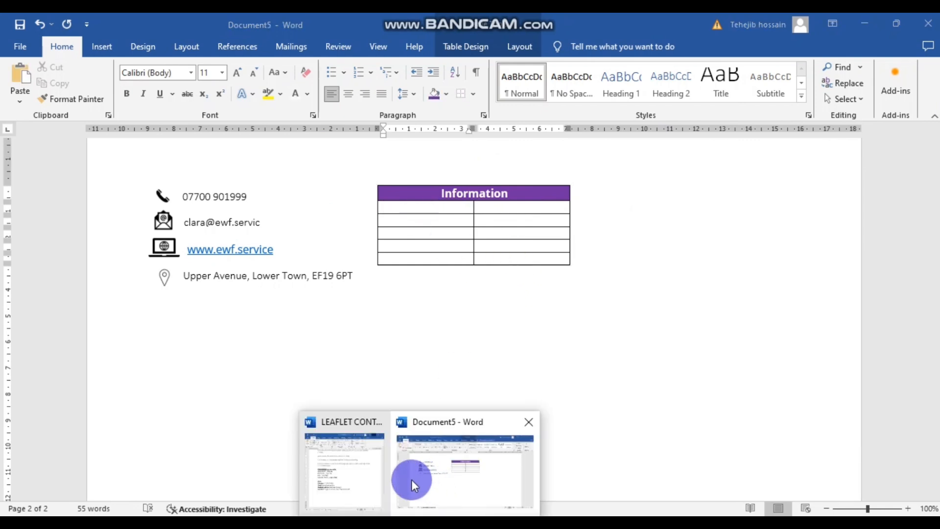
# - Copy the class name Body Shock from LEAFLET CONTENT into the first table cell
pyautogui.click(338, 479)
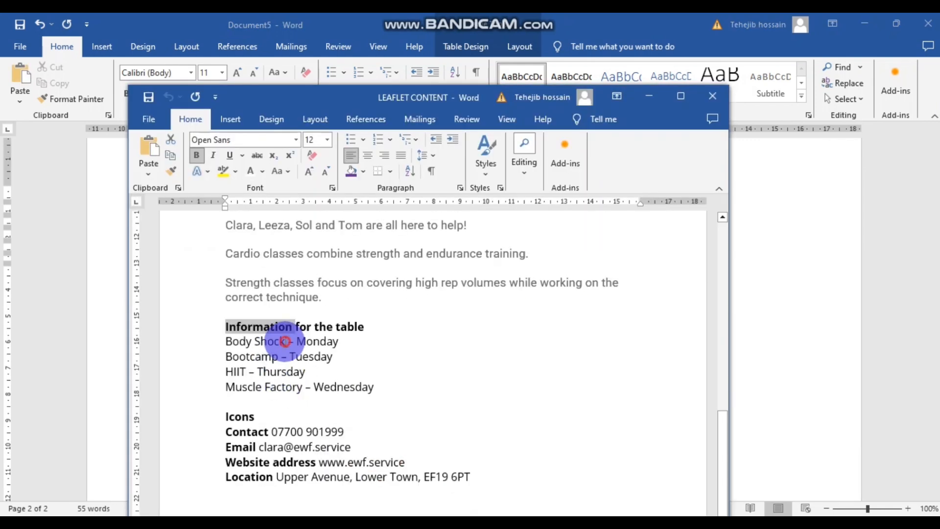
pyautogui.moveTo(285, 341); pyautogui.dragTo(226, 341)
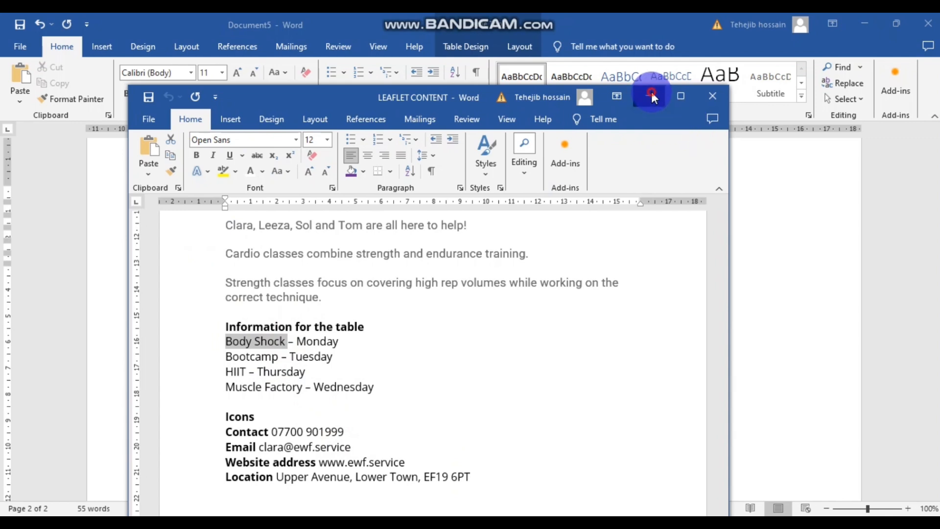
pyautogui.click(652, 96)
pyautogui.hotkey('ctrl', 'v')
pyautogui.click(686, 310)
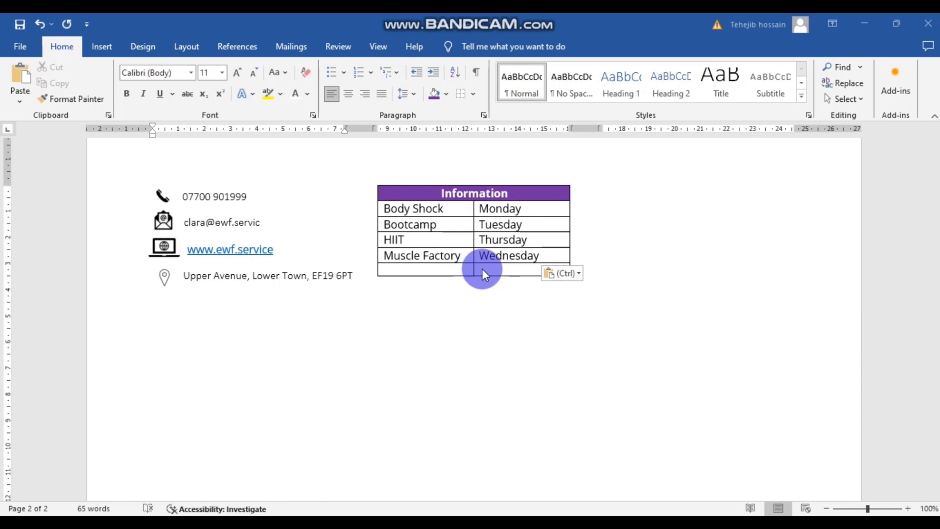
# - Delete the table's empty last row
pyautogui.moveTo(510, 270); pyautogui.dragTo(416, 266)
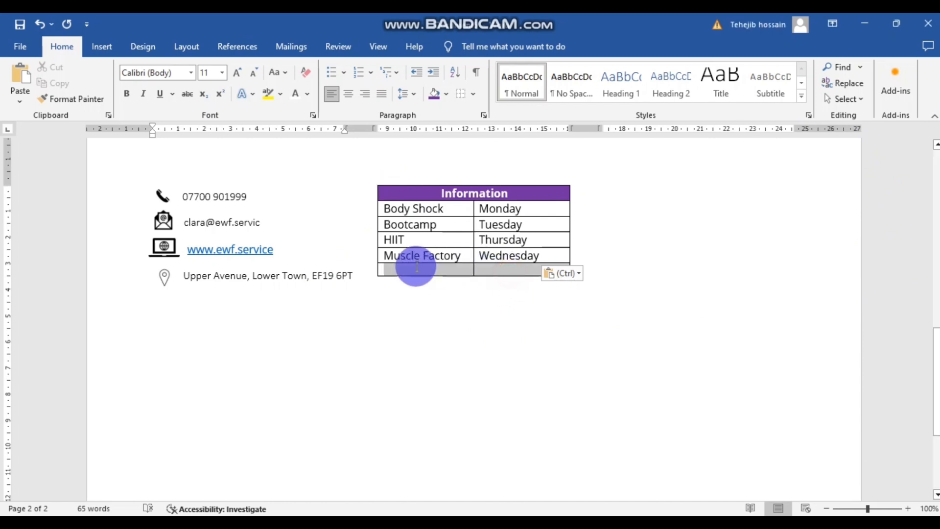
pyautogui.rightClick(436, 268)
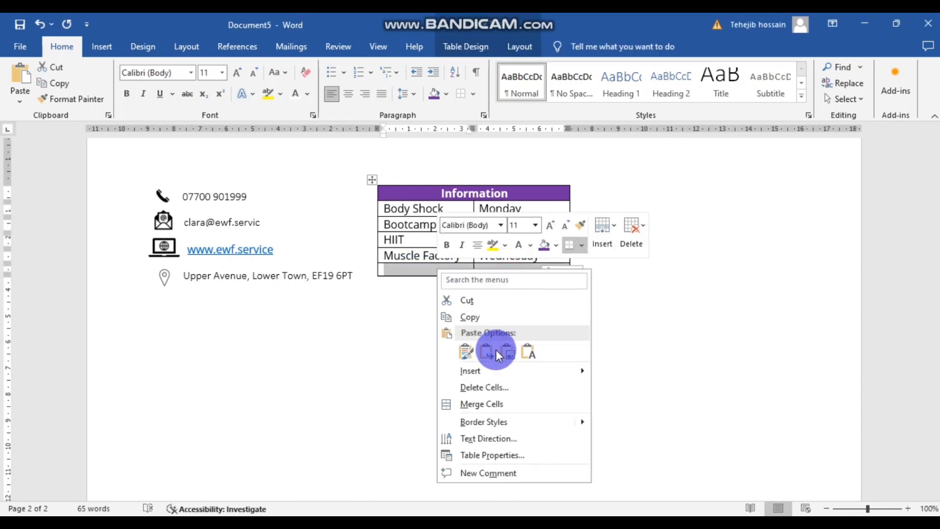
pyautogui.click(492, 384)
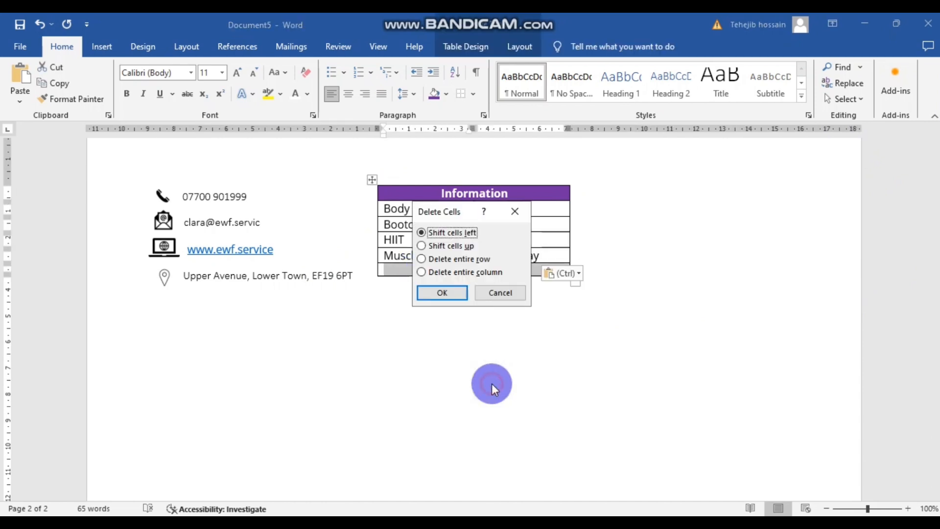
pyautogui.click(445, 290)
pyautogui.click(542, 313)
# - Drag the table's resize handle to enlarge it
pyautogui.scroll(2, 608, 264)
pyautogui.moveTo(570, 332); pyautogui.dragTo(582, 352)
pyautogui.scroll(-2, 610, 347)
pyautogui.scroll(2, 609, 348)
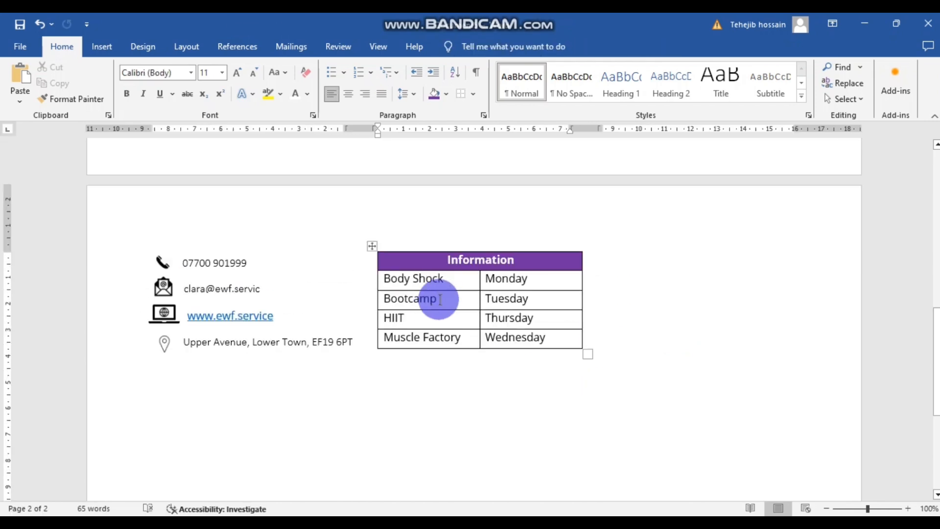
# - Underline "use of borders" in red on the Smallpdf task sheet
pyautogui.click(448, 482)
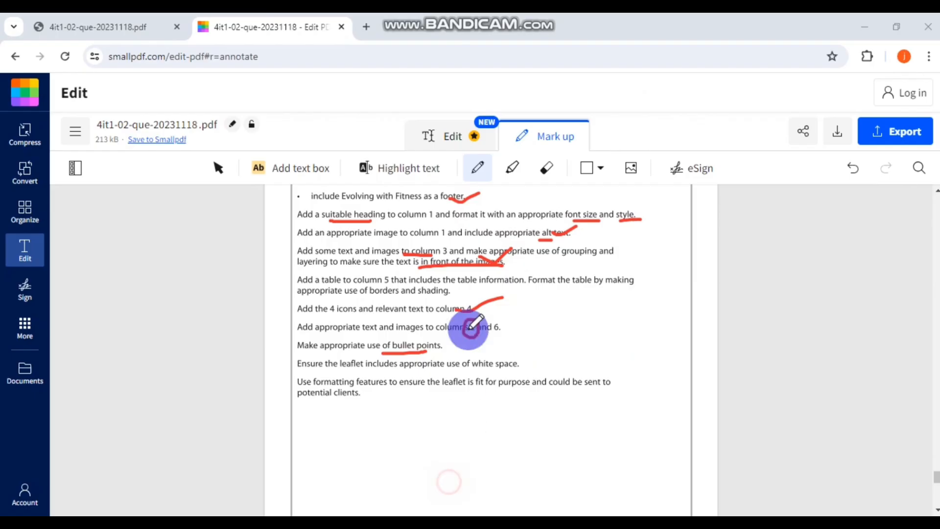
pyautogui.scroll(-1, 474, 309)
pyautogui.scroll(2, 378, 300)
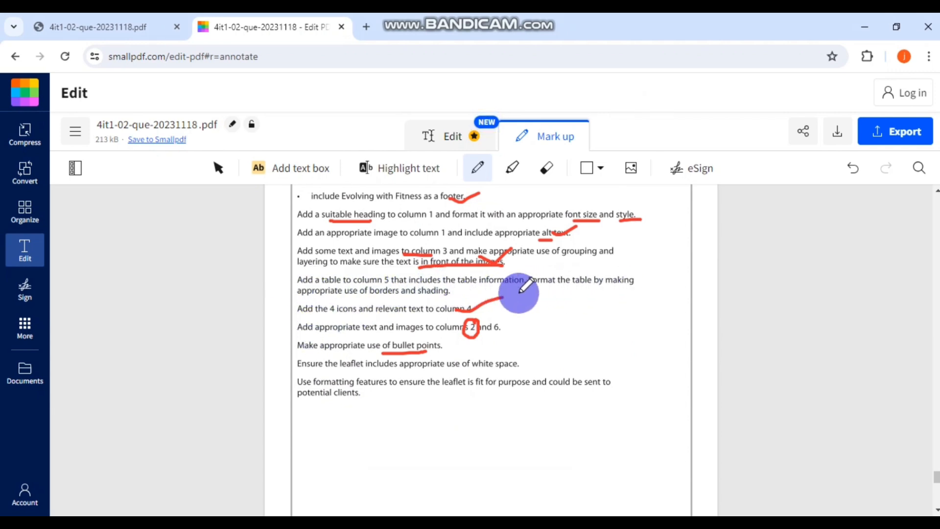
pyautogui.moveTo(354, 296); pyautogui.dragTo(444, 297)
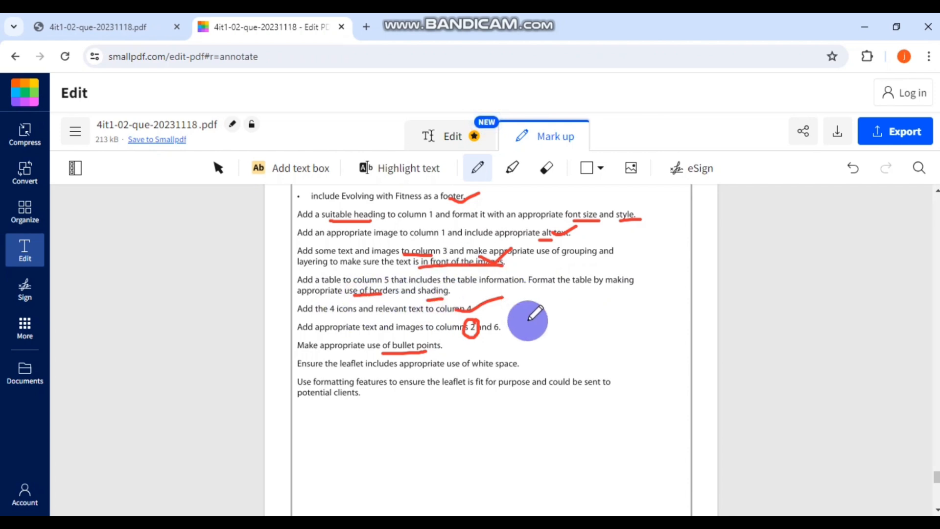
pyautogui.click(385, 524)
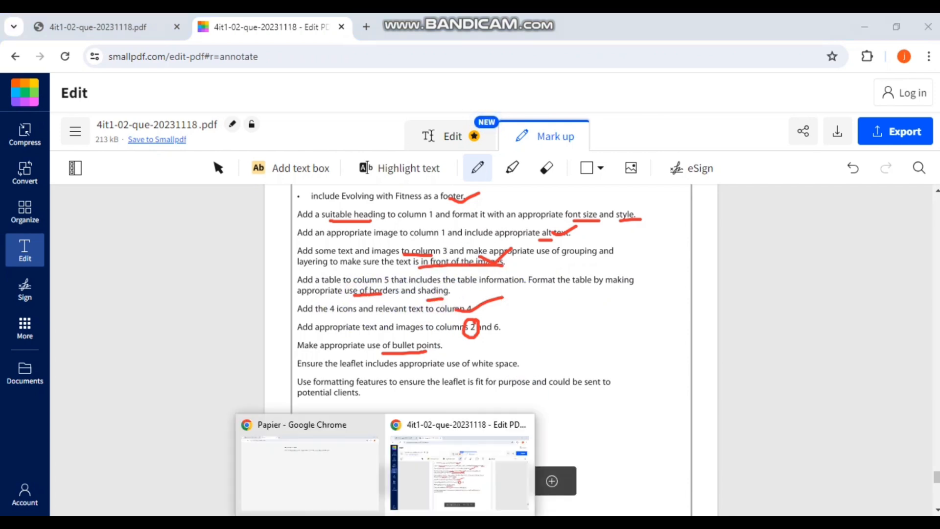
pyautogui.click(462, 473)
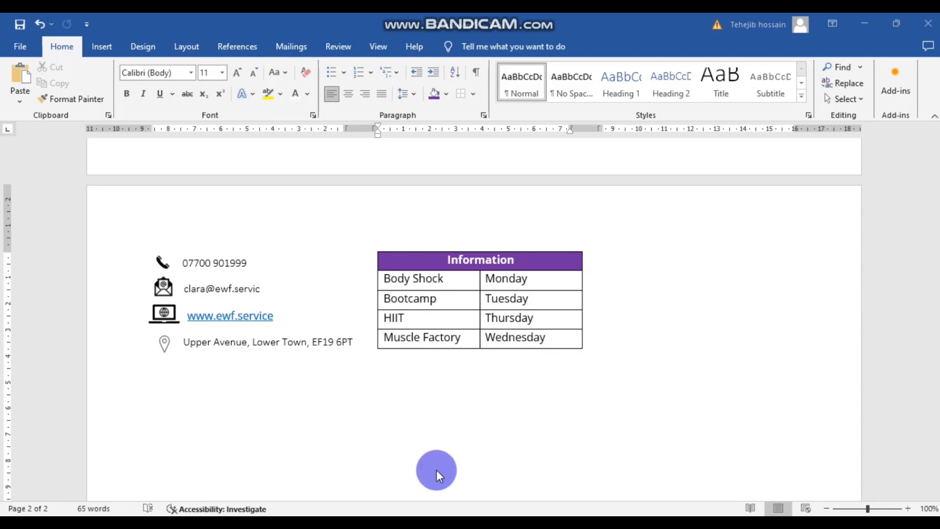
# - After rechecking the task sheet, add blank lines below the Information table toward the next column
pyautogui.click(438, 472)
pyautogui.scroll(-1, 482, 285)
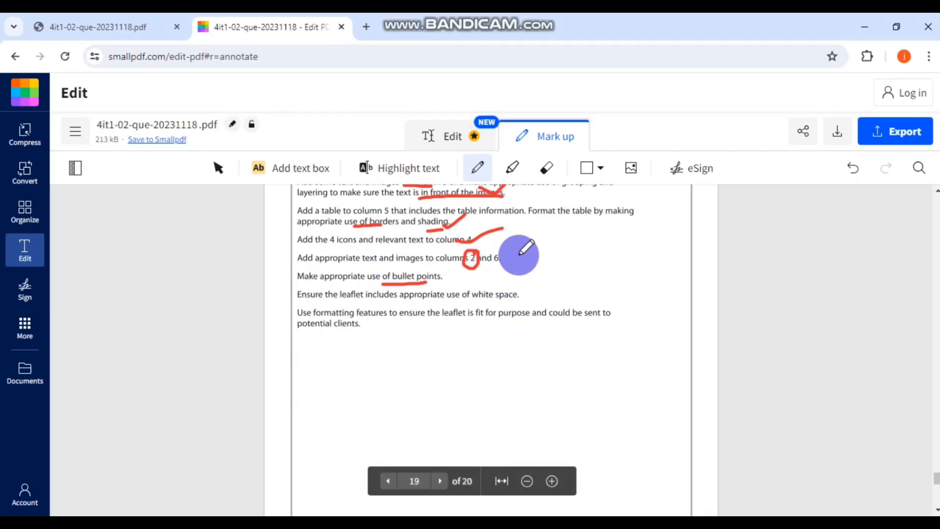
pyautogui.scroll(1, 566, 294)
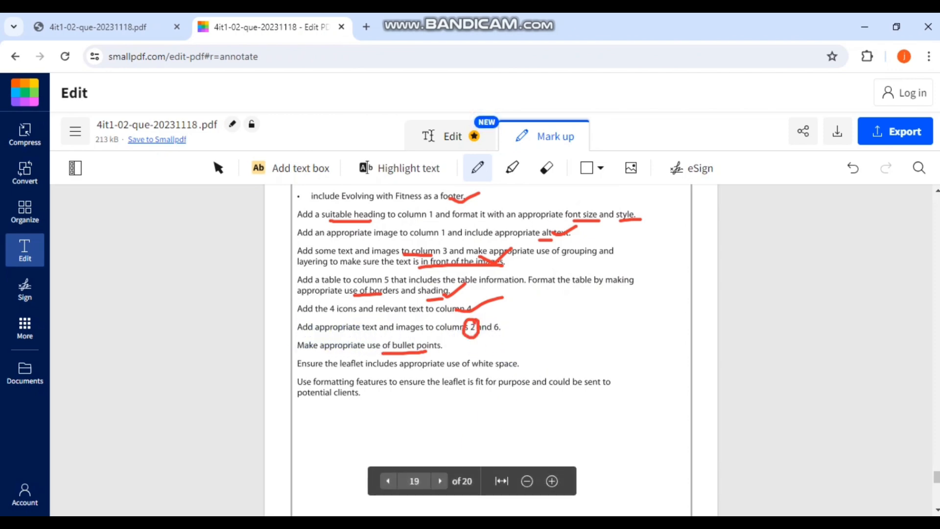
pyautogui.click(487, 478)
pyautogui.press('Return')
pyautogui.press('Return')
pyautogui.press('Return')
pyautogui.press('Return')
pyautogui.press('Return')
pyautogui.press('Return')
pyautogui.press('Return')
pyautogui.press('Return')
pyautogui.press('Return')
pyautogui.press('Return')
pyautogui.press('Return')
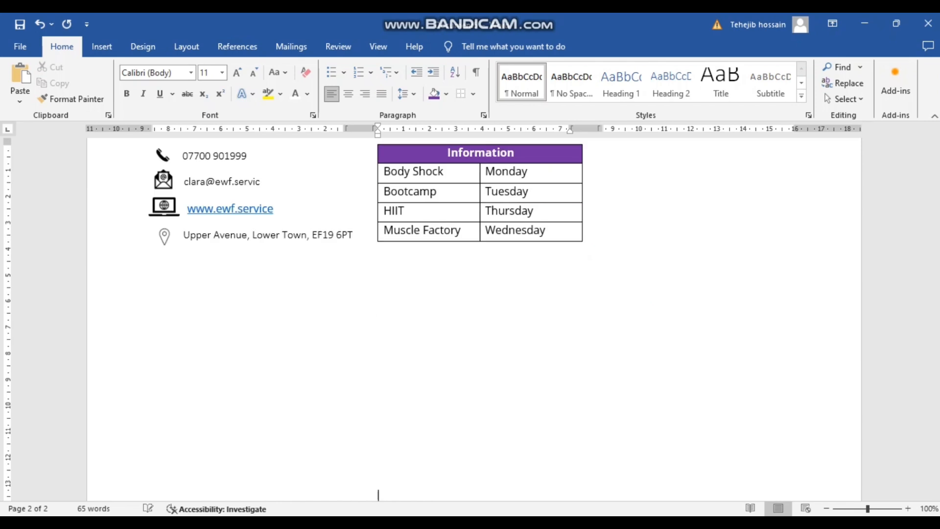
pyautogui.press('Return')
pyautogui.press('Return')
pyautogui.press('Return')
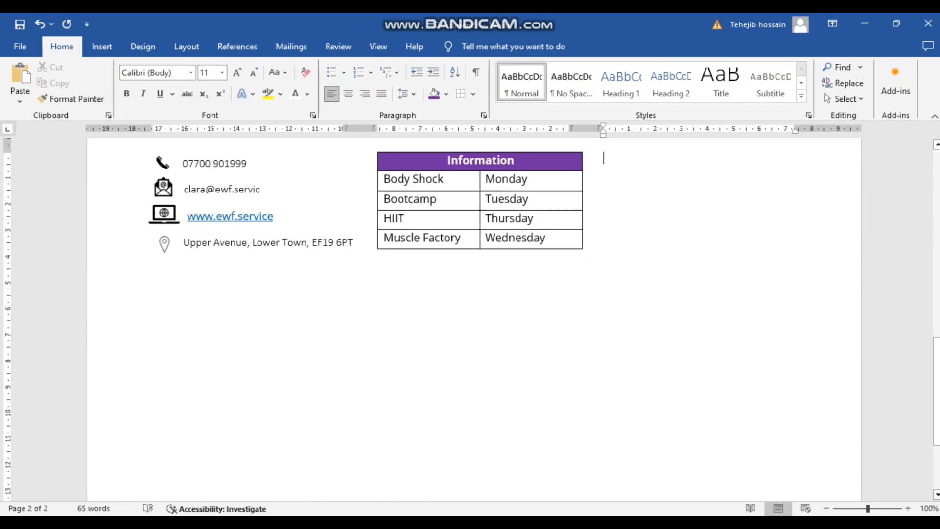
pyautogui.scroll(2, 686, 237)
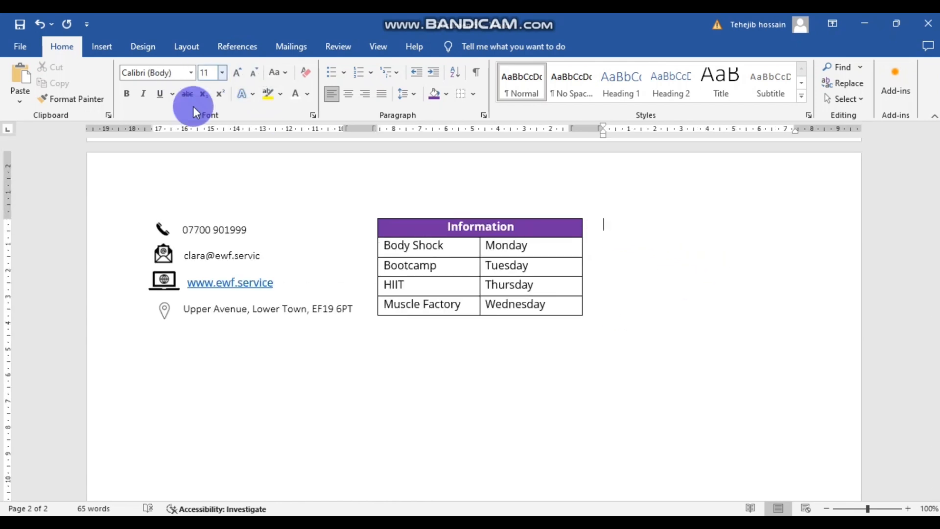
# - Copy the staff-welcome and class paragraphs from LEAFLET CONTENT and paste them right of the table
pyautogui.moveTo(415, 498)
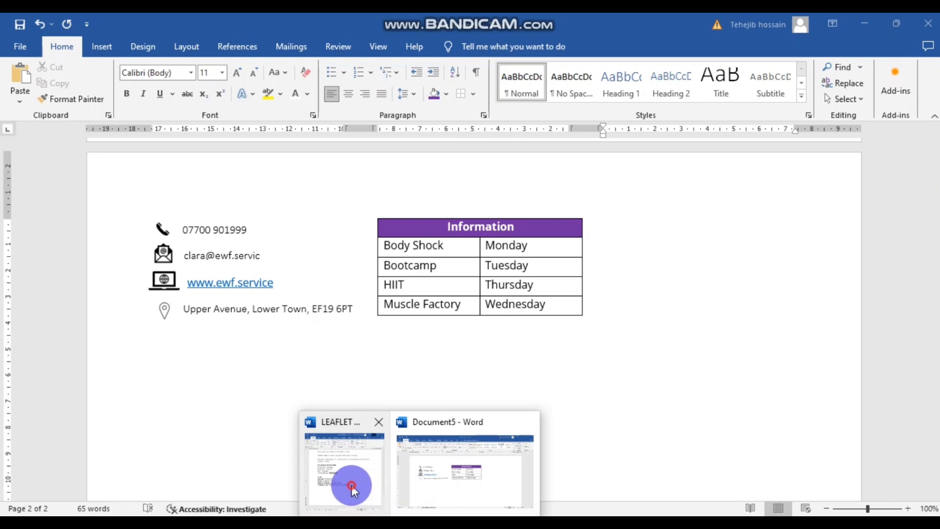
pyautogui.click(350, 489)
pyautogui.scroll(3, 383, 367)
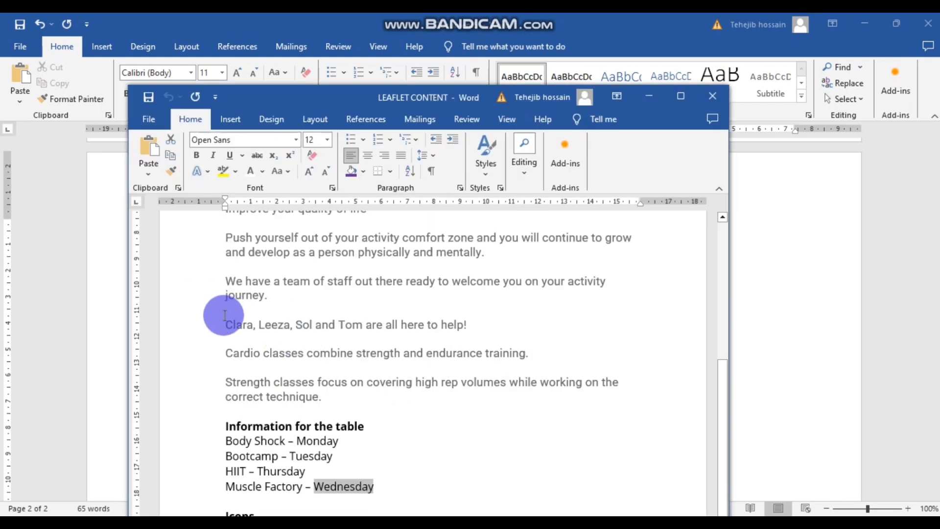
pyautogui.moveTo(225, 281); pyautogui.dragTo(537, 392)
pyautogui.hotkey('ctrl', 'c')
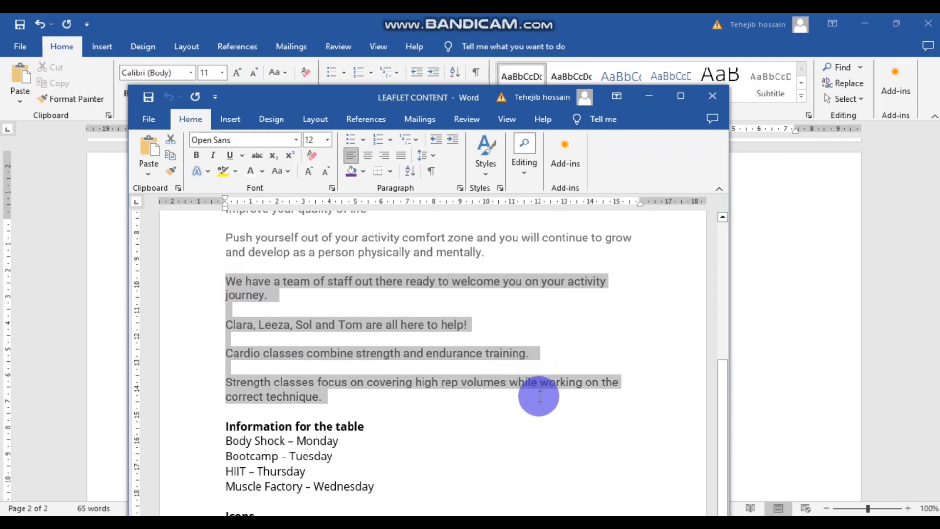
pyautogui.click(649, 97)
pyautogui.click(620, 225)
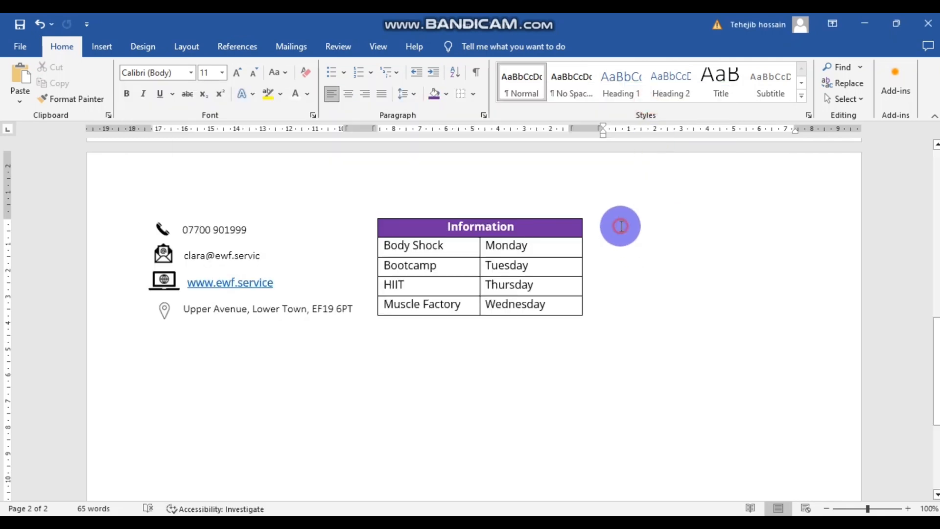
pyautogui.hotkey('ctrl', 'v')
pyautogui.scroll(2, 724, 304)
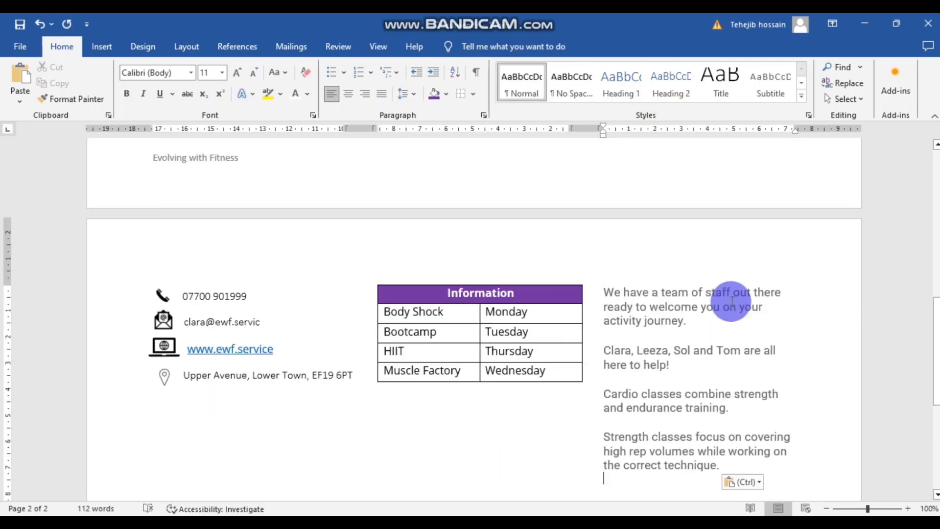
pyautogui.scroll(-5, 727, 308)
# - Below the pasted text, start inserting a picture from this device
pyautogui.click(621, 317)
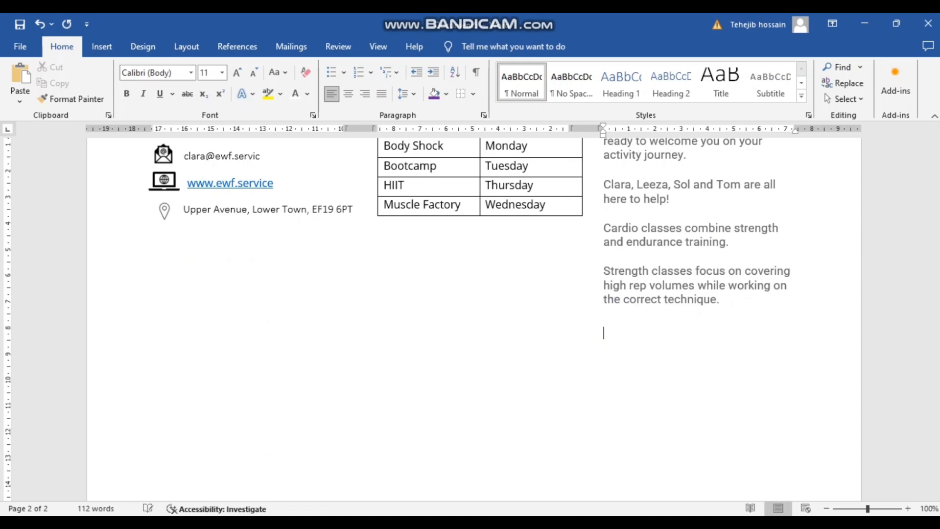
pyautogui.click(102, 46)
pyautogui.click(160, 76)
pyautogui.click(188, 132)
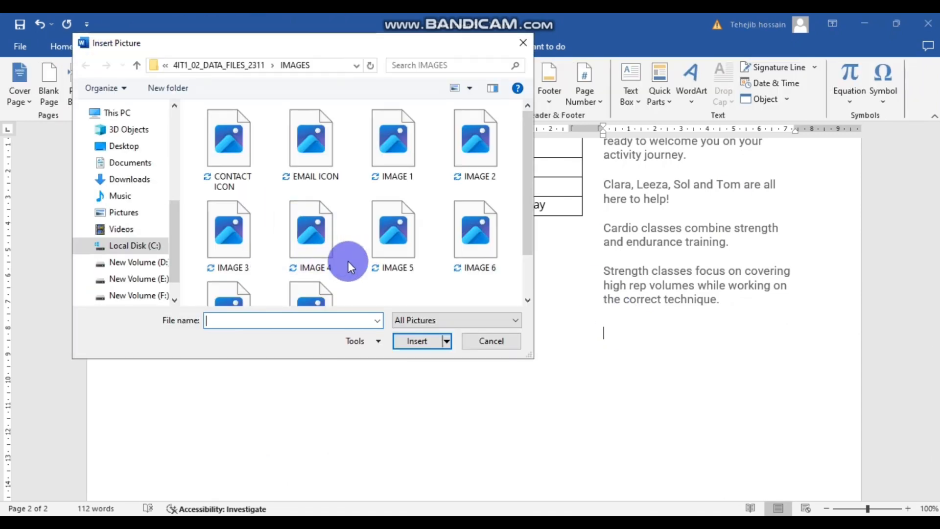
# - Insert the yoga-on-the-beach photo and set its wrapping to Behind Text
pyautogui.click(414, 338)
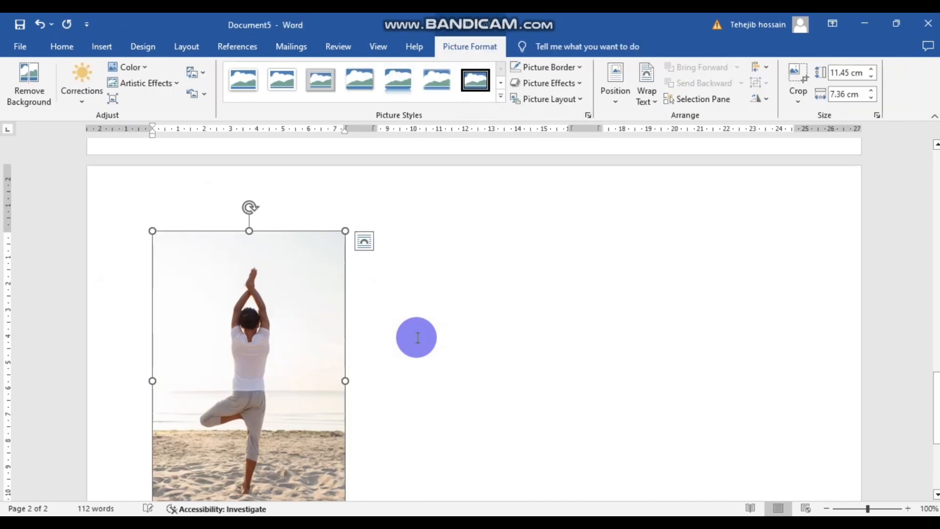
pyautogui.scroll(3, 372, 328)
pyautogui.scroll(-2, 338, 333)
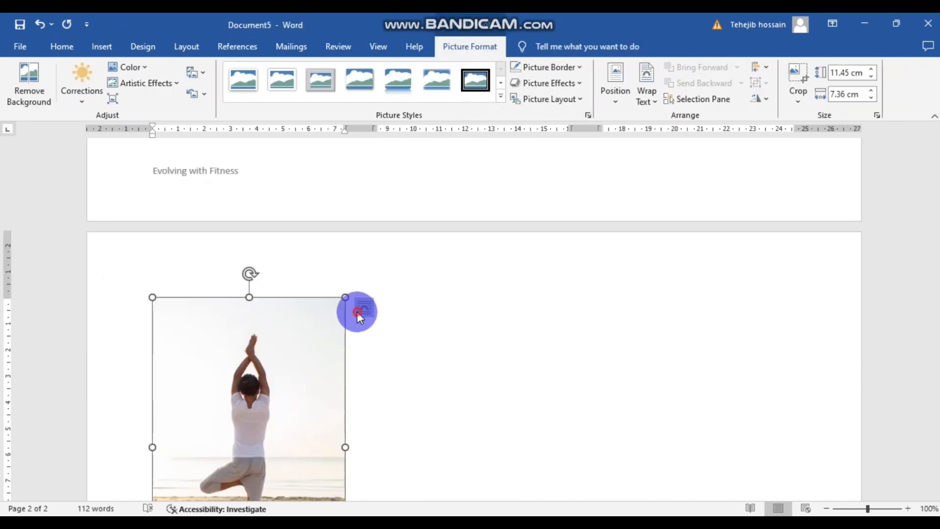
pyautogui.click(364, 307)
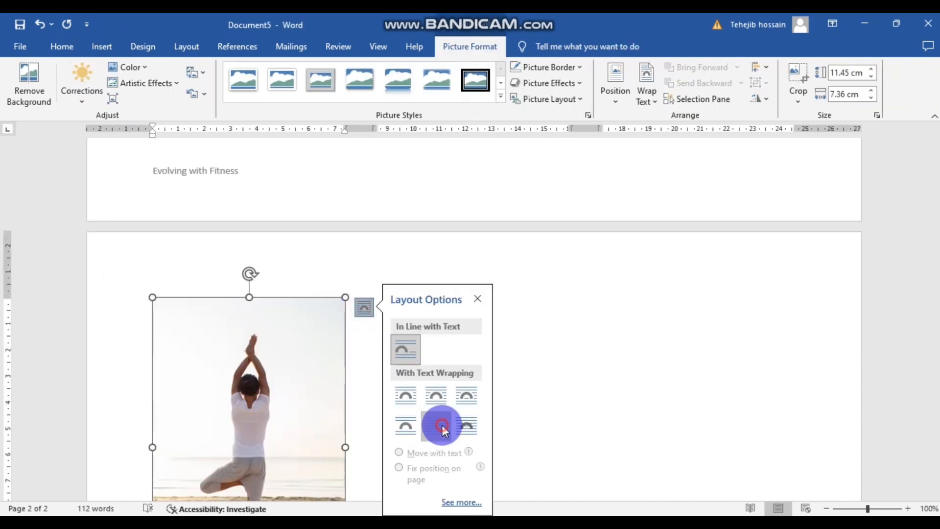
pyautogui.click(442, 425)
# - Shrink the yoga photo to about half size and move it below the column text
pyautogui.scroll(3, 423, 448)
pyautogui.moveTo(274, 270); pyautogui.dragTo(682, 348)
pyautogui.scroll(-3, 682, 348)
pyautogui.moveTo(720, 409); pyautogui.dragTo(623, 256)
pyautogui.moveTo(562, 176); pyautogui.dragTo(706, 278)
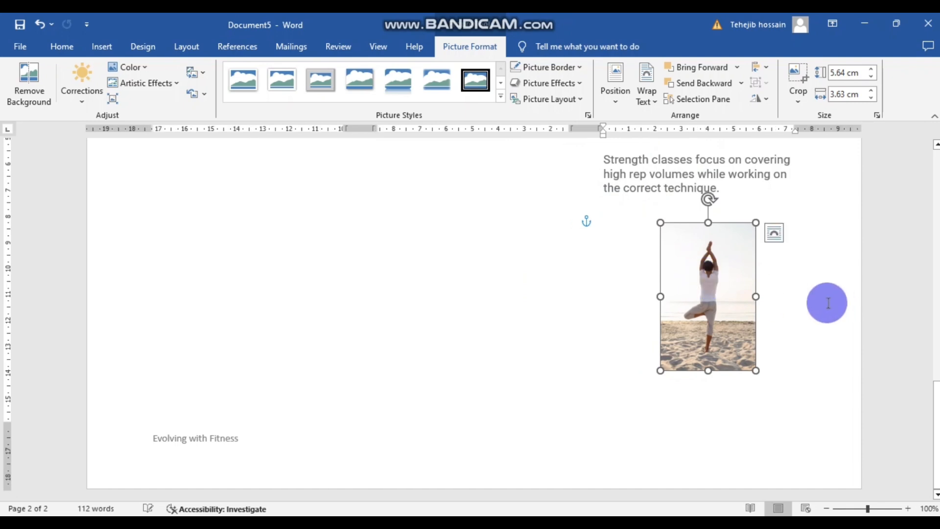
pyautogui.click(828, 302)
pyautogui.scroll(7, 777, 296)
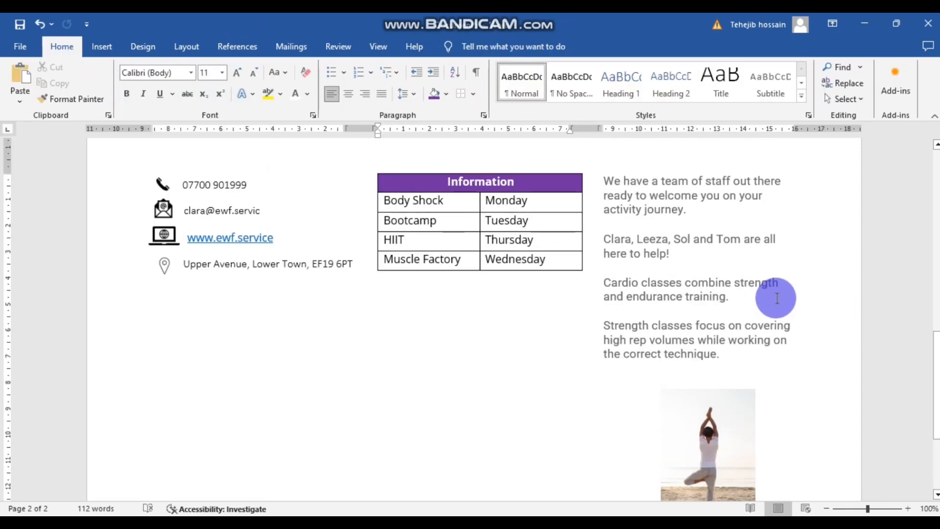
pyautogui.click(682, 265)
pyautogui.scroll(-1, 706, 323)
pyautogui.scroll(-1, 707, 321)
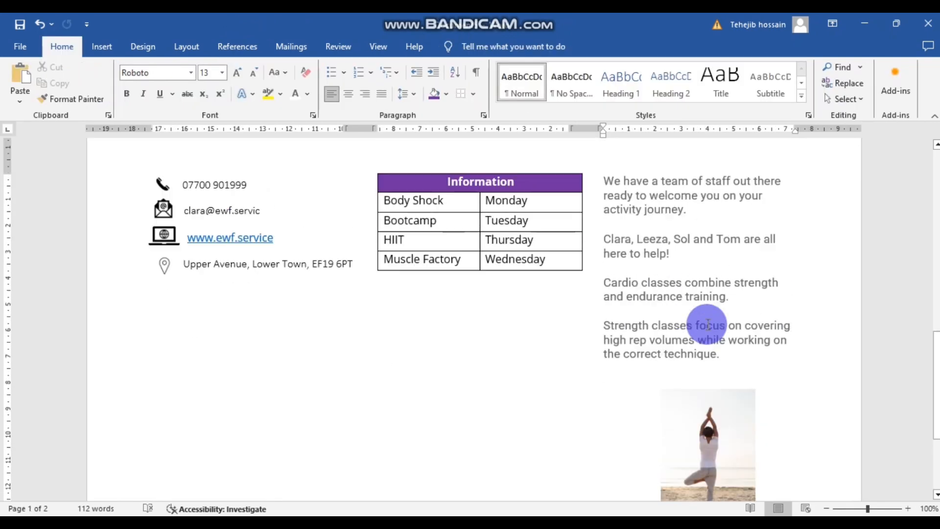
pyautogui.scroll(4, 707, 321)
# - Draw a red tick under the white space instruction in the Smallpdf brief, then return to Word
pyautogui.moveTo(419, 498)
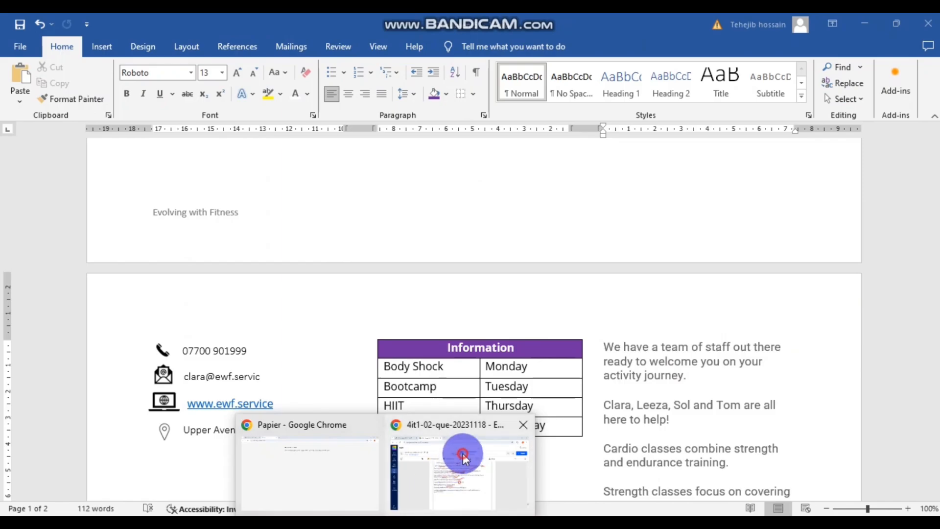
pyautogui.click(464, 458)
pyautogui.scroll(-2, 499, 333)
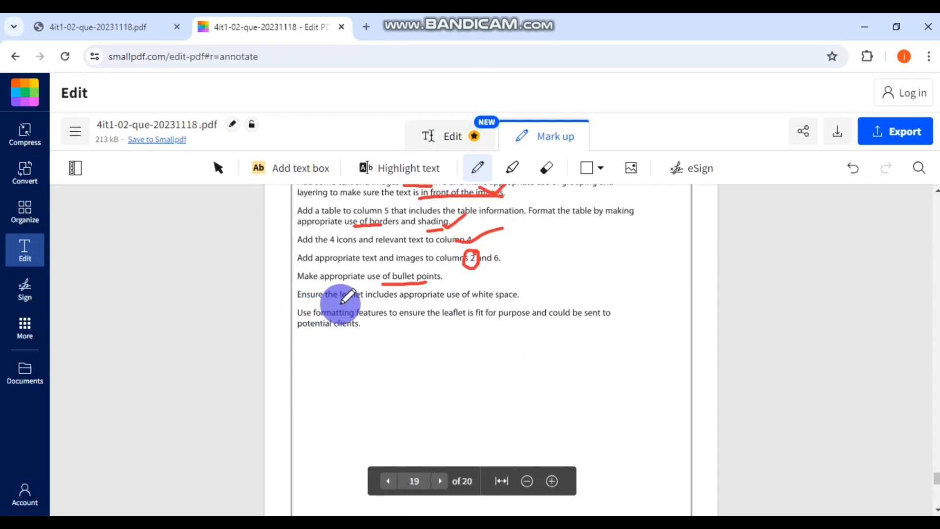
pyautogui.moveTo(496, 293); pyautogui.dragTo(532, 286)
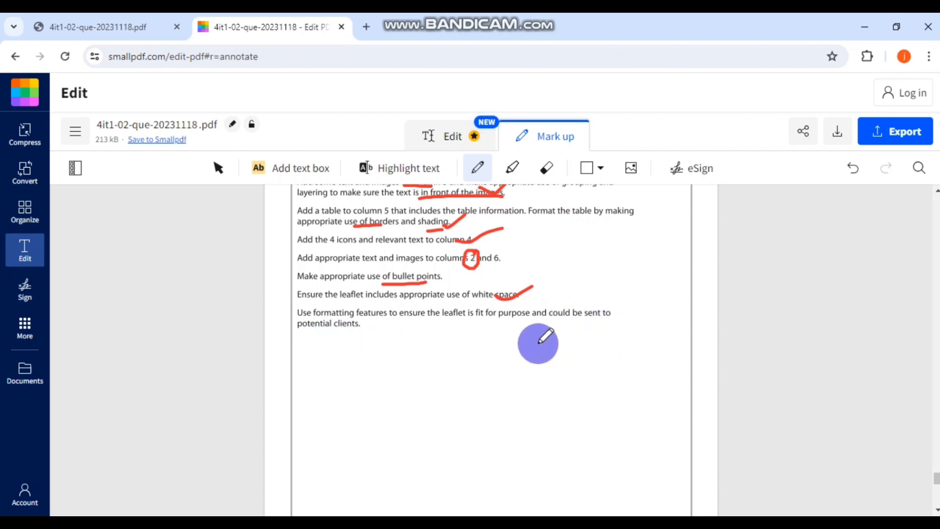
pyautogui.scroll(-1, 565, 348)
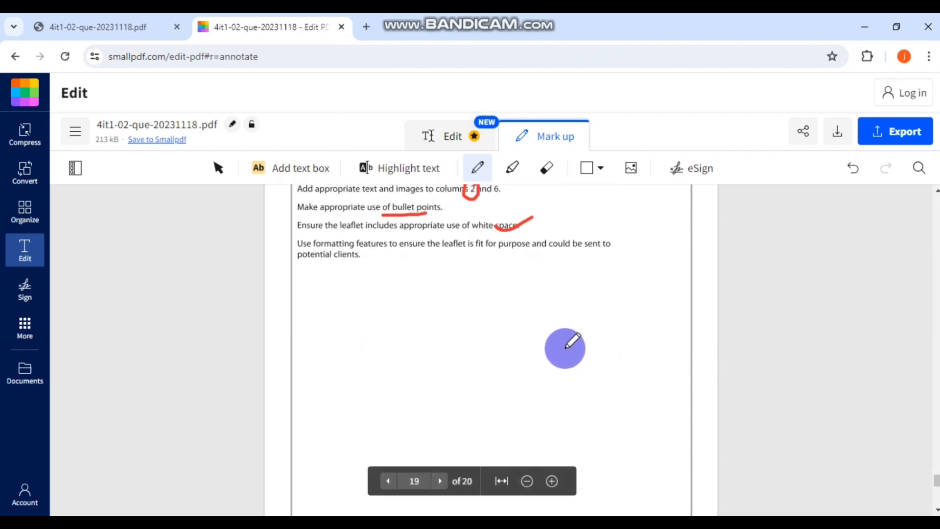
pyautogui.scroll(6, 565, 348)
pyautogui.scroll(-5, 565, 348)
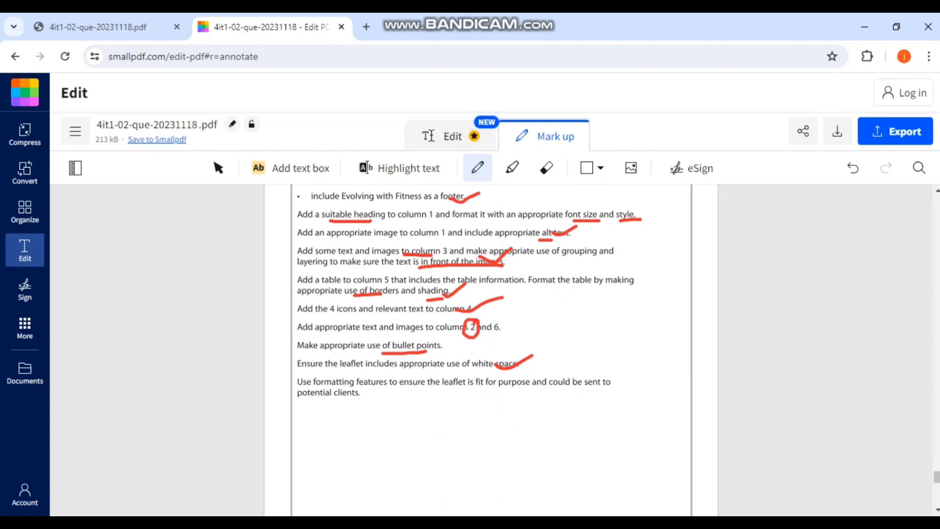
pyautogui.click(420, 526)
pyautogui.click(492, 477)
pyautogui.scroll(-3, 526, 387)
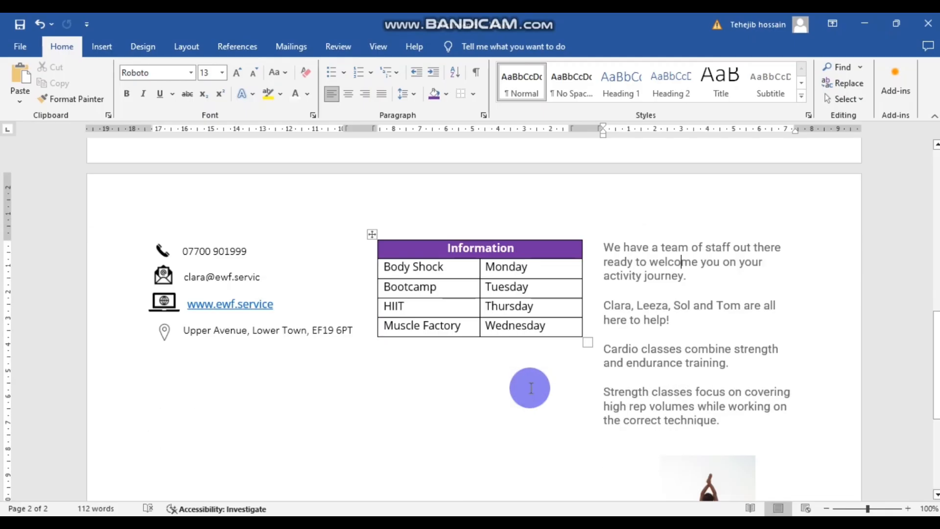
# - Set the selected page 2 content to Calibri Light, size 12
pyautogui.moveTo(733, 422); pyautogui.dragTo(192, 243)
pyautogui.click(190, 72)
pyautogui.click(161, 104)
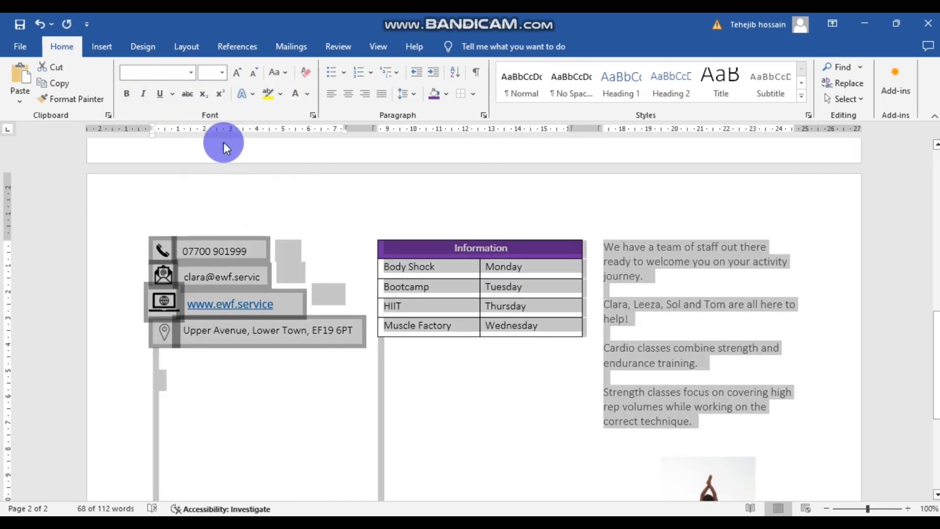
pyautogui.click(223, 72)
pyautogui.click(206, 142)
pyautogui.click(190, 72)
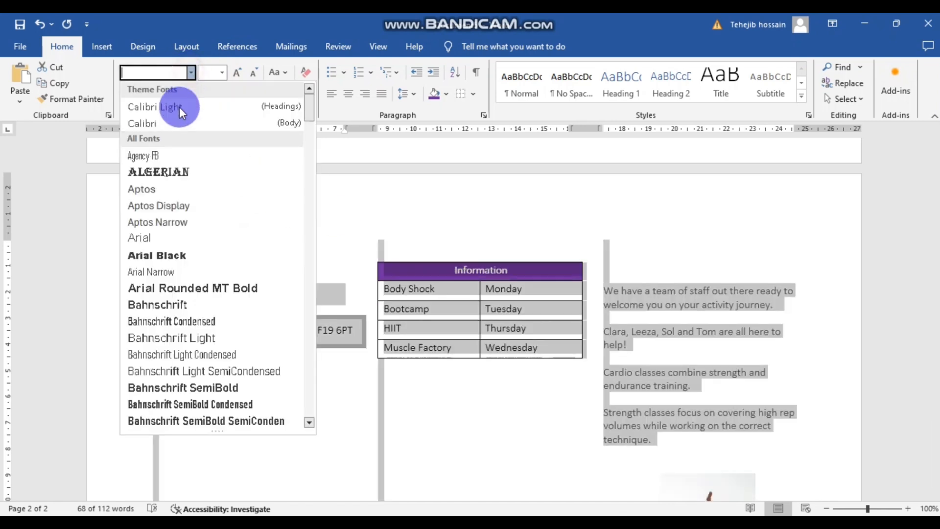
pyautogui.click(174, 104)
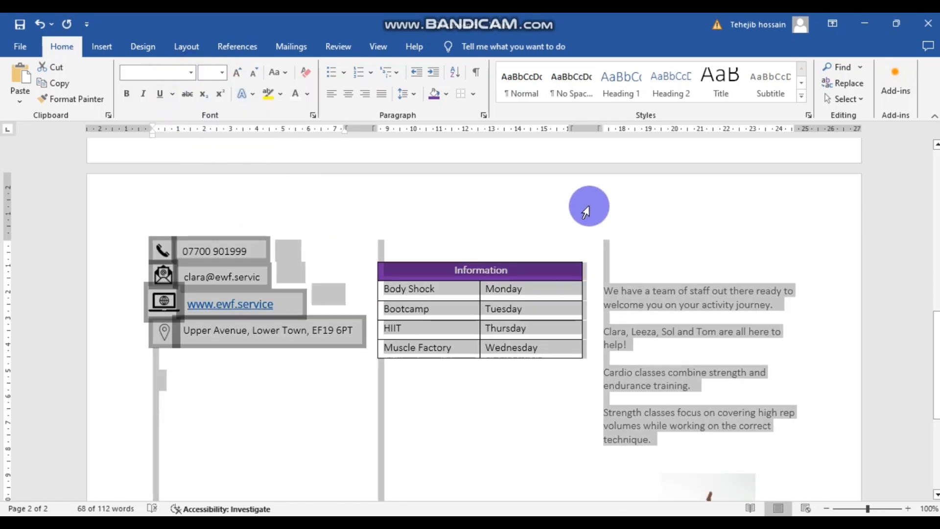
pyautogui.click(598, 207)
# - Select the Bootcamp, HIIT and Muscle Factory rows, then the address and email text boxes
pyautogui.moveTo(550, 342); pyautogui.dragTo(418, 293)
pyautogui.moveTo(331, 334); pyautogui.dragTo(185, 269)
pyautogui.click(230, 267)
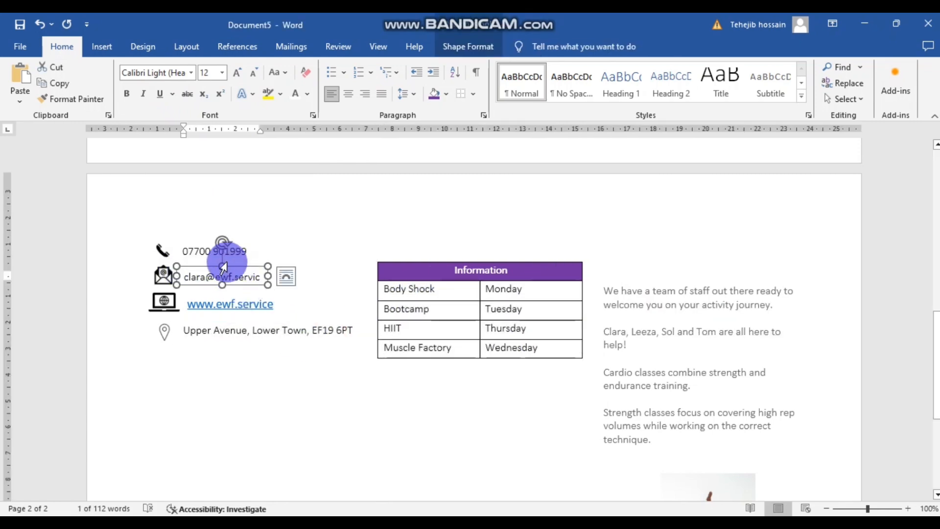